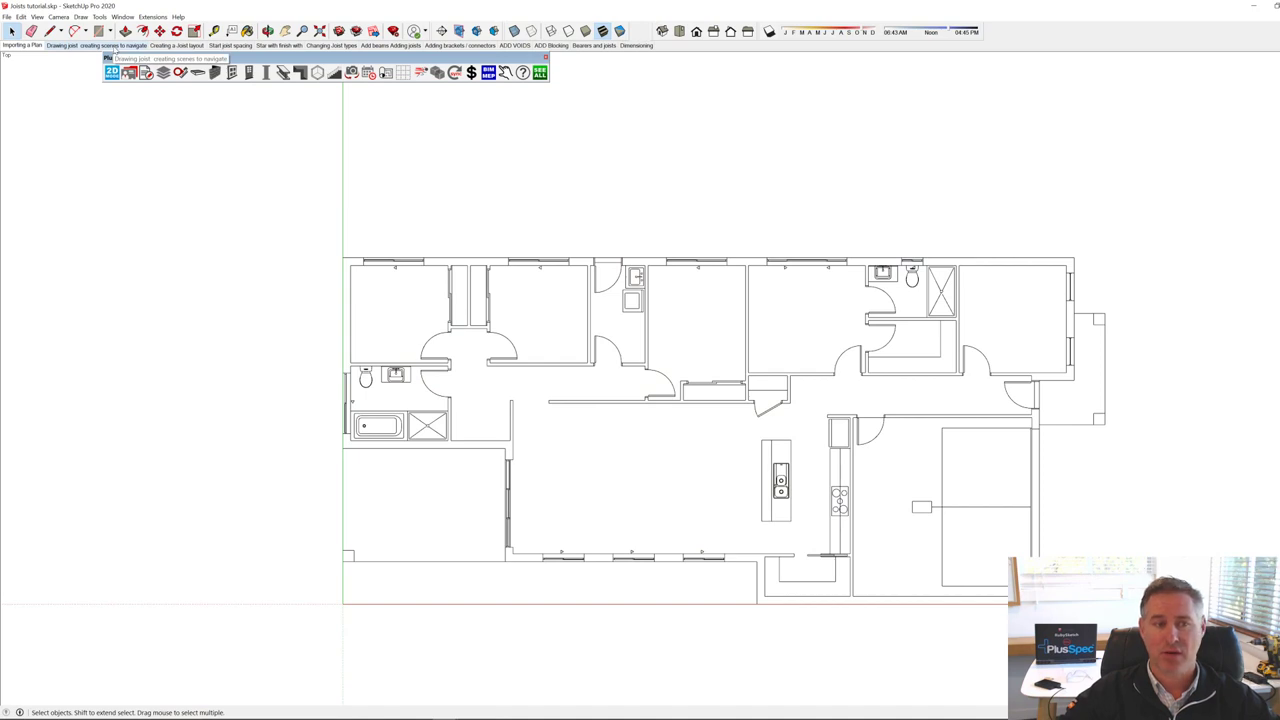
Step: Switch to the "contours Trace plans speed draw" house framing model and show its Joist Only scene
left_click(445, 719)
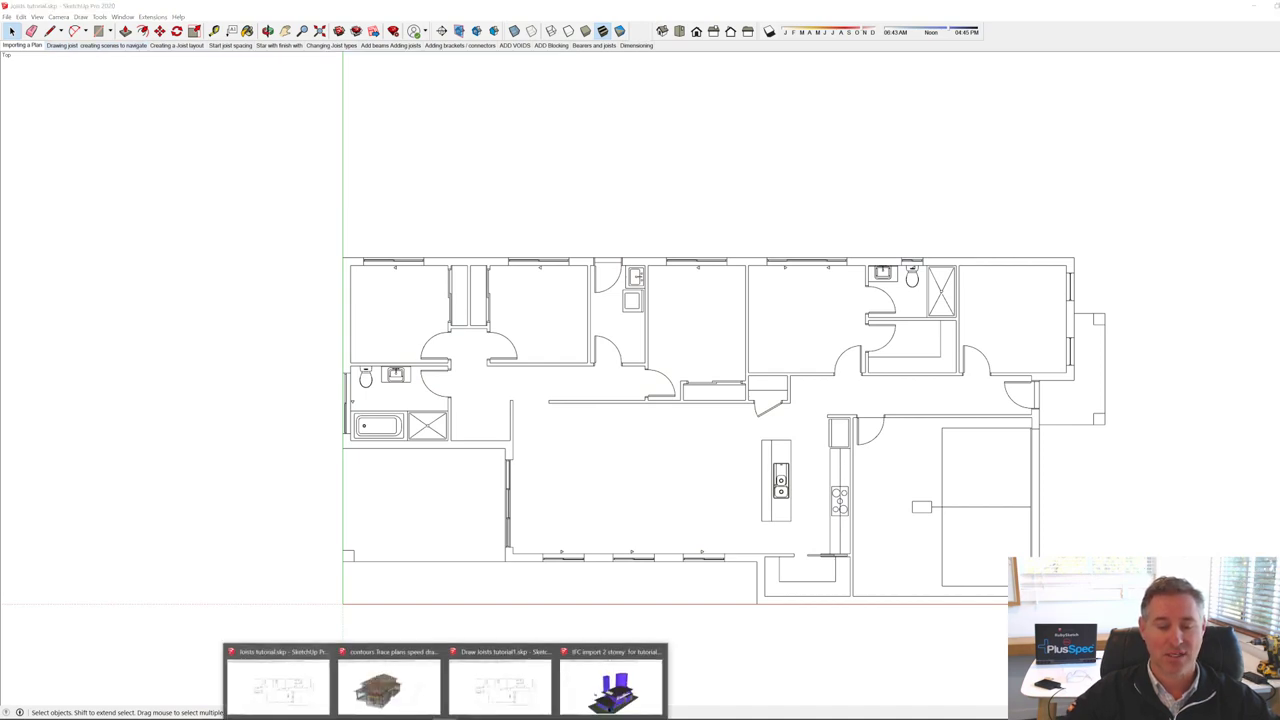
left_click(388, 688)
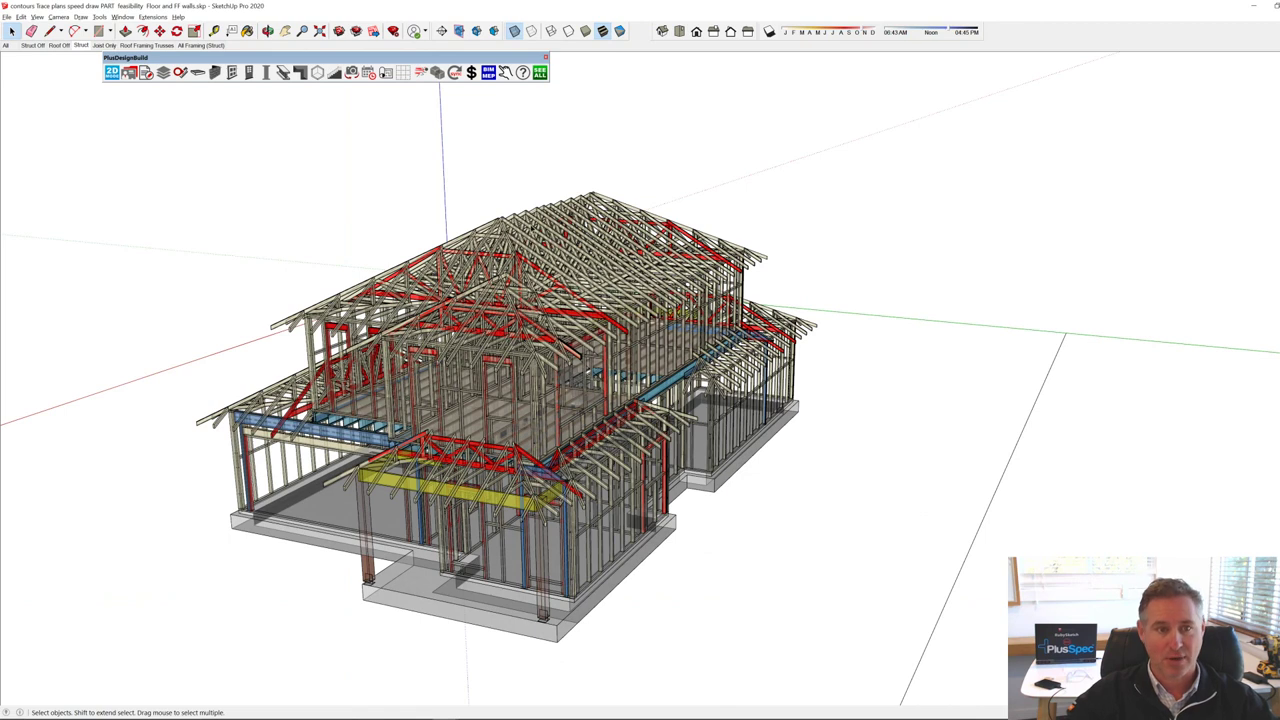
left_click(104, 46)
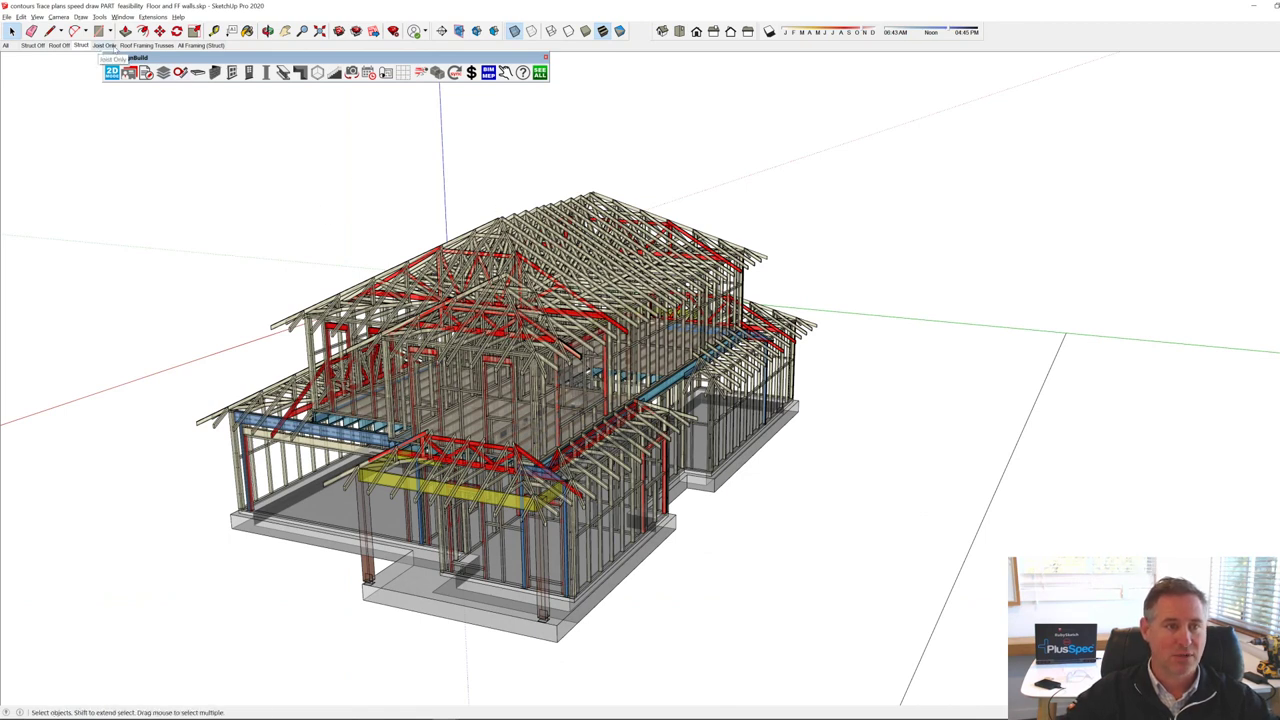
Step: Inspect the floor joist group's context options, including the takeoff commands, and return to the Joists tutorial model
scroll(500, 274, "up", 6)
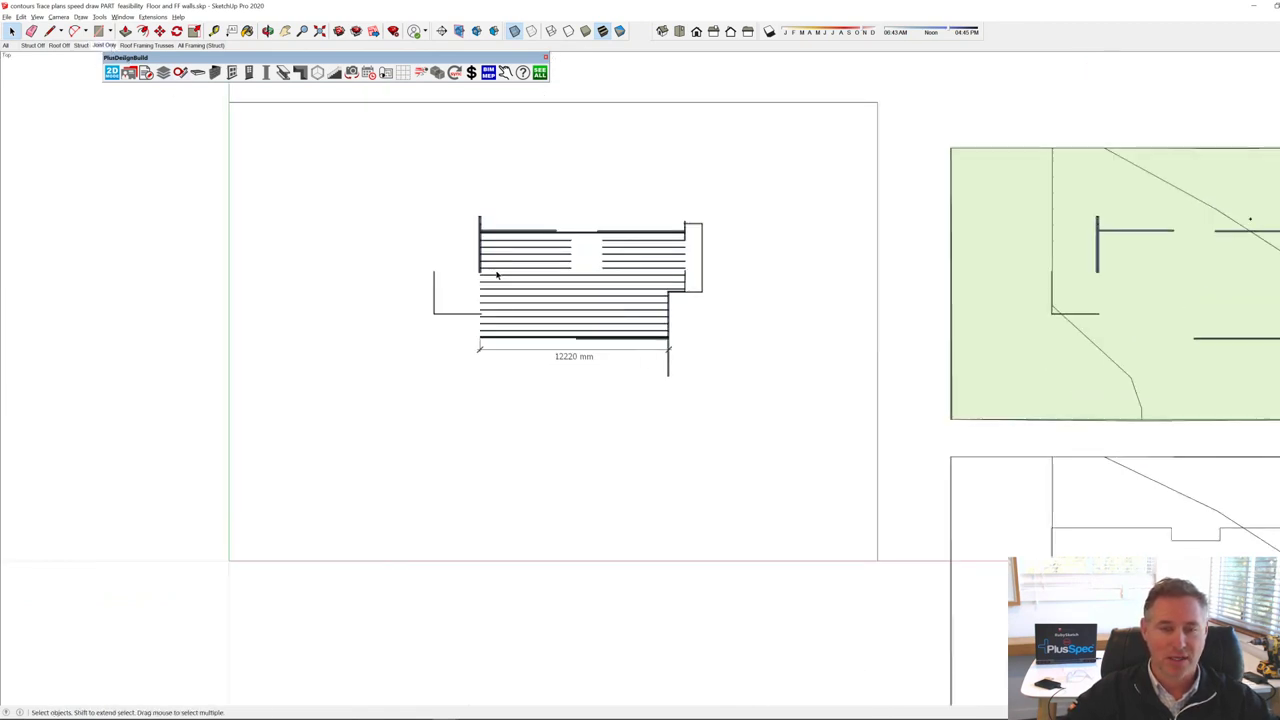
left_click(497, 270)
right_click(497, 268)
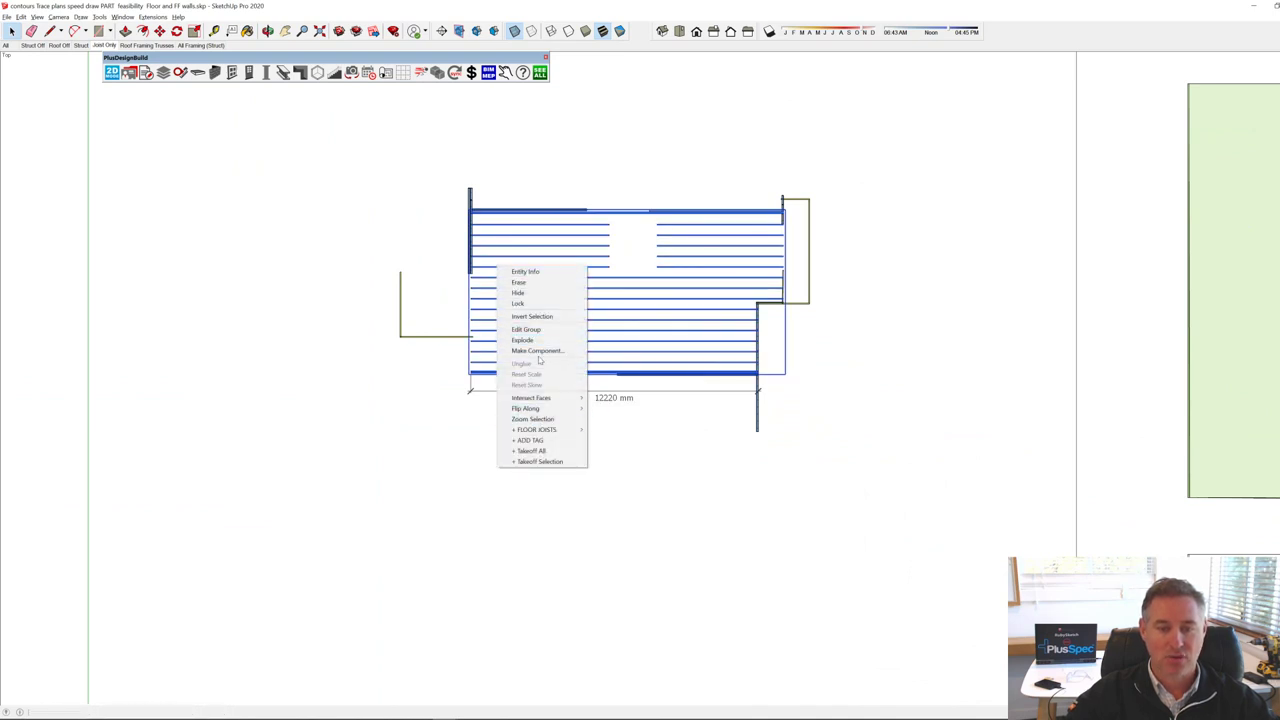
mouse_move(540, 412)
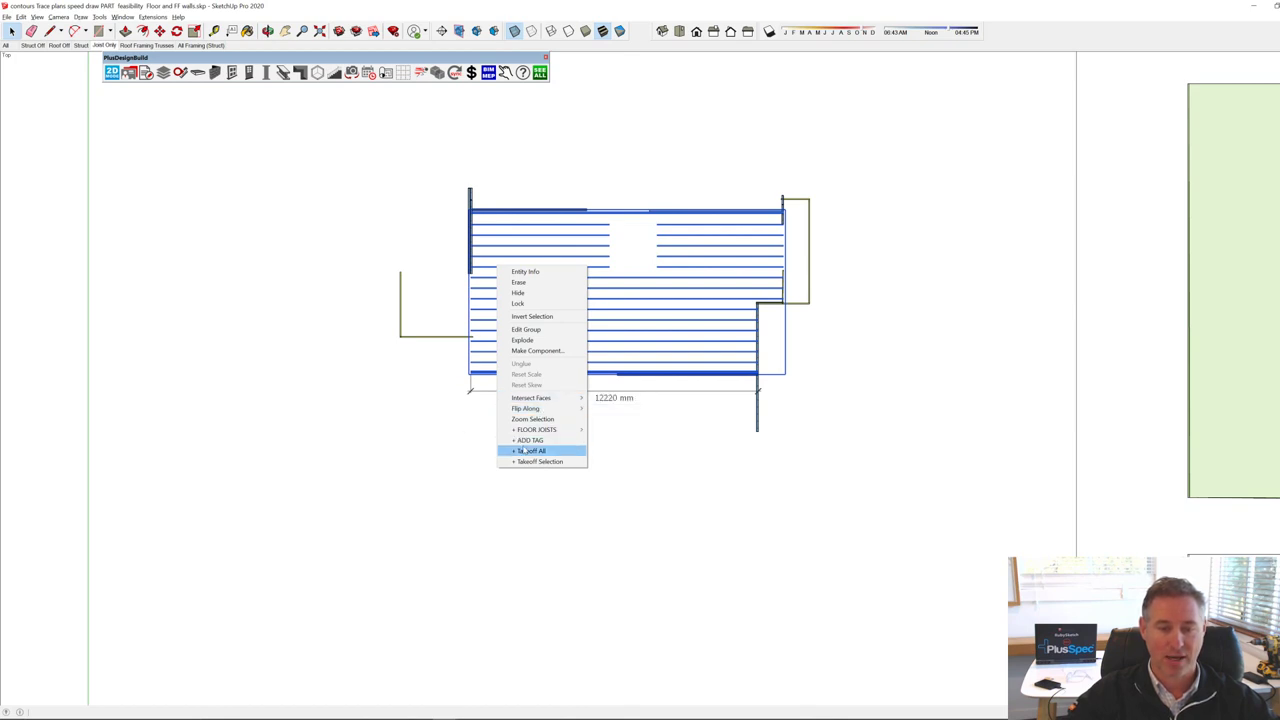
left_click(462, 453)
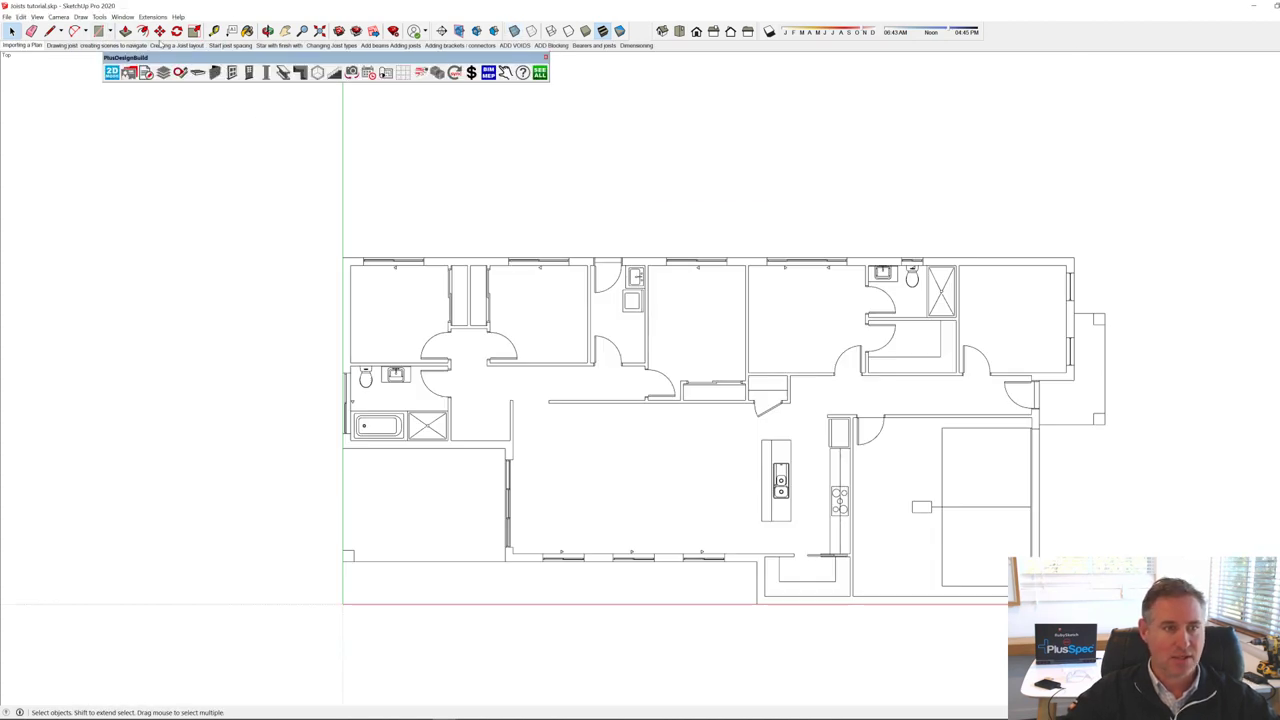
Step: Review the example scenes for creating a joist layout, start joist spacing, start and finish joists, and changing joist types
left_click(172, 46)
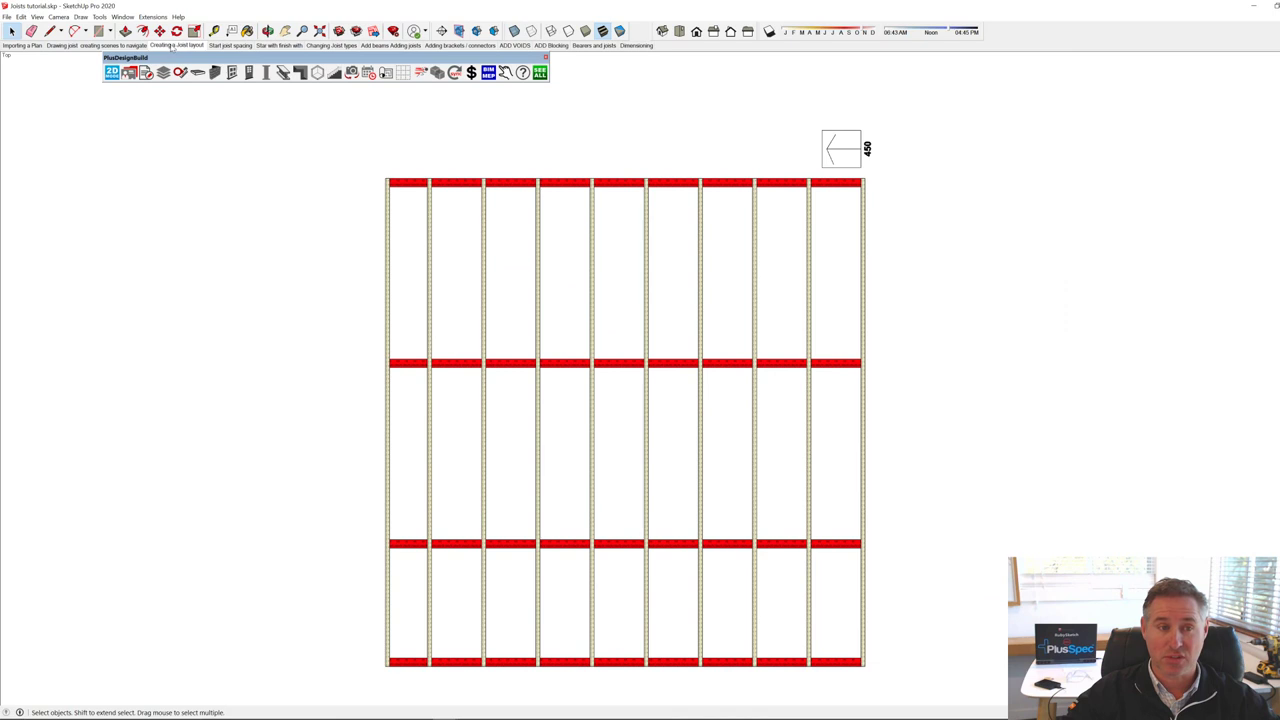
left_click(232, 46)
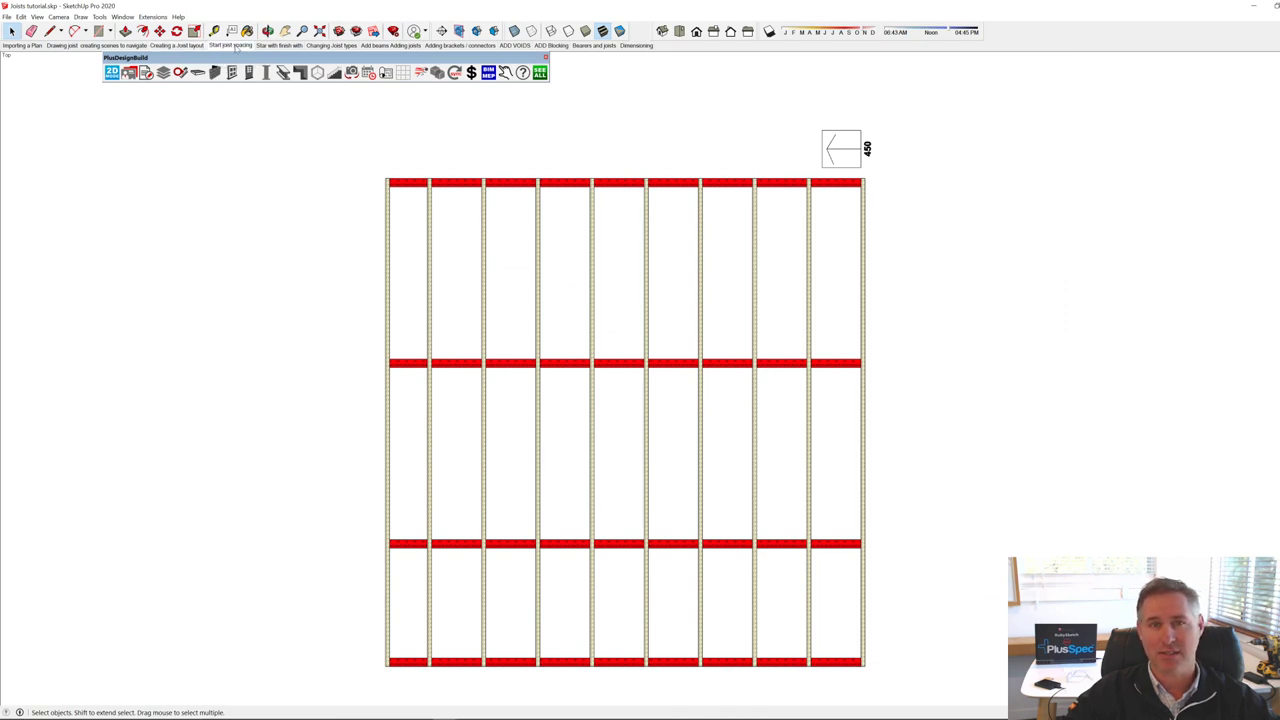
left_click(237, 46)
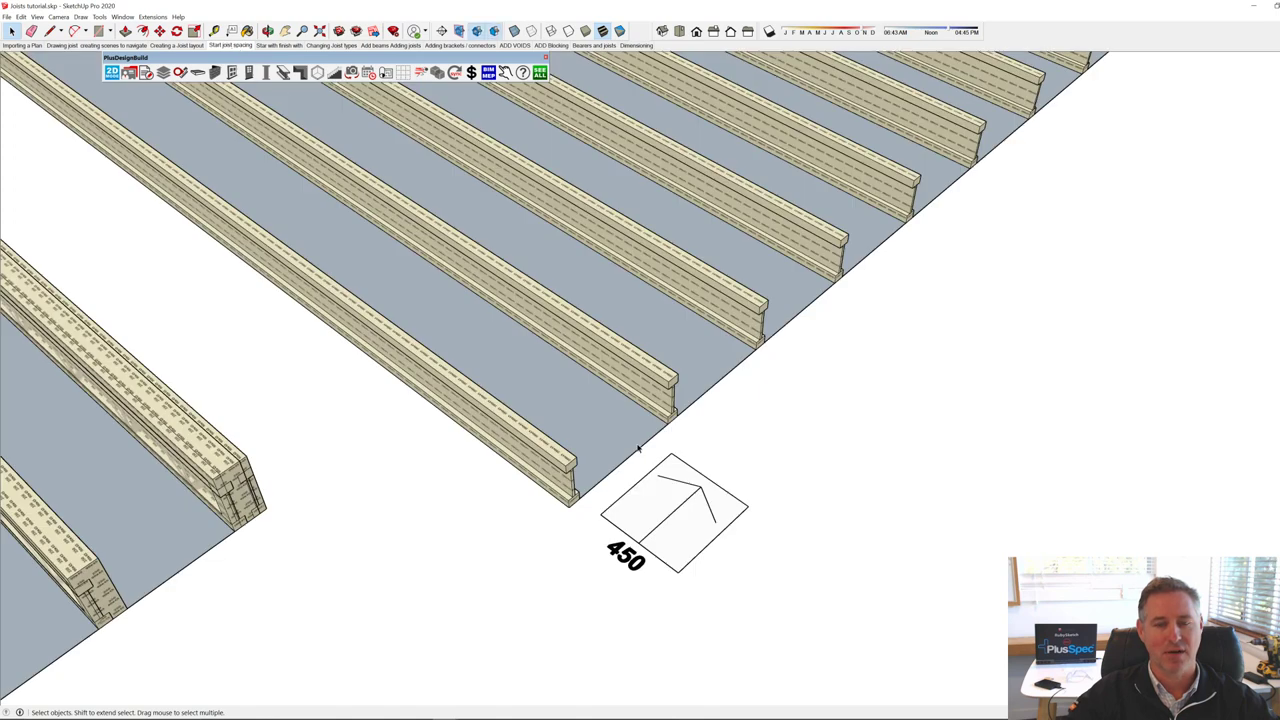
left_click(278, 46)
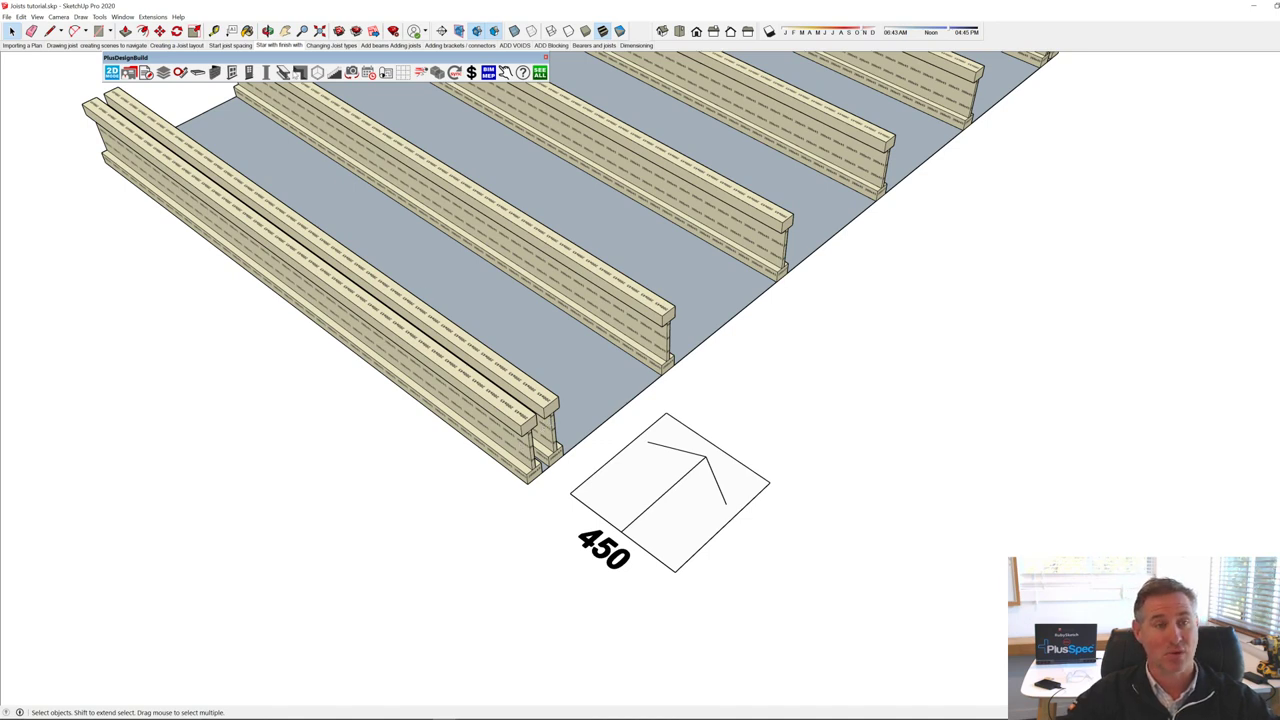
left_click(325, 46)
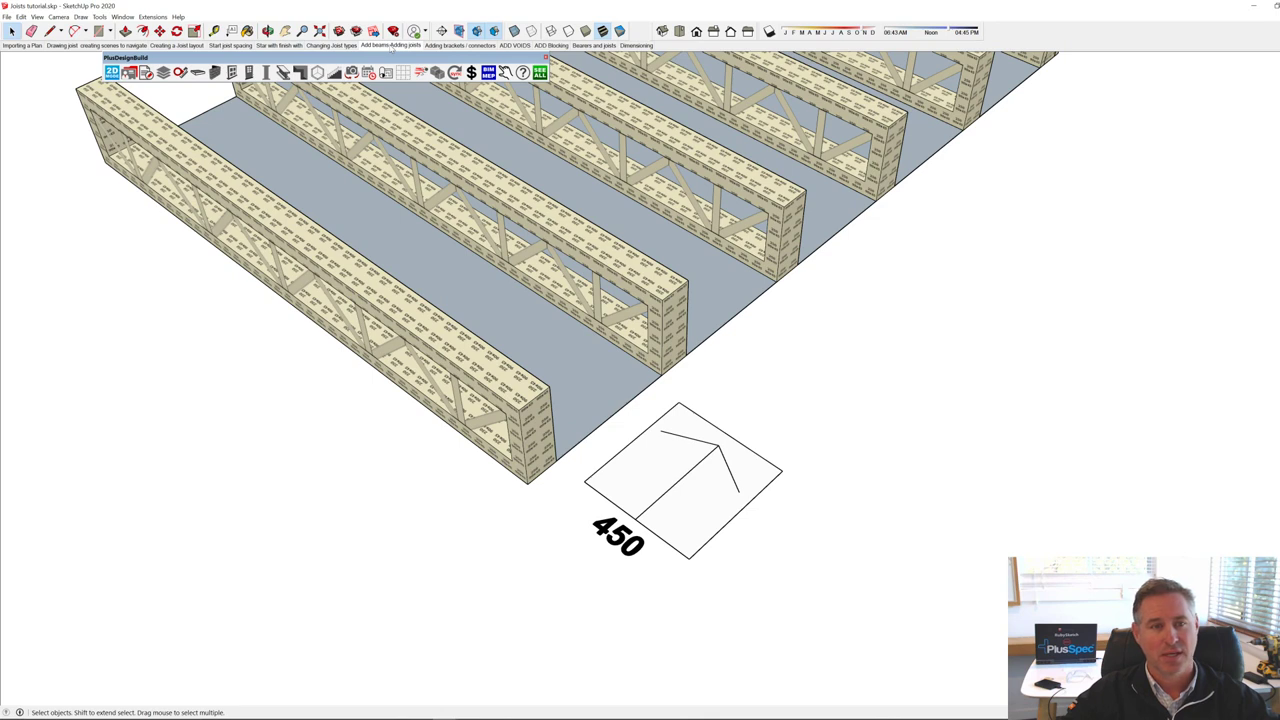
Step: Review the example scenes for beams, brackets and connectors, voids, blocking, bearers and joists, and dimensioning
left_click(390, 45)
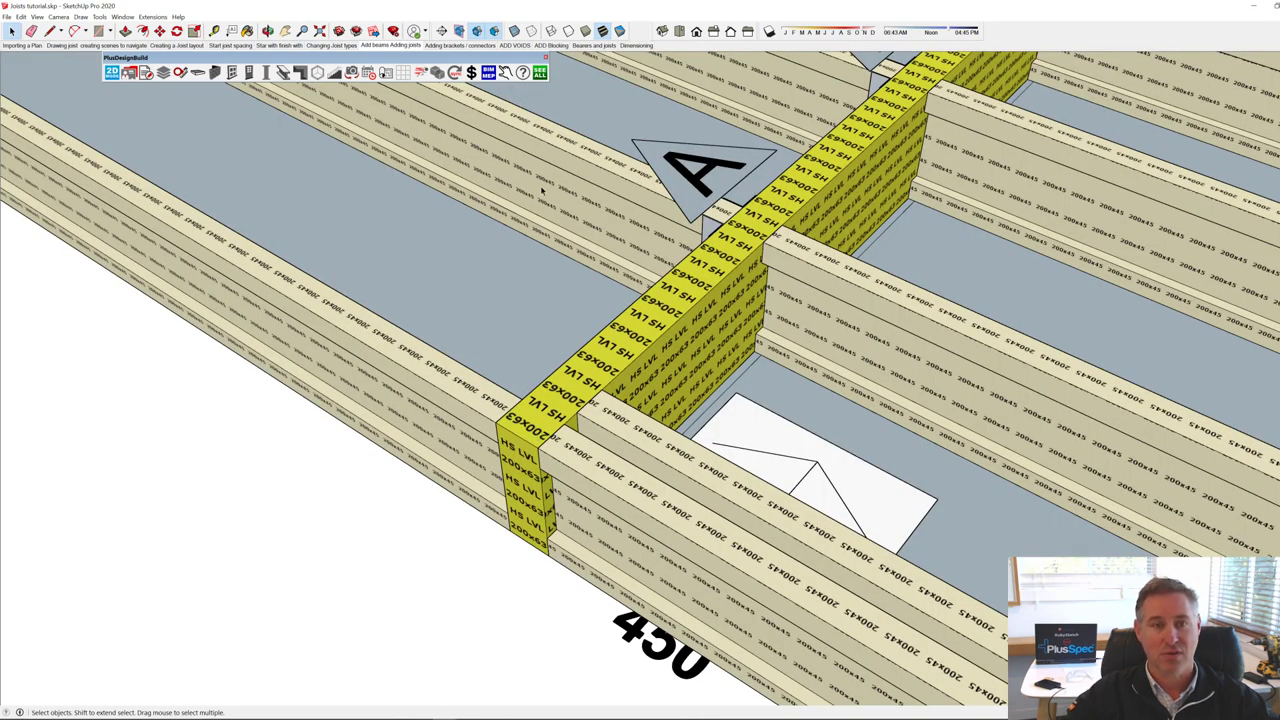
left_click(460, 45)
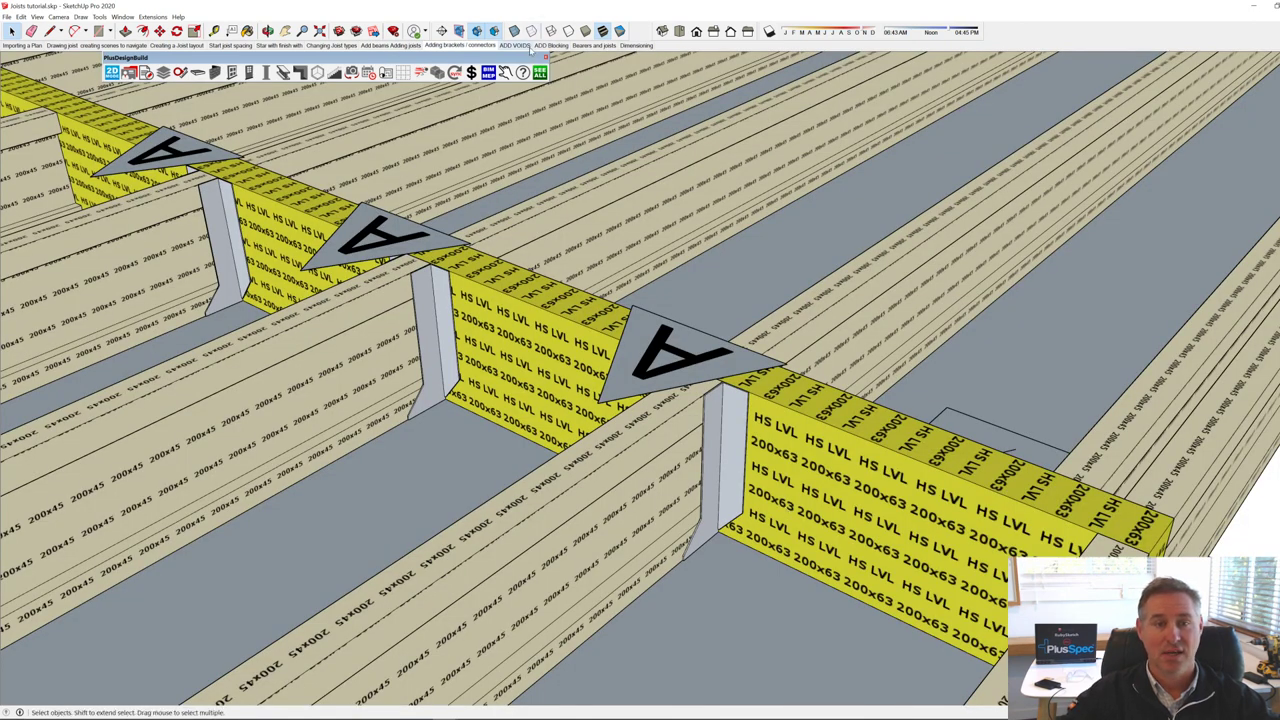
left_click(517, 45)
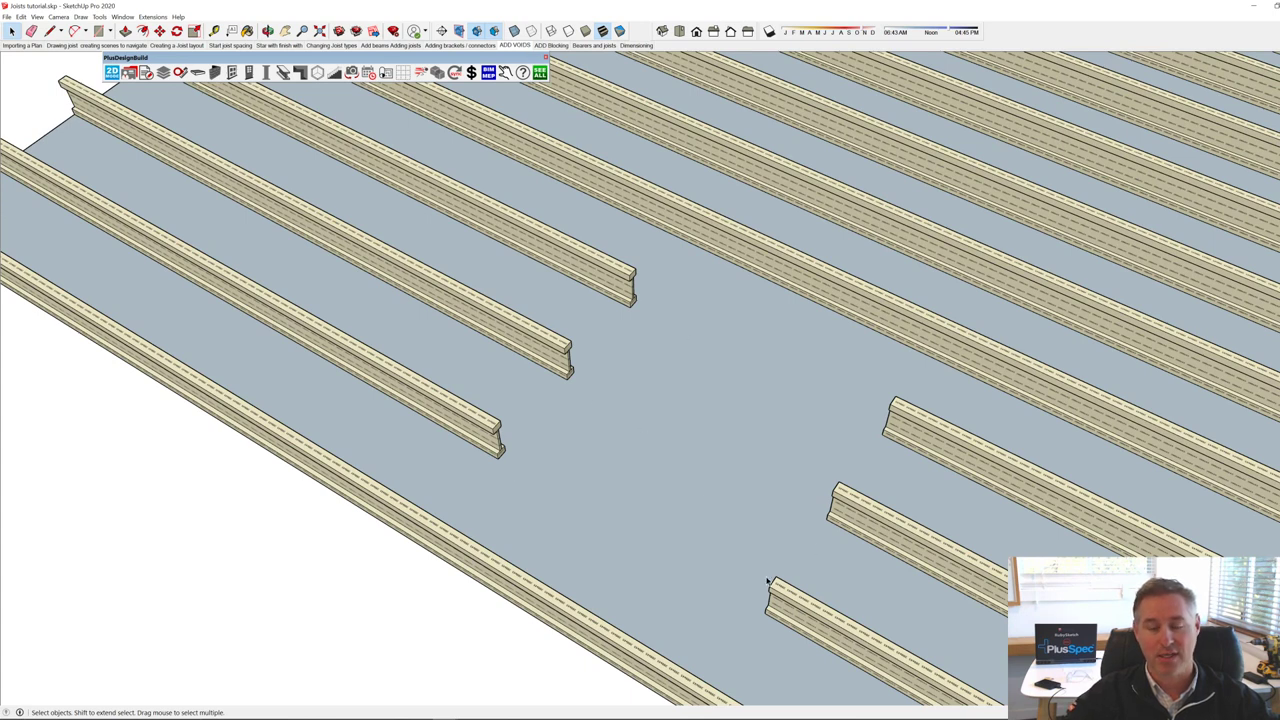
left_click(551, 45)
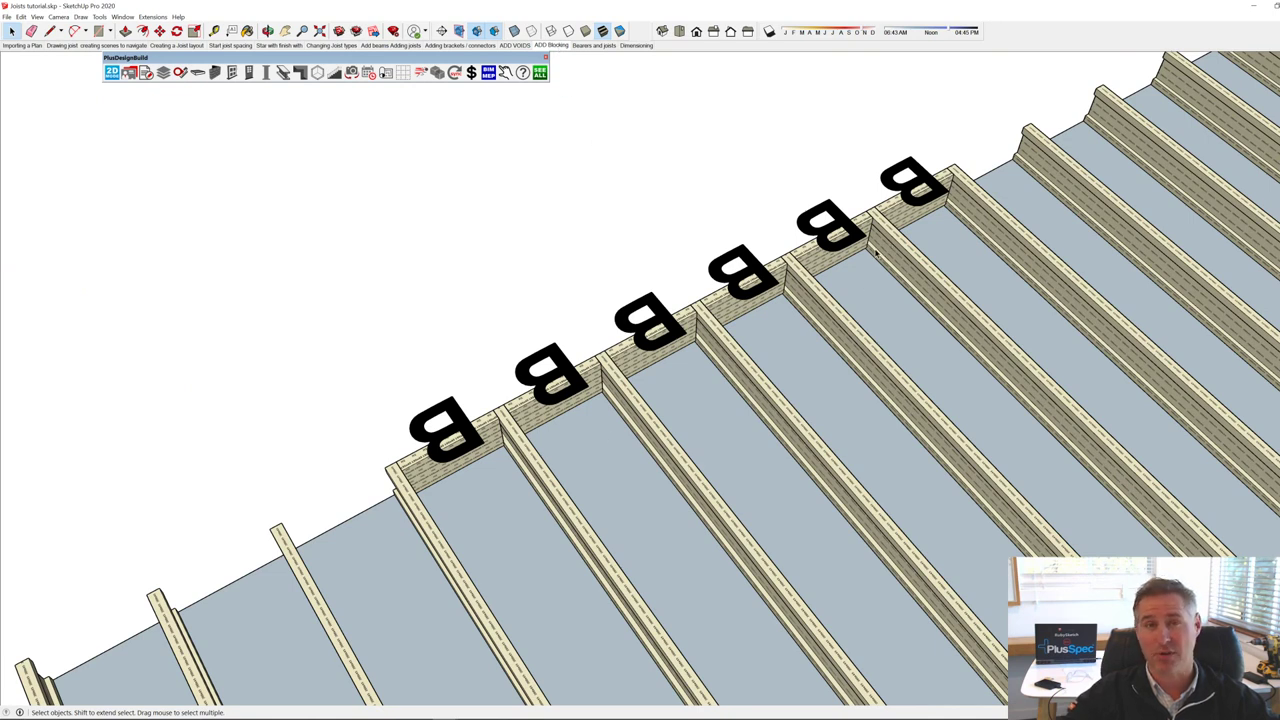
left_click(597, 45)
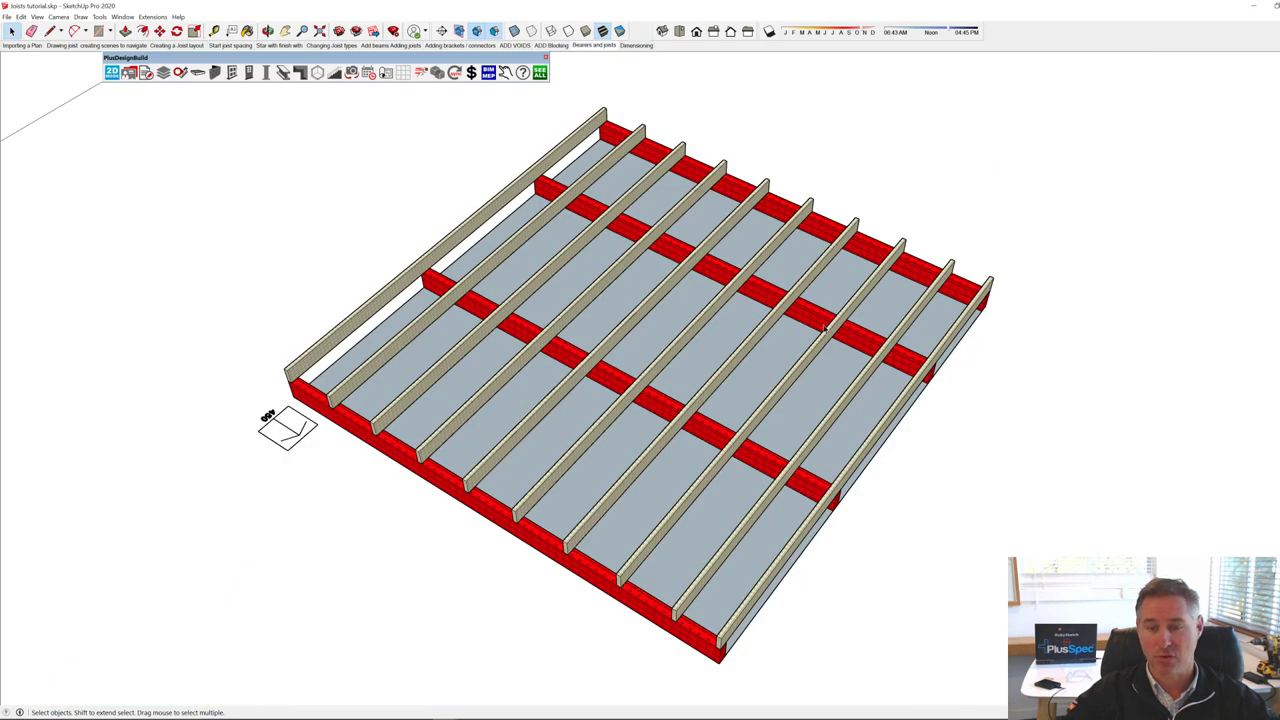
left_click(634, 47)
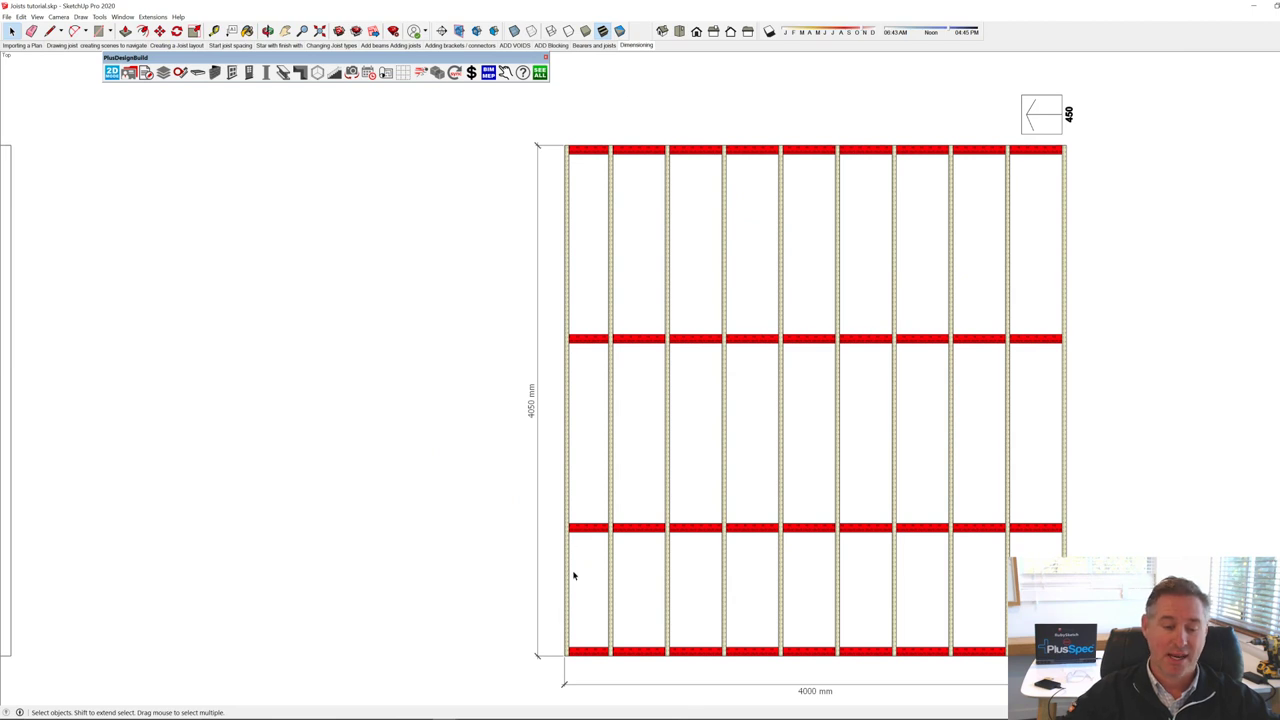
Step: Switch to the Draw Joists tutorial1 model and change it to 2D view
mouse_move(449, 715)
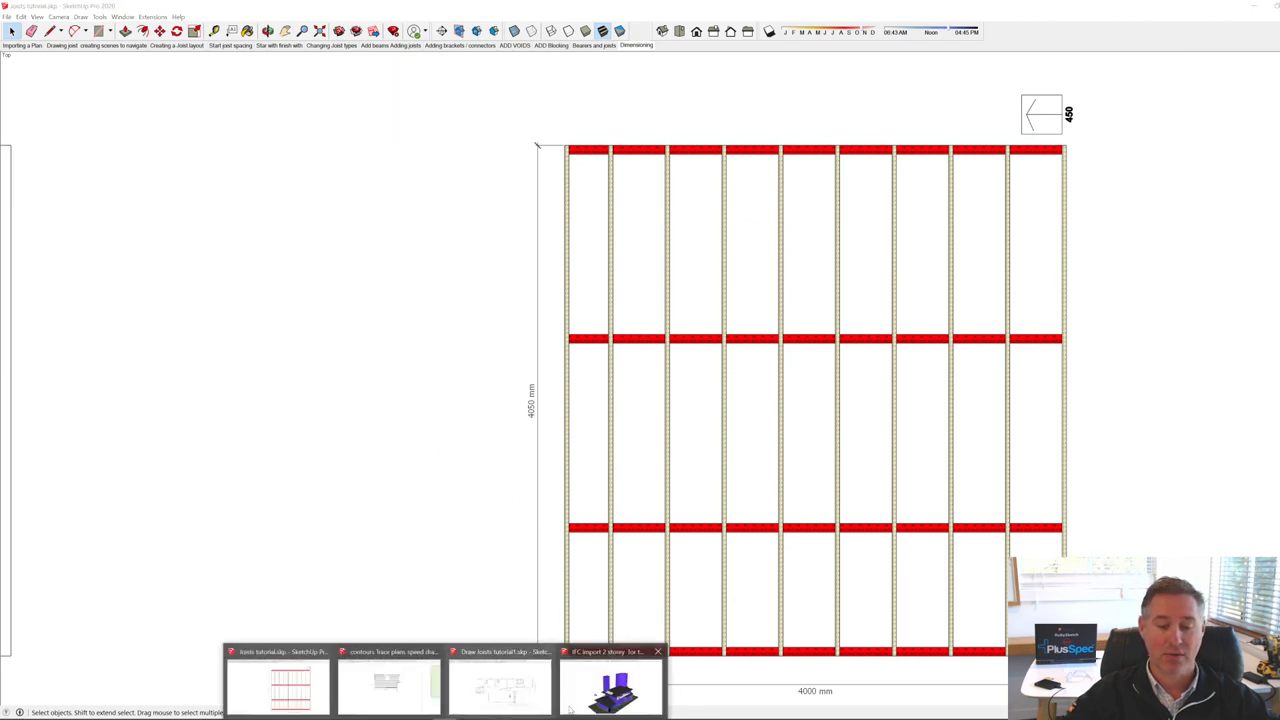
left_click(628, 693)
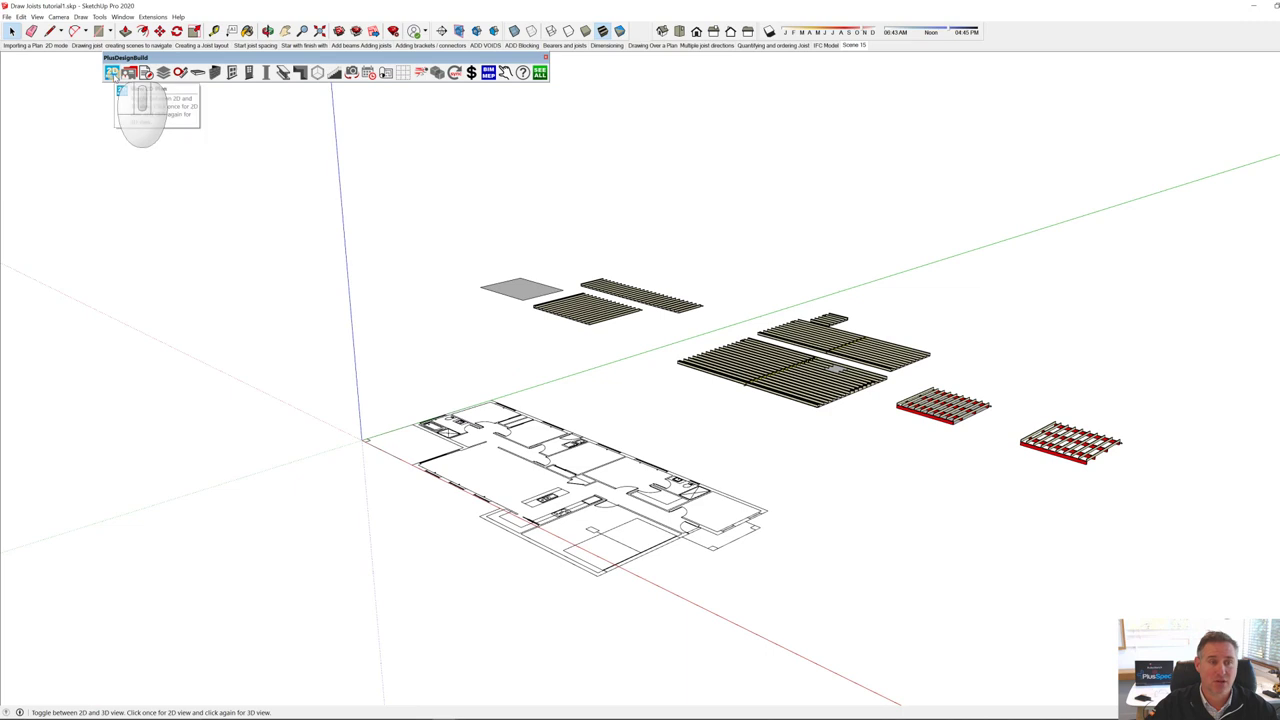
left_click(112, 74)
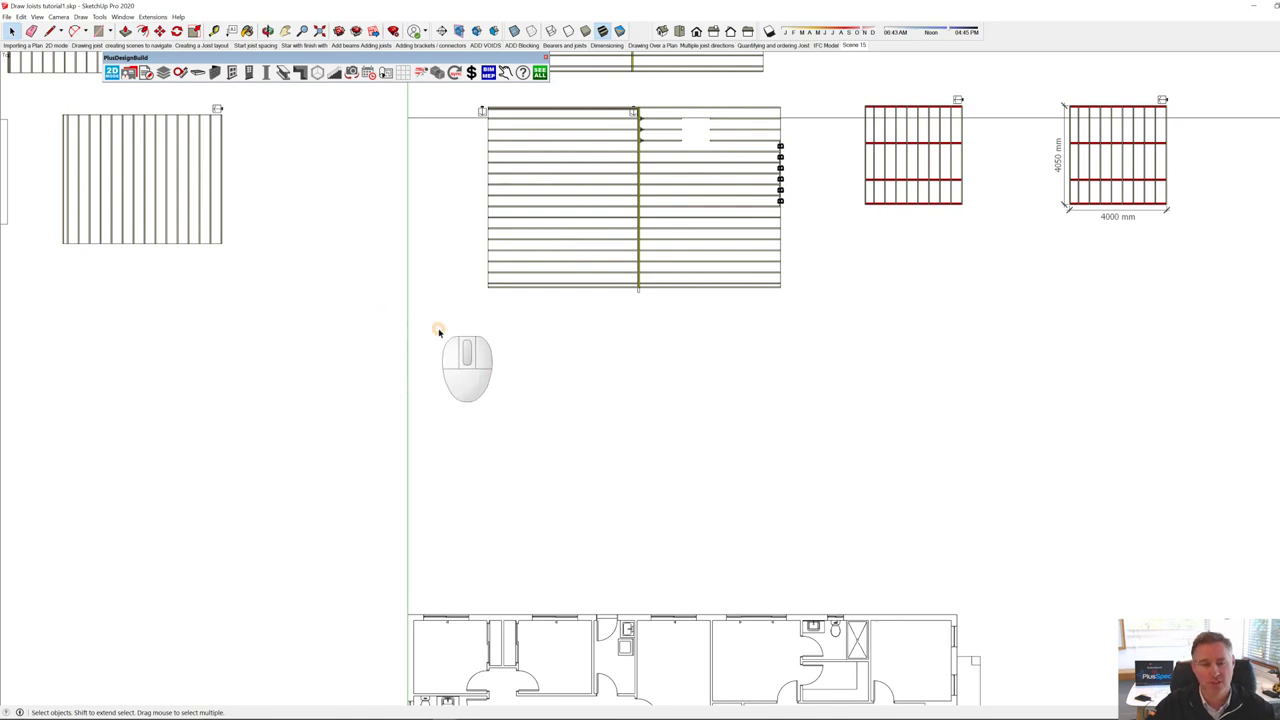
Step: Delete the existing house floor plan at the model origin
scroll(444, 338, "down", 3)
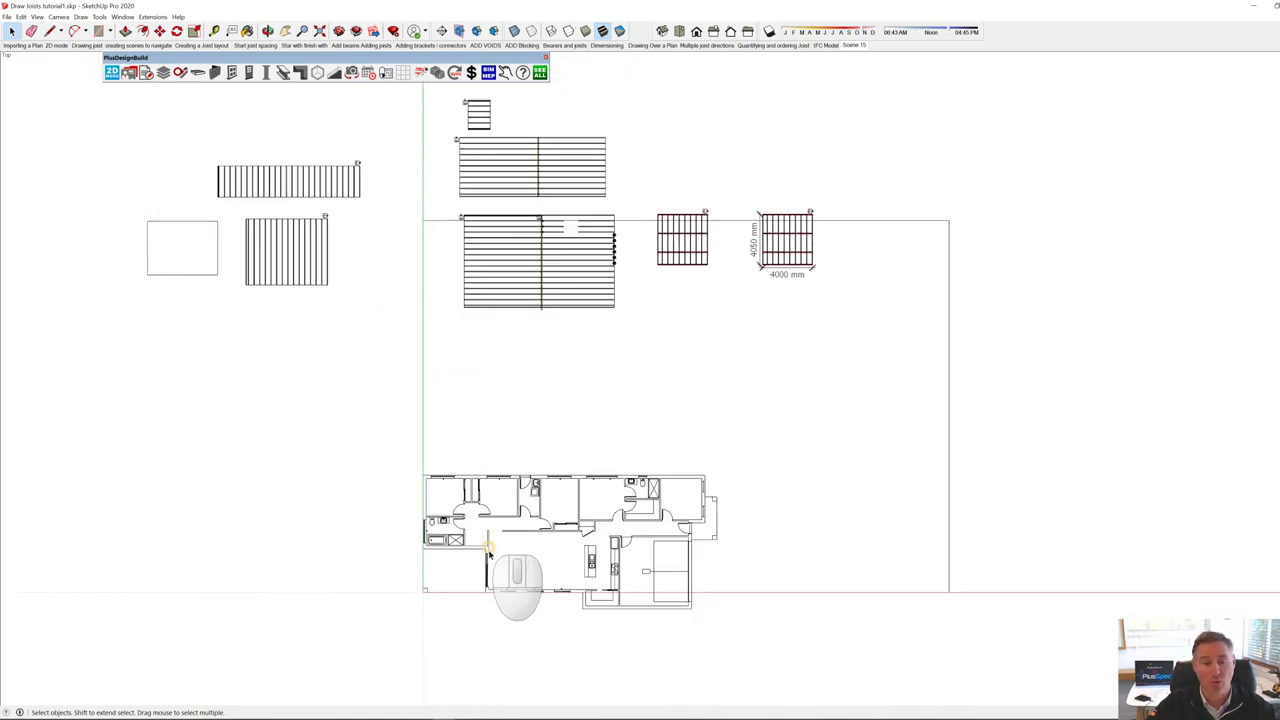
scroll(596, 612, "up", 5)
scroll(596, 612, "up", 1)
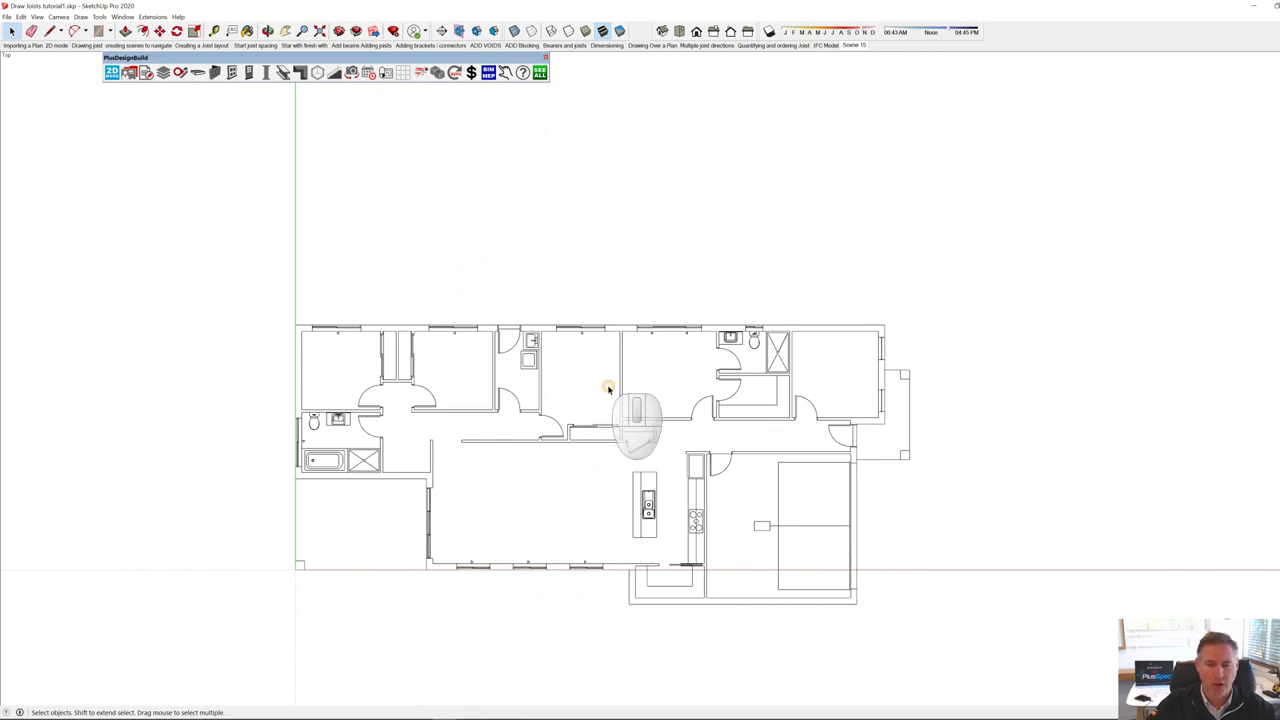
left_click(576, 347)
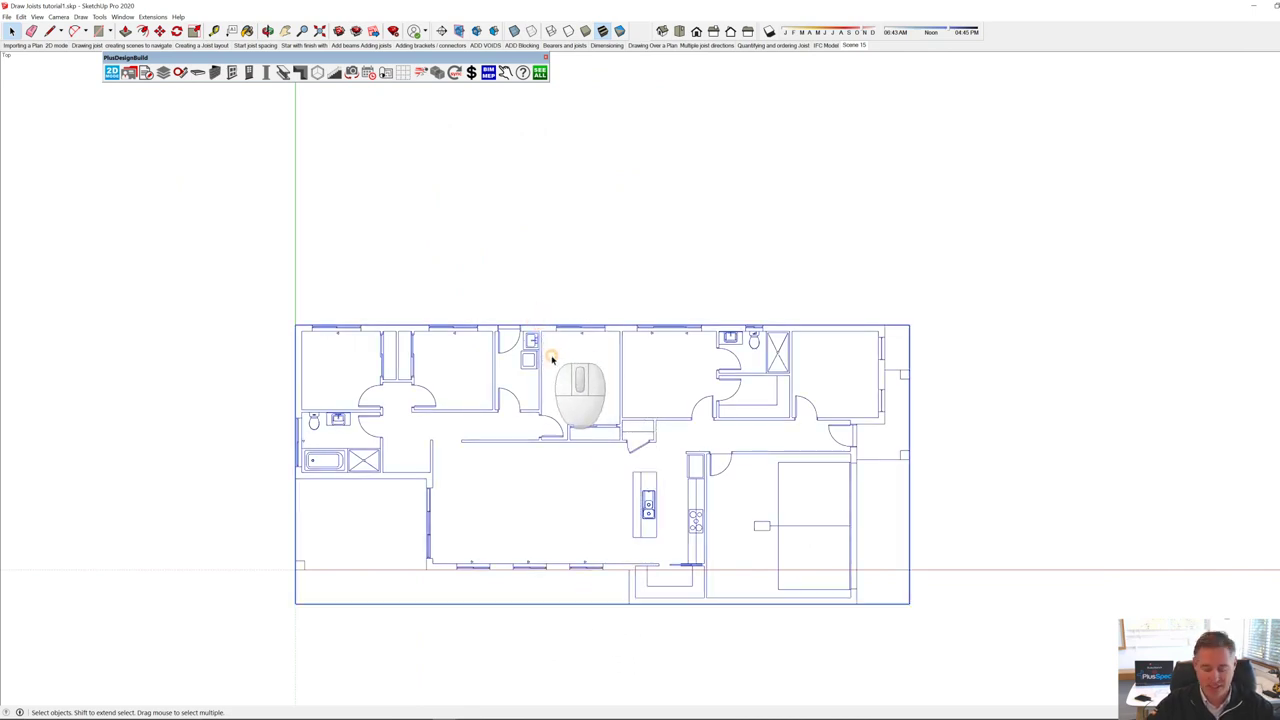
key("Delete")
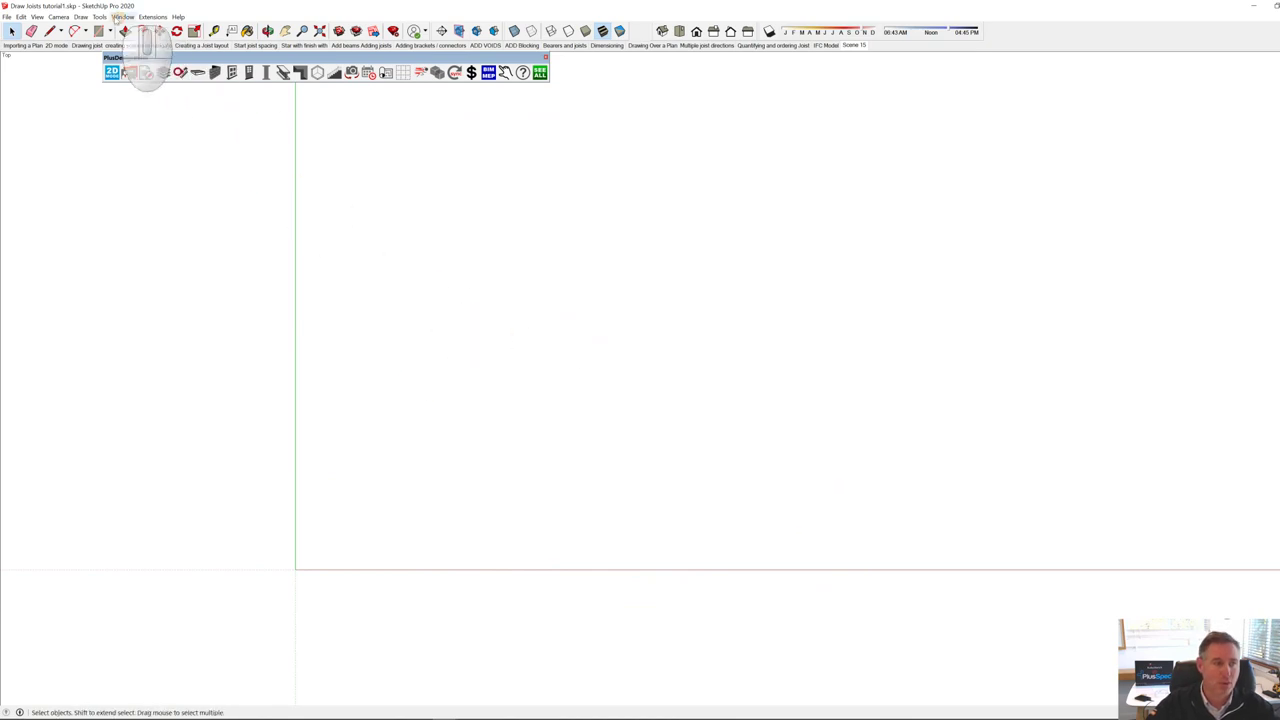
left_click(7, 17)
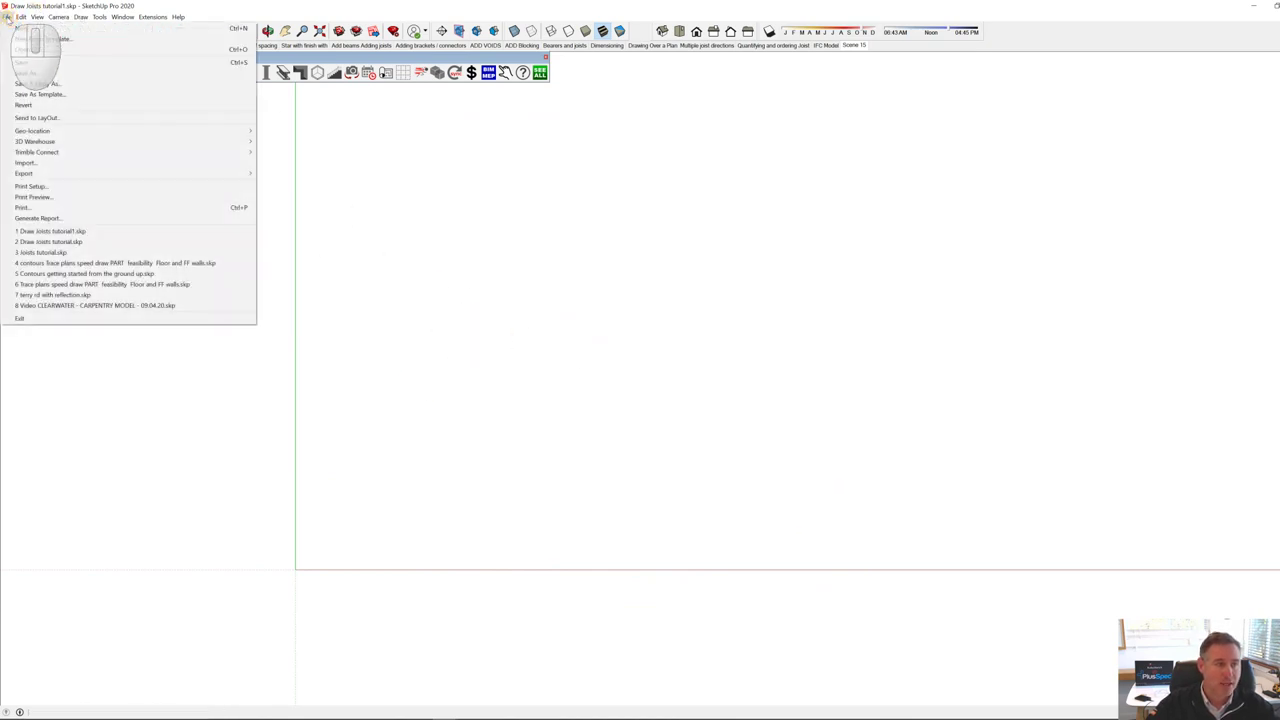
left_click(30, 163)
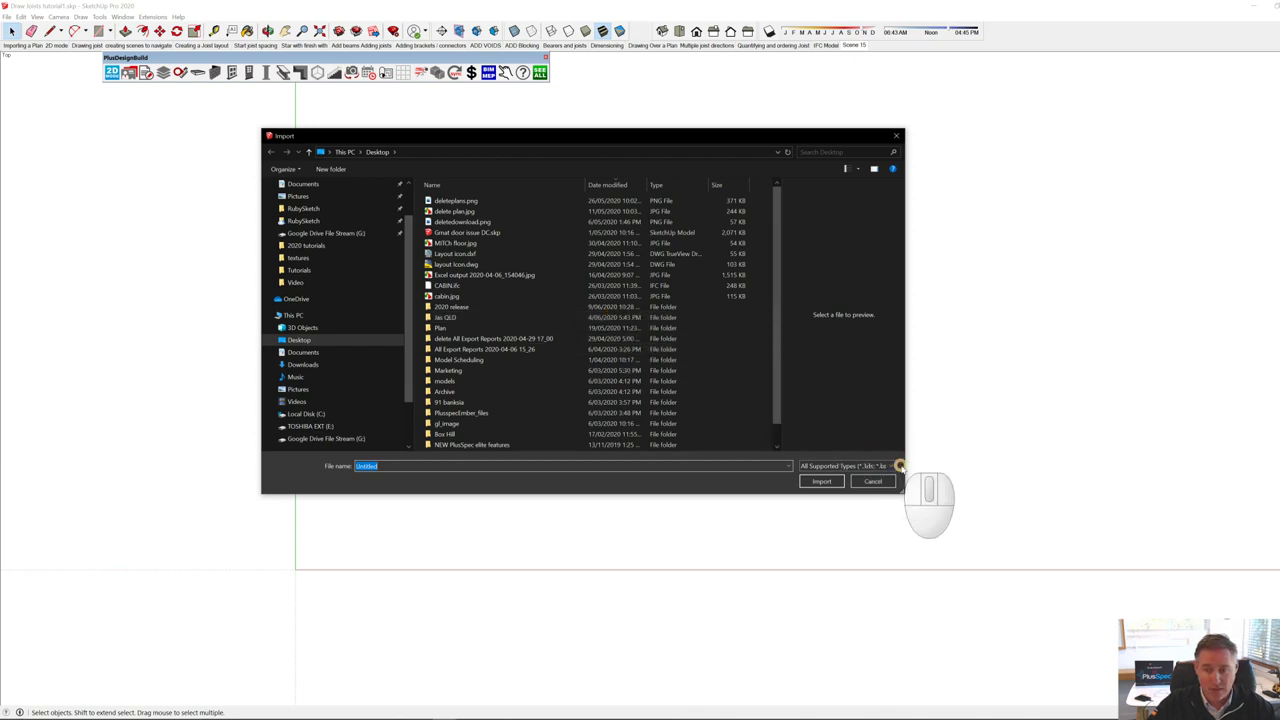
left_click(890, 467)
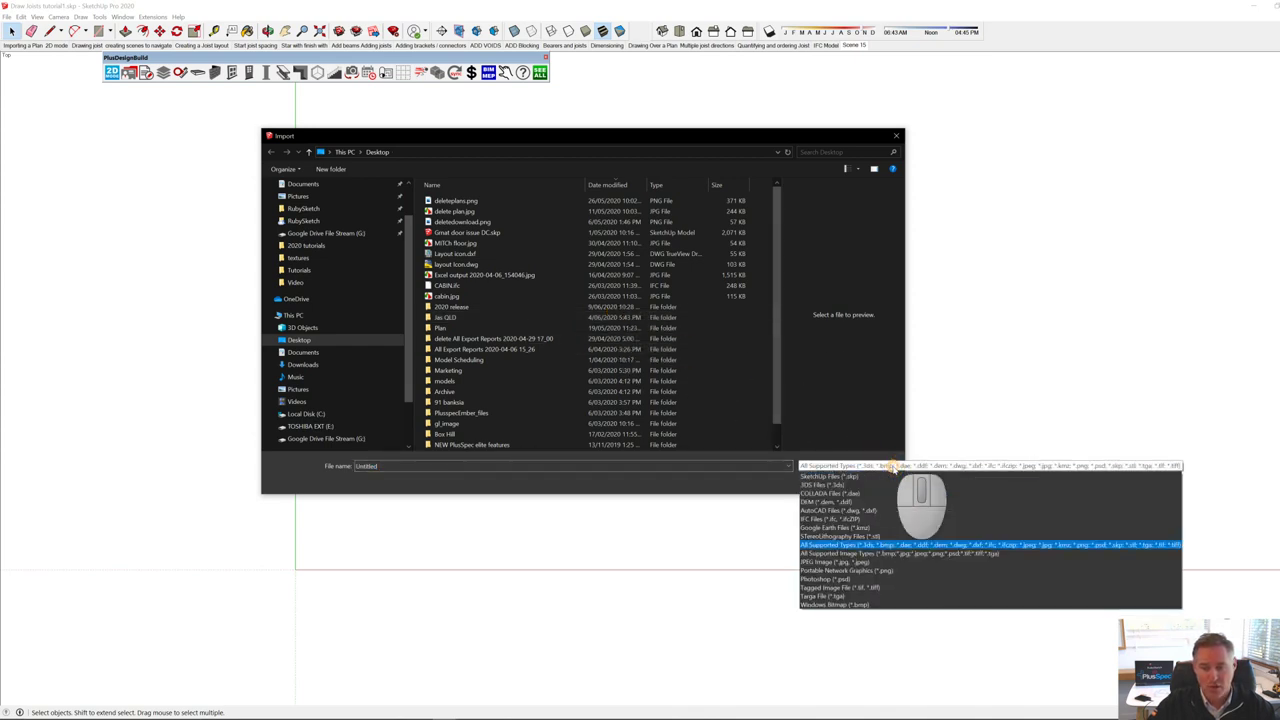
left_click(878, 510)
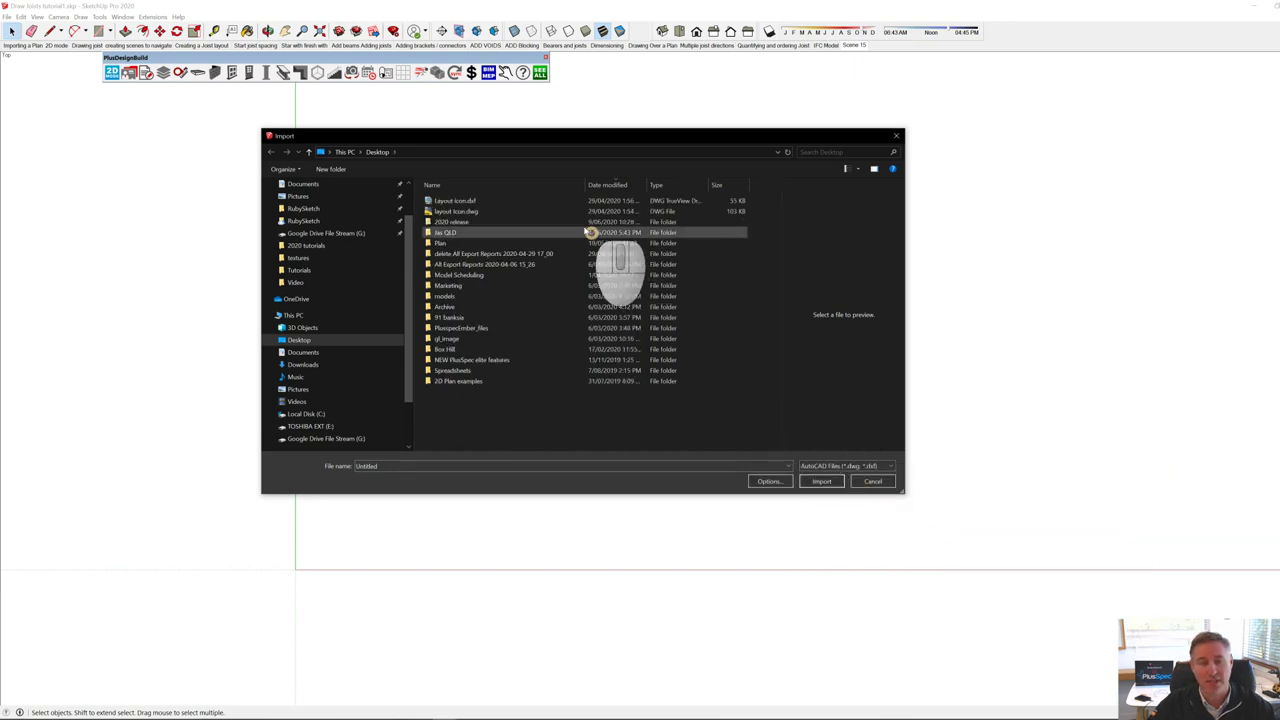
left_click(491, 210)
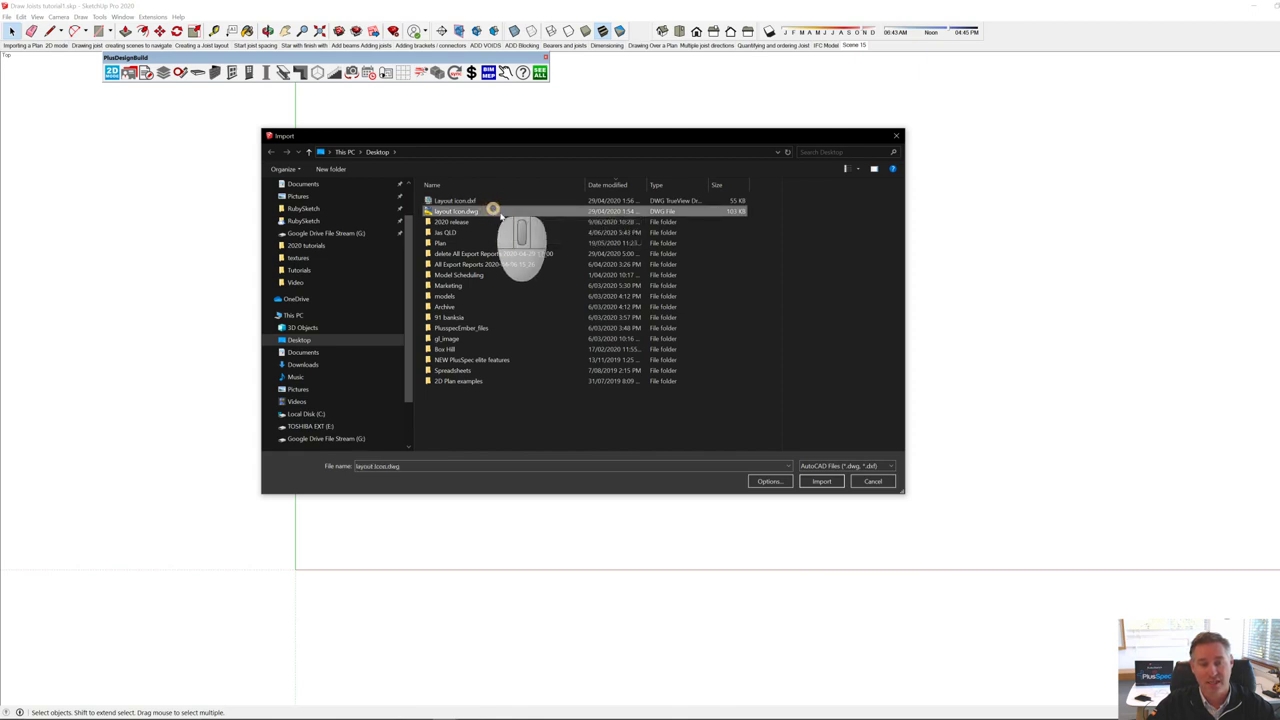
left_click(822, 482)
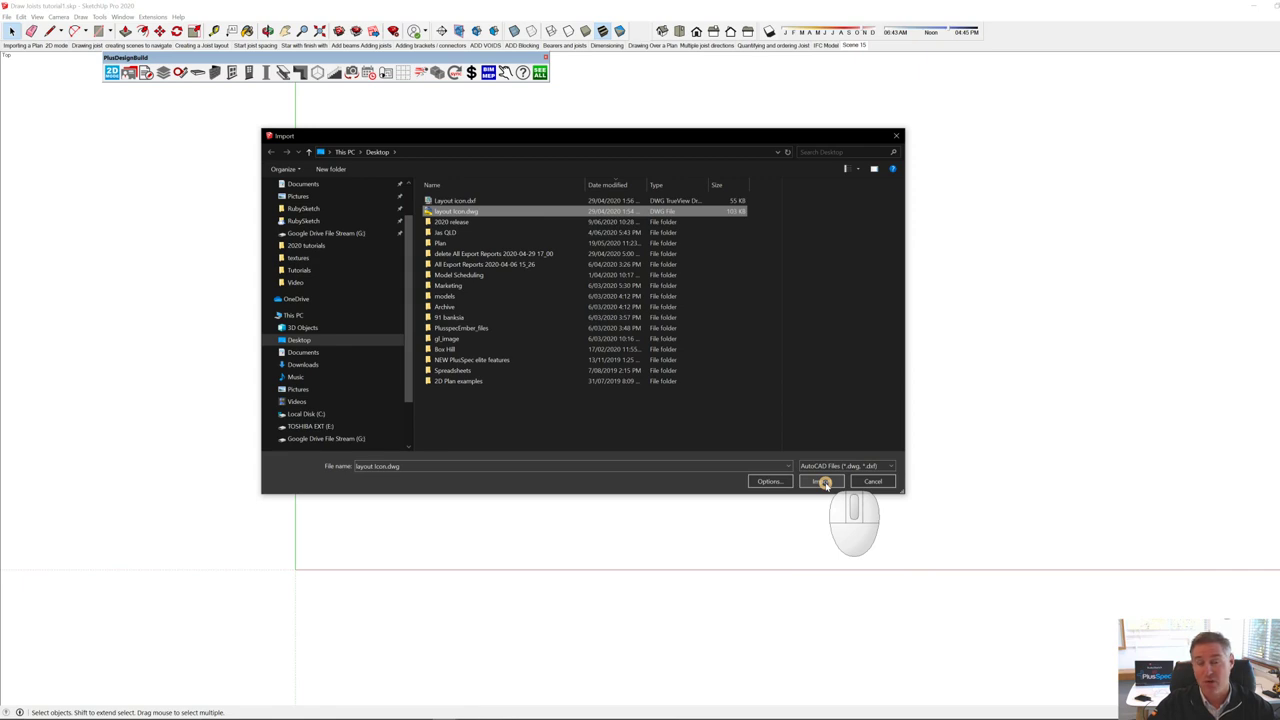
left_click(898, 135)
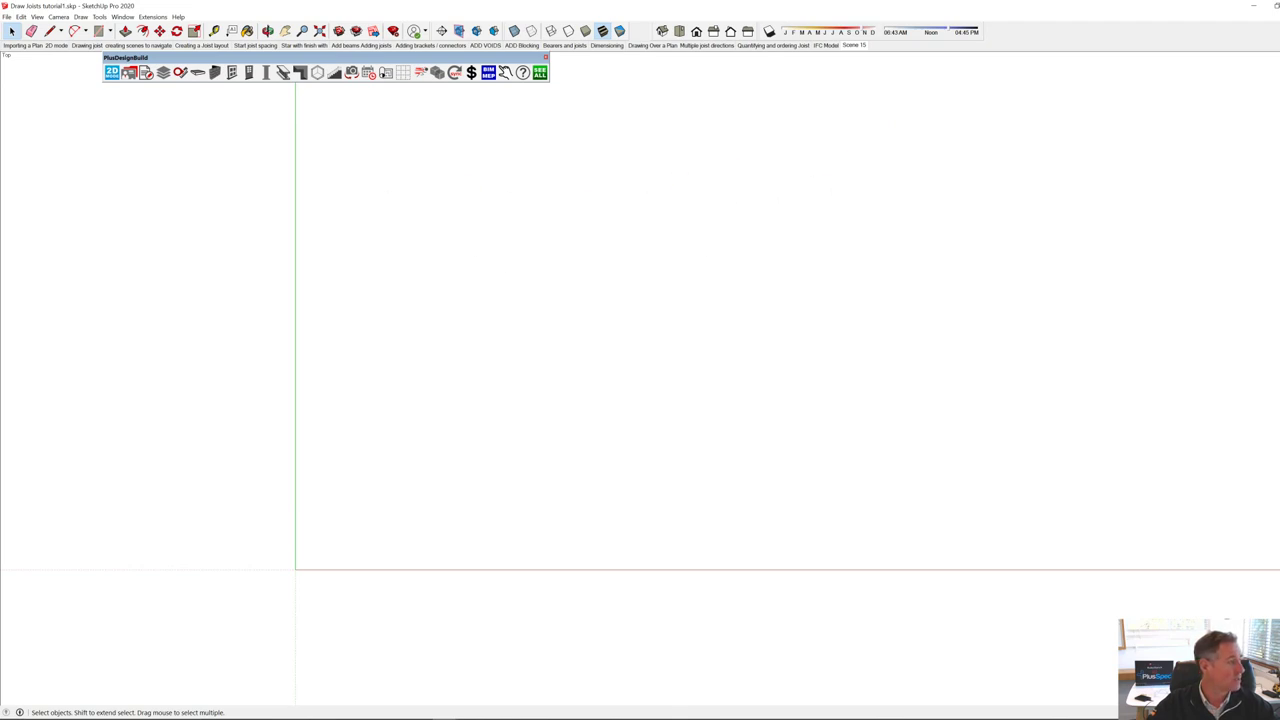
Step: Import the Ground Floor DWG drawing in millimetres without preserving its drawing origin
left_click(4, 175)
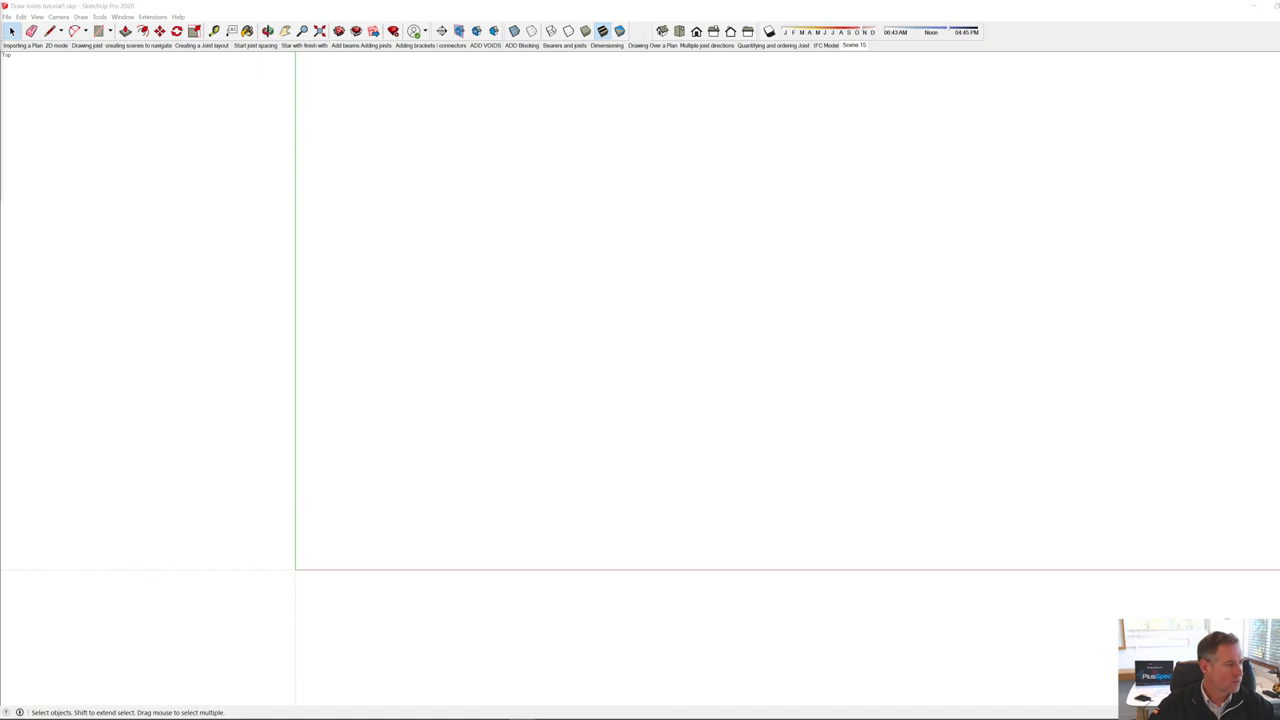
mouse_move(0, 250)
left_mouse_down()
mouse_move(396, 254)
mouse_move(387, 218)
left_mouse_up()
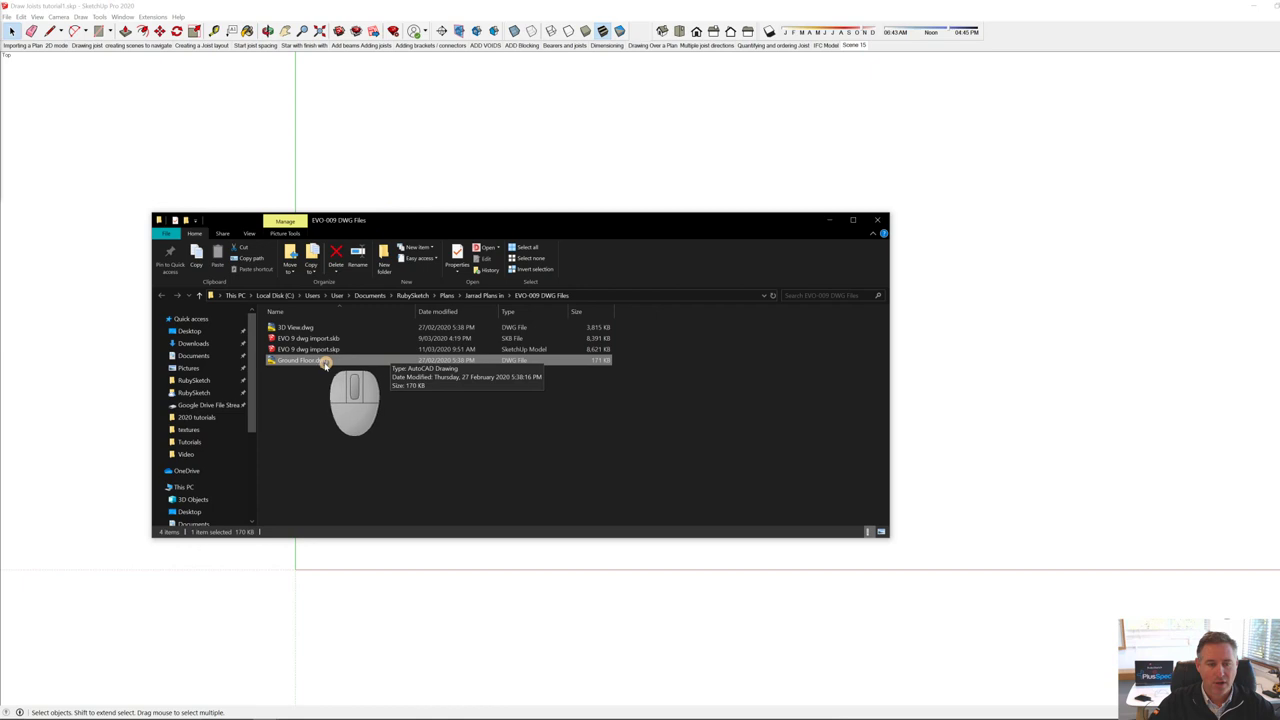
mouse_move(316, 364)
left_mouse_down()
mouse_move(437, 390)
mouse_move(855, 415)
mouse_move(960, 400)
mouse_move(917, 340)
left_mouse_up()
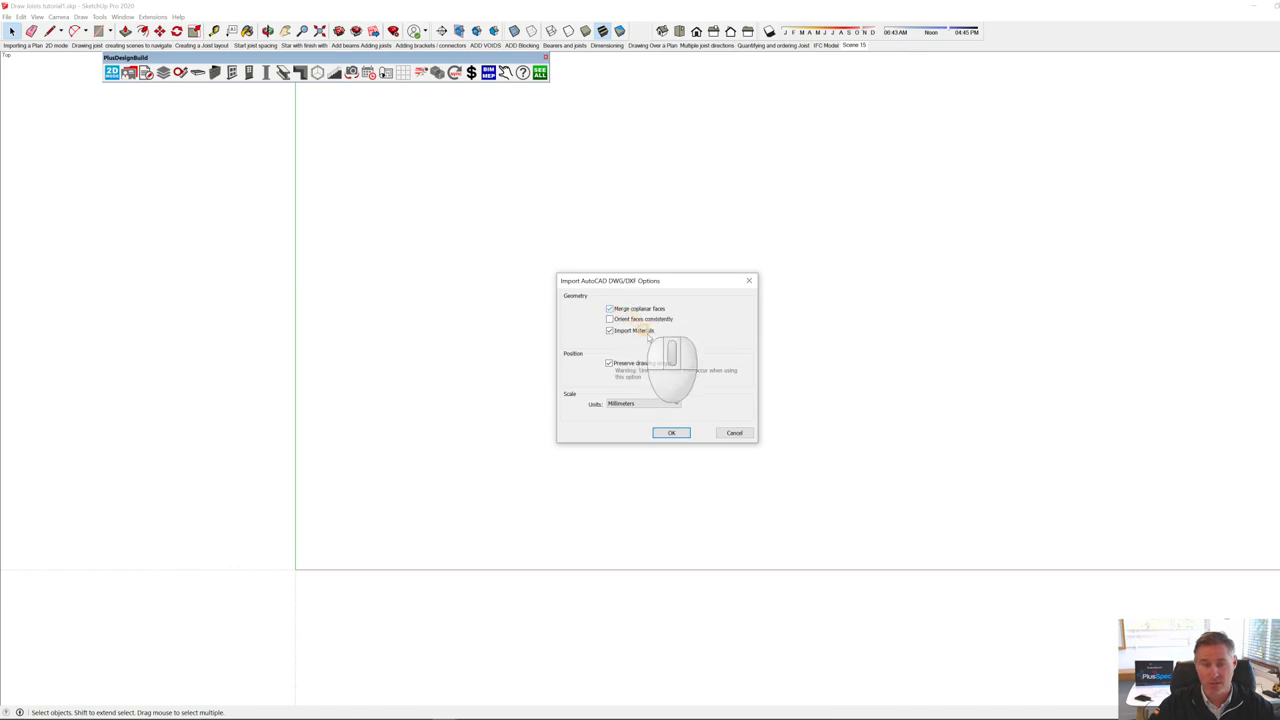
left_click(611, 365)
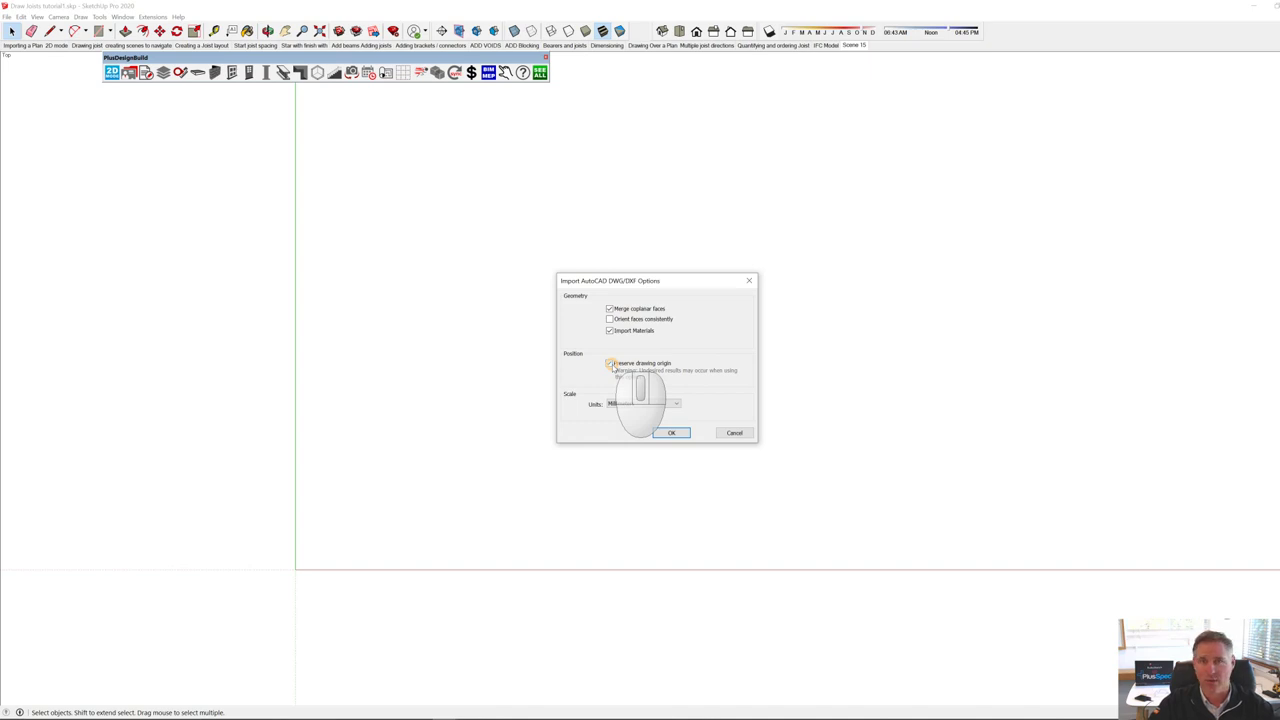
left_click(611, 365)
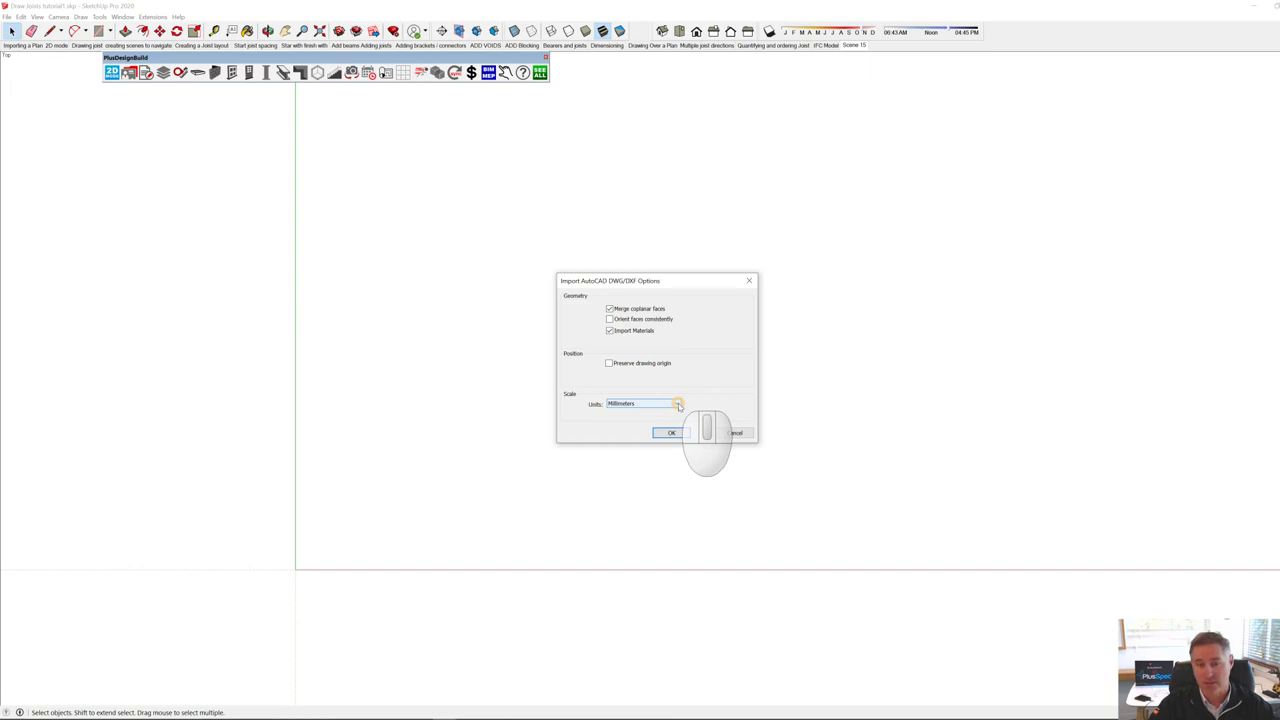
left_click(670, 432)
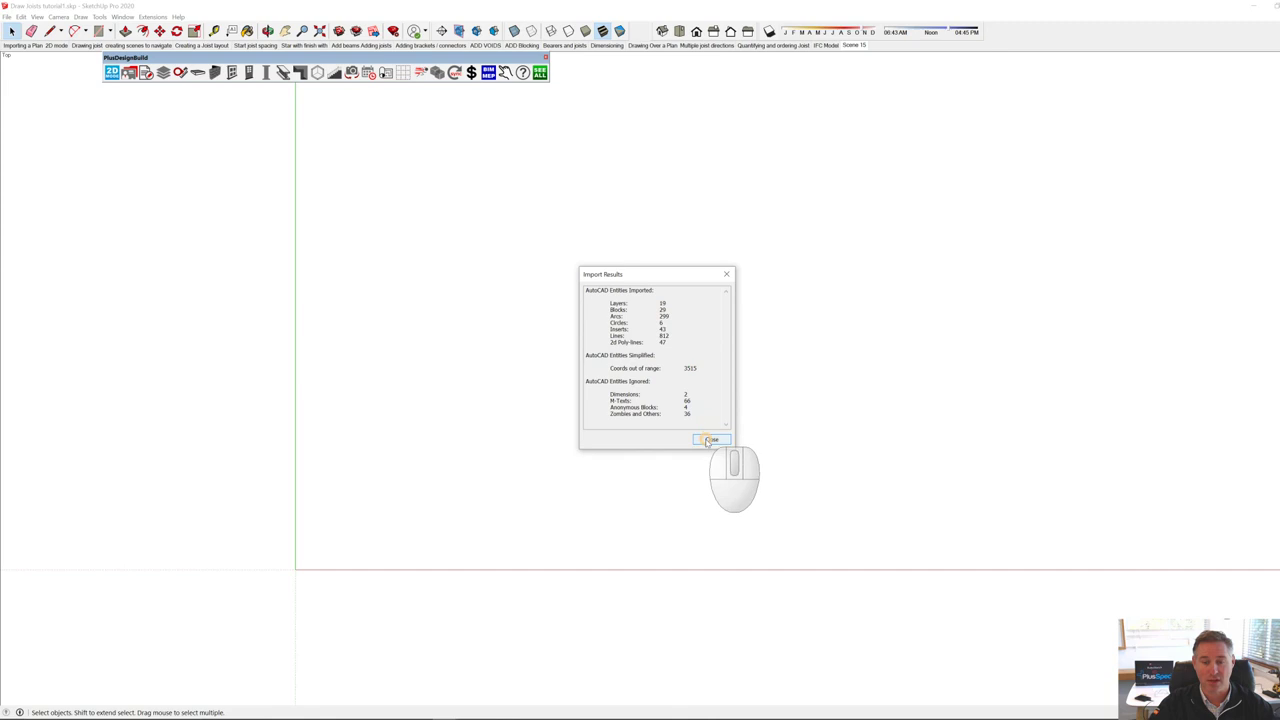
left_click(708, 440)
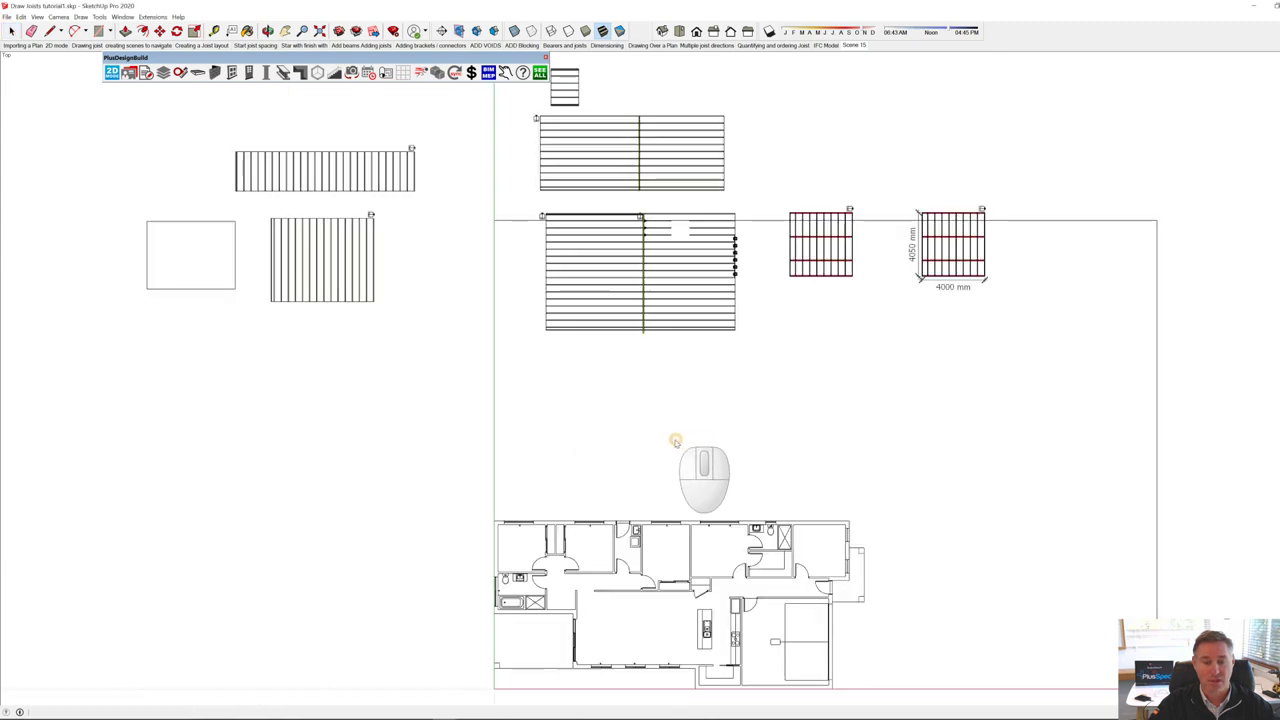
Step: Check in 3D how the imported floor plan sits at the model origin, and return to 2D mode
scroll(640, 450, "down", 3)
scroll(600, 620, "up", 5)
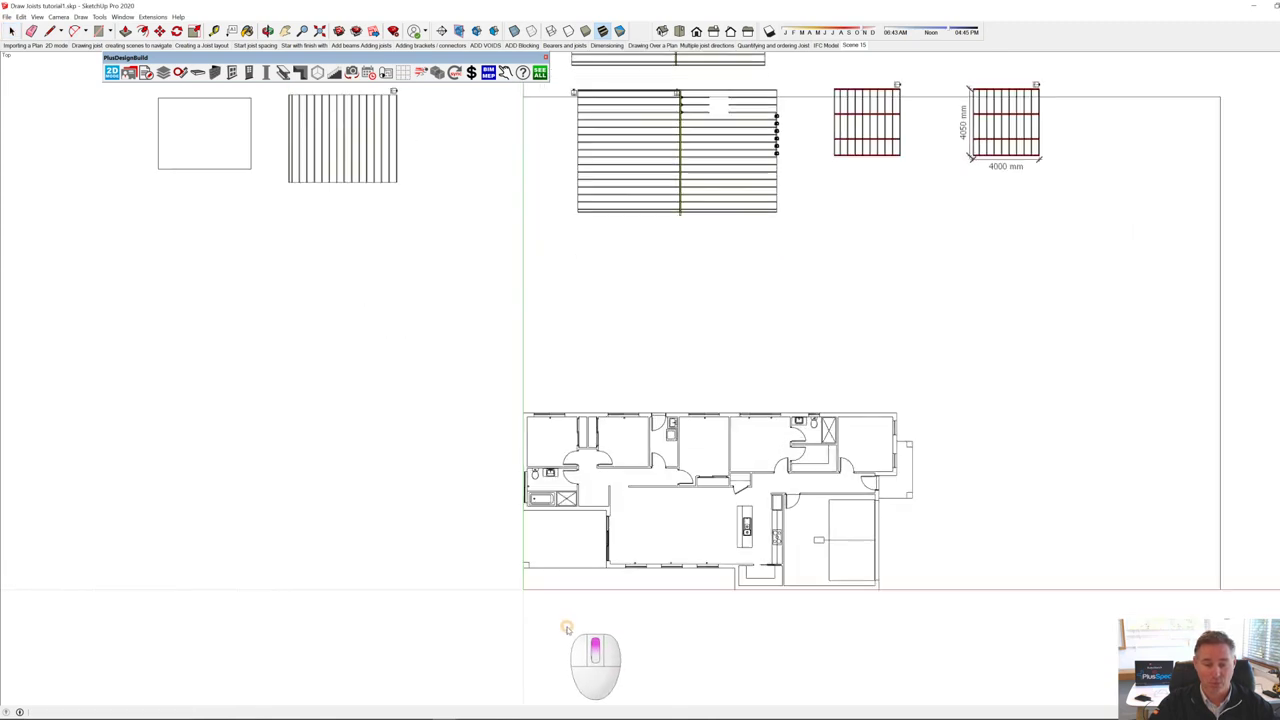
scroll(633, 612, "up", 3)
middle_click_drag(523, 586, 345, 378)
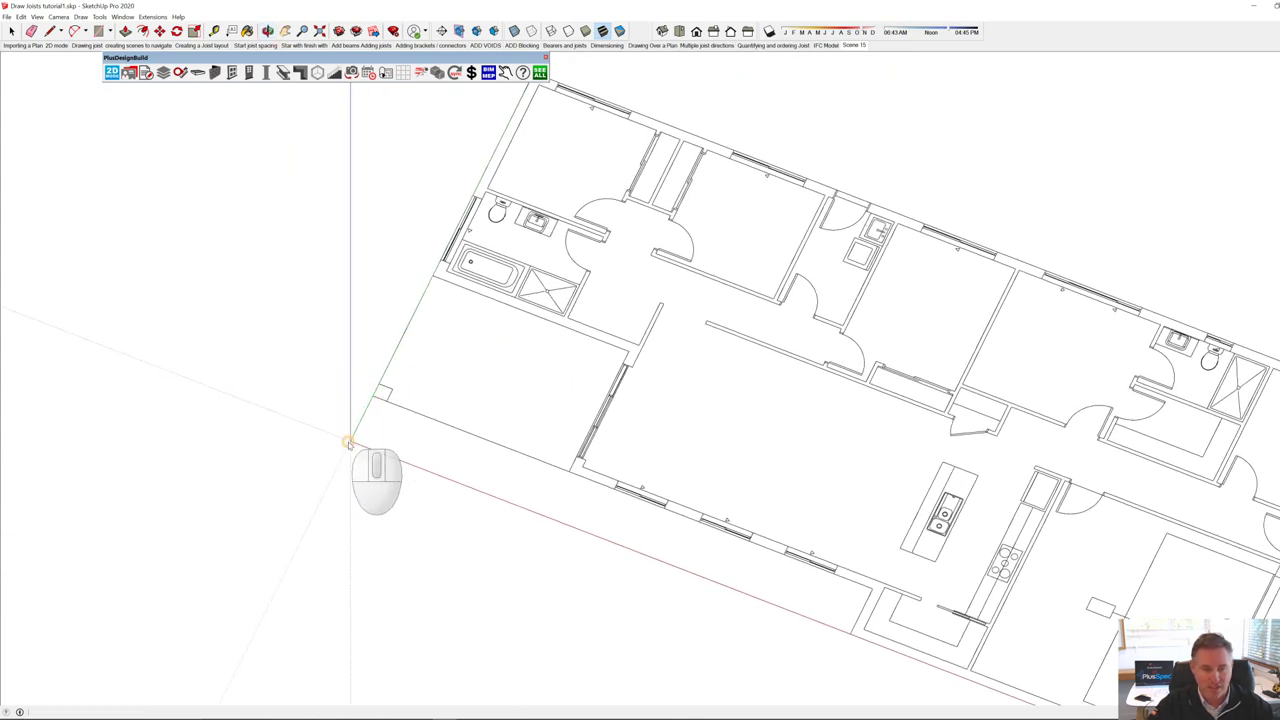
scroll(566, 524, "down", 2)
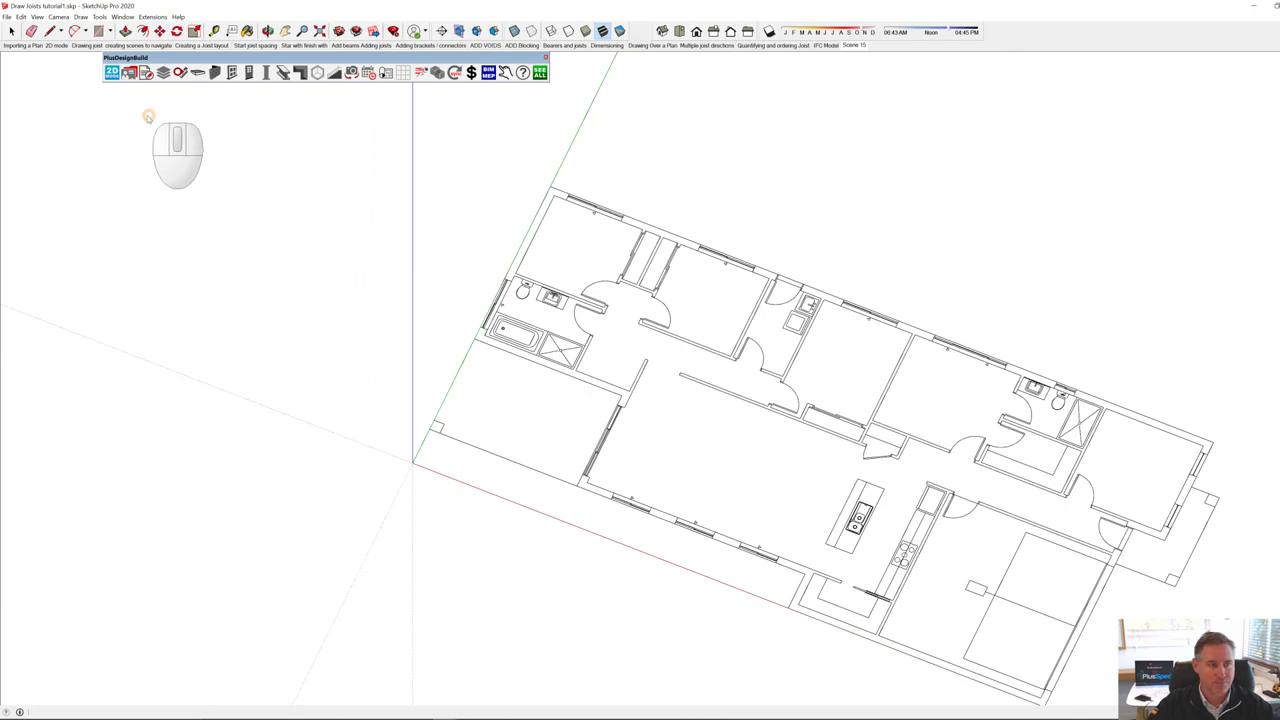
left_click(112, 74)
left_click(112, 74)
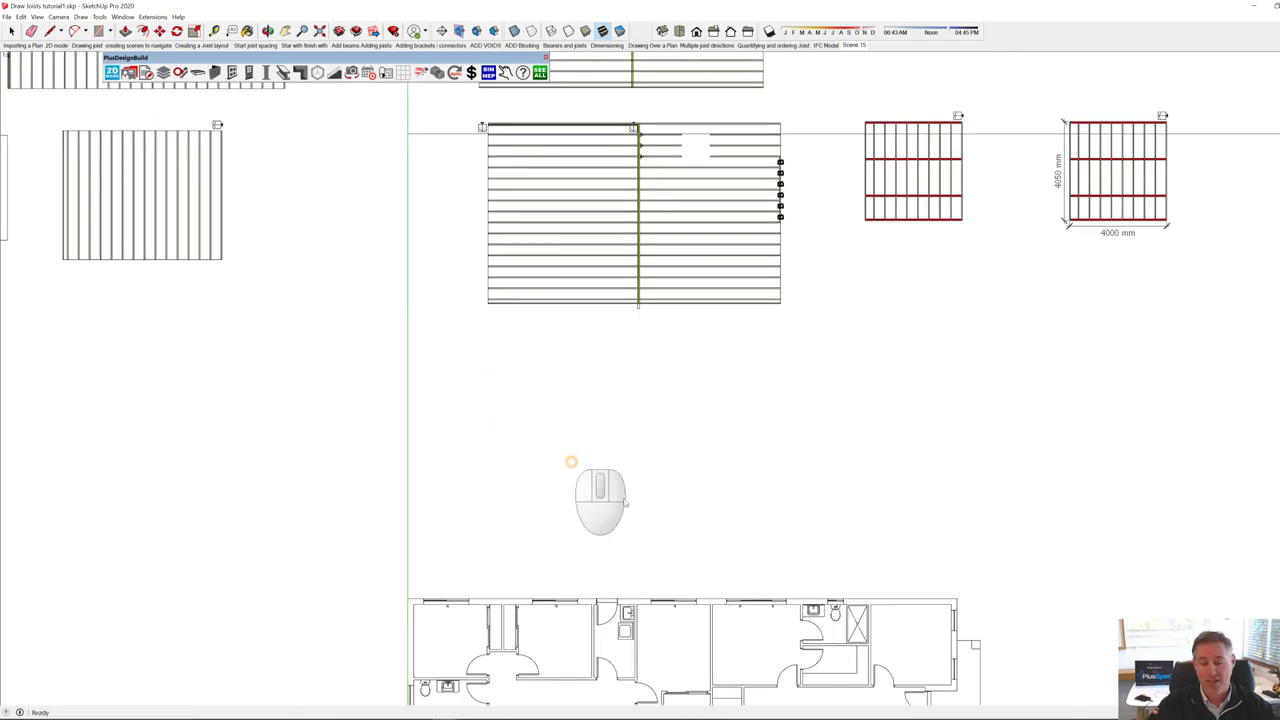
Step: Select the imported floor plan, zoom to the selection, and deselect it
left_click_drag(713, 616, 699, 600)
left_click(700, 600)
key("space")
left_click(702, 601)
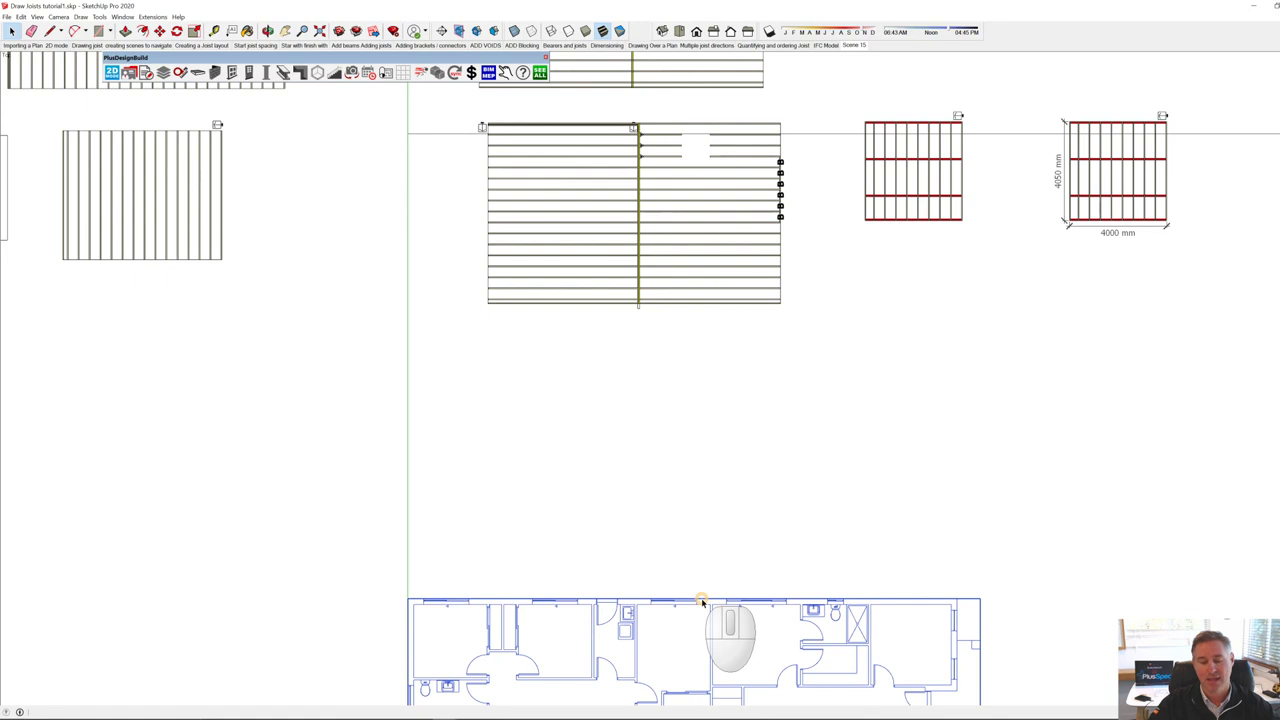
right_click(702, 601)
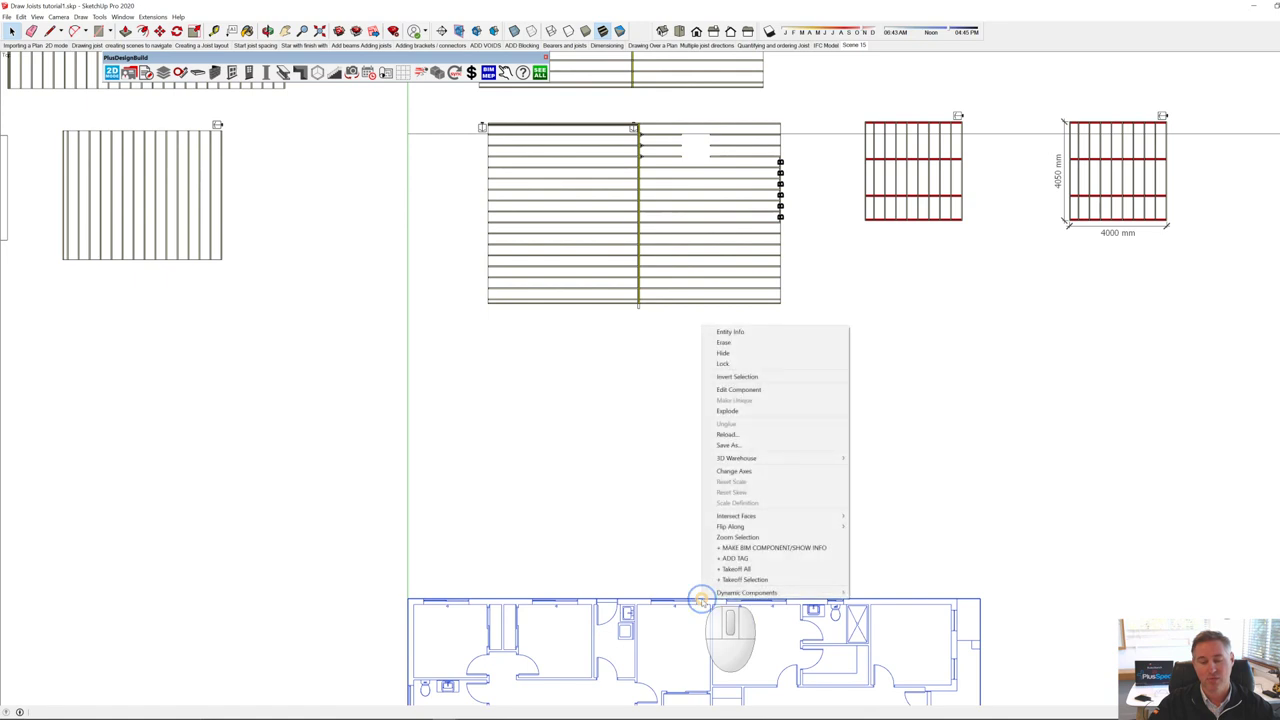
left_click(740, 537)
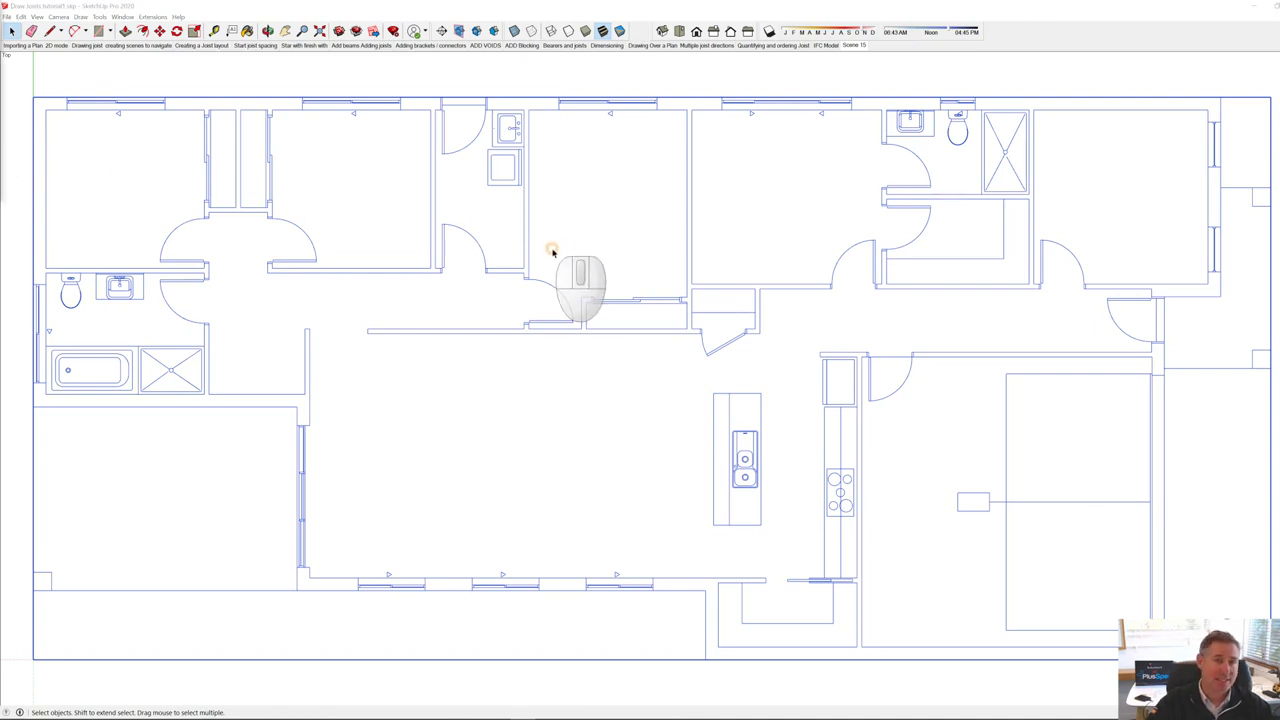
left_click(318, 86)
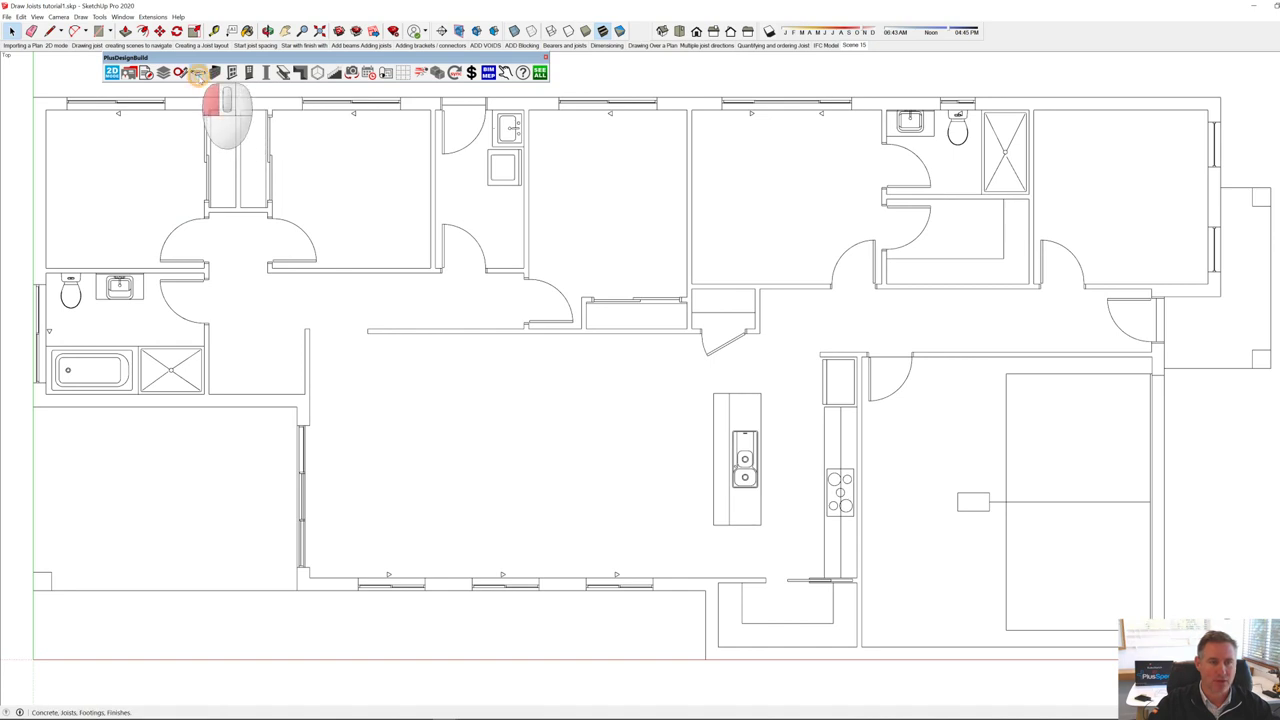
Step: Open the Floor Joist Tool settings, review the Construction options including the Existing tooltip, and collapse that section
left_click(199, 76)
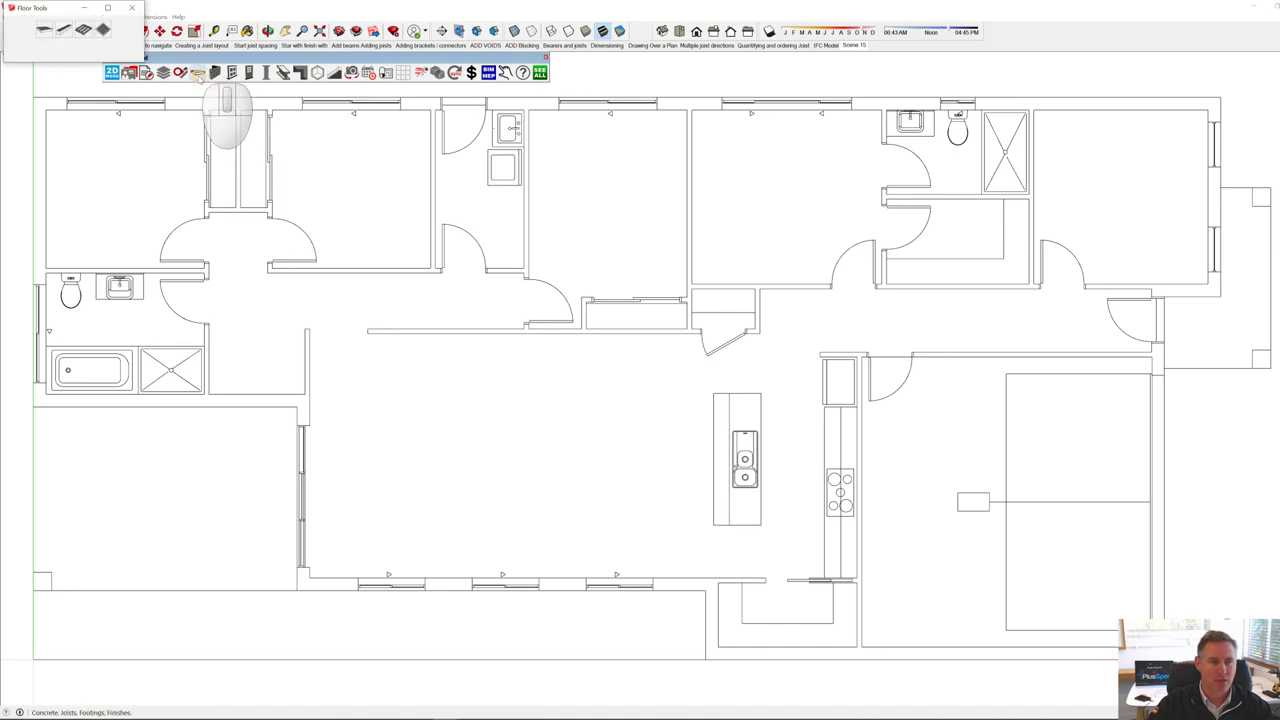
left_click(84, 30)
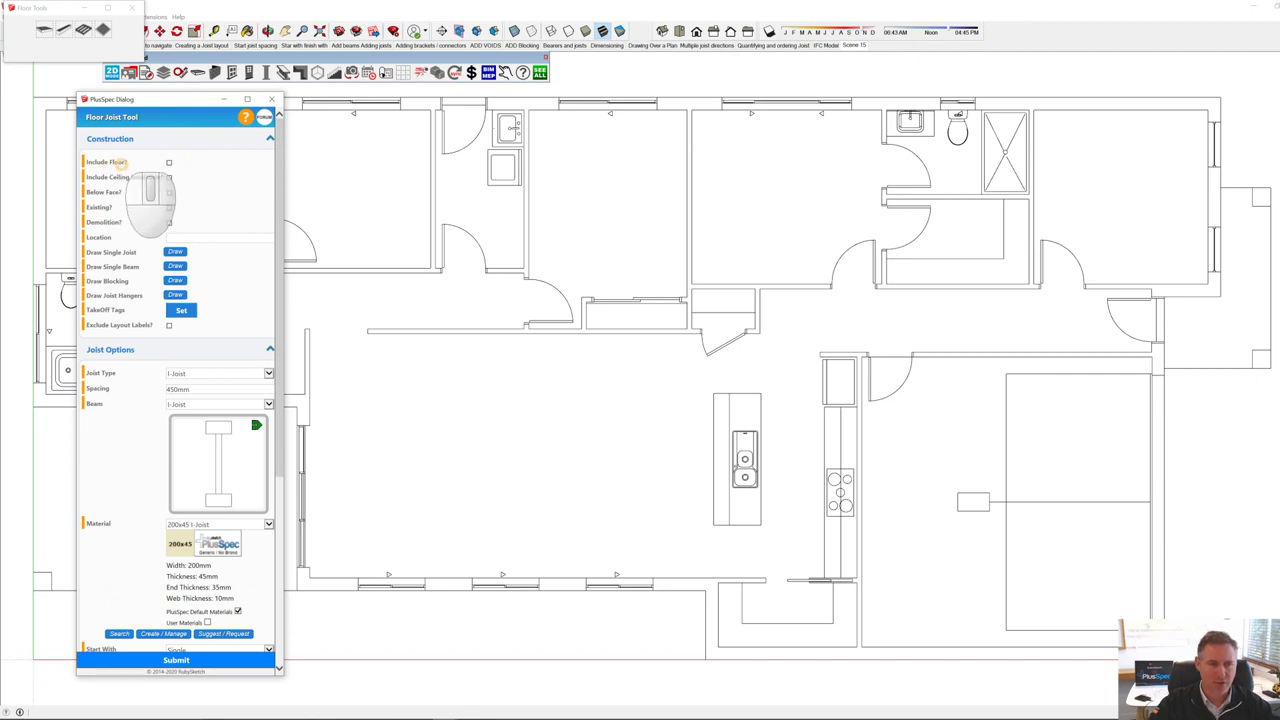
mouse_move(88, 165)
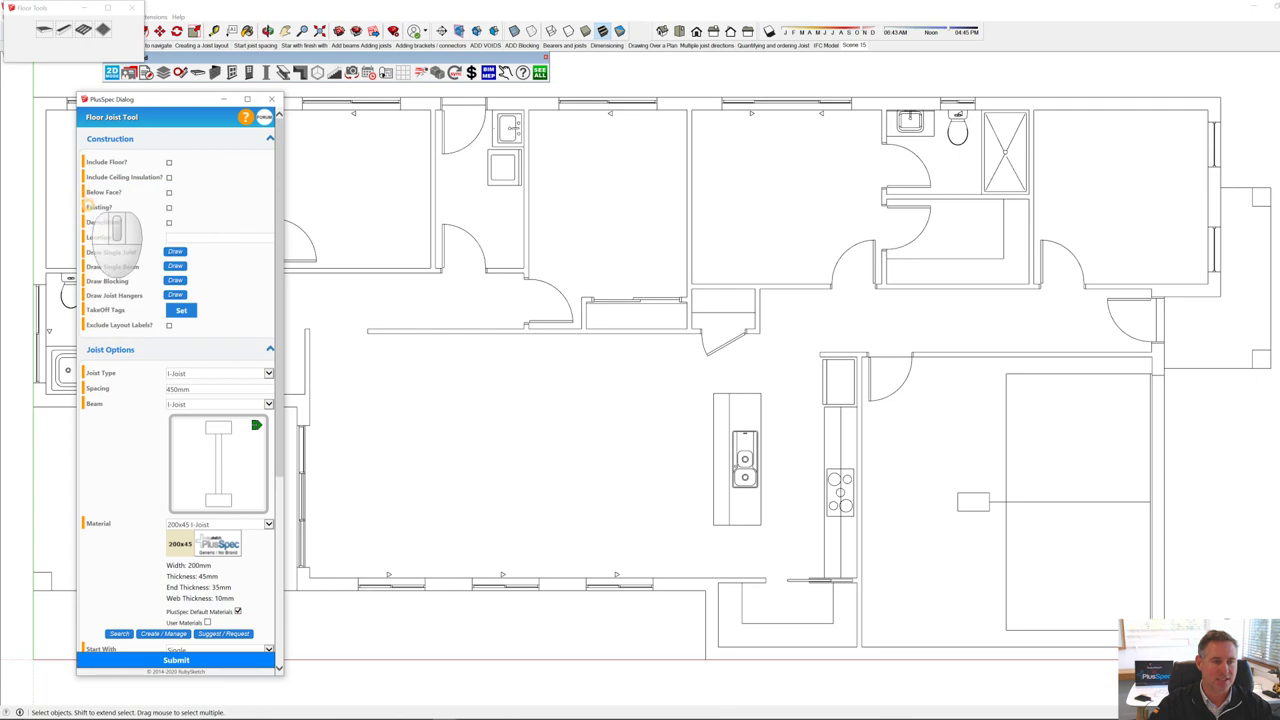
mouse_move(93, 210)
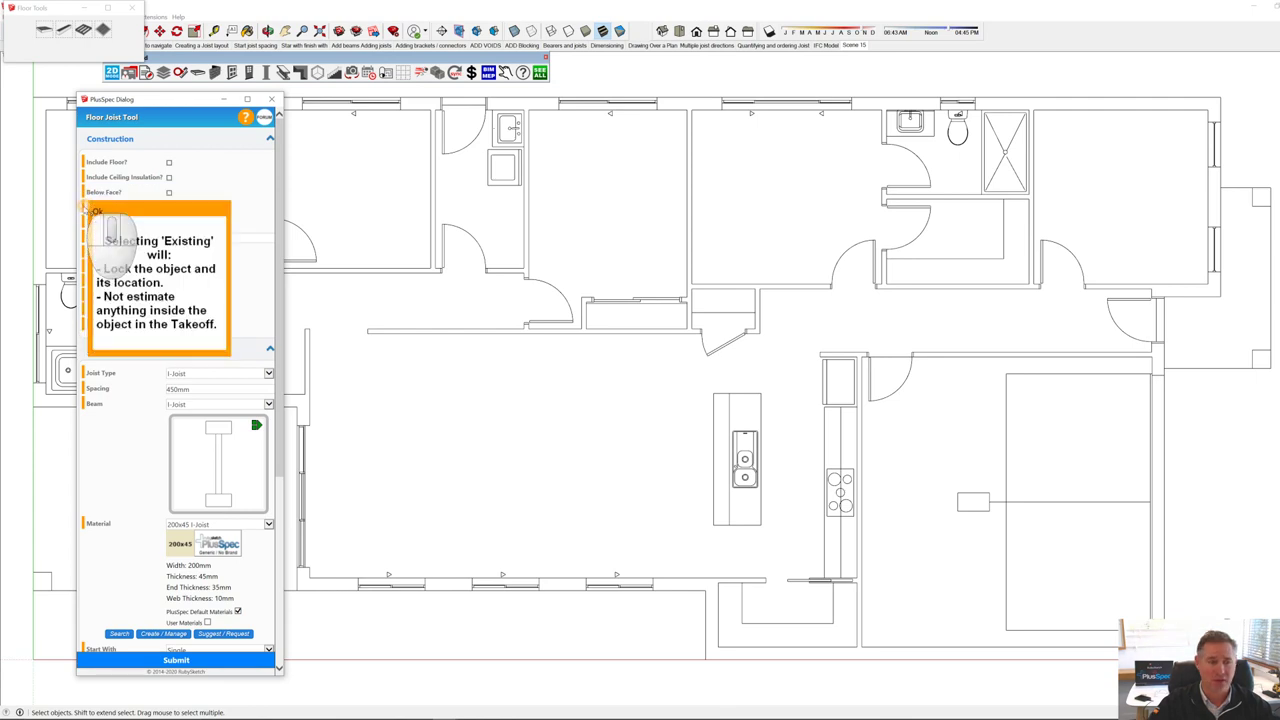
left_click(190, 312)
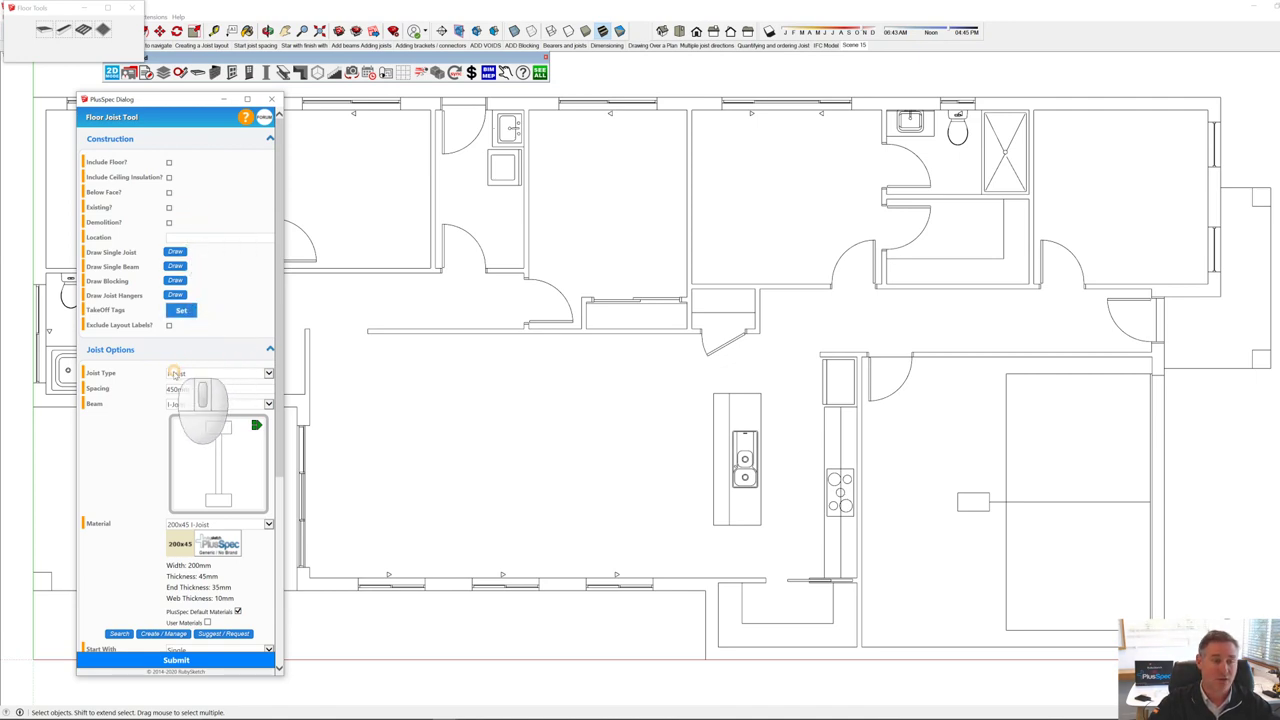
left_click(147, 356)
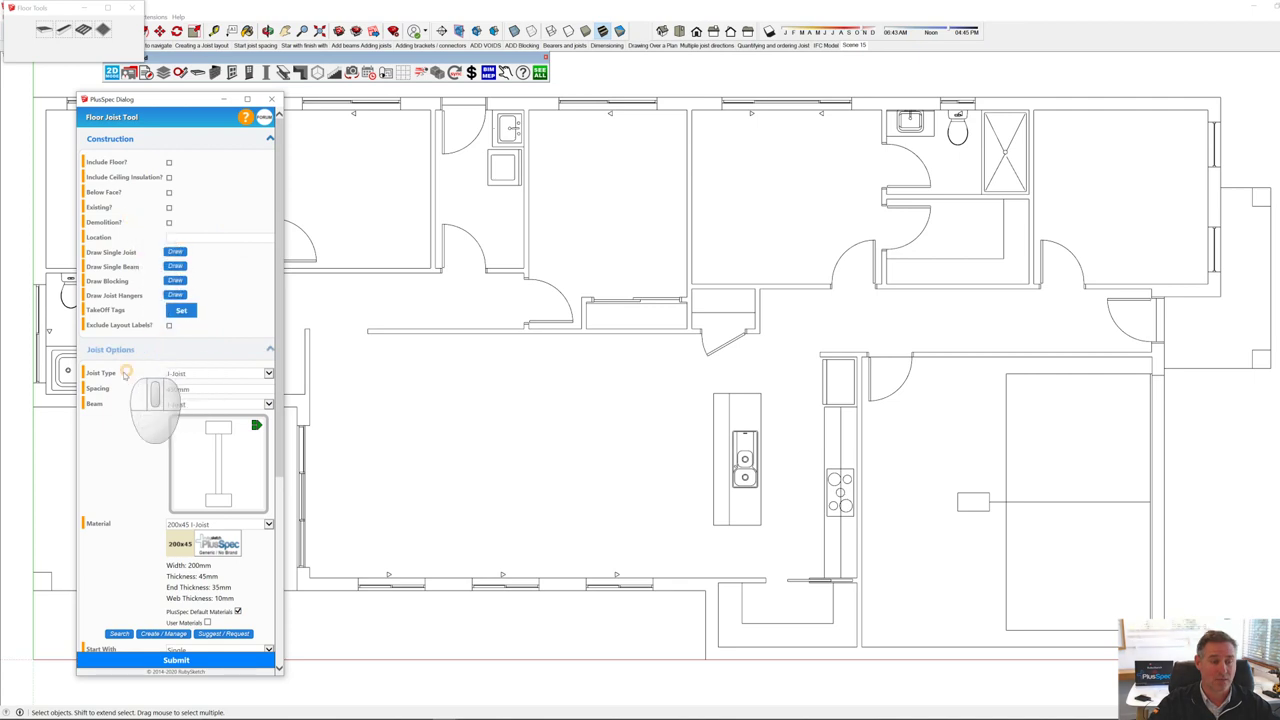
left_click(207, 354)
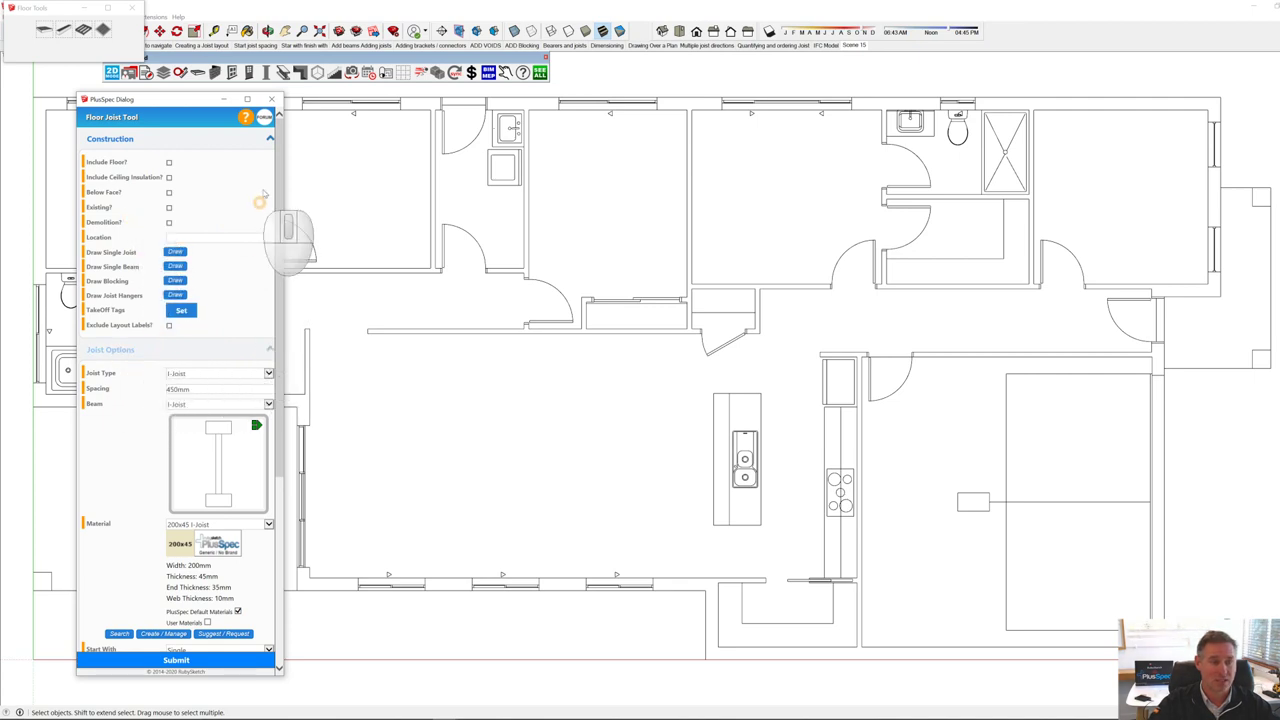
left_click(268, 139)
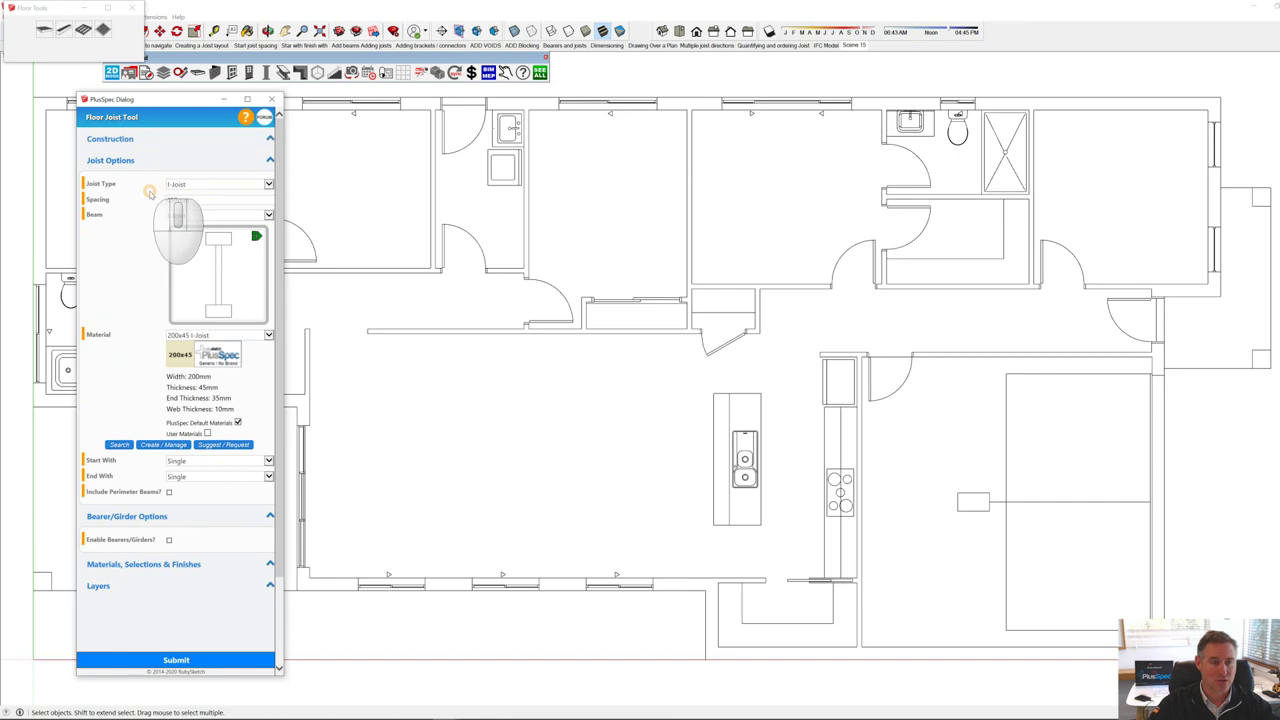
Step: Choose I-Joist as the joist type and 200x45 I-Joist as the material, keeping the spacing at 450 mm
left_click(268, 185)
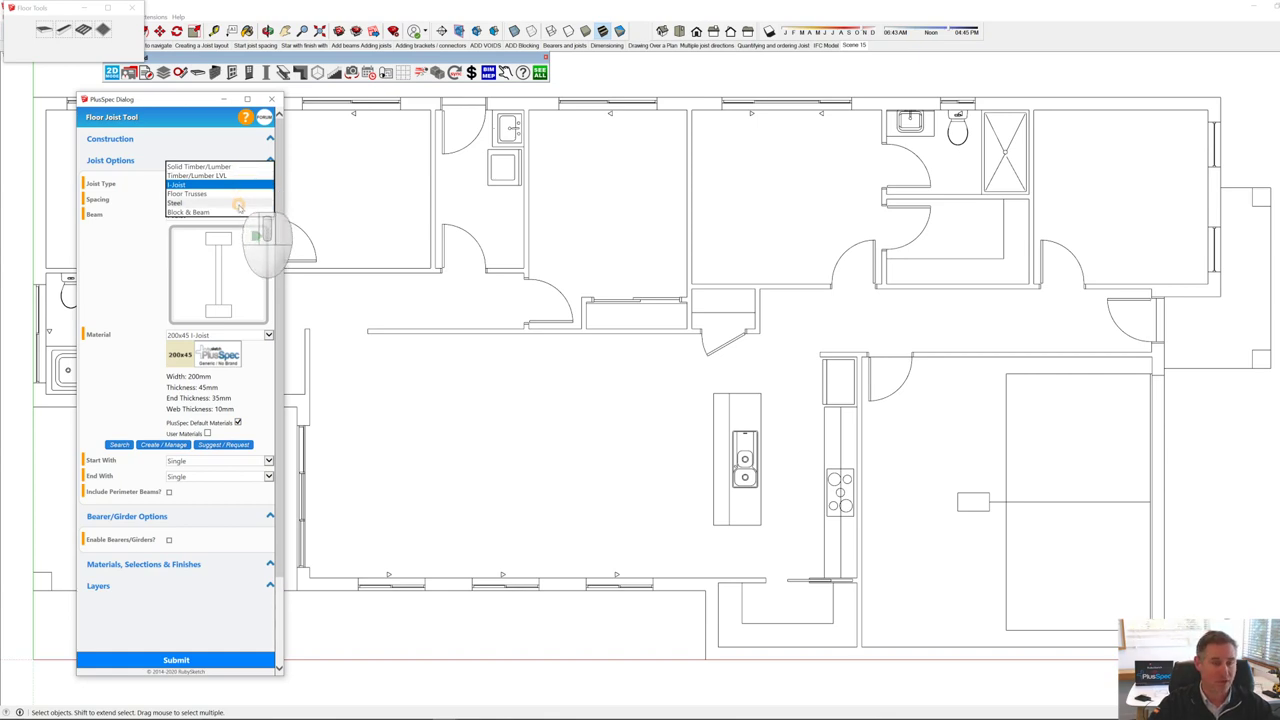
left_click(228, 186)
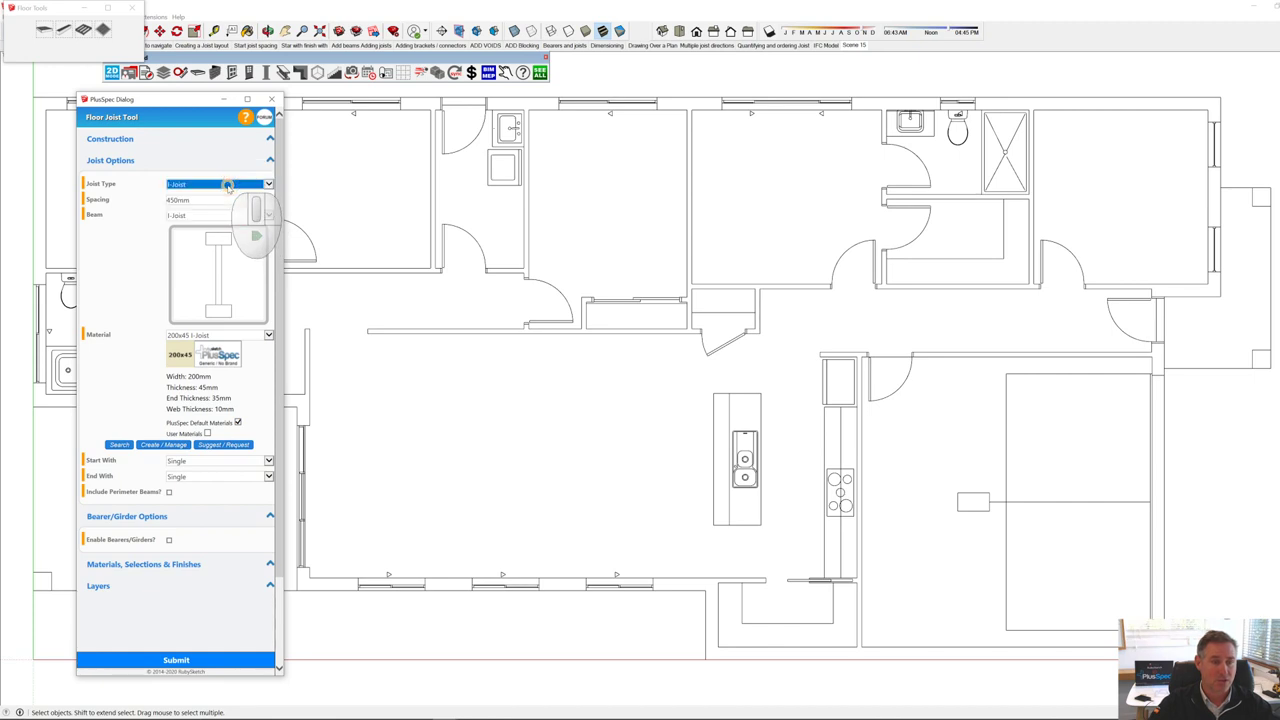
left_click(203, 200)
left_click_drag(203, 200, 155, 200)
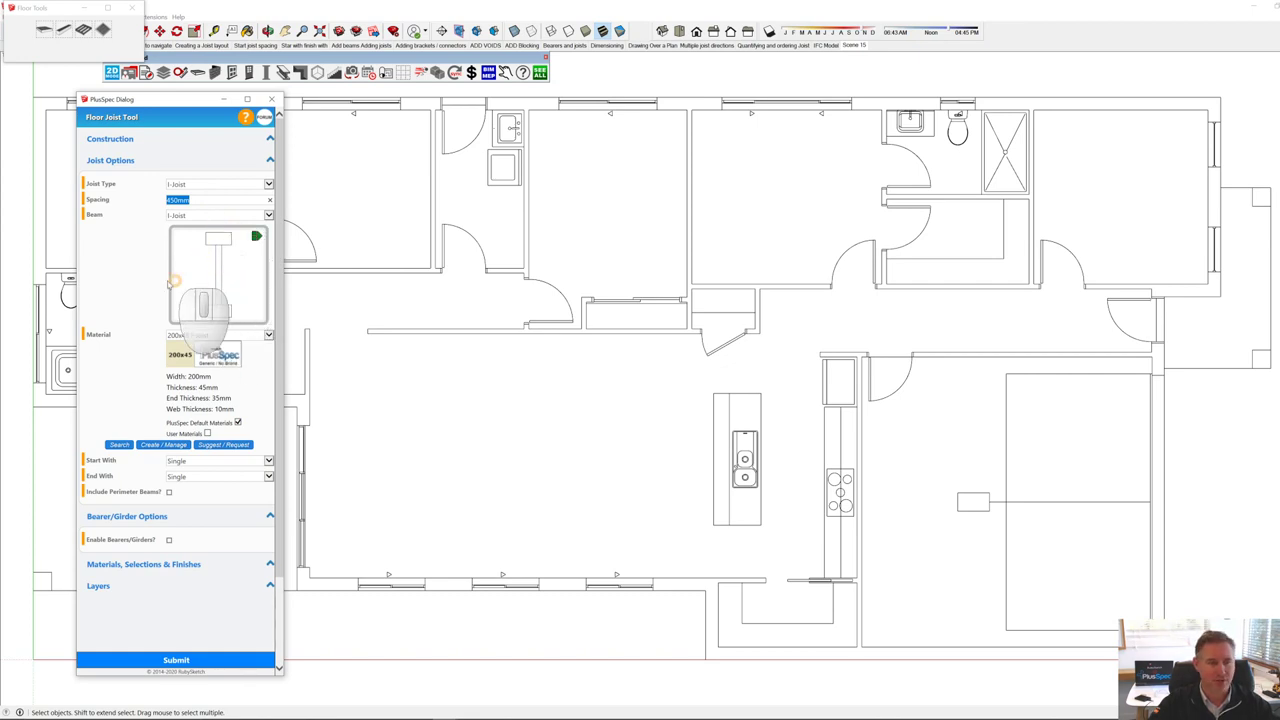
left_click(228, 337)
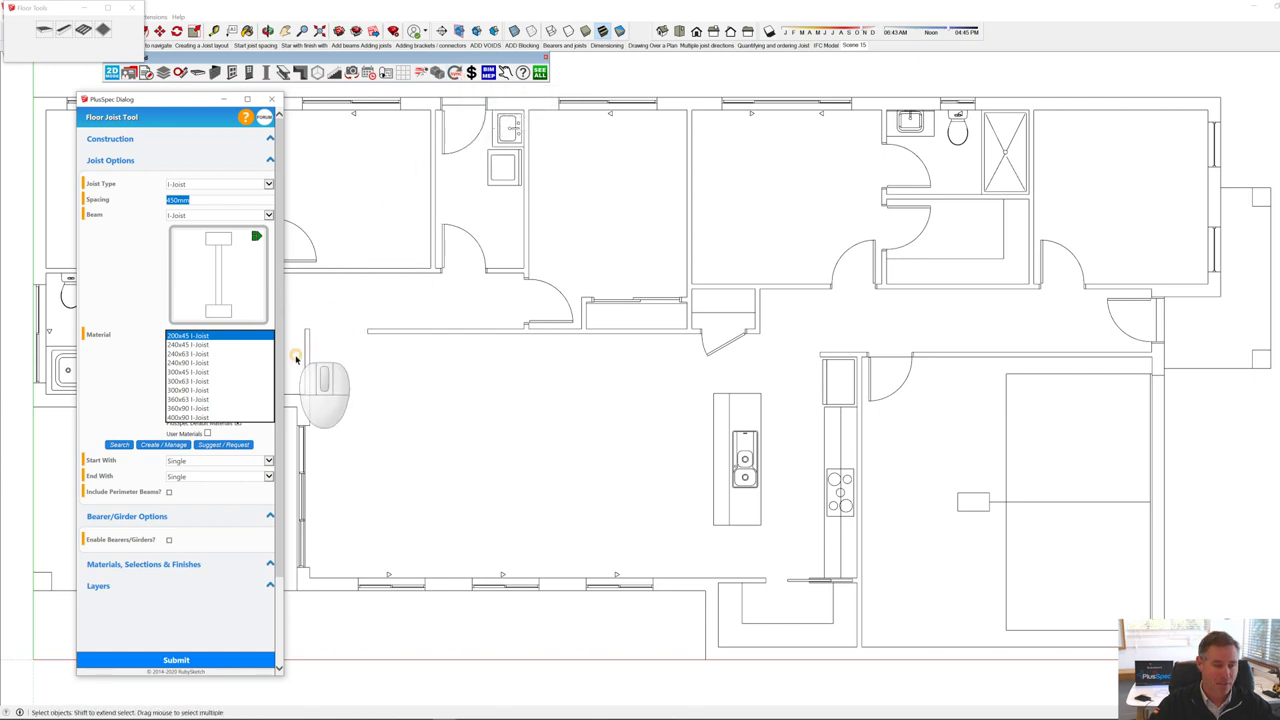
left_click(209, 337)
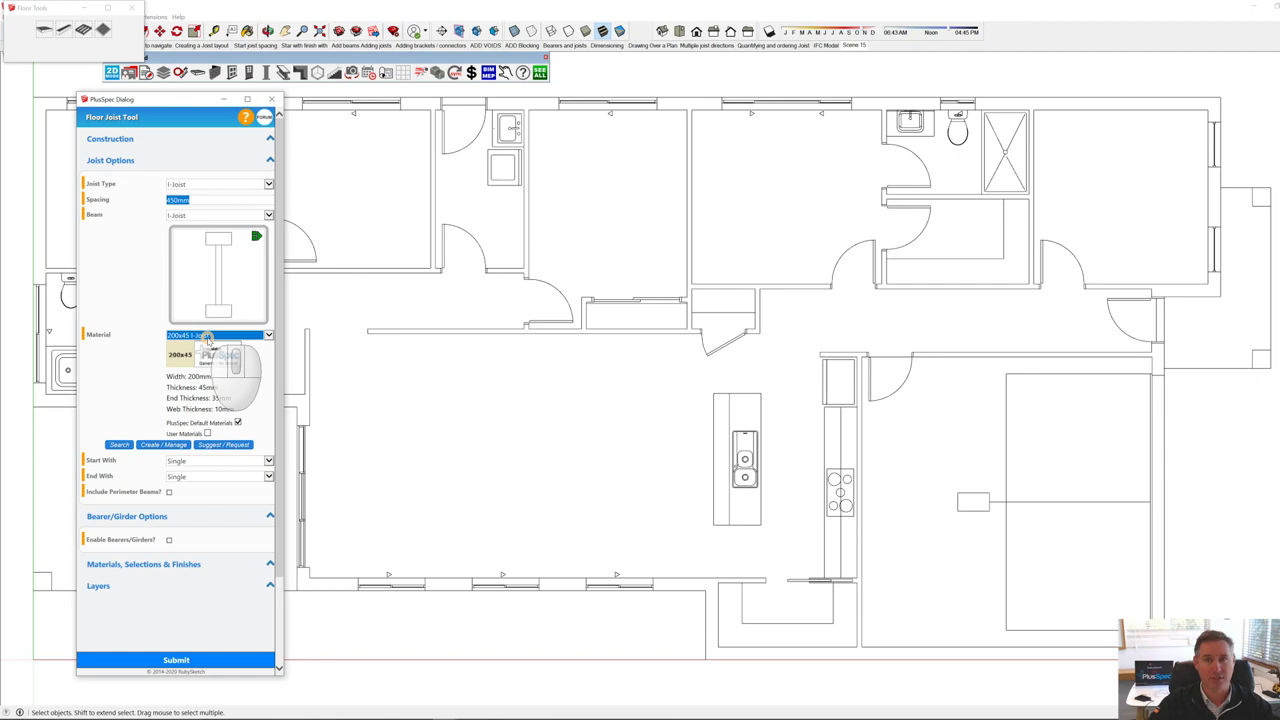
left_click(130, 362)
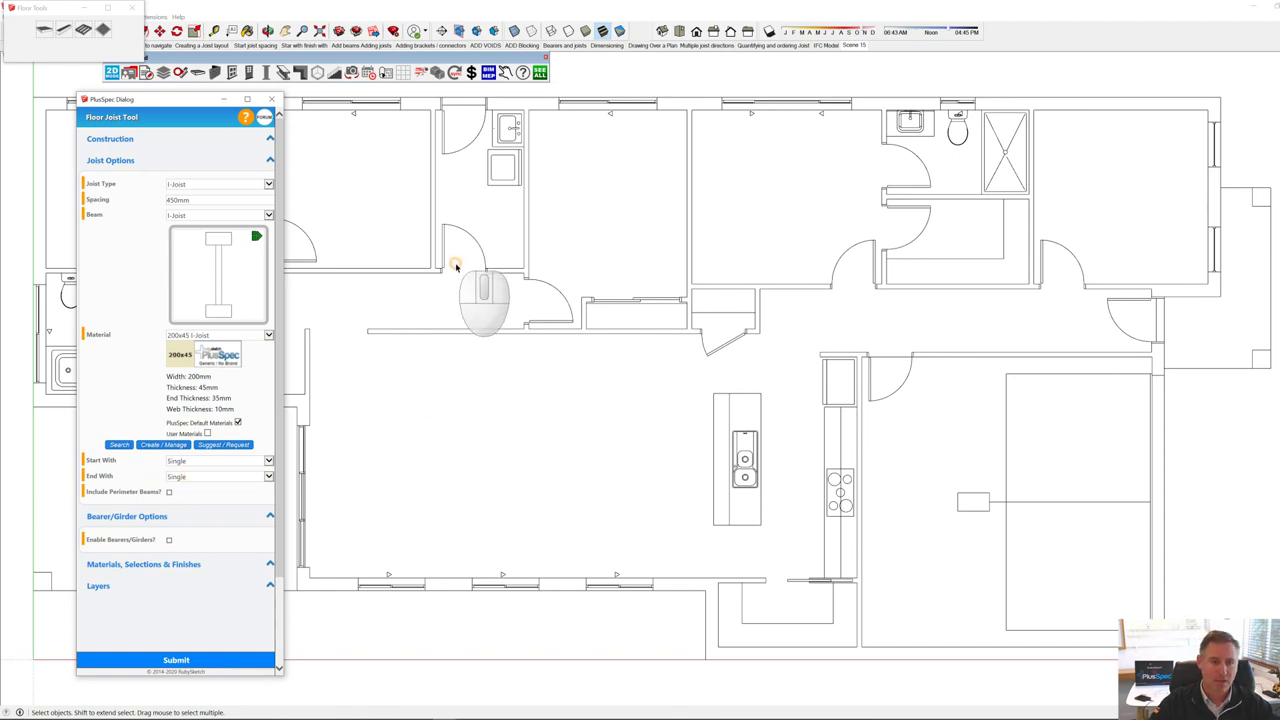
Step: Draw a rectangular I-joist layout about 3.7 m wide in the empty area above the floor plan
scroll(510, 410, "down", 3)
scroll(510, 410, "down", 2)
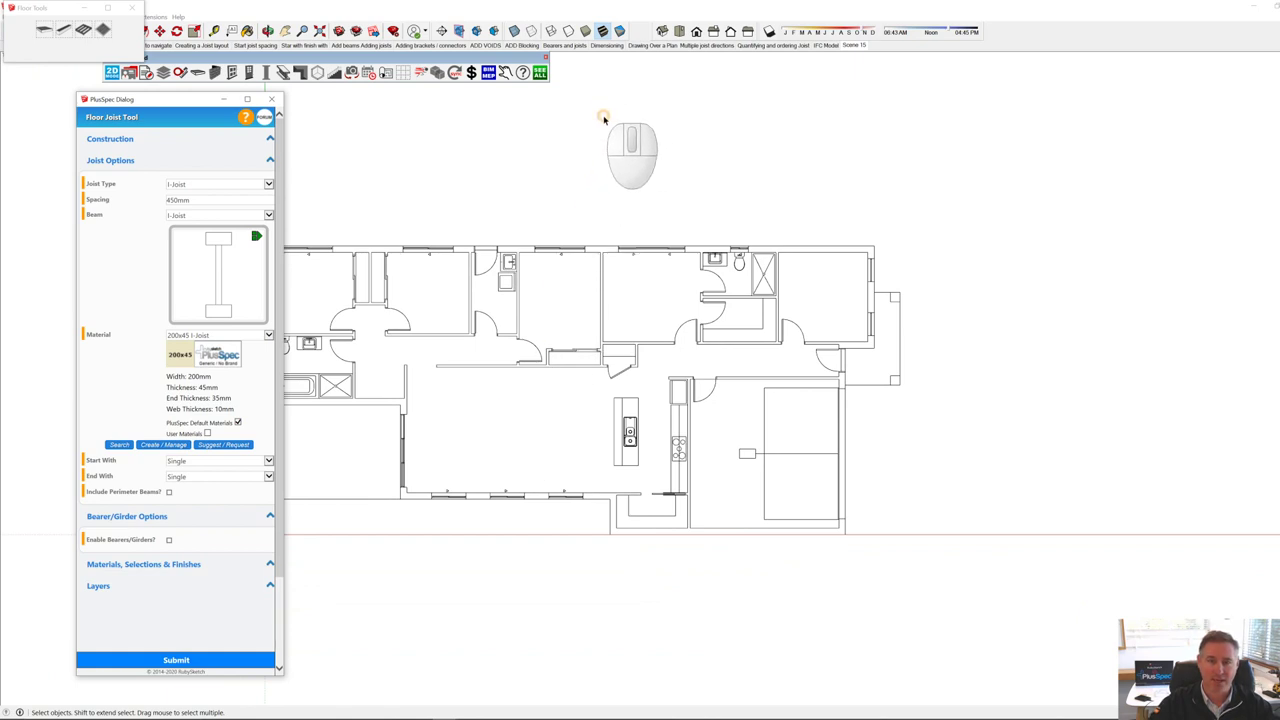
left_click(209, 661)
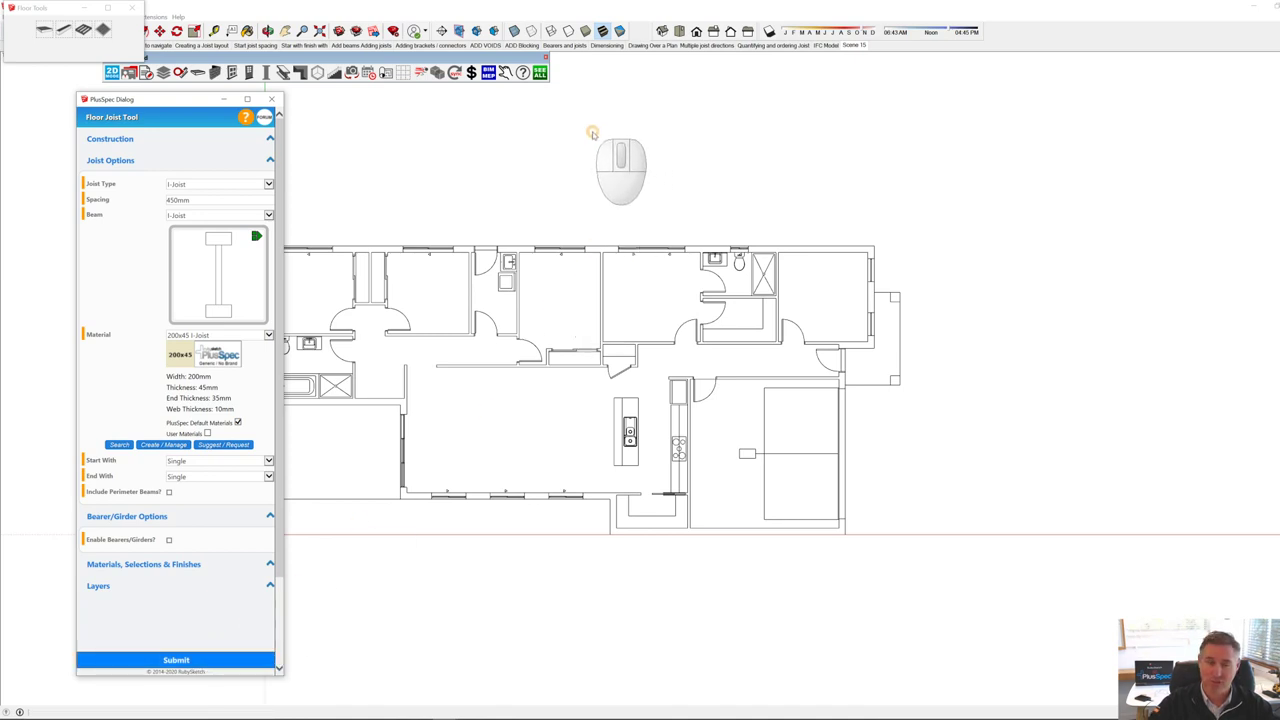
left_click_drag(592, 132, 691, 132)
scroll(691, 150, "up", 1)
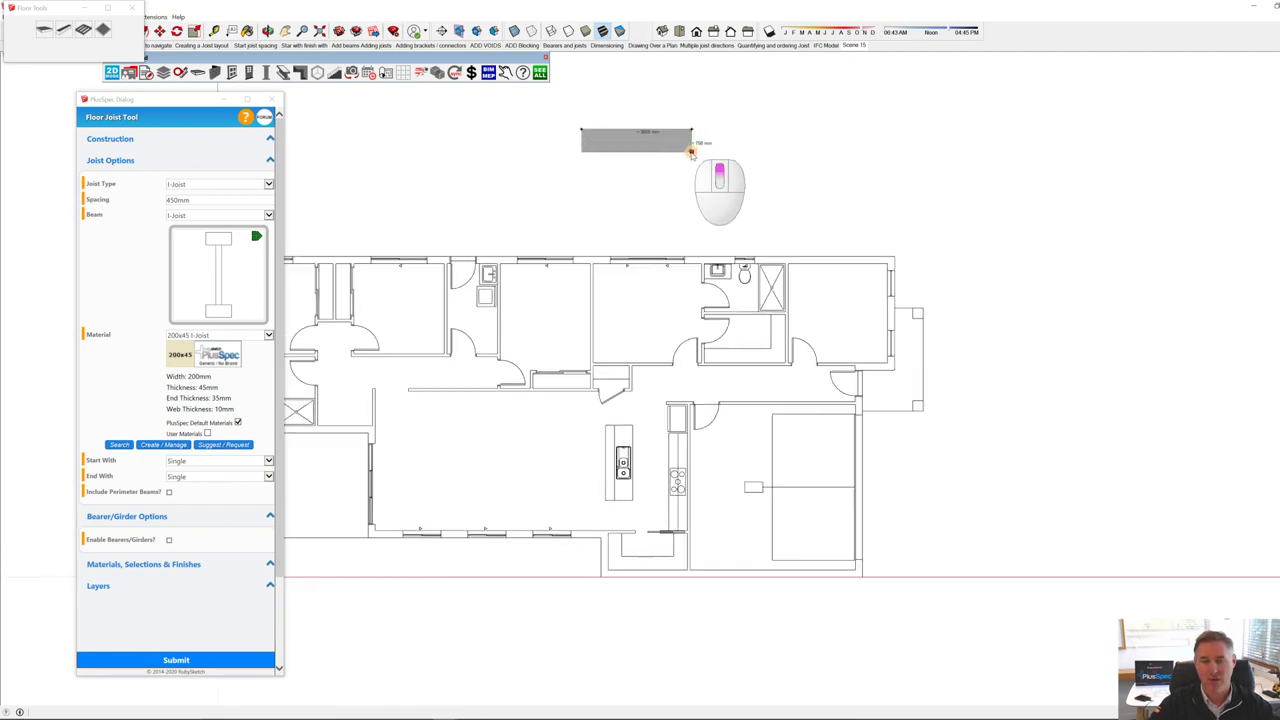
scroll(691, 150, "up", 3)
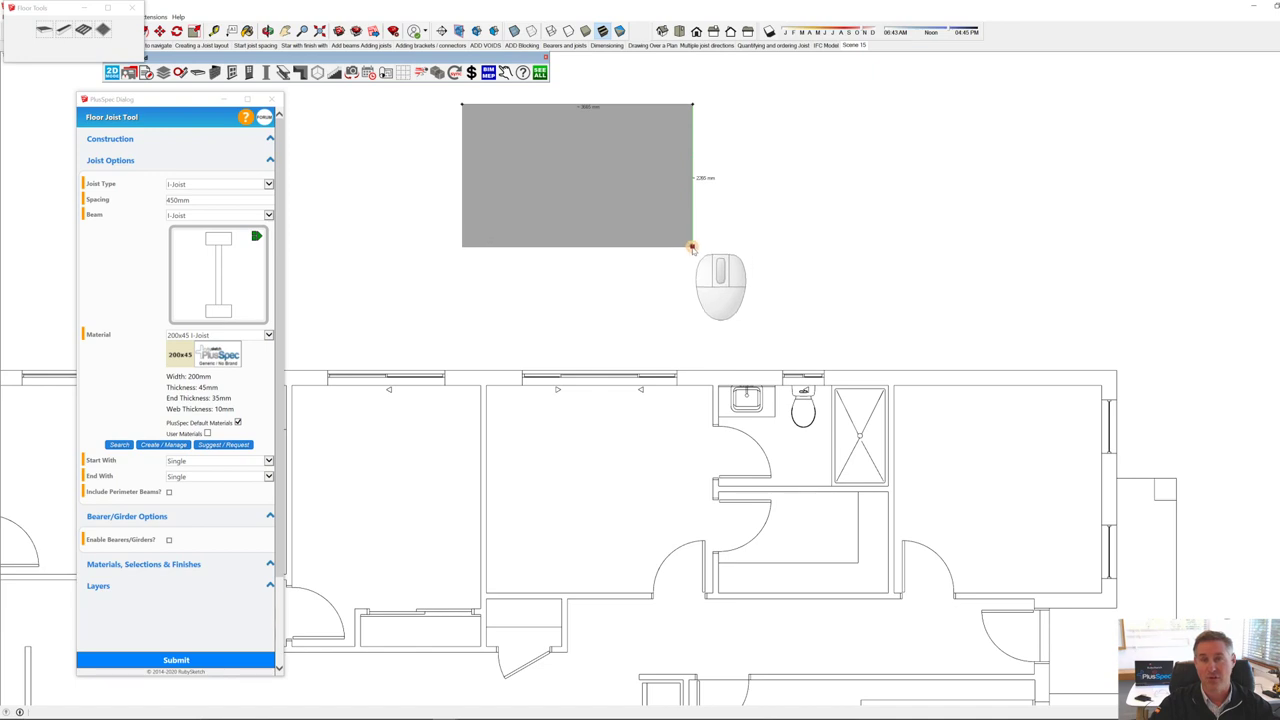
left_click(691, 257)
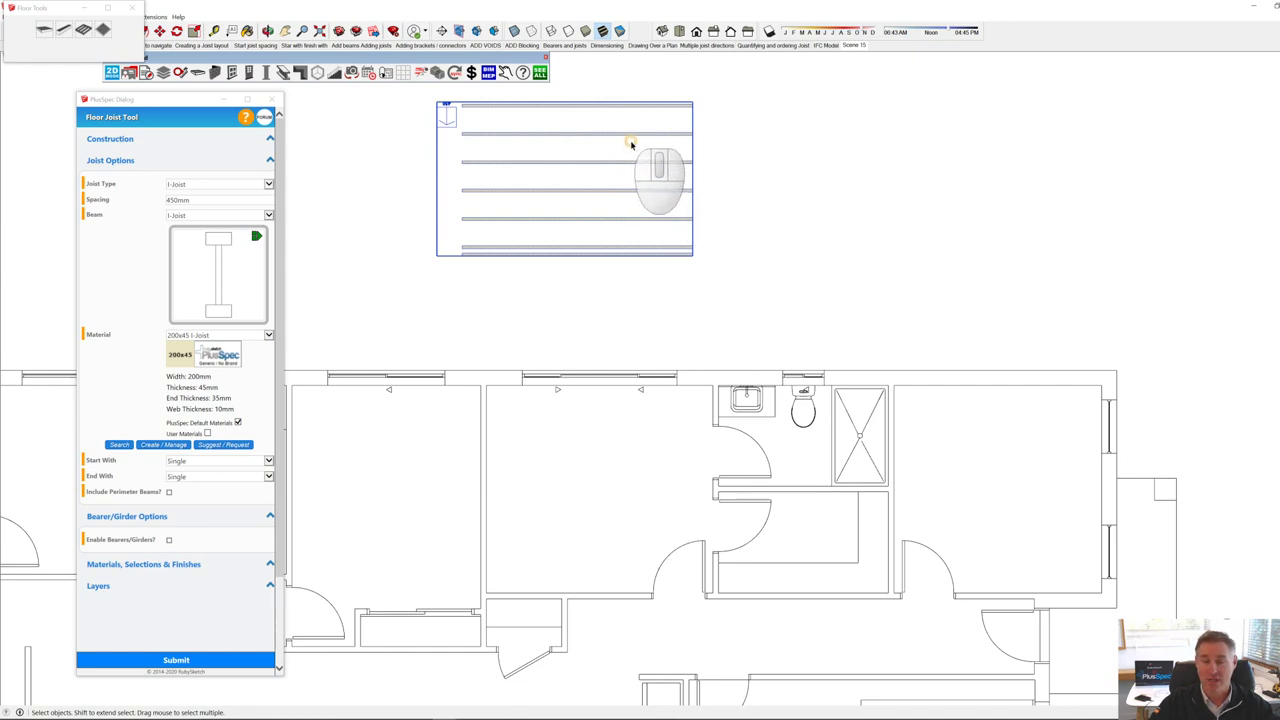
Step: Reorient the selected I-joist layout so its joists run vertically in plan, parallel to the green axis
left_click(175, 661)
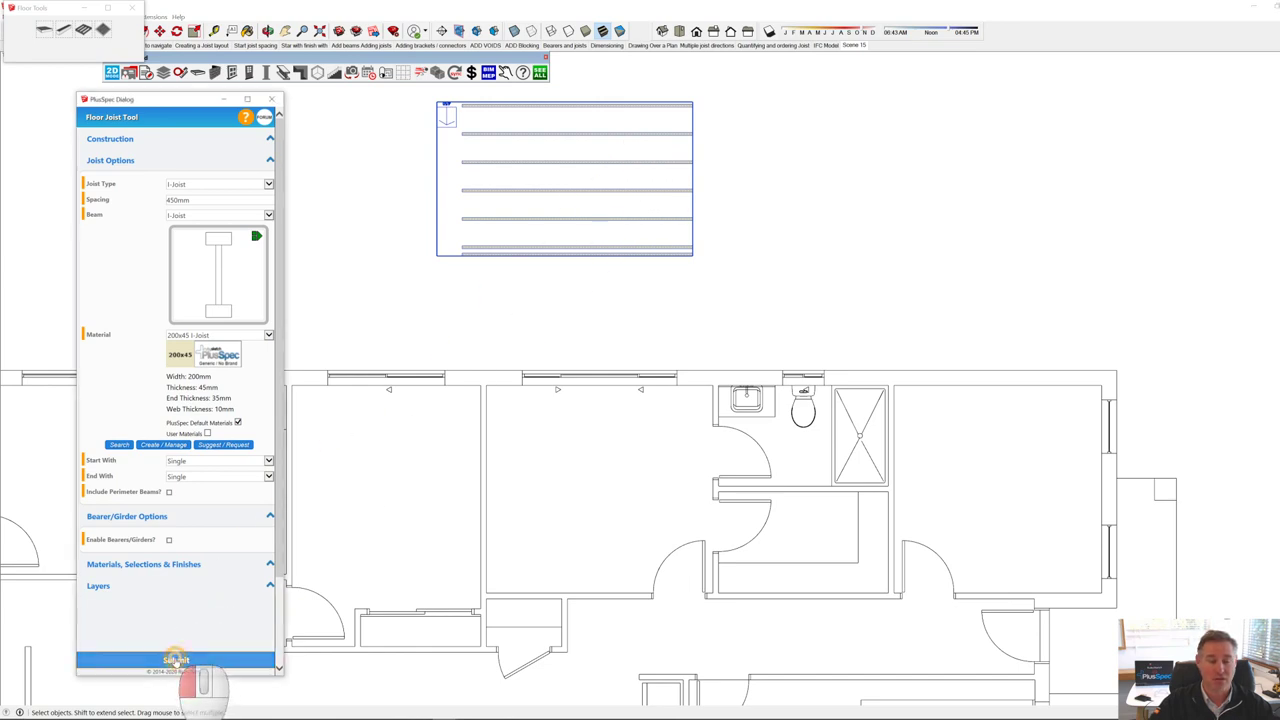
left_click(692, 112)
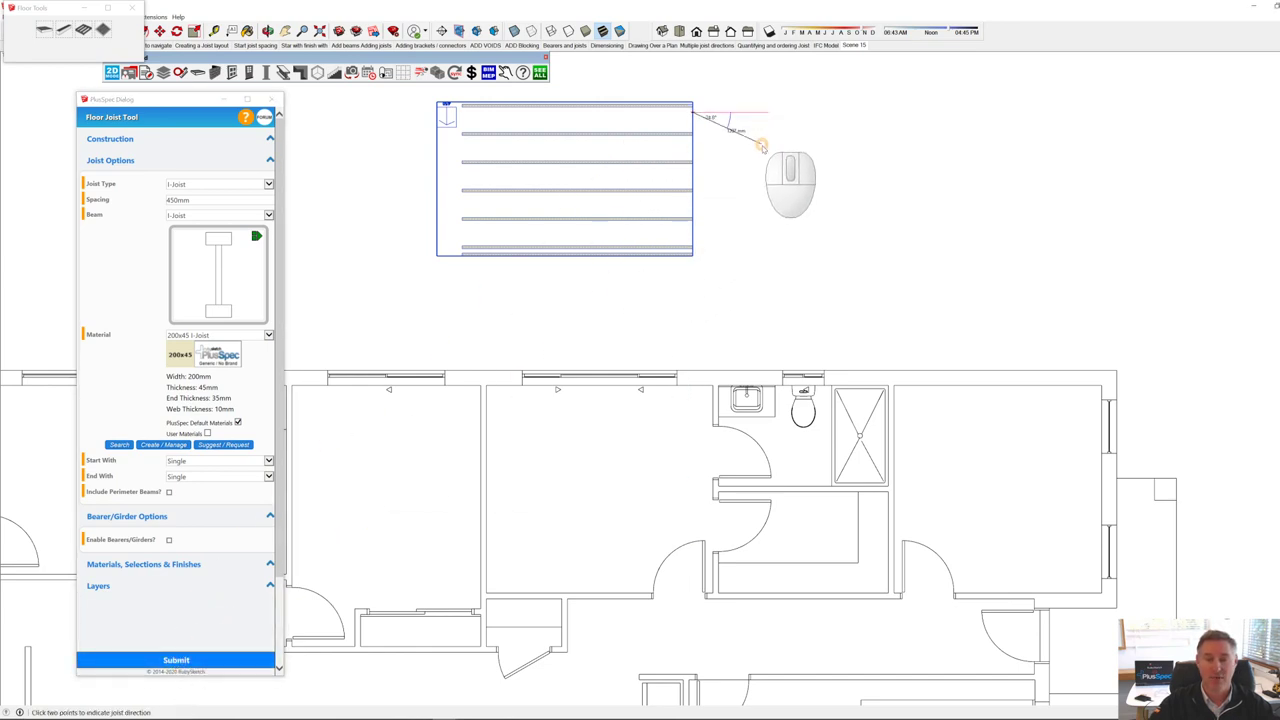
left_click(697, 242)
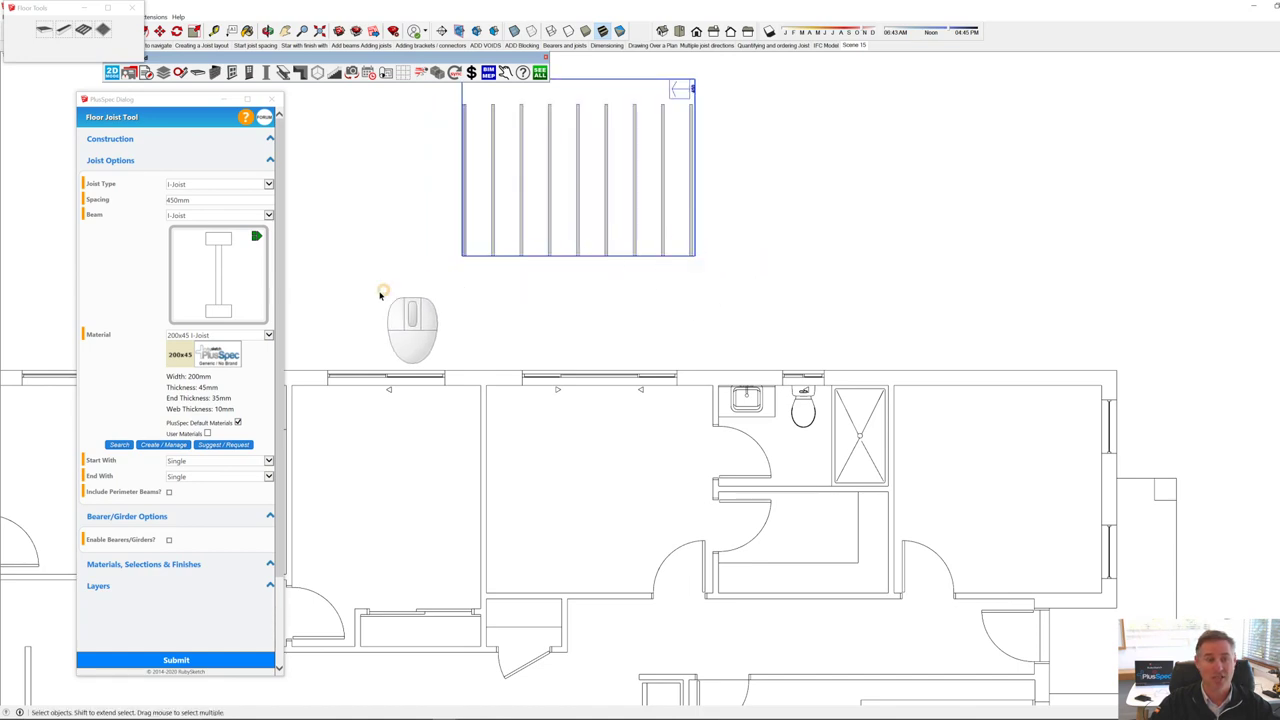
Step: Change the selected layout's material to 300x63 I-Joist and set its joist direction parallel to the green axis
left_click(268, 335)
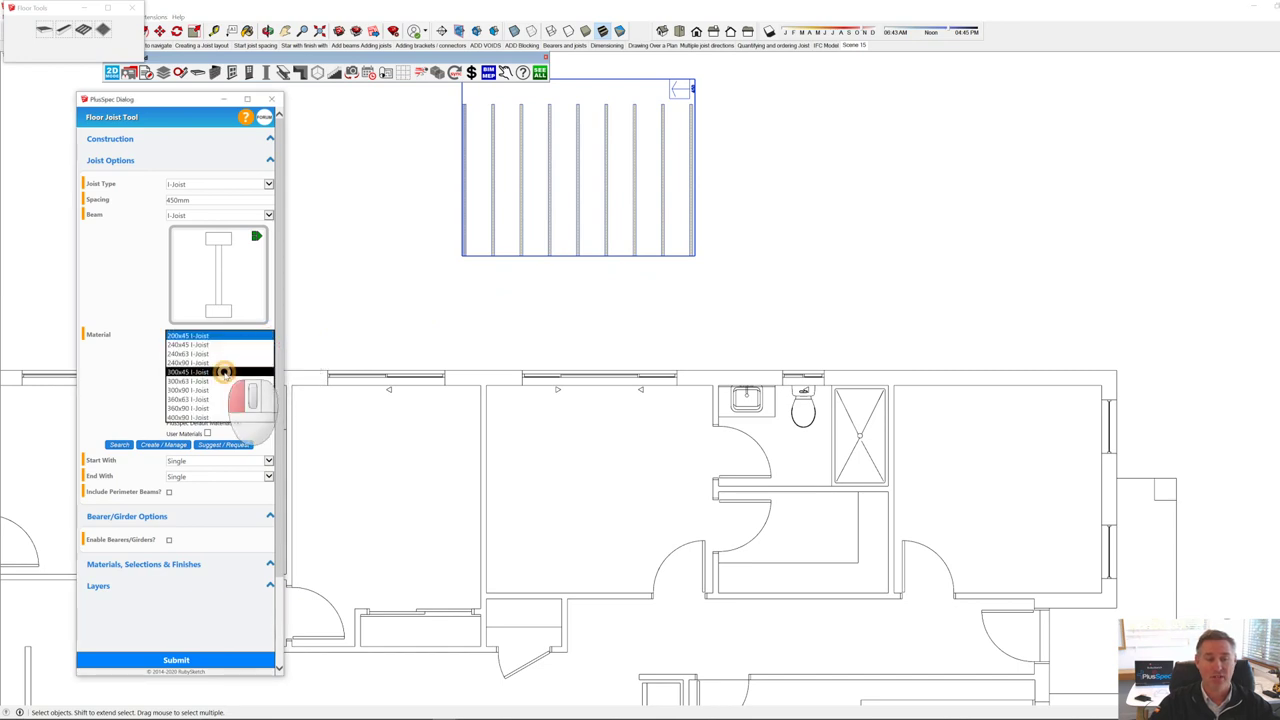
left_click(345, 360)
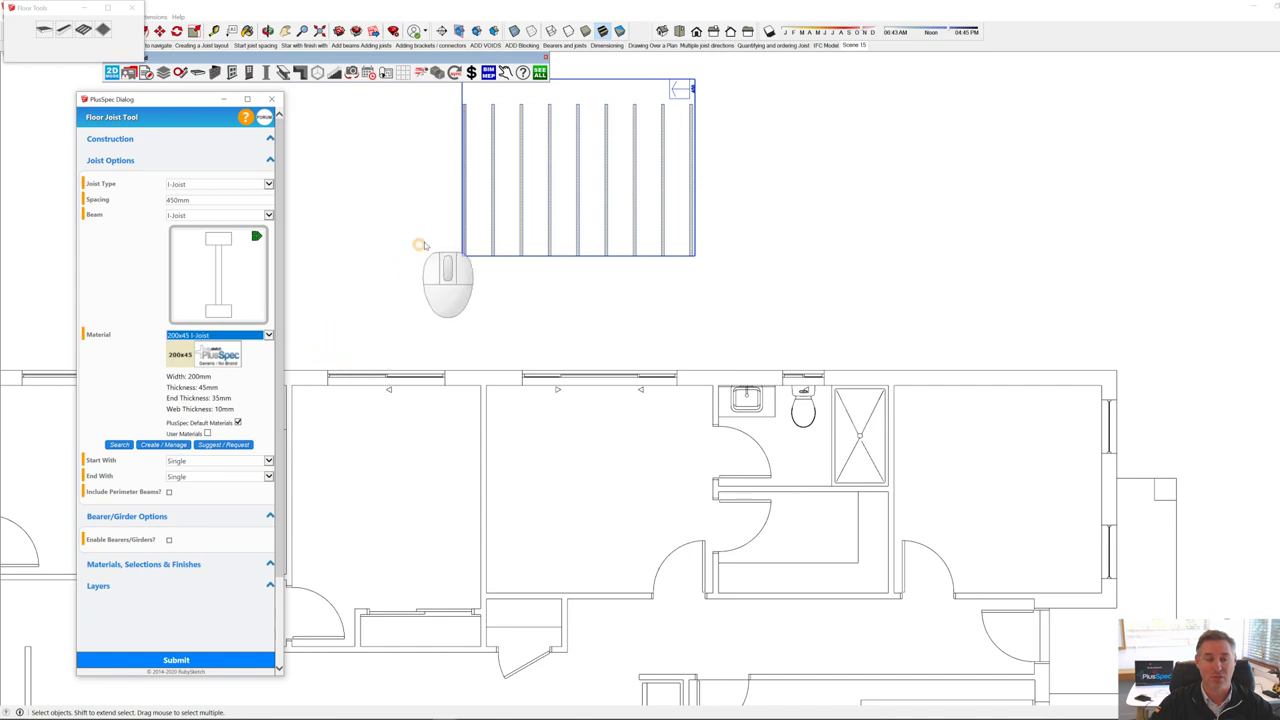
scroll(510, 243, "up", 5)
scroll(510, 243, "up", 8)
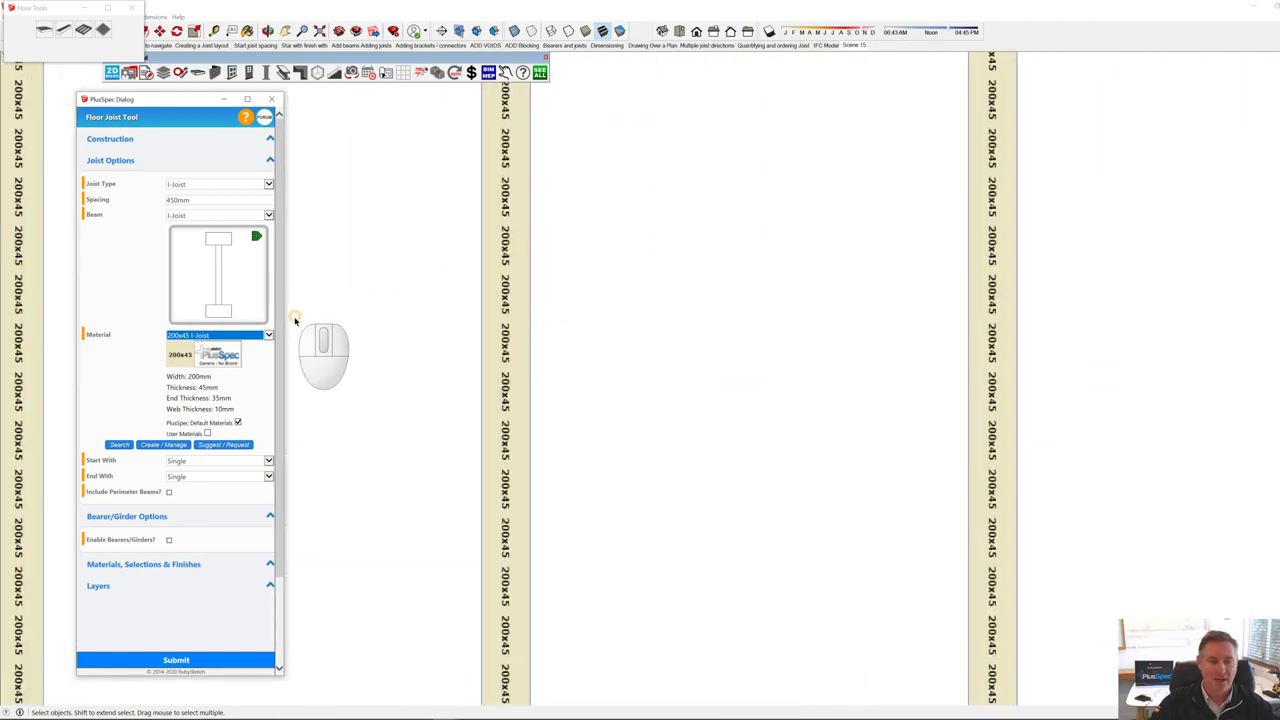
left_click(268, 334)
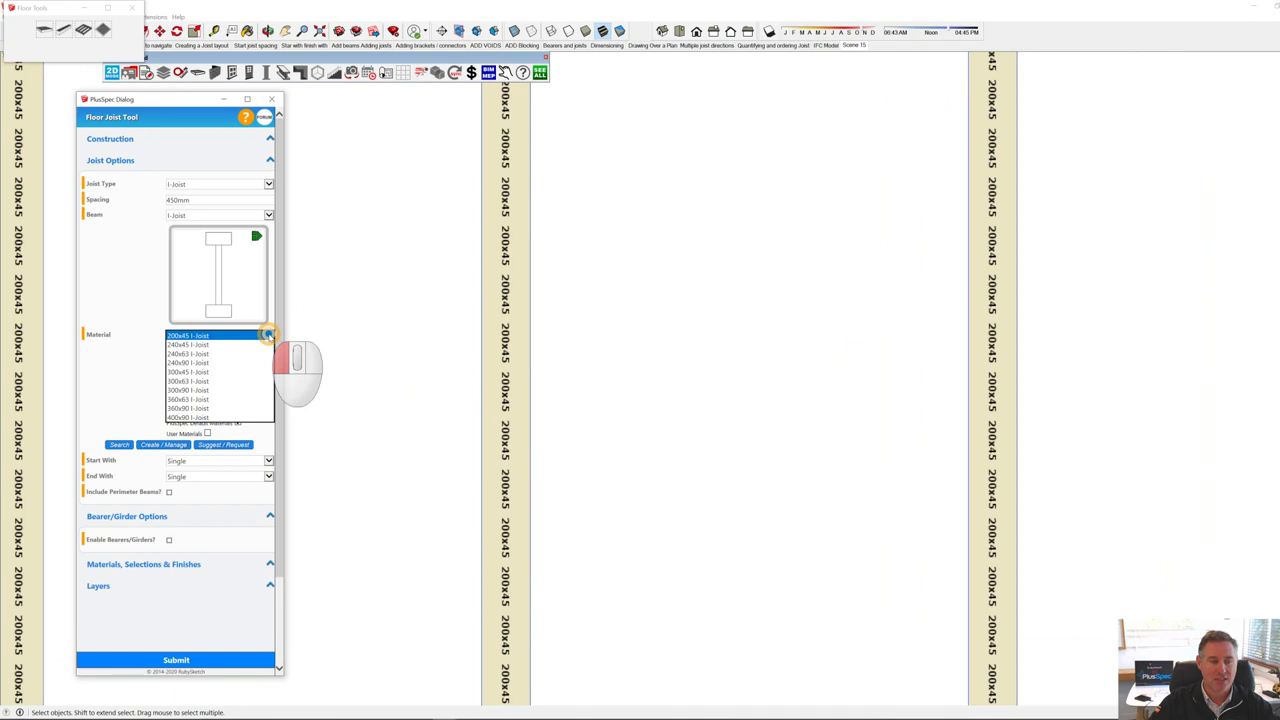
left_click(234, 382)
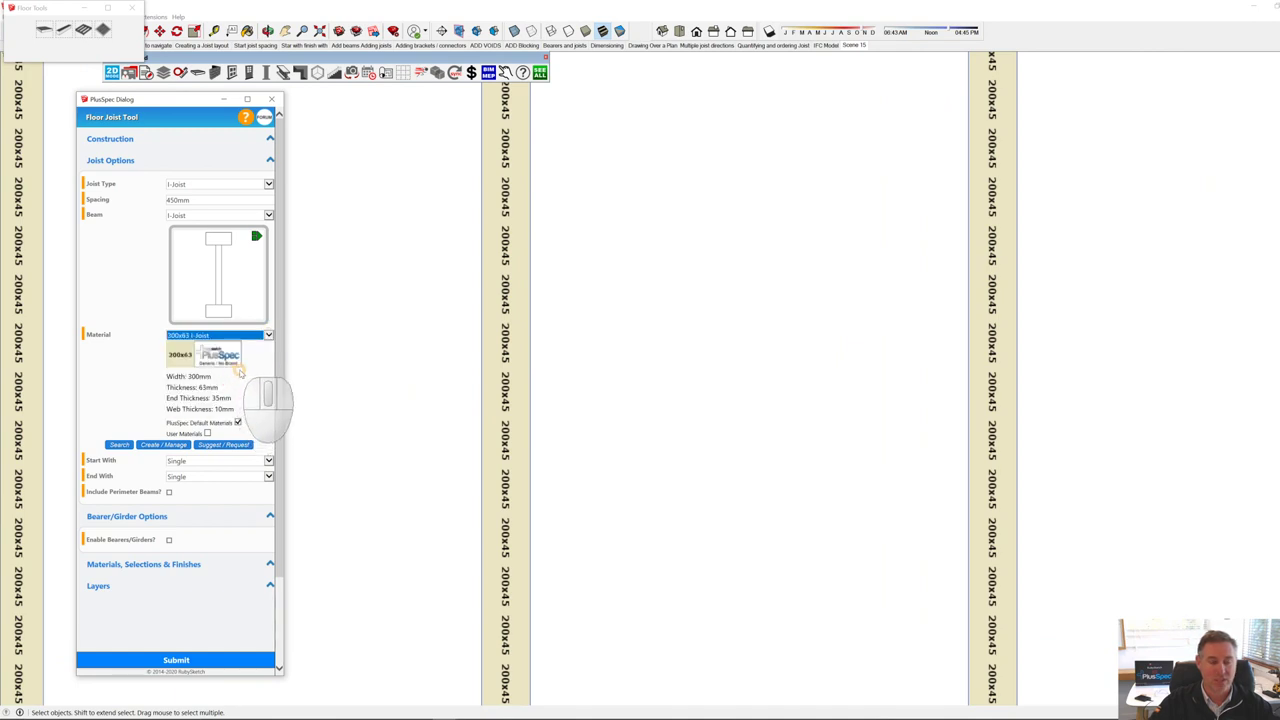
left_click(221, 659)
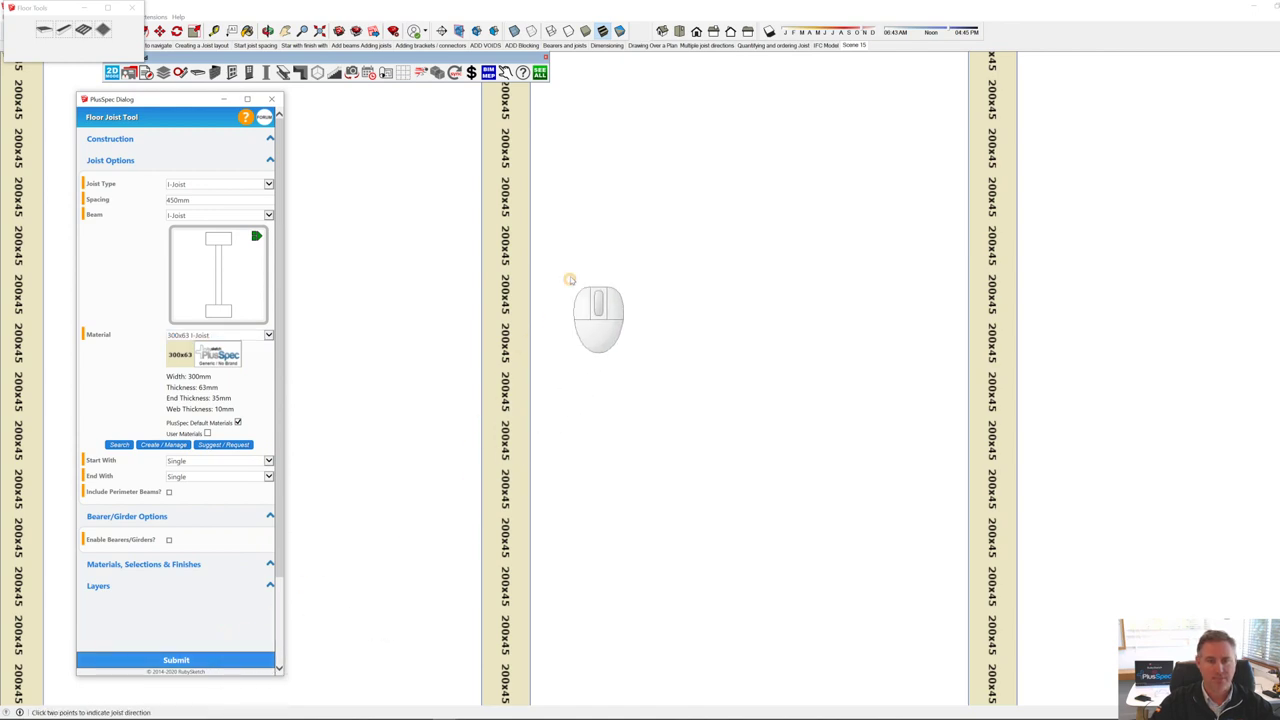
left_click(605, 199)
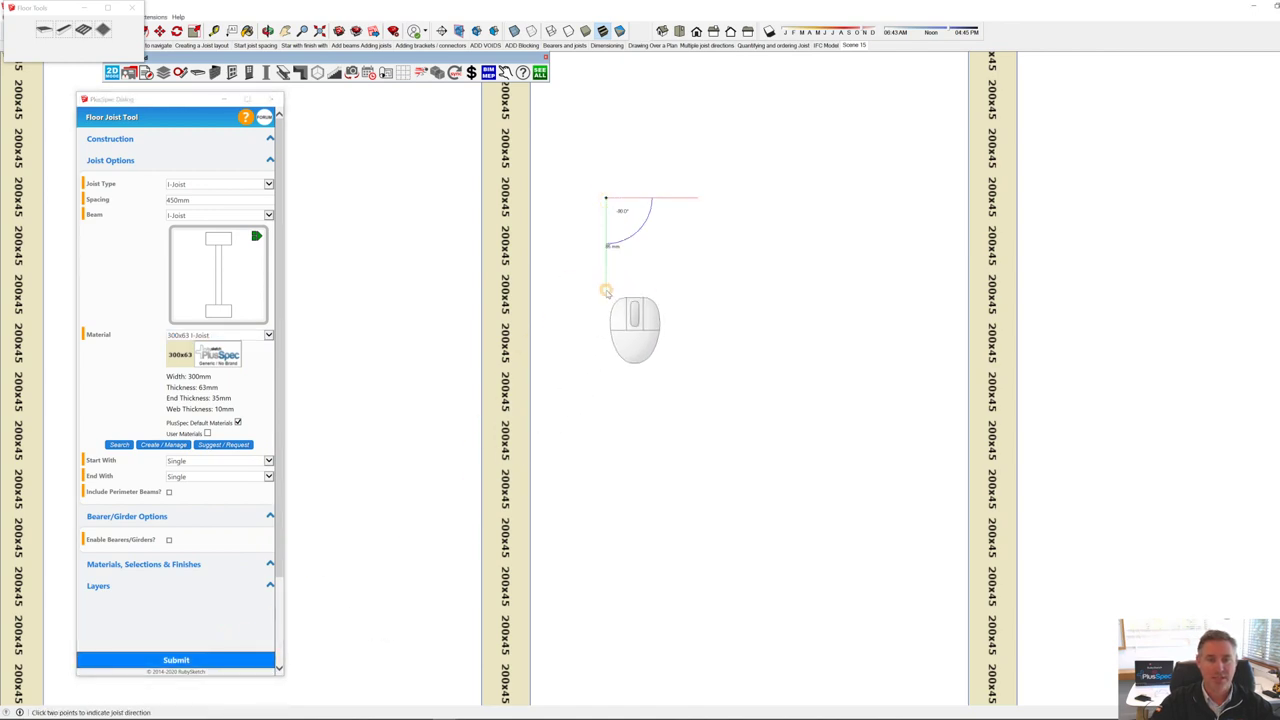
left_click(607, 292)
Step: Inspect the updated 300x63 I-joists in 3D, from their end profiles to the whole layout
scroll(548, 282, "down", 6)
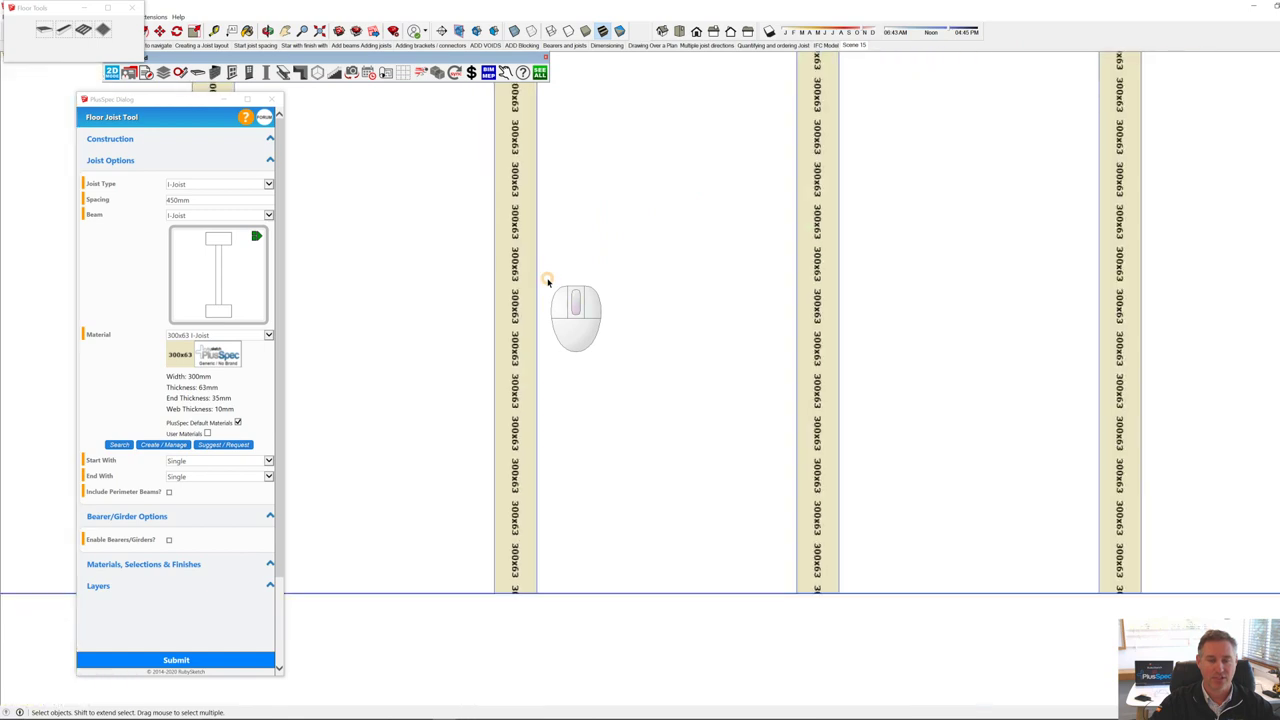
middle_click_drag(585, 351, 434, 109)
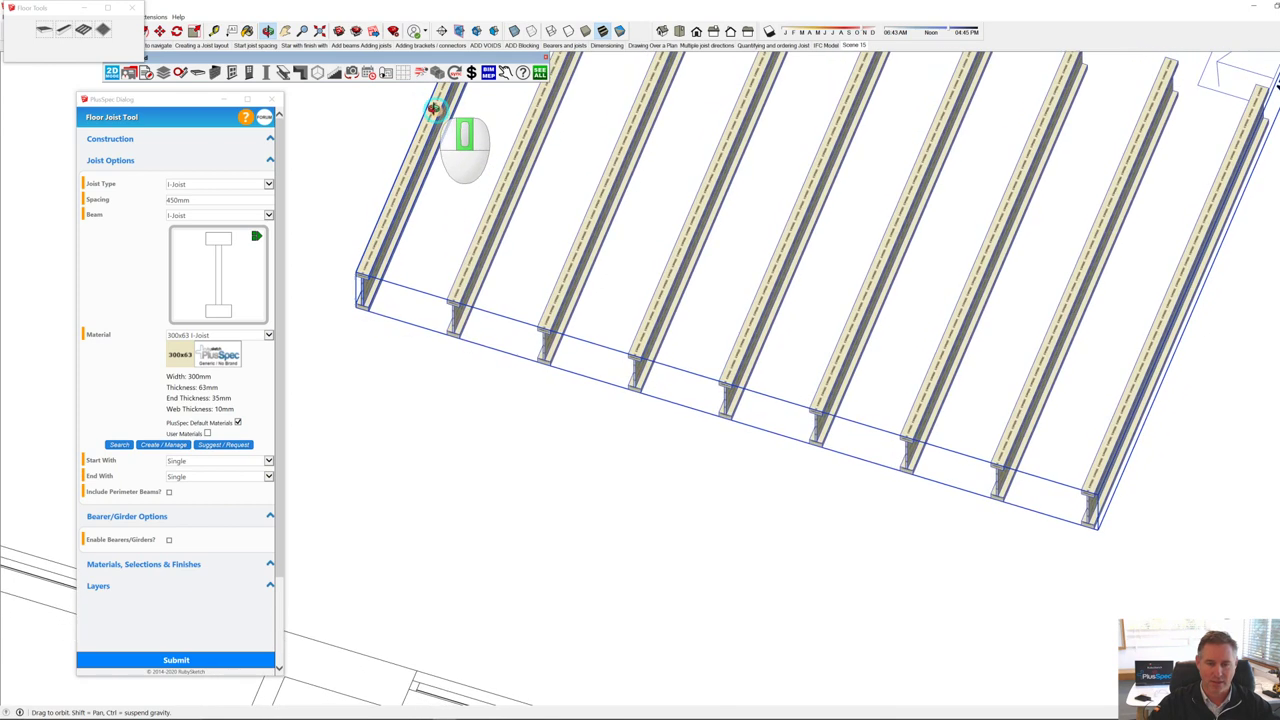
scroll(654, 337, "up", 5)
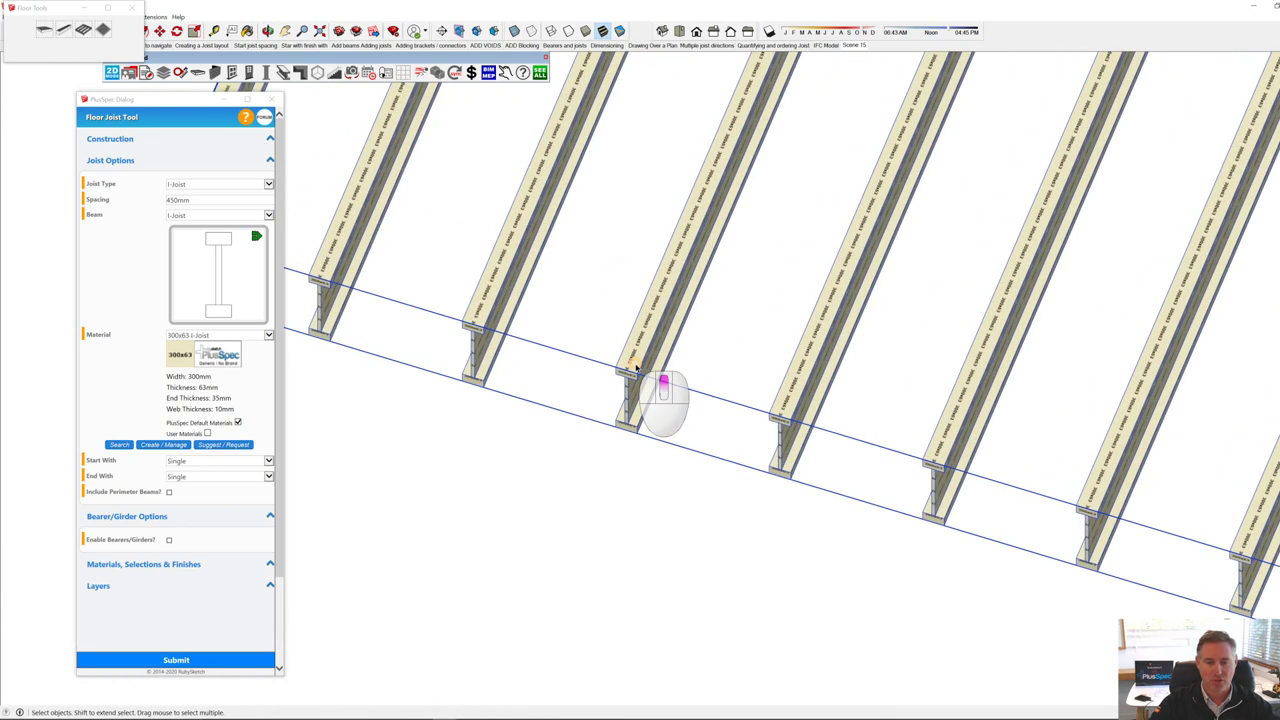
scroll(647, 385, "down", 10)
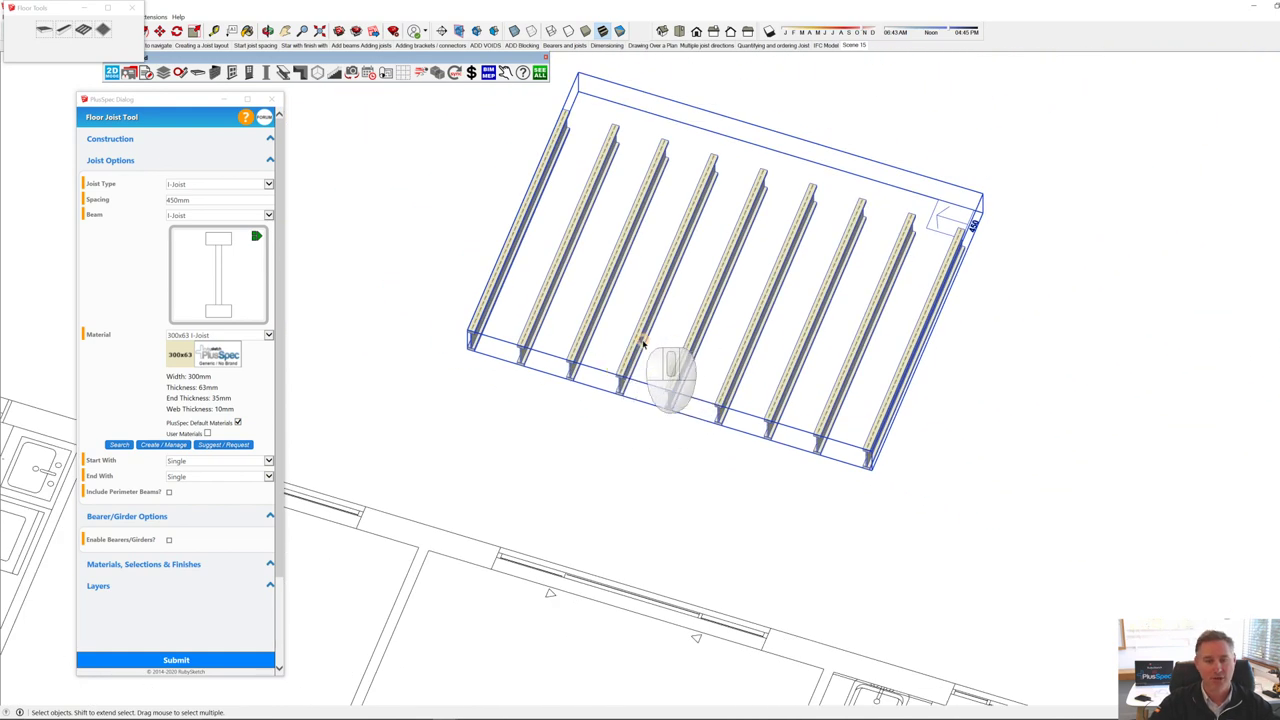
scroll(645, 345, "down", 6)
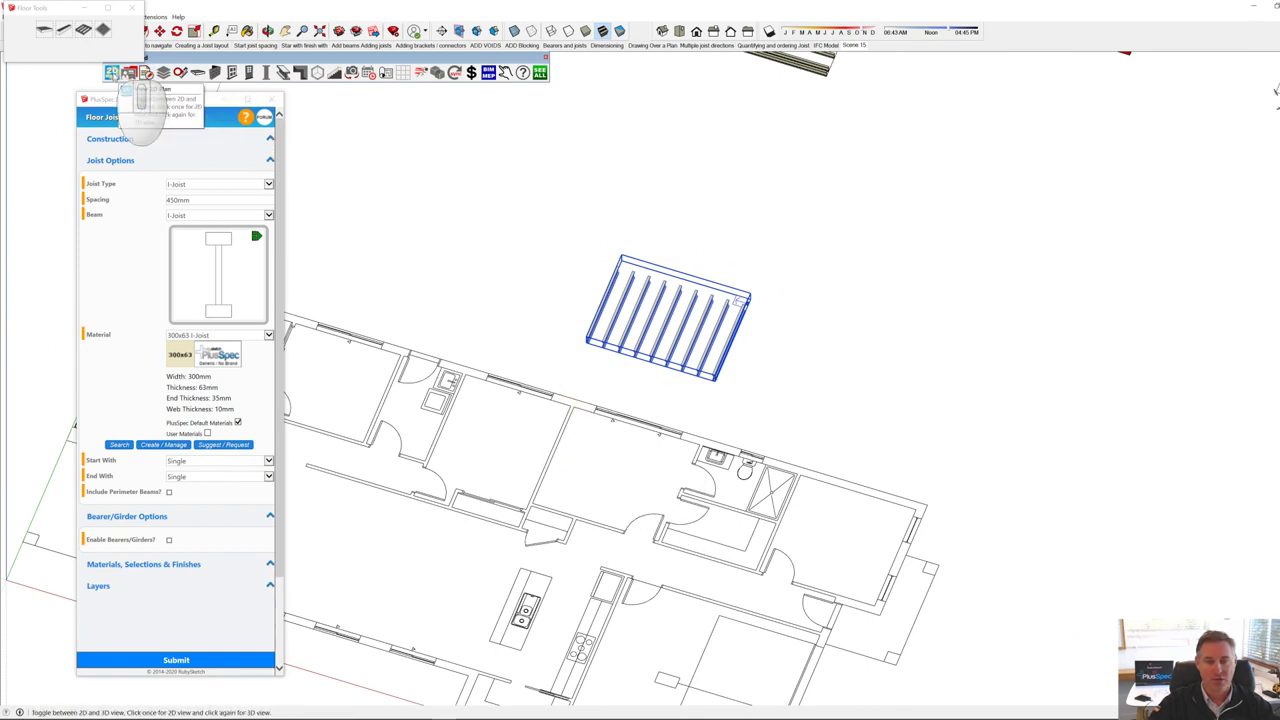
Step: Return to the 2D plan view framing the whole floor plan and deselect the joist layout
left_click(113, 73)
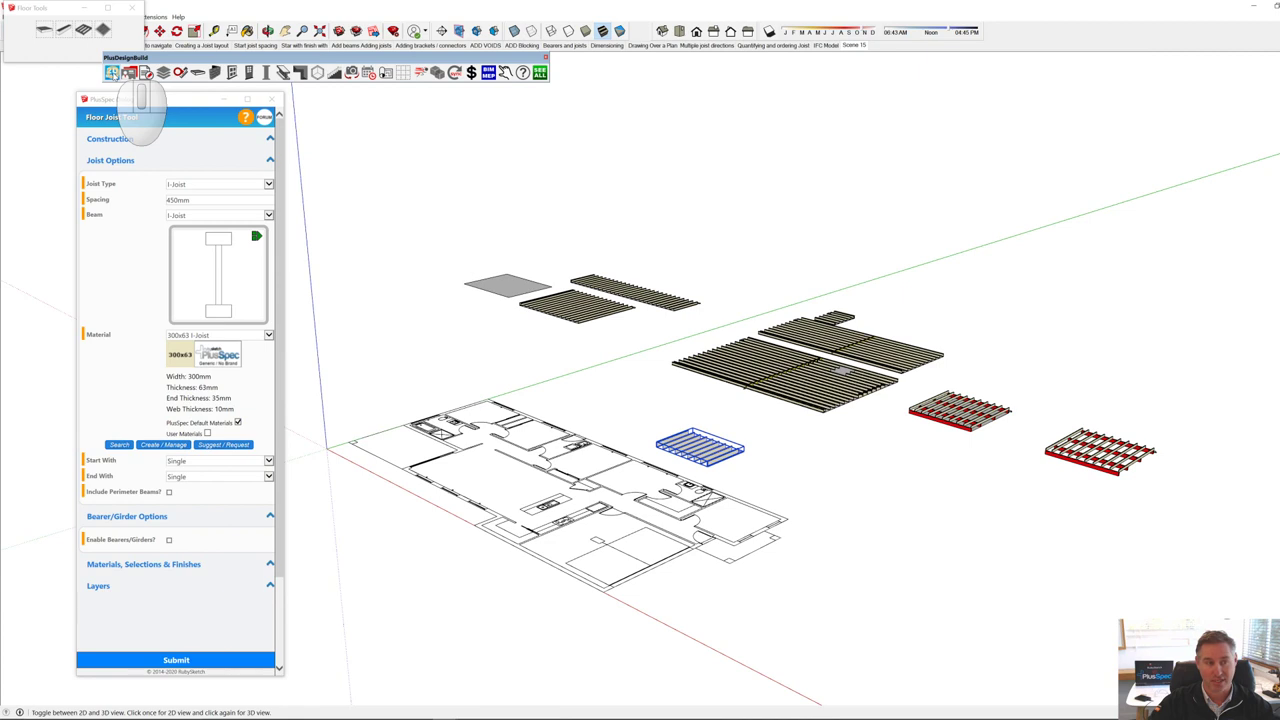
left_click(113, 73)
scroll(730, 510, "down", 4)
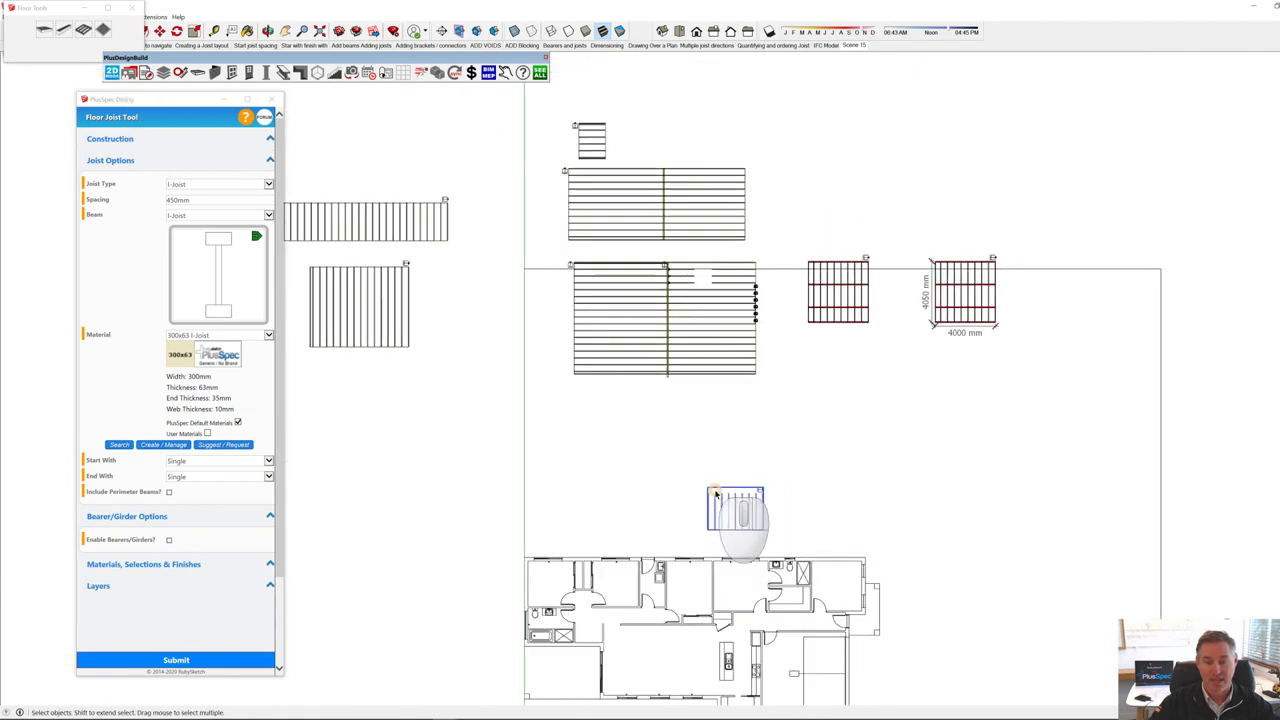
scroll(708, 660, "up", 5)
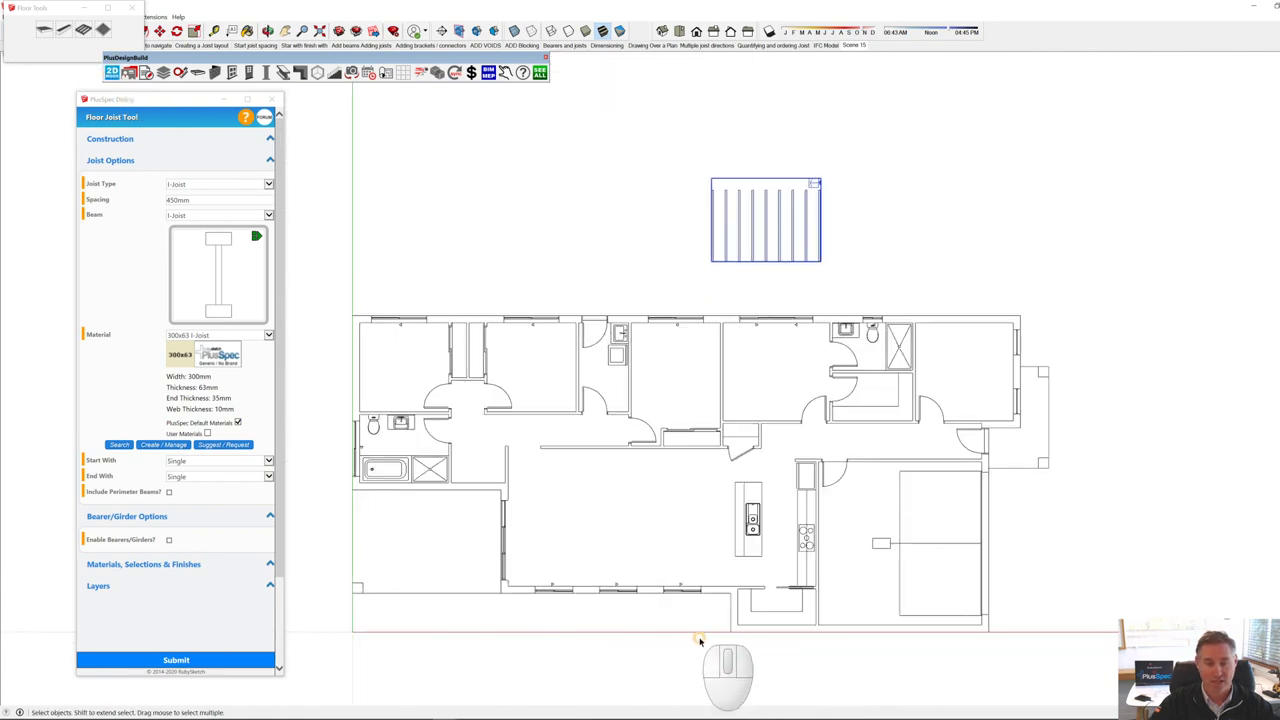
scroll(678, 598, "up", 1)
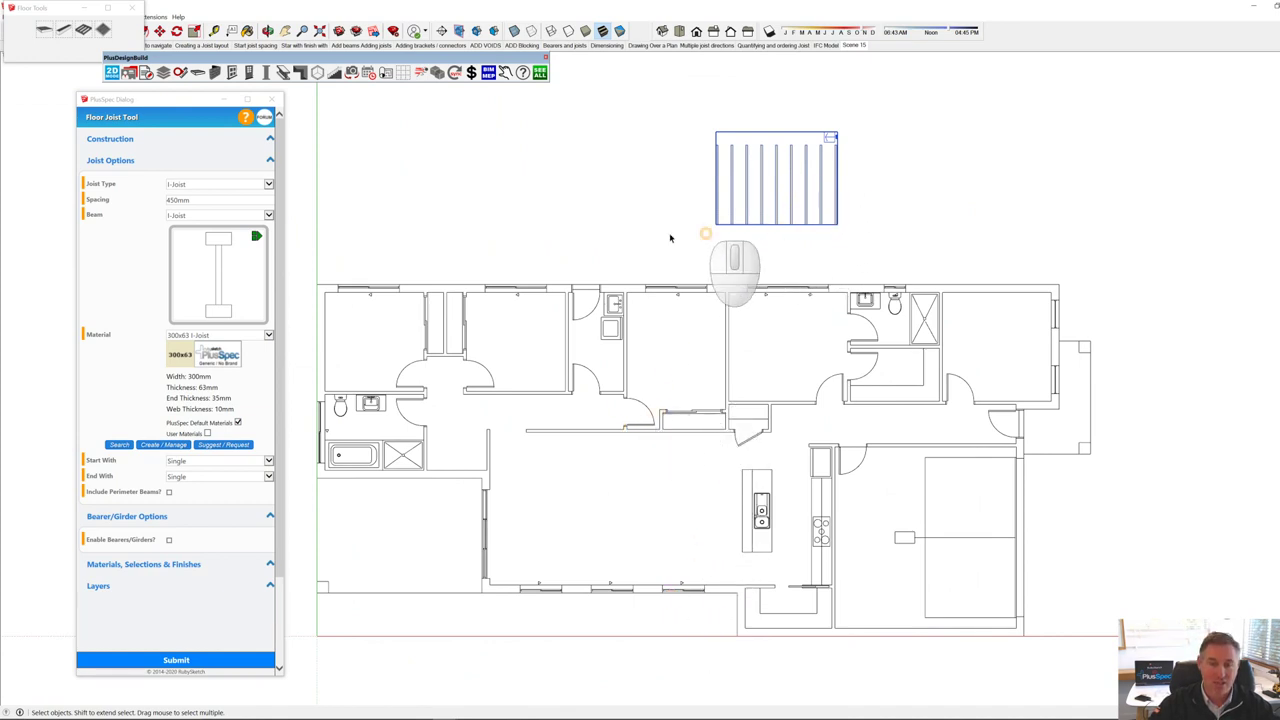
left_click(611, 231)
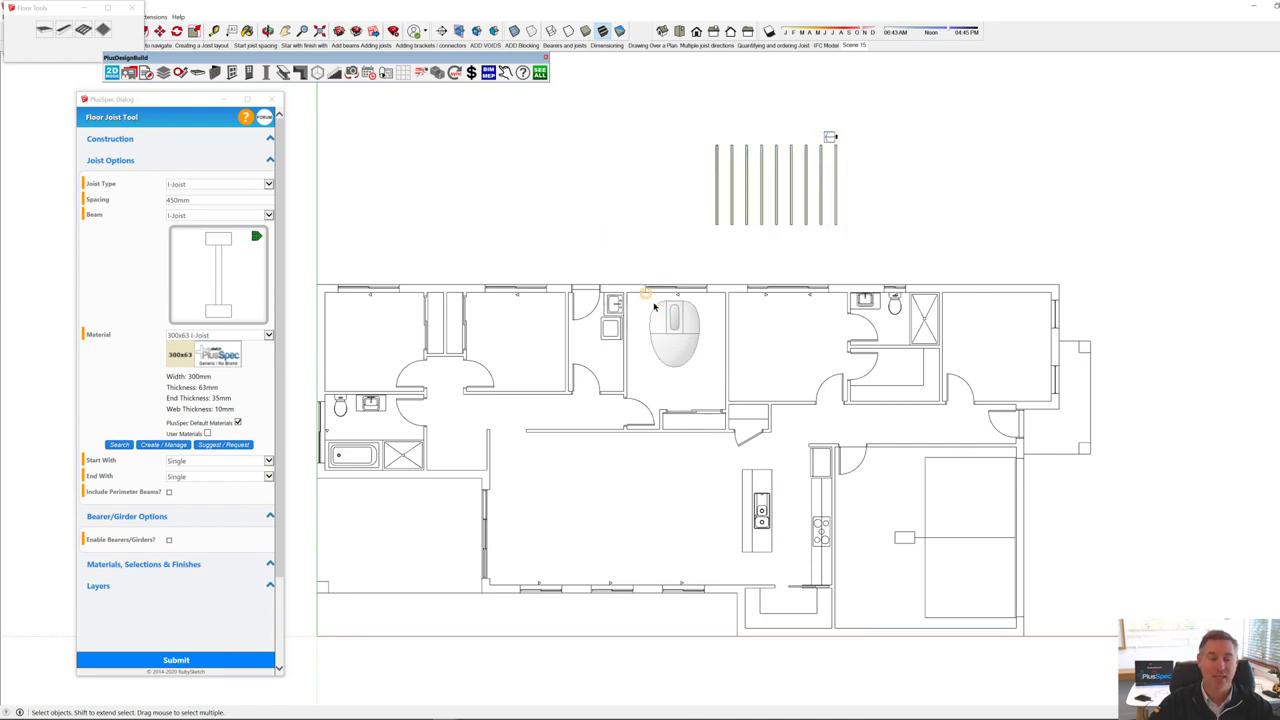
Step: Draw a 300x63 I-joist layout at 450 mm spacing over the bedroom and adjoining laundry, from the hallway wall to the exterior wall
left_click(216, 658)
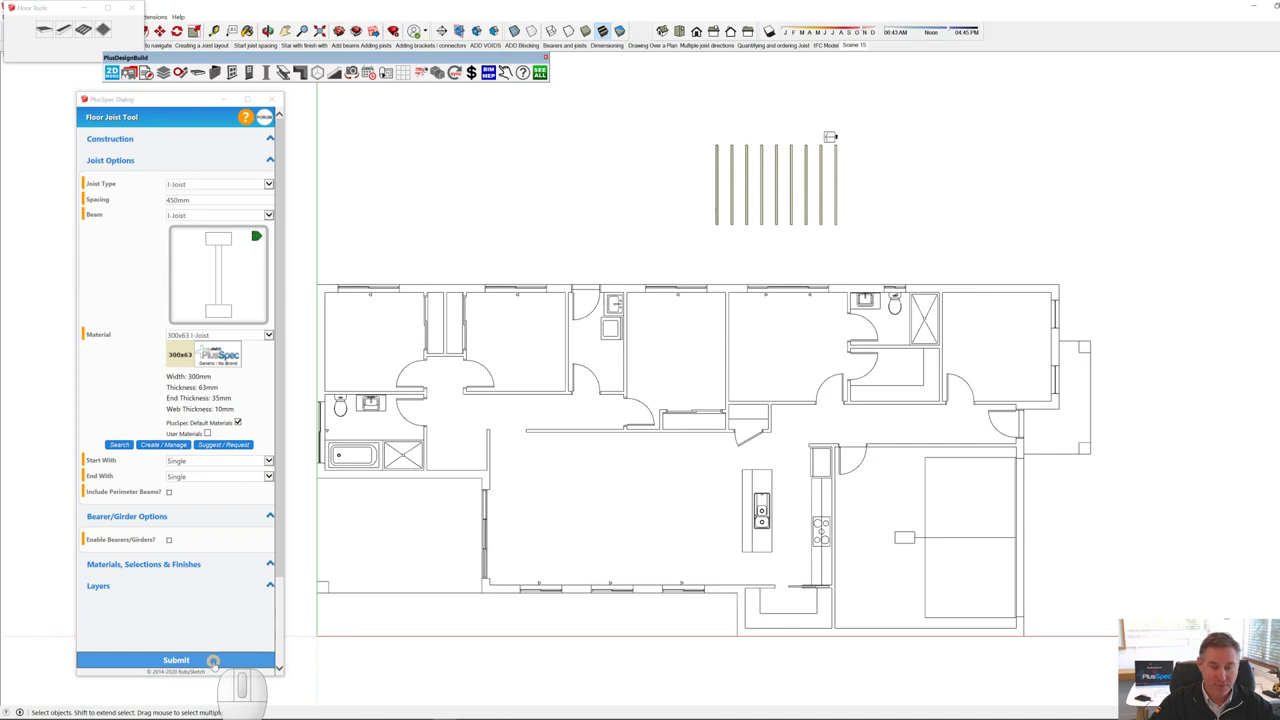
scroll(466, 393, "up", 4)
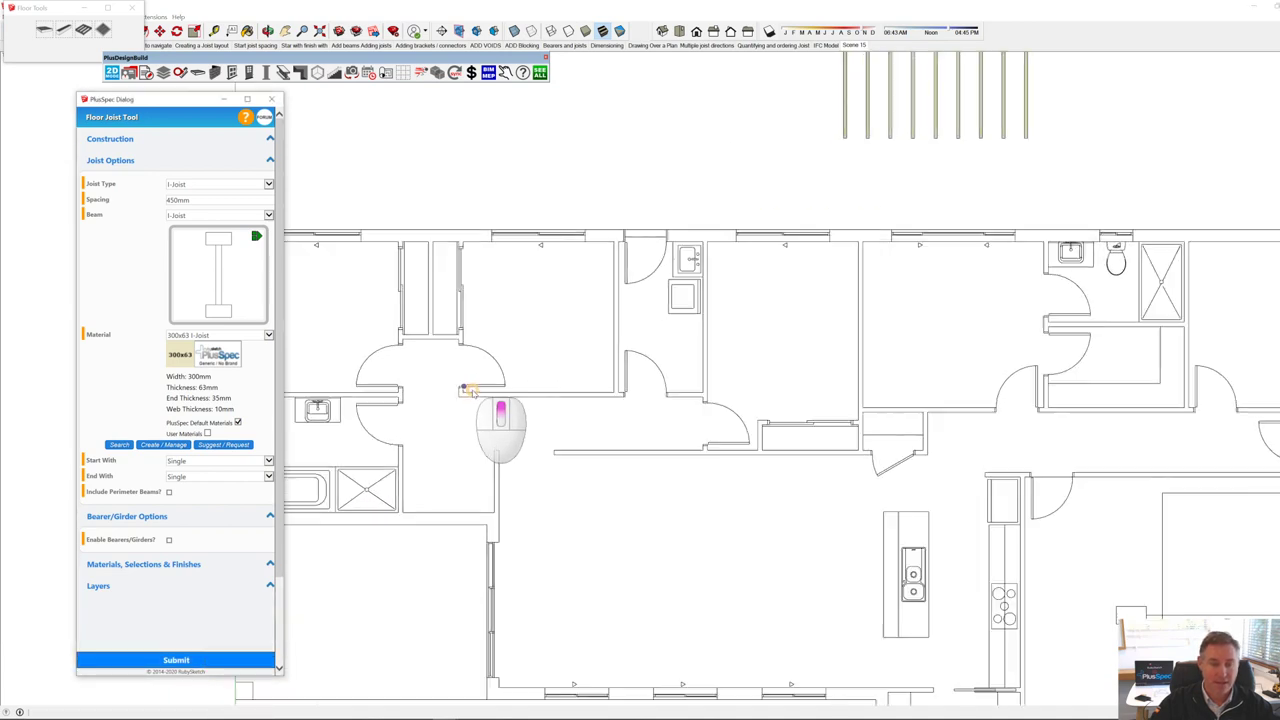
scroll(466, 393, "up", 1)
left_click(453, 397)
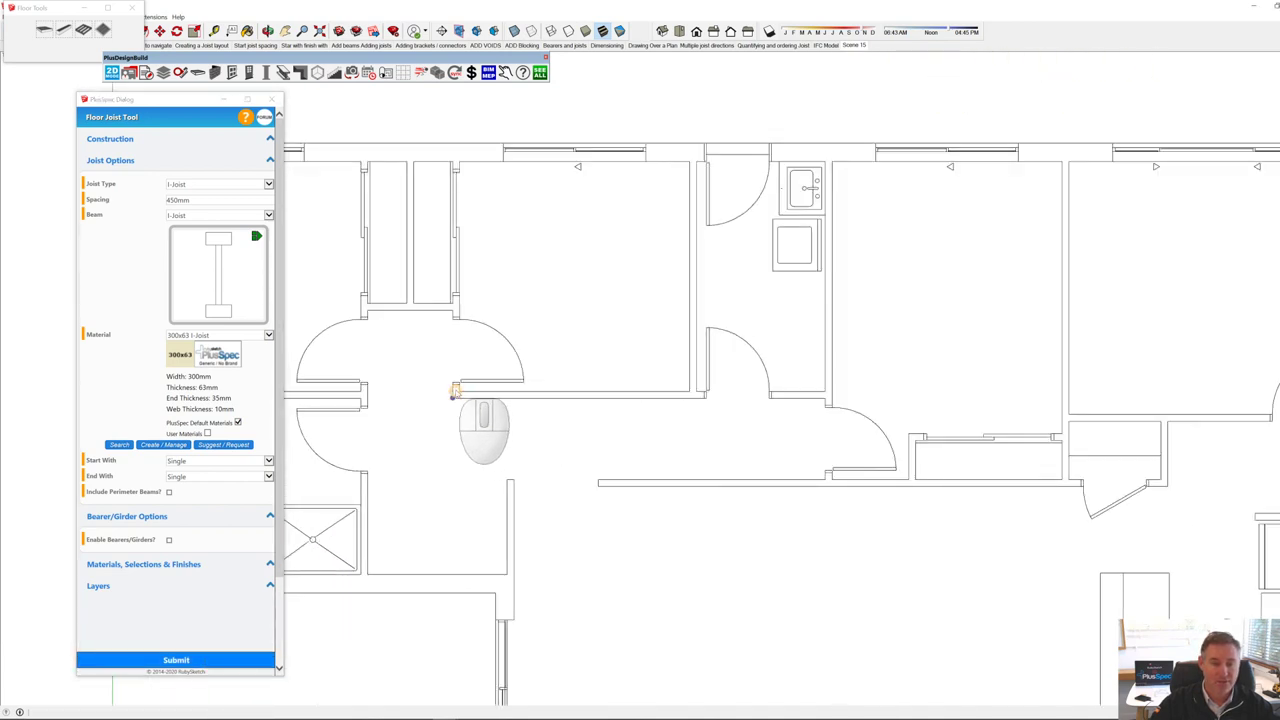
scroll(455, 153, "up", 3)
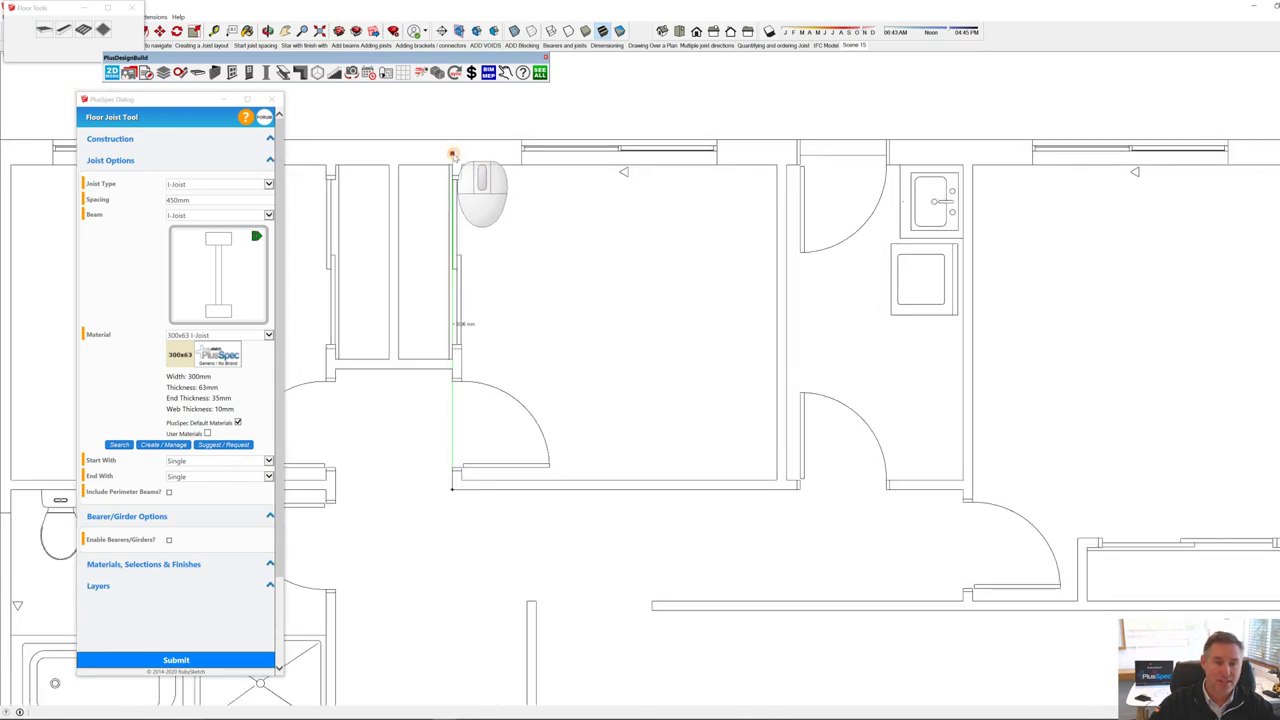
left_click(453, 153)
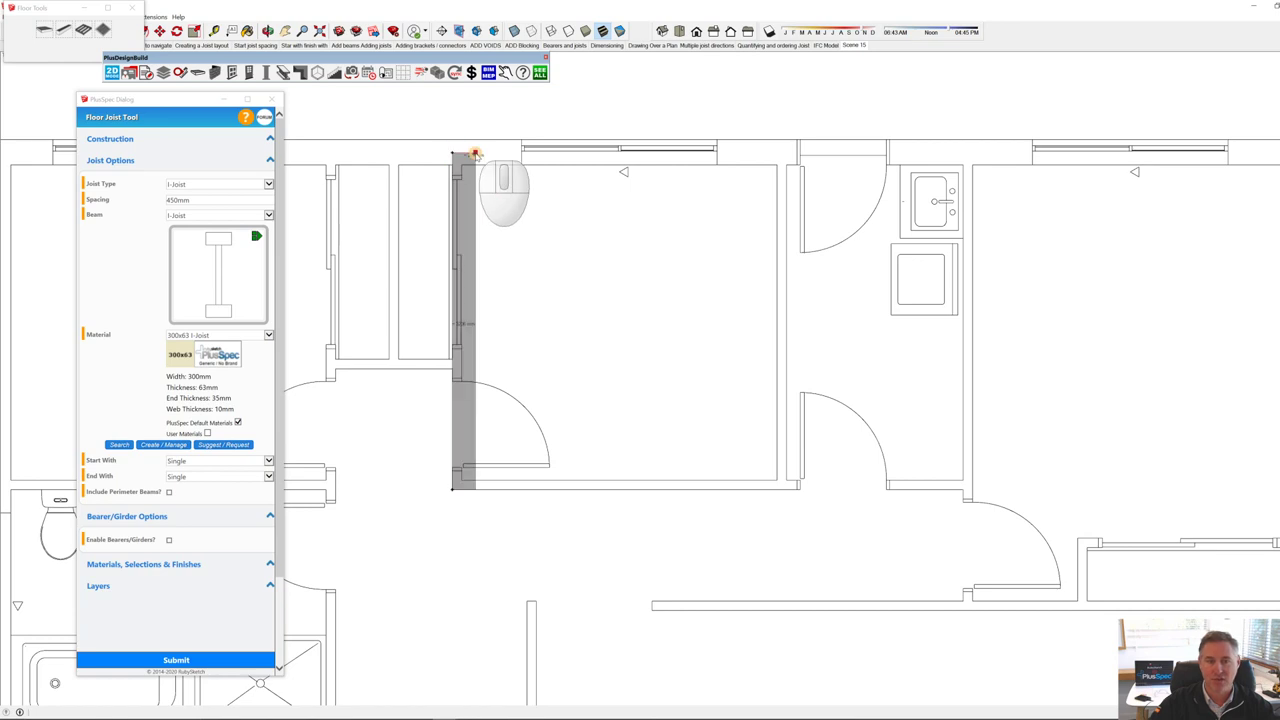
scroll(468, 153, "down", 2)
scroll(476, 153, "up", 4)
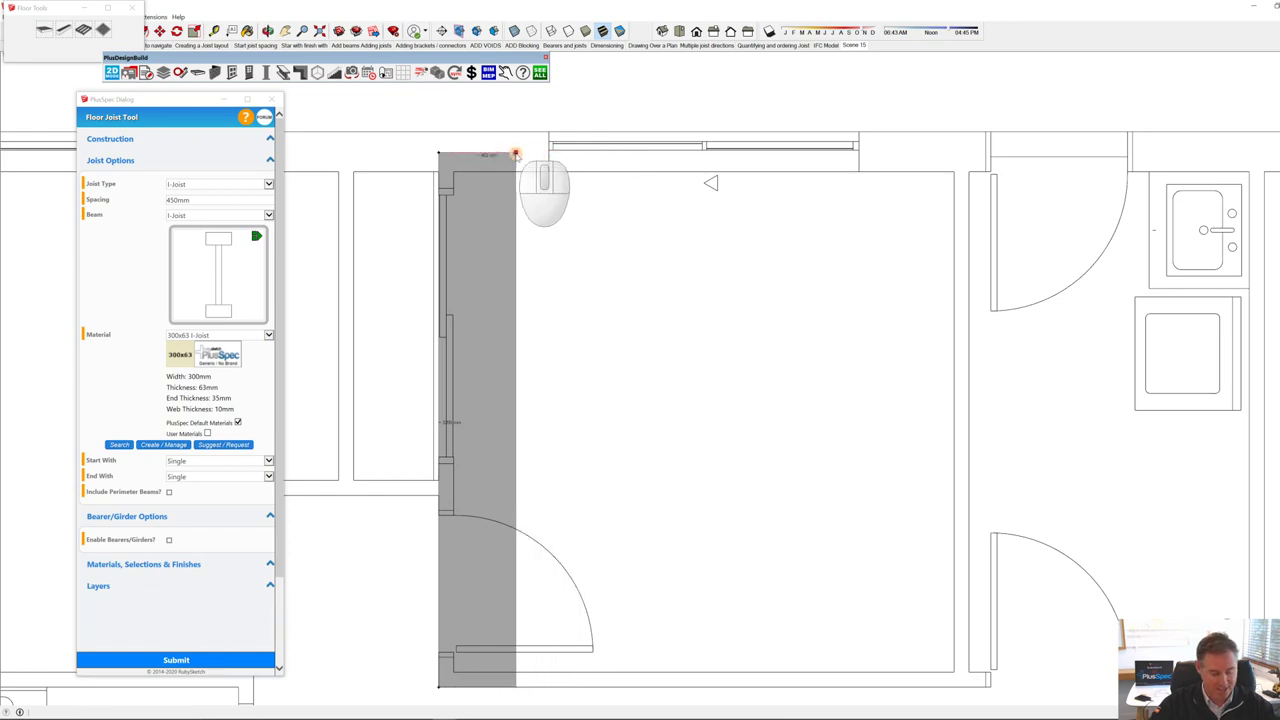
scroll(516, 155, "down", 3, "shift")
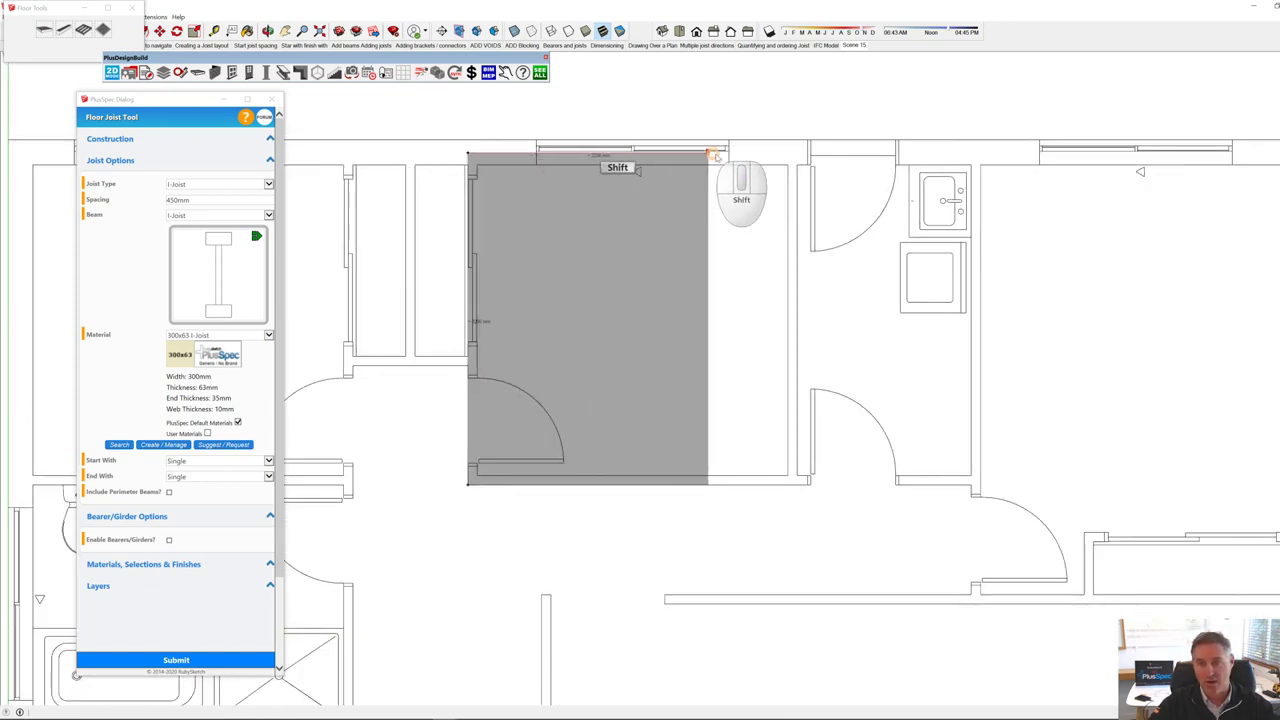
left_click(980, 203)
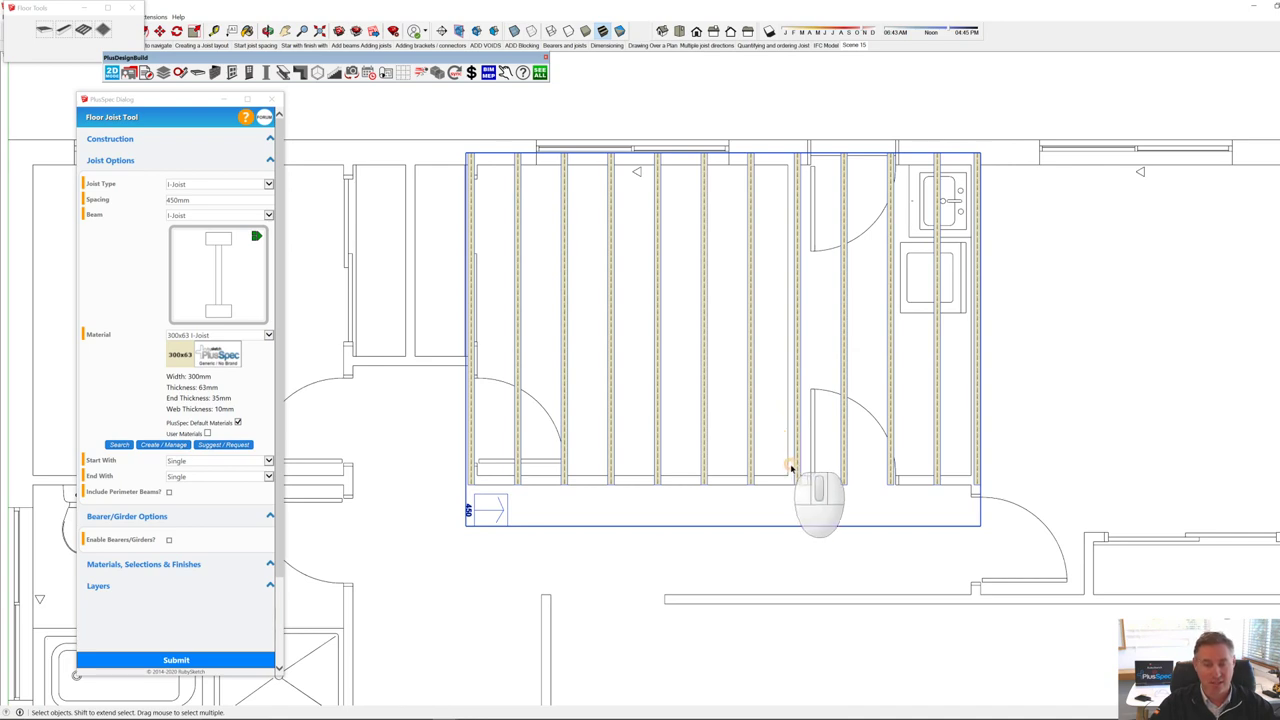
Step: Examine the joist layout over the bedroom and laundry in 3D against the surrounding floor plan
middle_click_drag(835, 390, 623, 129)
middle_click_drag(762, 450, 810, 410)
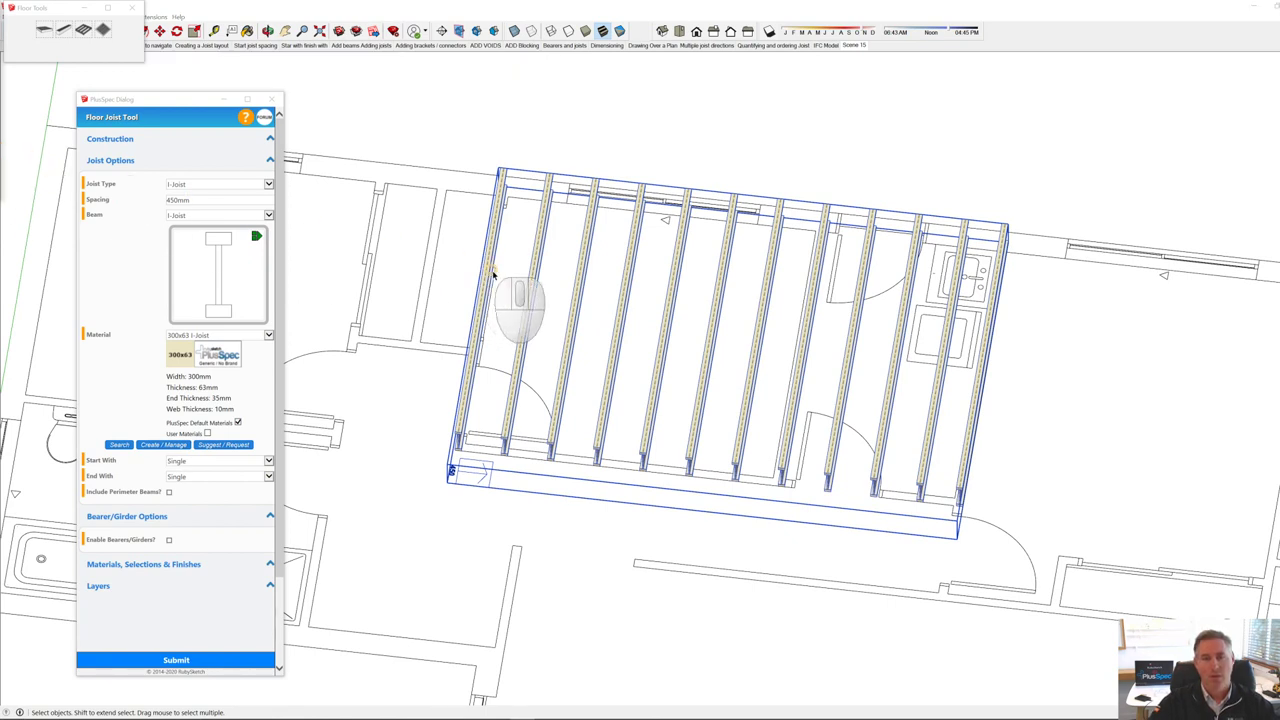
scroll(557, 302, "down", 4)
scroll(555, 308, "down", 2)
middle_click_drag(571, 349, 598, 461)
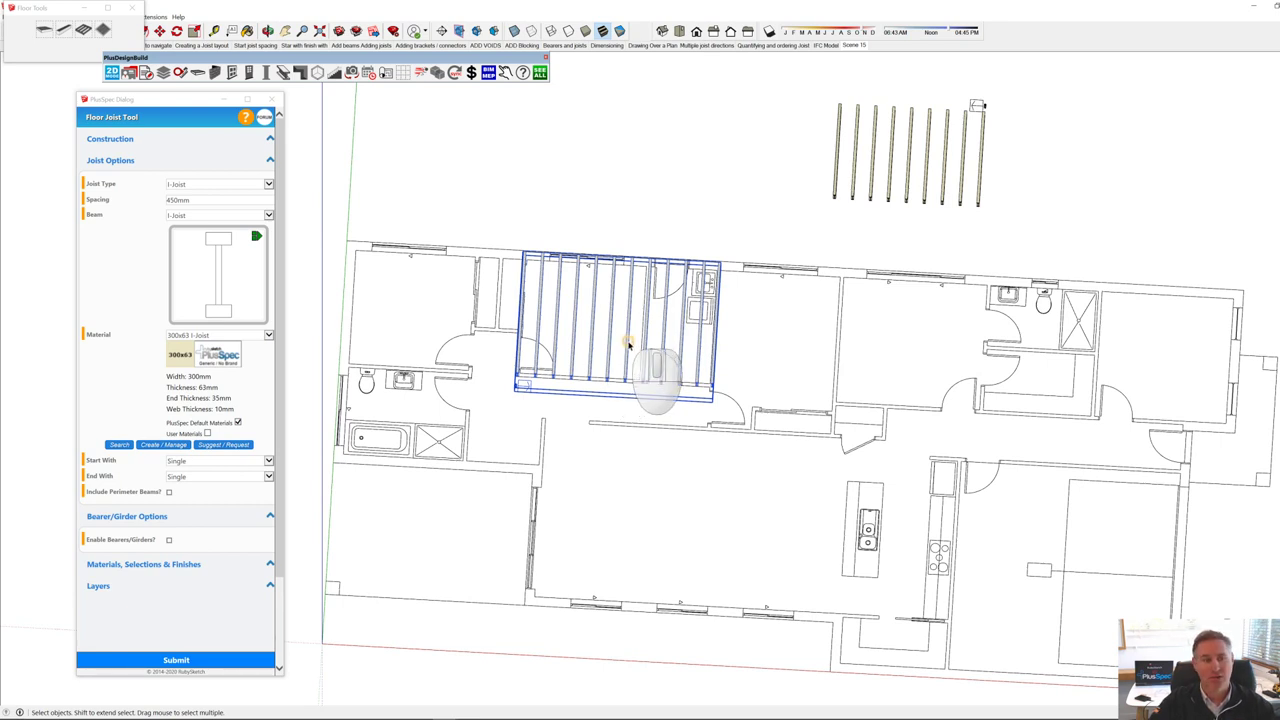
Step: Close the Floor Tools palette and the Floor Joist Tool settings, and activate the Rectangle tool
left_click(131, 7)
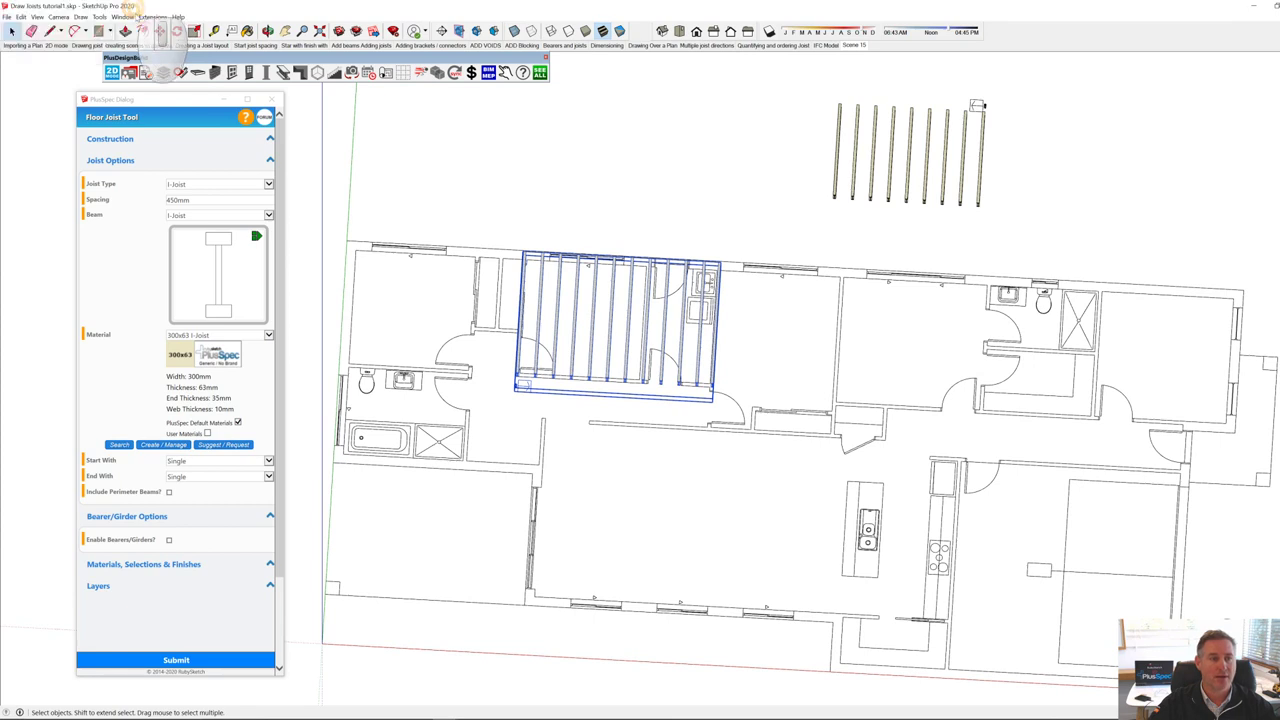
left_click(271, 100)
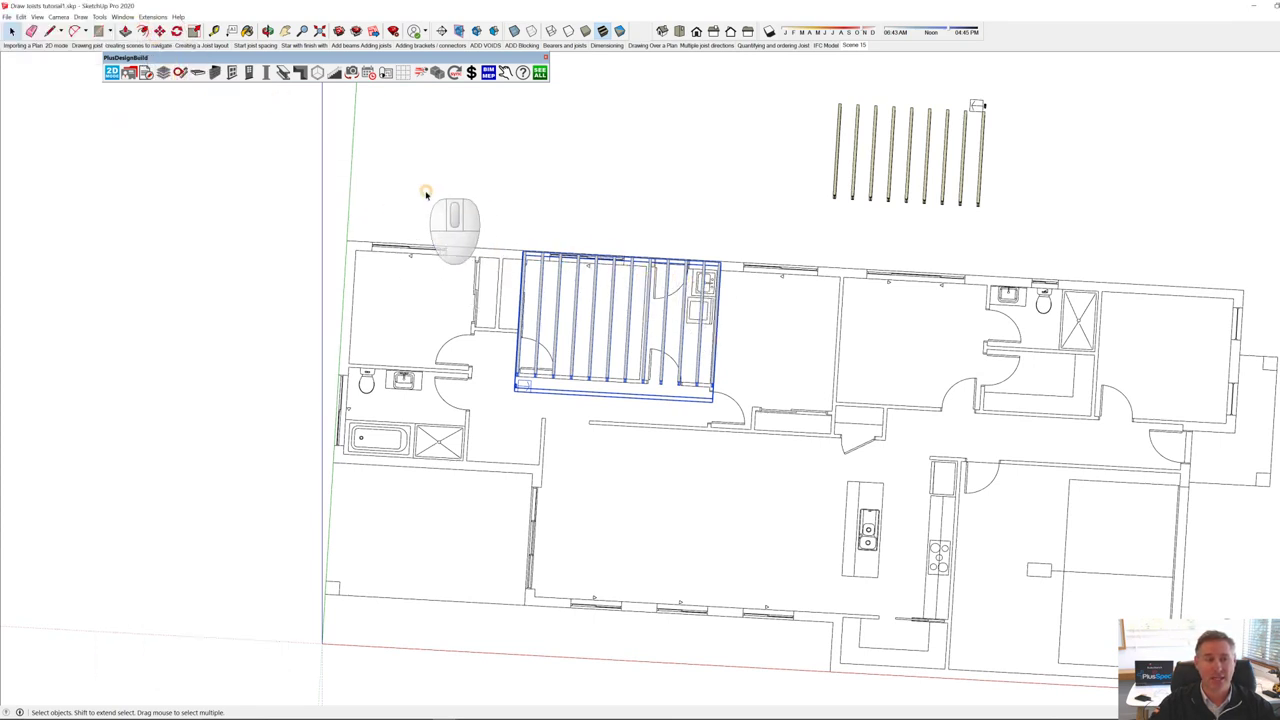
left_click(98, 31)
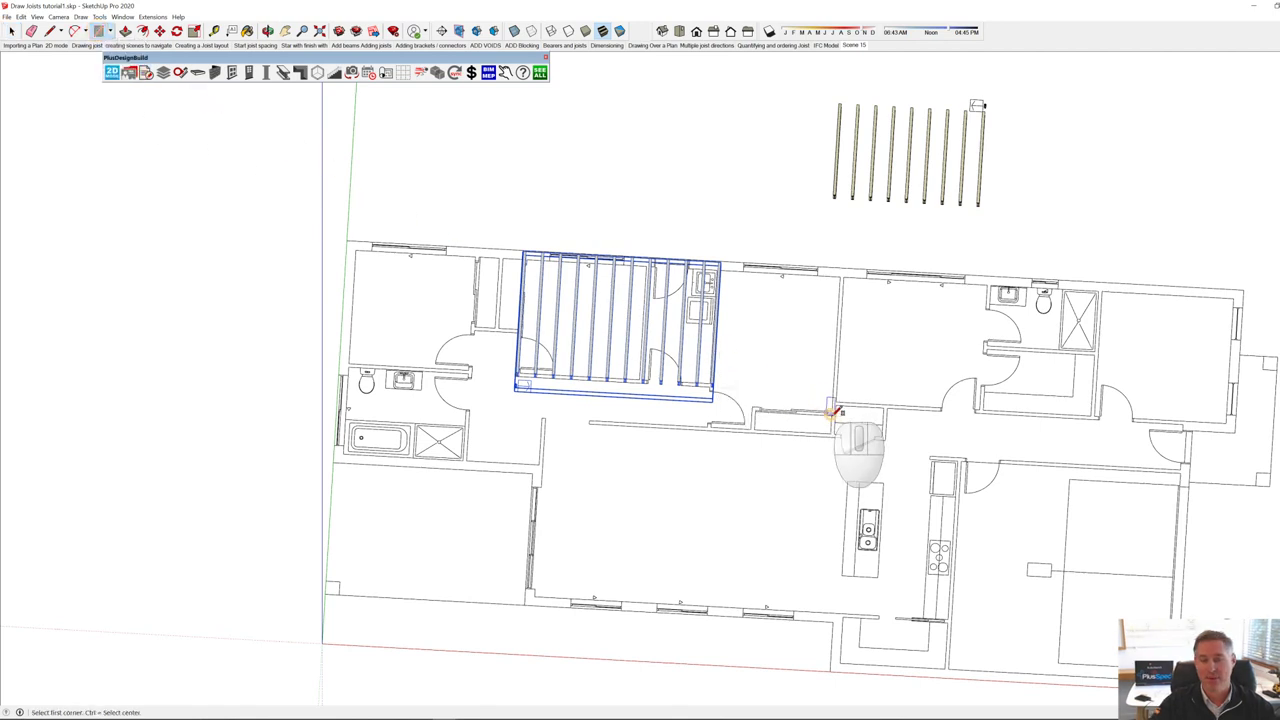
scroll(836, 412, "up", 2)
scroll(836, 412, "down", 2)
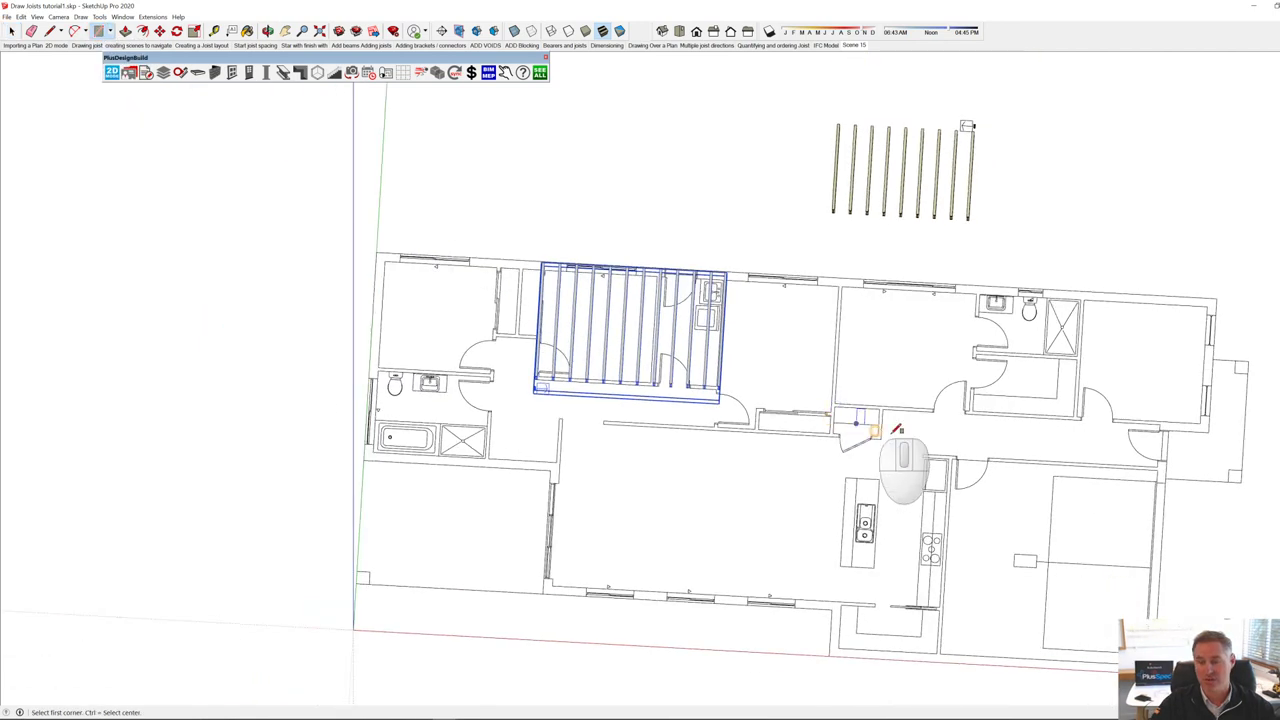
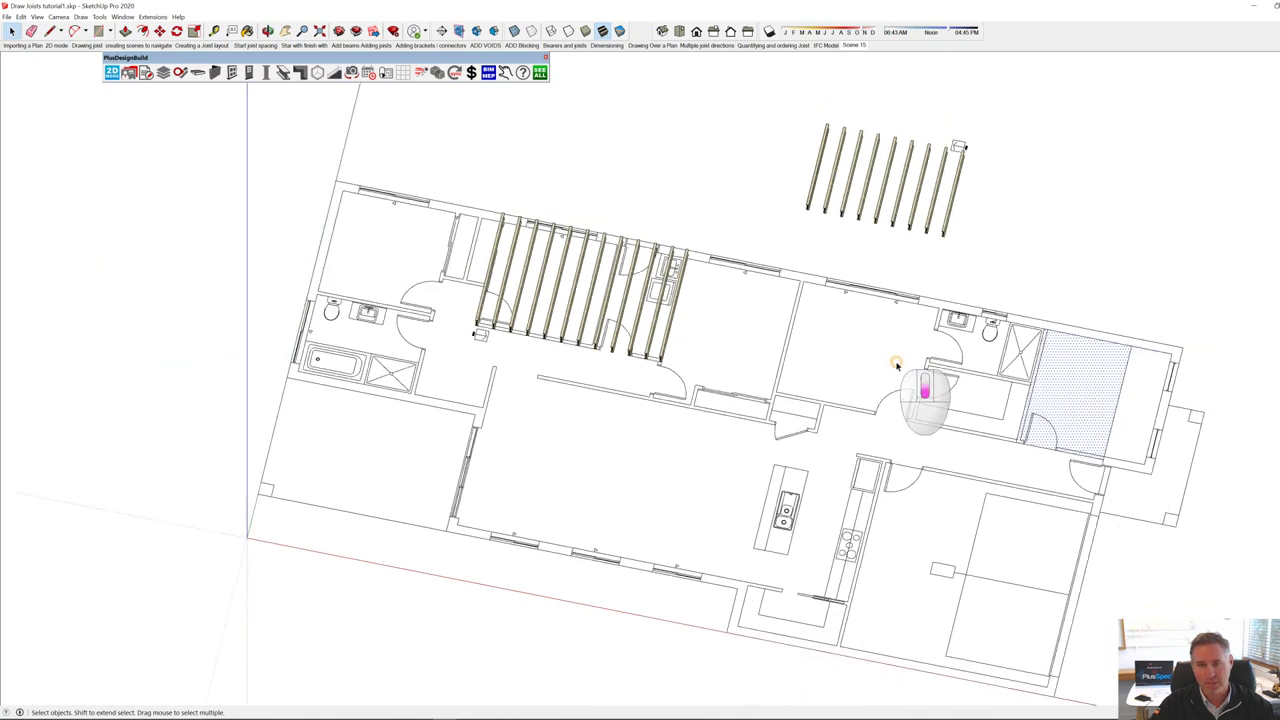
Step: Place a guide line within the exterior wall's thickness, offset from its inner face and parallel to the wall
middle_click_drag(851, 363, 833, 393)
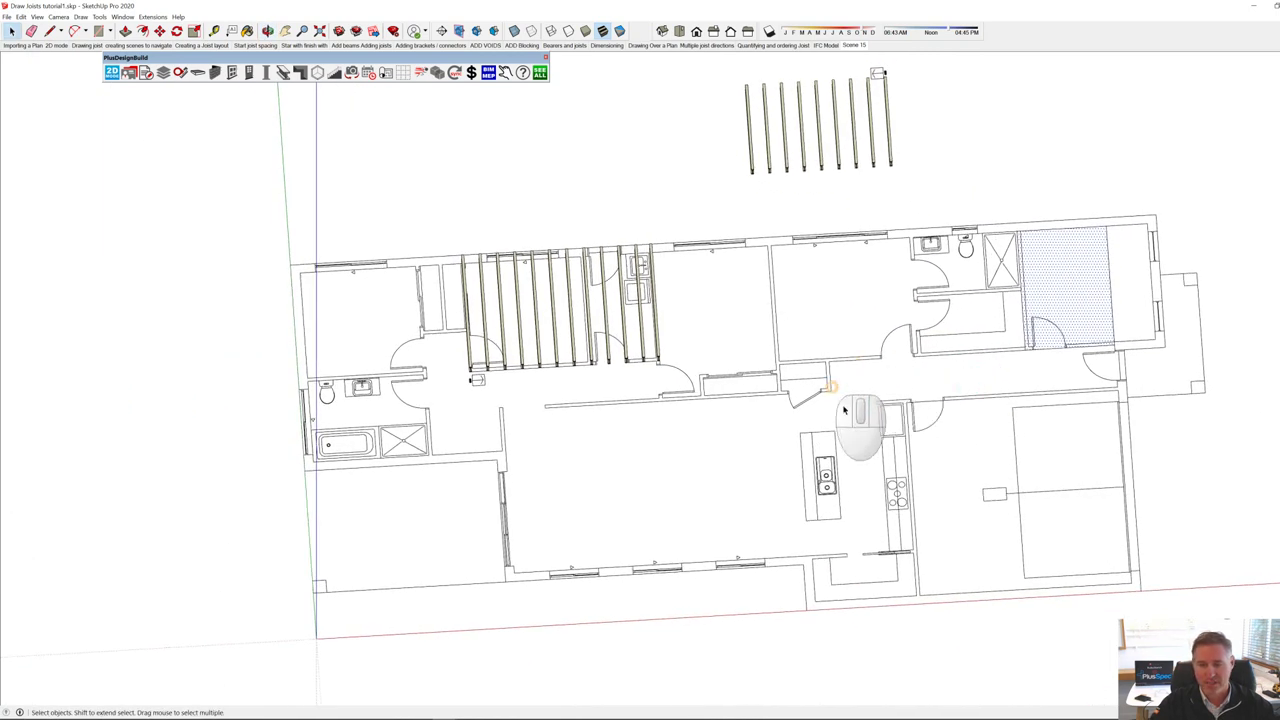
scroll(758, 396, "down", 3)
key("space")
scroll(770, 368, "up", 8)
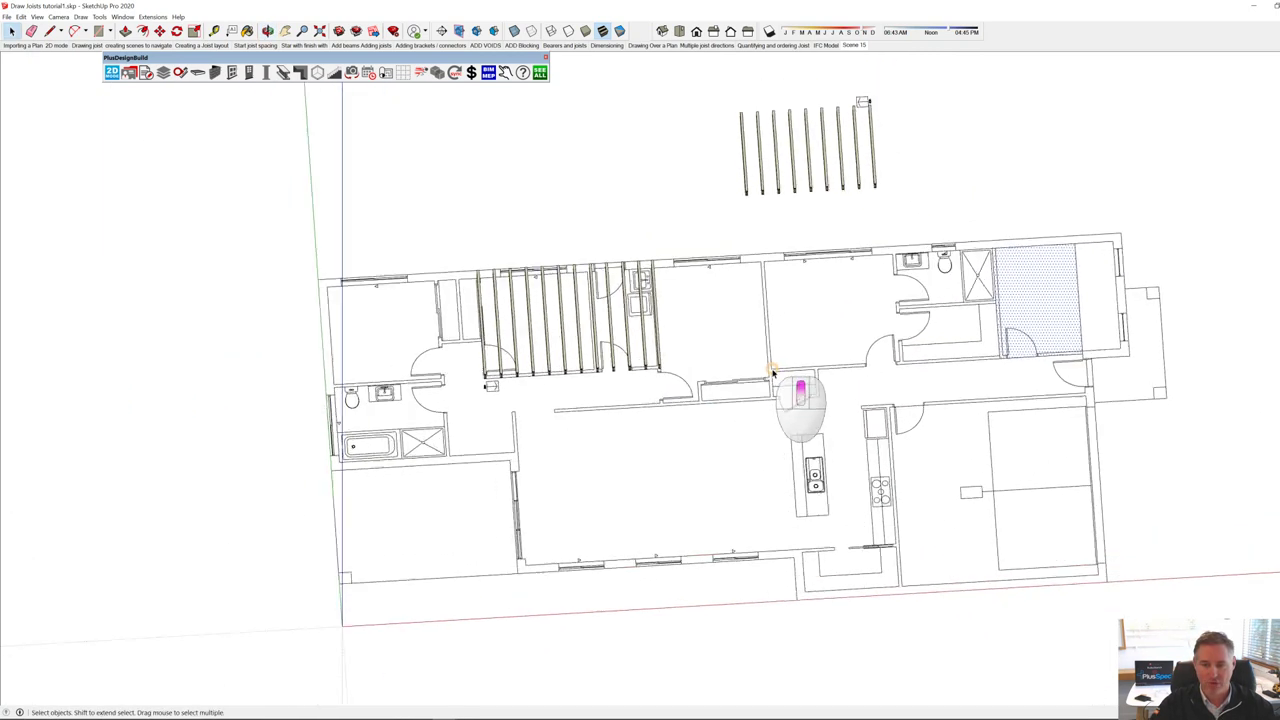
scroll(758, 247, "up", 4)
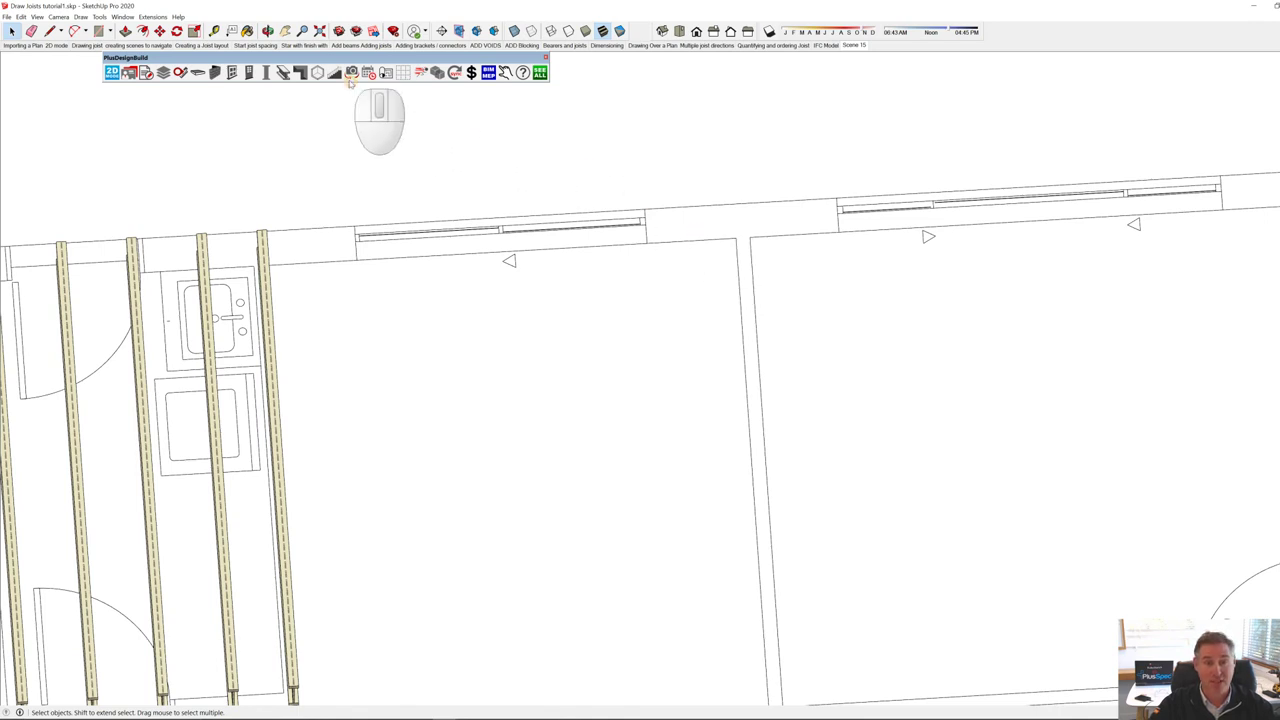
left_click(216, 32)
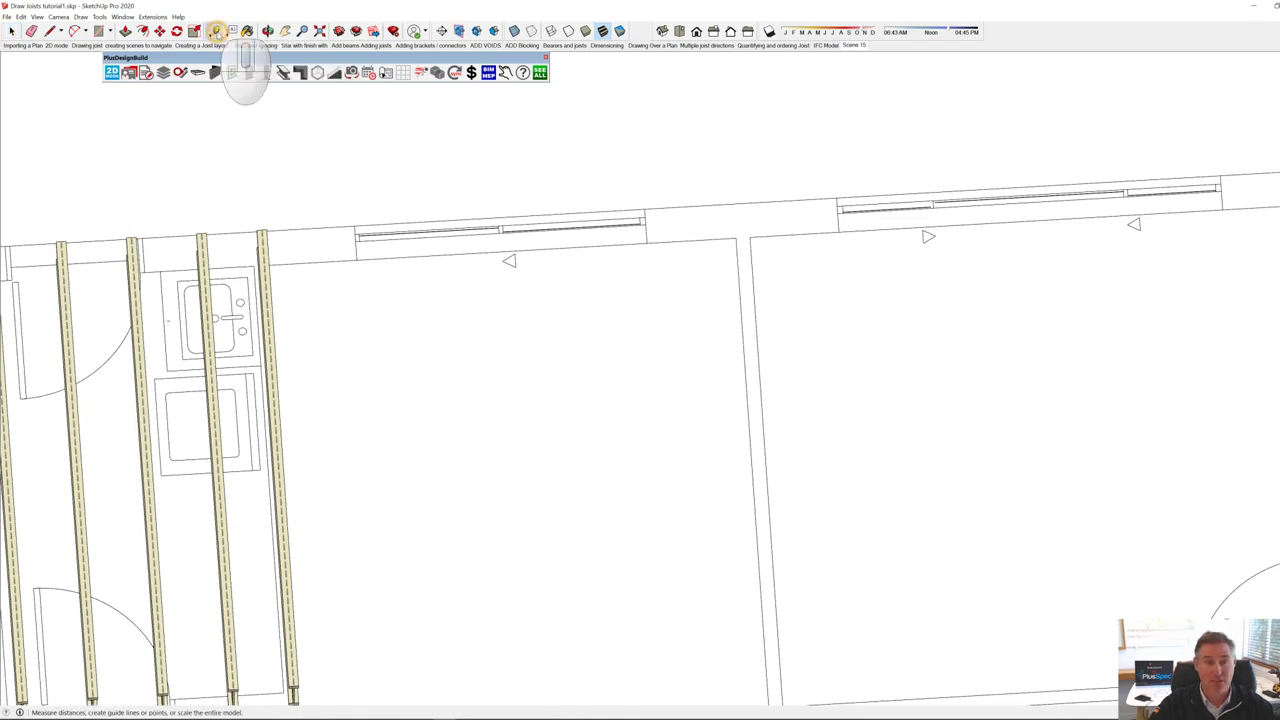
left_click(692, 240)
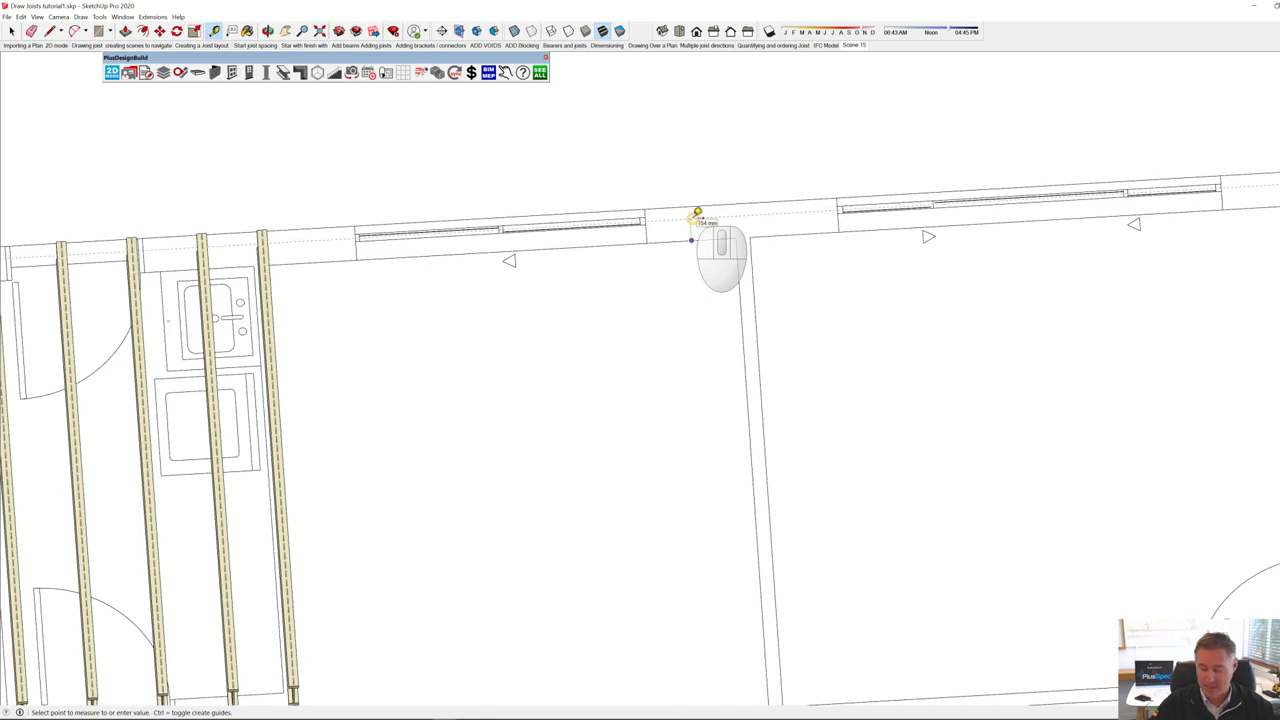
key("Return")
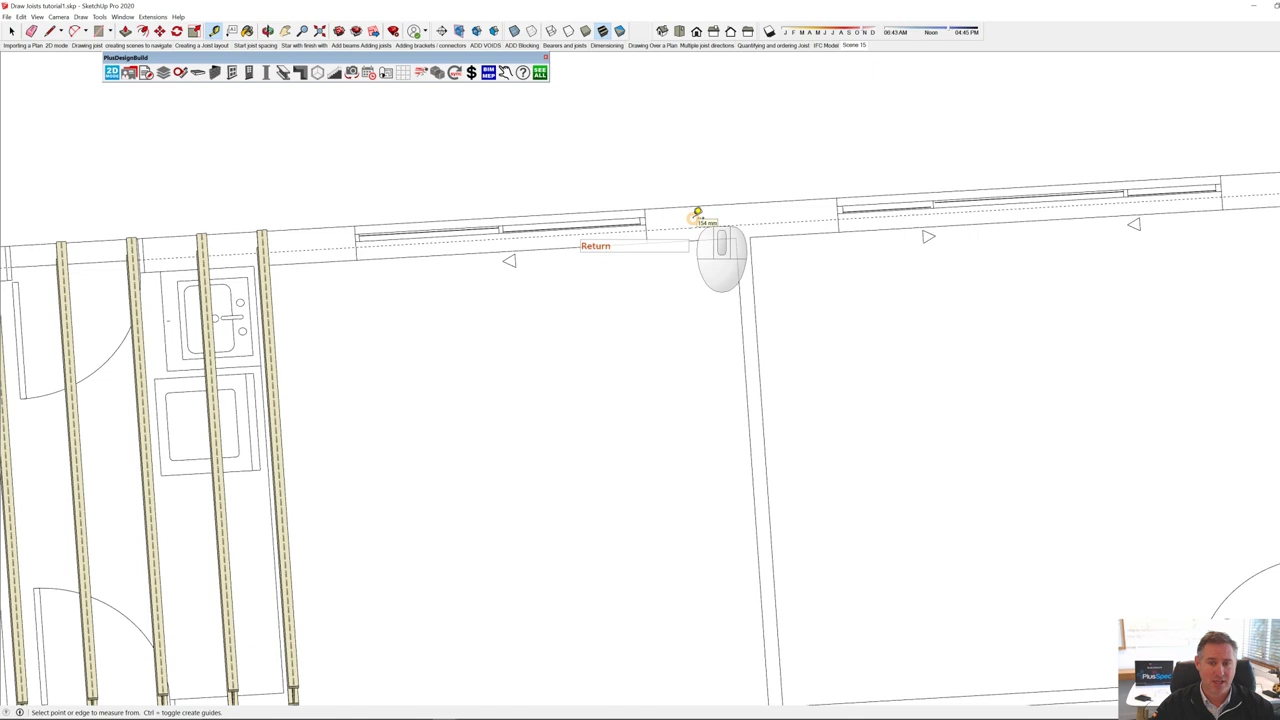
Step: Place a guide line along the internal wall separating the two rooms beyond the laundry joists
scroll(600, 362, "down", 2)
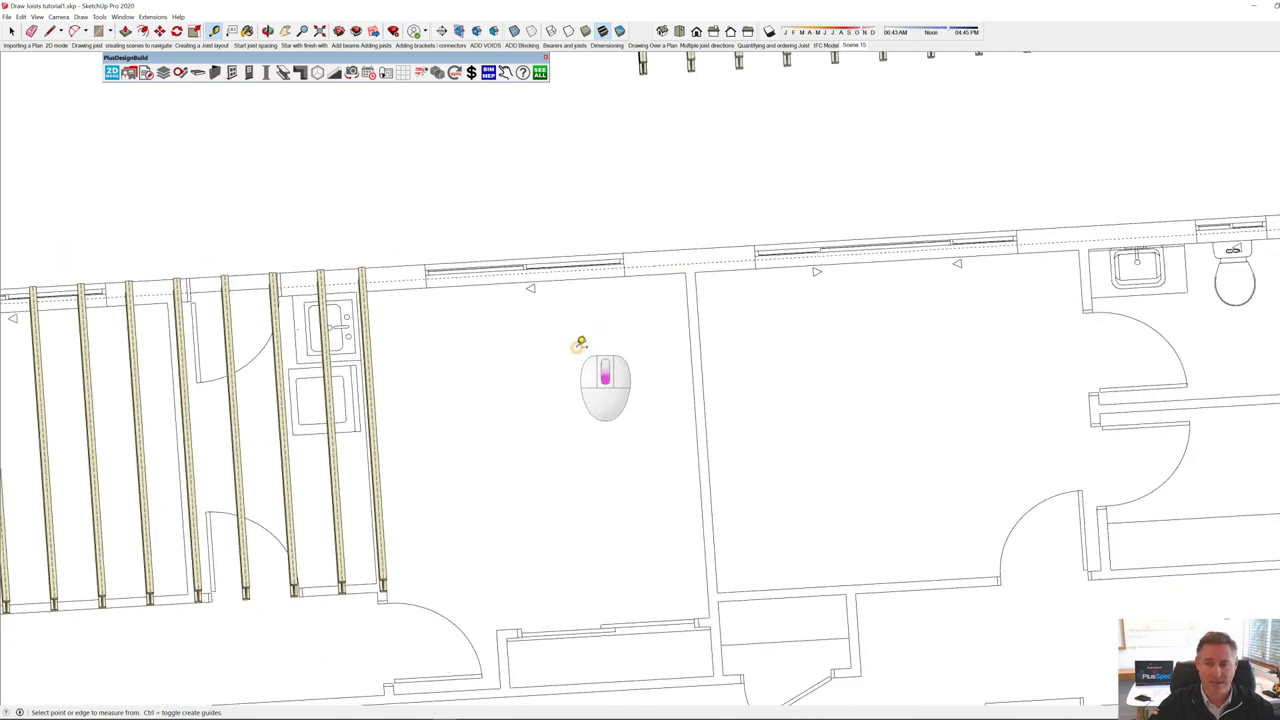
left_click(694, 361)
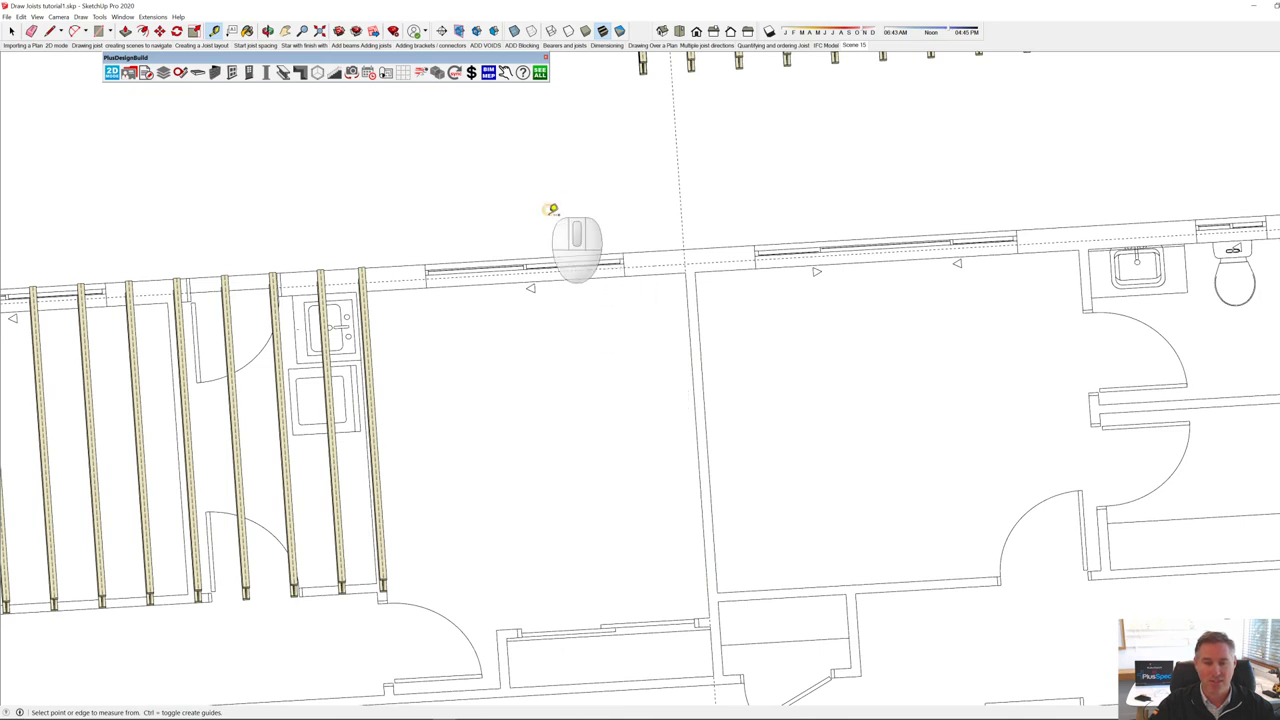
scroll(679, 303, "down", 1)
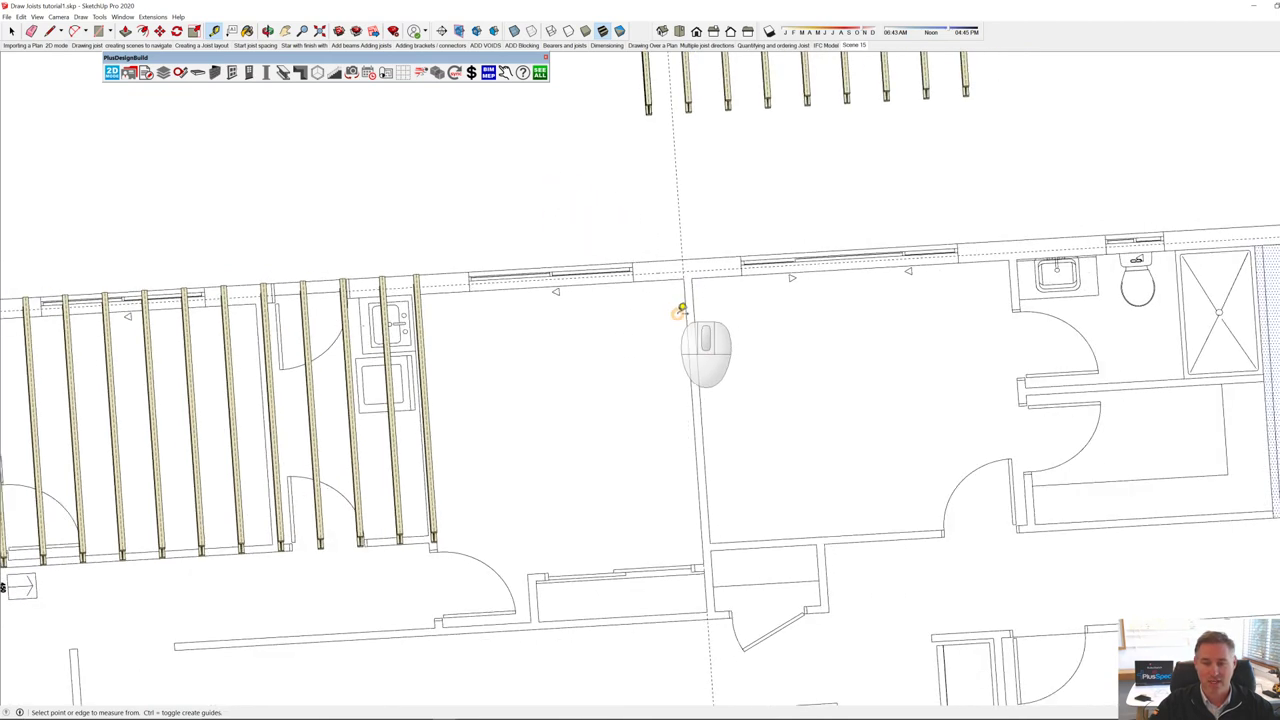
Step: Place a guide line 90 mm outward from the inner face of the end room's window wall
scroll(679, 303, "down", 3)
scroll(1071, 263, "up", 3)
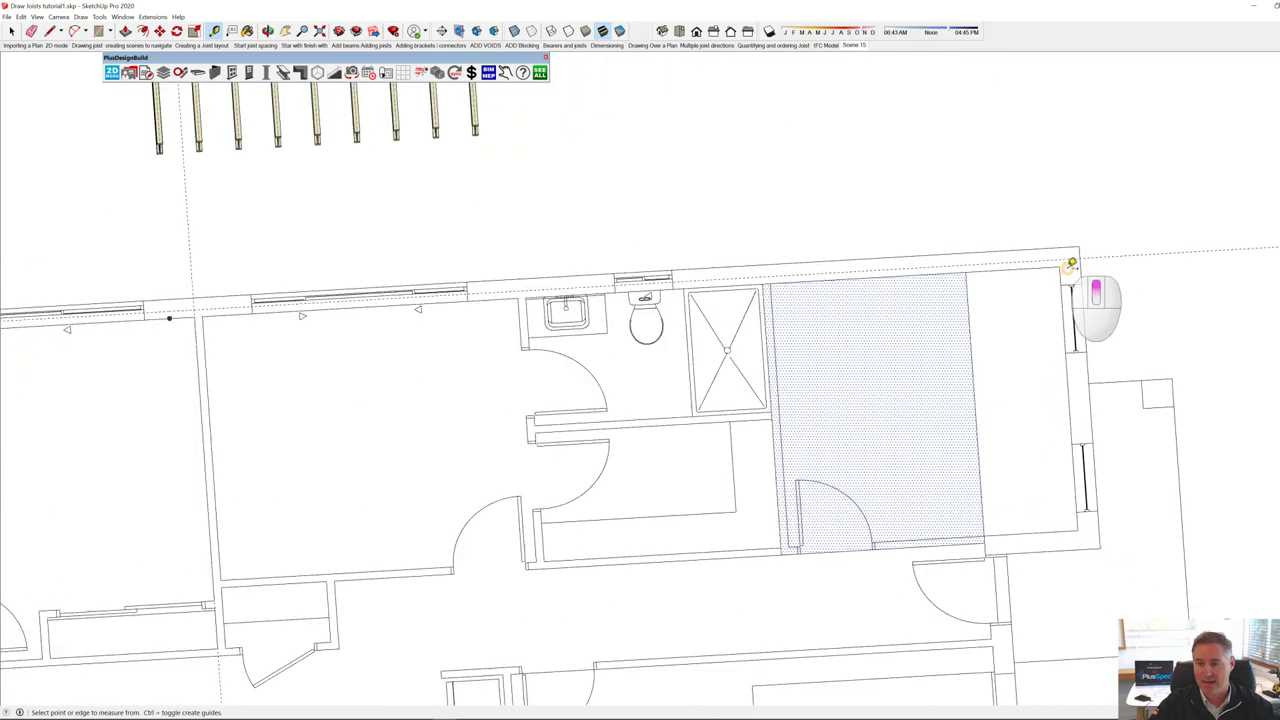
scroll(1071, 263, "up", 3)
left_click(1059, 272)
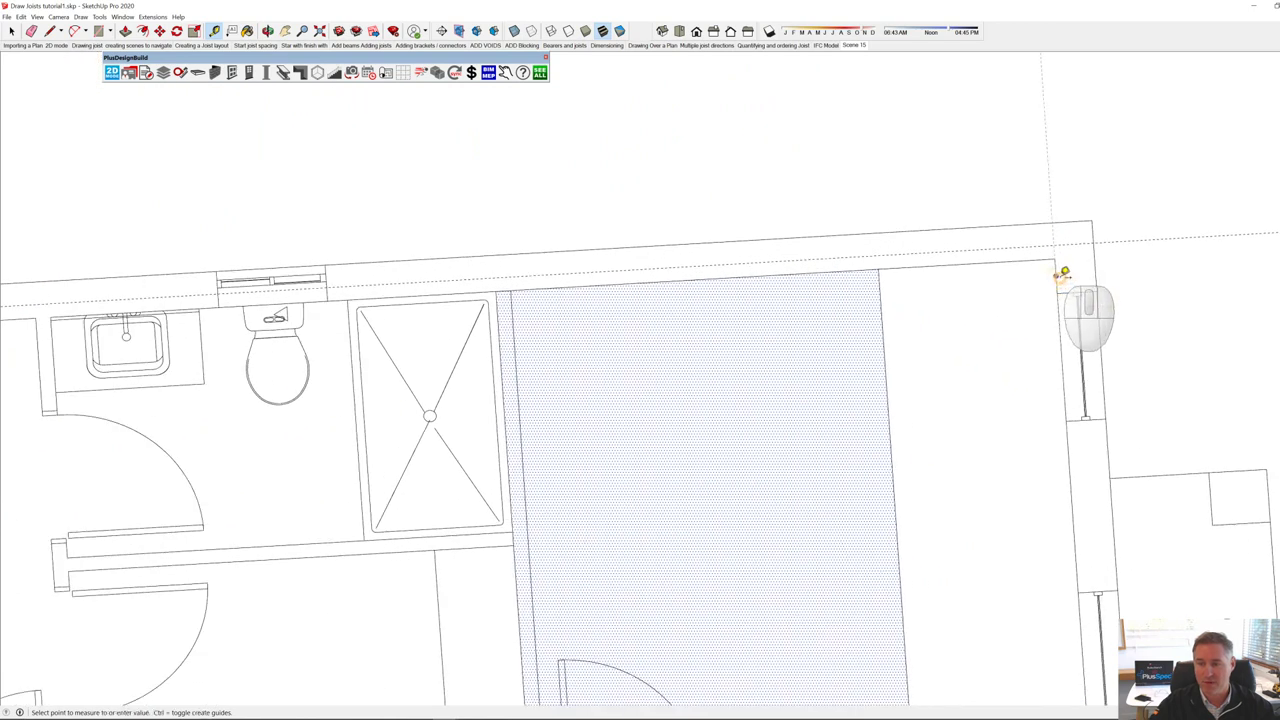
scroll(1071, 271, "up", 2)
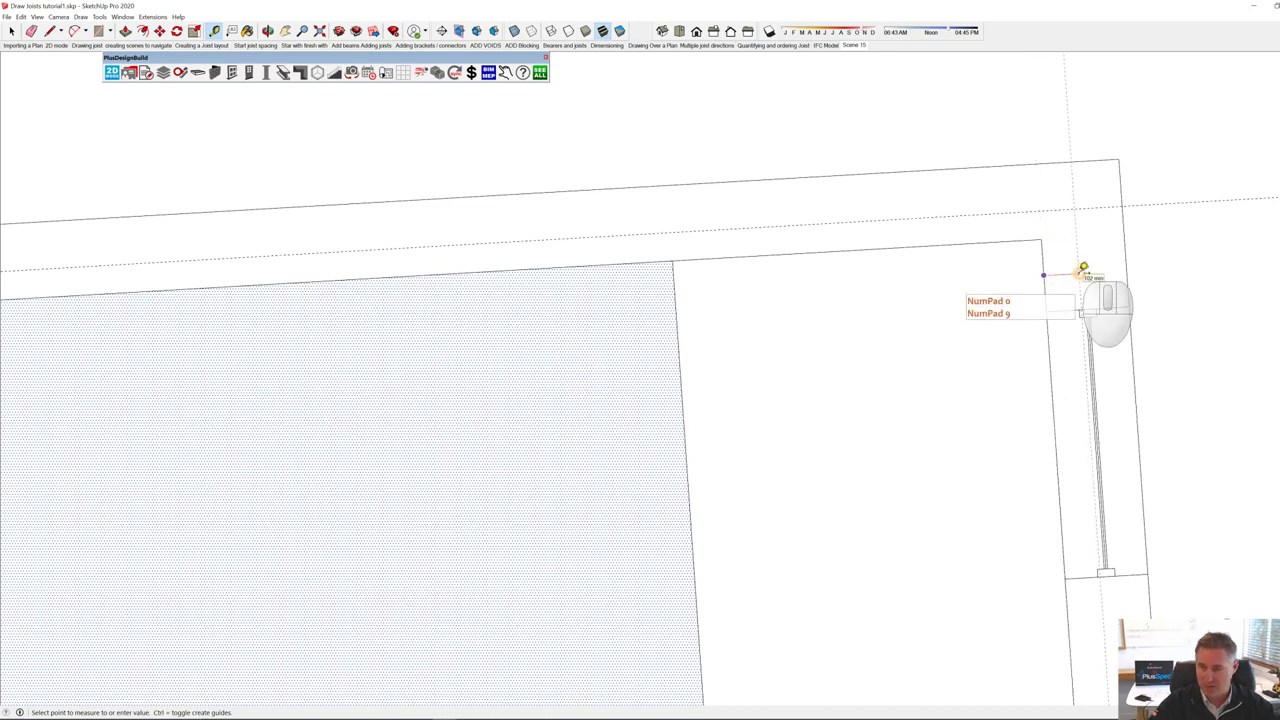
key("Return")
Step: Delete the rectangular face that covers only part of the end room beside the ensuite
scroll(1060, 260, "down", 4)
key("space")
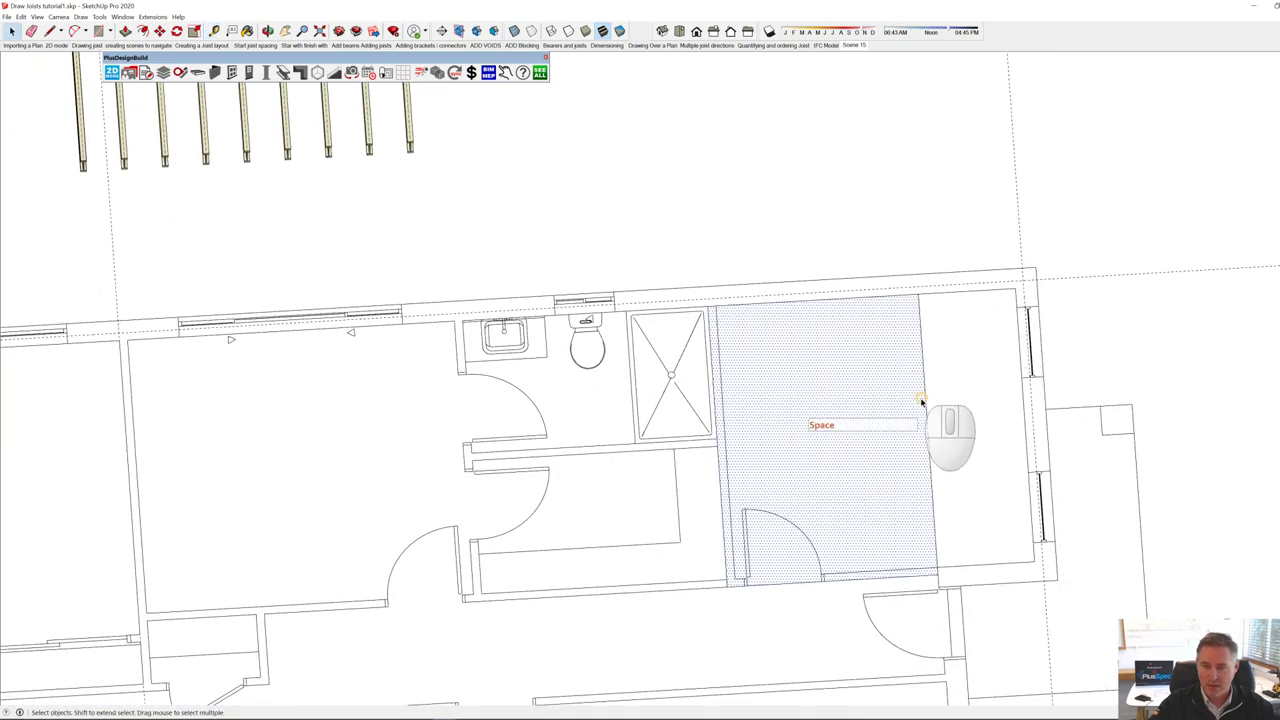
left_click(905, 407)
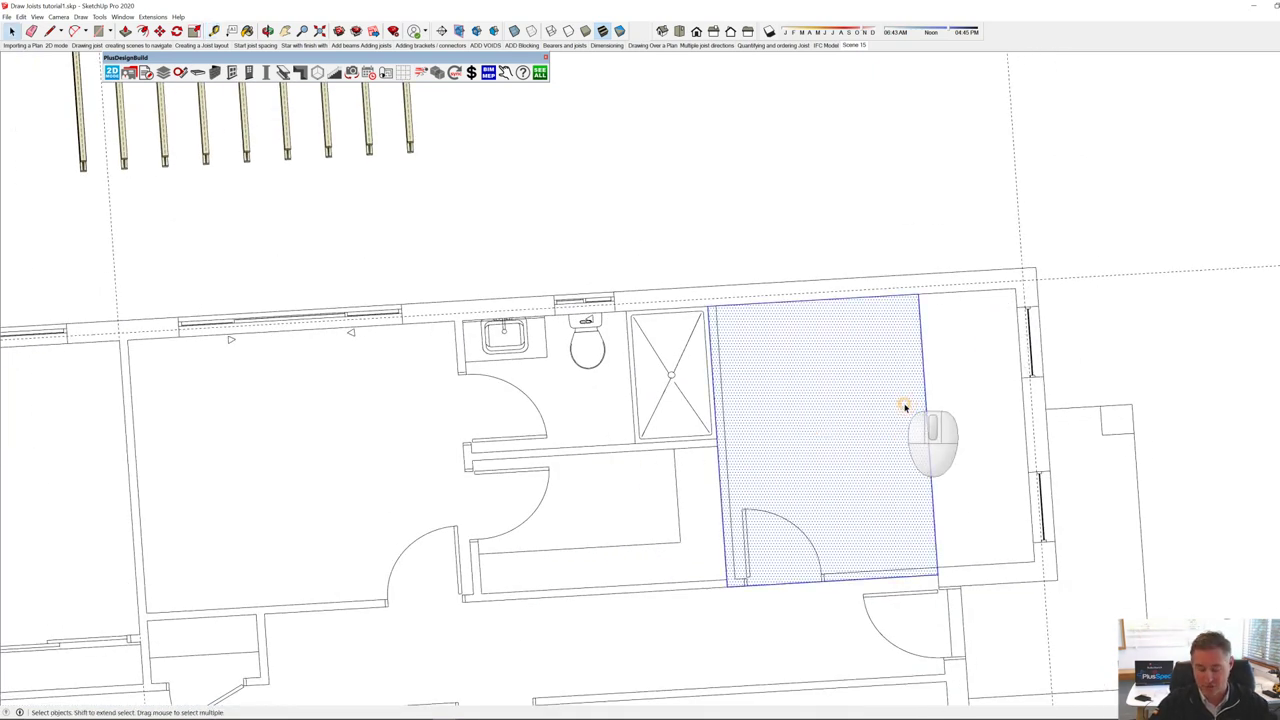
key("Delete")
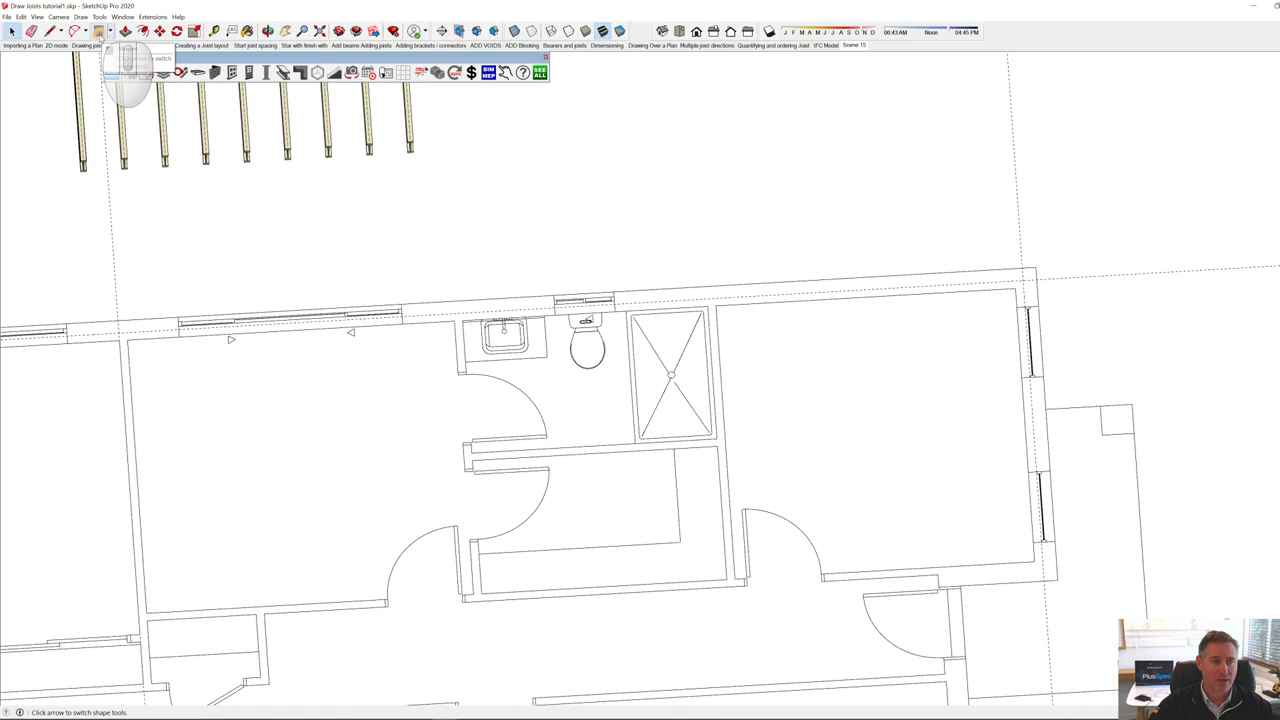
Step: Draw a rectangular face over the end room, from the guide intersection at the exterior corner to the hallway corner of the ensuite wall
left_click(99, 32)
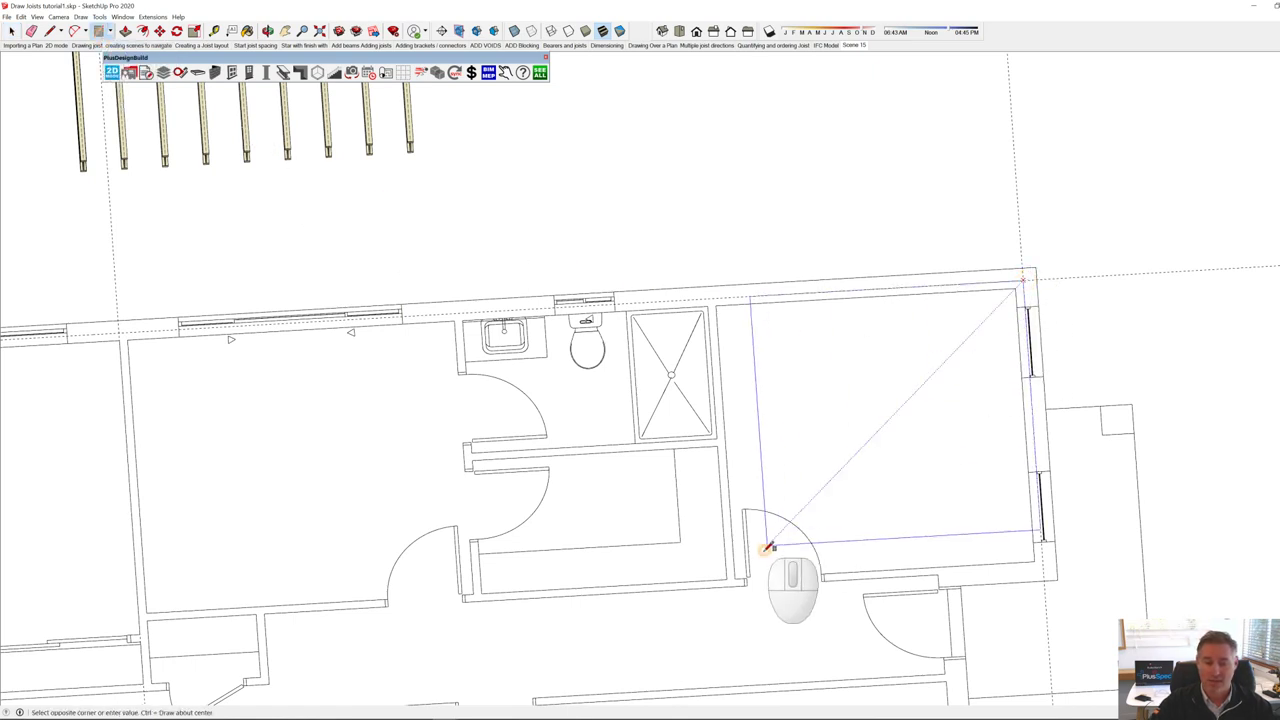
scroll(743, 586, "up", 3)
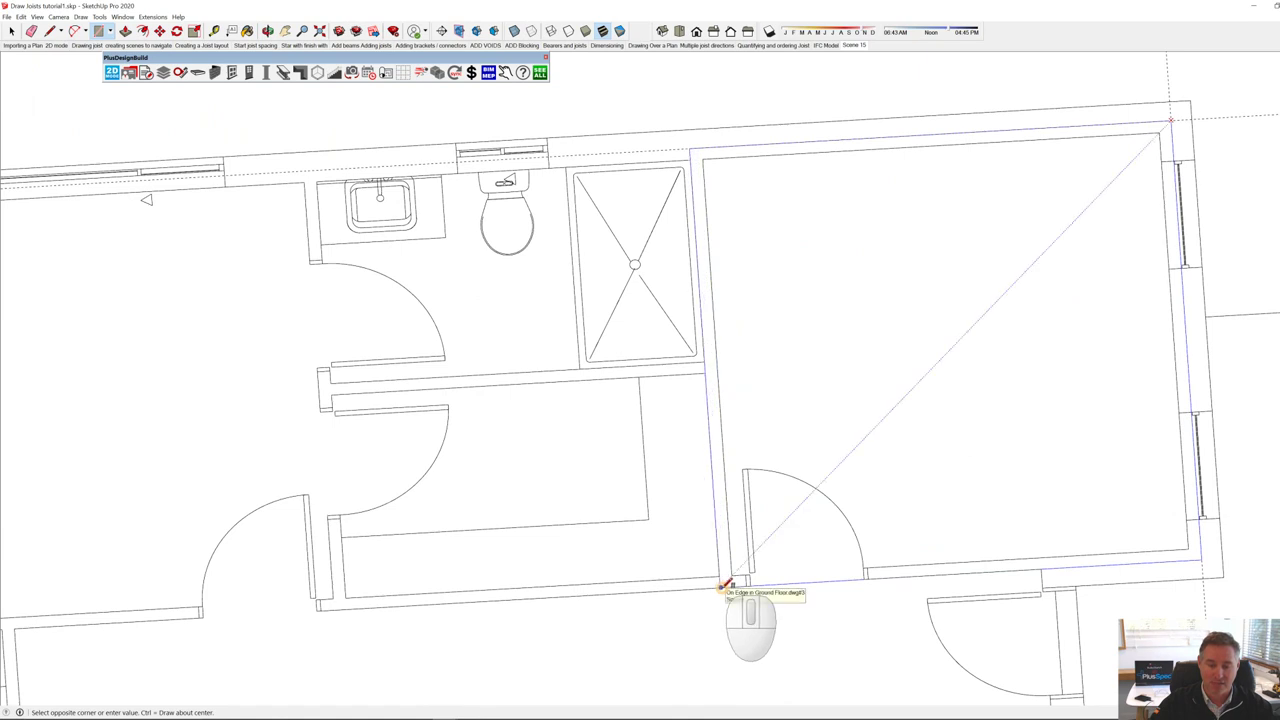
left_click(725, 585)
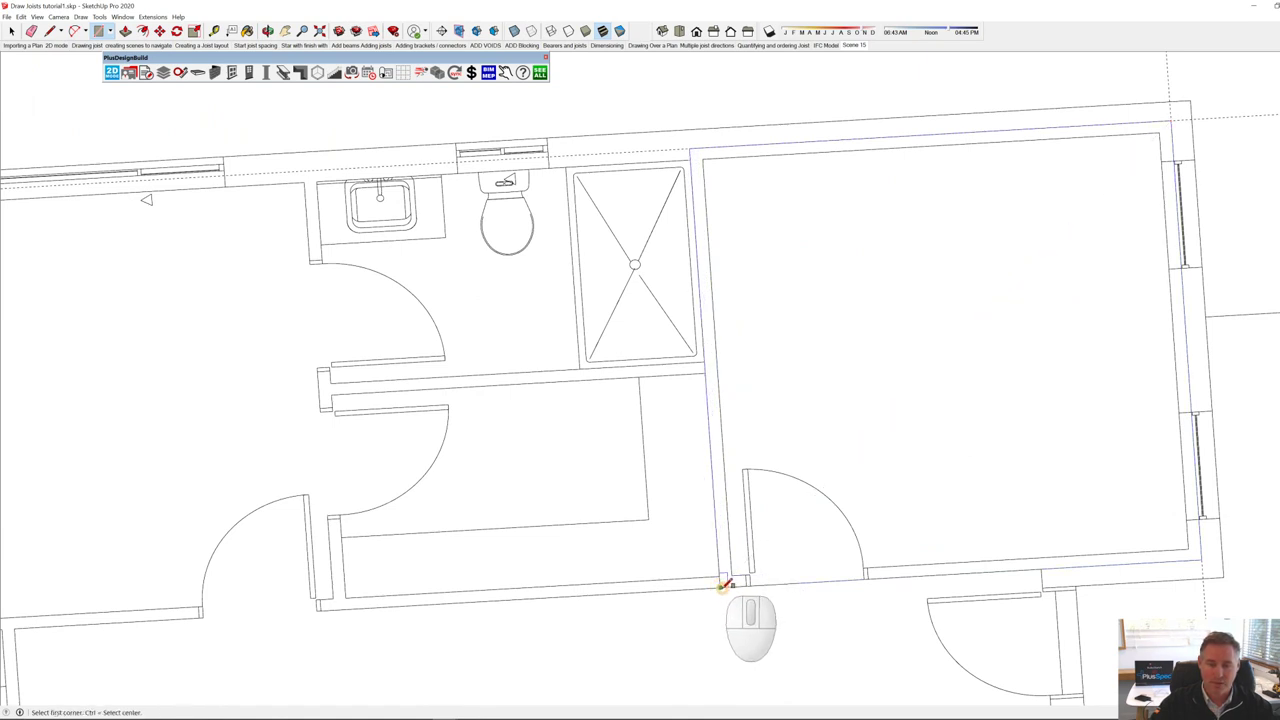
Step: Draw a second rectangular face over the ensuite and walk-in robe, from the hallway wall to the exterior wall guide
key("shift")
left_click(304, 170)
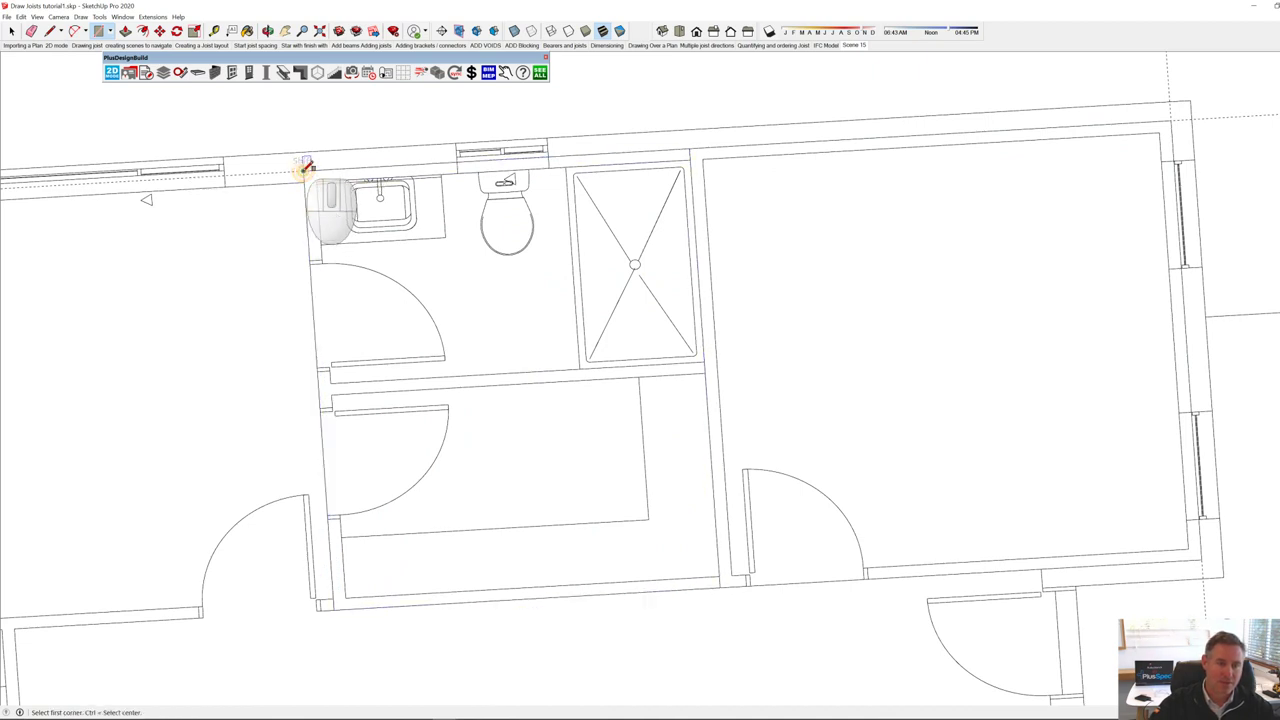
key("space")
Step: Check the two new faces by selecting the end room face and the ensuite and robe face in turn
left_click(460, 317)
left_click(872, 345)
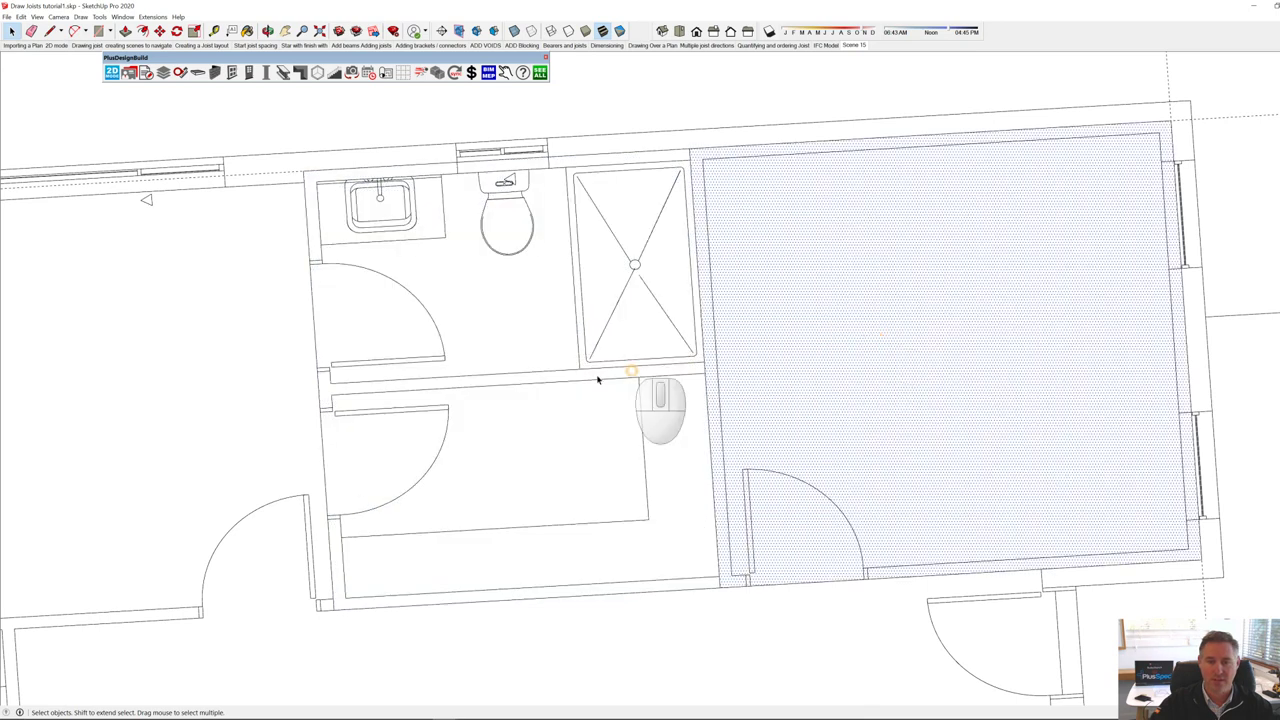
left_click(478, 388)
scroll(582, 441, "down", 2)
scroll(582, 441, "down", 3)
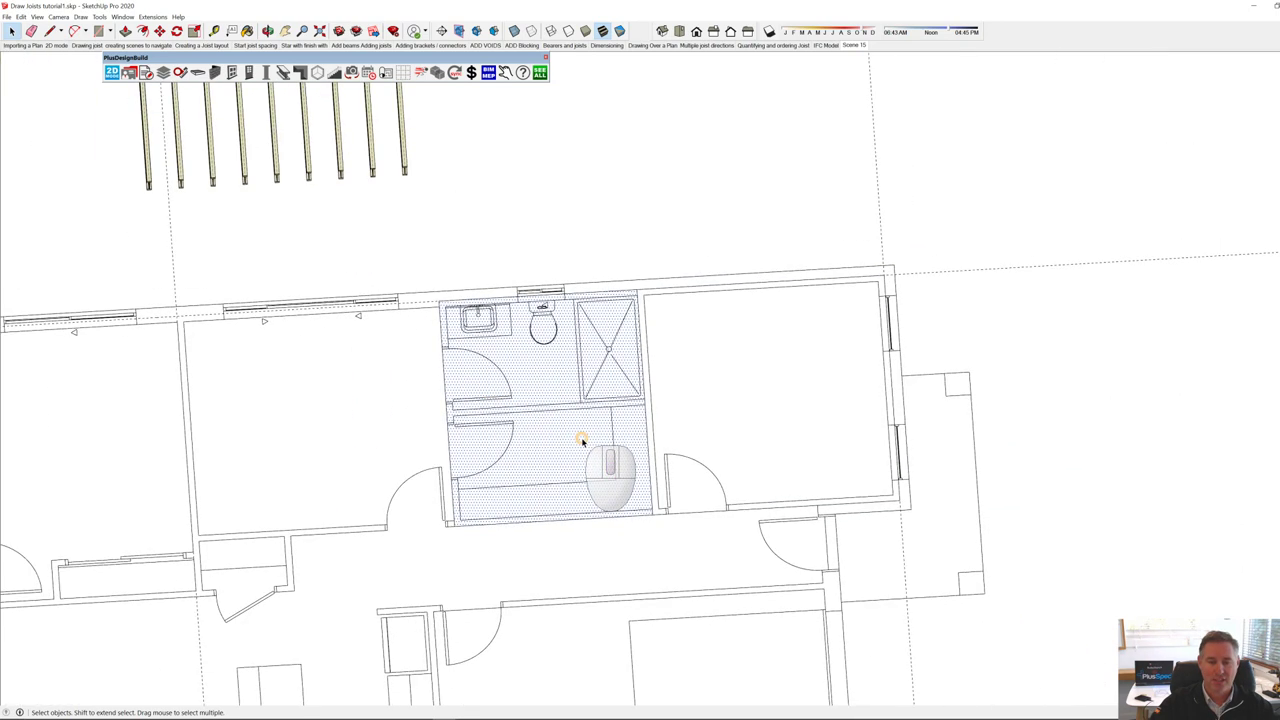
left_click(771, 416)
scroll(565, 443, "up", 2)
Step: Create 300x63 I-joists at 450 mm spacing from the ensuite and robe face, running from the hallway wall toward the exterior wall
left_click(565, 443)
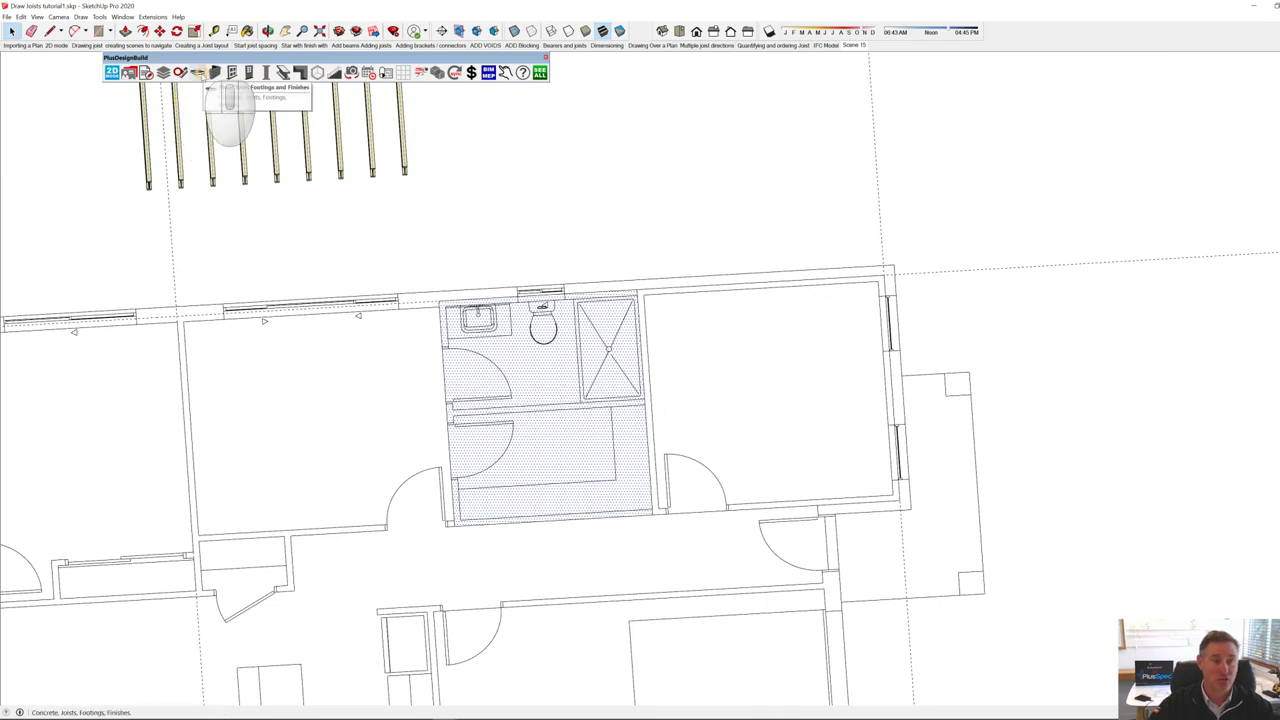
right_click(553, 438)
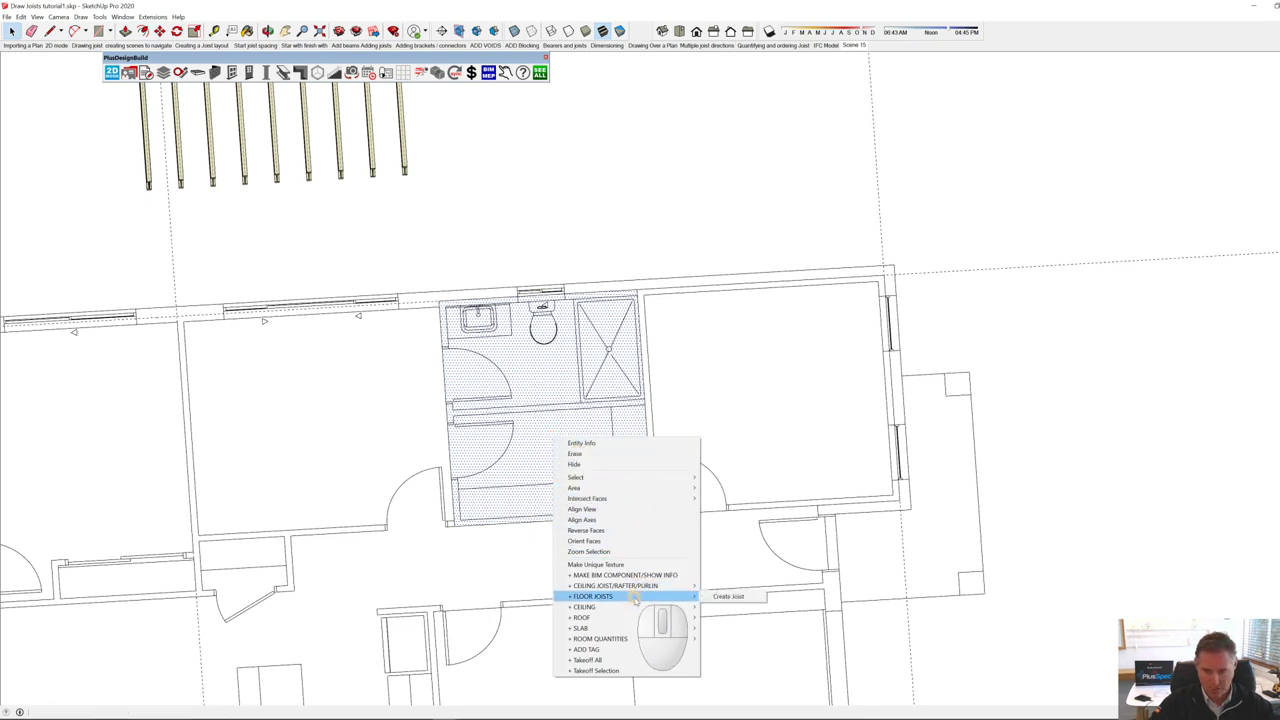
left_click(720, 596)
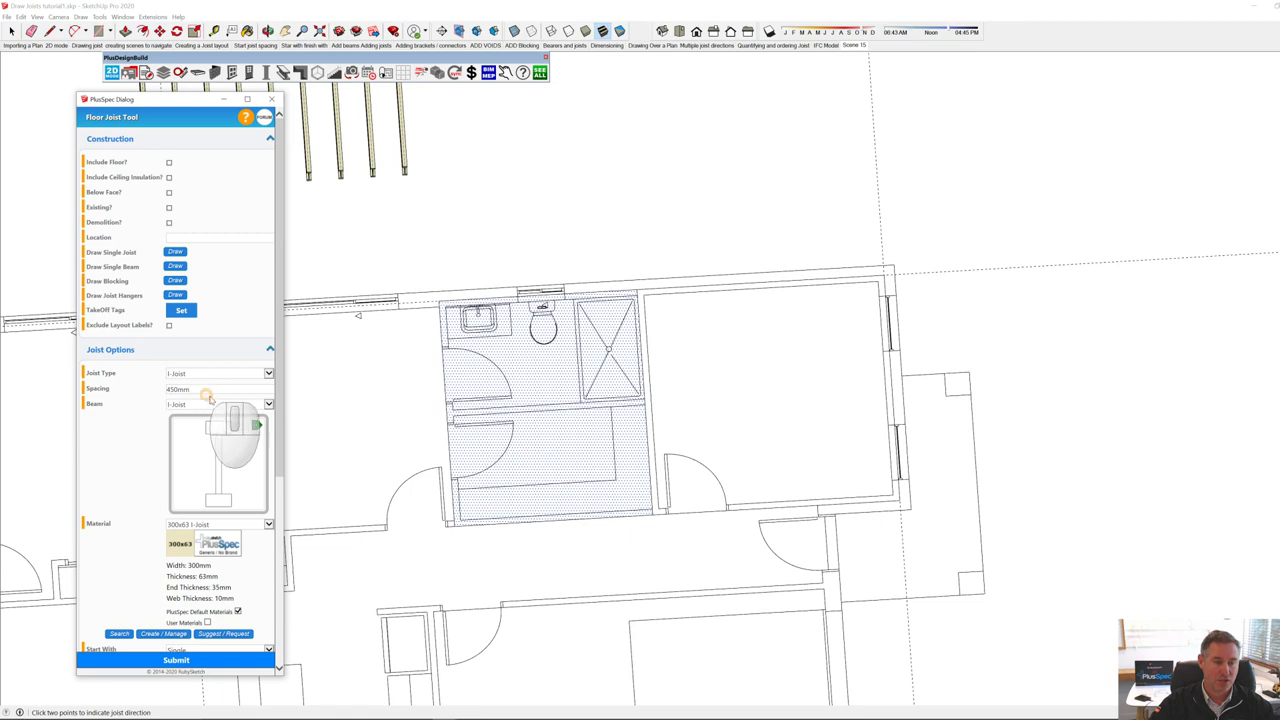
left_click(457, 531)
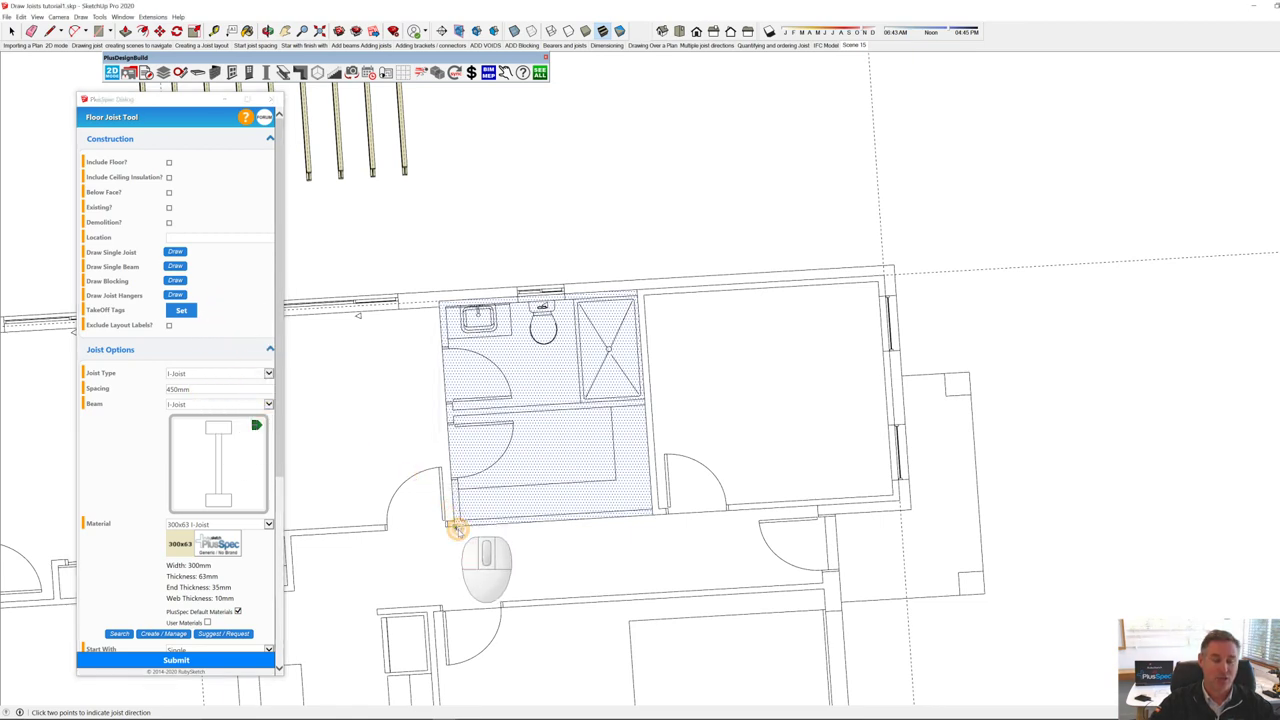
left_click(452, 450)
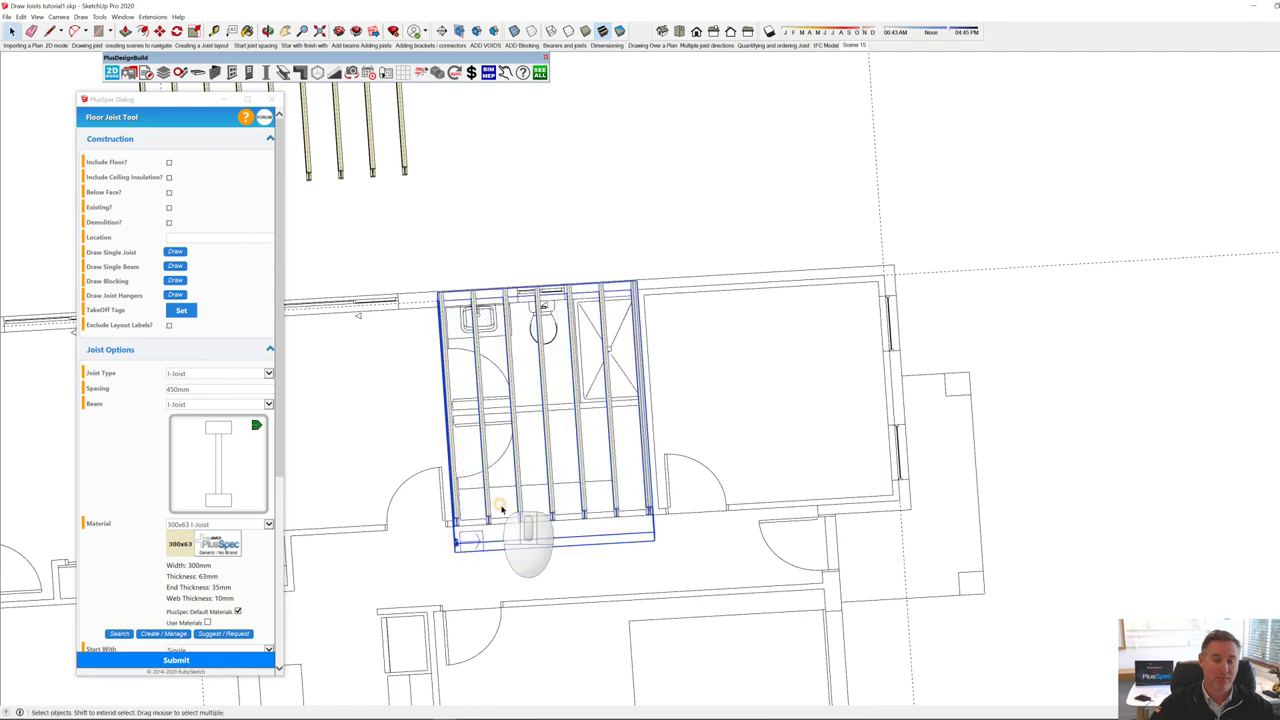
Step: Create 300x63 I-joists at 450 mm spacing from the end room face, running parallel to the hallway wall
left_click(737, 418)
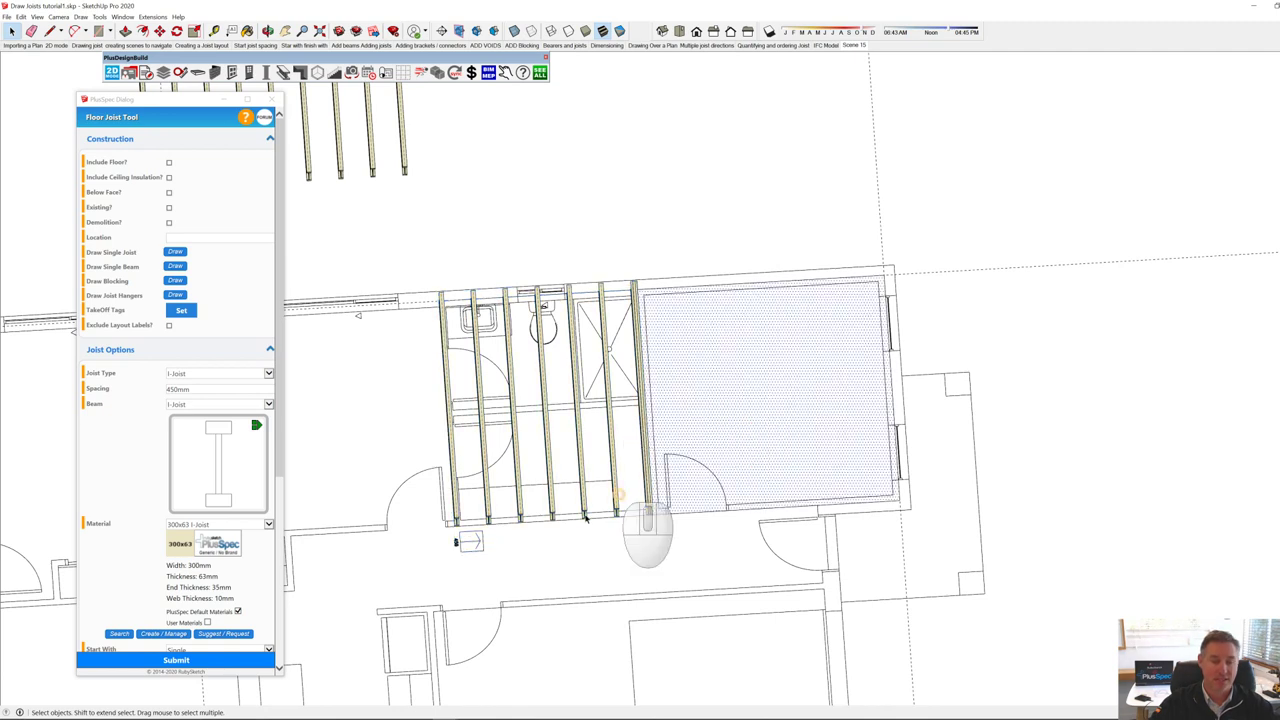
left_click(222, 660)
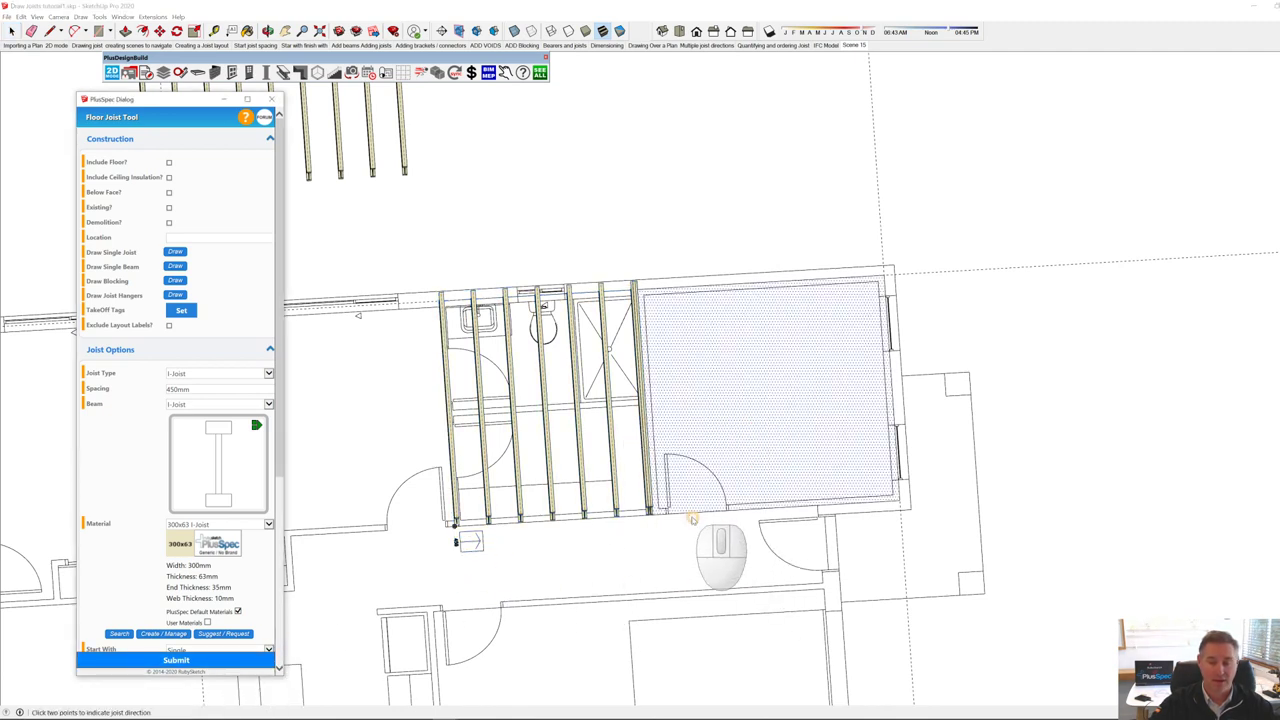
left_click(657, 515)
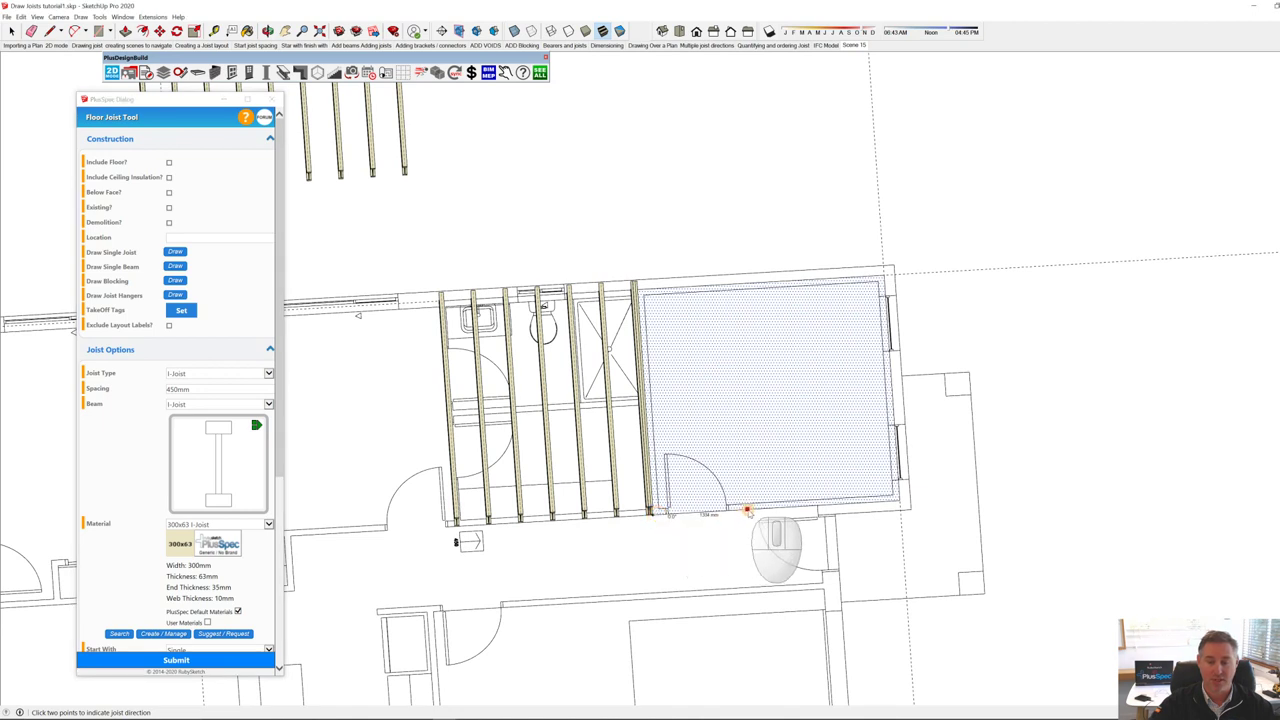
left_click(747, 511)
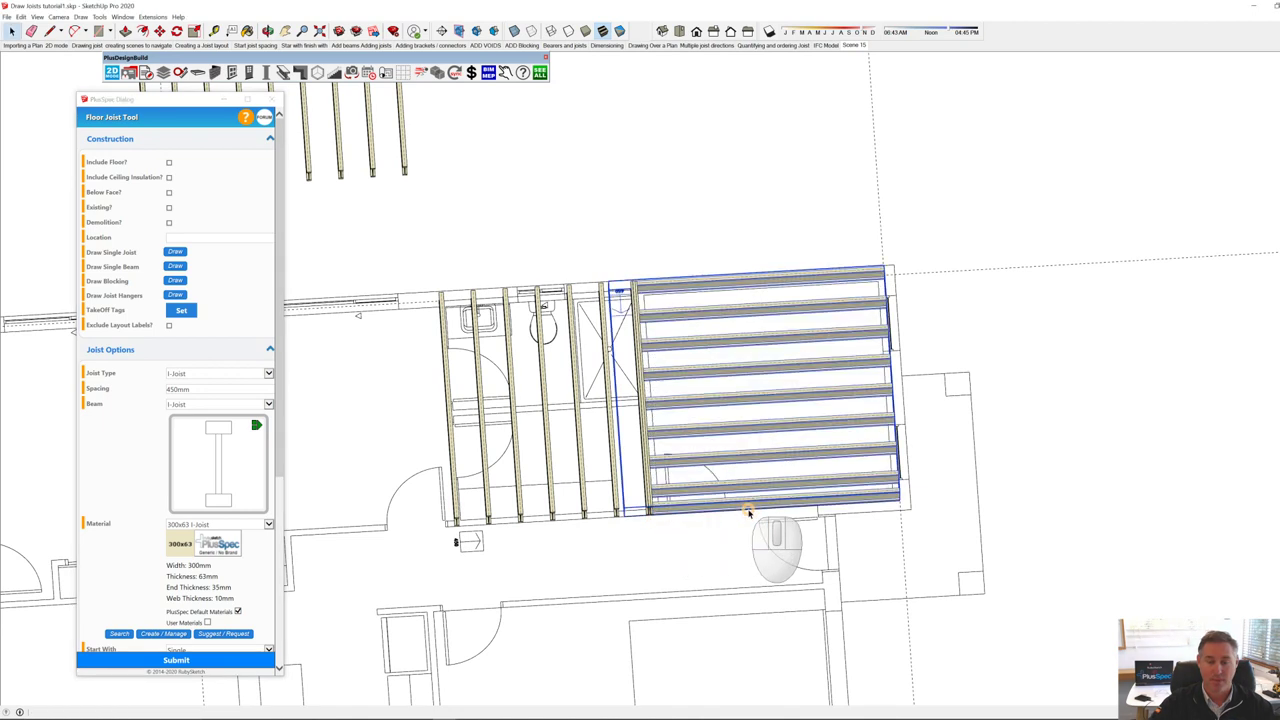
Step: Switch the model to the 2D top view and zoom to the imported floor plan
left_click(609, 251)
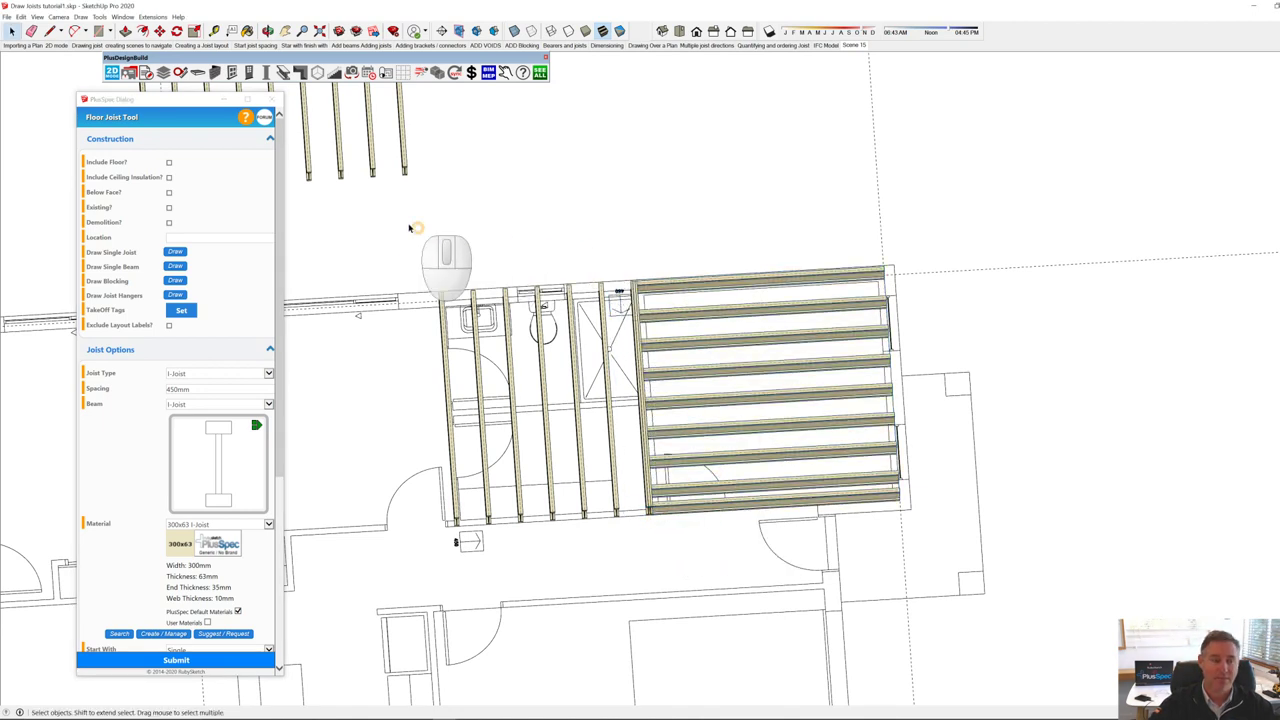
left_click(112, 72)
left_click(112, 72)
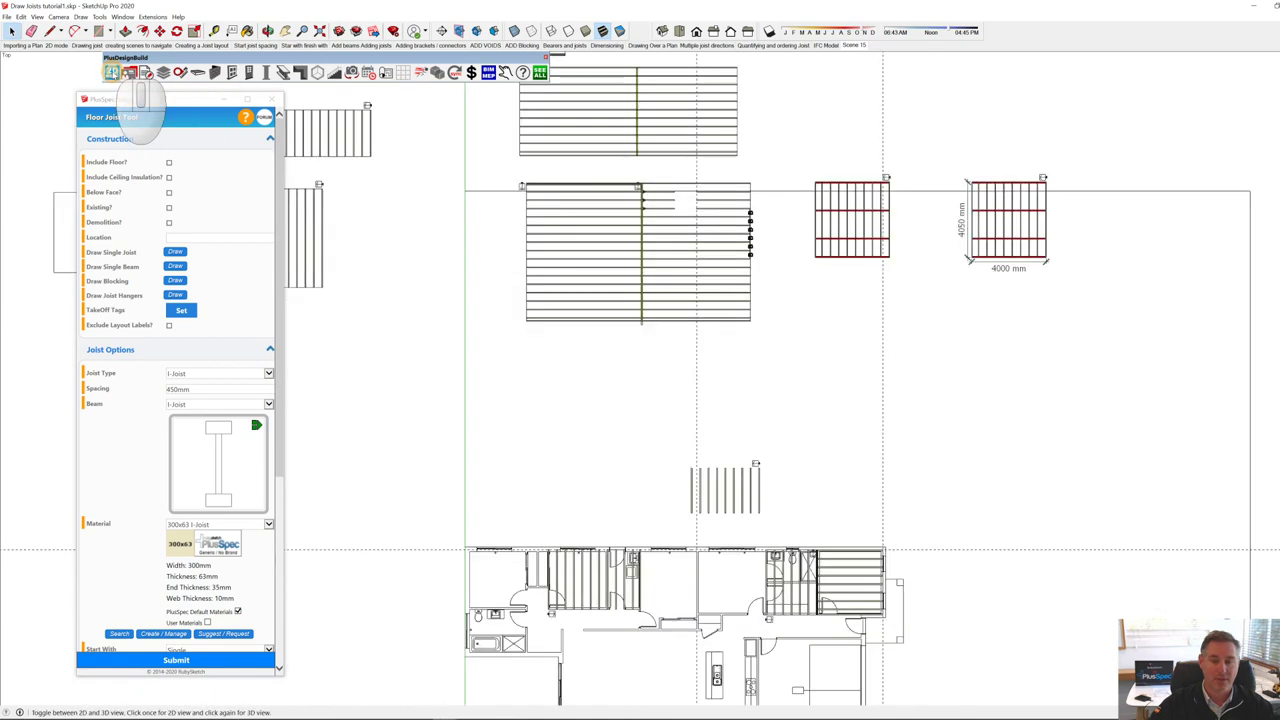
left_click(813, 577)
right_click(816, 577)
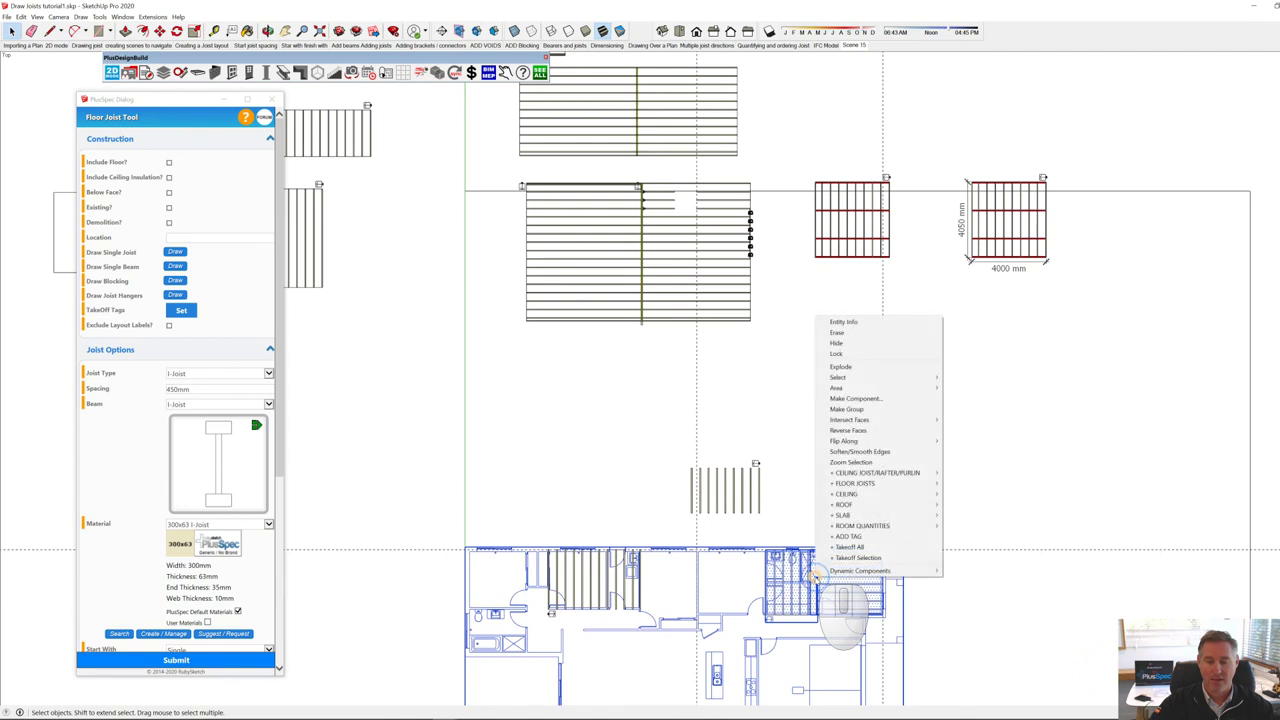
left_click(850, 462)
left_click(965, 84)
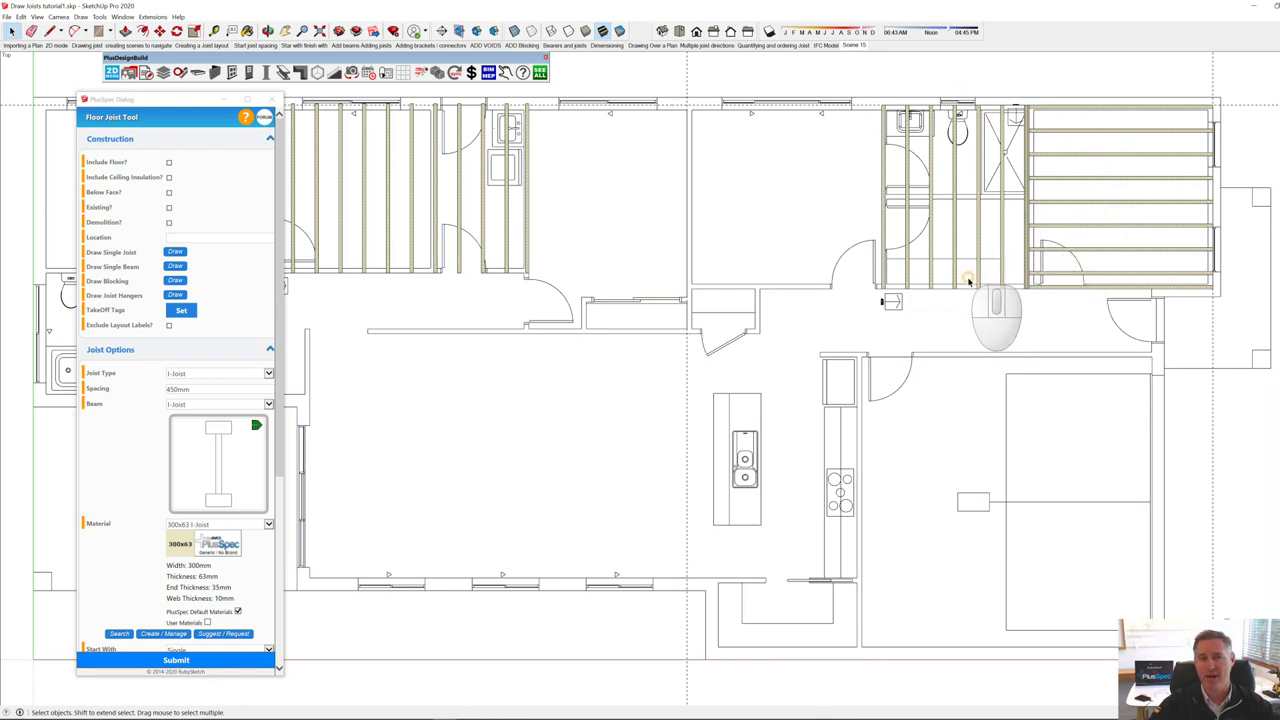
Step: Draw three separate rectangular faces in the empty area outside the floor plan
scroll(773, 316, "down", 6)
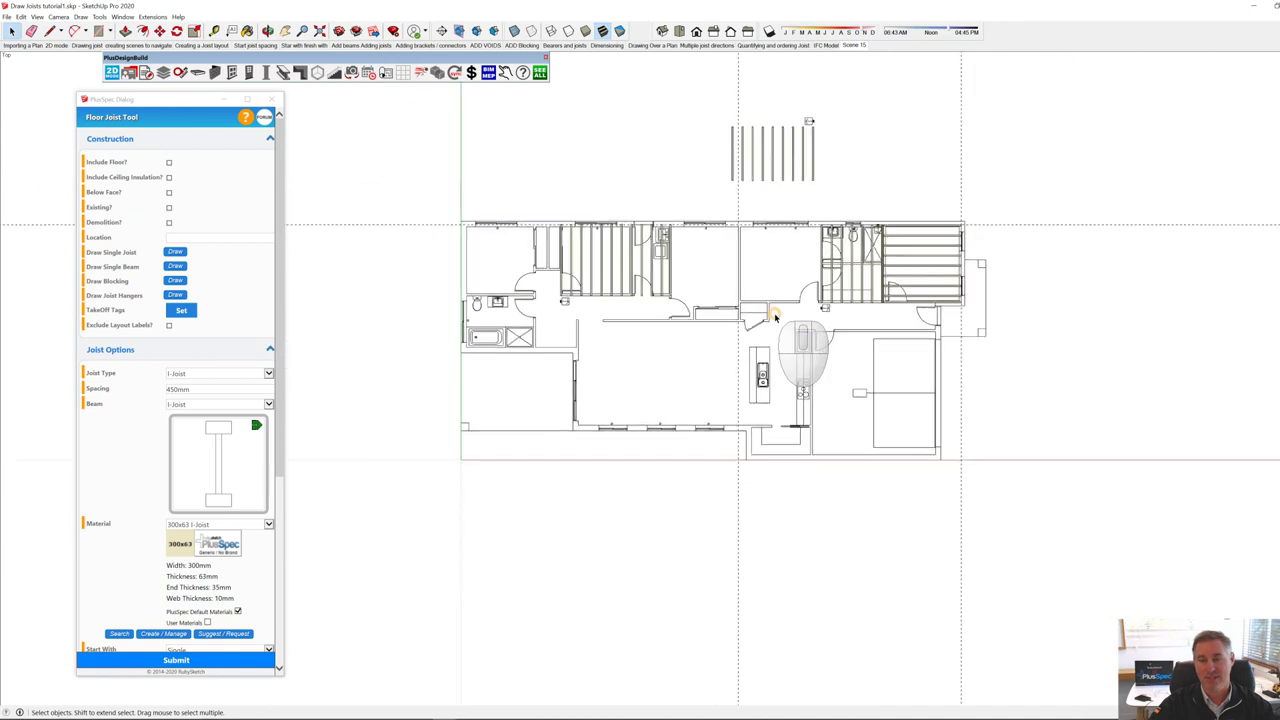
scroll(773, 316, "down", 2)
key("space")
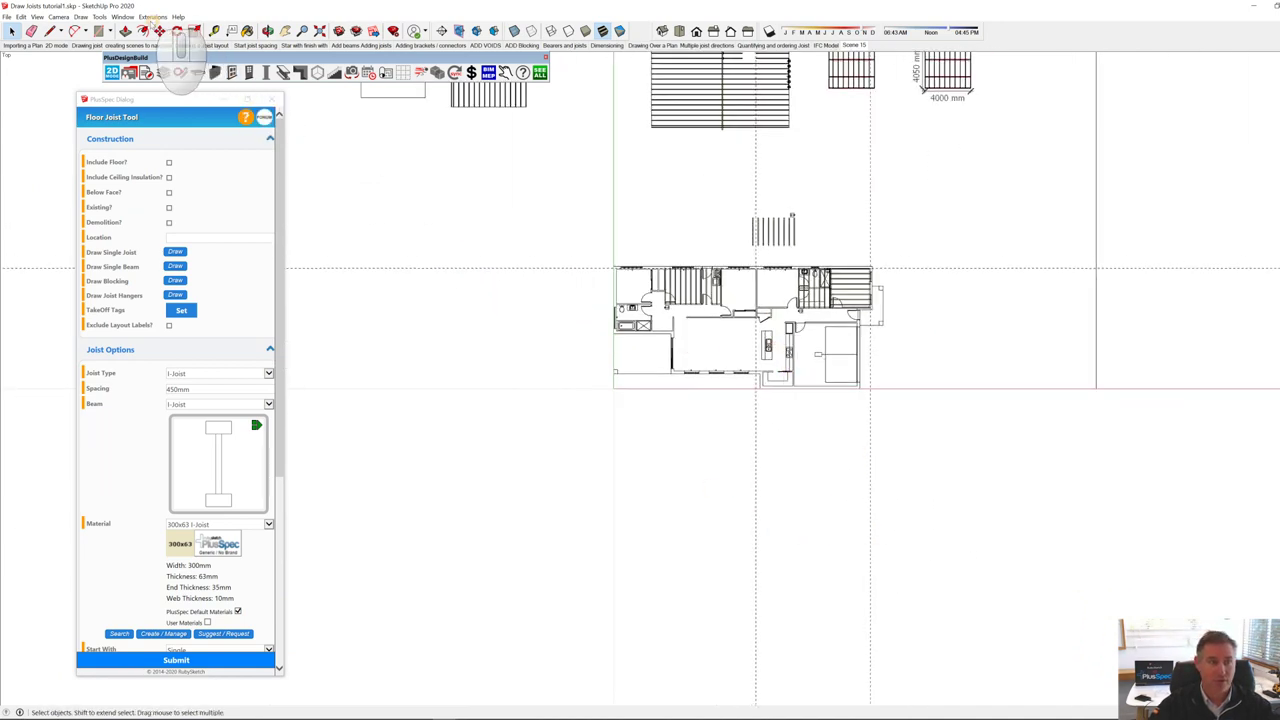
key("r")
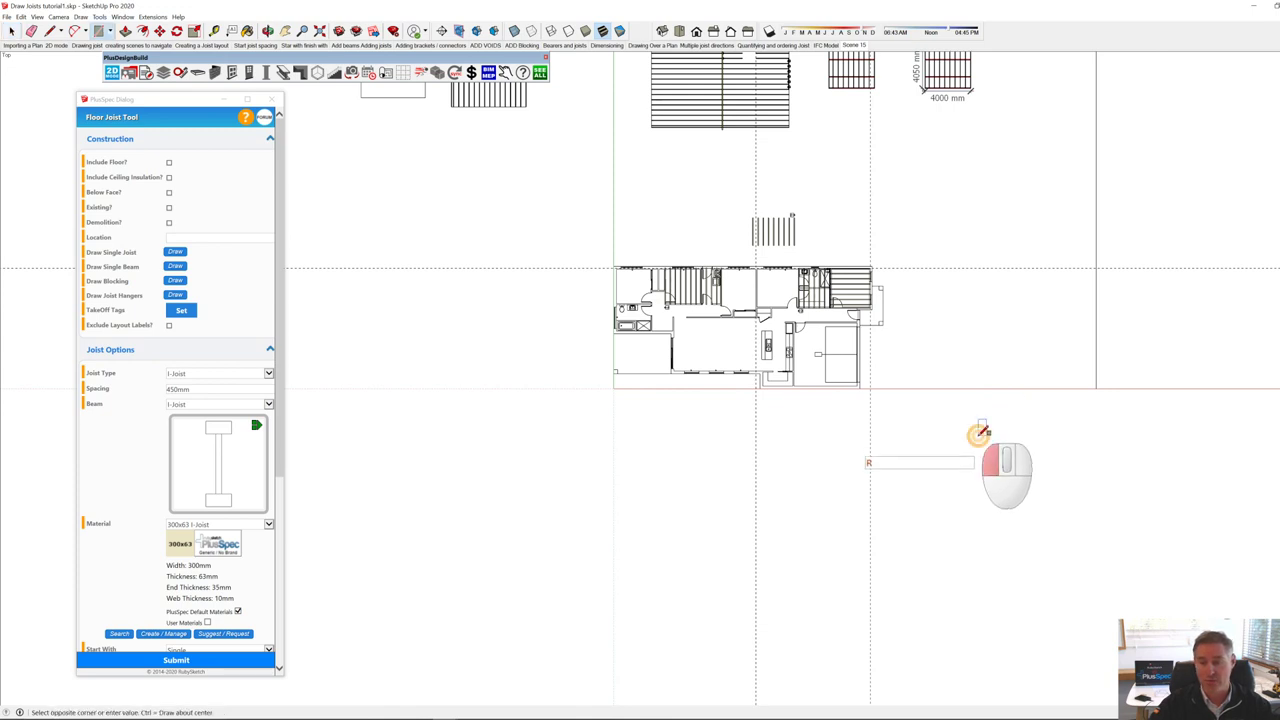
left_click(1087, 510)
left_click(1101, 562)
left_click(944, 631)
left_click(1140, 425)
left_click(1240, 512)
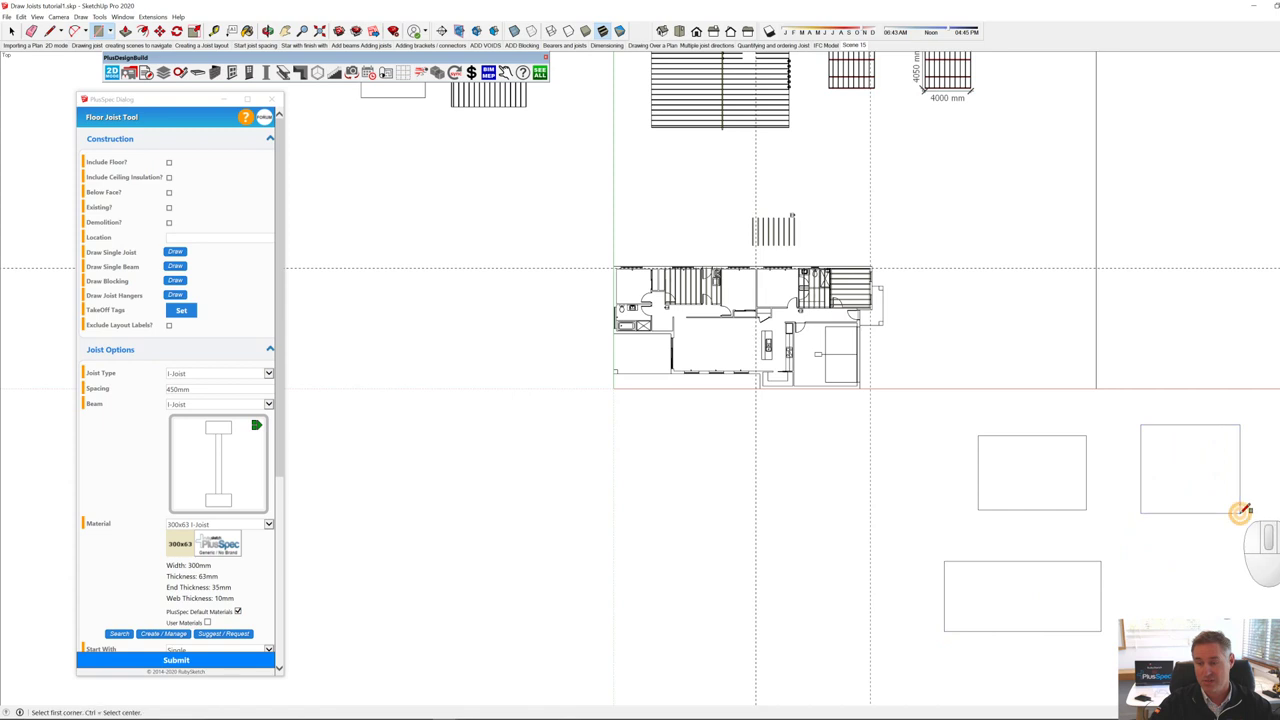
Step: Draw a smaller rectangle inside one corner of the first face, and select each resulting face to check the split
left_click(1086, 435)
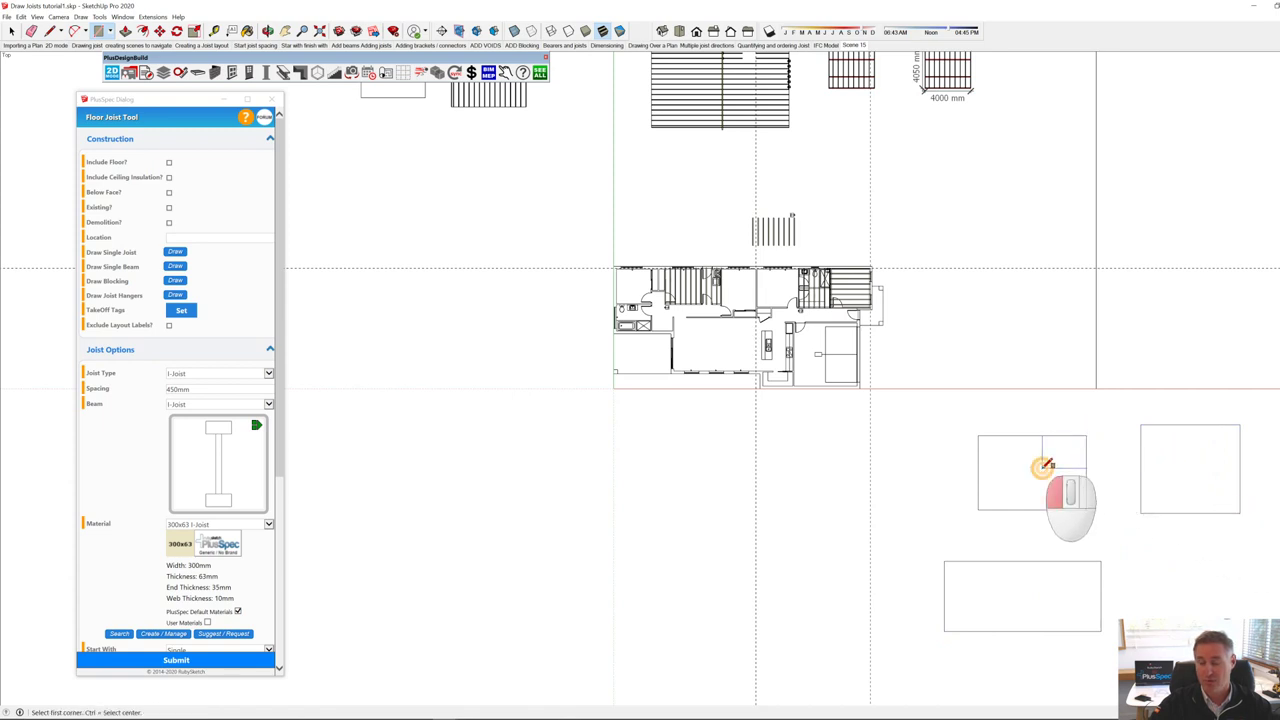
key("space")
left_click(1033, 493)
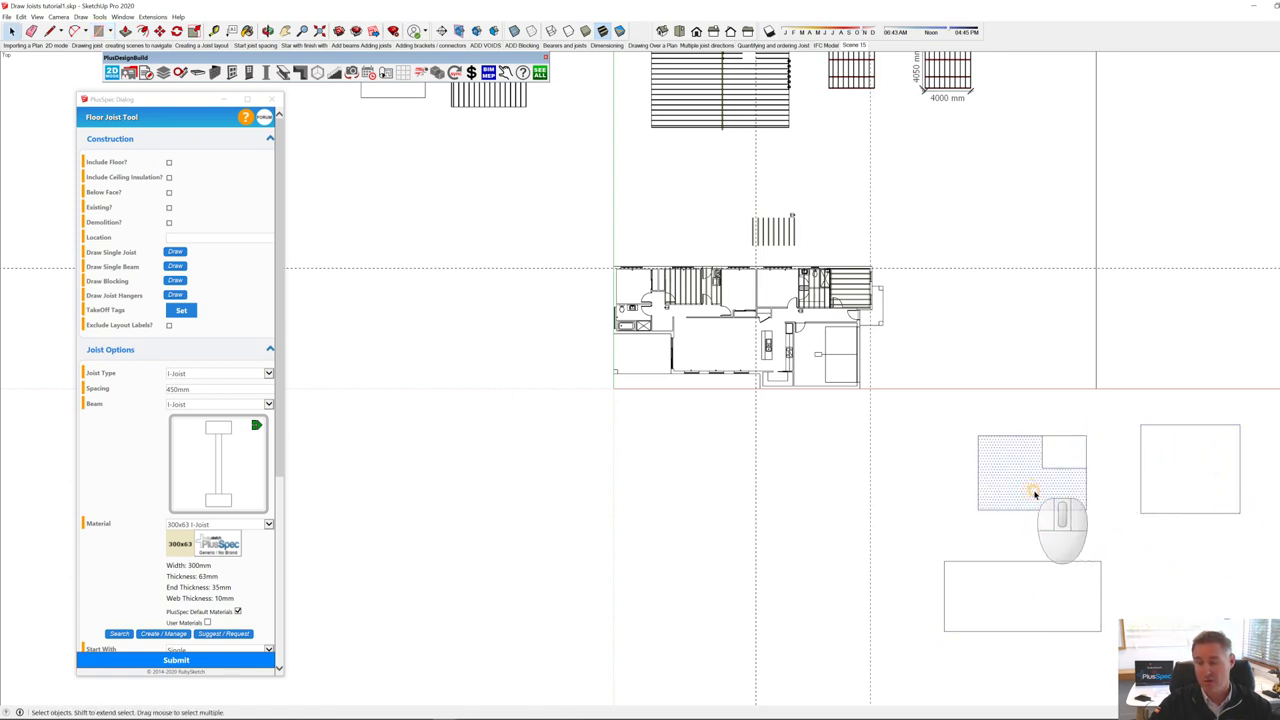
left_click(1140, 479)
left_click(1052, 452)
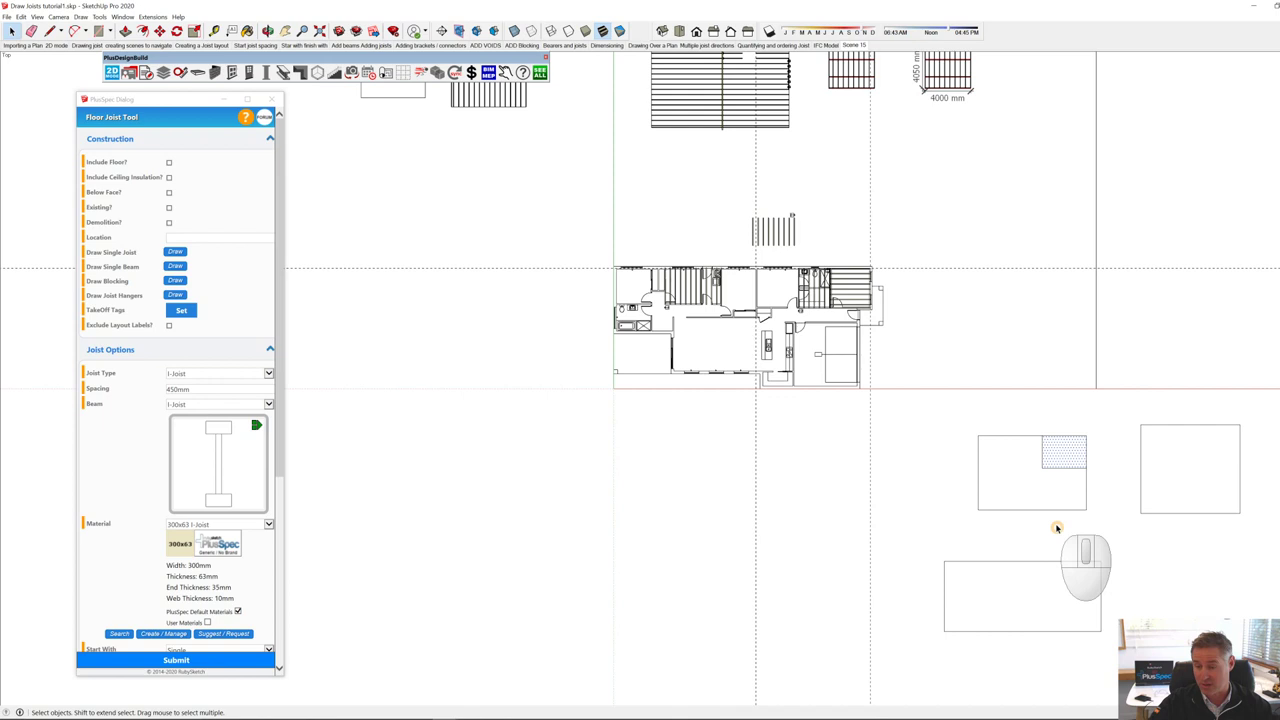
Step: Create 300x63 I-joists at 450 mm spacing from the L-shaped face, running parallel to its longest edge
scroll(1043, 506, "up", 1)
left_click(1022, 473)
right_click(1022, 473)
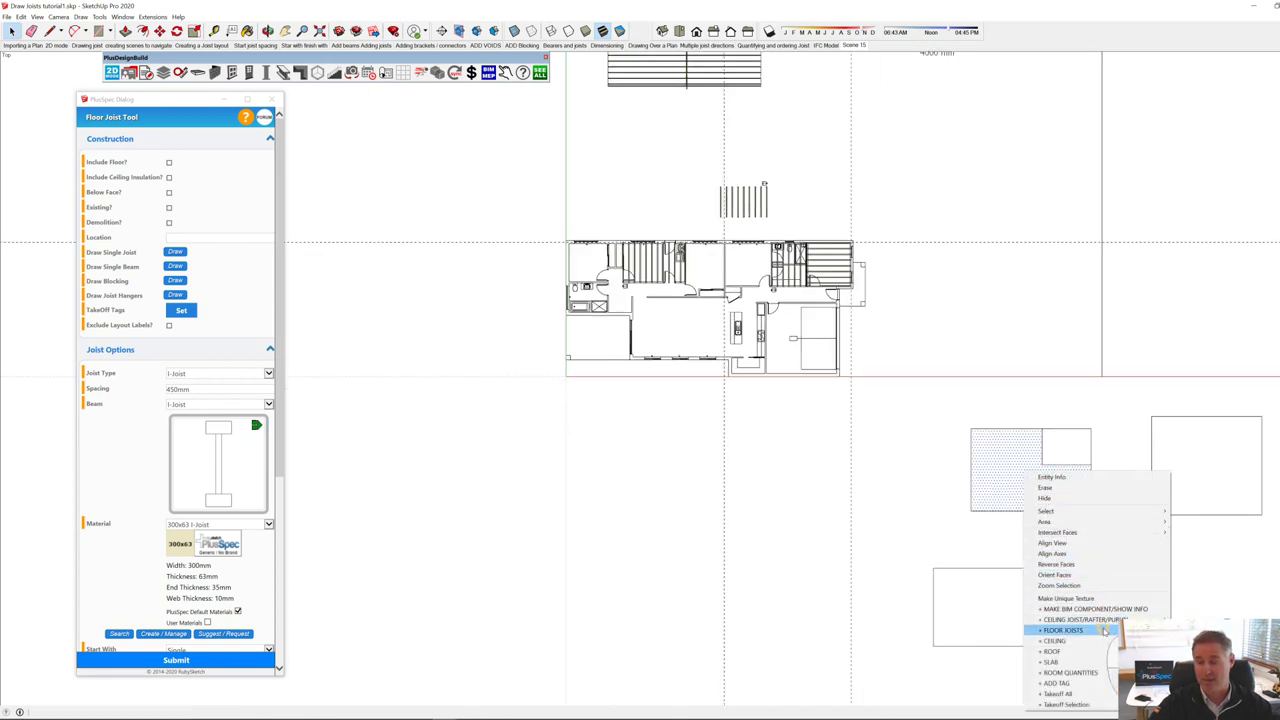
left_click(1062, 630)
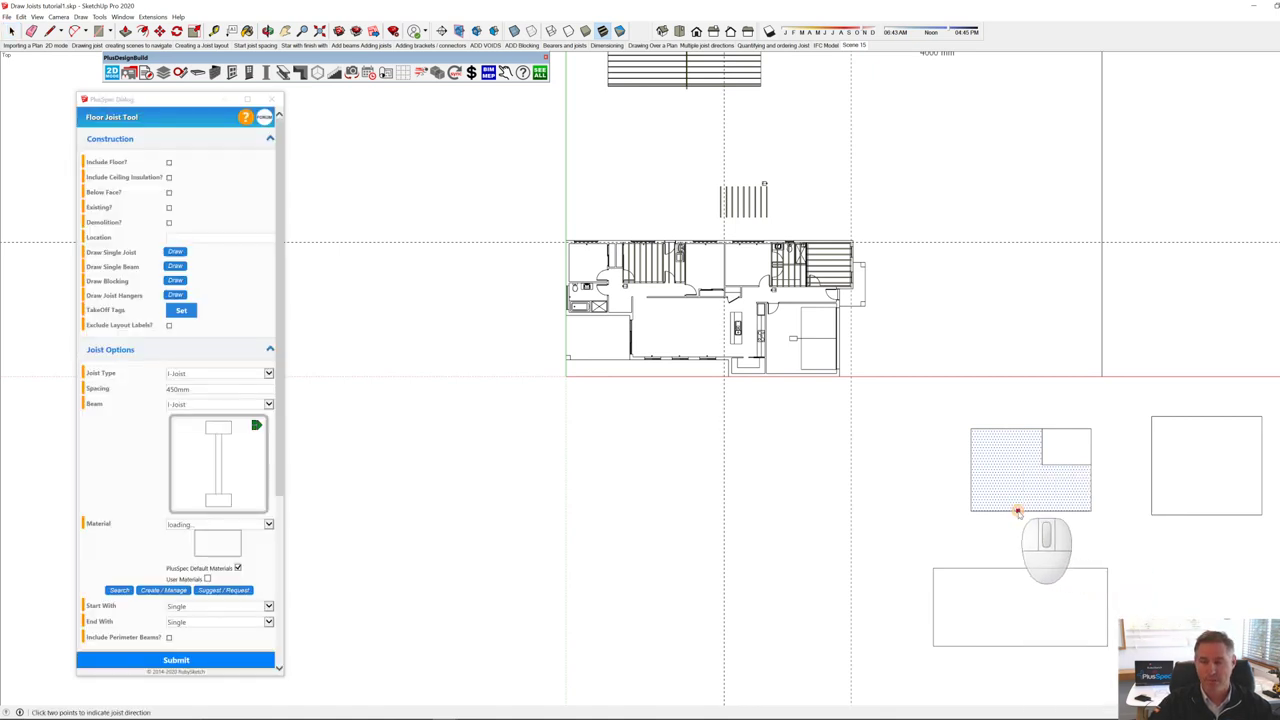
left_click(1018, 511)
left_click(1052, 511)
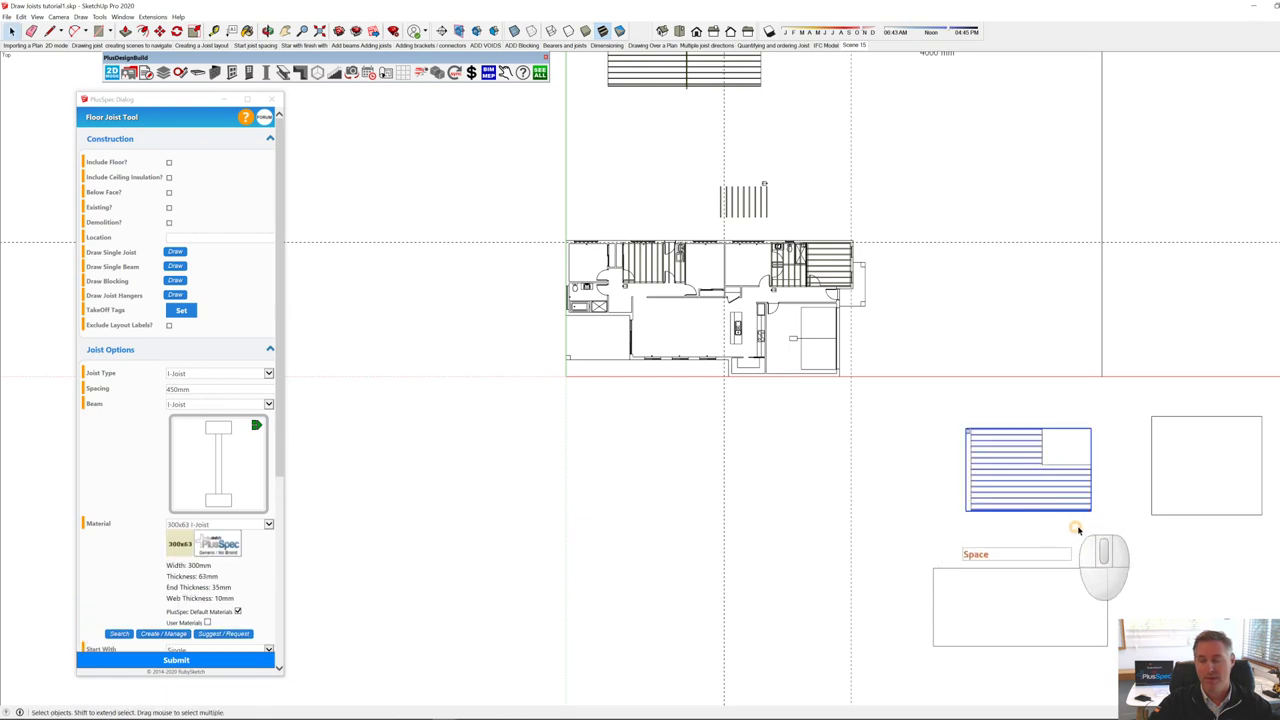
Step: Create 300x63 I-joists at 450 mm spacing from both remaining rectangular faces together, using the square face's vertical edge as the joist direction
scroll(1080, 520, "up", 4)
scroll(1036, 457, "up", 2)
scroll(1000, 440, "down", 5)
left_click(1140, 457)
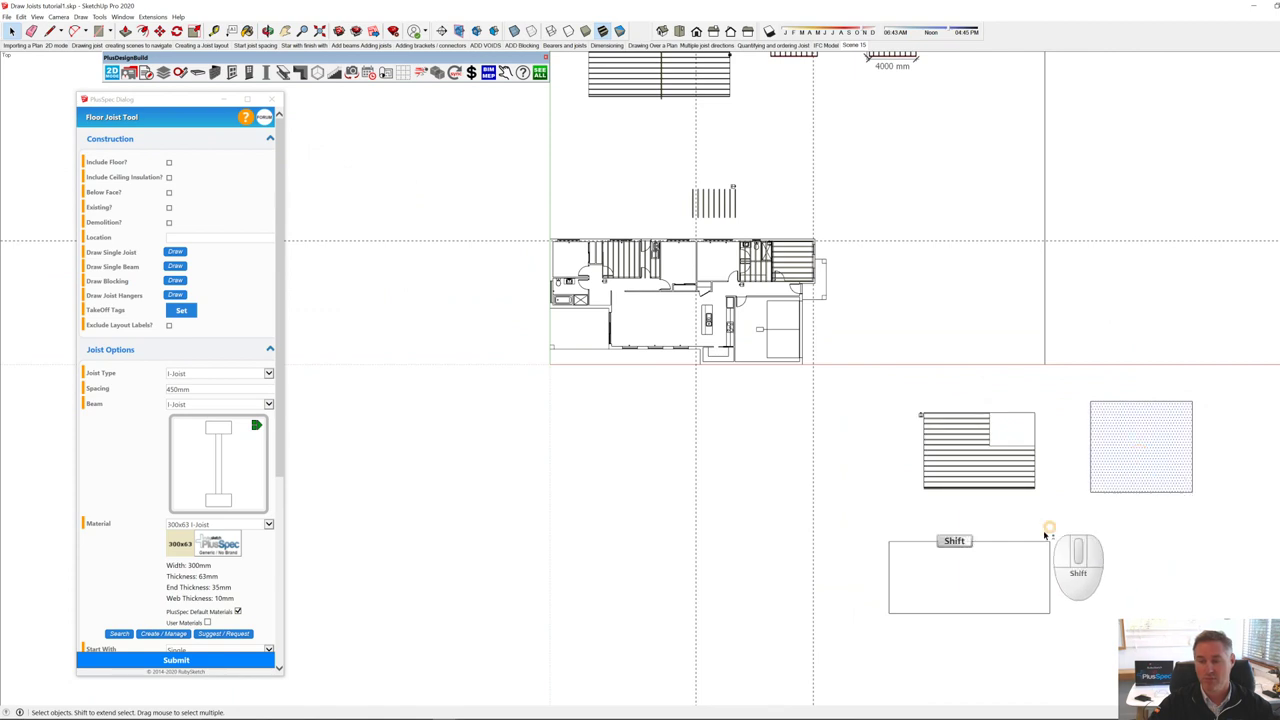
left_click(996, 579, "shift")
right_click(996, 579)
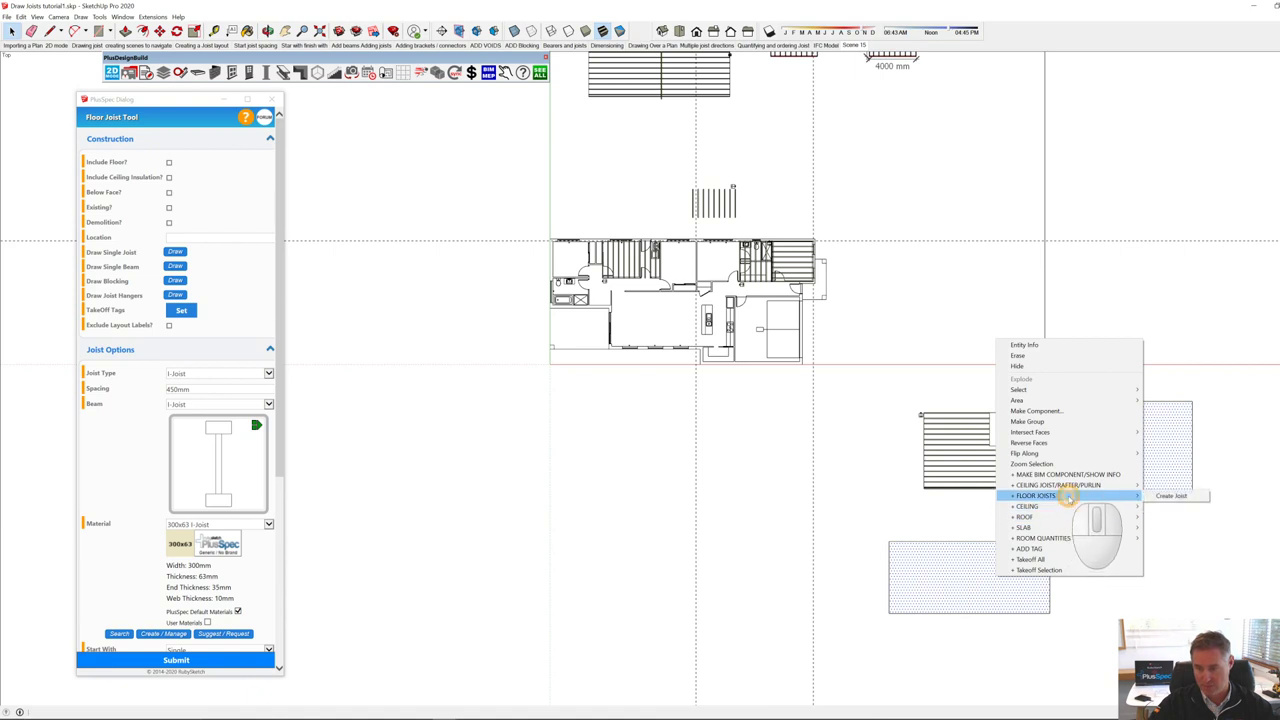
left_click(1171, 496)
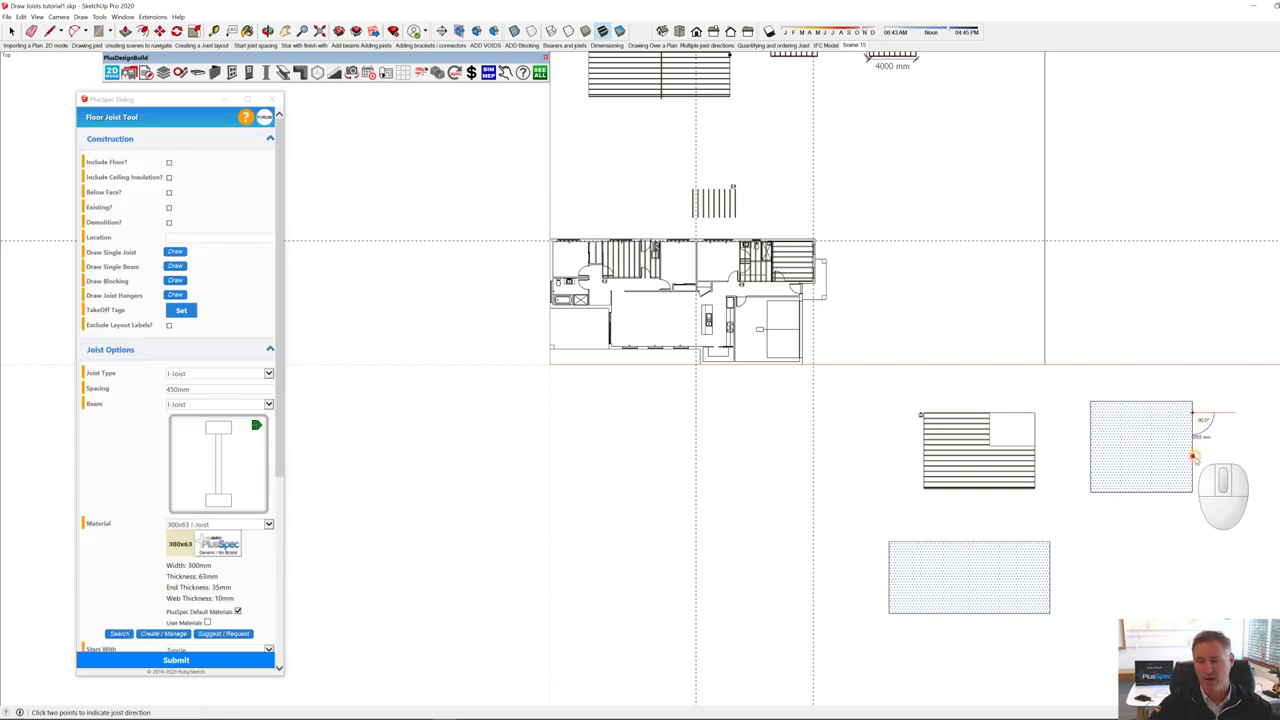
left_click(1193, 456)
key("space")
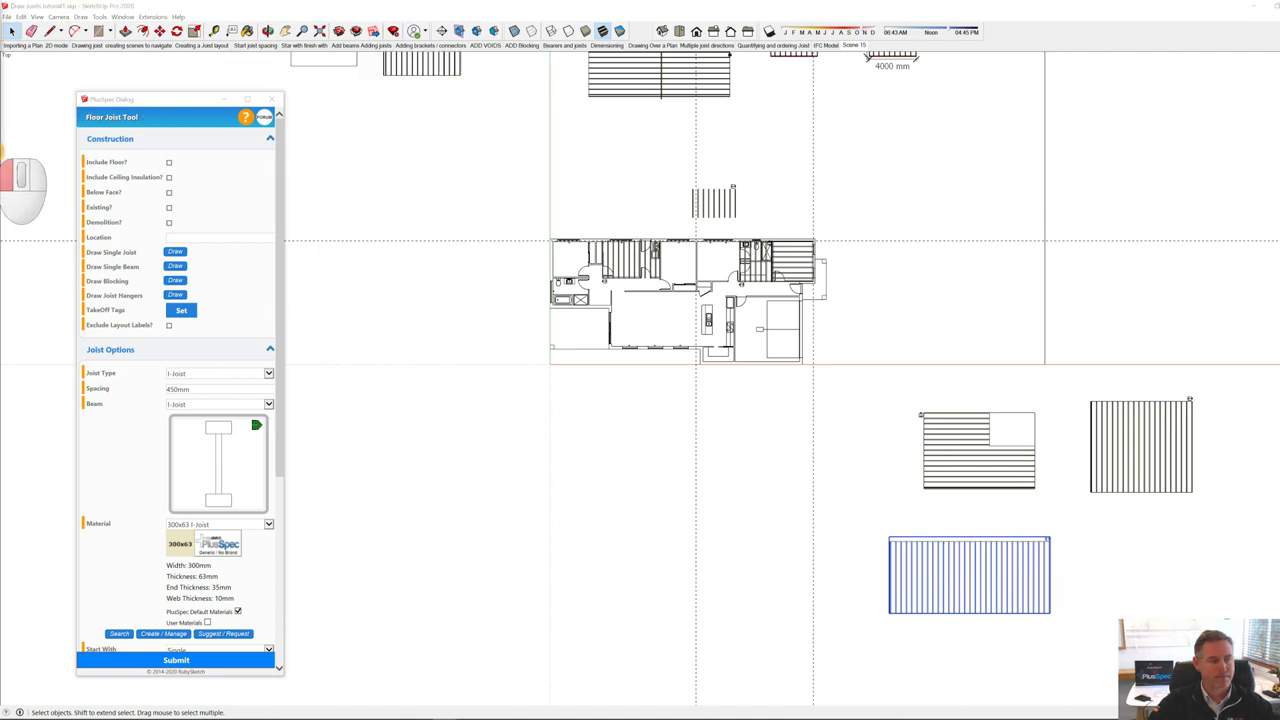
left_click(30, 190)
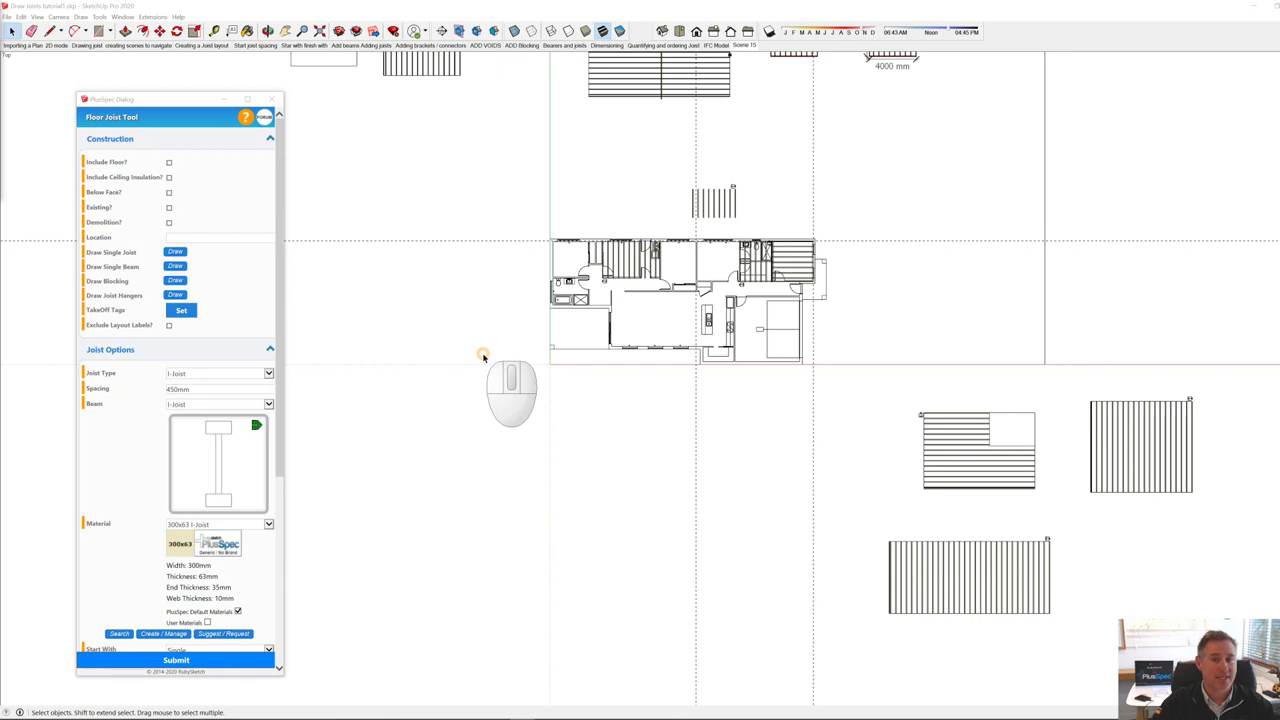
Step: Review the saved scenes from Star with finish with through ADD VOIDS, and return to Scene 15 to examine the joists on the floor plan
key("space")
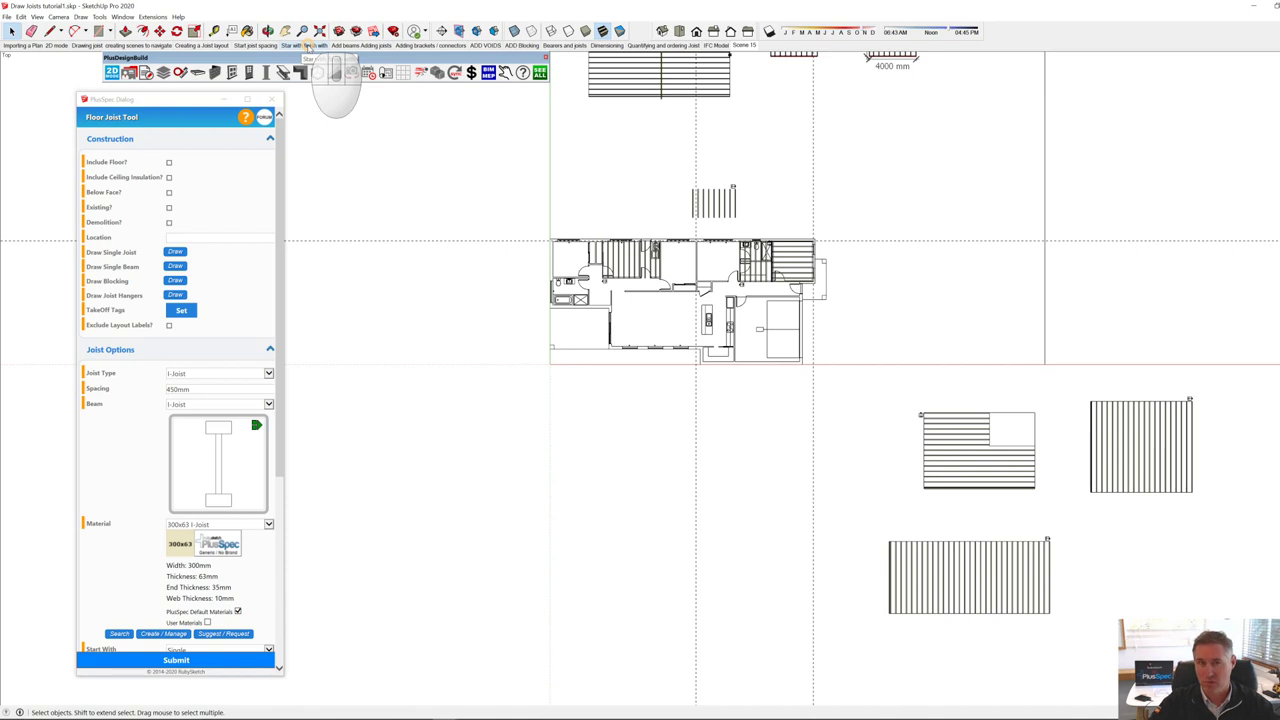
left_click(307, 46)
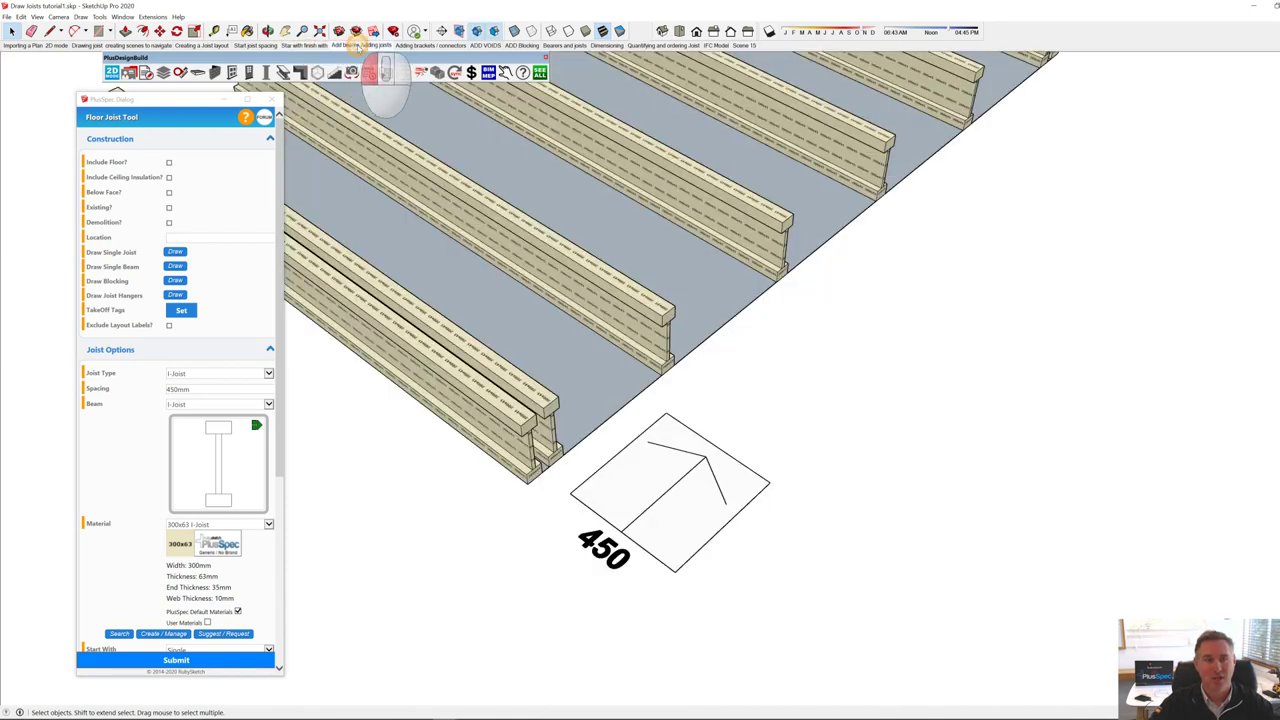
left_click(360, 46)
left_click(413, 47)
left_click(485, 46)
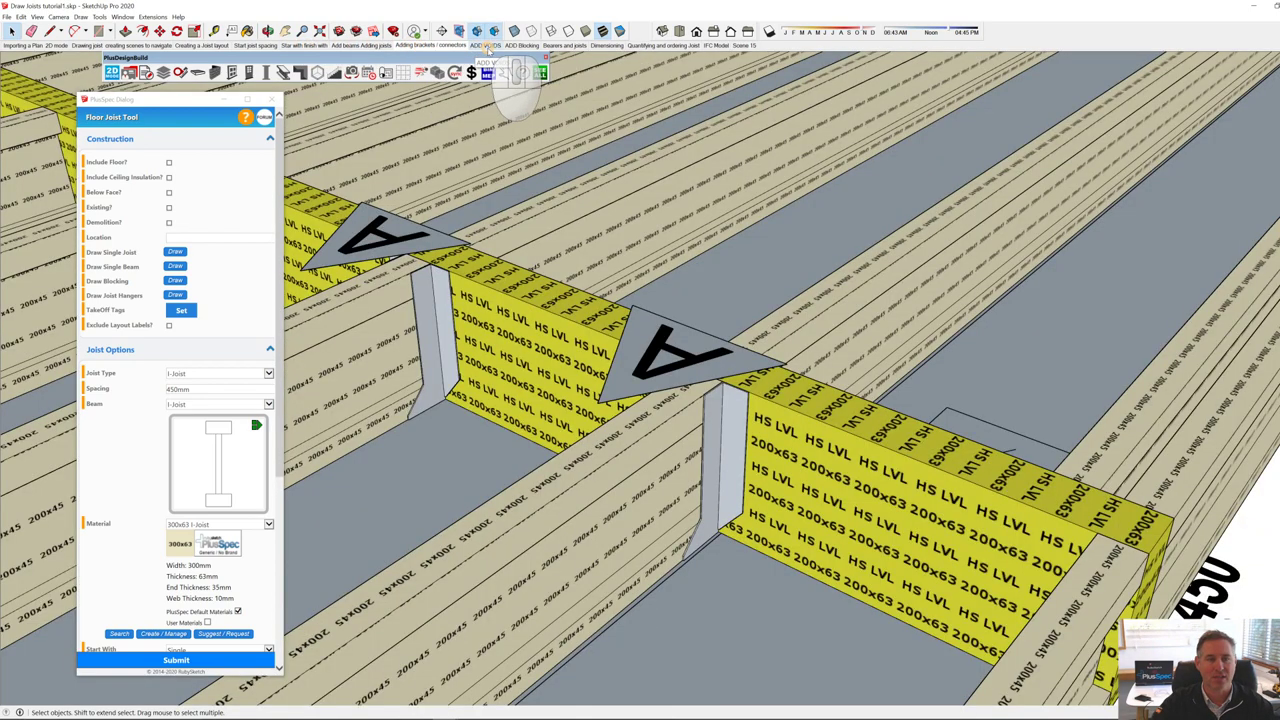
left_click(740, 46)
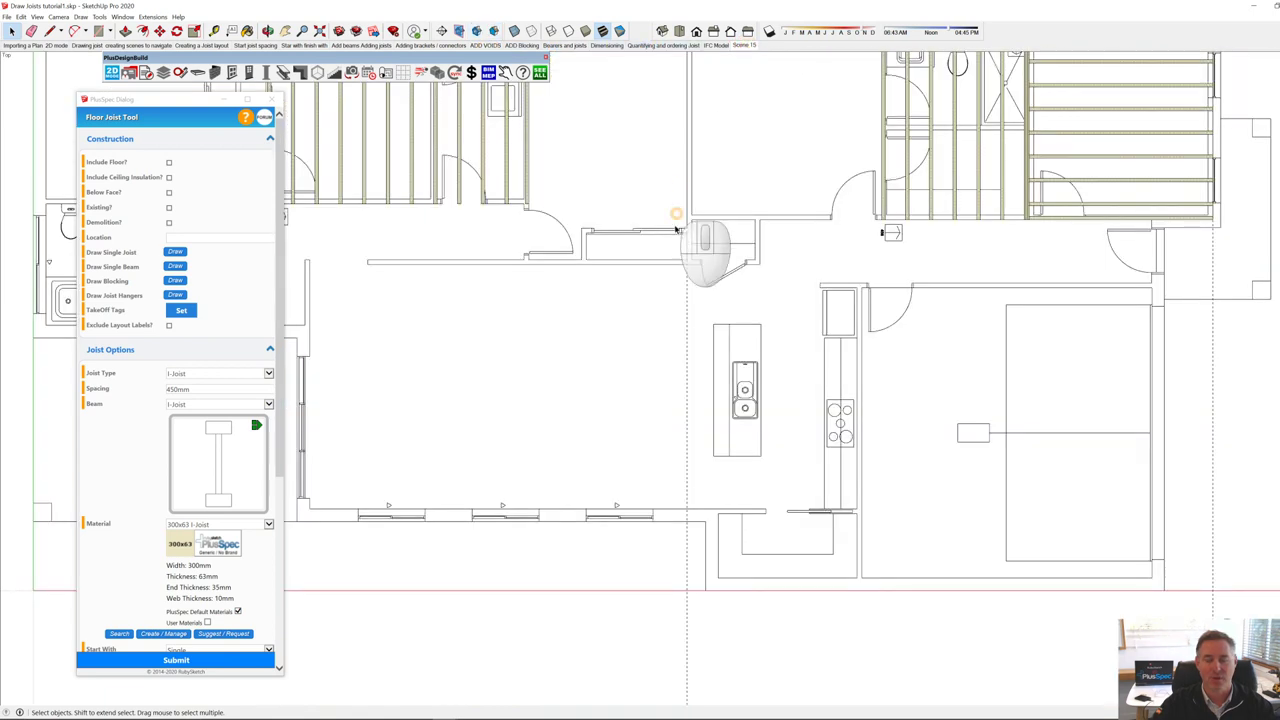
scroll(646, 308, "up", 2)
scroll(646, 310, "down", 3)
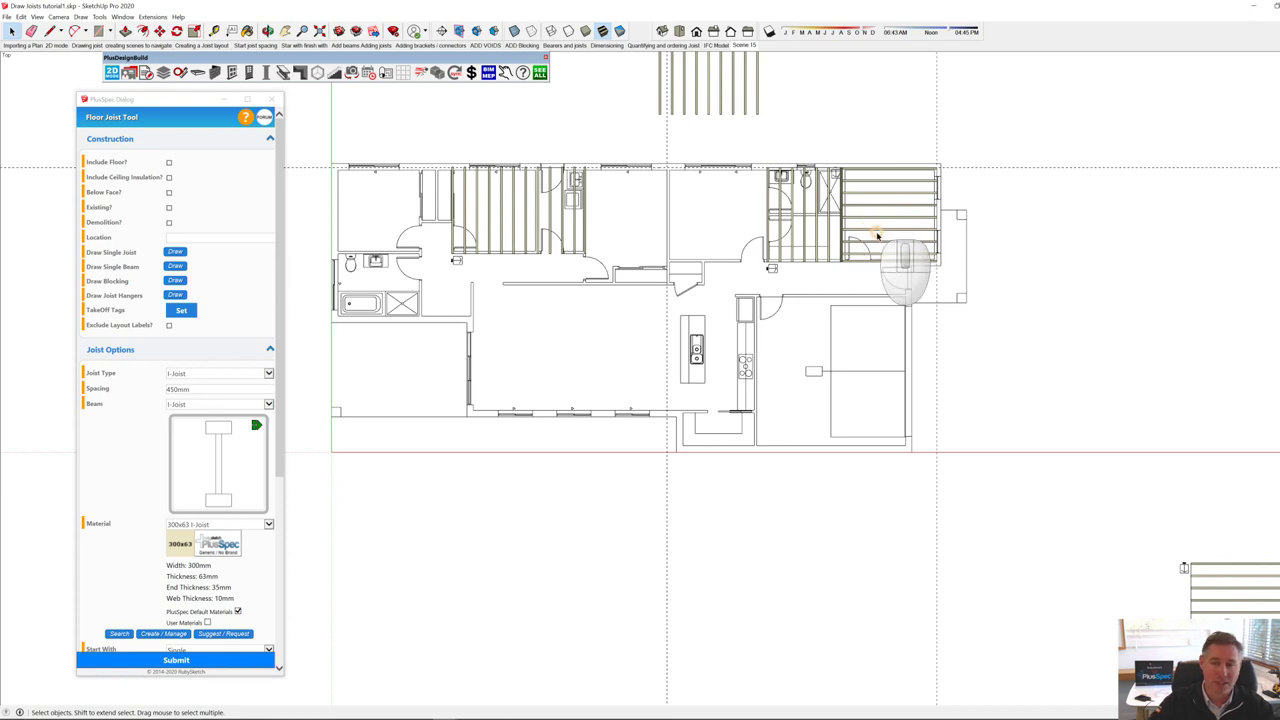
scroll(768, 255, "down", 2)
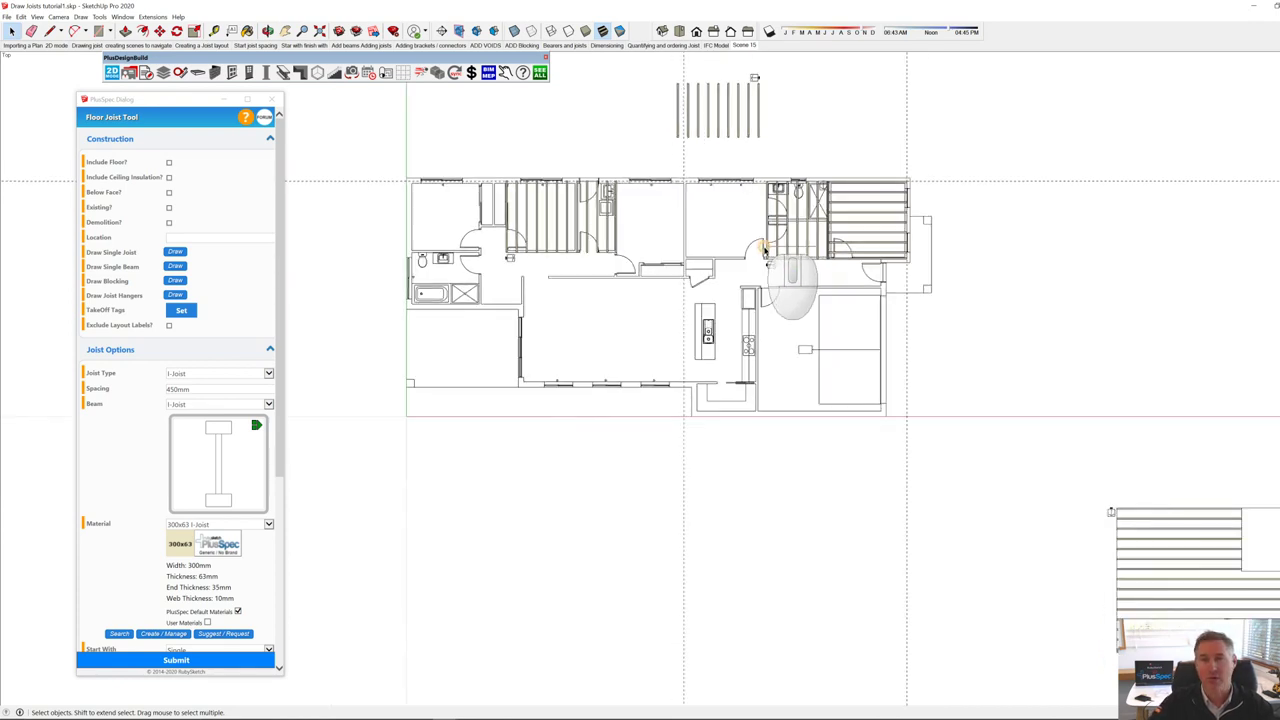
scroll(765, 252, "down", 1)
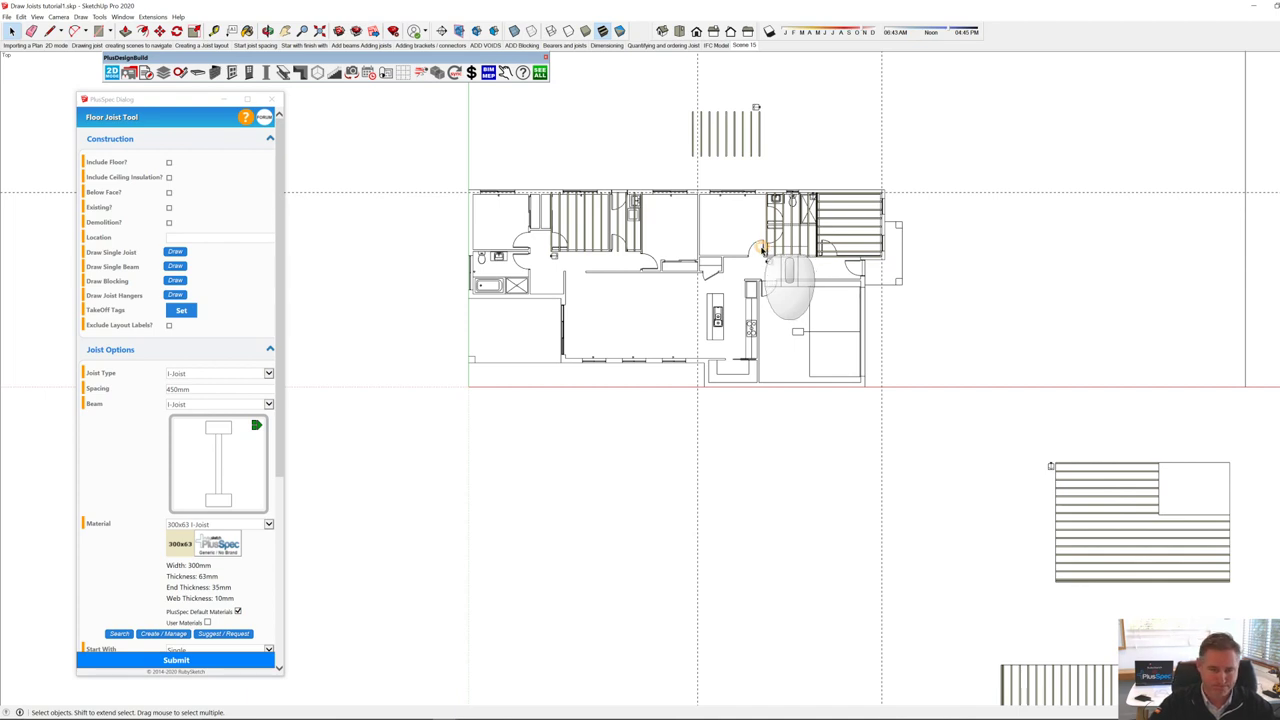
Step: Close the joist settings, generate the Framing scene set with the Scene Tool, and display the Joist Only scene
left_click(274, 100)
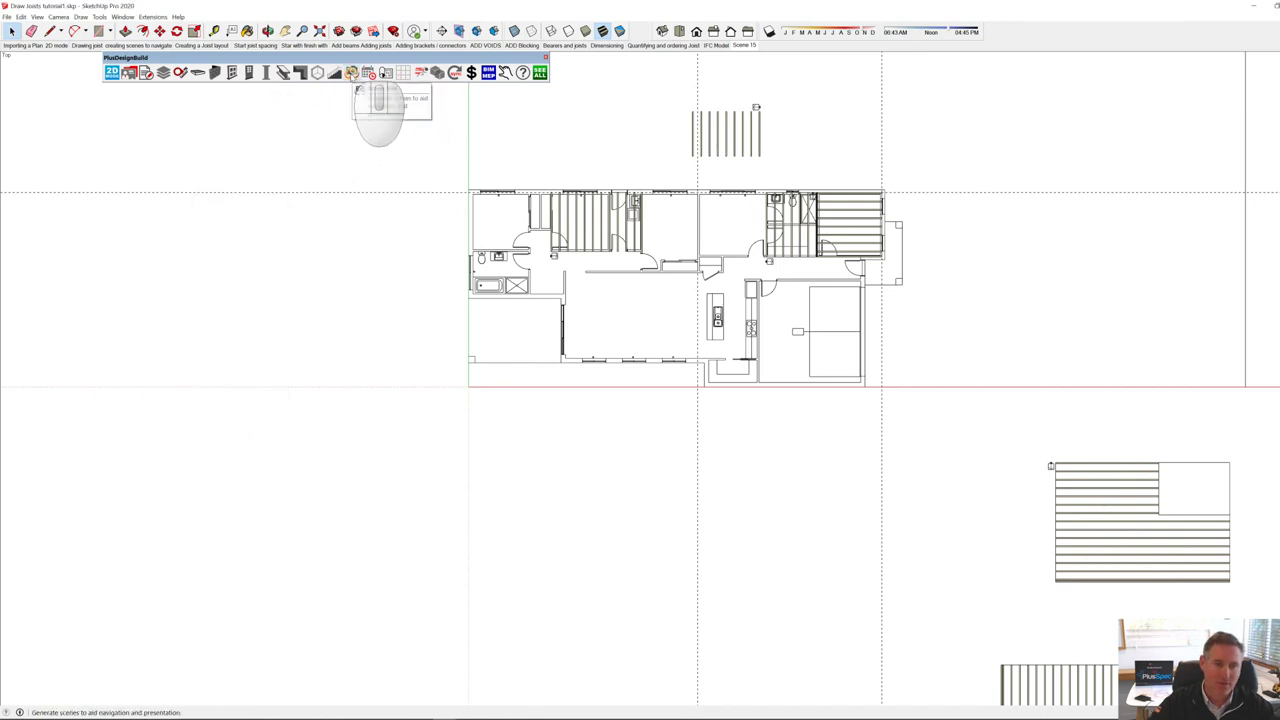
left_click(351, 73)
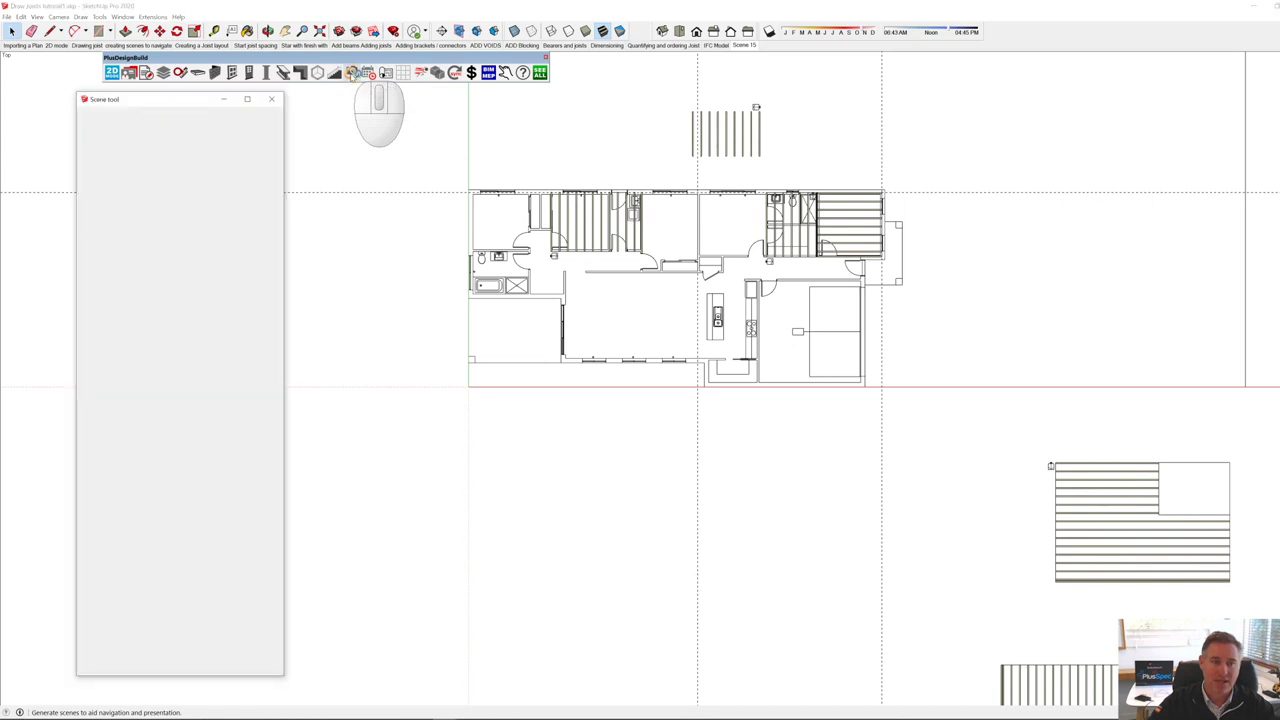
left_click(262, 208)
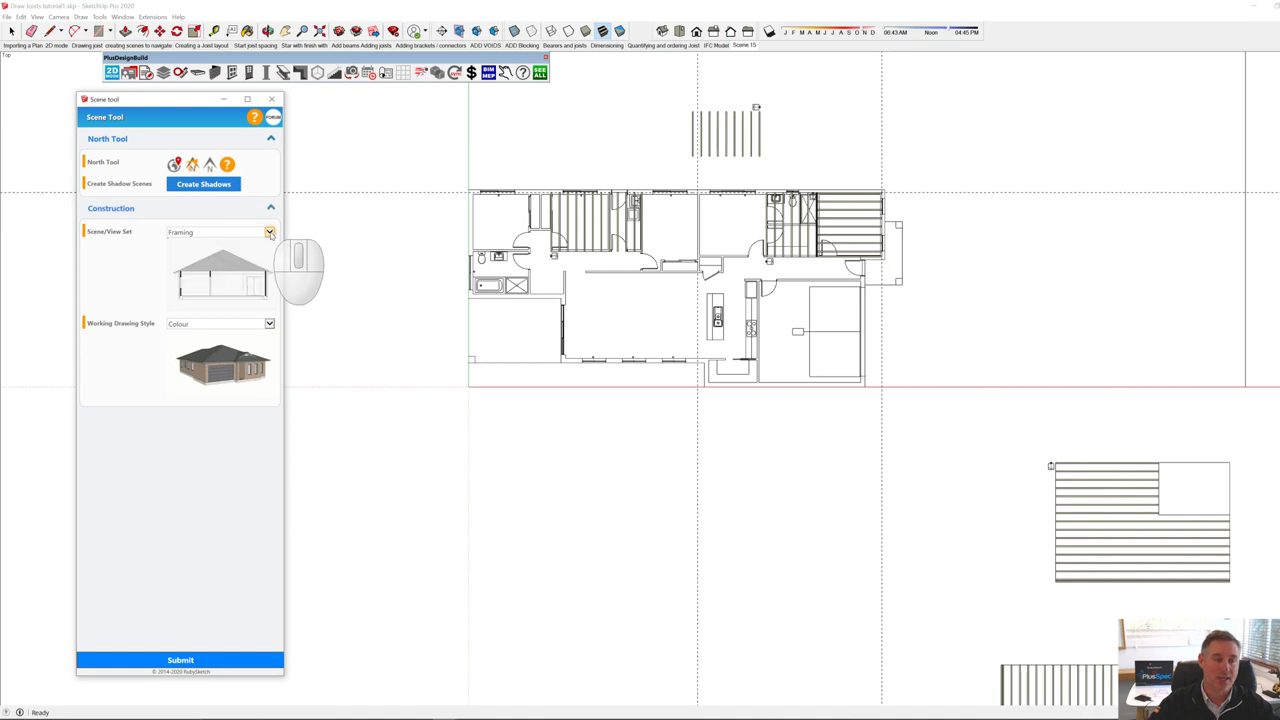
left_click(269, 232)
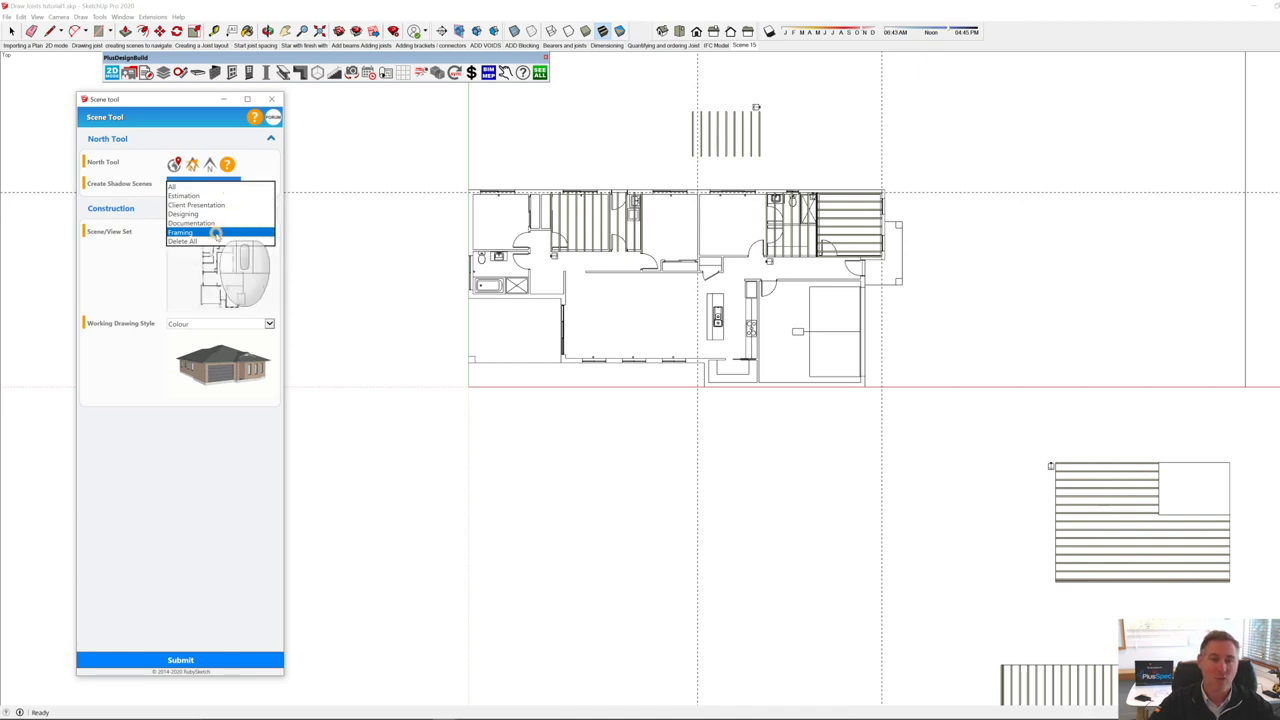
left_click(216, 233)
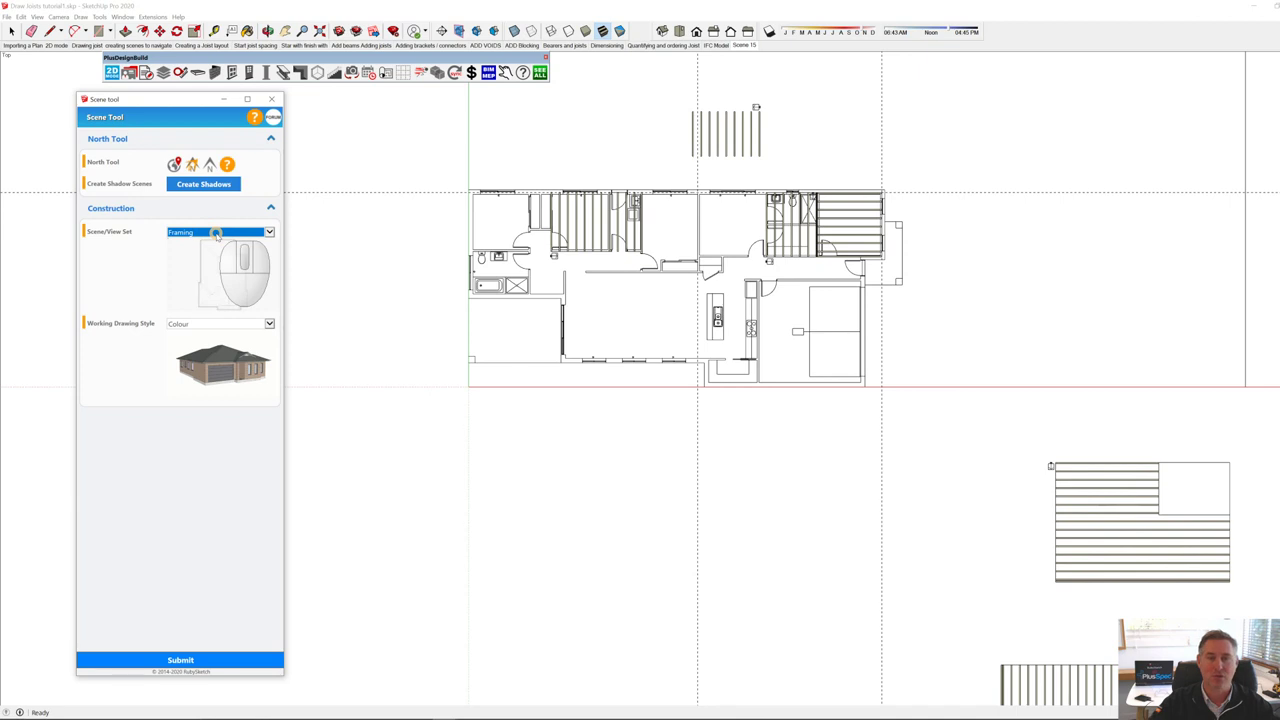
left_click(186, 661)
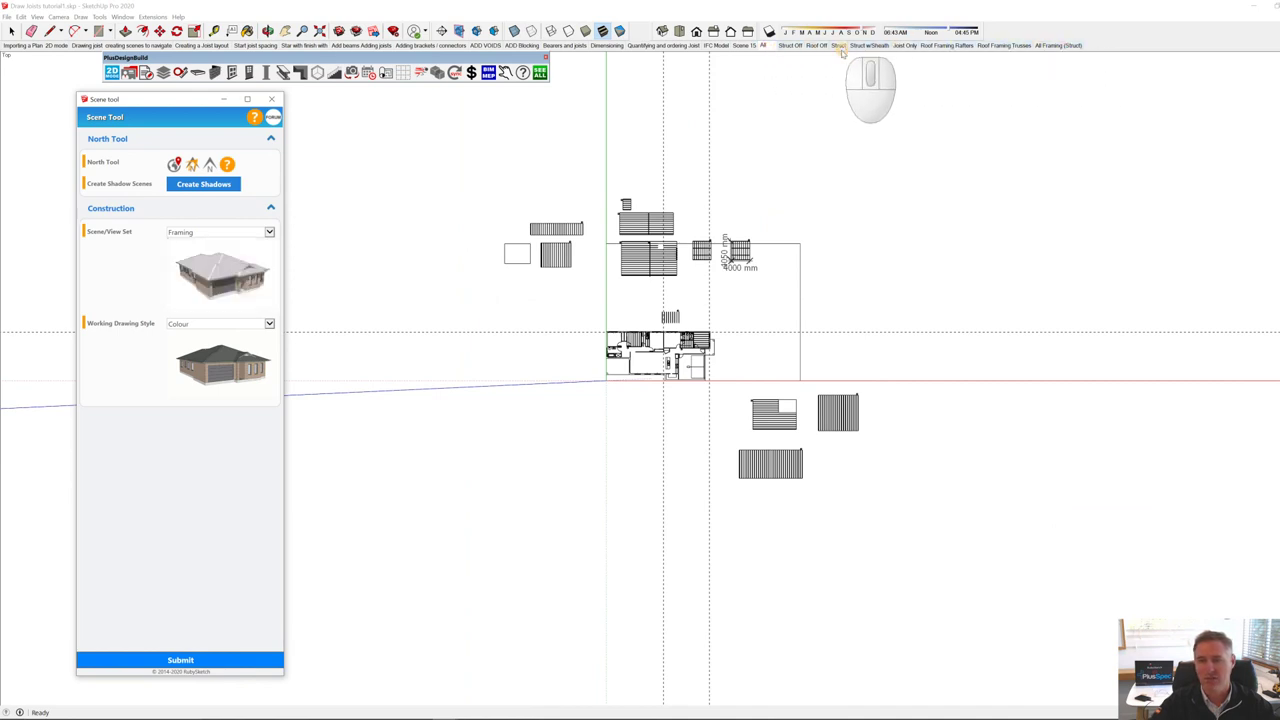
left_click(909, 46)
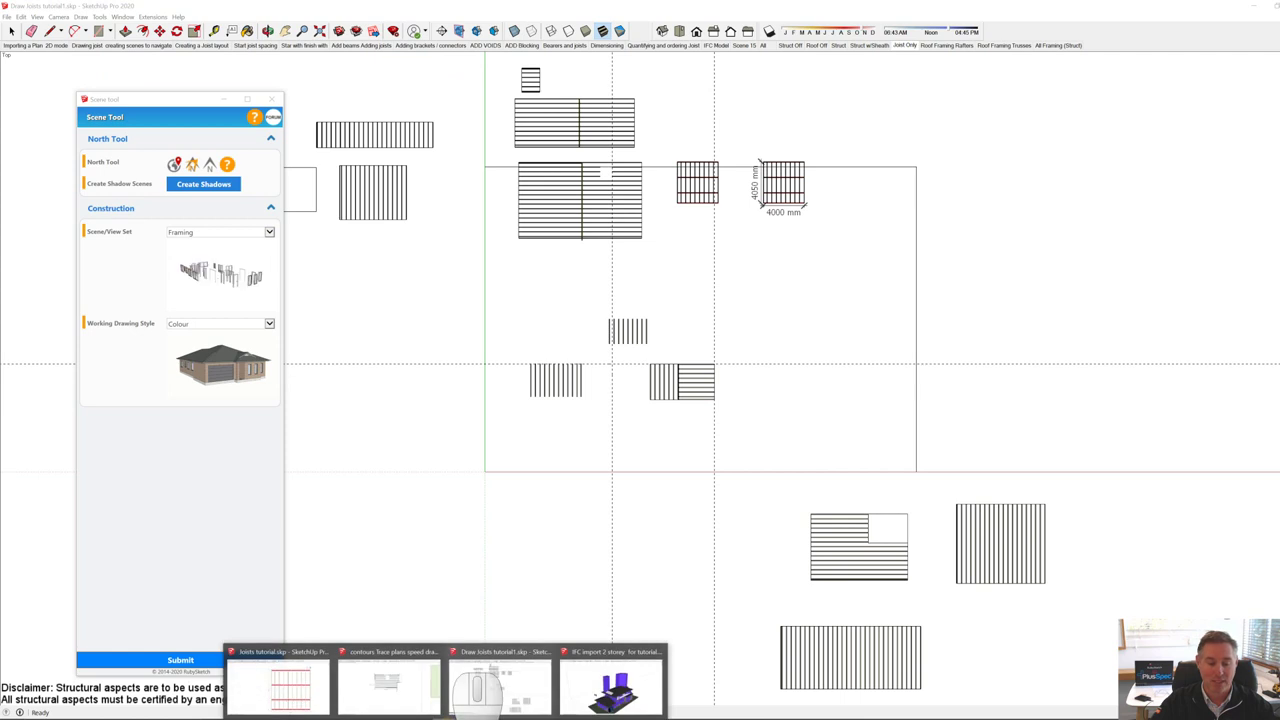
Step: Switch to the open "contours Trace plans speed draw" model, display its All scene, and examine the traced houses in 3D
left_click(445, 665)
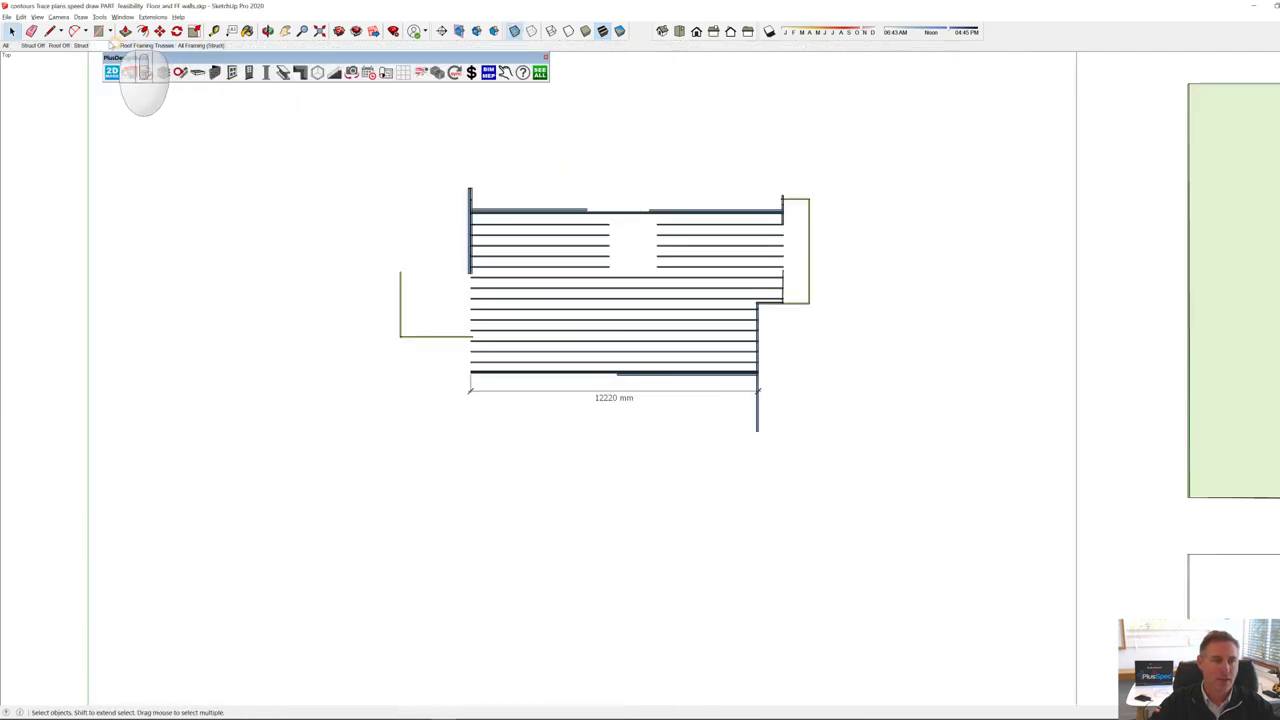
left_click(7, 46)
mouse_move(514, 370)
middle_mouse_down()
mouse_move(562, 396)
mouse_move(153, 215)
mouse_move(663, 423)
mouse_move(443, 277)
mouse_move(390, 257)
middle_mouse_up()
middle_click_drag(888, 452, 657, 378)
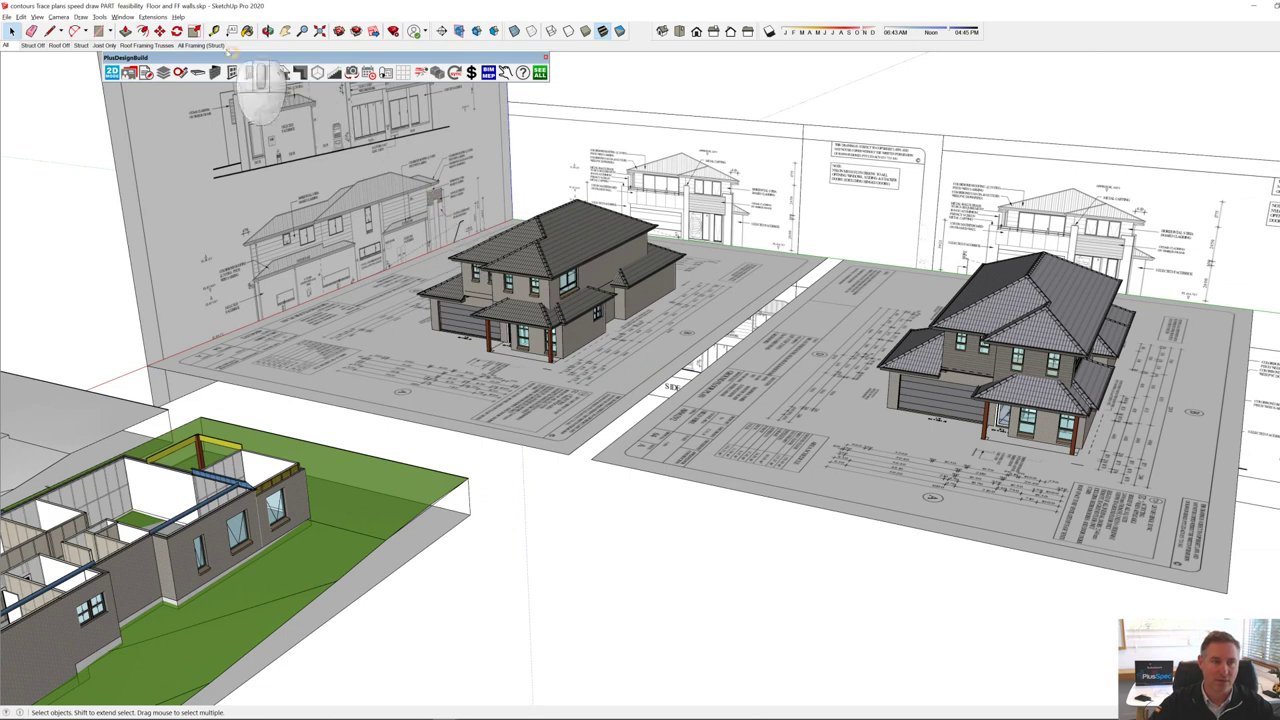
Step: Review the All Framing (Struct), Roof Framing Trusses, Joist Only and Struct scenes of the traced house model
left_click(201, 45)
scroll(590, 285, "up", 6)
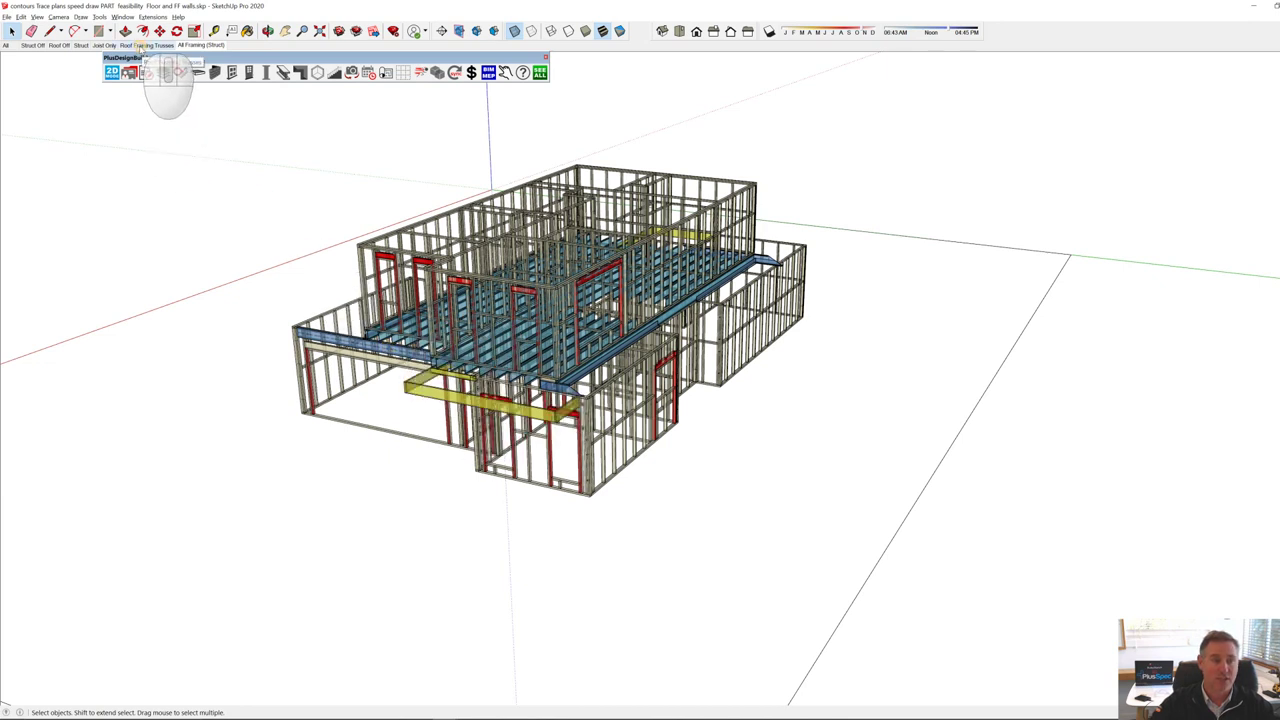
left_click(145, 45)
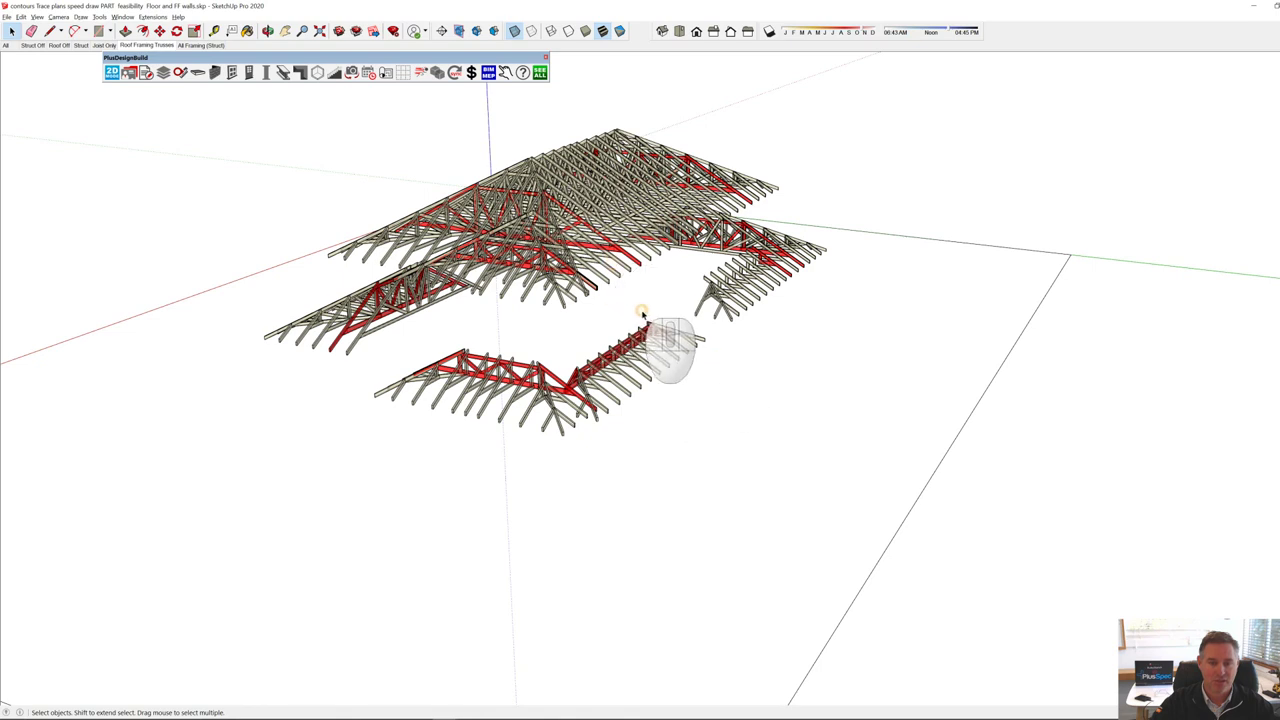
left_click(104, 46)
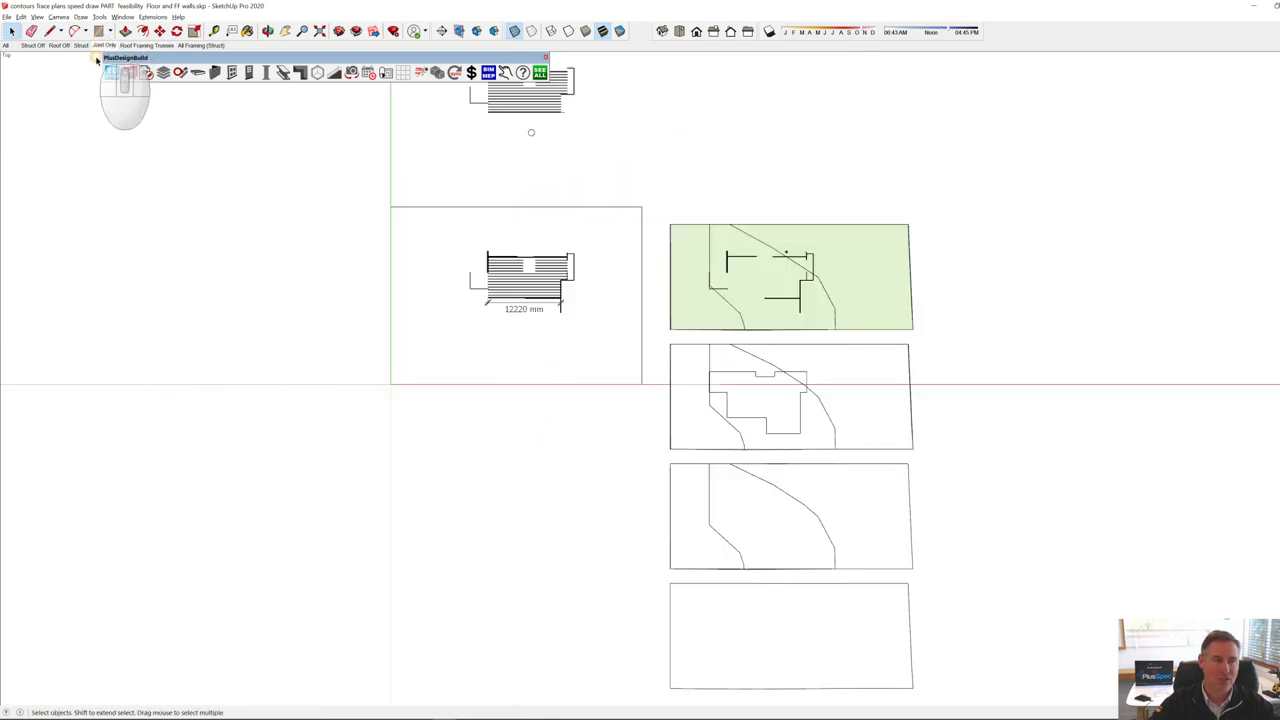
left_click(82, 46)
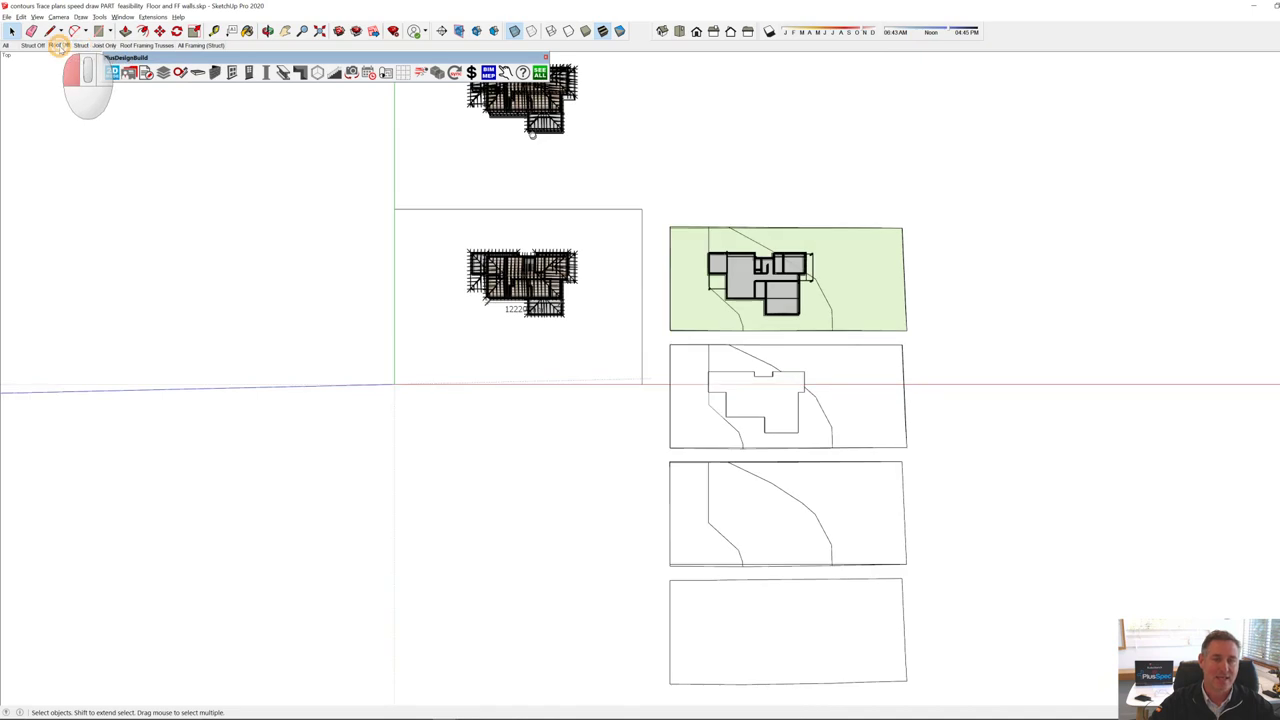
Step: Examine the trusses, beams and wall framing of the front house in 3D in the Roof Off scene
scroll(541, 296, "up", 5)
scroll(536, 289, "up", 3)
middle_click_drag(536, 289, 405, 205)
scroll(700, 500, "up", 4)
middle_click_drag(700, 500, 562, 331)
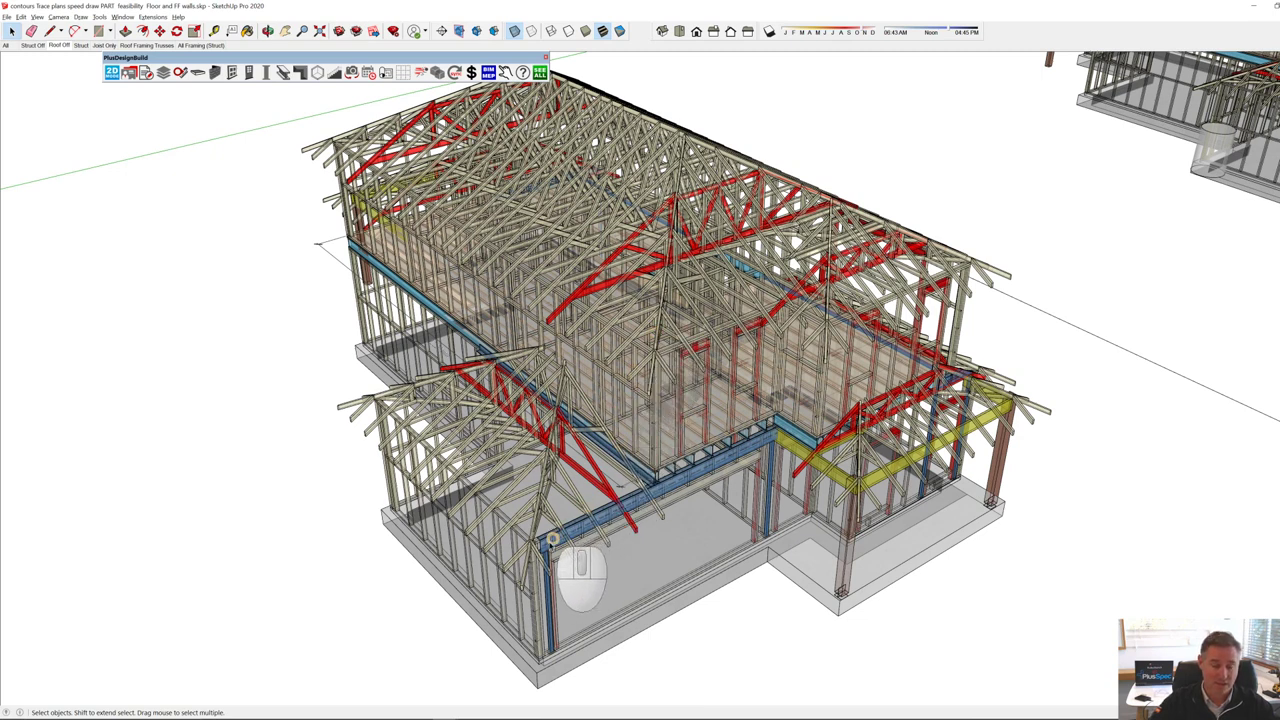
Step: Switch to the Draw Joists tutorial1 model and examine the lower rectangular joist layout in the Joist Only scene
left_click(475, 716)
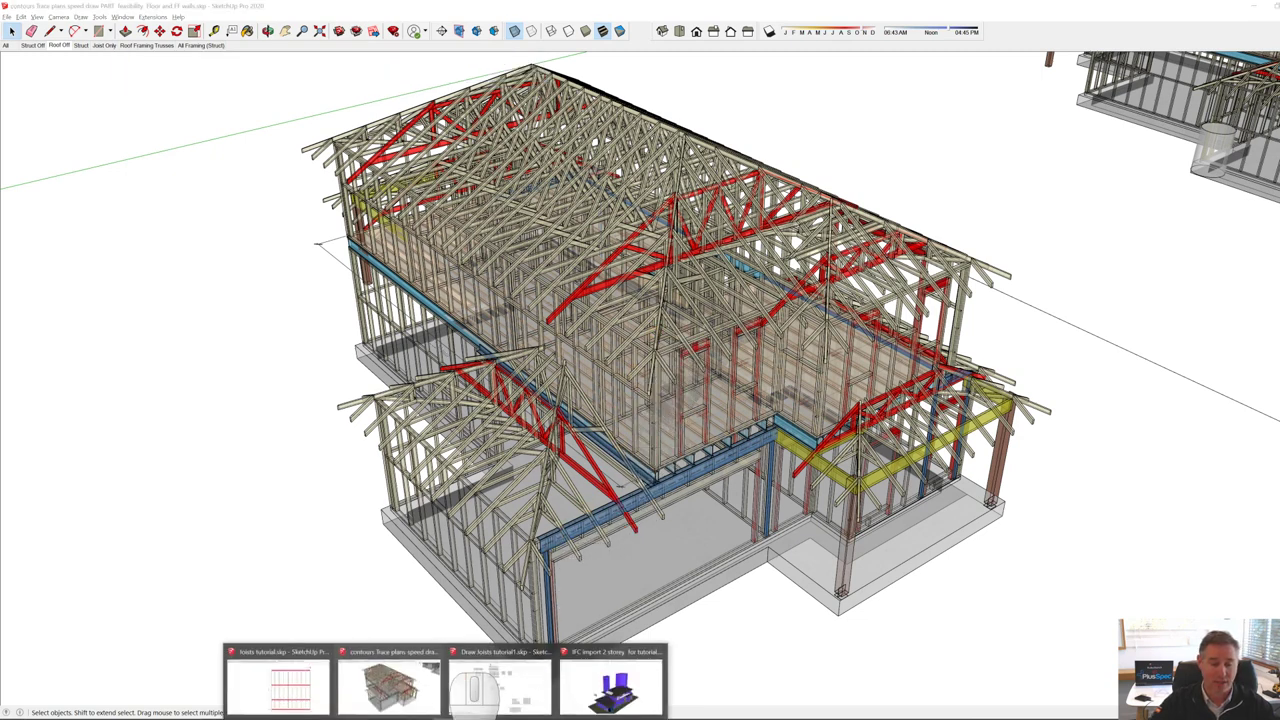
left_click(502, 690)
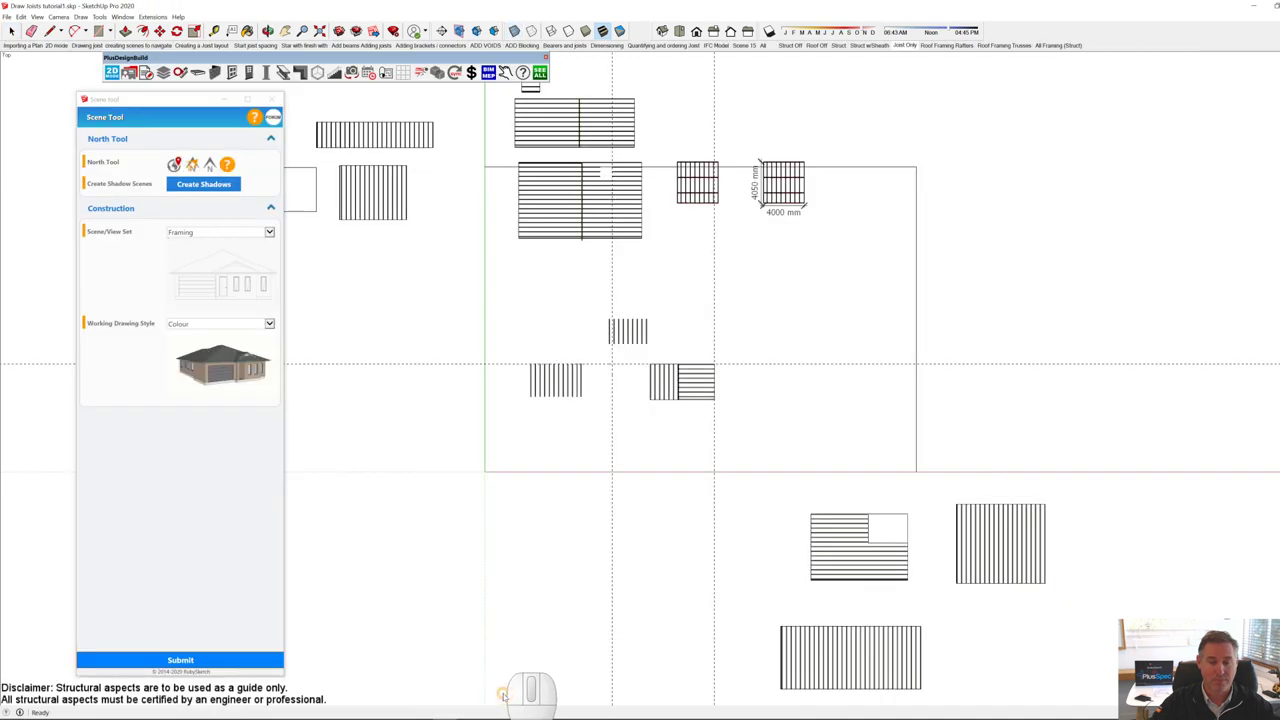
scroll(714, 423, "down", 5)
scroll(772, 522, "up", 2)
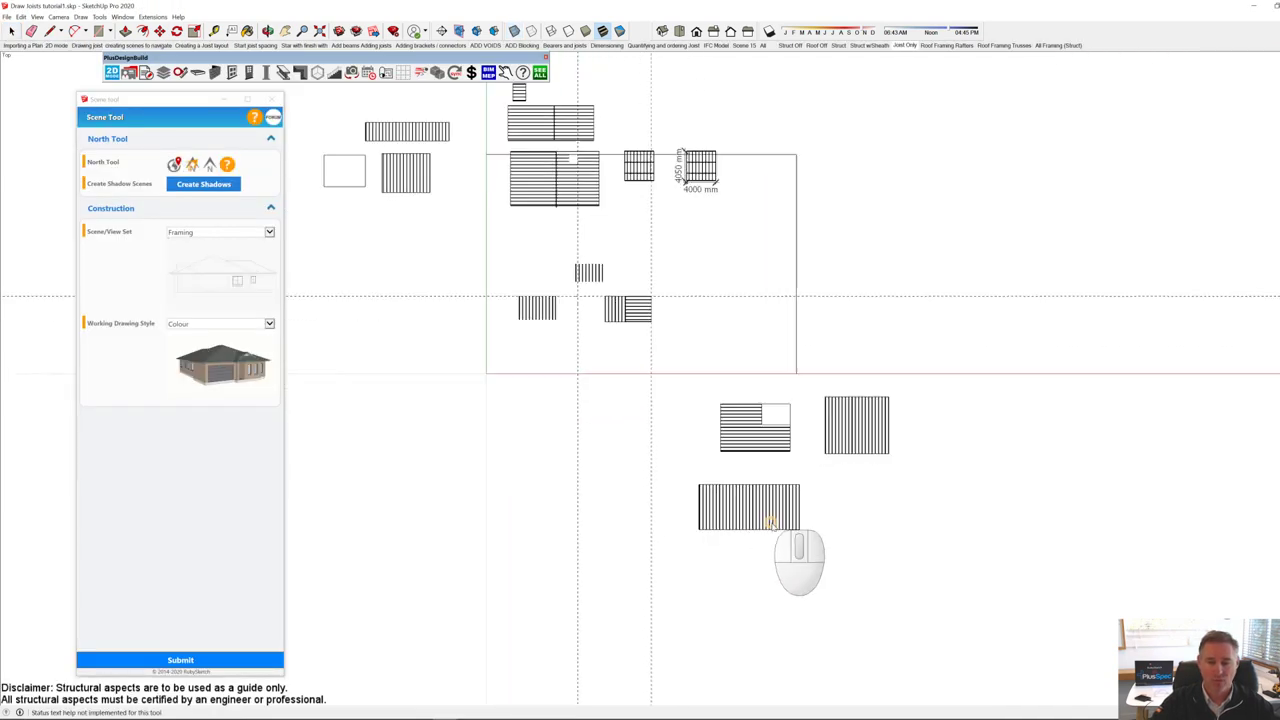
scroll(770, 522, "up", 1)
scroll(811, 518, "up", 3)
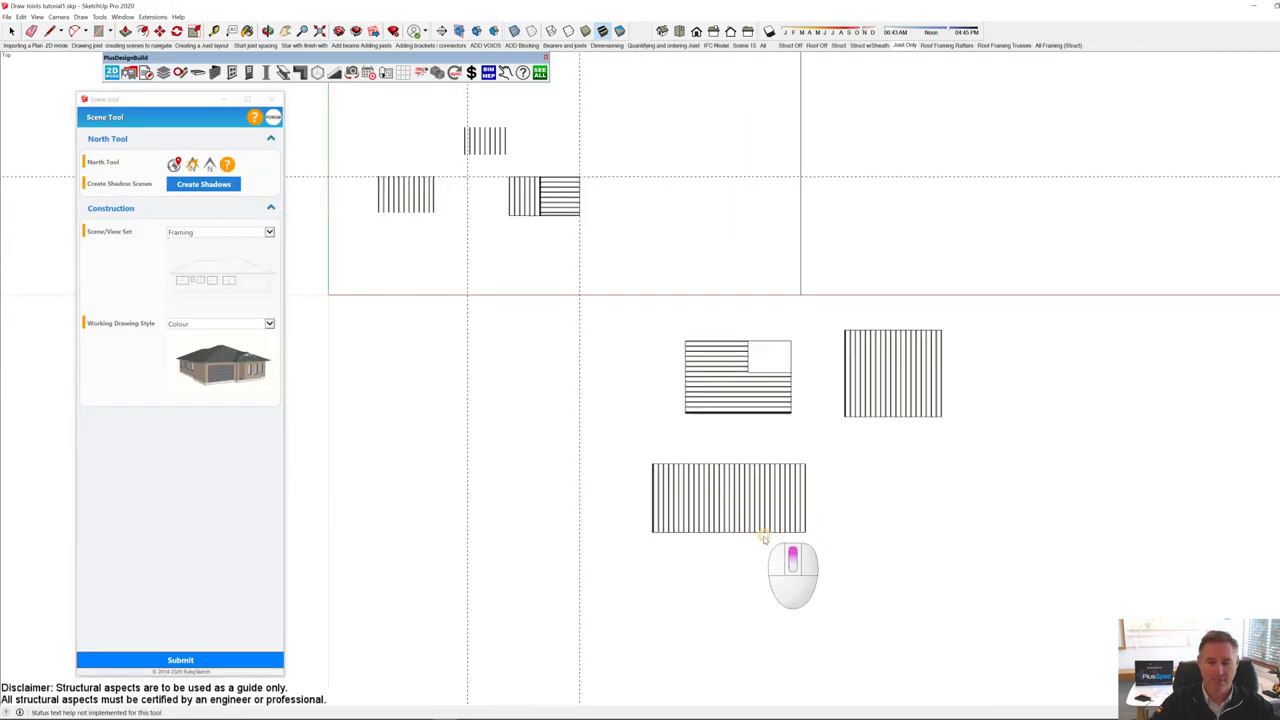
scroll(762, 538, "up", 6)
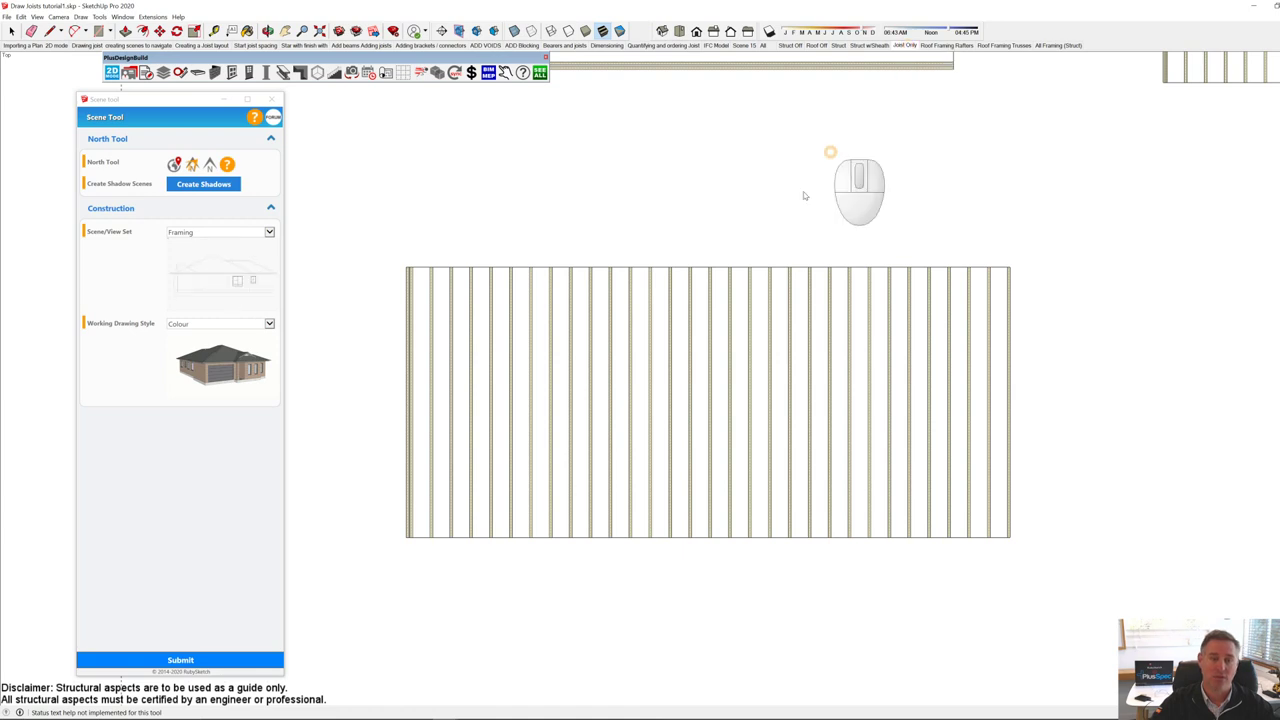
scroll(737, 343, "down", 6)
scroll(736, 340, "down", 2)
scroll(736, 340, "up", 7)
scroll(736, 341, "up", 2)
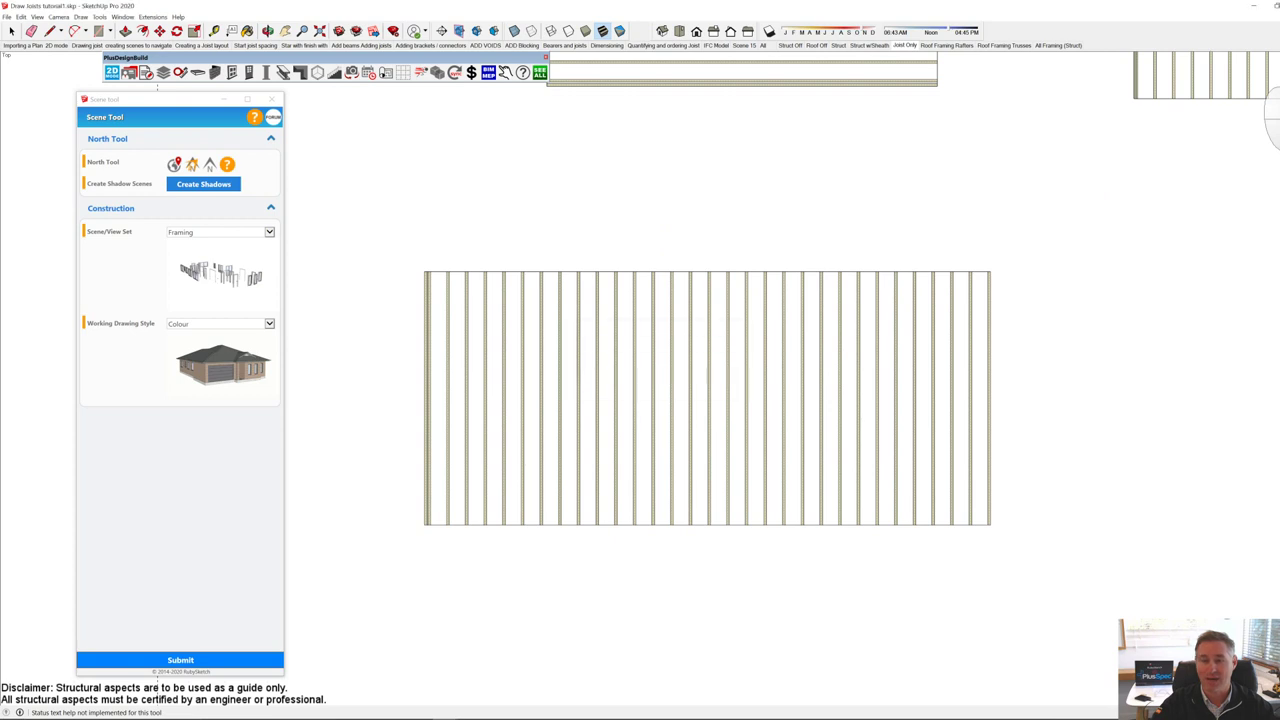
Step: Check which tags are visible, and display the All scene with the joist layouts in a 3D view
mouse_move(1268, 115)
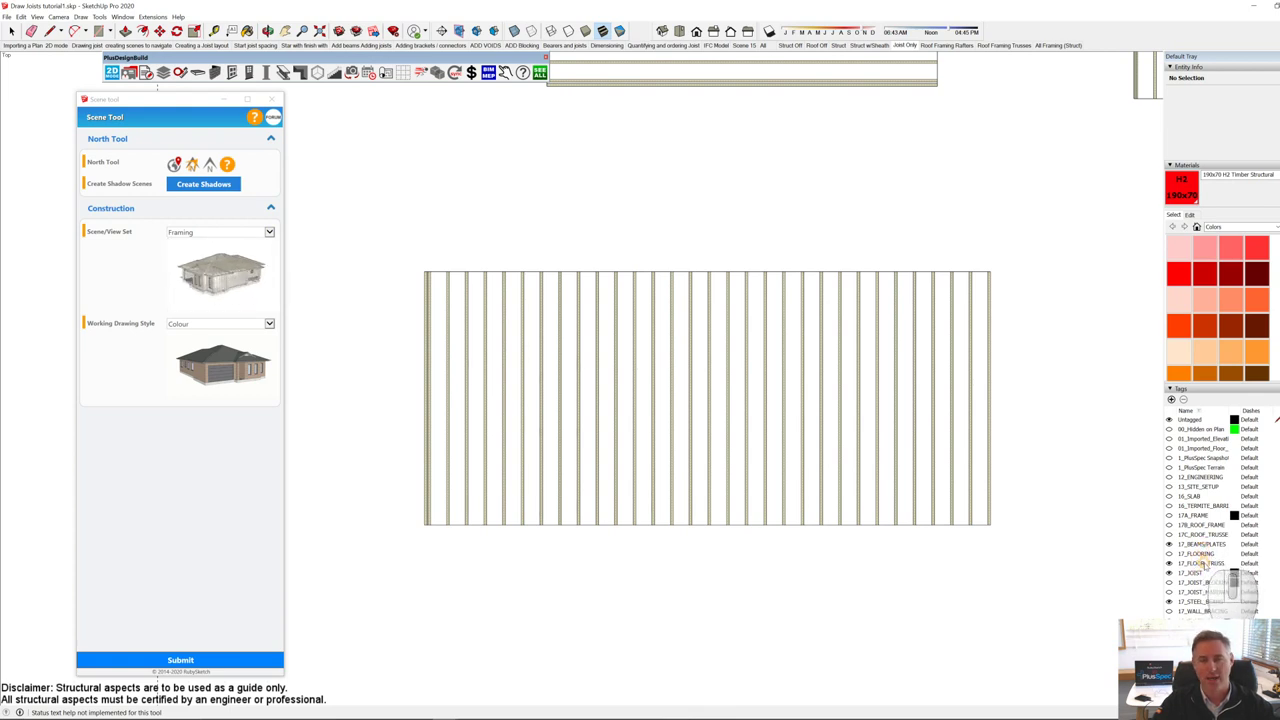
left_click(763, 45)
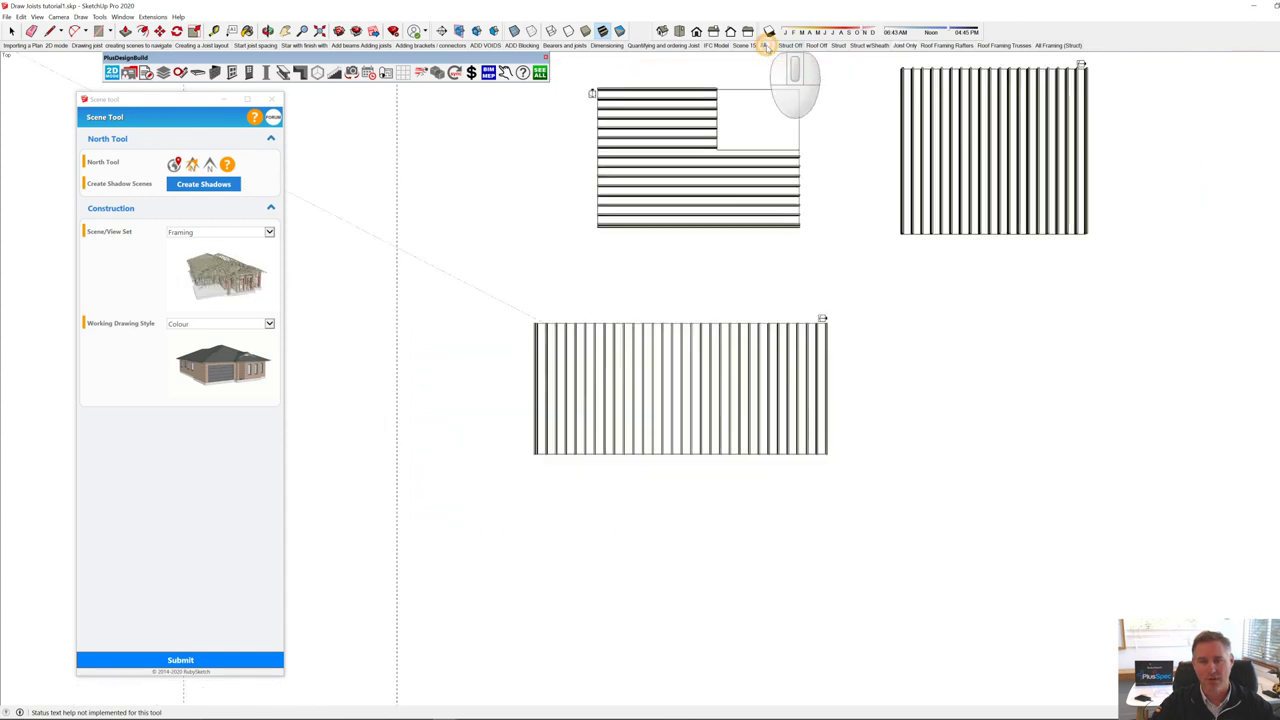
middle_click_drag(782, 387, 666, 354)
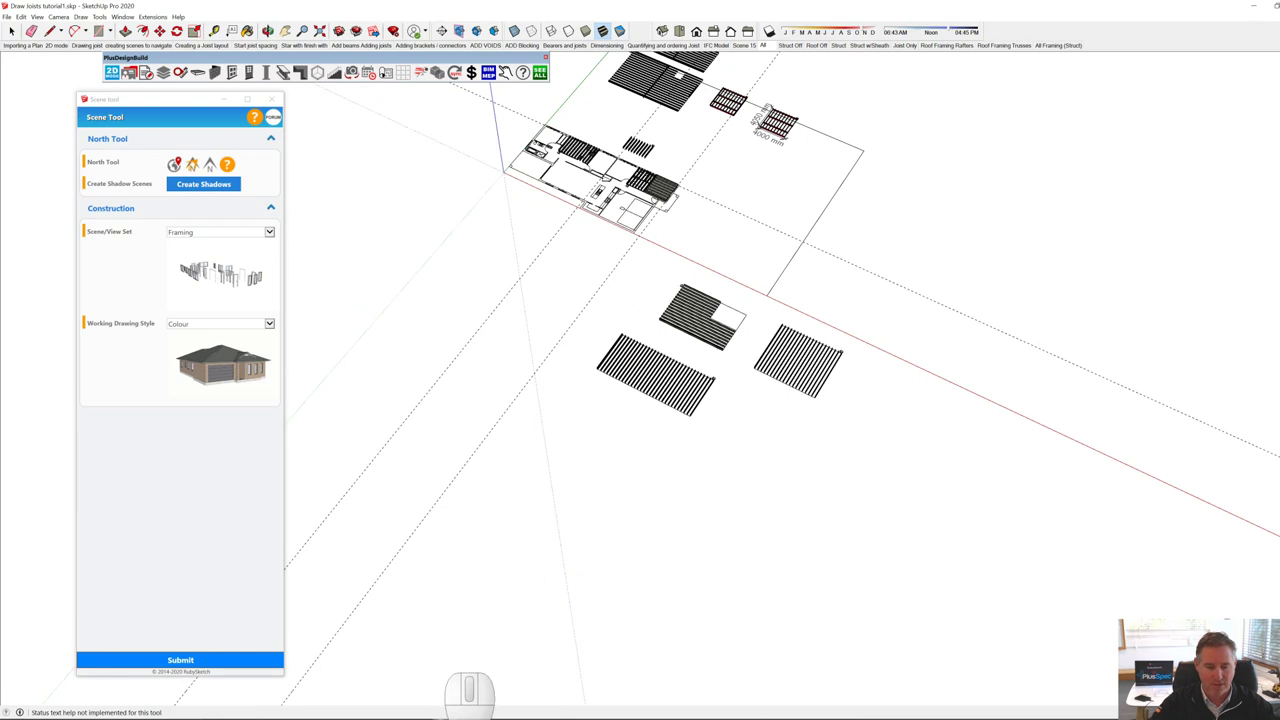
Step: Switch to the contours Trace plans model, display its All scene, and hide the 21_ROOF and roof sheathing tags
mouse_move(470, 712)
left_click(400, 680)
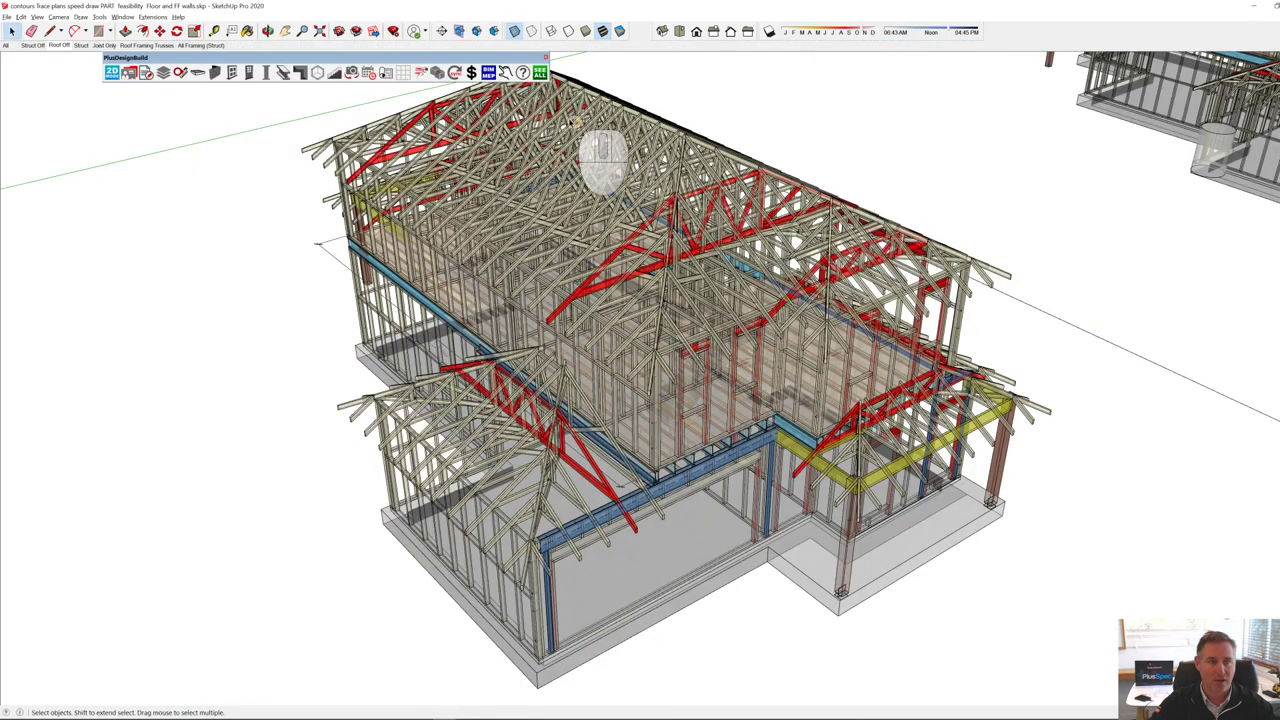
left_click(8, 46)
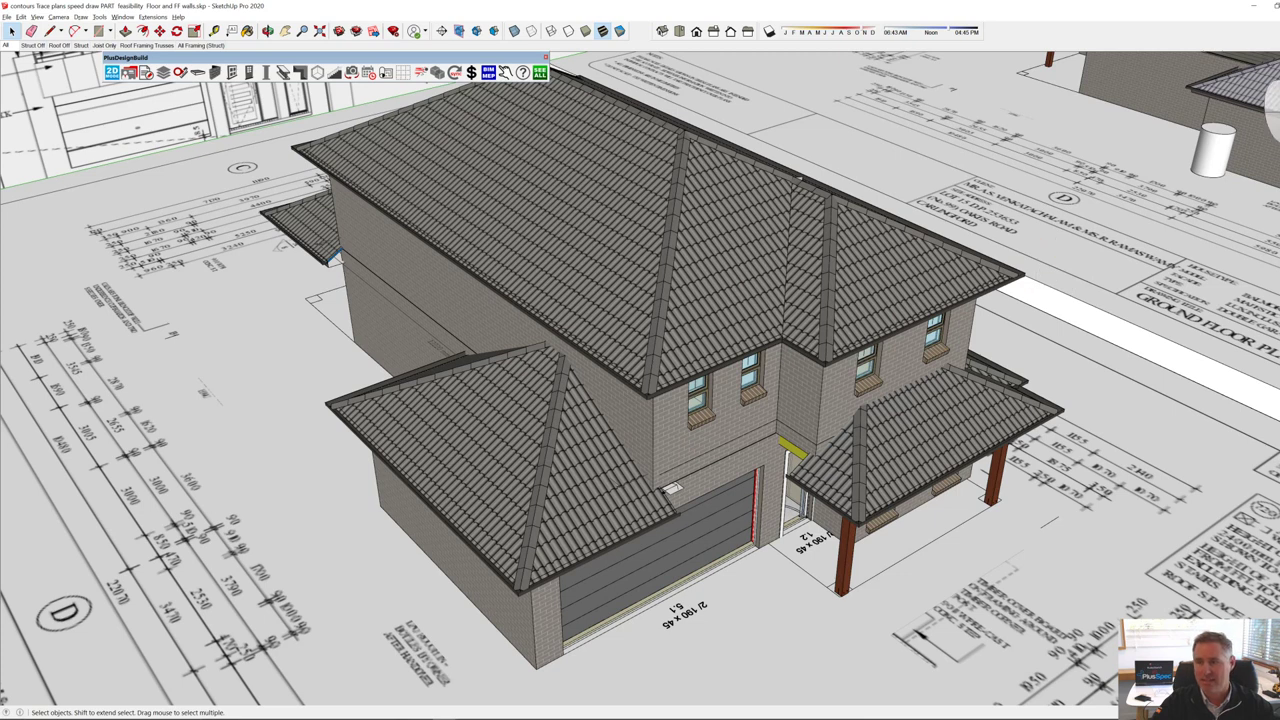
scroll(1209, 318, "up", 8)
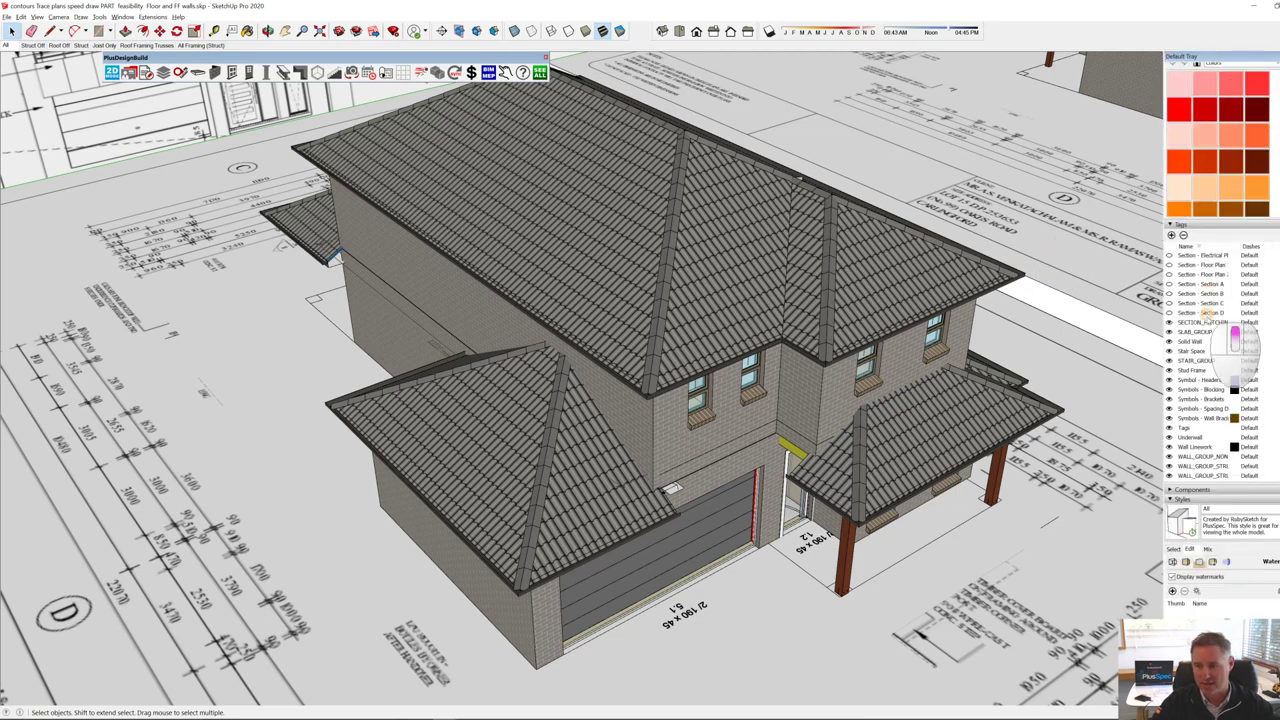
scroll(1209, 318, "up", 6)
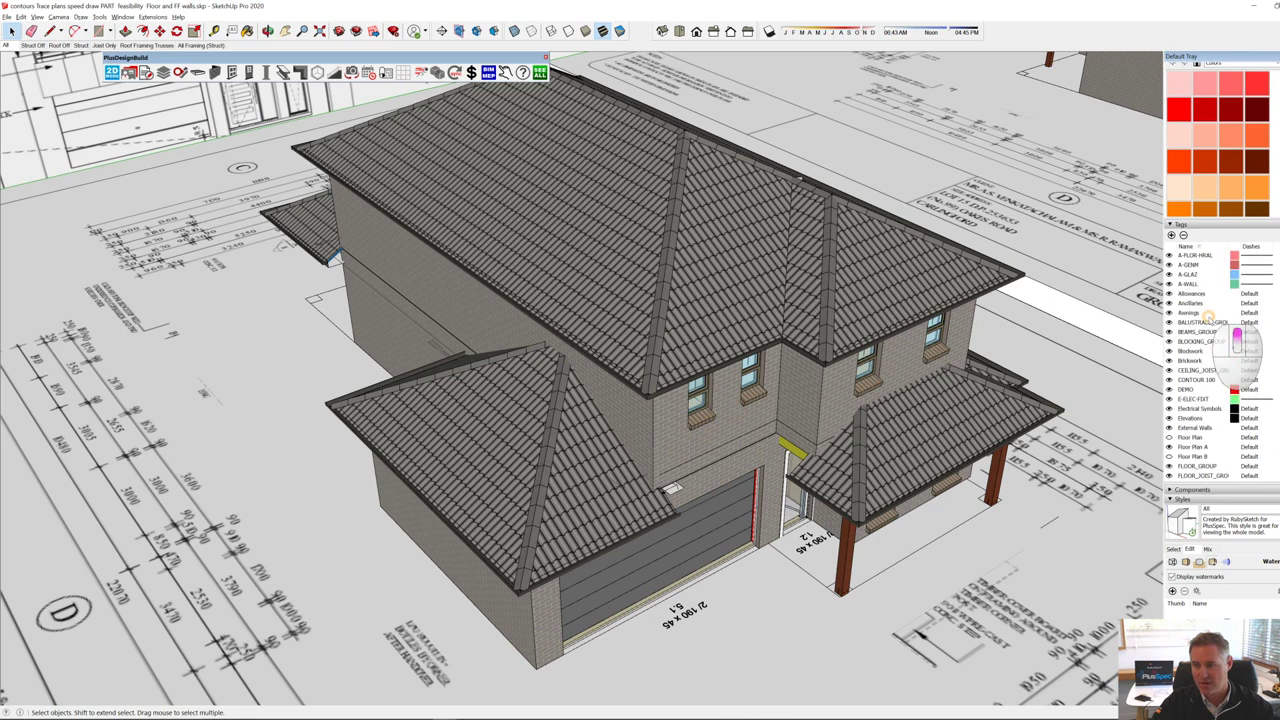
scroll(1208, 316, "up", 7)
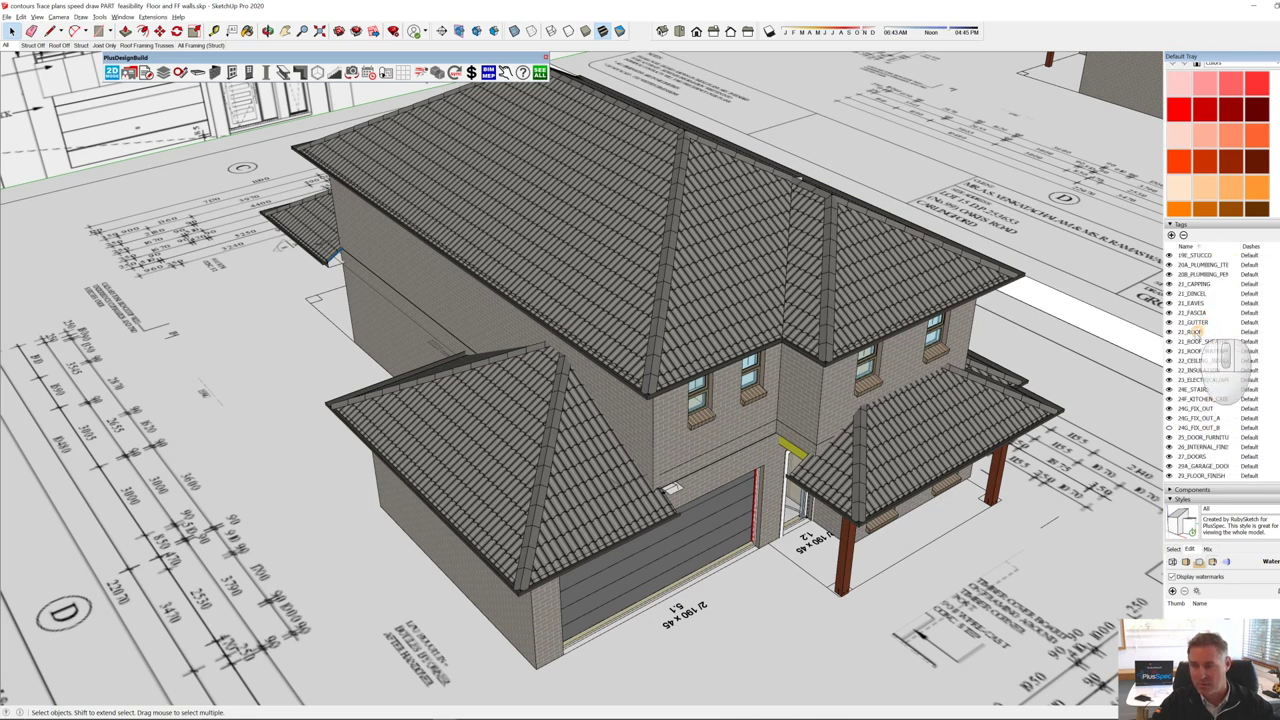
left_click(1185, 331)
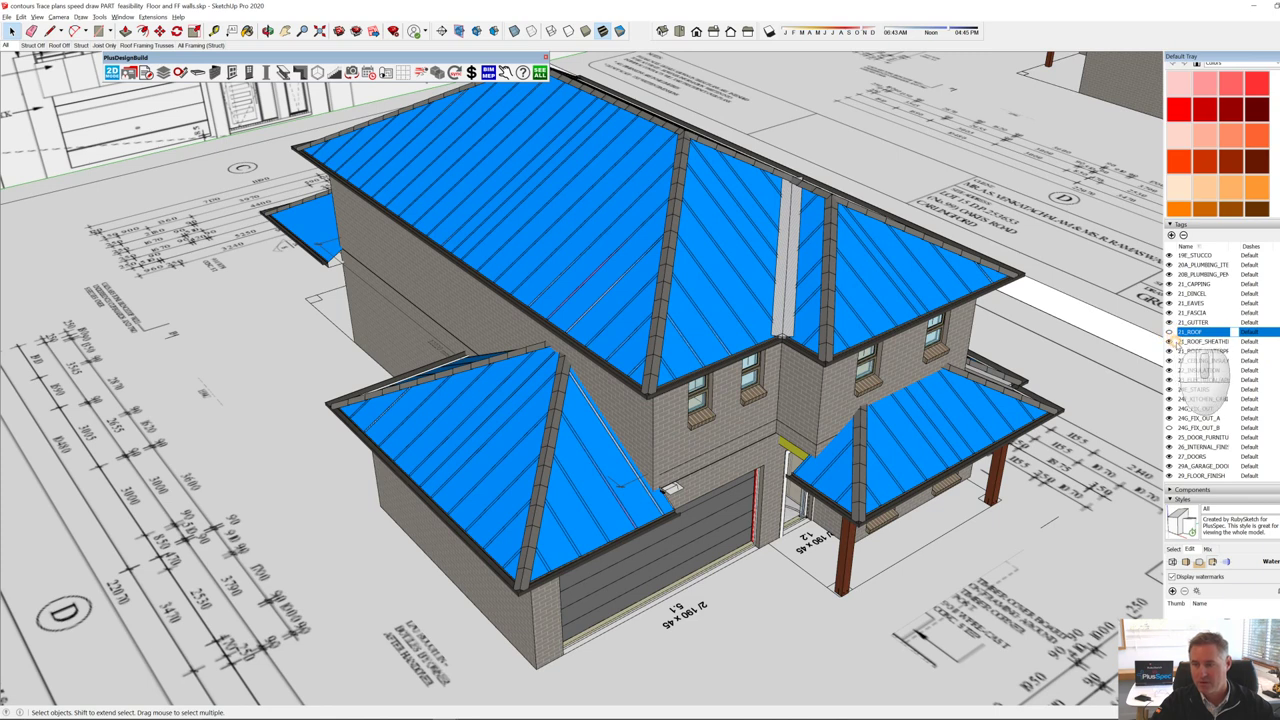
left_click(1169, 341)
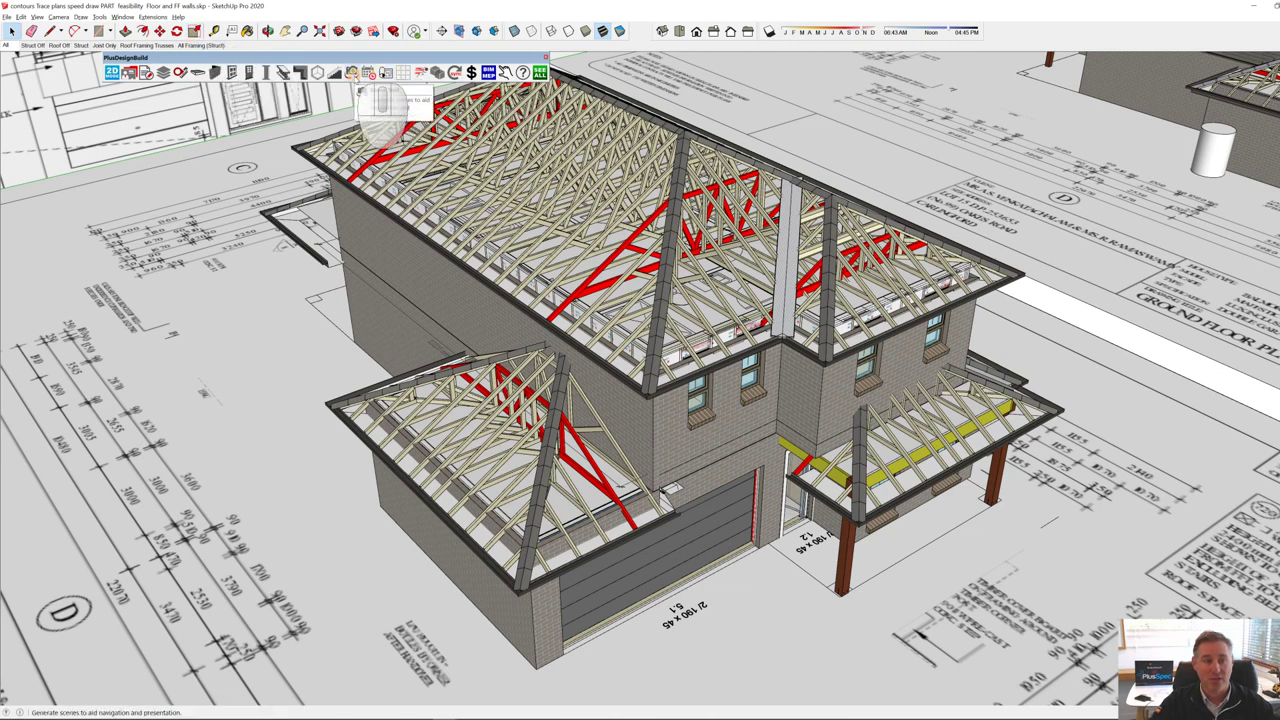
Step: Return to the Draw Joists tutorial1 model and hide everything except the lower long rectangular joist layout
left_click(352, 73)
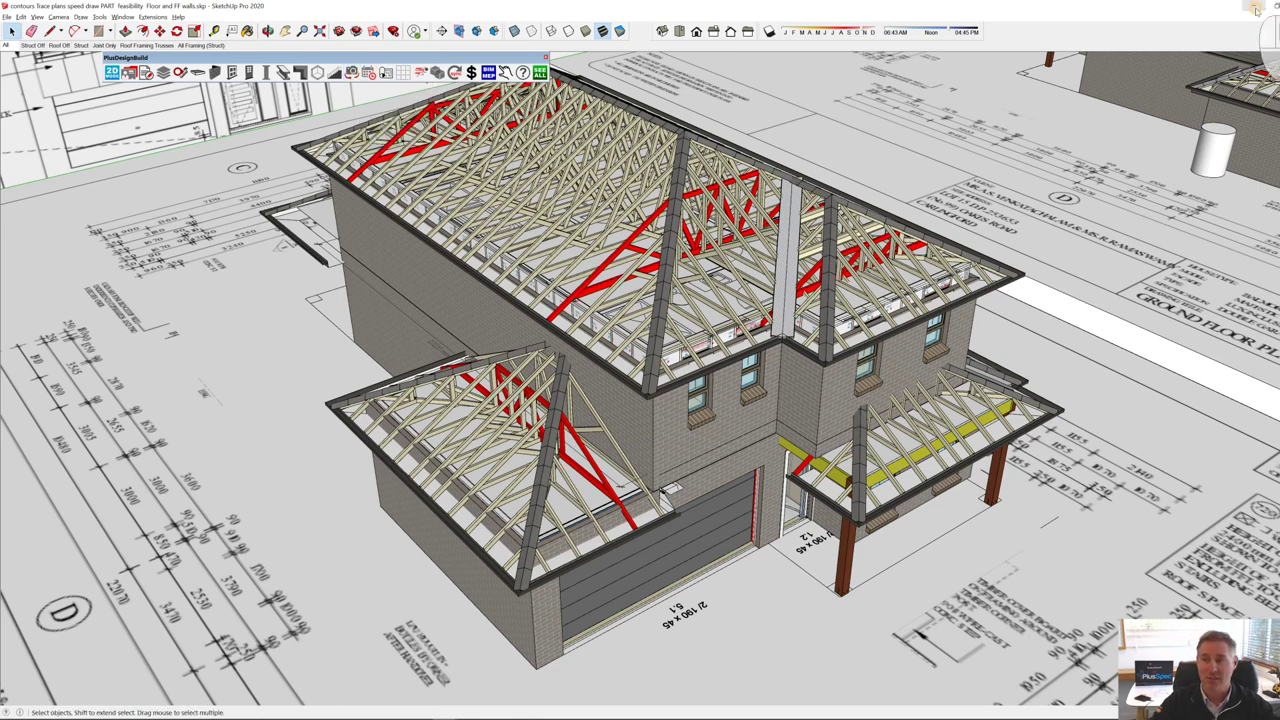
key("alt+Tab")
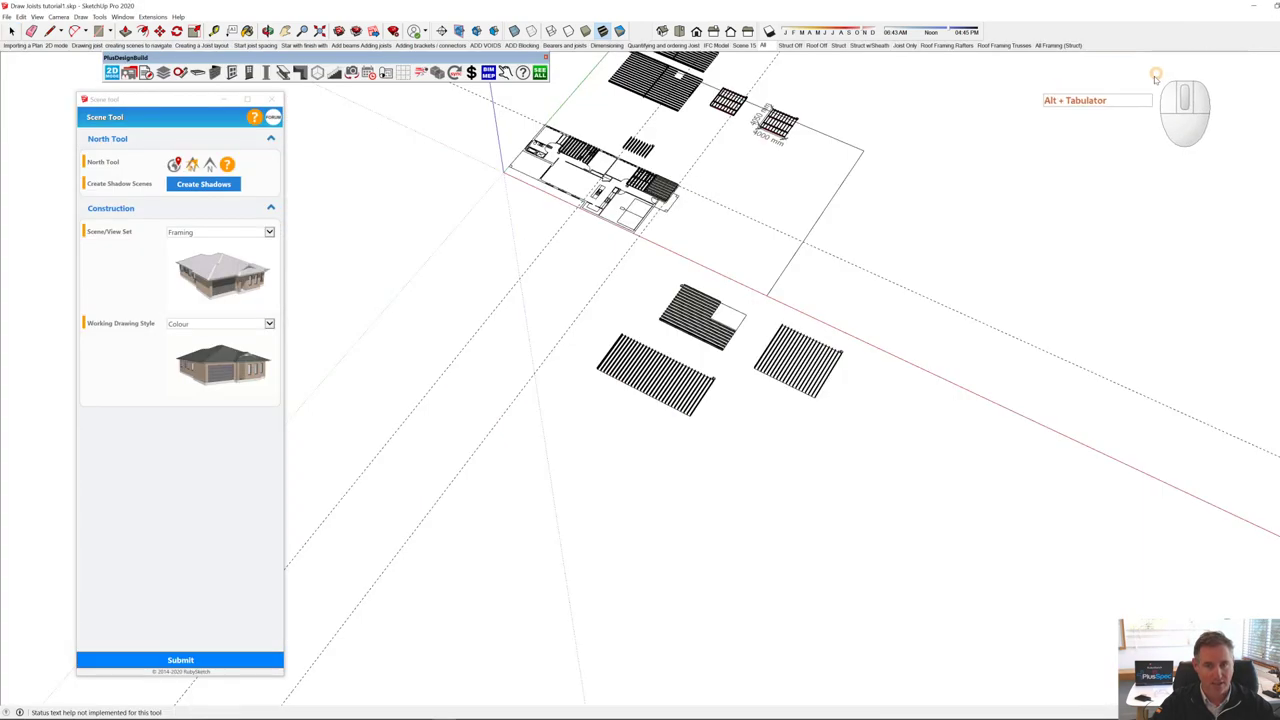
middle_click_drag(857, 336, 833, 350)
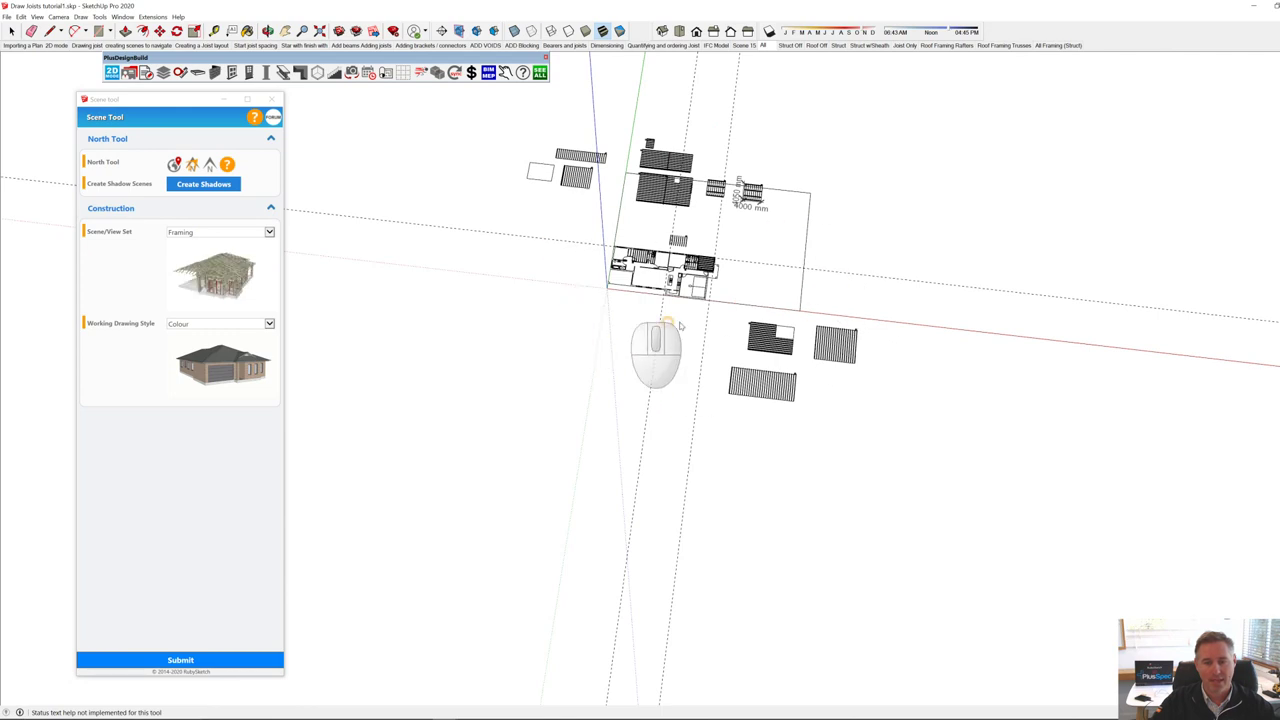
scroll(792, 420, "up", 3)
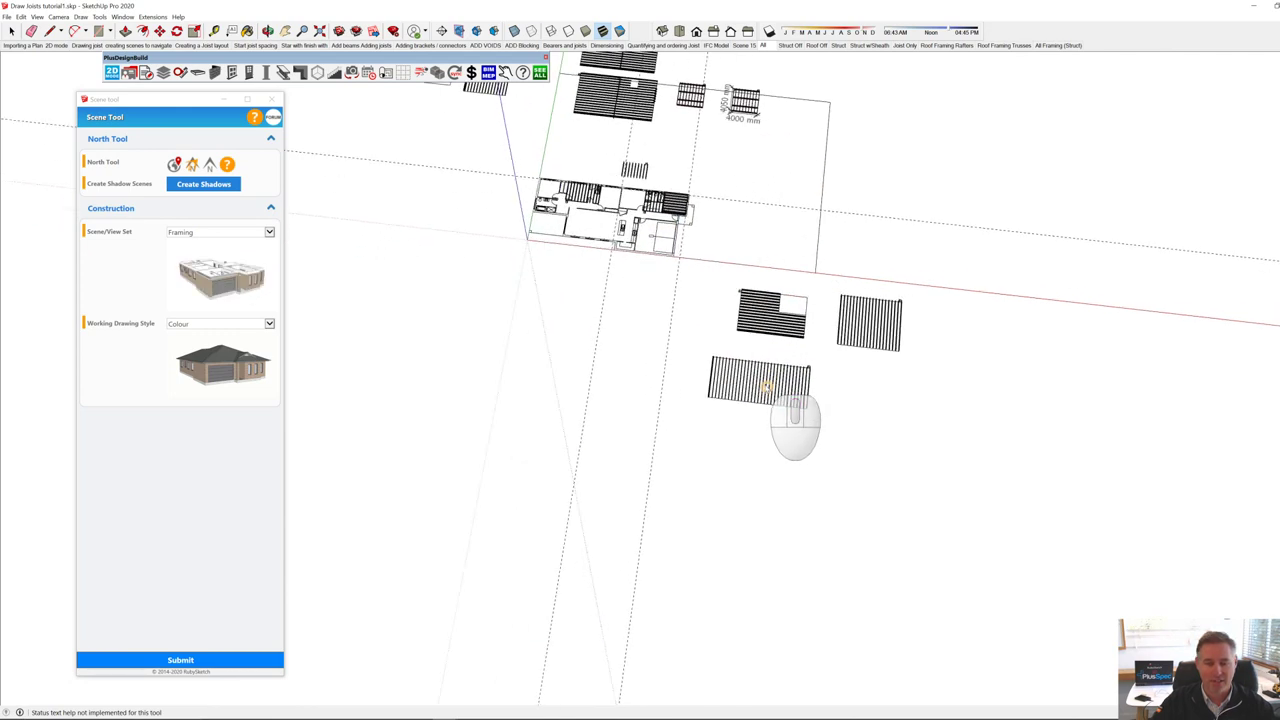
key("space")
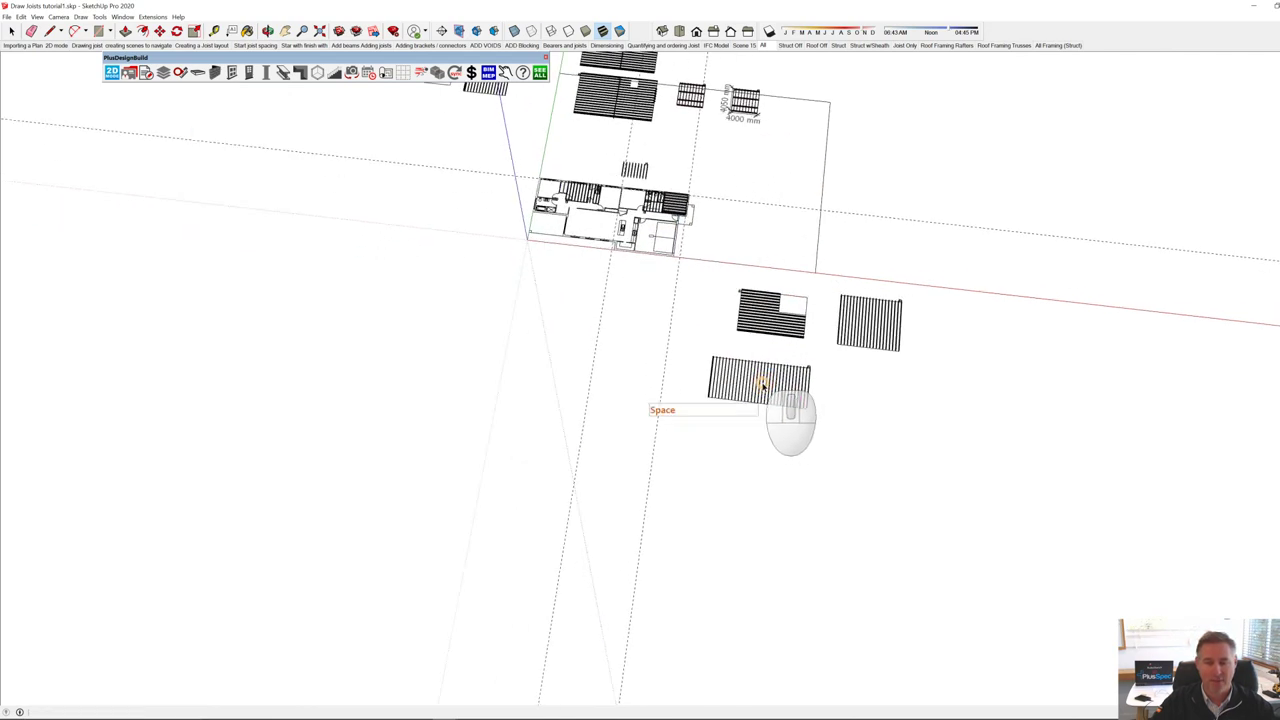
left_click(762, 385)
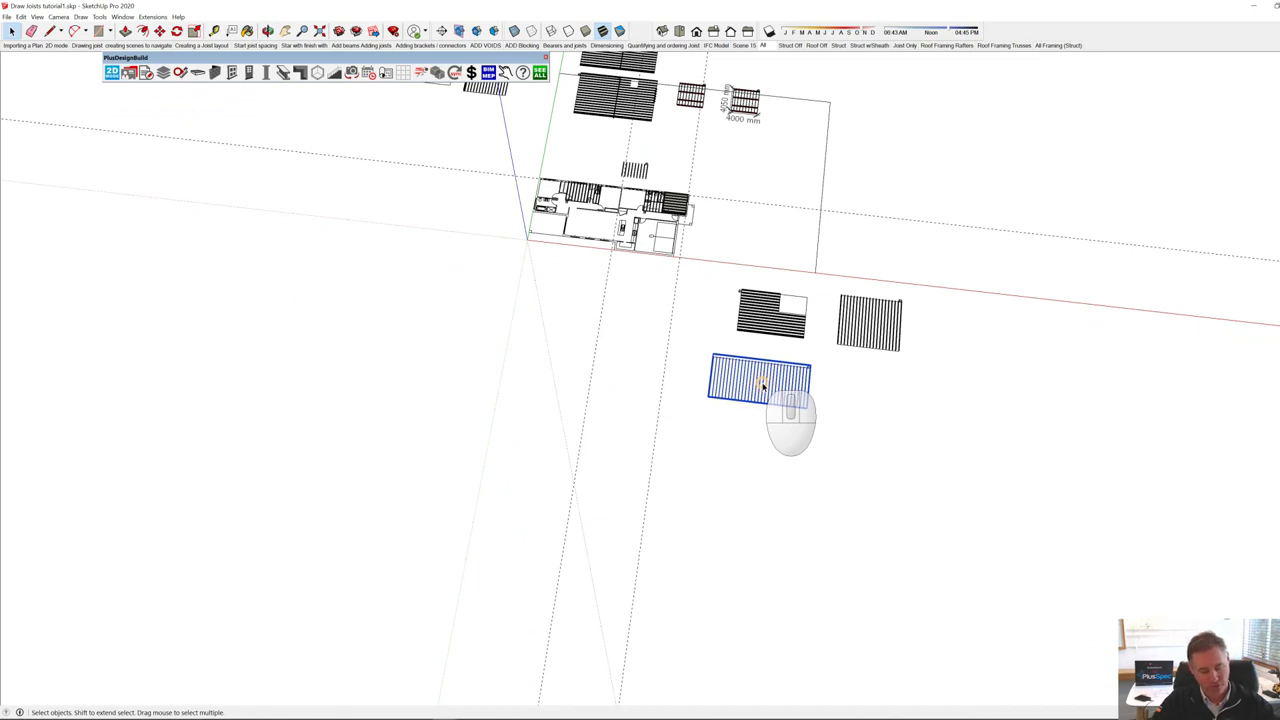
key("ctrl+a")
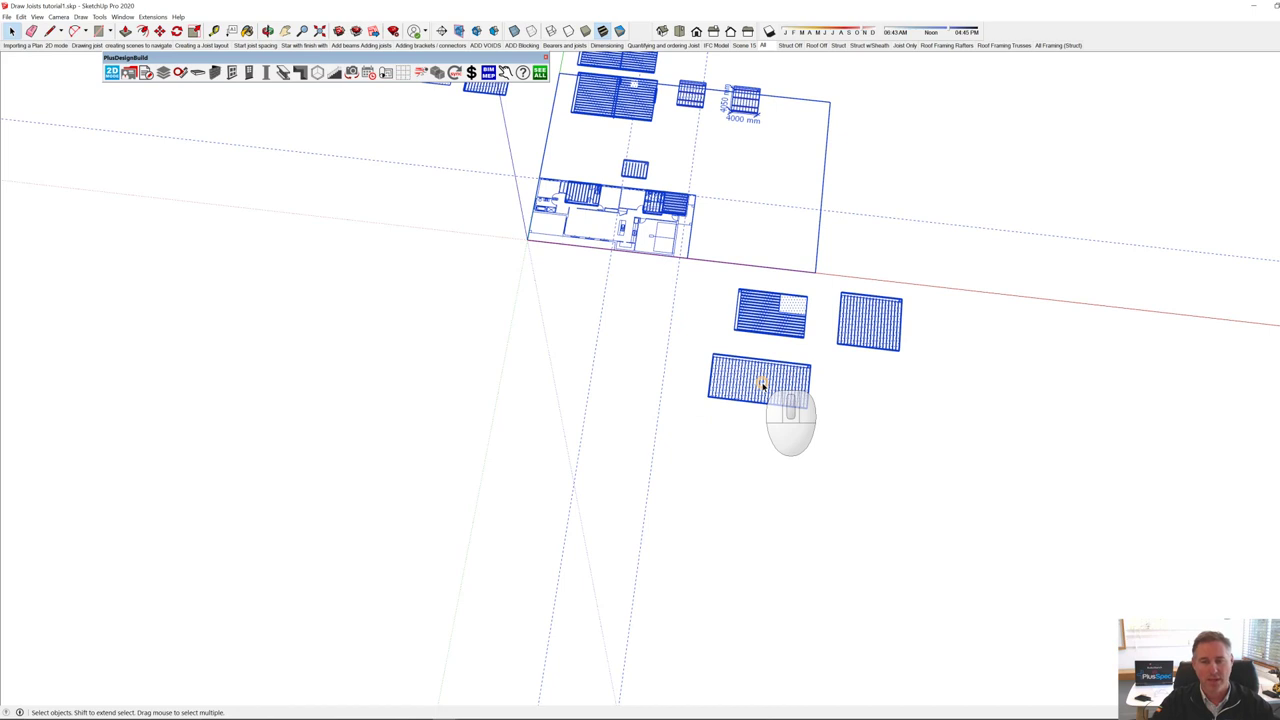
key("shift")
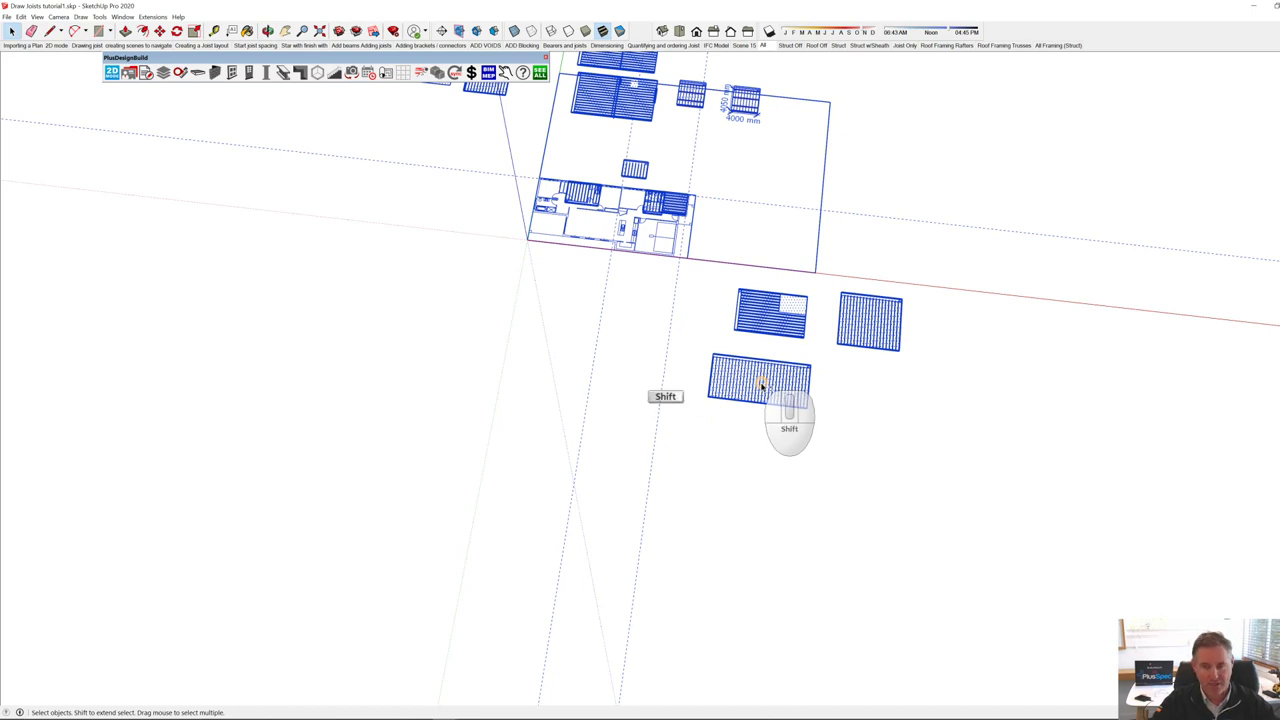
left_click(760, 384, "shift")
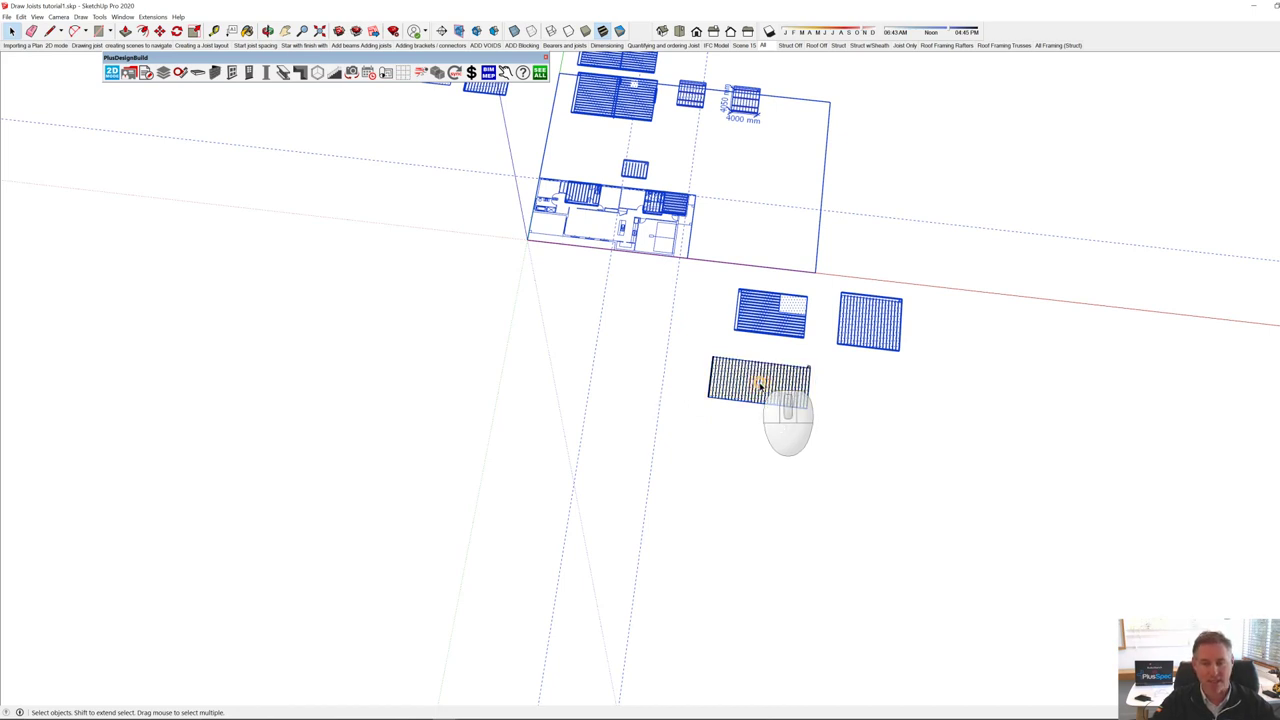
right_click(762, 321)
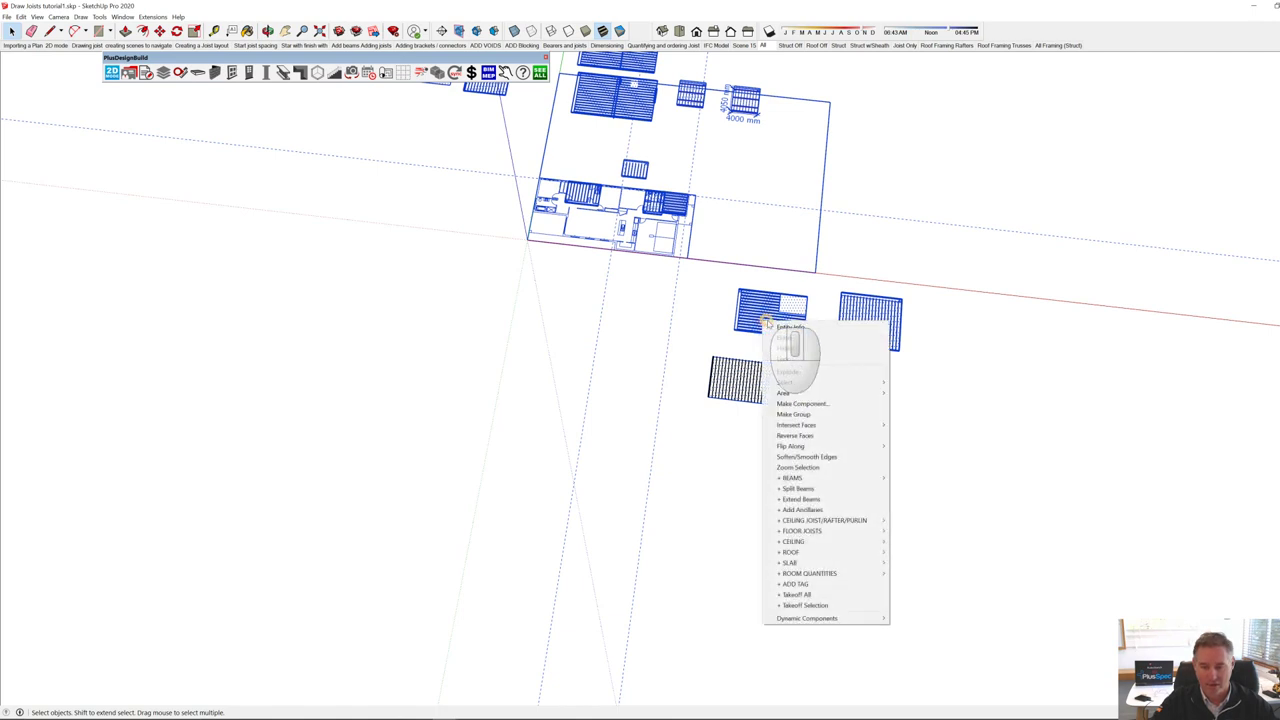
left_click(826, 348)
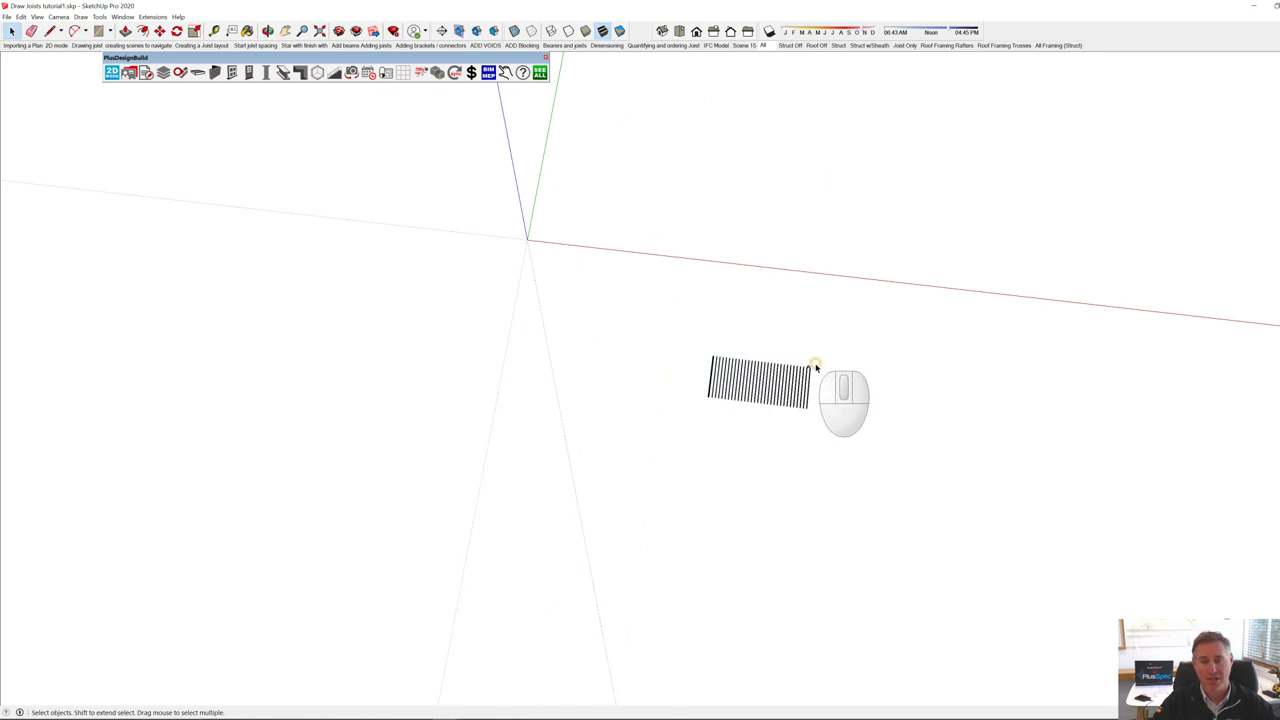
Step: Select the remaining rectangular joist layout and zoom the view to that selection
middle_click_drag(814, 380, 793, 394)
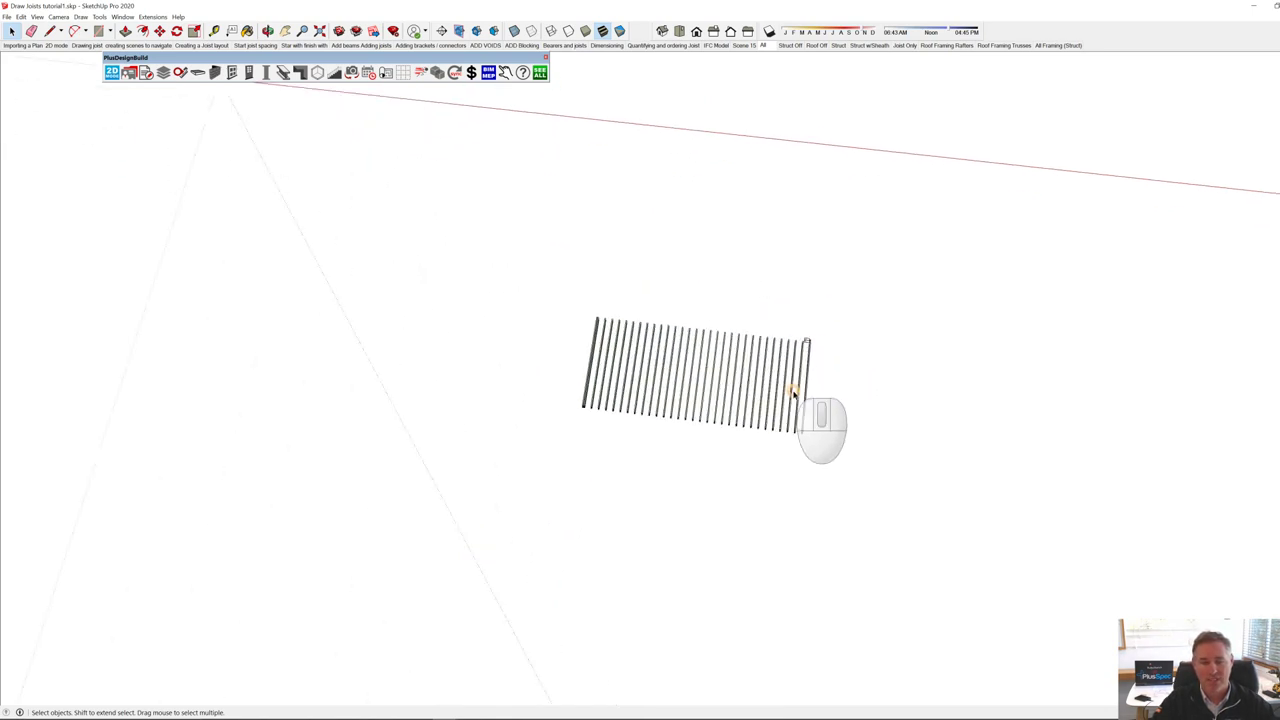
scroll(793, 394, "up", 3)
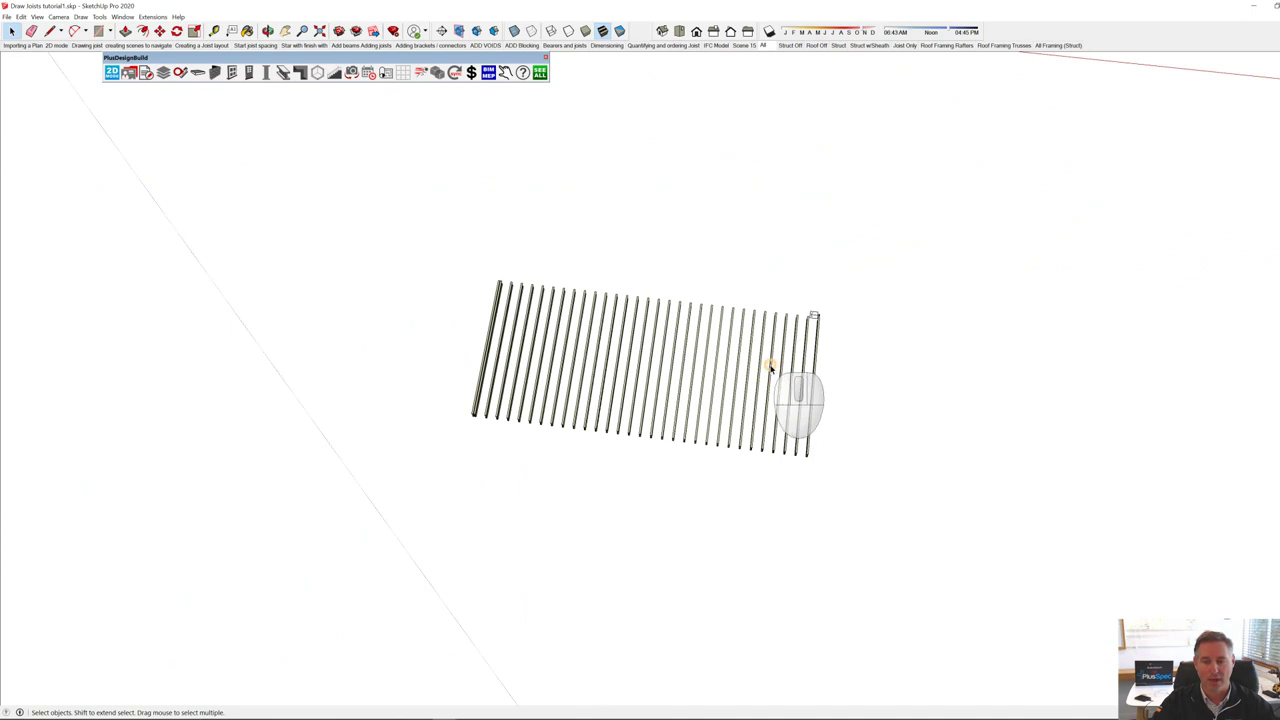
left_click(770, 368)
right_click(770, 368)
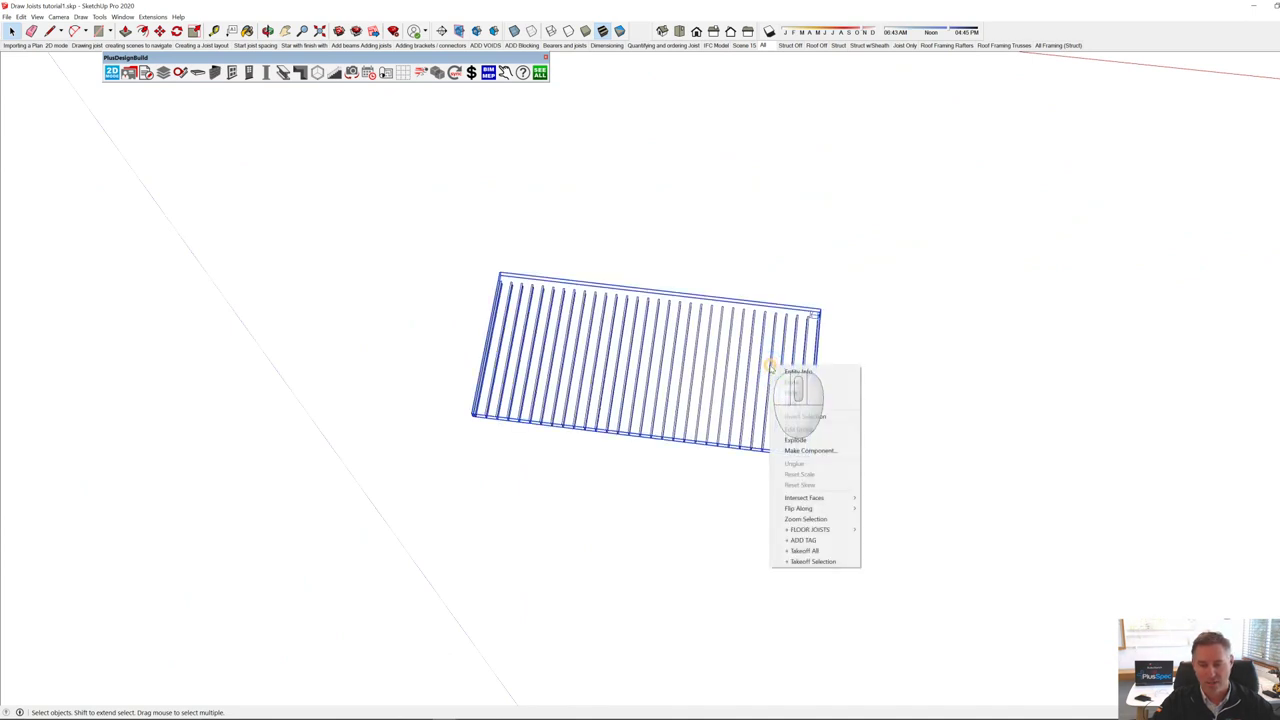
left_click(805, 518)
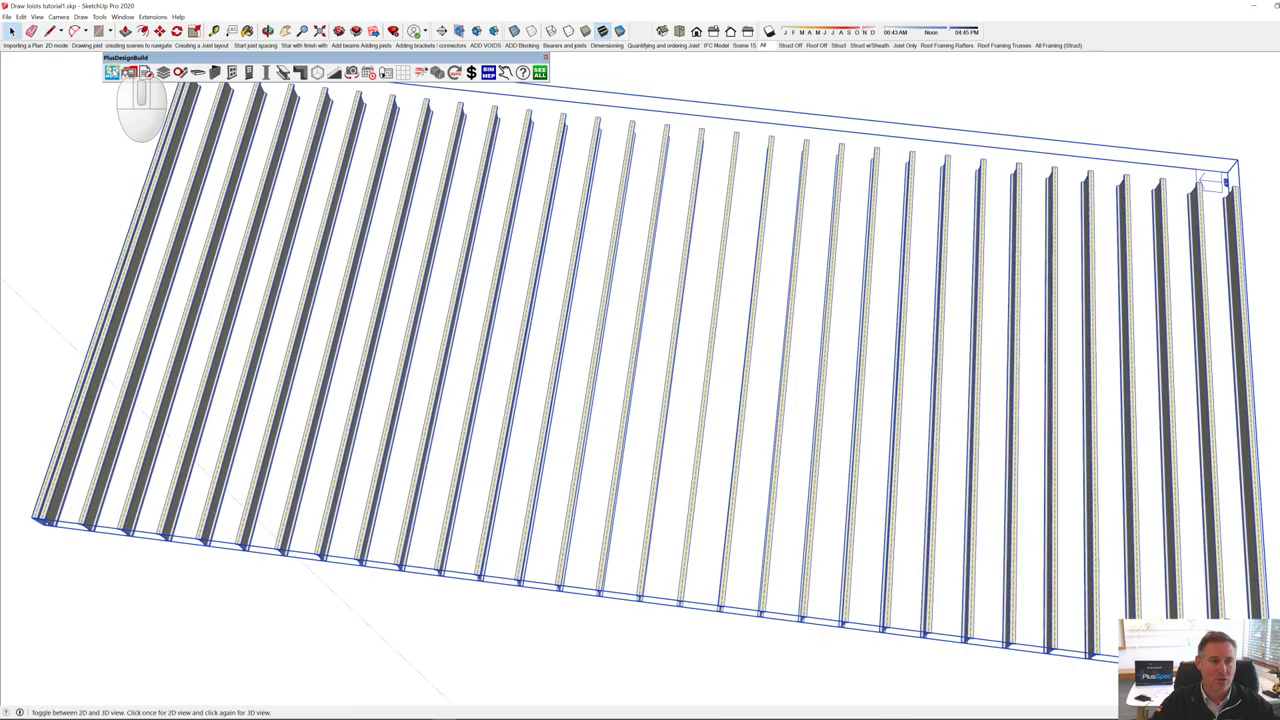
Step: Show the joist layout in 2D plan view, framed closely, and add a new scene after All Framing (Struct)
left_click(128, 73)
left_click(128, 73)
left_click(128, 73)
left_click(128, 73)
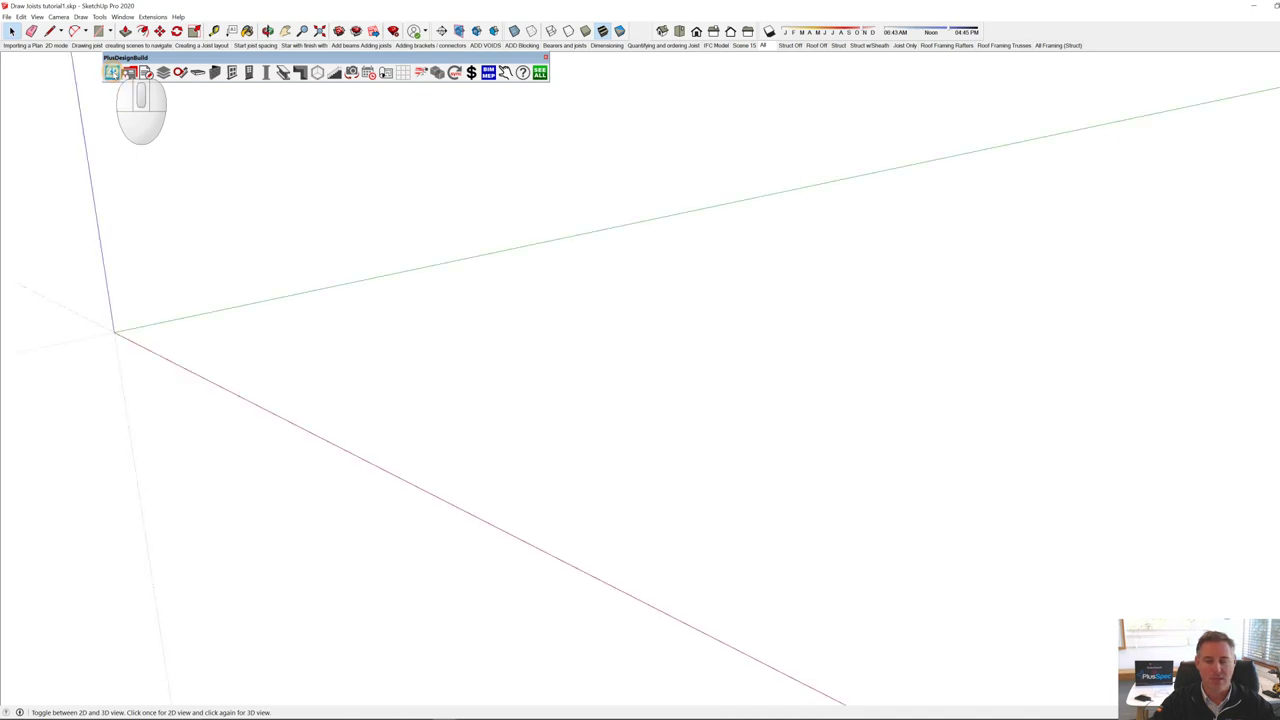
left_click(112, 74)
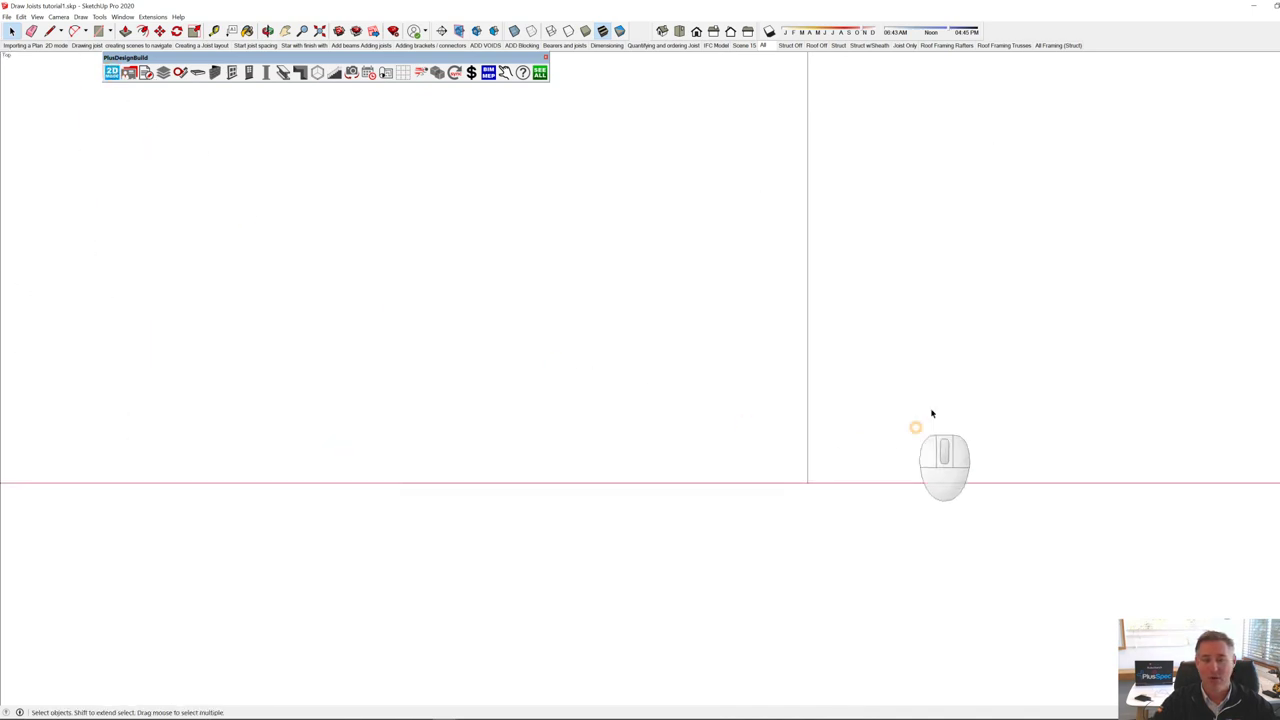
key("shift+z")
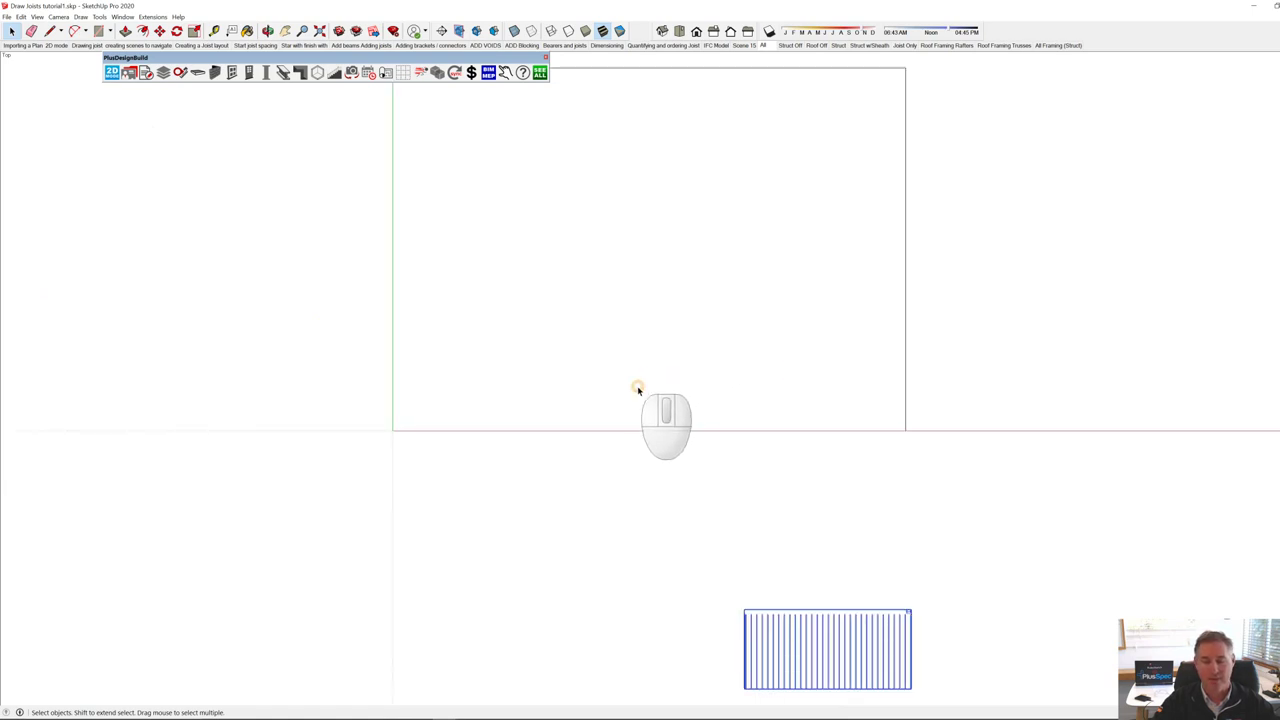
scroll(637, 388, "down", 2)
scroll(797, 657, "up", 4)
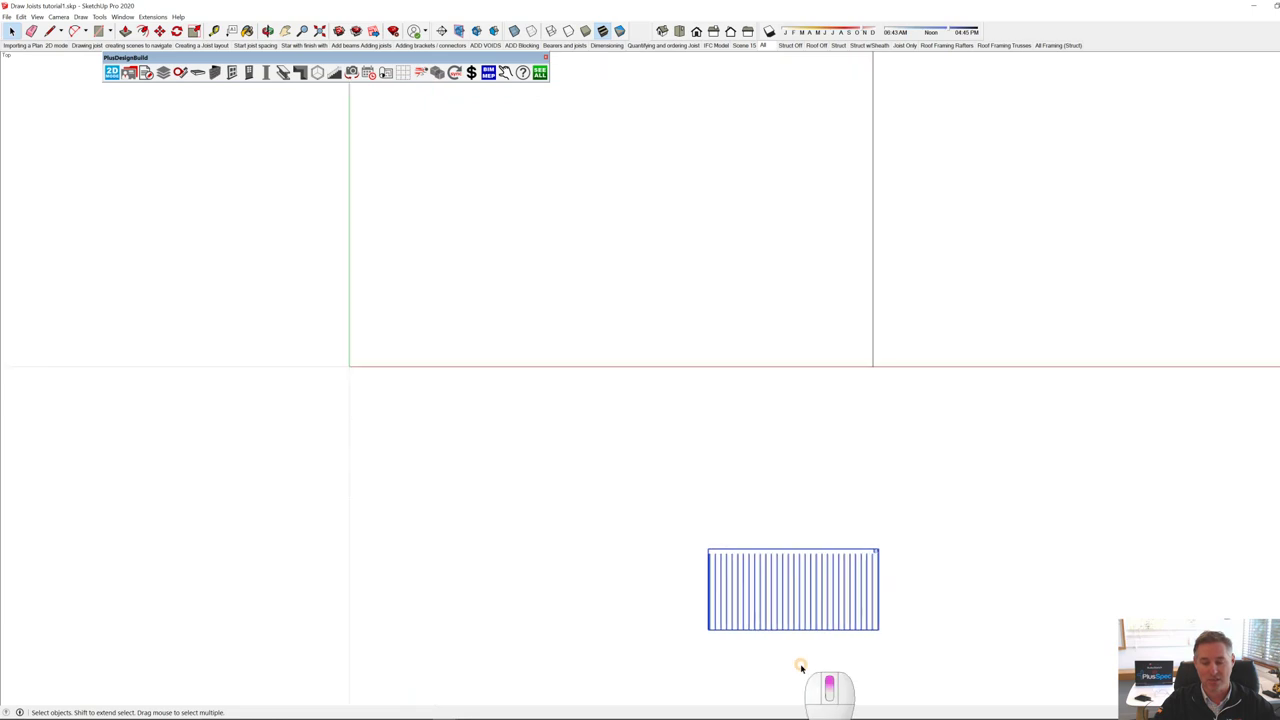
scroll(800, 650, "up", 5)
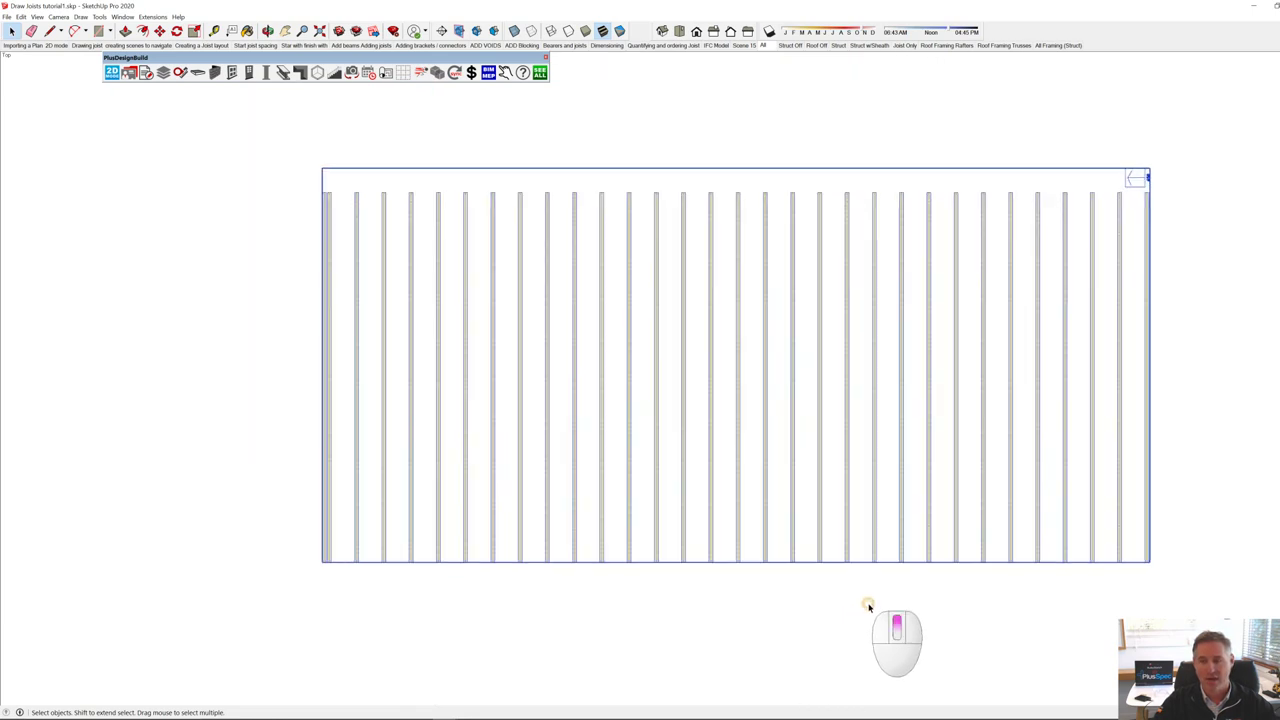
right_click(1052, 47)
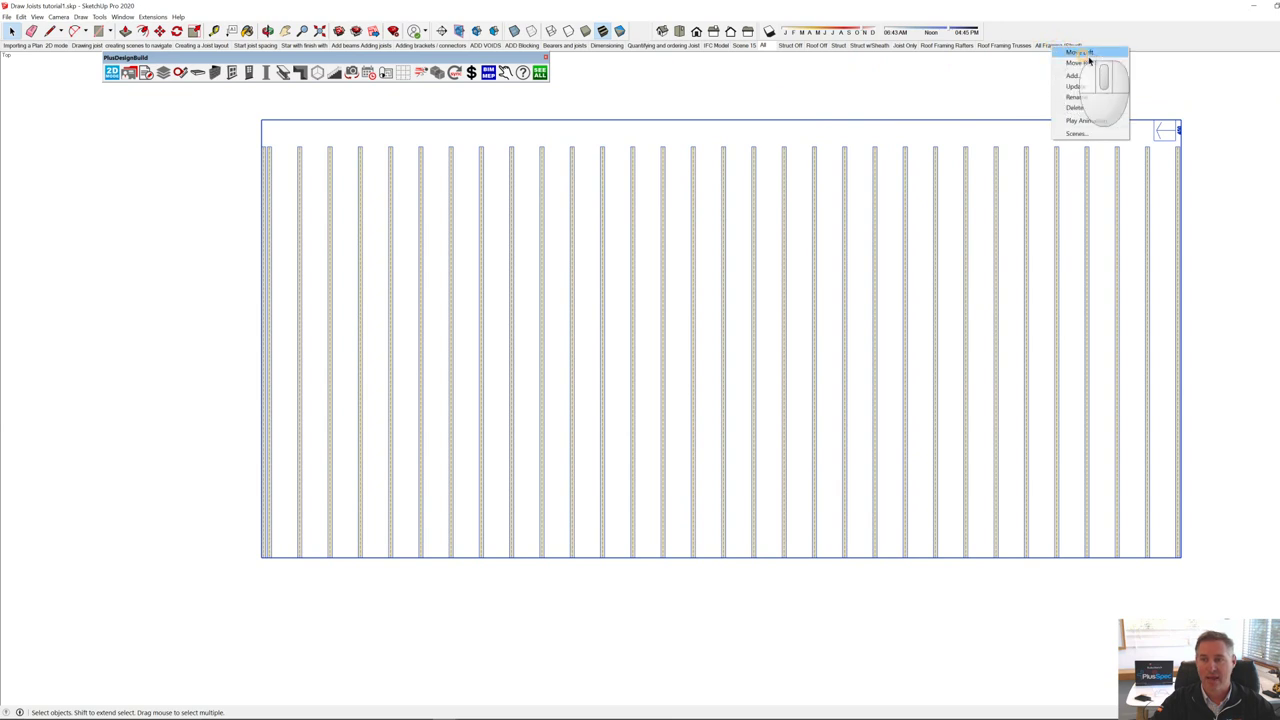
left_click(1100, 76)
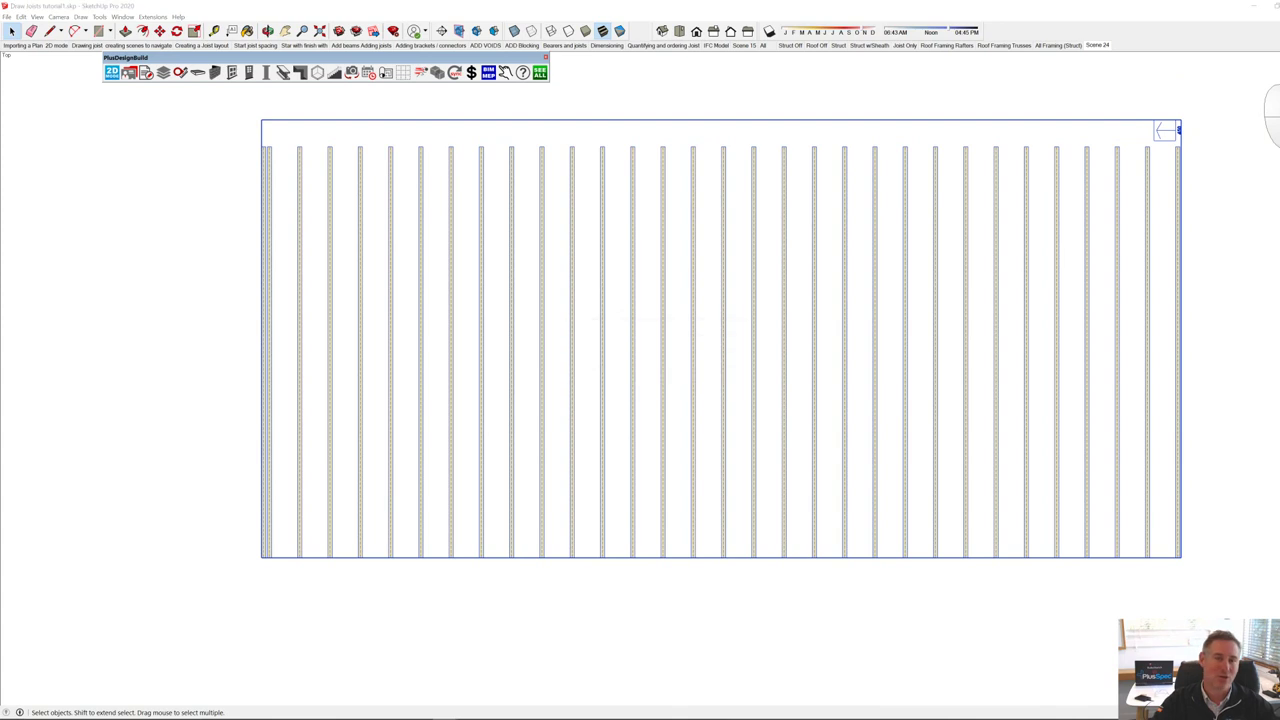
Step: Review the visible tags and the new scene's saved properties, and update Scene 24 with the current view
mouse_move(1277, 118)
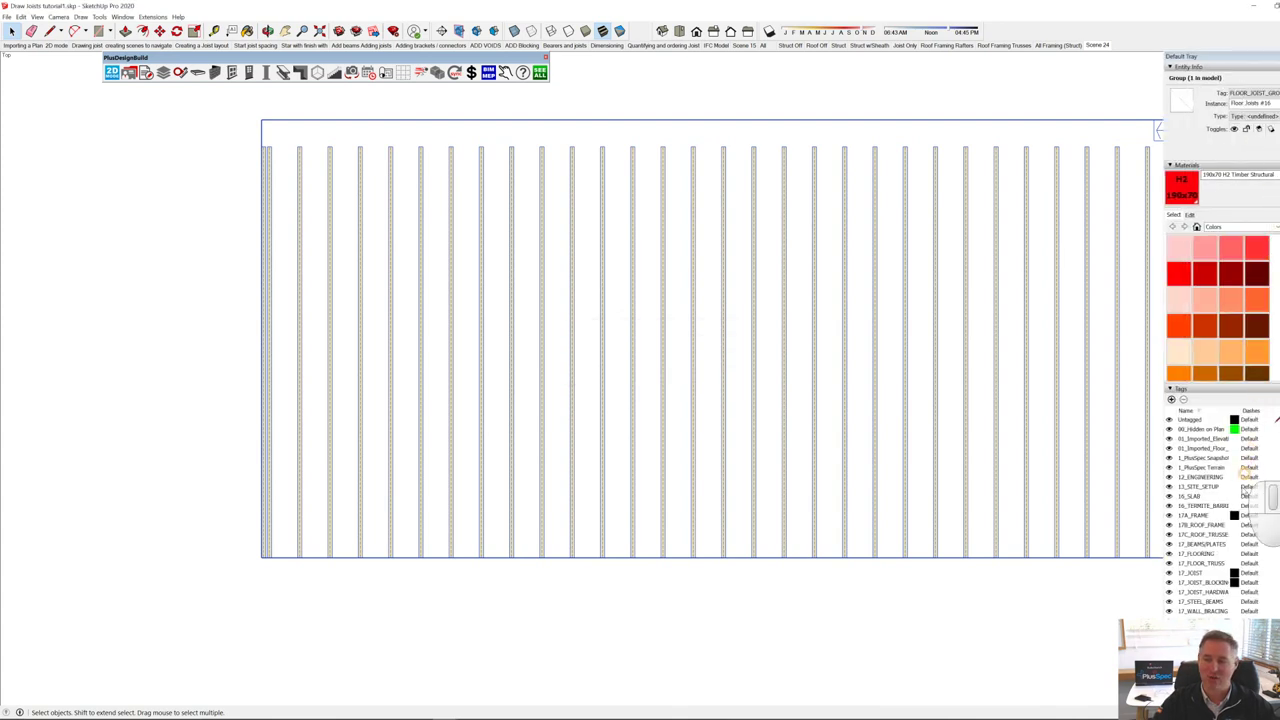
scroll(1276, 420, "down", 1)
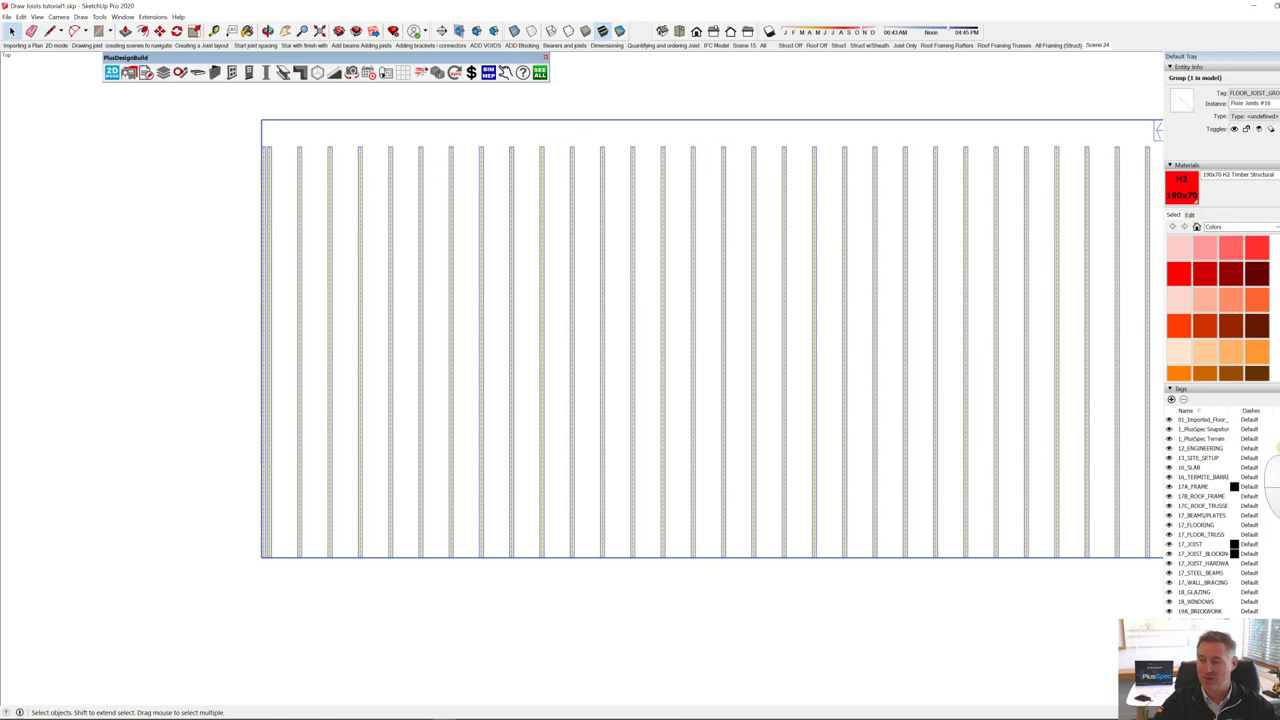
scroll(1266, 480, "down", 8)
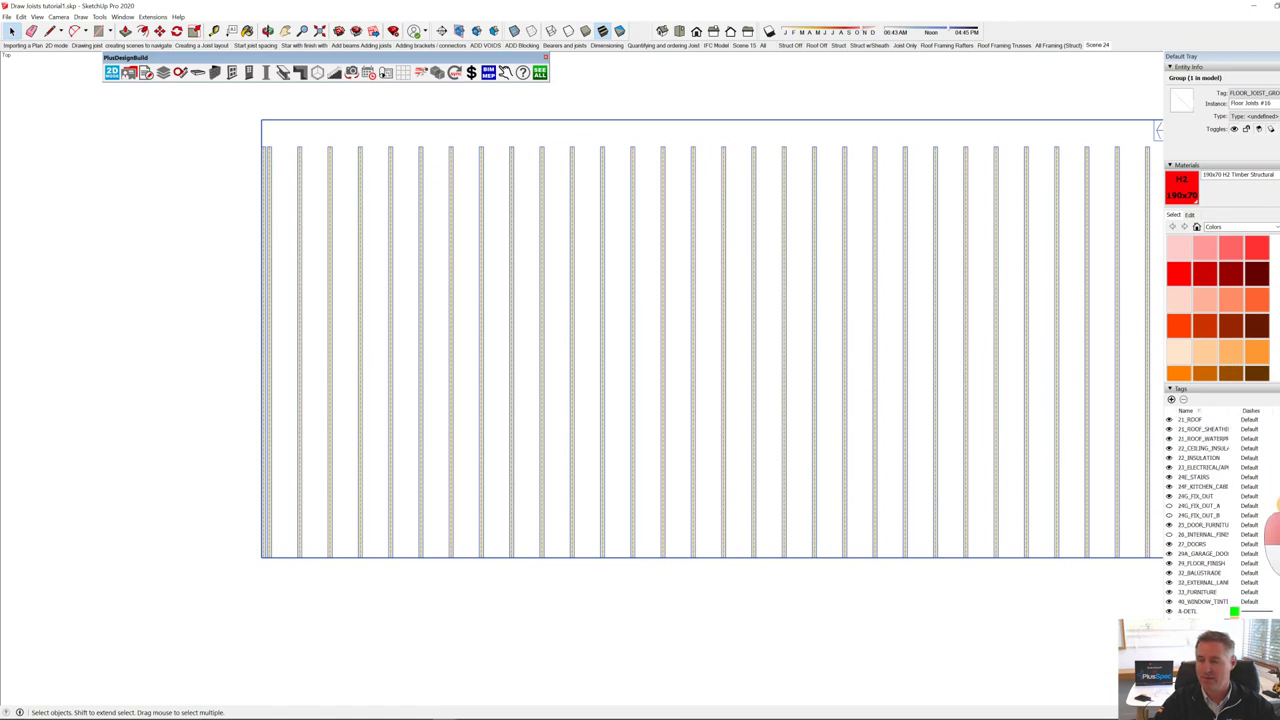
scroll(1272, 540, "down", 4)
scroll(1272, 592, "down", 5)
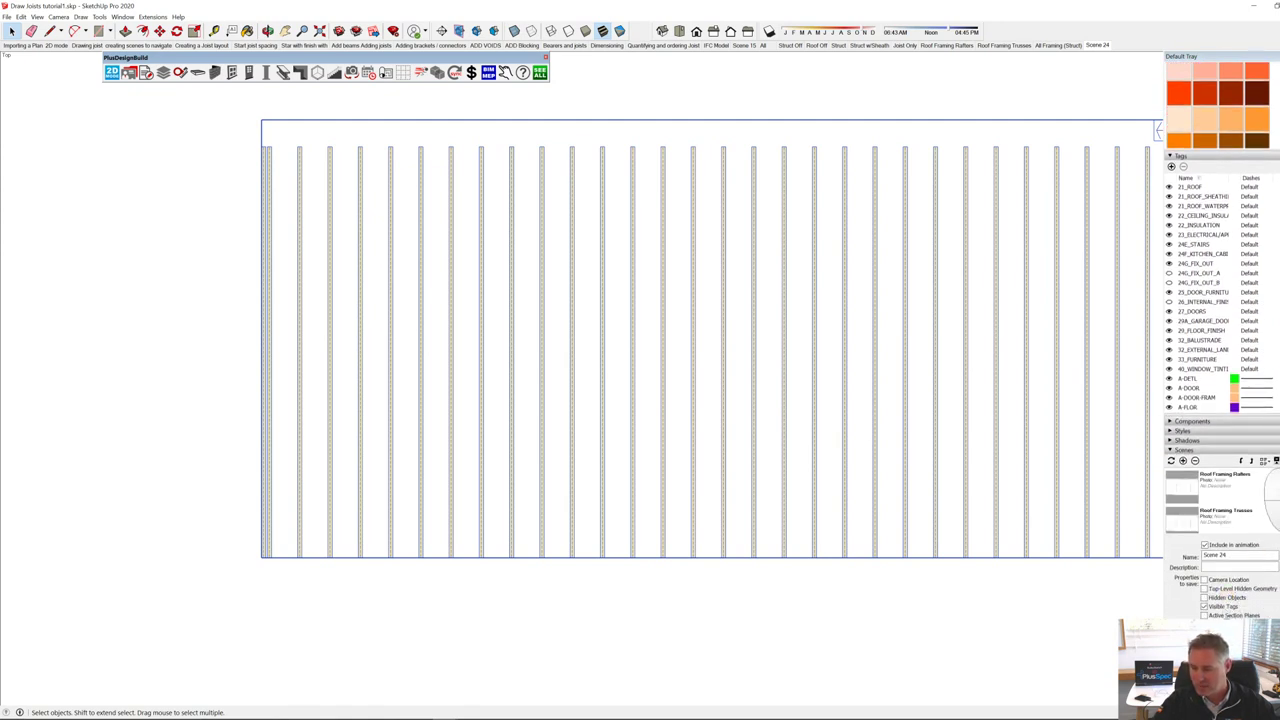
scroll(1272, 480, "up", 3)
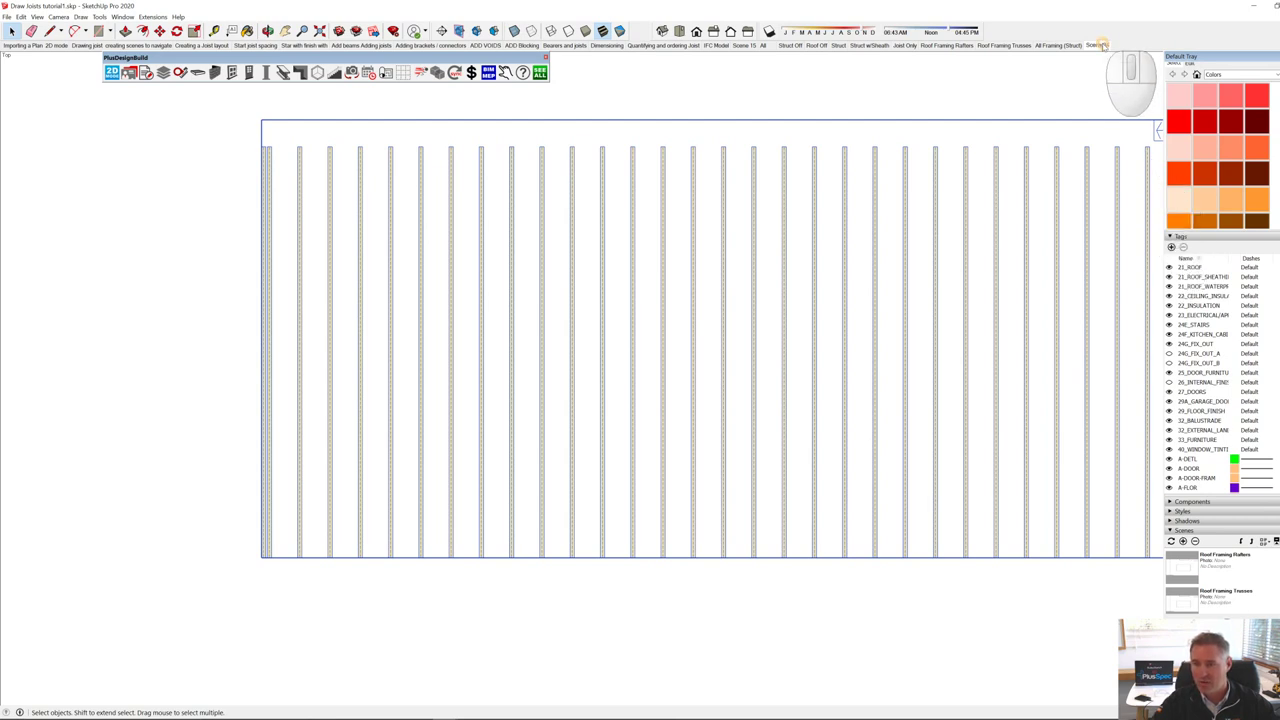
right_click(1102, 46)
left_click(1126, 85)
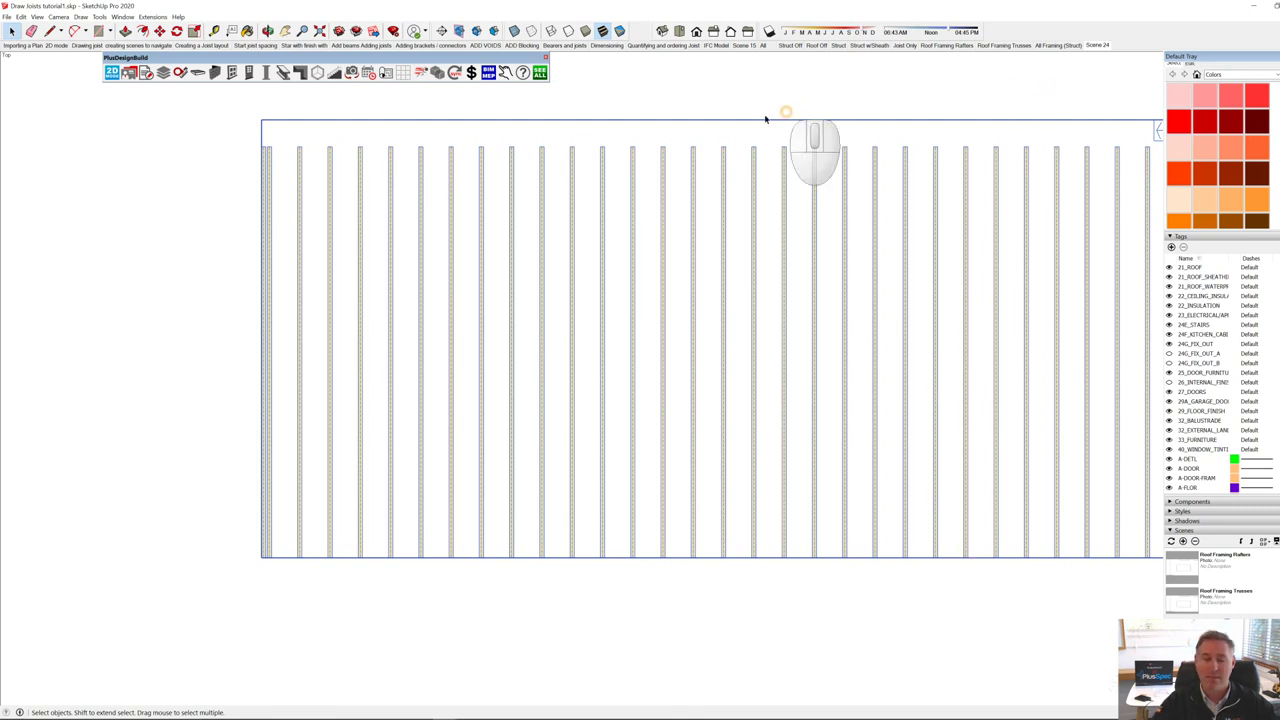
right_click(1095, 48)
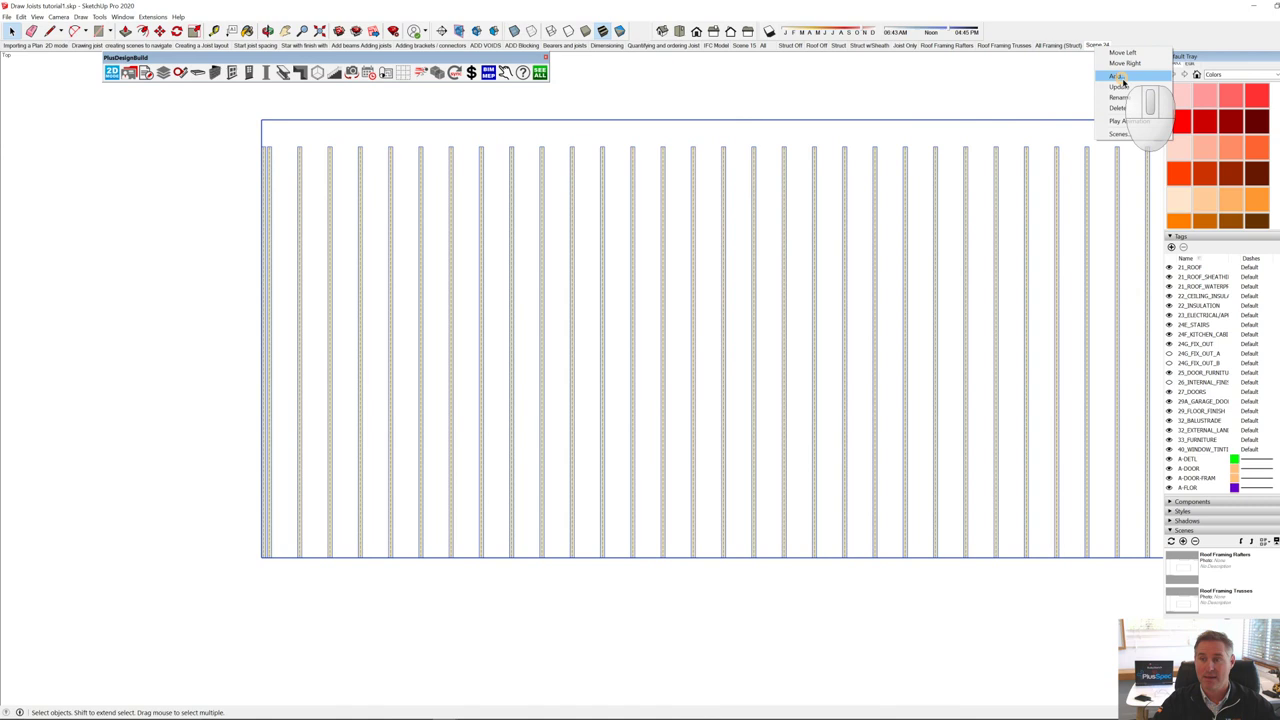
left_click(1076, 132)
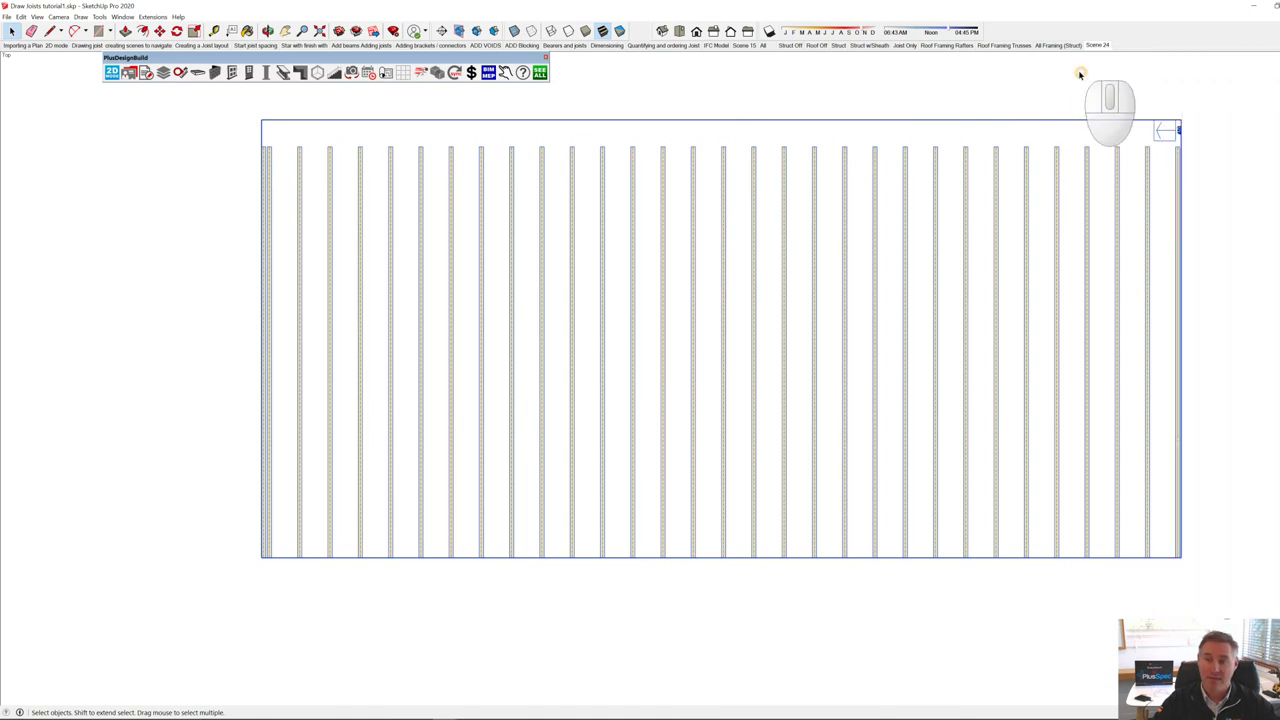
Step: View the All scene and Scene 15, and return to Scene 24 to check its saved joist layout view
left_click(758, 46)
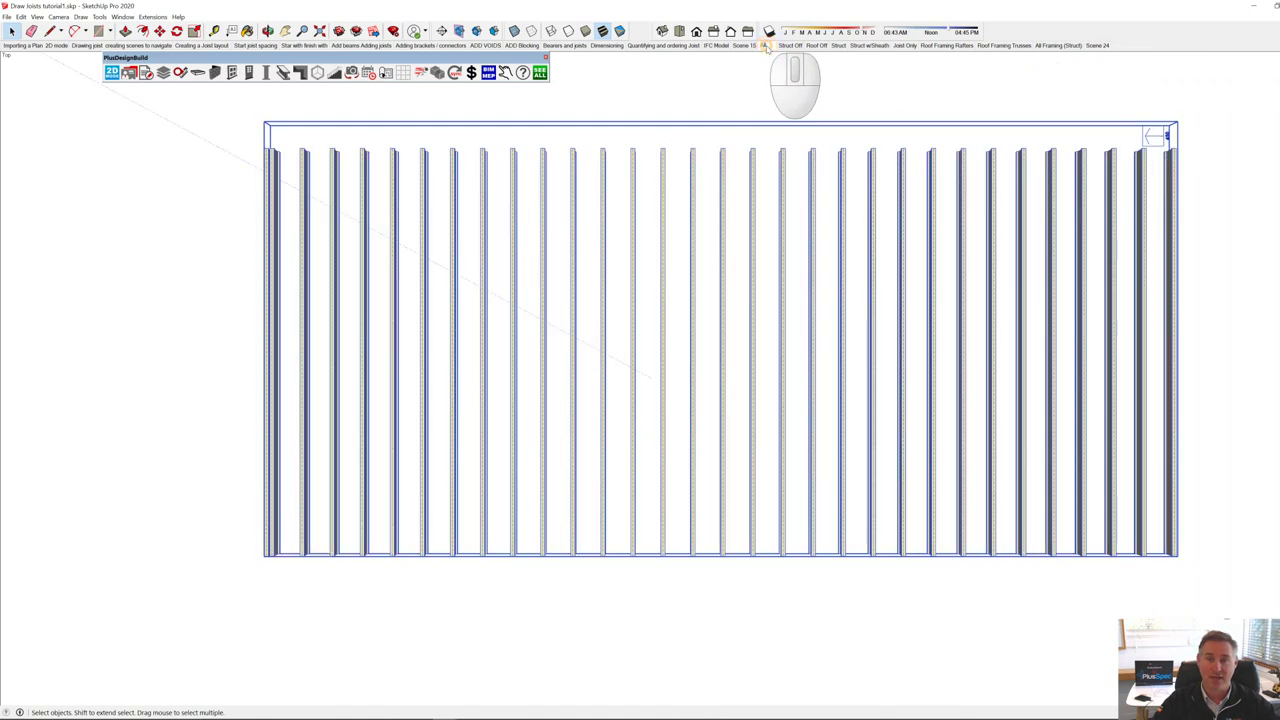
left_click(712, 46)
scroll(699, 128, "down", 5)
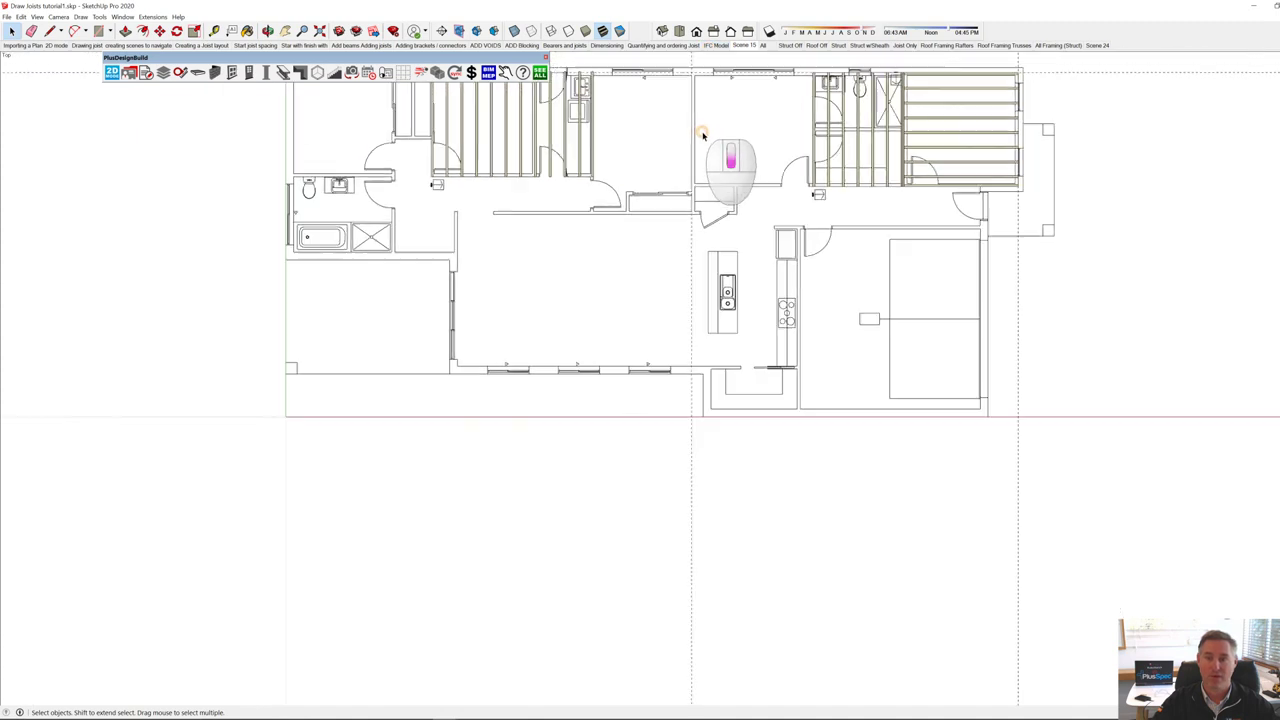
left_click(1097, 46)
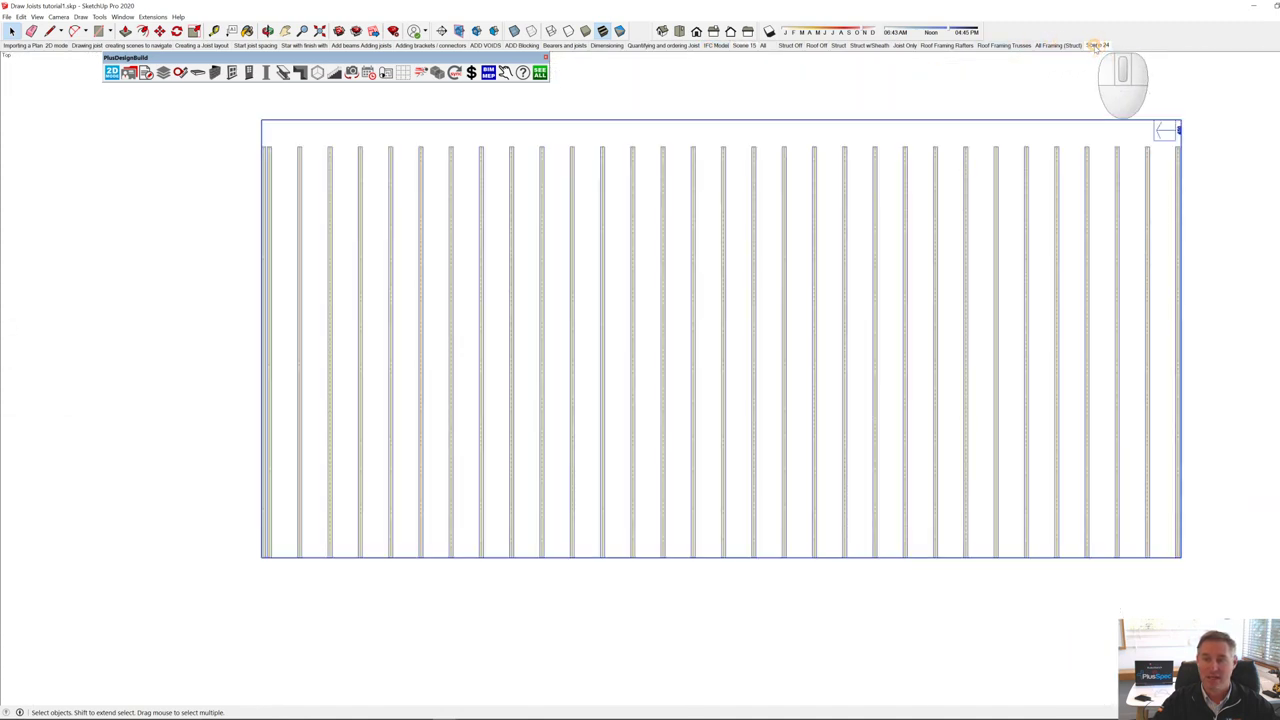
scroll(791, 371, "down", 8)
scroll(791, 371, "up", 10)
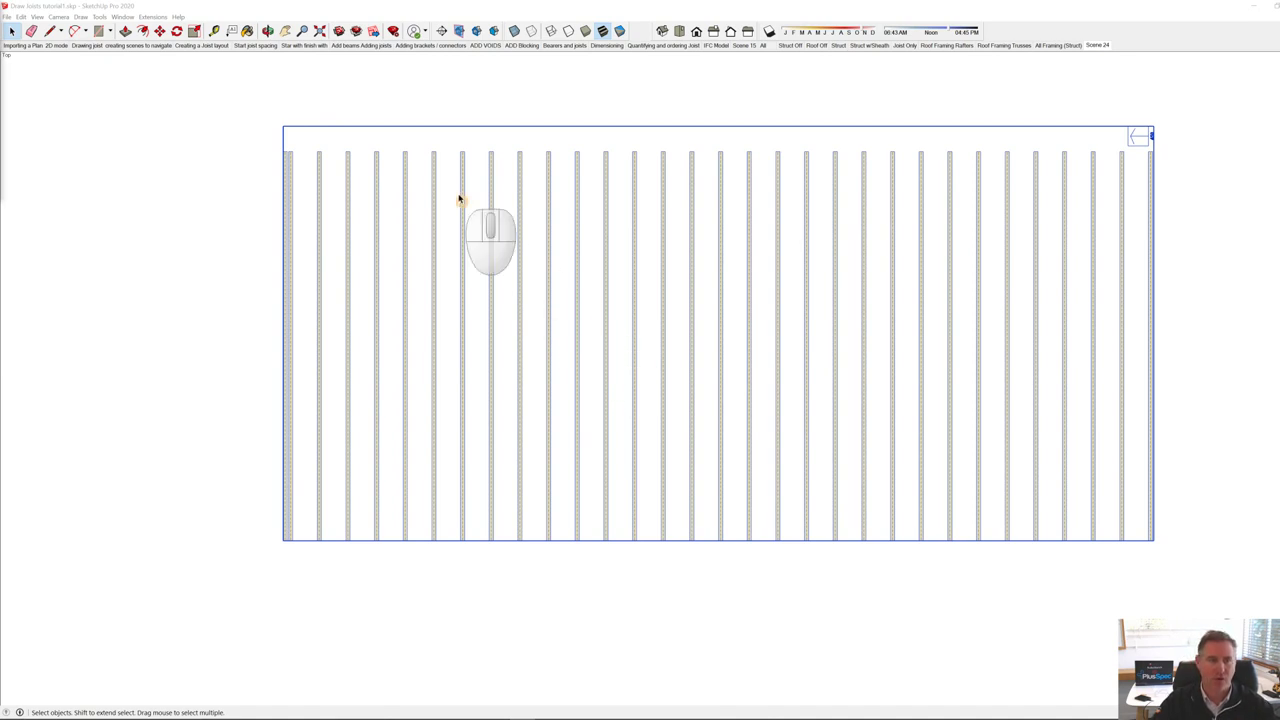
Step: Try the construction document export with A3 paper, Scene 24 in Viewport 1 and a second page, and close it without submitting
left_click(380, 106)
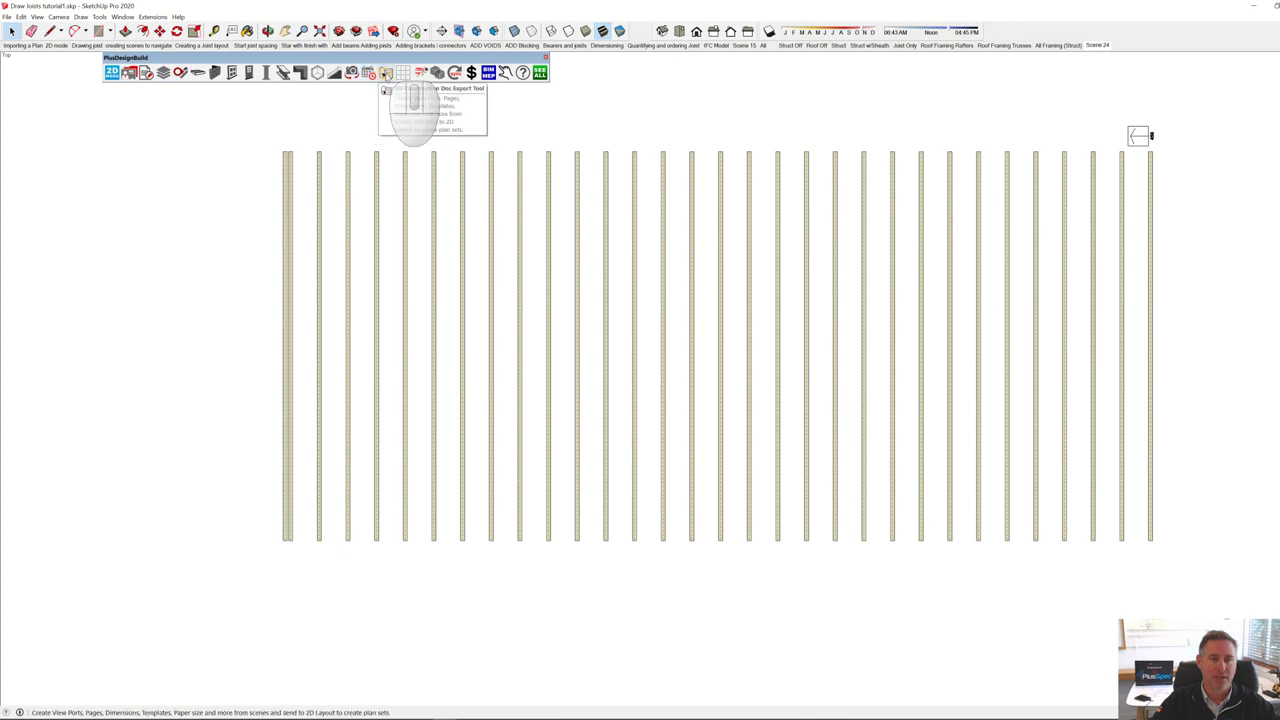
left_click(386, 74)
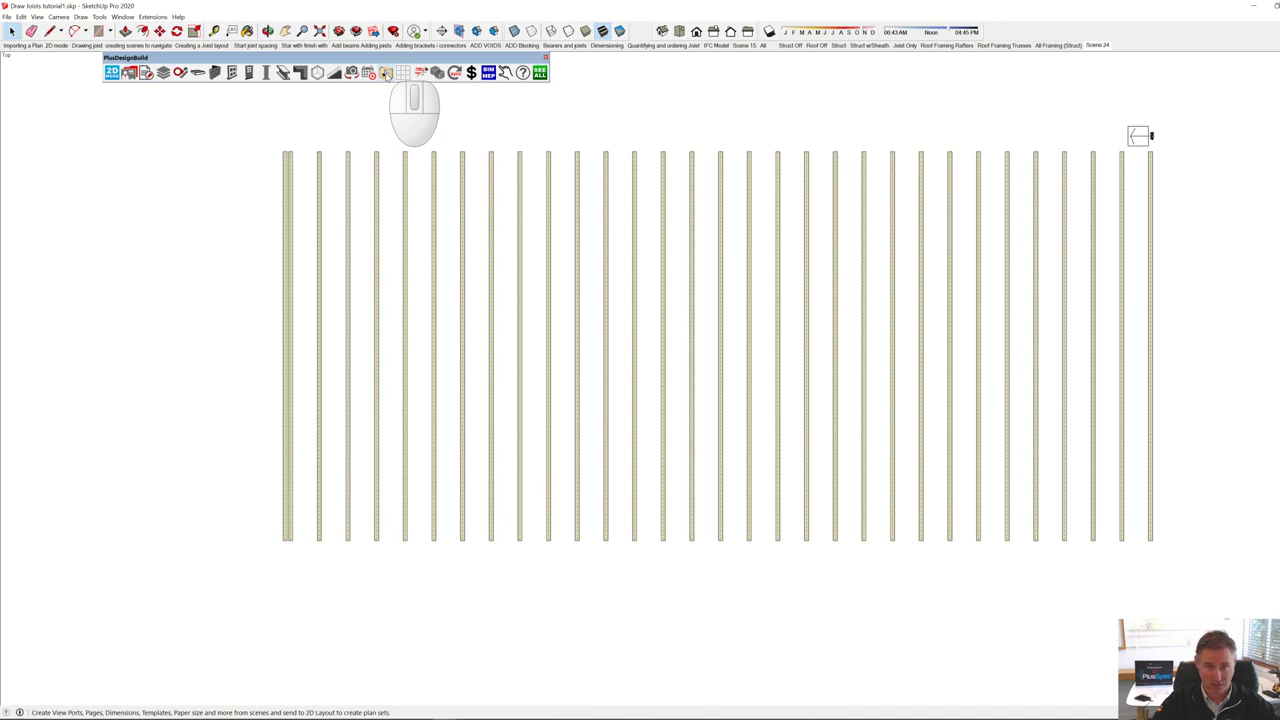
left_click(386, 74)
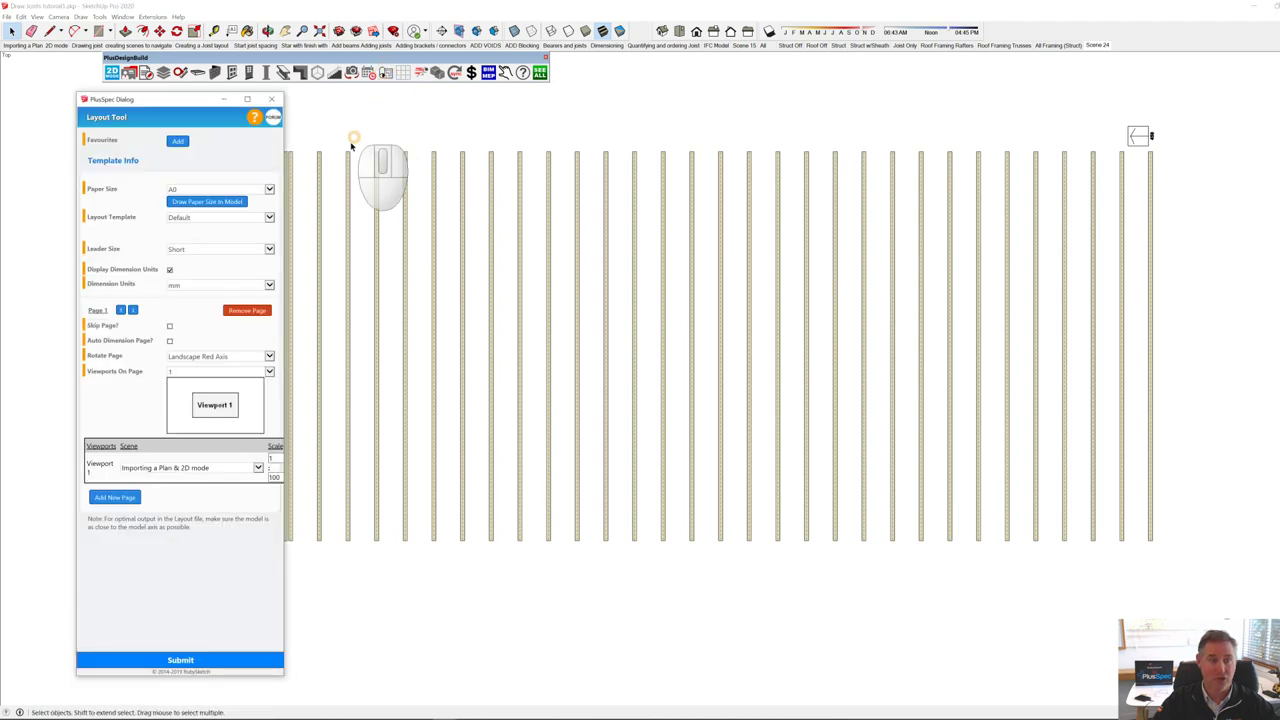
left_click(269, 189)
left_click(223, 216)
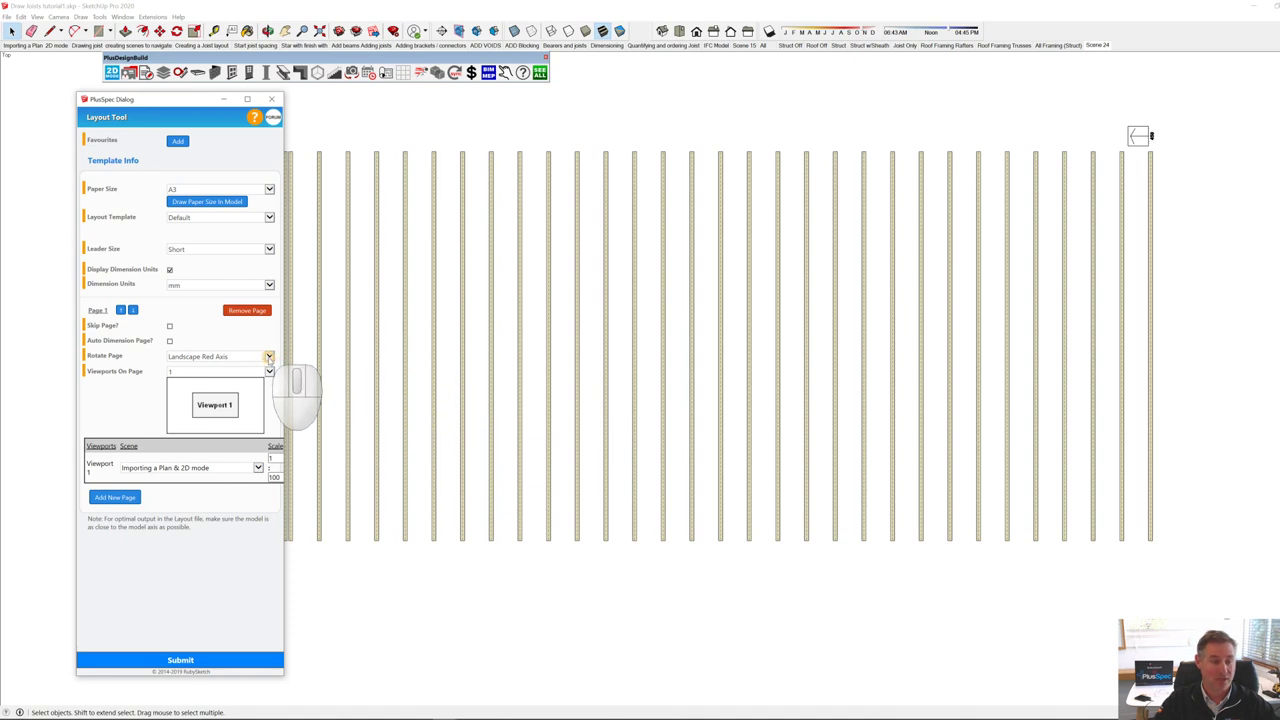
left_click(257, 467)
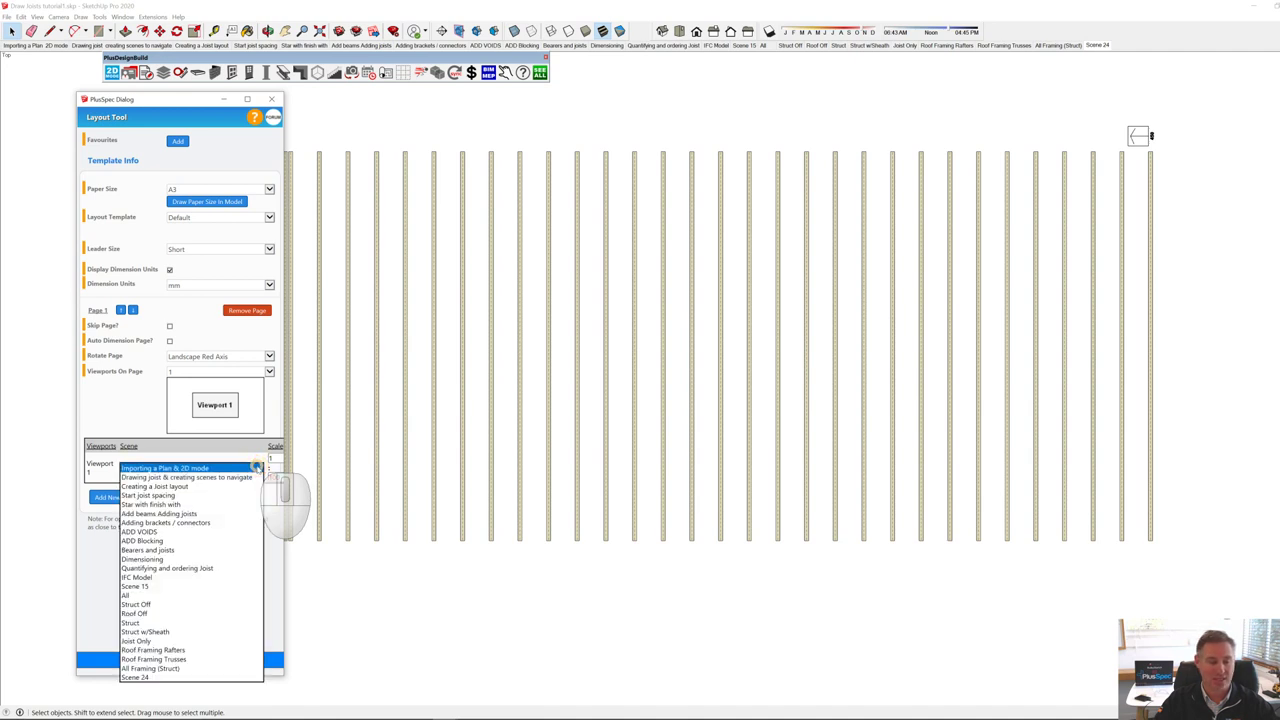
left_click(190, 676)
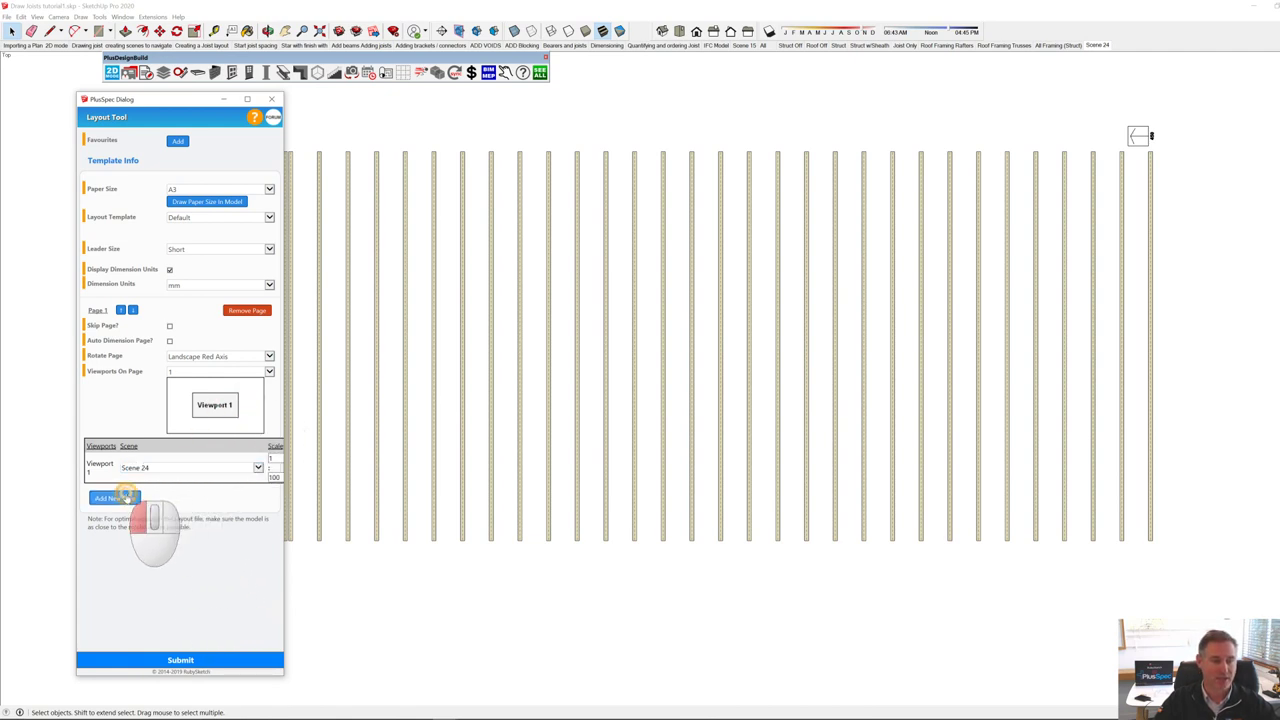
left_click(120, 498)
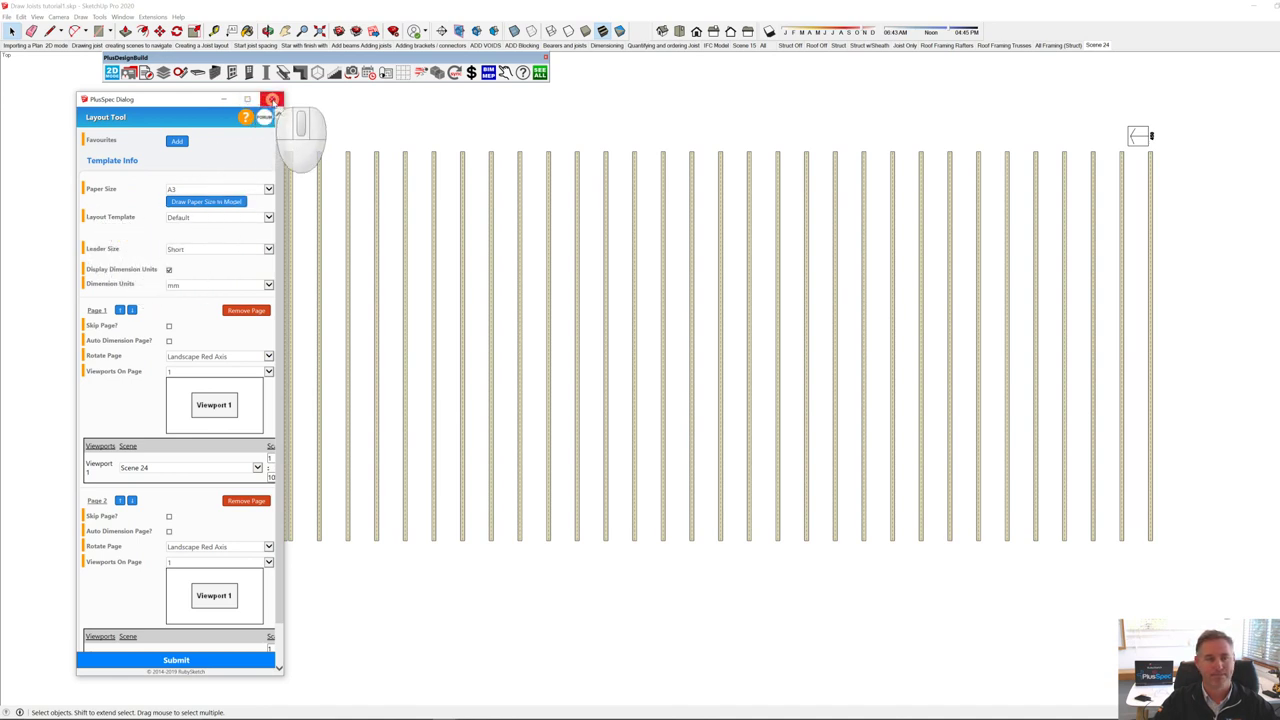
left_click(272, 101)
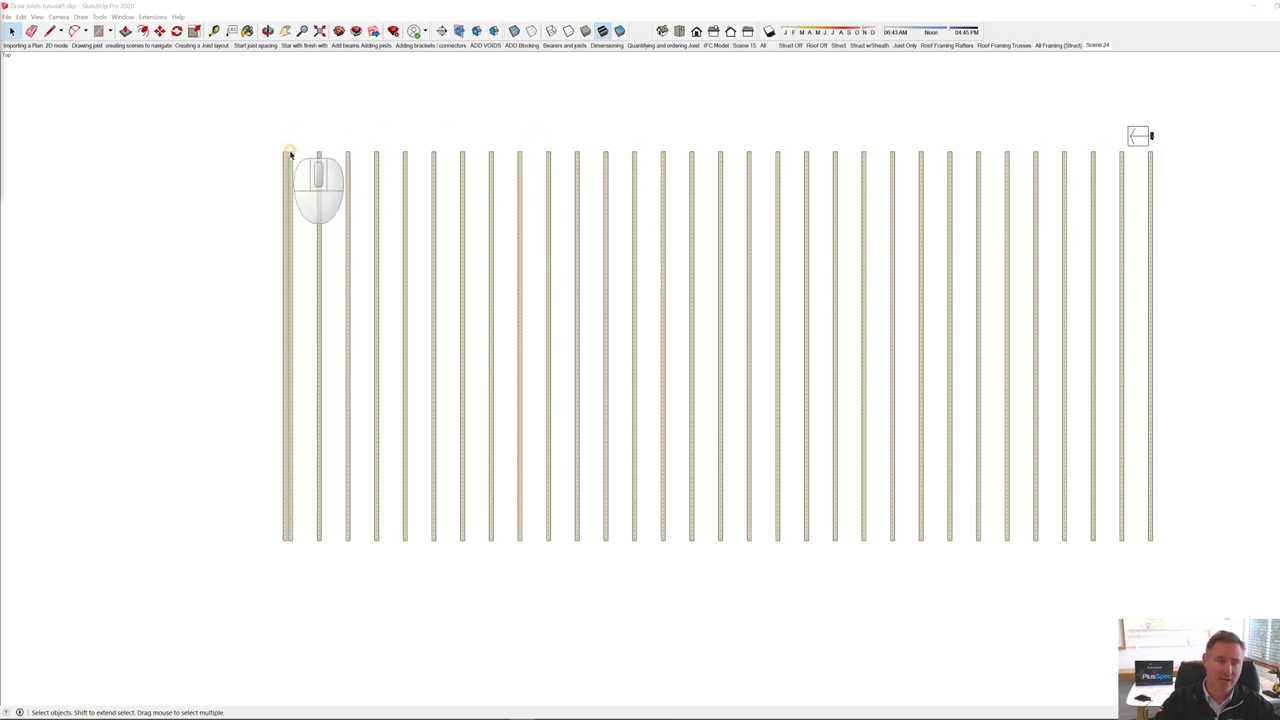
Step: Dimension the spacing between the left edges of the second and third joists from the left end, placing it above the joists
scroll(287, 155, "up", 4)
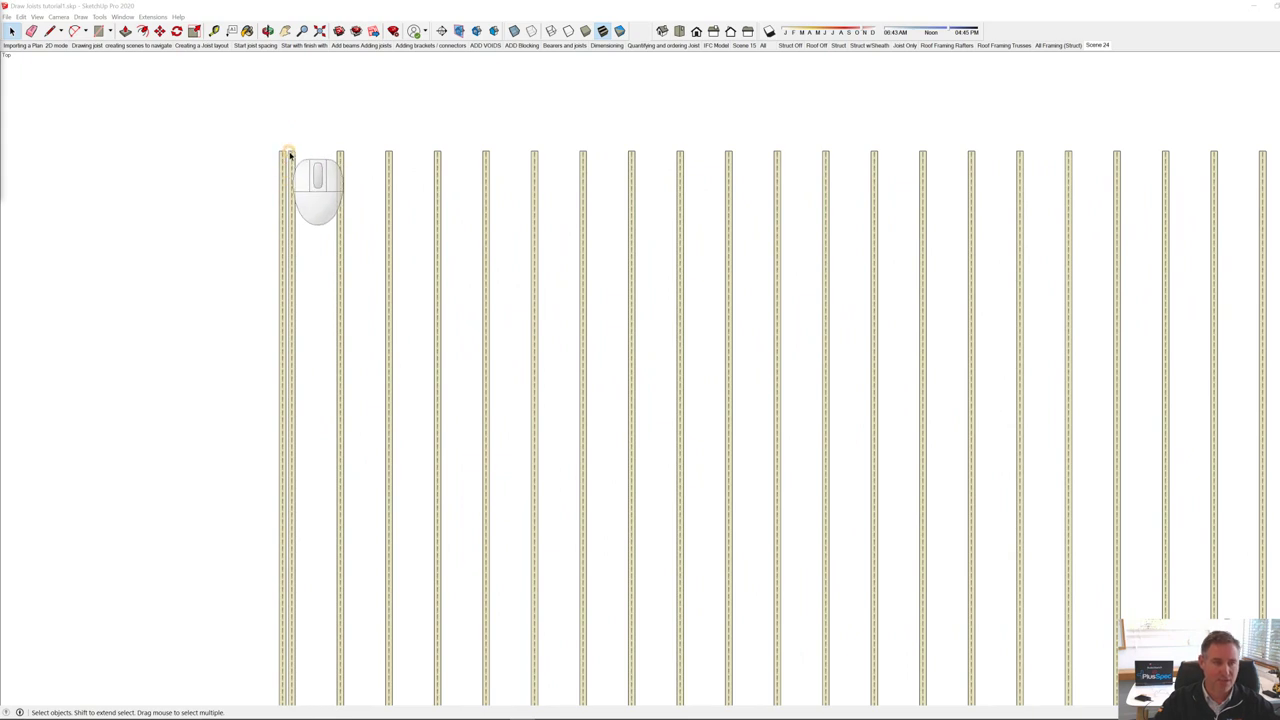
scroll(290, 155, "up", 5)
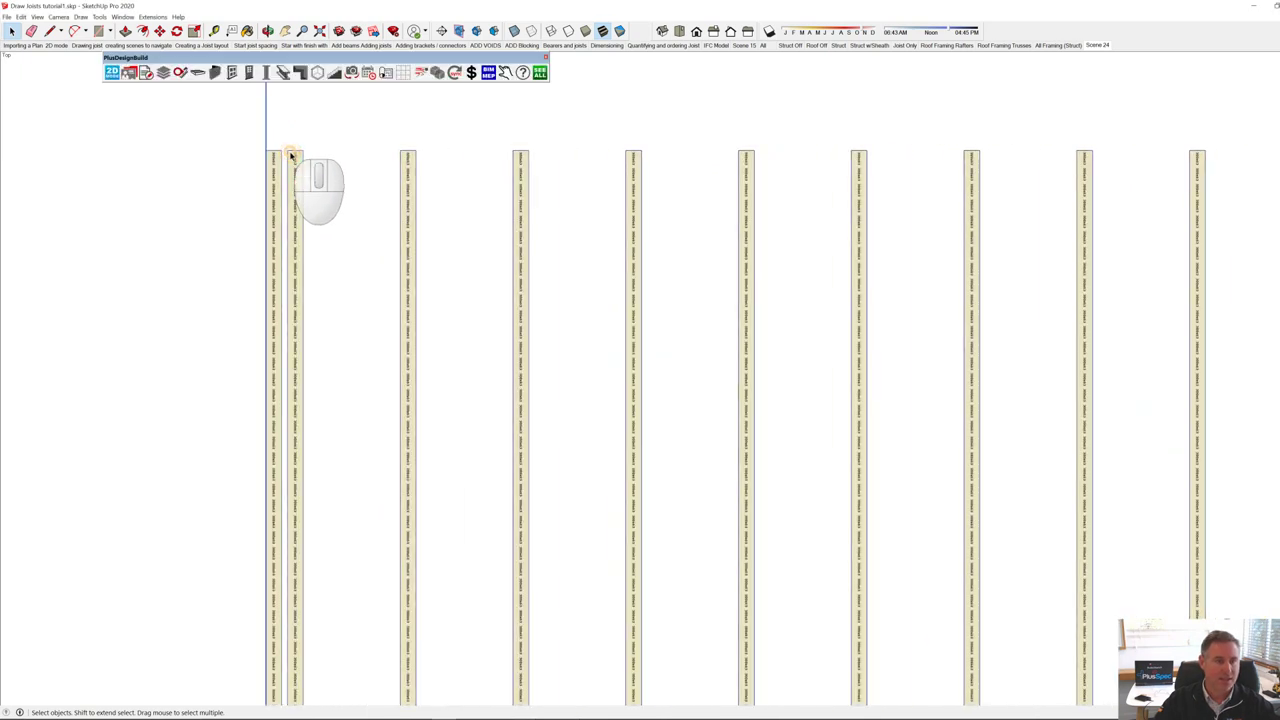
scroll(298, 165, "down", 2)
key("d")
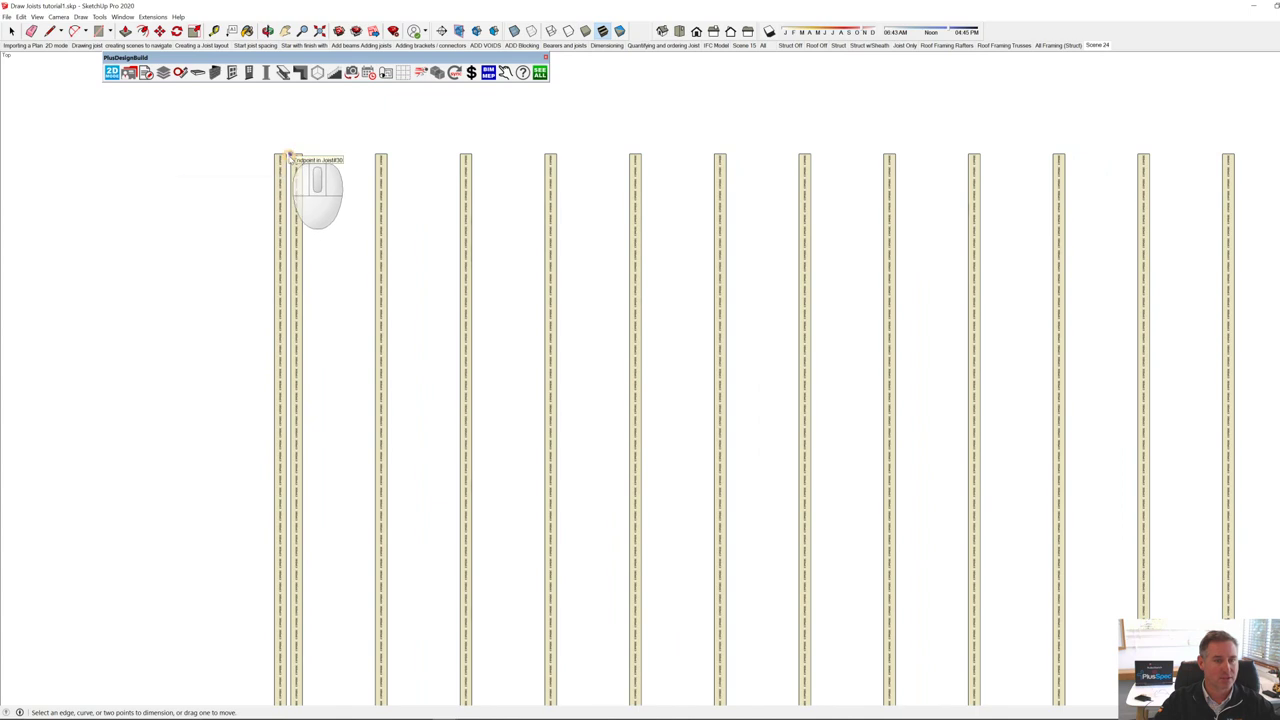
left_click(290, 155)
left_click(375, 155)
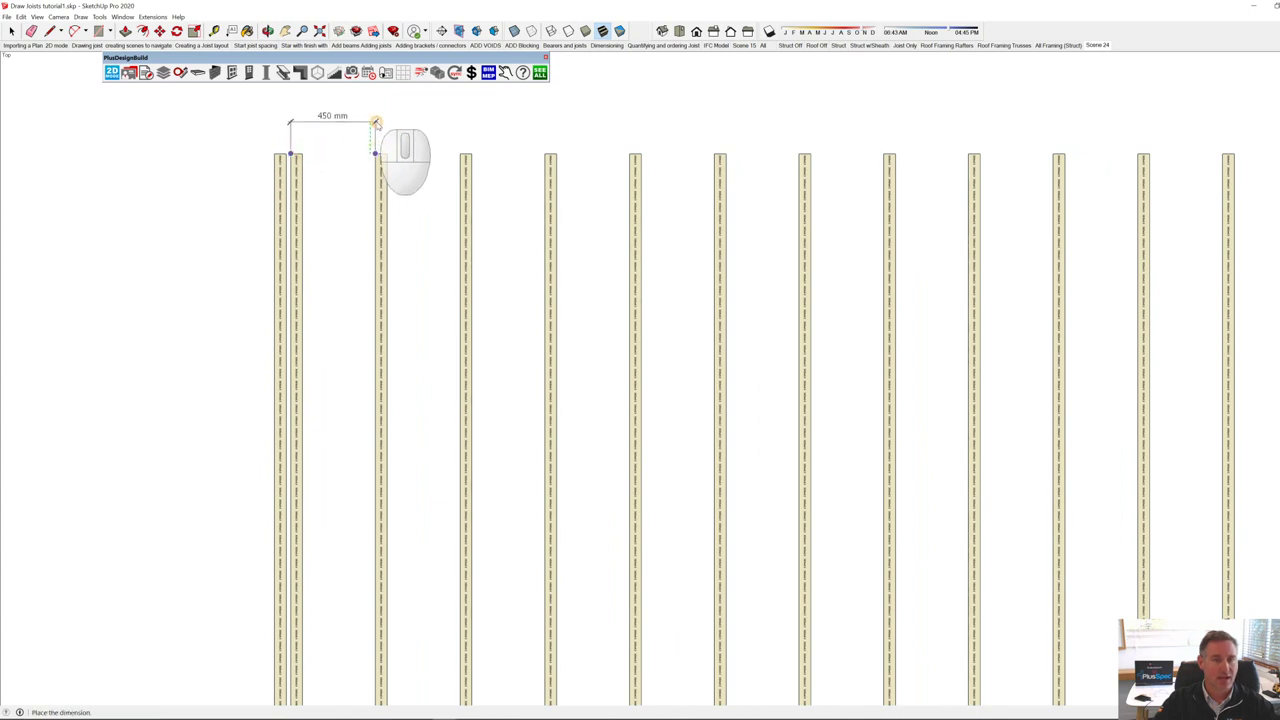
left_click(380, 130)
scroll(300, 190, "down", 3)
scroll(291, 195, "down", 1)
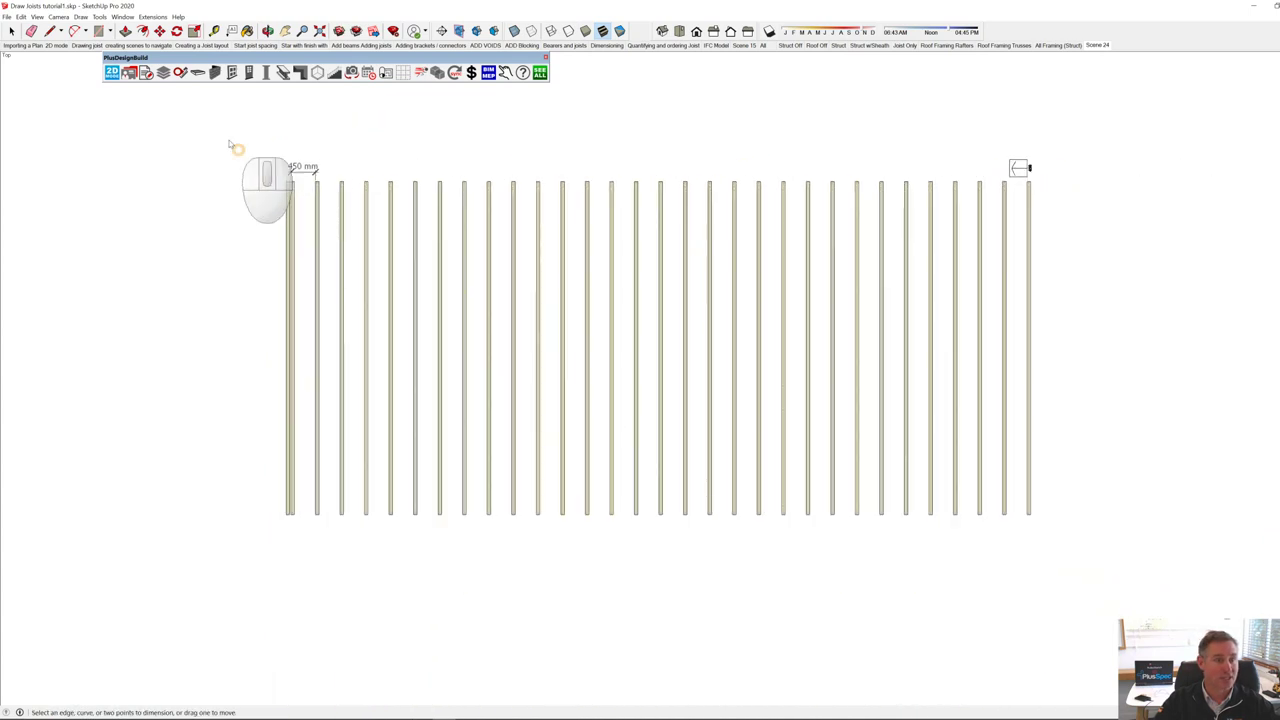
Step: Display the Large Tool Set in the workspace
left_click(122, 17)
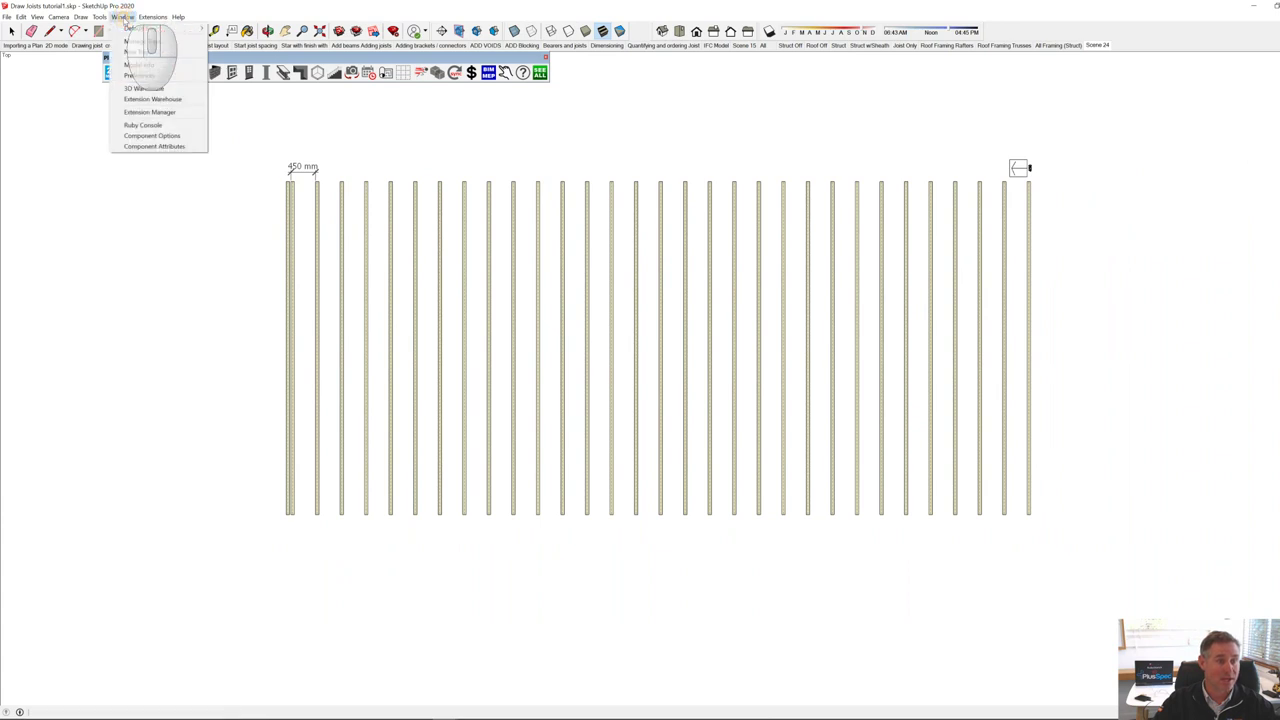
mouse_move(178, 17)
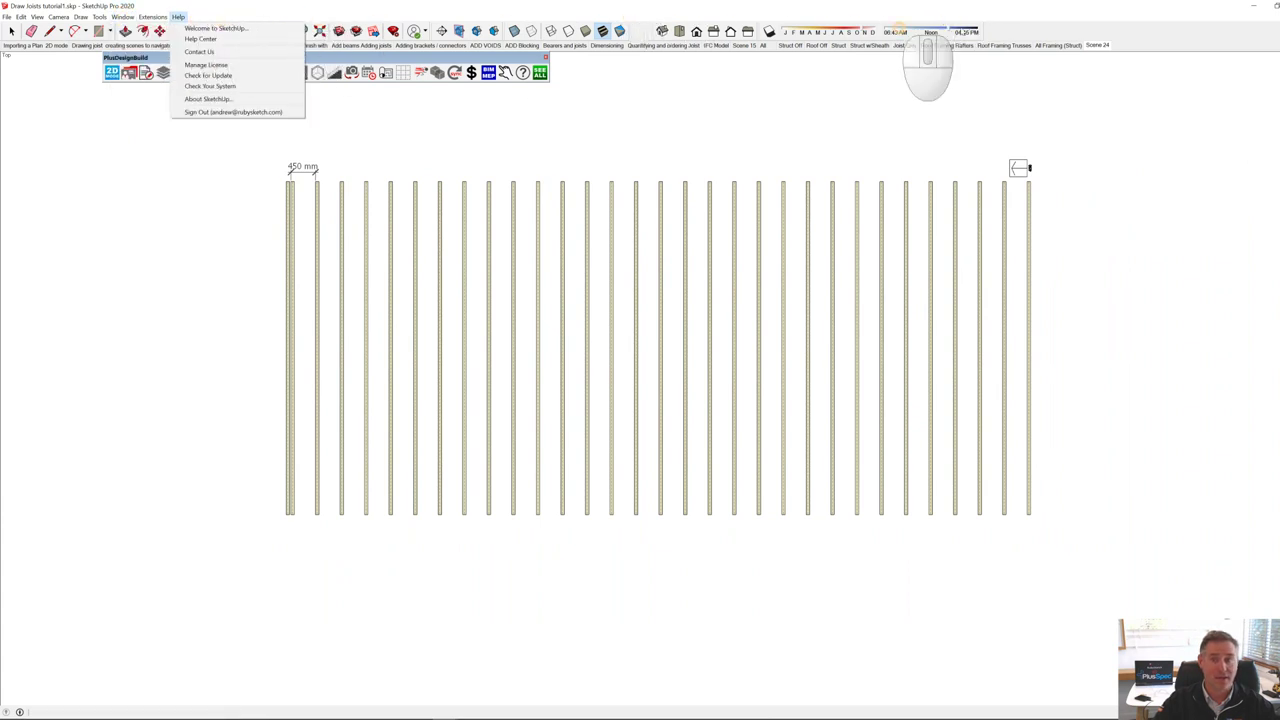
right_click(1048, 40)
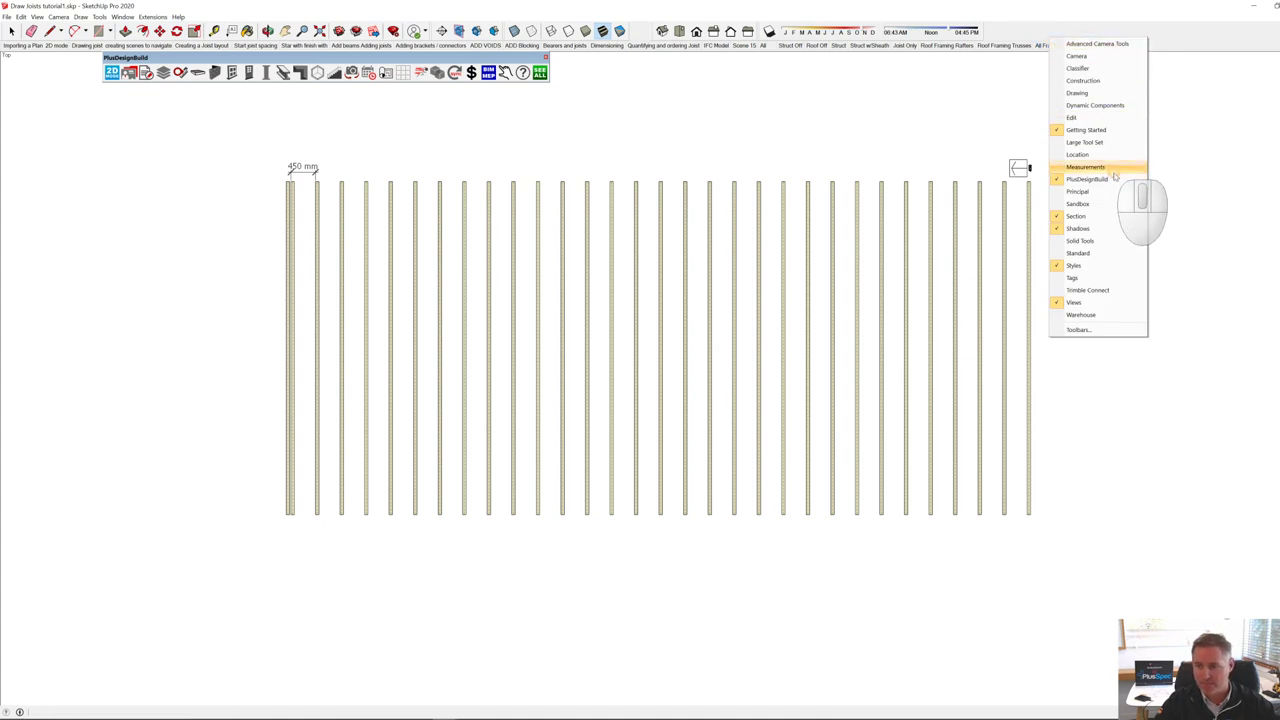
left_click(1085, 142)
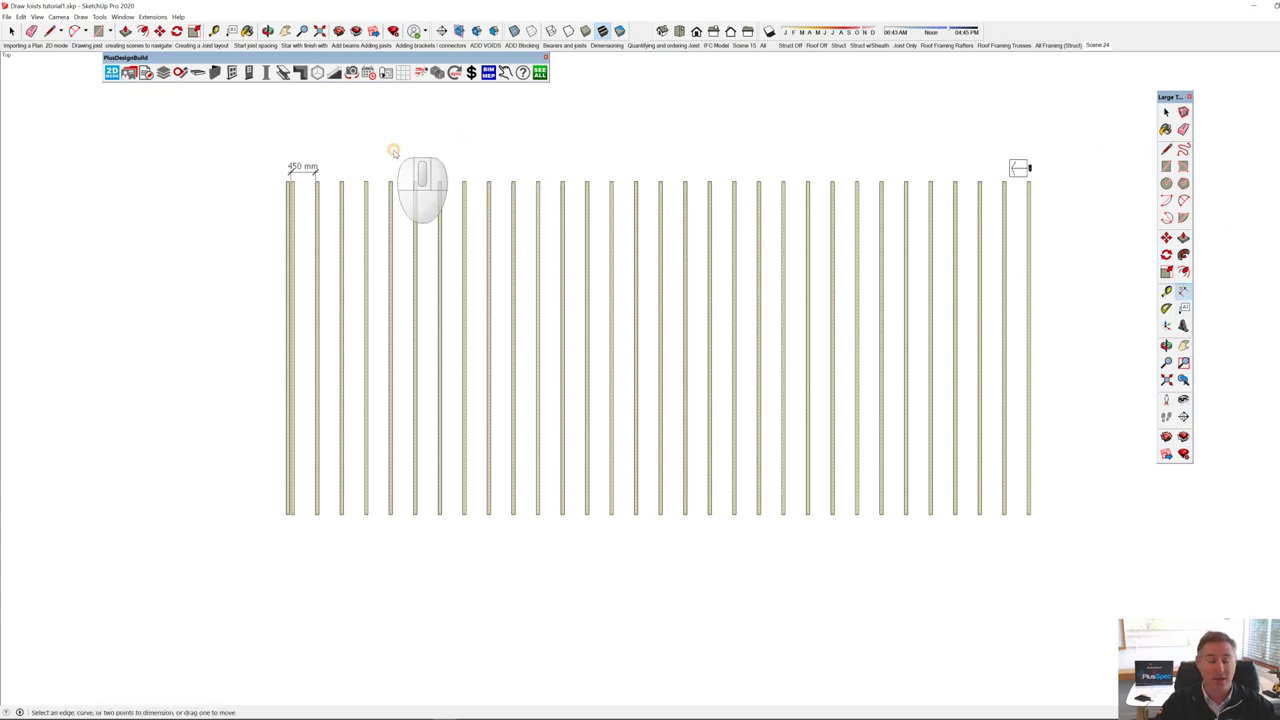
Step: Dimension the spacing between the right edges of the last two joists at the right end, placing it above the direction marker
scroll(394, 151, "up", 1)
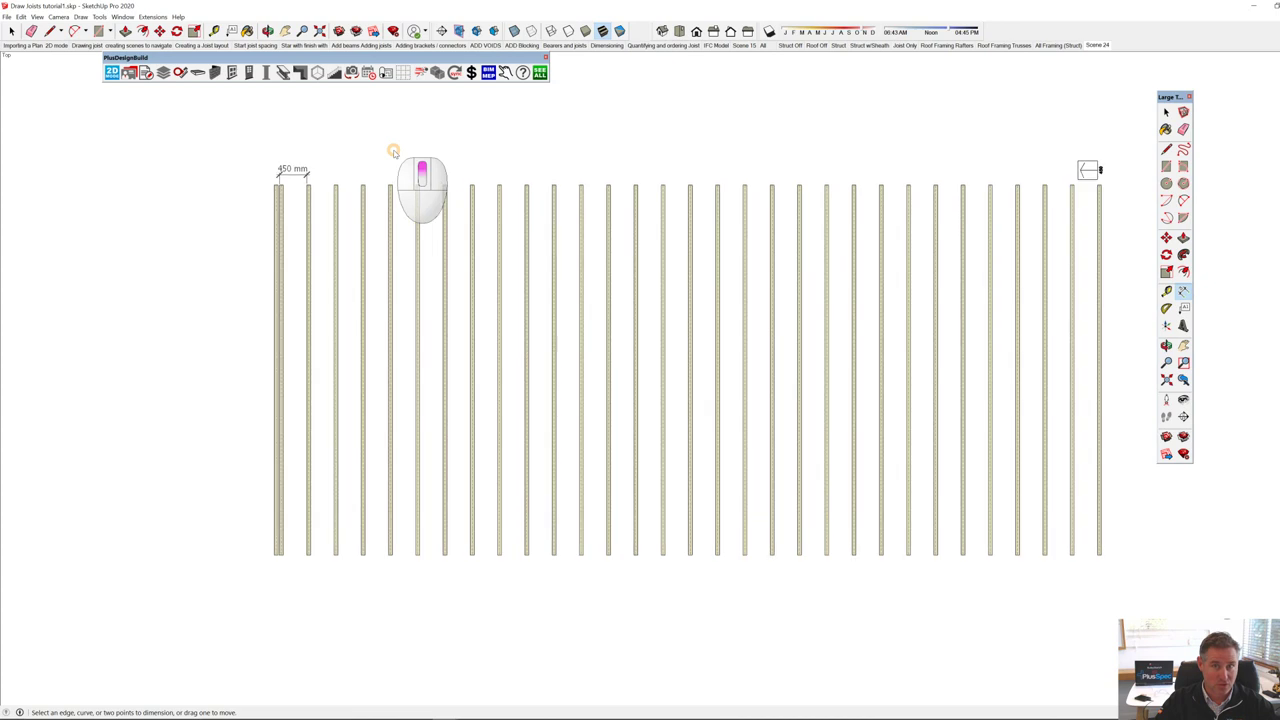
scroll(394, 151, "up", 1)
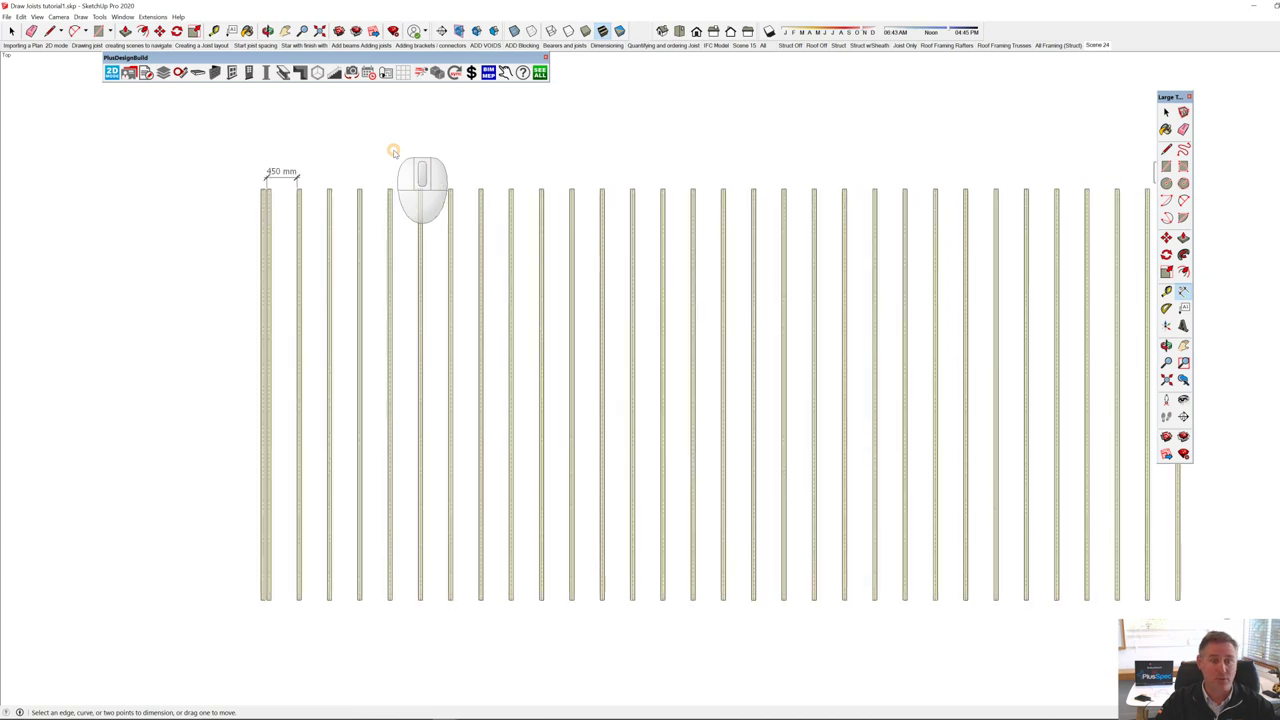
scroll(405, 155, "down", 2)
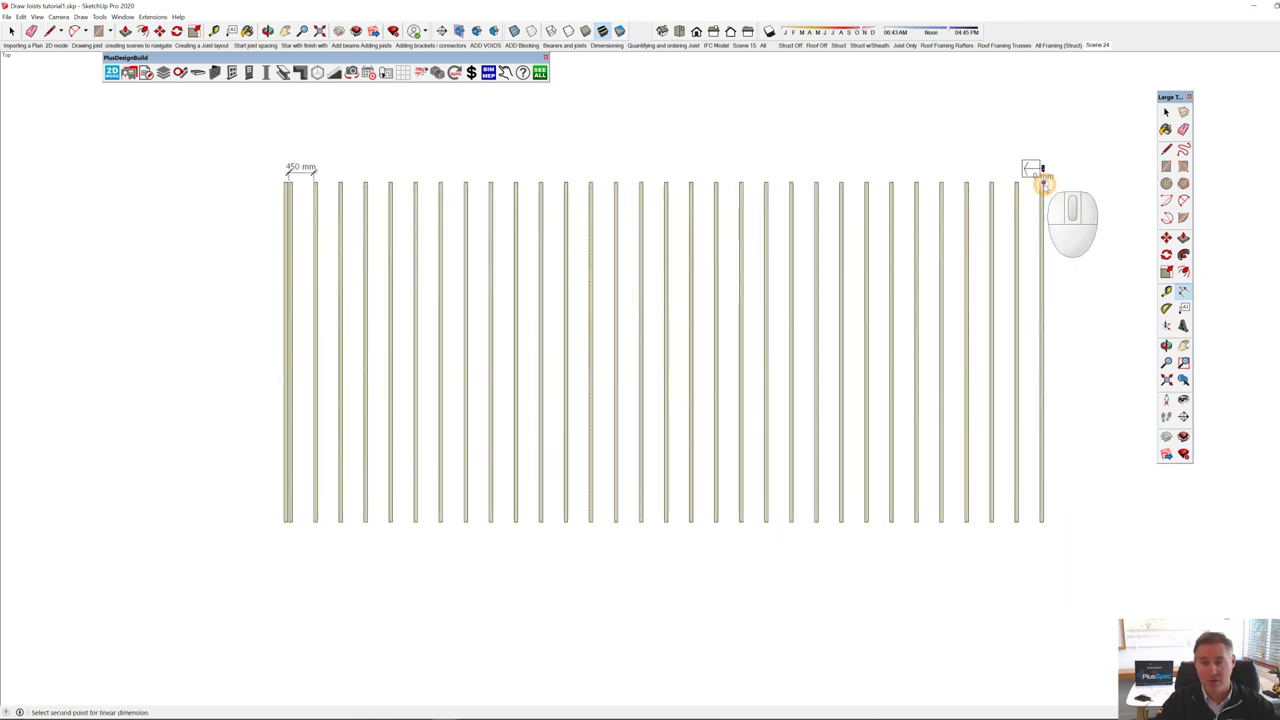
scroll(1040, 172, "up", 1)
left_click(1018, 186)
left_click(1016, 127)
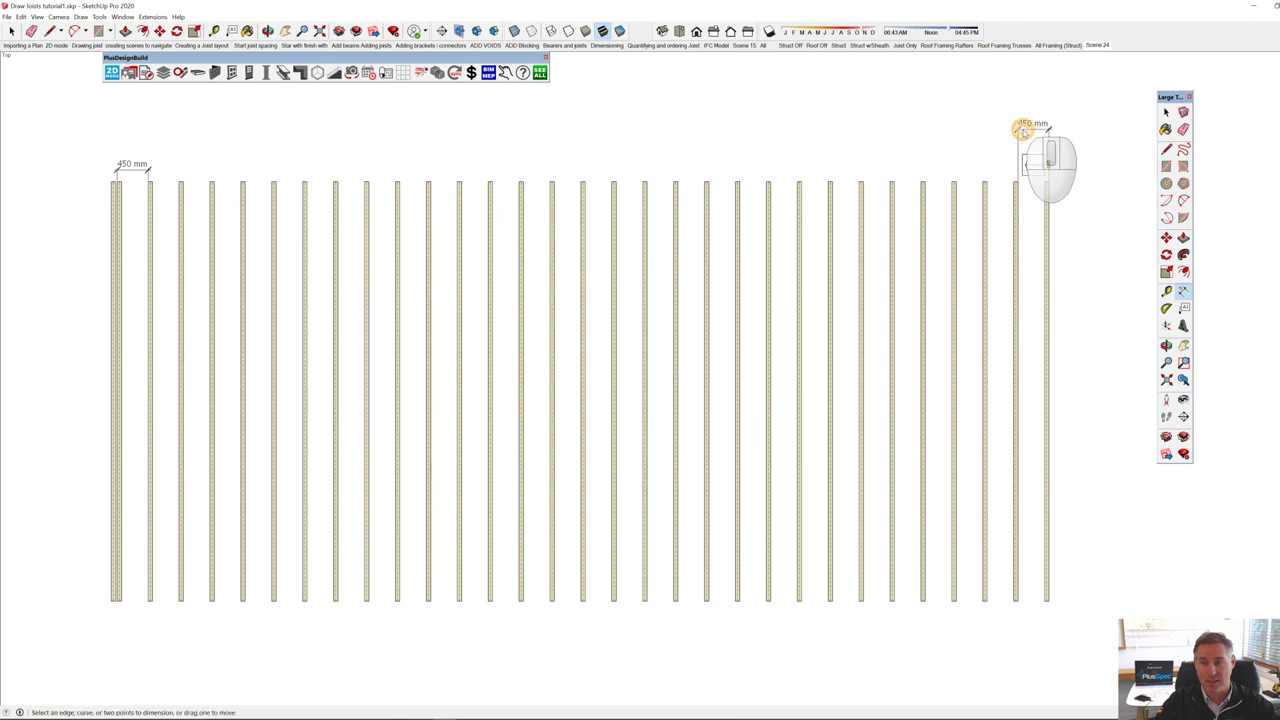
Step: Dimension the centre-to-centre spacing between the third and fourth joists from the right end, placing it just above them
scroll(1046, 195, "up", 1)
scroll(1046, 186, "up", 2)
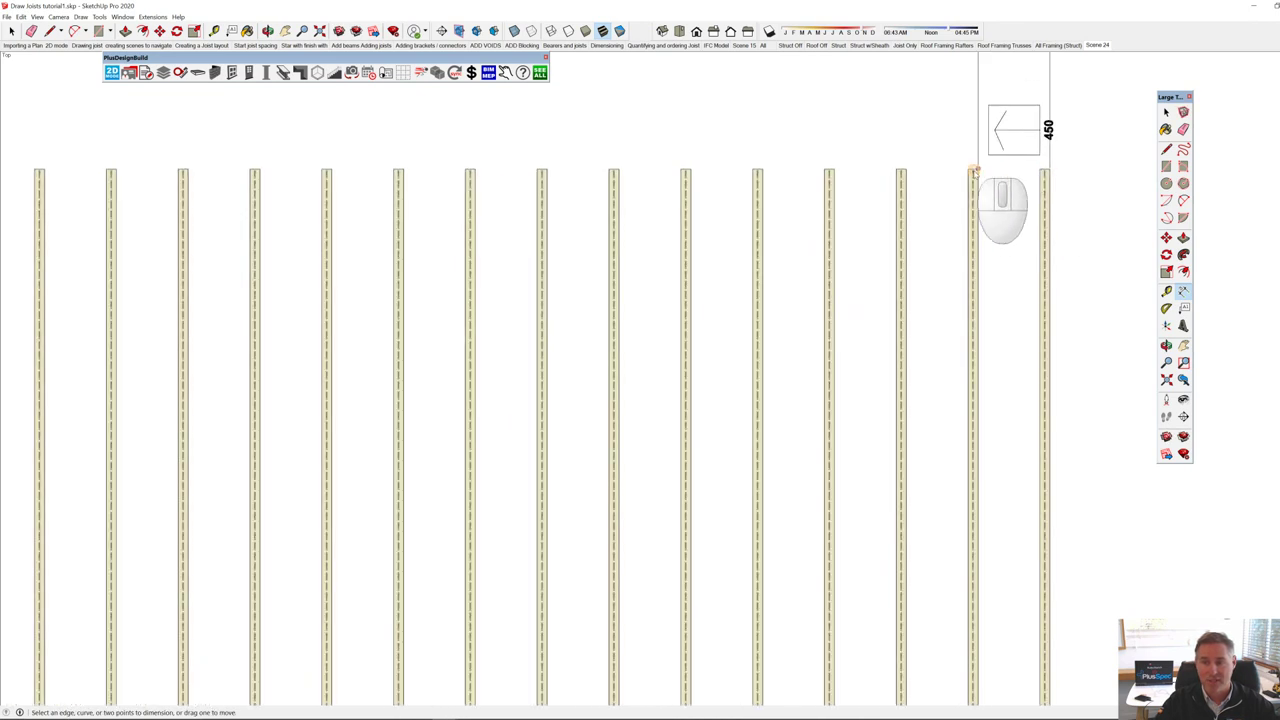
scroll(976, 170, "down", 2)
scroll(934, 173, "up", 3)
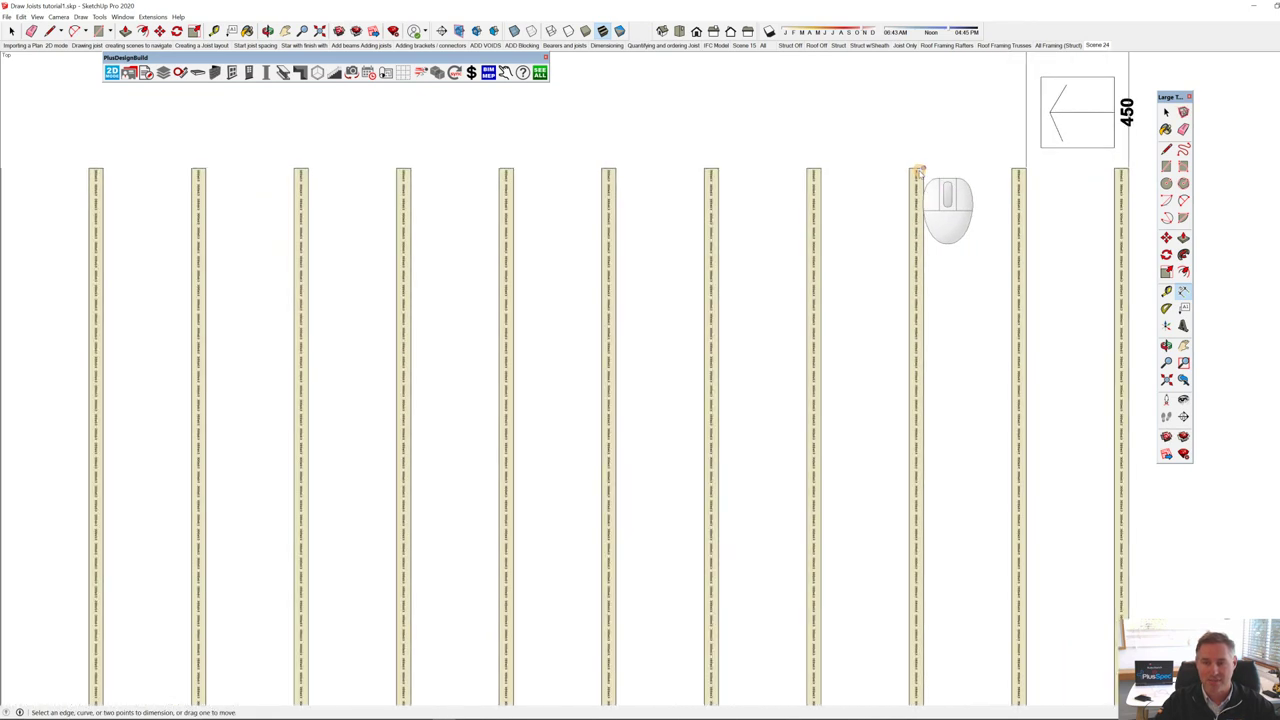
left_click(916, 171)
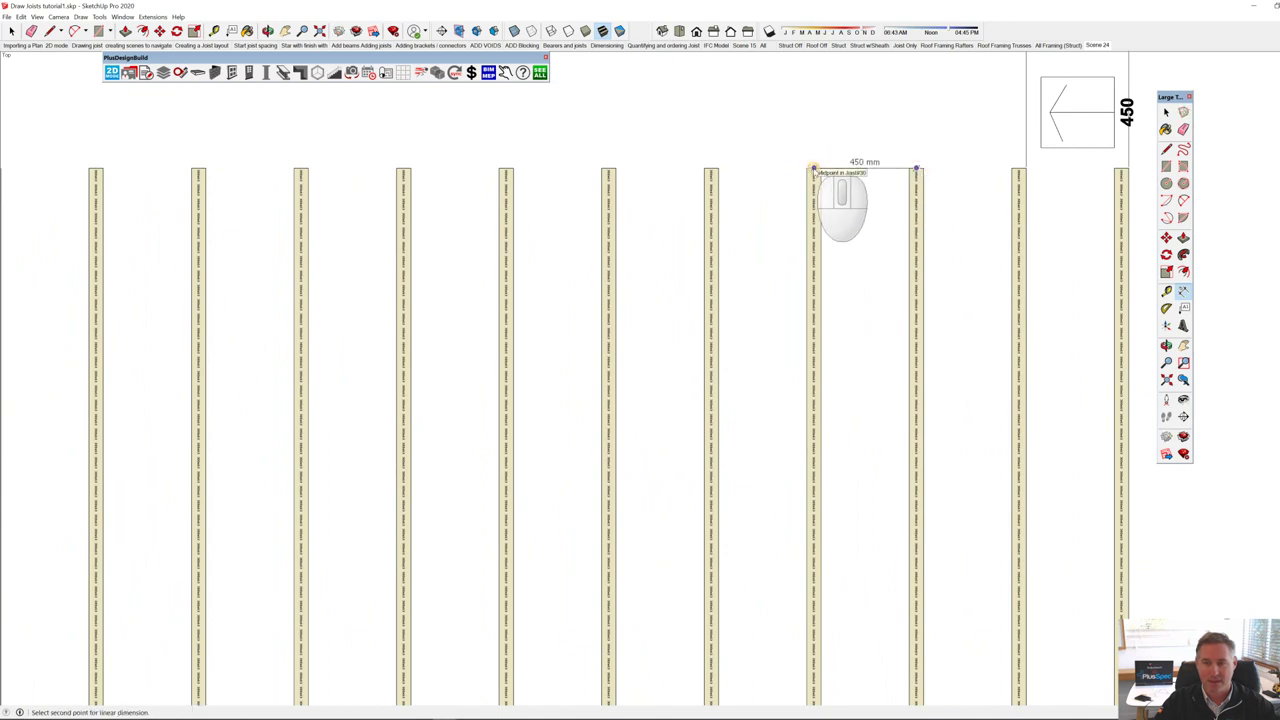
left_click(814, 170)
left_click(814, 162)
scroll(830, 200, "down", 5)
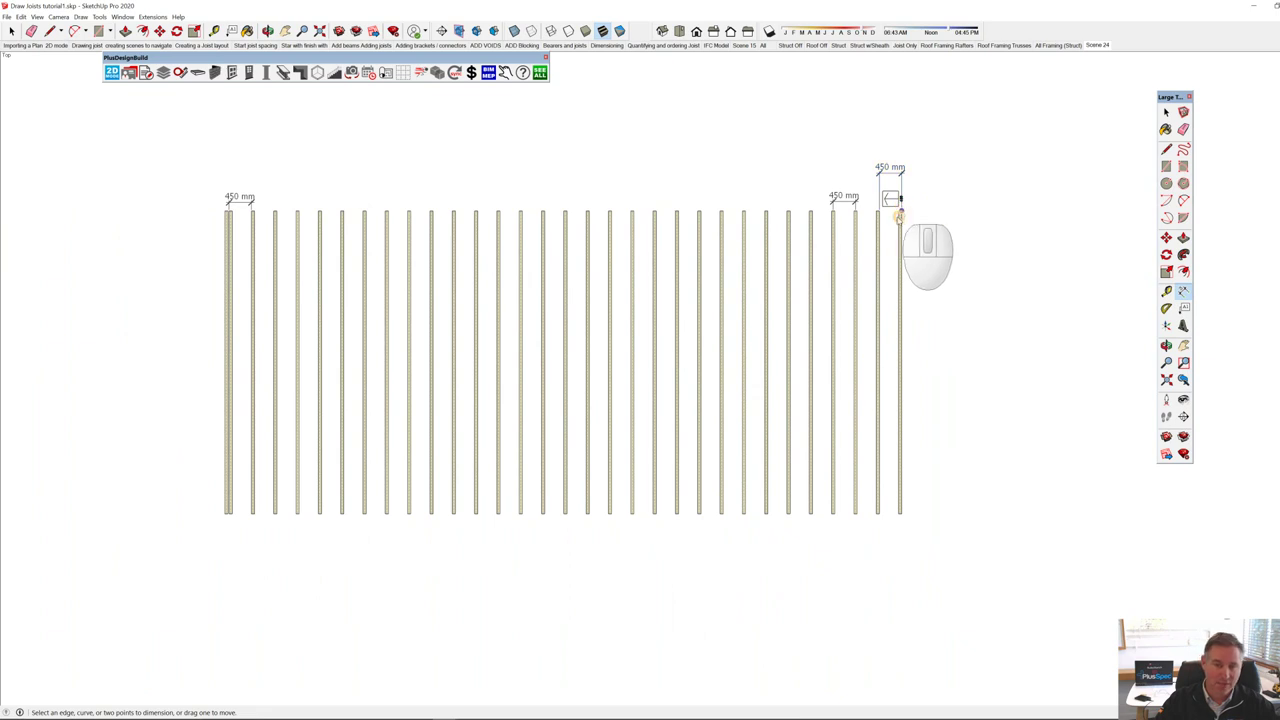
Step: Draw a 300x63 I-Joist layout at 450mm spacing below the existing joists, about 7000 by 4020 mm, starting from its lower right corner
scroll(545, 217, "down", 4)
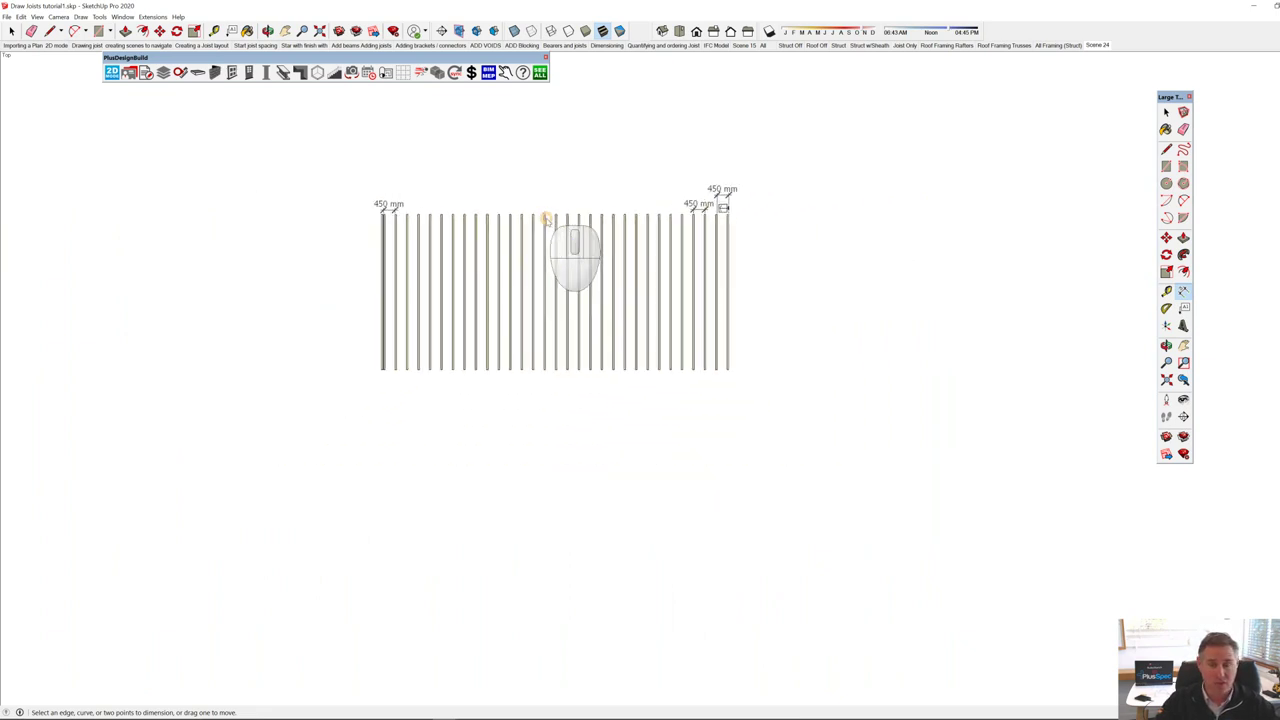
scroll(385, 207, "up", 6)
scroll(385, 207, "down", 5)
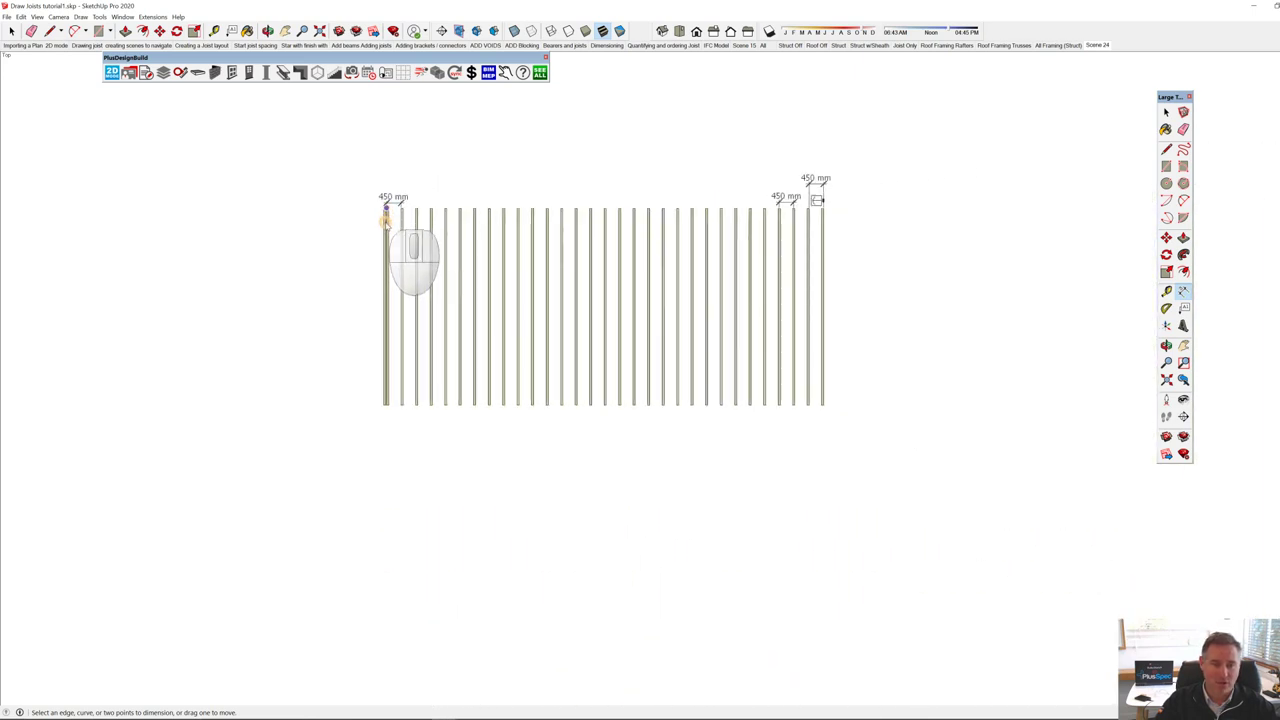
scroll(385, 220, "down", 3)
scroll(390, 230, "up", 3)
key("space")
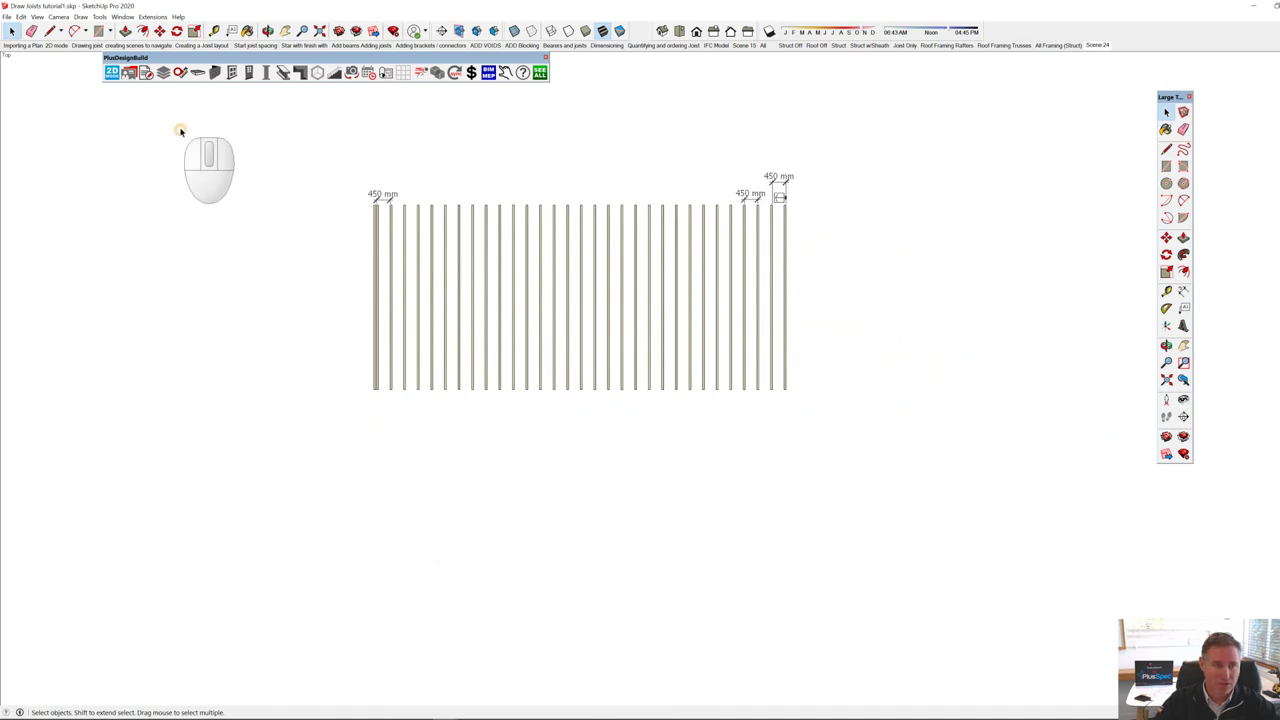
left_click(197, 72)
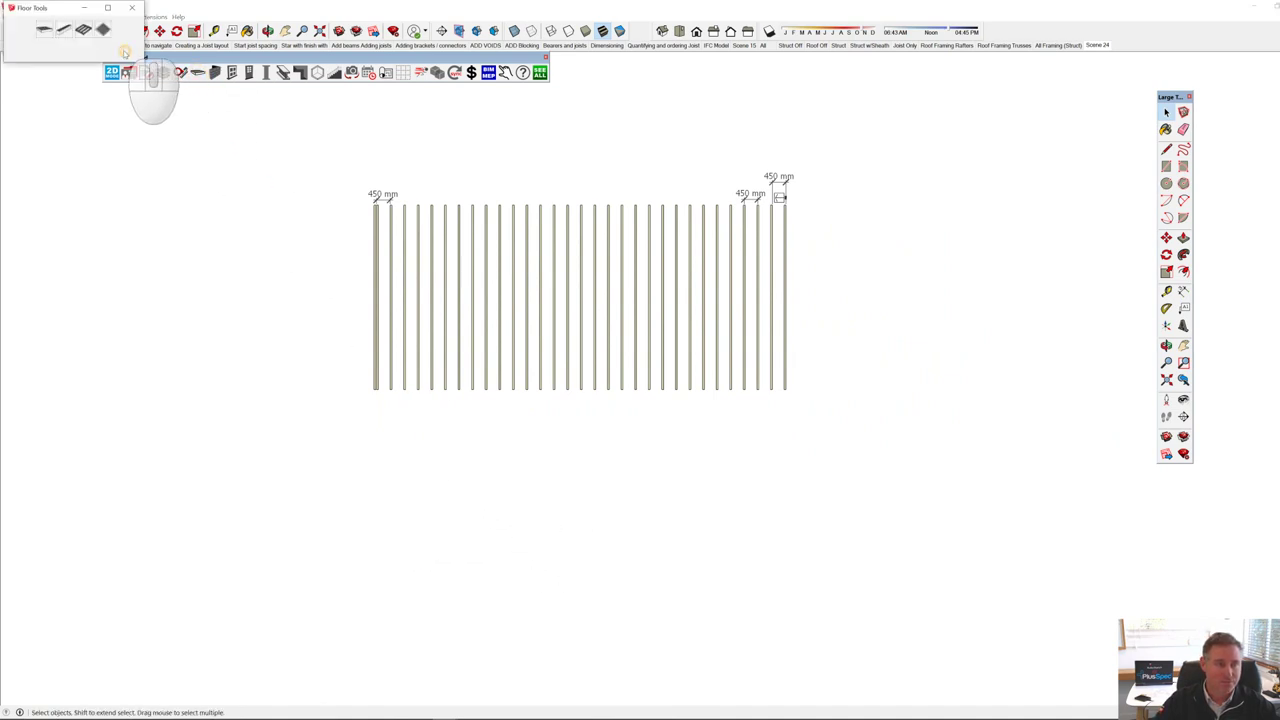
left_click(83, 29)
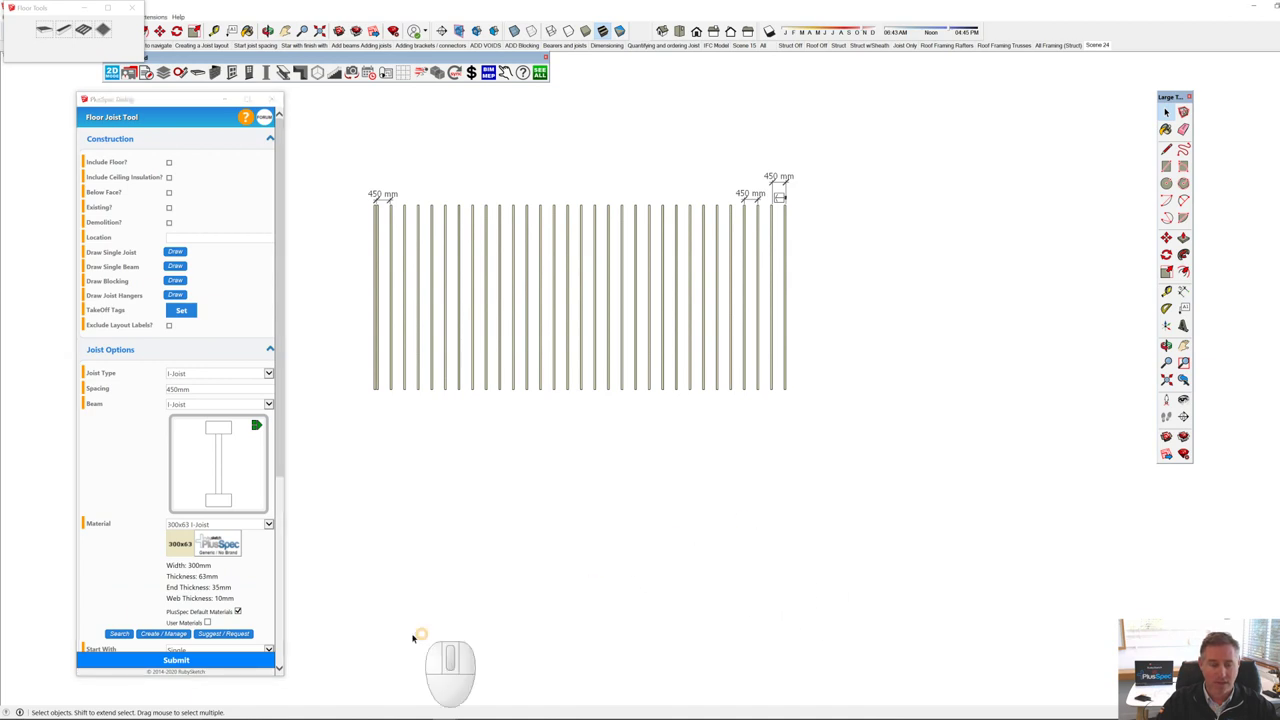
left_click(246, 658)
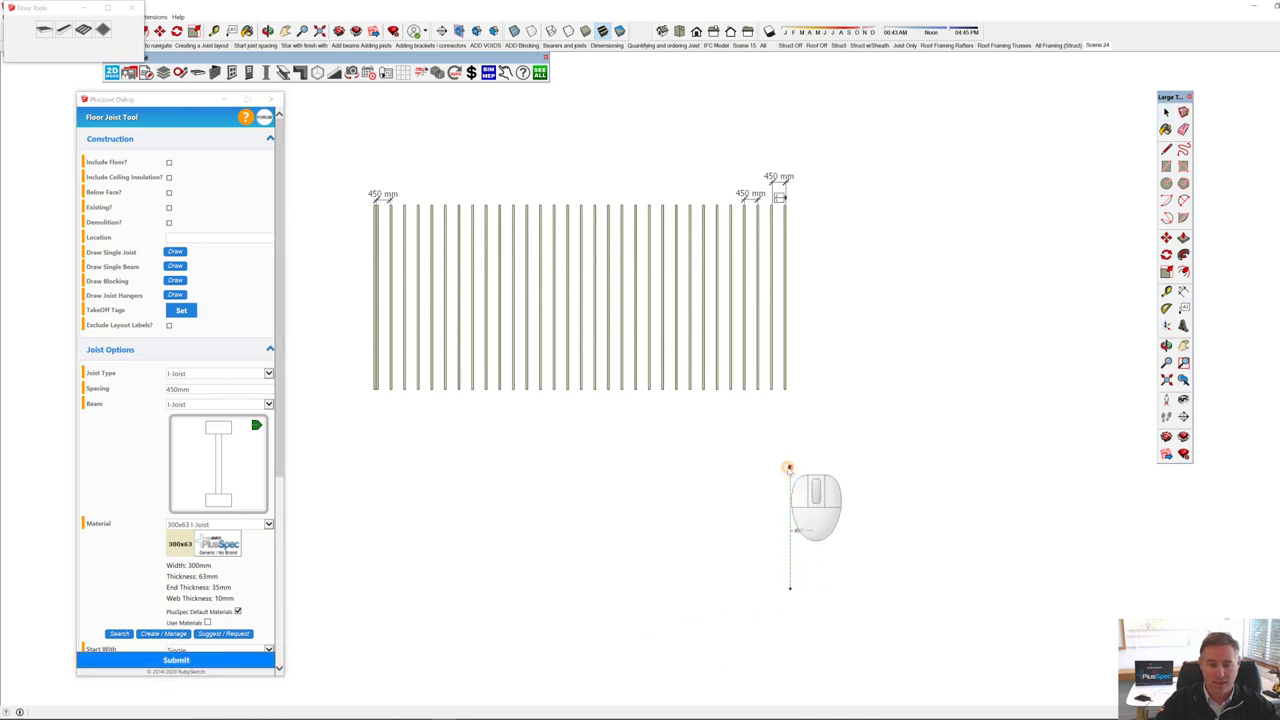
left_click(789, 468)
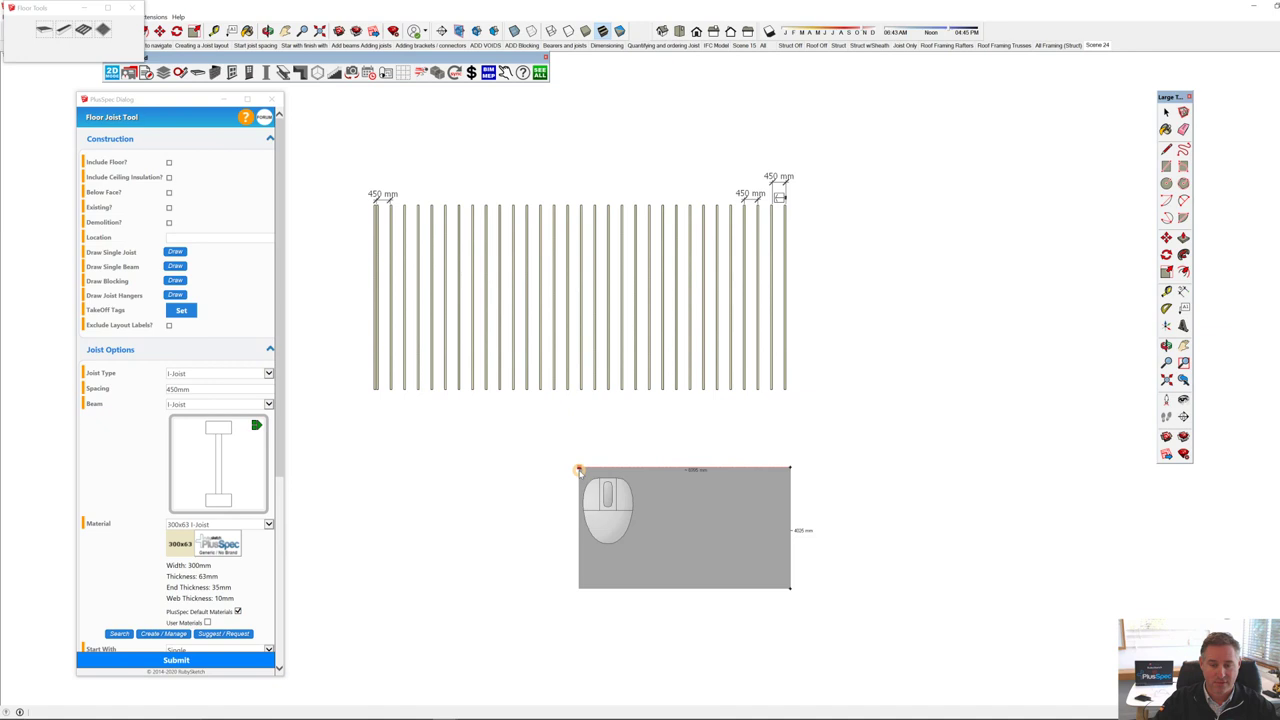
left_click(578, 469)
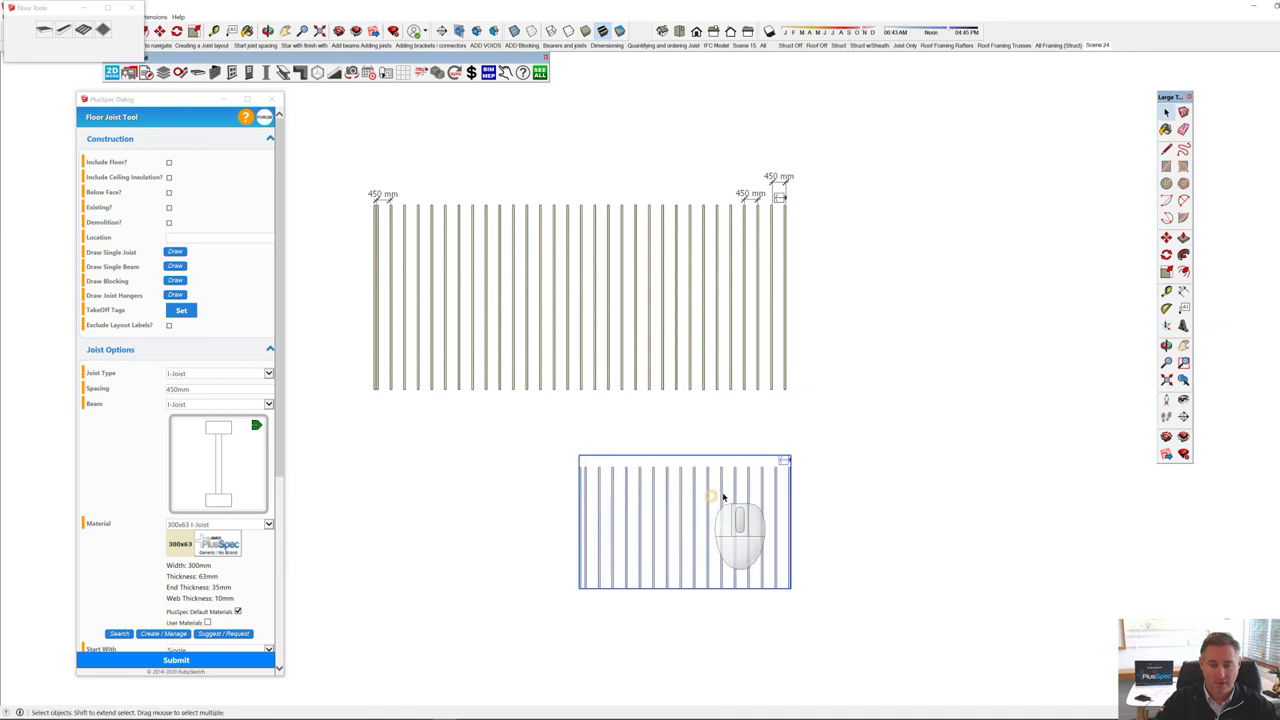
Step: Draw another I-joist layout below the previous one, starting at its lower left corner, going up and across to the right
scroll(777, 468, "up", 2)
scroll(780, 468, "up", 1)
scroll(785, 467, "down", 4)
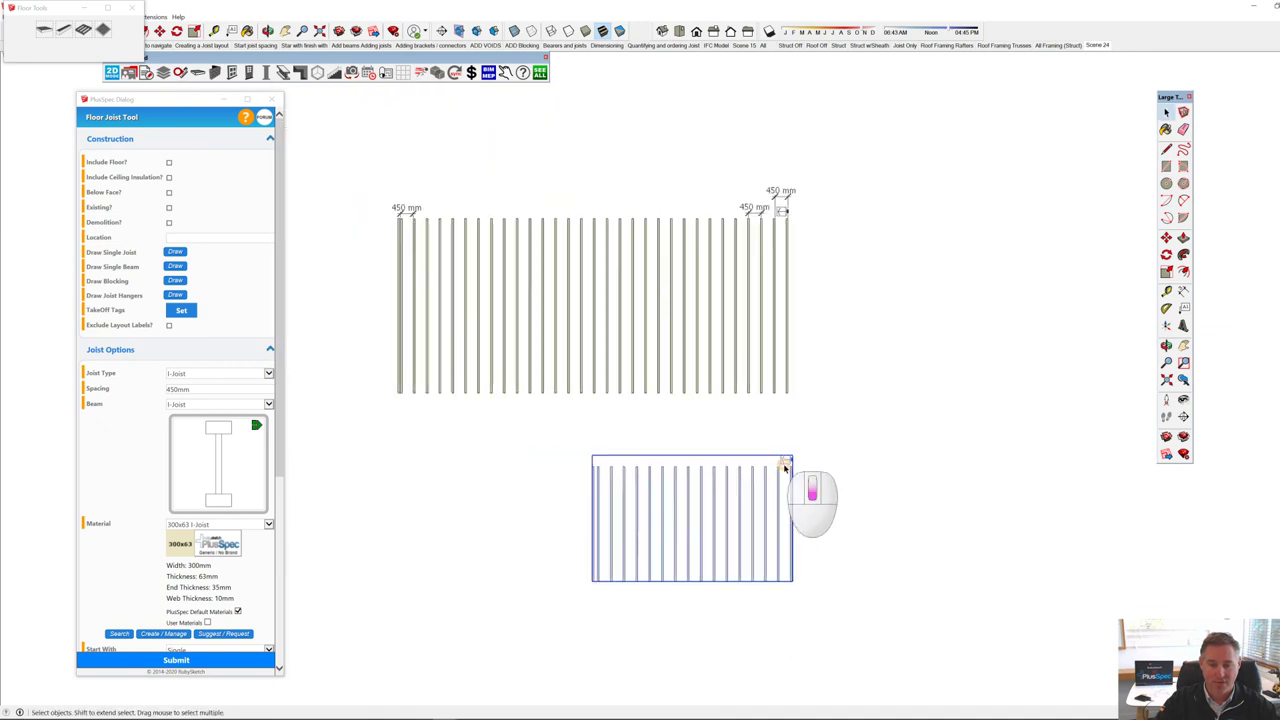
left_click(669, 636)
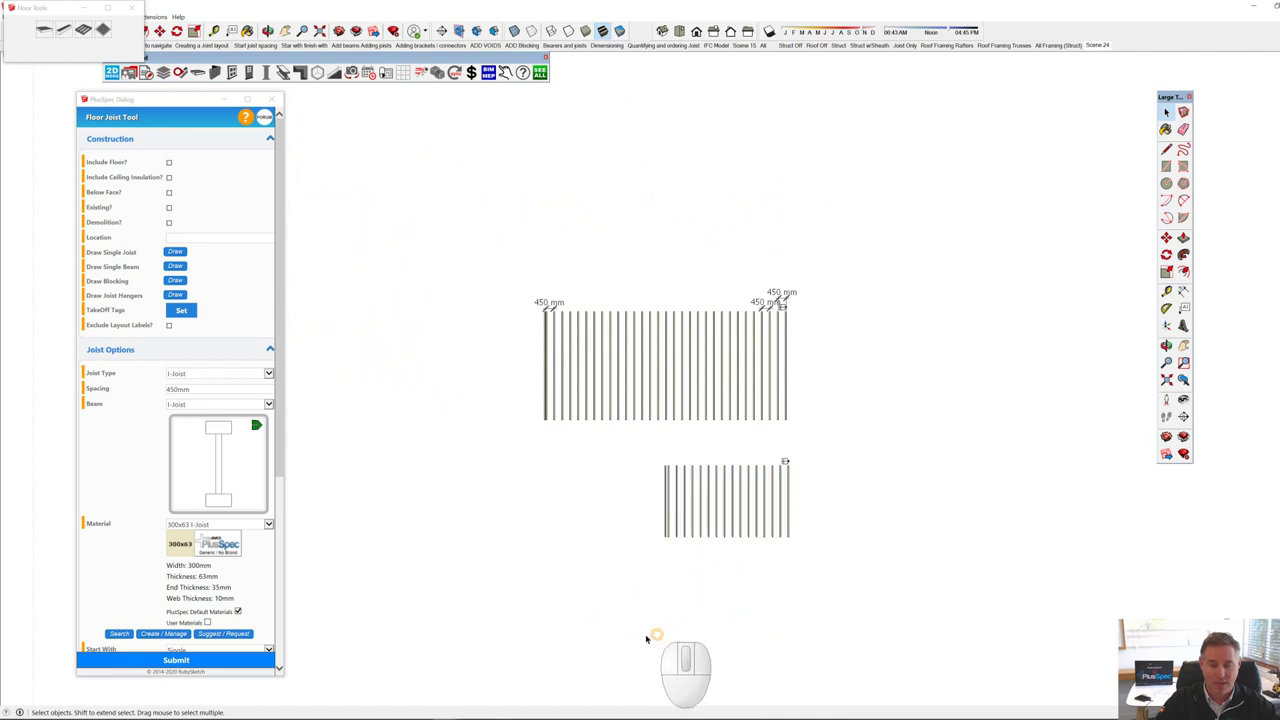
left_click(664, 633)
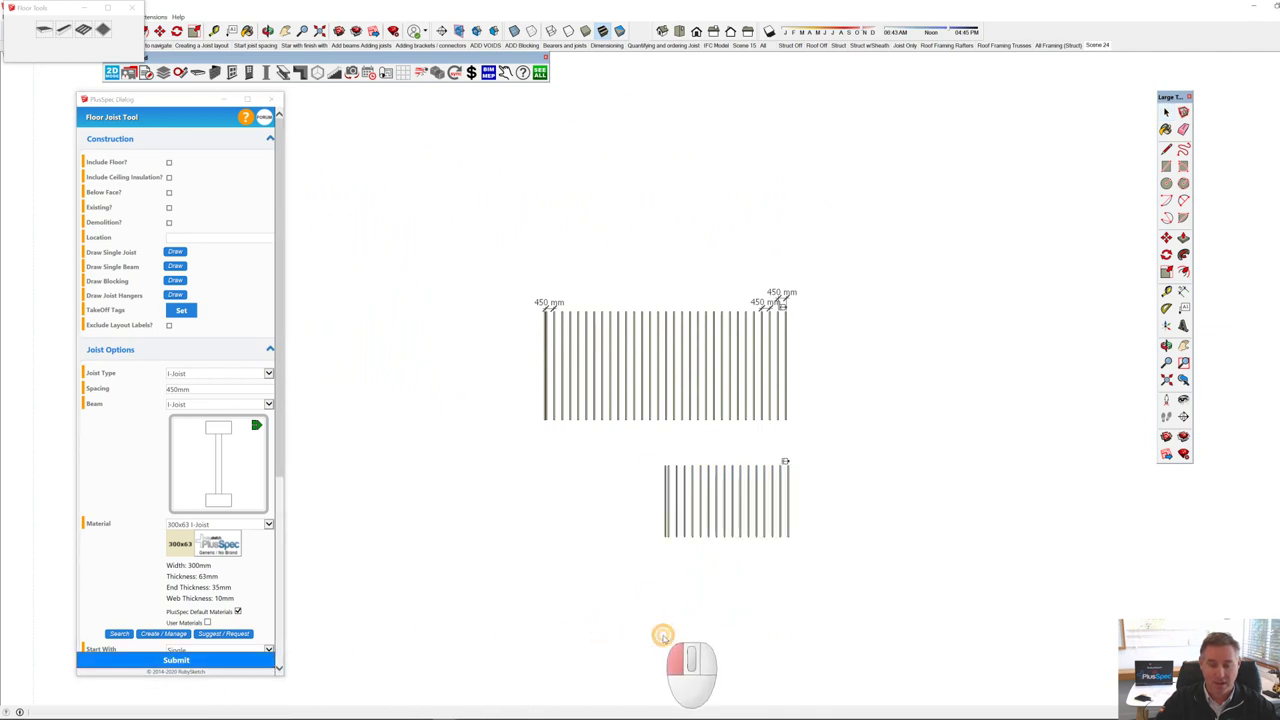
left_click(663, 572)
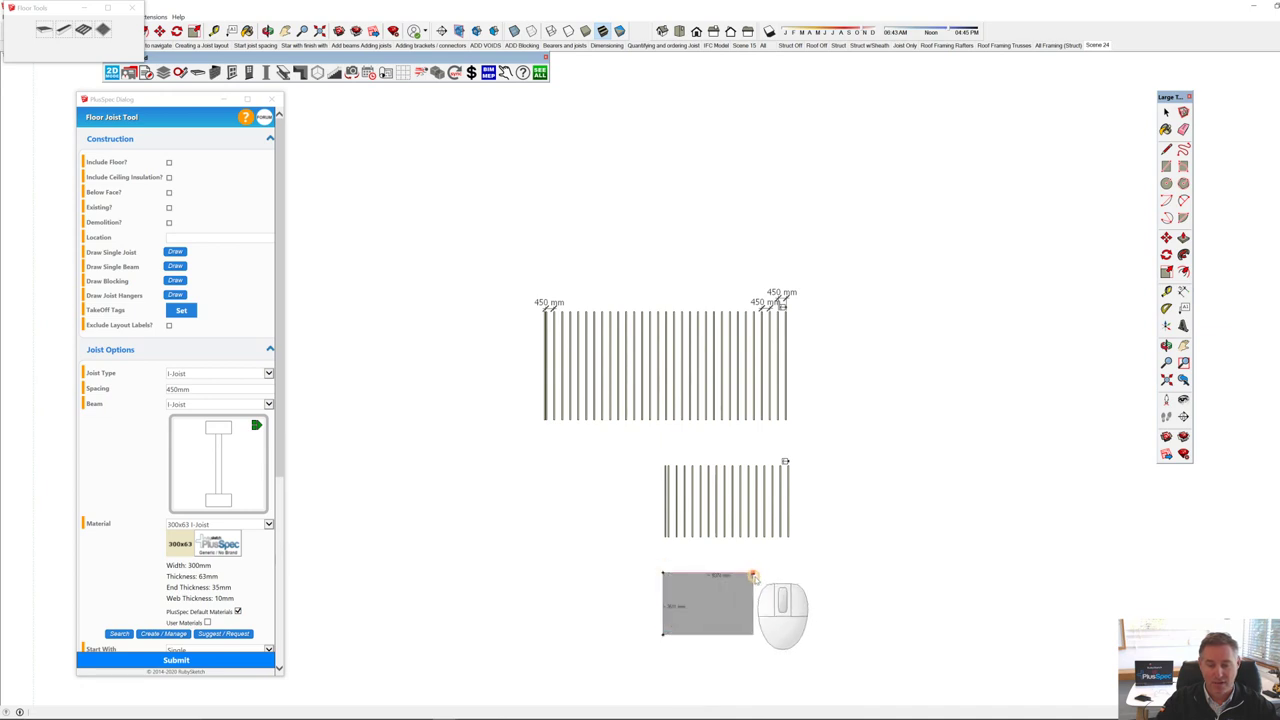
left_click(787, 572)
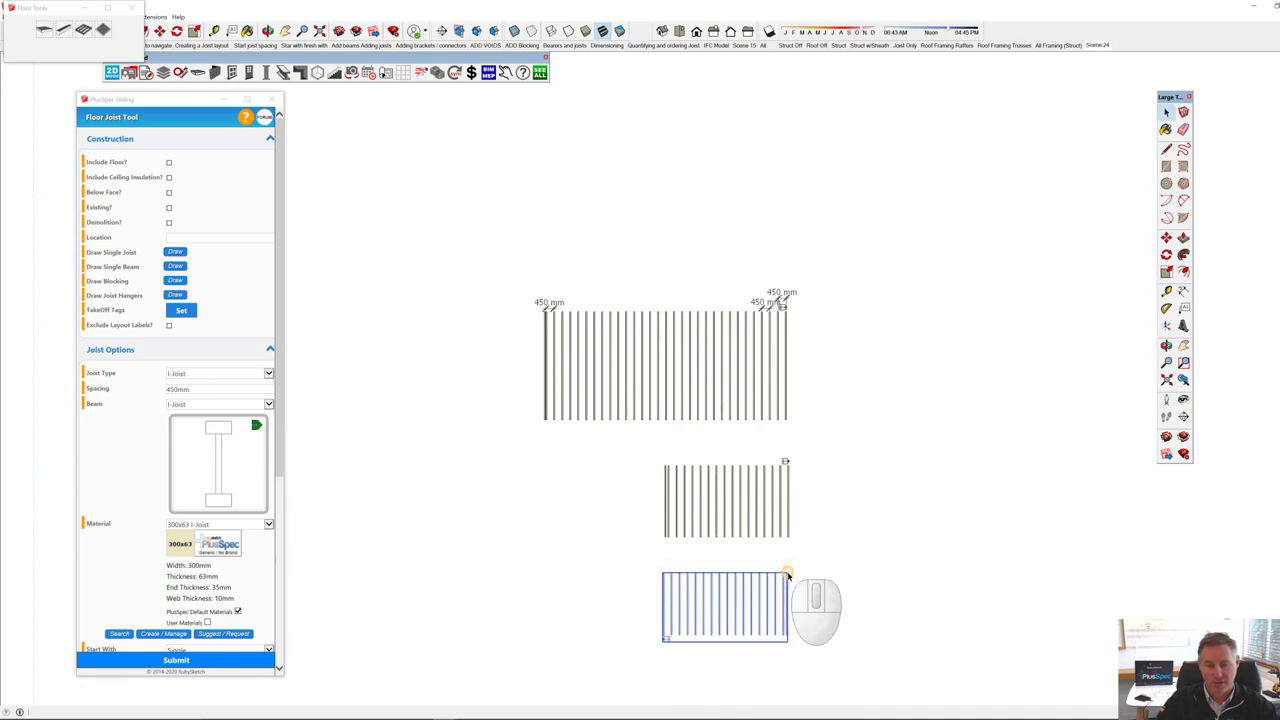
scroll(675, 645, "up", 5)
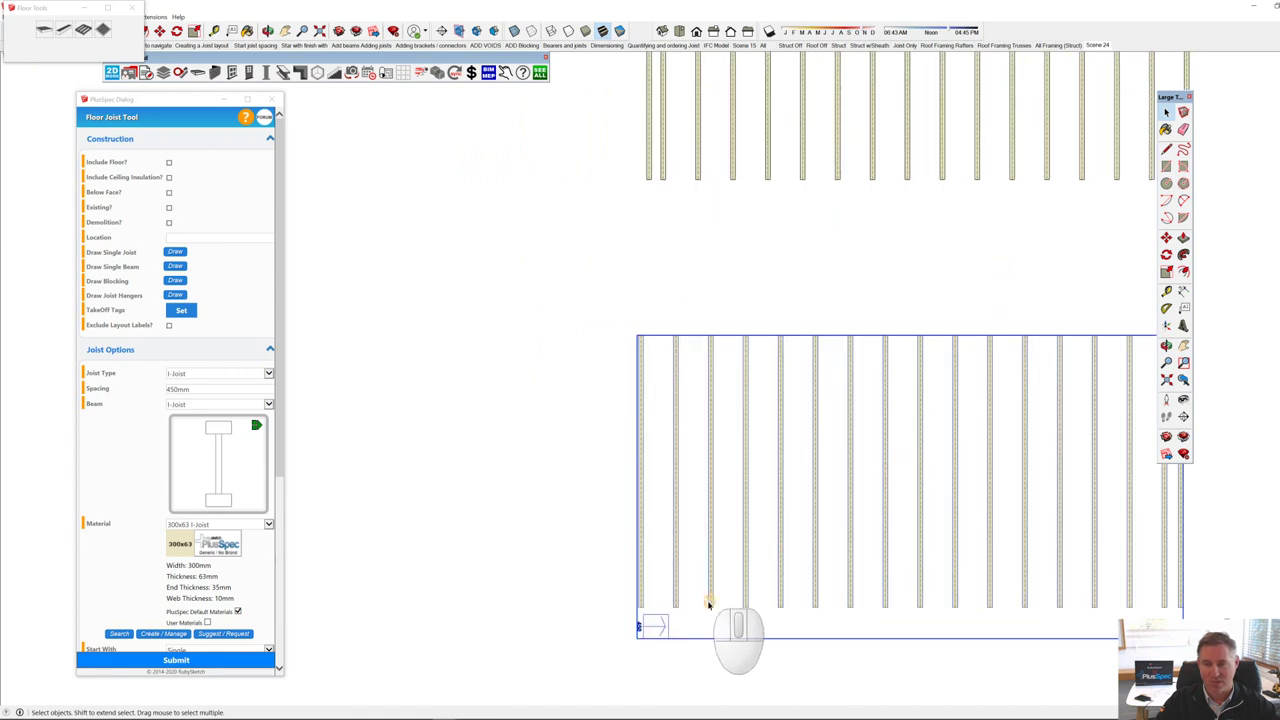
scroll(705, 604, "down", 3)
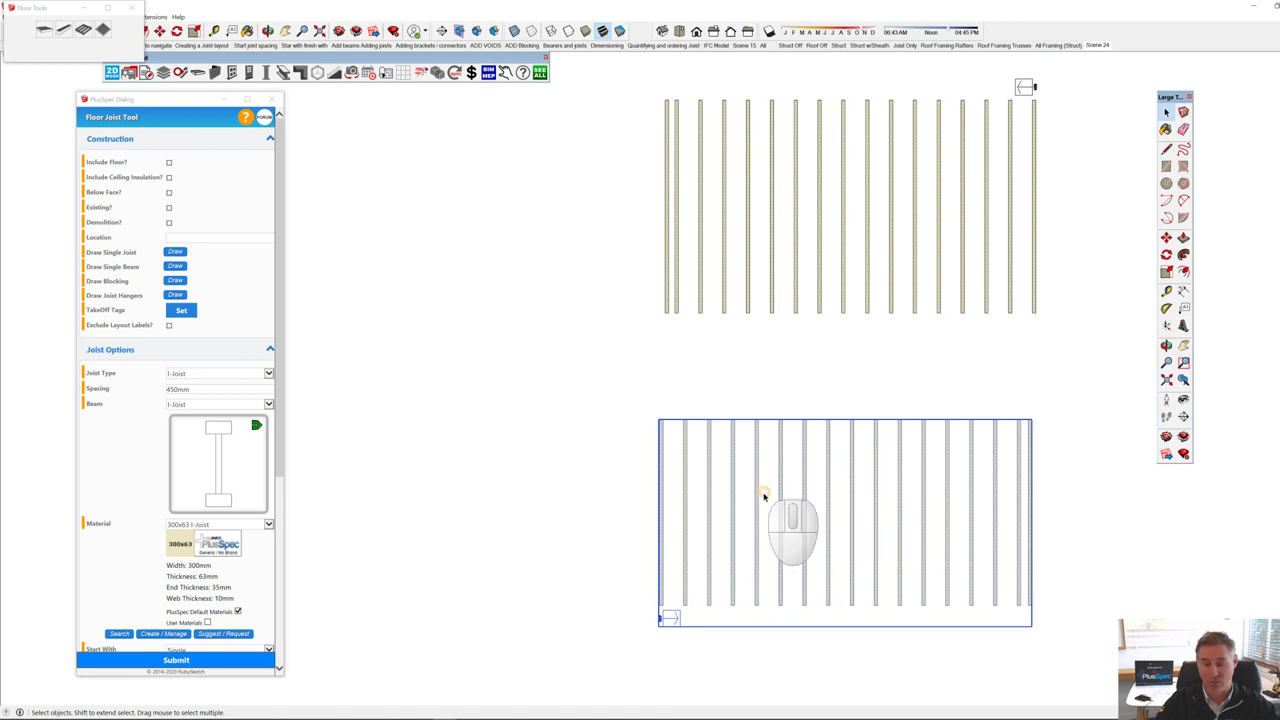
Step: Redefine the lowest layout's joist direction with two points running straight down from its top edge near the right end
left_click(235, 660)
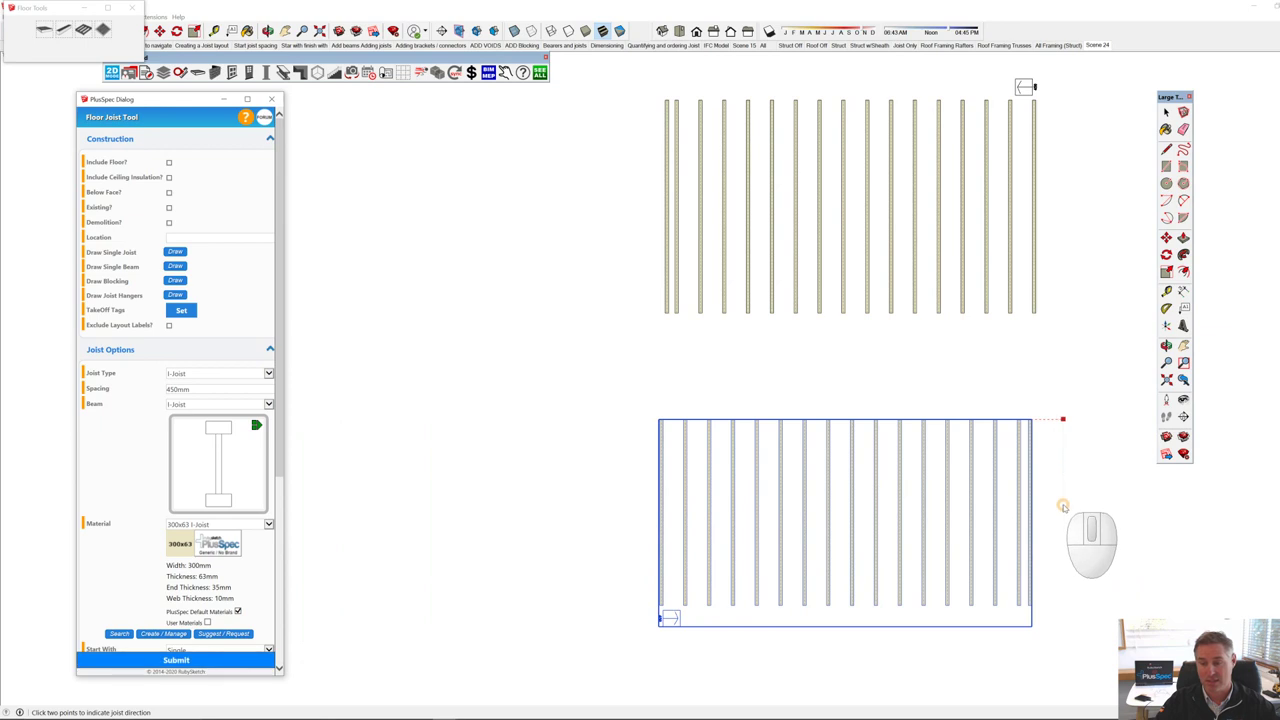
left_click(980, 421)
left_click(981, 510)
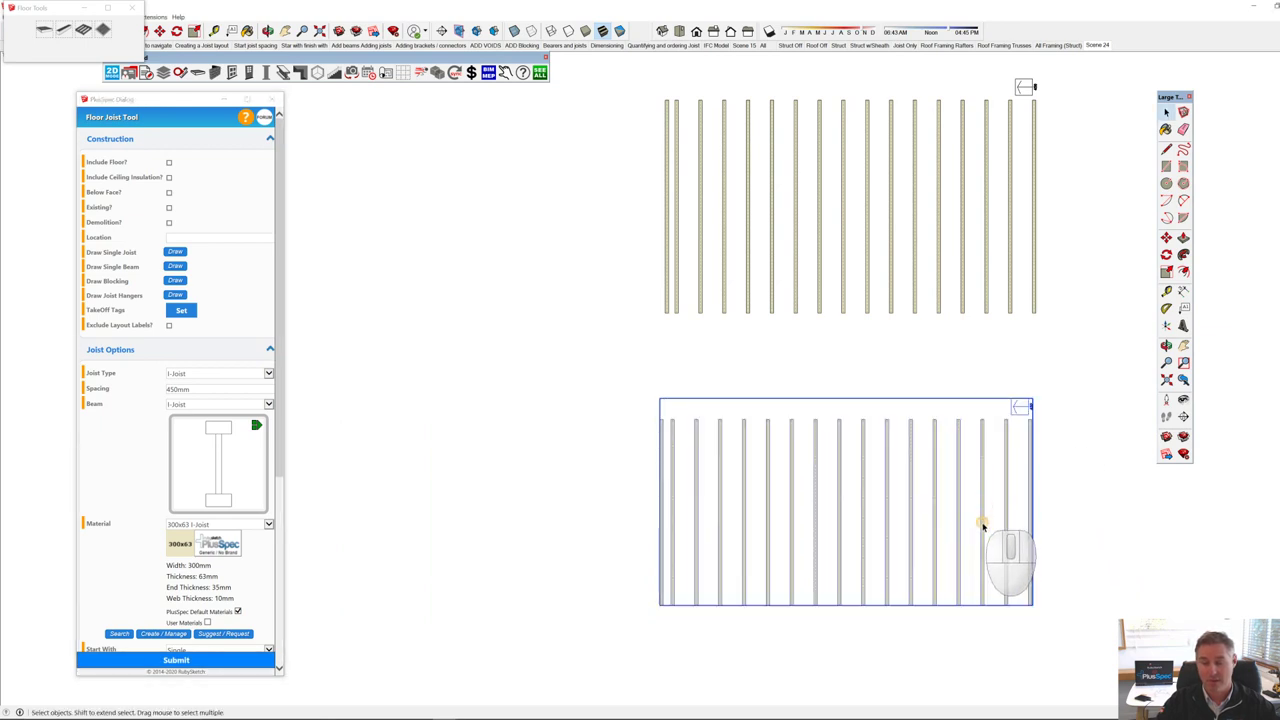
Step: Redefine the lowest layout's joist direction with two points running straight up from the middle of its bottom edge
left_click(238, 660)
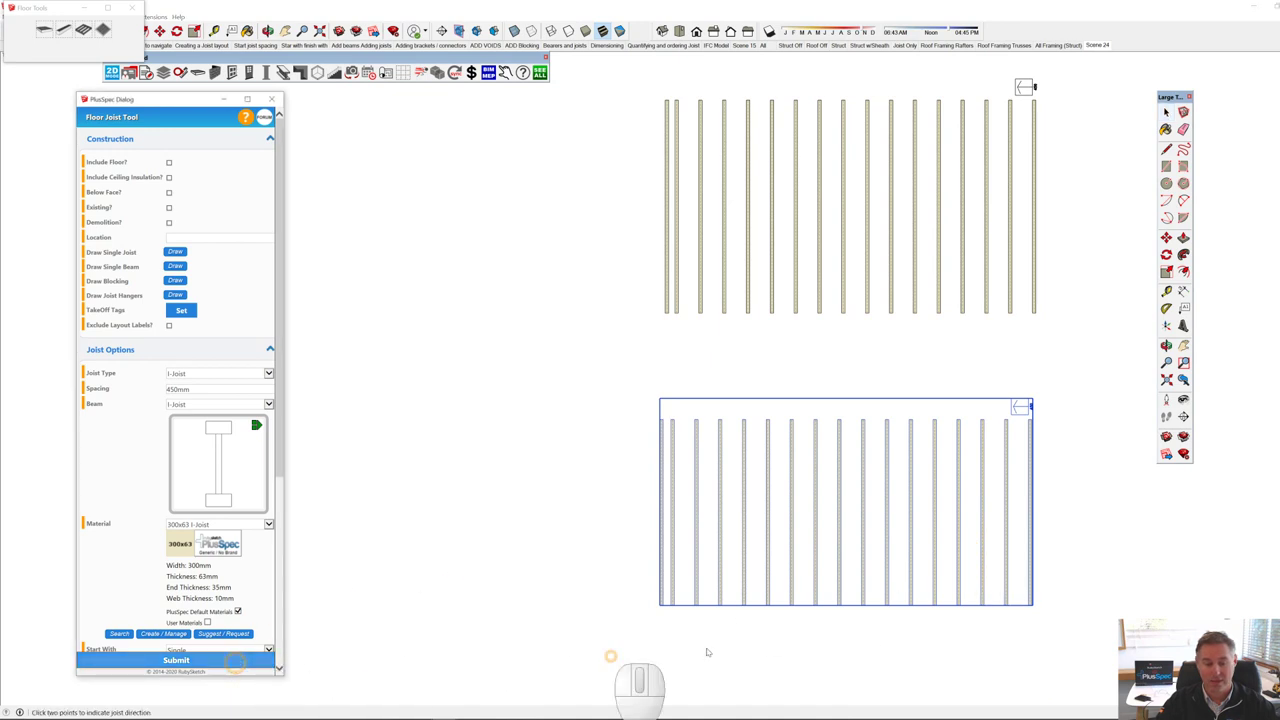
left_click(802, 605)
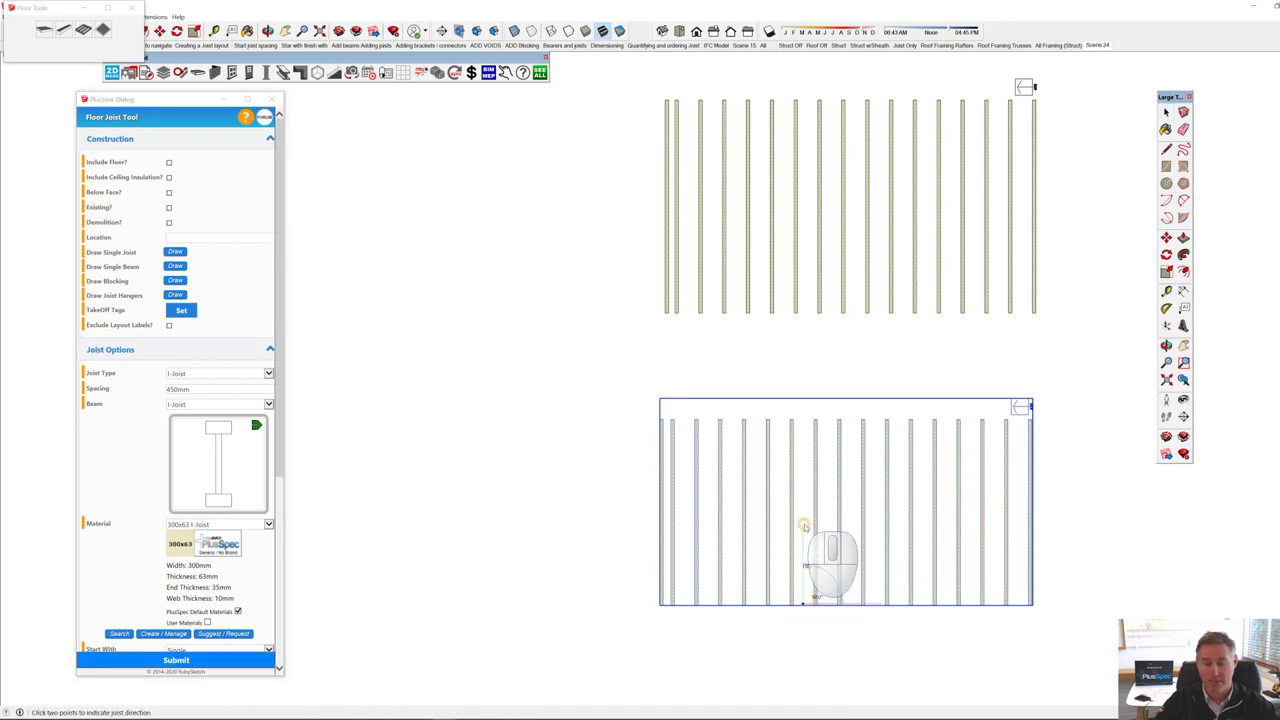
left_click(804, 537)
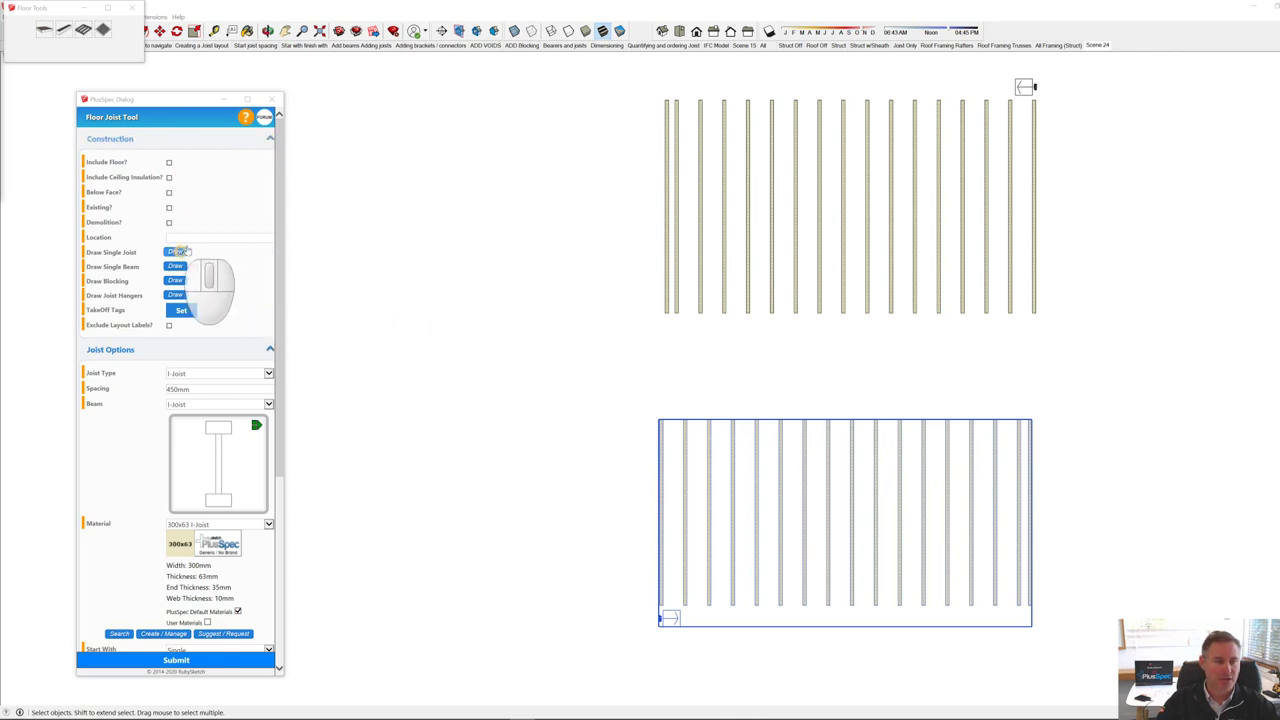
Step: Start the lowest layout with a Double joist and set its direction with two points running upward near the middle
left_click(269, 138)
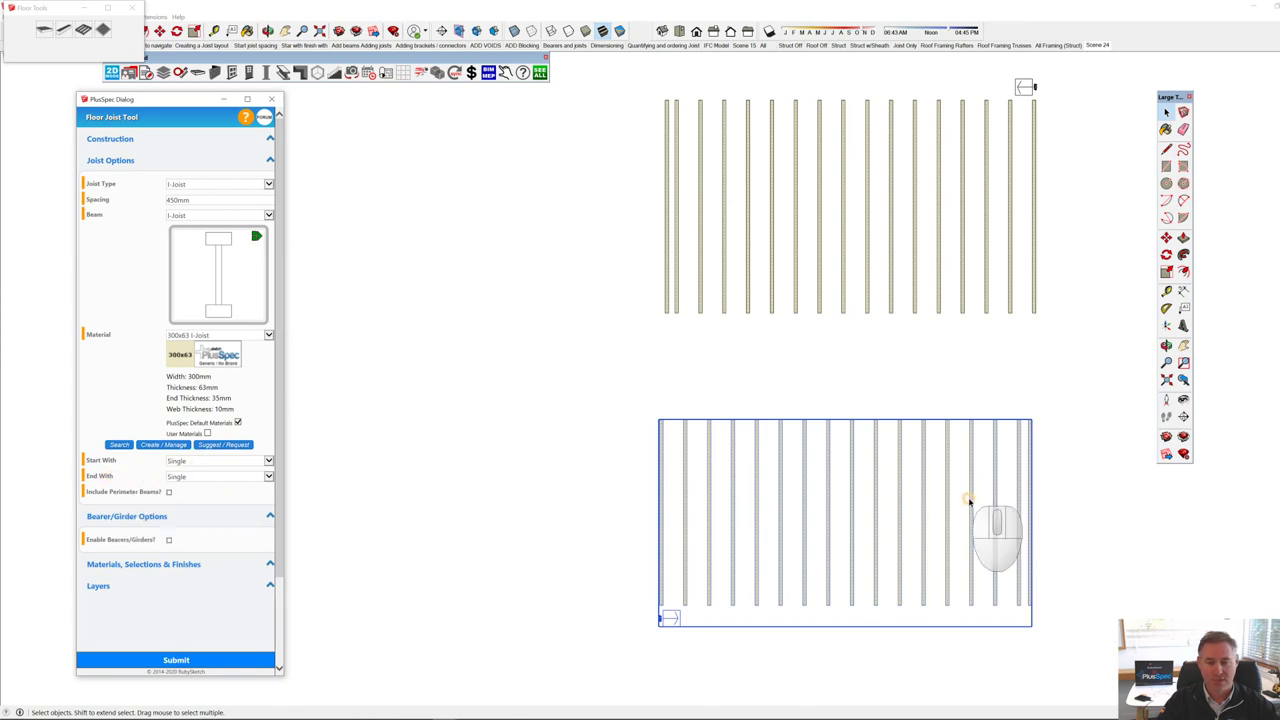
scroll(1045, 478, "up", 6)
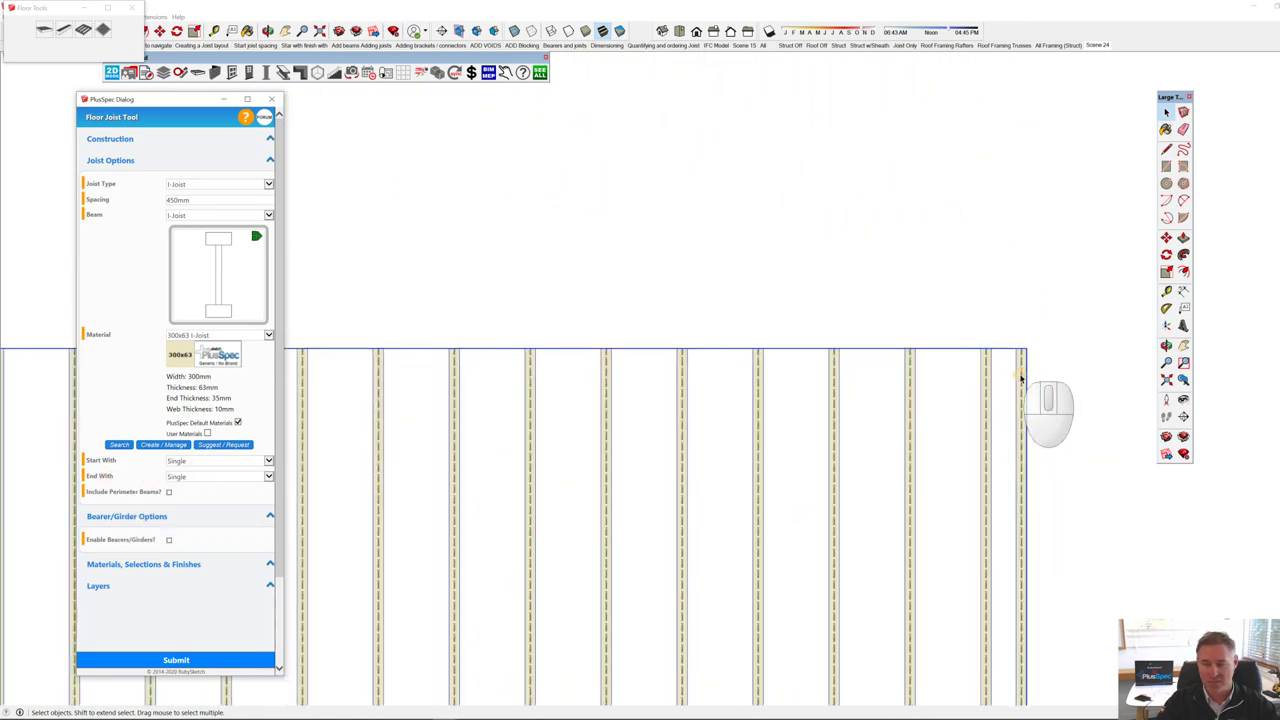
scroll(1021, 378, "down", 3)
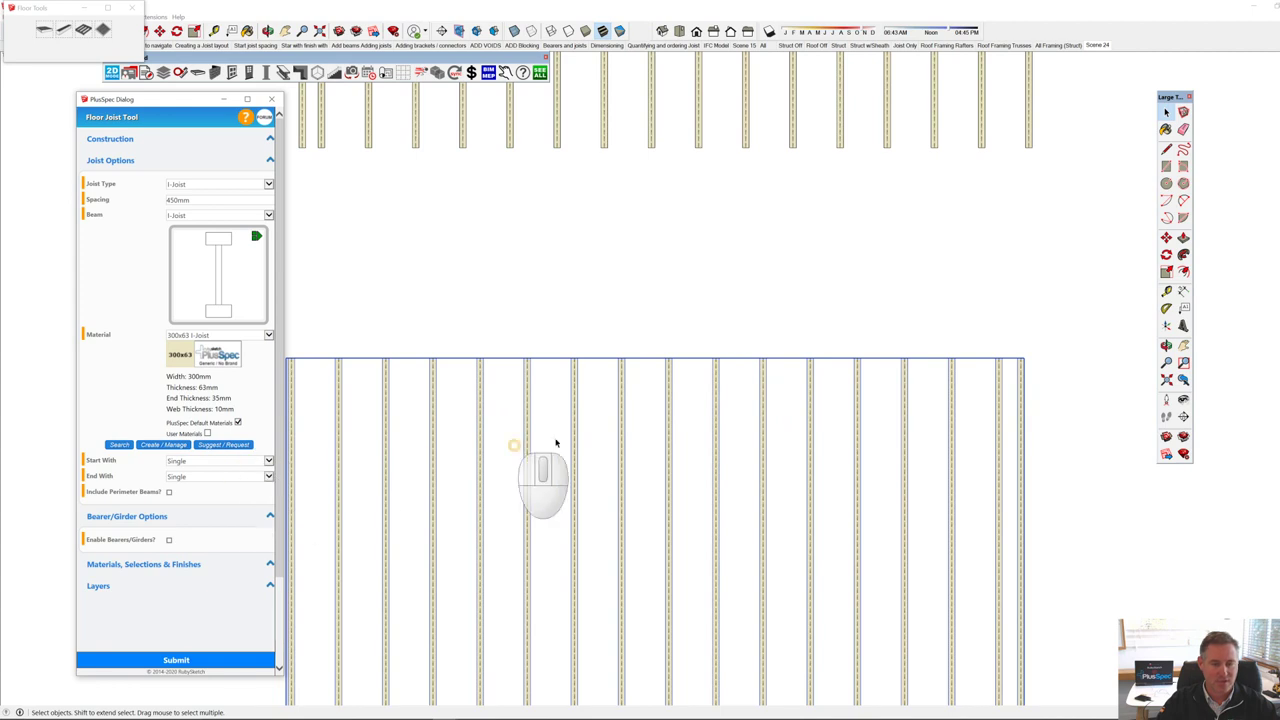
scroll(726, 369, "down", 2)
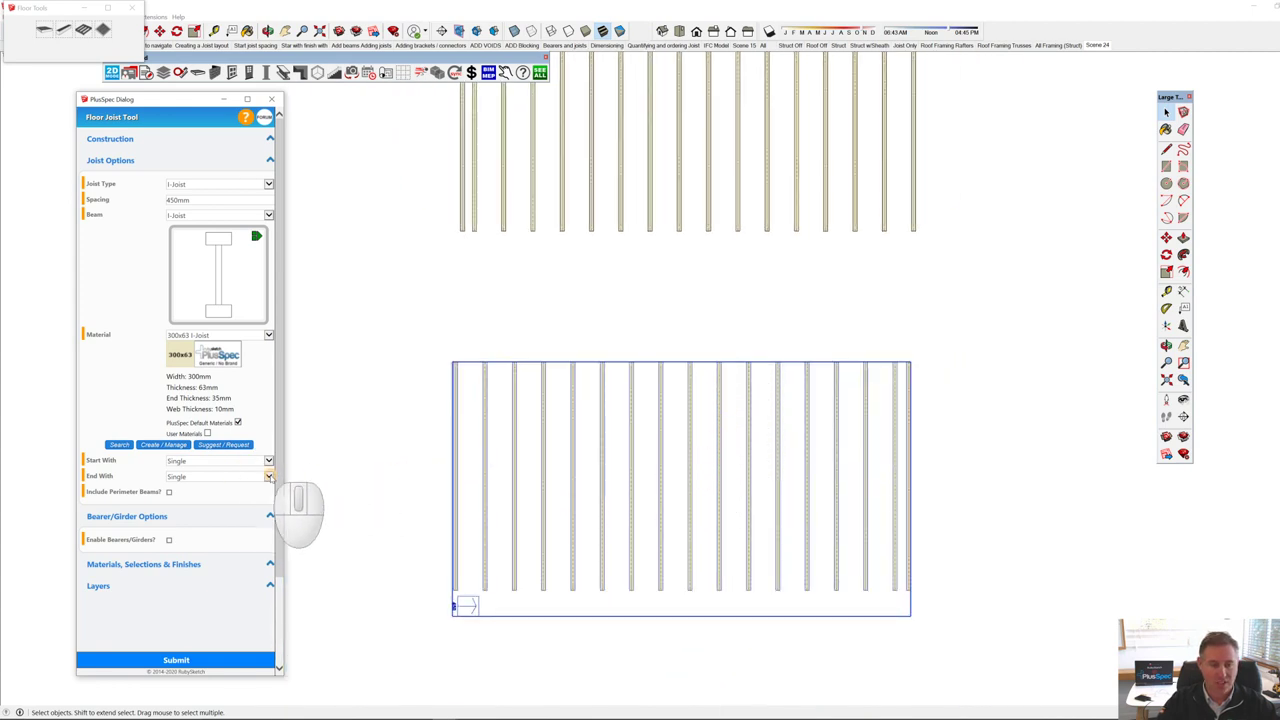
left_click(268, 461)
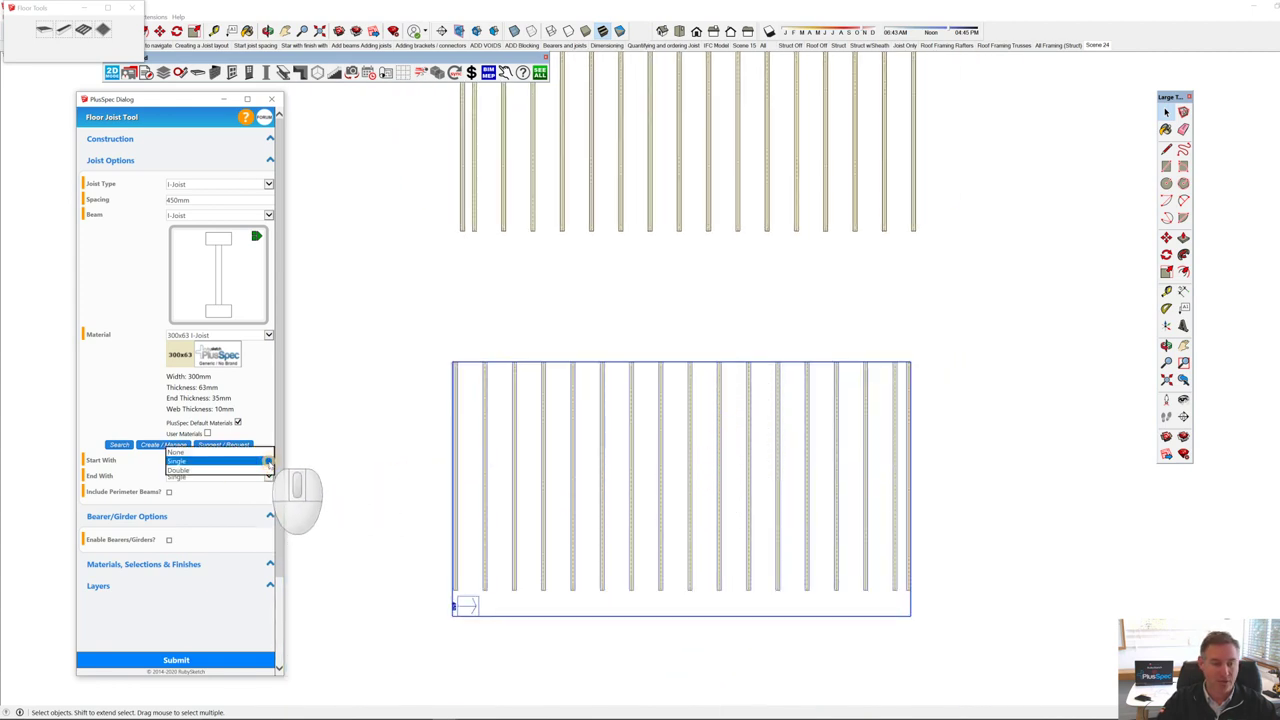
left_click(255, 470)
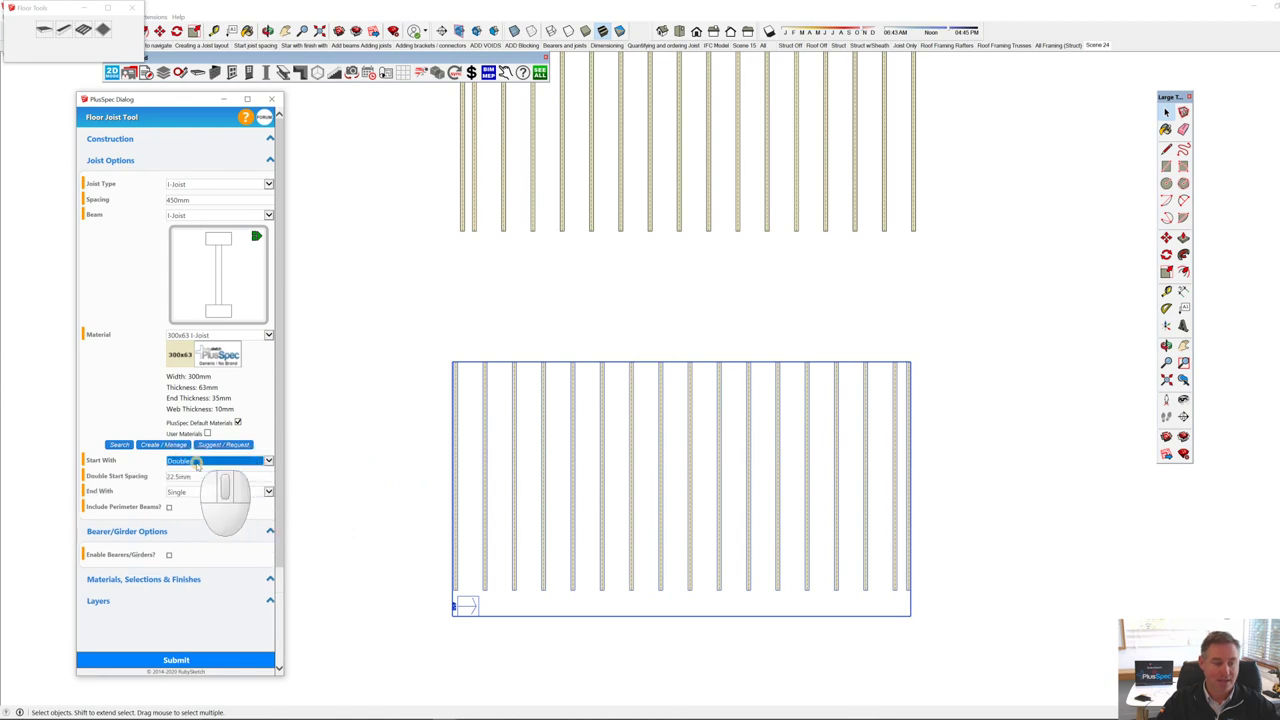
left_click(198, 660)
left_click(703, 583)
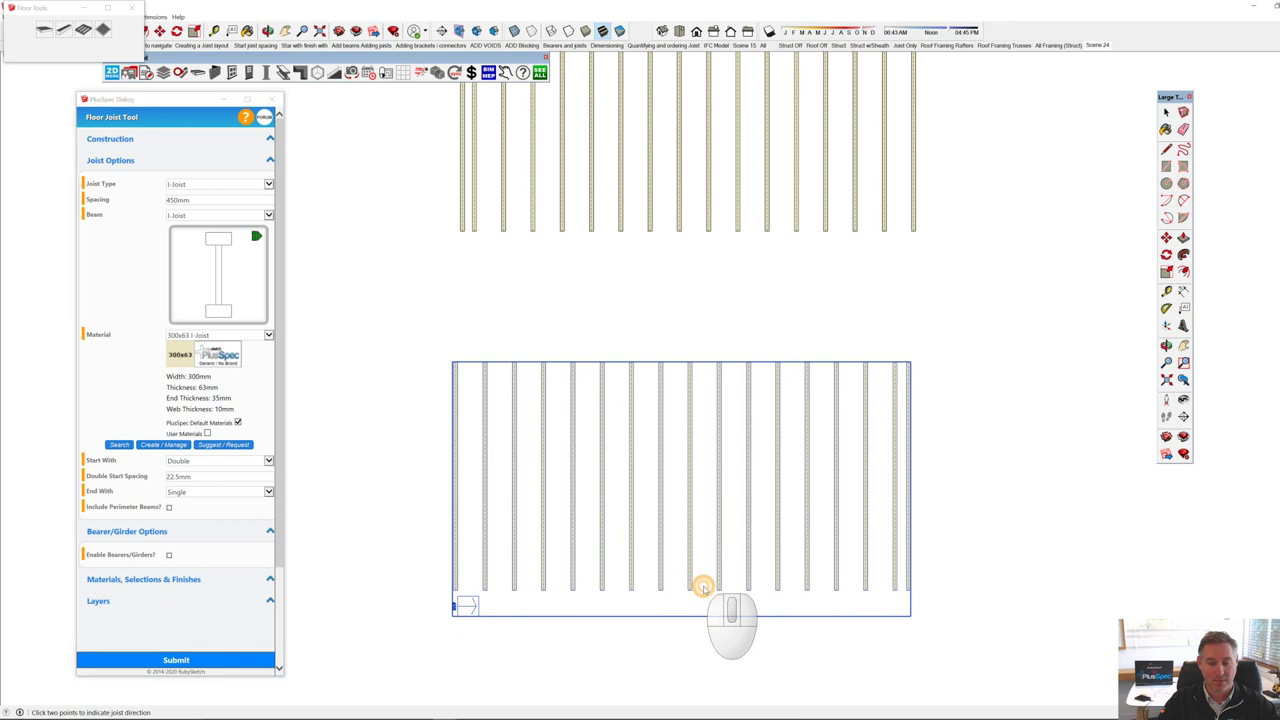
left_click(706, 508)
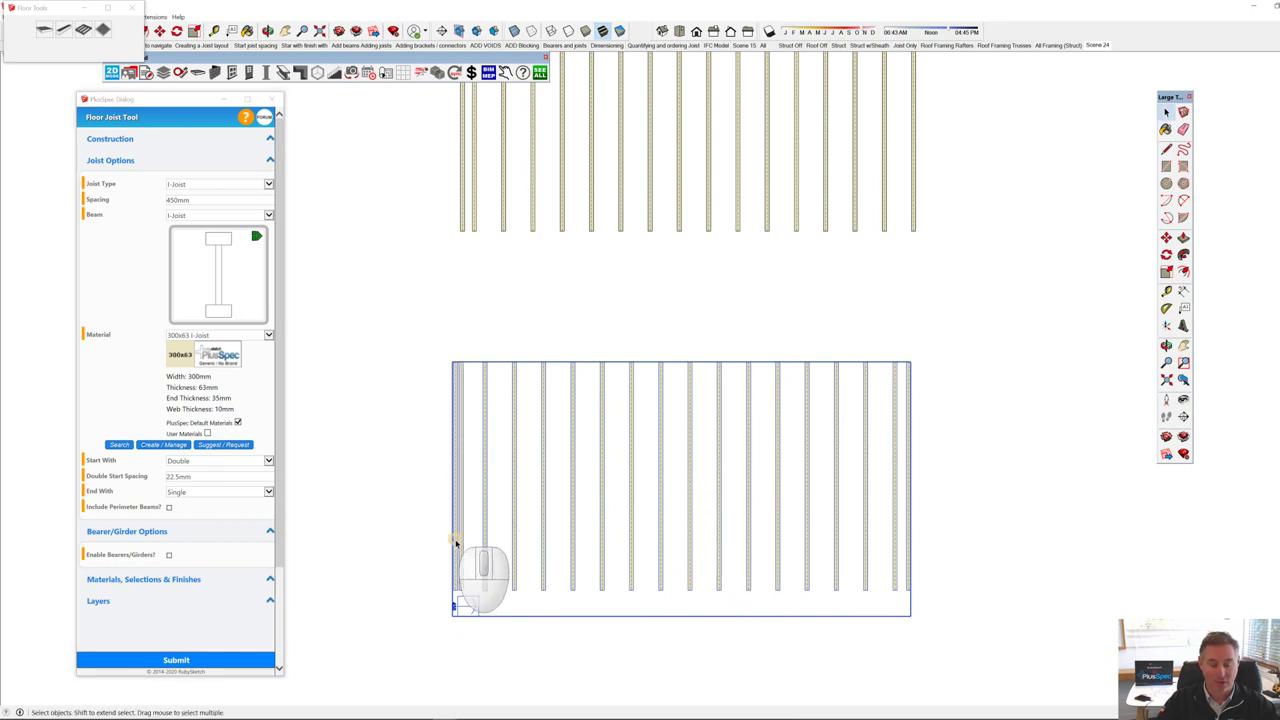
Step: Redefine the lowest layout's direction with two points running downward from near its top edge, keeping the Double start
left_click(258, 660)
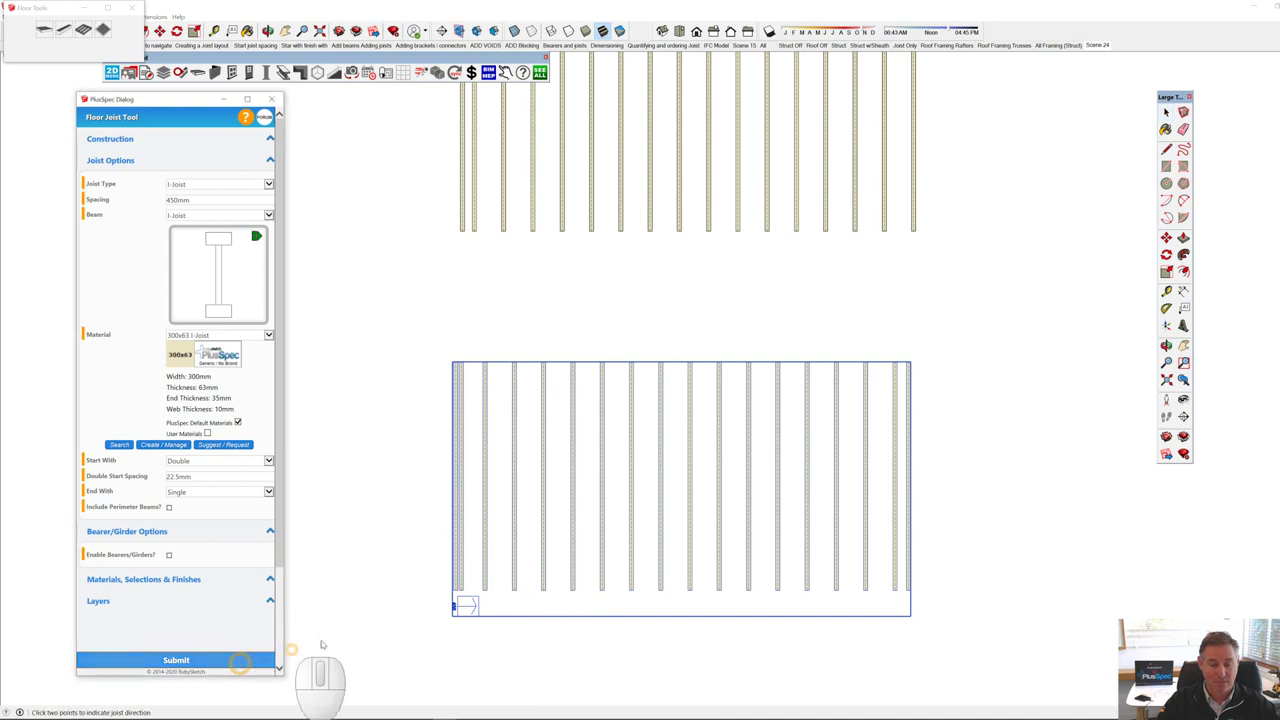
left_click(590, 408)
left_click(591, 486)
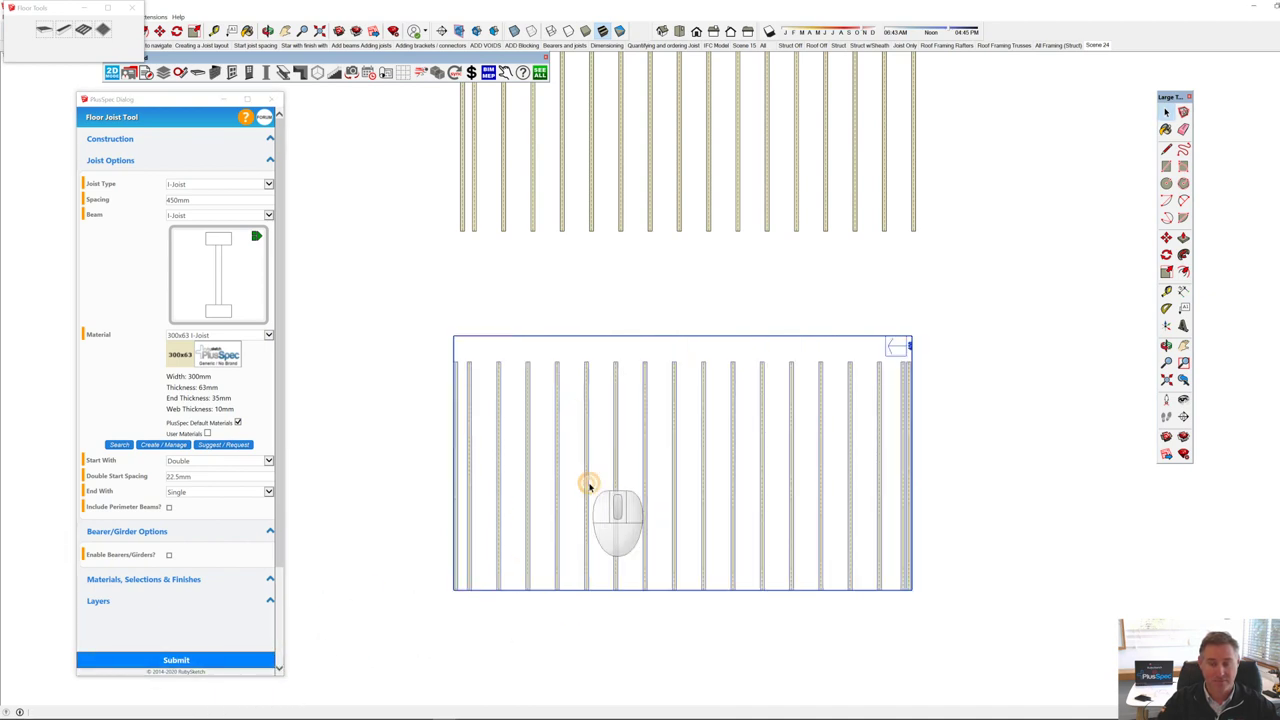
scroll(915, 390, "up", 2)
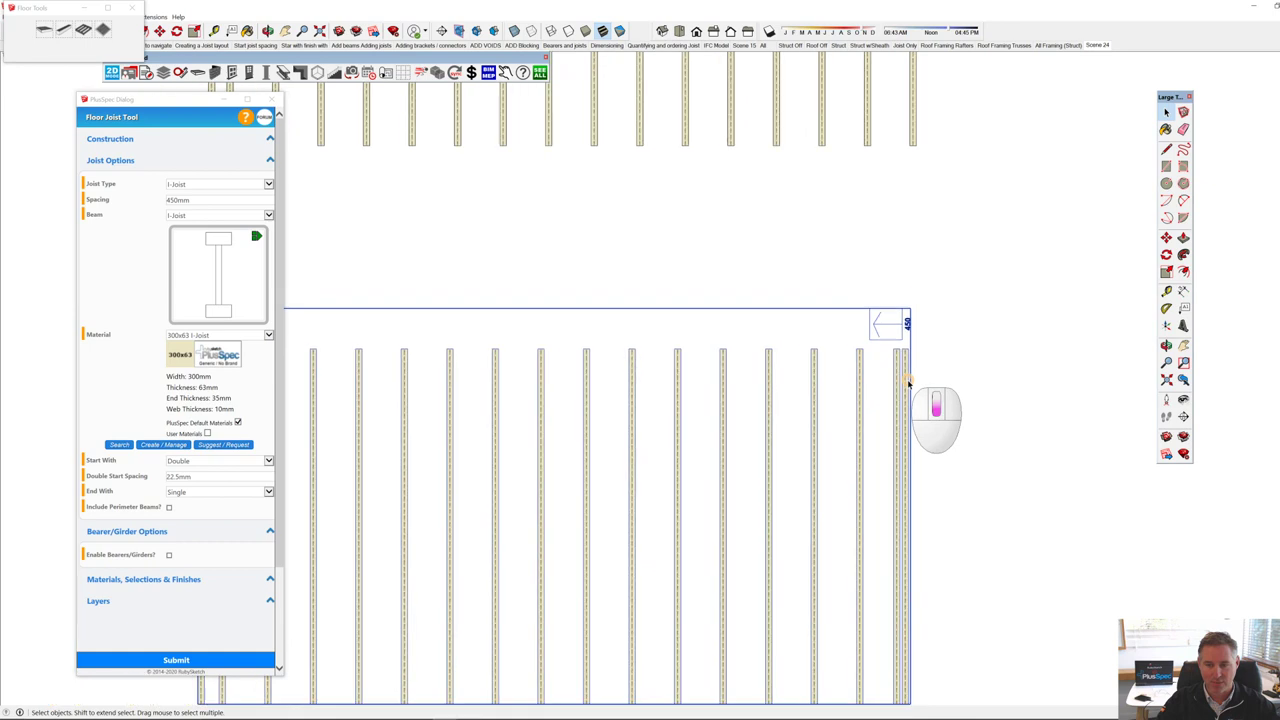
scroll(915, 390, "down", 2)
Step: End the lowest layout with a Double joist as well, indicating its direction with two points running upward
left_click(268, 491)
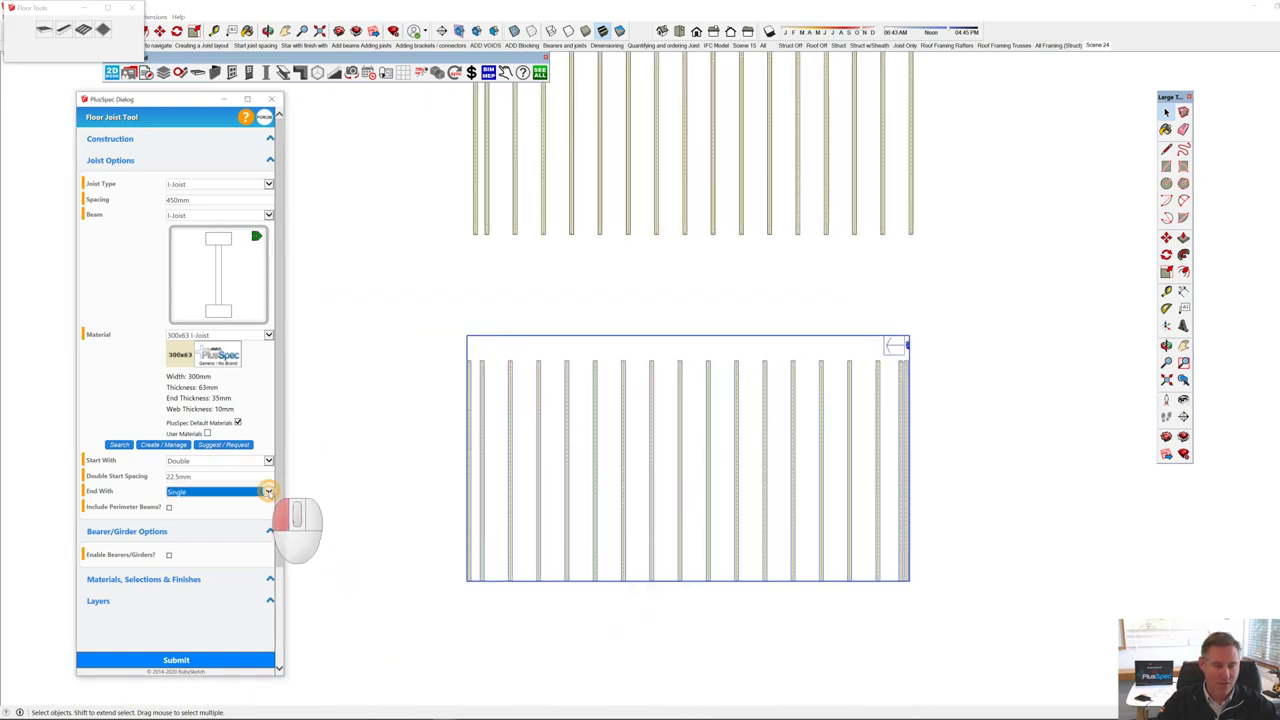
left_click(240, 501)
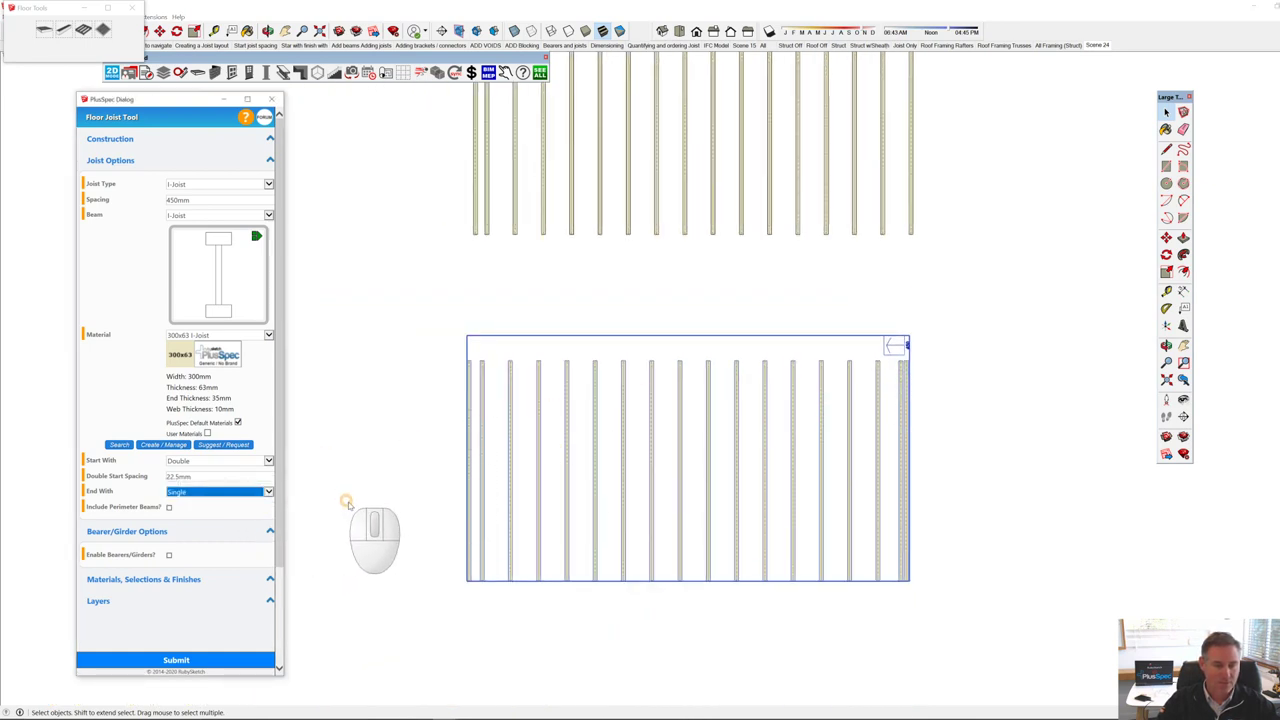
left_click(218, 660)
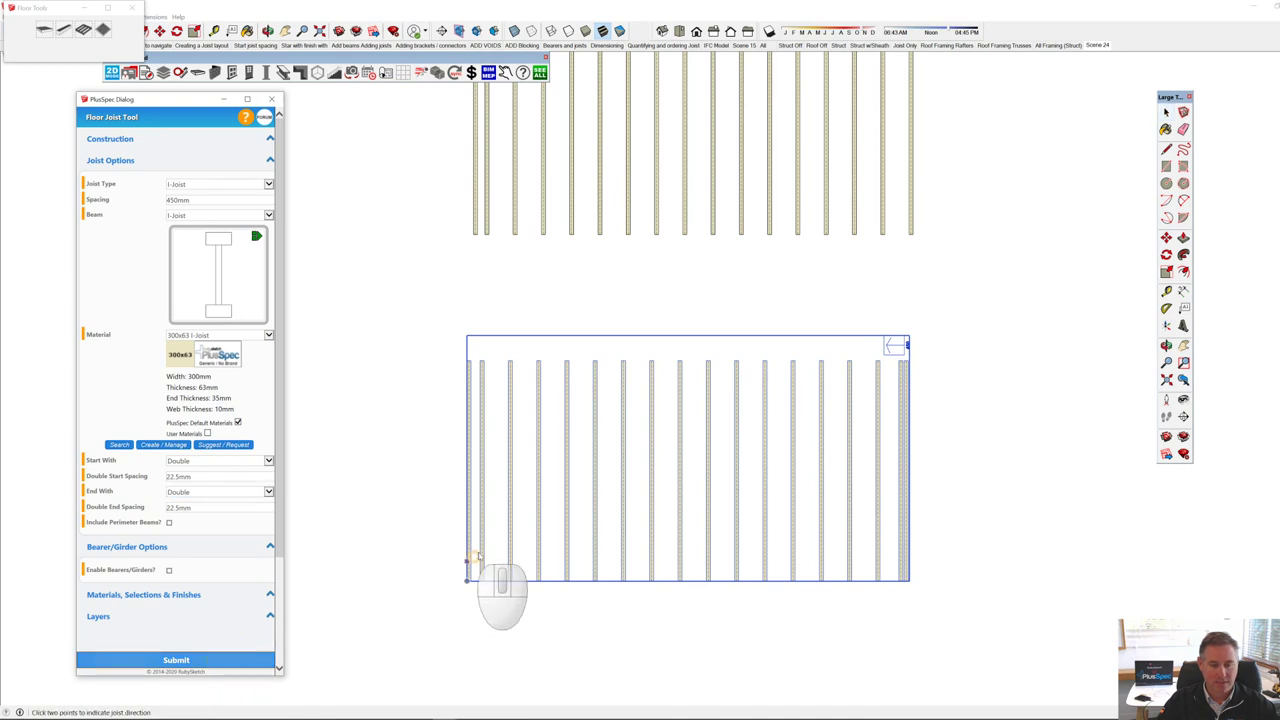
left_click(550, 514)
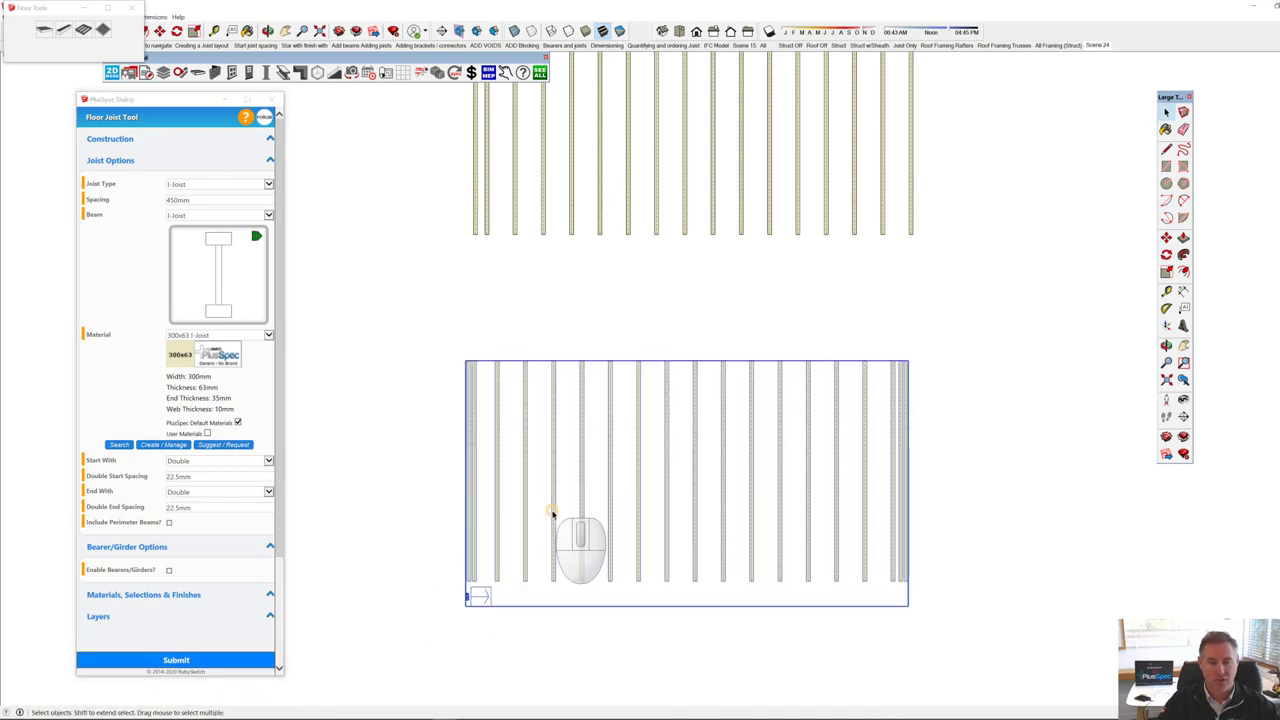
scroll(550, 514, "down", 1)
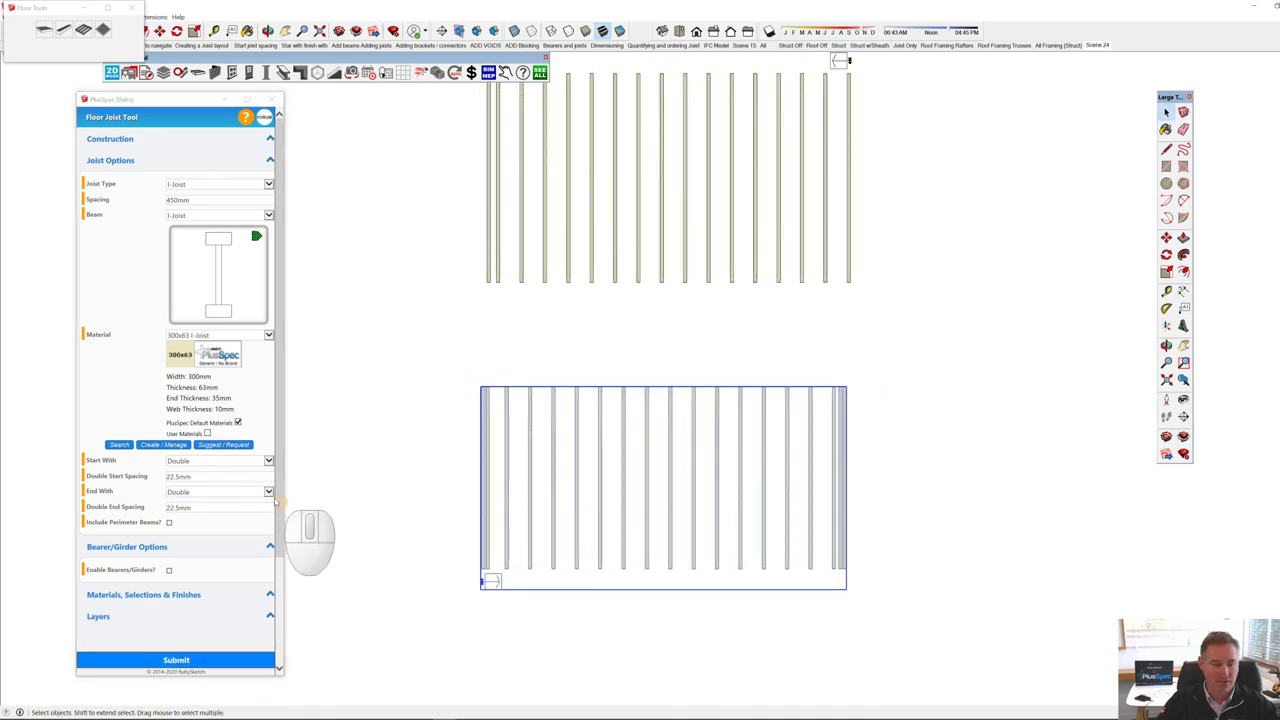
Step: Set both Start With and End With to None for the lowest layout, reapply its direction, and deselect it
left_click(270, 461)
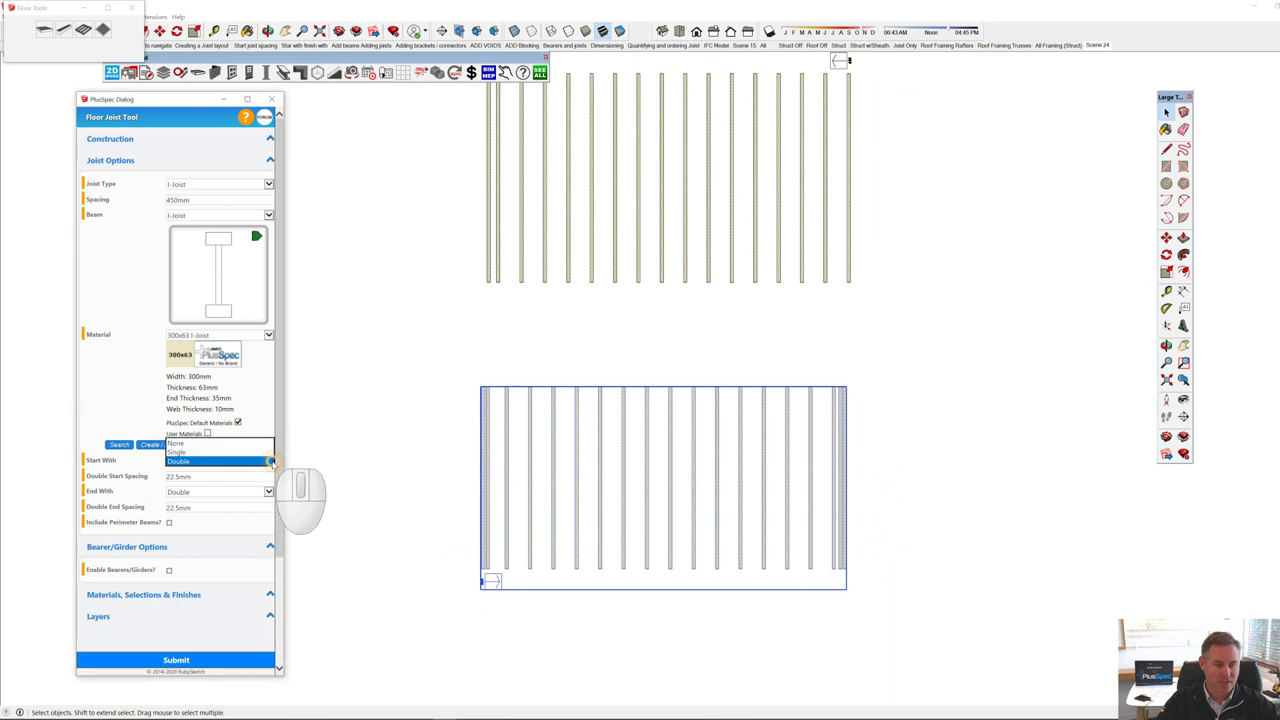
left_click(230, 443)
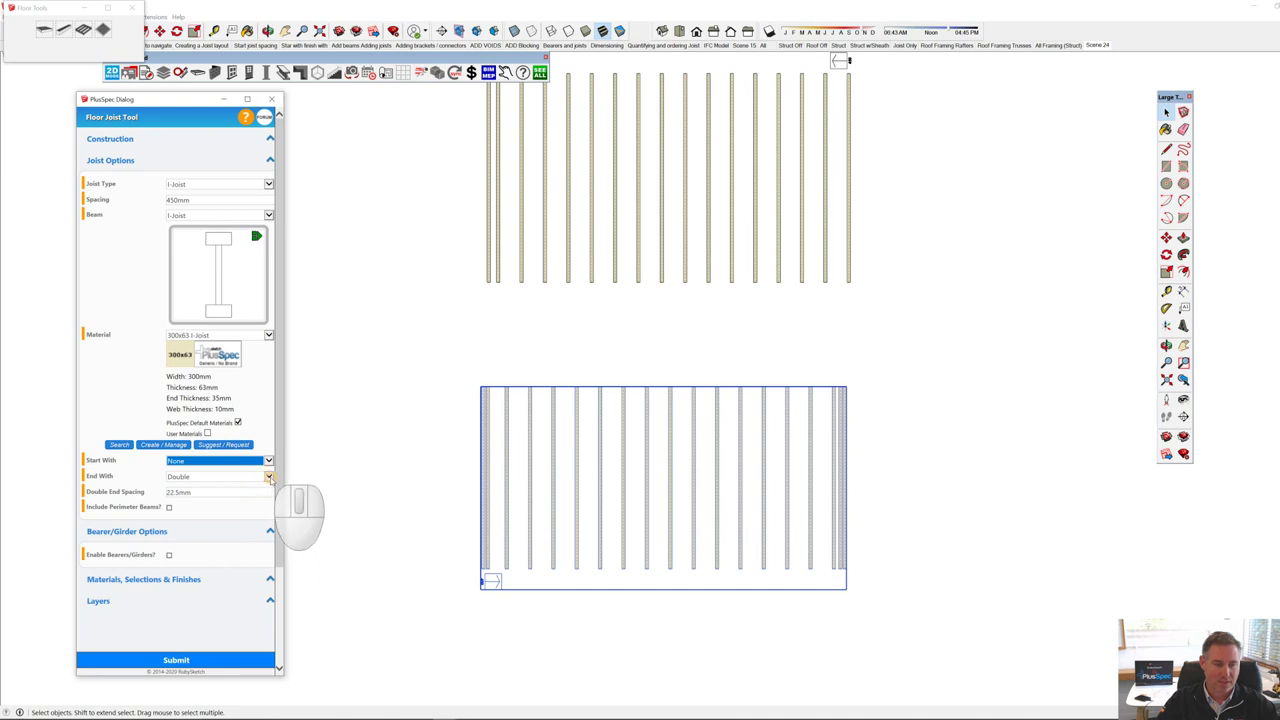
left_click(269, 476)
left_click(241, 459)
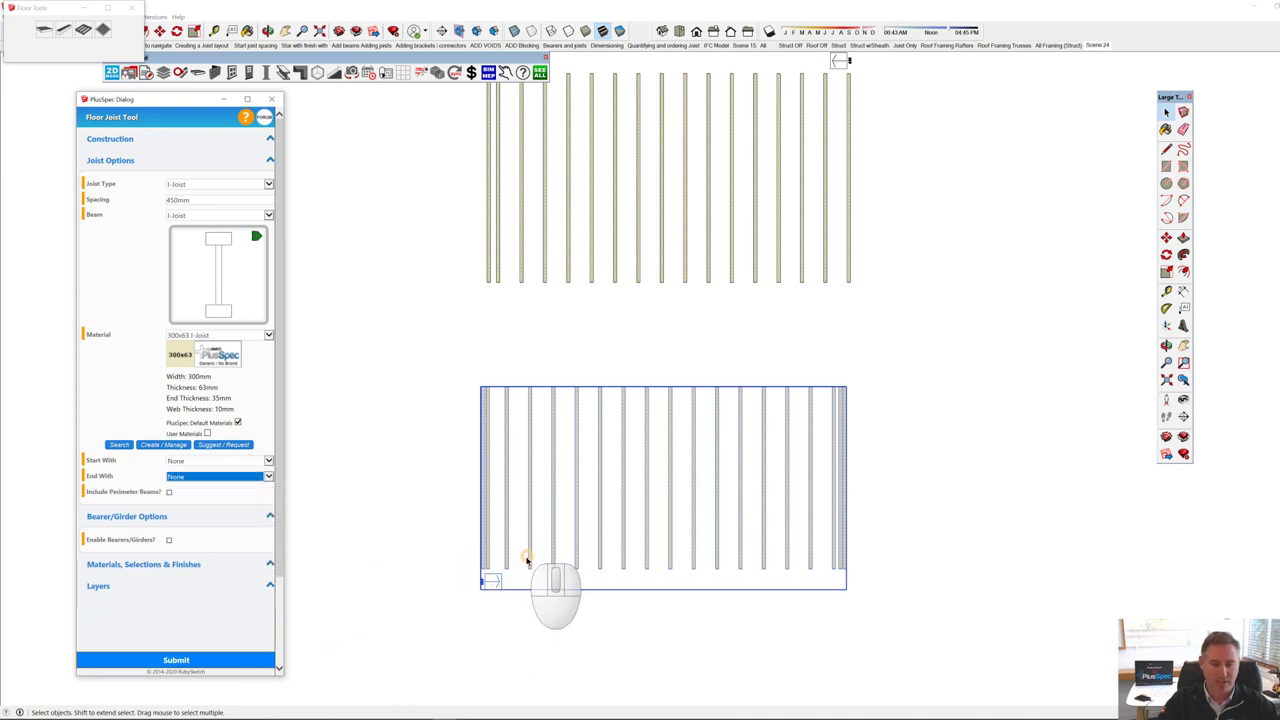
left_click(208, 658)
left_click(545, 562)
left_click(577, 562)
scroll(579, 565, "down", 3)
key("space")
left_click(497, 537)
Step: Draw a 300x63 I-Joist layout at 450mm spacing beside the lowest one, from its upper right corner down and across to the left
scroll(629, 549, "down", 2)
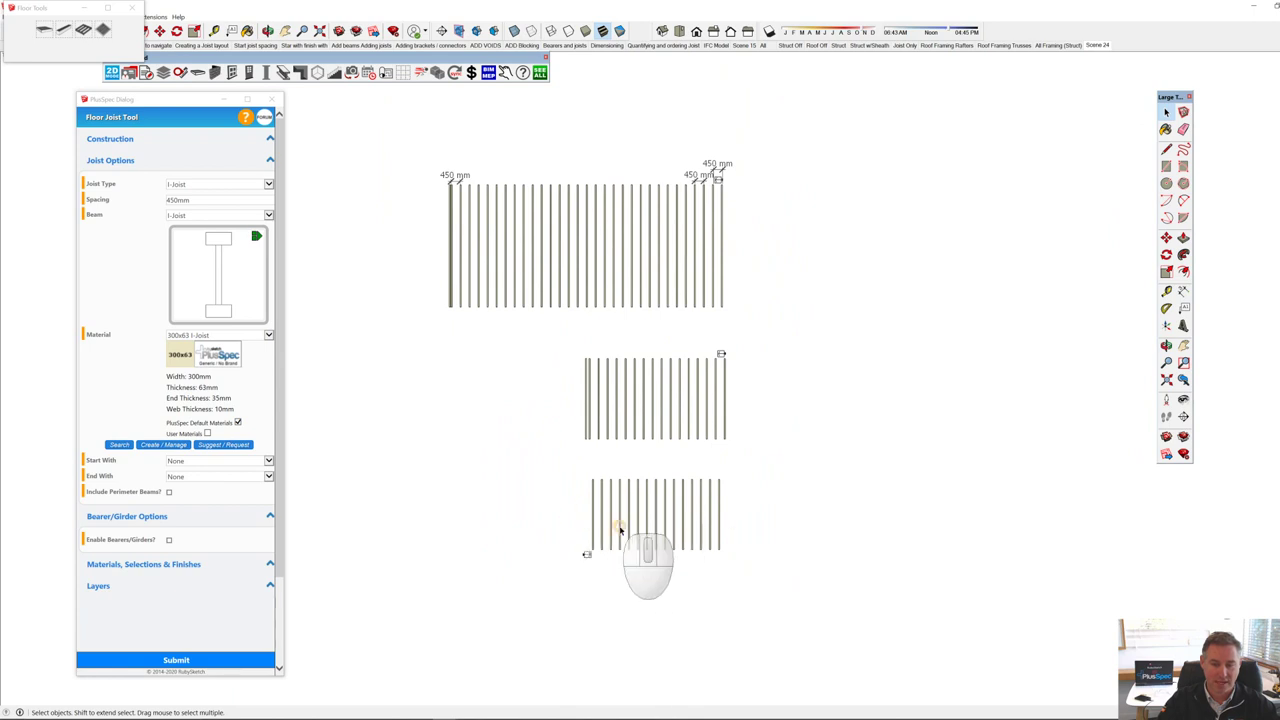
left_click(212, 660)
left_click(475, 485)
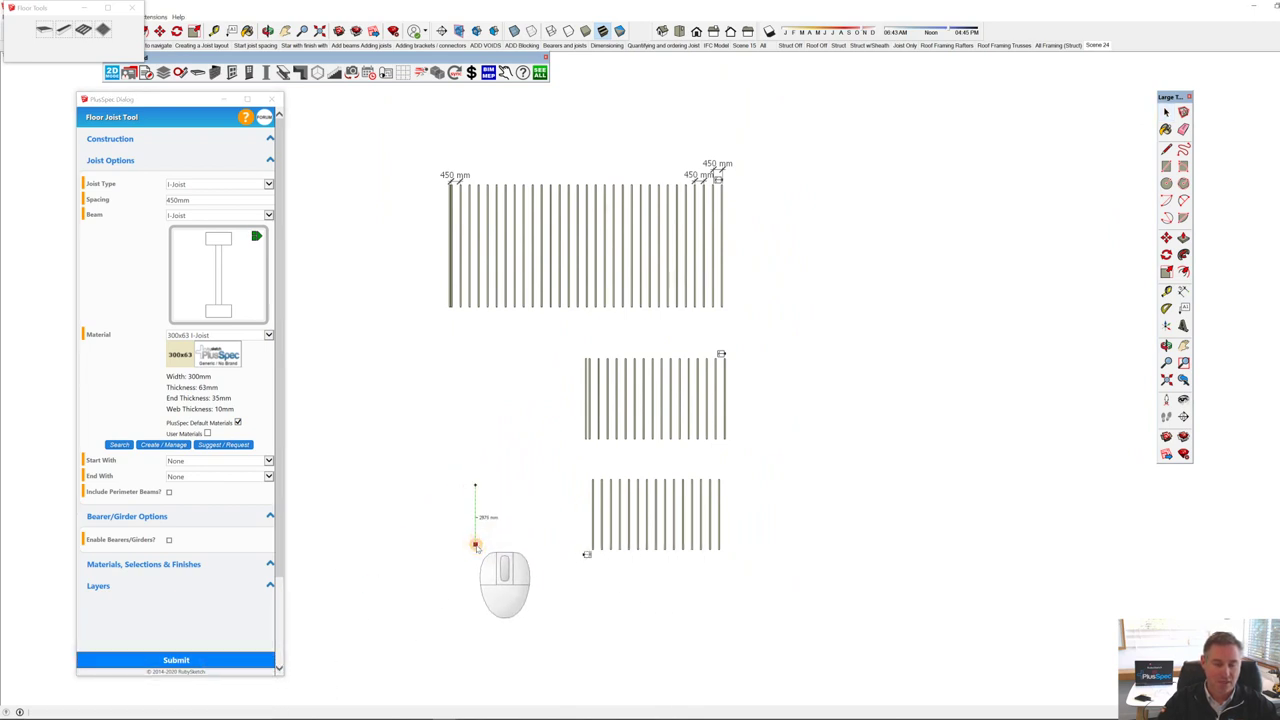
left_click(475, 545)
left_click(364, 545)
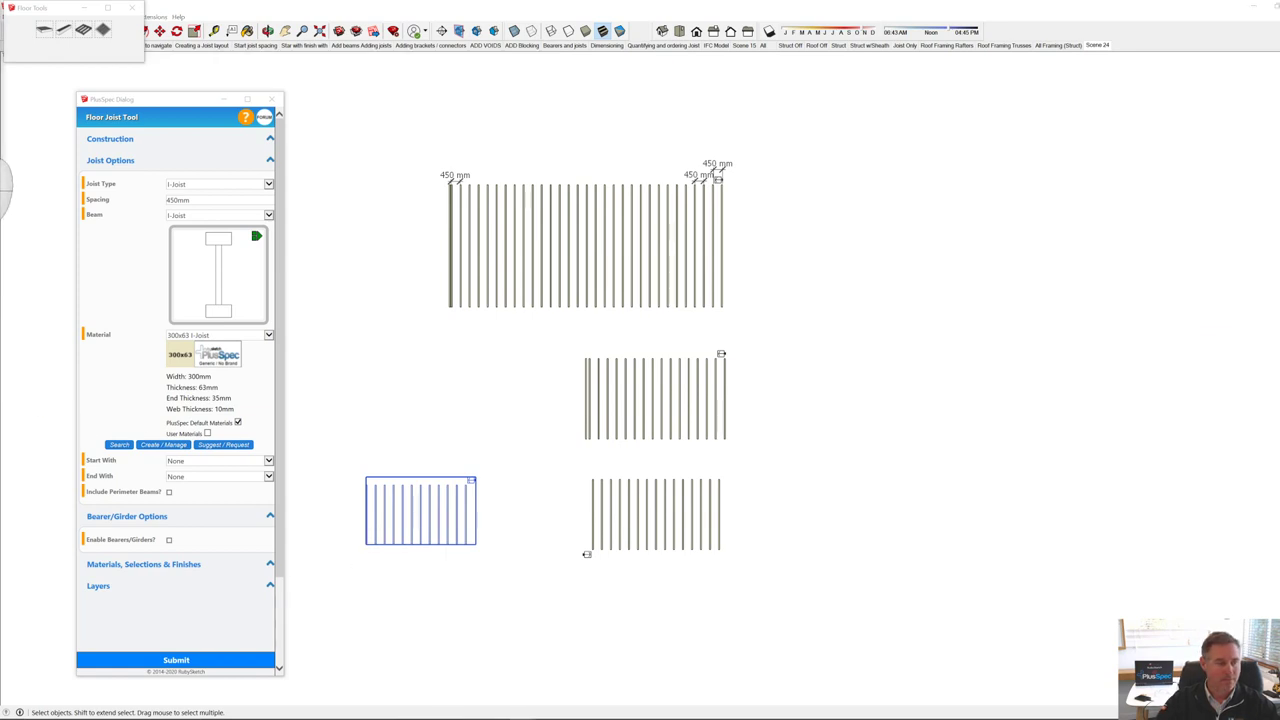
left_click(500, 275)
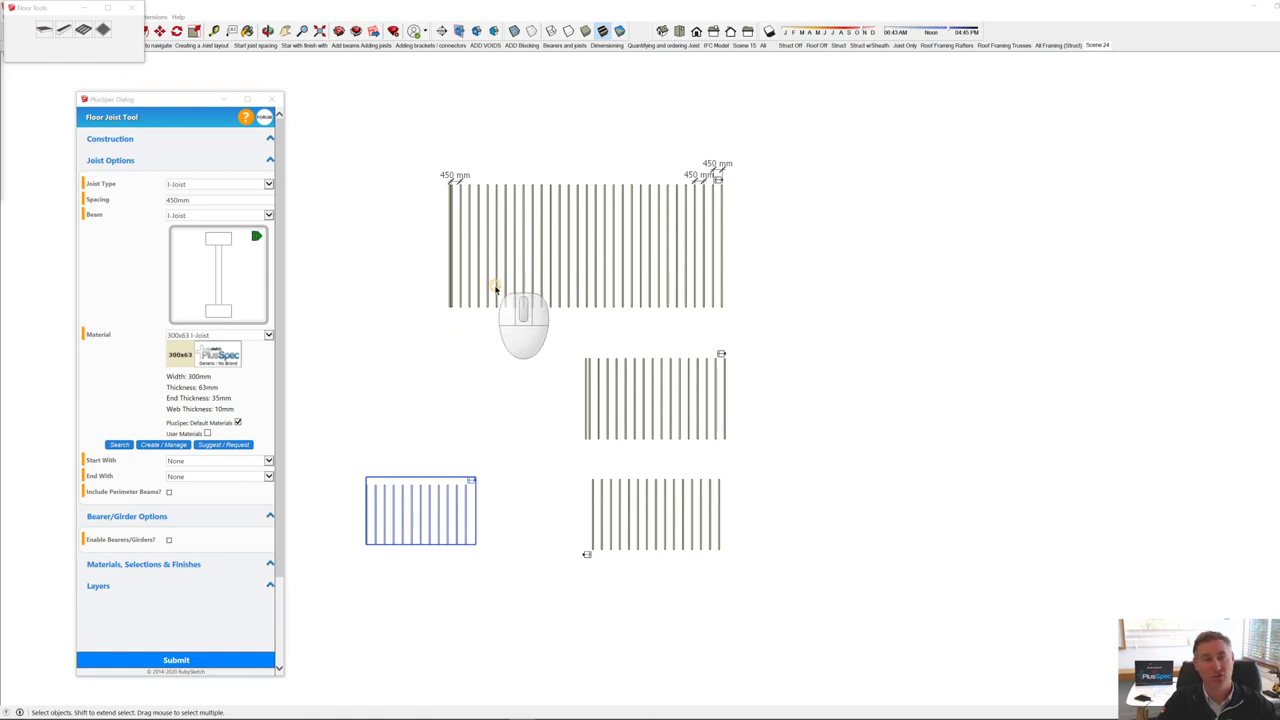
scroll(495, 288, "up", 1)
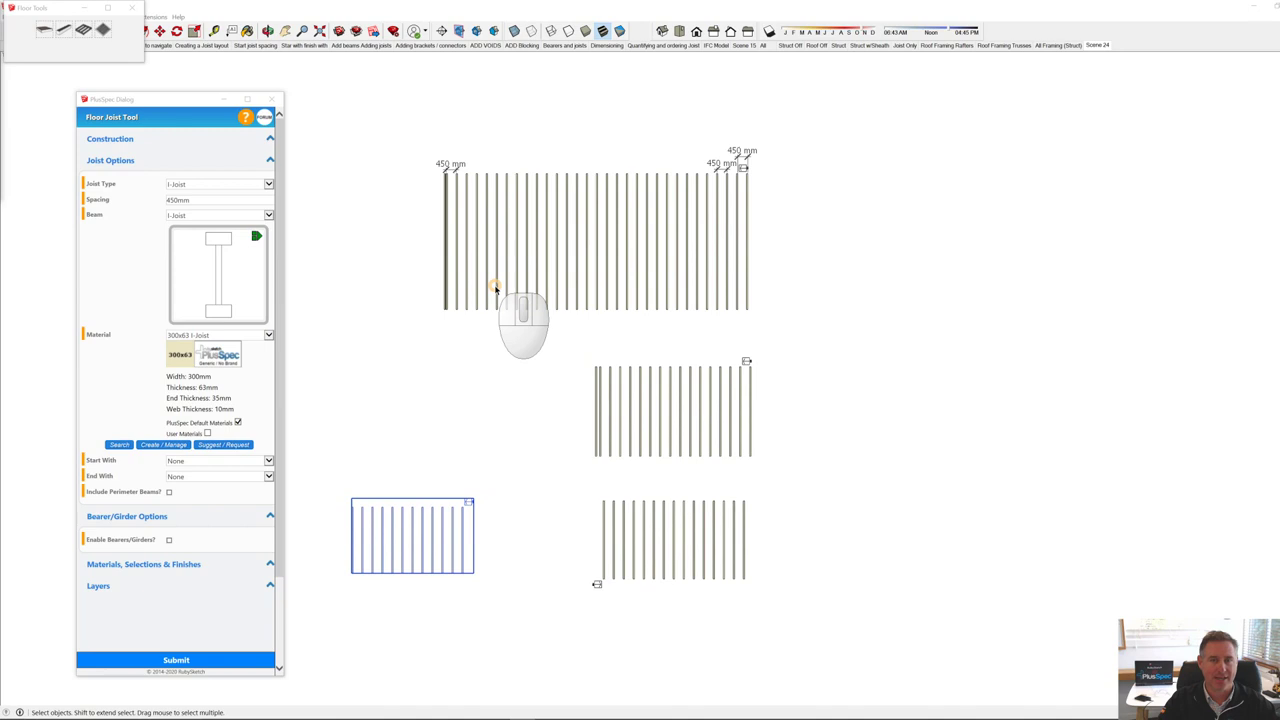
scroll(495, 288, "up", 1)
scroll(495, 288, "up", 1)
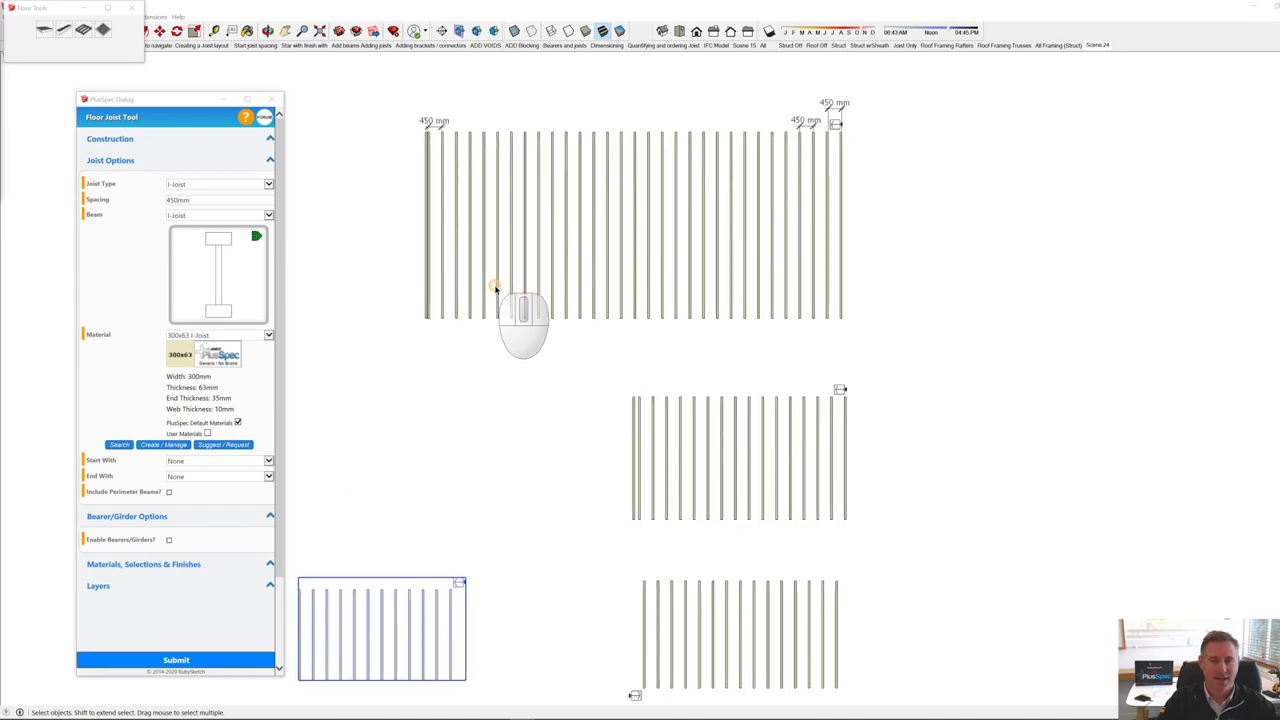
Step: Begin a single joist with the steel I-beam profile and choose 250UB31.4 Hot Rolled Steel as its material
left_click(270, 139)
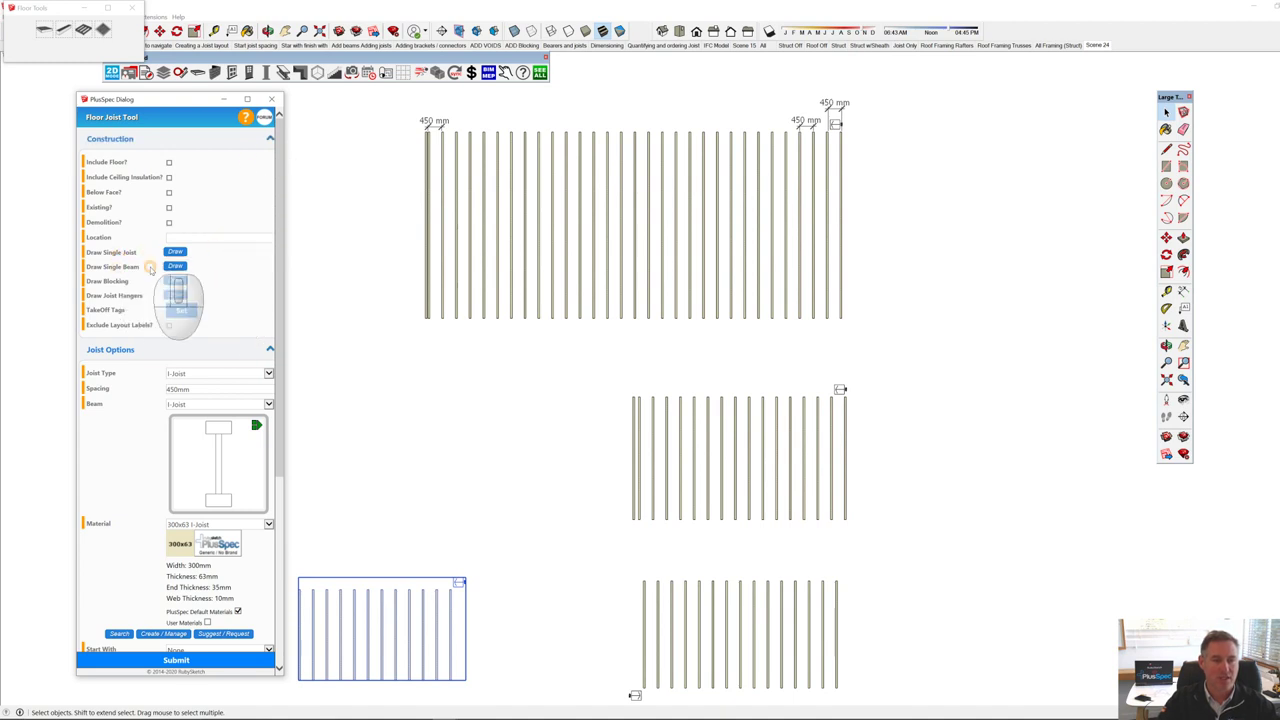
left_click(176, 253)
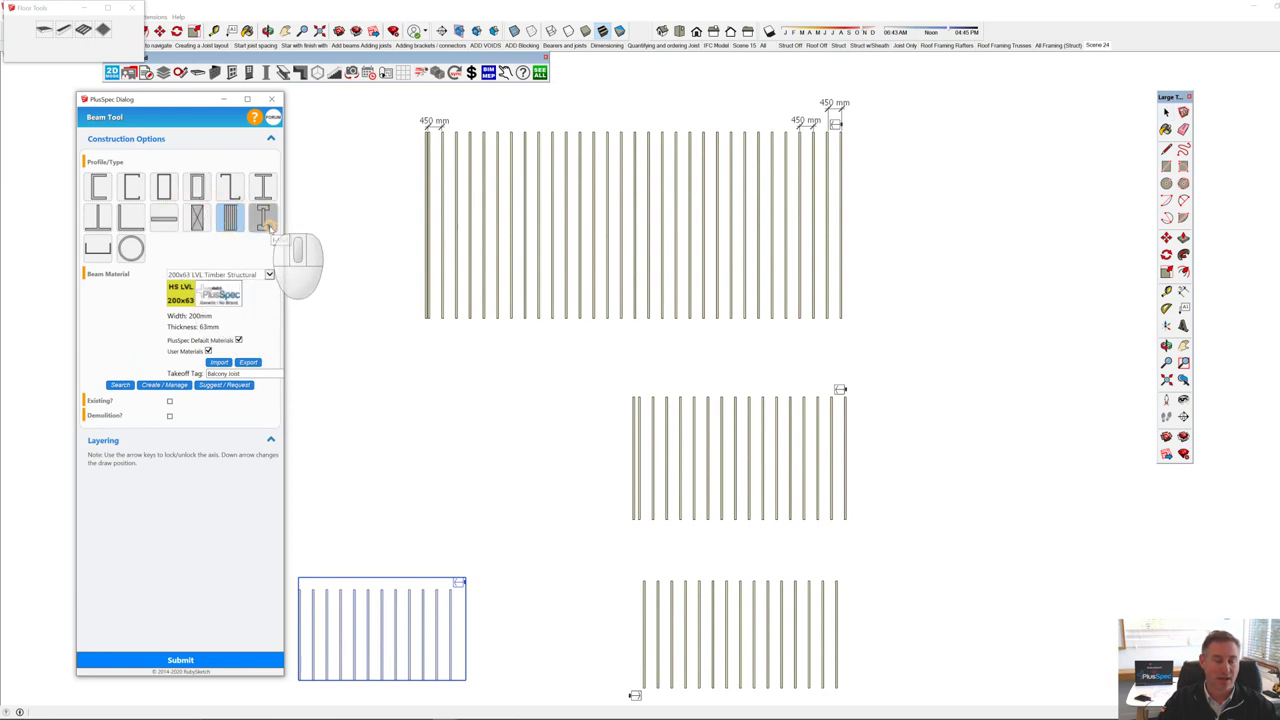
left_click(232, 222)
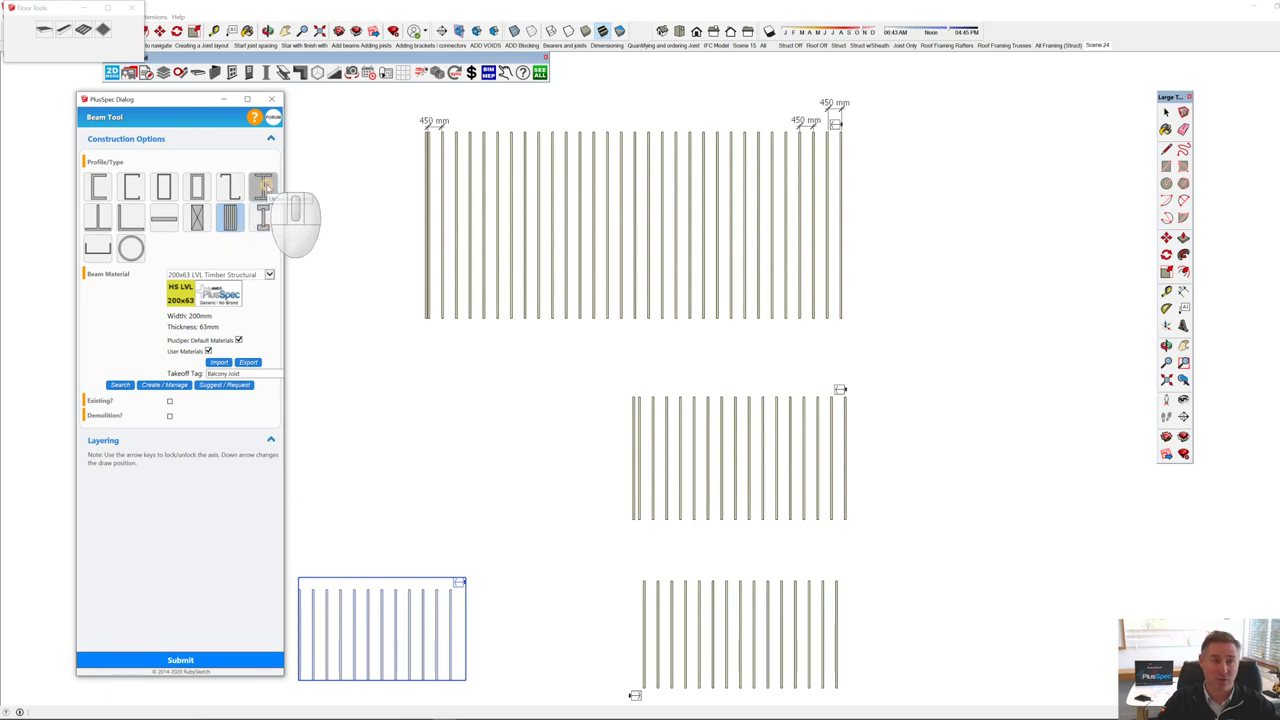
left_click(233, 219)
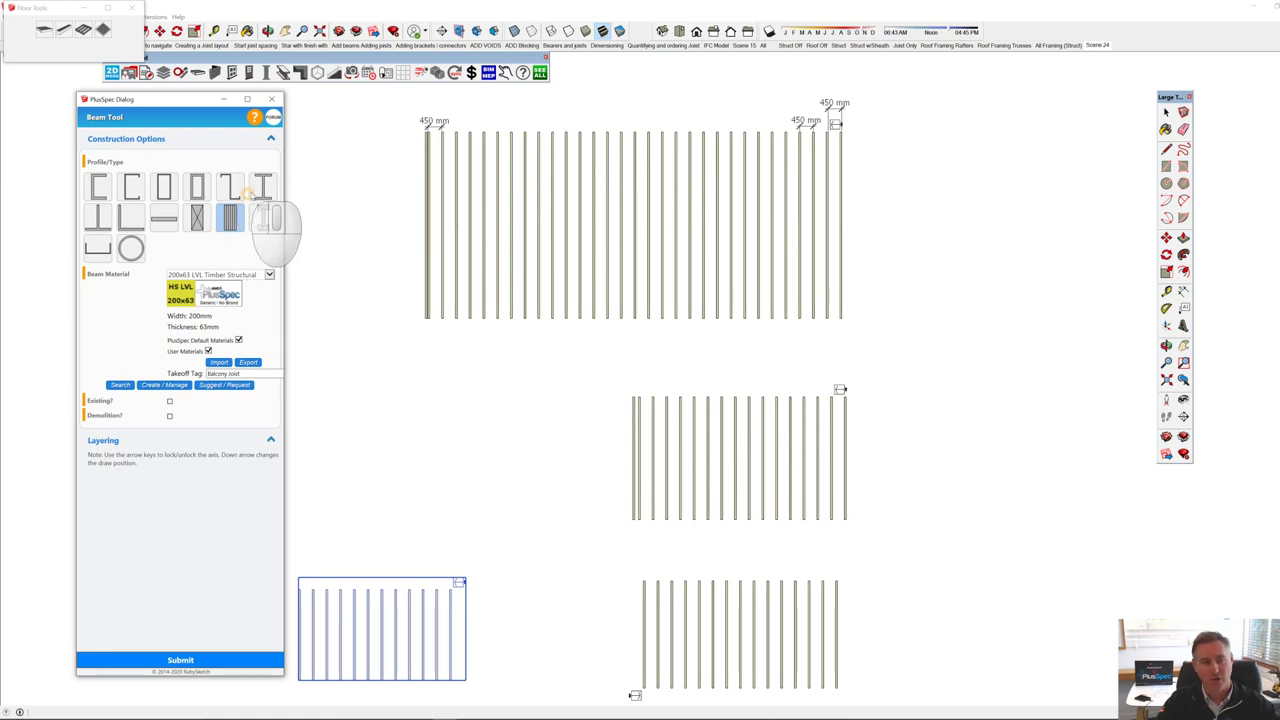
left_click(263, 186)
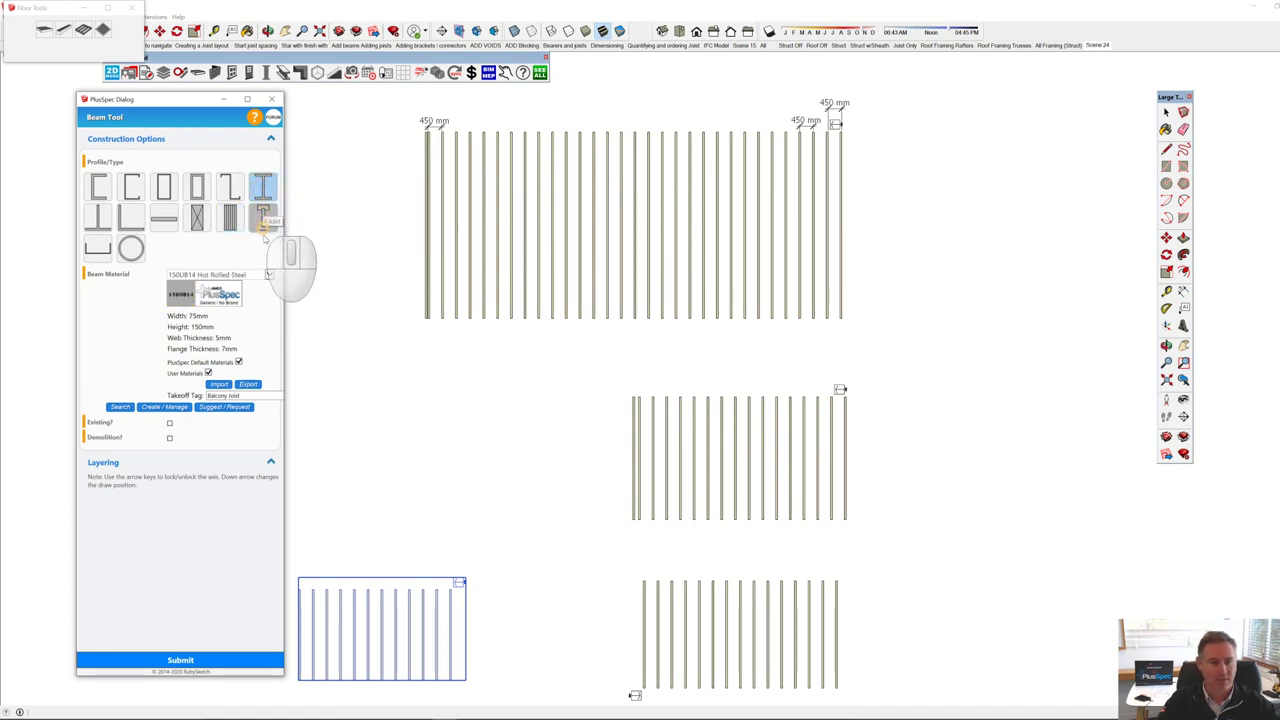
left_click(269, 274)
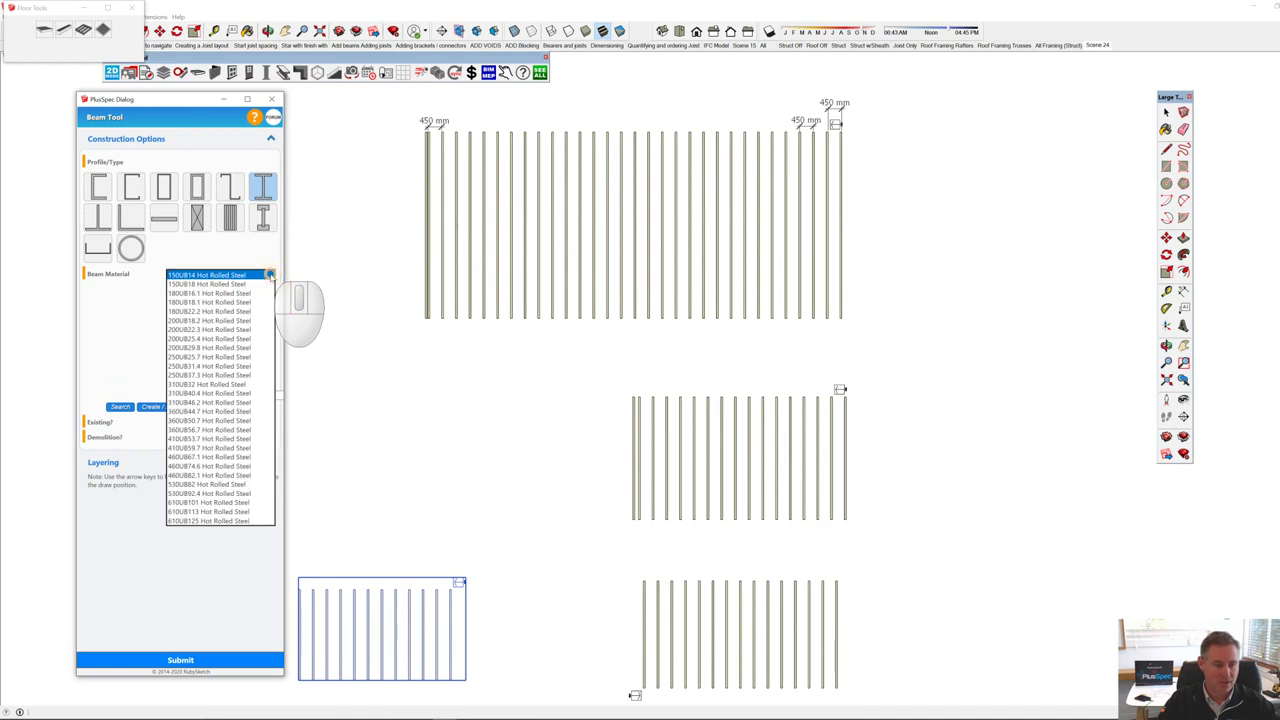
left_click(233, 366)
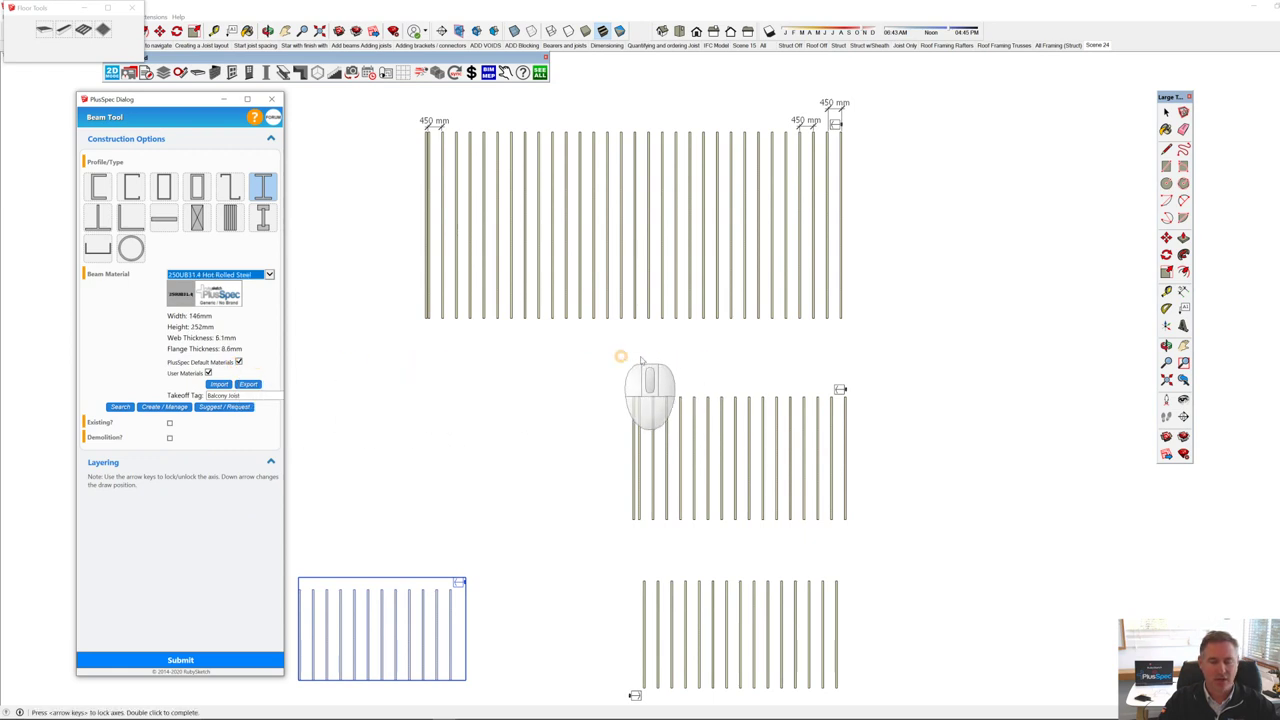
Step: Draw a single horizontal 250UB31.4 steel beam in the empty space beside the upper joist layout, running from right to left
left_click(1035, 266)
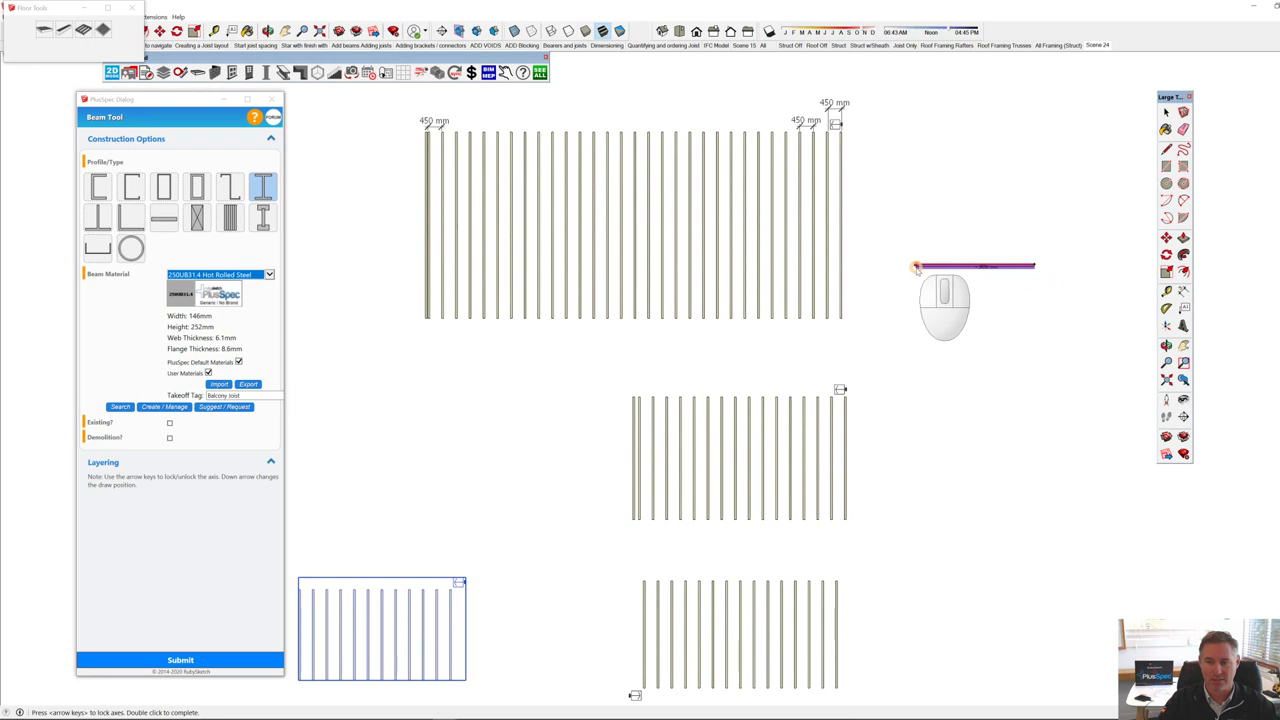
scroll(918, 270, "up", 5)
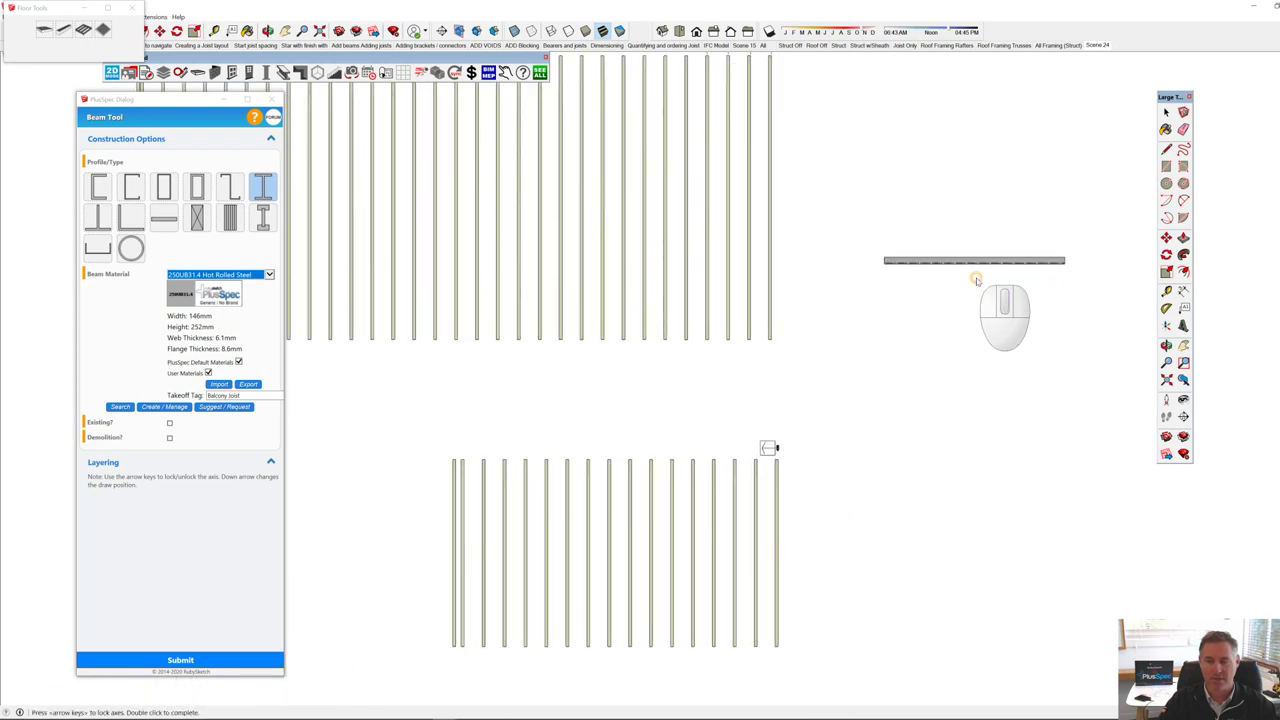
middle_click_drag(975, 276, 814, 177)
middle_click_drag(884, 502, 820, 363)
key("space")
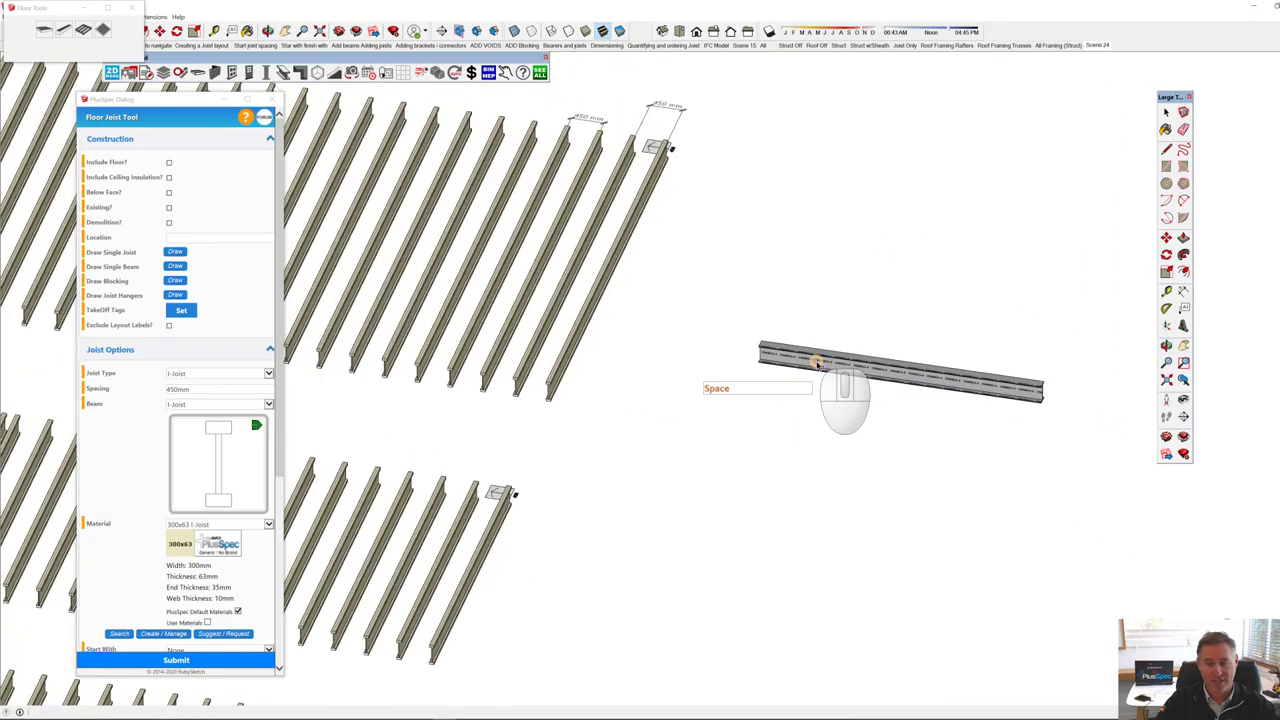
Step: Extend the near end of the steel beam to meet the last joist of the upper layout using Extend Beams
left_click(848, 369)
right_click(848, 369)
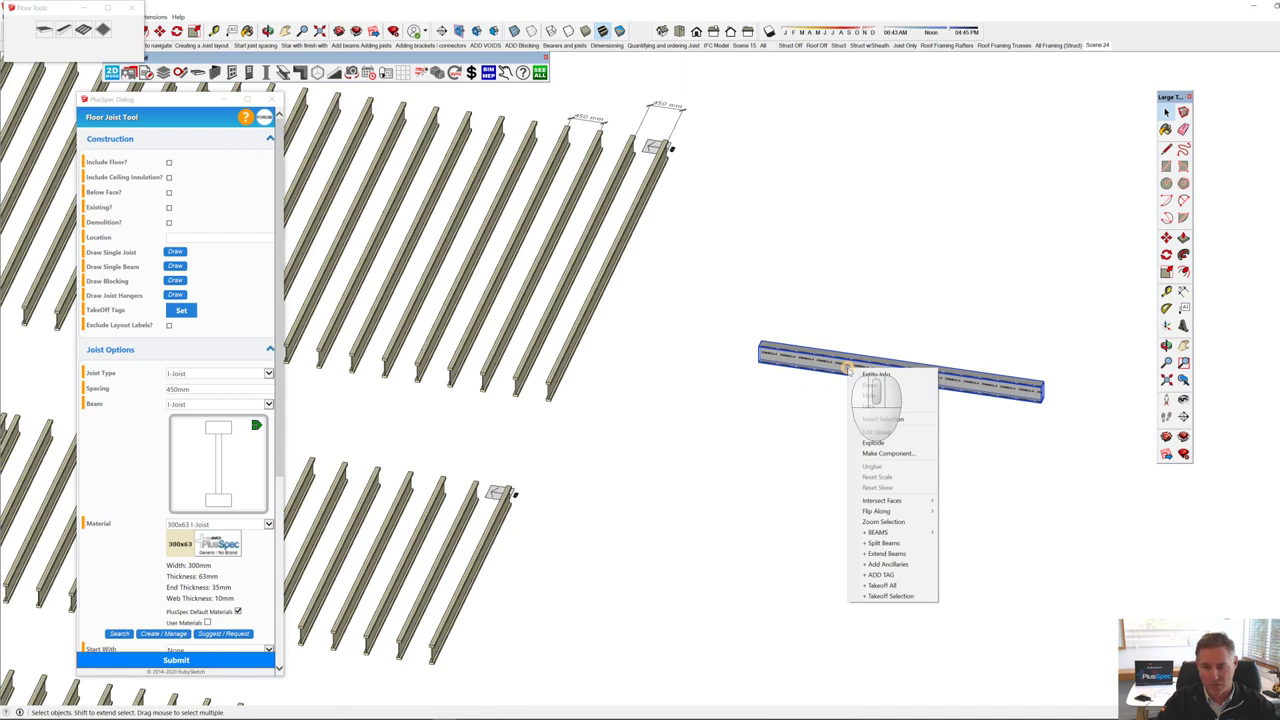
left_click(886, 553)
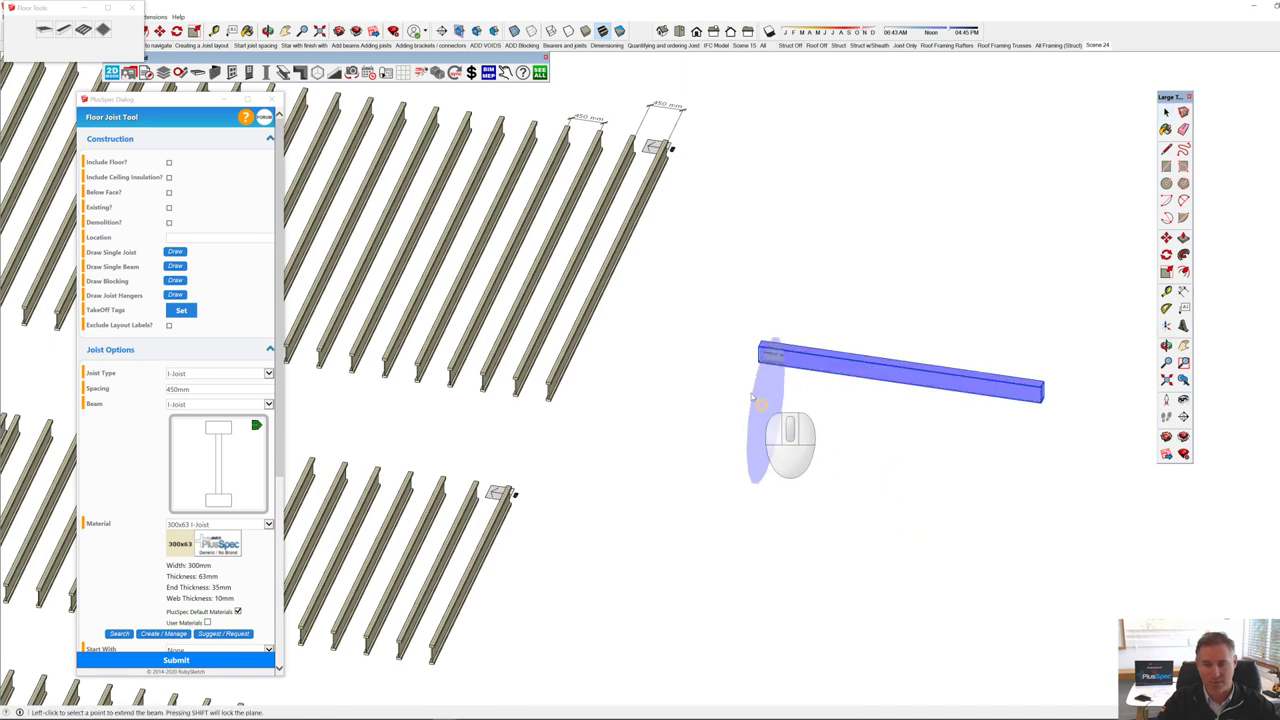
left_click(586, 326)
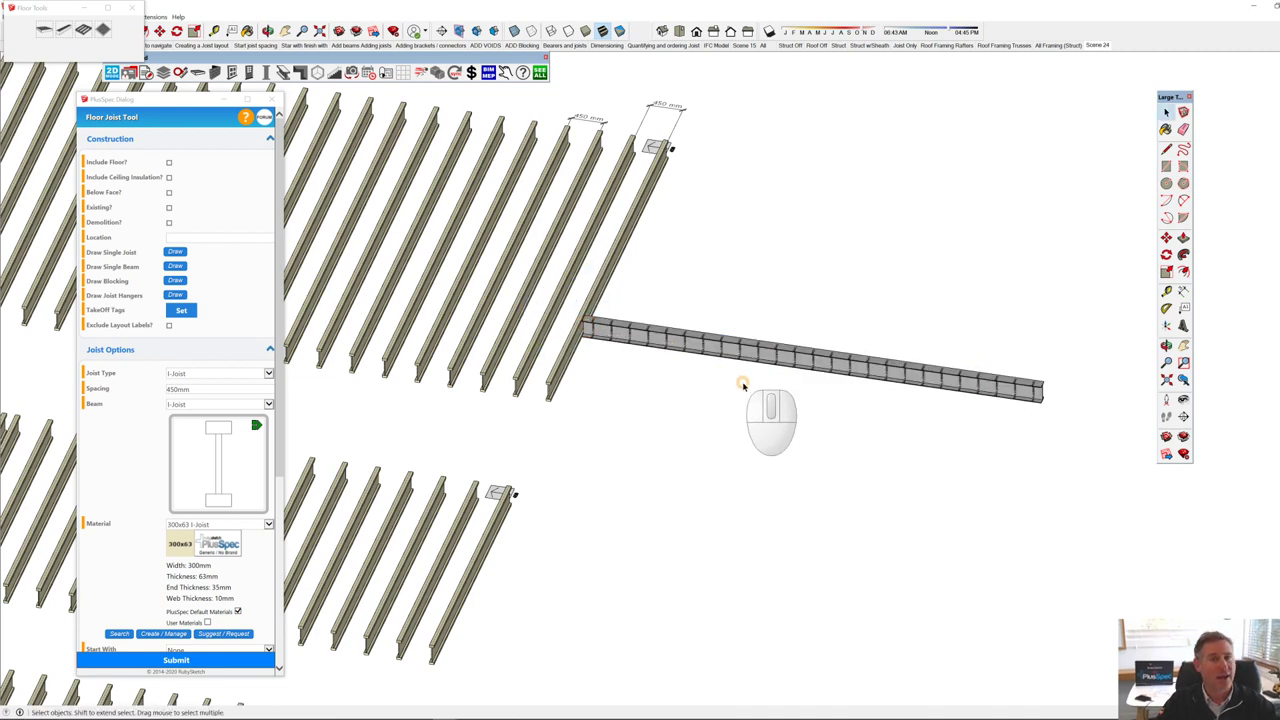
scroll(743, 385, "down", 2)
middle_click_drag(663, 371, 771, 350)
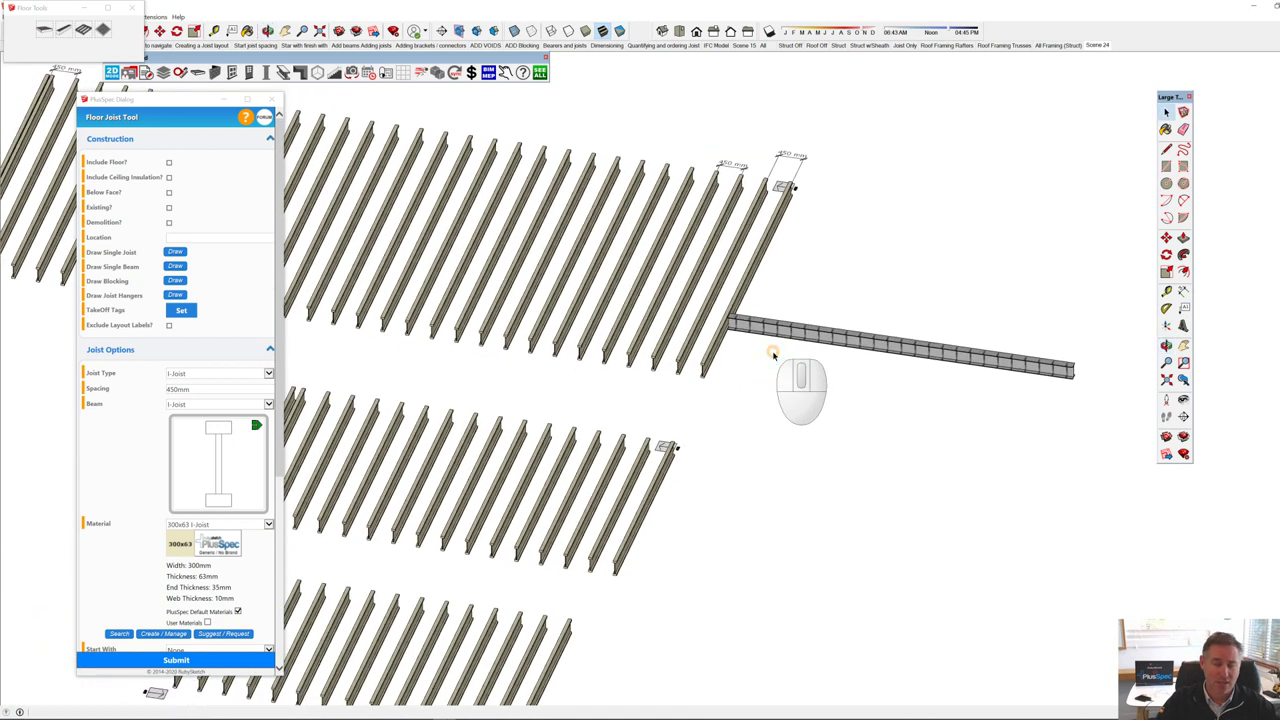
Step: Draw a 250UB31.4 I-profile steel beam across the ends of the last four I-joists, with the draw position at the beam's top
scroll(771, 350, "down", 3)
scroll(734, 368, "up", 5)
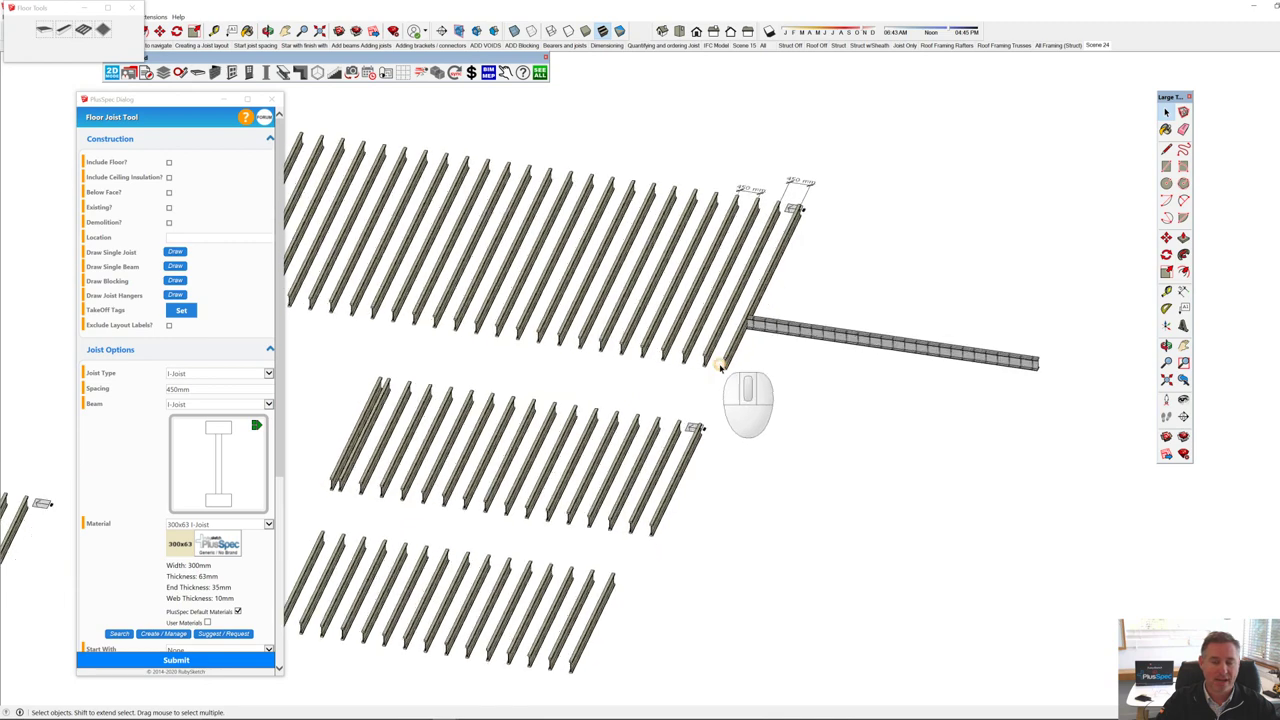
scroll(729, 362, "up", 1)
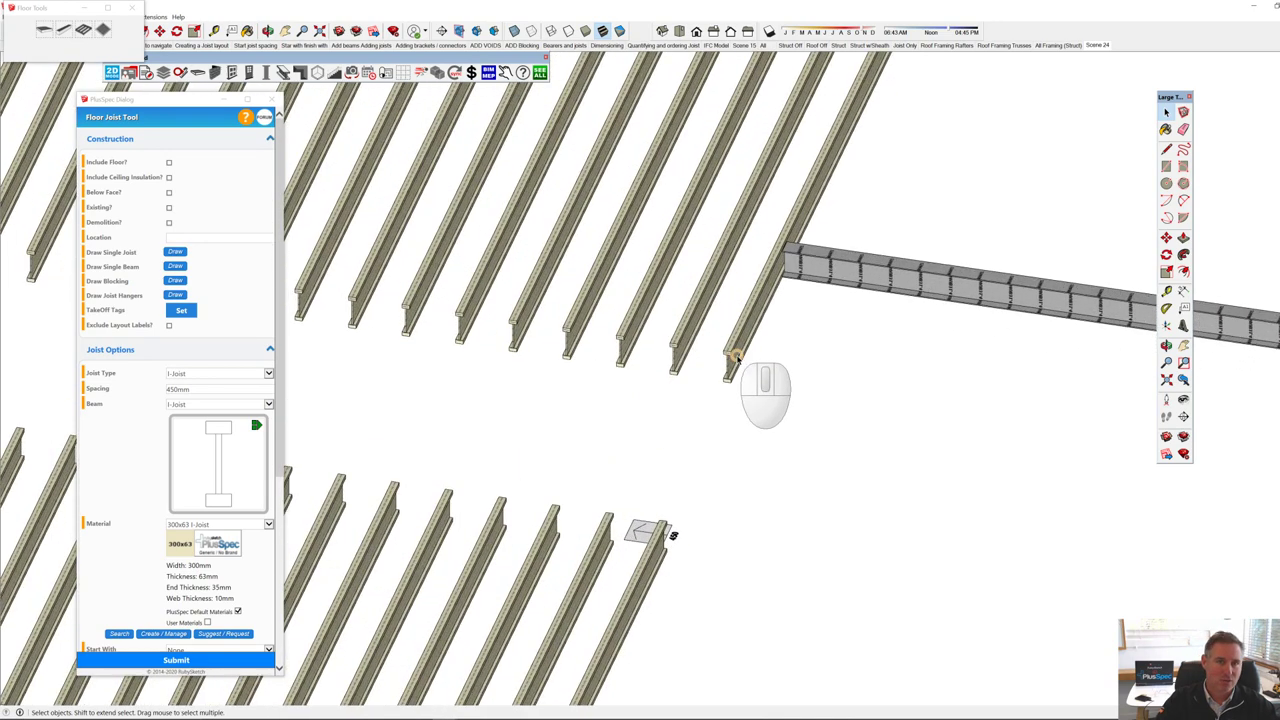
mouse_move(733, 356)
middle_mouse_down()
mouse_move(611, 348)
mouse_move(727, 414)
middle_mouse_up()
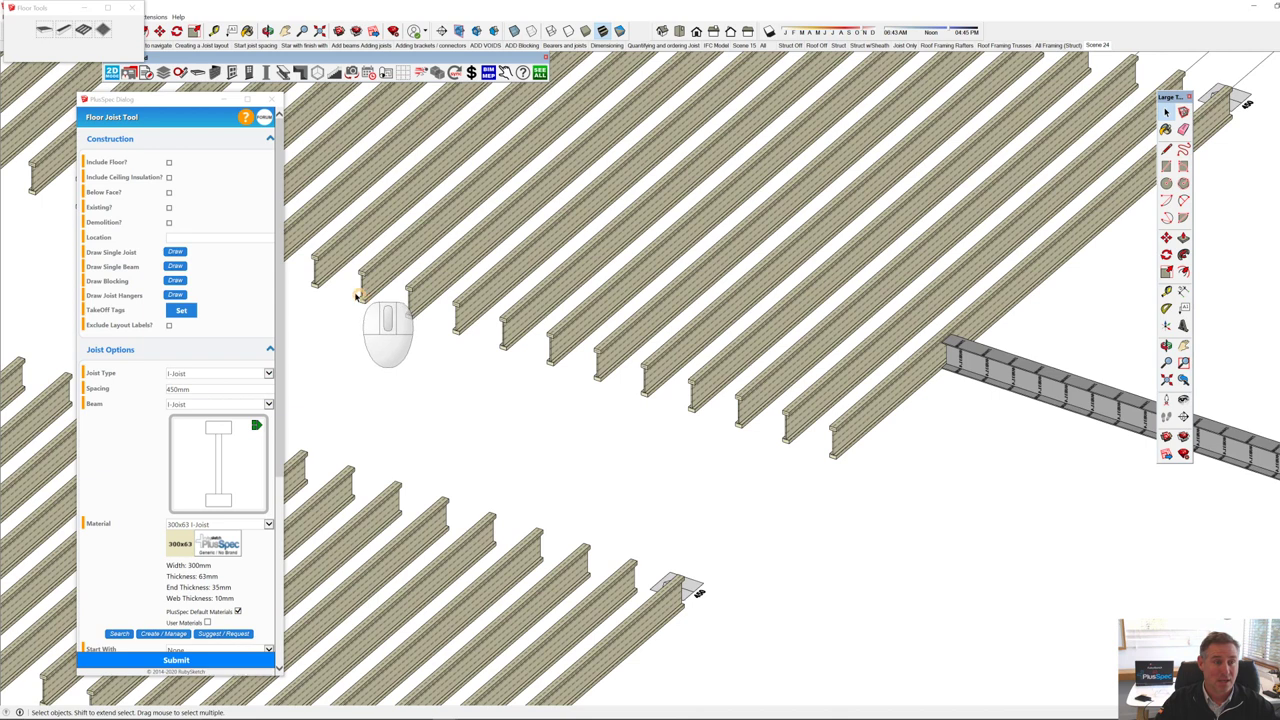
left_click(175, 266)
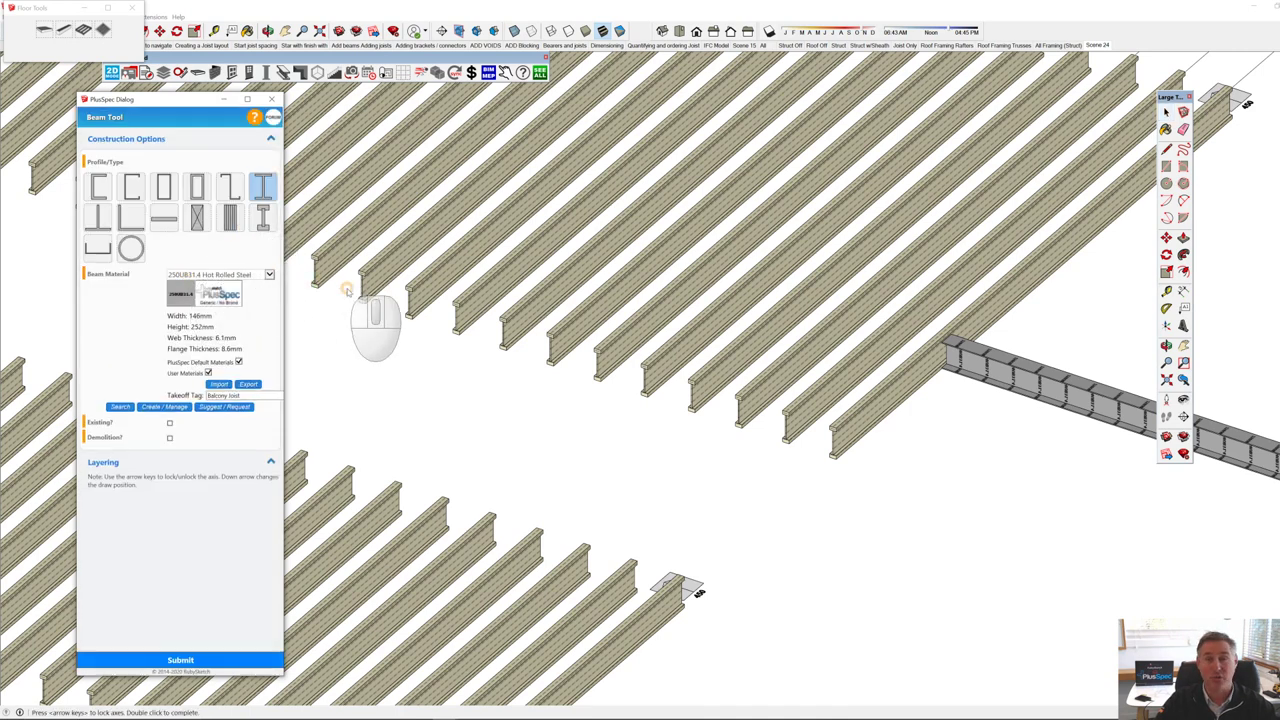
left_click(838, 428)
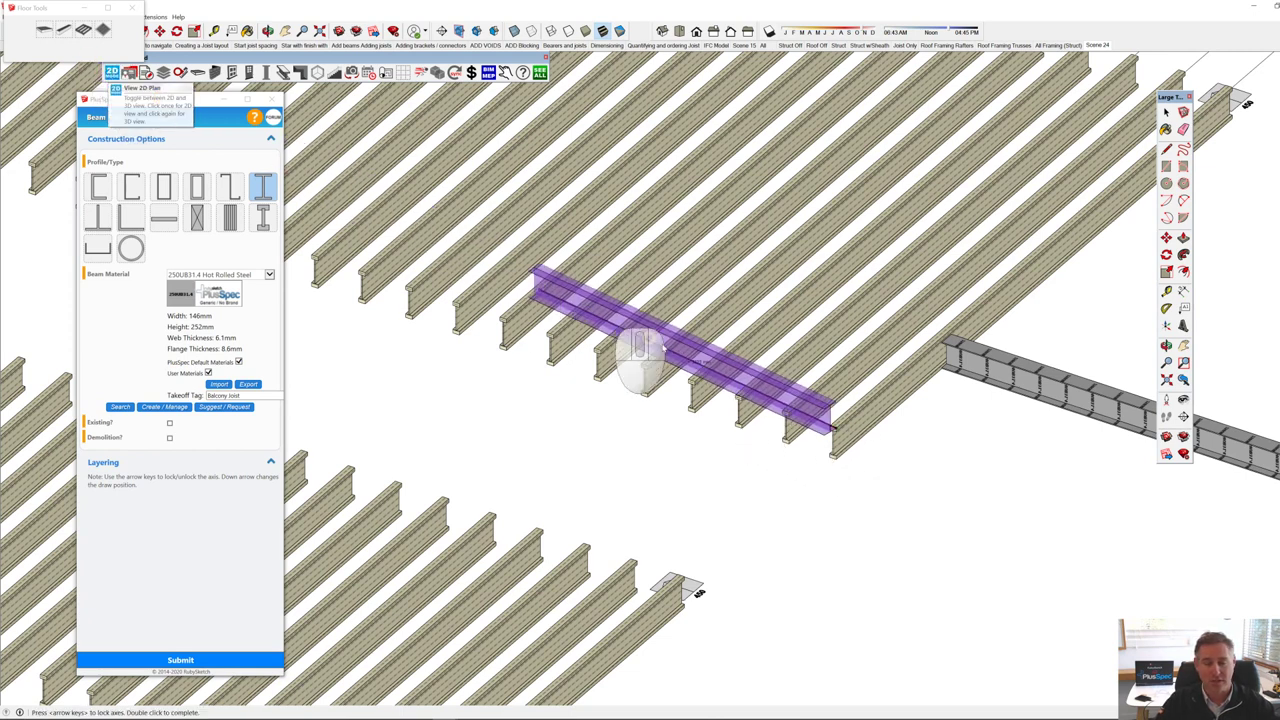
scroll(729, 398, "up", 5)
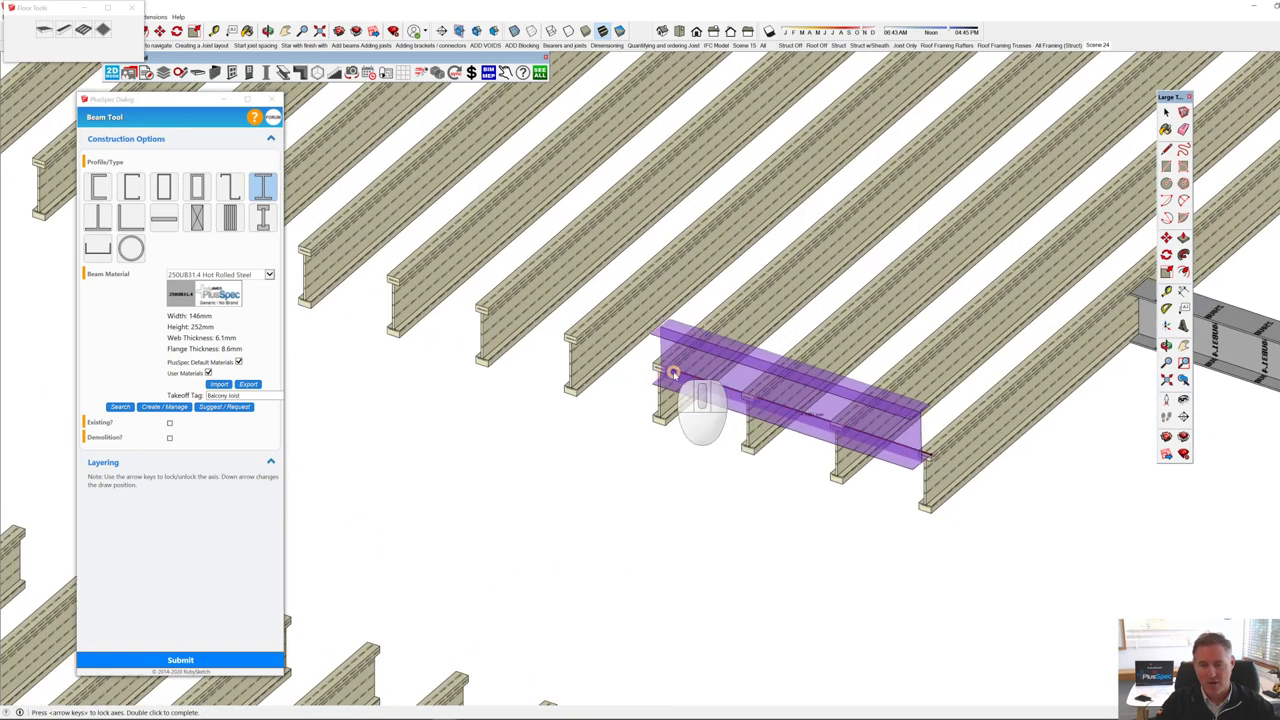
key("Down")
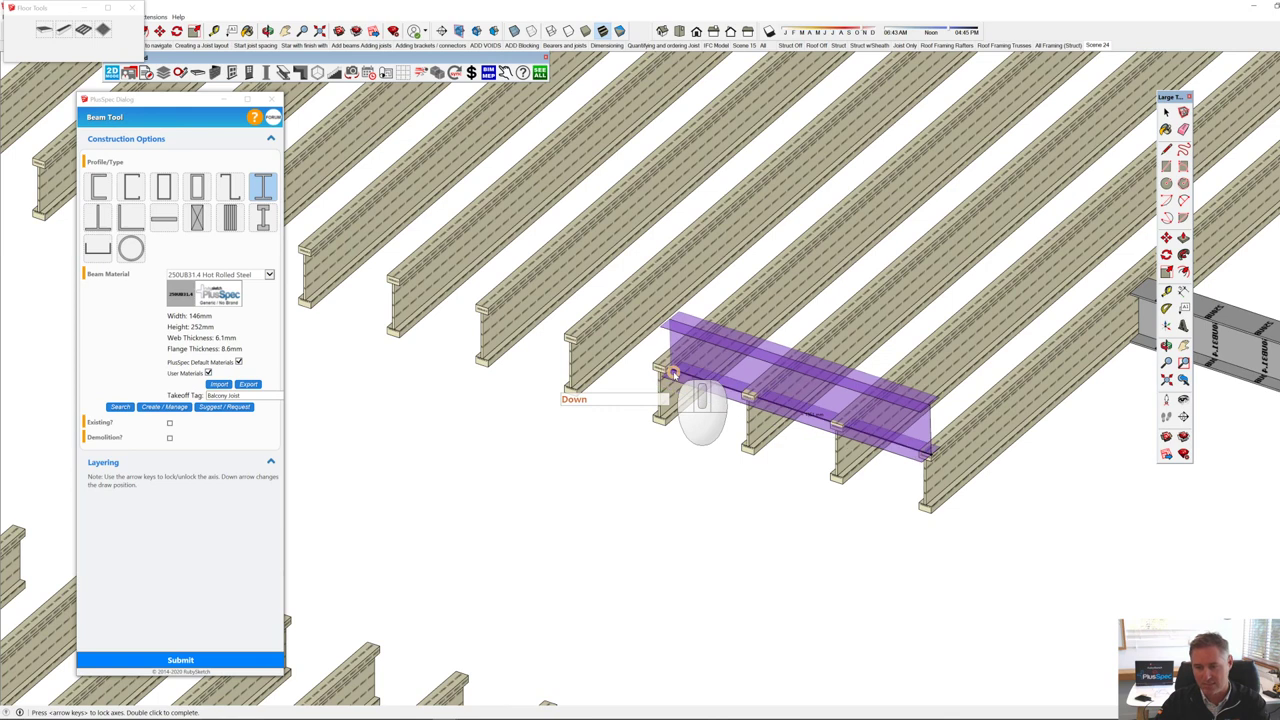
key("Down")
key("Down")
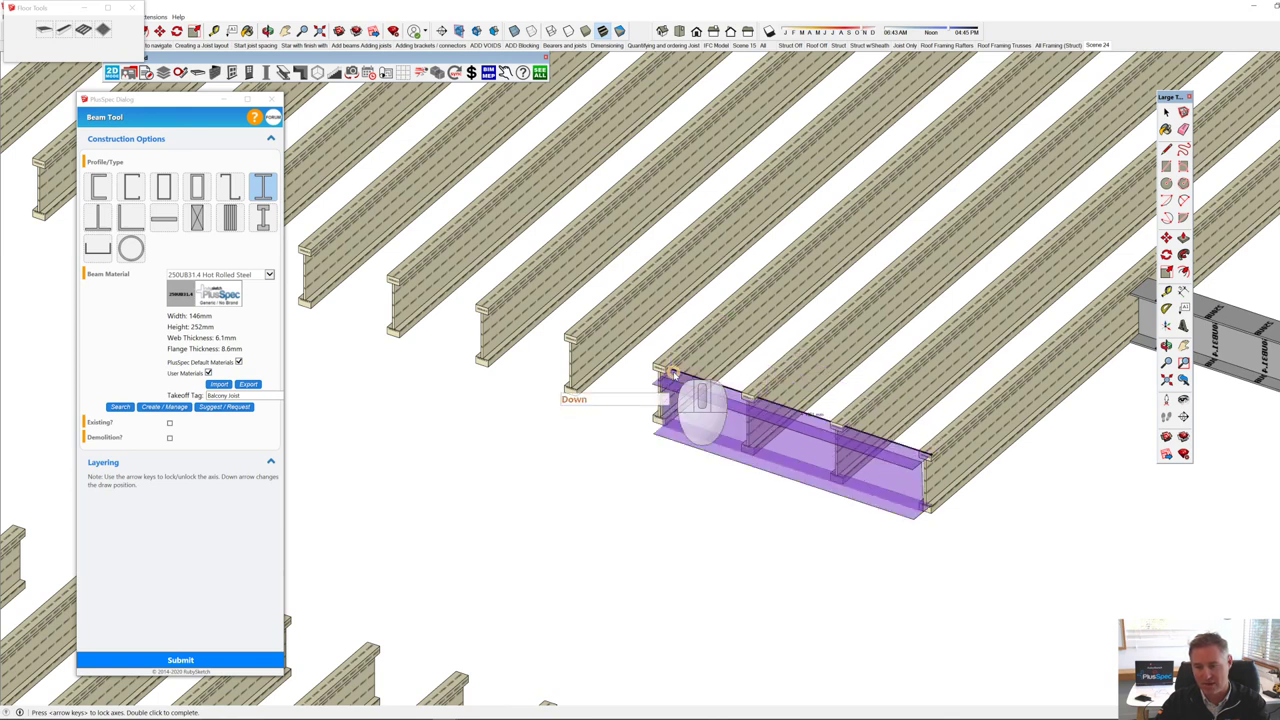
key("Down")
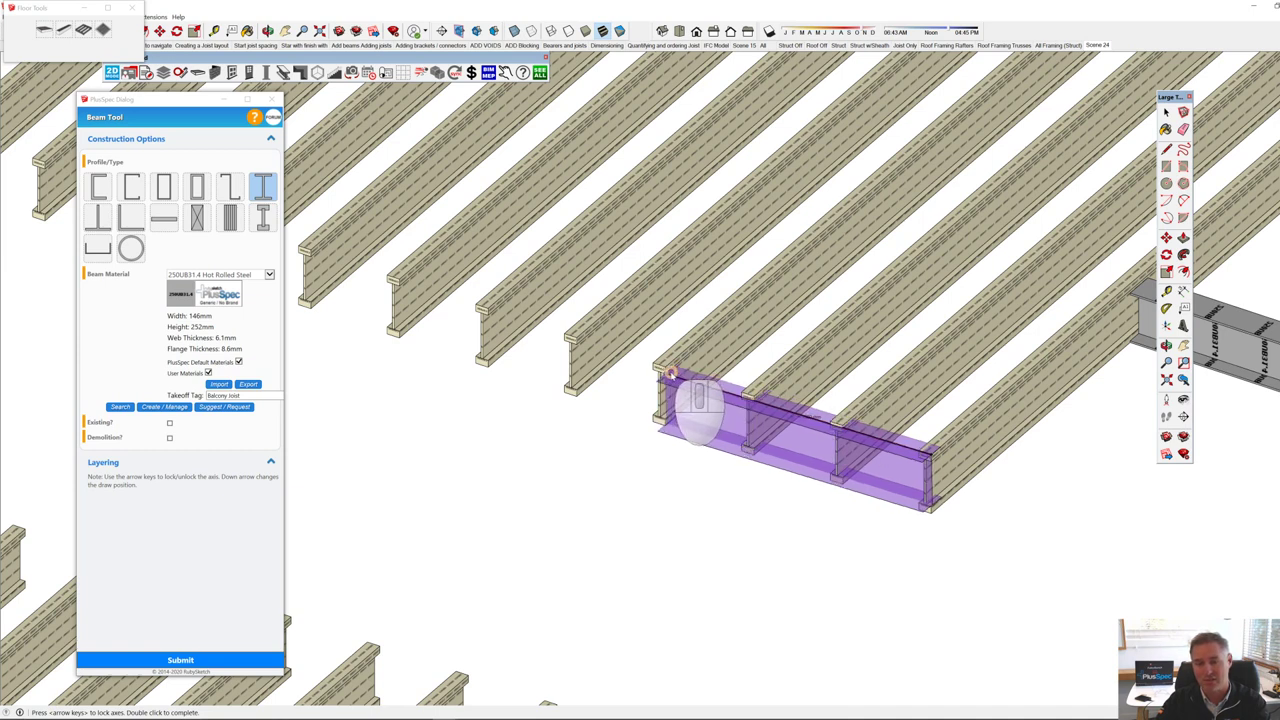
left_click(665, 370)
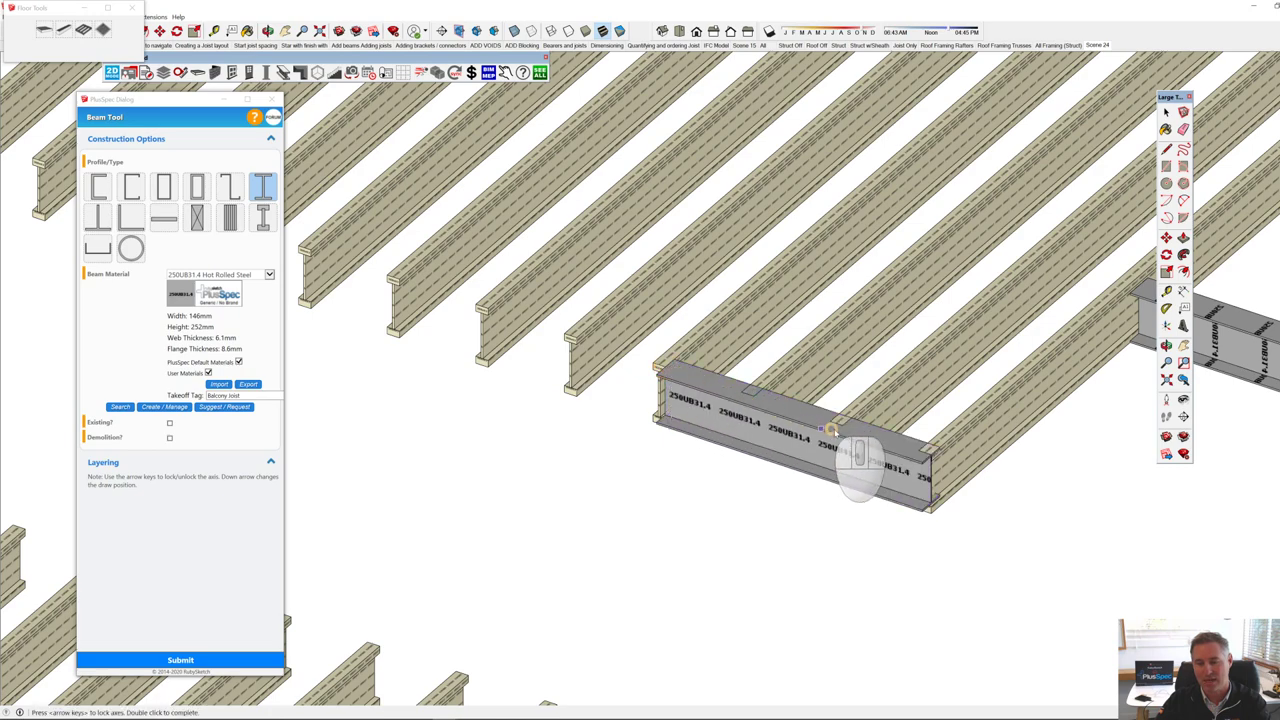
Step: Move the steel beam down so its underside lines up with the bottom of the end joist
scroll(850, 445, "up", 5)
middle_click_drag(930, 483, 645, 340)
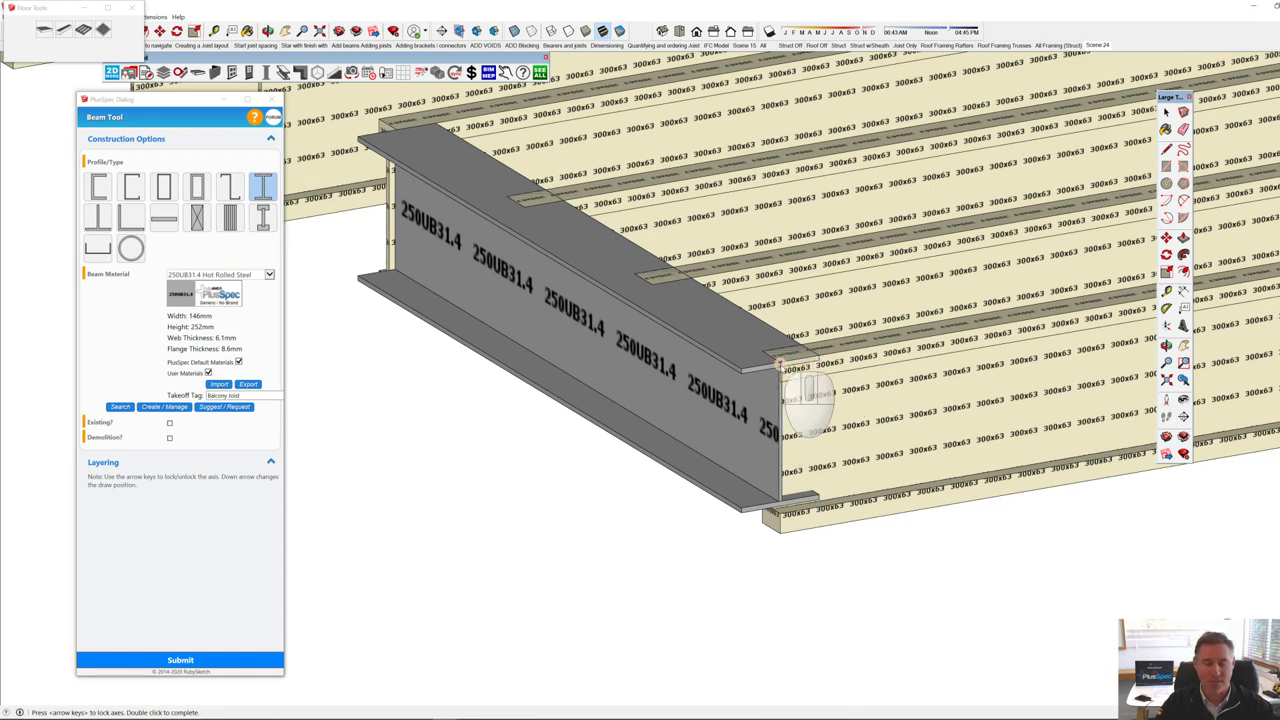
scroll(782, 521, "up", 5)
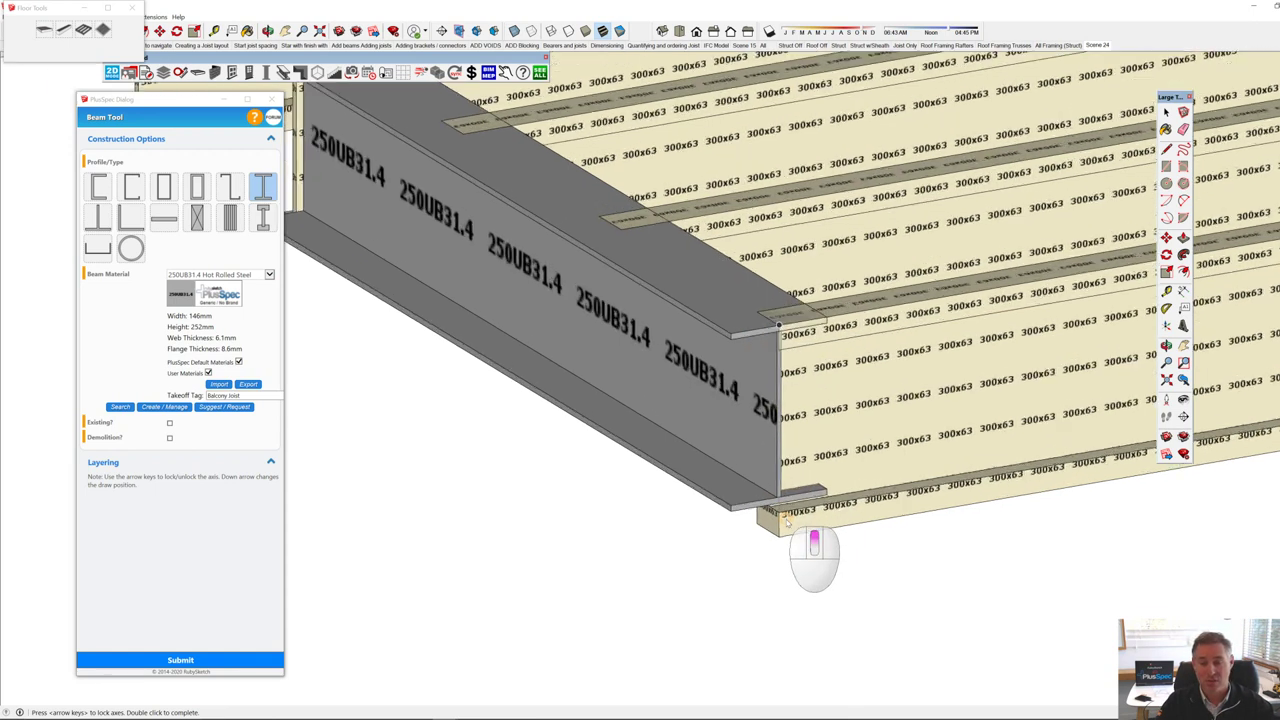
key("space")
left_click(773, 493)
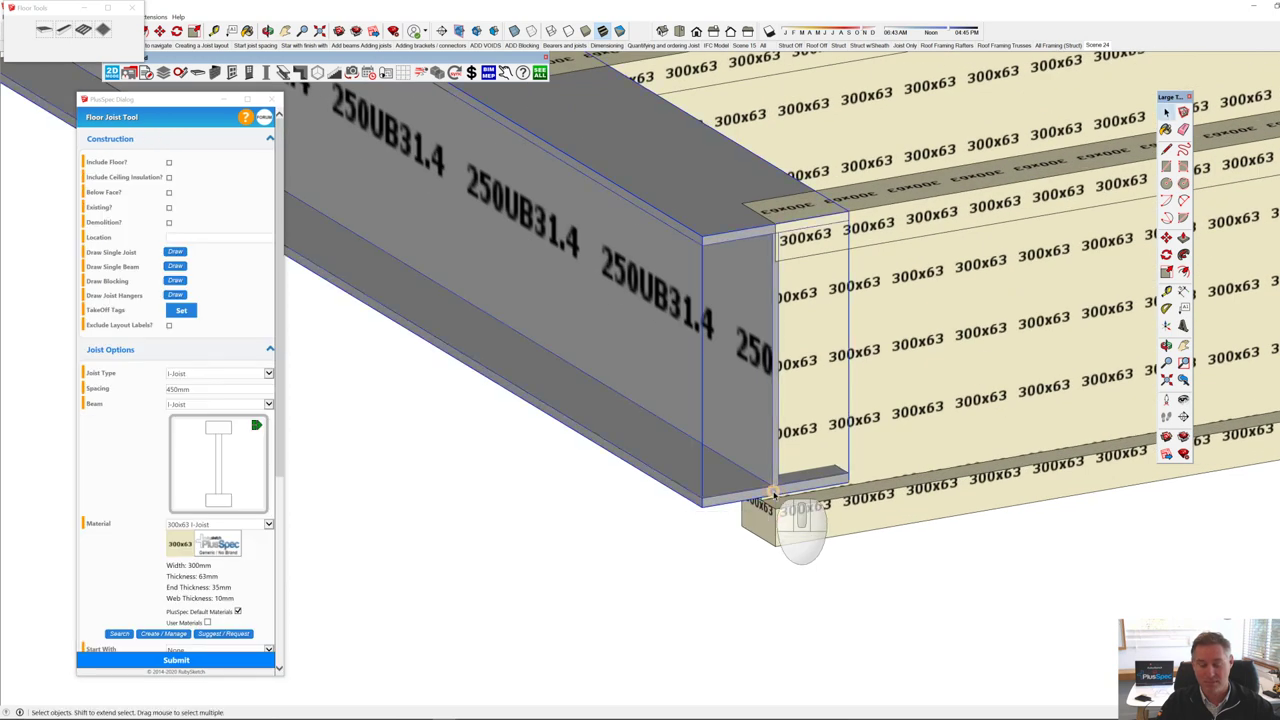
key("m")
left_click(775, 503)
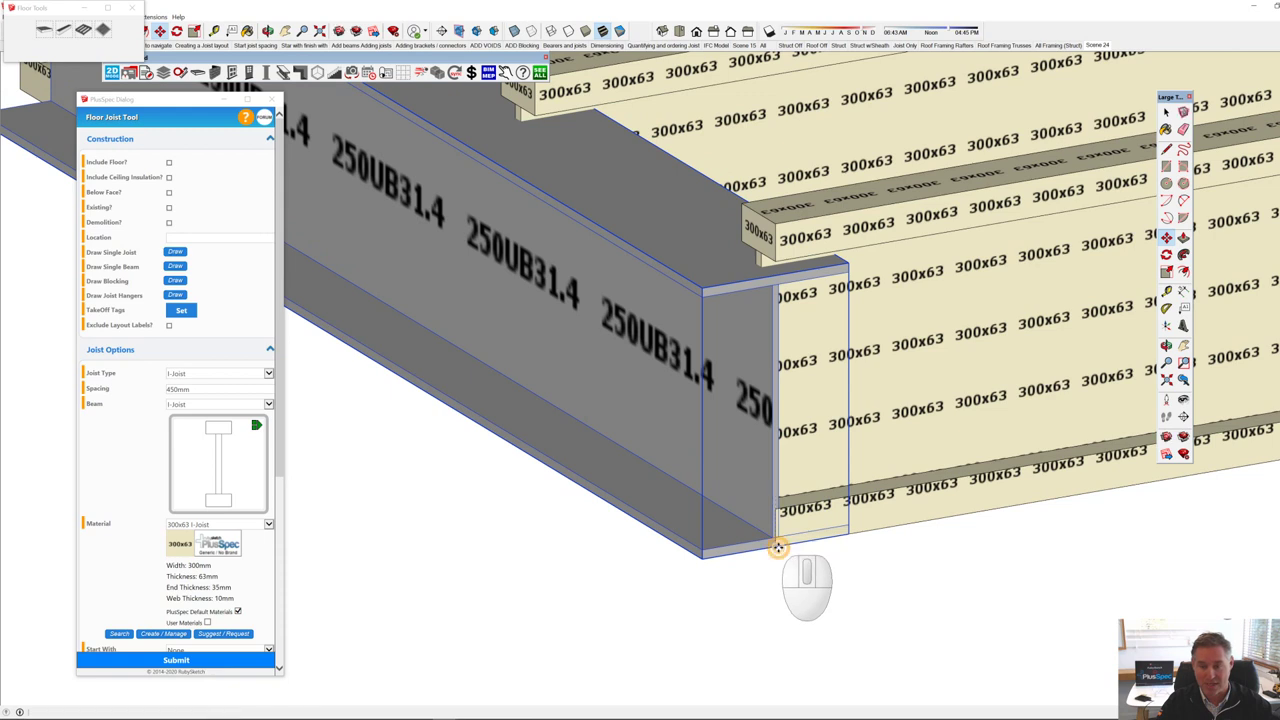
left_click(778, 547)
scroll(800, 535, "up", 4)
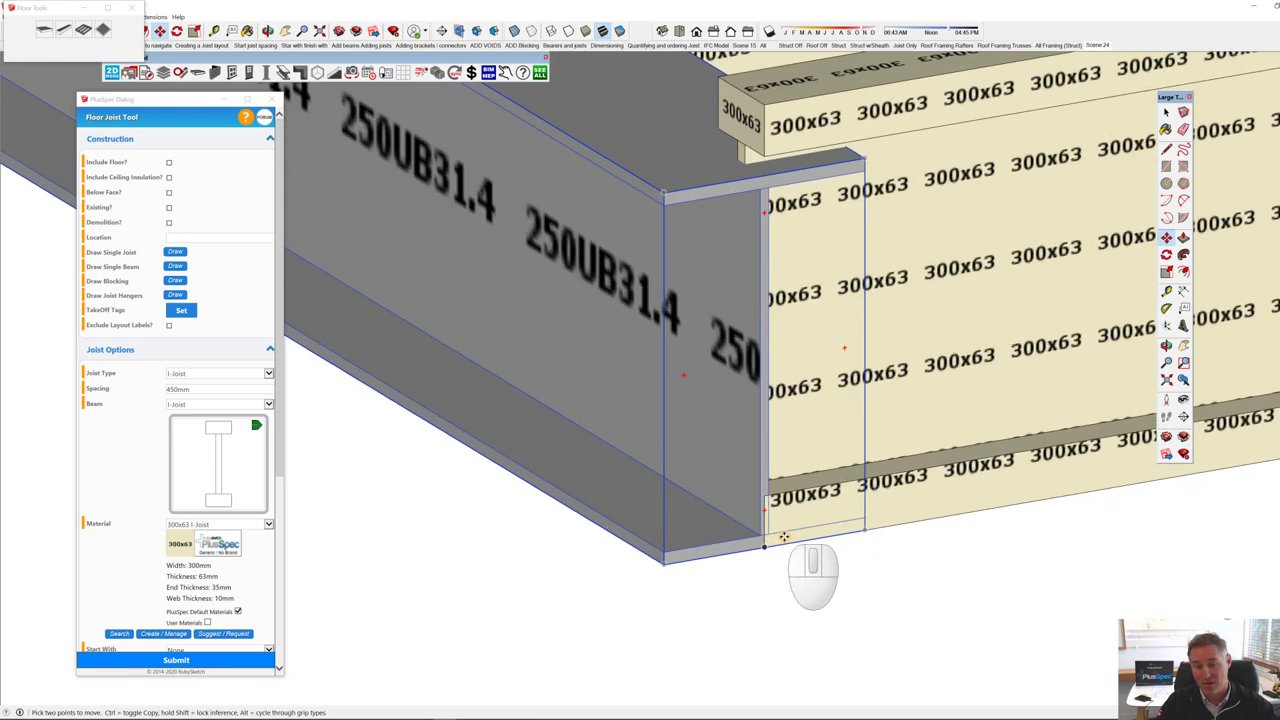
left_click(763, 530)
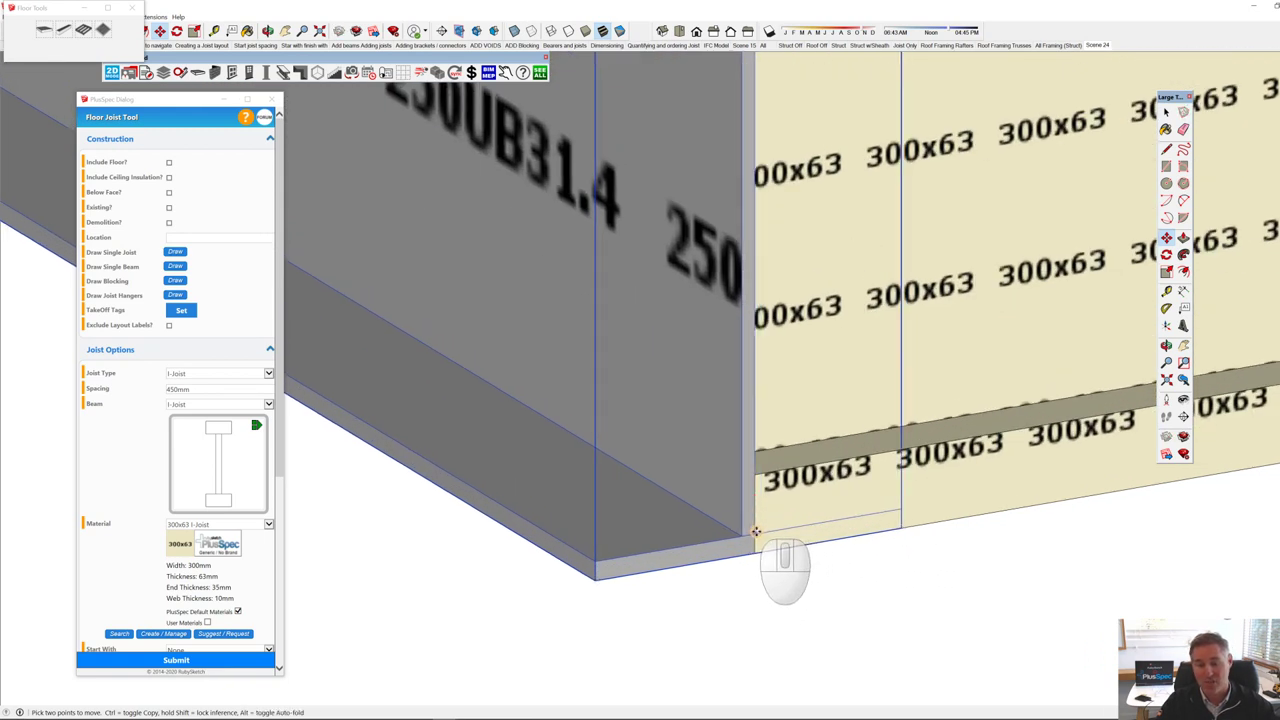
left_click(754, 532)
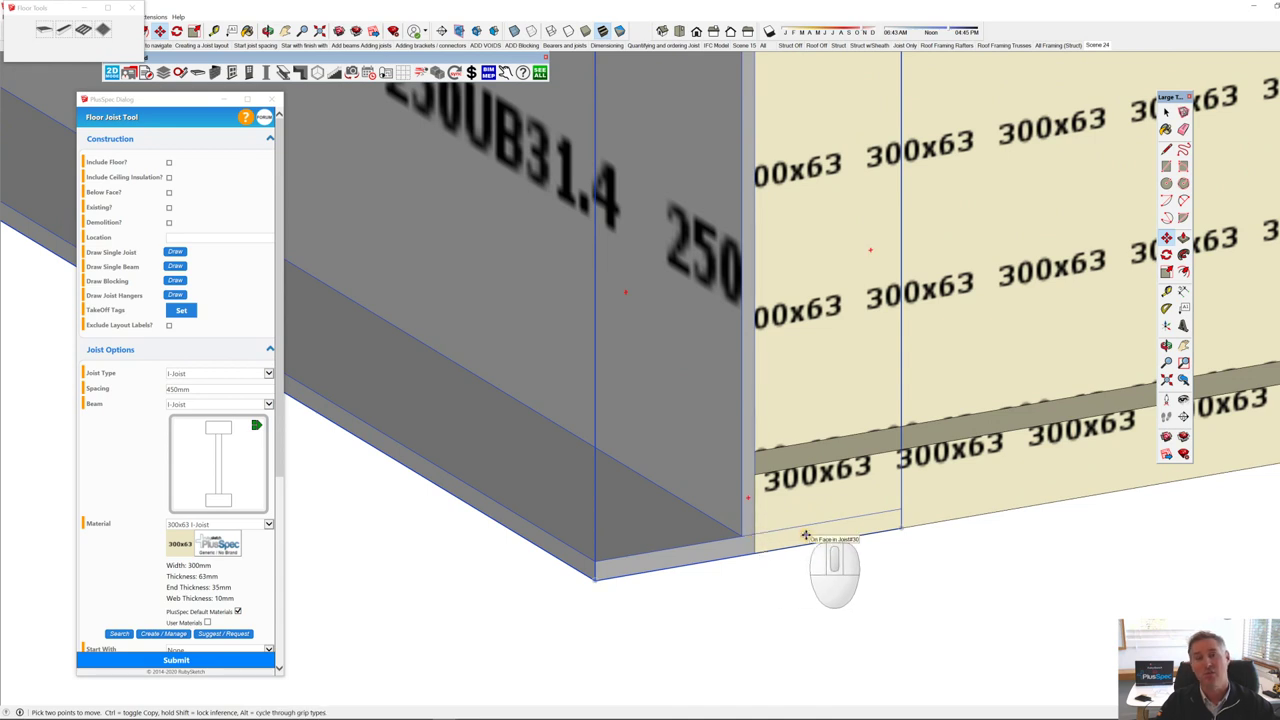
Step: Edit the steel beam's material to 310UB40.4 Hot Rolled Steel and submit the change
scroll(800, 533, "down", 4)
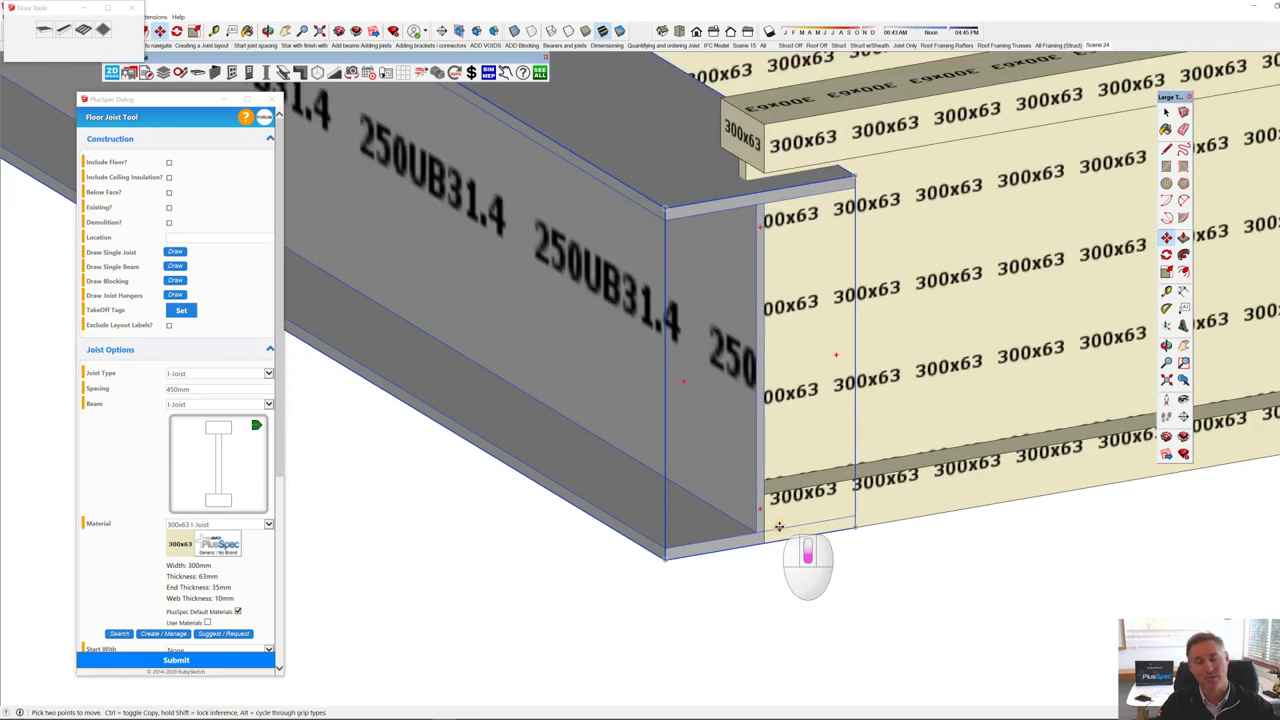
scroll(779, 527, "down", 1)
scroll(779, 527, "down", 2)
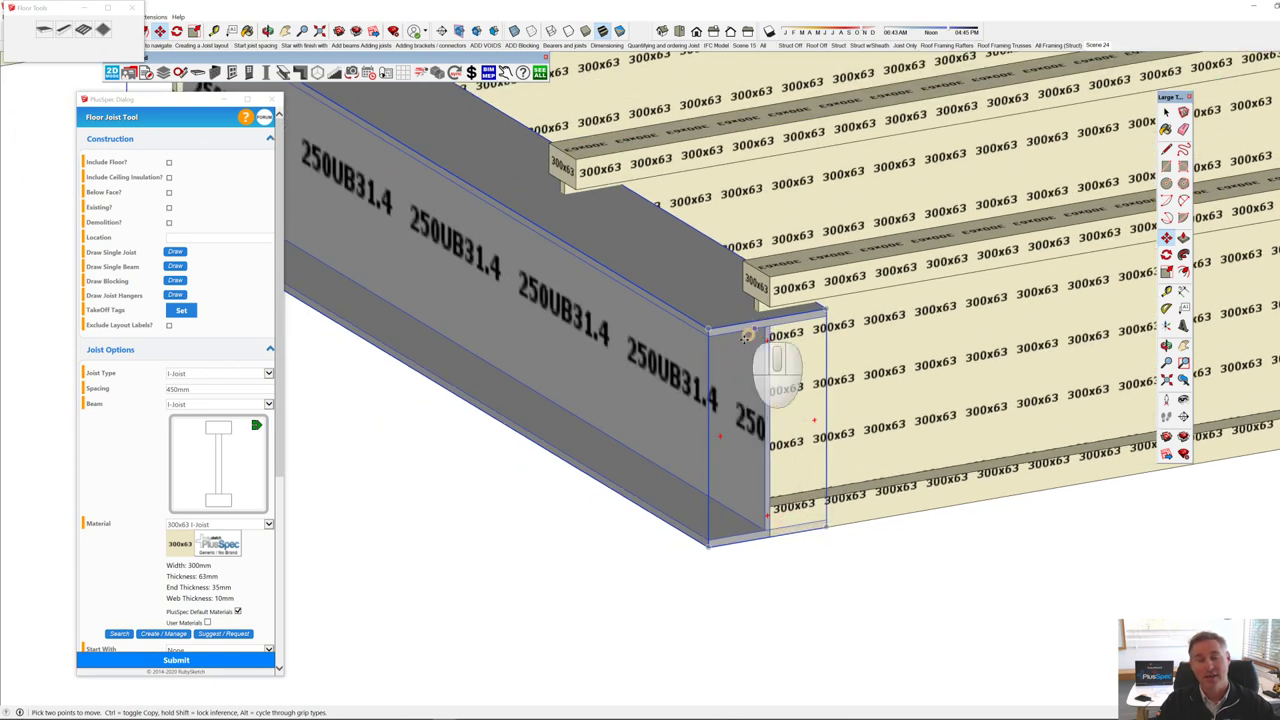
right_click(697, 315)
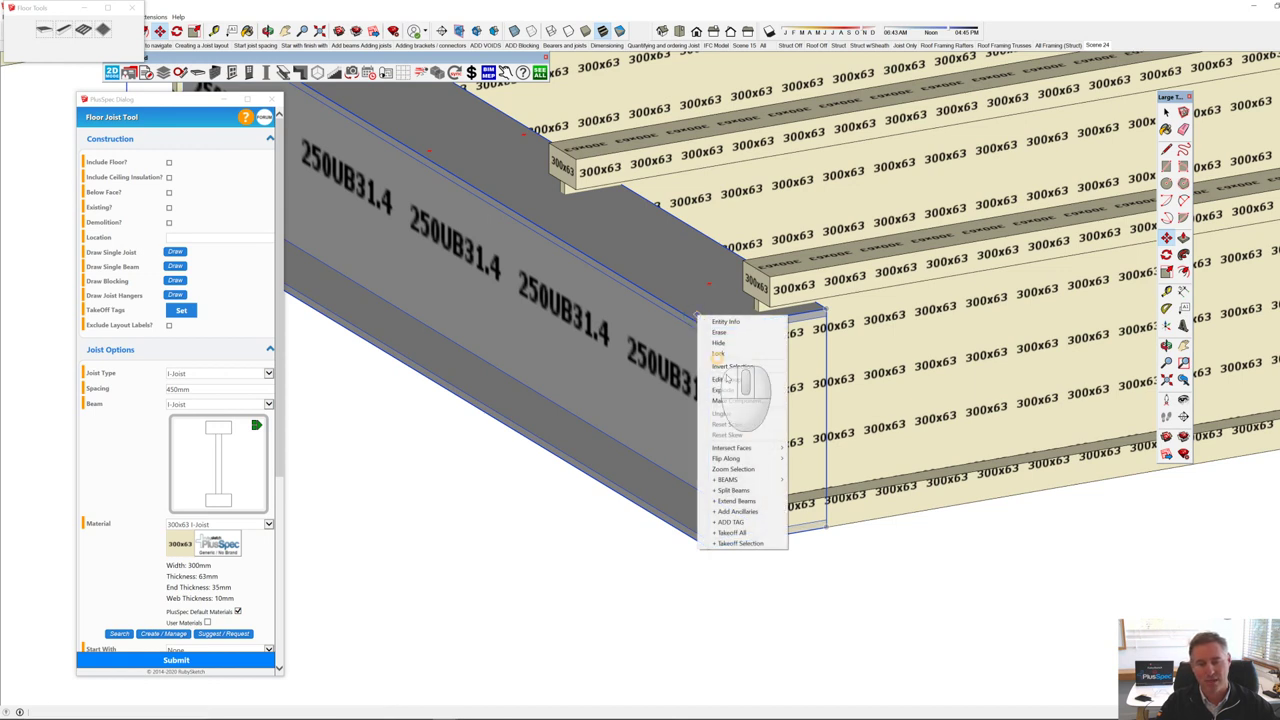
left_click(814, 480)
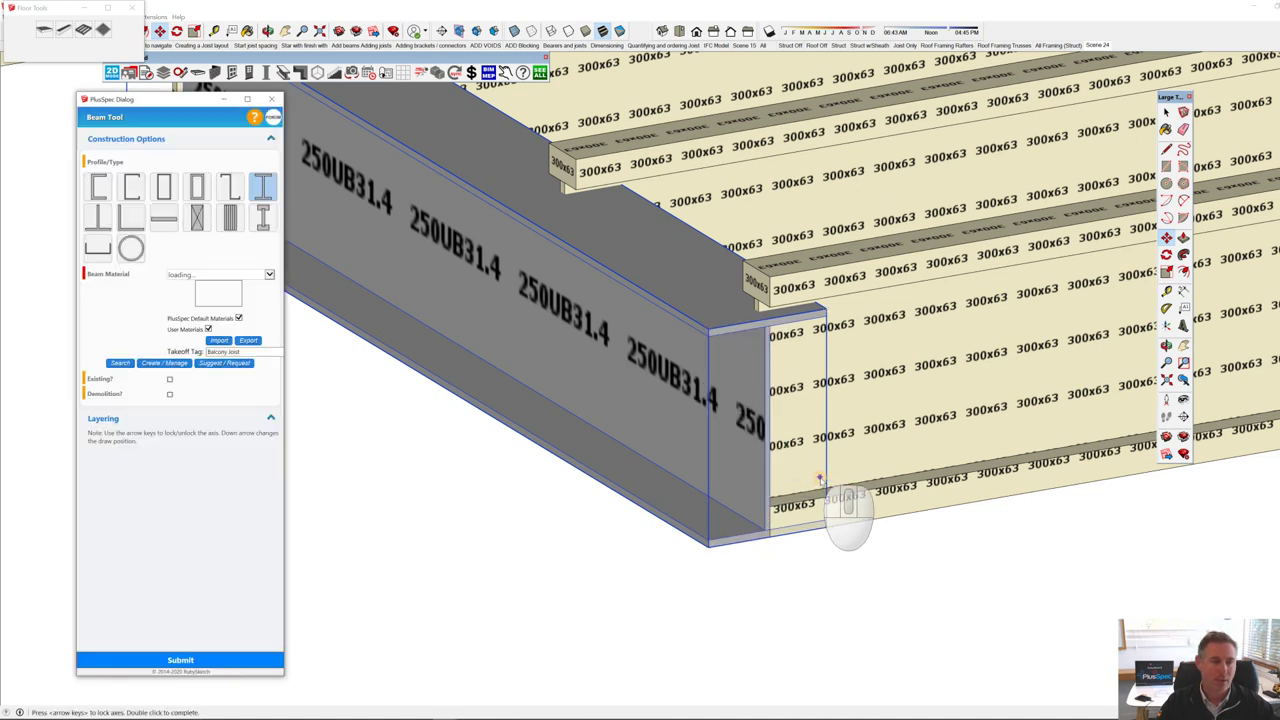
left_click(269, 275)
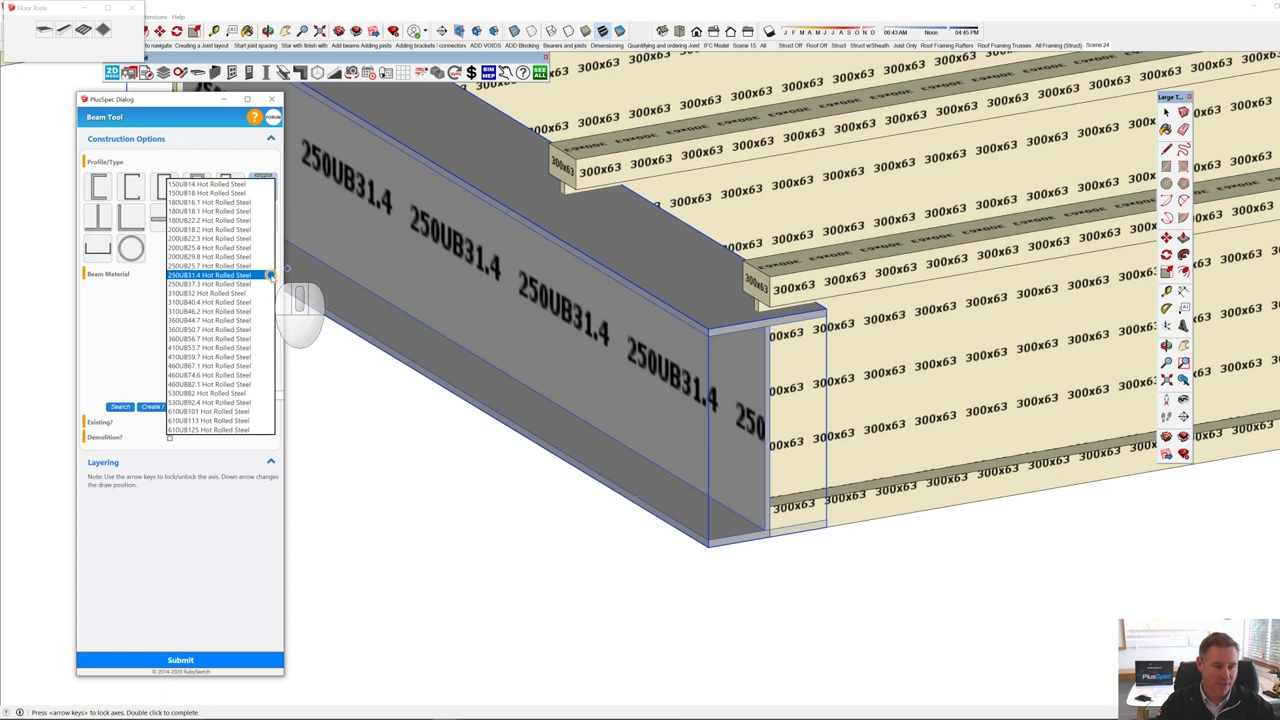
left_click(272, 318)
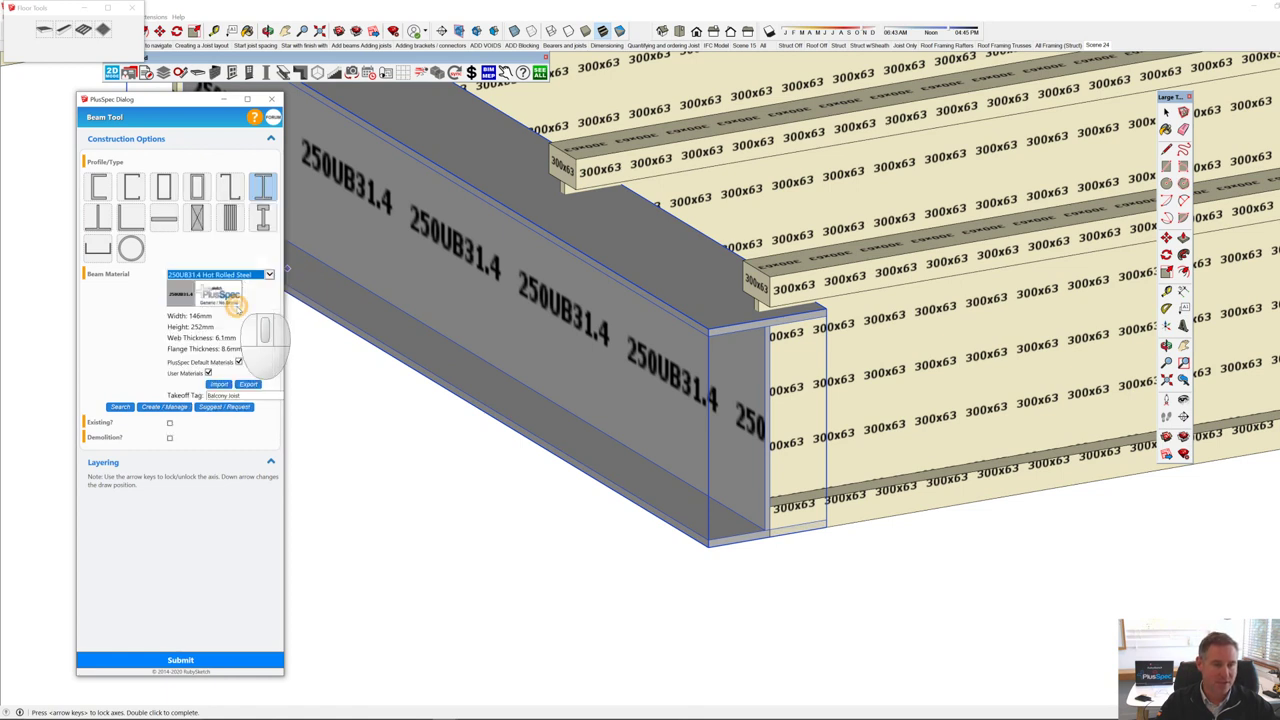
scroll(237, 660, "down", 3)
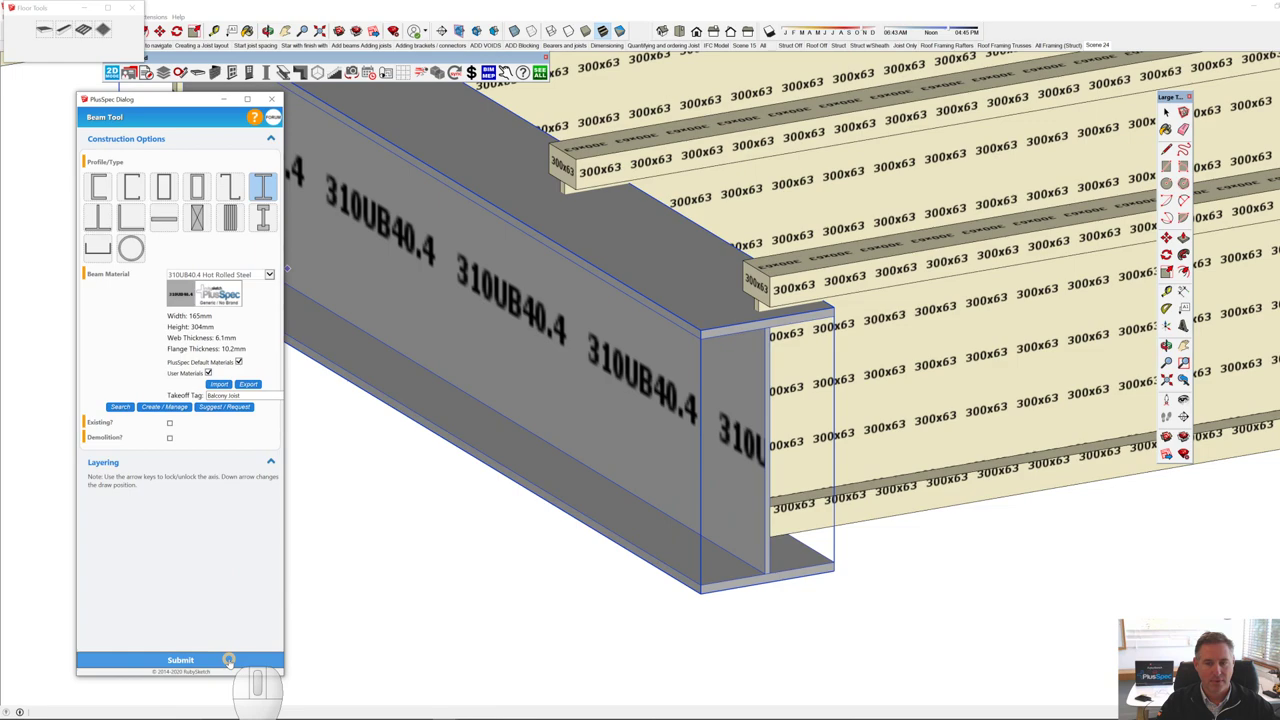
Step: Close the Floor Tools window and move the resized beam straight up so its underside is flush with the end joist's bottom, and deselect it
middle_click_drag(654, 598, 606, 480)
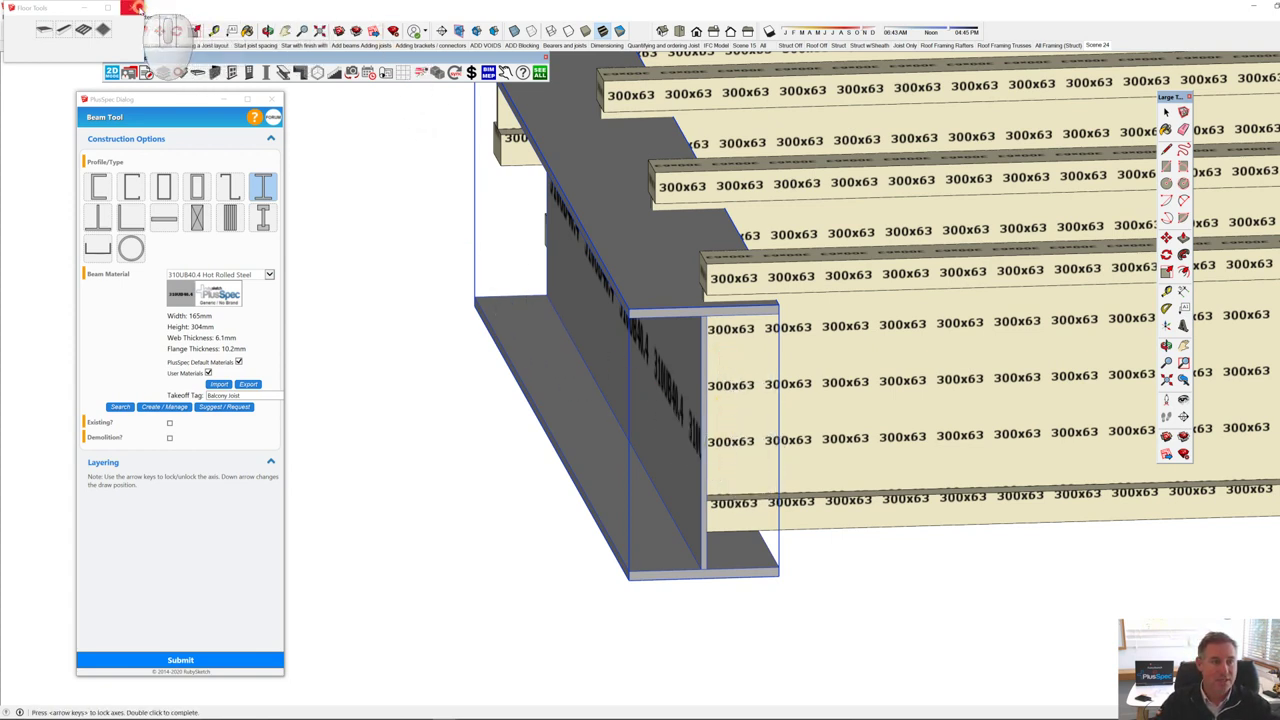
left_click(138, 8)
left_click(160, 31)
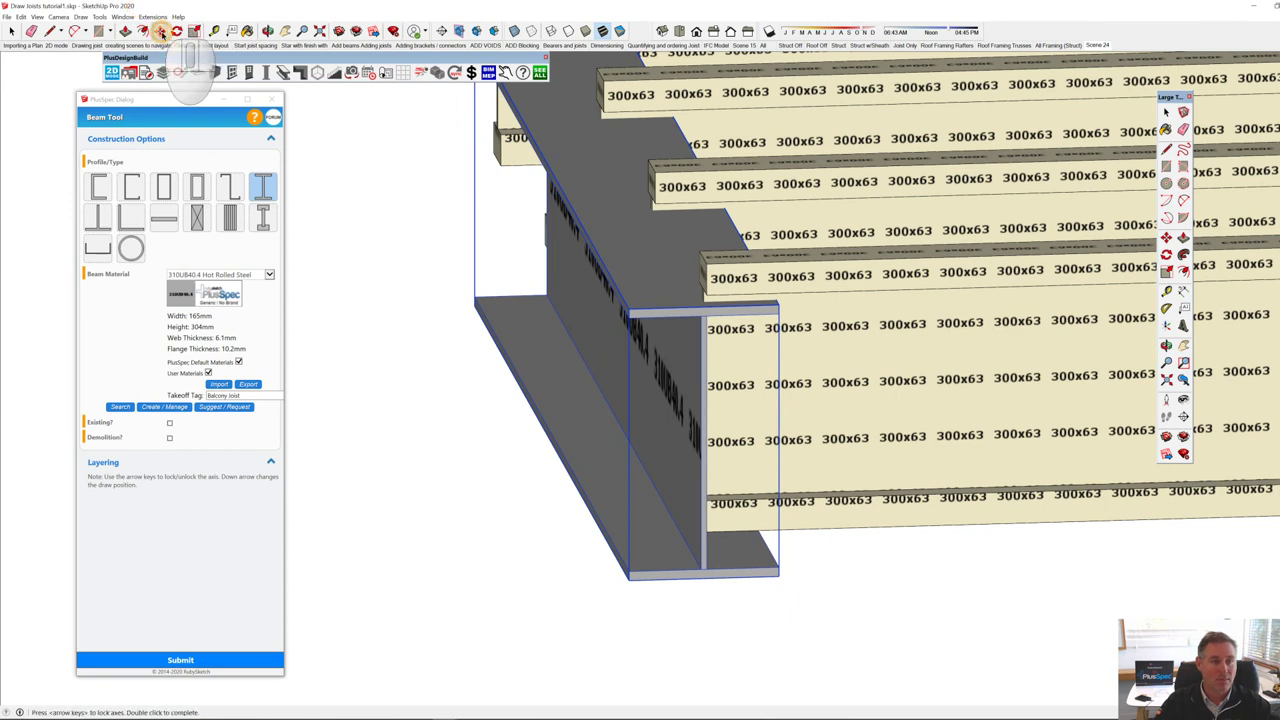
left_click(707, 568)
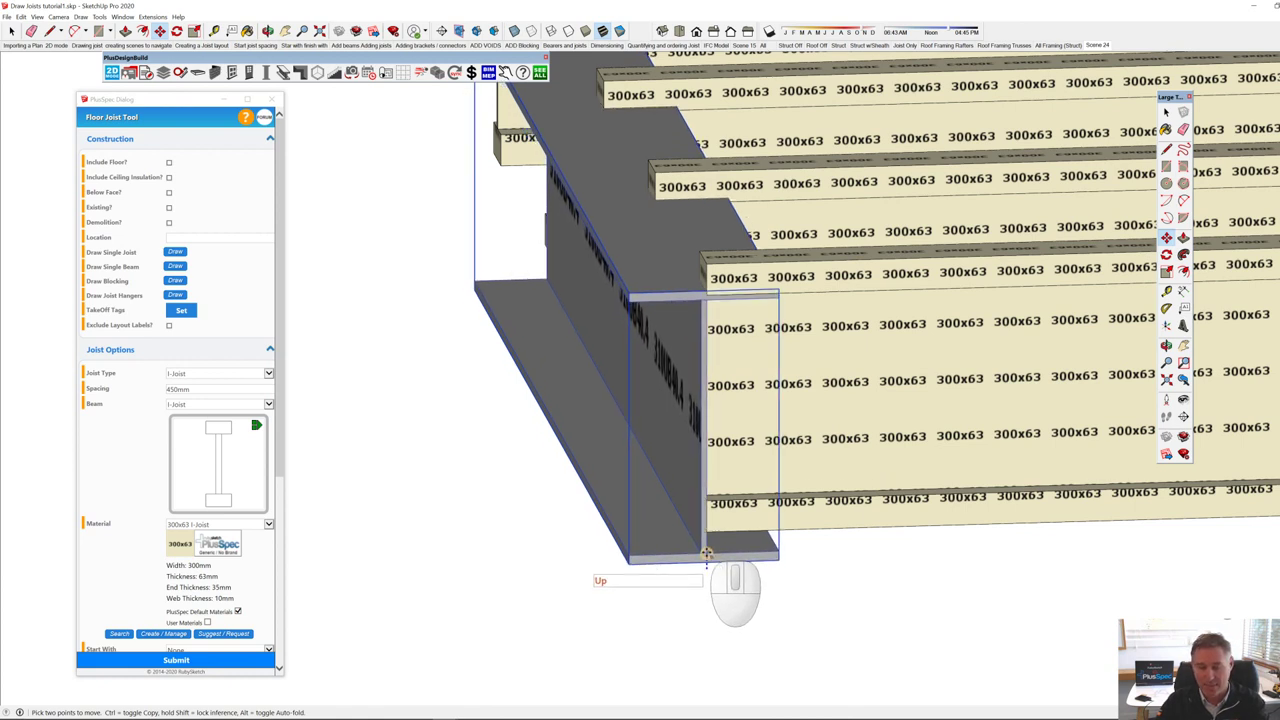
left_click(707, 531)
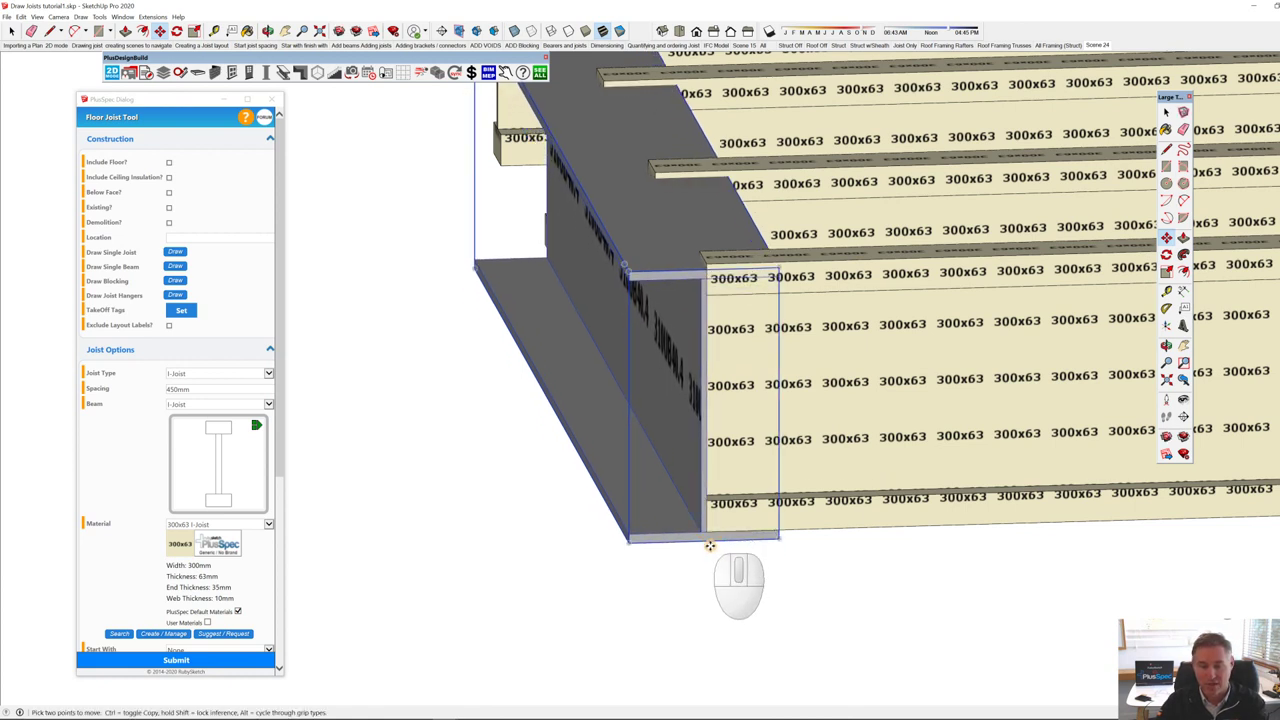
left_click(778, 540)
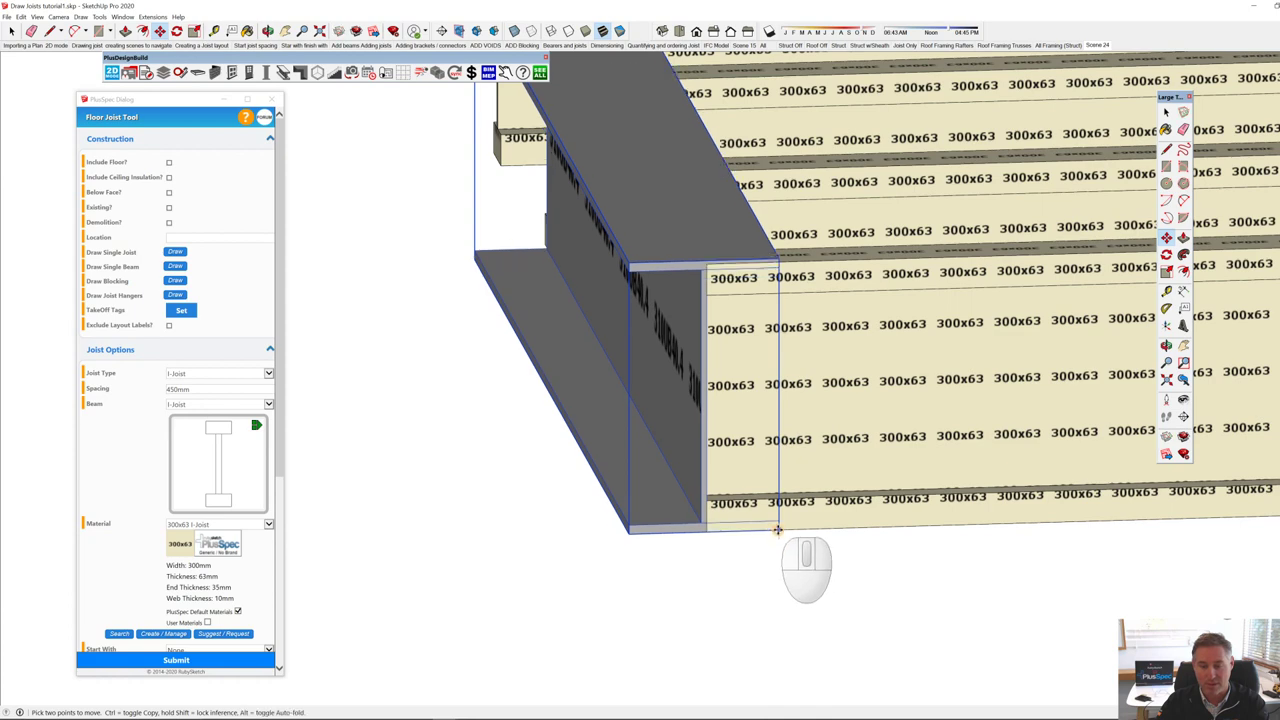
middle_click_drag(777, 530, 625, 570)
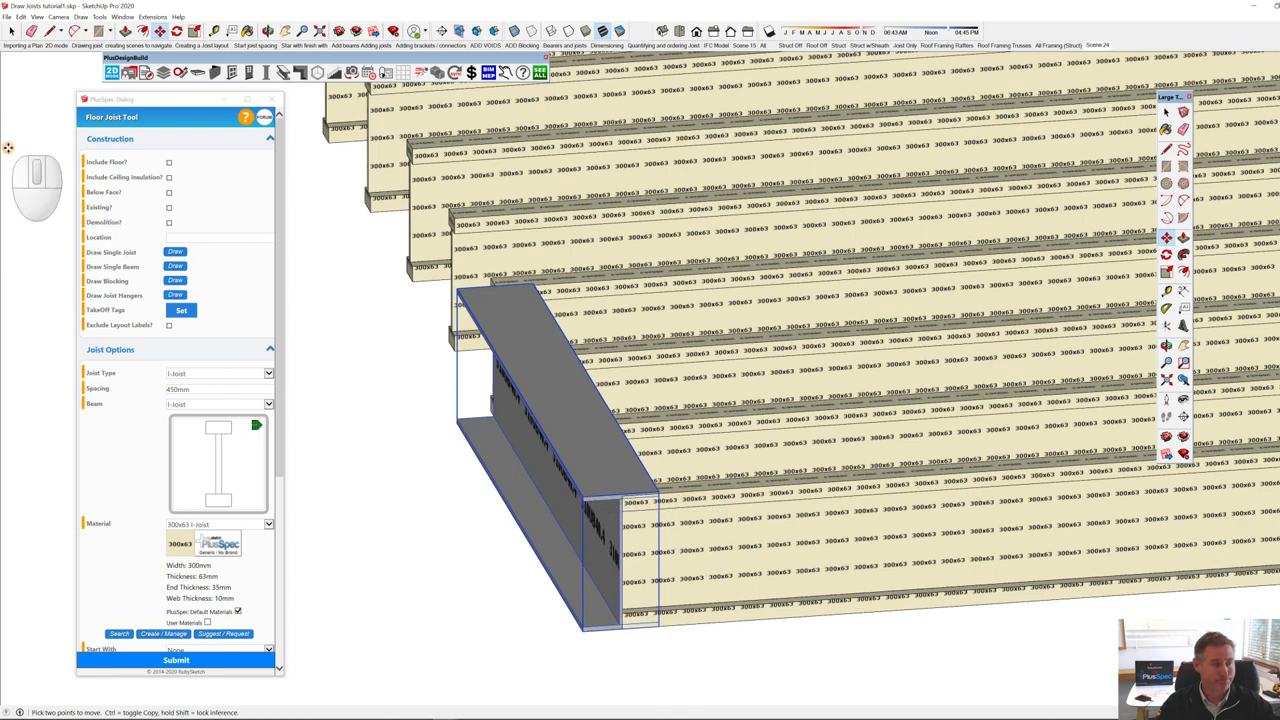
middle_click_drag(690, 376, 606, 374)
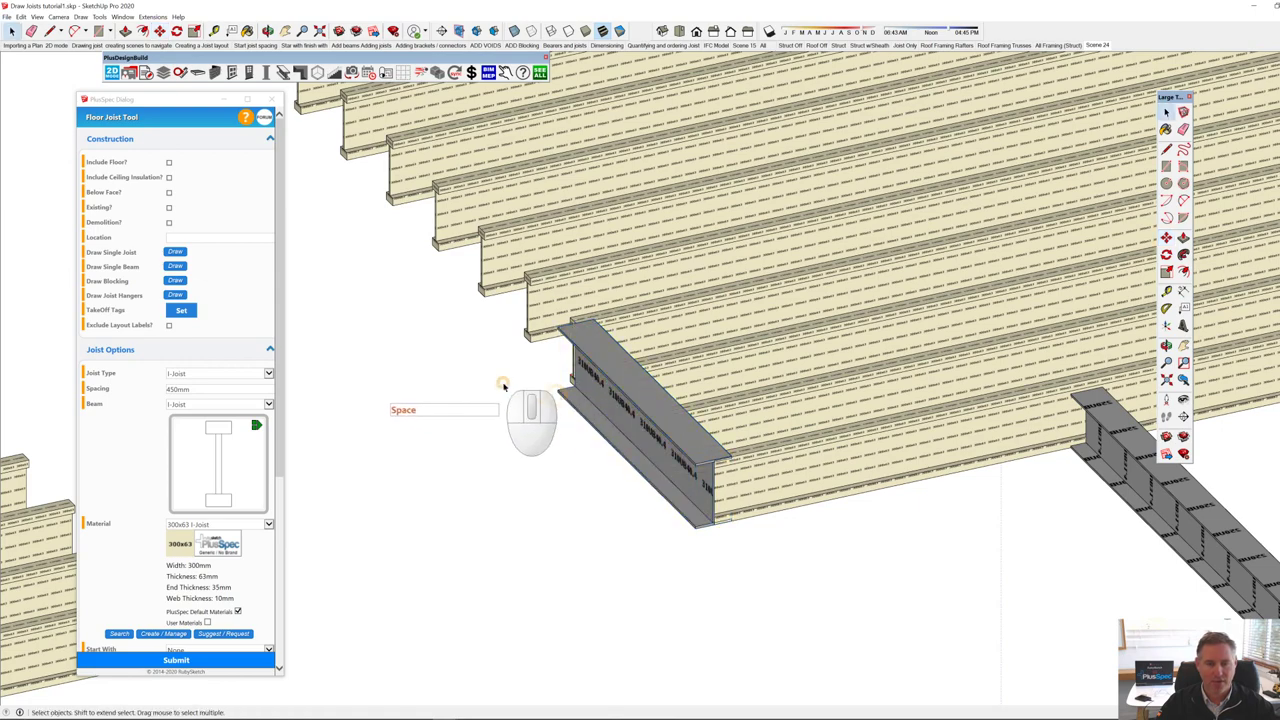
left_click_drag(501, 380, 570, 420)
Step: Start a single beam with the LVL timber profile and set its material to 290x70 H3 LVL Timber Structural
middle_click_drag(570, 420, 735, 500)
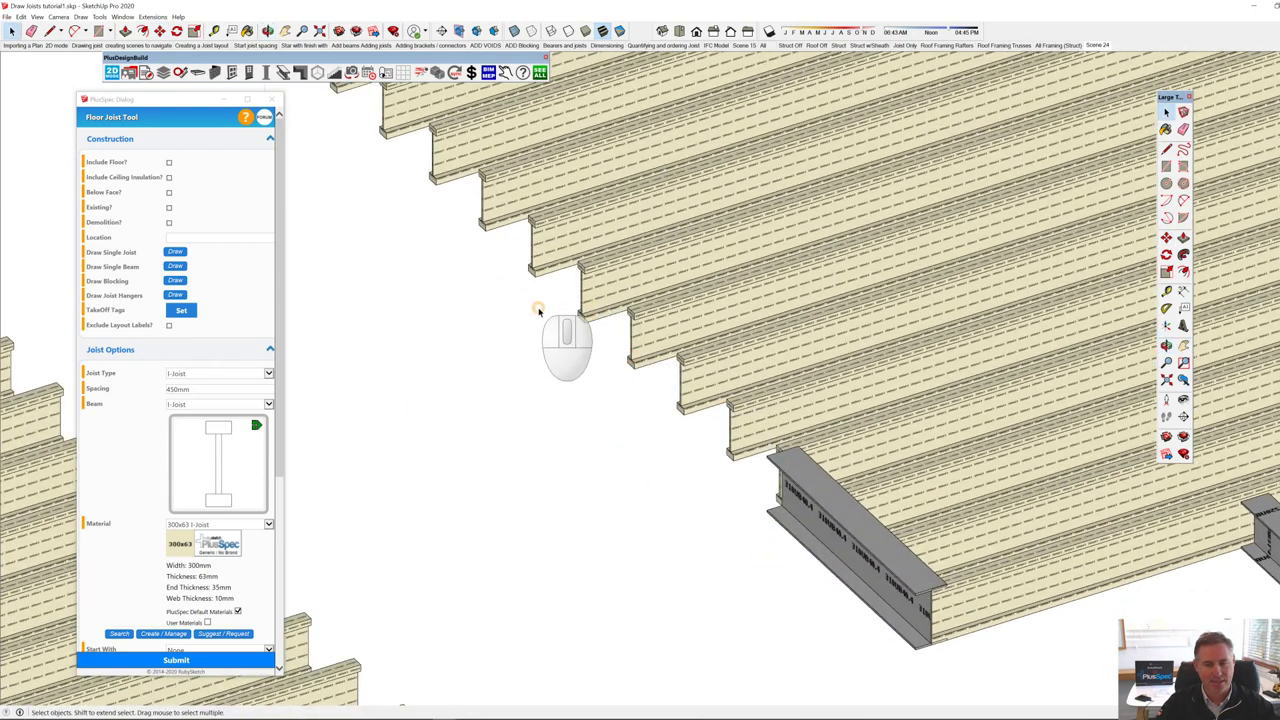
scroll(550, 320, "down", 3)
scroll(563, 326, "down", 3)
scroll(663, 428, "up", 2)
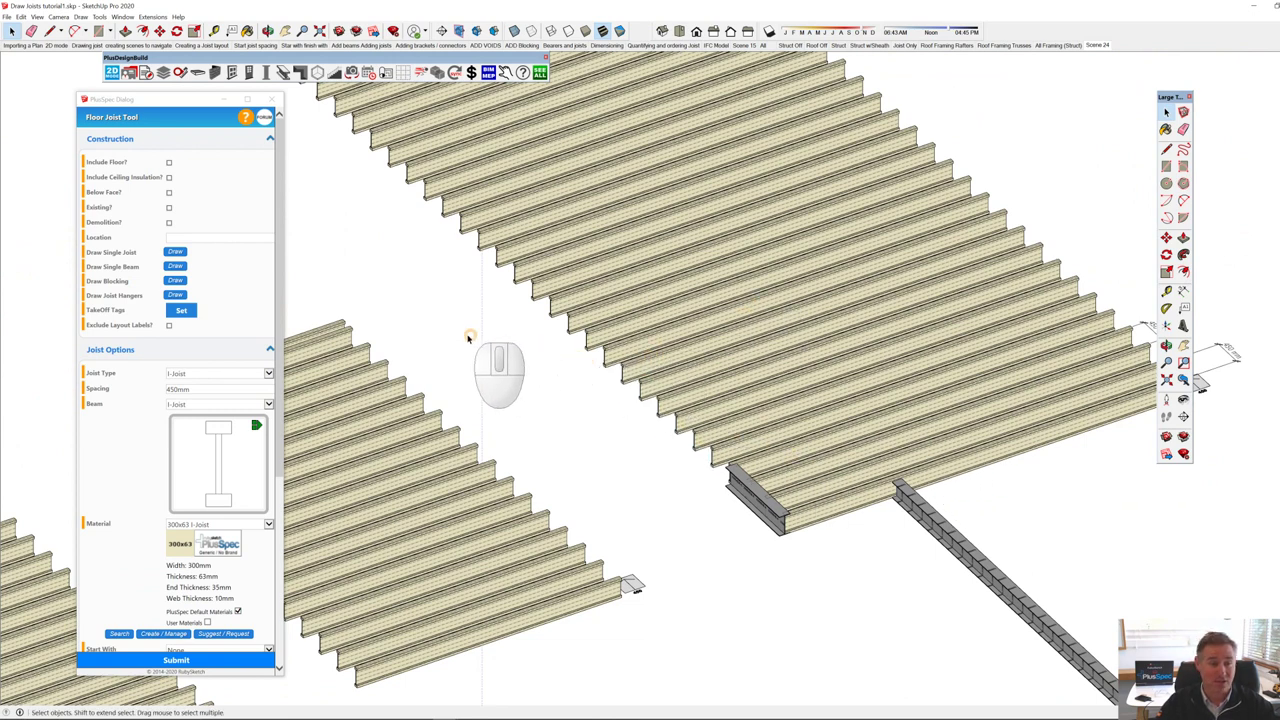
left_click(175, 267)
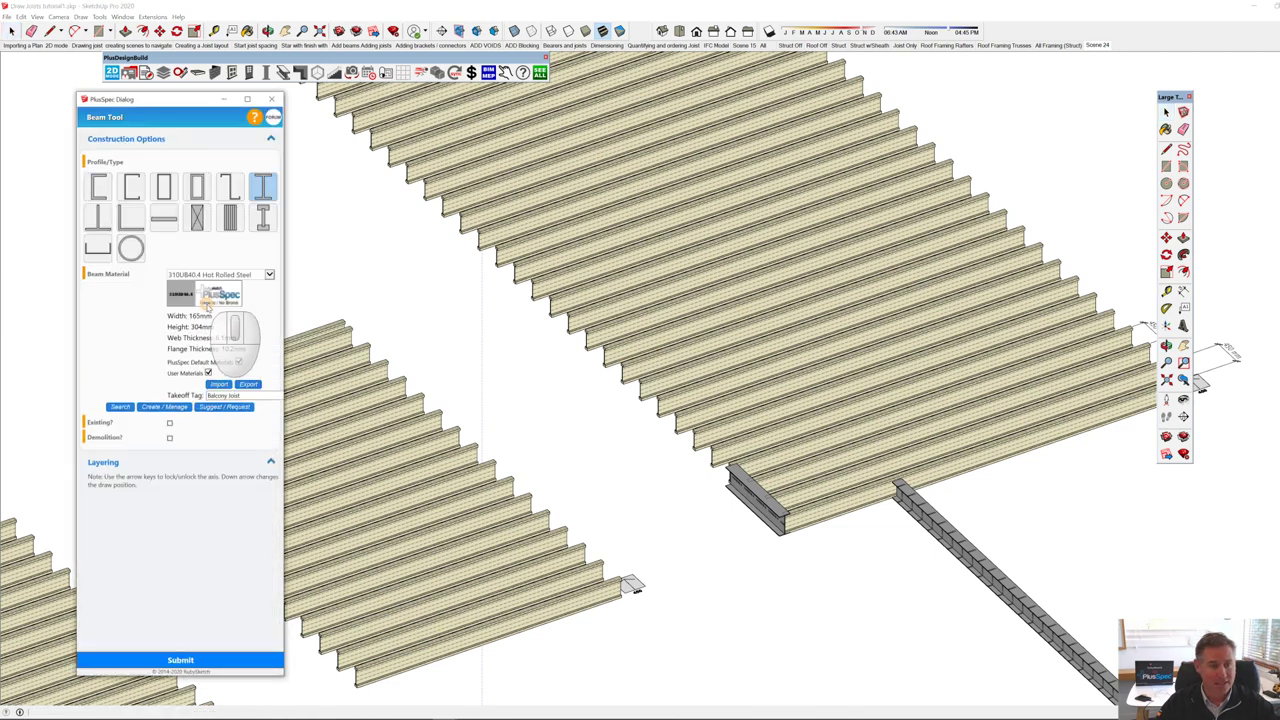
left_click(229, 217)
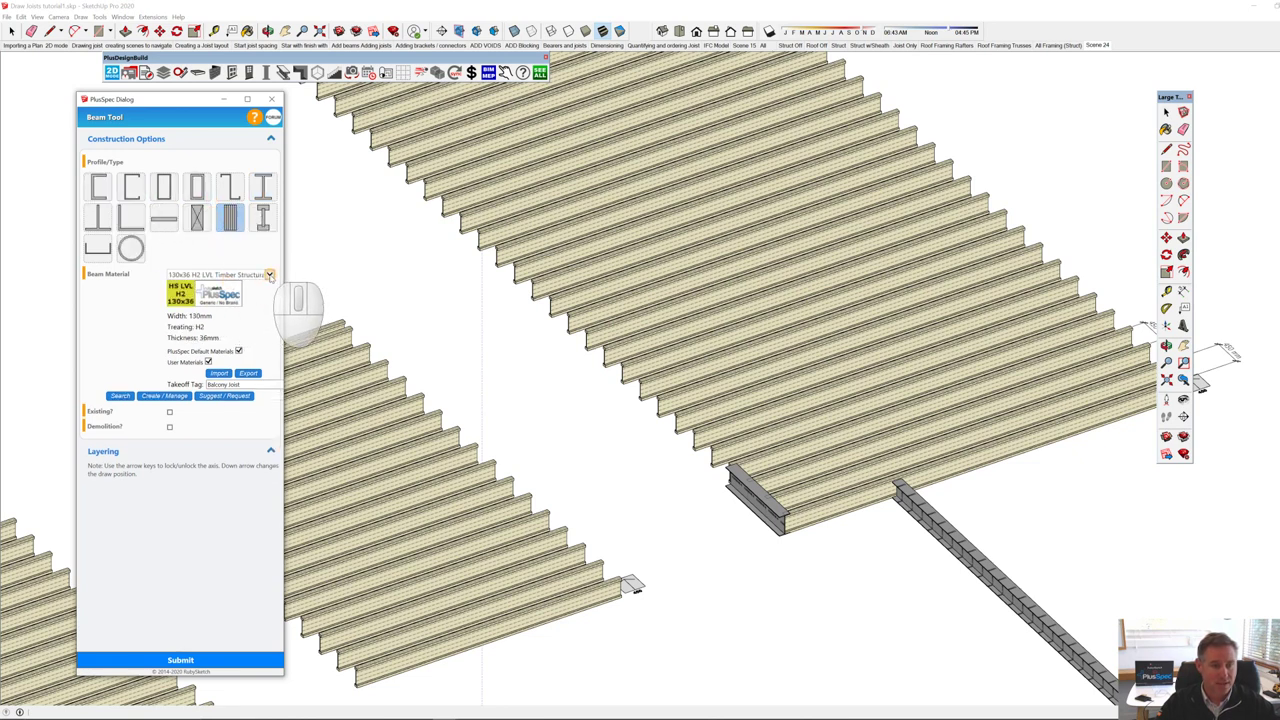
left_click(269, 275)
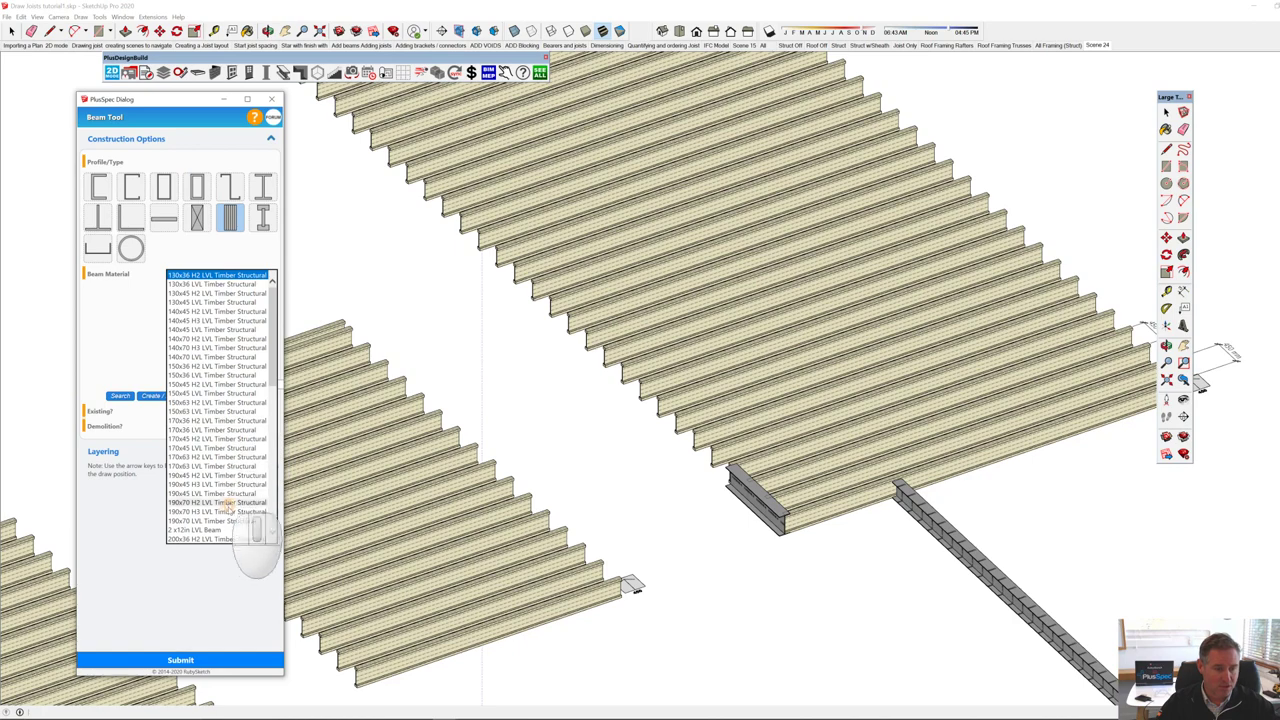
scroll(228, 511, "down", 5)
scroll(228, 511, "down", 3)
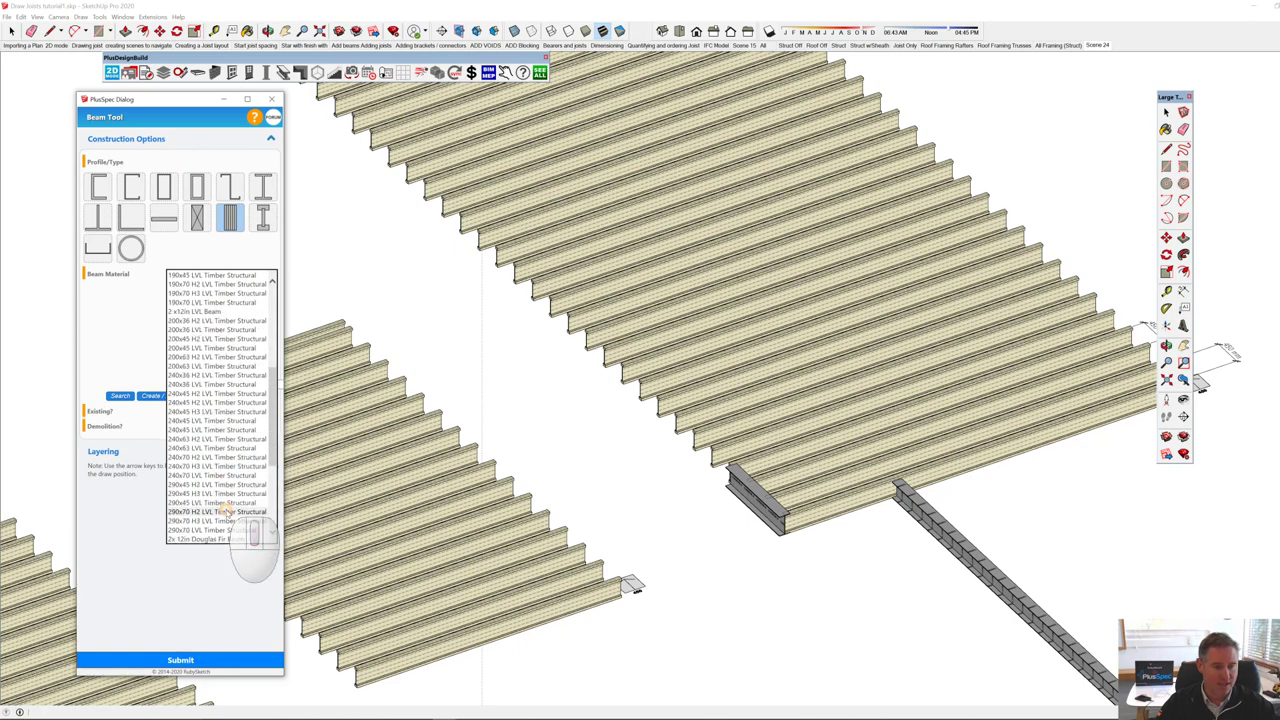
left_click(228, 520)
Step: Draw the LVL beam across the ends of five I-joists beyond the steel beam, with the draw position at the beam's top
middle_click_drag(700, 397, 718, 427)
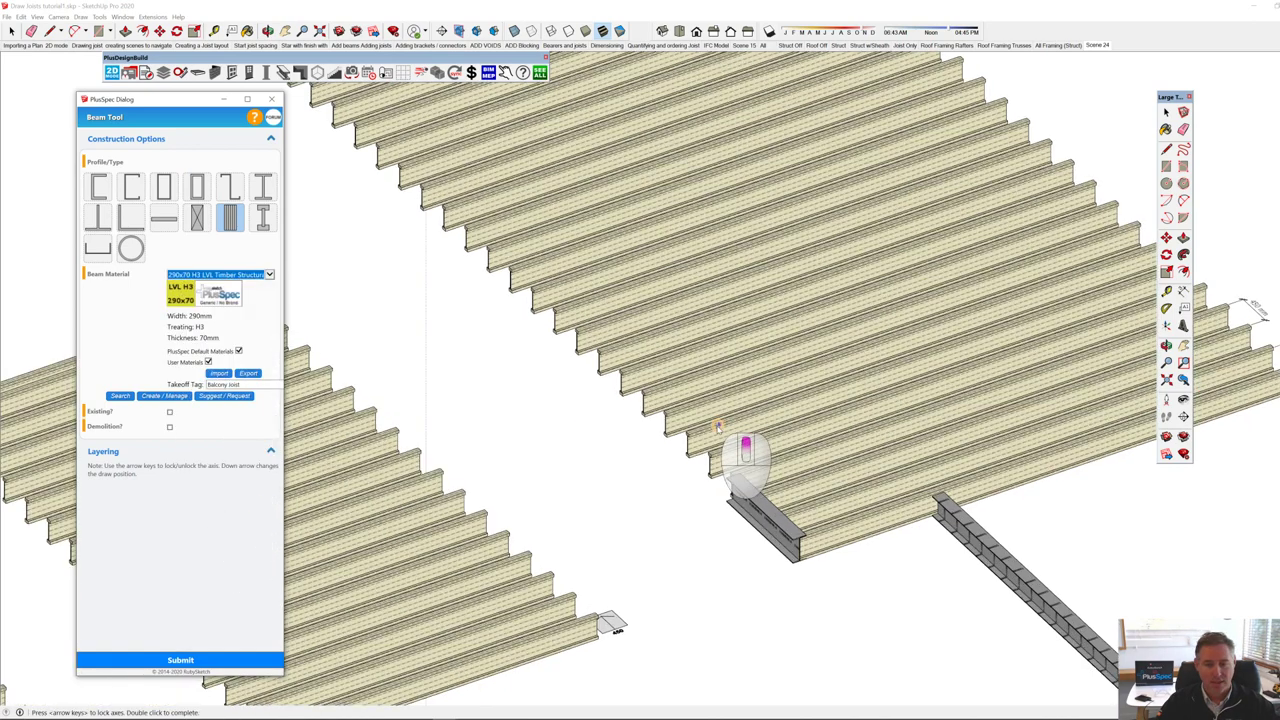
scroll(718, 427, "up", 5)
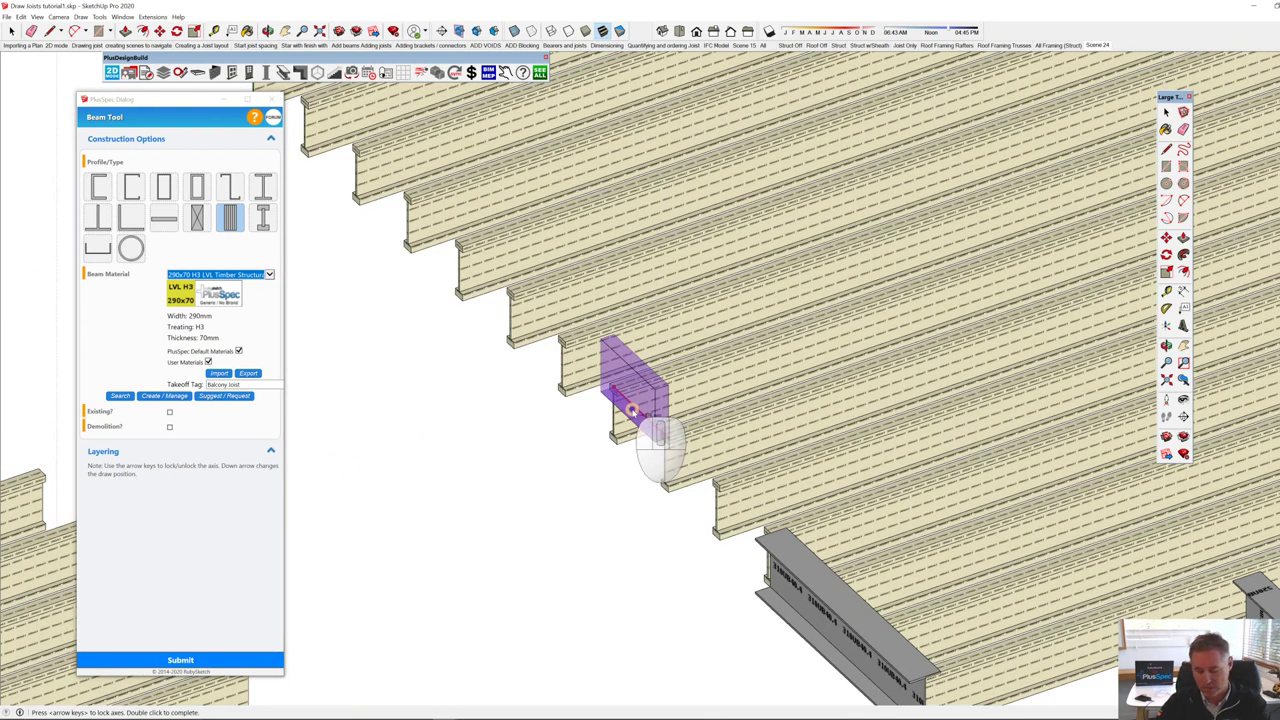
key("Down")
key("Down")
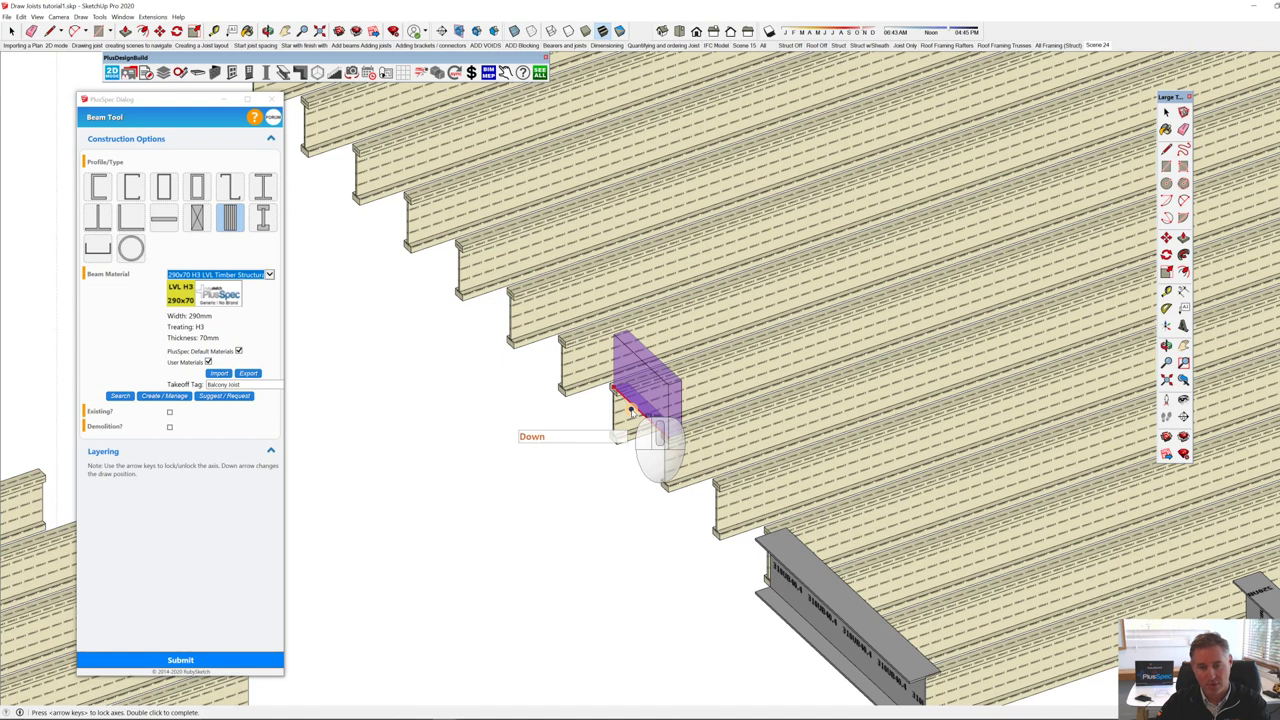
key("Down")
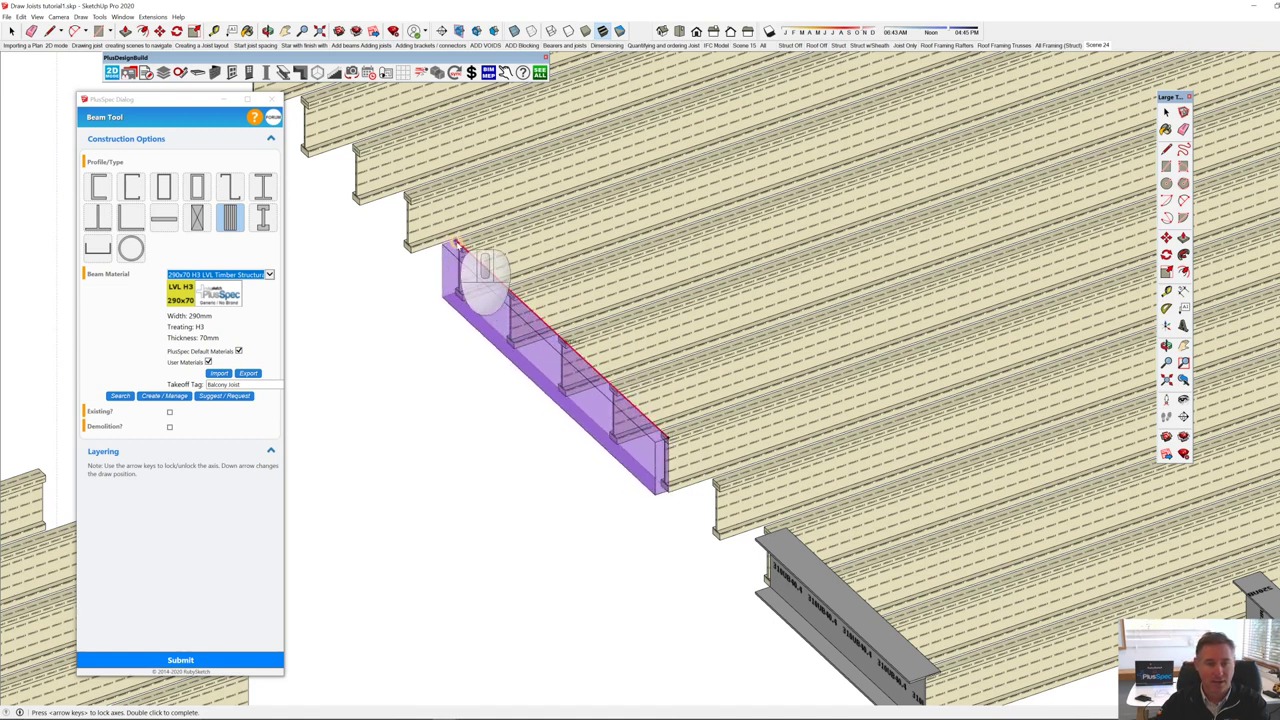
left_click(455, 243)
middle_click_drag(453, 248, 693, 387)
key("space")
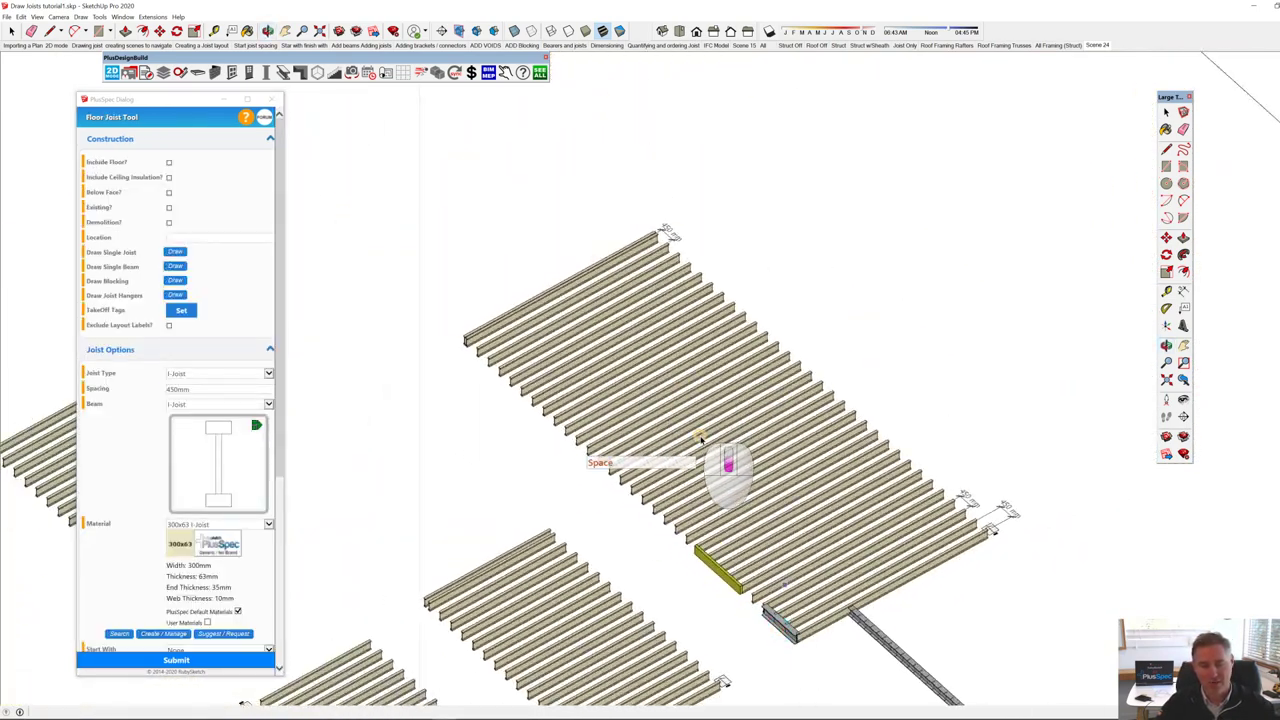
Step: Switch to the Importing a Plan - 2D mode scene to show the house floor plan from above
scroll(699, 425, "down", 3)
scroll(700, 437, "down", 5)
scroll(700, 437, "up", 3)
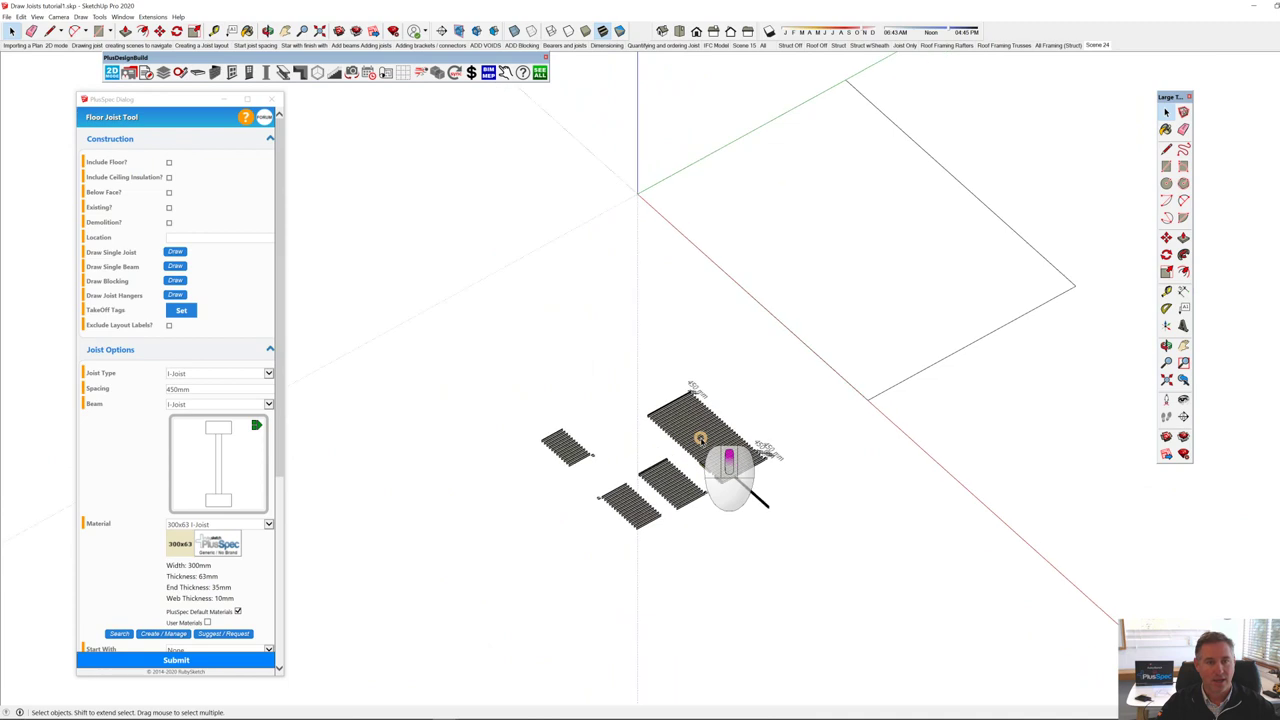
left_click(36, 45)
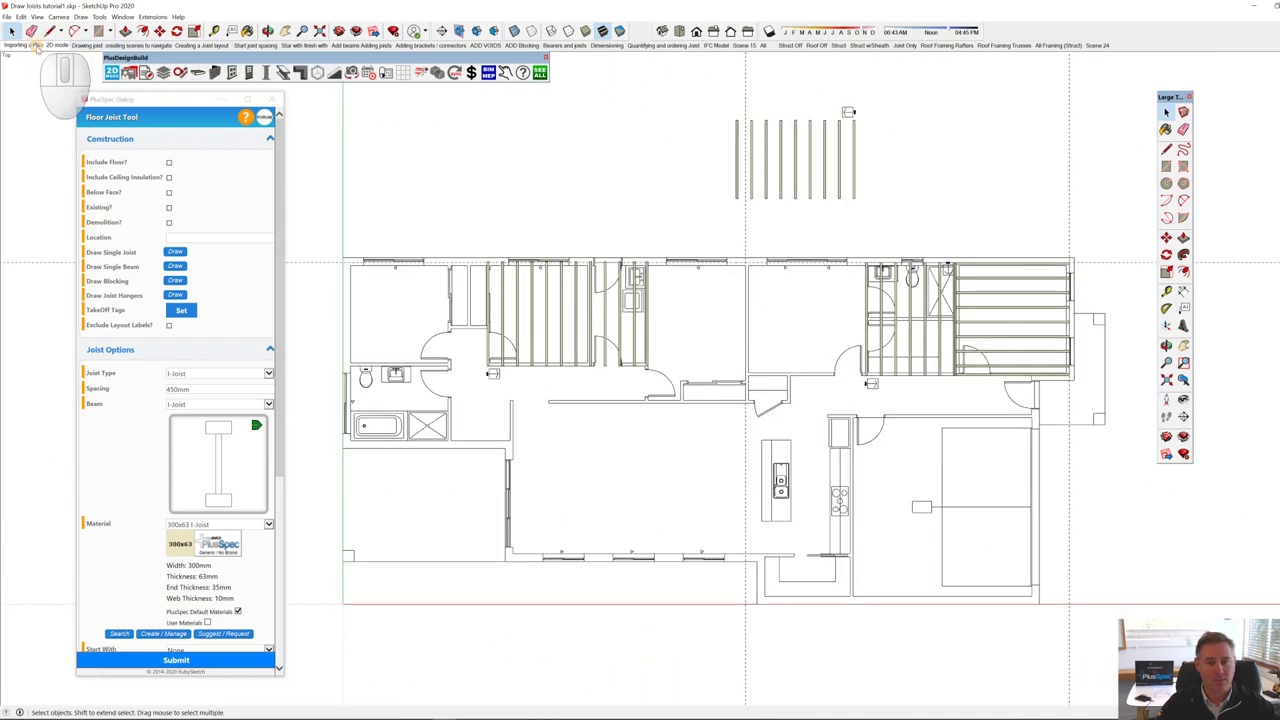
scroll(740, 420, "up", 3)
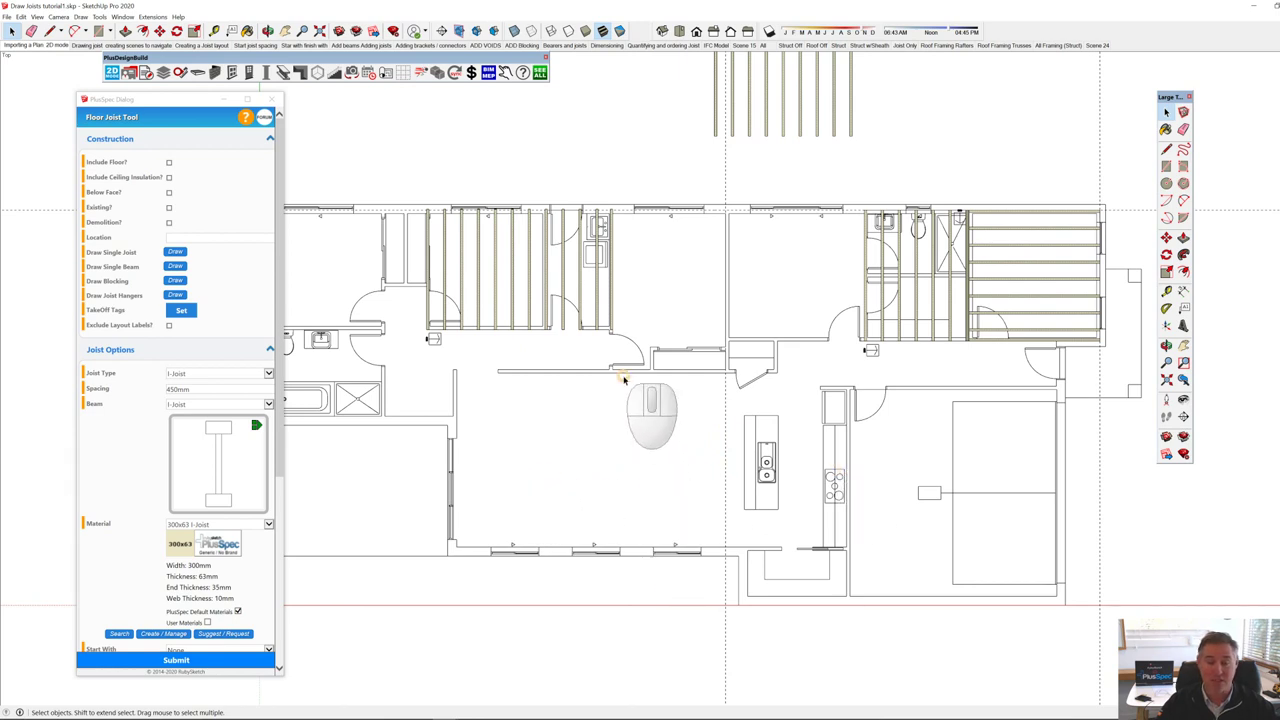
scroll(680, 408, "down", 1)
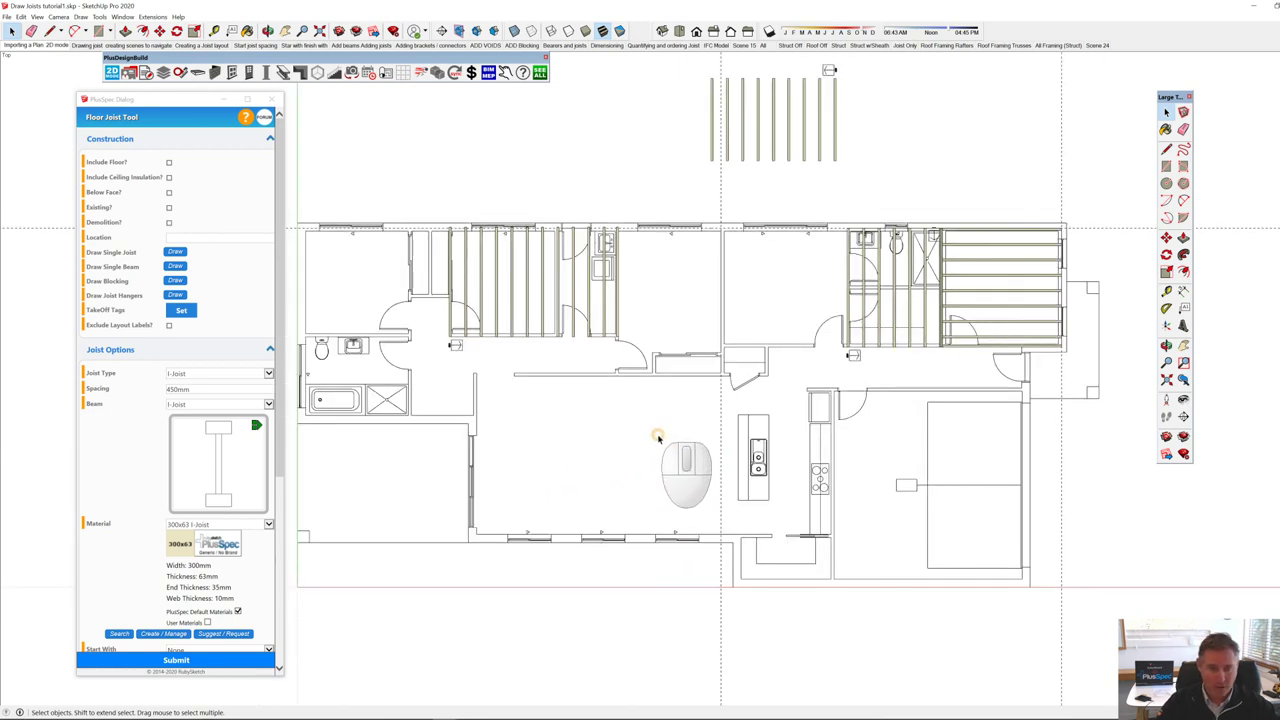
Step: Draw a rectangle over the large living room, from its corner by the hallway to the opposite corner near the kitchen
left_click(98, 31)
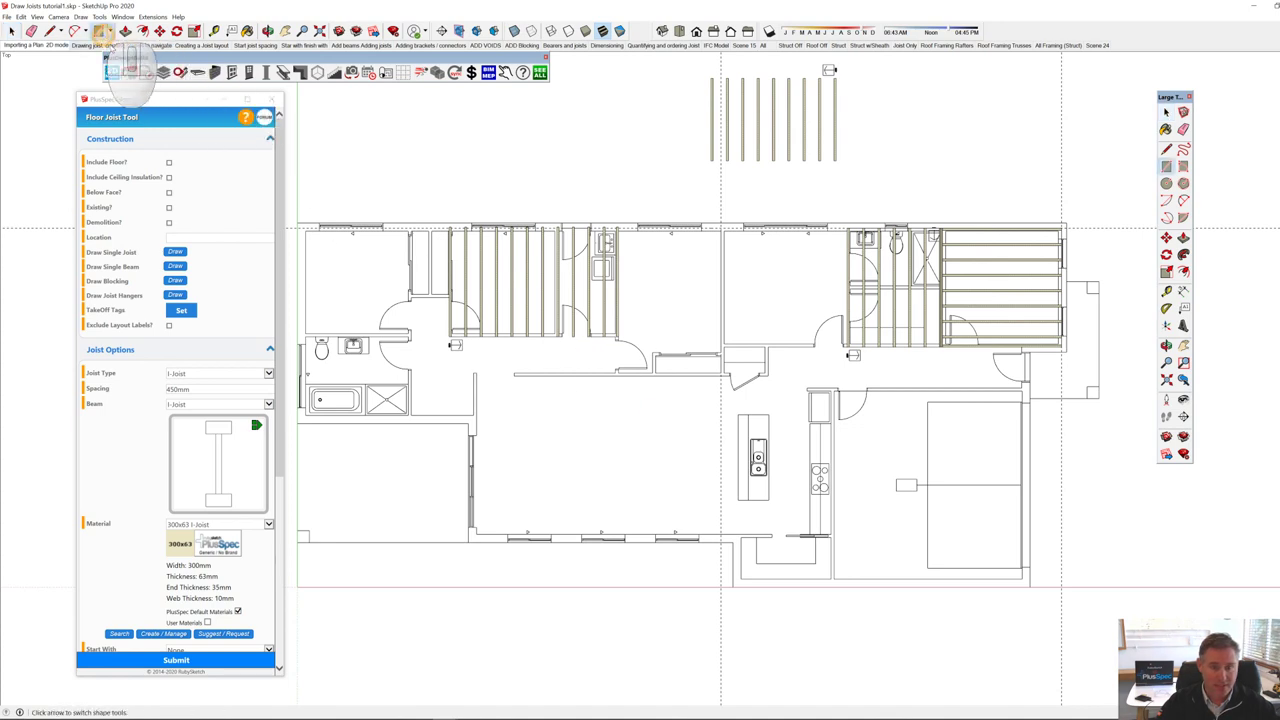
left_click(474, 371)
scroll(700, 528, "up", 3)
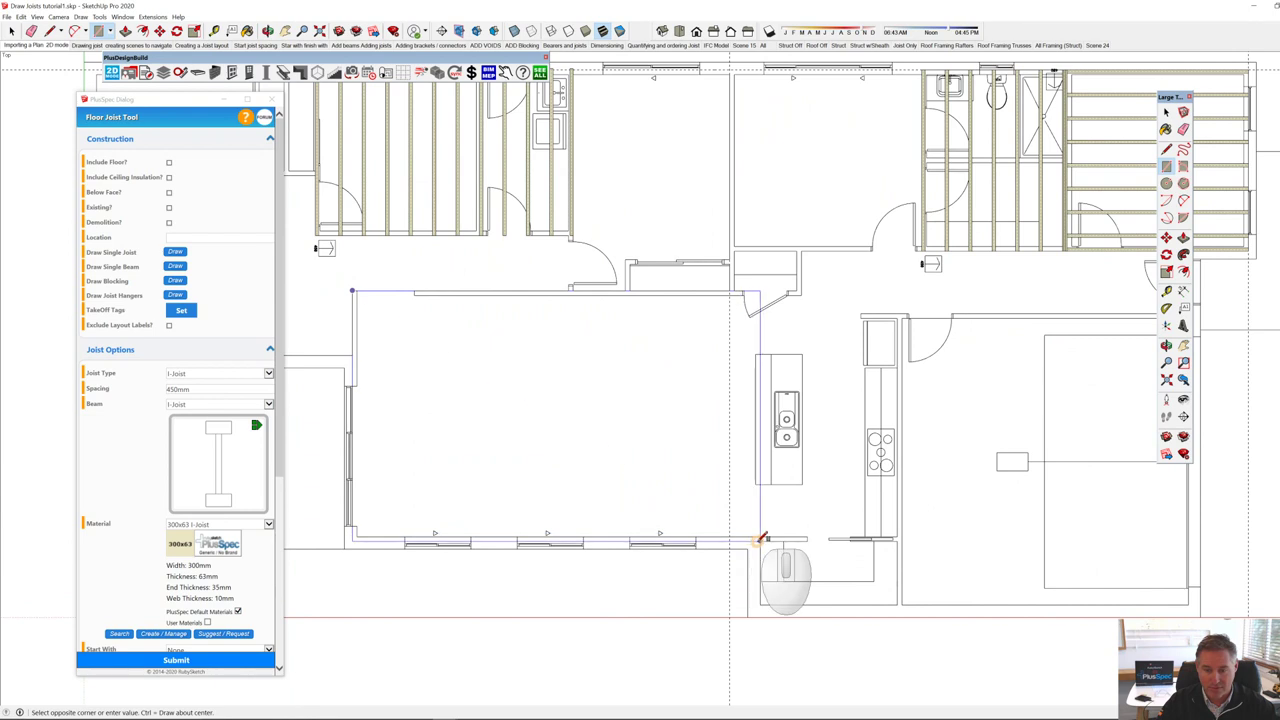
key("space")
Step: Create 300x63 I-joist floor joists at 450mm spacing on the rectangle's face, with the joist direction along the room's length
left_click(522, 447)
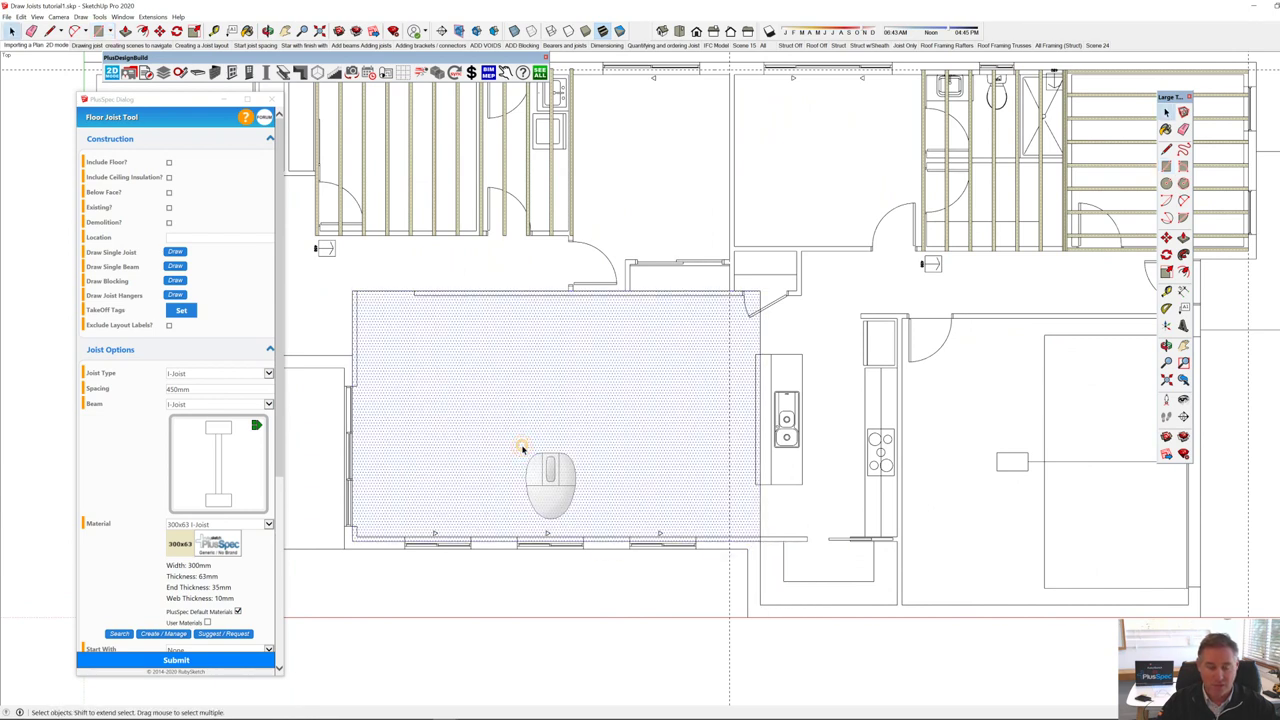
right_click(522, 447)
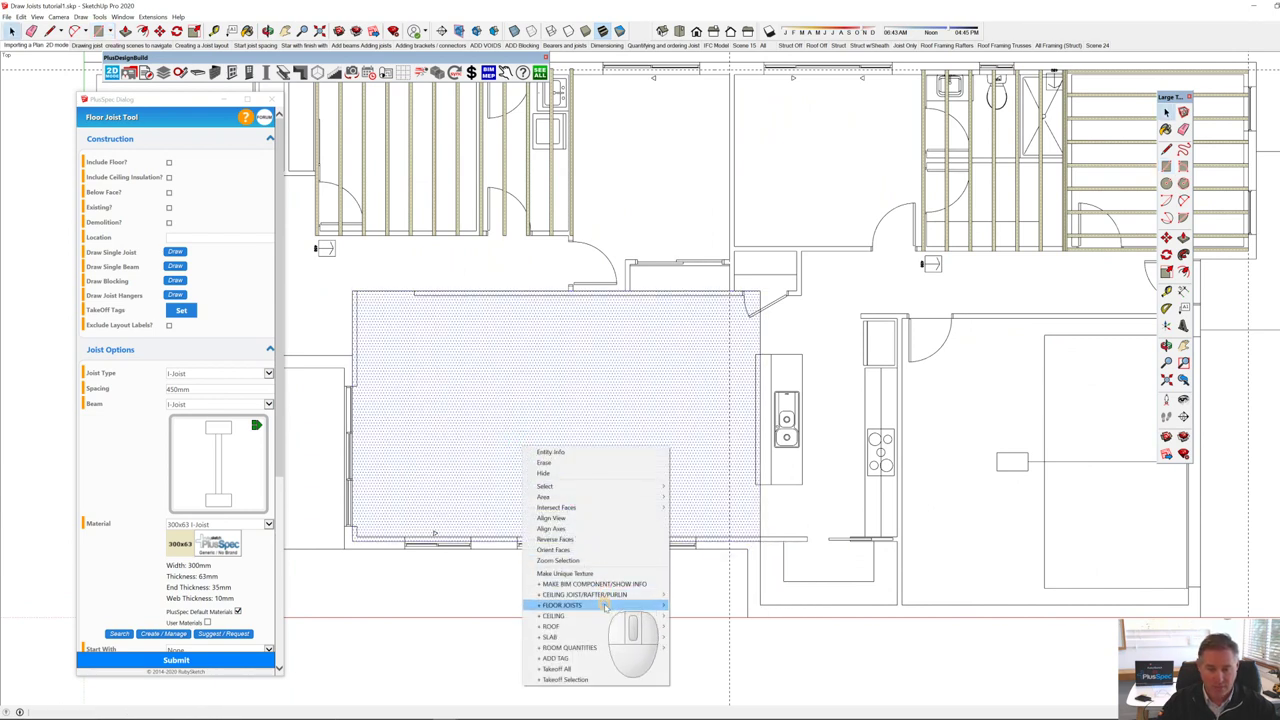
left_click(680, 606)
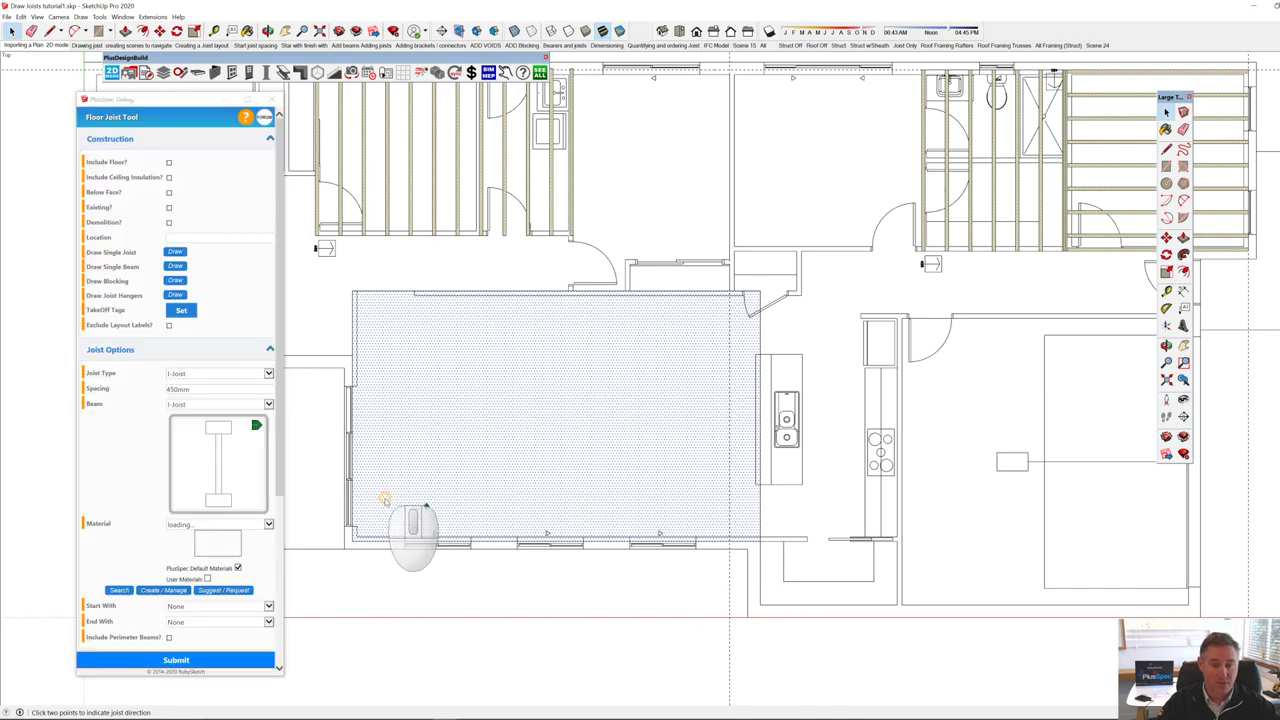
left_click(396, 506)
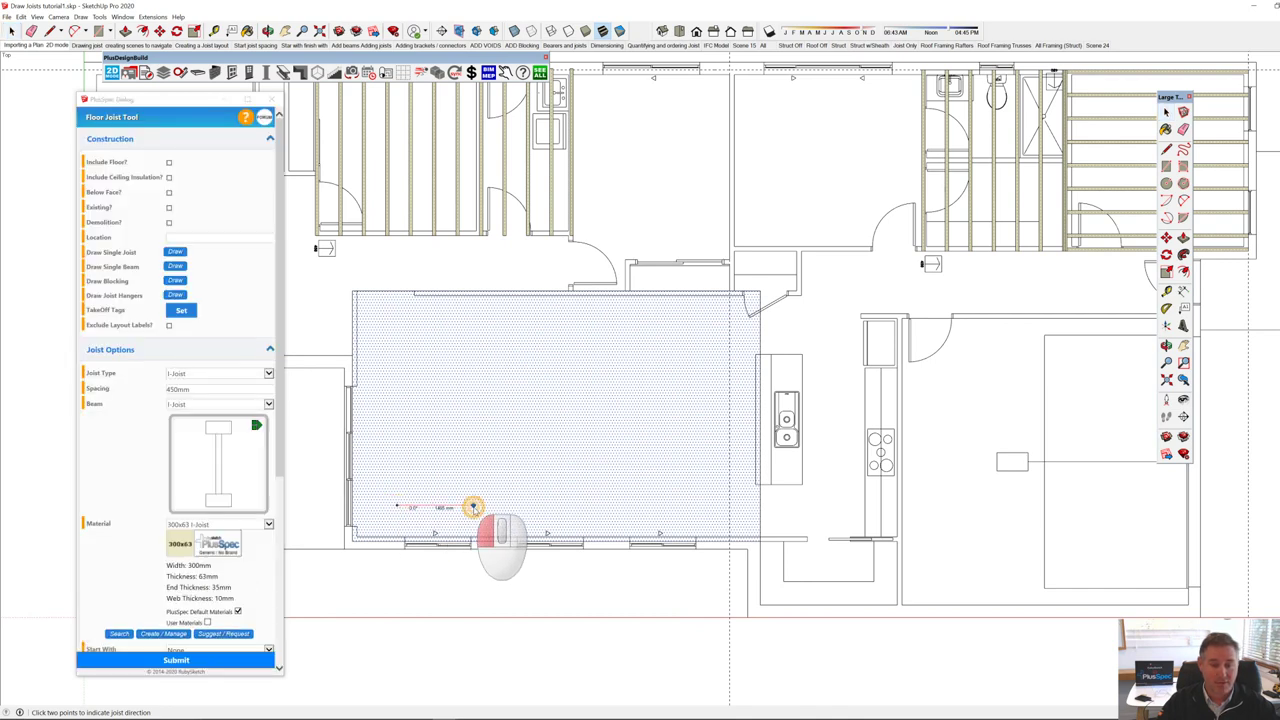
left_click(471, 506)
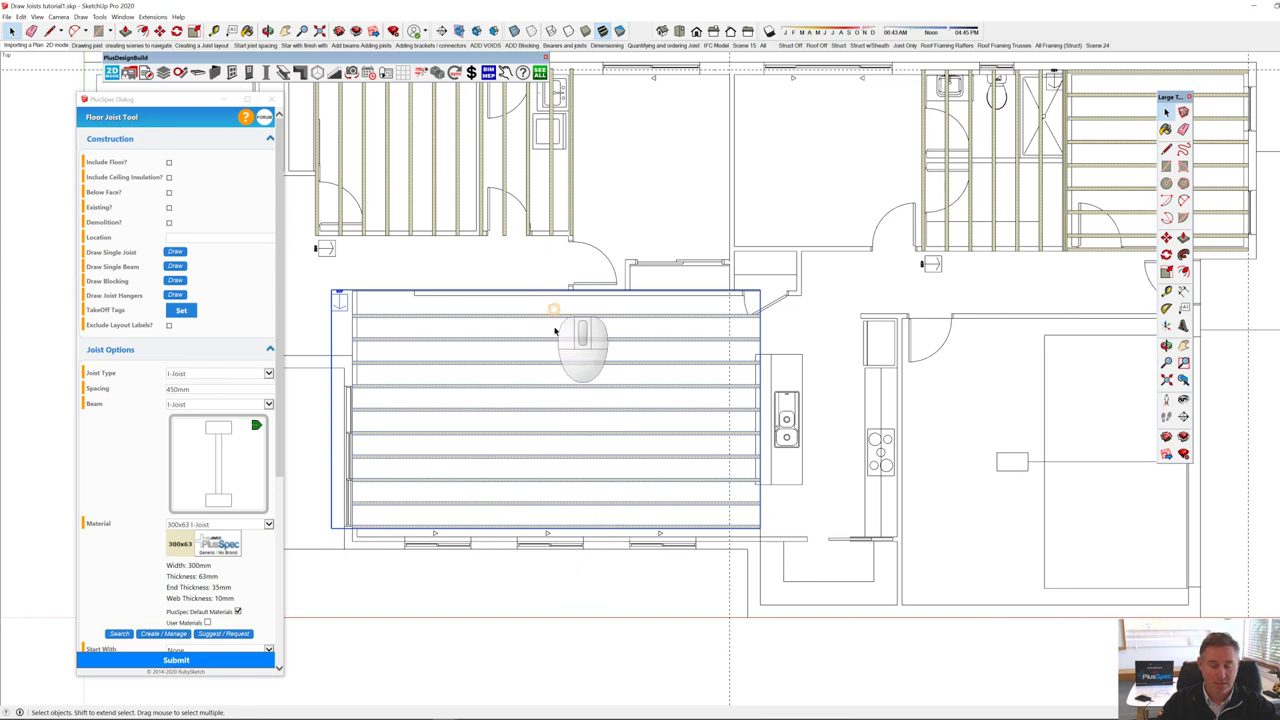
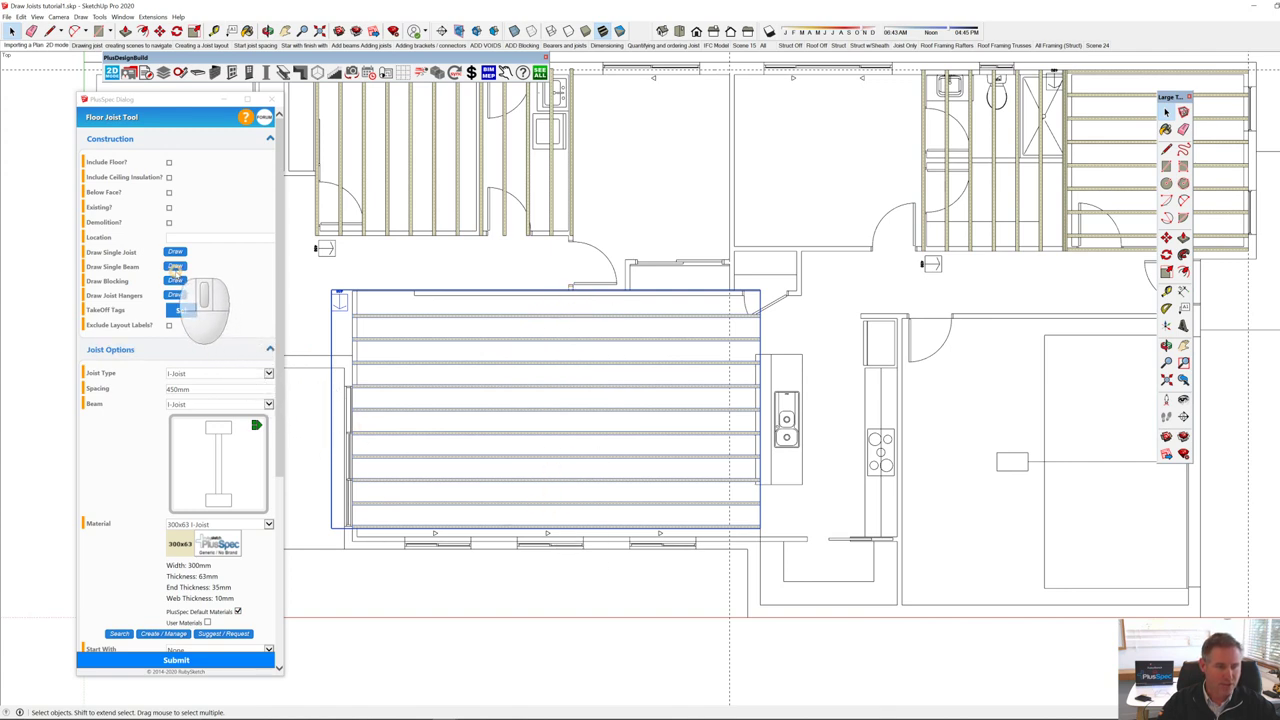
Step: Draw a single 290x70 H3 LVL timber beam crosswise through the living room joists, from the hallway-side edge to the last joist by the windows
left_click(175, 267)
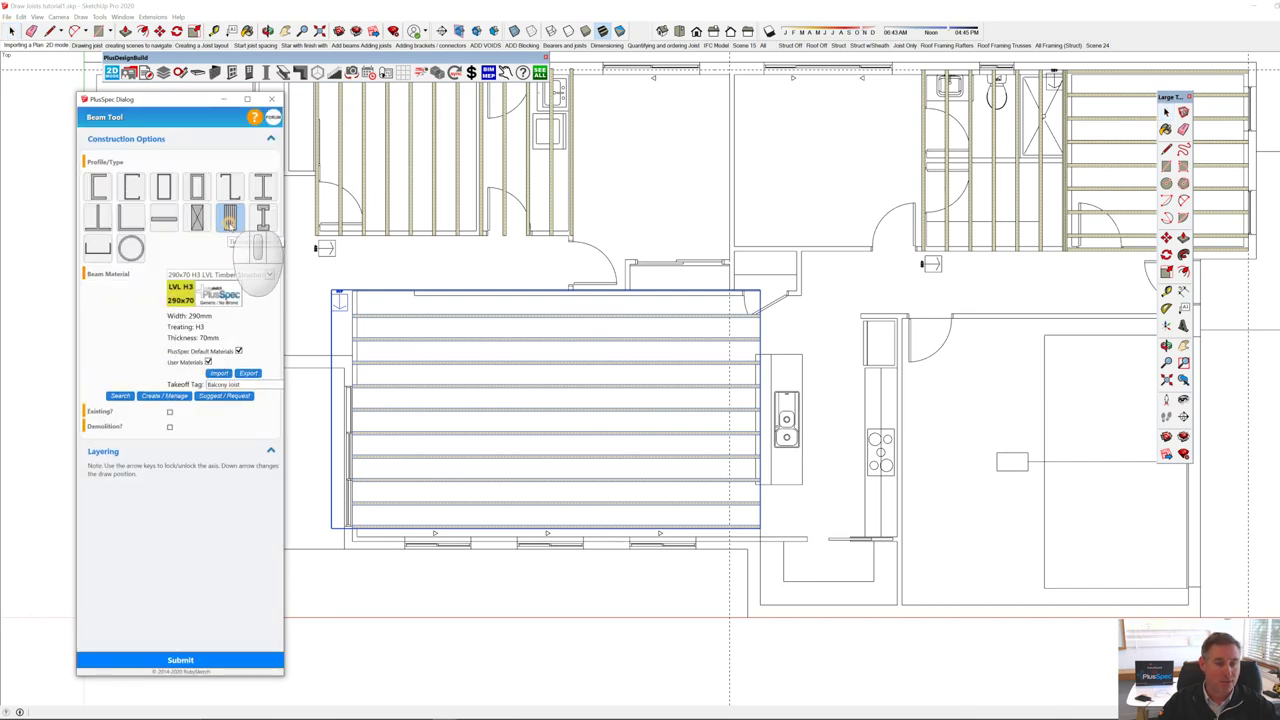
left_click(229, 222)
scroll(551, 299, "up", 3)
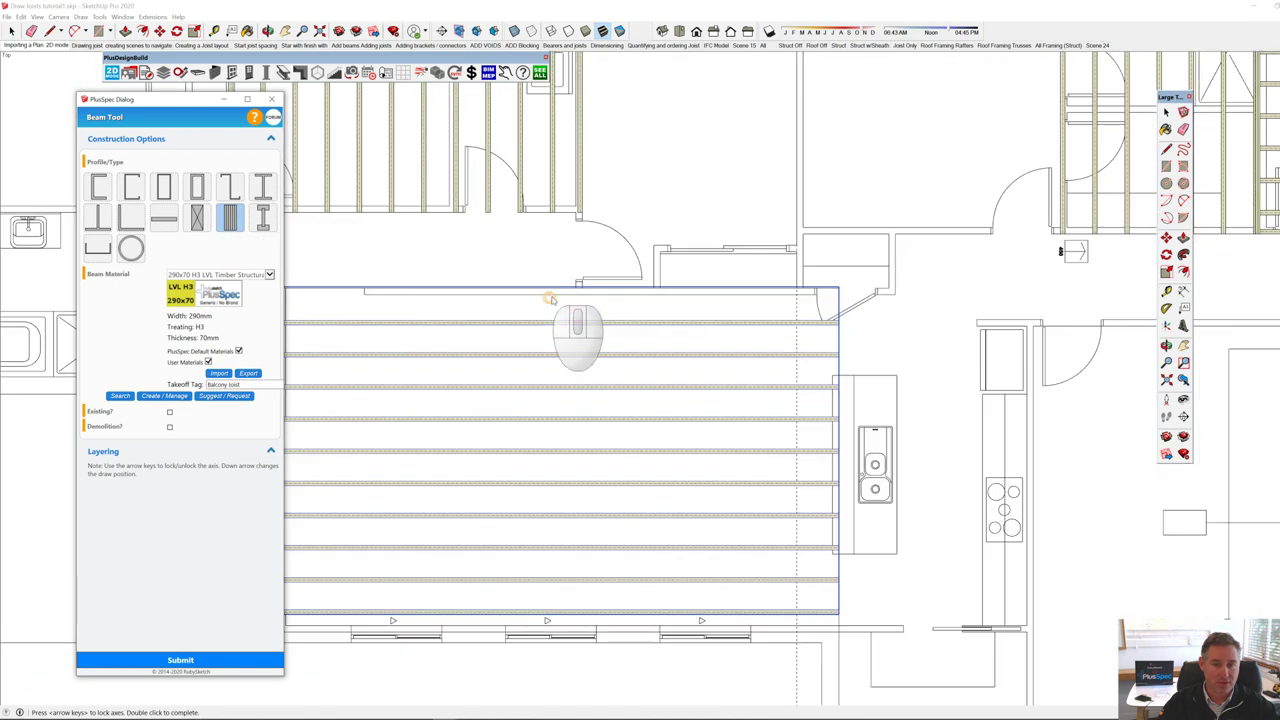
scroll(553, 295, "up", 2)
scroll(558, 290, "down", 5)
left_click(558, 292)
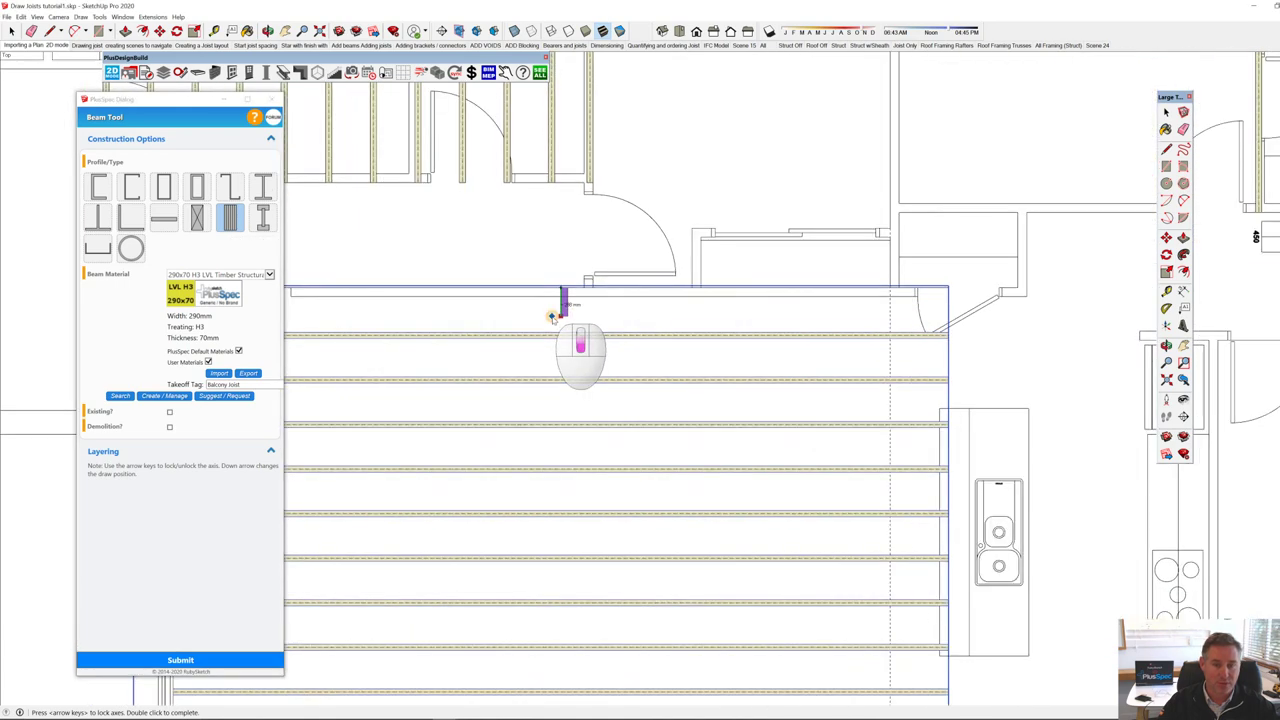
middle_click_drag(555, 408, 571, 257)
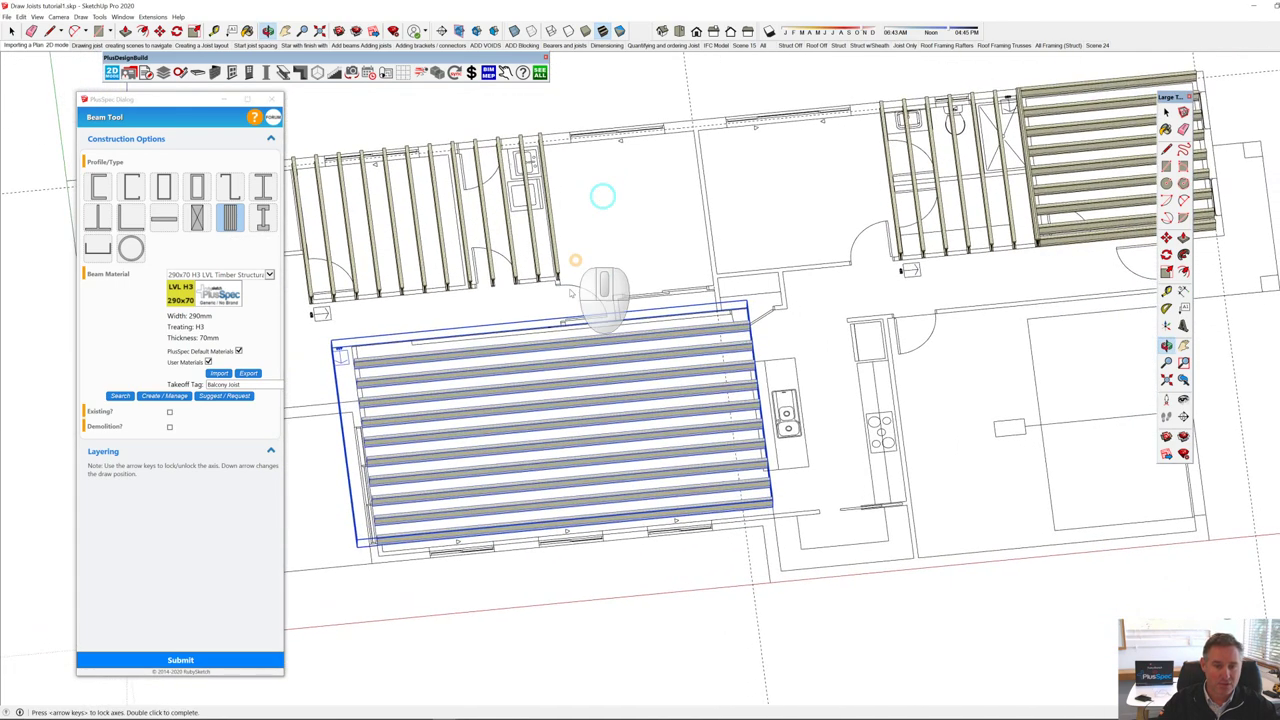
scroll(549, 367, "up", 6)
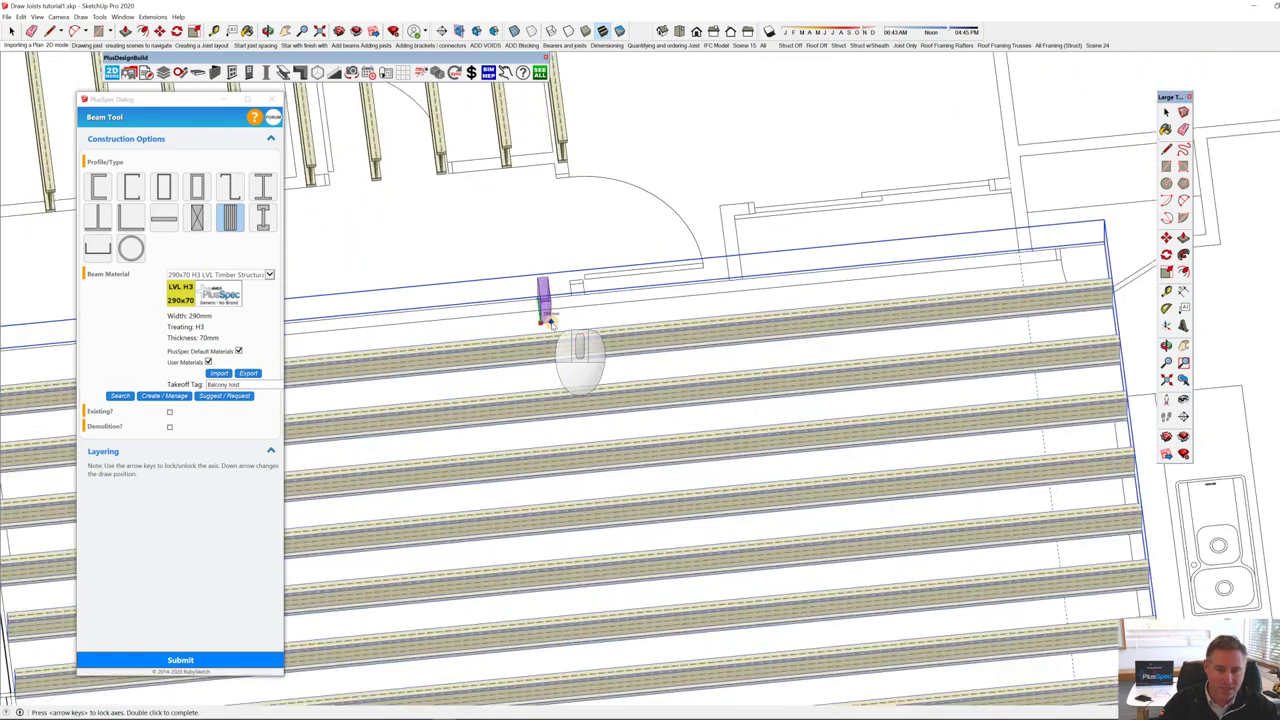
scroll(550, 325, "down", 6)
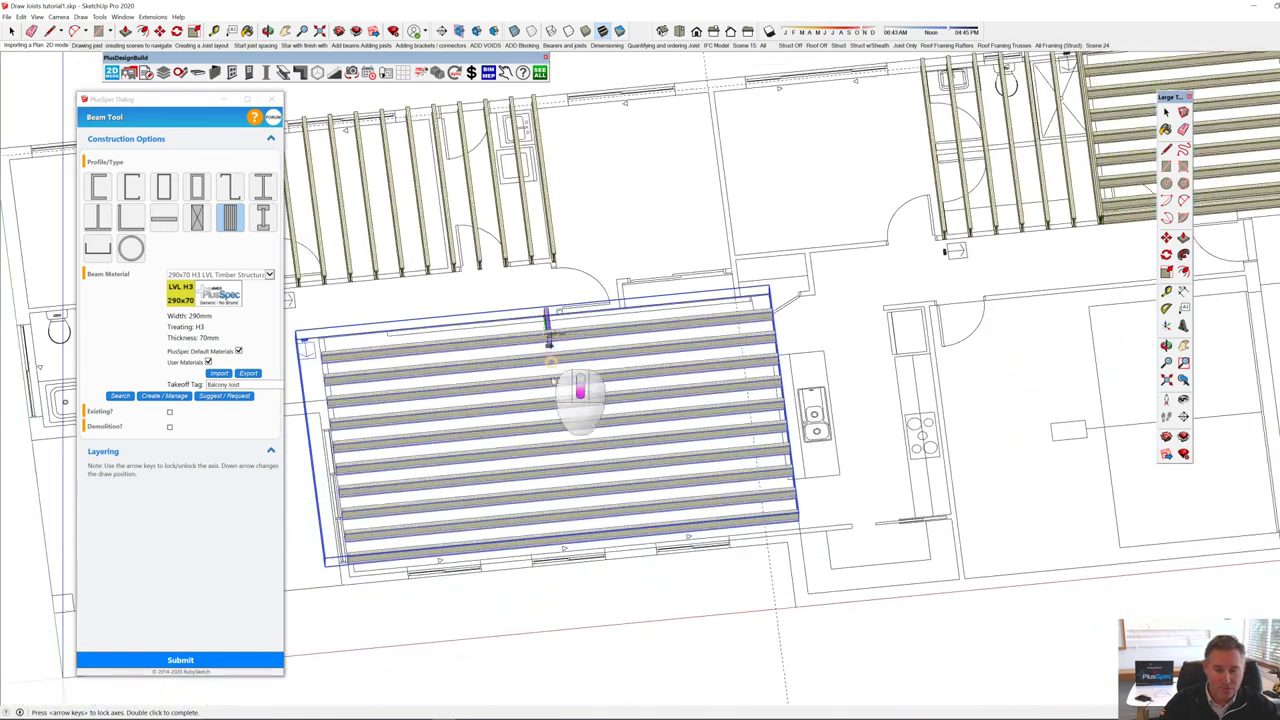
scroll(580, 600, "up", 6)
scroll(580, 601, "up", 2)
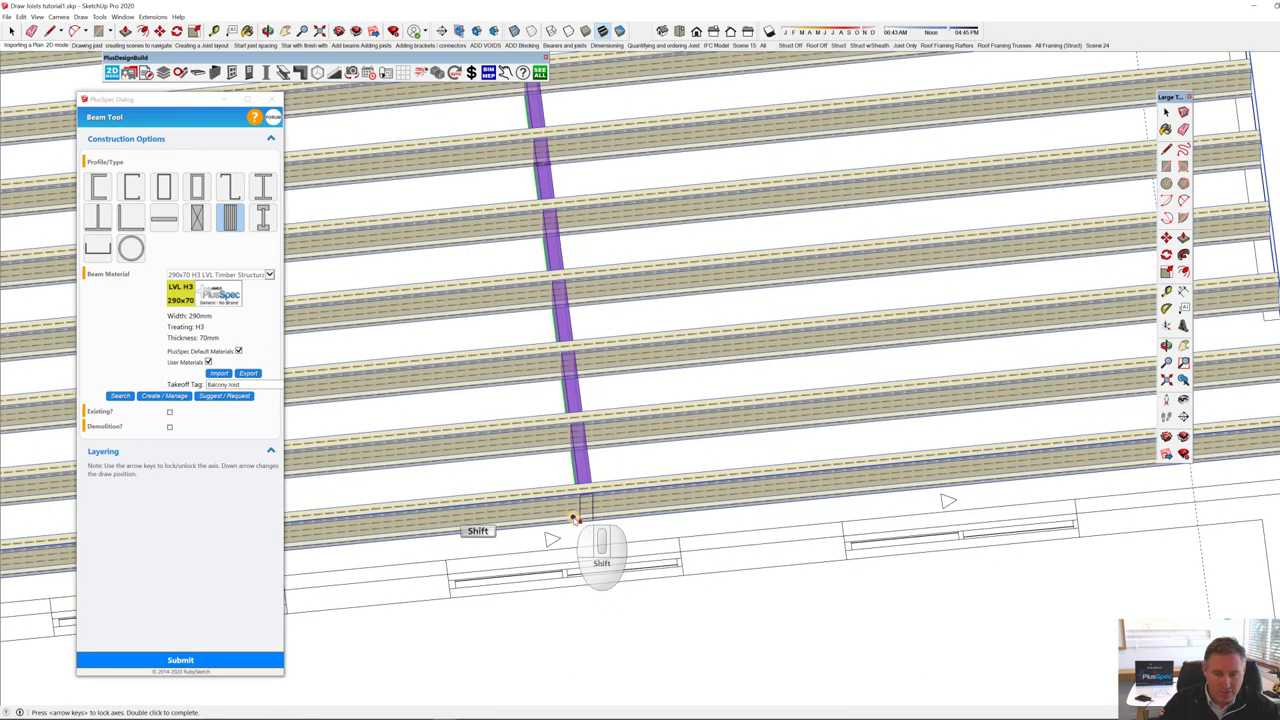
left_click(578, 521)
key("space")
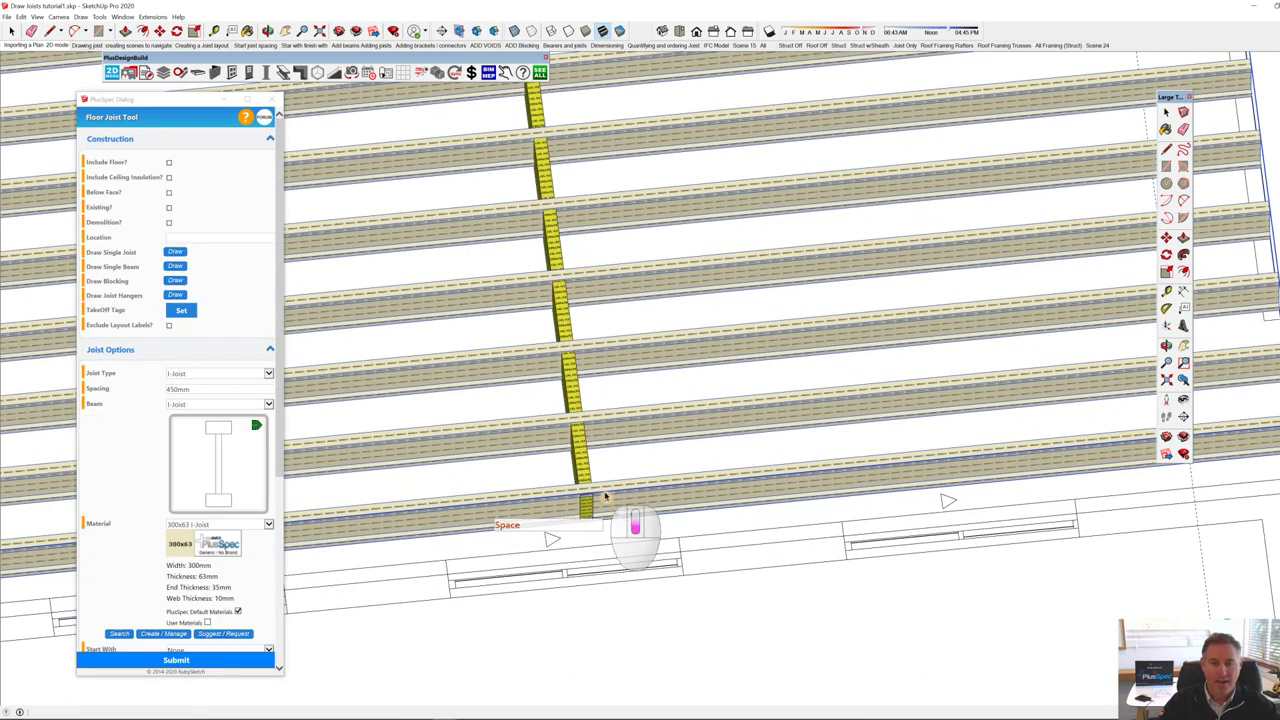
Step: Add a void to the living room floor joists, tracing the full outline of the LVL beam that crosses them
scroll(595, 466, "down", 6)
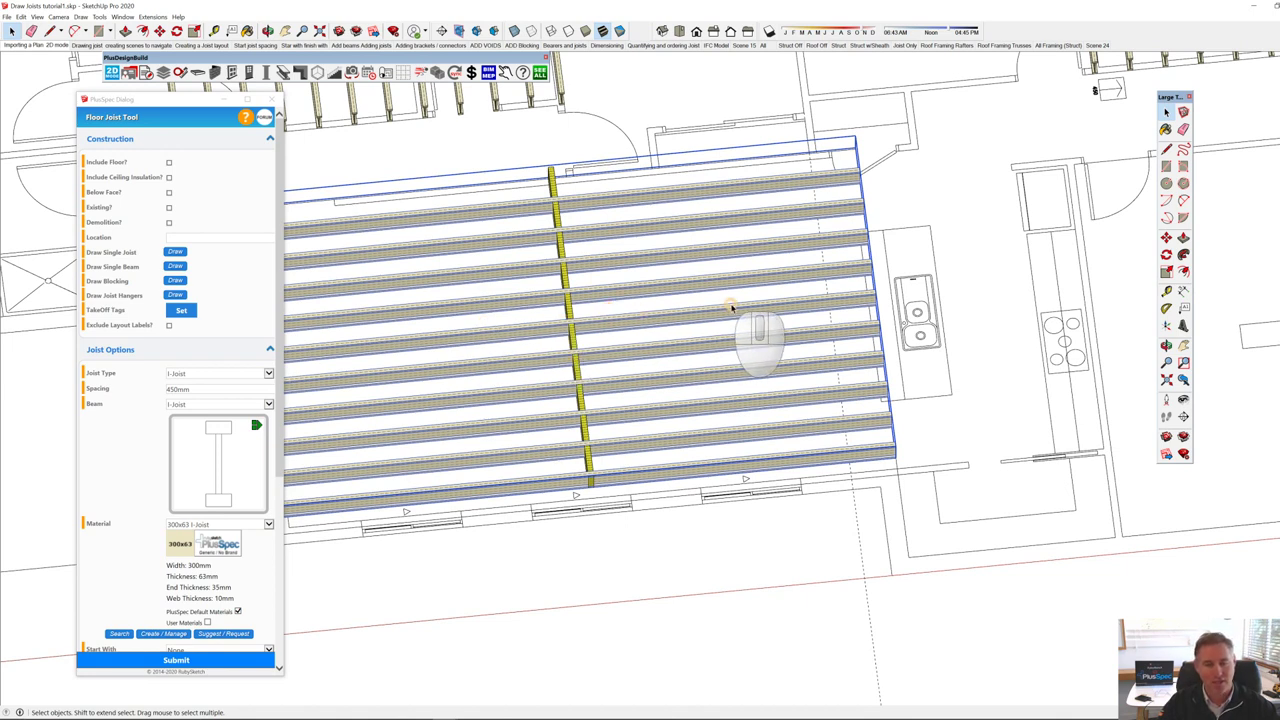
scroll(646, 294, "down", 3)
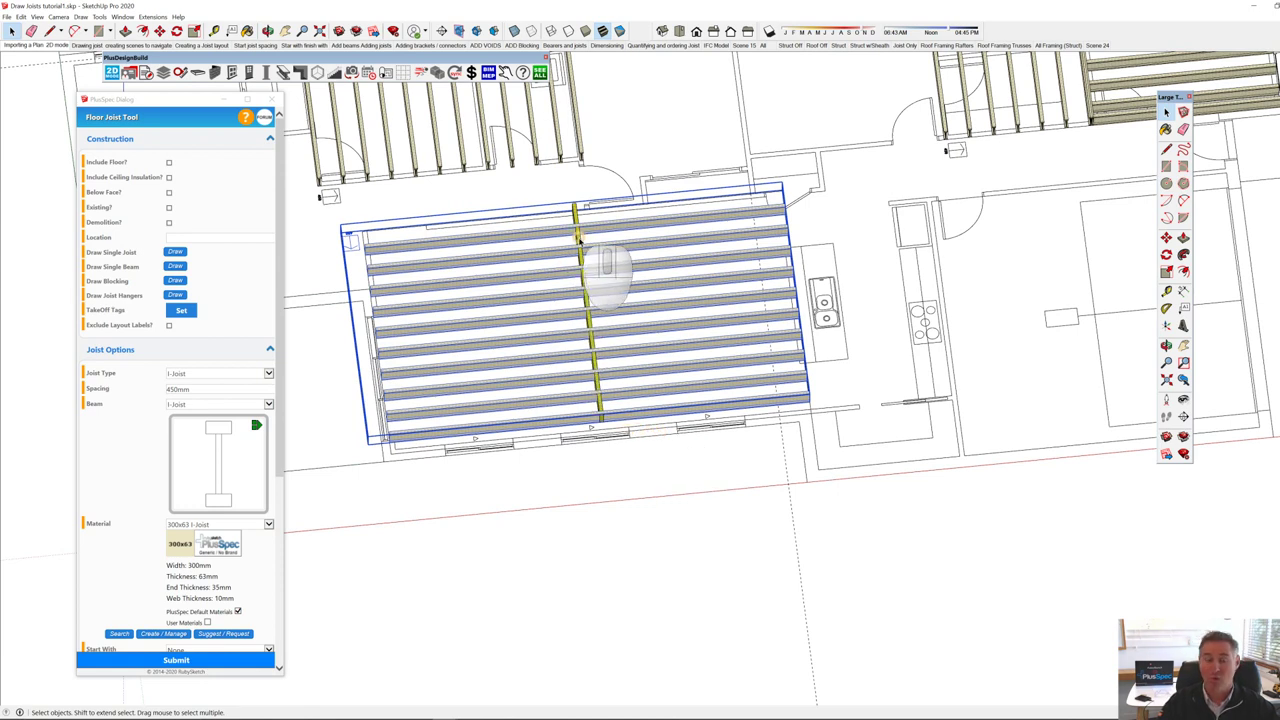
scroll(575, 262, "up", 3)
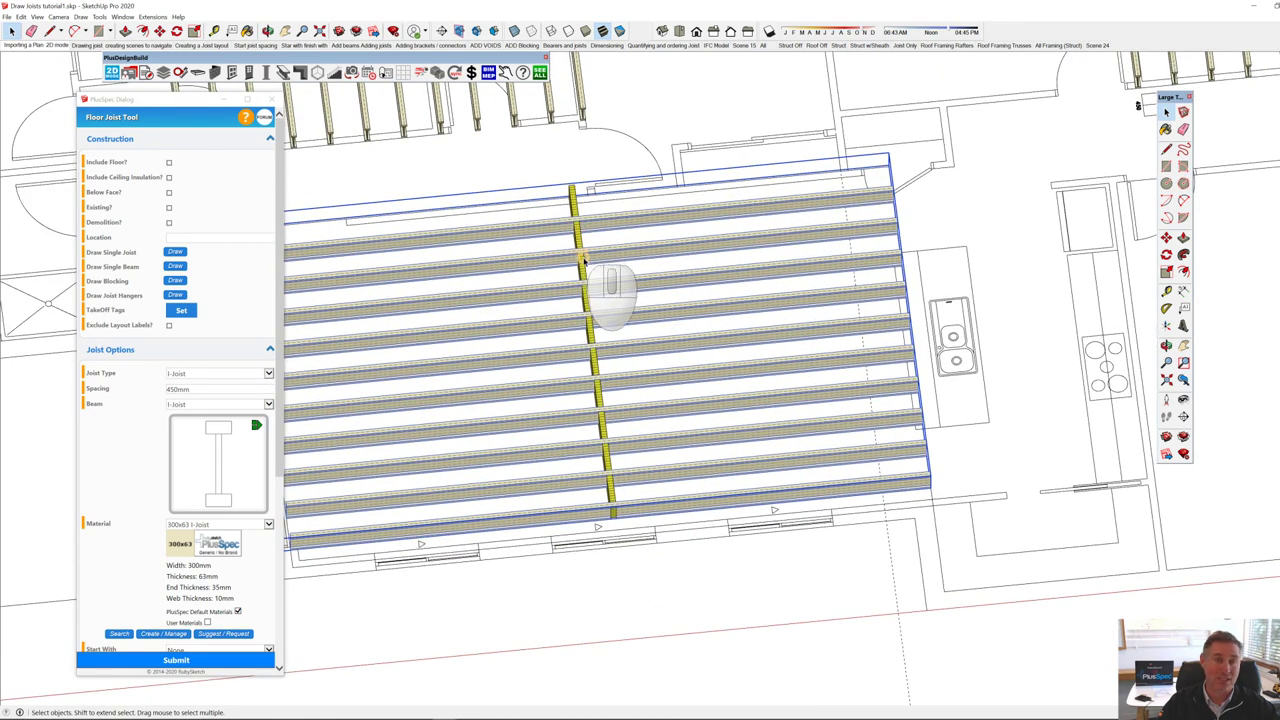
right_click(589, 222)
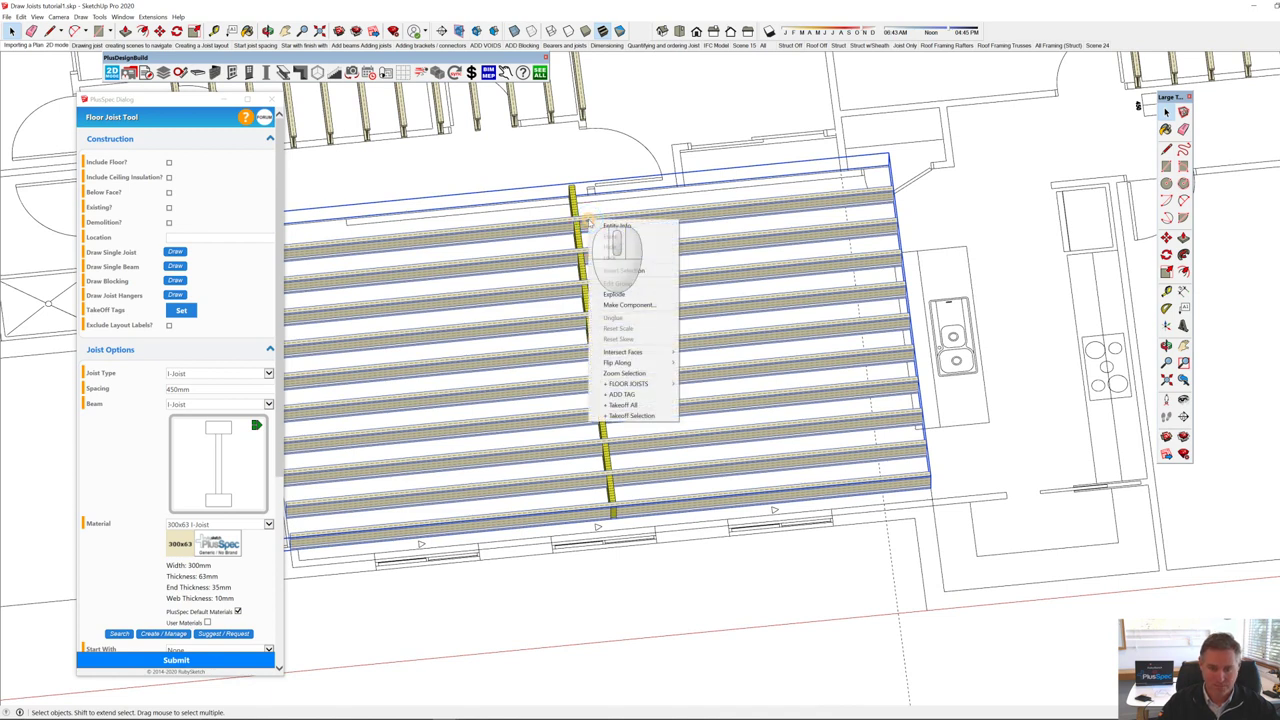
mouse_move(648, 385)
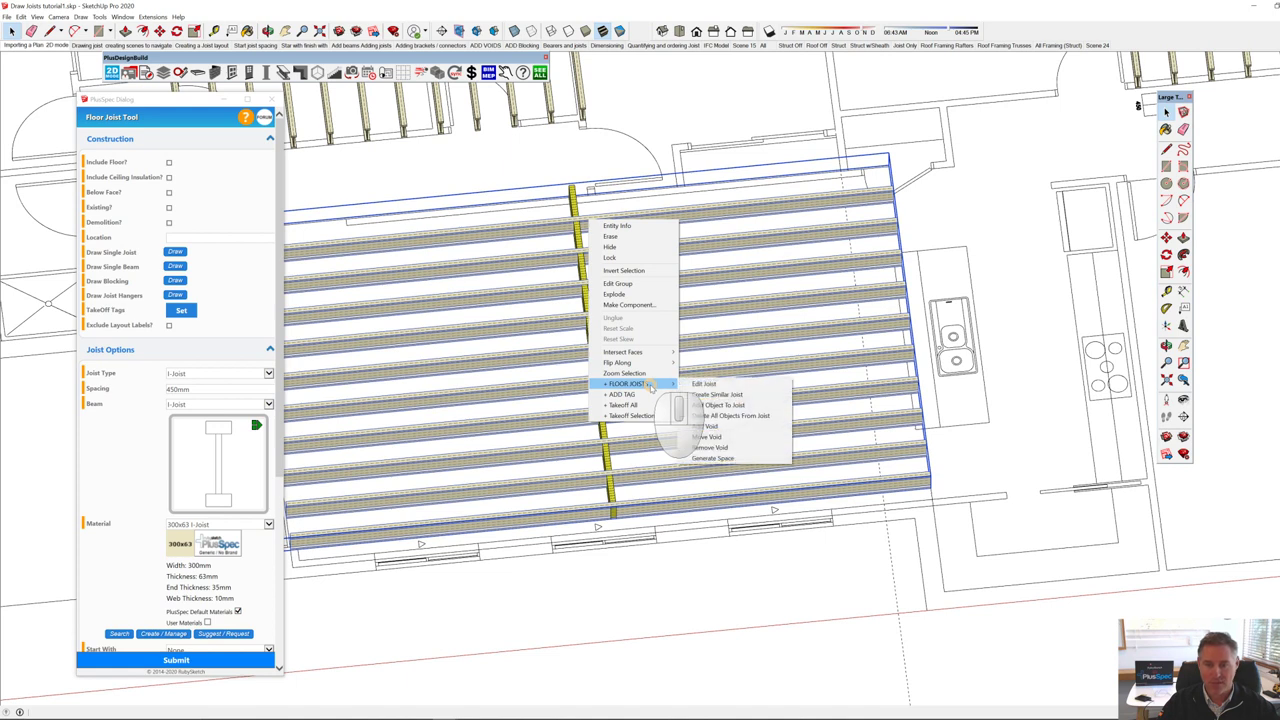
left_click(740, 427)
scroll(572, 190, "up", 2)
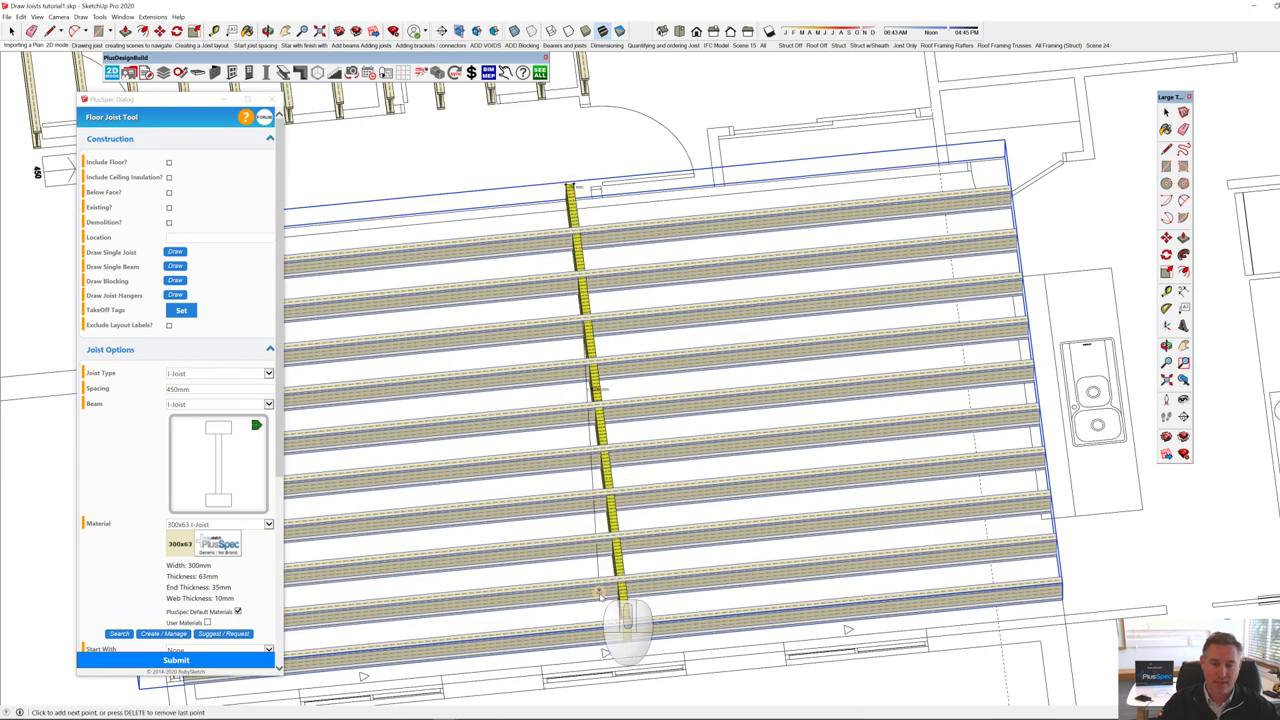
scroll(628, 636, "up", 4)
scroll(630, 637, "up", 1)
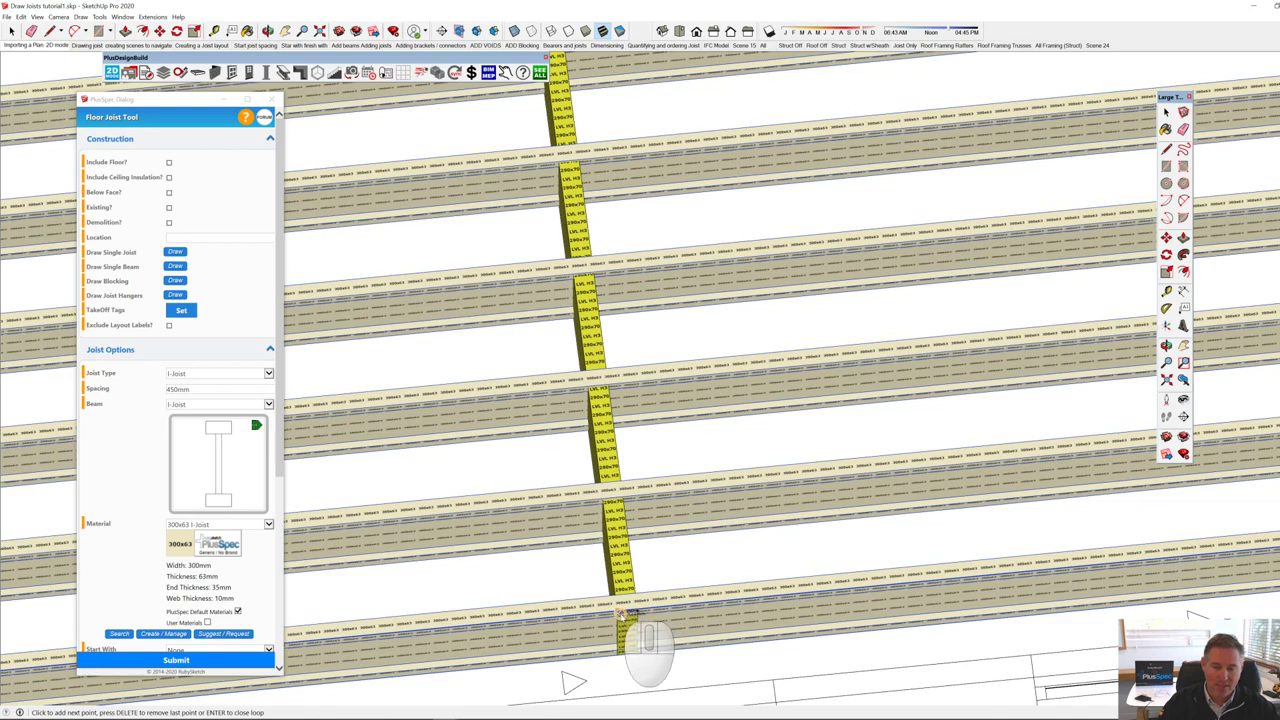
scroll(620, 616, "up", 4)
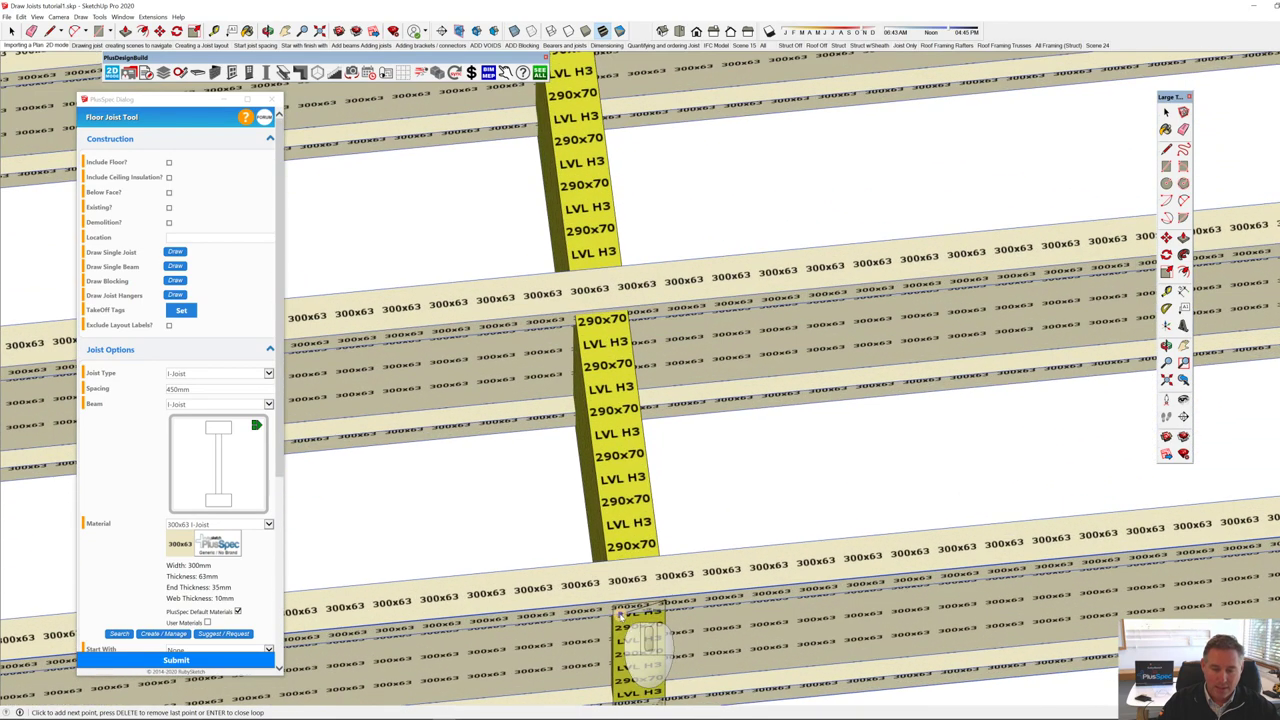
scroll(616, 607, "down", 6)
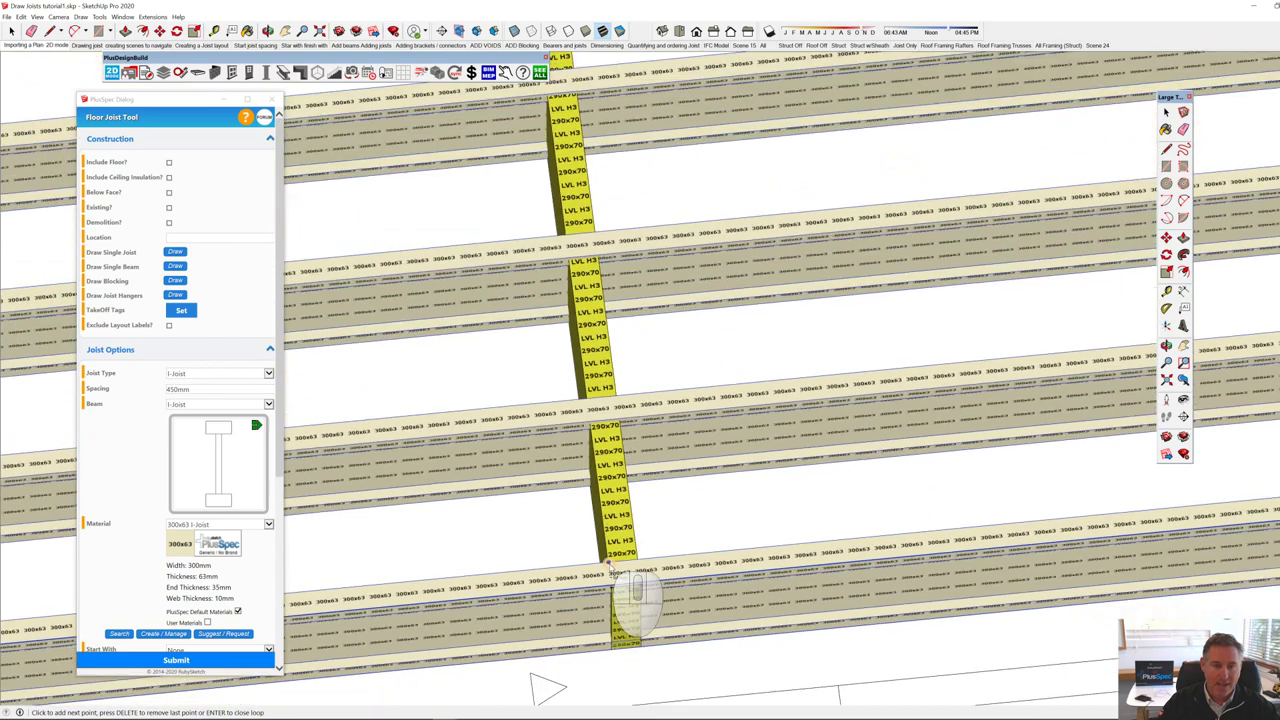
scroll(612, 575, "down", 2)
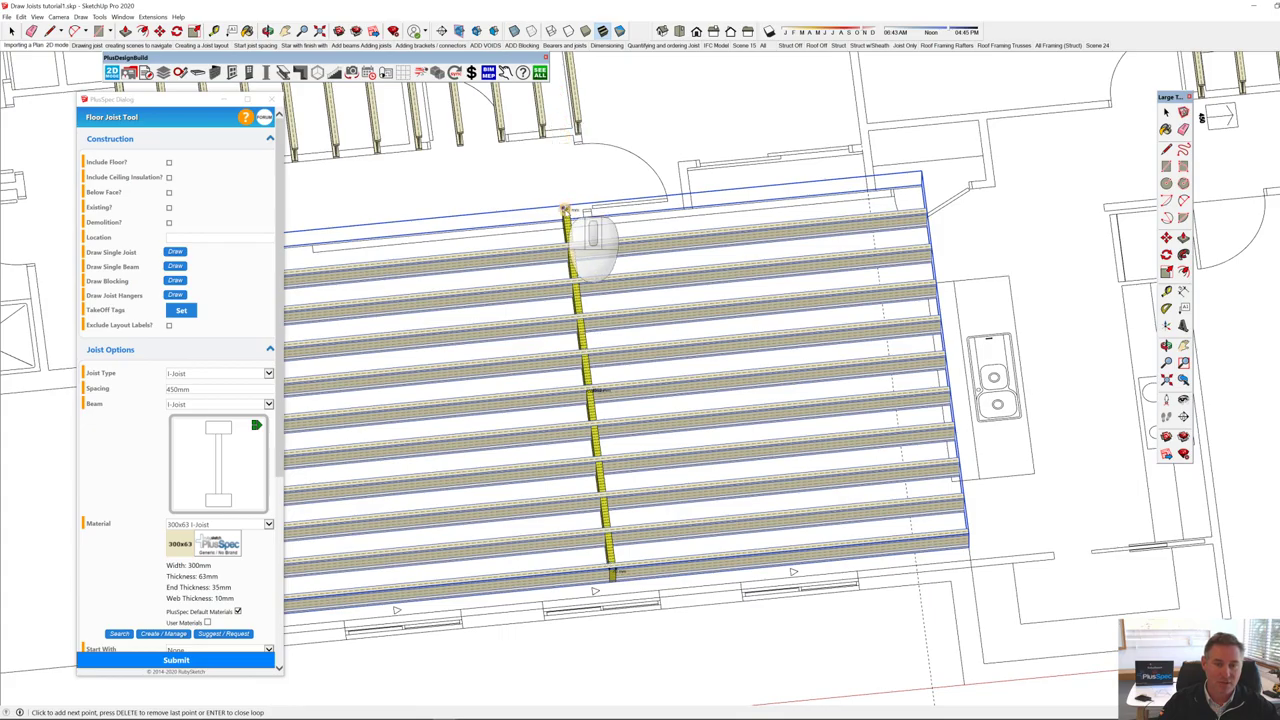
Step: Open the living room joist group and hide the rest of the model to examine the cuts along the beam, then close the group
mouse_move(577, 278)
middle_mouse_down()
mouse_move(579, 354)
mouse_move(549, 238)
mouse_move(594, 129)
mouse_move(700, 120)
mouse_move(709, 291)
mouse_move(468, 307)
mouse_move(693, 320)
mouse_move(521, 350)
middle_mouse_up()
middle_click_drag(611, 386, 1036, 277)
middle_click_drag(720, 431, 786, 470)
scroll(786, 468, "up", 6)
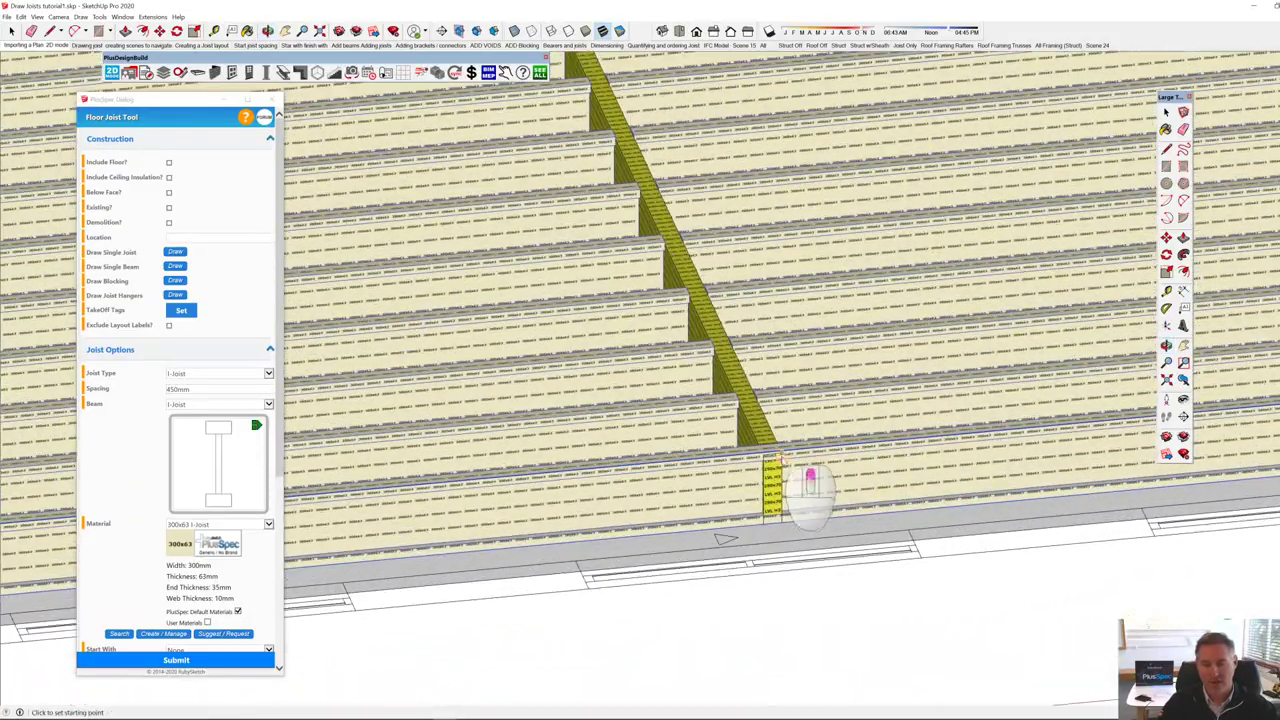
scroll(795, 482, "down", 5)
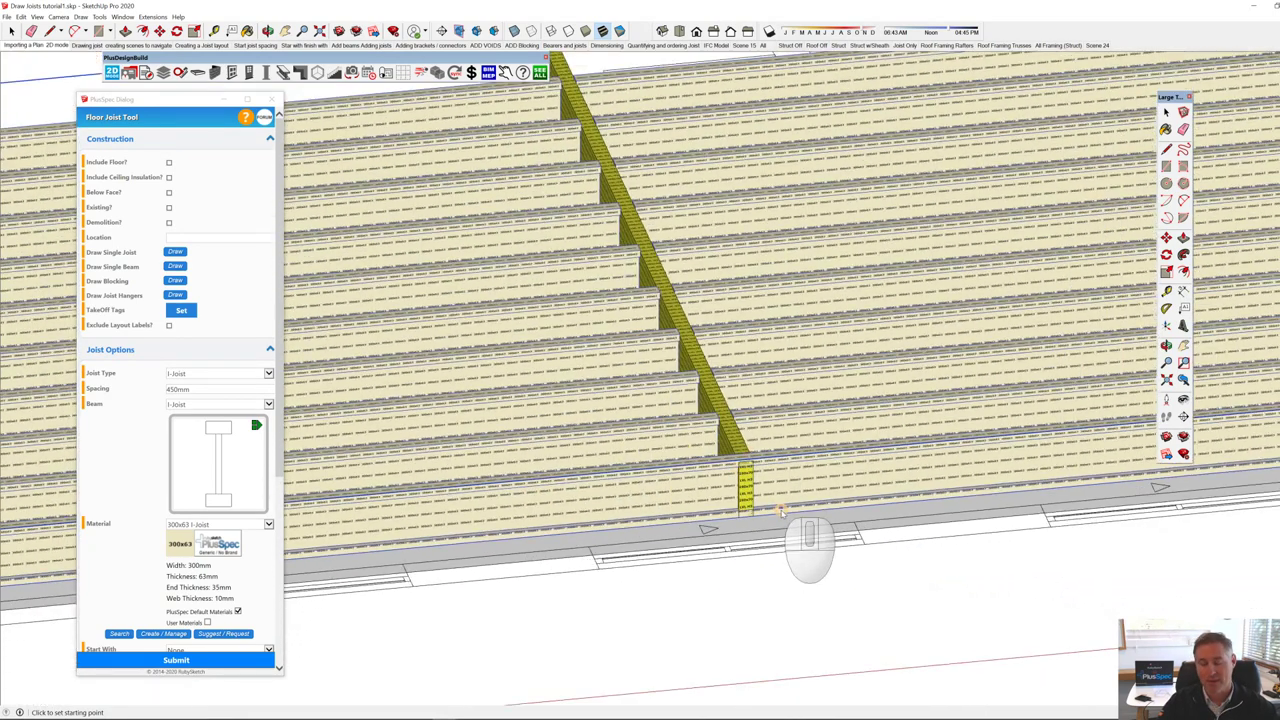
middle_click_drag(753, 476, 544, 484)
key("space")
left_click(704, 370)
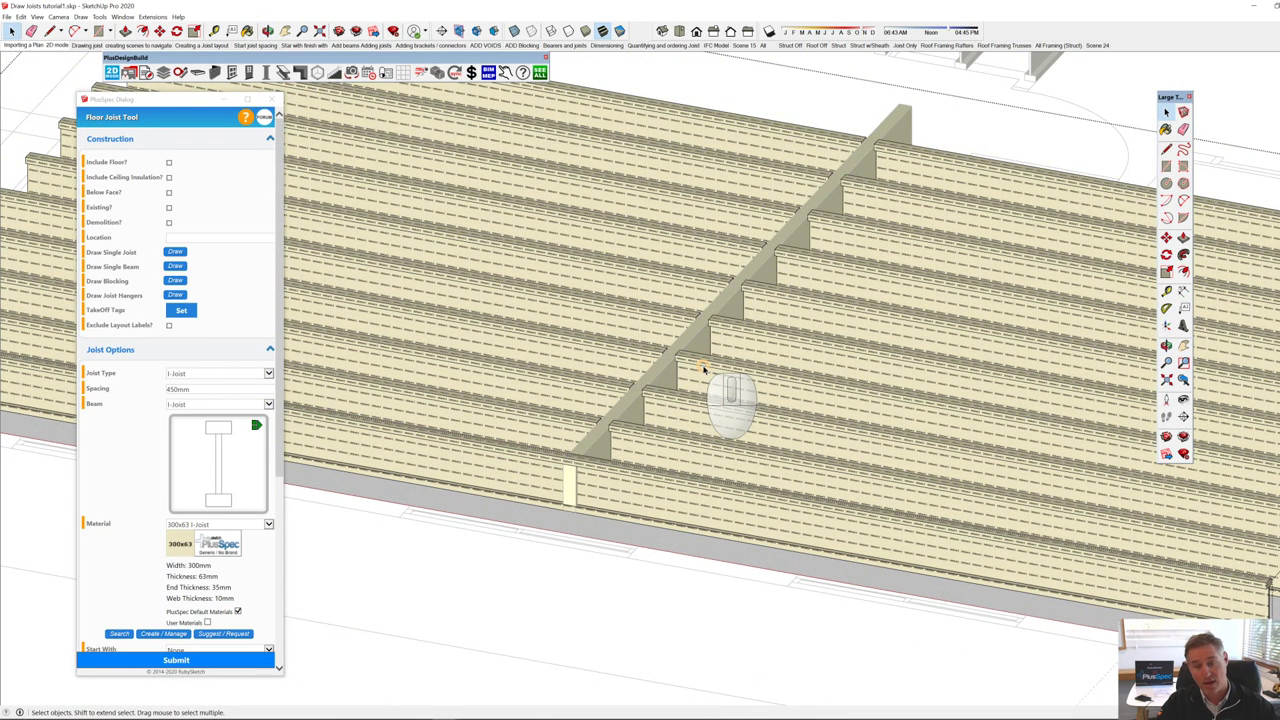
key("ctrl+h")
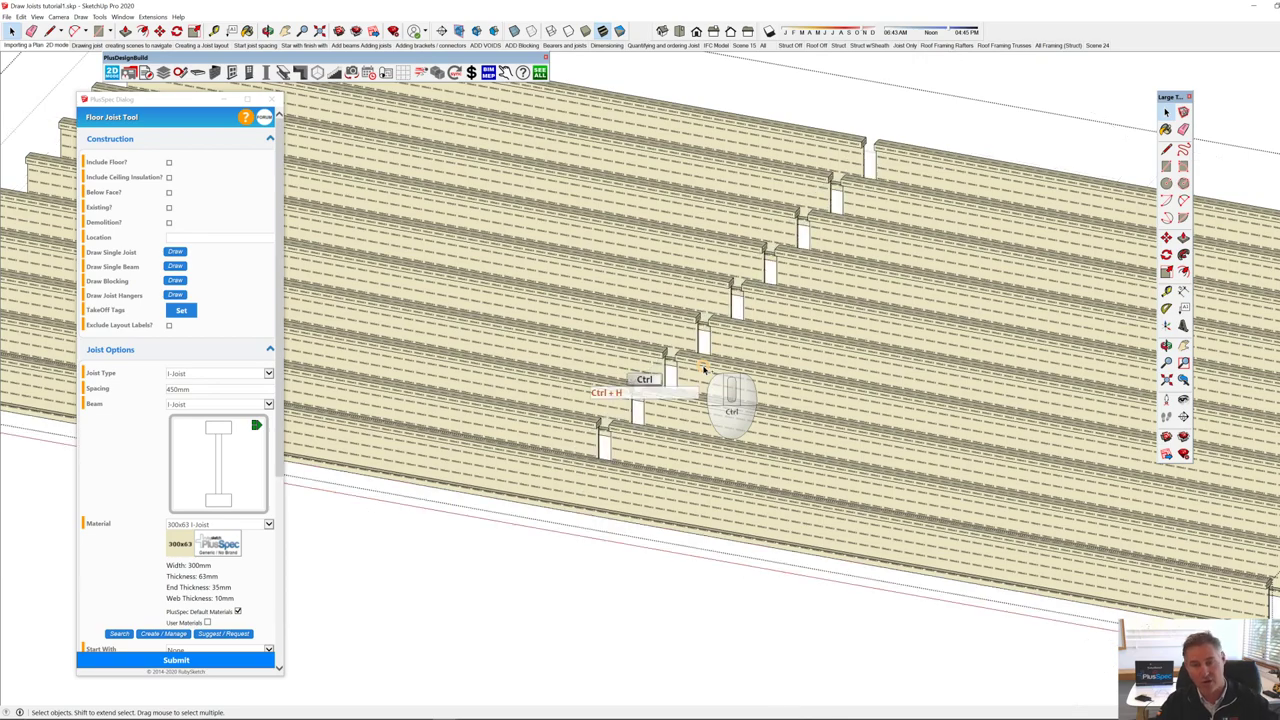
middle_click_drag(704, 370, 687, 410)
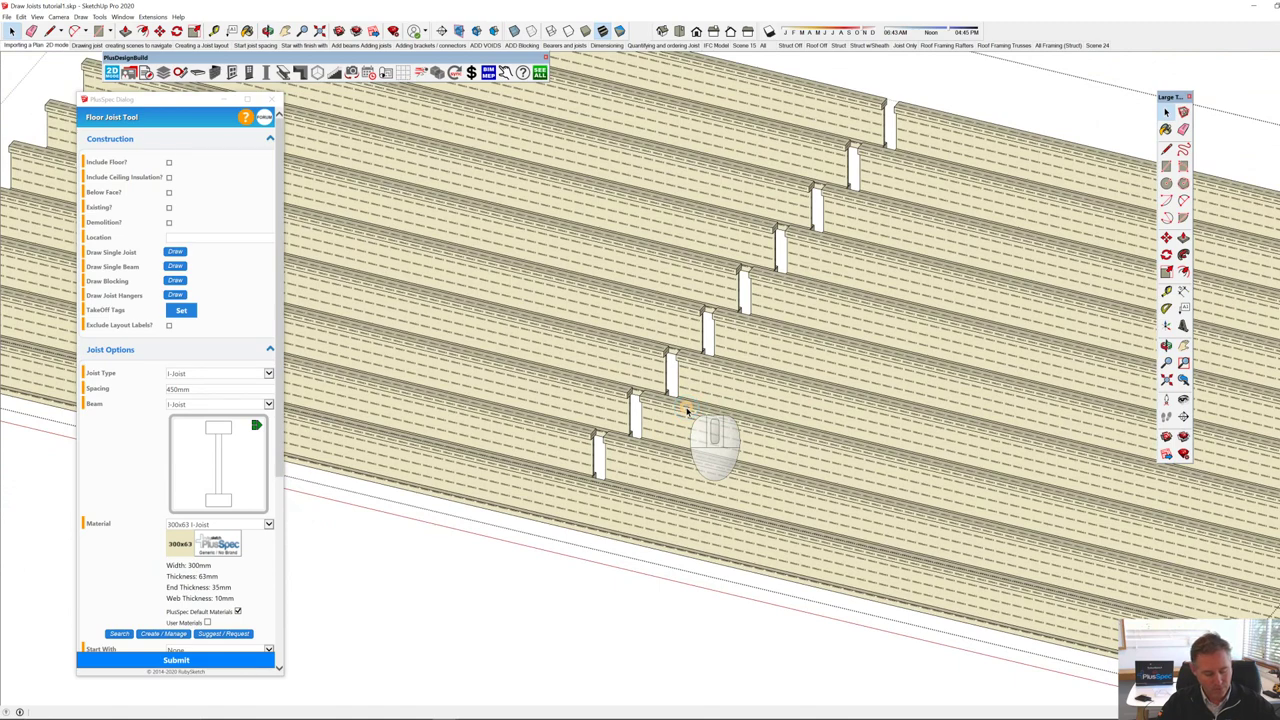
left_click(586, 610)
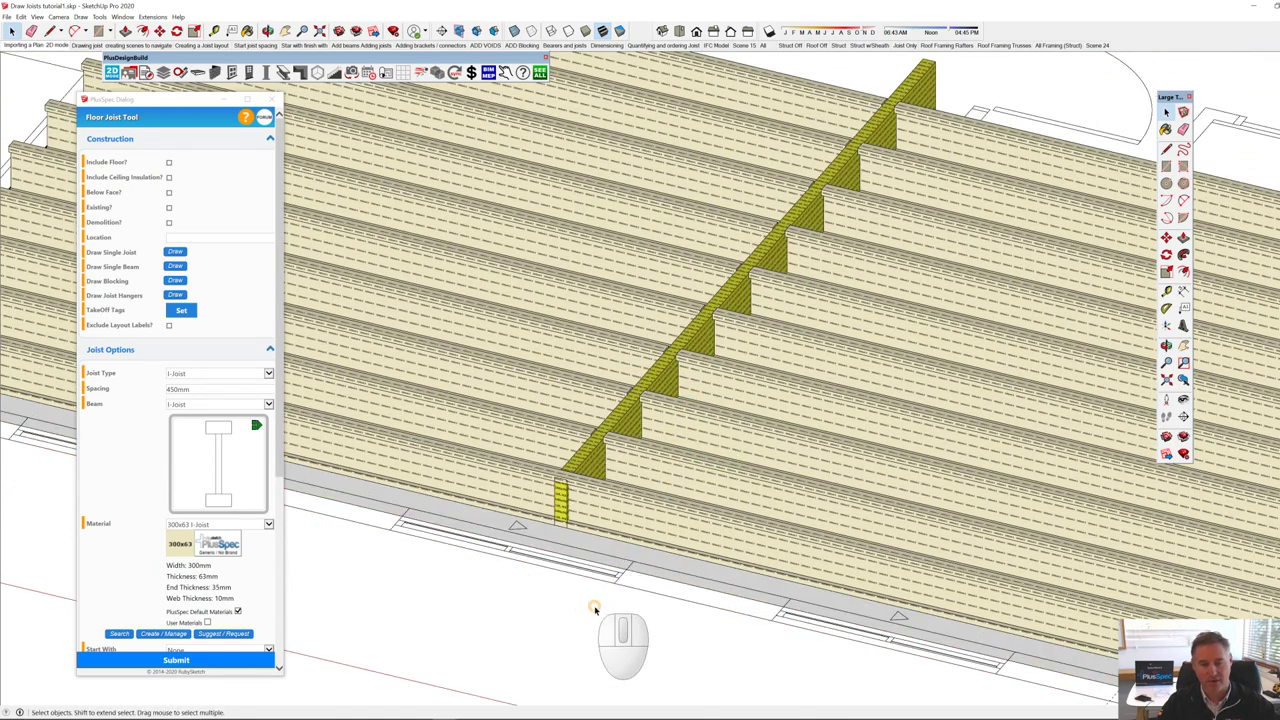
Step: Return the model to the 2D plan view from above, framing the living room joists and beam
scroll(690, 460, "down", 5)
middle_click_drag(660, 415, 733, 481)
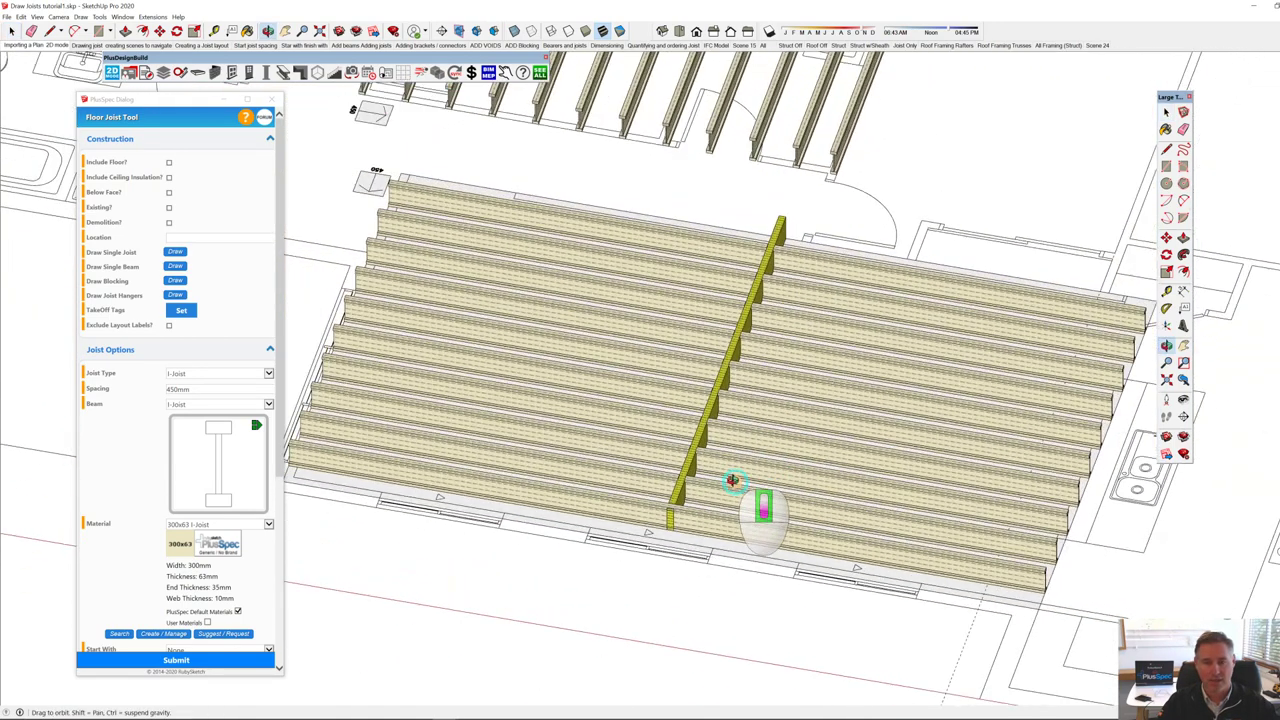
left_click(112, 73)
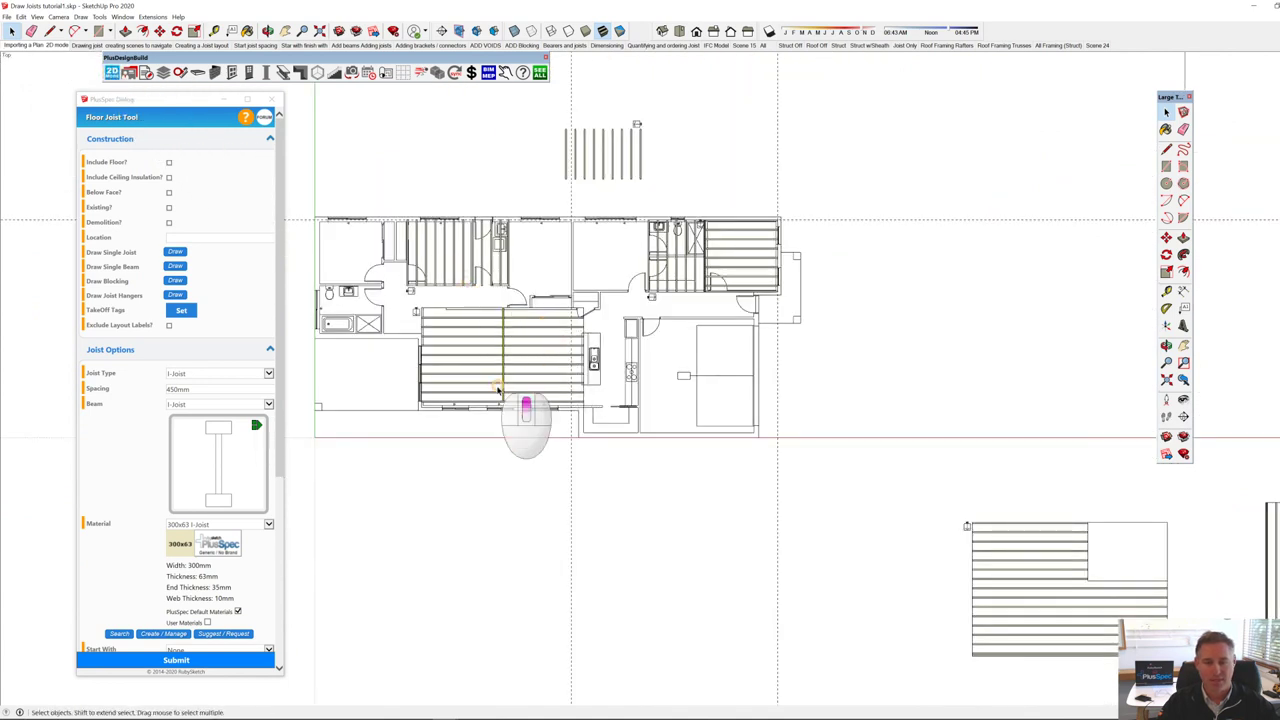
scroll(433, 360, "up", 5)
scroll(433, 360, "up", 4)
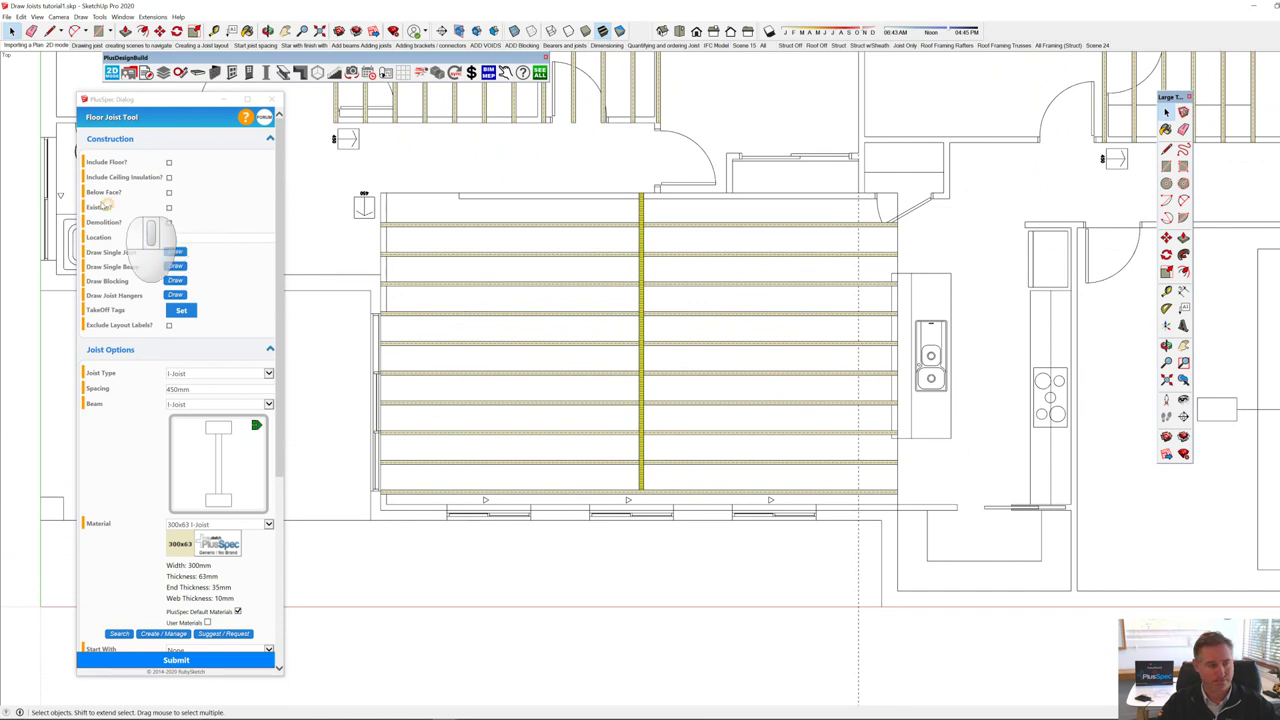
scroll(786, 357, "down", 8)
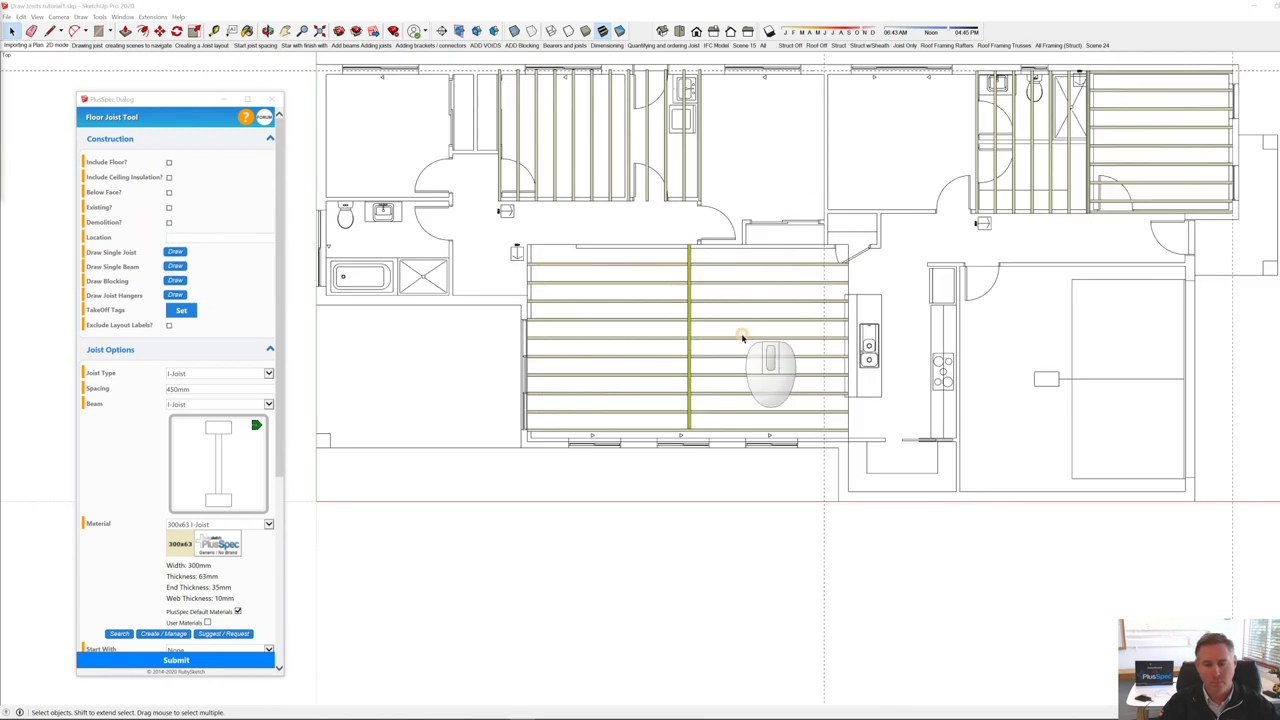
Step: Draw a large rectangle in the empty area below the house plan, with a smaller rectangle inside its upper-right corner to leave an L-shaped face
key("space")
scroll(707, 449, "down", 3)
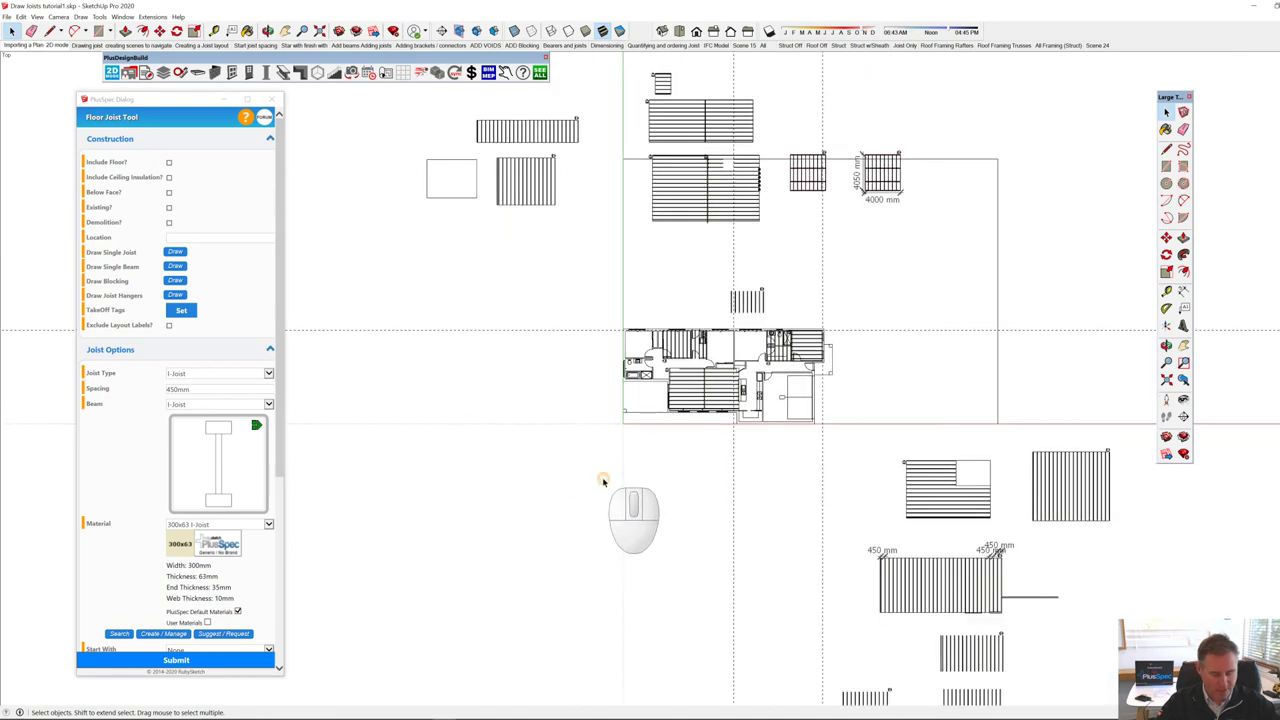
key("r")
left_click(474, 587)
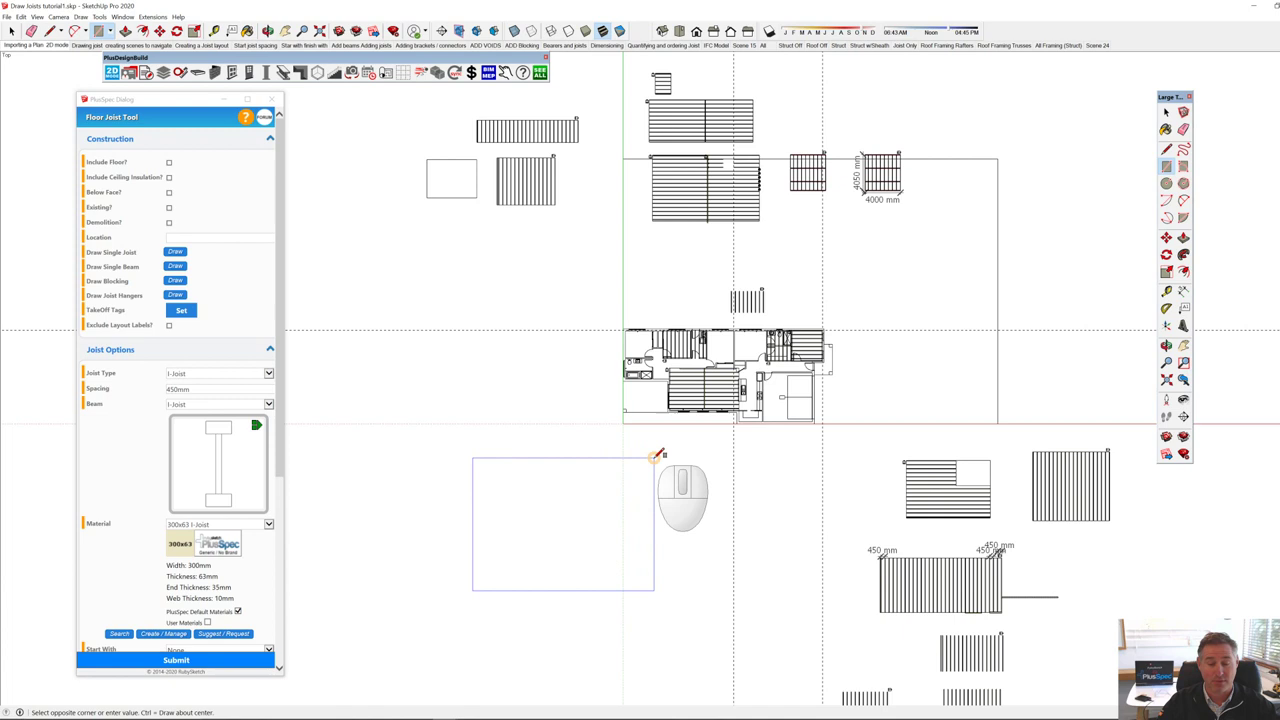
left_click(655, 458)
left_click(575, 525)
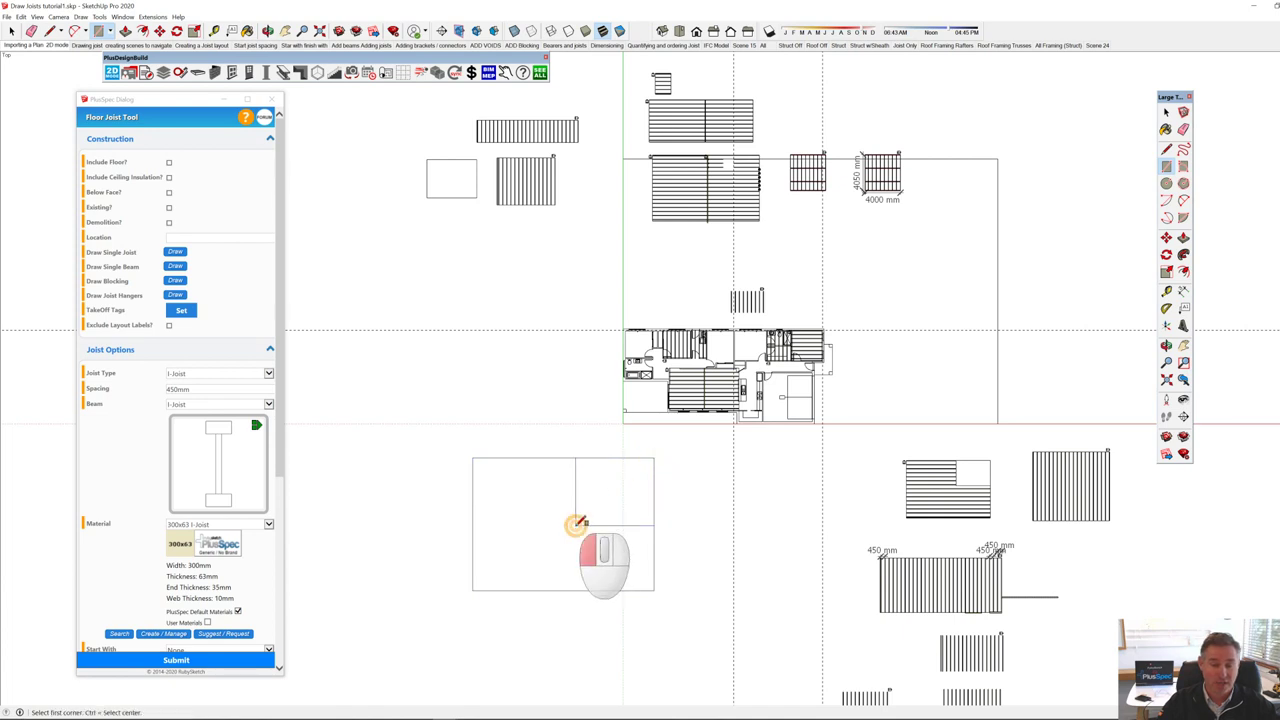
Step: Draw a circle in the empty area to the left of the L-shaped face, narrower than that face
middle_click_drag(558, 544, 834, 436, "shift")
key("space")
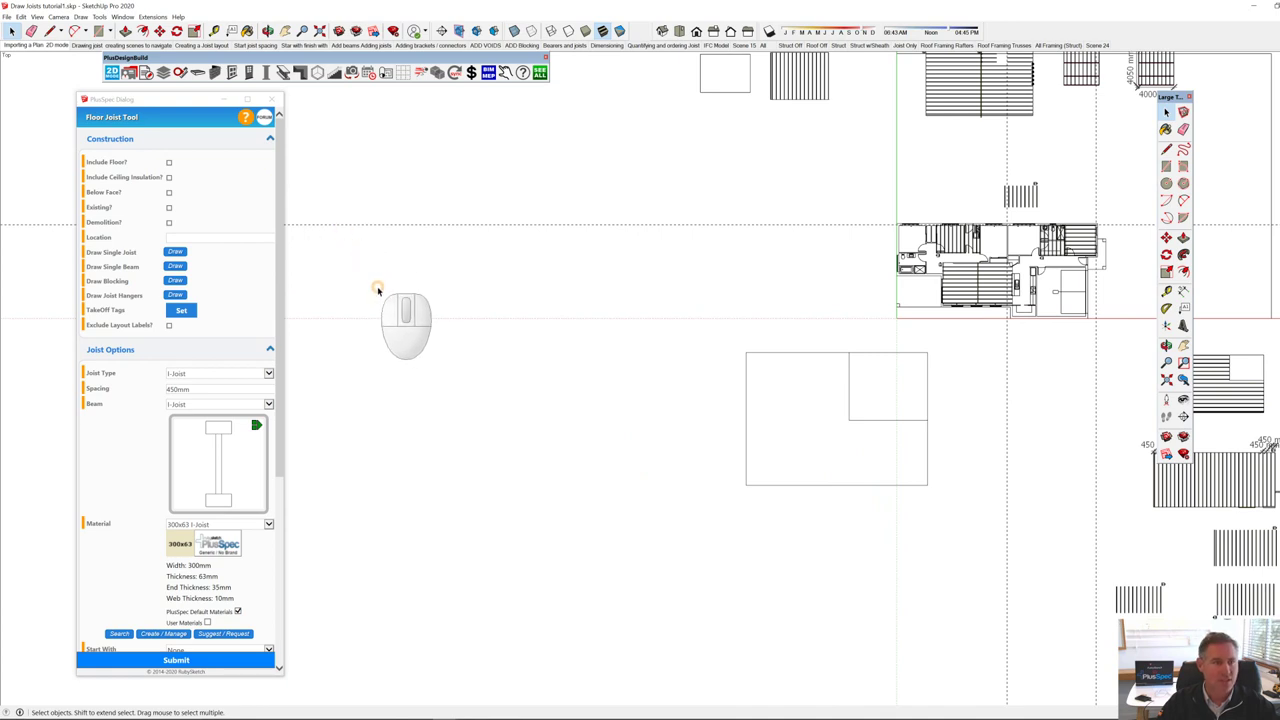
key("c")
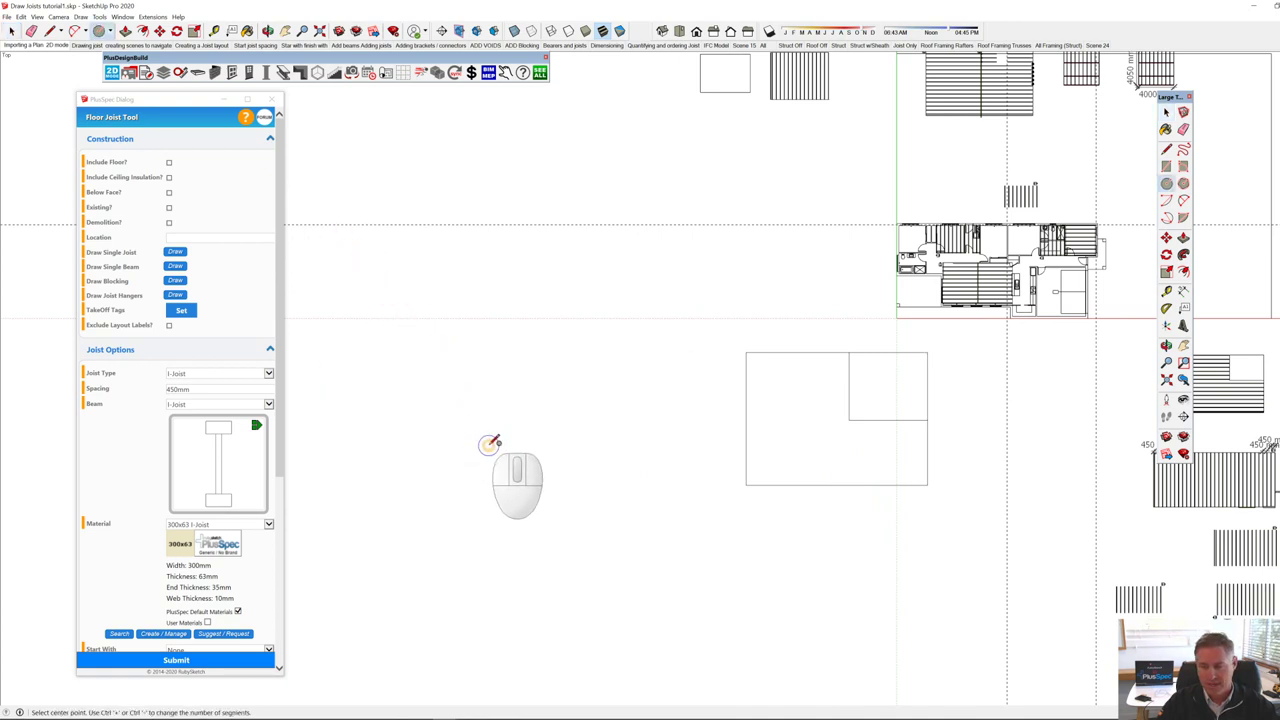
left_click(489, 443)
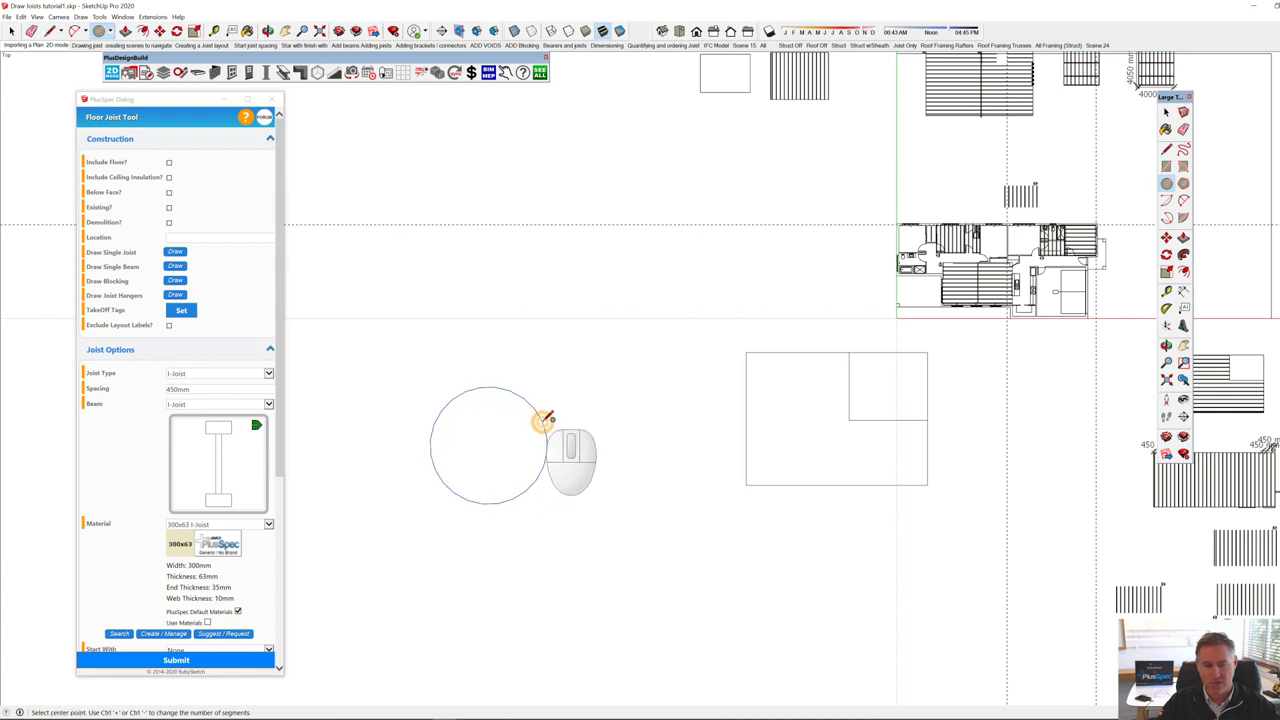
key("space")
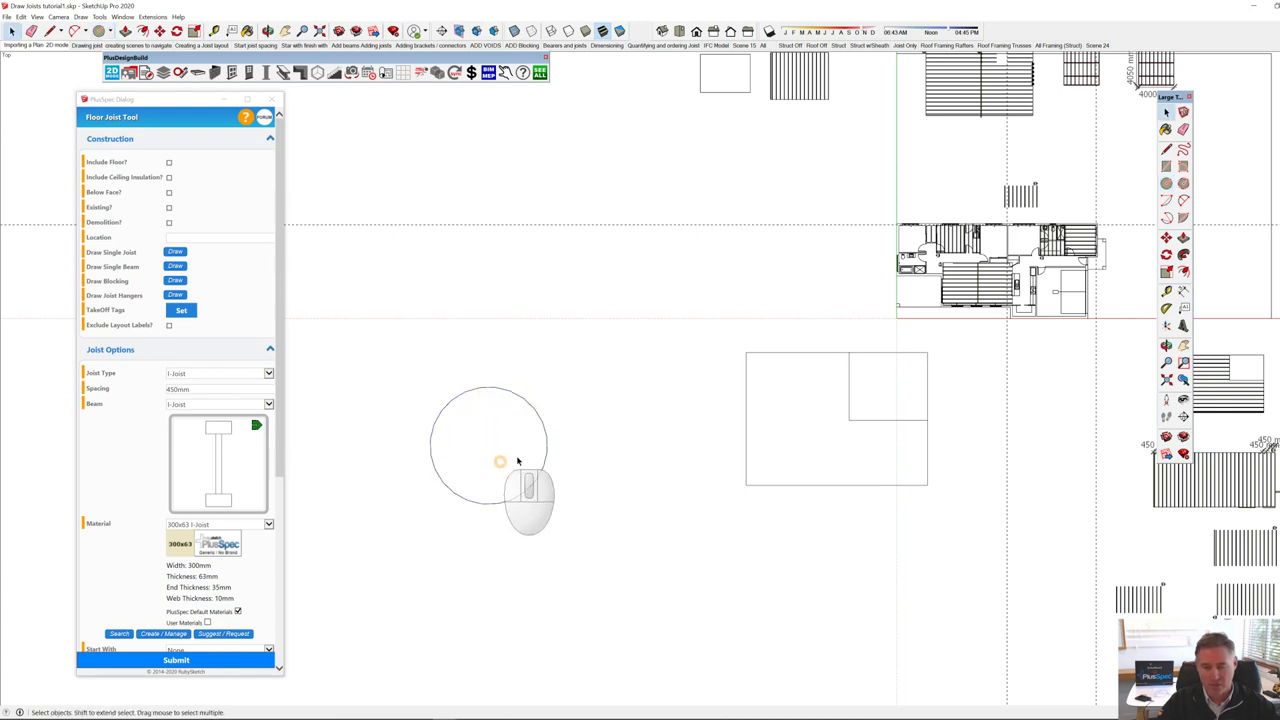
Step: Create 300x63 I-joist floor joists at 450mm spacing on the L-shaped and circular faces together, running parallel to the L-shape's uncut shorter side
left_click(809, 447)
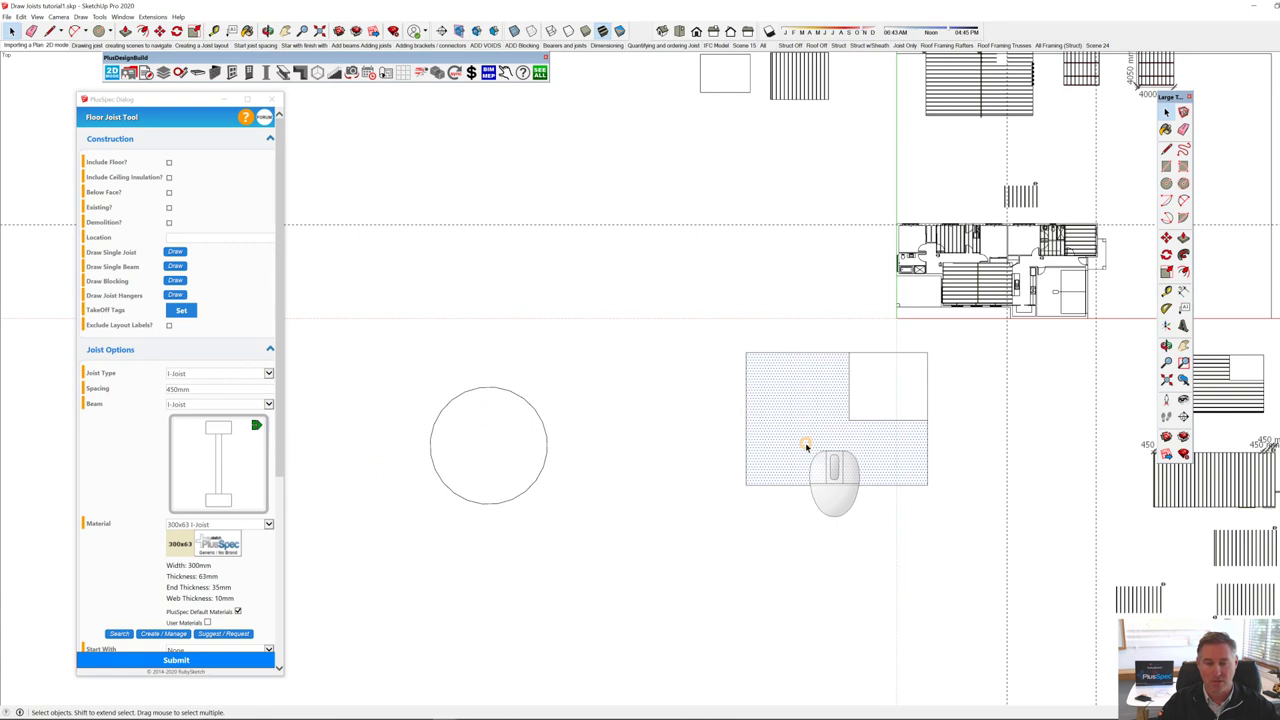
left_click(527, 452, "shift")
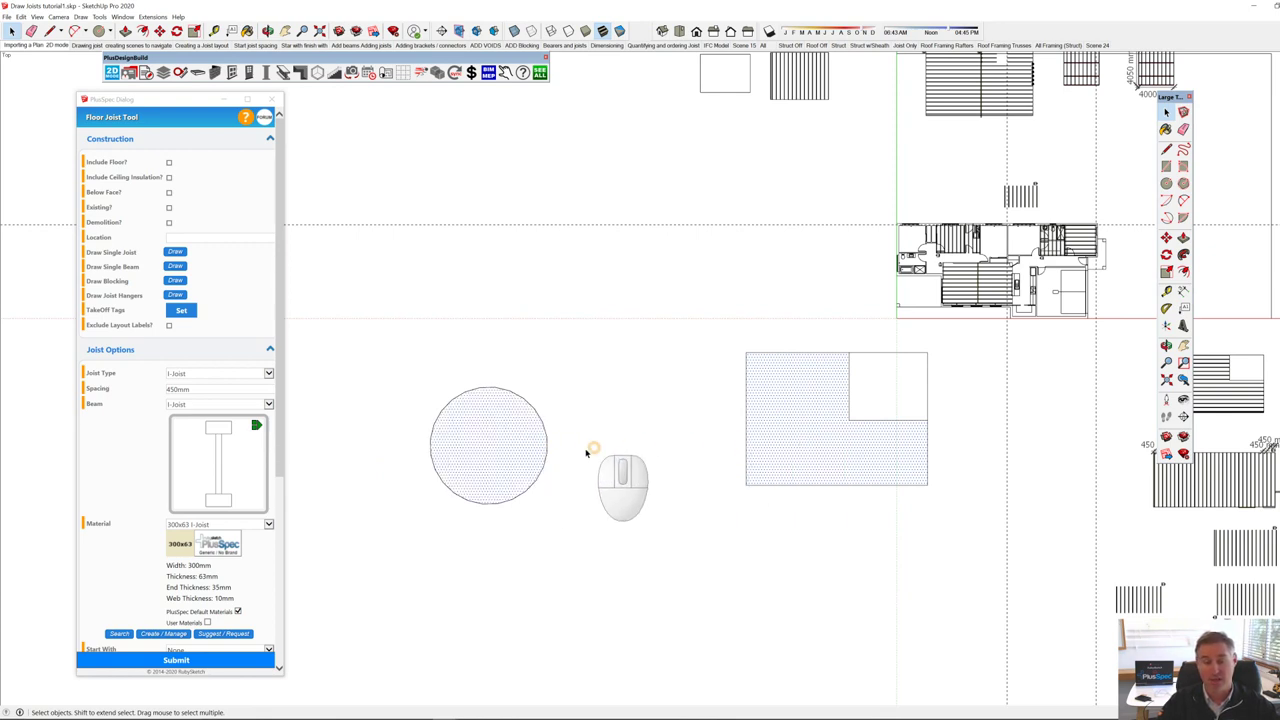
left_click(255, 660)
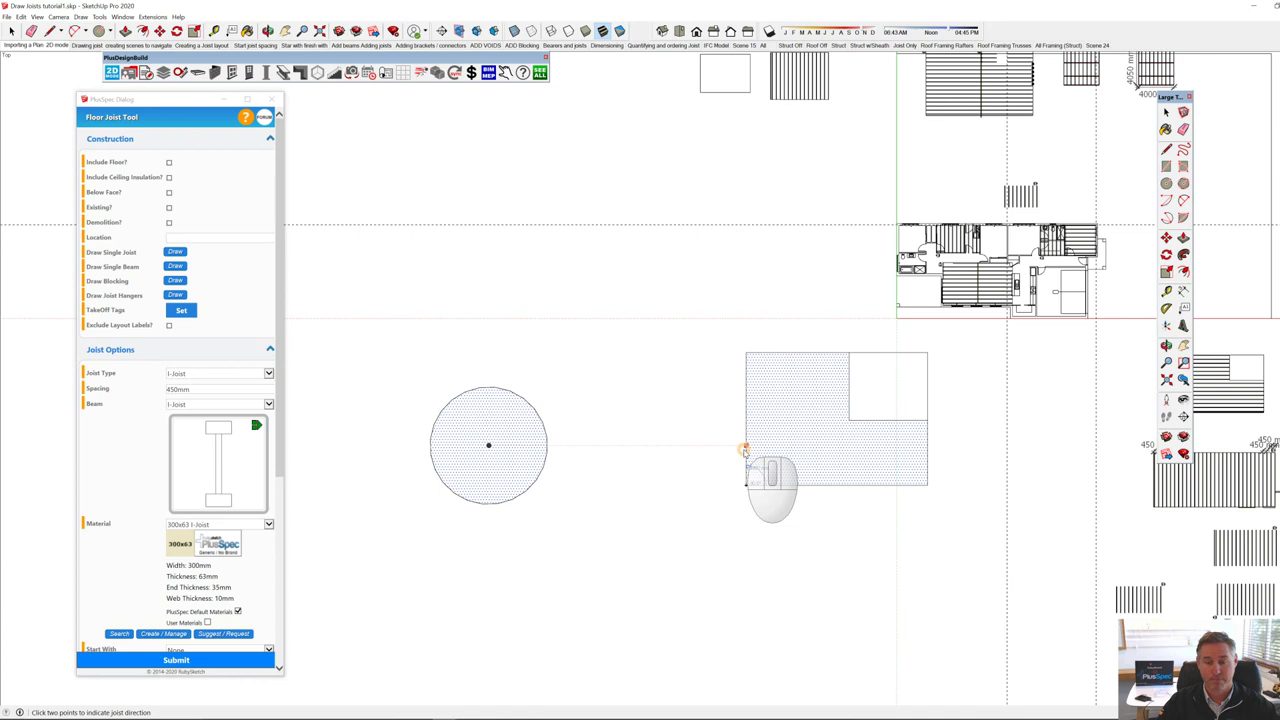
left_click(744, 450)
scroll(480, 470, "up", 5)
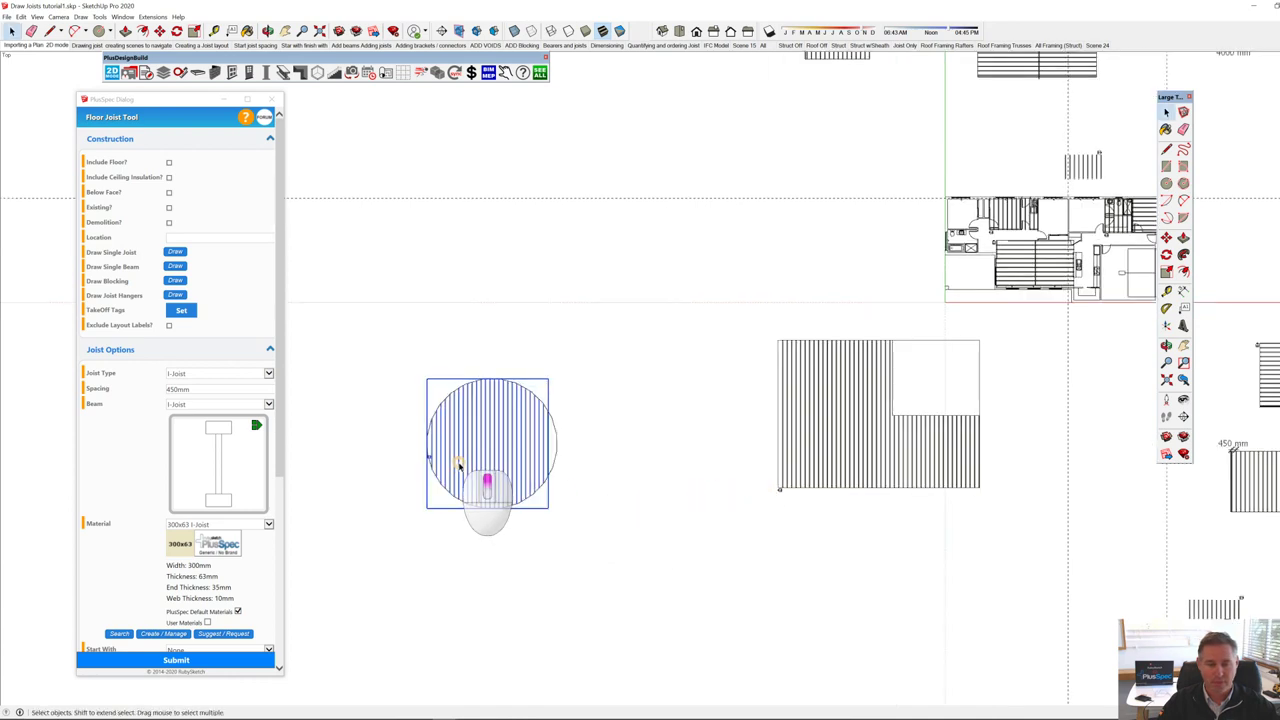
scroll(447, 375, "up", 4)
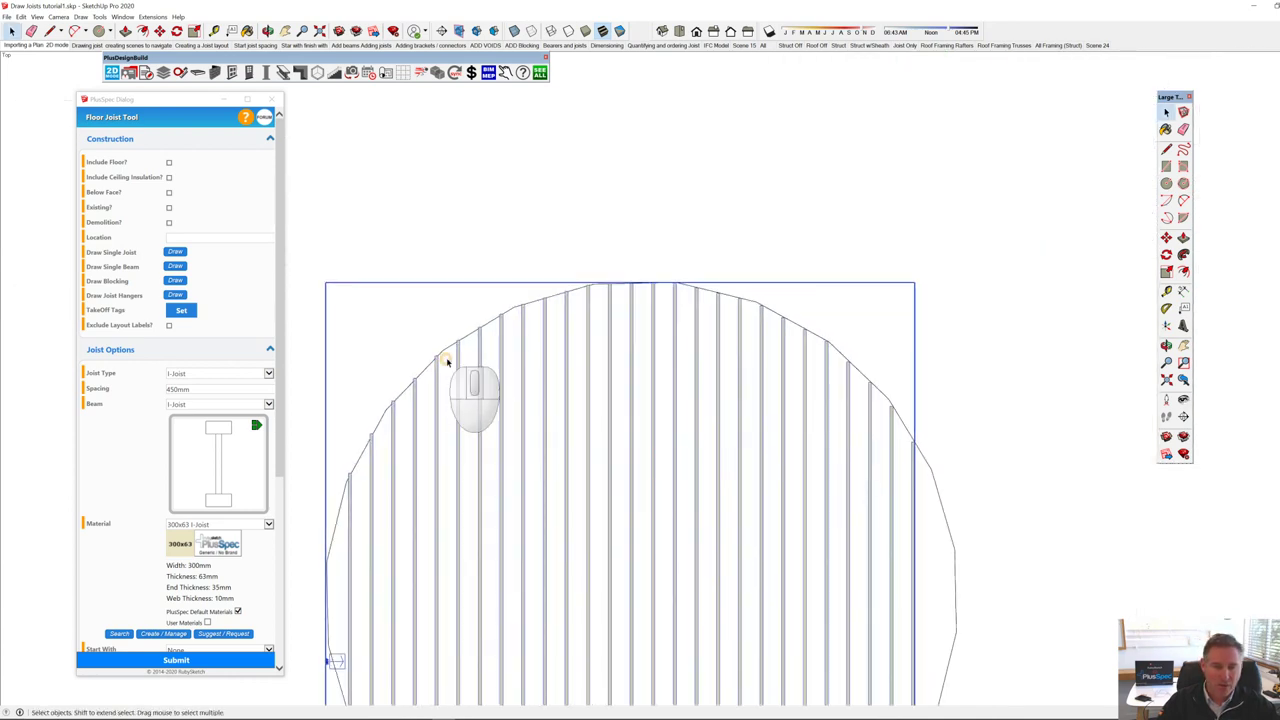
scroll(664, 299, "down", 10)
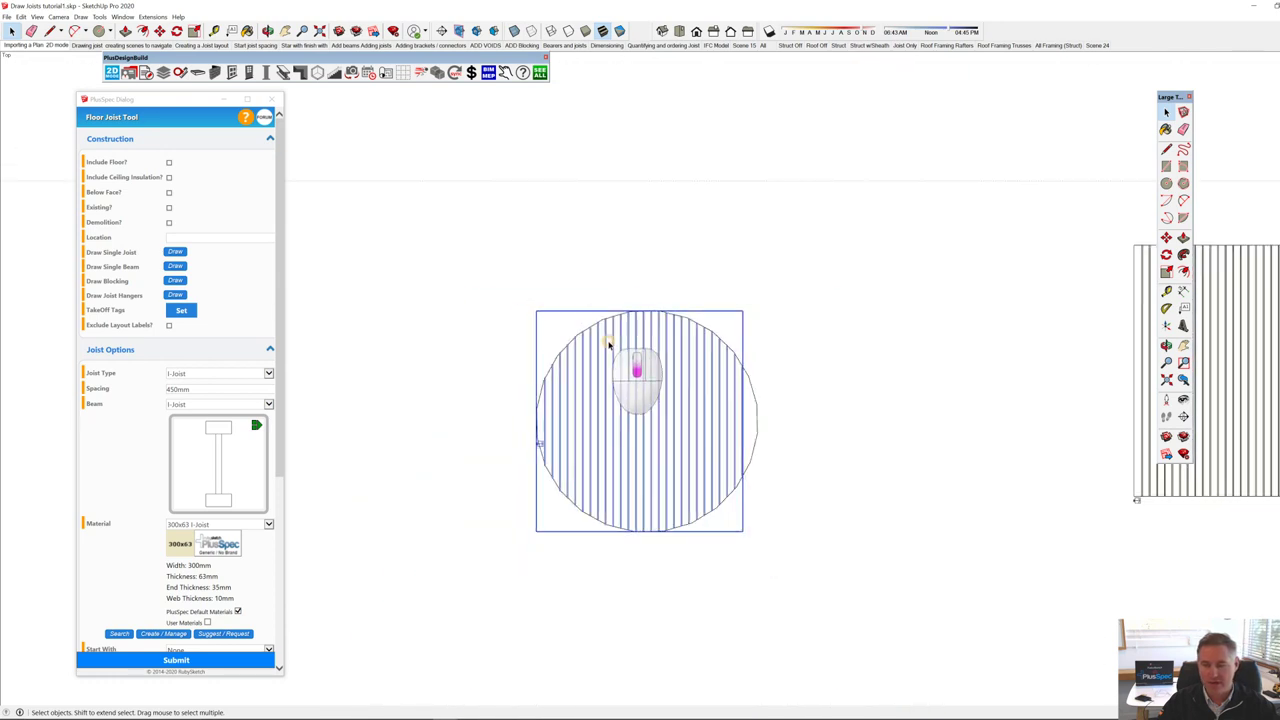
scroll(934, 354, "up", 8)
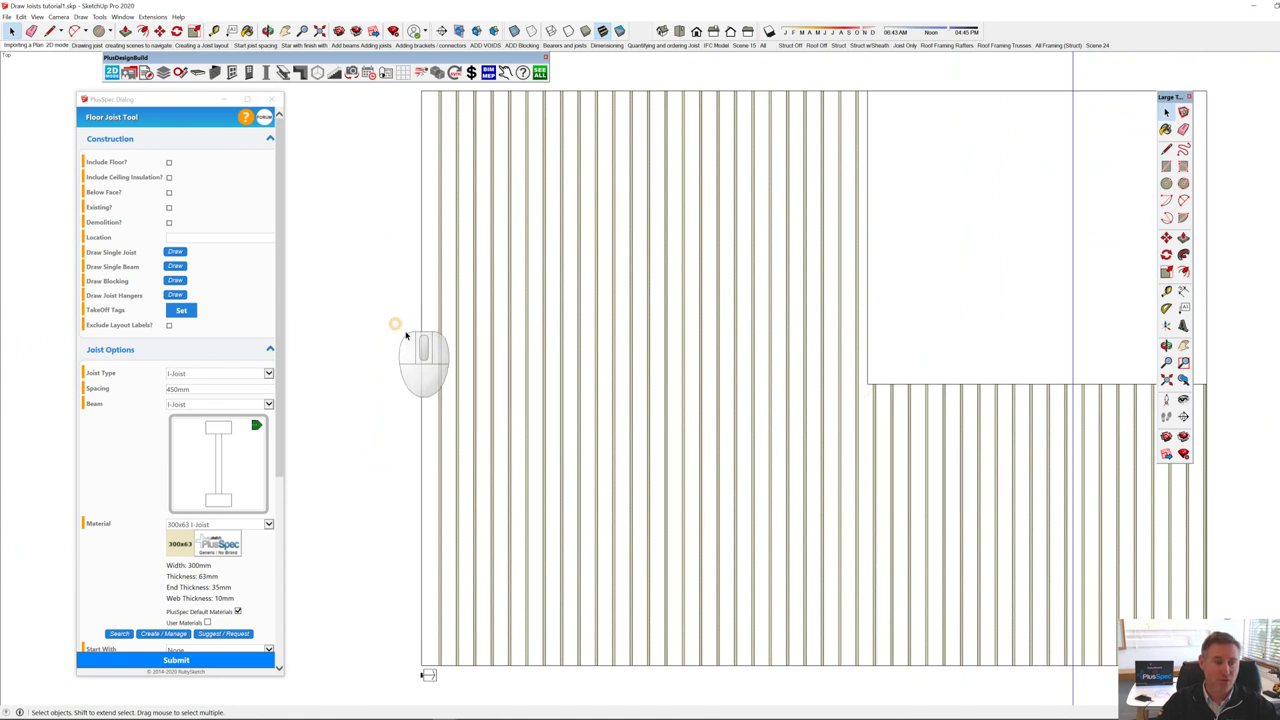
scroll(815, 396, "down", 3)
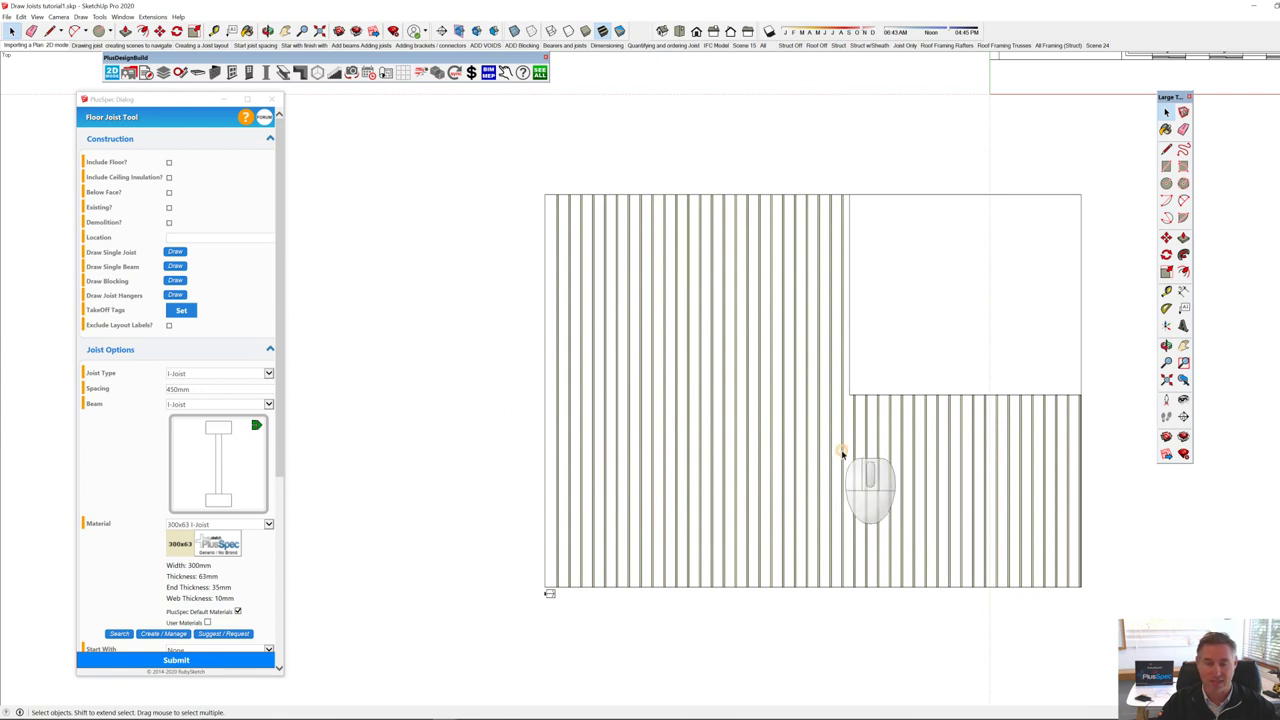
Step: Draw a single 290x70 H3 LVL beam along the L-shape's notch edge that runs parallel to the joists, ending at the inner corner
left_click(173, 253)
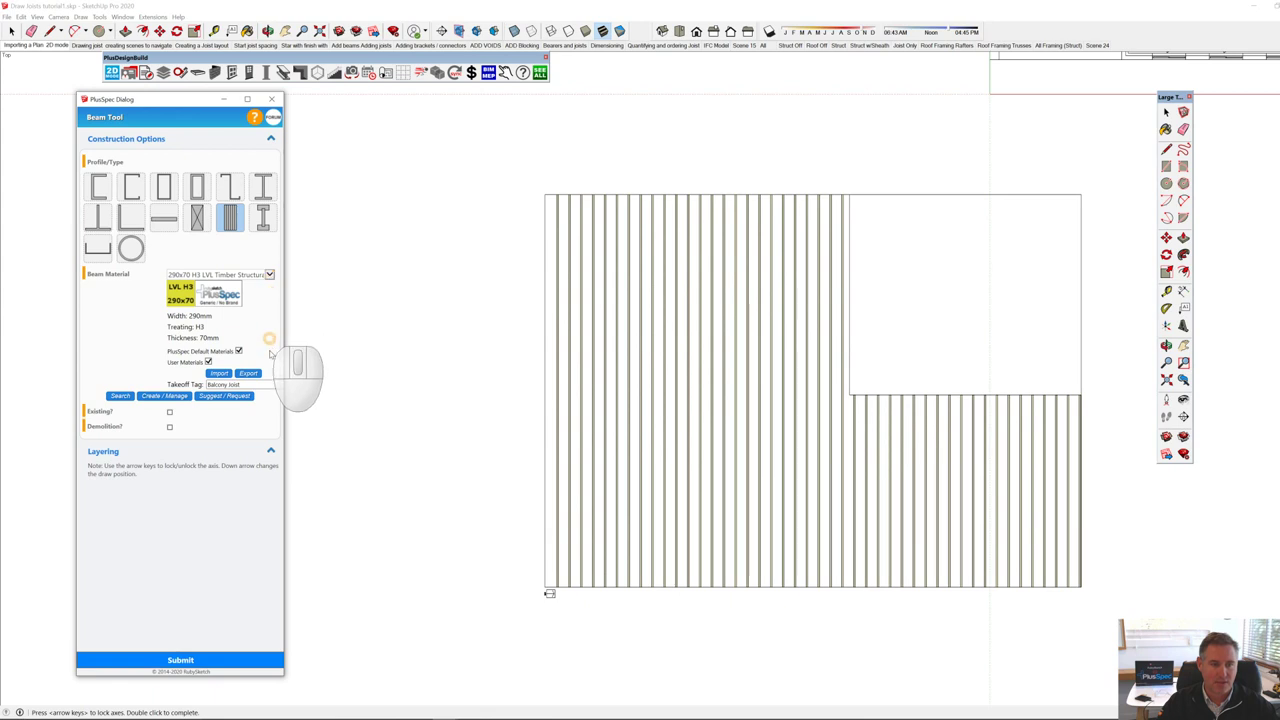
left_click(245, 661)
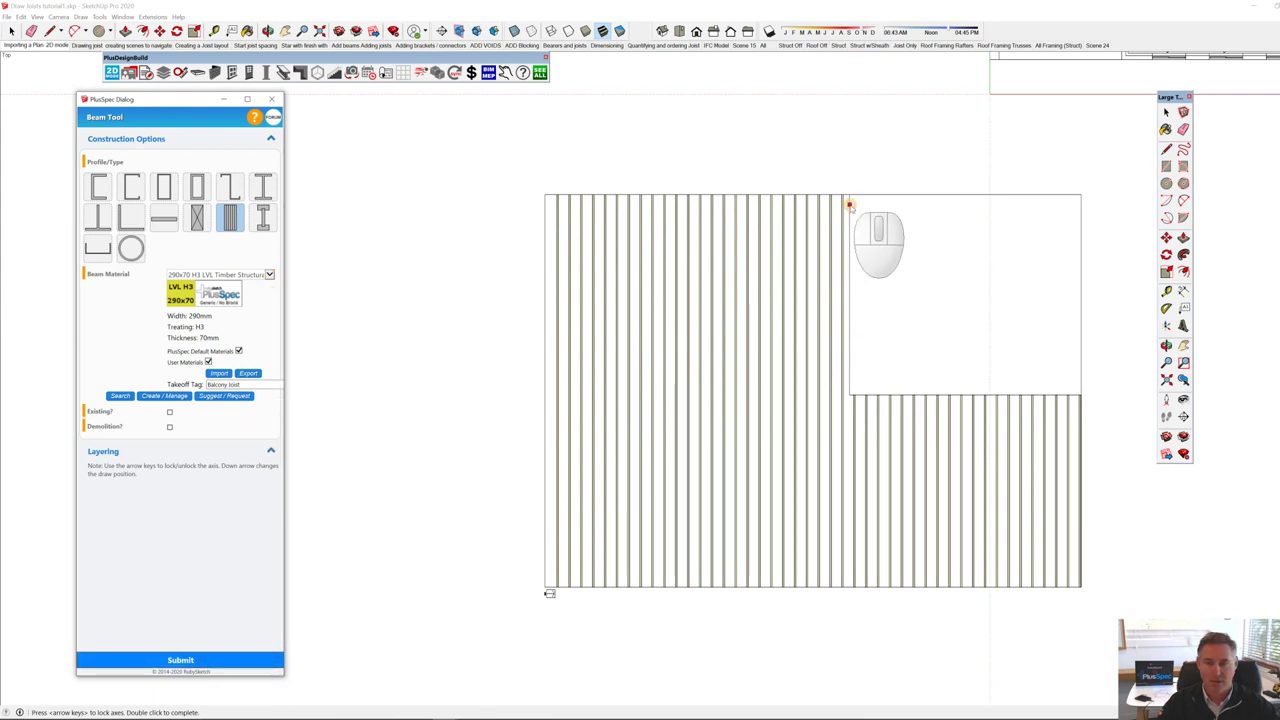
scroll(849, 257, "up", 5)
middle_click_drag(849, 289, 354, 171)
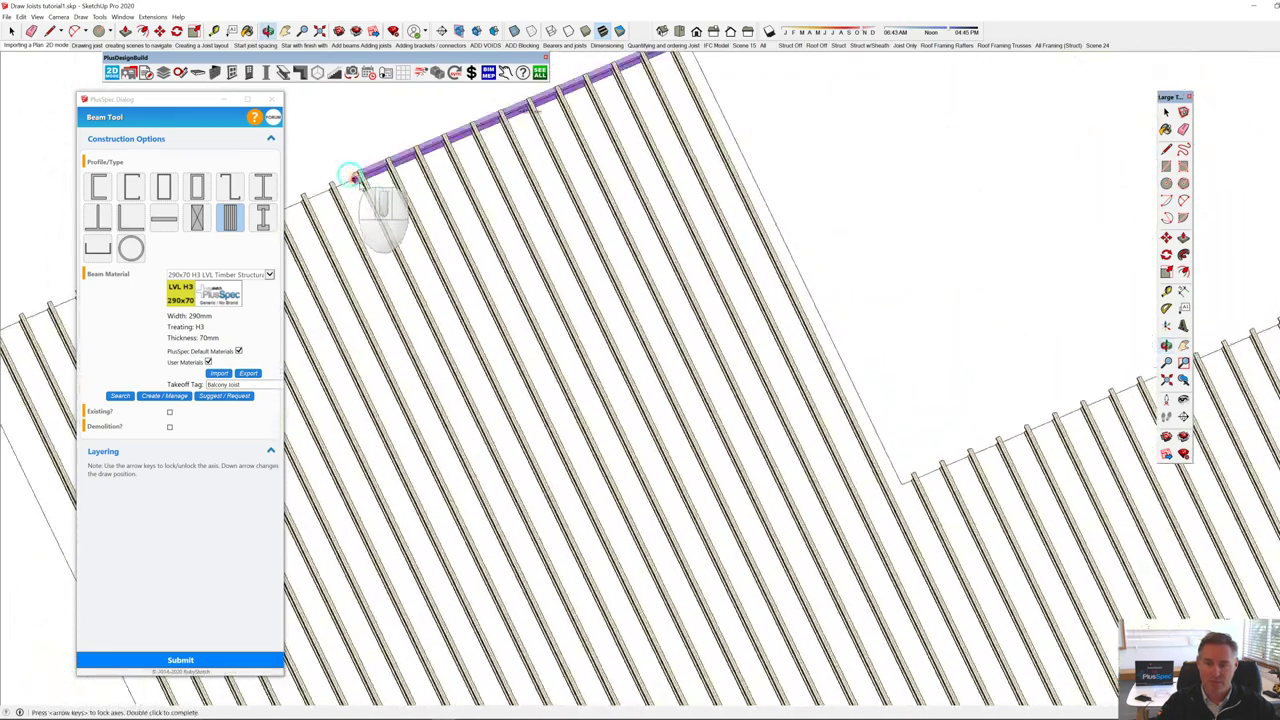
scroll(830, 336, "up", 3)
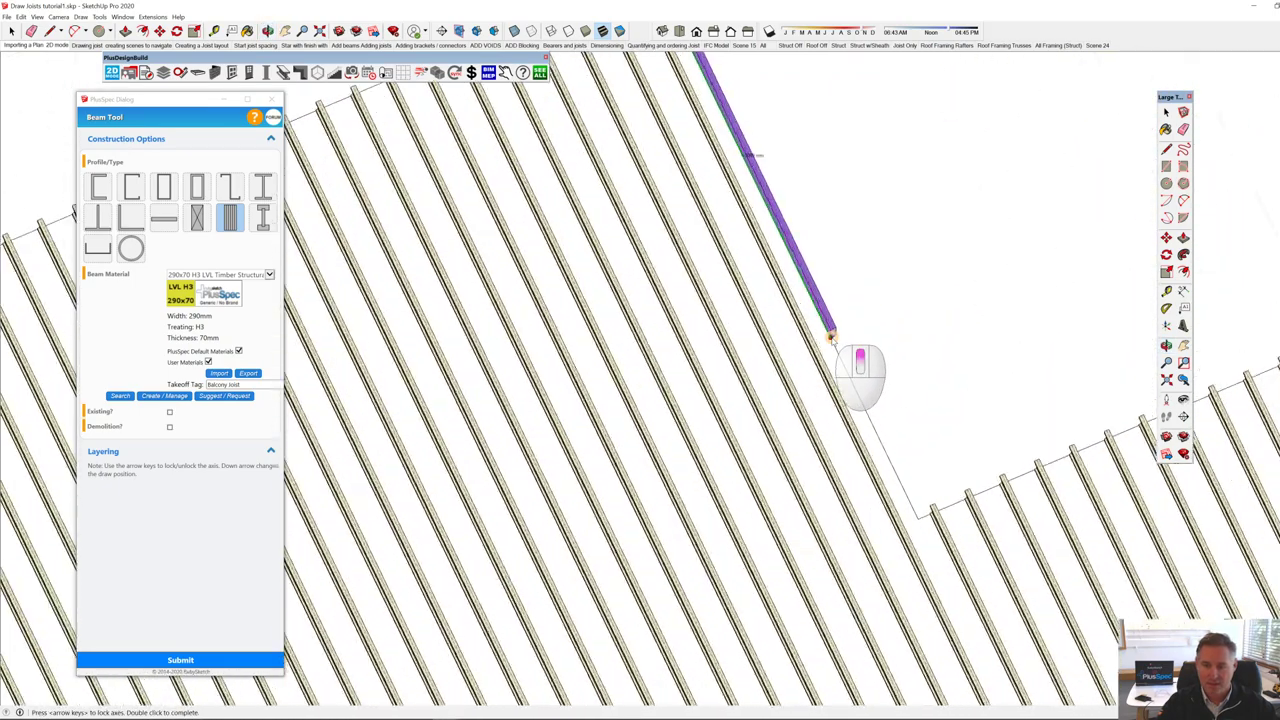
key("Down")
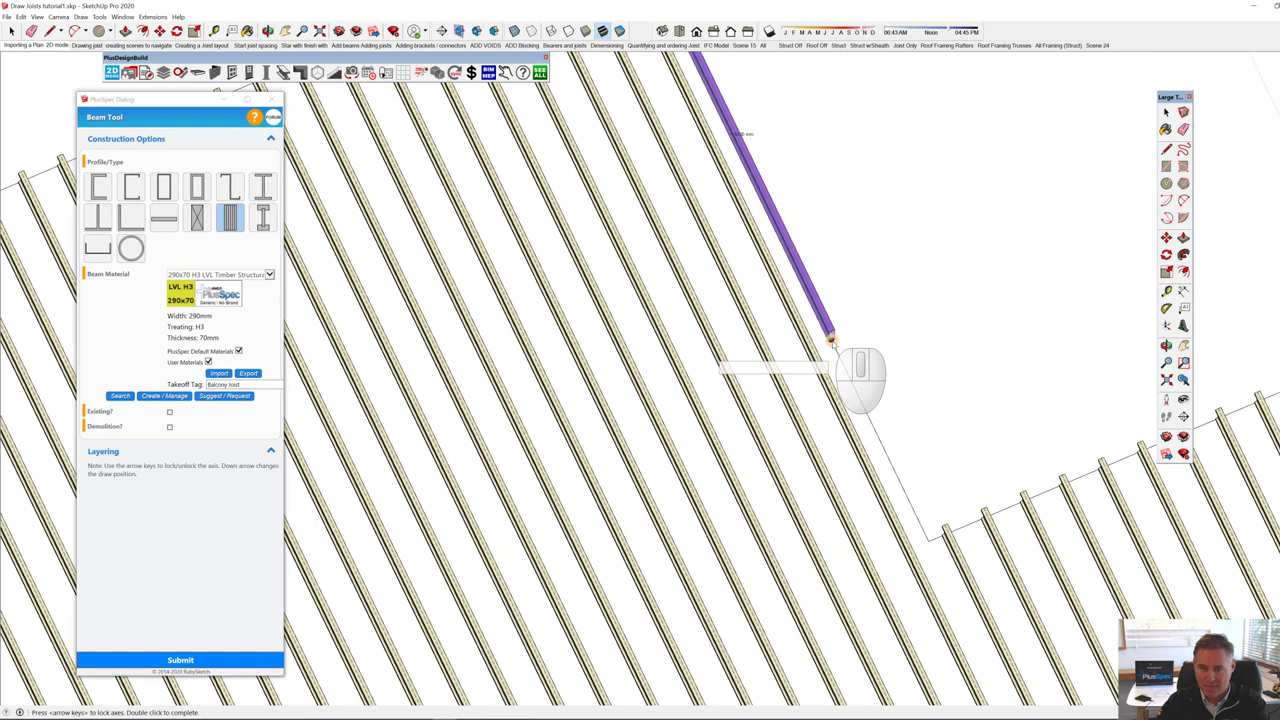
key("Down")
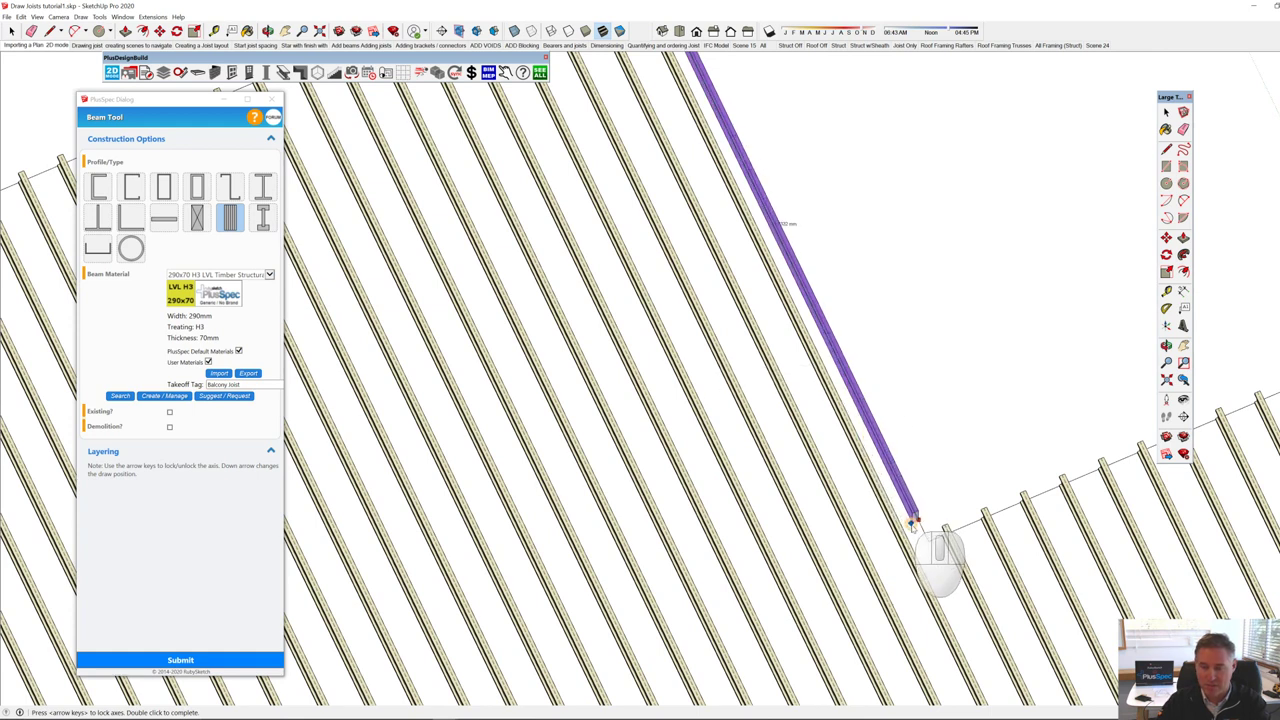
left_click(928, 541)
scroll(908, 557, "down", 5)
key("space")
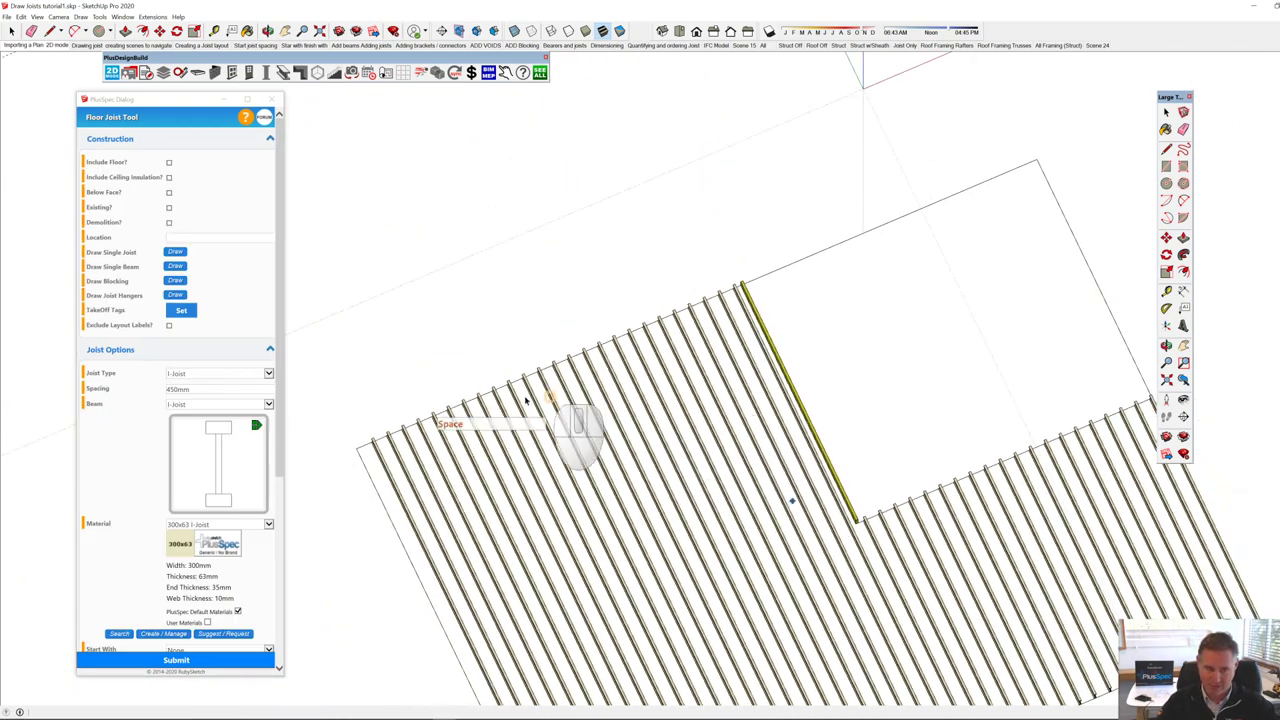
Step: Add the new LVL beam to the L-shaped floor joist assembly using Add Object To Joist
middle_click_drag(831, 400, 542, 395)
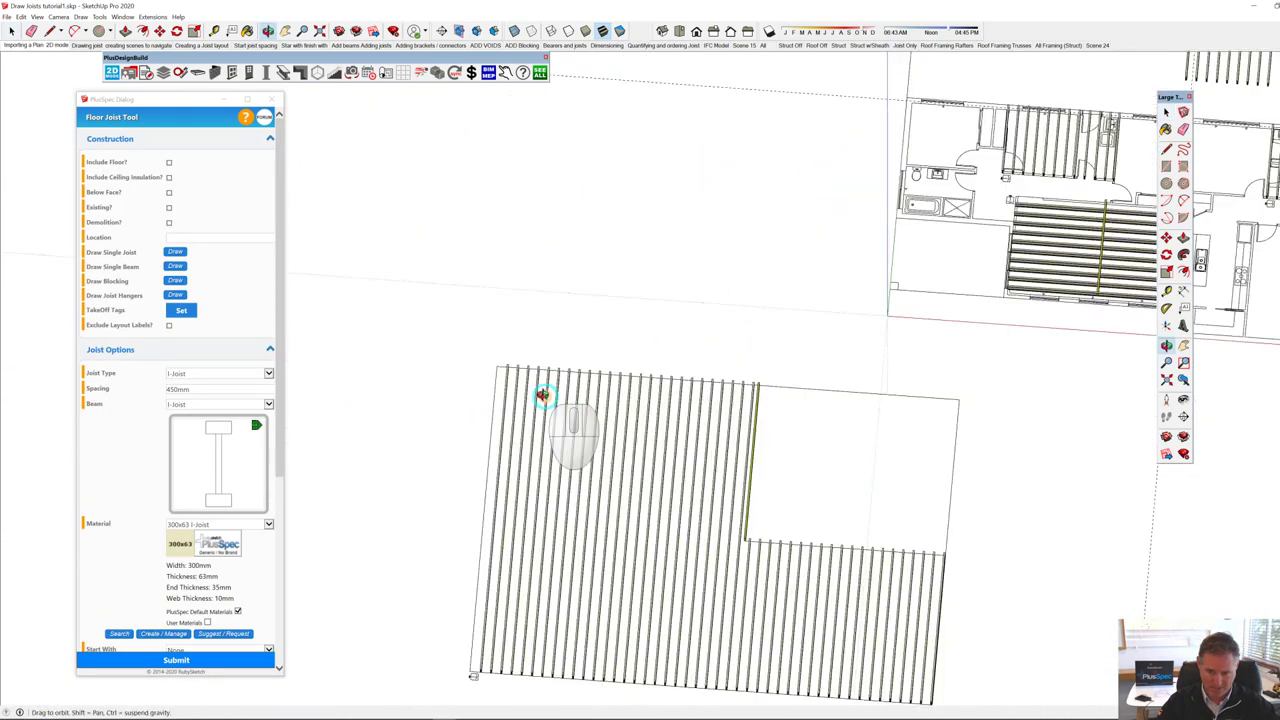
middle_click_drag(606, 443, 677, 357)
key("space")
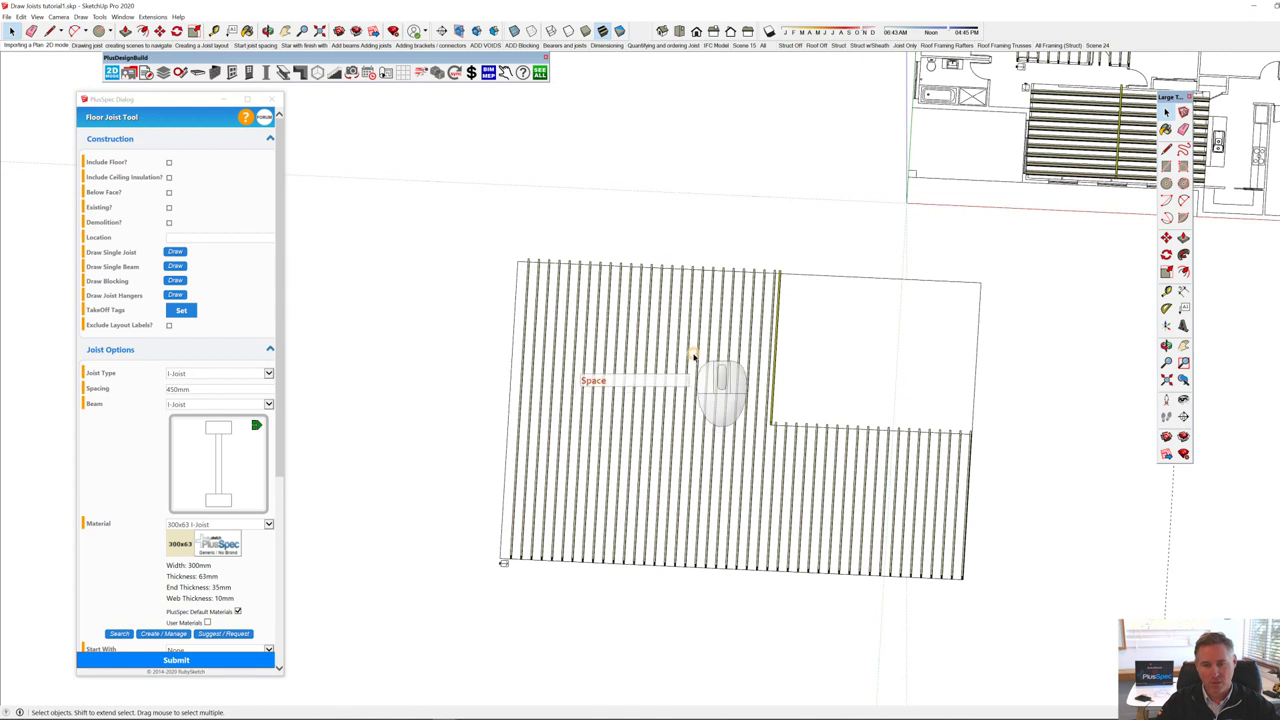
left_click(696, 357)
double_click(697, 360)
left_click(697, 368)
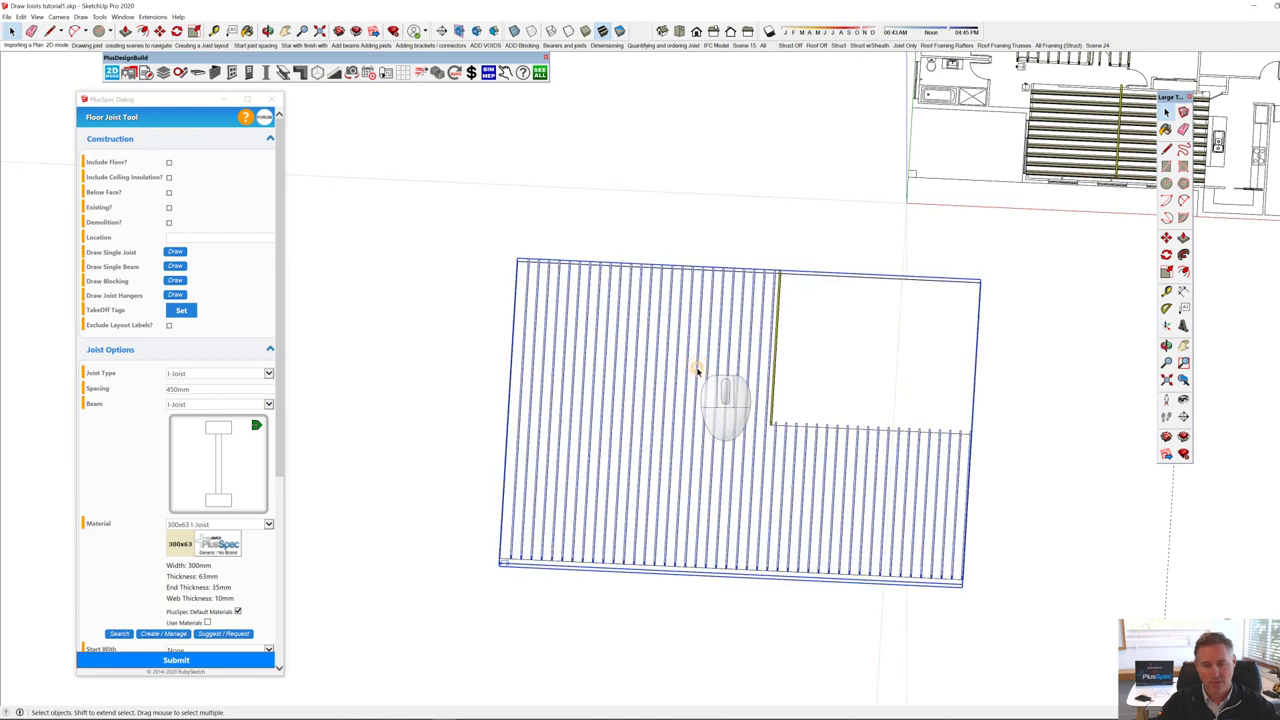
left_click_drag(696, 367, 760, 385)
key("space")
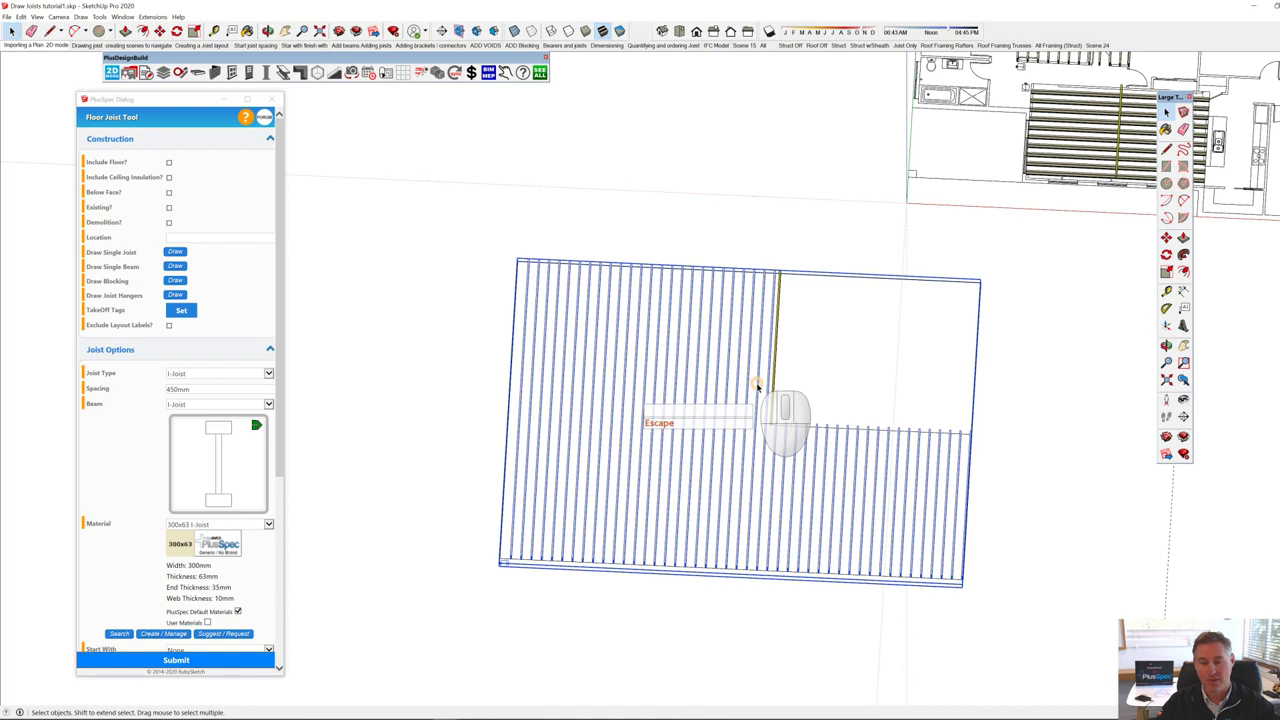
scroll(771, 420, "up", 4)
key("shift")
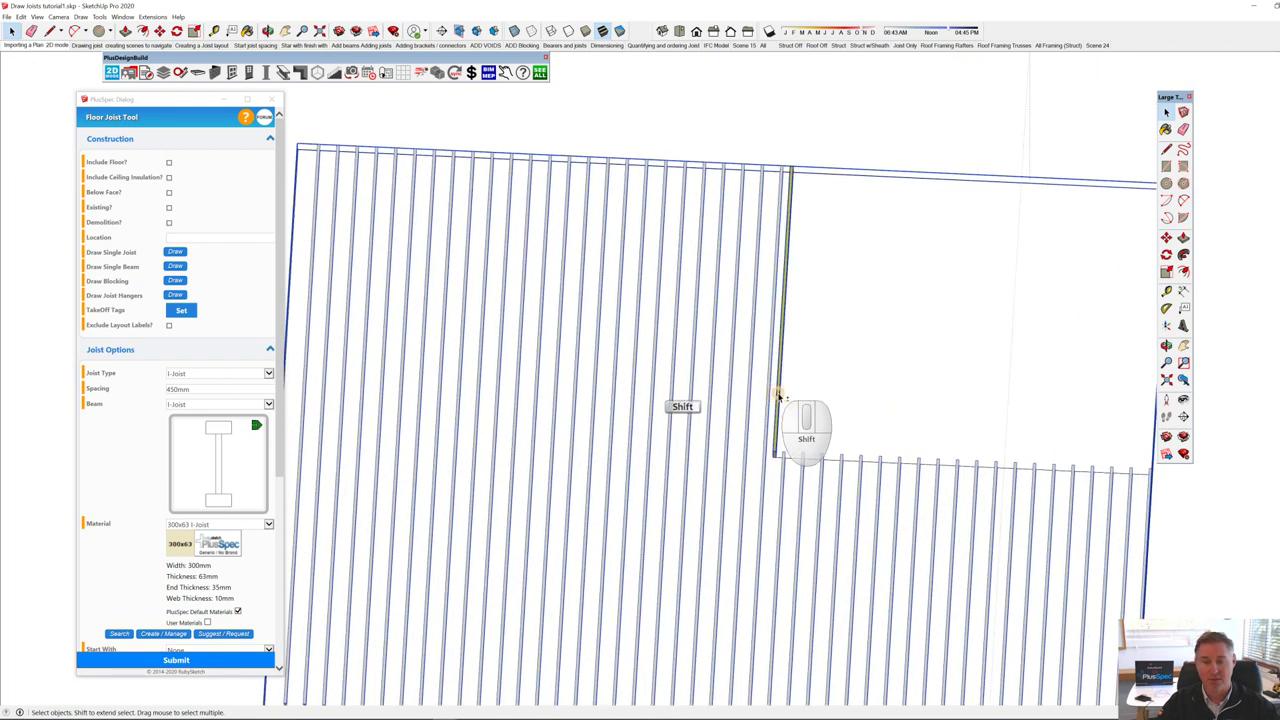
right_click(778, 394)
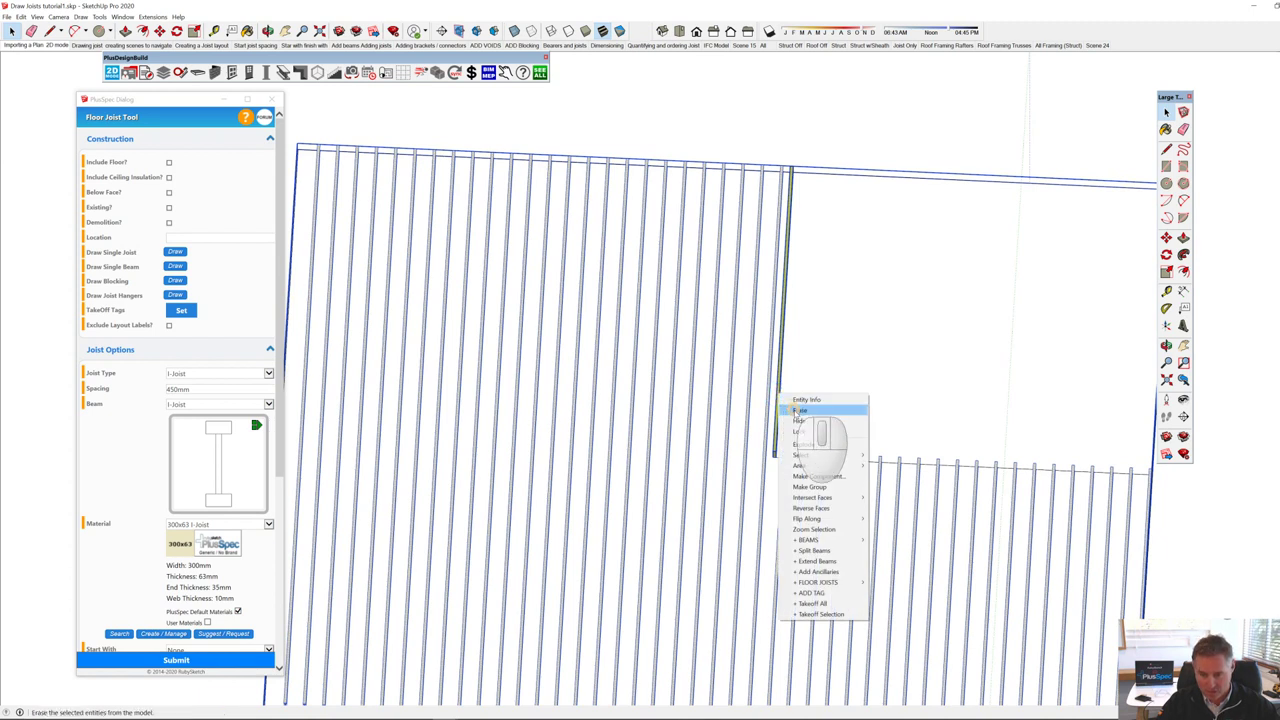
mouse_move(851, 586)
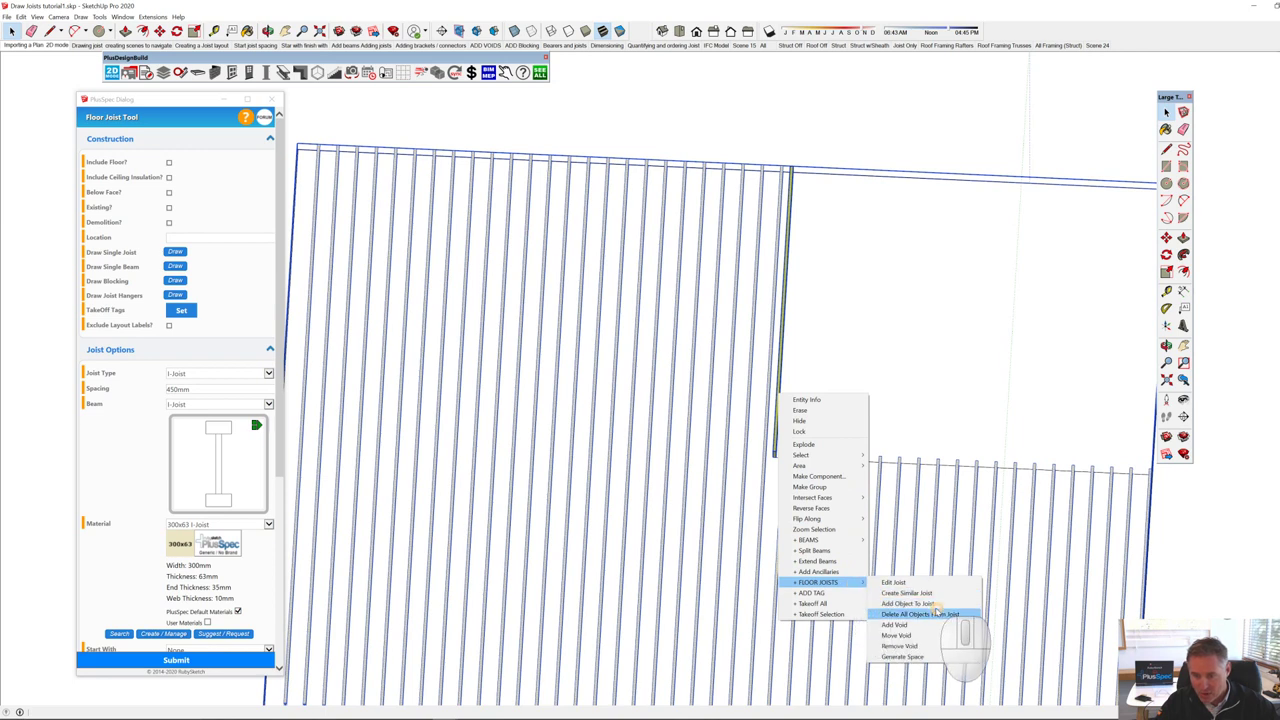
left_click(928, 604)
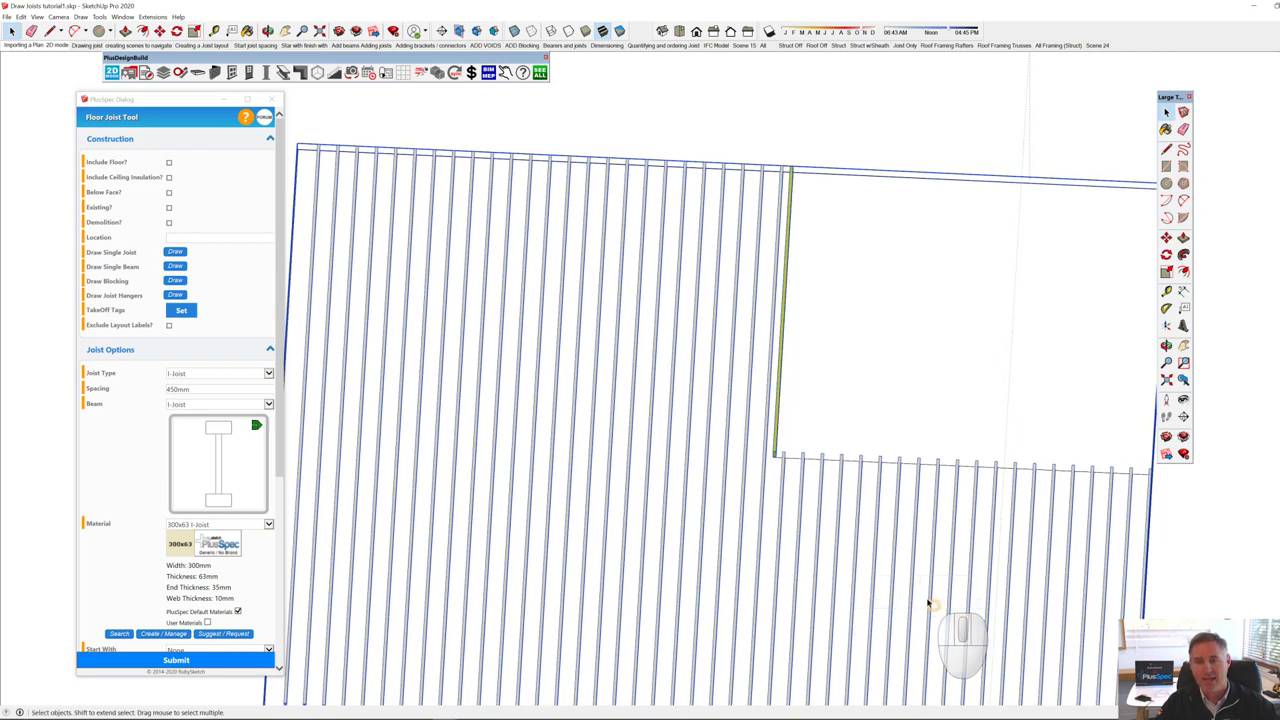
Step: Try moving the L-shaped joist assembly together with its added beam
scroll(766, 492, "down", 6)
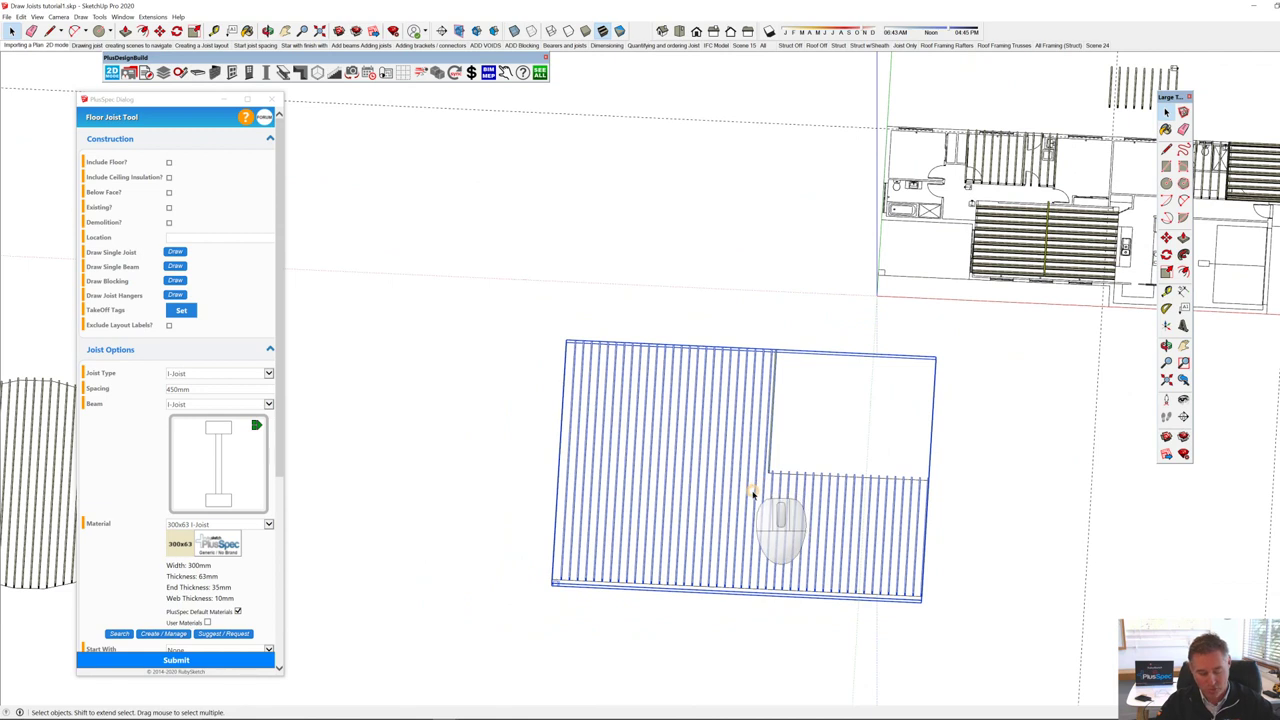
key("m")
left_click(754, 494)
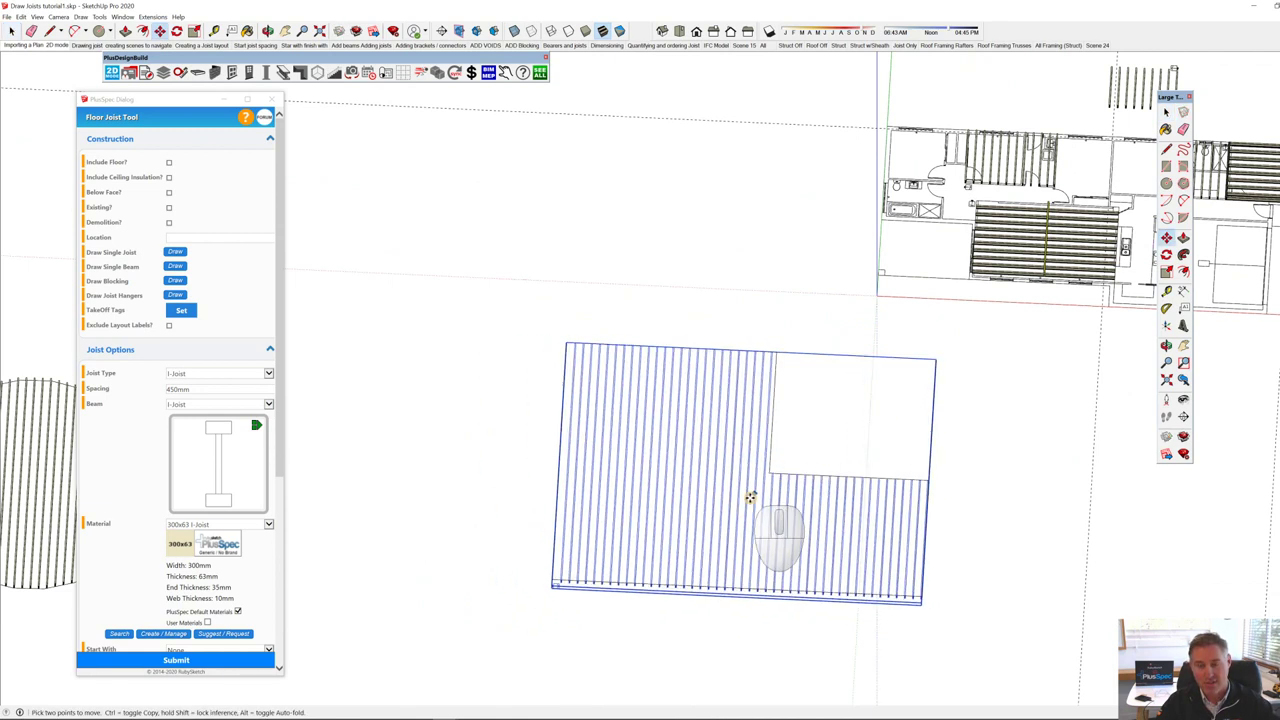
left_click(749, 492)
key("space")
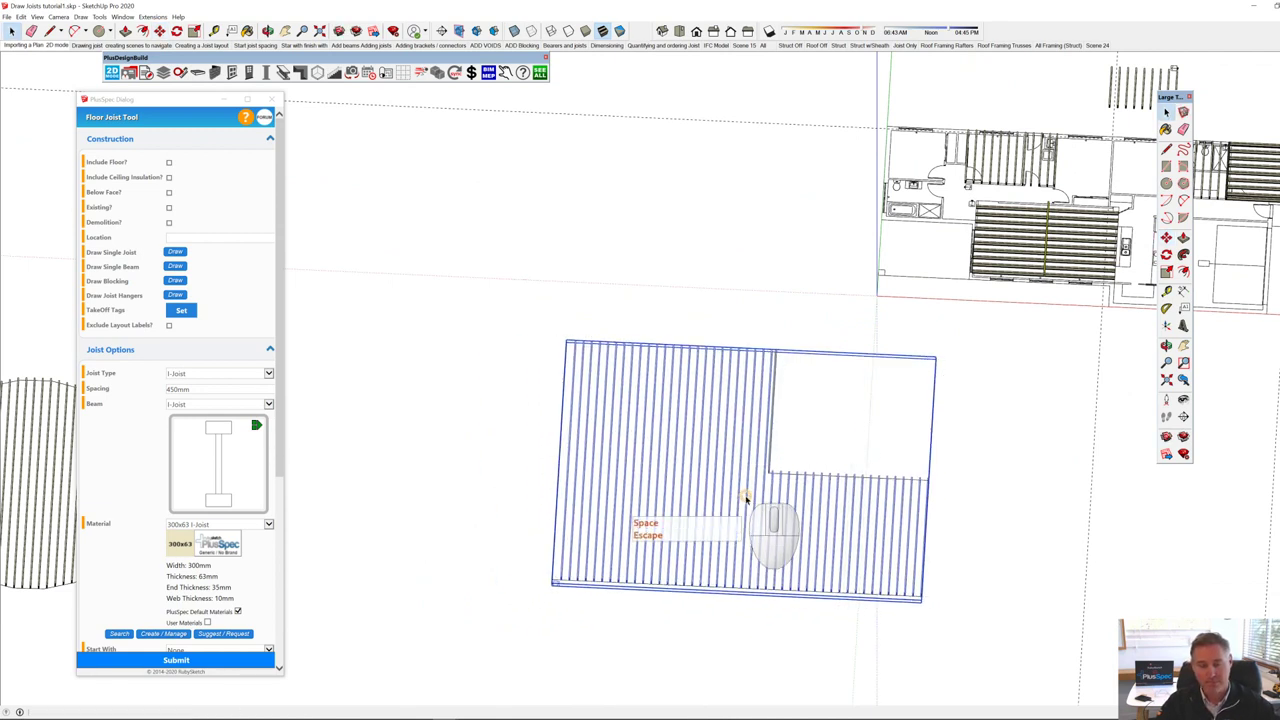
Step: Show the living room joists and LVL beam in an angled 3D close-up and close the floating large tool set
scroll(733, 487, "up", 4)
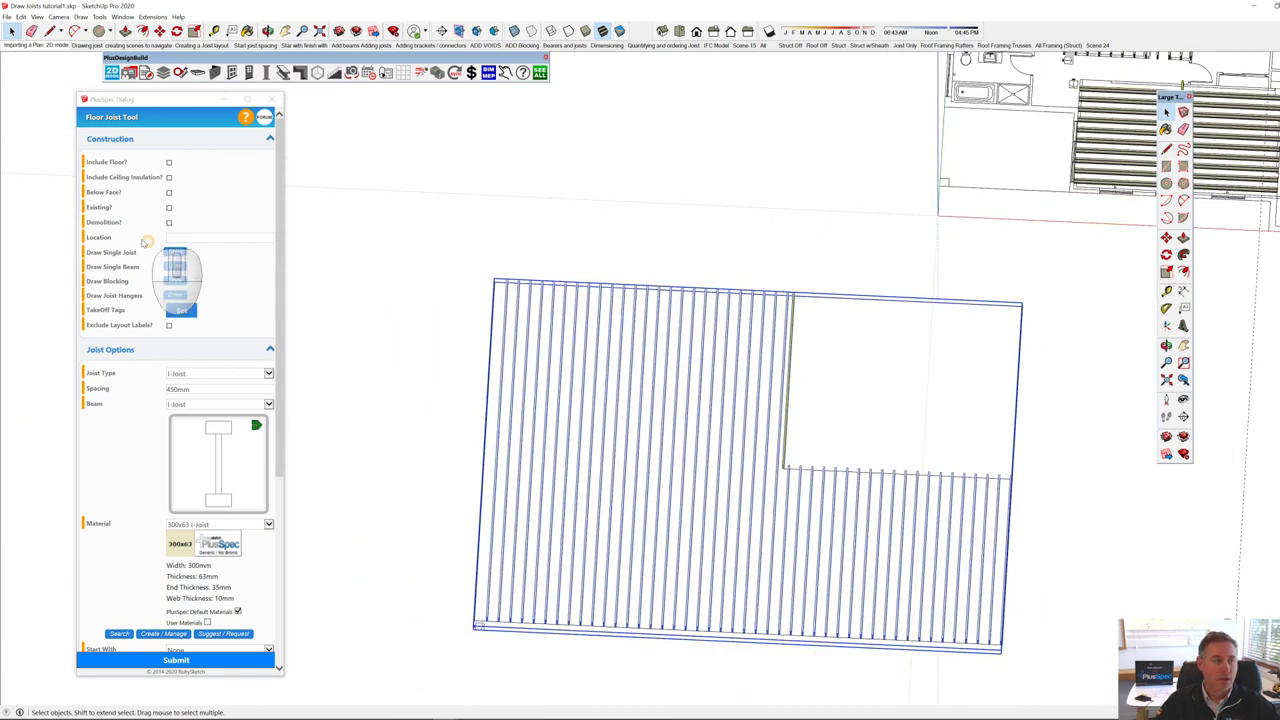
scroll(480, 260, "down", 3)
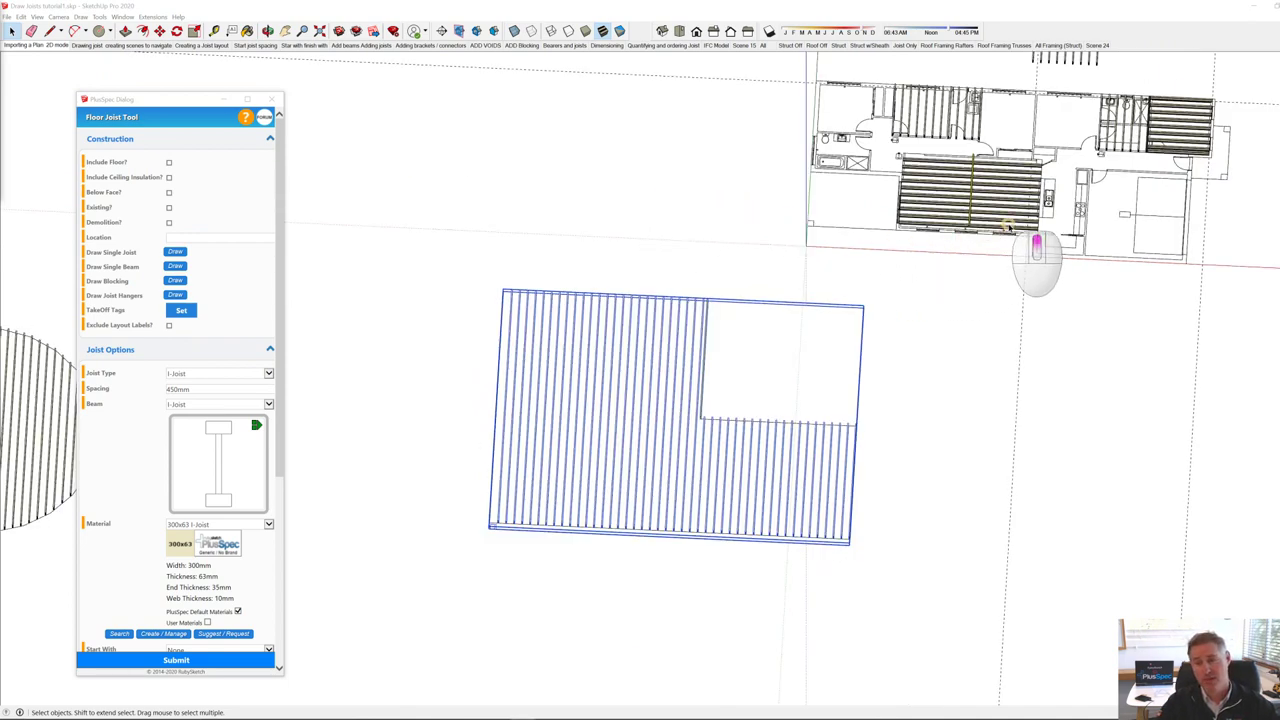
scroll(1020, 240, "up", 5)
scroll(976, 183, "up", 6)
mouse_move(966, 214)
middle_mouse_down()
mouse_move(870, 383)
mouse_move(790, 398)
mouse_move(652, 308)
middle_mouse_up()
left_click(1184, 97)
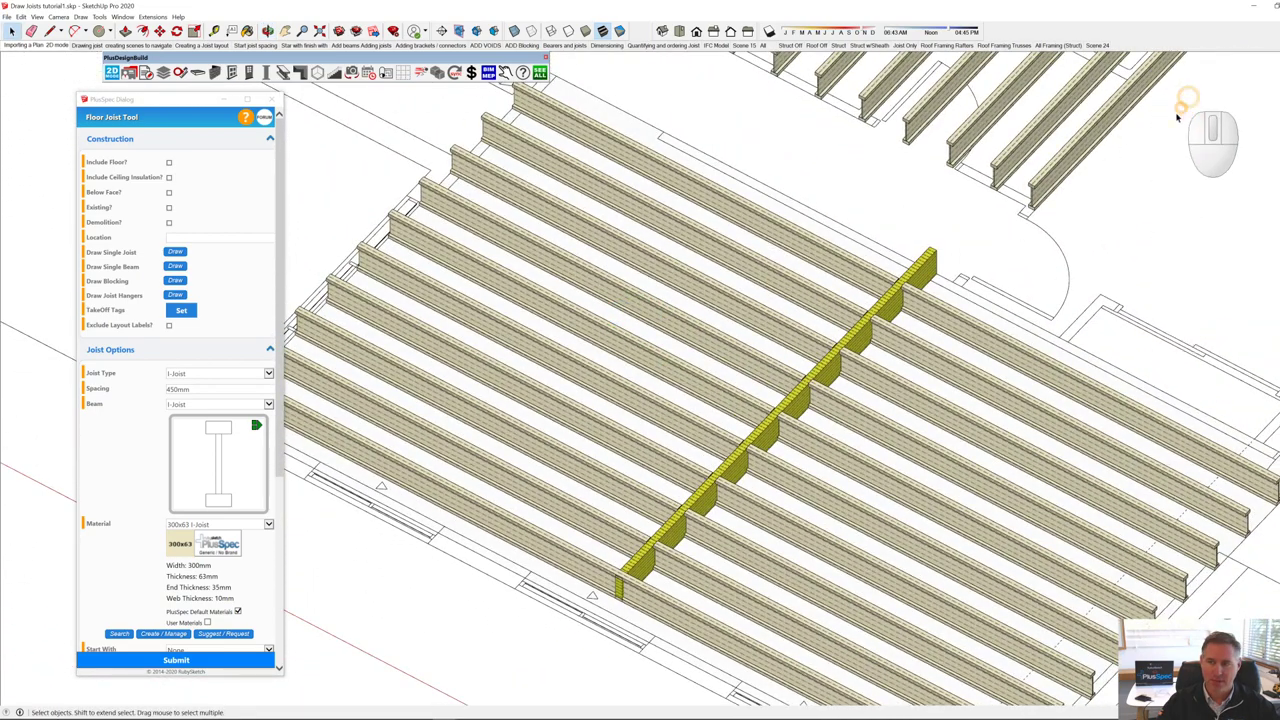
Step: Start the Joist Hanger tool for the living room joists that meet the LVL beam
scroll(806, 393, "up", 3)
scroll(806, 393, "up", 3)
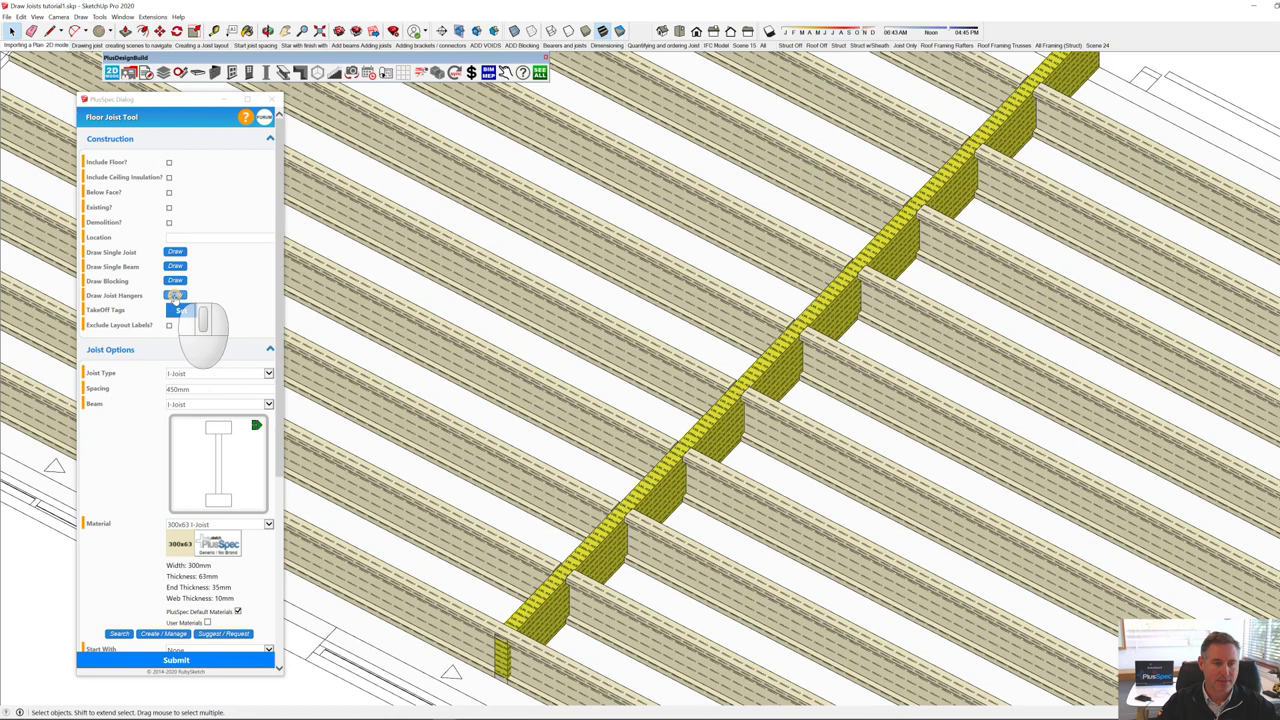
left_click(174, 296)
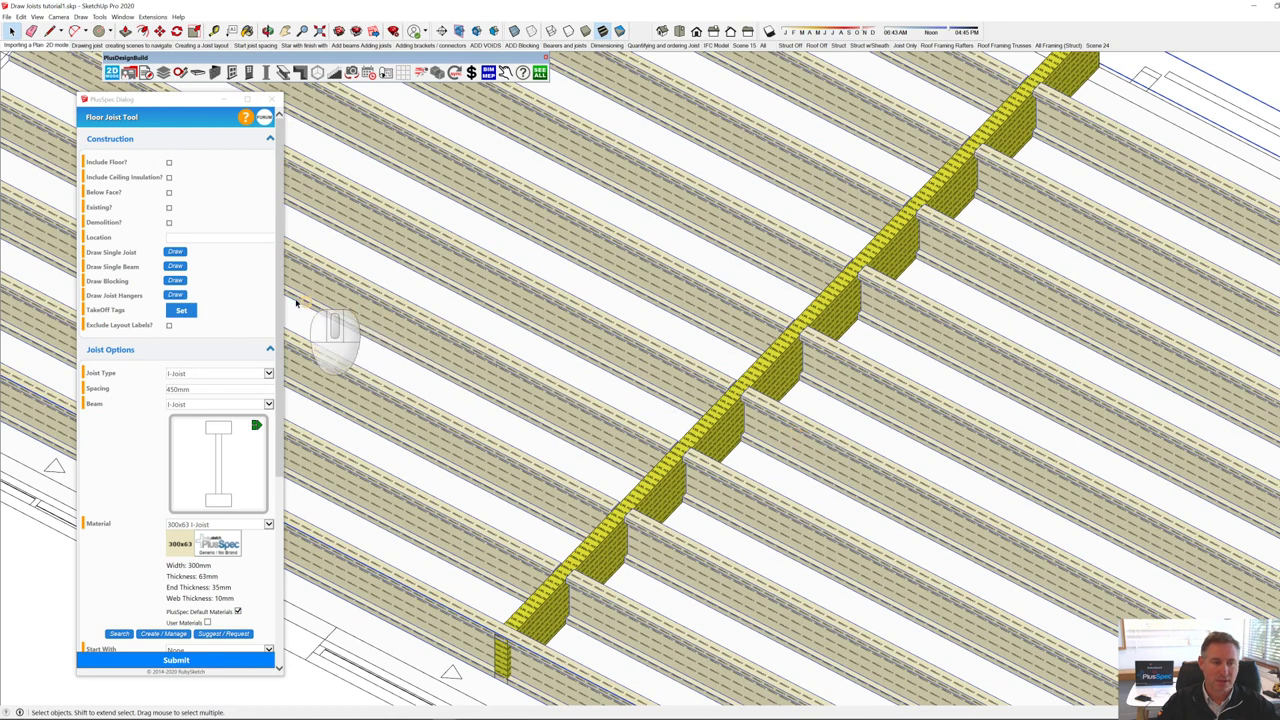
left_click(176, 296)
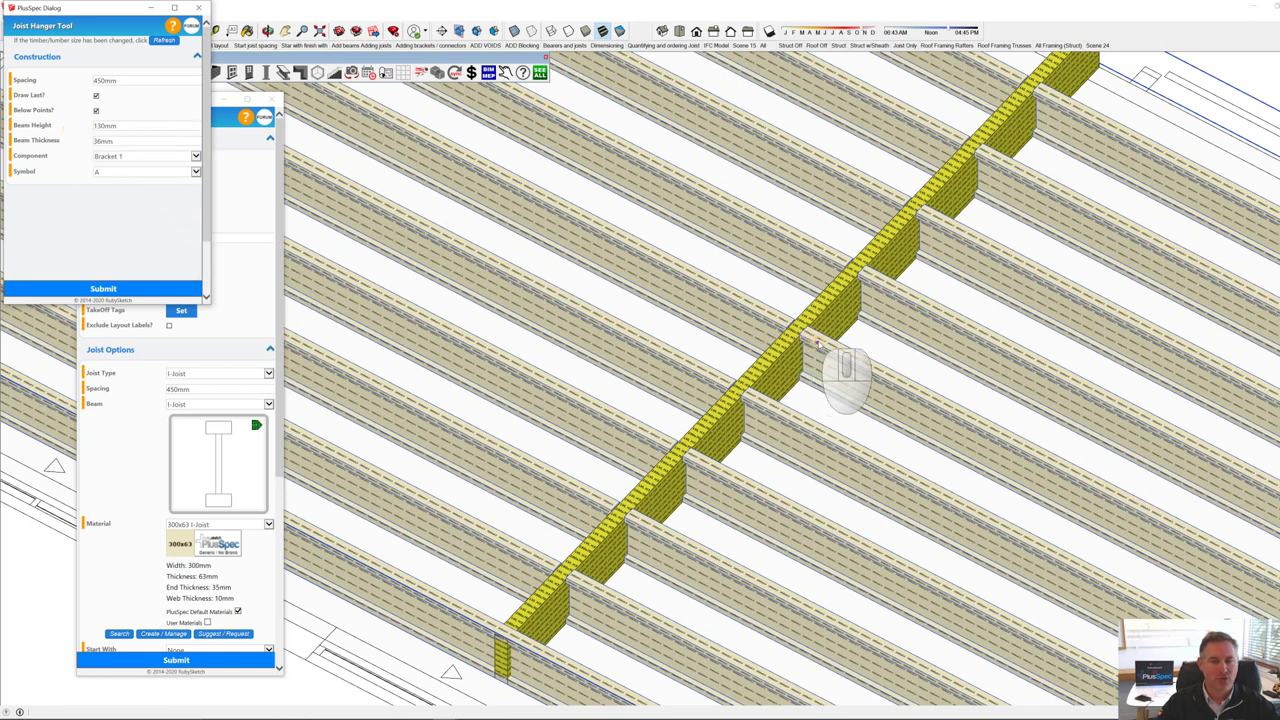
Step: Set the joist hanger's beam height to 300 and beam thickness to 63 to match the 300x63 I-joists
left_click(92, 126)
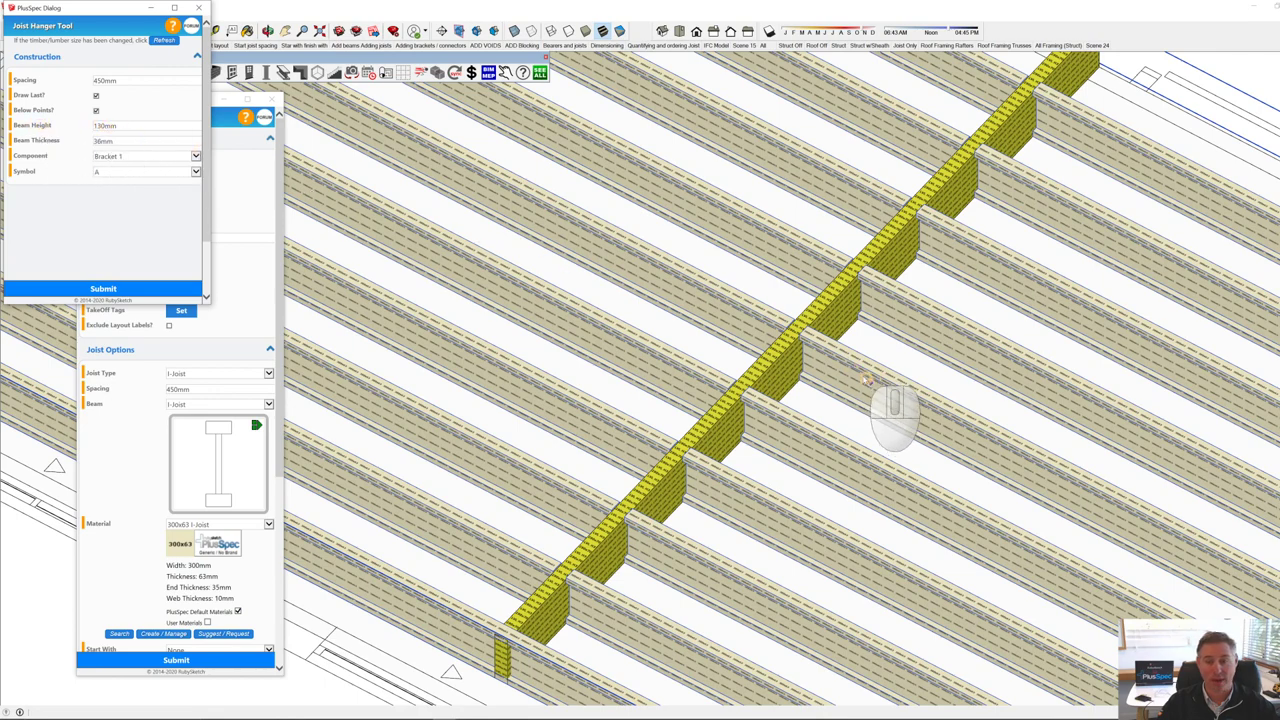
scroll(836, 356, "up", 2)
scroll(836, 356, "up", 6)
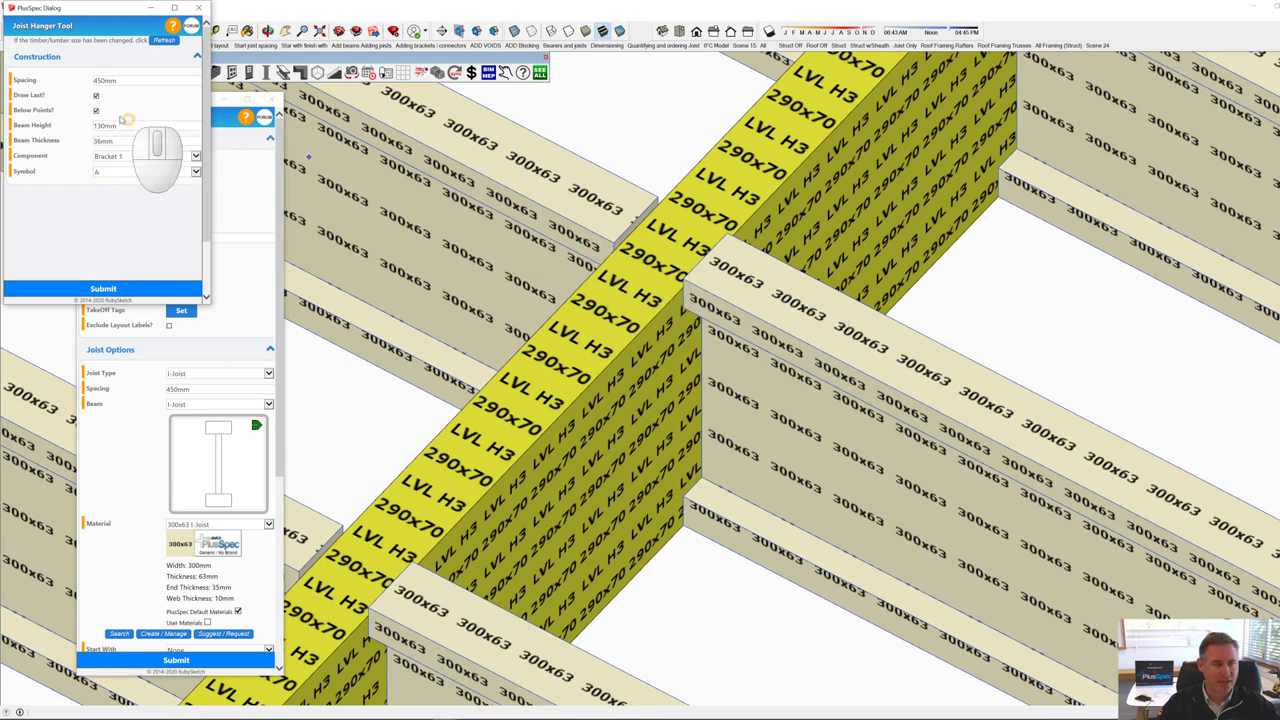
left_click_drag(116, 125, 82, 127)
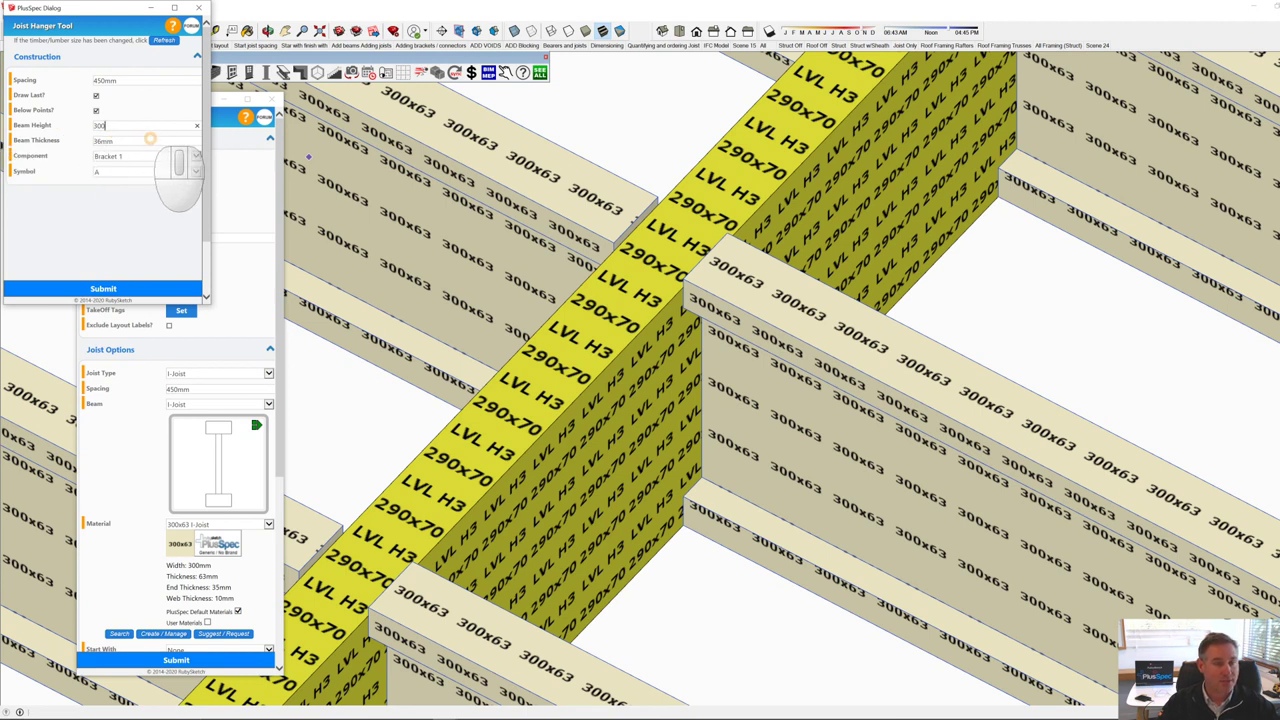
left_click(116, 141)
left_click_drag(116, 141, 73, 145)
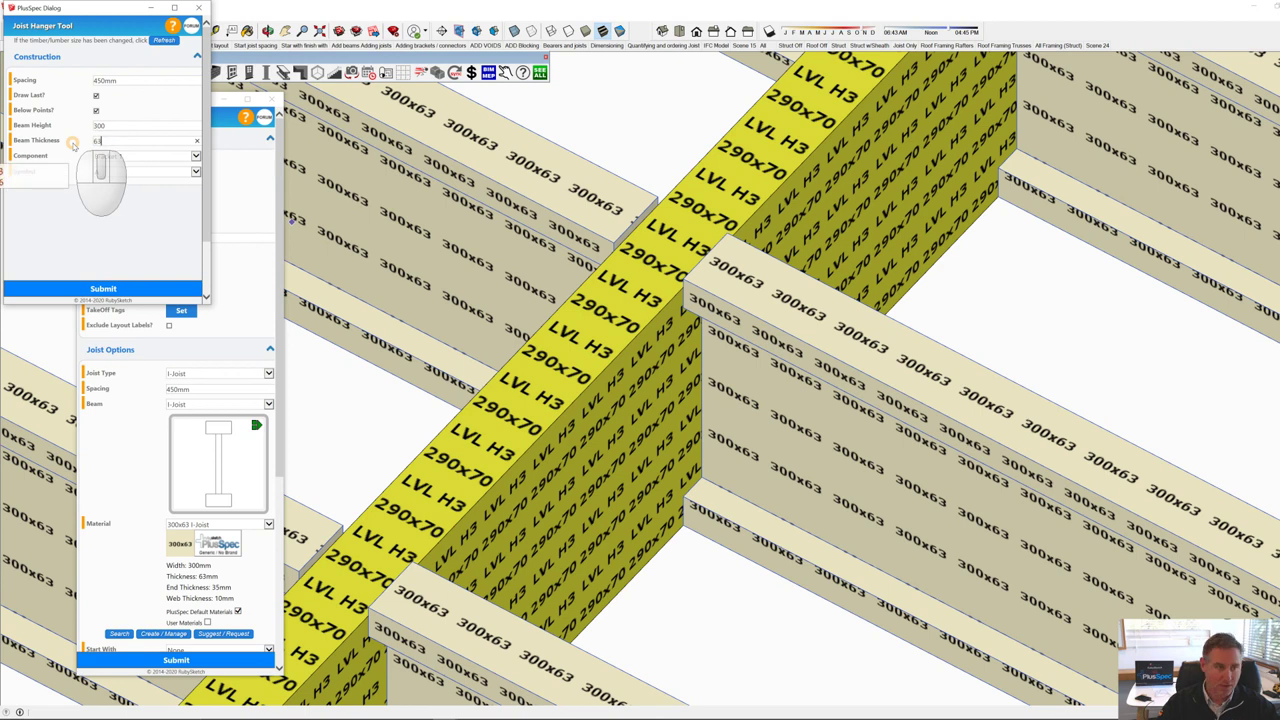
type("63")
left_click(132, 233)
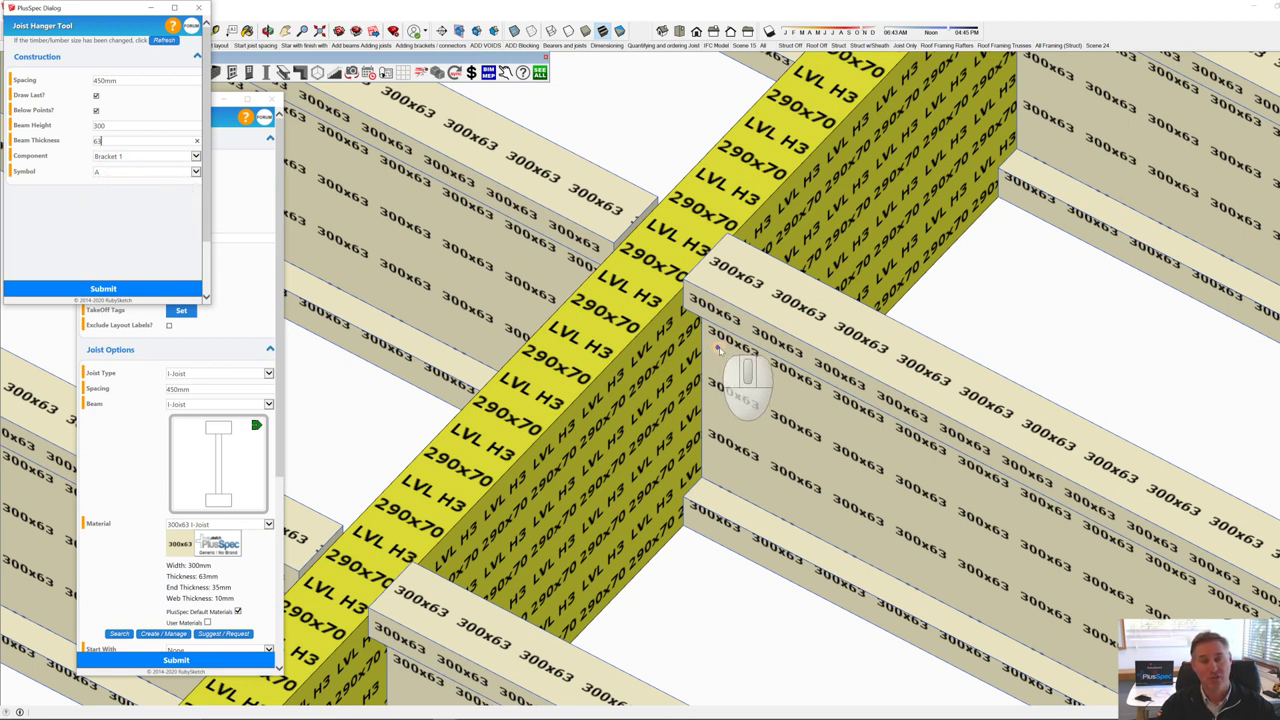
Step: Review the hanger's spacing, Draw Last and Below Points options against the joist ends along the LVL beam
scroll(716, 348, "down", 5)
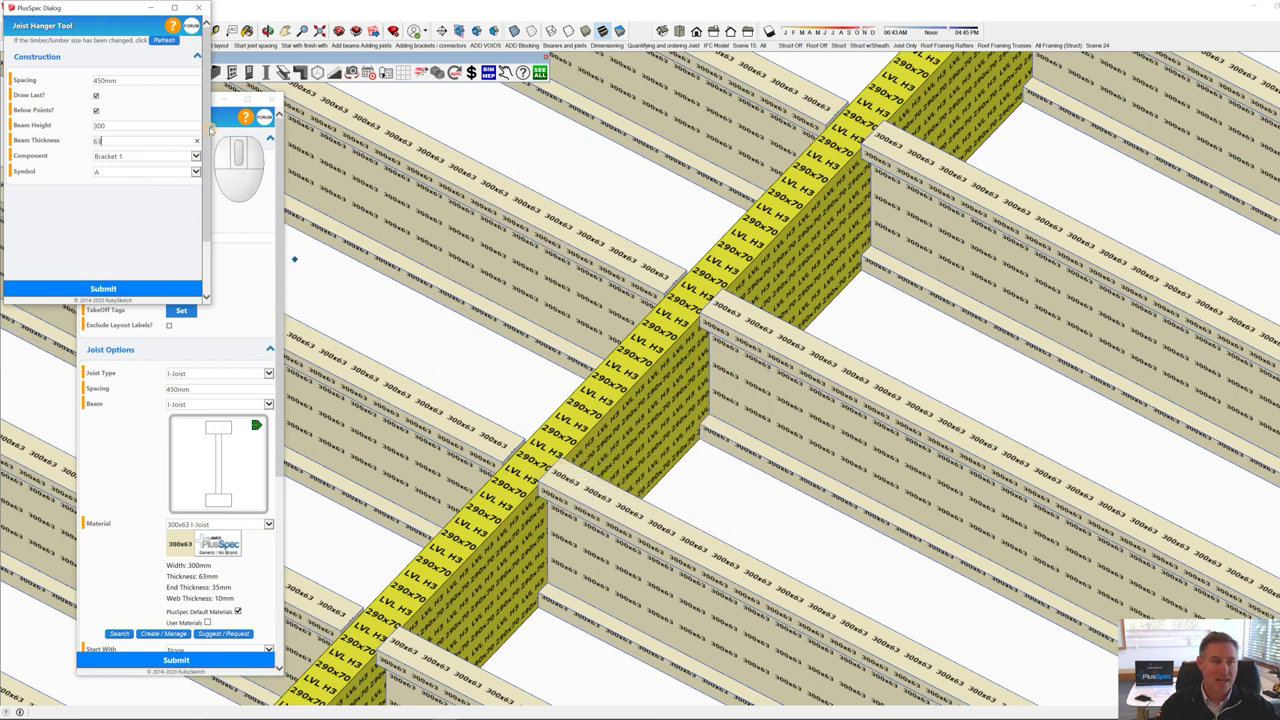
left_click(107, 81)
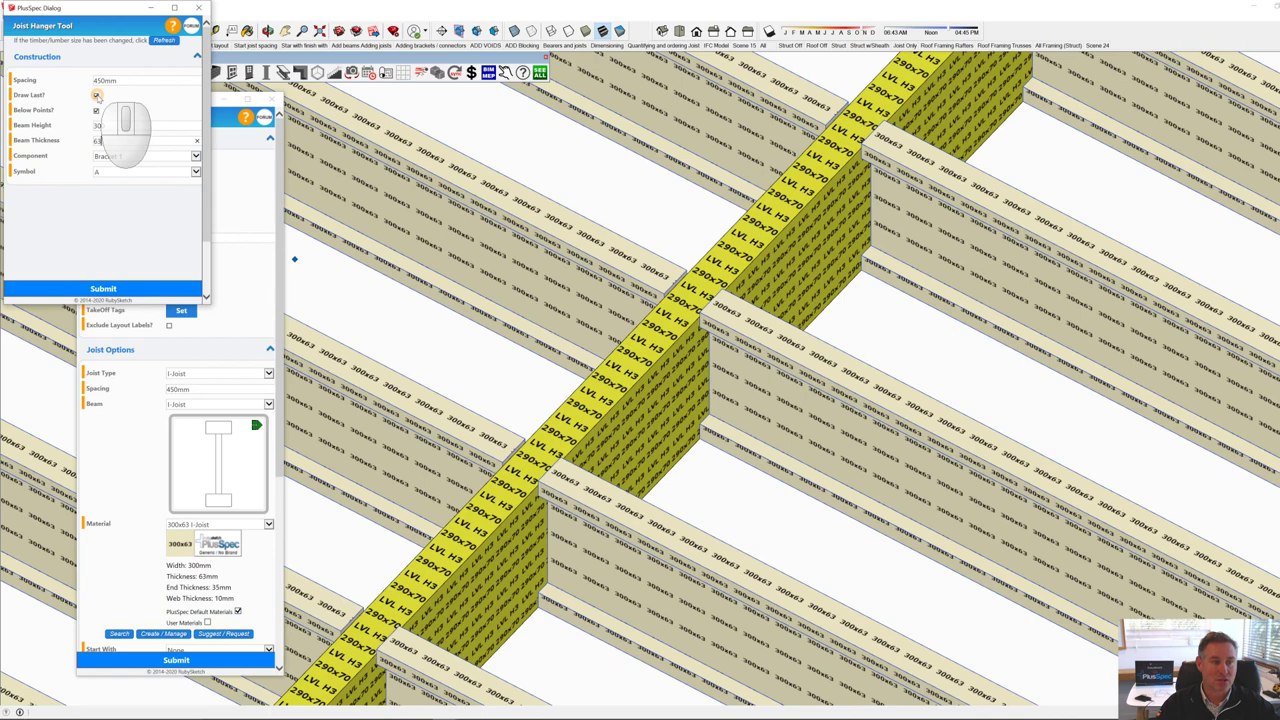
scroll(703, 287, "down", 6)
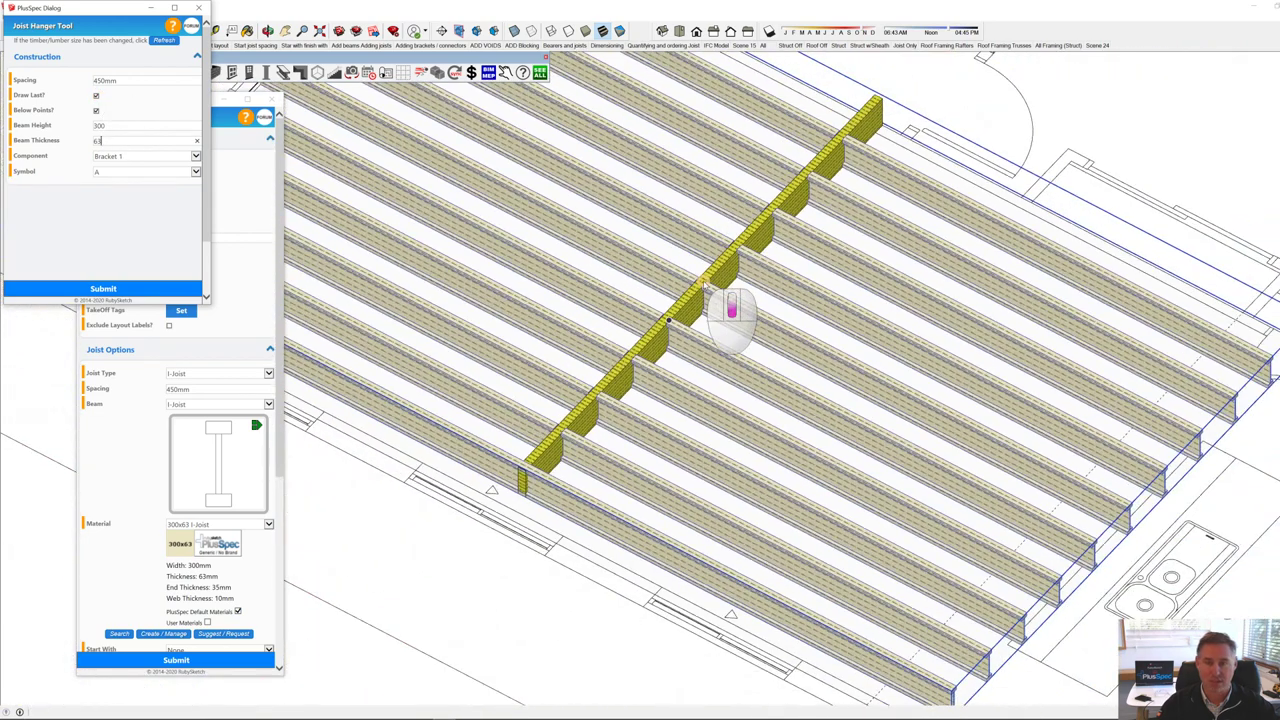
scroll(703, 283, "down", 2)
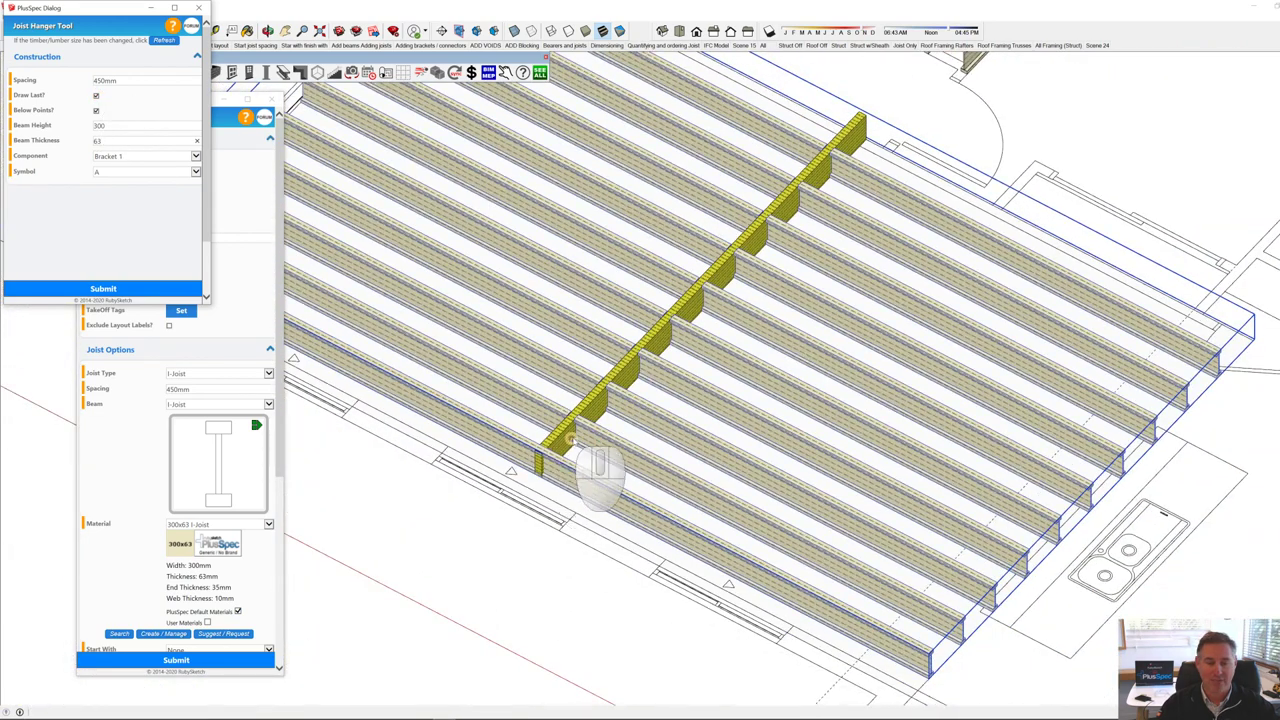
scroll(639, 387, "down", 1)
scroll(639, 387, "up", 2)
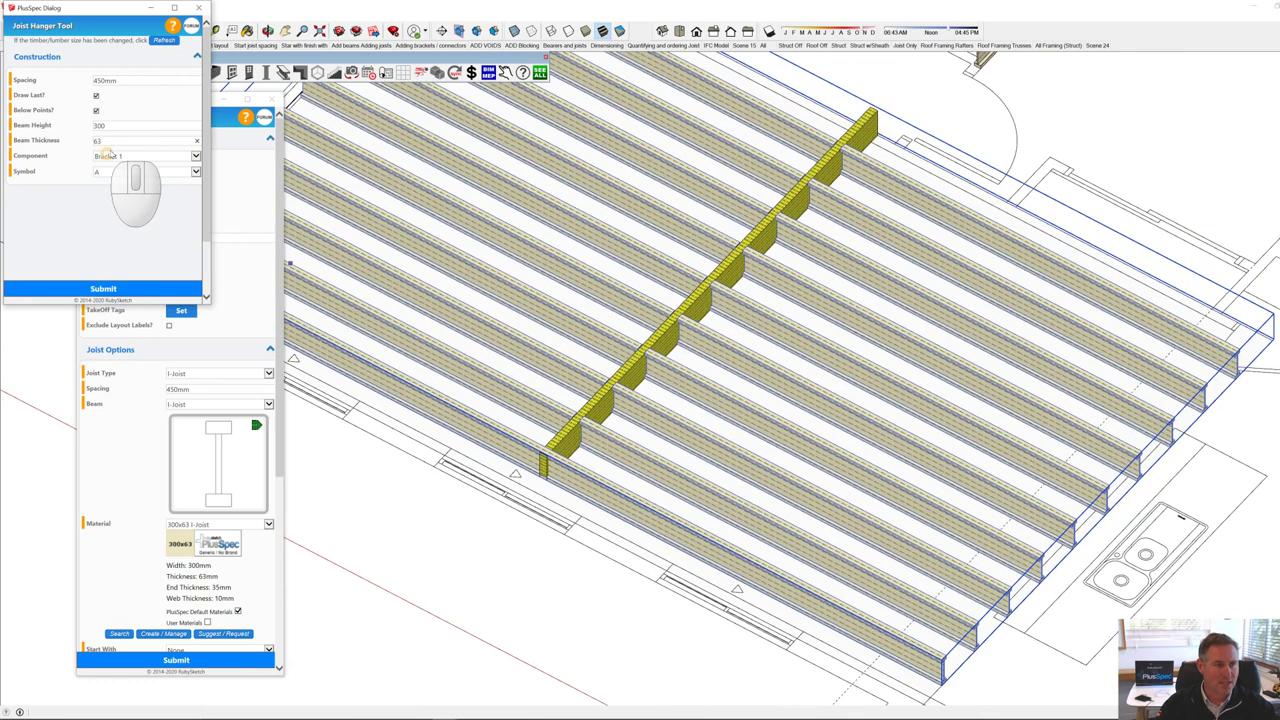
left_click(96, 111)
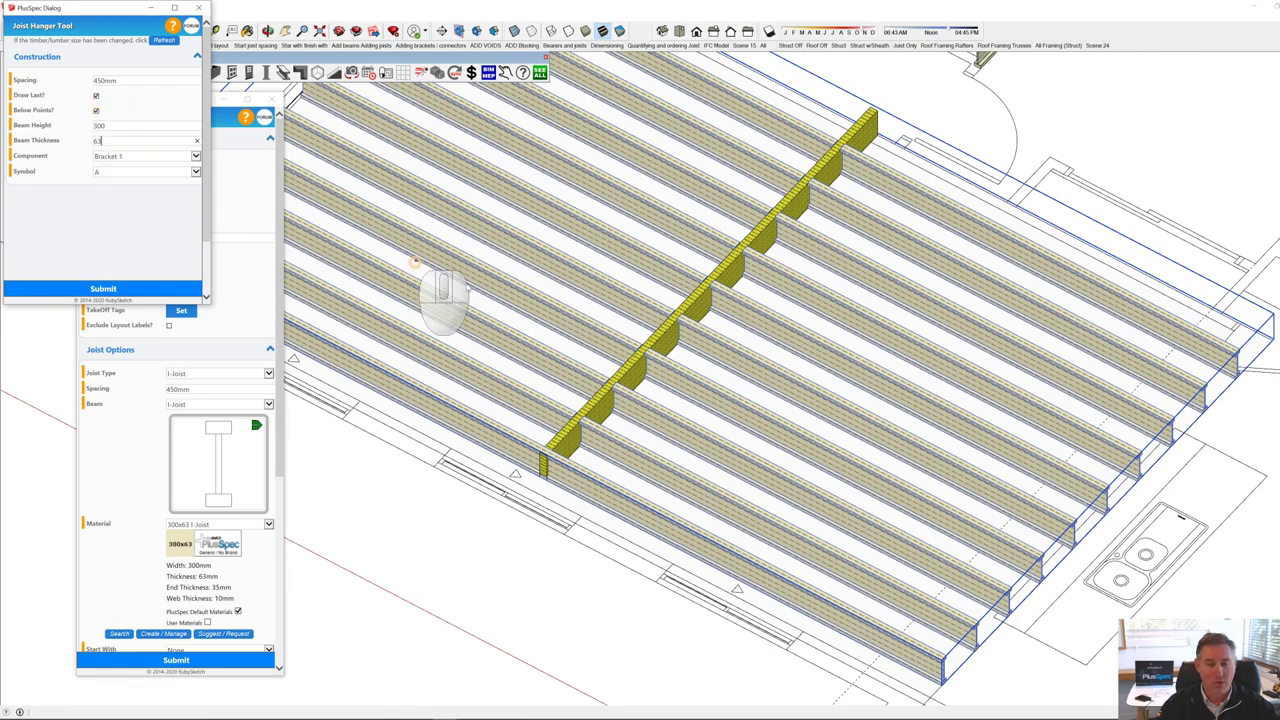
Step: Start a joist hanger run at the first joist butting into the LVL beam and flip the bracket towards the joist side
scroll(586, 421, "up", 4)
scroll(584, 420, "up", 5)
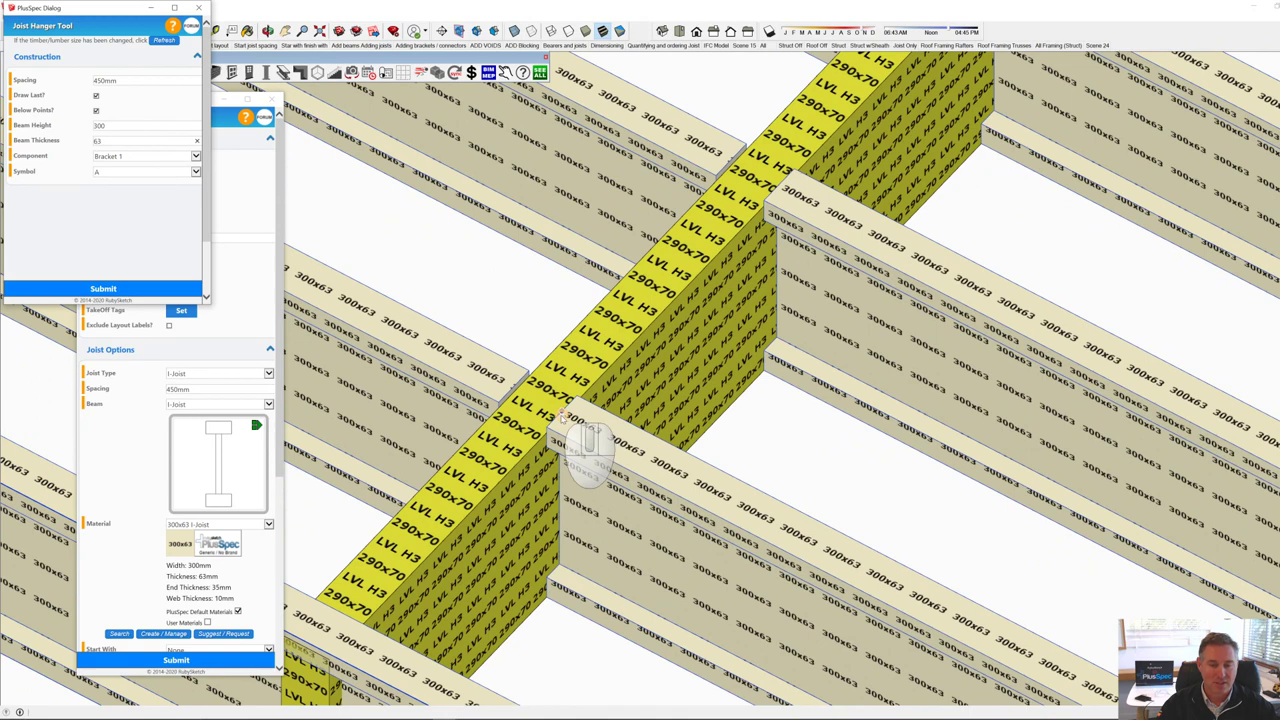
scroll(562, 417, "down", 5)
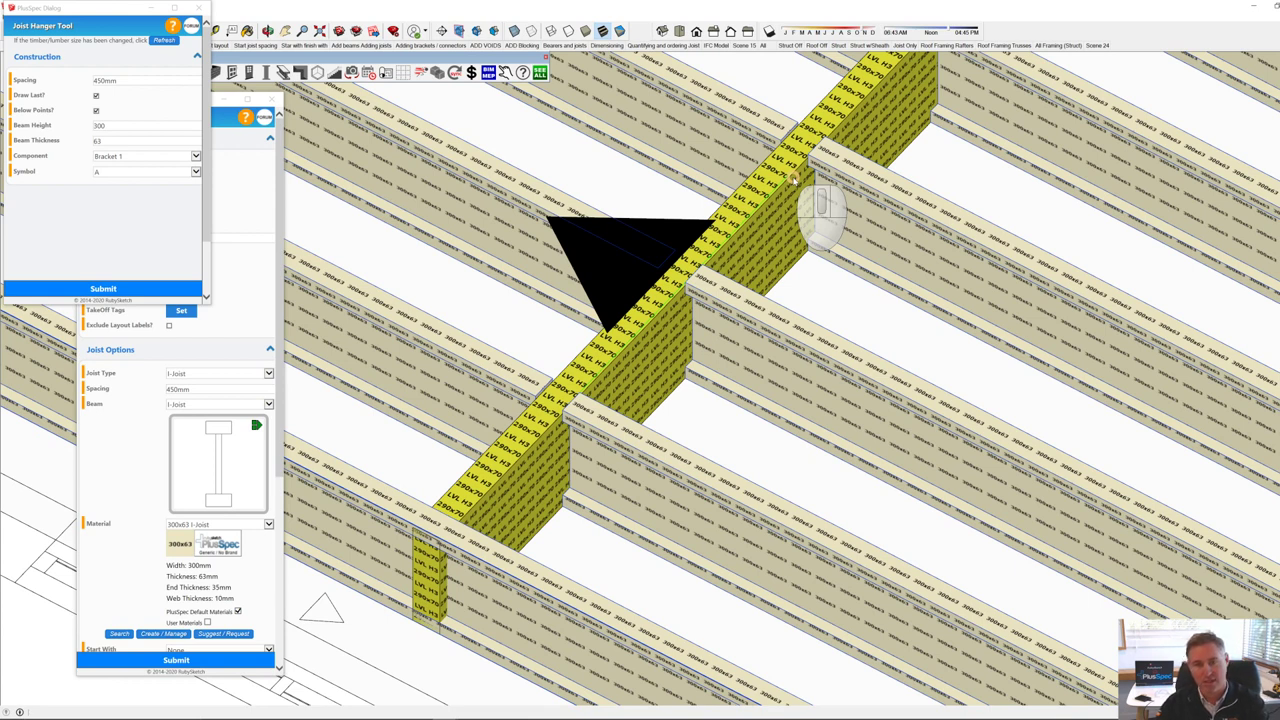
key("Down")
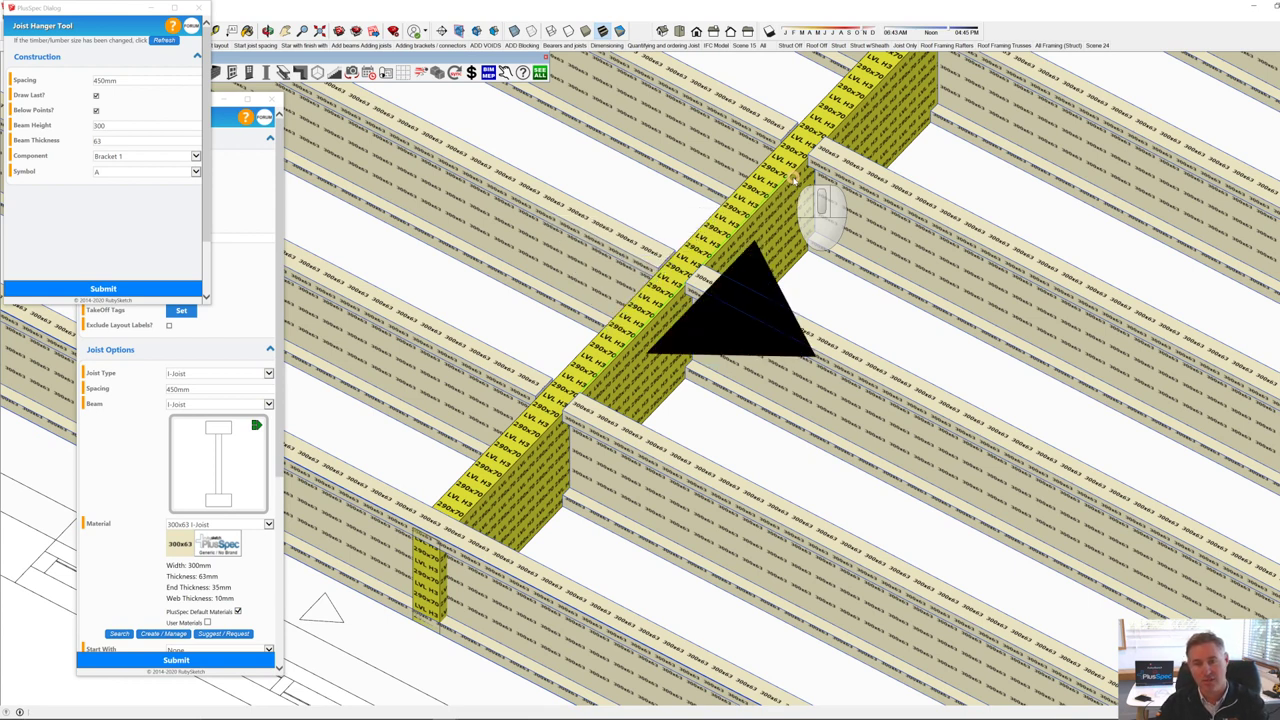
key("Down")
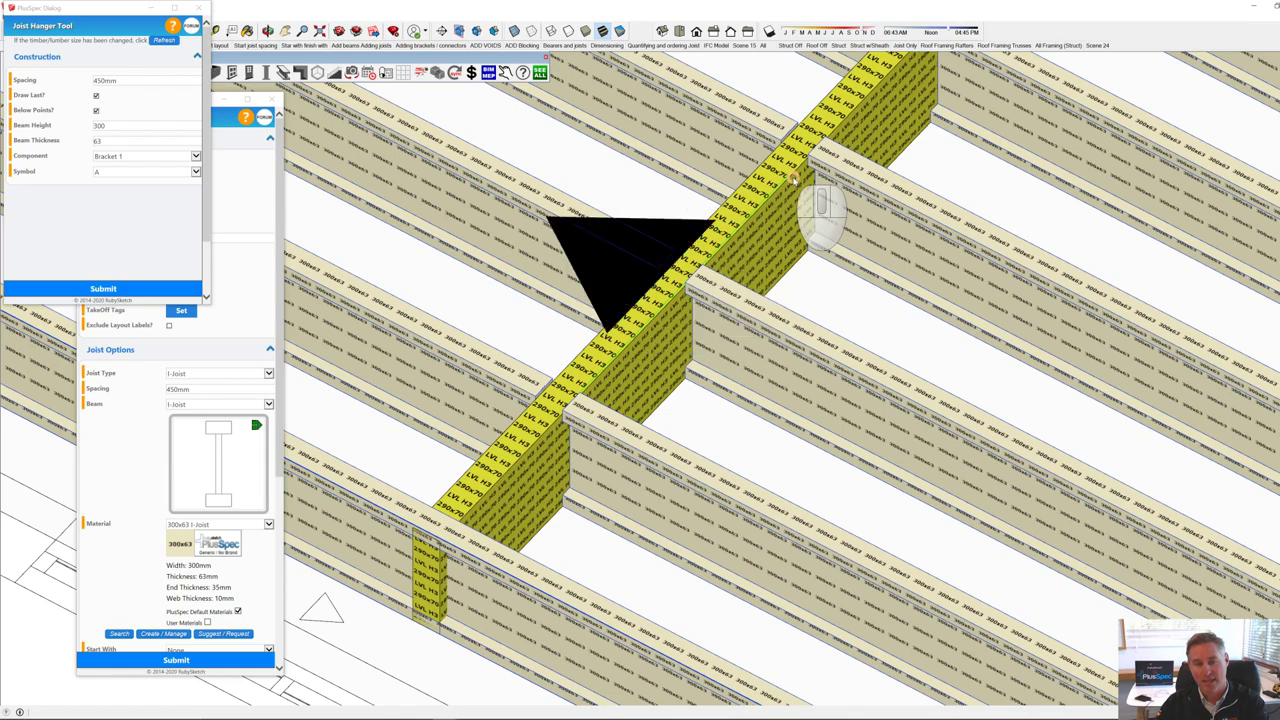
key("Down")
Step: End the hanger run at the fourth joist along the LVL beam, fitting Bracket 1 hangers with symbol A at 450 mm spacing
scroll(794, 180, "down", 5)
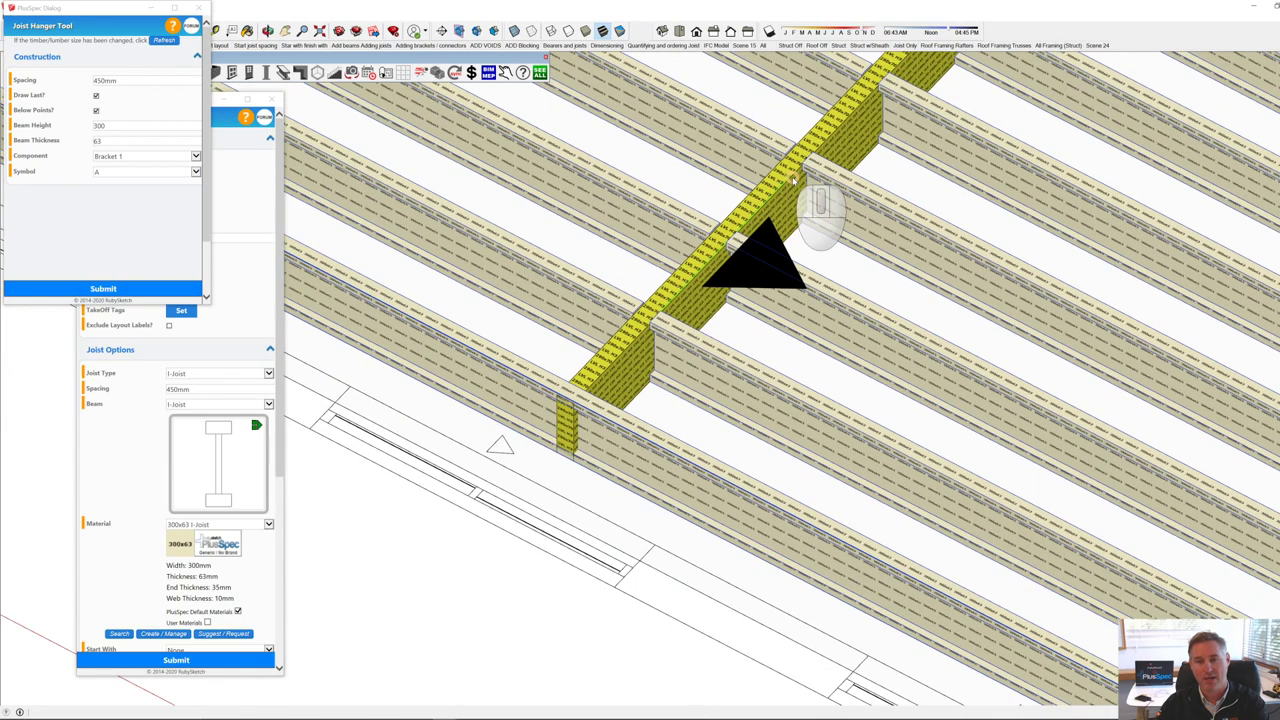
scroll(814, 214, "up", 4)
scroll(845, 120, "up", 3)
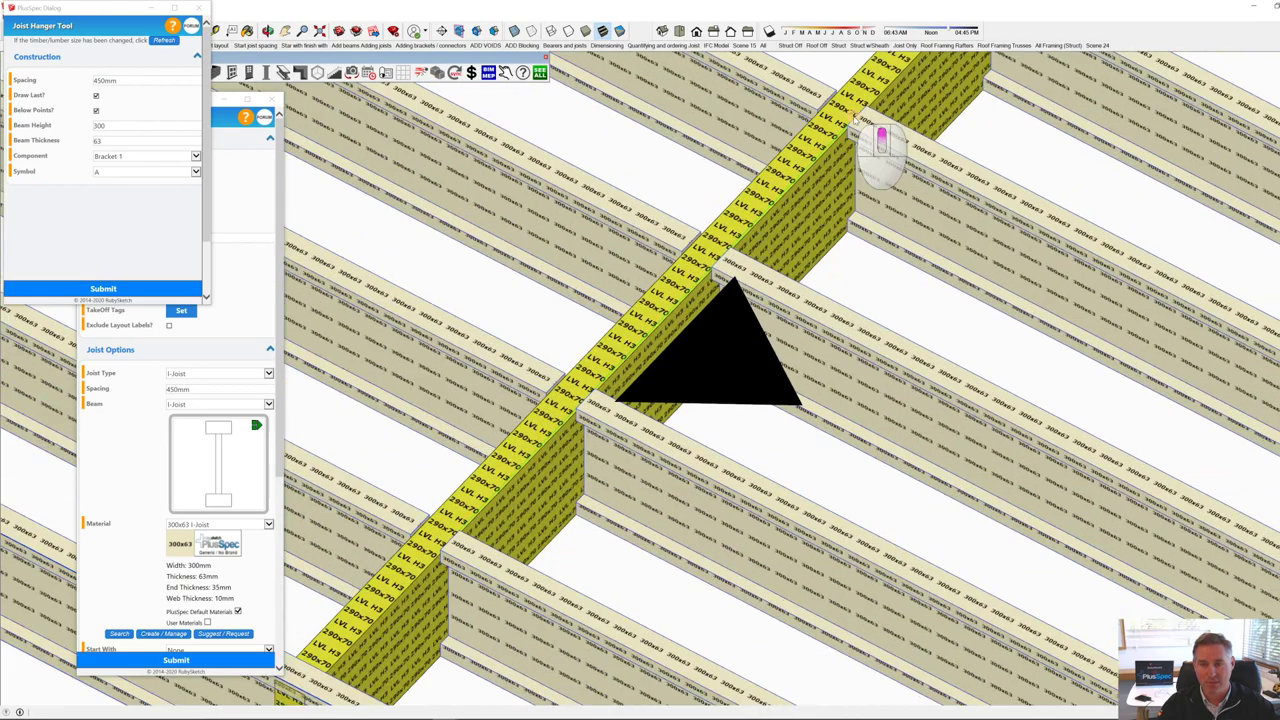
scroll(857, 118, "up", 4)
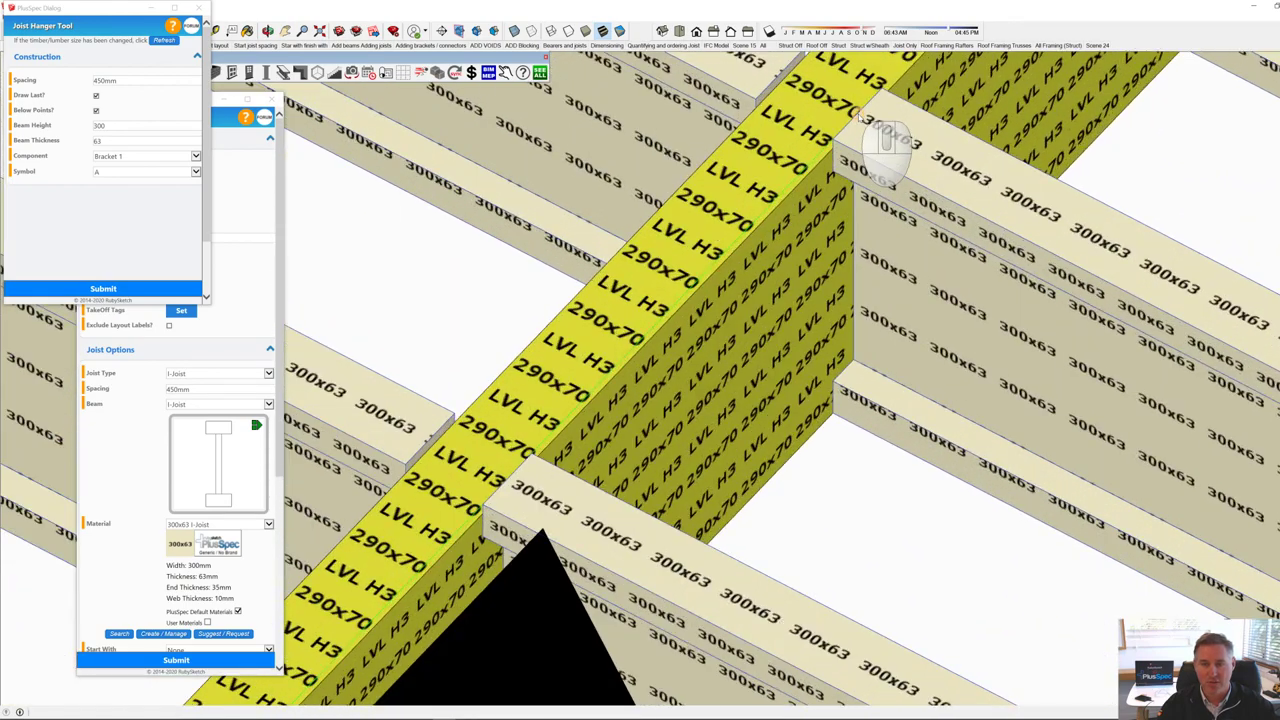
scroll(858, 114, "down", 2)
scroll(857, 140, "down", 3)
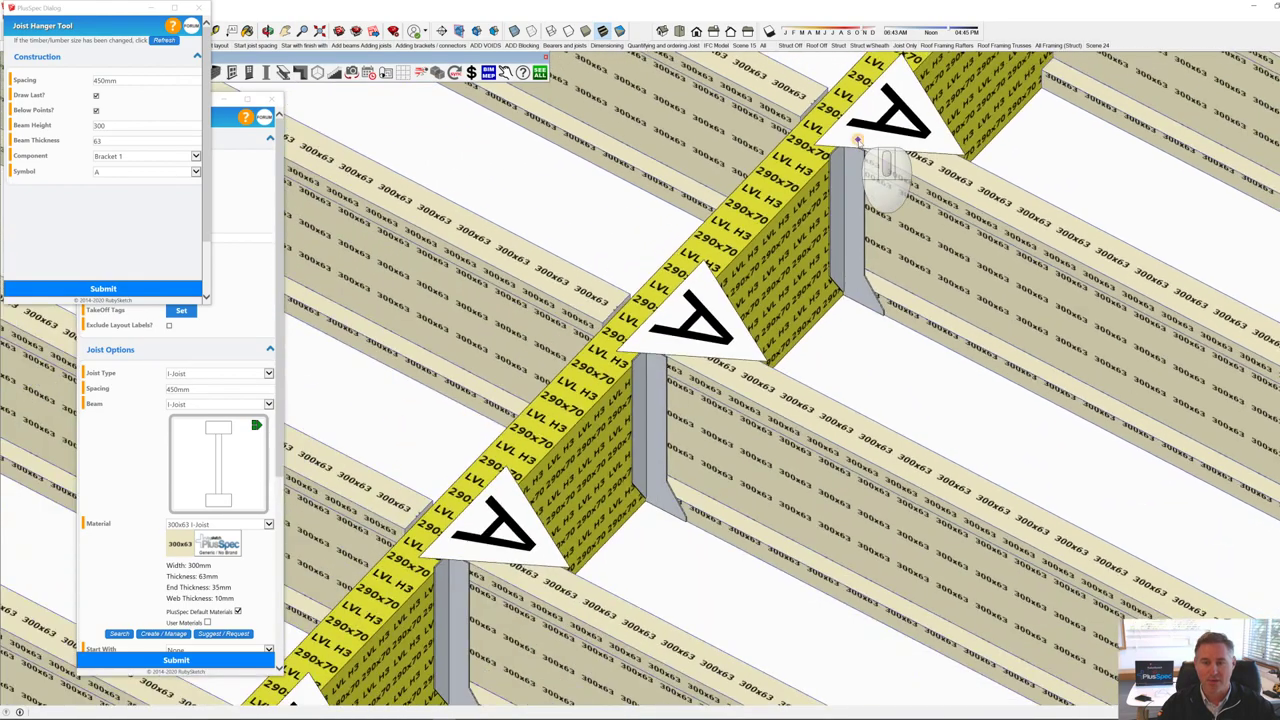
scroll(857, 140, "down", 3)
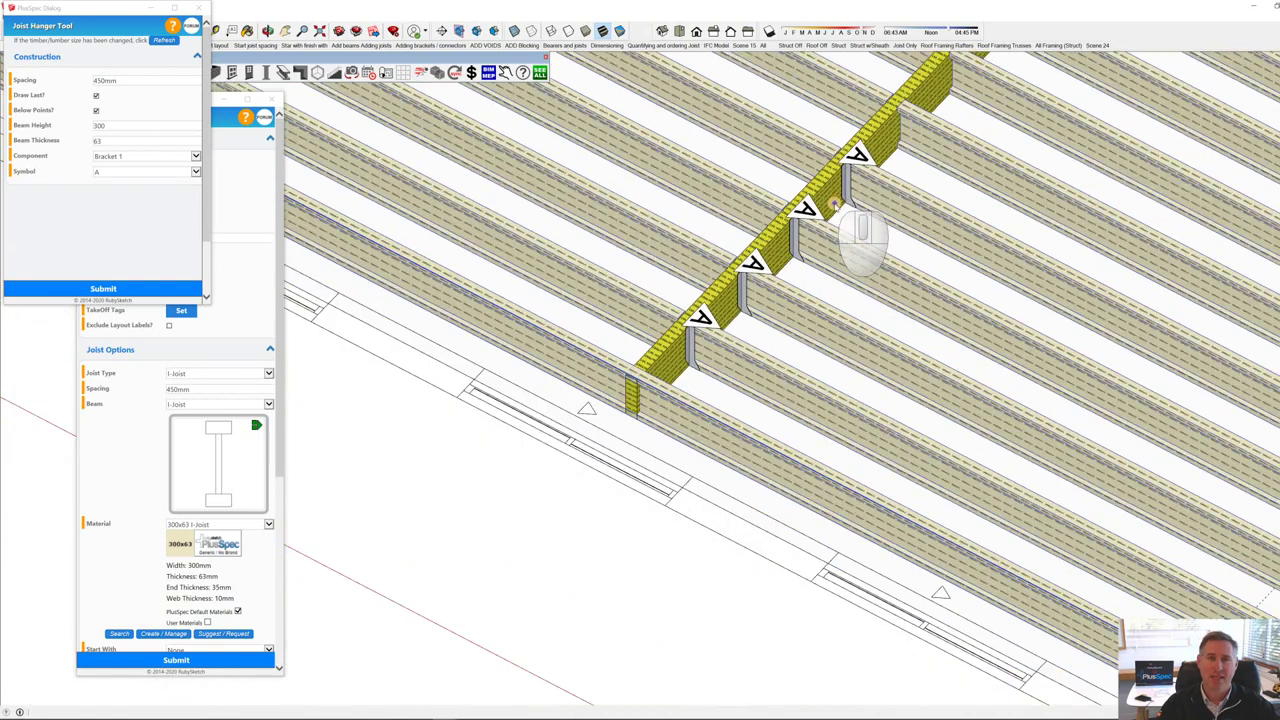
Step: Place a second hanger run from the seventh joist to the far end of the LVL beam, flipped to the joist side
mouse_move(834, 204)
middle_mouse_down()
mouse_move(657, 386)
mouse_move(673, 432)
middle_mouse_up()
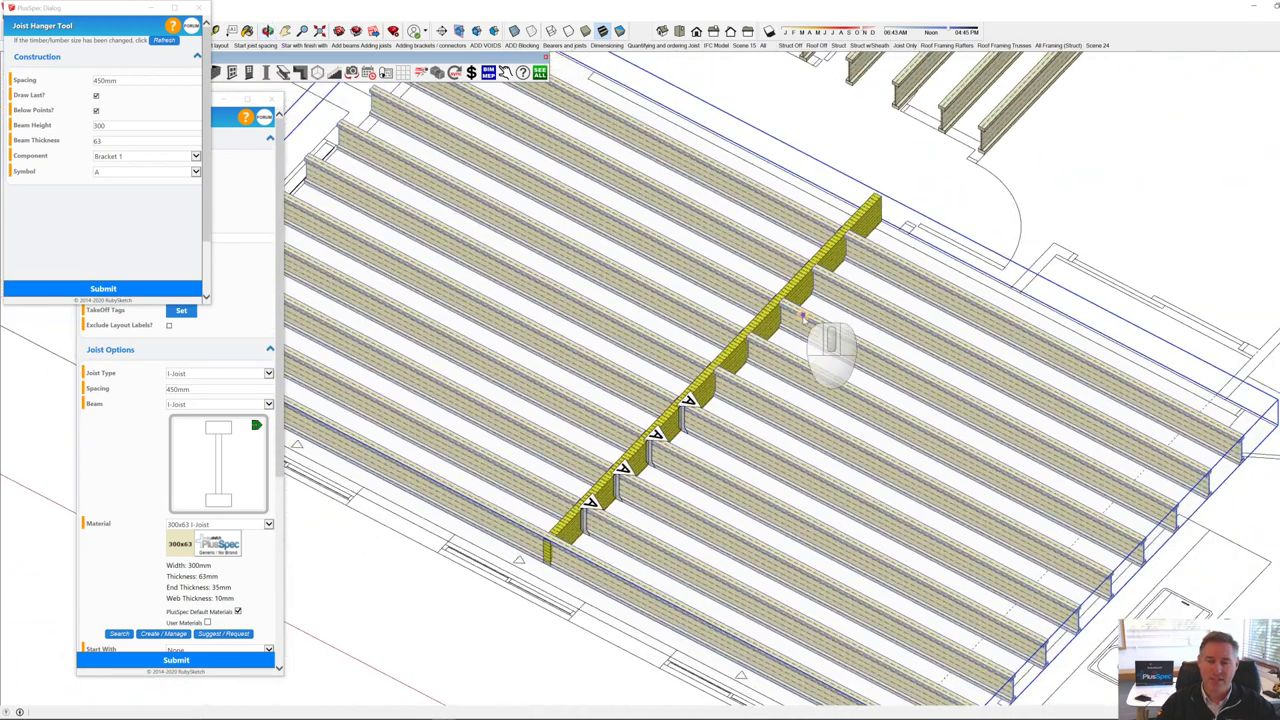
scroll(805, 305, "down", 2)
scroll(828, 262, "up", 3)
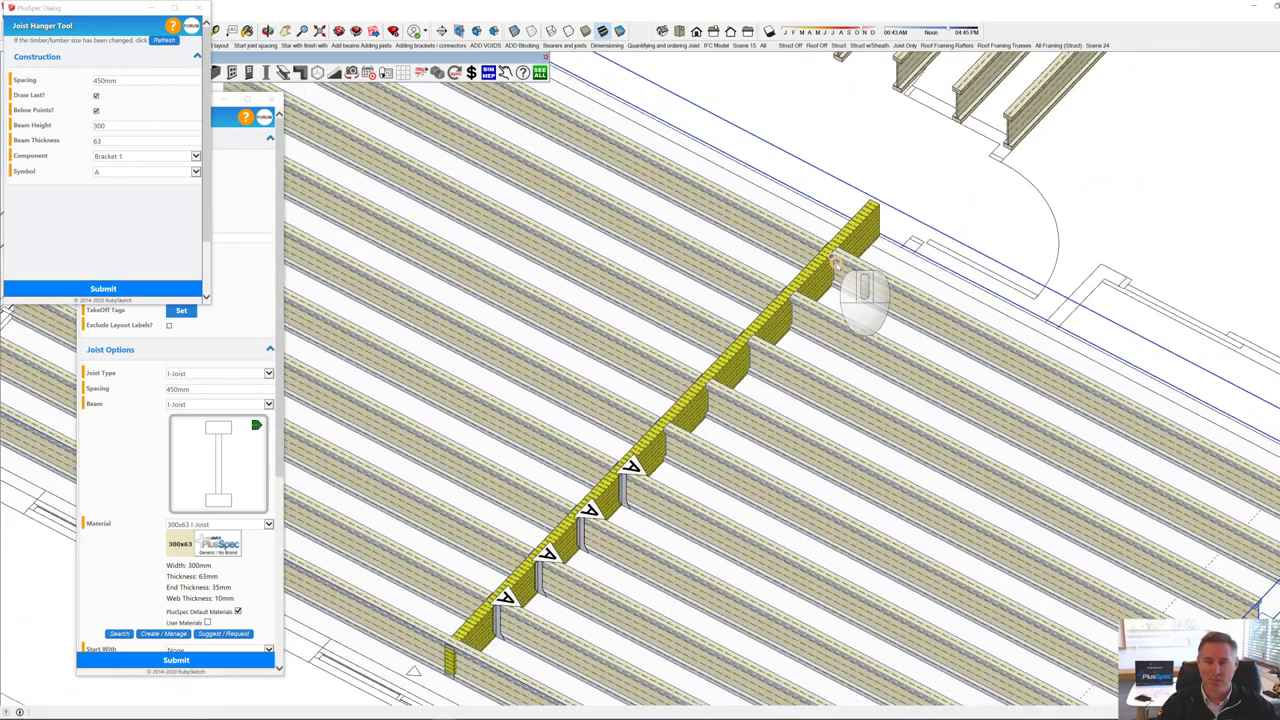
scroll(834, 264, "down", 1)
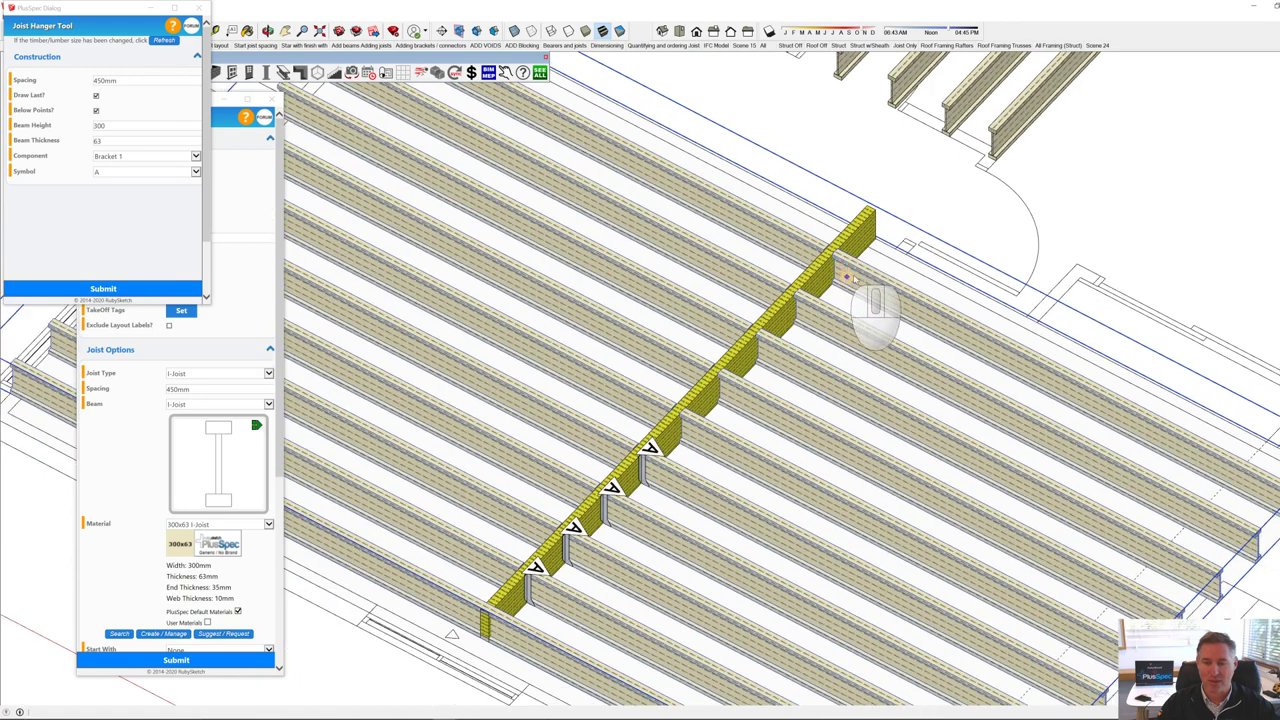
scroll(748, 335, "up", 5)
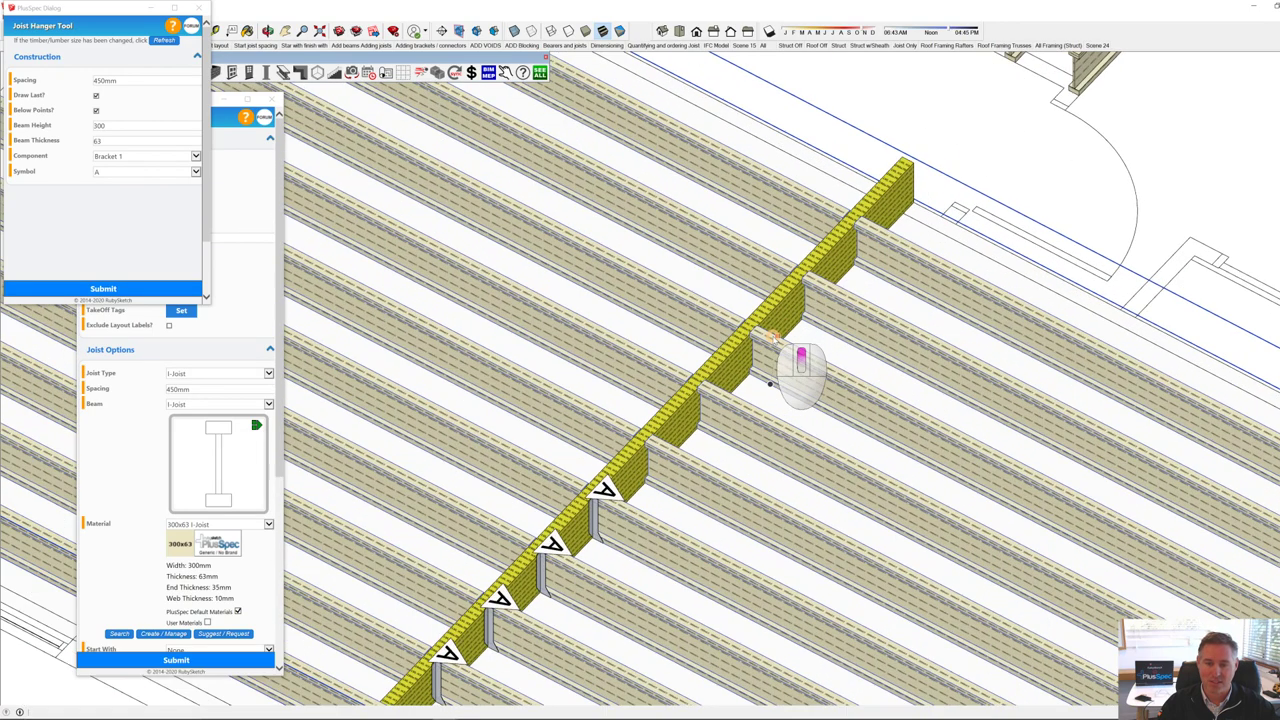
scroll(748, 334, "down", 1)
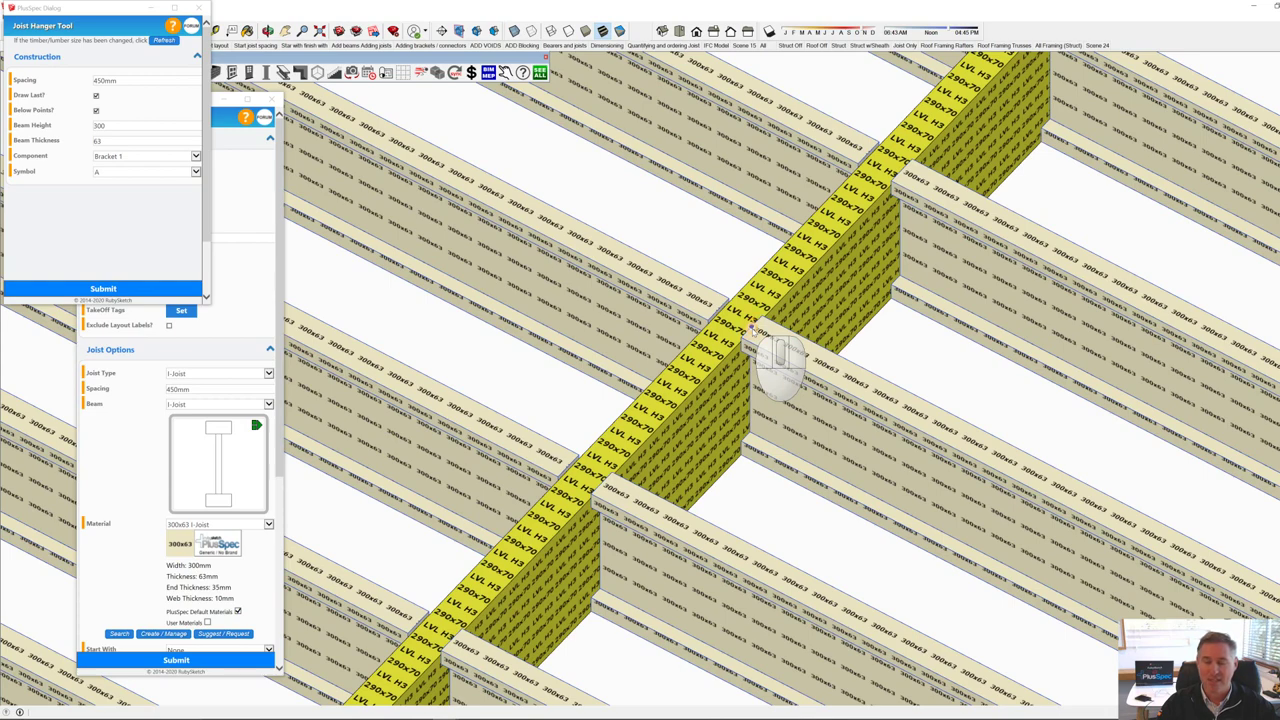
scroll(752, 329, "down", 4)
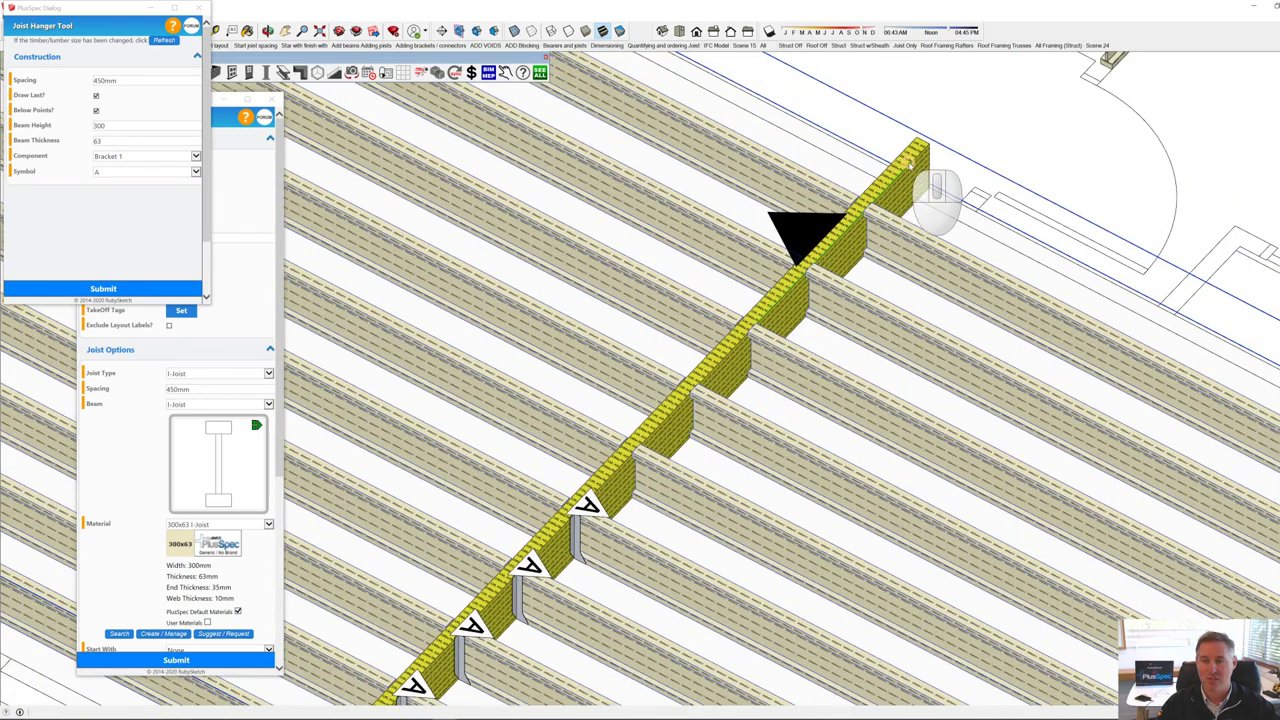
key("Down")
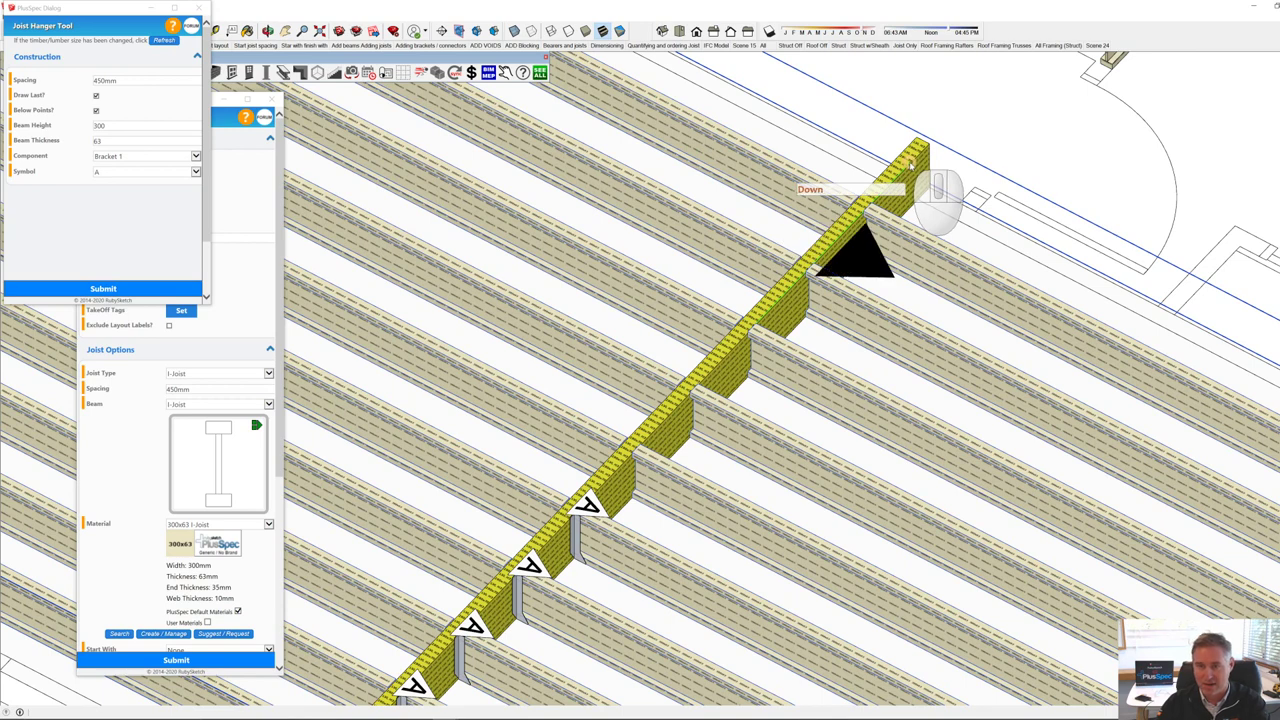
left_click(912, 162)
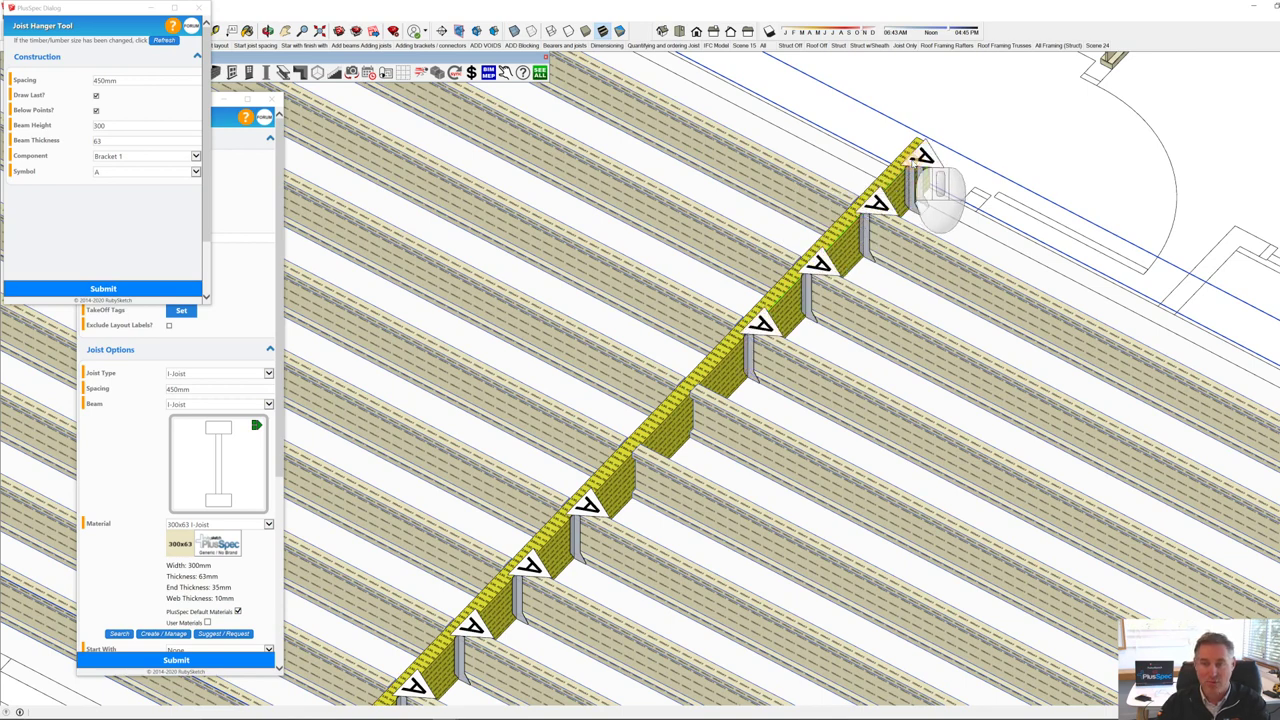
Step: Examine both hanger runs along the LVL beam, including the hanger at the beam's end, and review the hanger settings
scroll(914, 158, "up", 3)
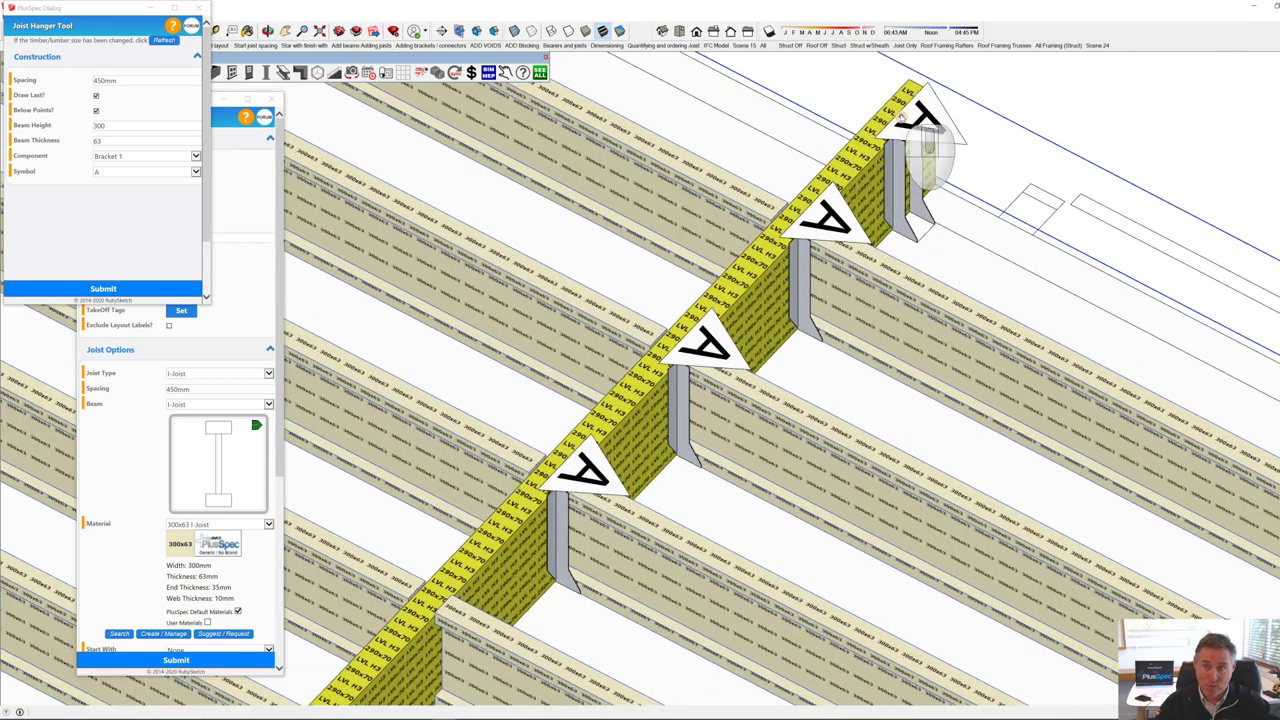
mouse_move(915, 170)
middle_mouse_down()
mouse_move(686, 129)
mouse_move(600, 128)
middle_mouse_up()
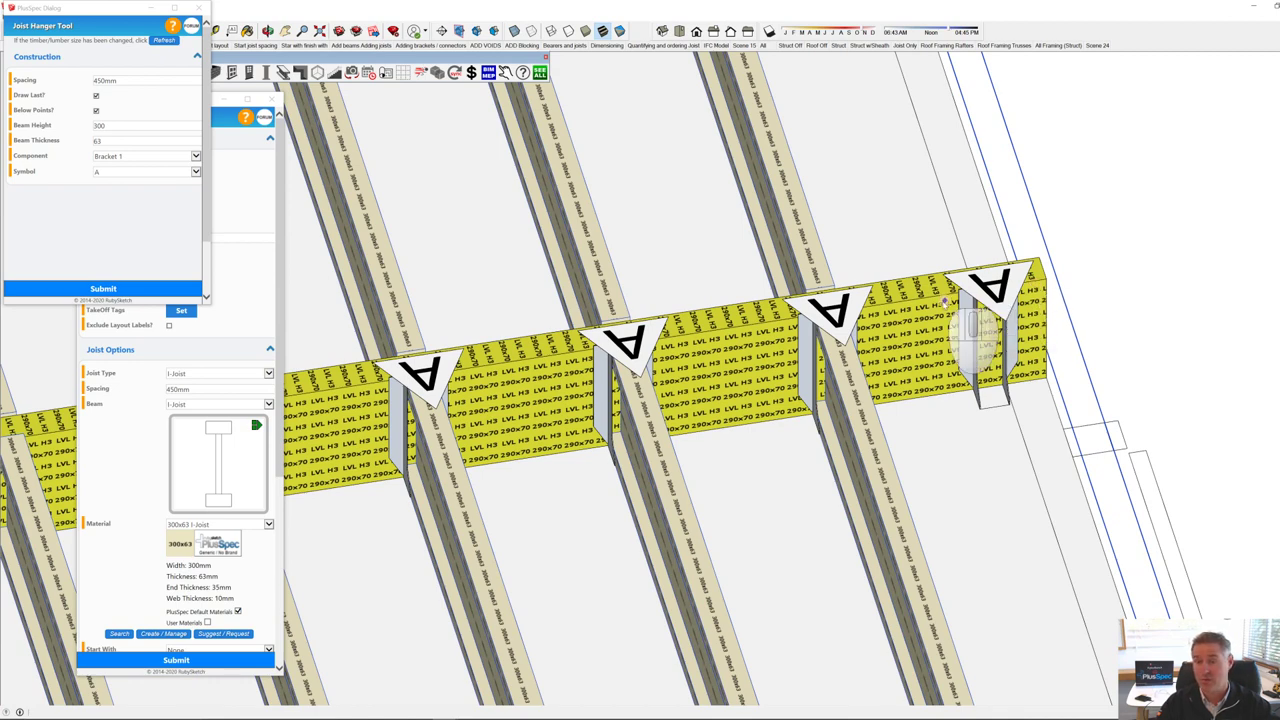
scroll(897, 307, "down", 3)
mouse_move(884, 305)
middle_mouse_down()
mouse_move(826, 310)
mouse_move(983, 353)
middle_mouse_up()
scroll(855, 355, "up", 3)
mouse_move(855, 355)
middle_mouse_down()
mouse_move(722, 302)
mouse_move(659, 294)
middle_mouse_up()
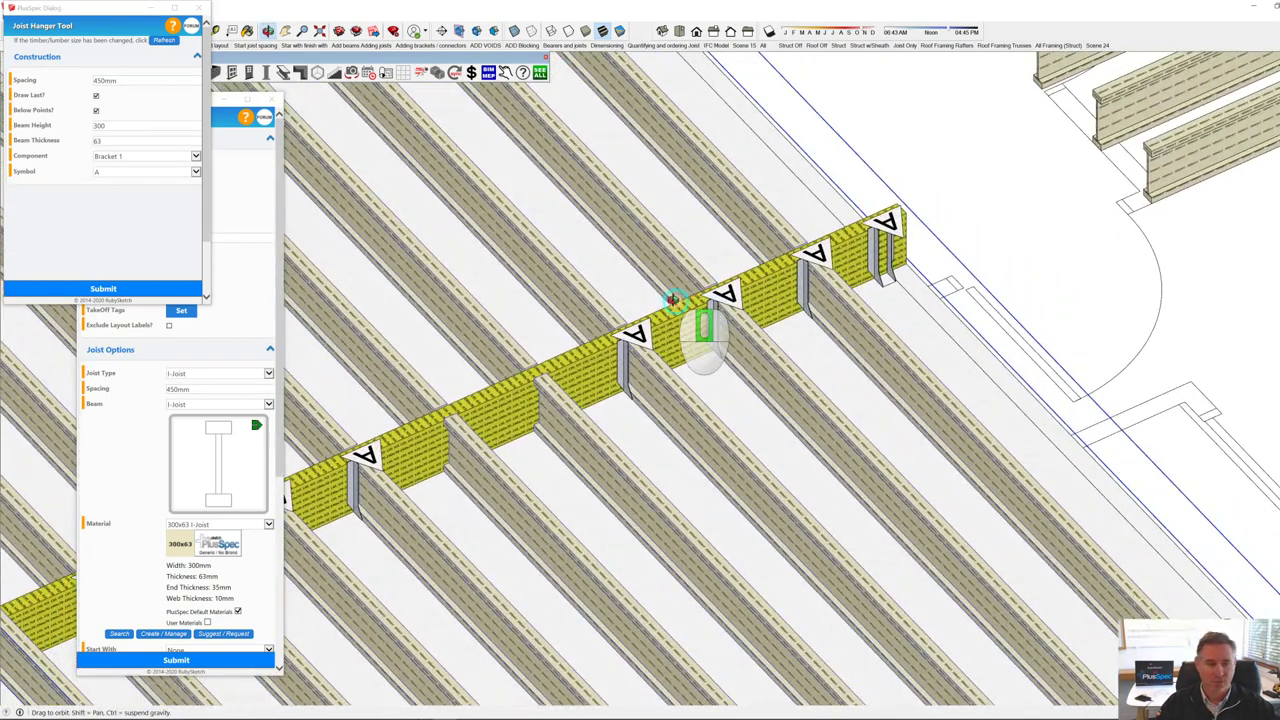
mouse_move(590, 337)
middle_mouse_down()
mouse_move(740, 292)
mouse_move(806, 316)
middle_mouse_up()
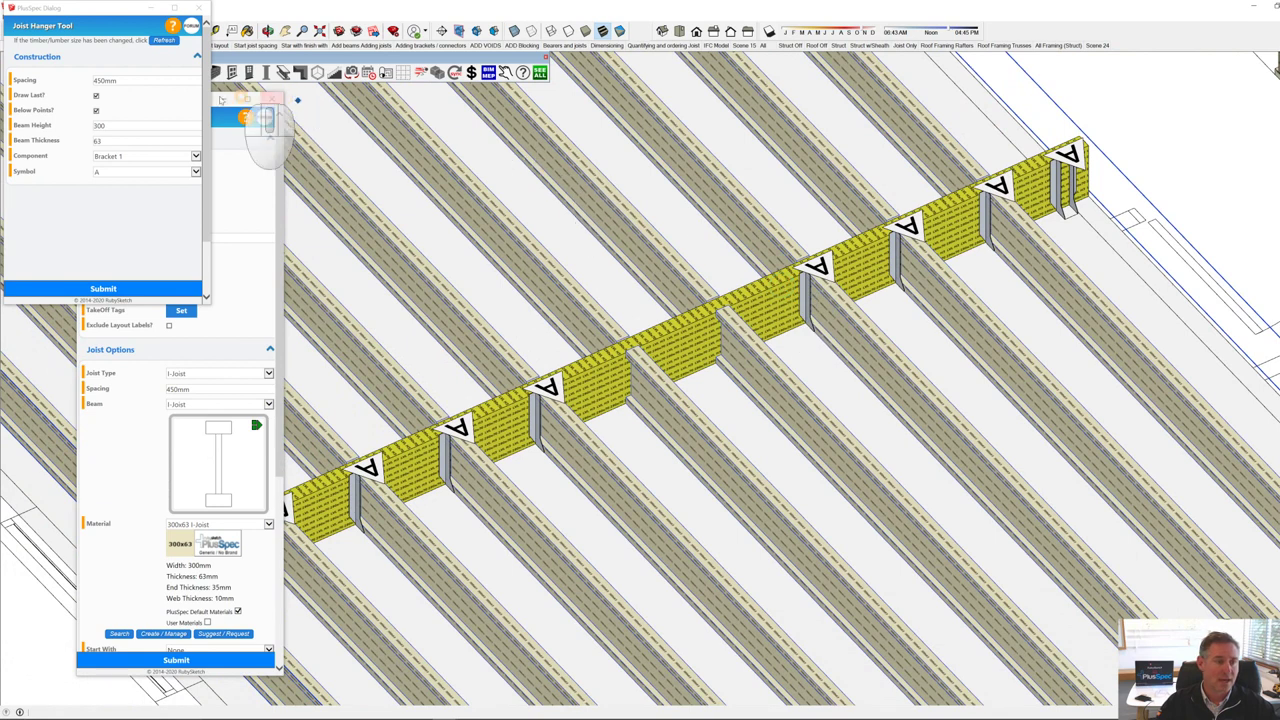
mouse_move(18, 84)
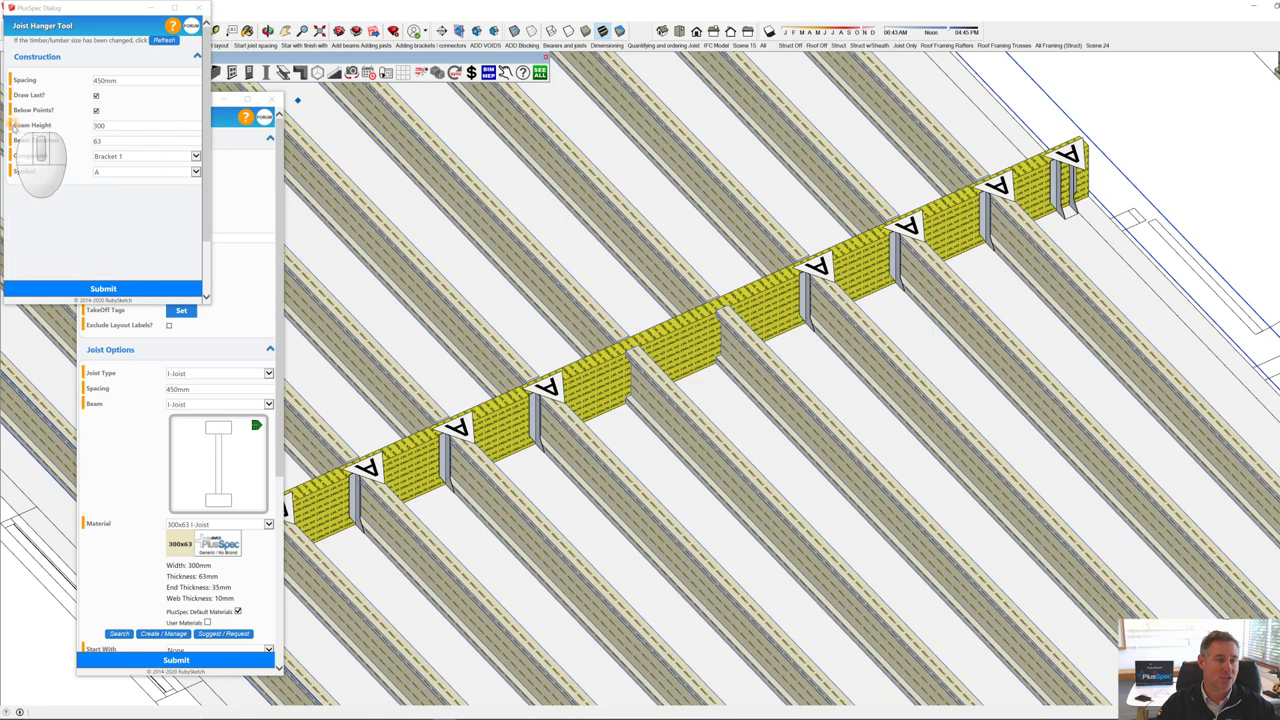
mouse_move(18, 155)
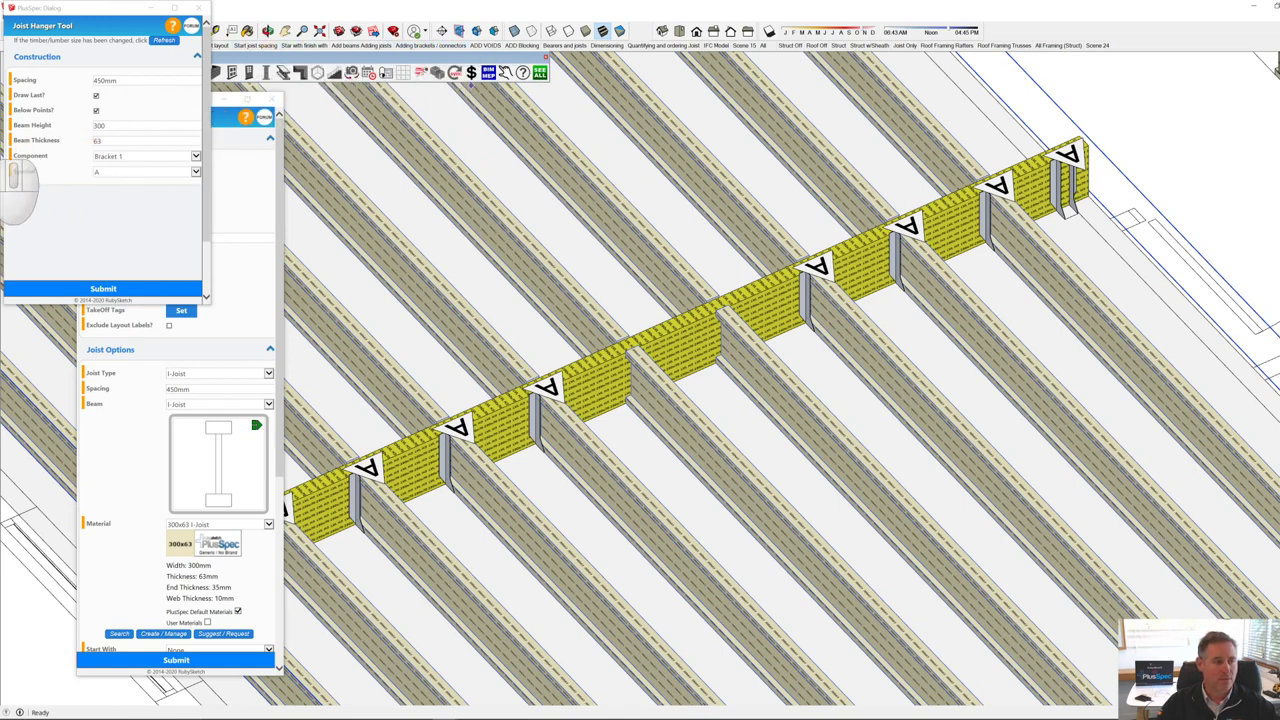
scroll(780, 270, "down", 5)
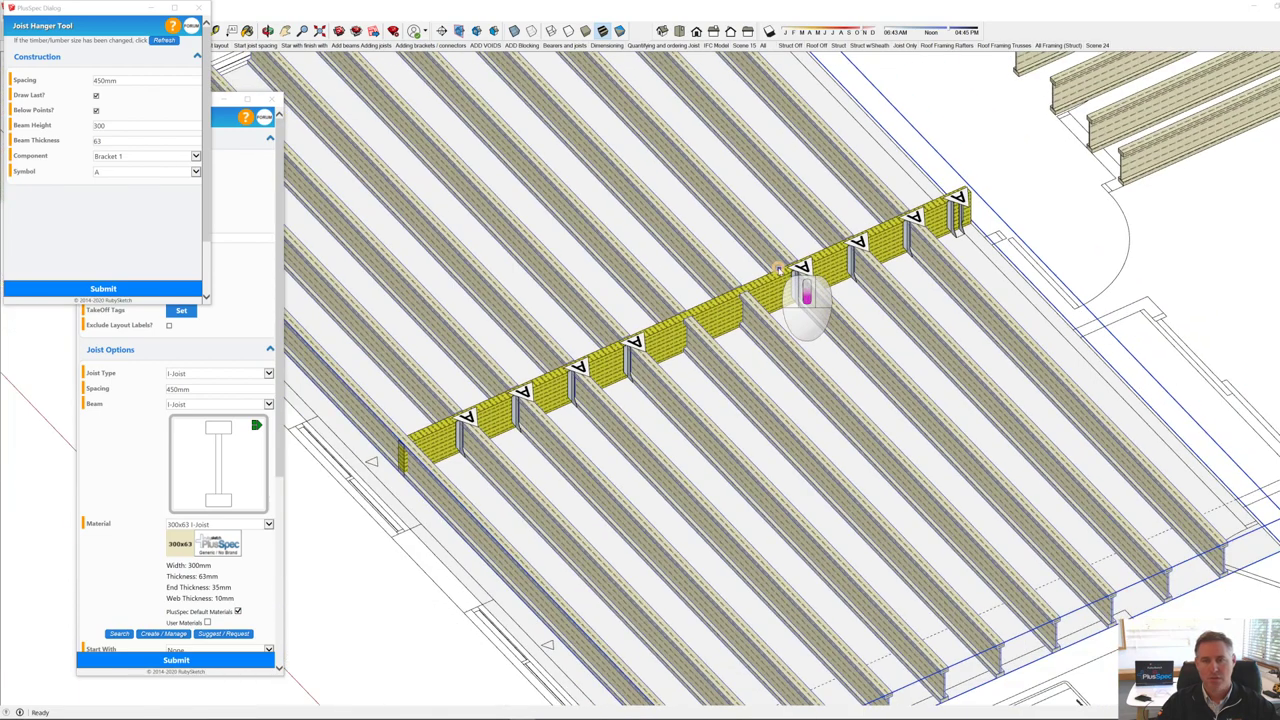
Step: Switch to the ADD Blocking scene and examine the blocking between the joist ends along the floor's edge
scroll(795, 280, "down", 3)
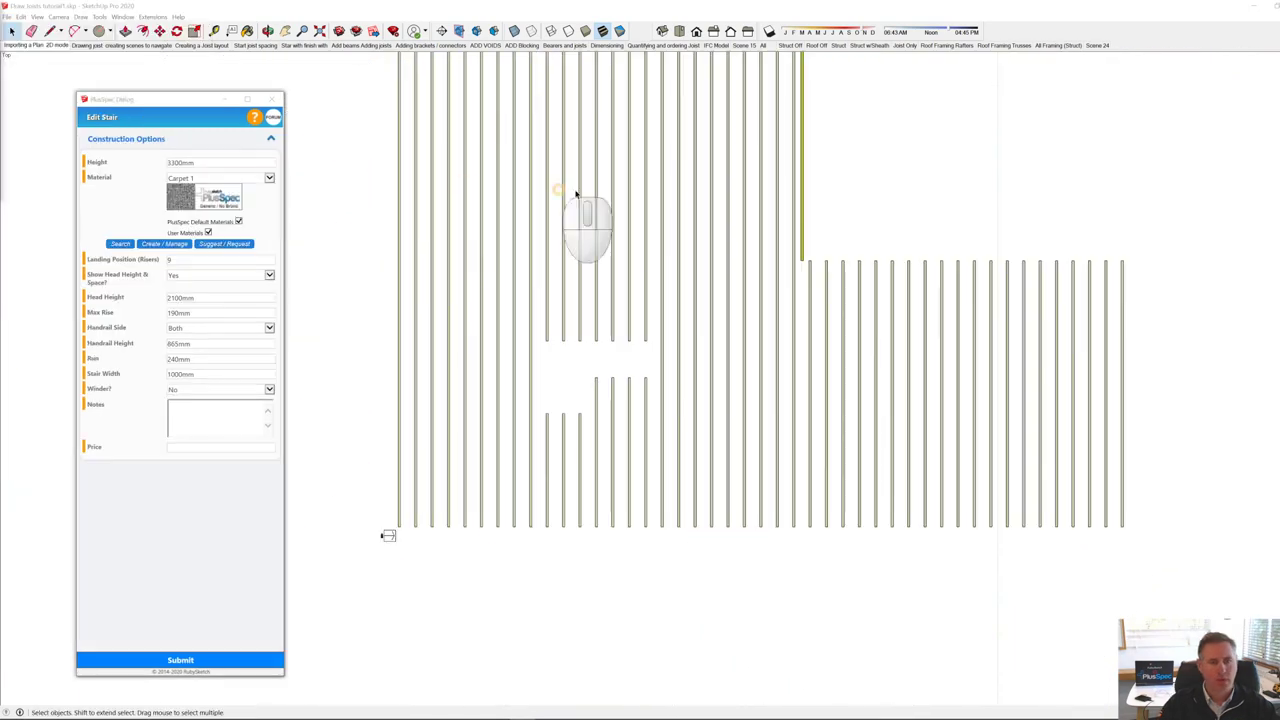
scroll(566, 237, "down", 1)
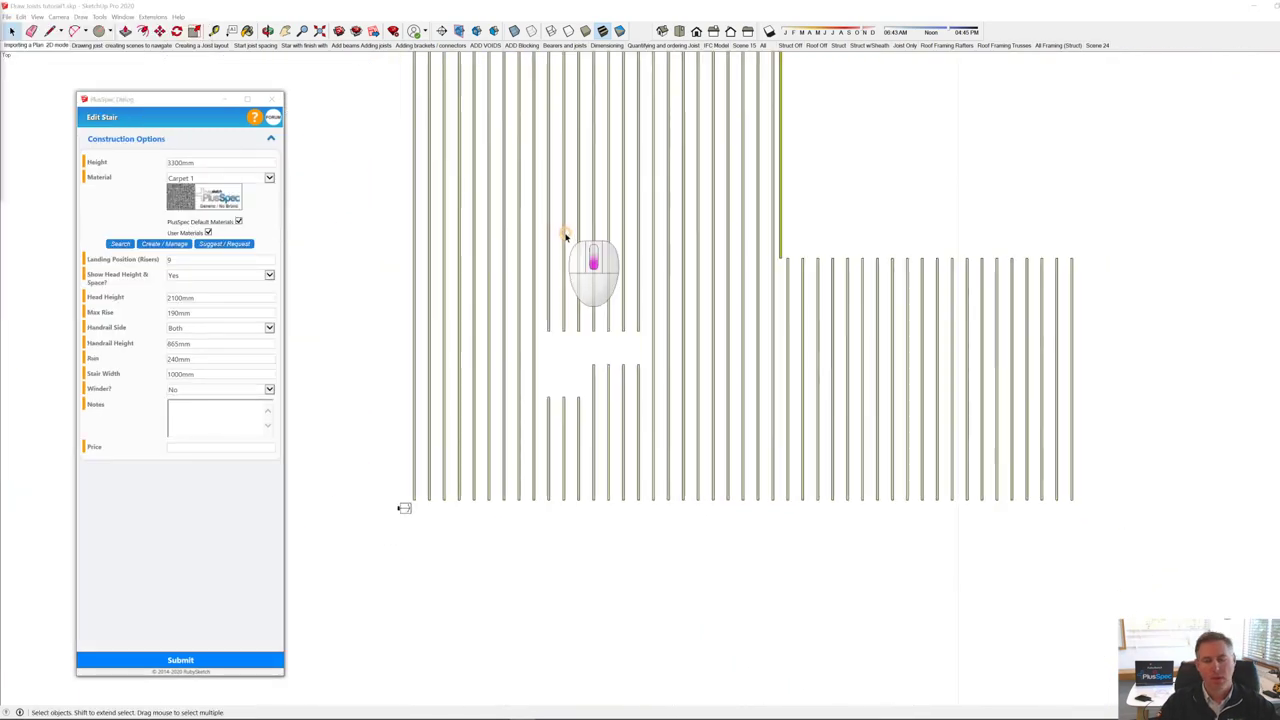
scroll(565, 236, "up", 1)
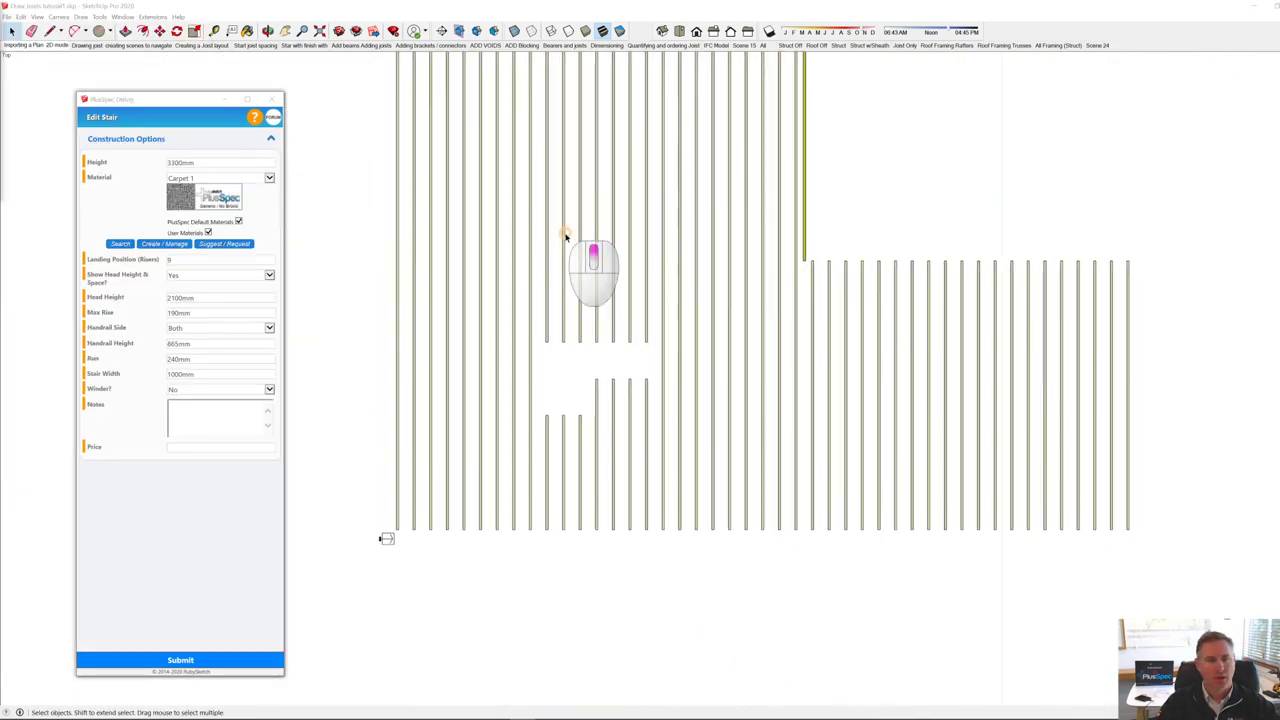
left_click(522, 46)
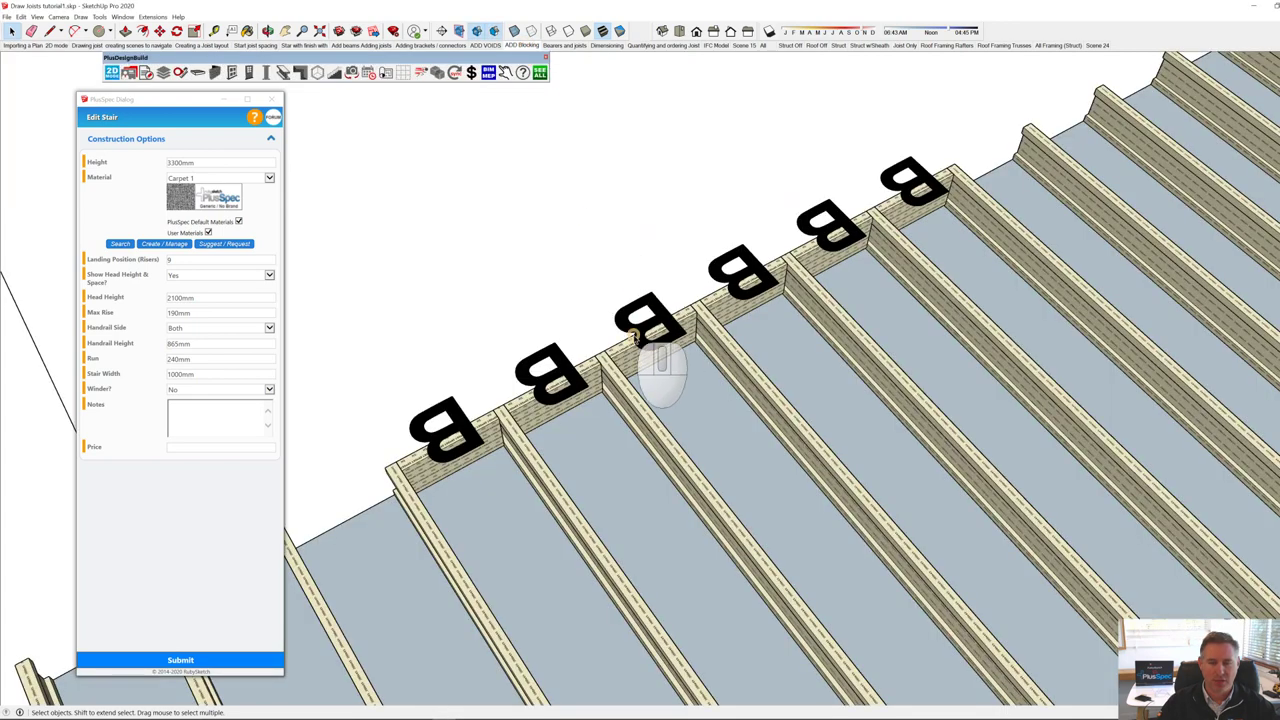
scroll(634, 338, "down", 6)
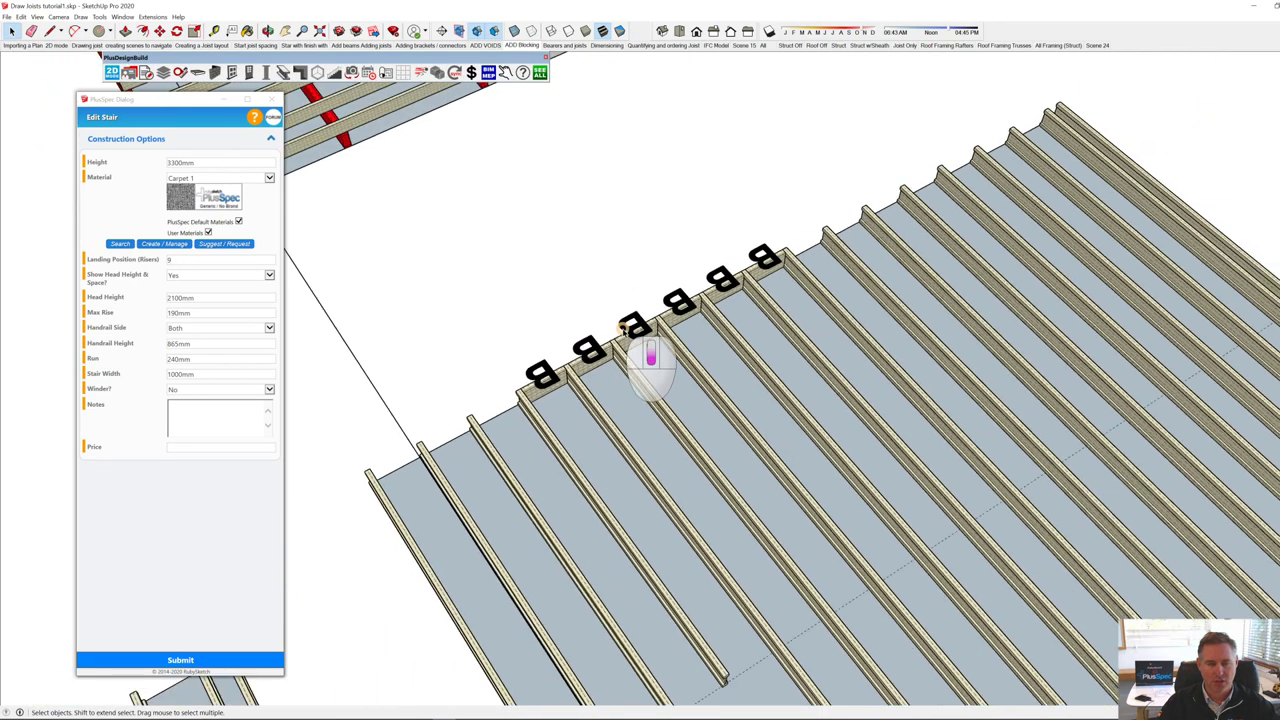
scroll(628, 330, "down", 1)
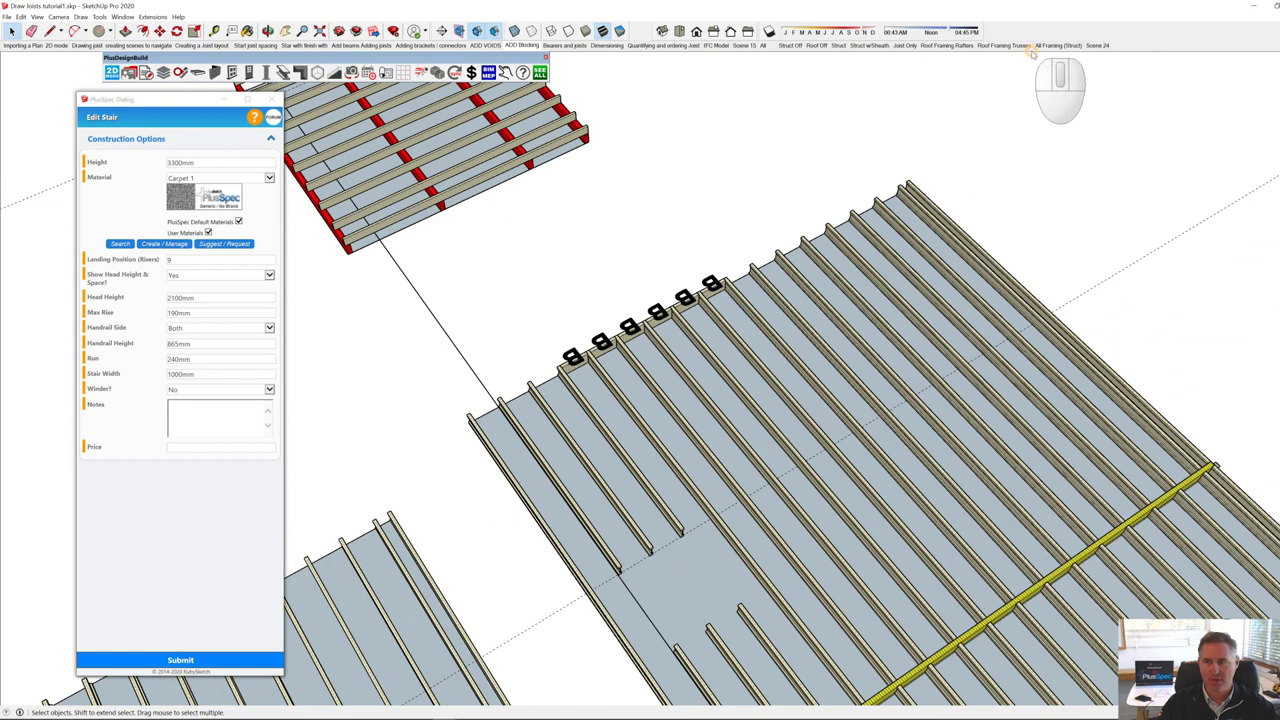
Step: Switch to Scene 15 and draw a rectangular face in the empty area below the circular and L-shaped joist layouts
left_click(748, 45)
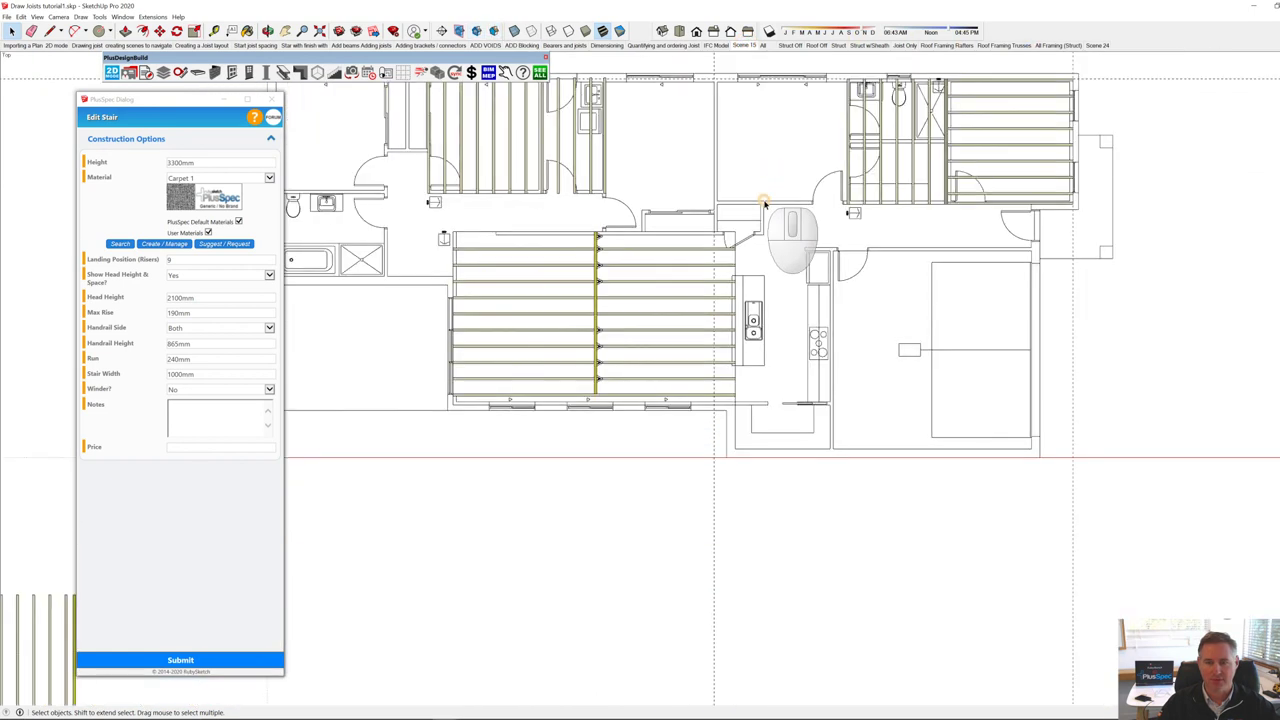
scroll(762, 208, "down", 5)
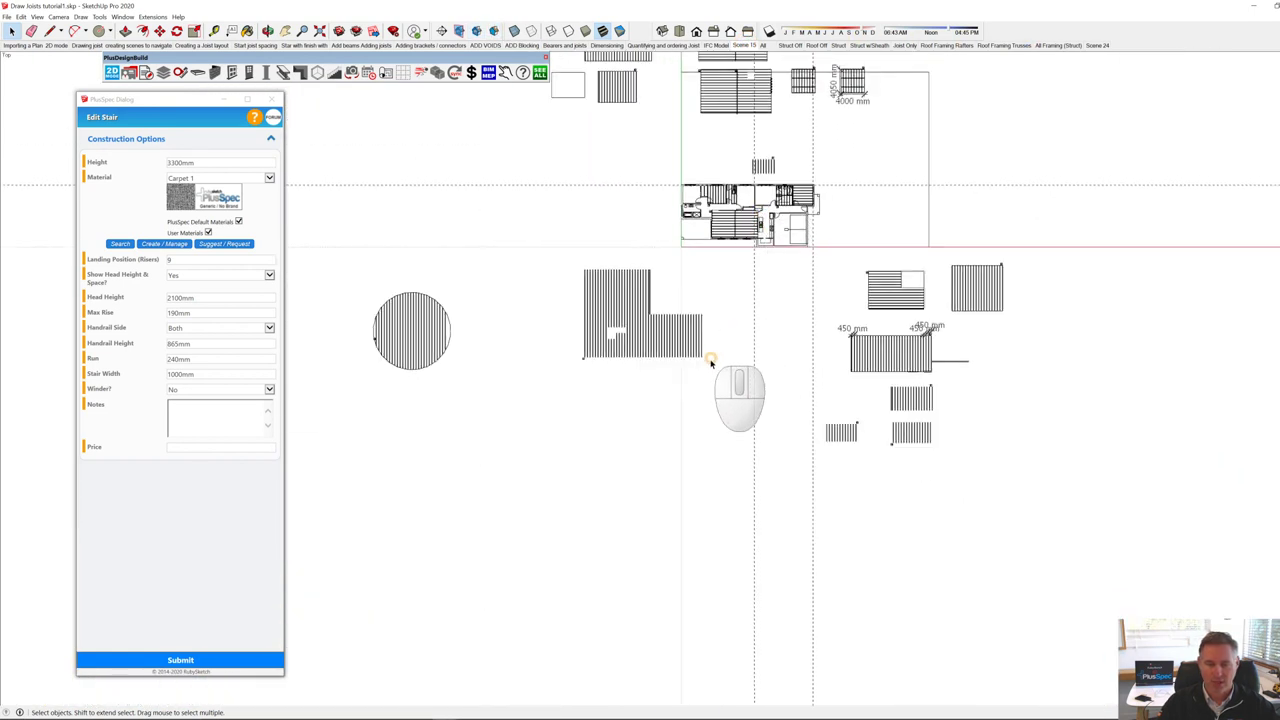
scroll(522, 492, "up", 10)
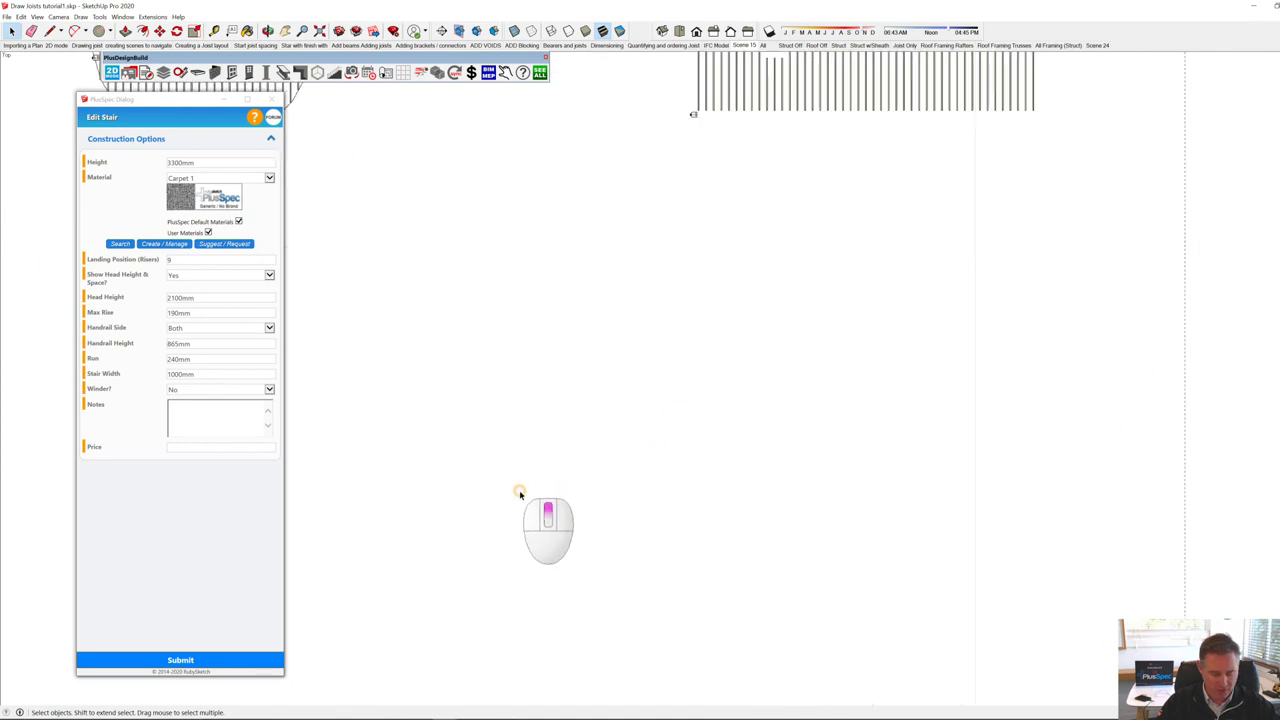
key("r")
left_click(524, 364)
left_click(648, 500)
Step: Start a floor joist layout on the new rectangular face with the joist type set to Solid Timber/Lumber
key("space")
right_click(583, 462)
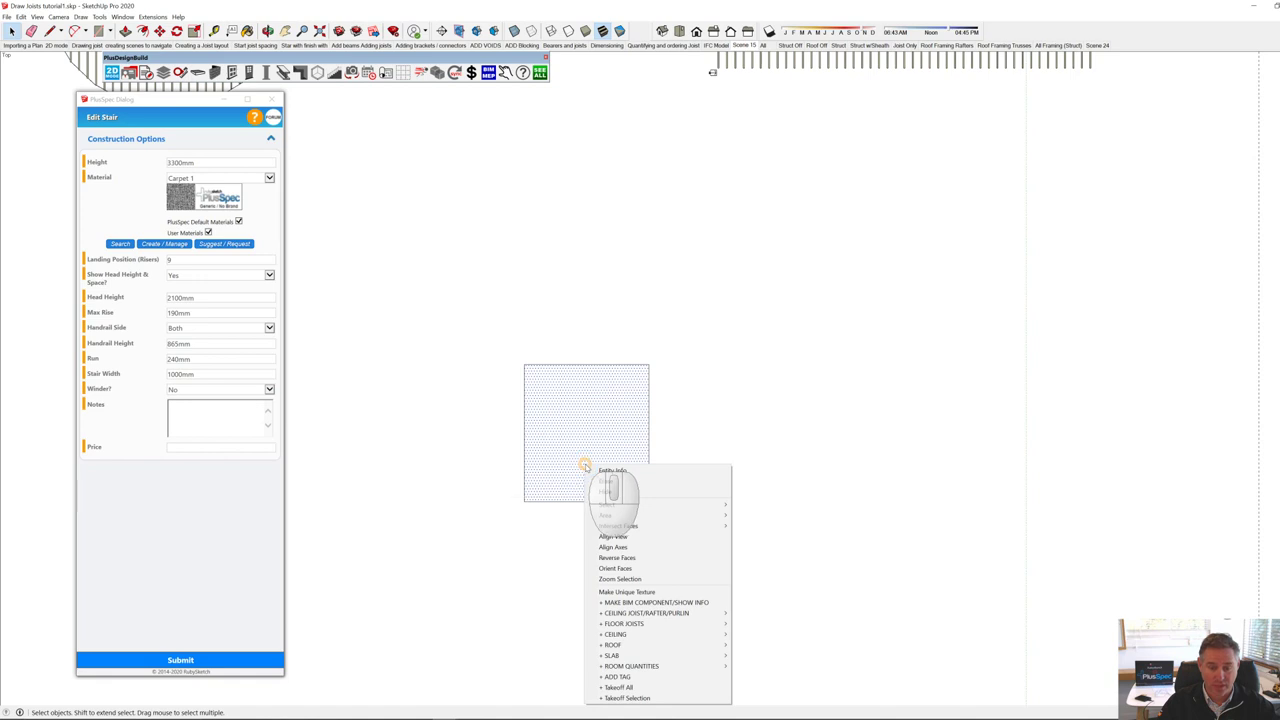
mouse_move(660, 624)
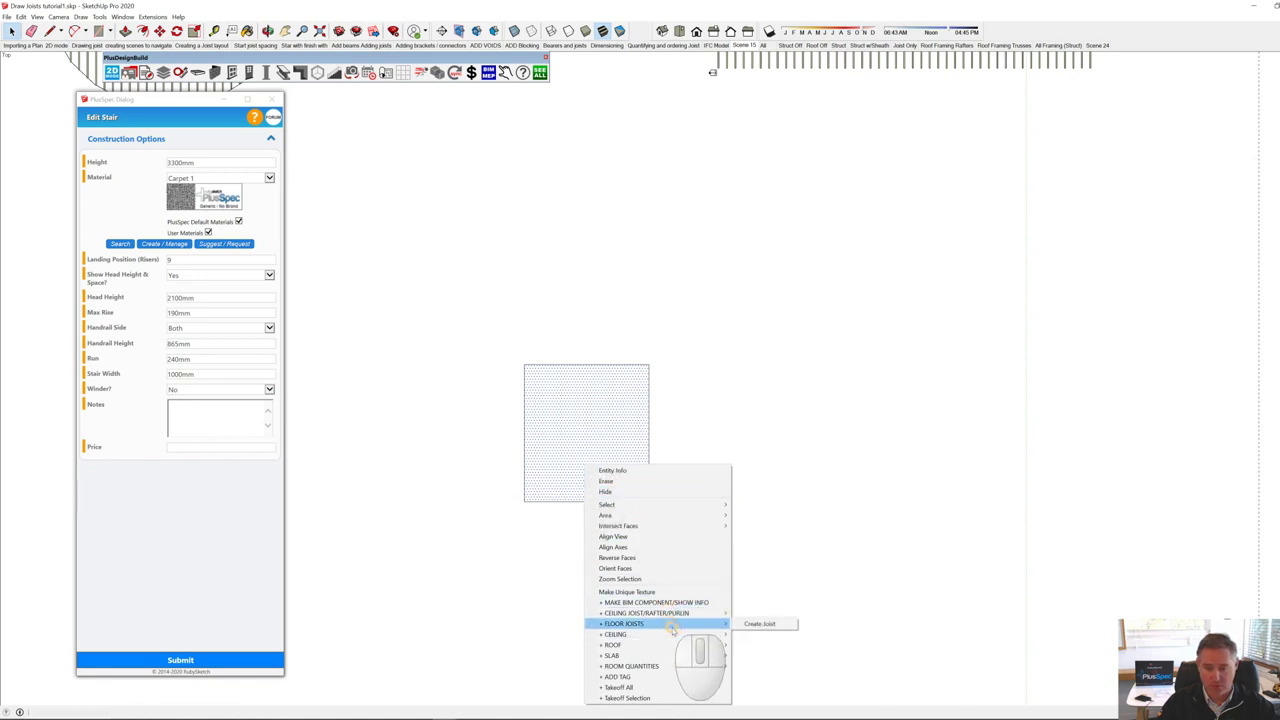
left_click(761, 624)
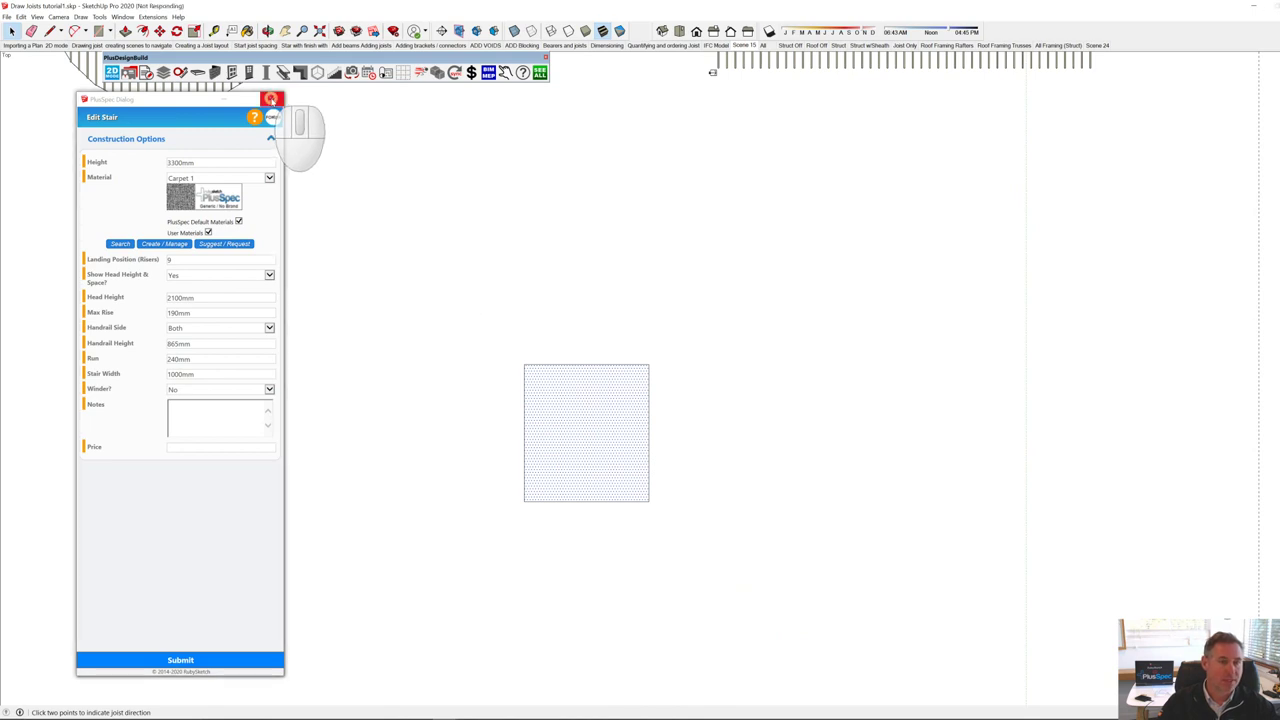
left_click(272, 106)
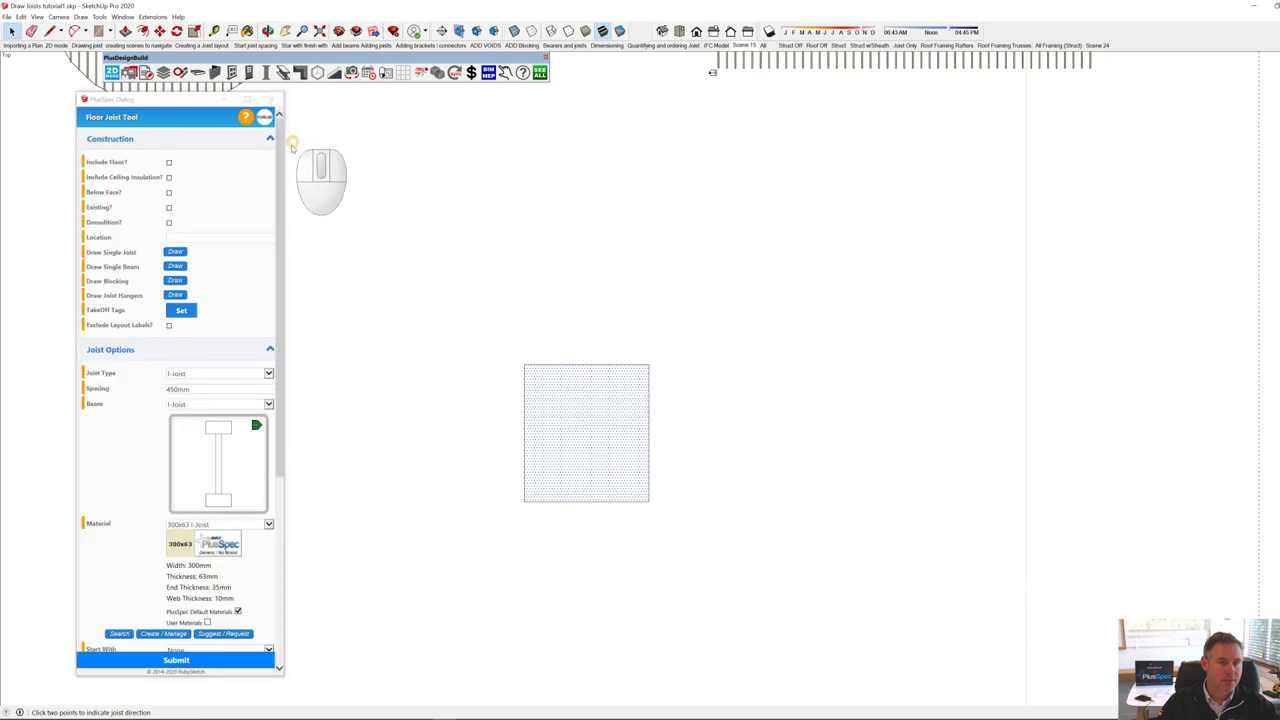
left_click(268, 373)
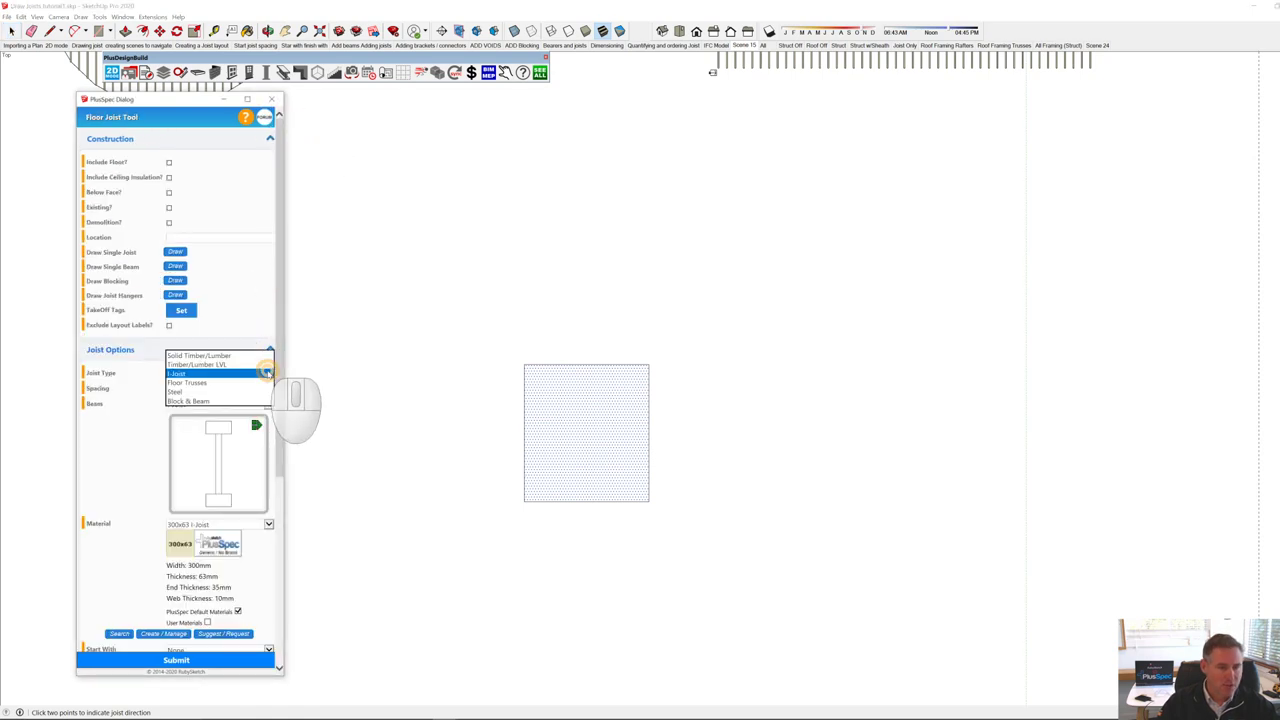
left_click(230, 350)
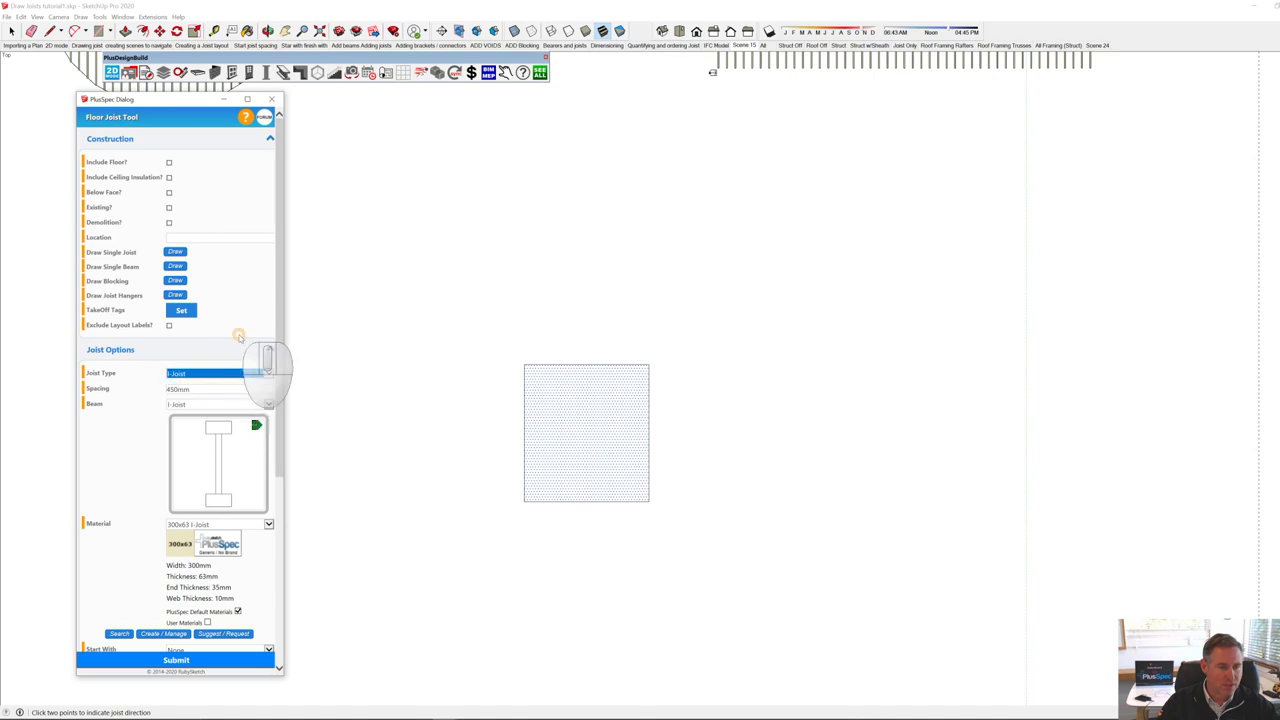
scroll(238, 336, "up", 2)
scroll(238, 336, "down", 2)
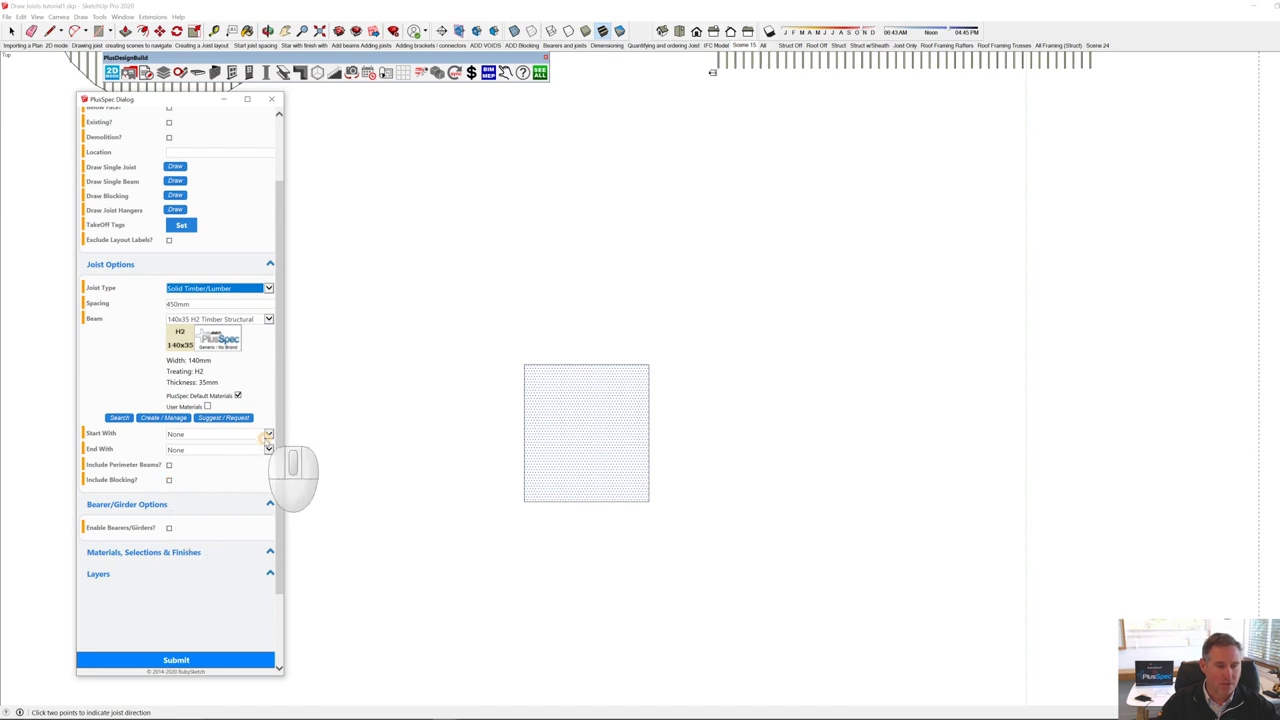
Step: Set the layout to start with a single joist and lay the joists parallel to the rectangle's left edge from its lower-left corner
left_click(262, 434)
left_click(259, 437)
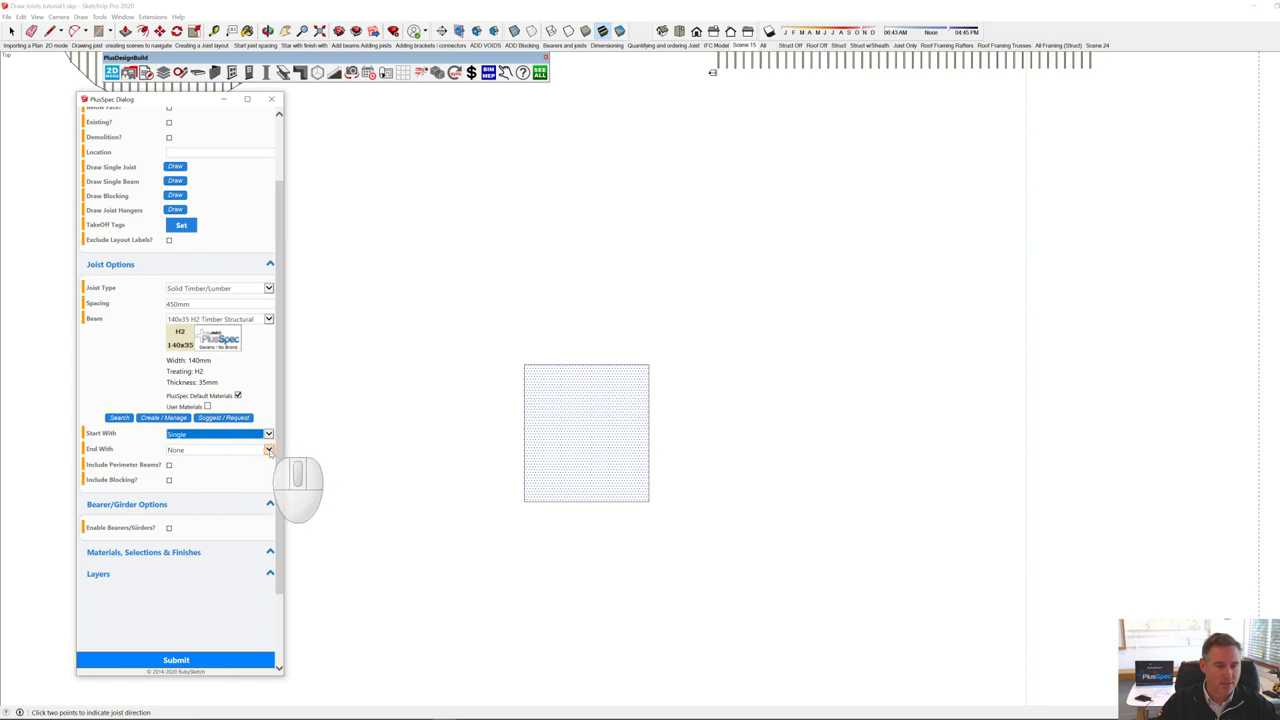
left_click(195, 659)
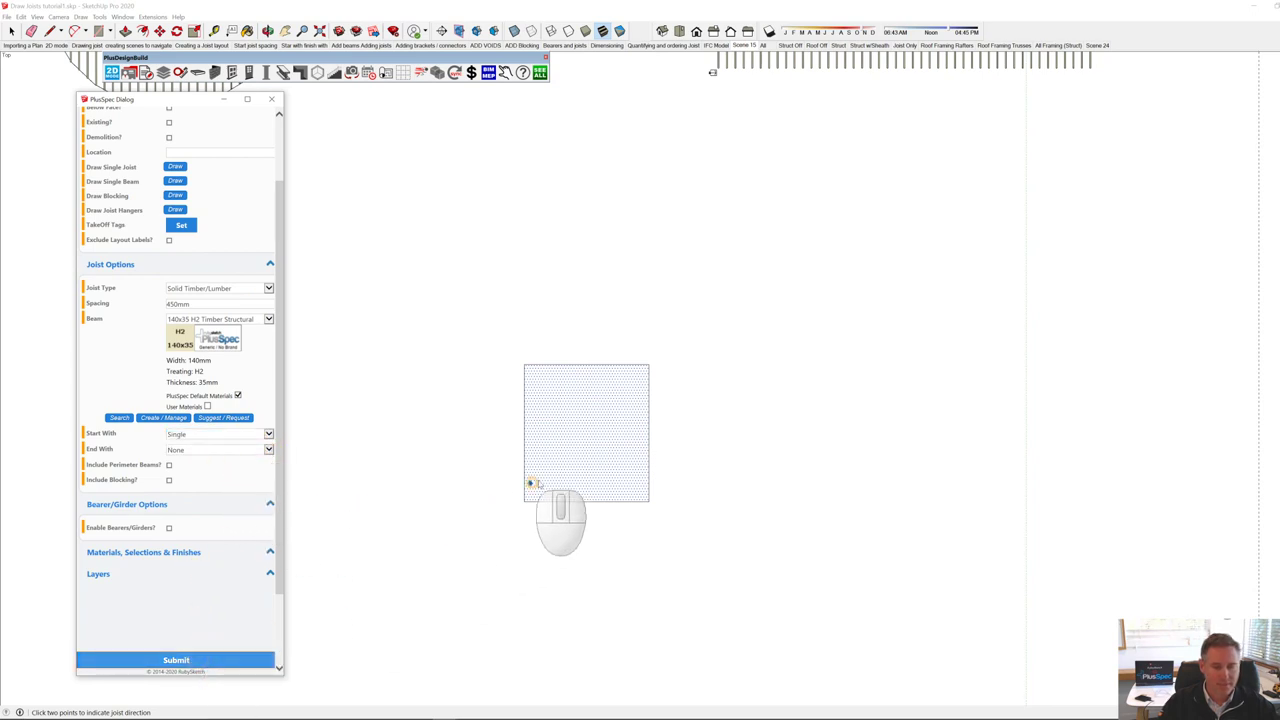
left_click(525, 499)
left_click(524, 454)
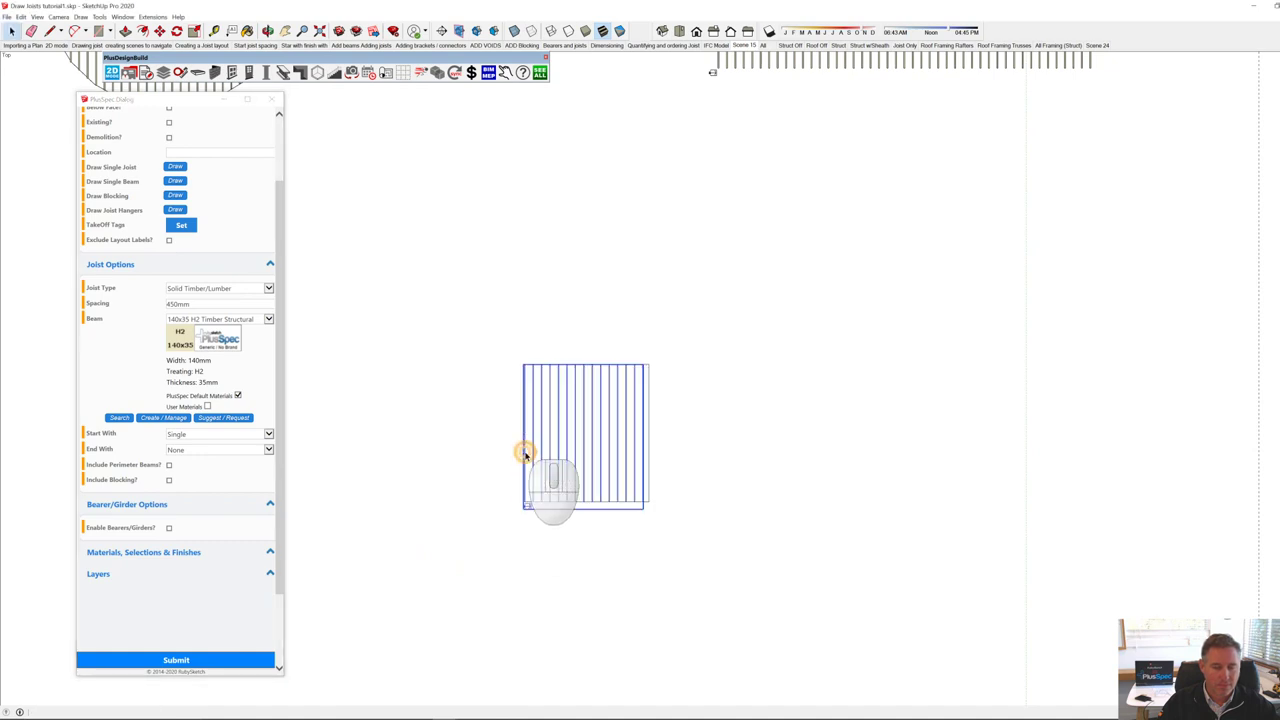
scroll(550, 518, "up", 5)
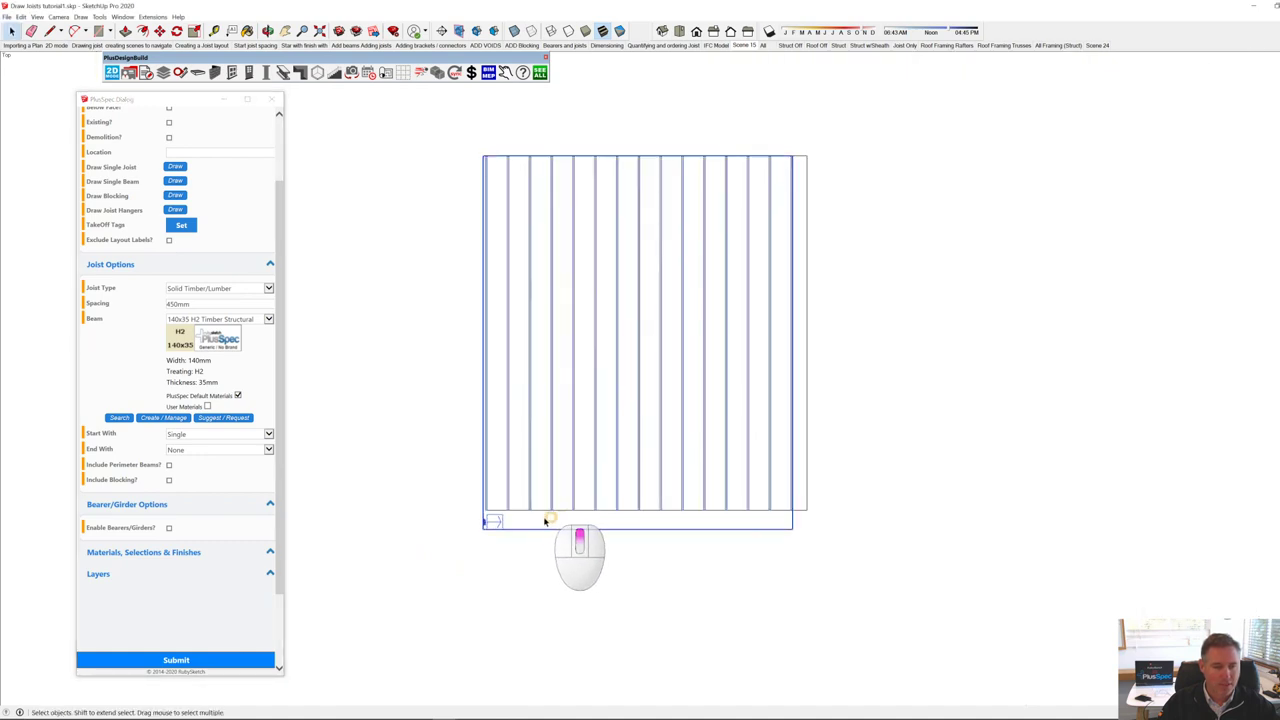
Step: Try the joist layout with 140x35 H2 Timber Structural blocking included, and undo that blocking
left_click(169, 481)
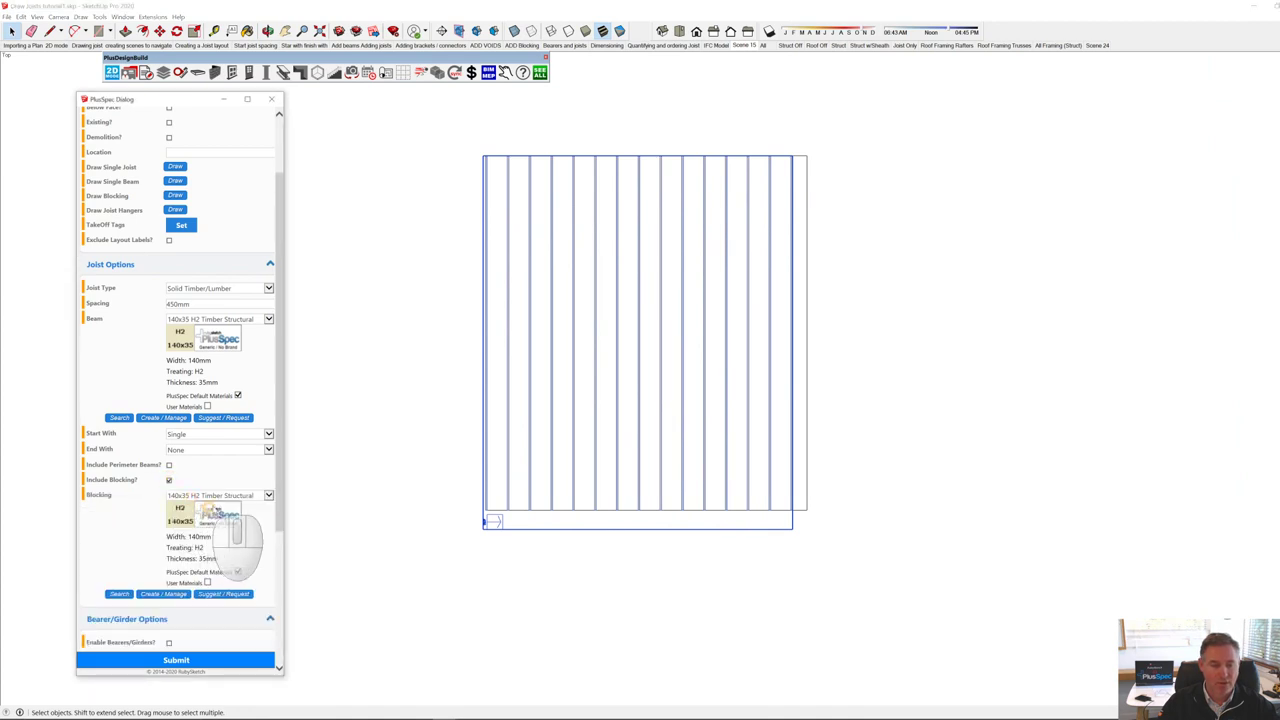
left_click(228, 660)
left_click(582, 468)
left_click(584, 451)
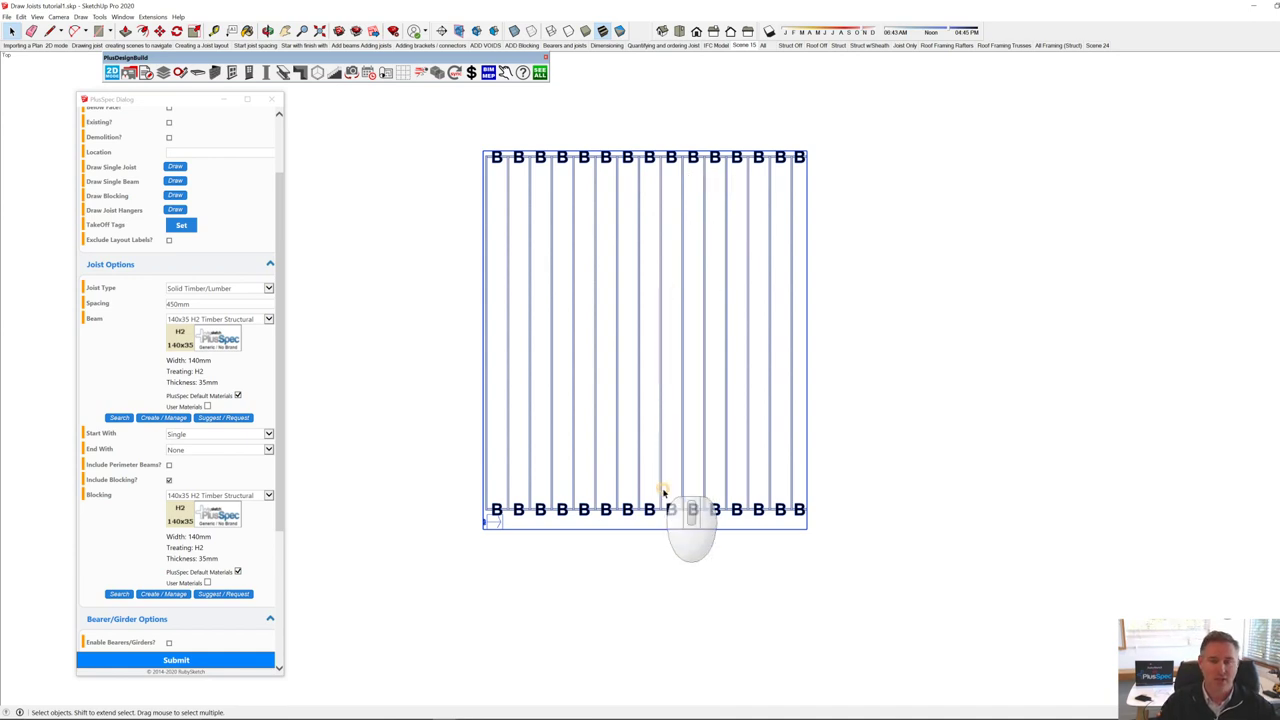
scroll(663, 492, "up", 2)
middle_click_drag(663, 494, 580, 200)
middle_click_drag(576, 341, 476, 285)
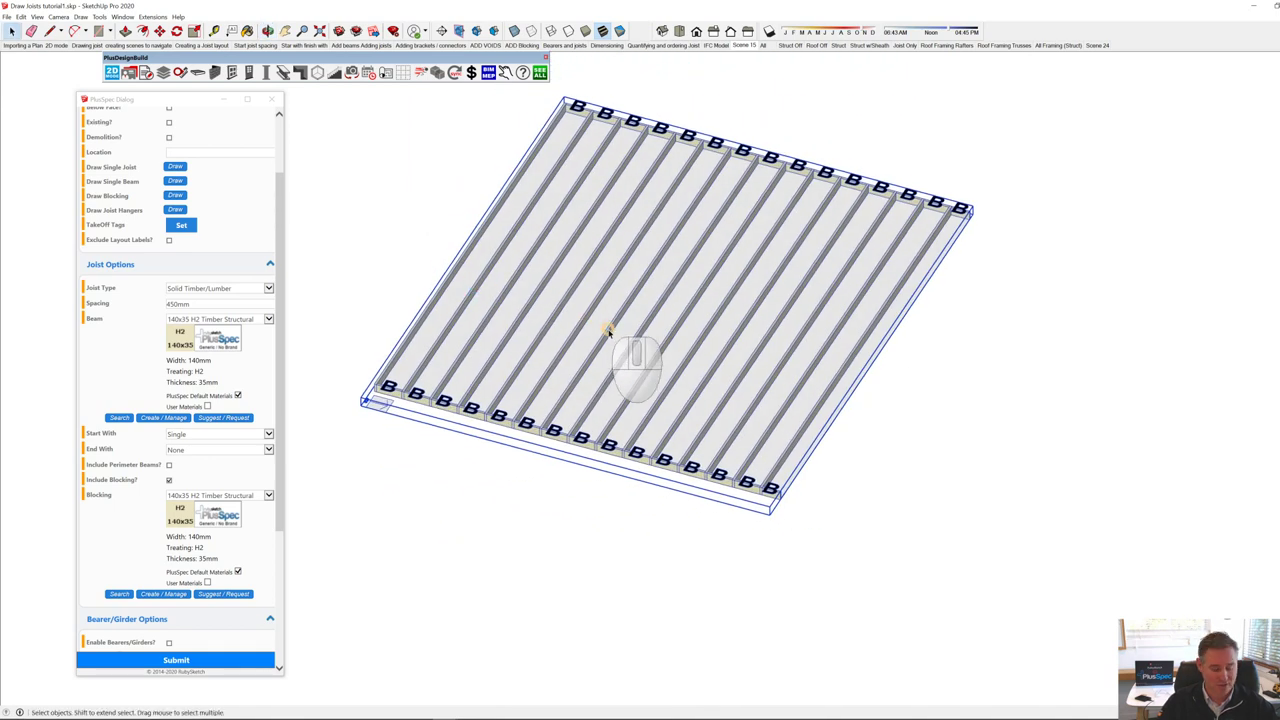
key("ctrl+z")
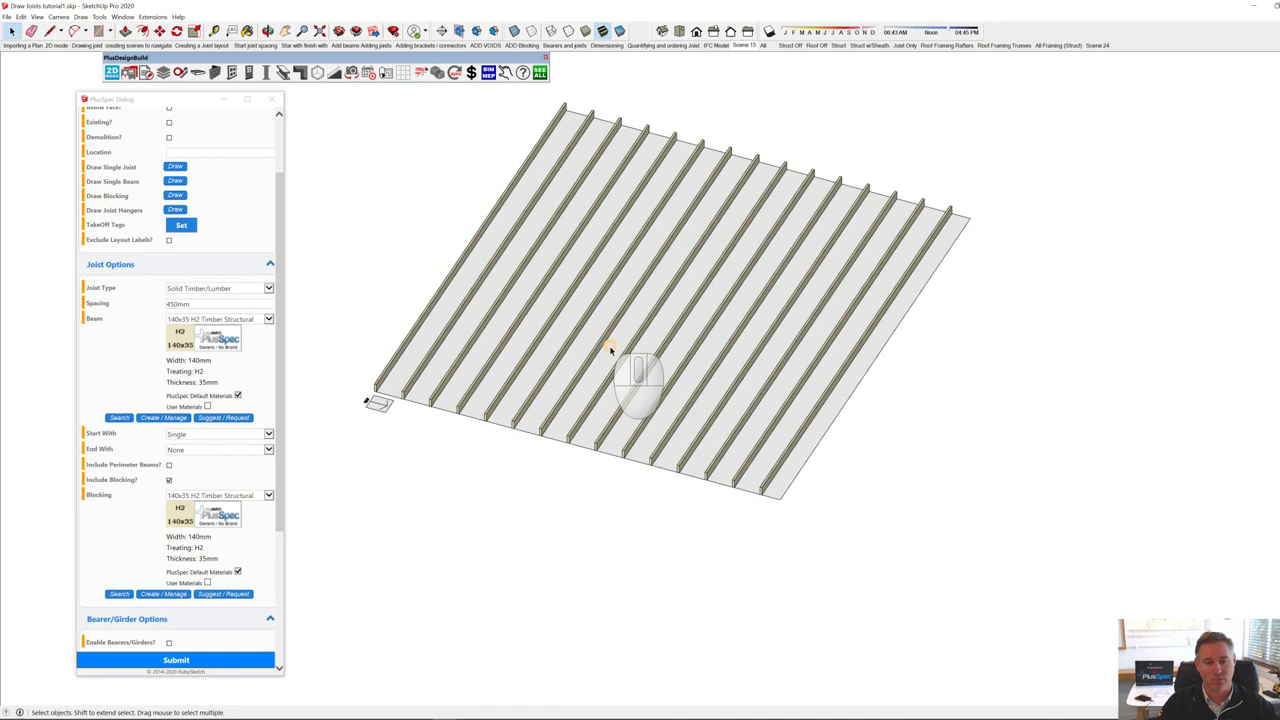
Step: Set the joist layout to end with a single joist and regenerate it
left_click(548, 330)
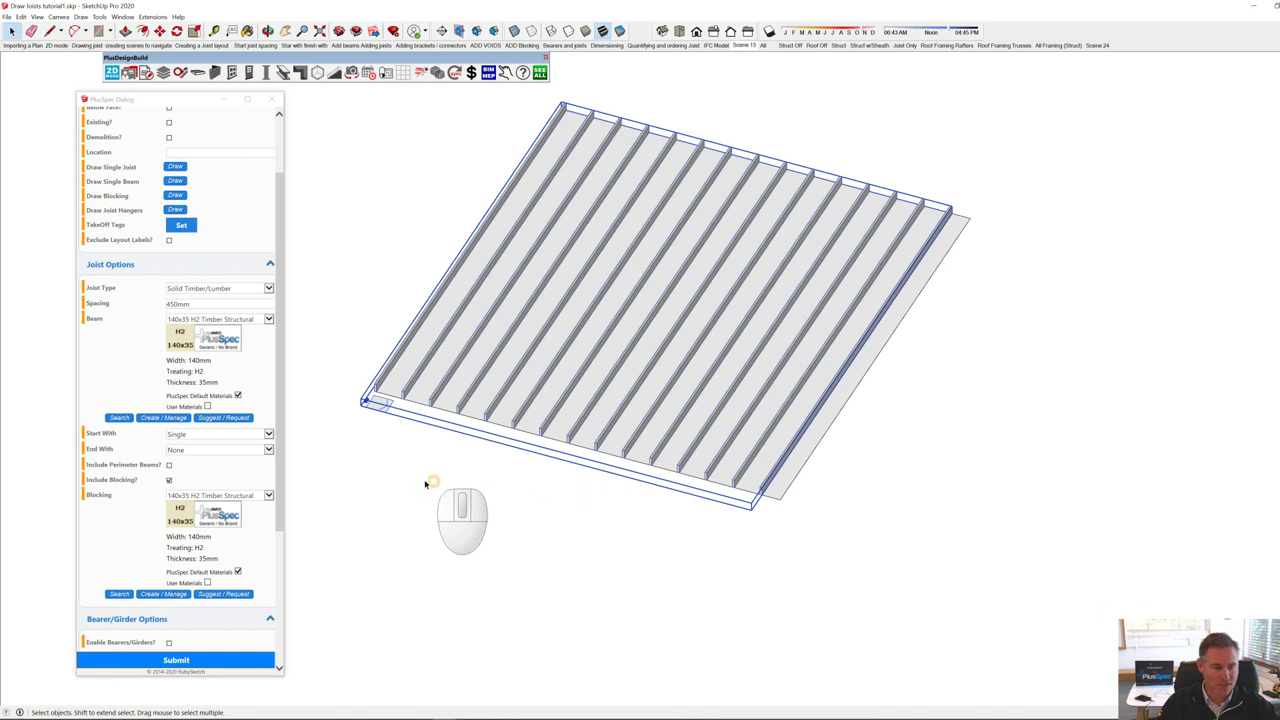
left_click(266, 449)
left_click(257, 459)
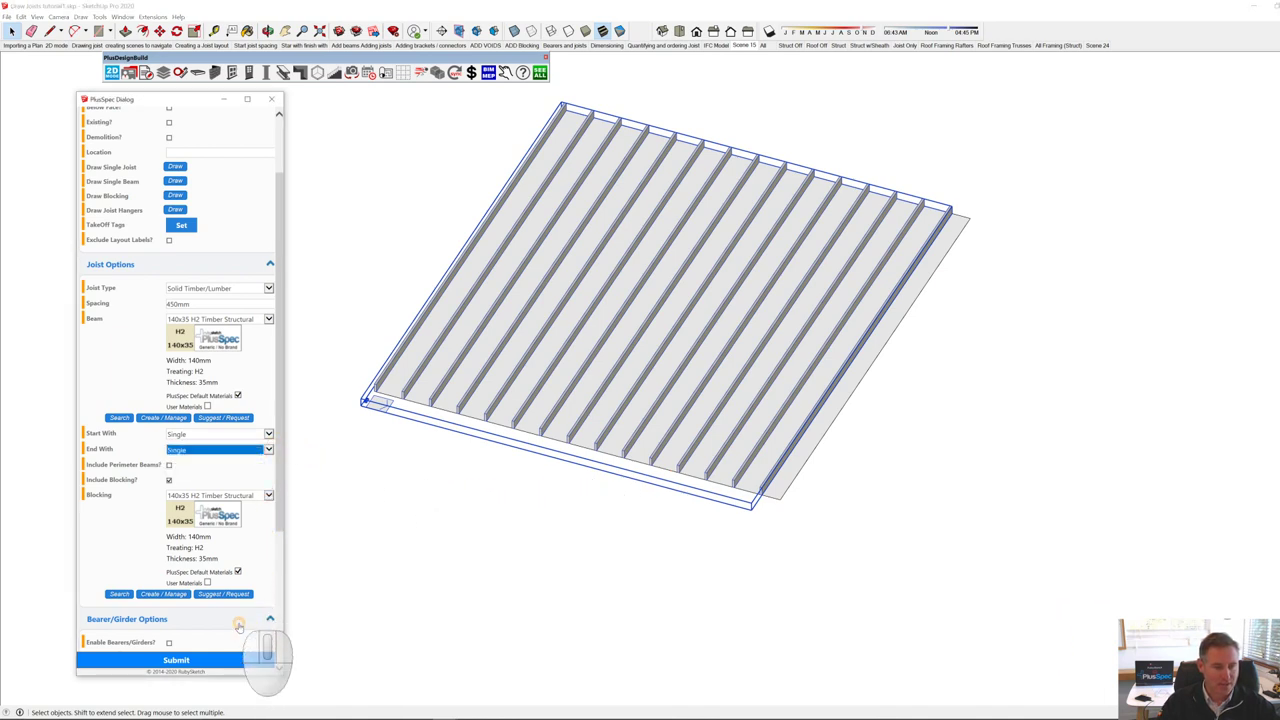
left_click(229, 659)
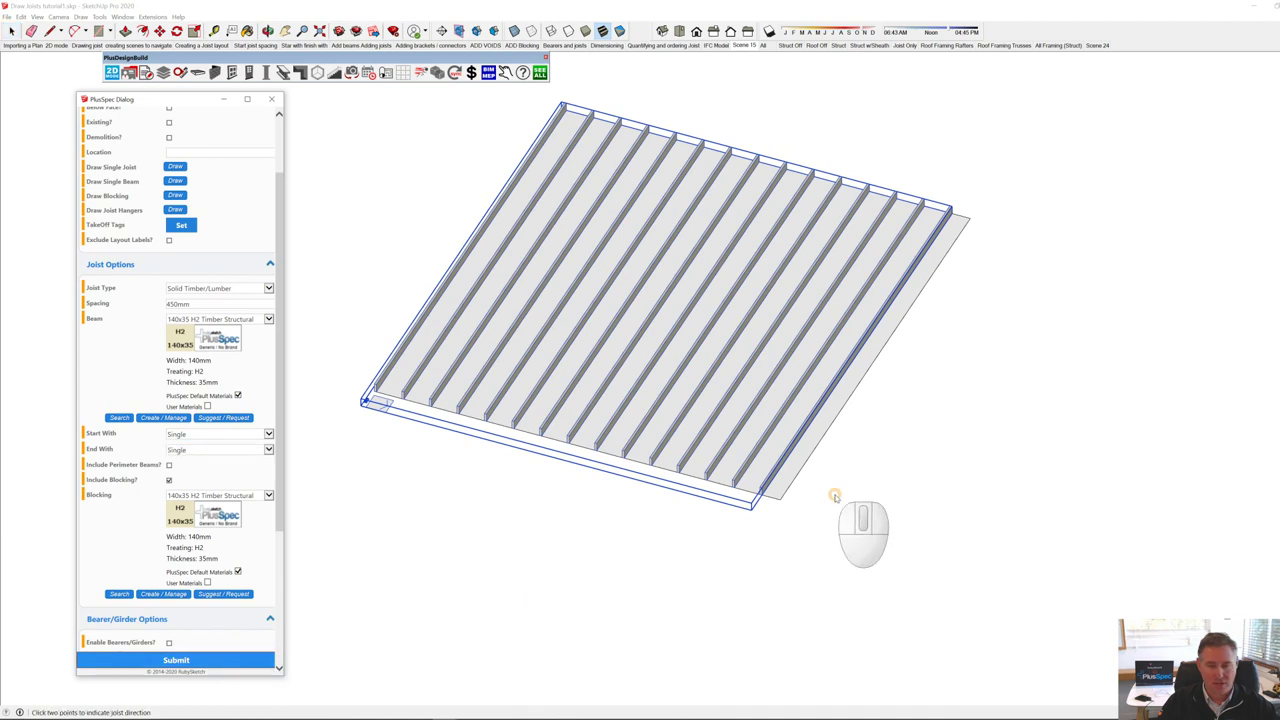
left_click(855, 455)
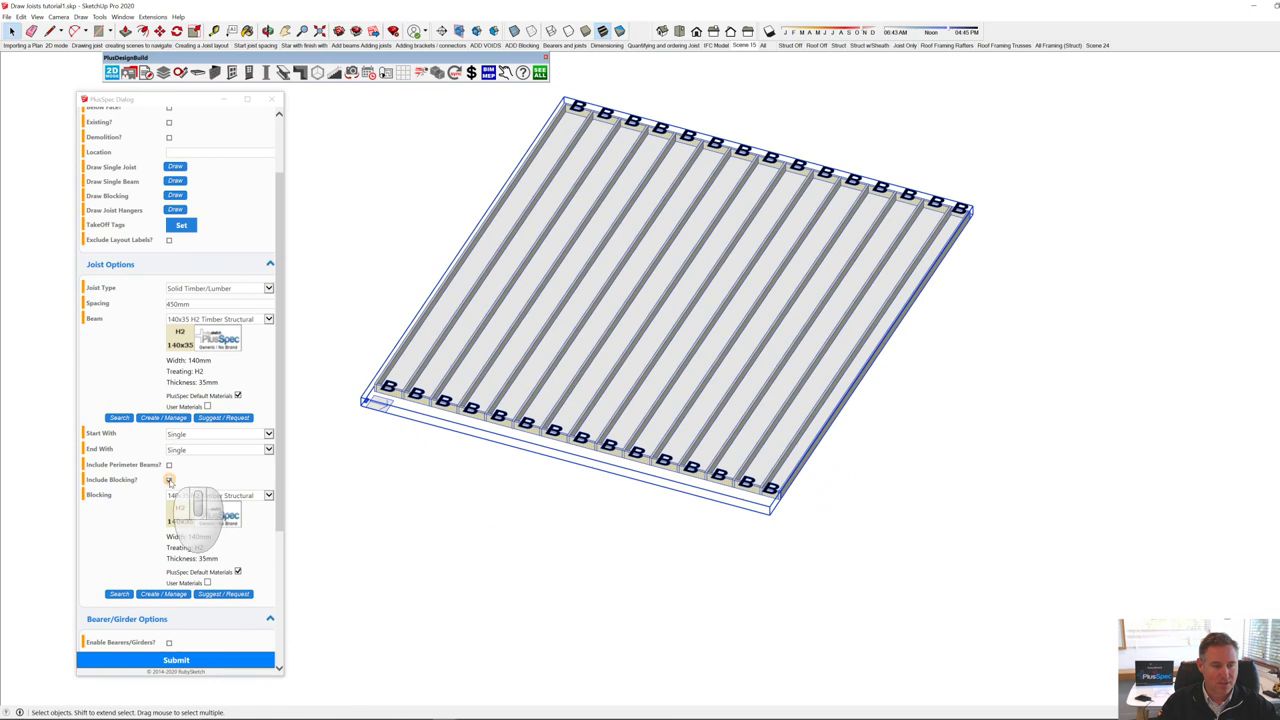
Step: Exclude the automatic blocking from the joist layout and regenerate it
left_click(169, 480)
left_click(243, 657)
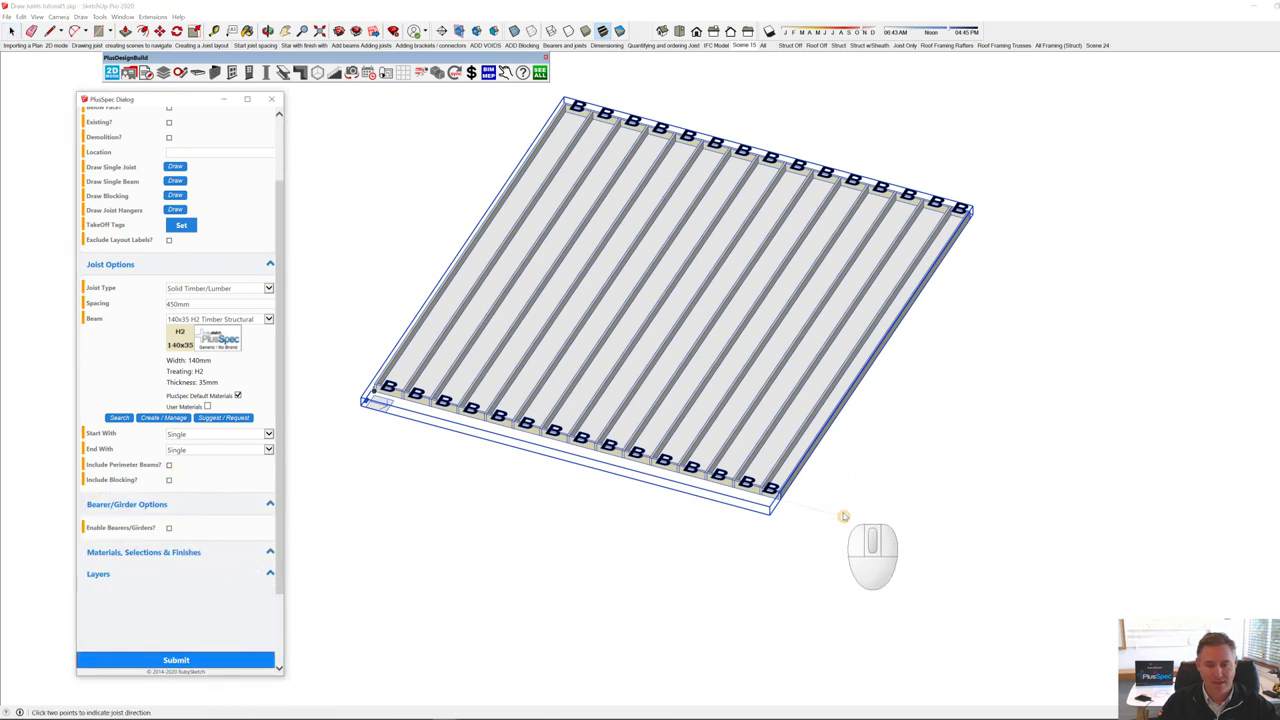
left_click(879, 459)
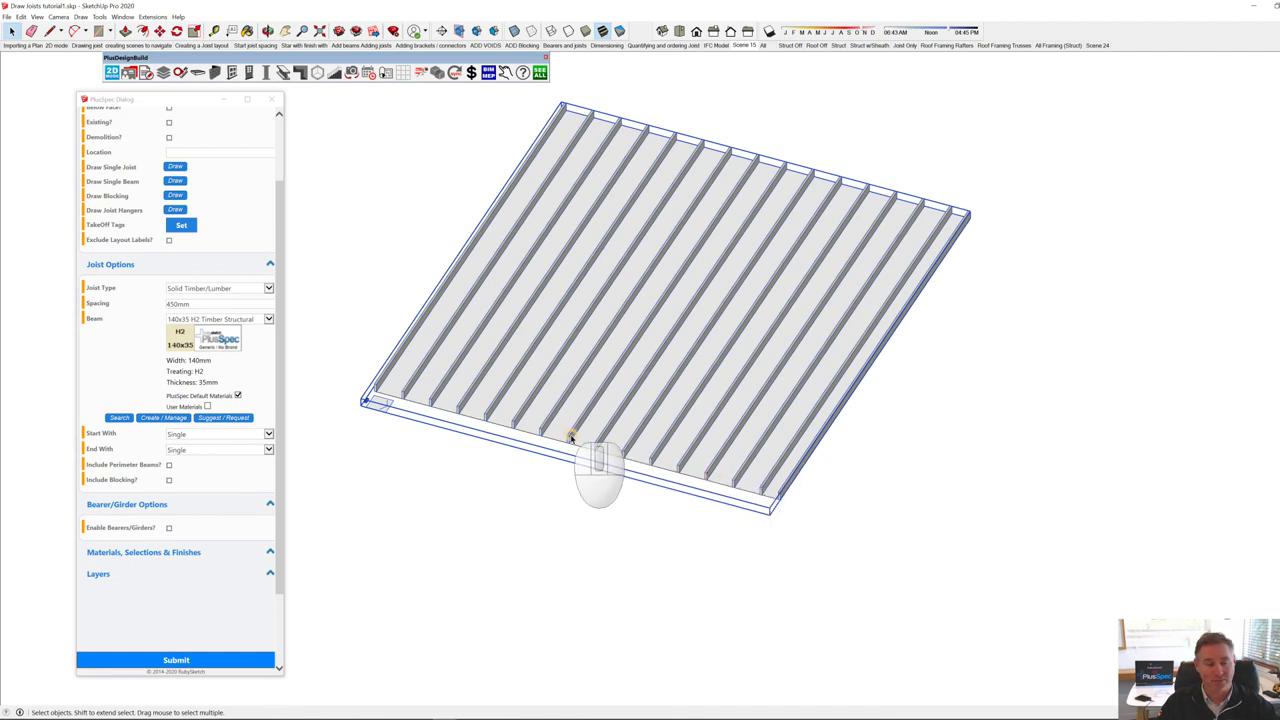
Step: Start the Joist Blocking Tool with 450 mm spacing, 35 mm joist thickness and 140x35 H2 Timber Structural blocking below the points
left_click(175, 197)
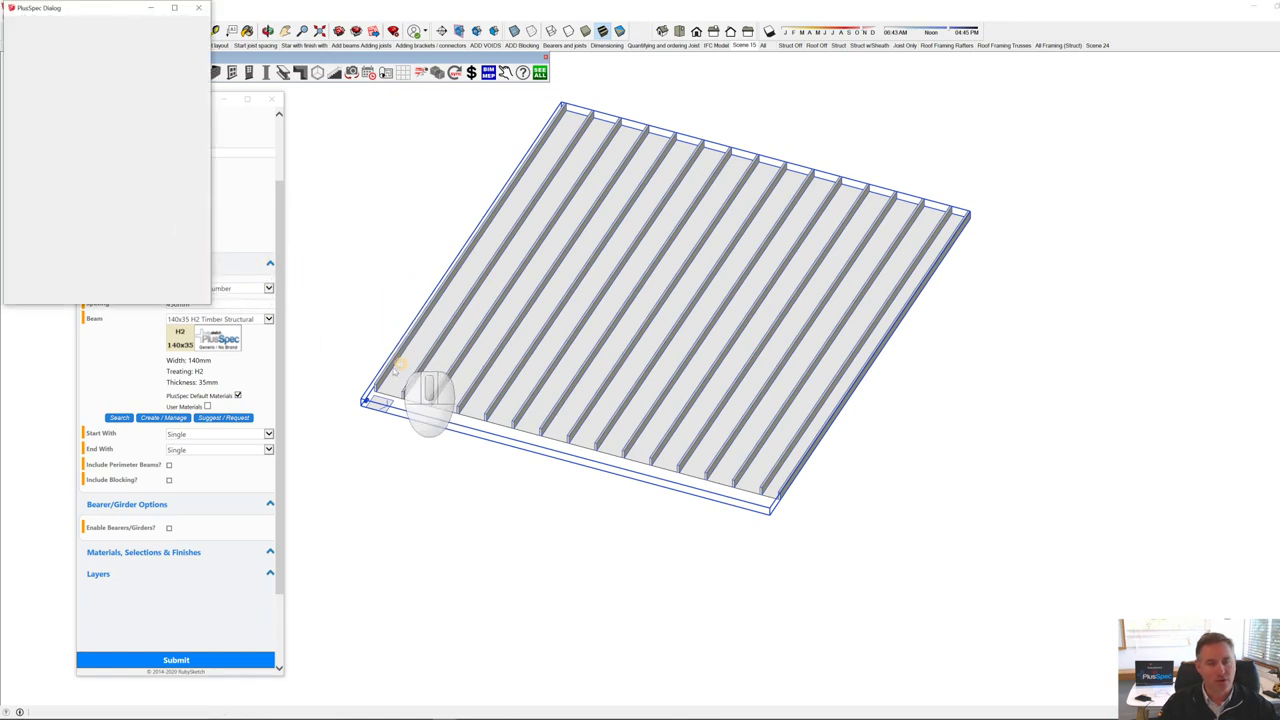
scroll(372, 385, "up", 1)
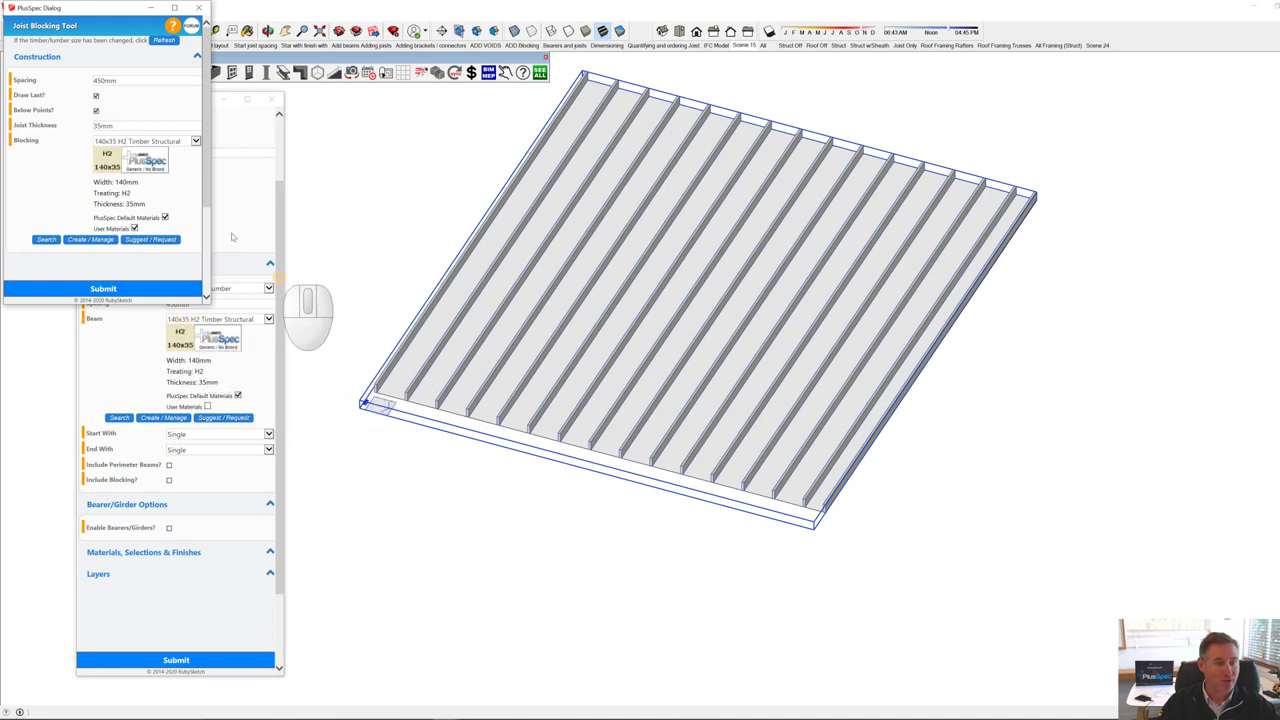
left_click(117, 125)
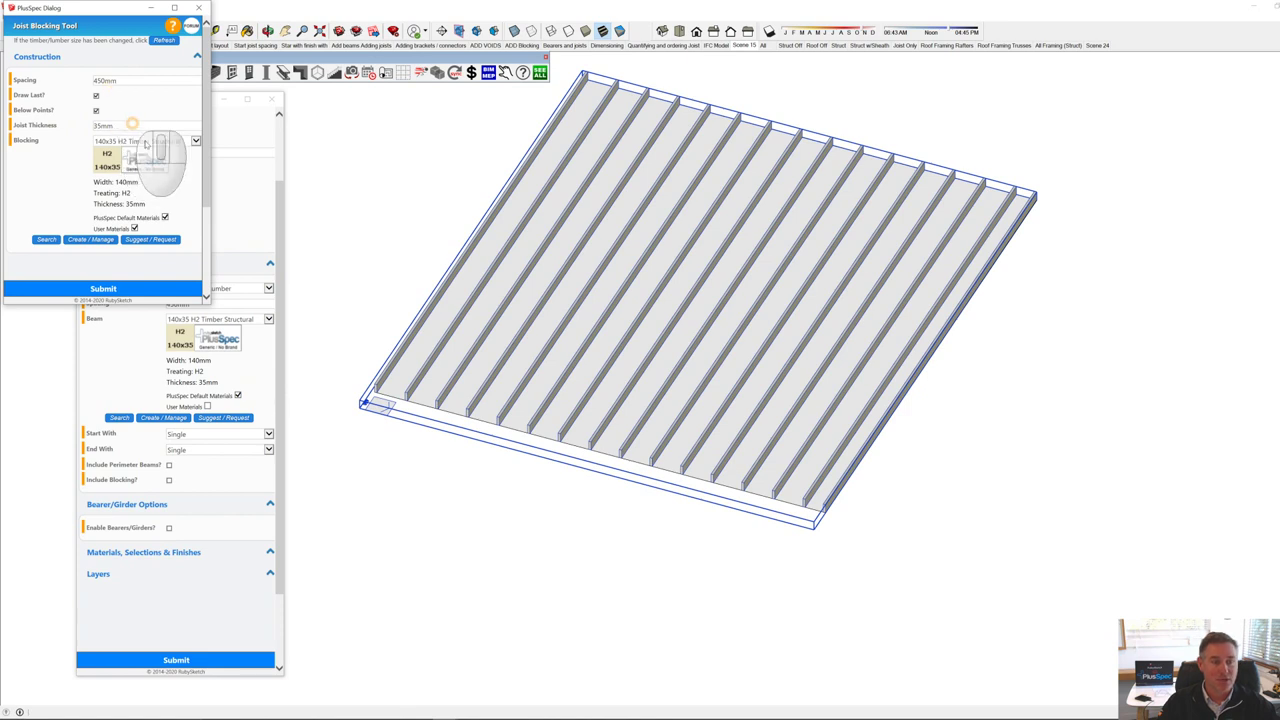
scroll(447, 349, "up", 1)
scroll(447, 349, "up", 2)
middle_click_drag(383, 389, 631, 529)
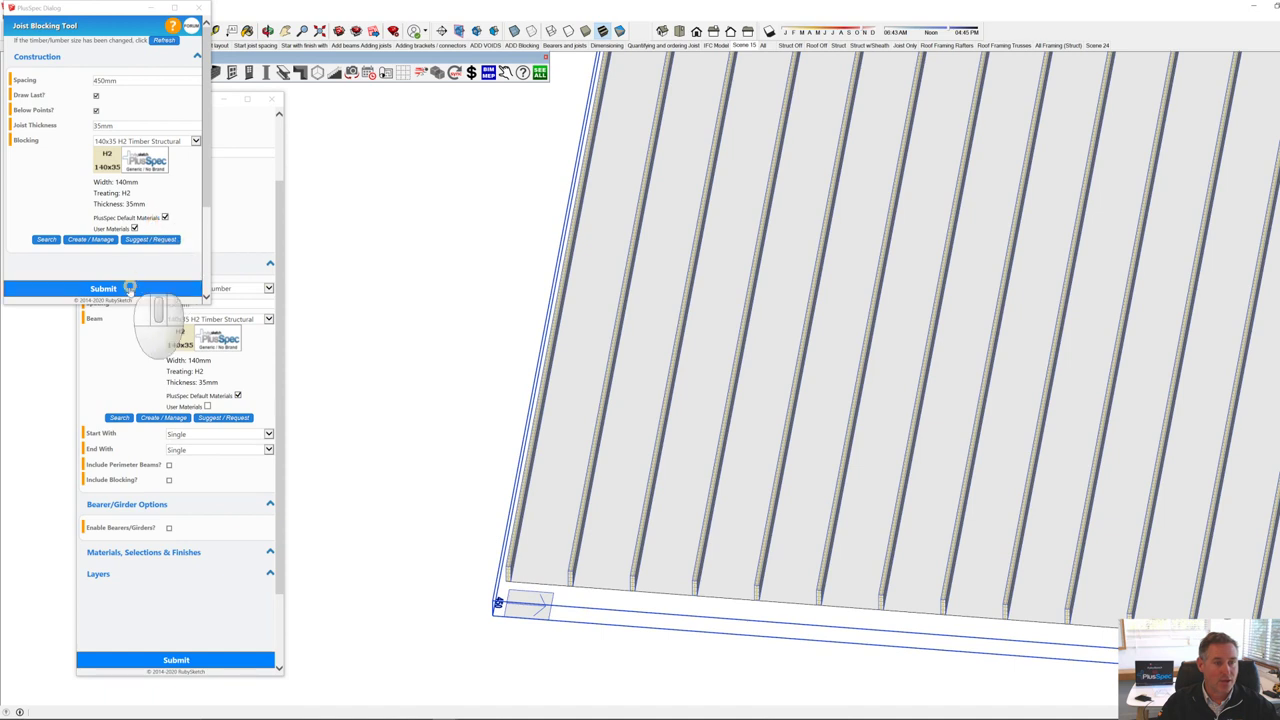
left_click(114, 288)
Step: Place a row of blocking between the joist ends along the floor's front edge, from the first joist to the last
scroll(515, 570, "up", 3)
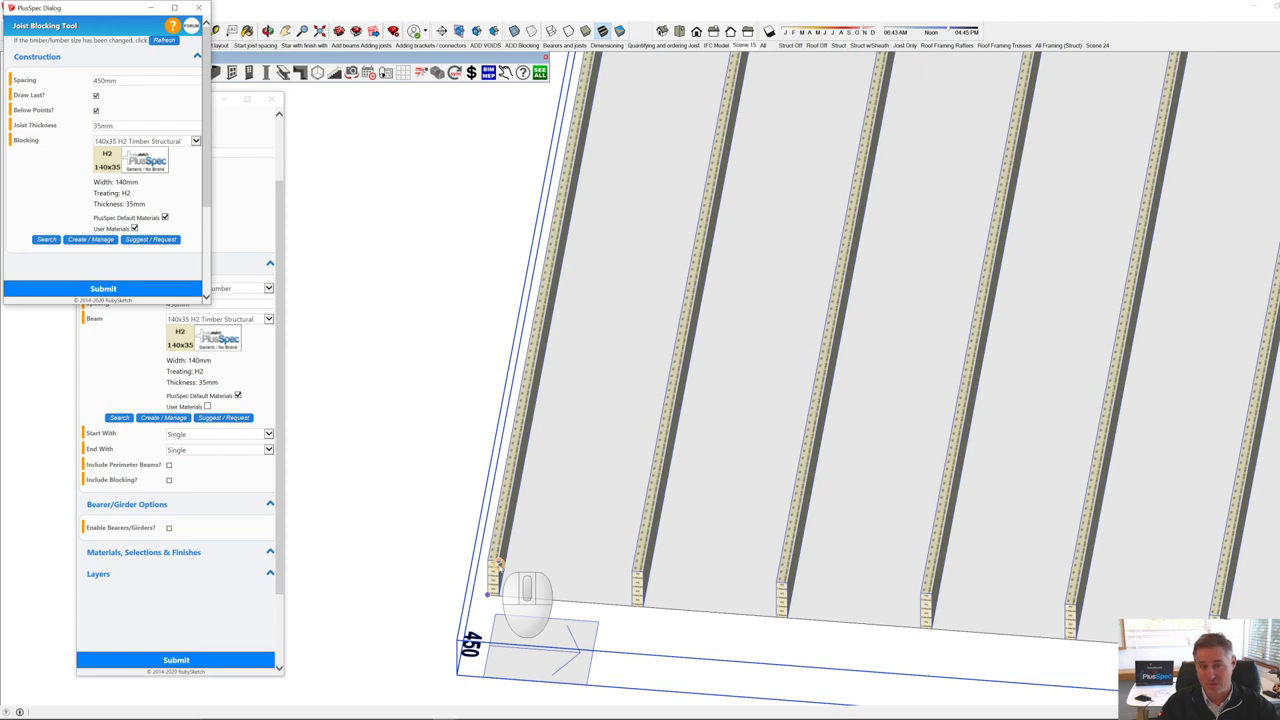
middle_click_drag(490, 565, 558, 567)
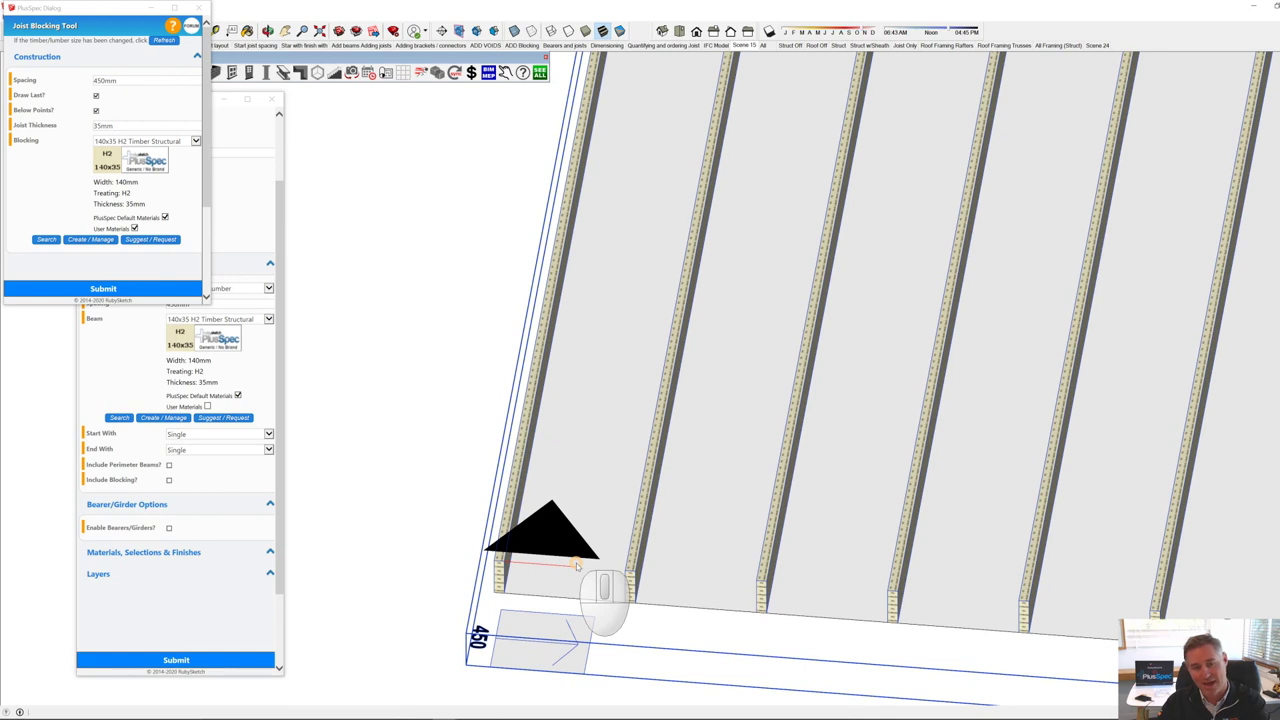
key("Down")
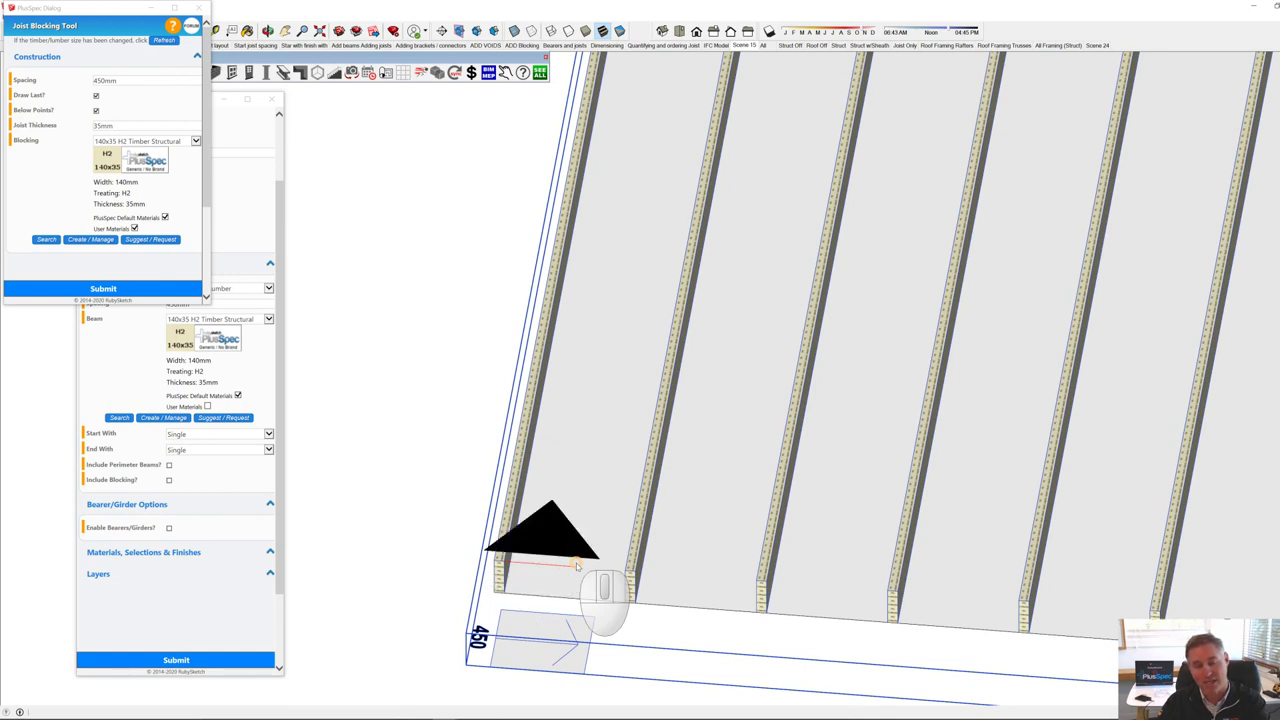
scroll(576, 565, "down", 8)
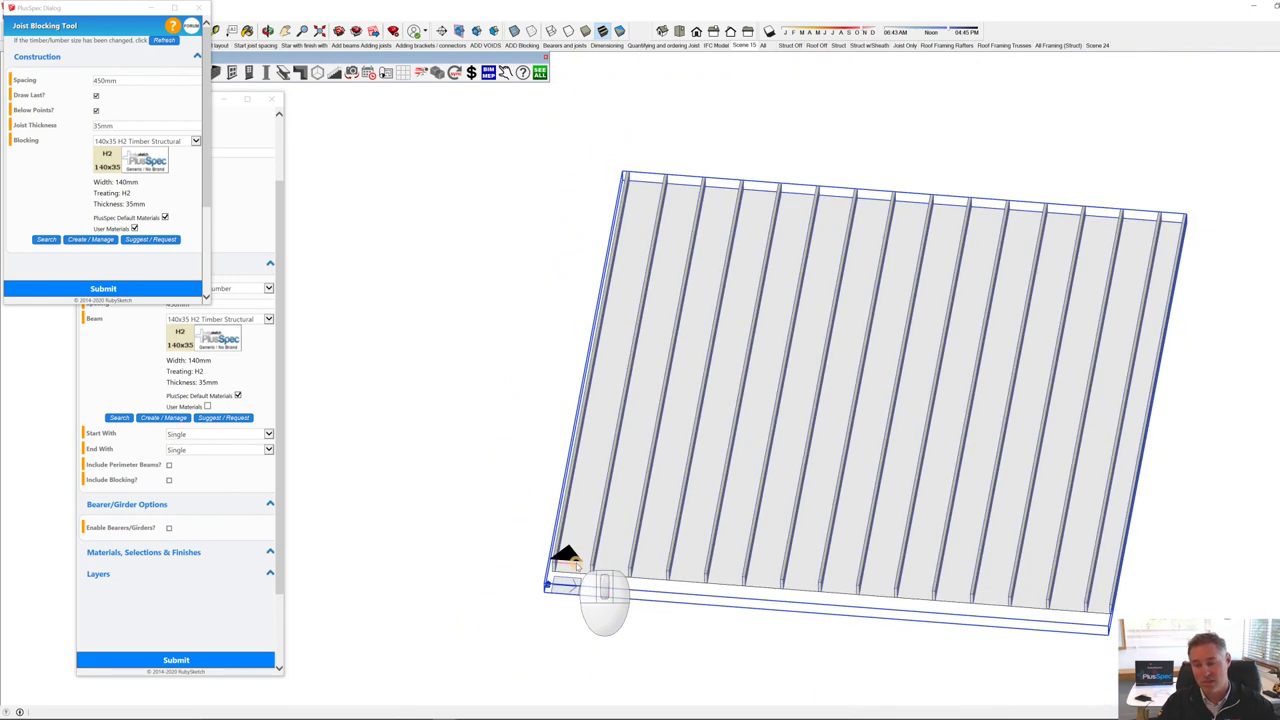
scroll(1088, 600, "up", 6)
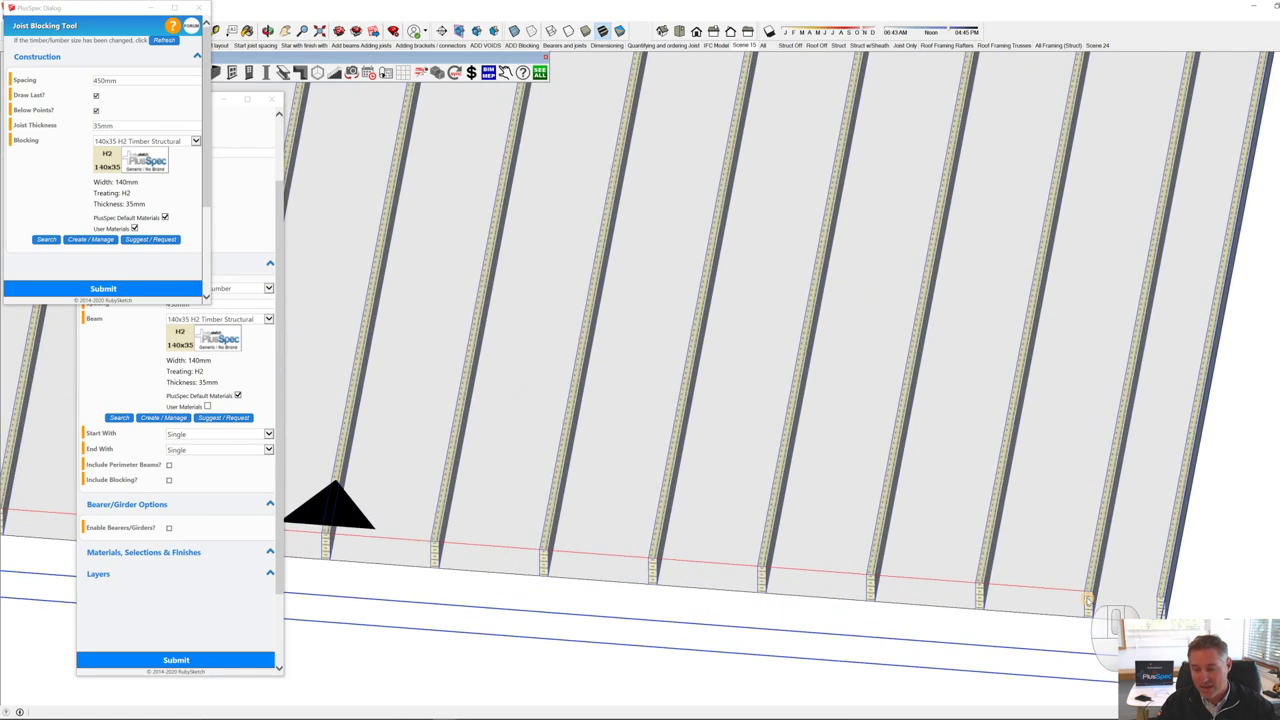
scroll(1088, 600, "up", 2)
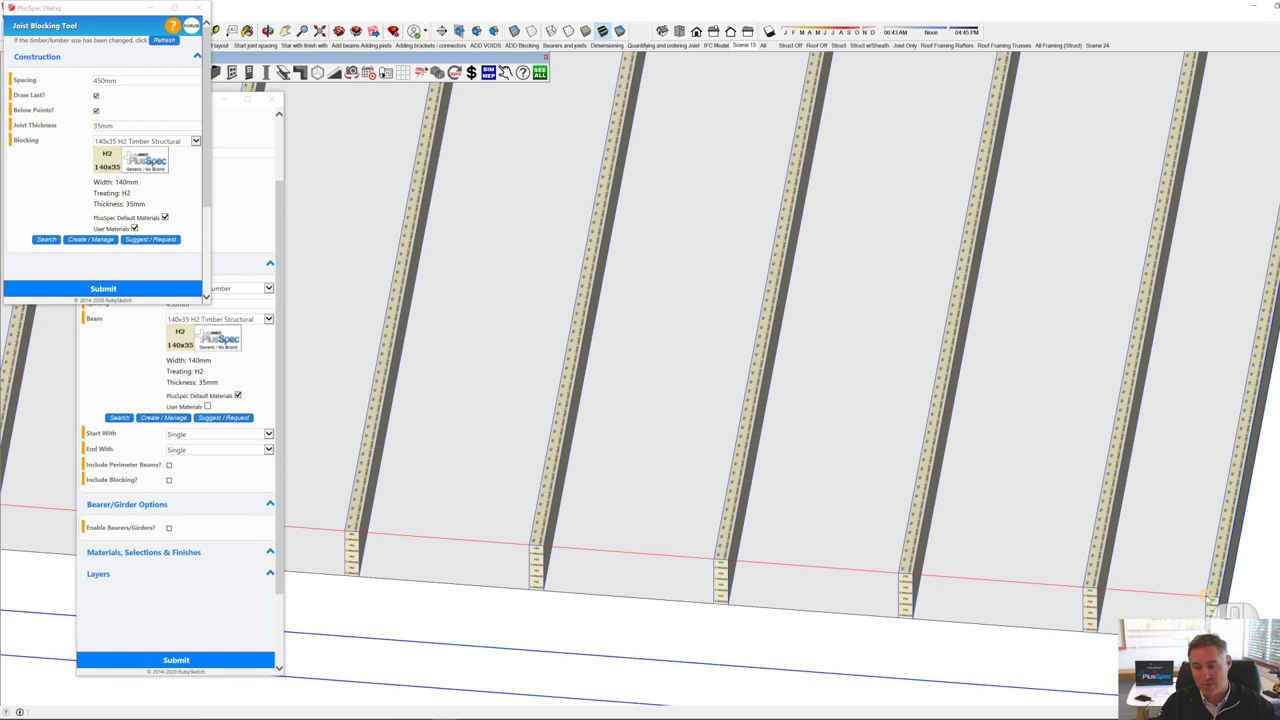
left_click(1210, 598)
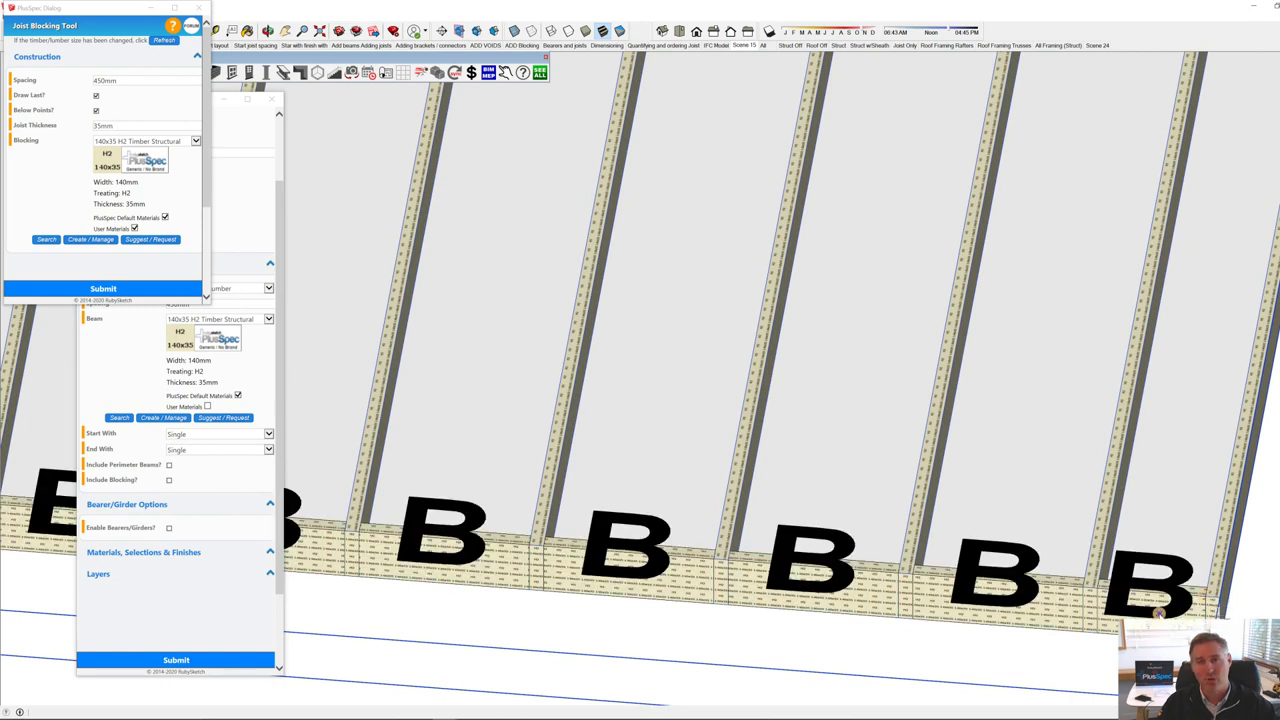
scroll(1158, 612, "down", 5)
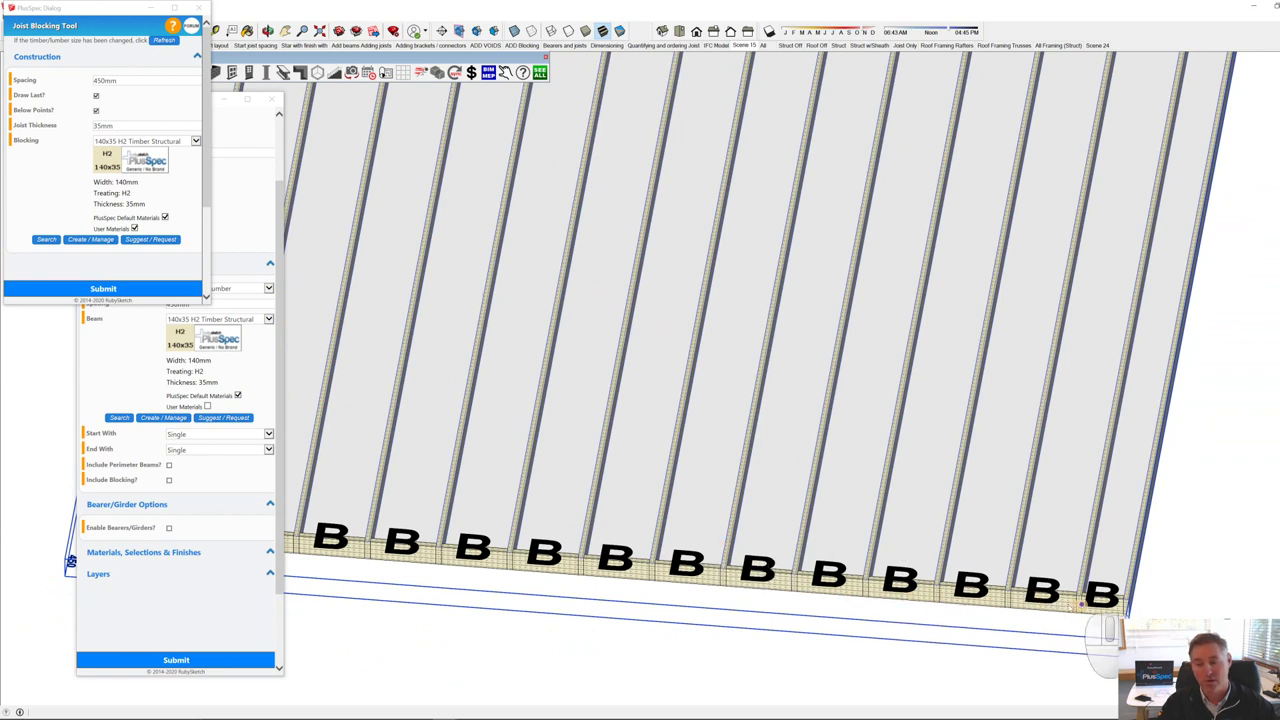
scroll(714, 575, "down", 5)
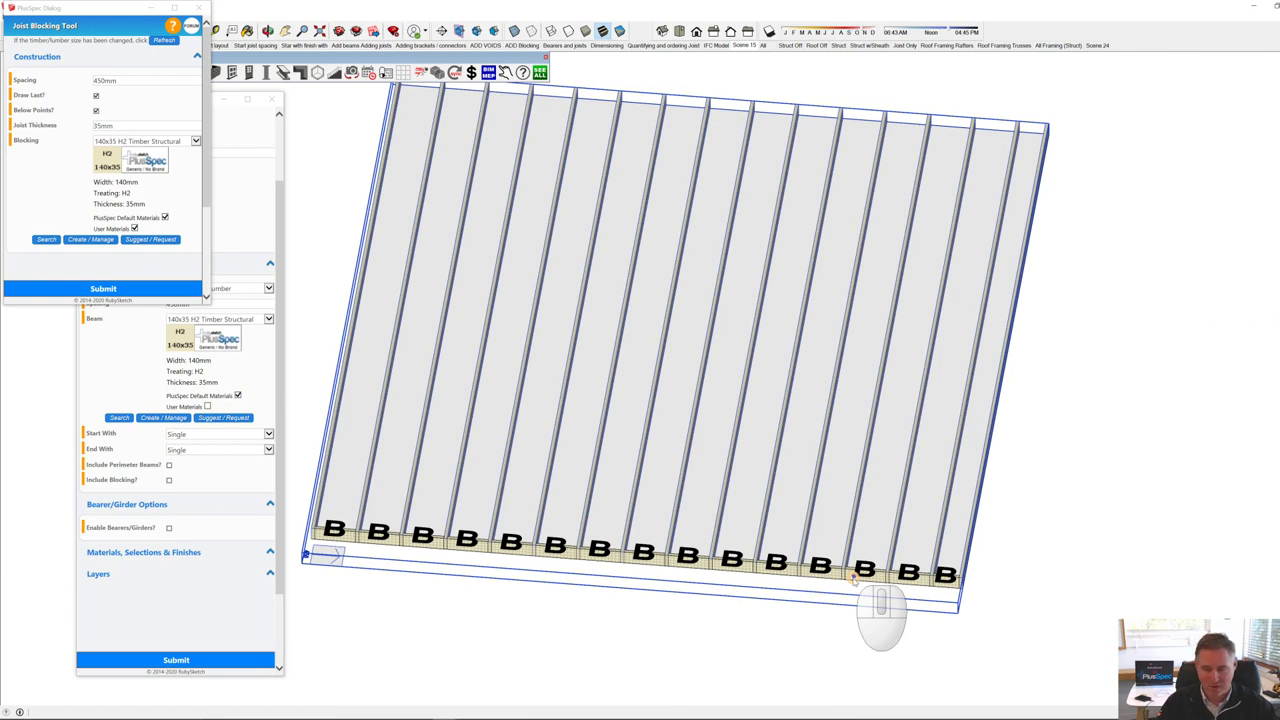
scroll(700, 558, "up", 3)
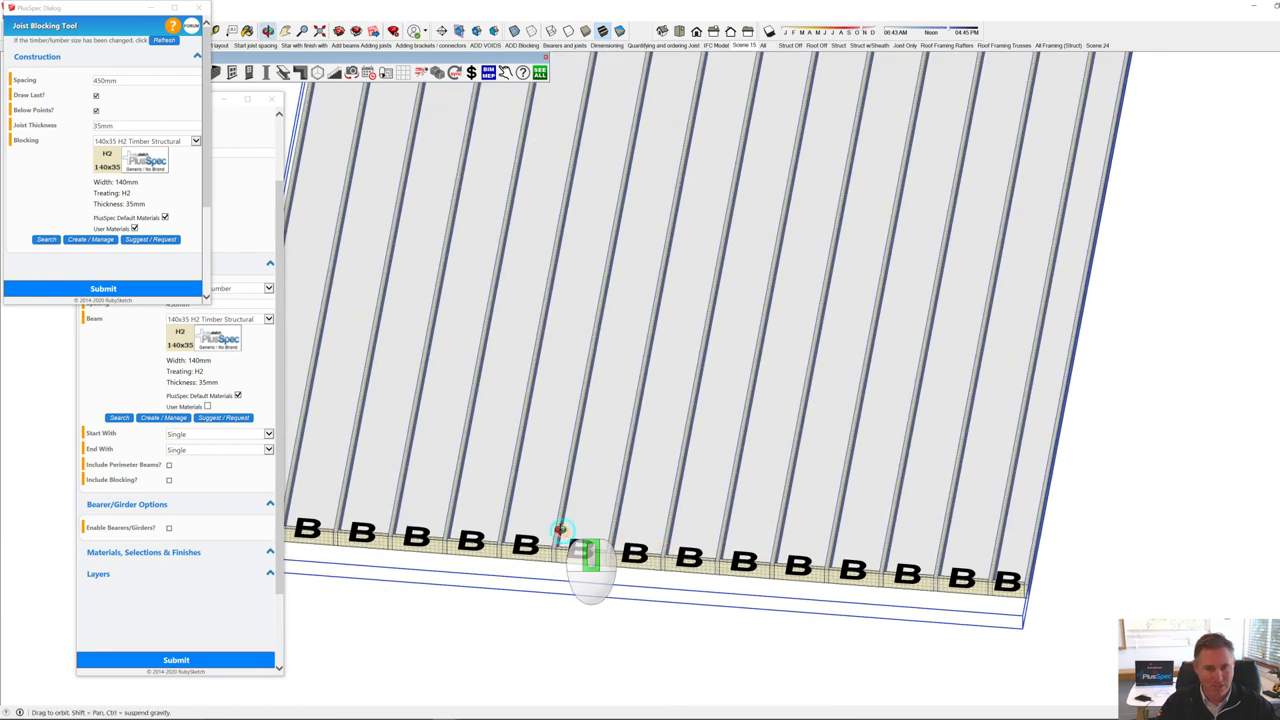
Step: Place three separate pairs of joist blocking between the joist ends along the floor's back edge, leaving gaps between the pairs
scroll(560, 530, "down", 5)
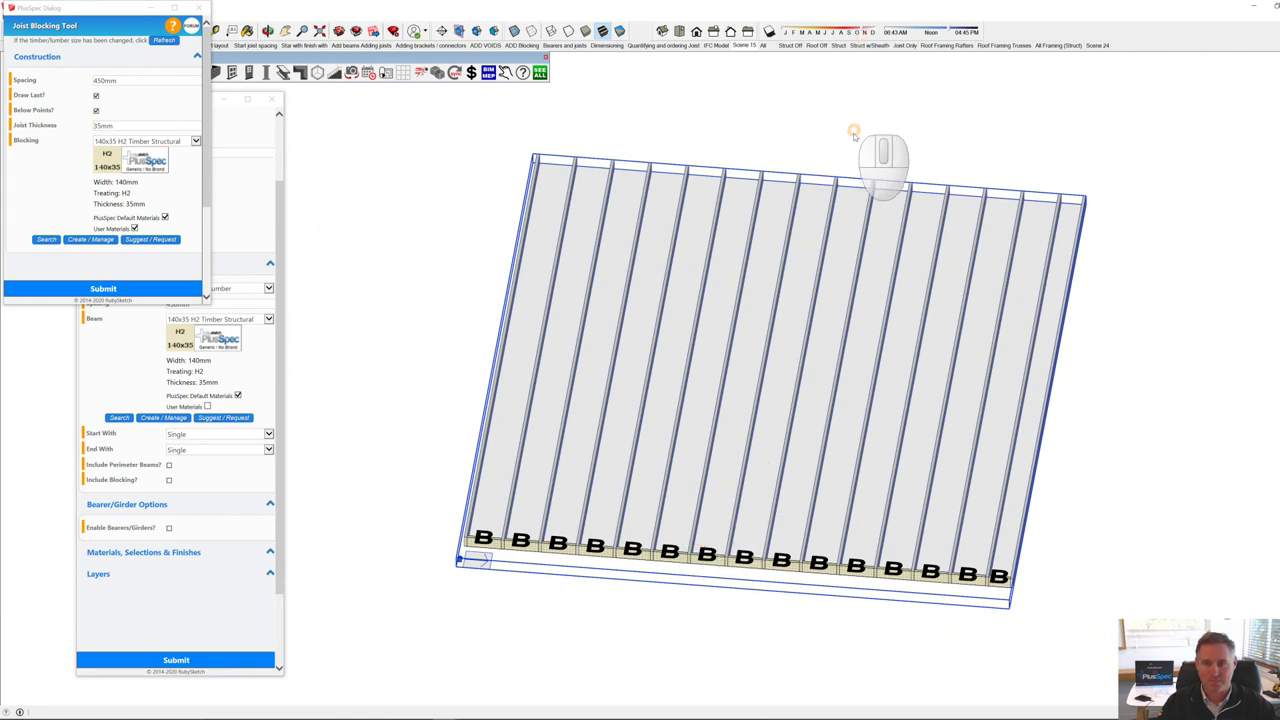
scroll(845, 180, "up", 5)
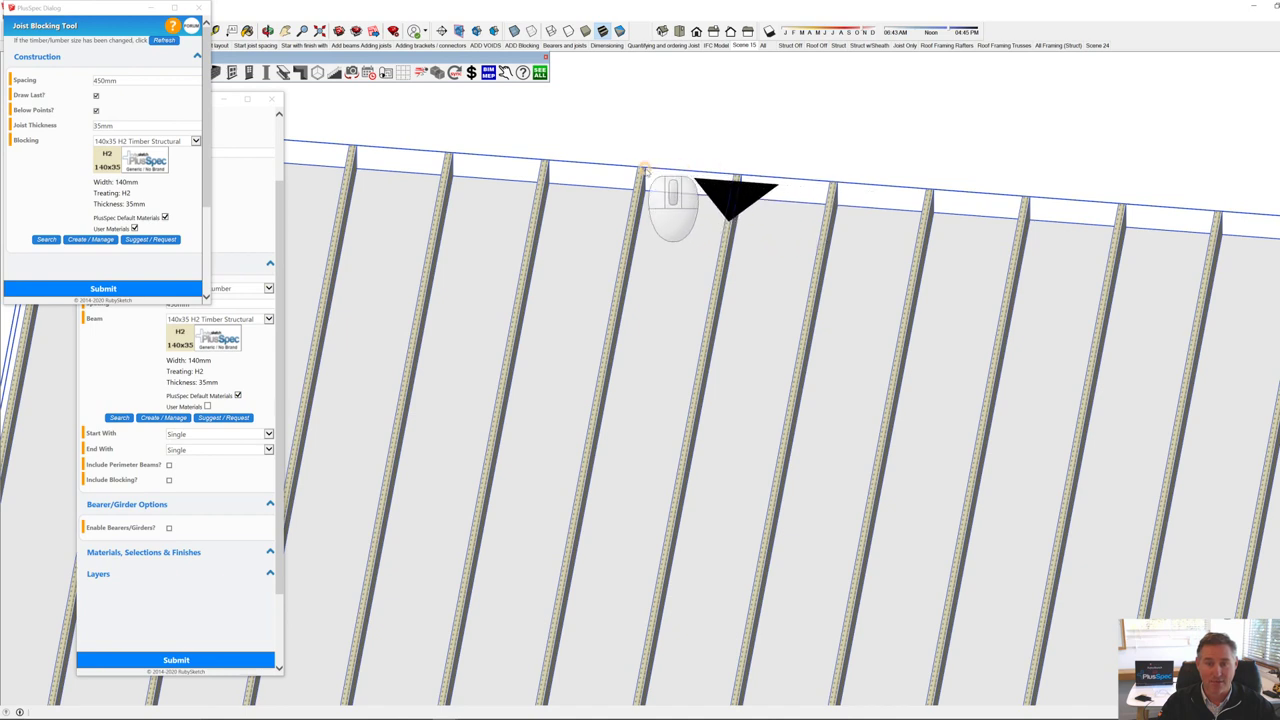
left_click(645, 170)
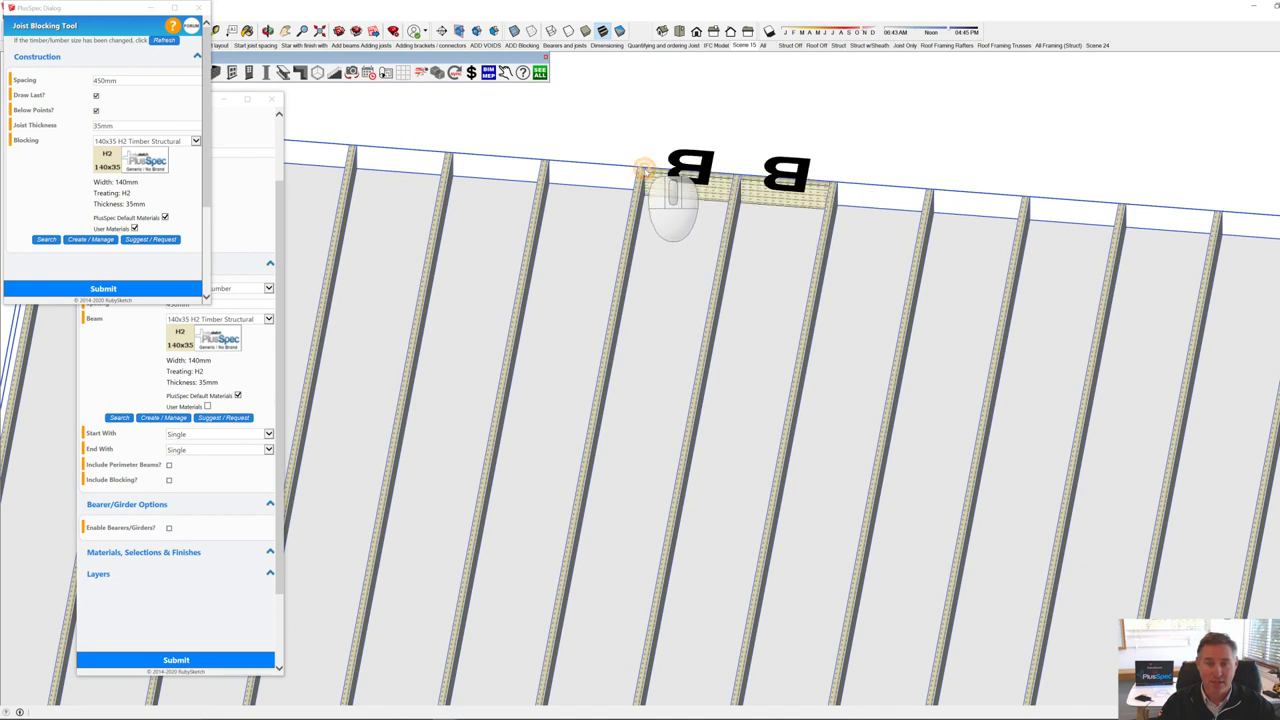
scroll(918, 242, "down", 3)
scroll(918, 242, "down", 1)
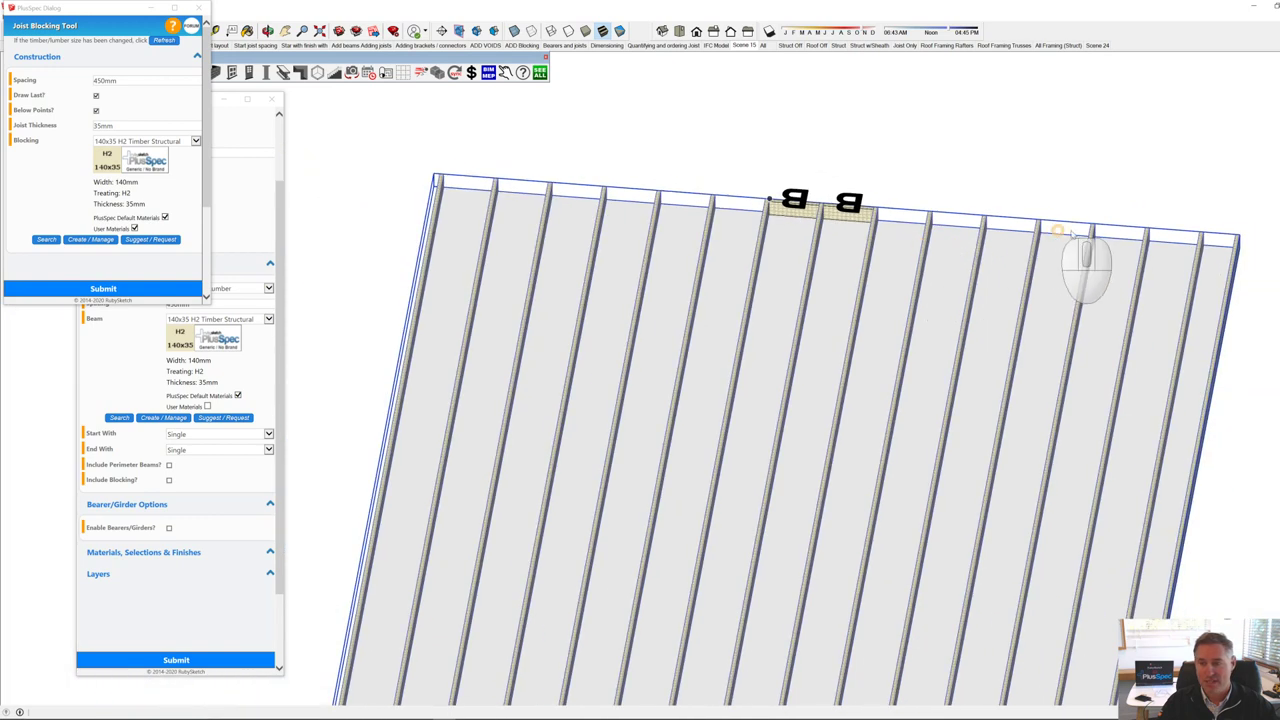
left_click(985, 215)
scroll(862, 285, "down", 3)
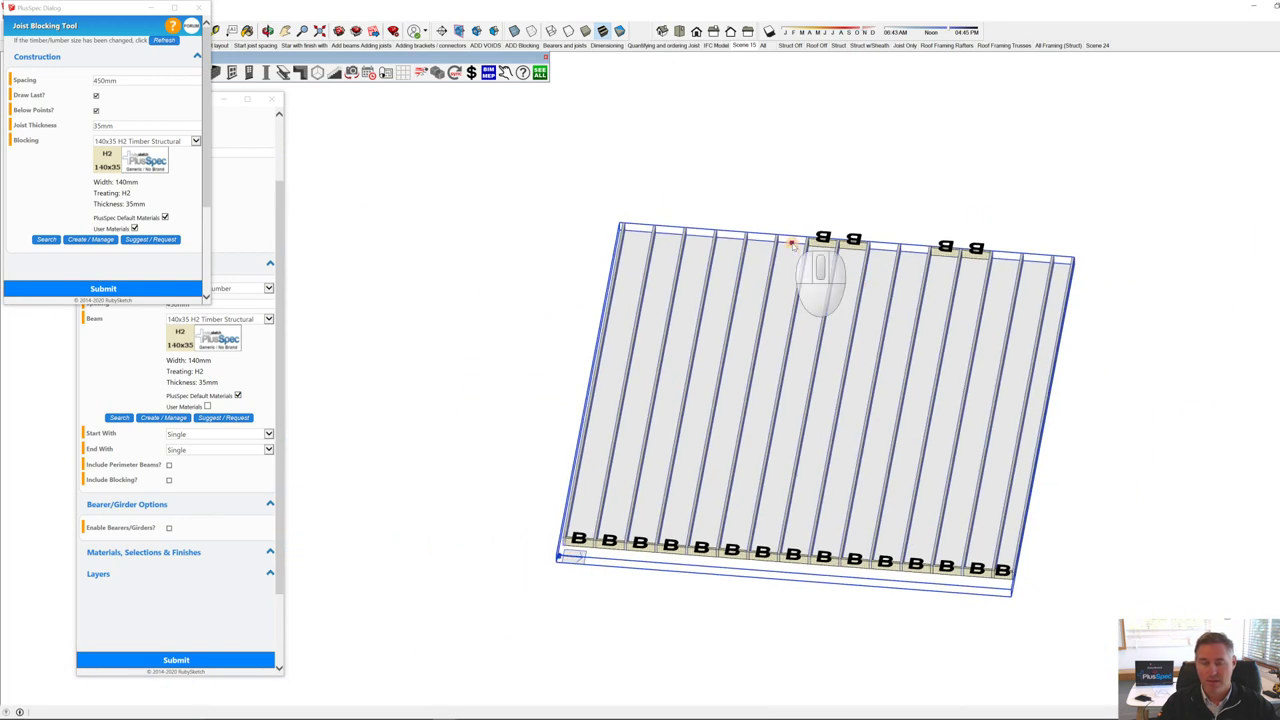
left_click(687, 230)
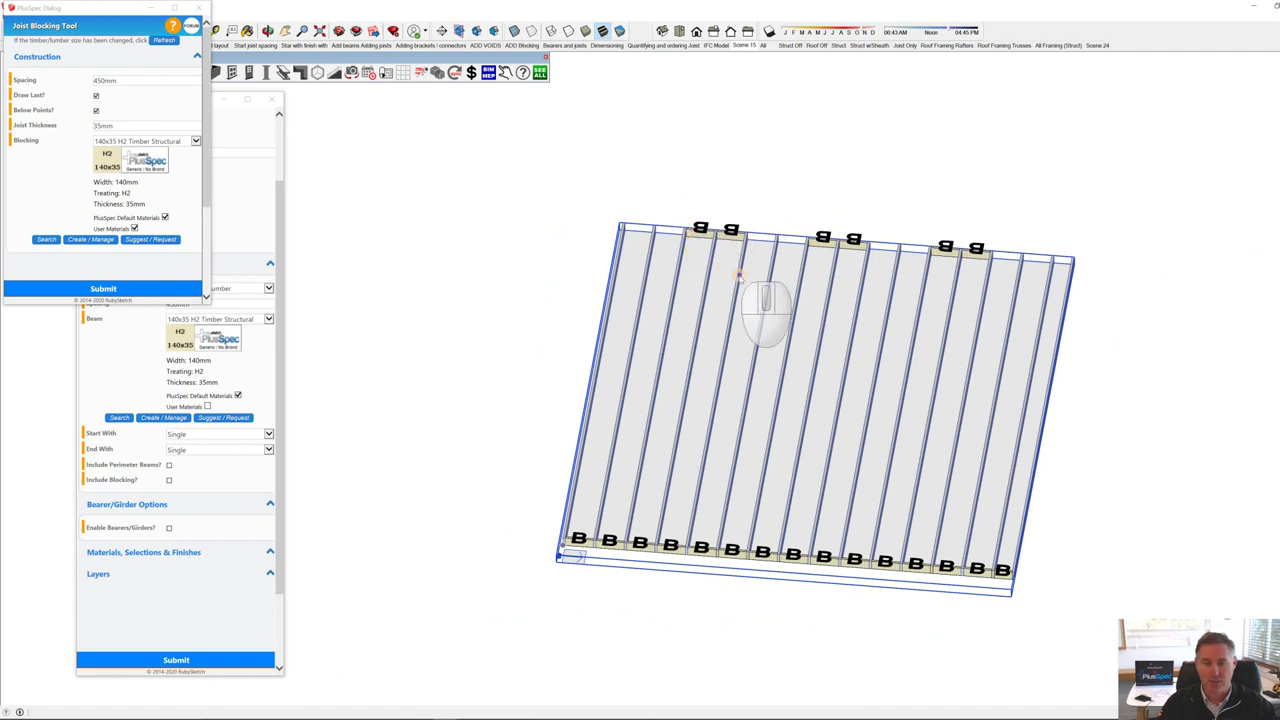
scroll(836, 316, "up", 2)
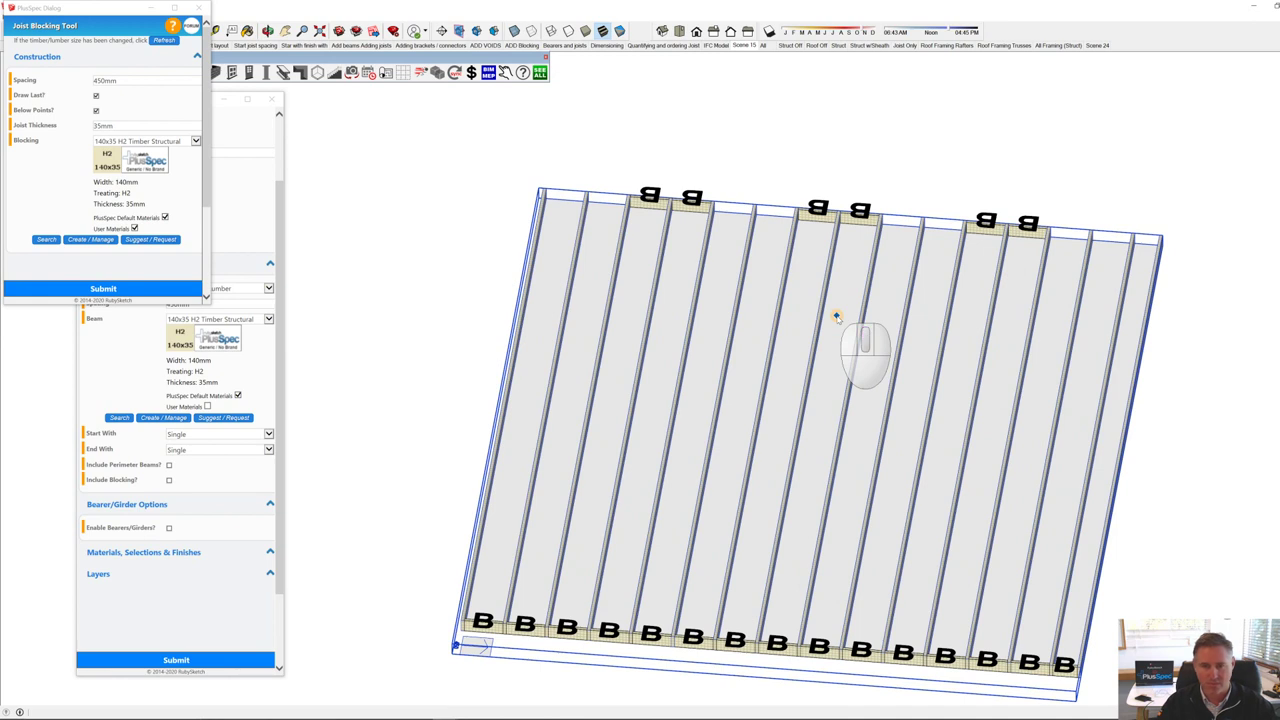
Step: Undo all the manually placed blocking on the joist floor and close the Joist Blocking Tool
scroll(833, 312, "down", 3)
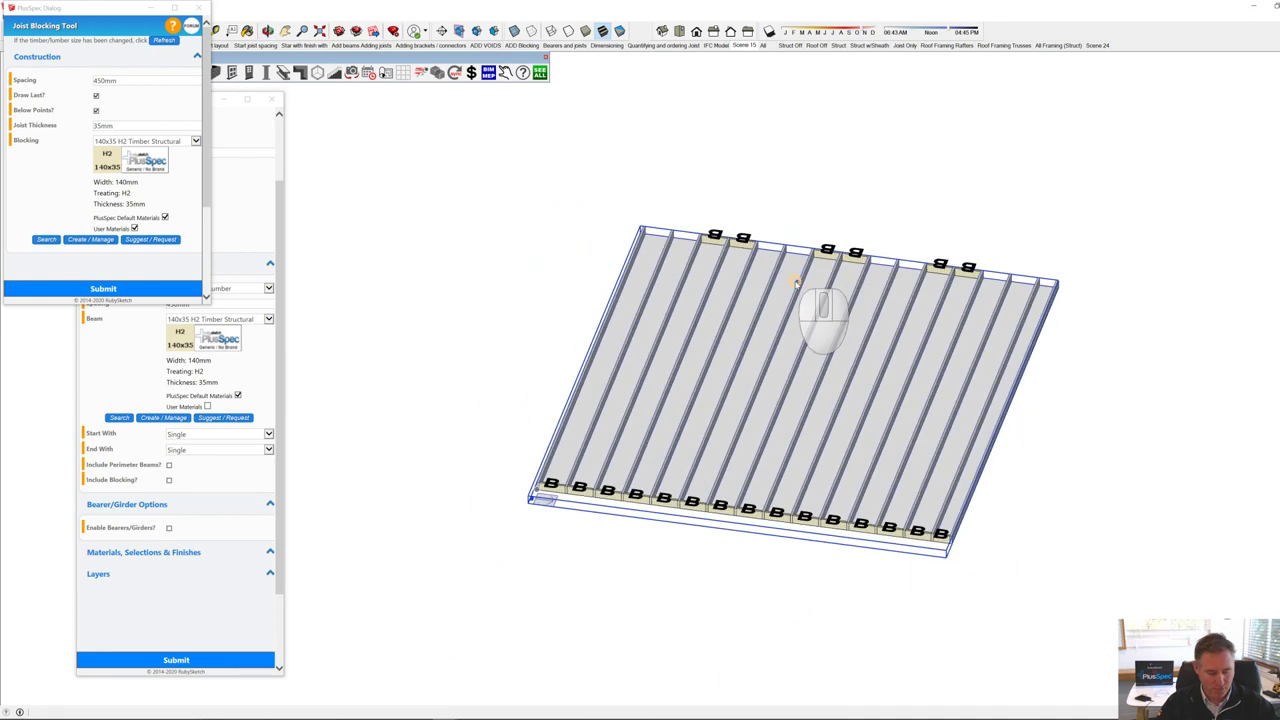
key("ctrl")
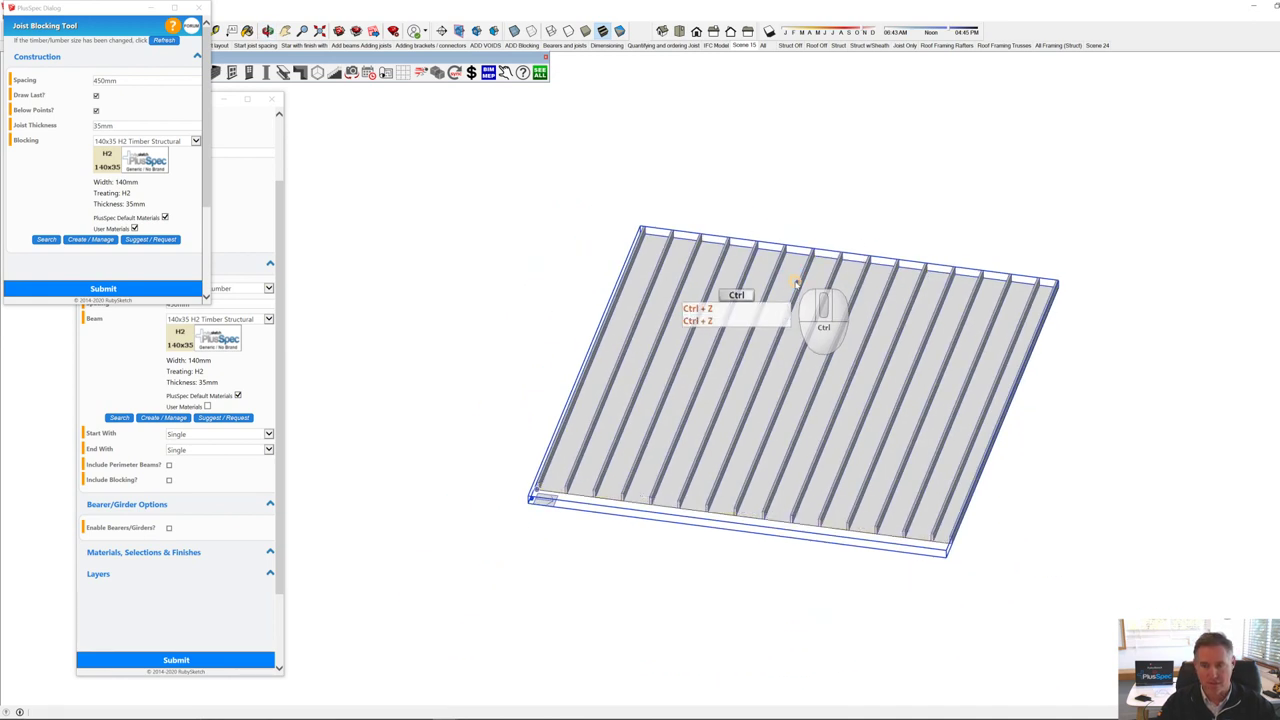
key("space")
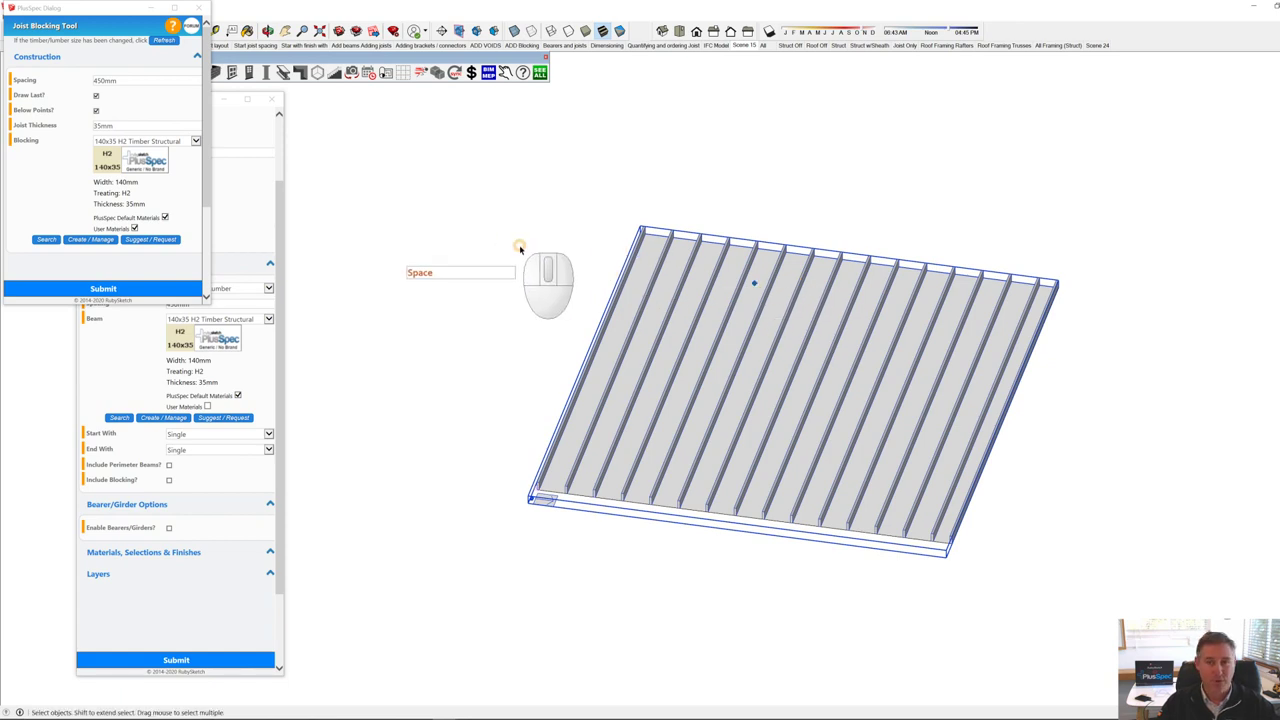
left_click(198, 7)
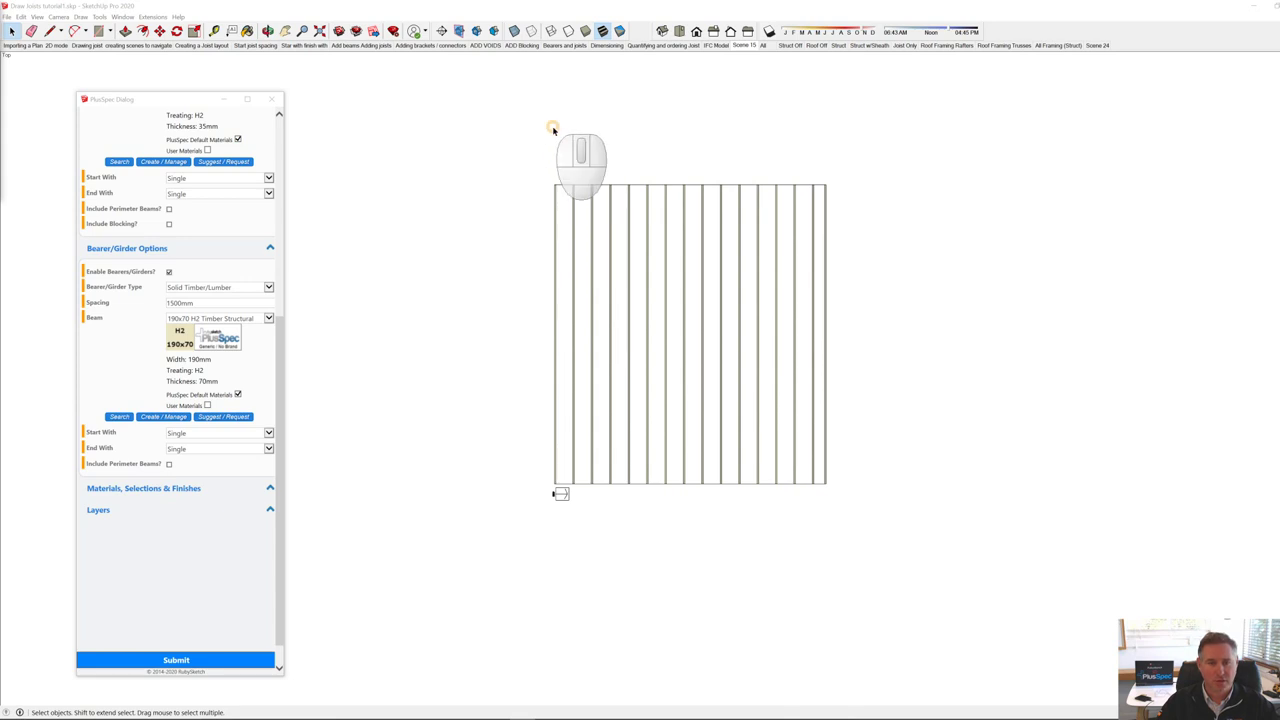
Step: Open the "Bearers and joists" scene and select the separate solid timber joist layout that has no bearers
left_click(563, 45)
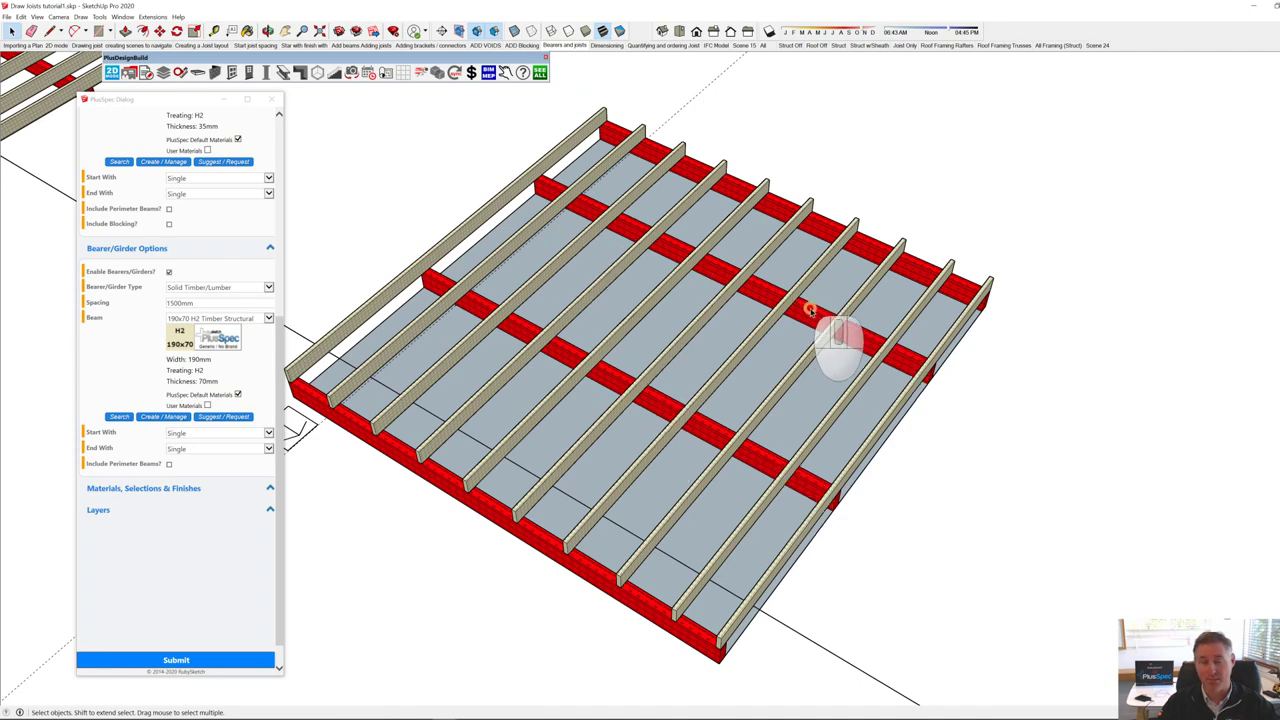
scroll(810, 310, "down", 10)
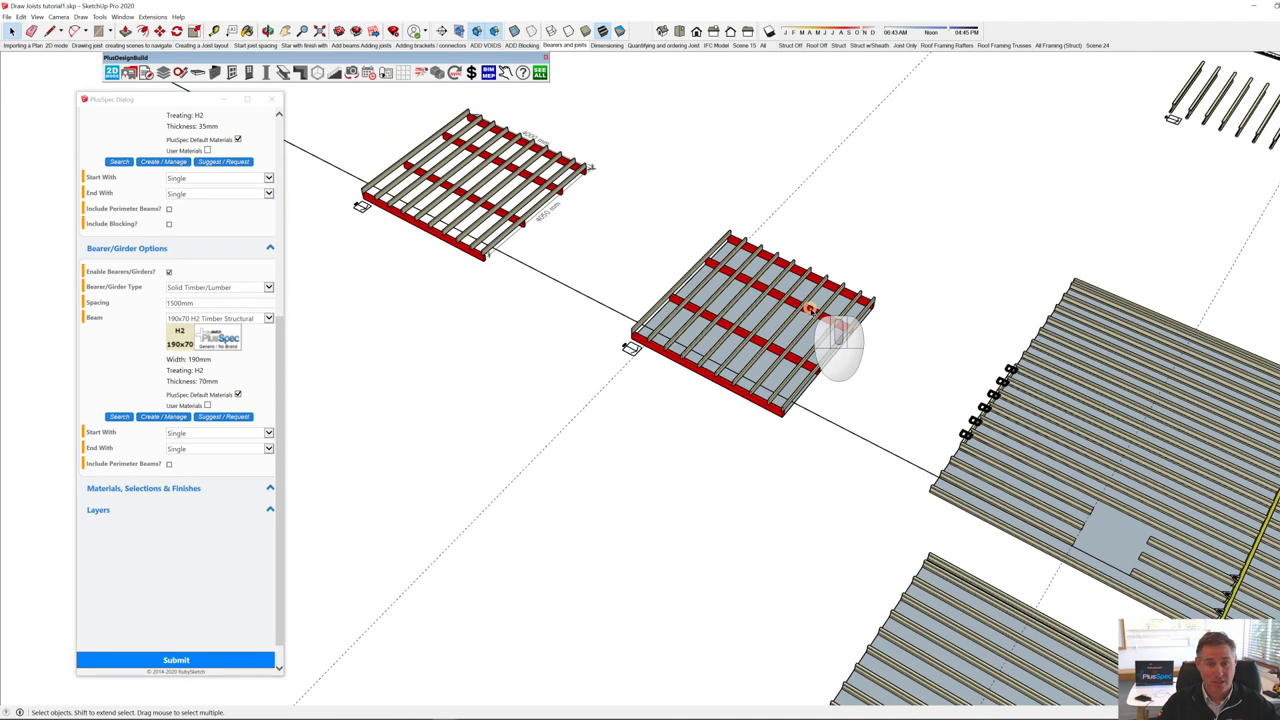
scroll(807, 307, "down", 10)
middle_click_drag(807, 307, 643, 316)
scroll(1010, 205, "up", 10)
scroll(1010, 205, "up", 3)
scroll(668, 385, "up", 2)
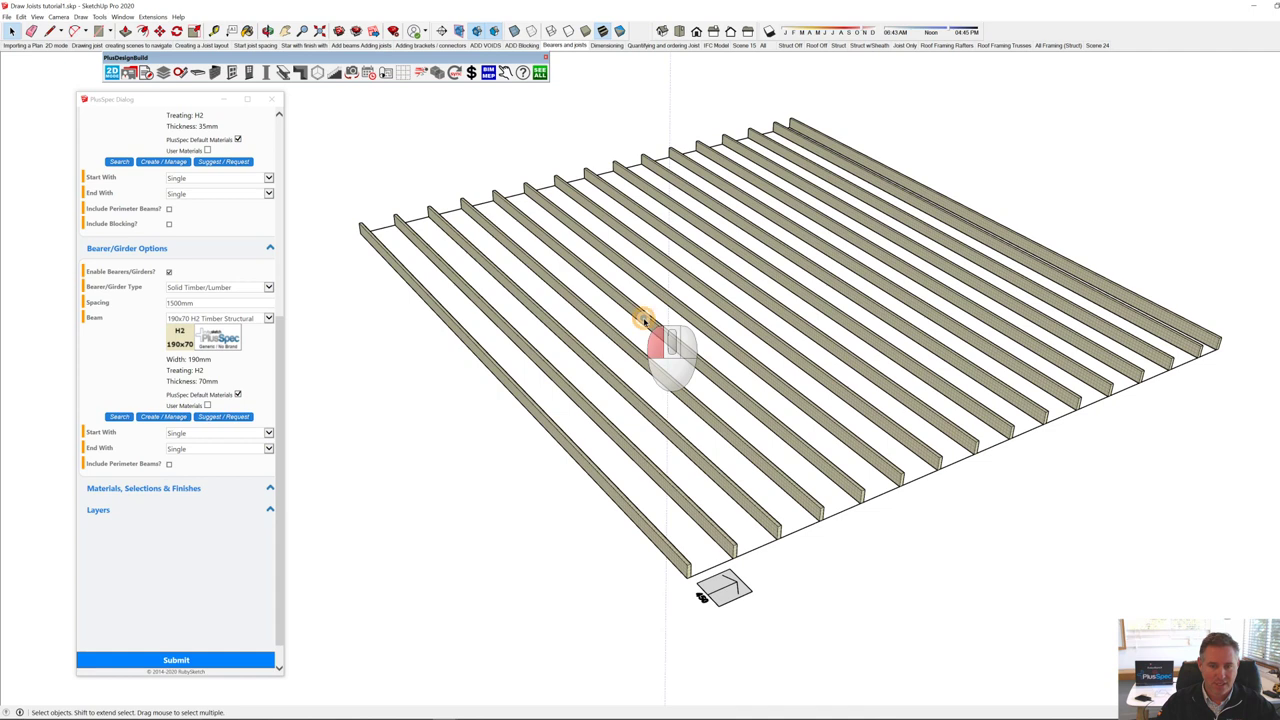
left_click(643, 319)
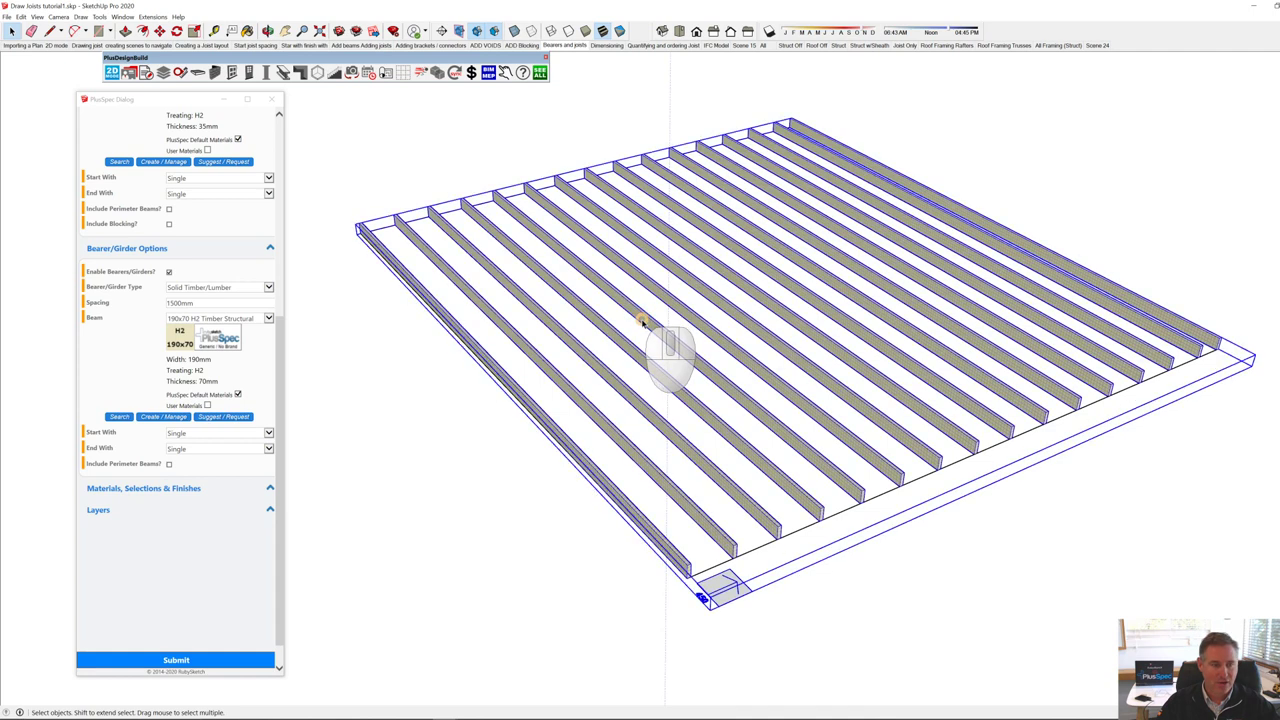
Step: Regenerate the joist layout with solid timber 190x70 H2 bearers at 1500 mm spacing and 140x70 H3 perimeter beams, indicating the joist direction
left_click(168, 271)
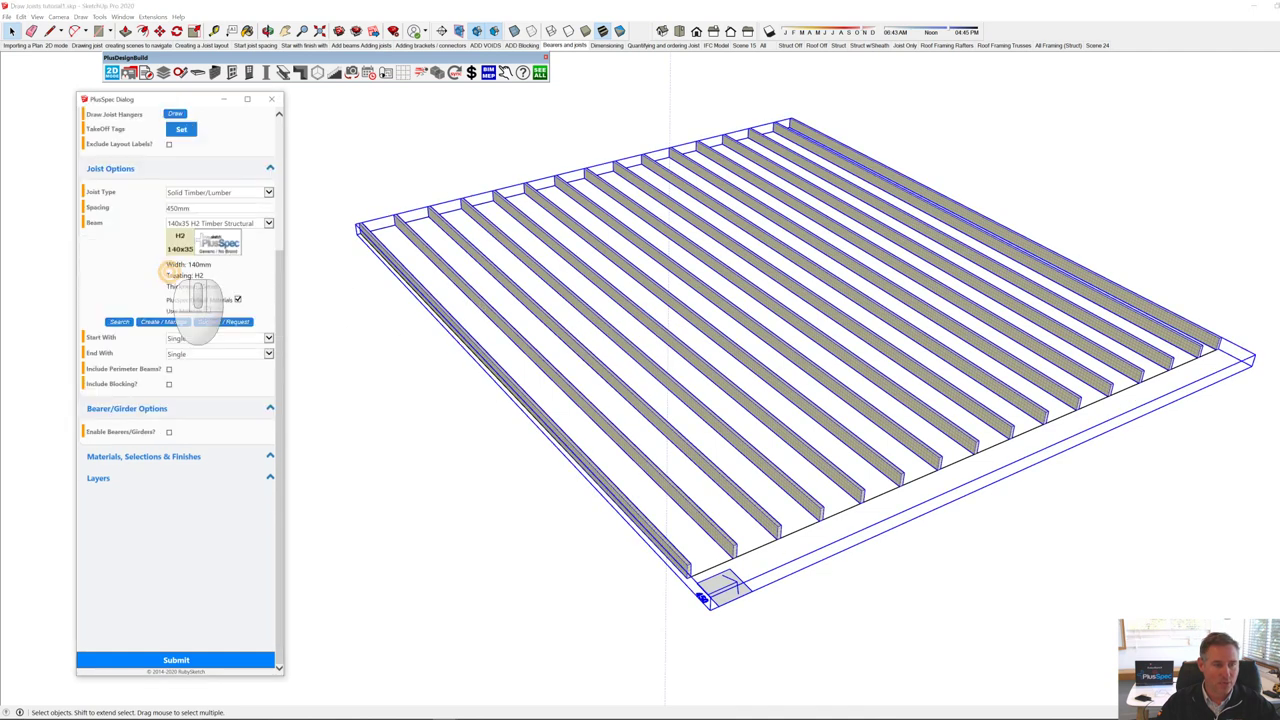
left_click(168, 432)
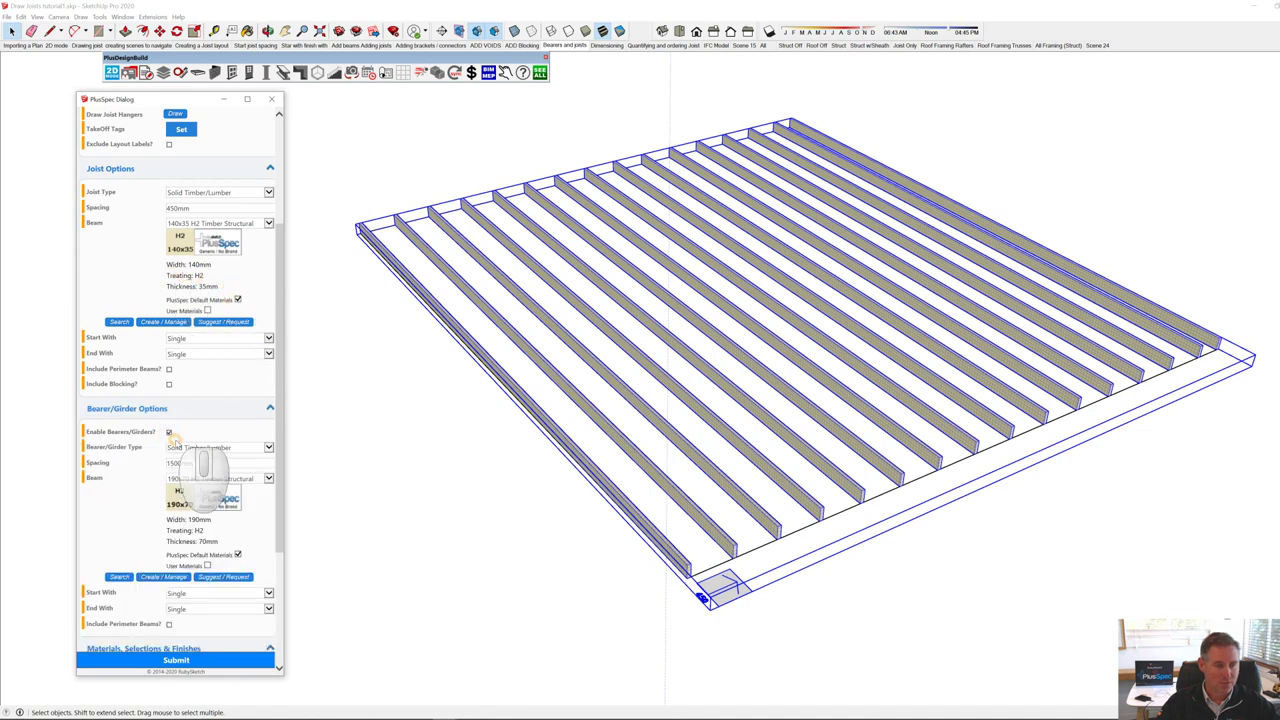
scroll(200, 390, "down", 4)
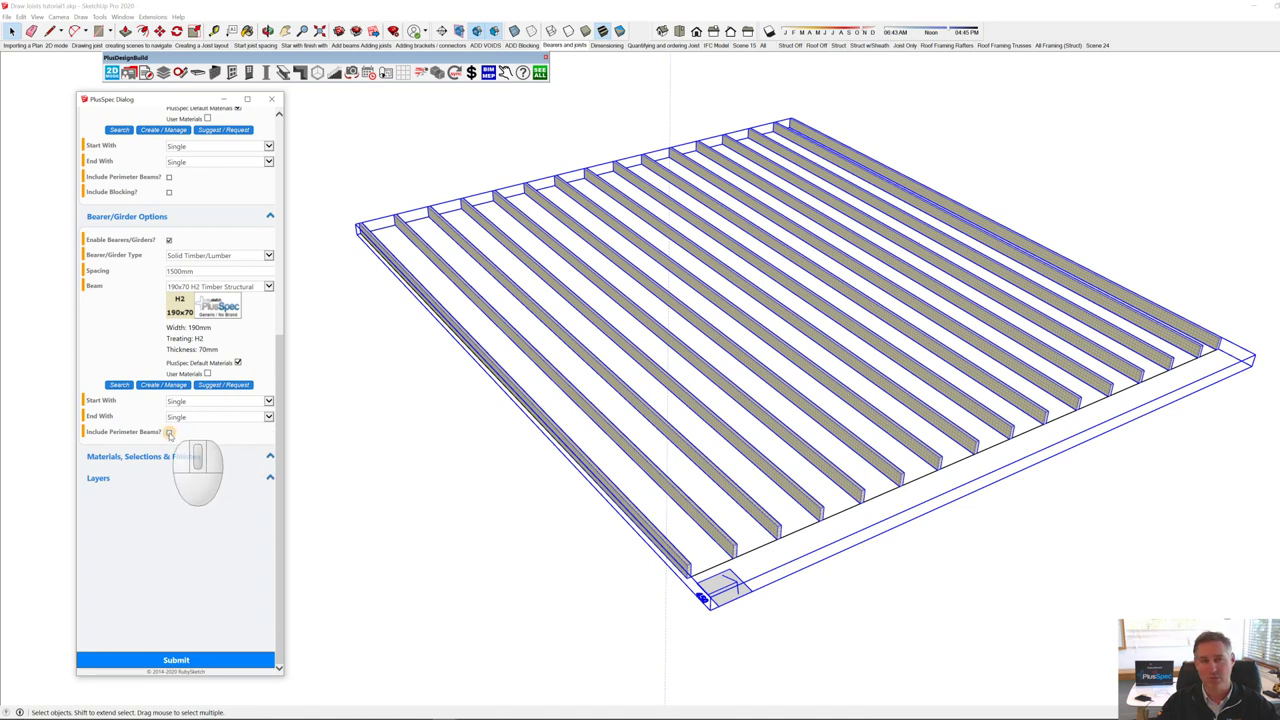
left_click(169, 432)
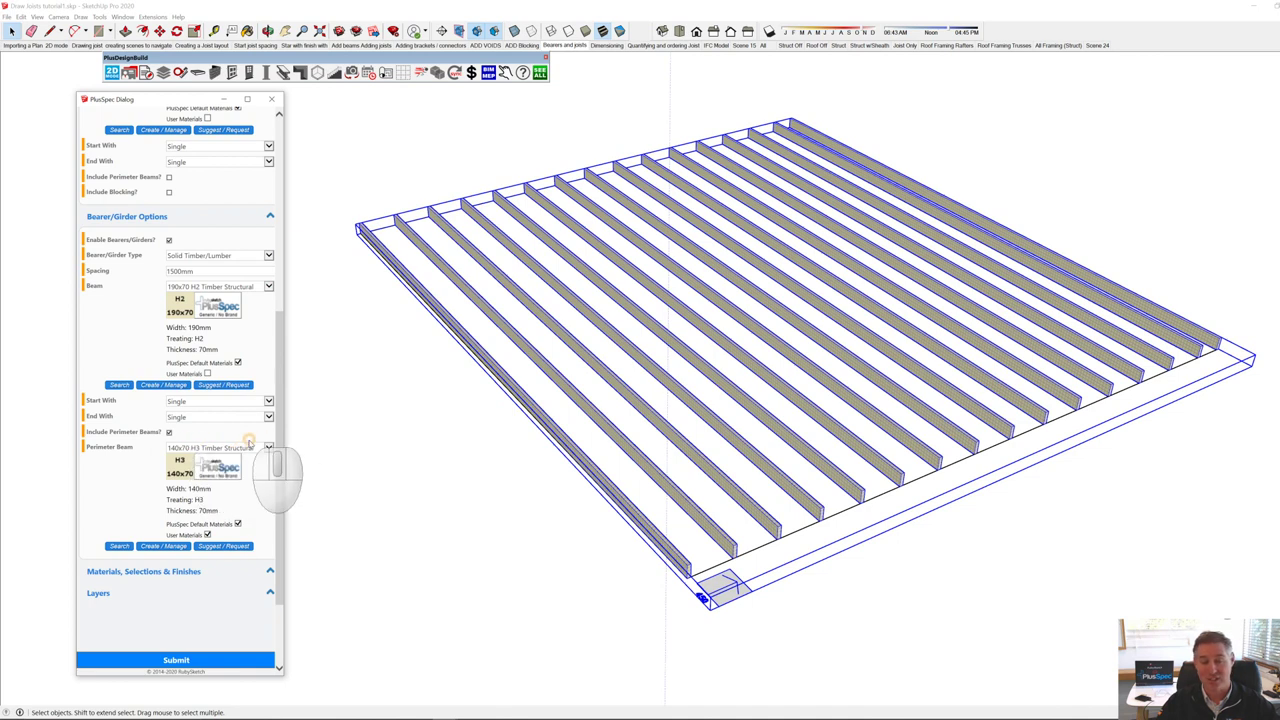
left_click(220, 660)
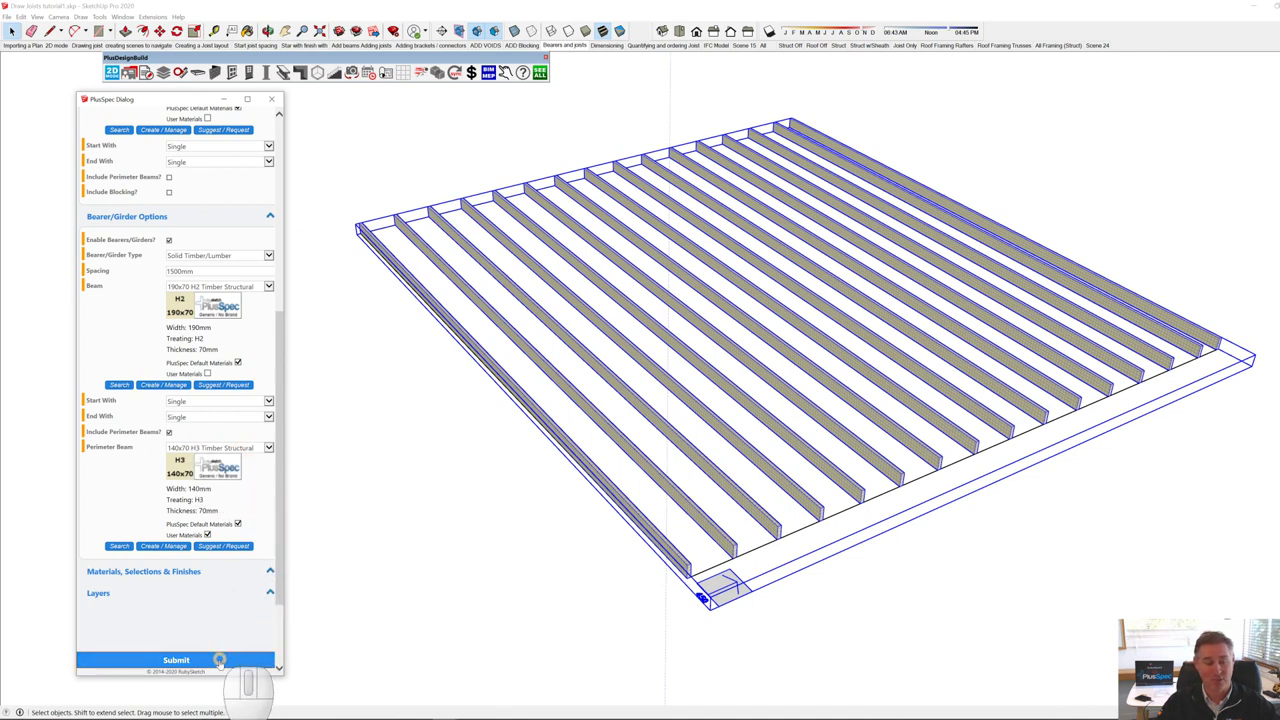
left_click(567, 563)
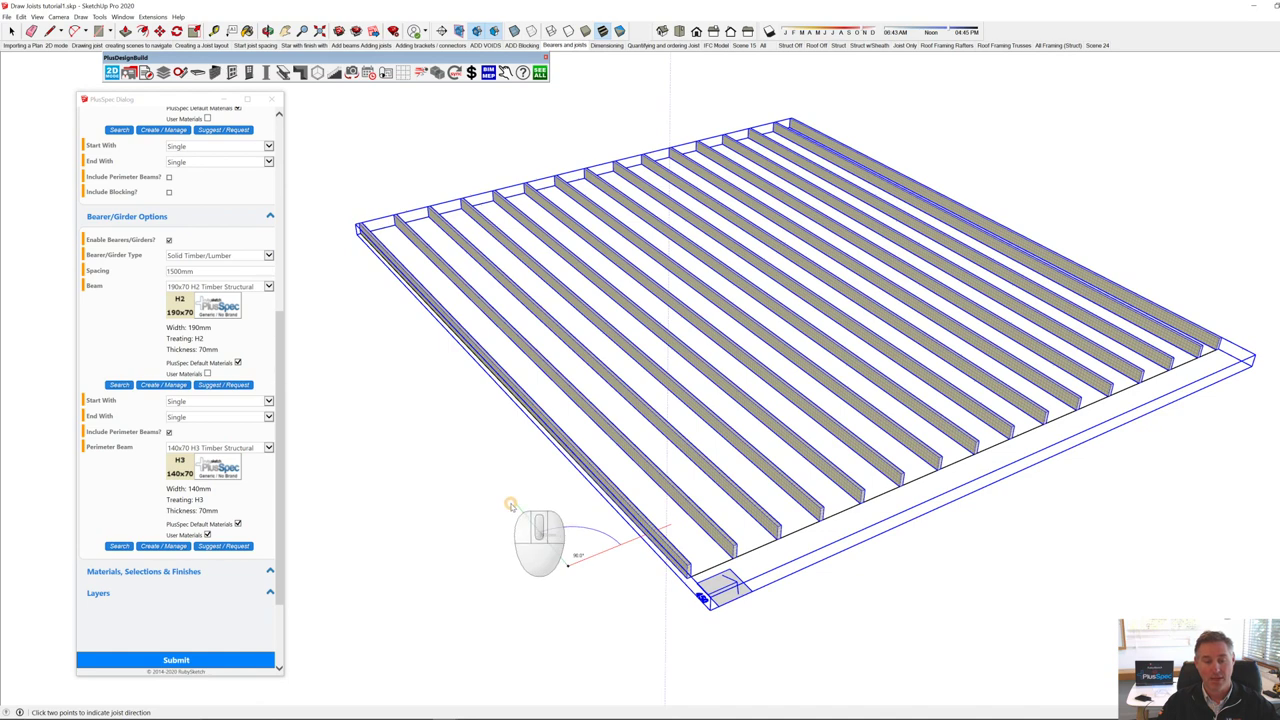
left_click(510, 505)
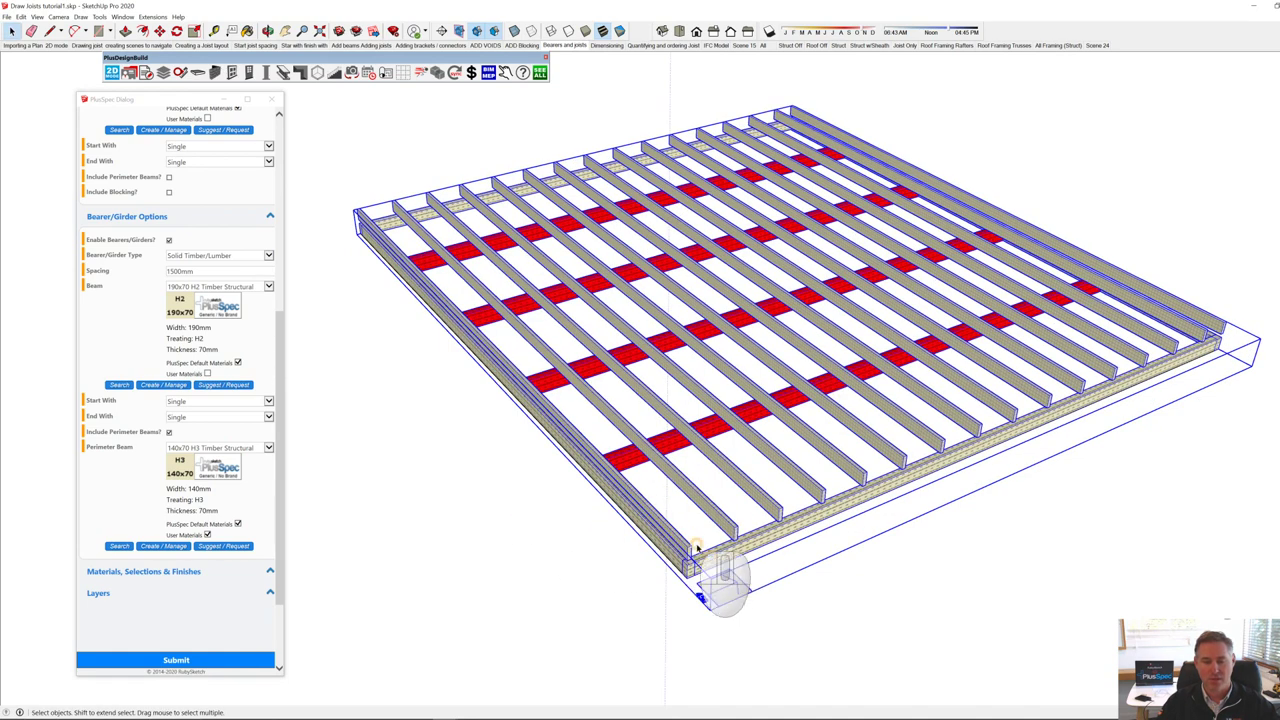
Step: Exclude the perimeter beams from the bearer options and regenerate the layout, indicating the joist direction along the floor's side edge
scroll(729, 557, "up", 6)
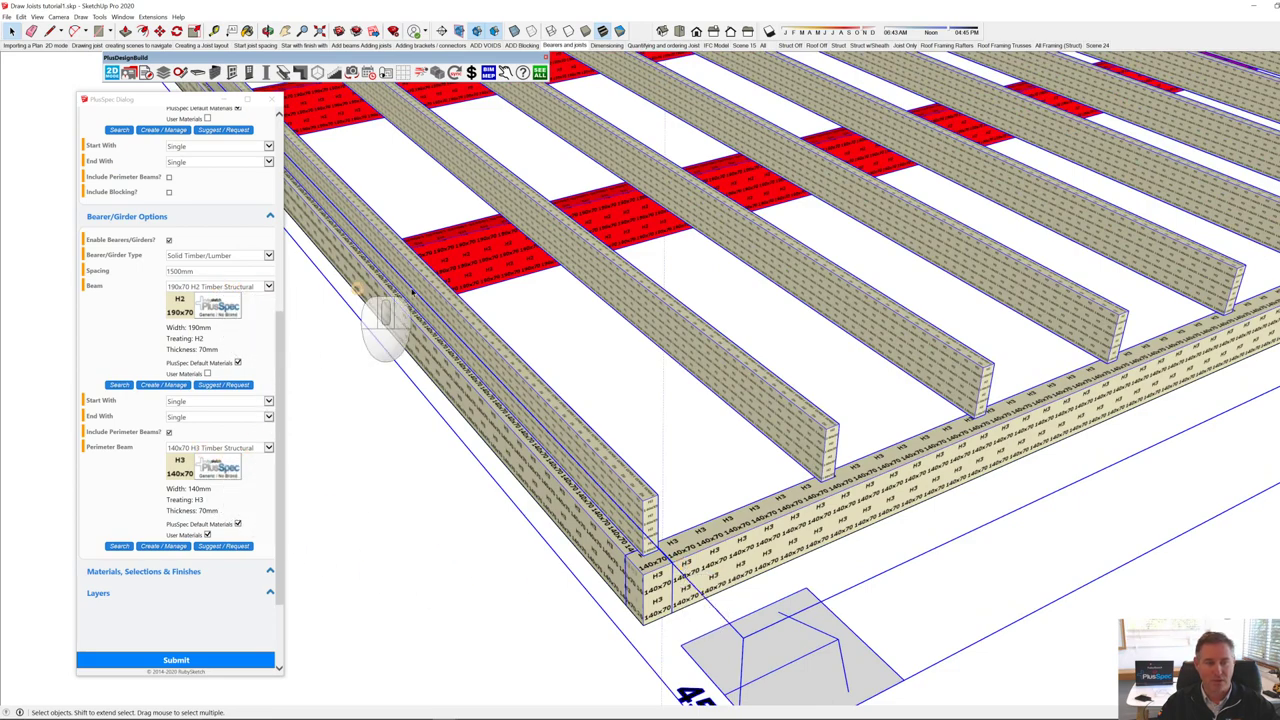
scroll(466, 256, "up", 3)
scroll(466, 256, "down", 6)
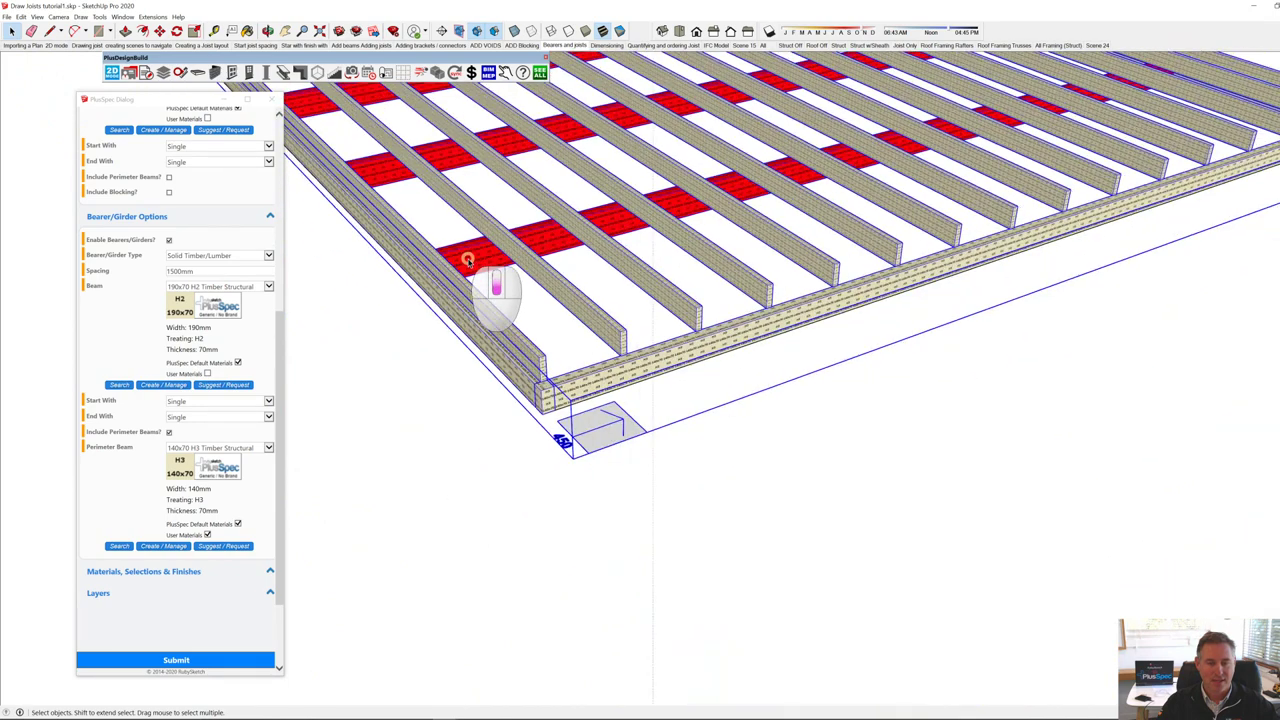
middle_click_drag(526, 260, 598, 450)
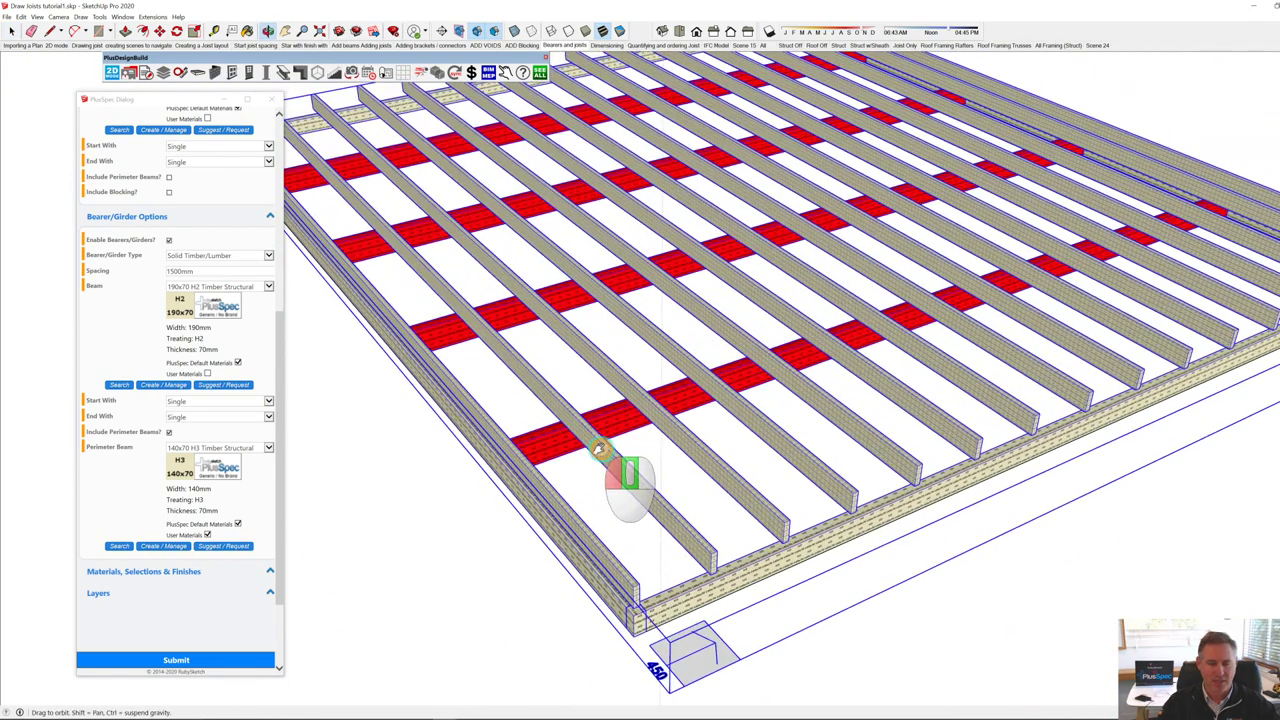
scroll(601, 452, "down", 2)
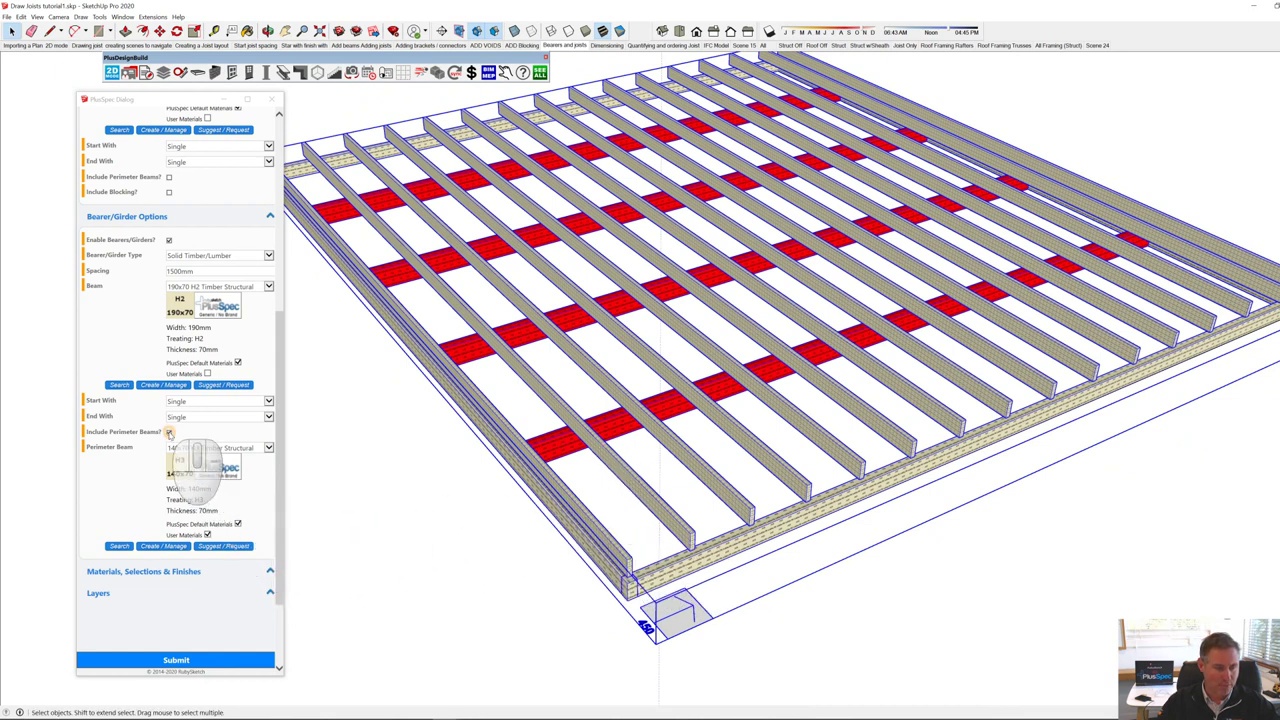
left_click(169, 432)
left_click(240, 662)
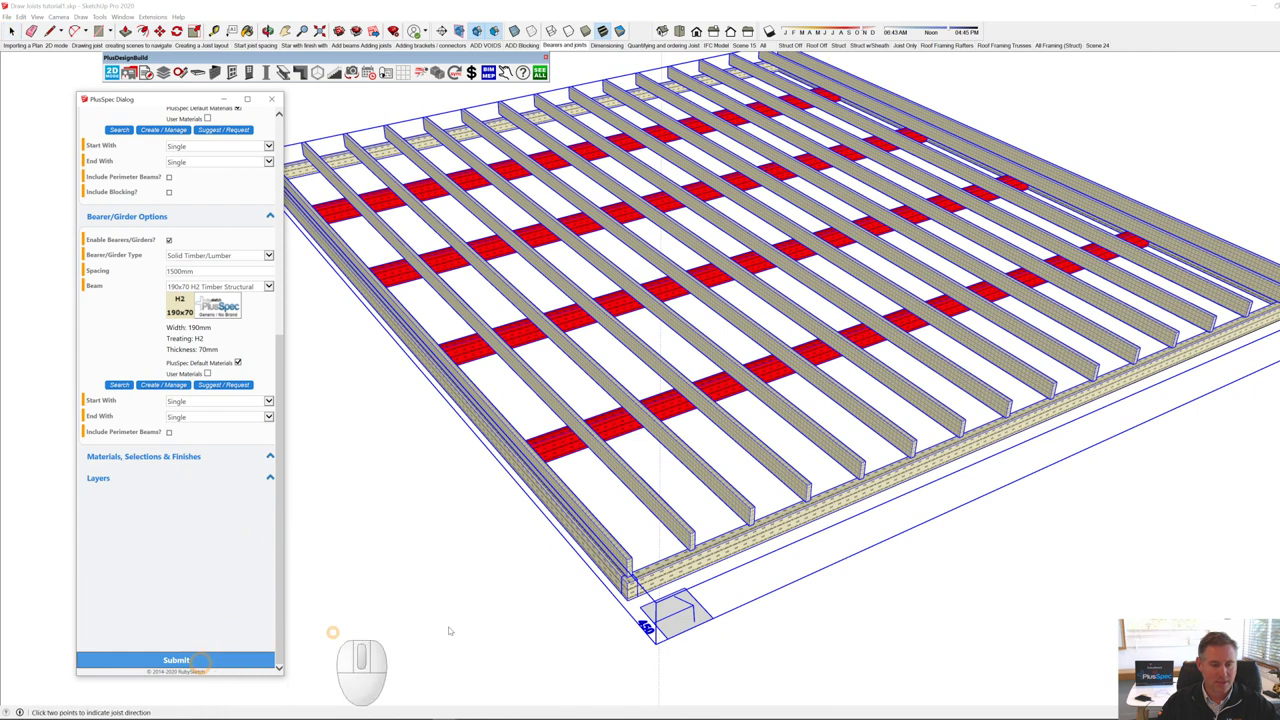
left_click(527, 603)
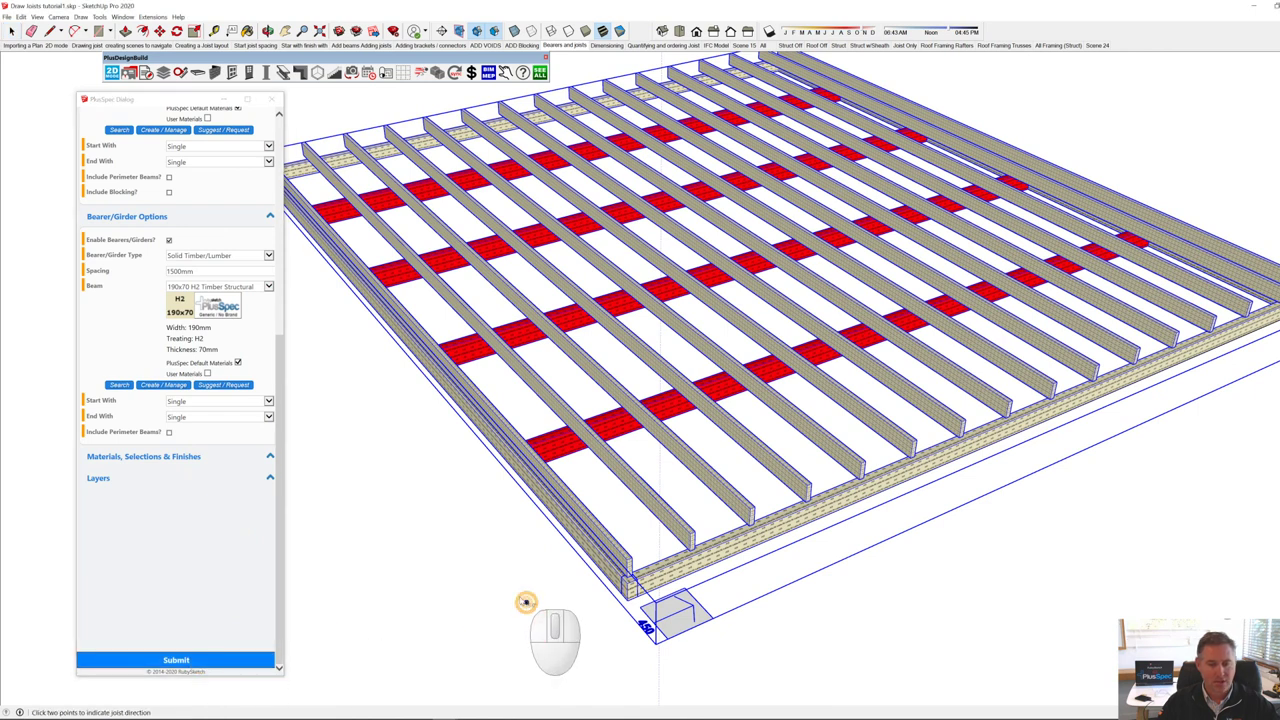
left_click(470, 532)
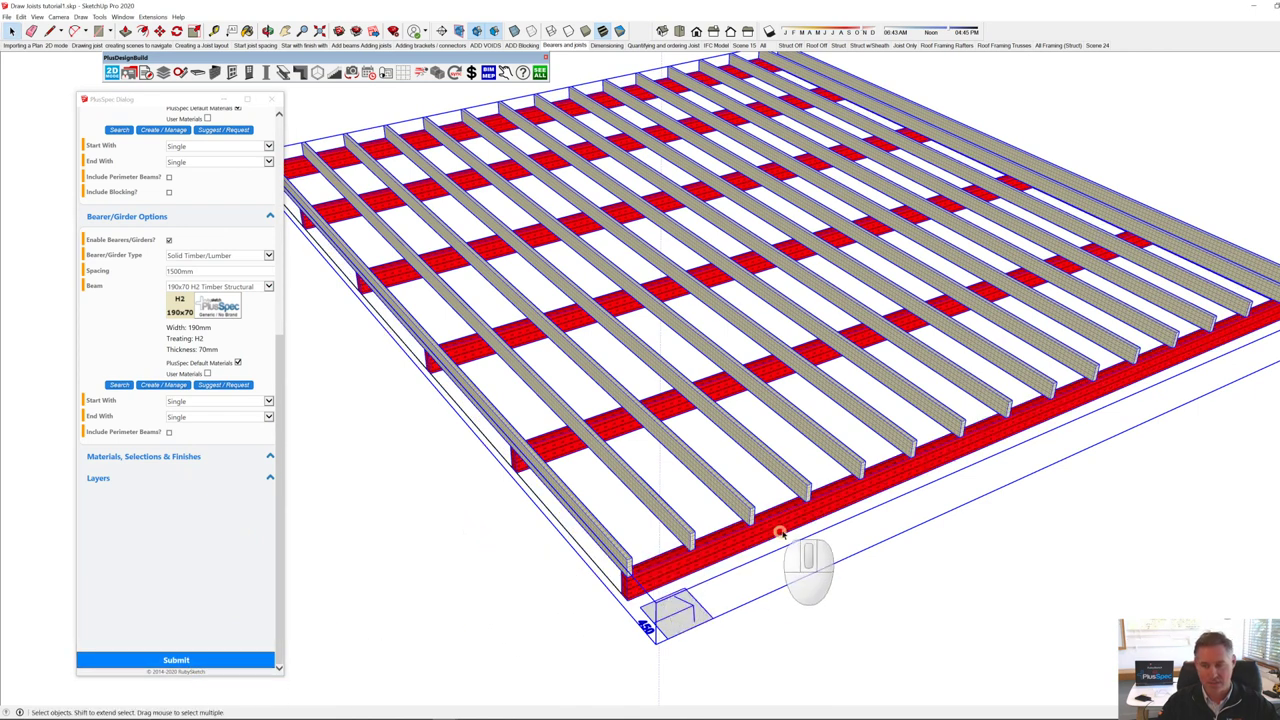
Step: Switch the bearer and joist layout to the 2D plan view and frame the whole floor
scroll(741, 498, "down", 3)
middle_click_drag(713, 470, 680, 440)
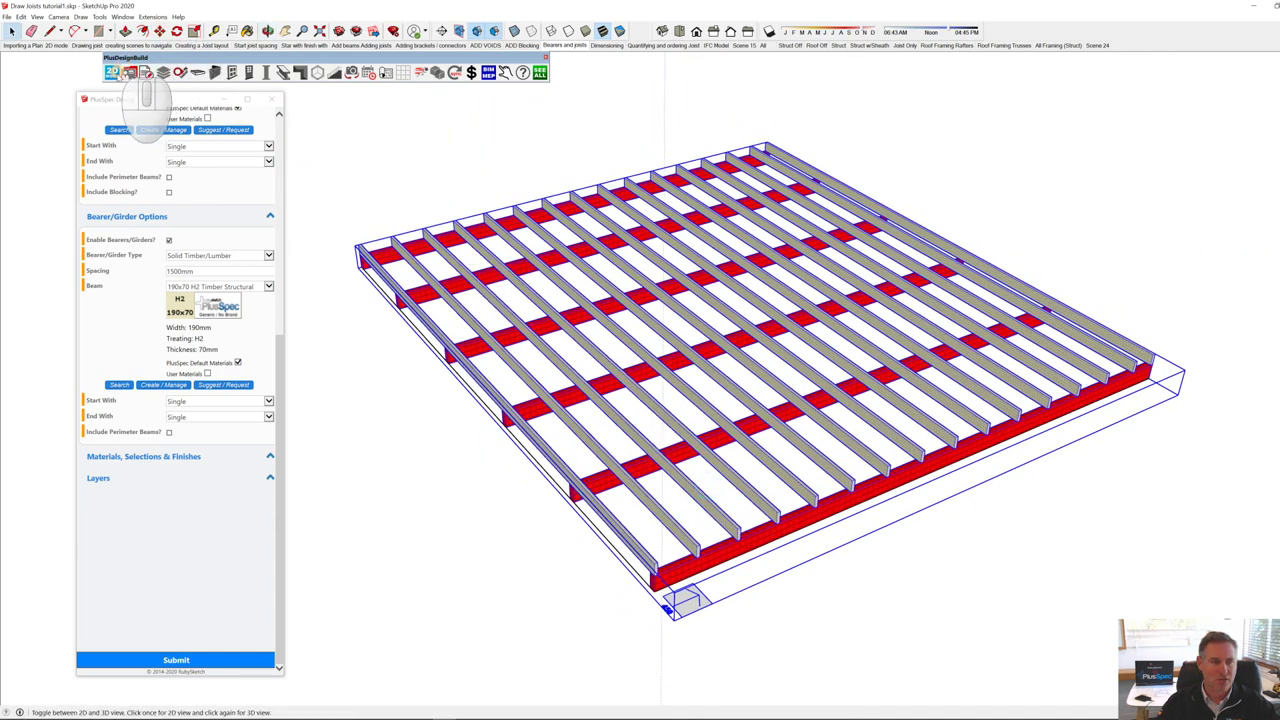
left_click(112, 73)
scroll(846, 546, "up", 3)
scroll(714, 514, "up", 5)
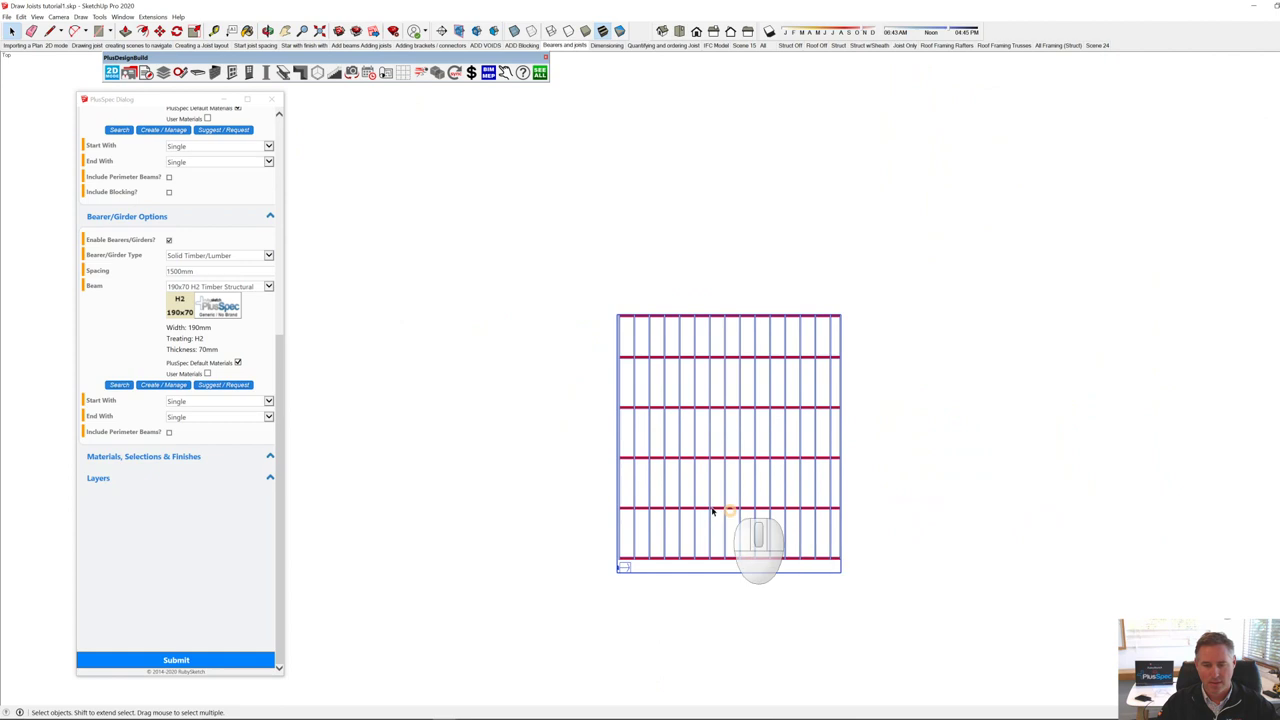
scroll(718, 513, "up", 1)
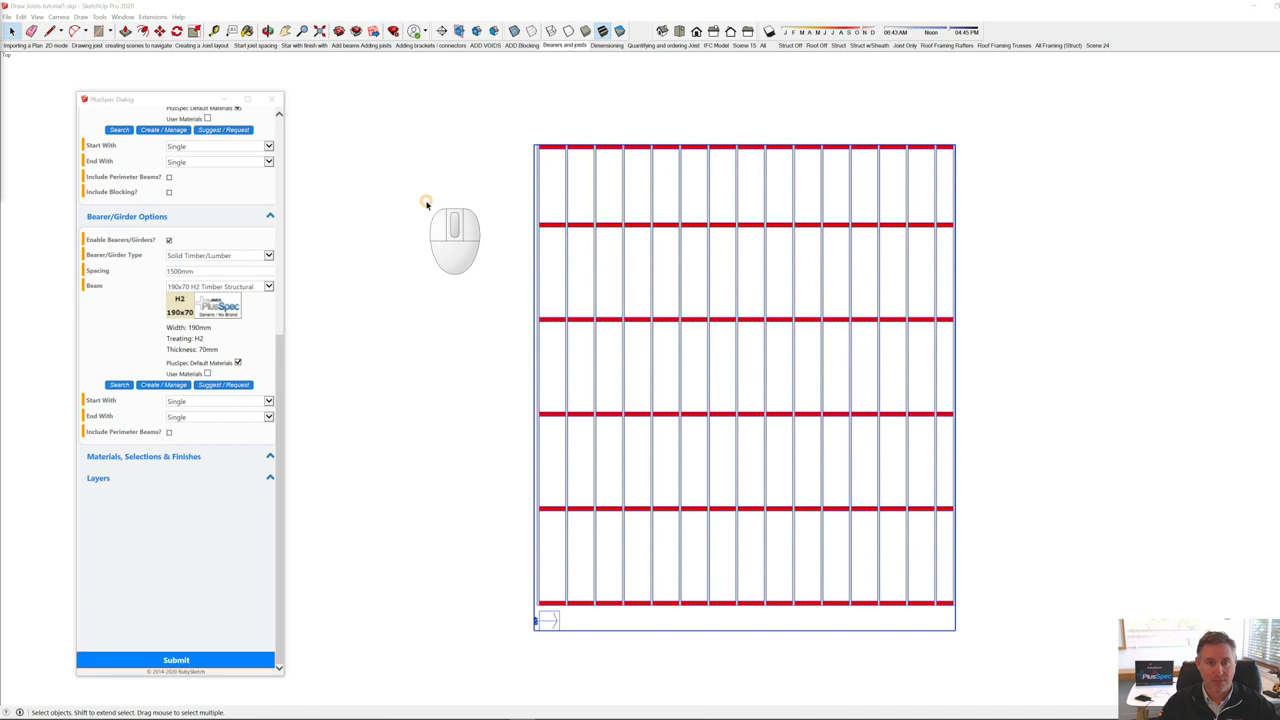
Step: Show the Large Tool Set and dimension the spacing between the first two joists along the layout's upper bearer
right_click(1092, 33)
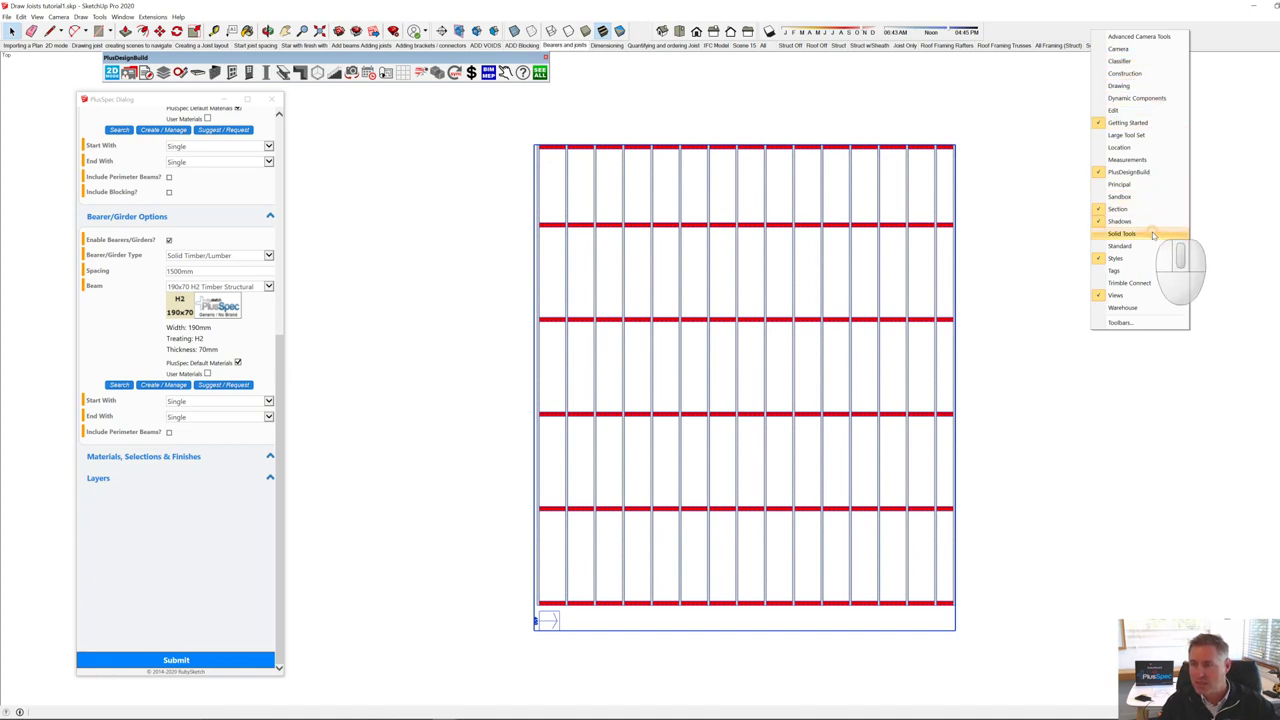
left_click(1127, 135)
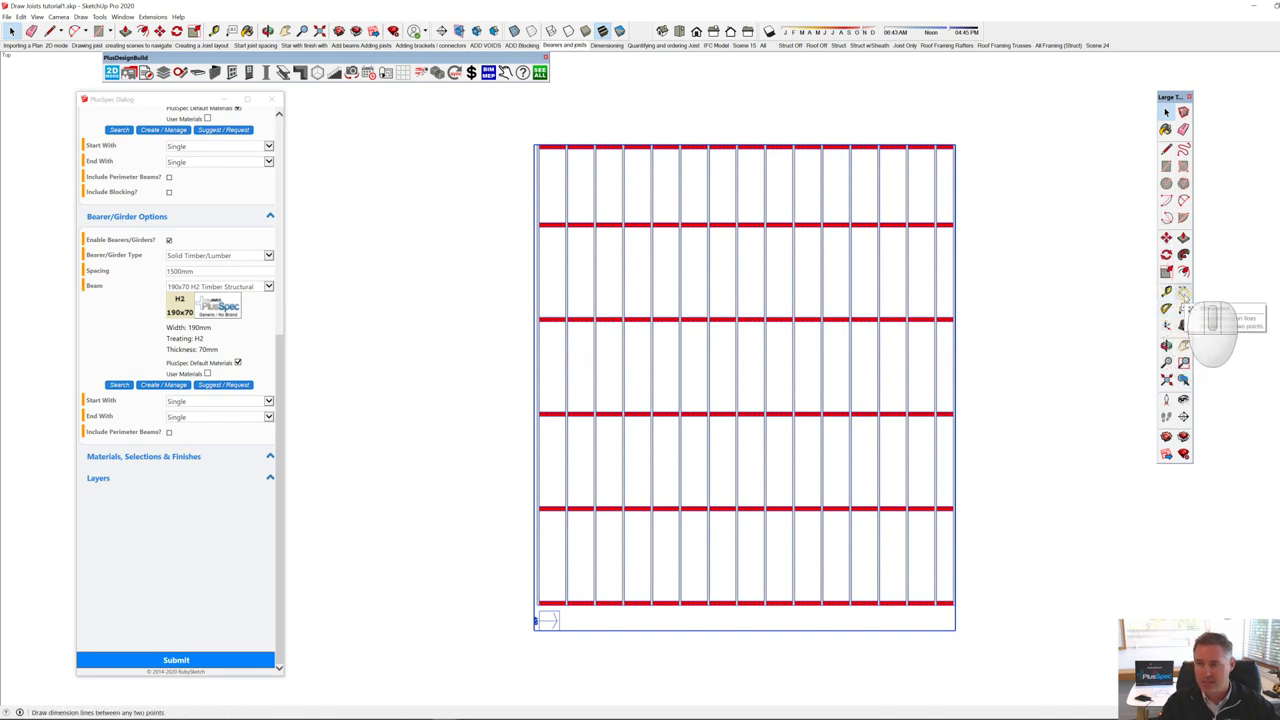
left_click(1183, 290)
scroll(537, 149, "up", 4)
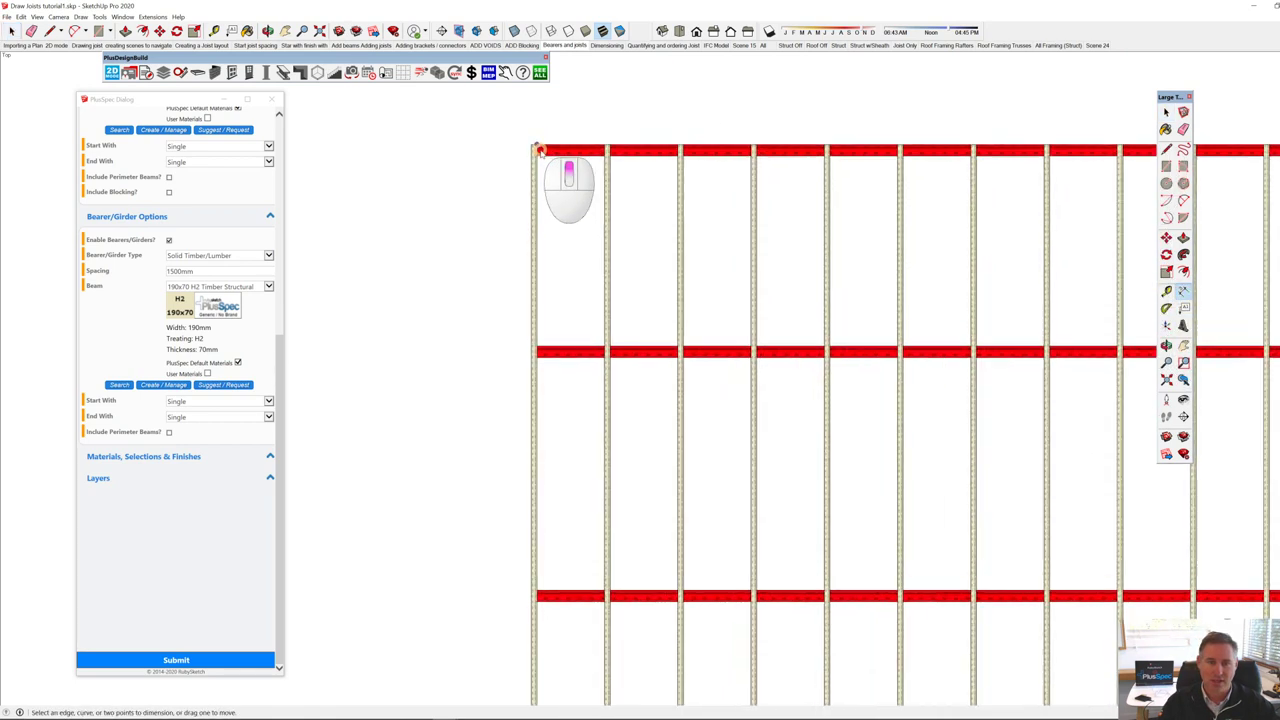
left_click(533, 146)
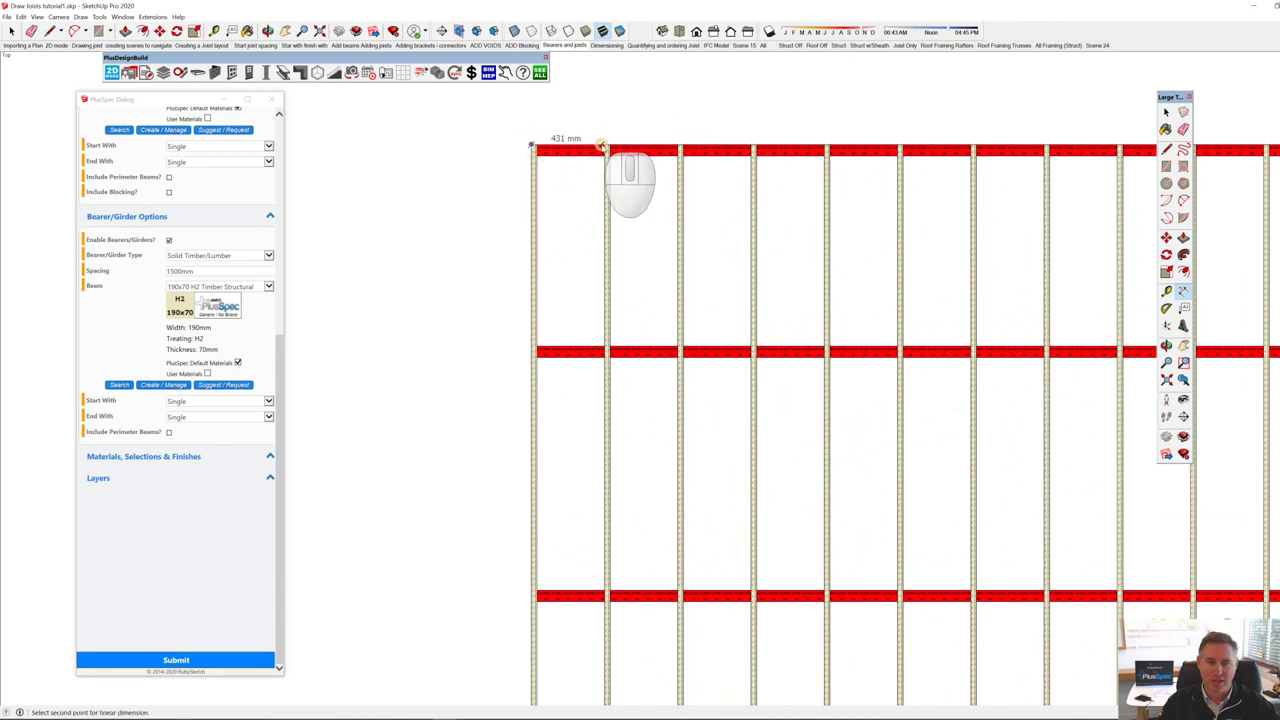
left_click(605, 146)
left_click(603, 110)
scroll(590, 155, "down", 2)
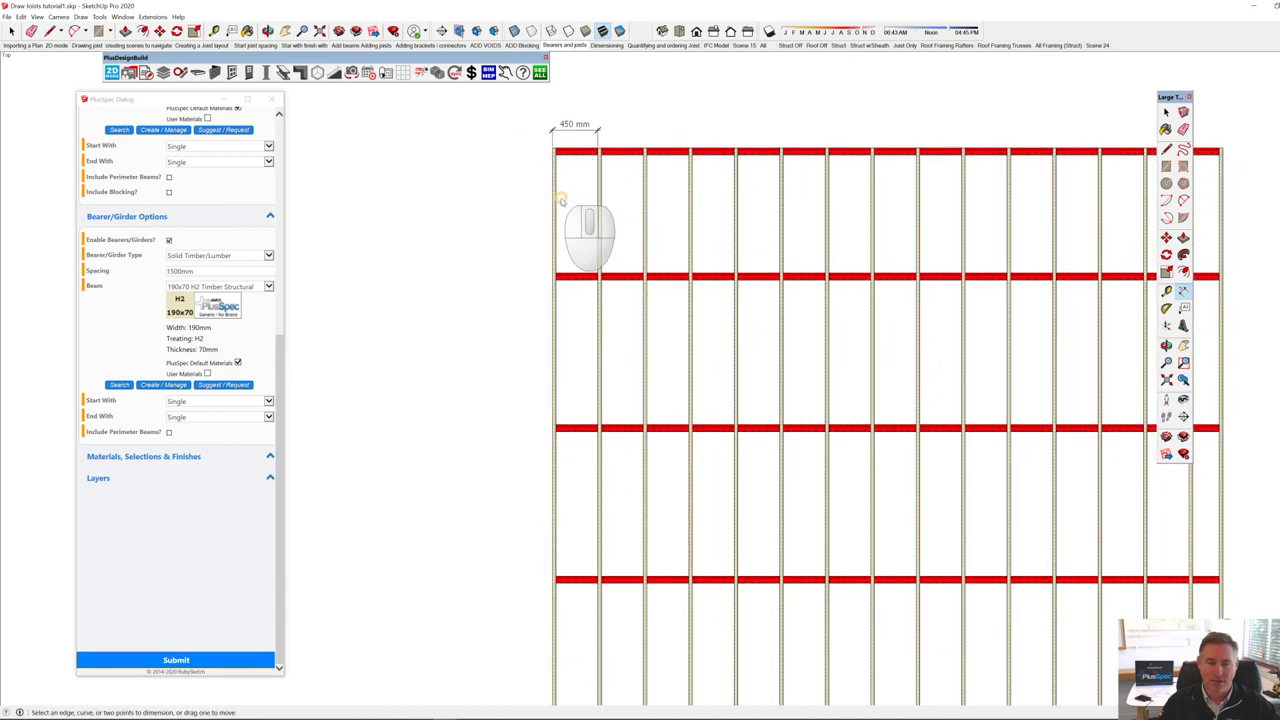
Step: Dimension the first two bearer spacings along the outer side of the first joist
middle_click_drag(560, 212, 897, 61)
scroll(421, 312, "up", 2)
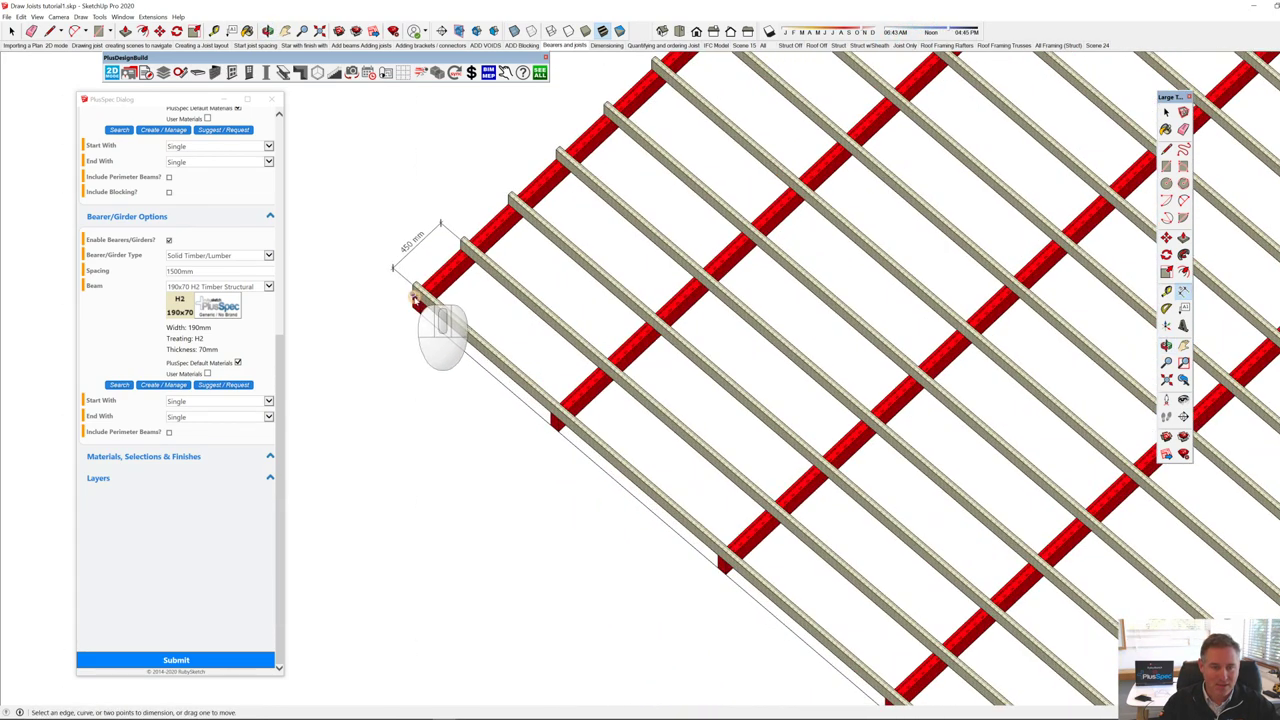
left_click(415, 297)
left_click(555, 418)
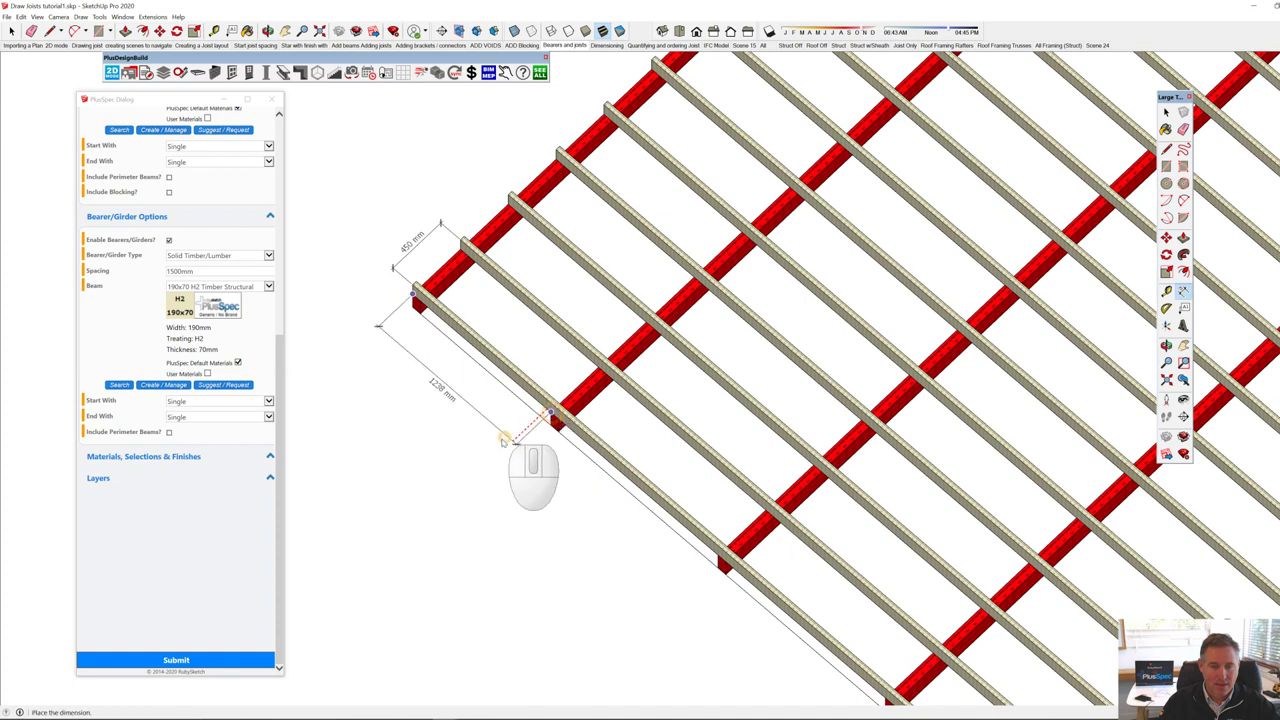
left_click(550, 413)
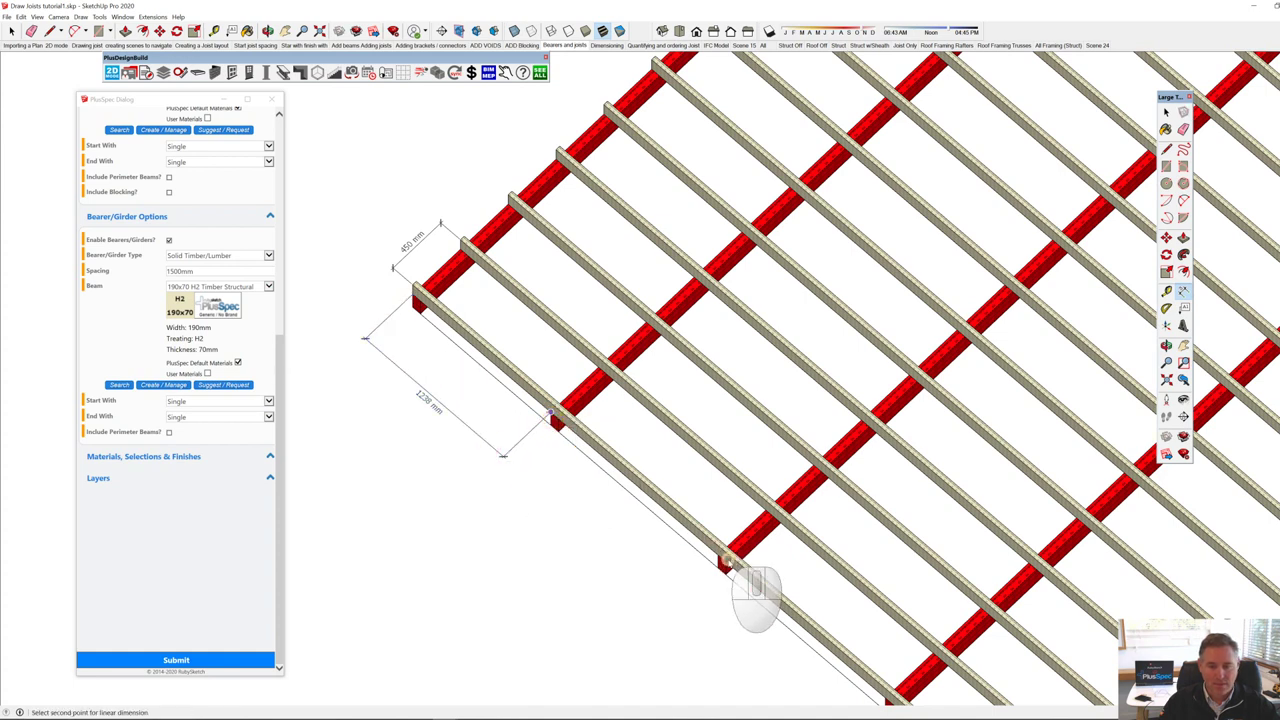
left_click(720, 562)
left_click(640, 582)
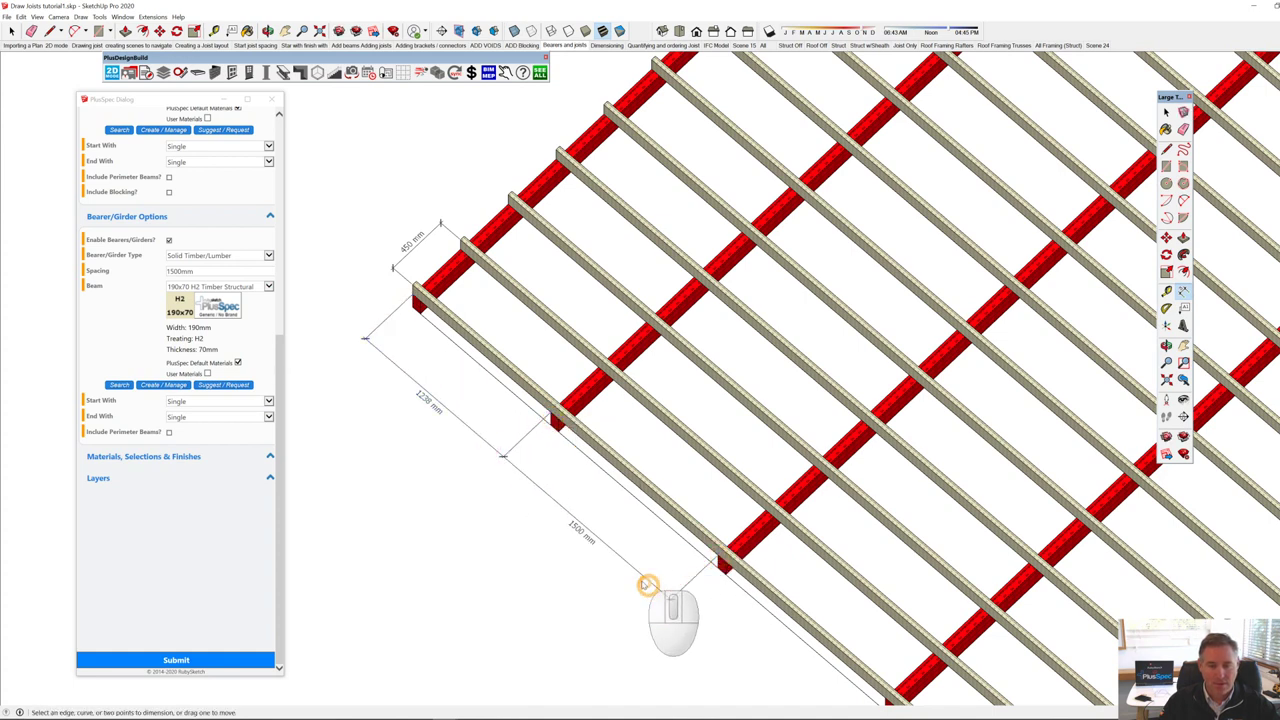
Step: Dimension the spacing between the last two joists at the far end of the same end bearer
scroll(533, 490, "down", 2)
scroll(533, 490, "down", 3)
middle_click_drag(589, 451, 495, 482)
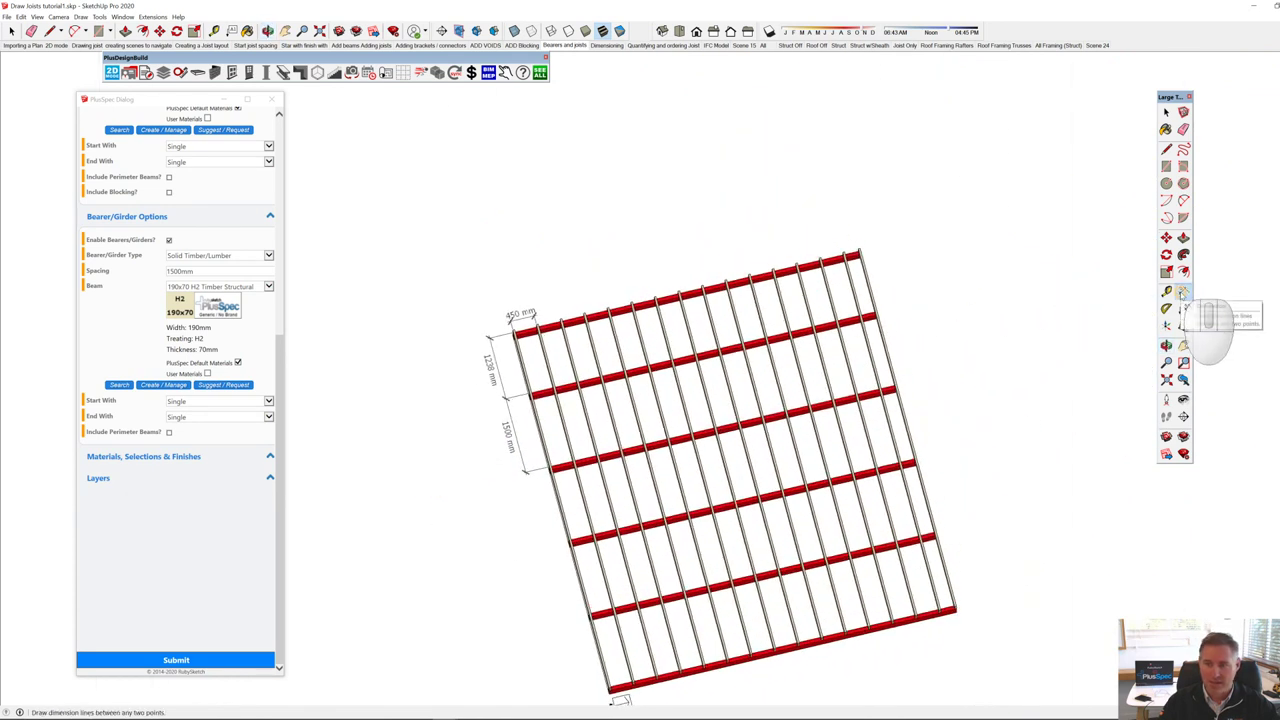
left_click(1183, 292)
left_click(861, 249)
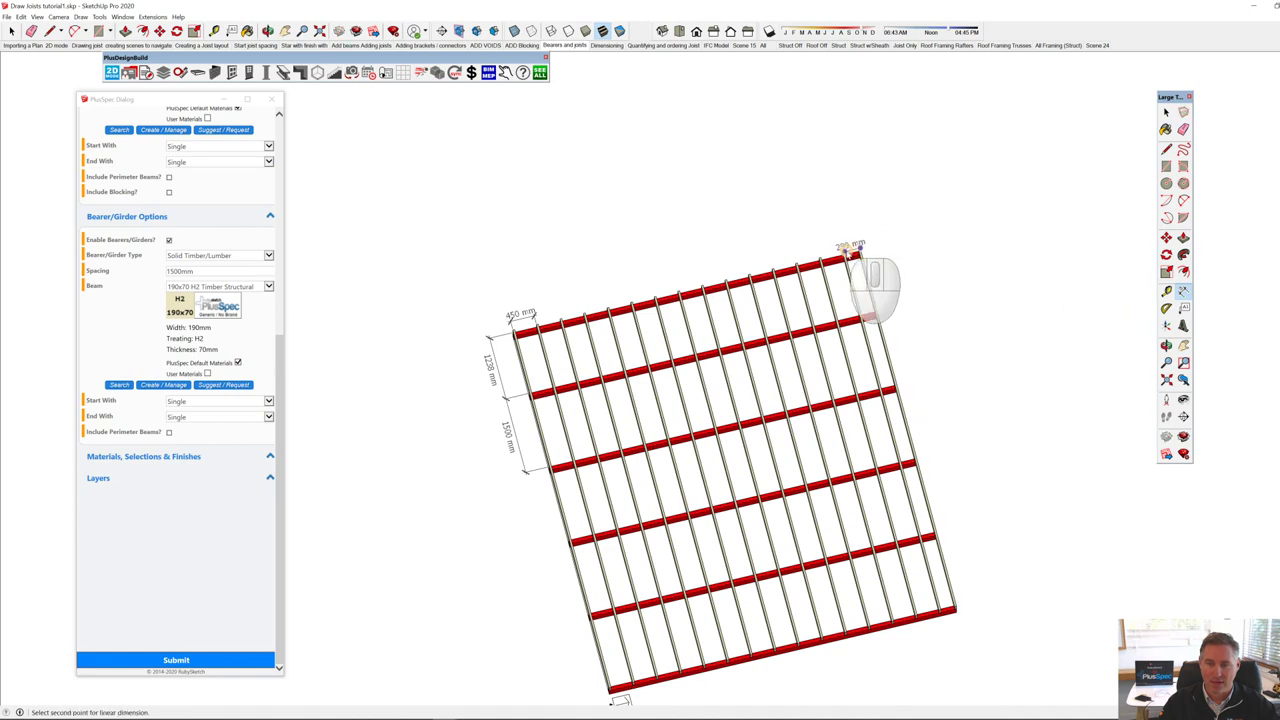
scroll(850, 252, "up", 5)
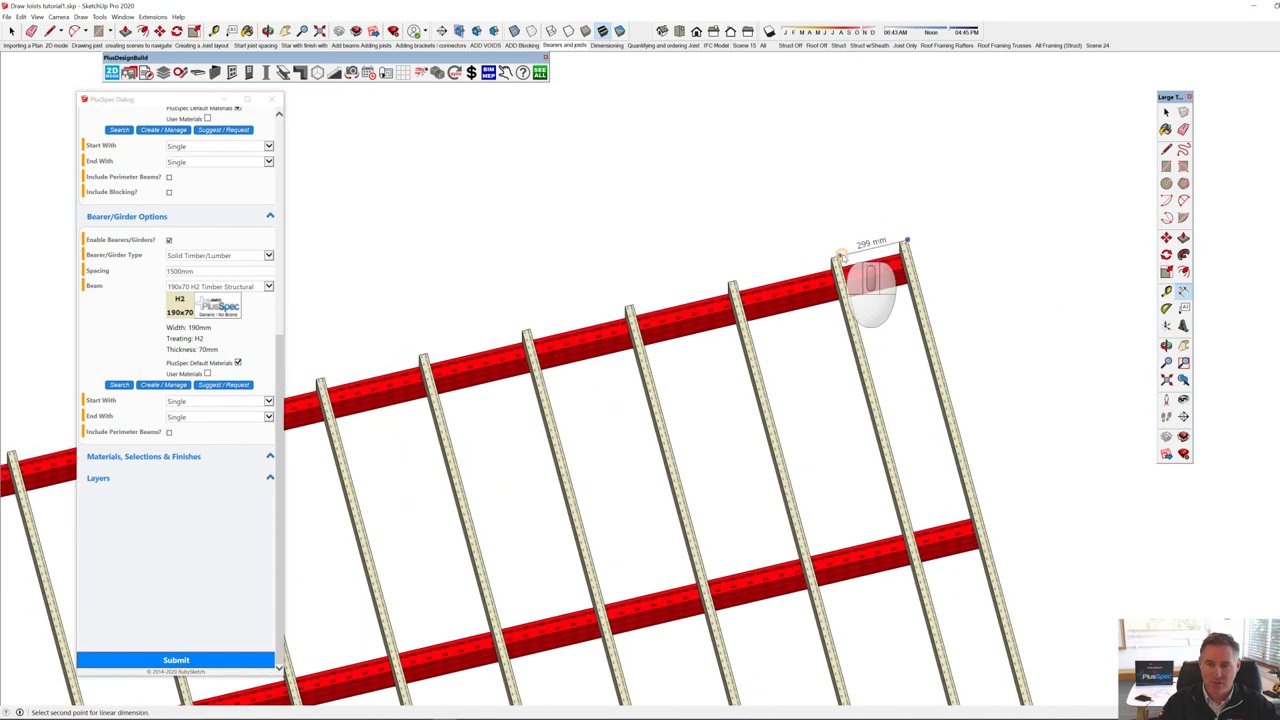
left_click(840, 255)
left_click(803, 199)
scroll(860, 232, "down", 3)
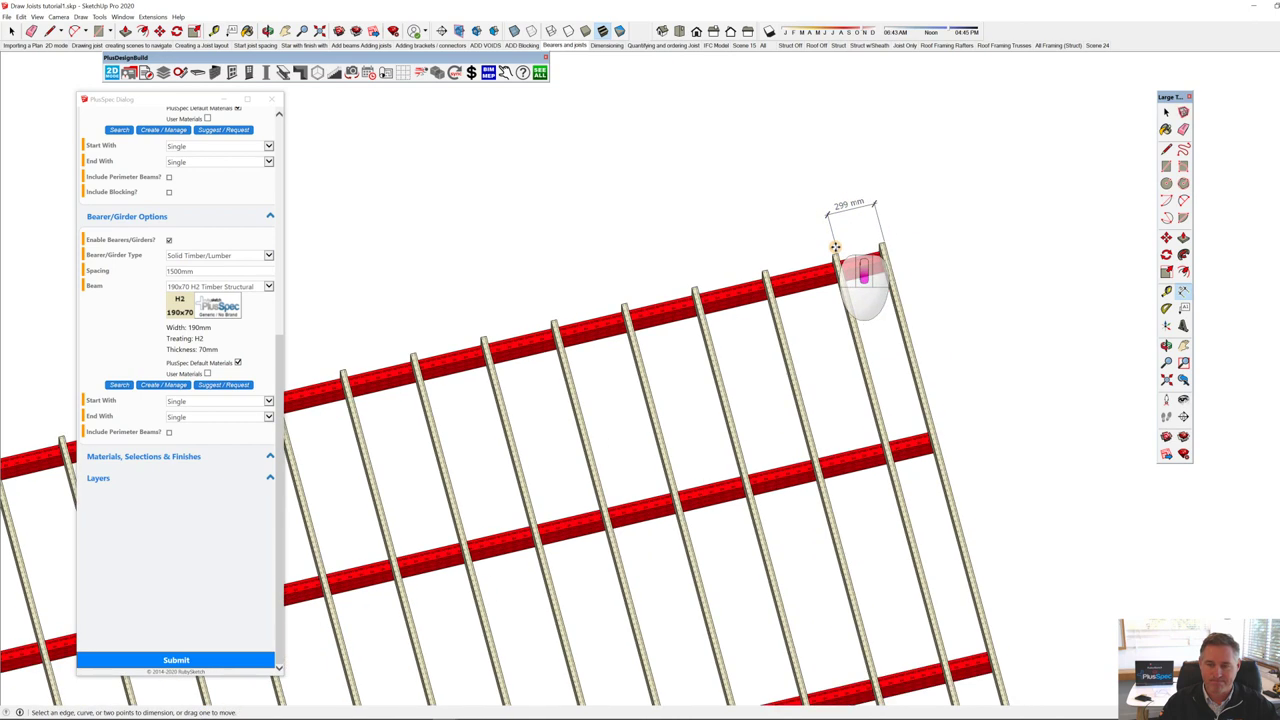
scroll(880, 245, "down", 3)
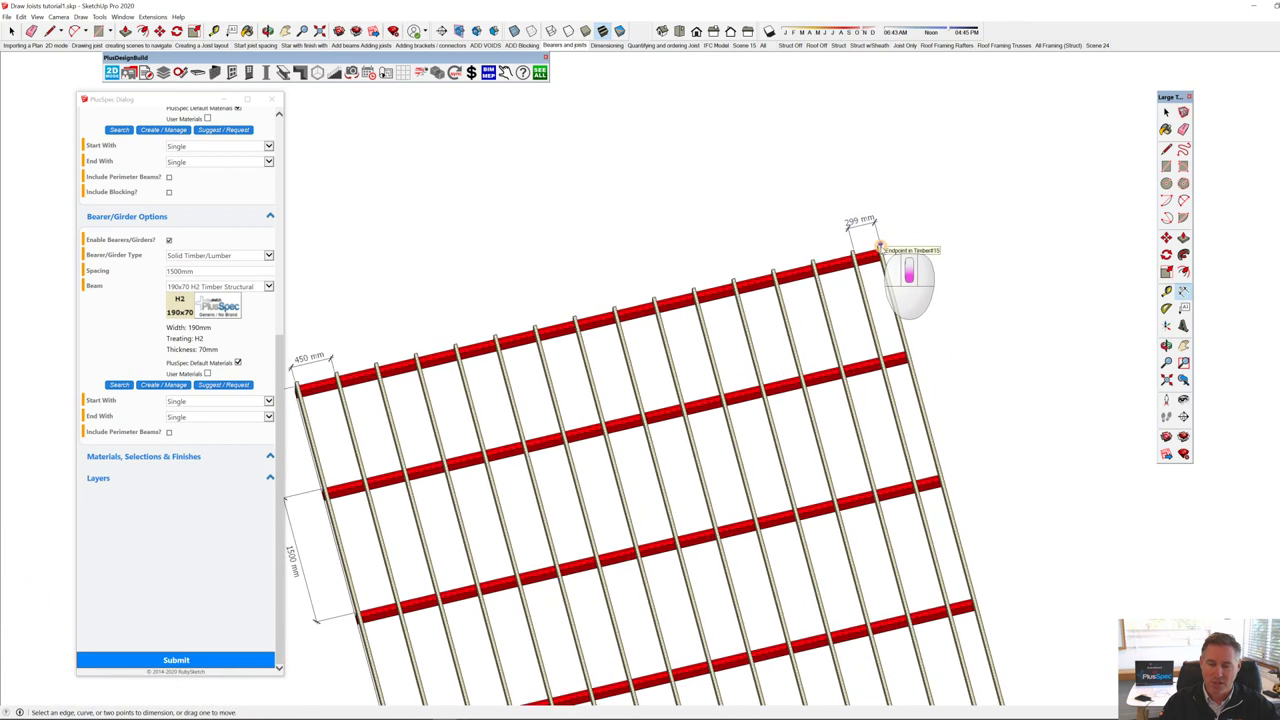
Step: Dimension the full length of the last joist and place the dimension outside the layout
scroll(878, 243, "up", 4)
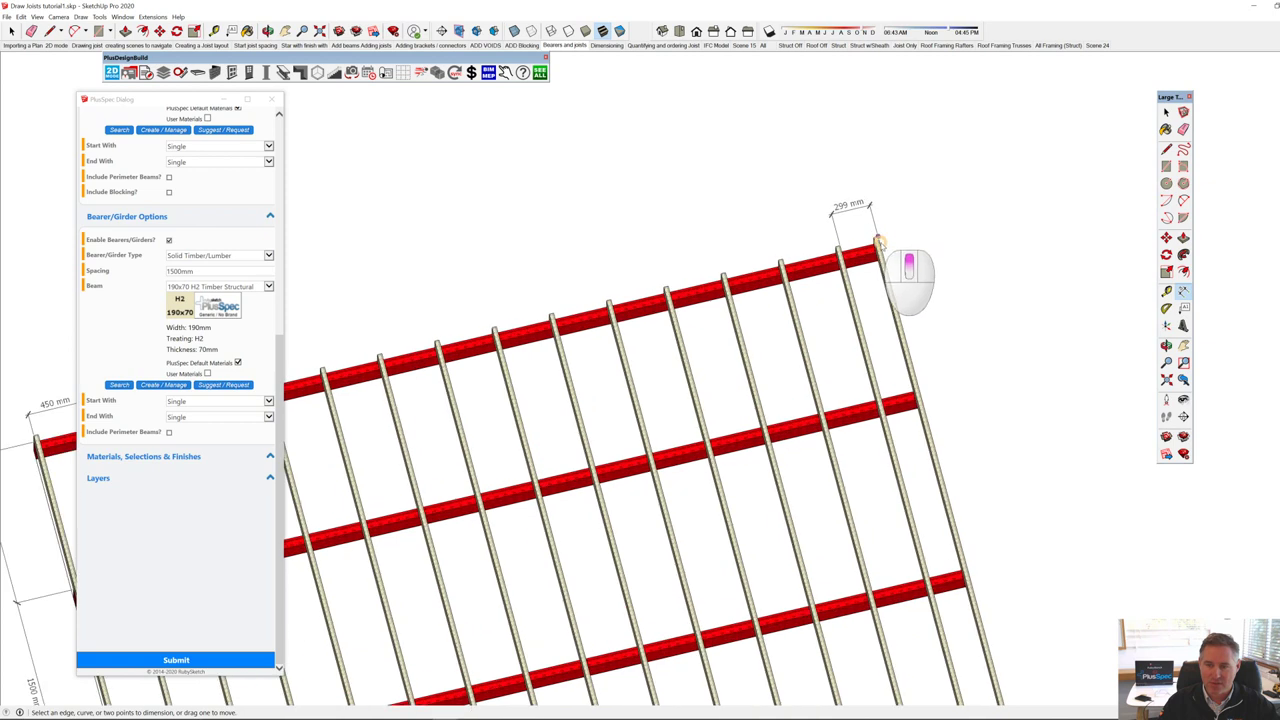
left_click(878, 243)
scroll(878, 245, "down", 5)
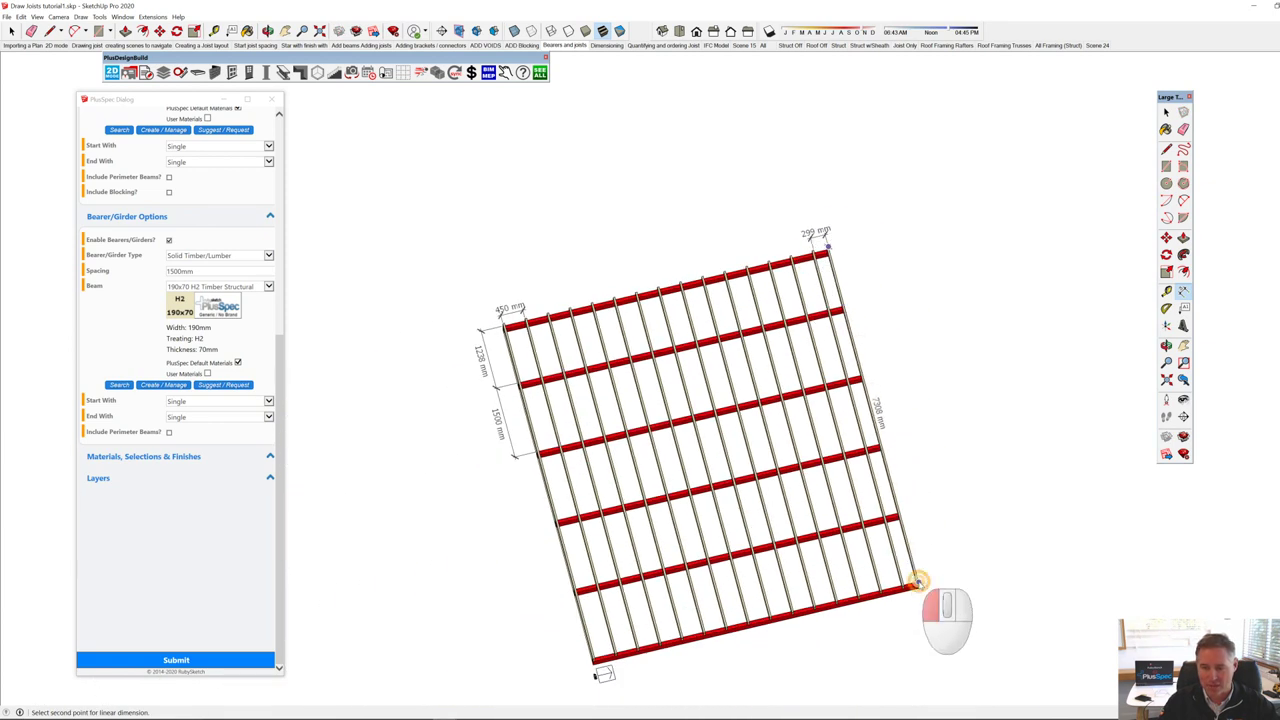
left_click(917, 580)
left_click(980, 544)
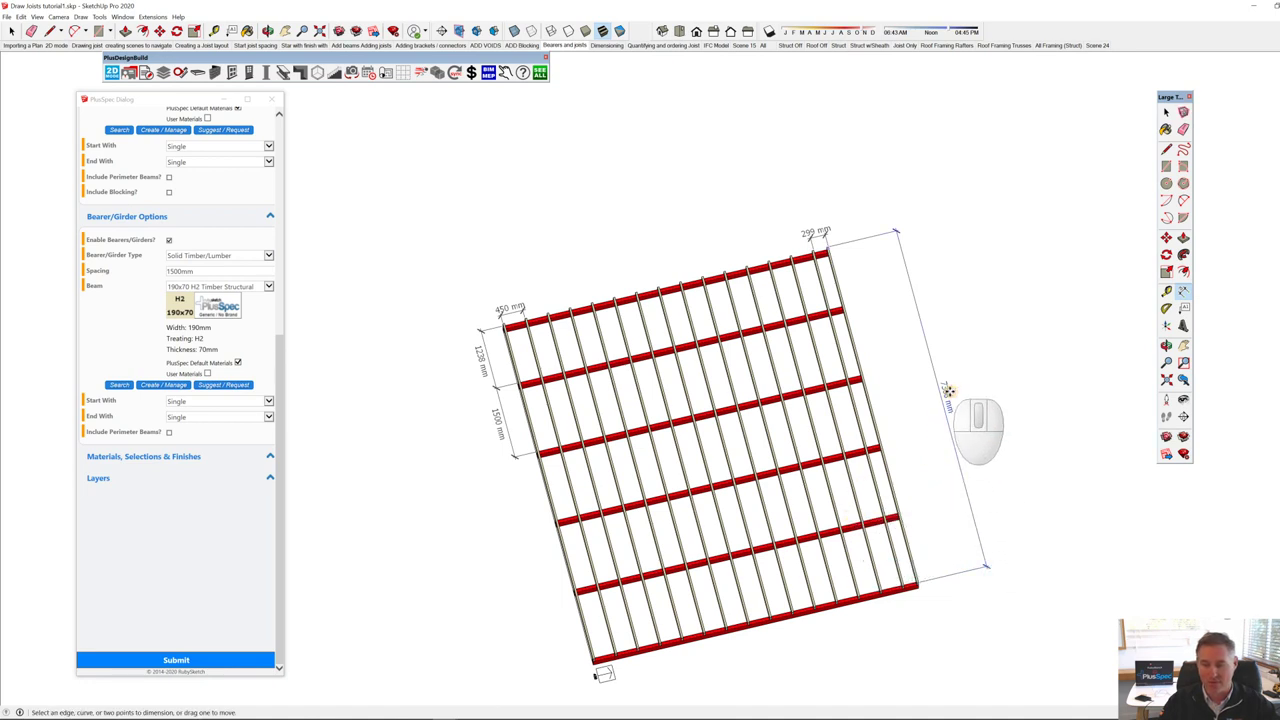
Step: Change the text of the last joist spacing's dimension to "299 un equal spacing"
scroll(944, 396, "up", 2)
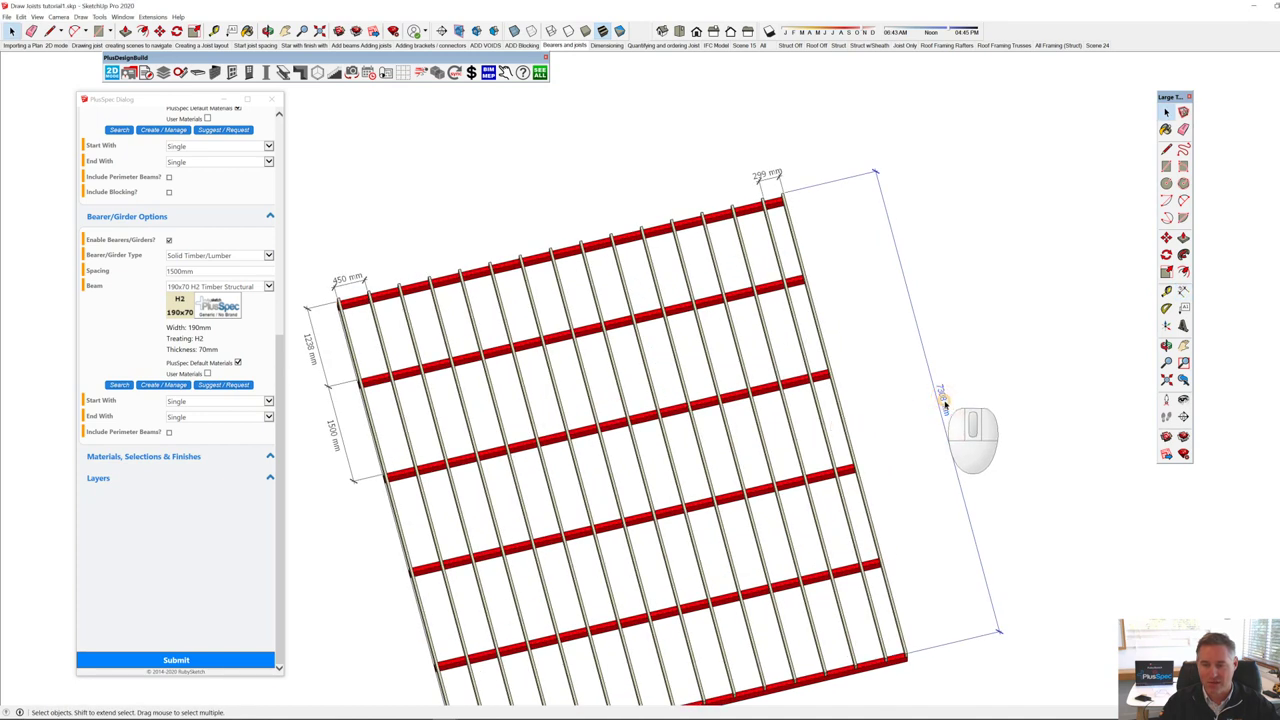
right_click(944, 404)
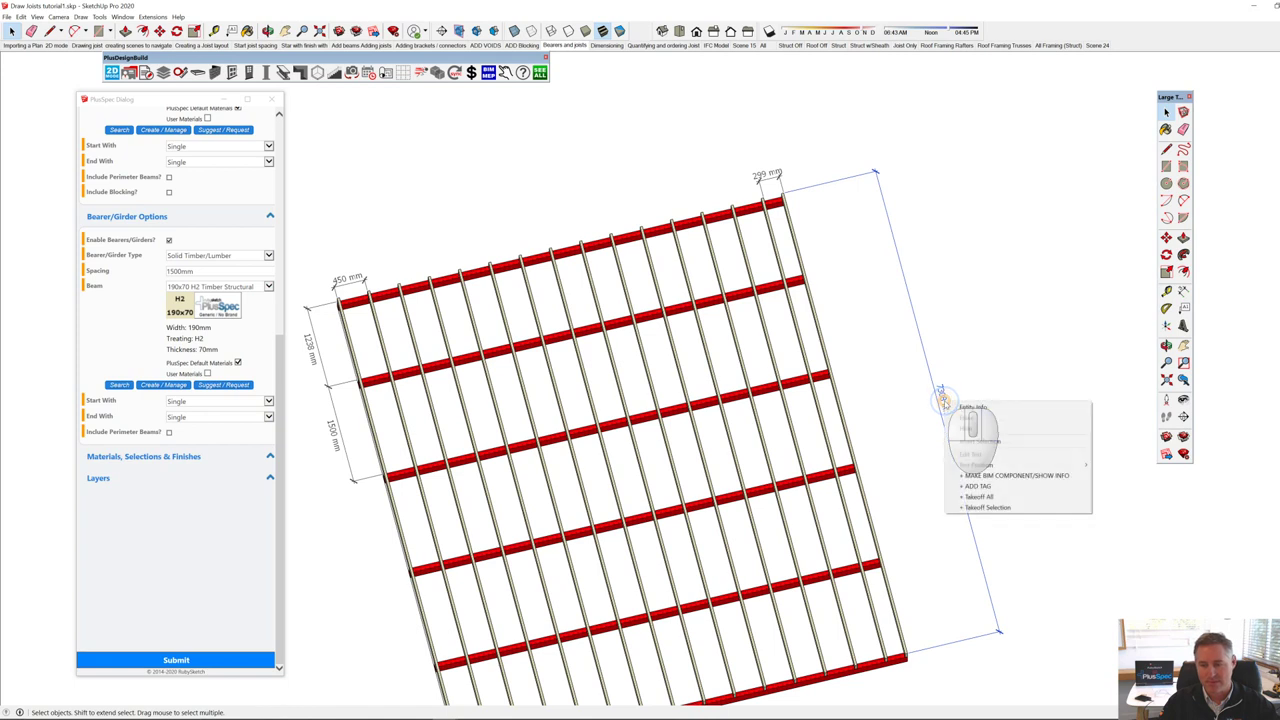
left_click(943, 403)
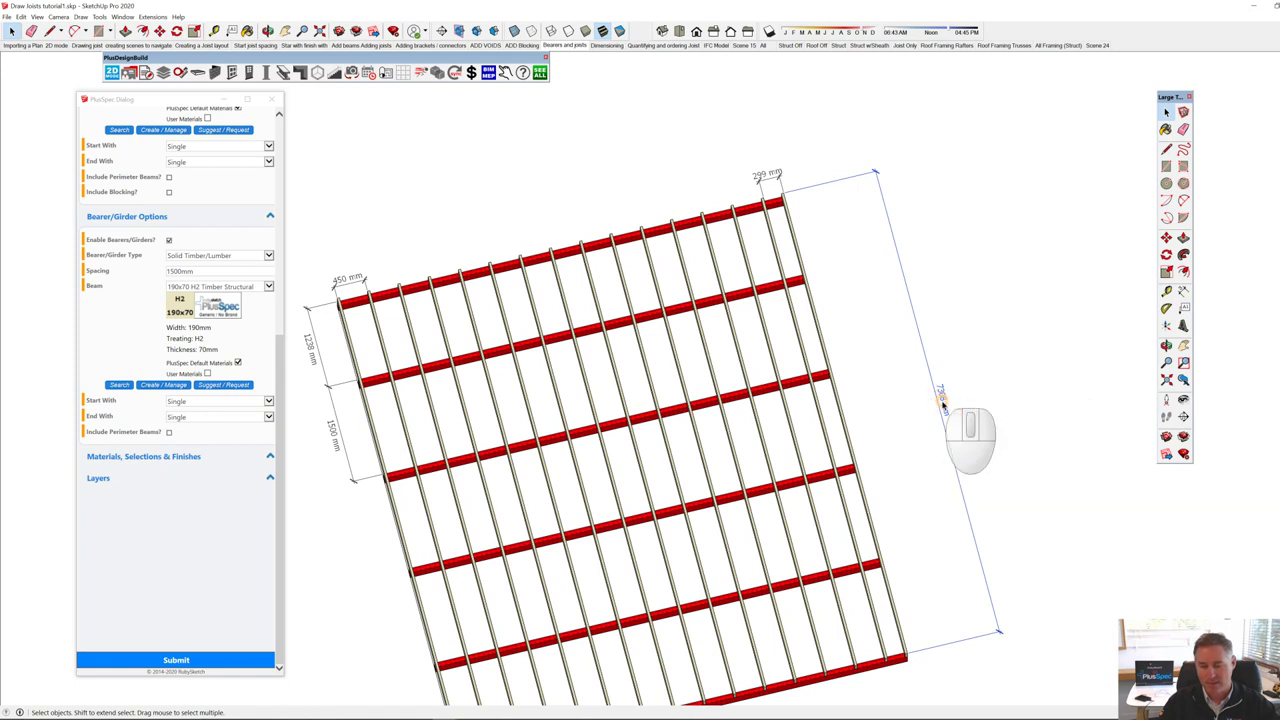
left_click(768, 175)
double_click(767, 175)
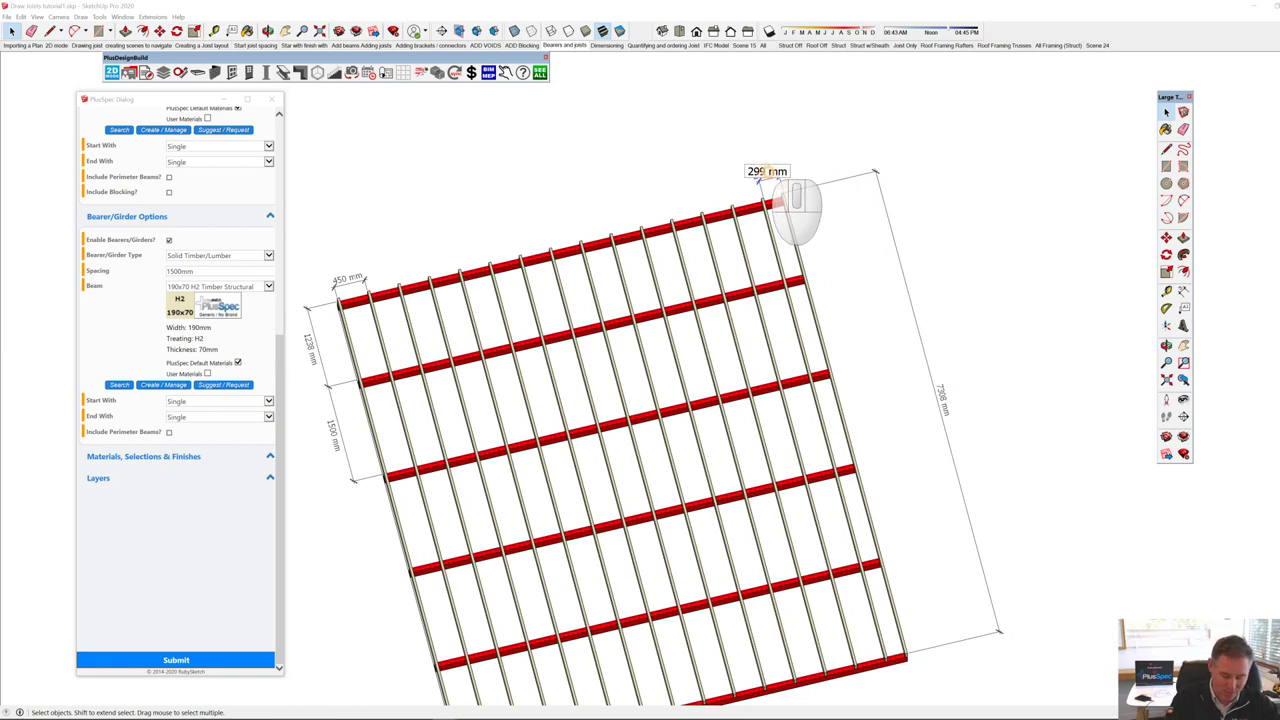
type("un equal spacing")
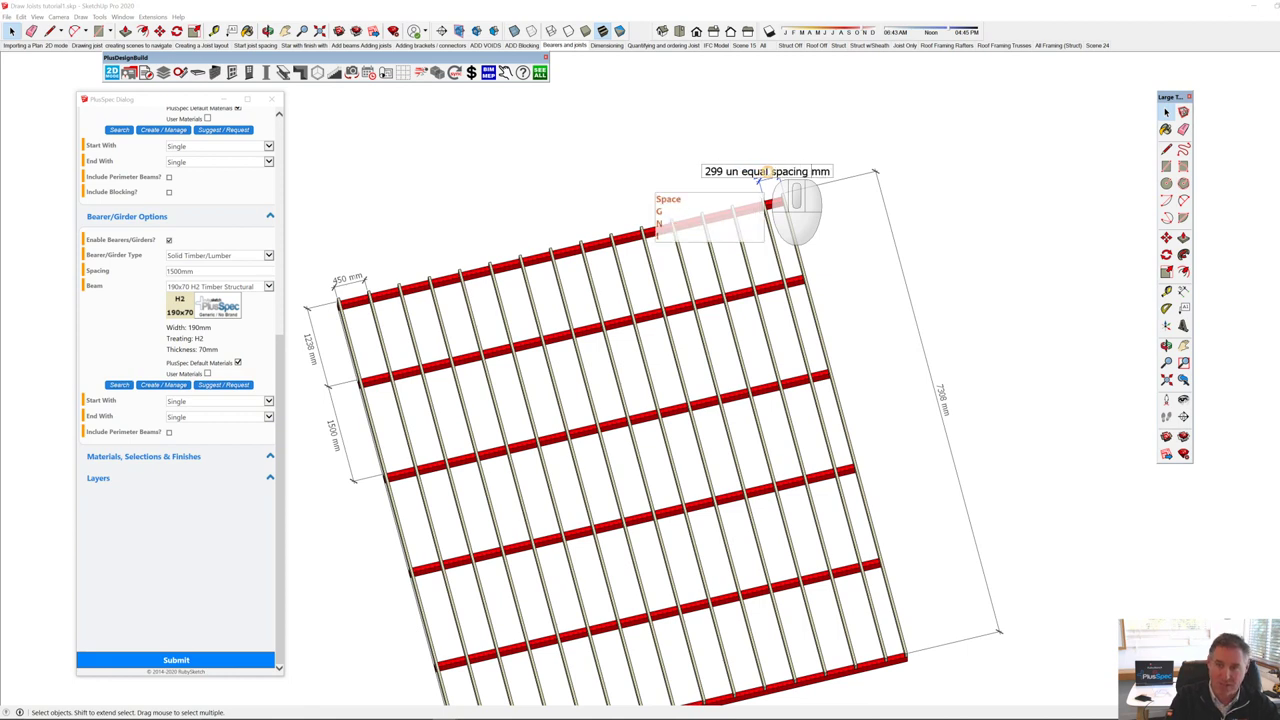
left_click(875, 166)
key("BackSpace")
key("BackSpace")
key("BackSpace")
left_click(885, 201)
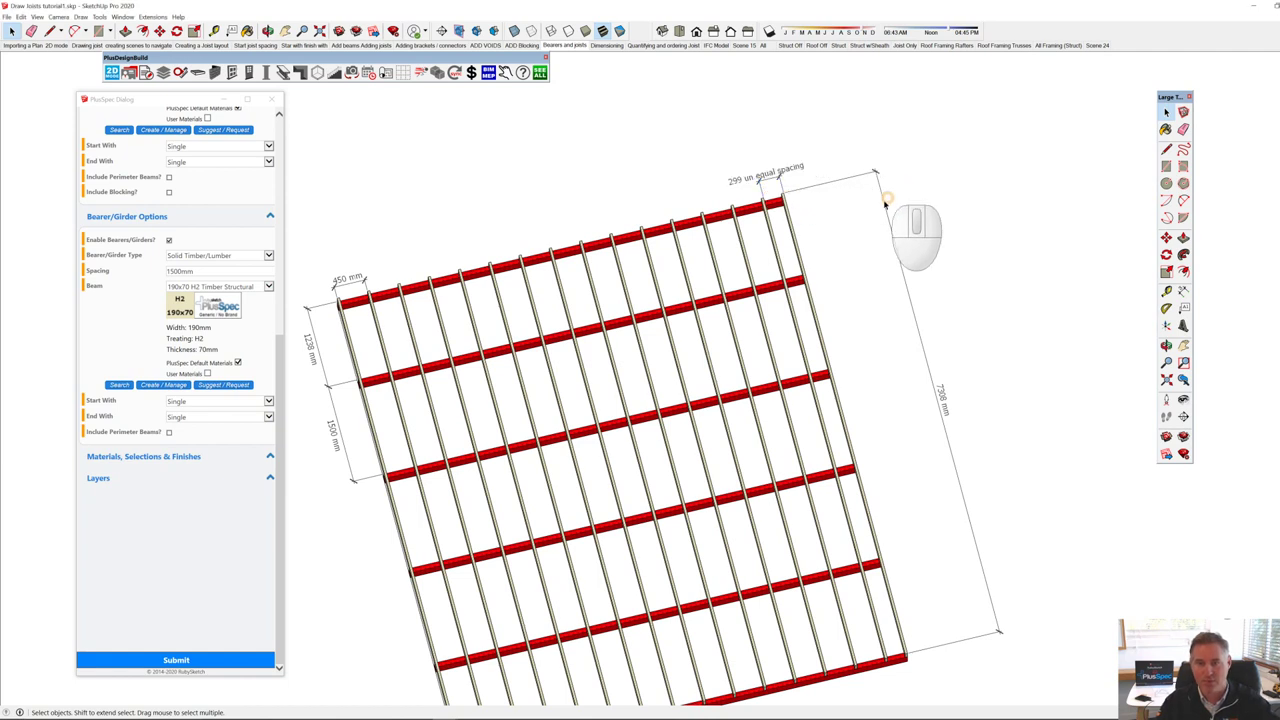
Step: Set the font size of the "299 un equal spacing" dimension to 20 points
right_click(782, 178)
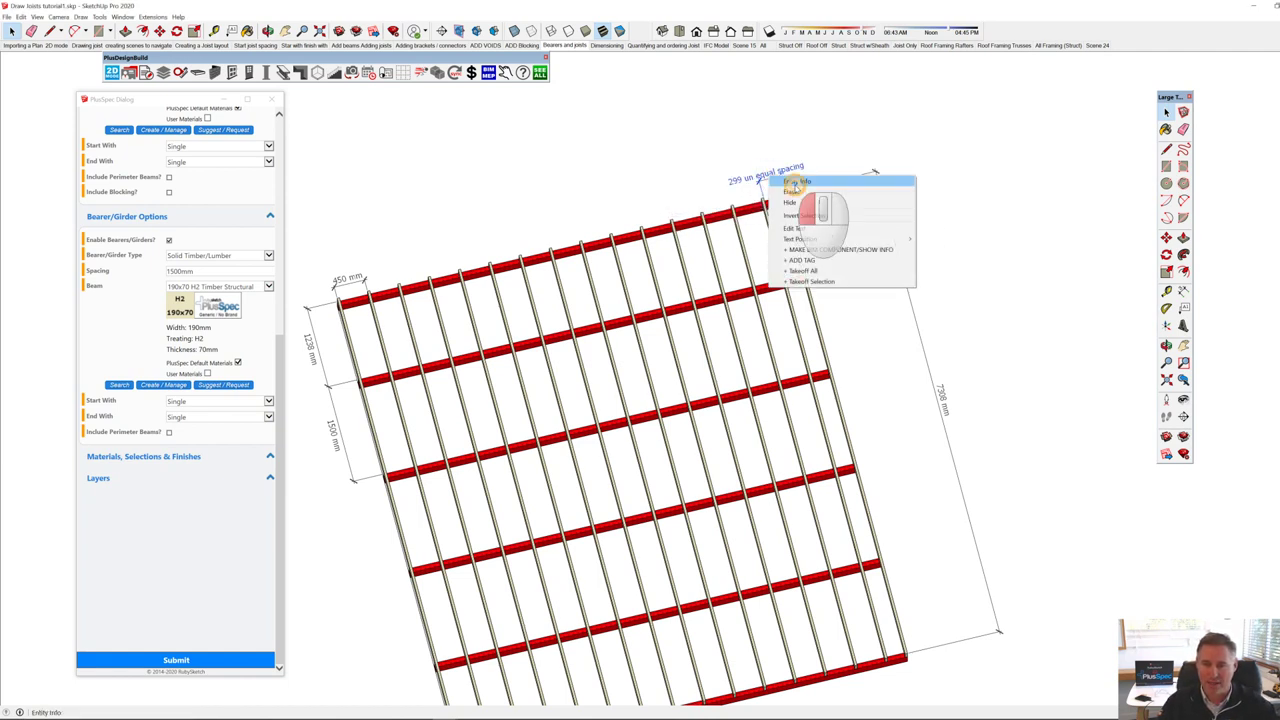
left_click(794, 182)
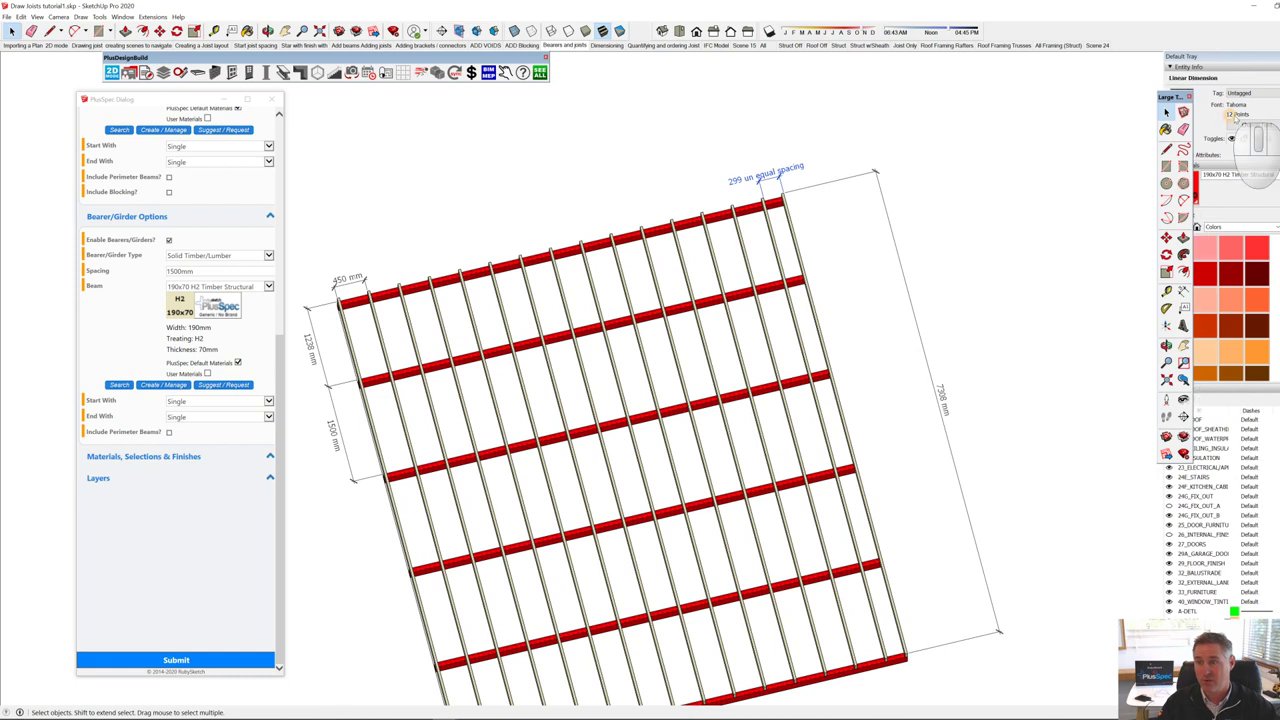
left_click(1258, 125)
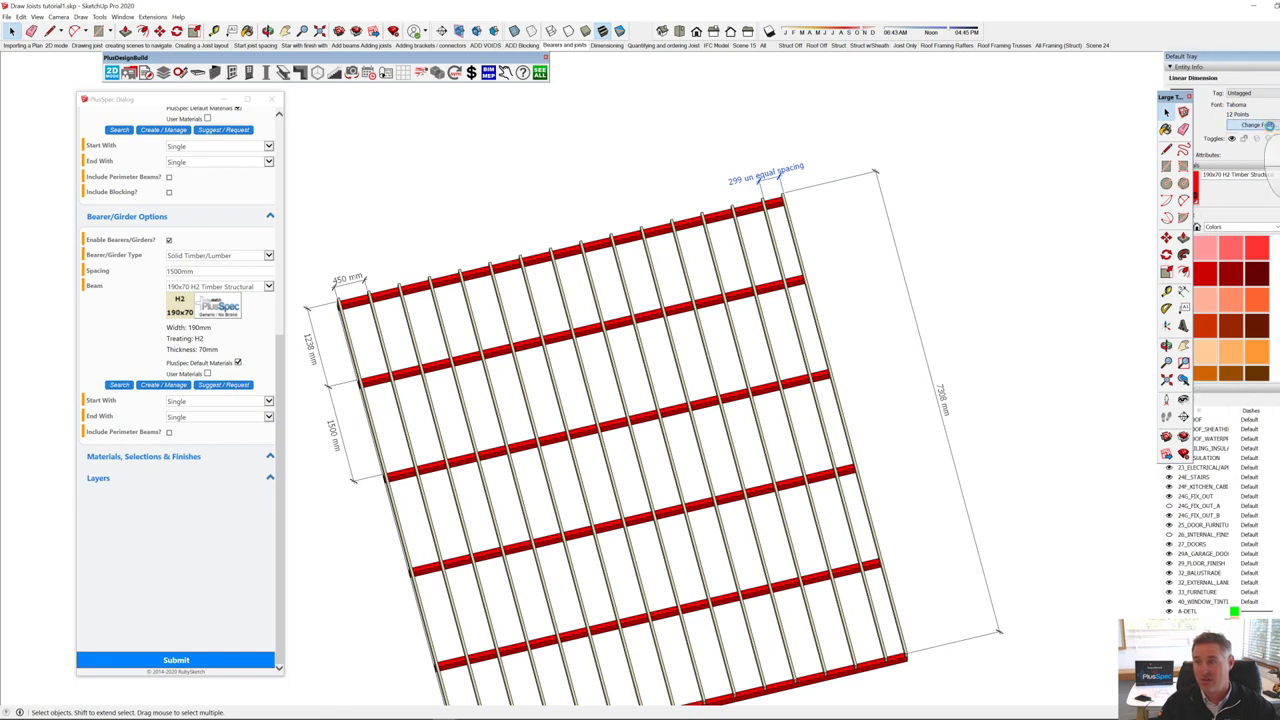
left_click(688, 347)
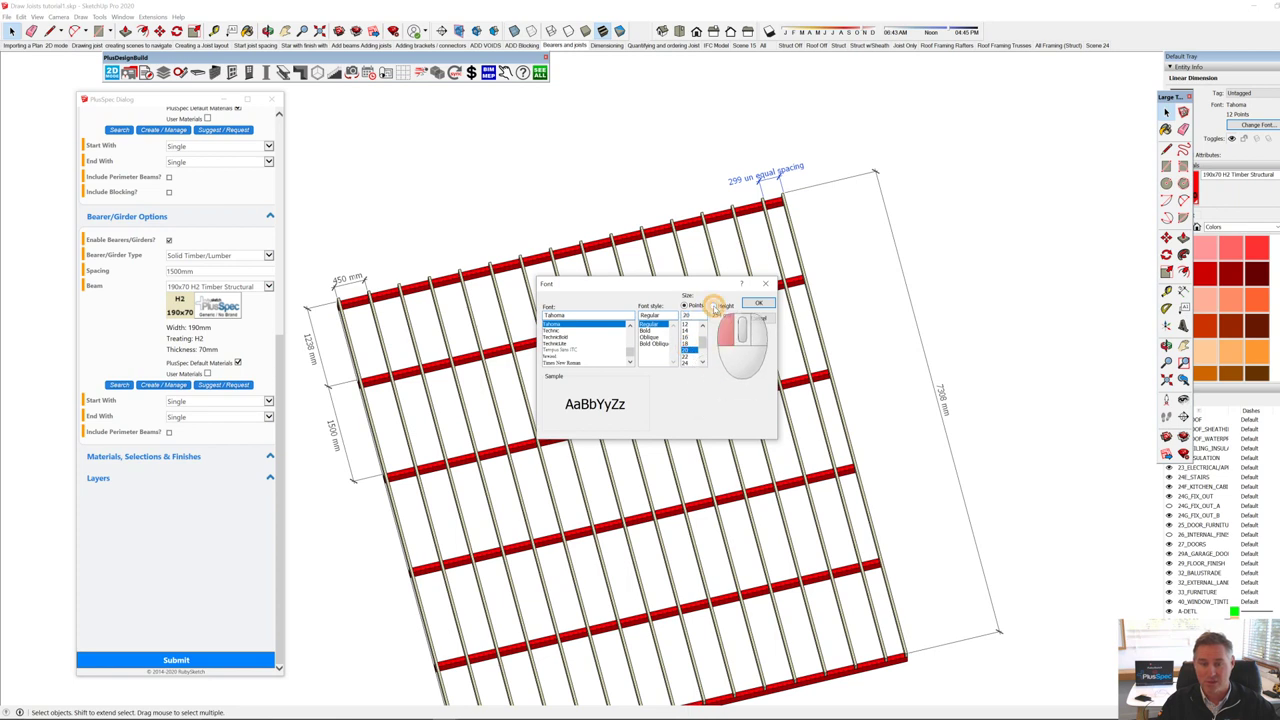
left_click(758, 302)
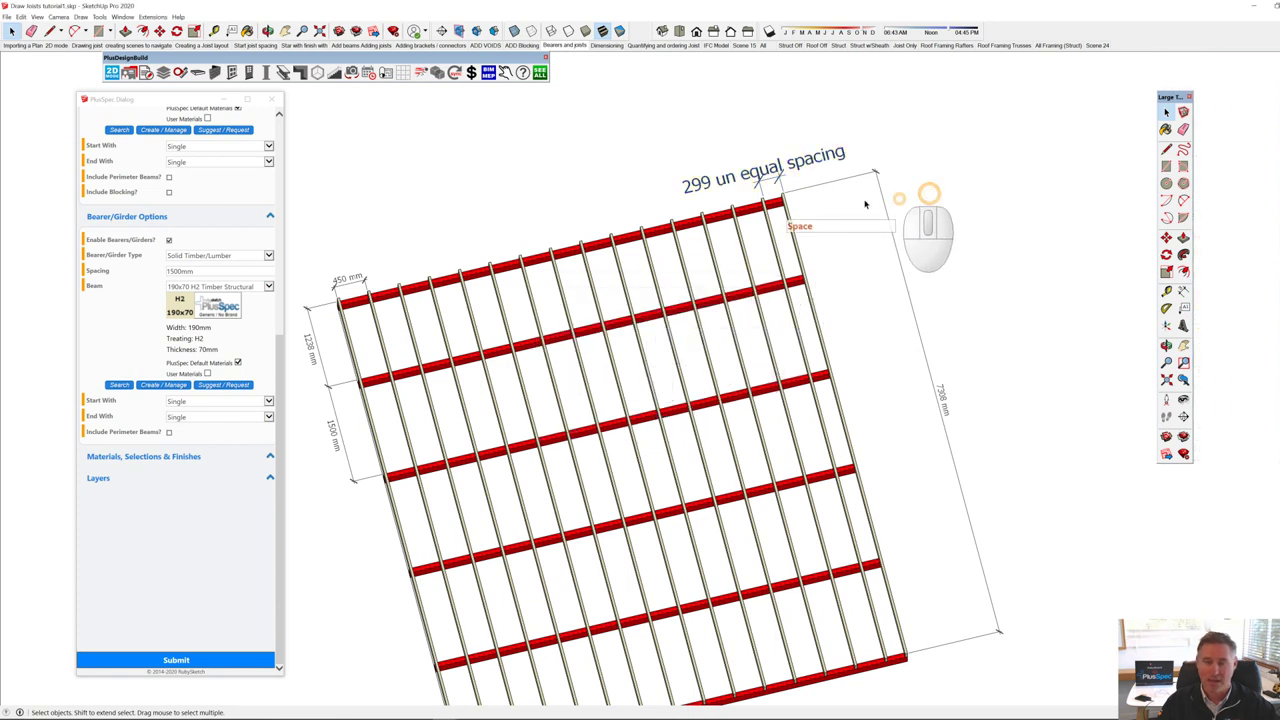
Step: Undock the Views tool set and return the dimensioned layout to the top view
middle_click_drag(794, 204, 733, 197)
scroll(733, 203, "down", 3)
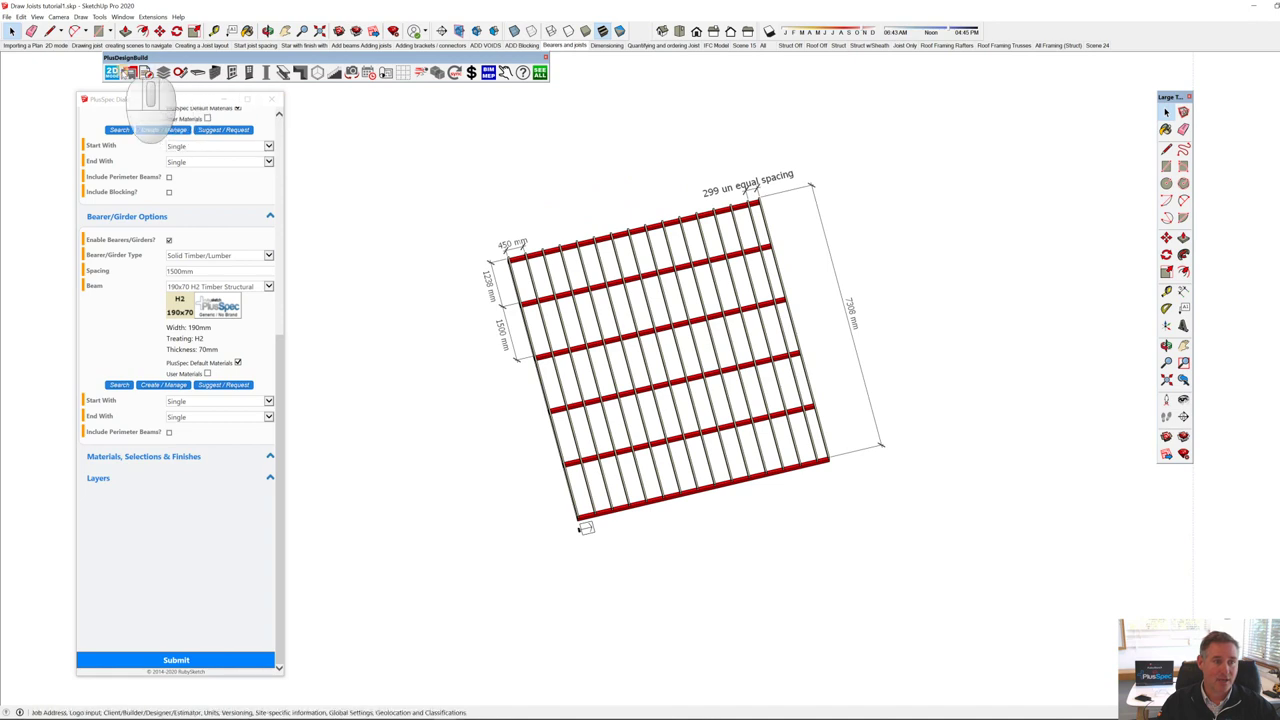
left_click_drag(652, 33, 659, 155)
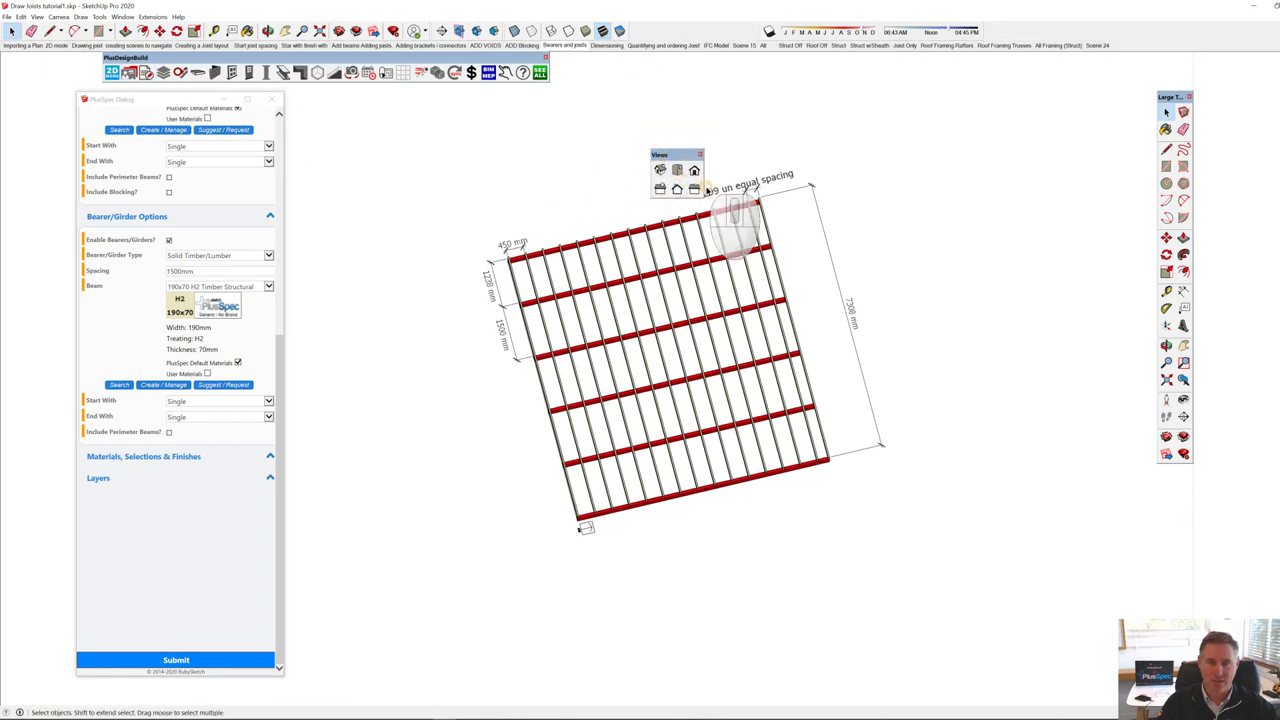
left_click(677, 172)
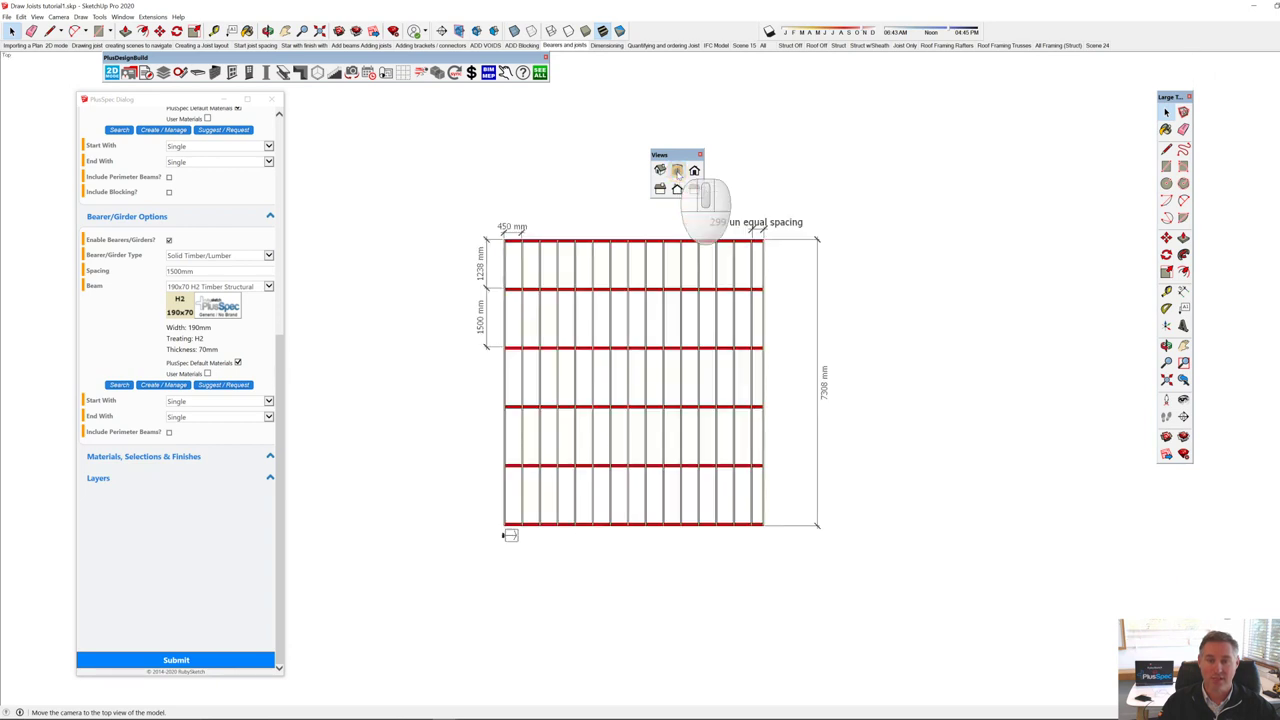
Step: Hide the Views tool set, show it again and dock it back in its original place
right_click(675, 31)
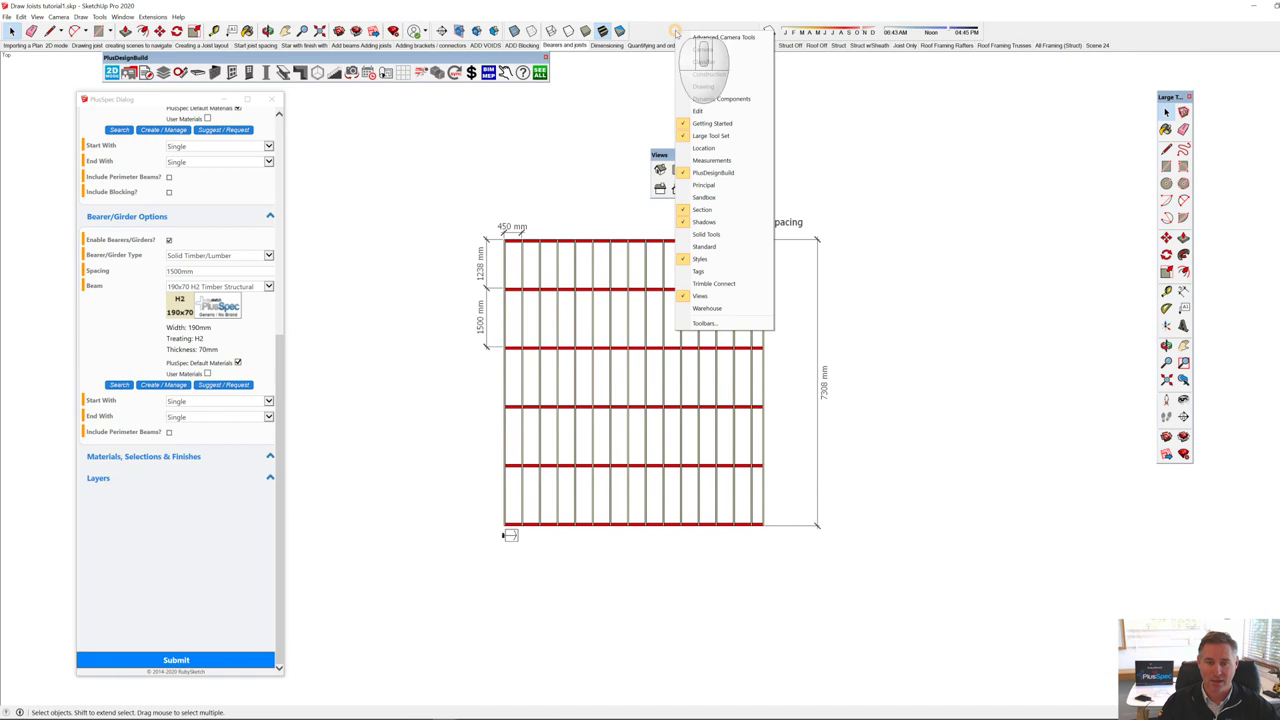
left_click(700, 296)
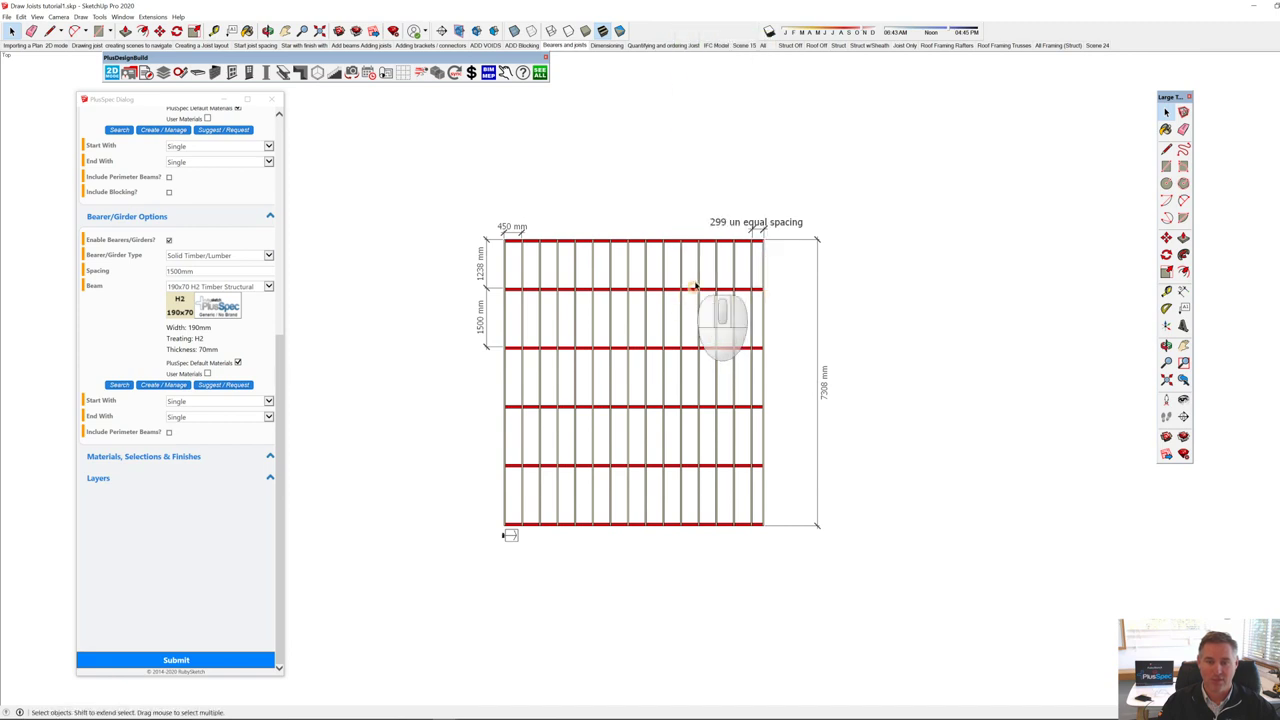
right_click(688, 36)
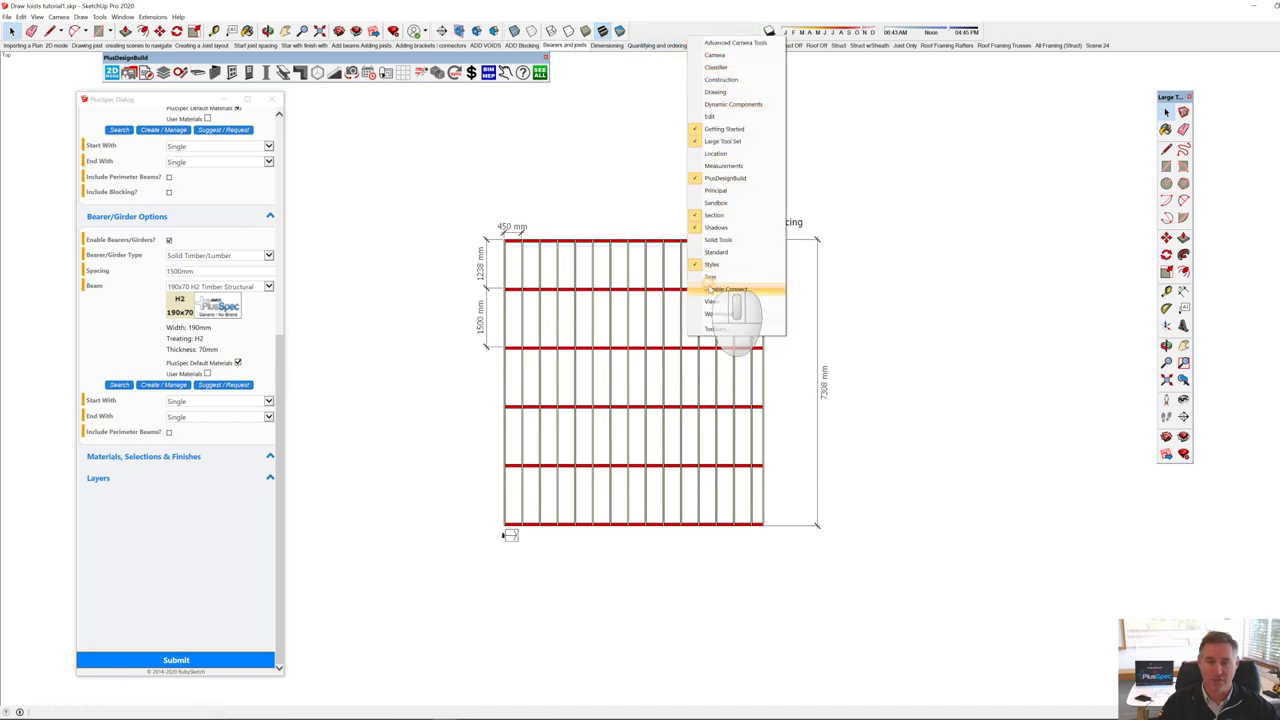
left_click(712, 301)
left_click_drag(678, 145, 673, 28)
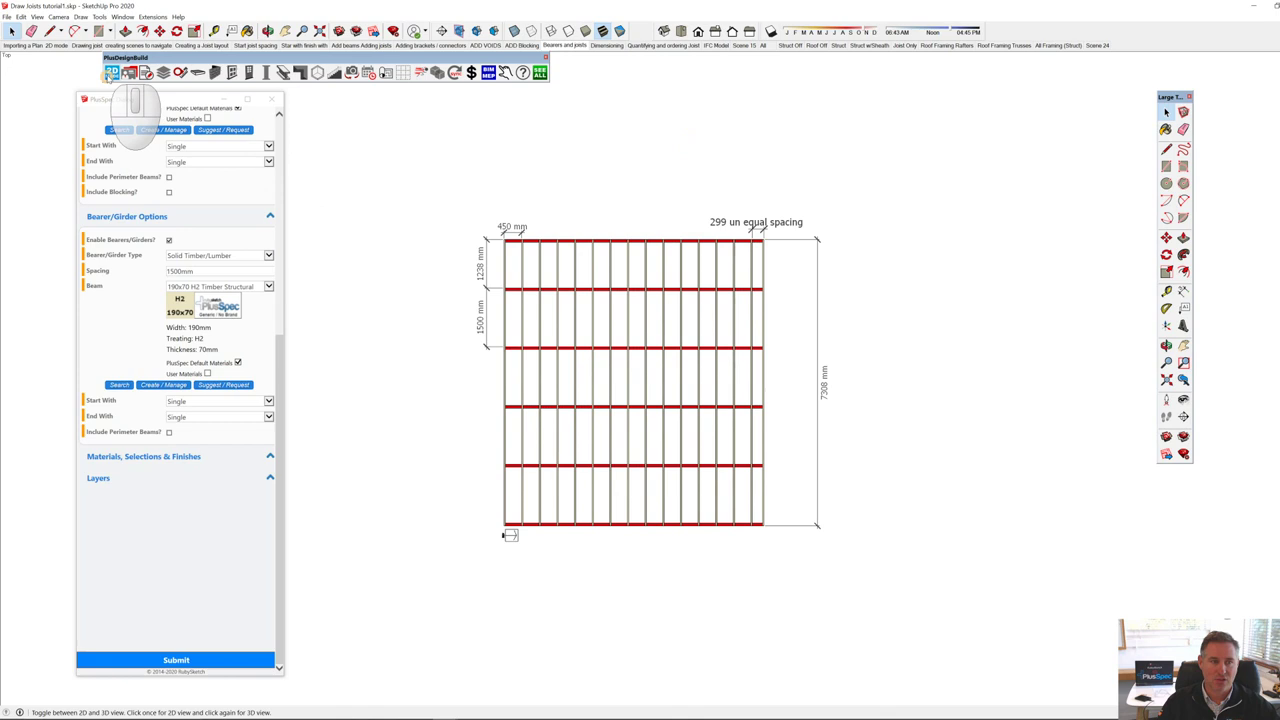
left_click(112, 72)
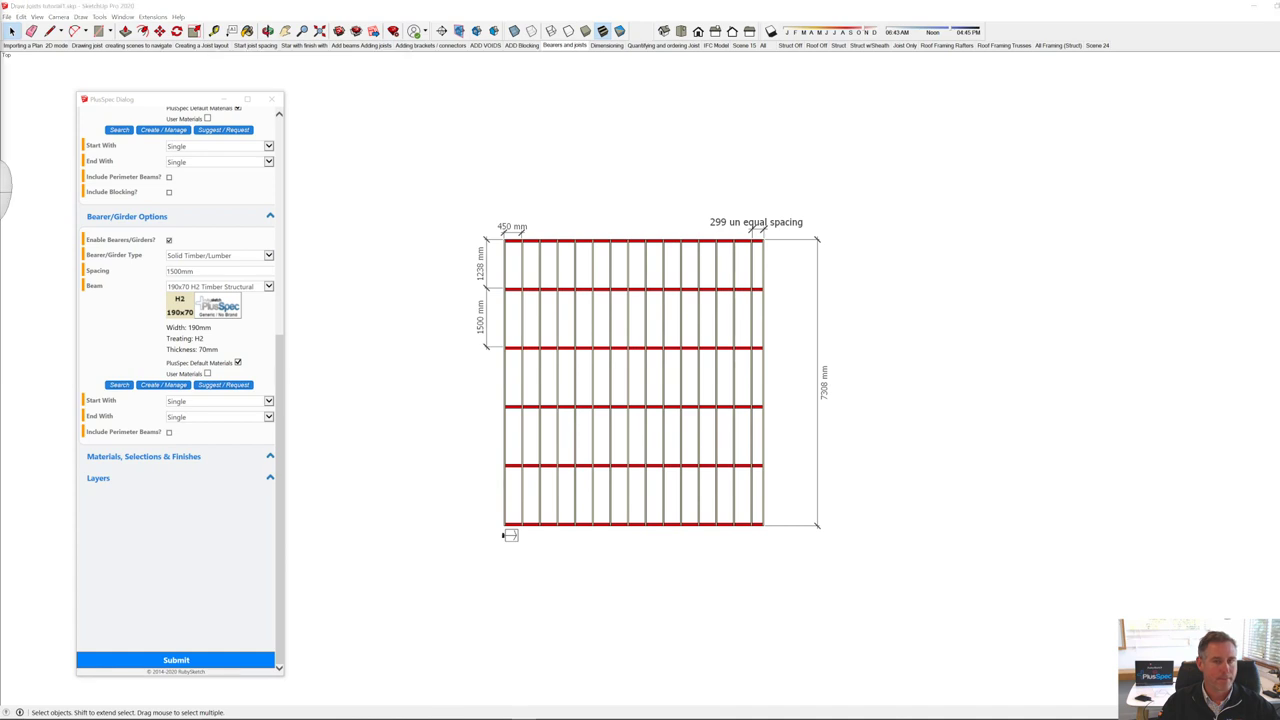
left_click(8, 180)
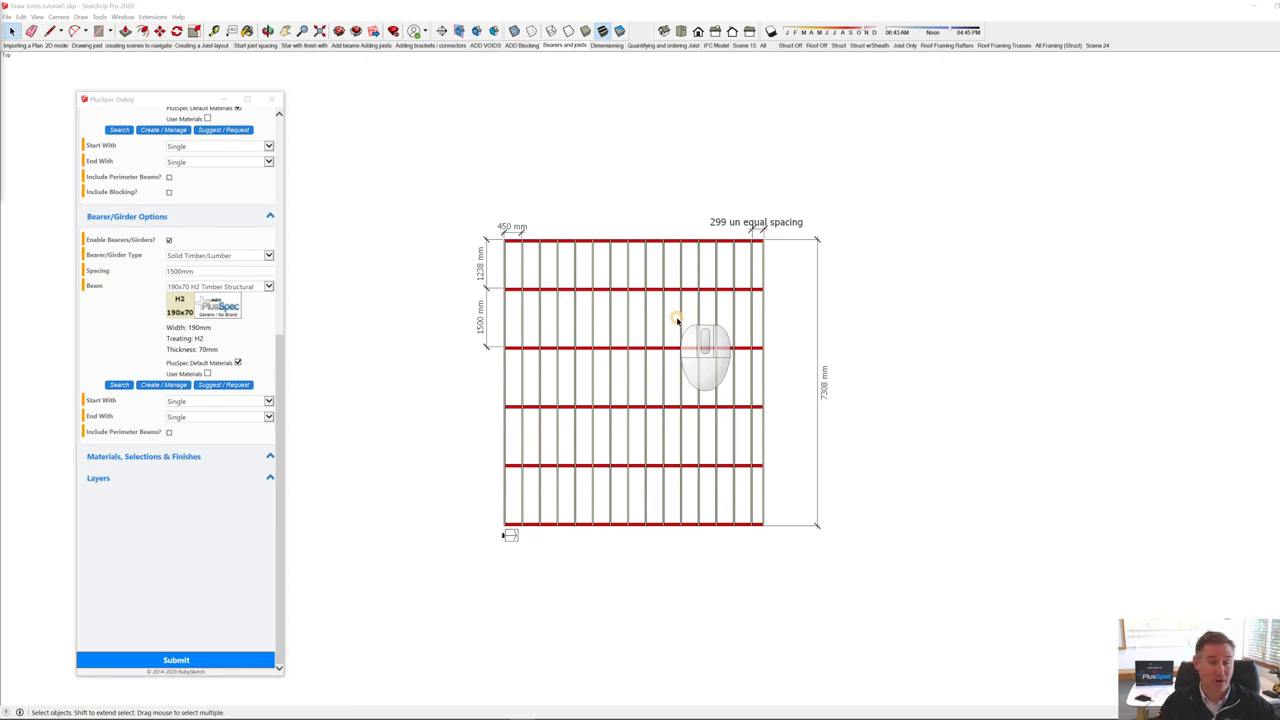
Step: Run a takeoff of only the dimensioned bearer-and-joist floor and open its Adv. Framing item details
scroll(677, 320, "up", 1)
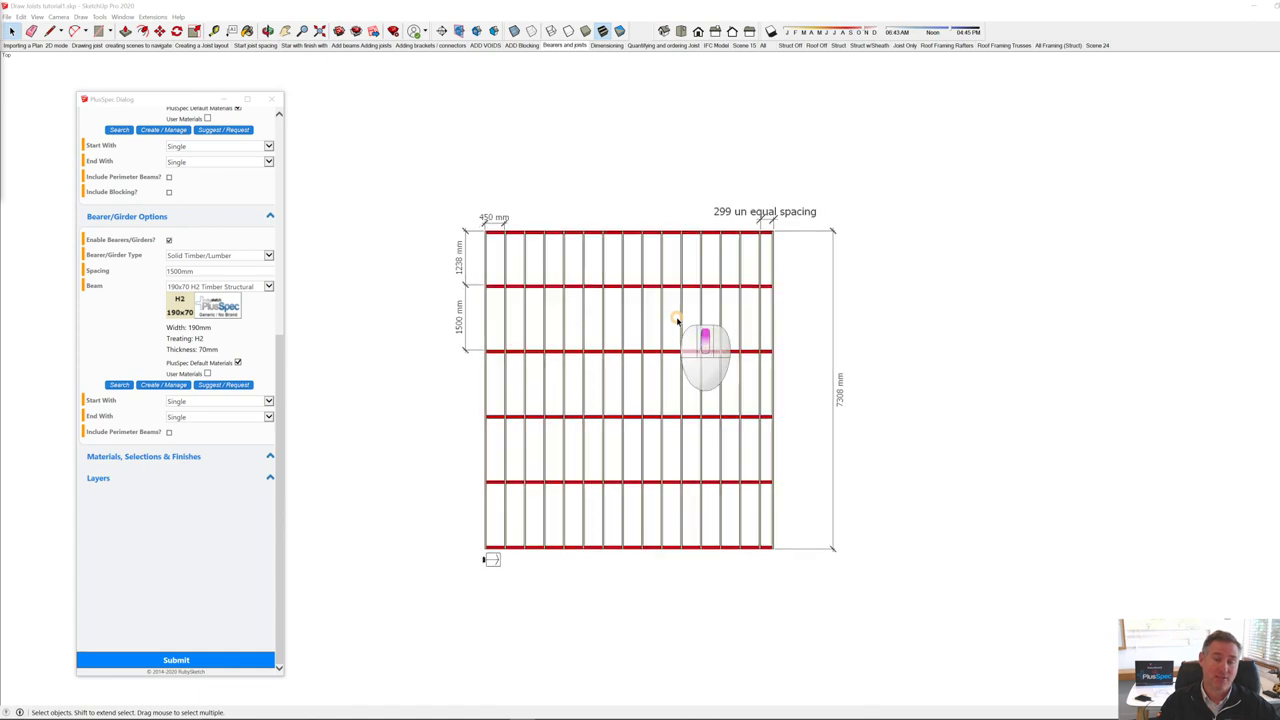
scroll(677, 320, "up", 1)
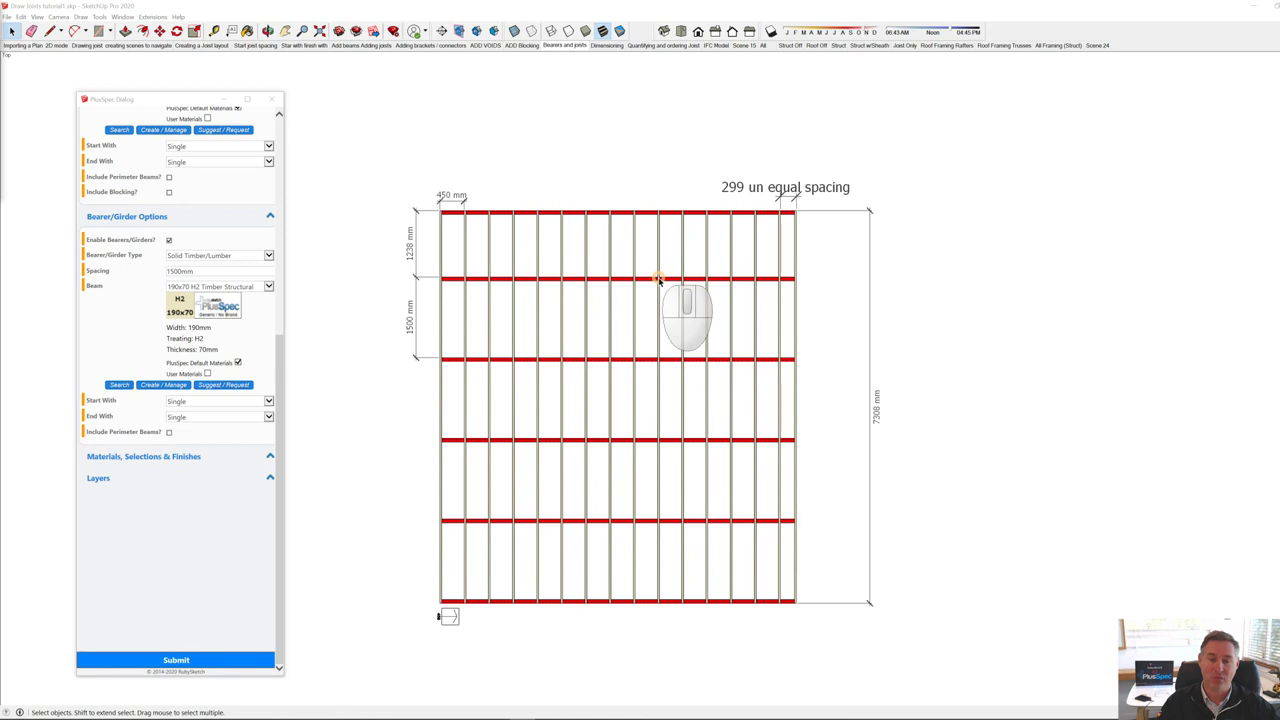
right_click(658, 280)
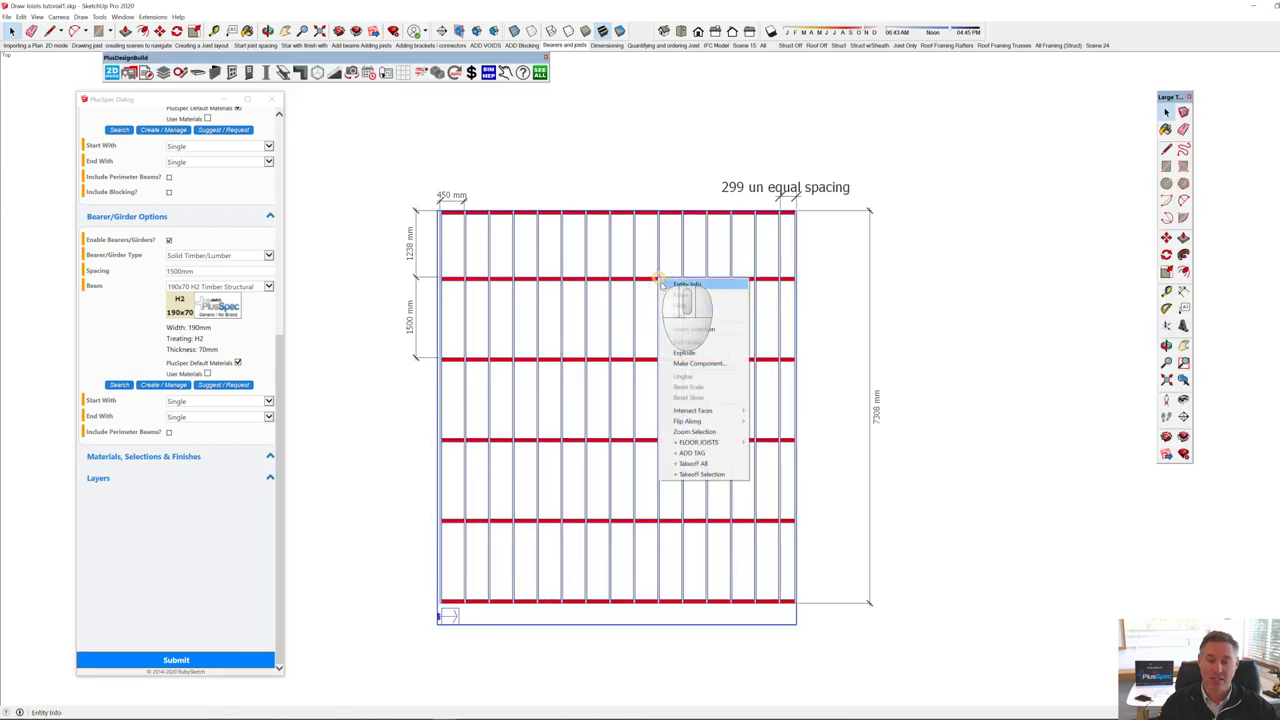
left_click(700, 474)
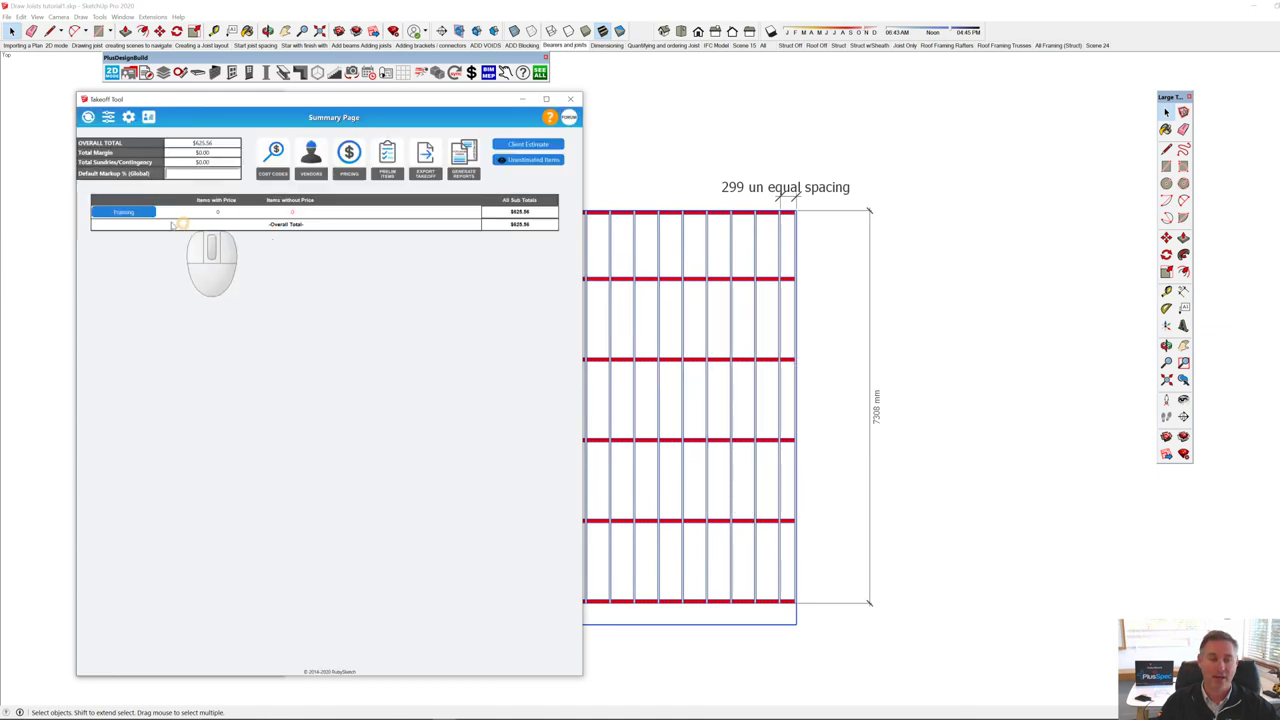
left_click(133, 212)
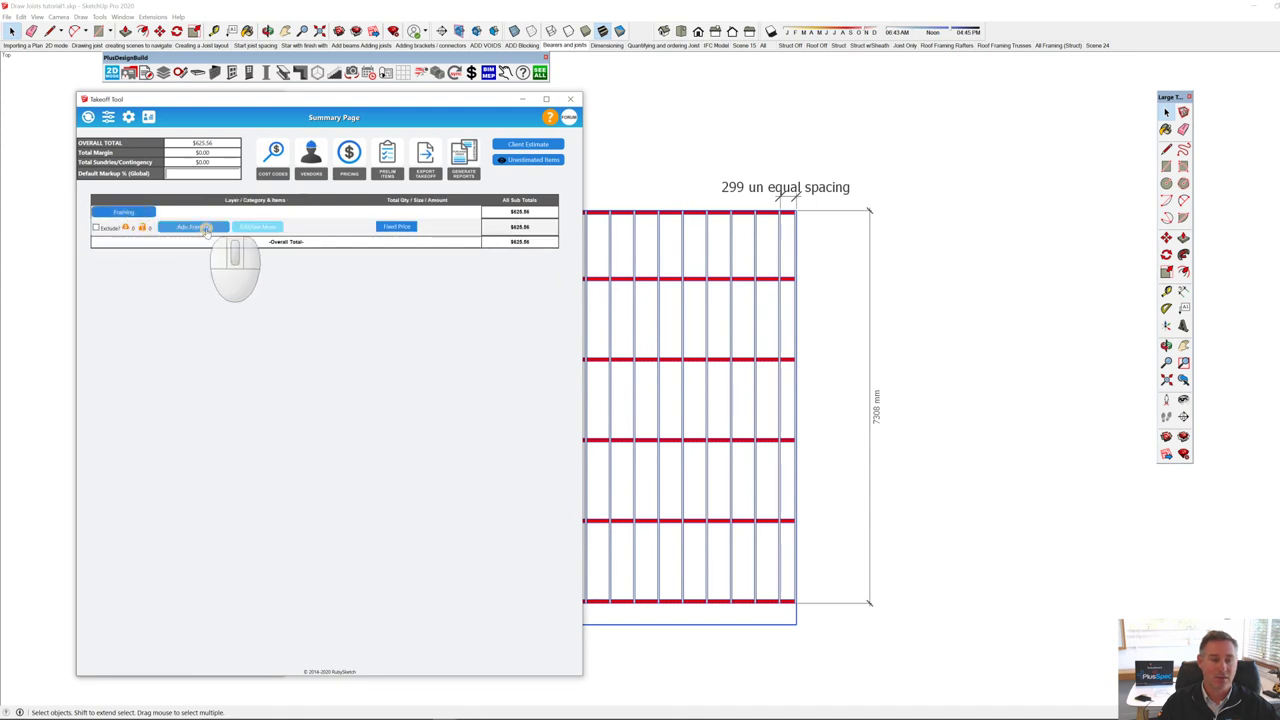
left_click(205, 228)
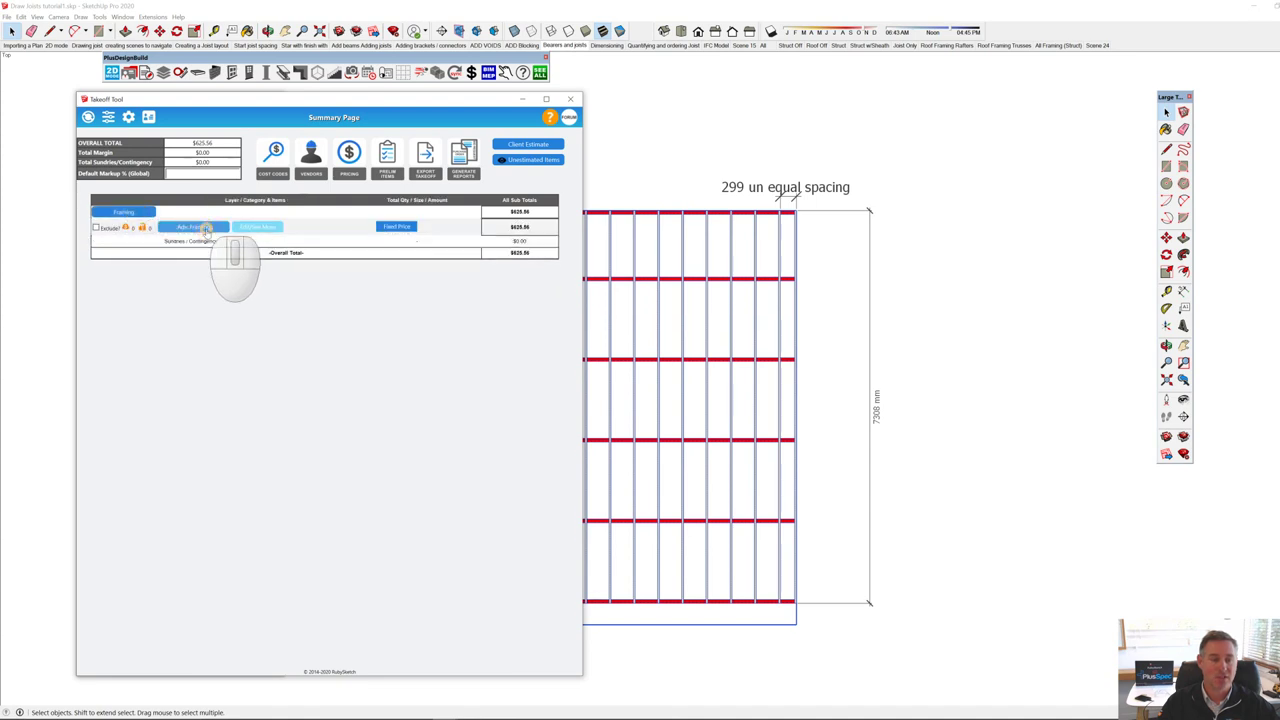
left_click(256, 228)
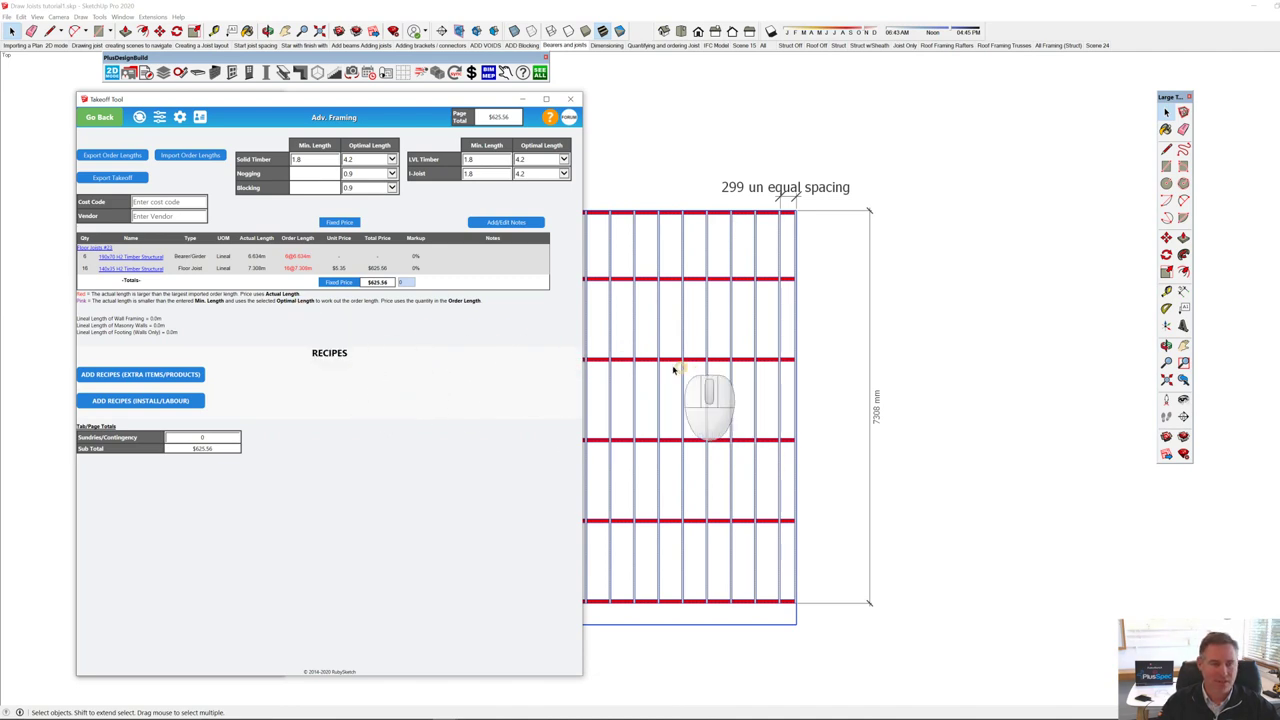
scroll(743, 386, "down", 2)
scroll(743, 386, "down", 1)
scroll(640, 402, "up", 5)
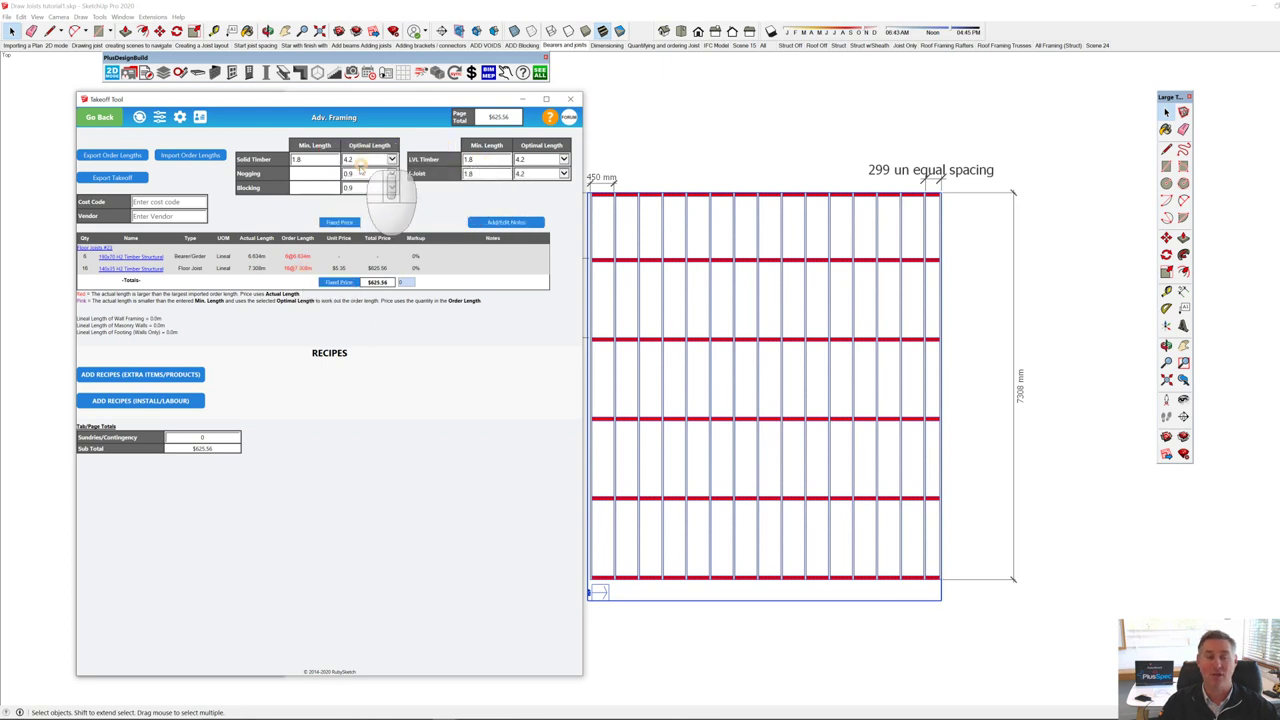
Step: Run a takeoff of only the long rectangular I-joist floor with the 450 mm spacing dimensions and open its Adv. Framing item details
scroll(751, 357, "down", 5)
left_click(935, 437)
key("space")
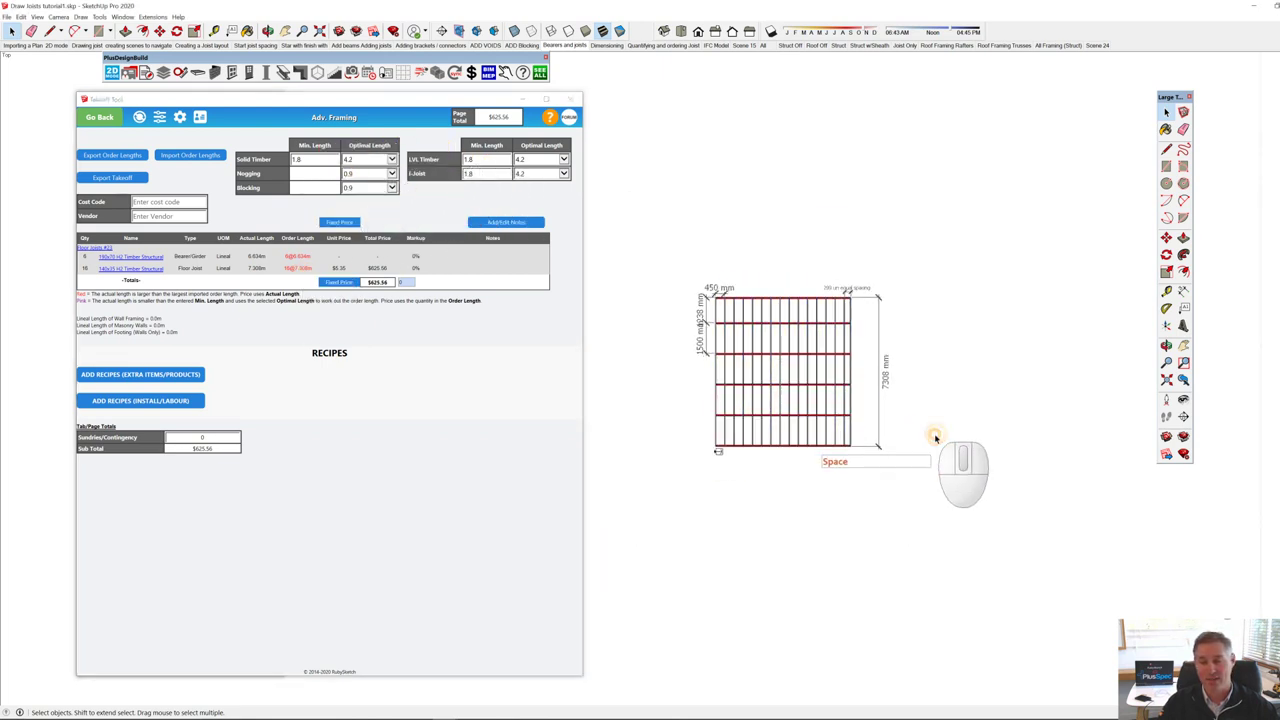
scroll(935, 437, "down", 10)
scroll(1140, 387, "up", 10)
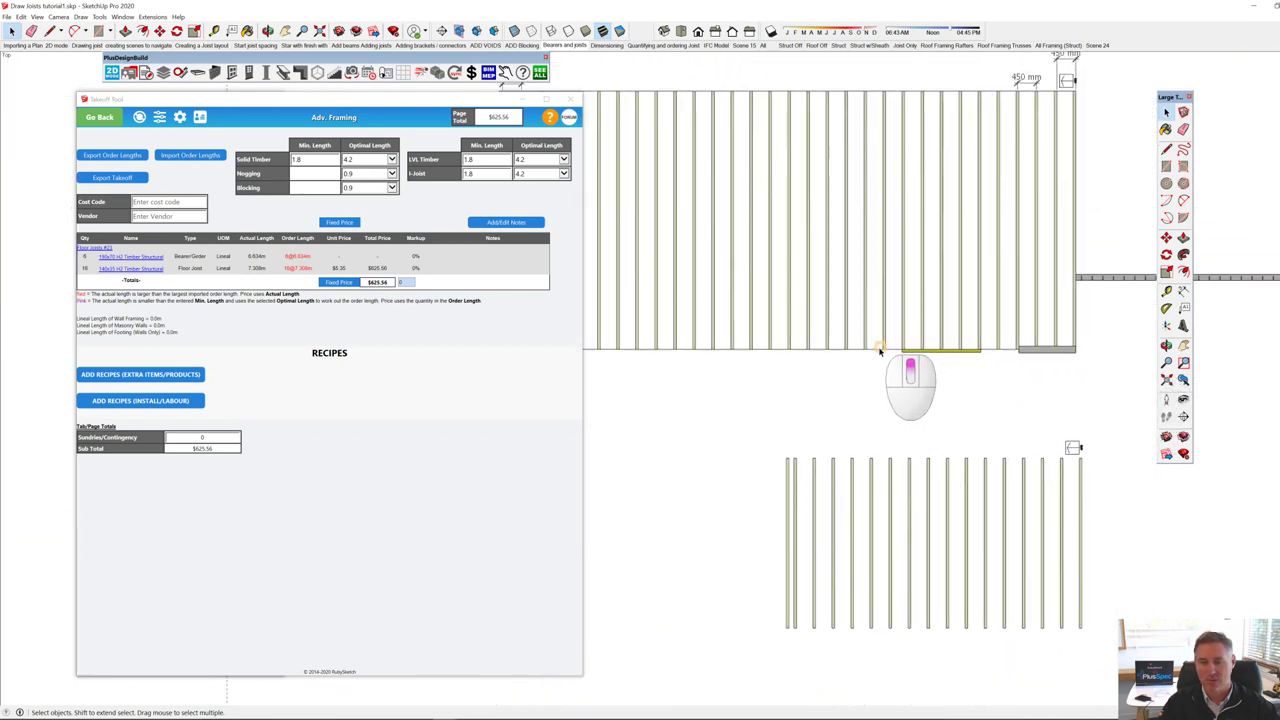
mouse_move(880, 350)
middle_mouse_down()
mouse_move(950, 132)
mouse_move(920, 214)
mouse_move(929, 314)
middle_mouse_up()
scroll(920, 300, "down", 3)
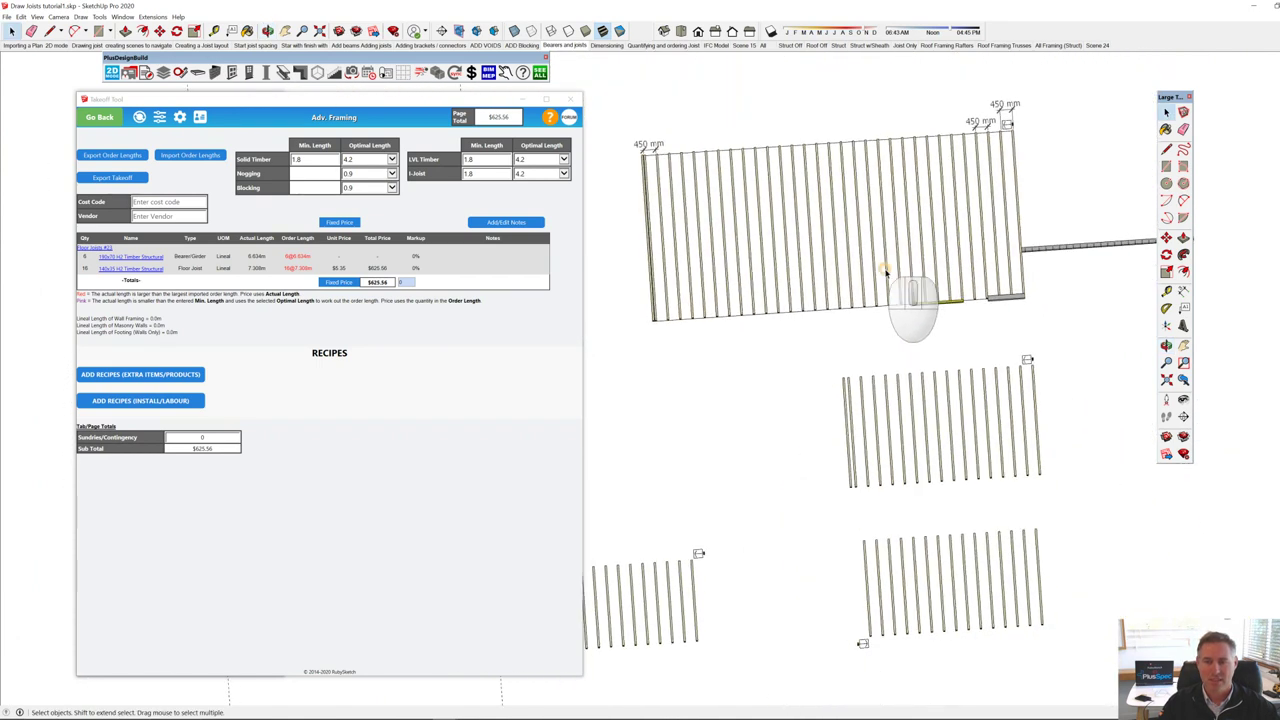
left_click(885, 270)
key("space")
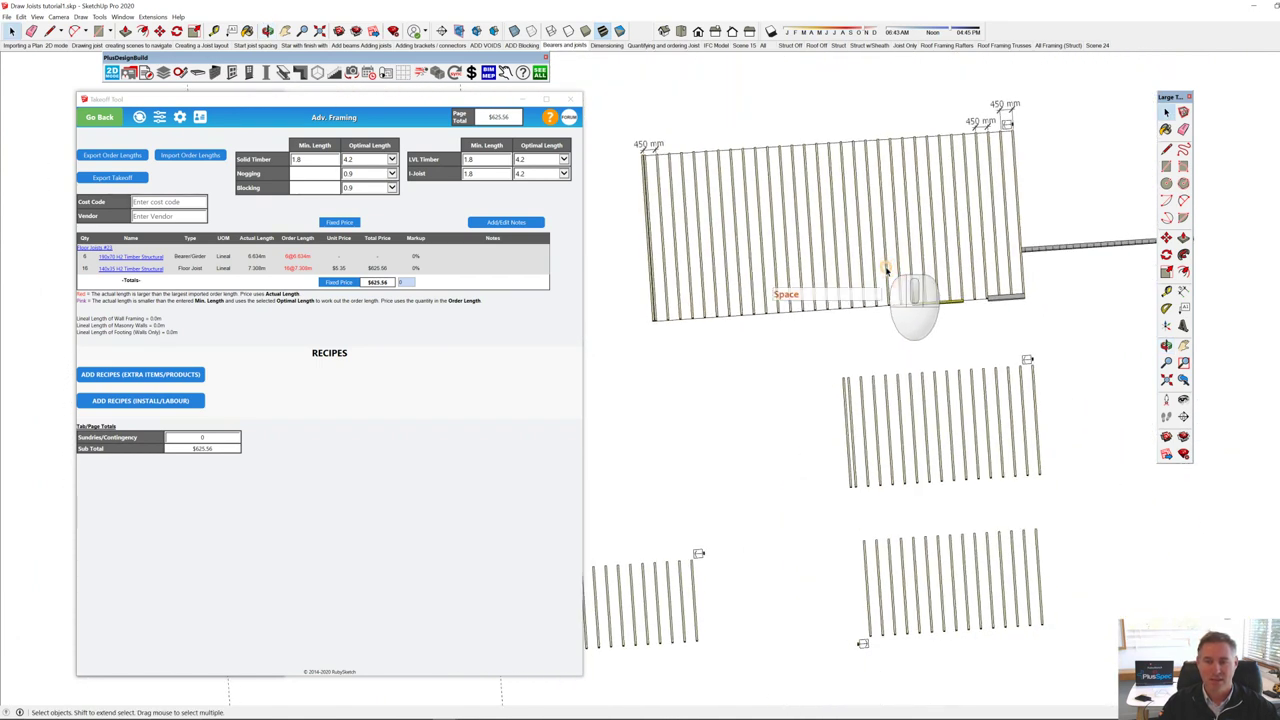
scroll(886, 270, "up", 5)
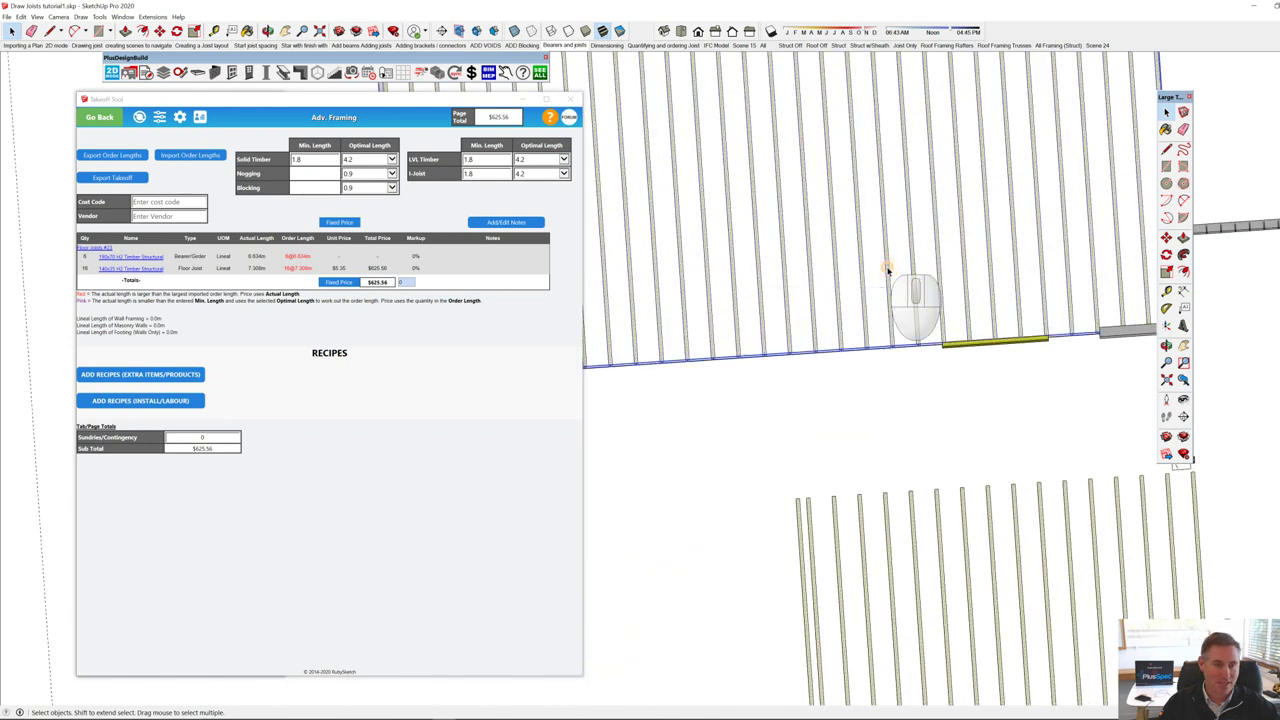
right_click(886, 270)
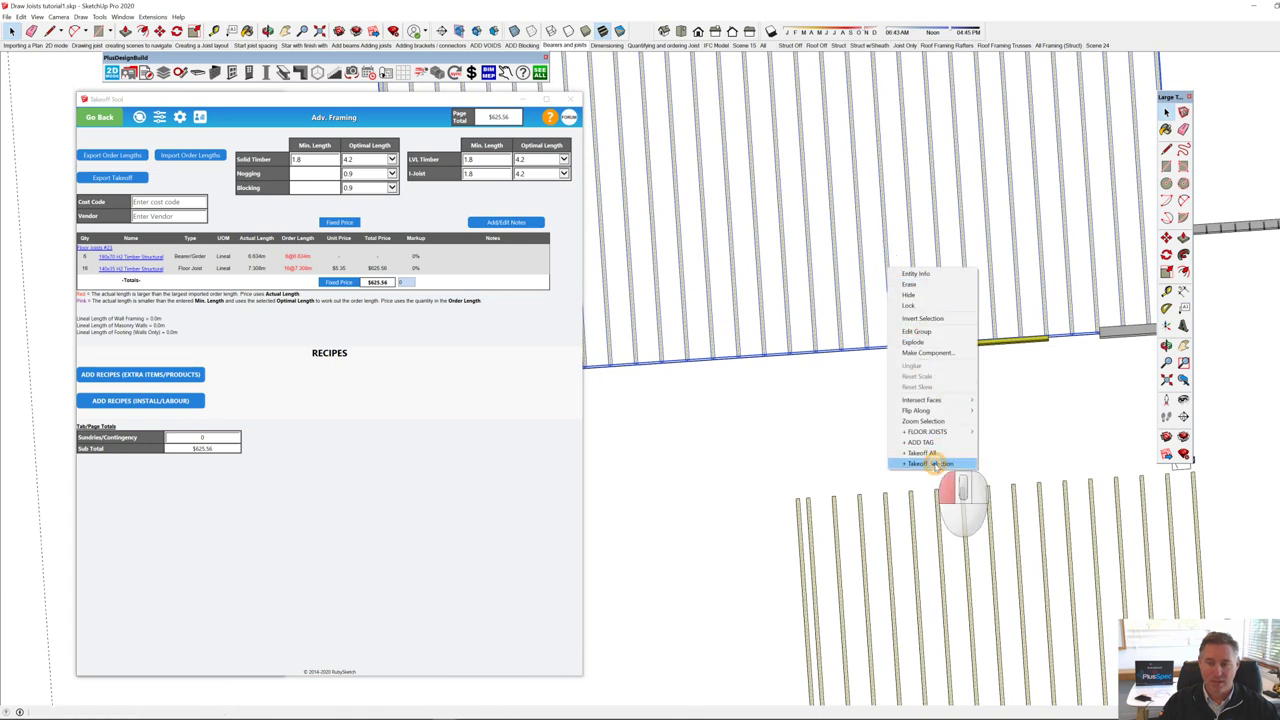
left_click(936, 464)
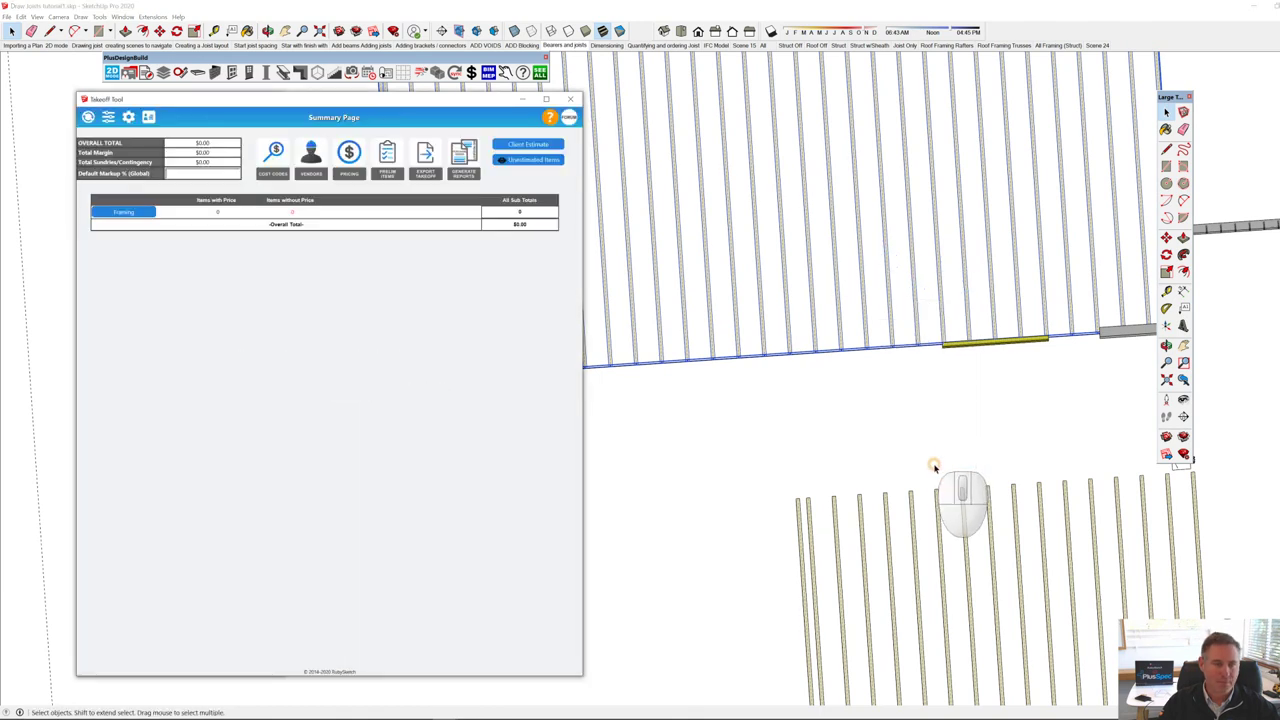
left_click(133, 212)
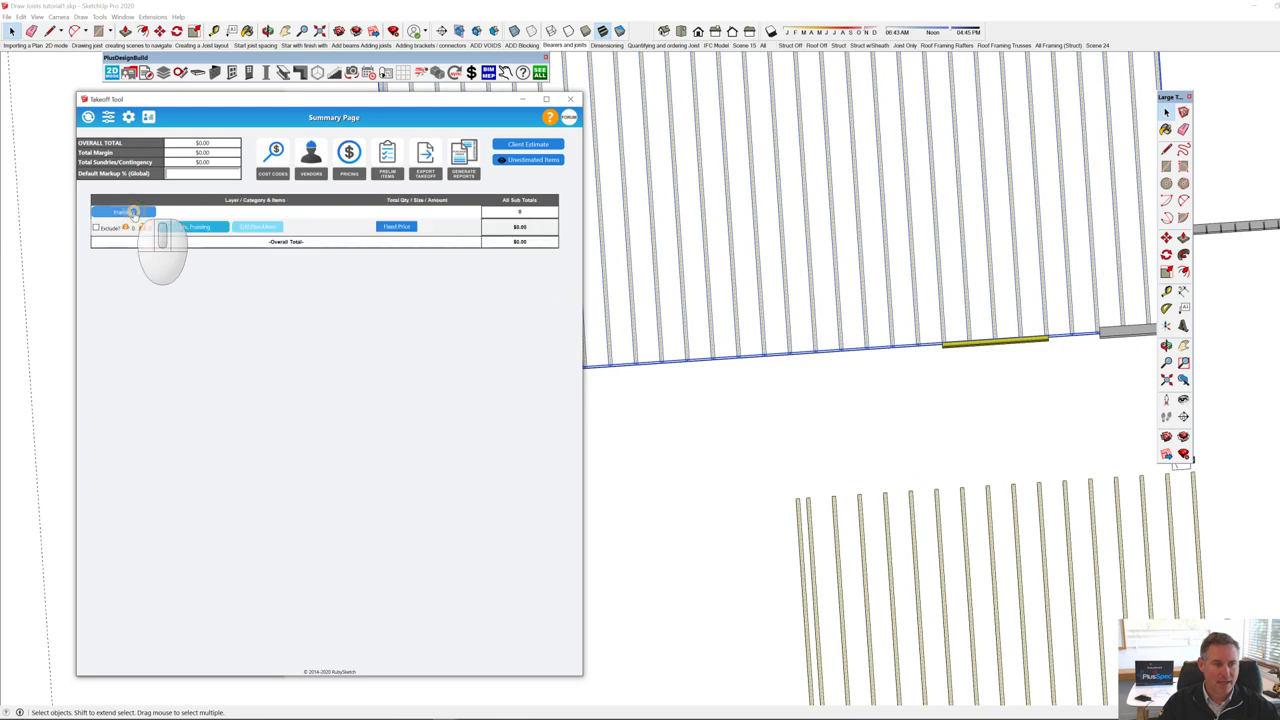
left_click(250, 226)
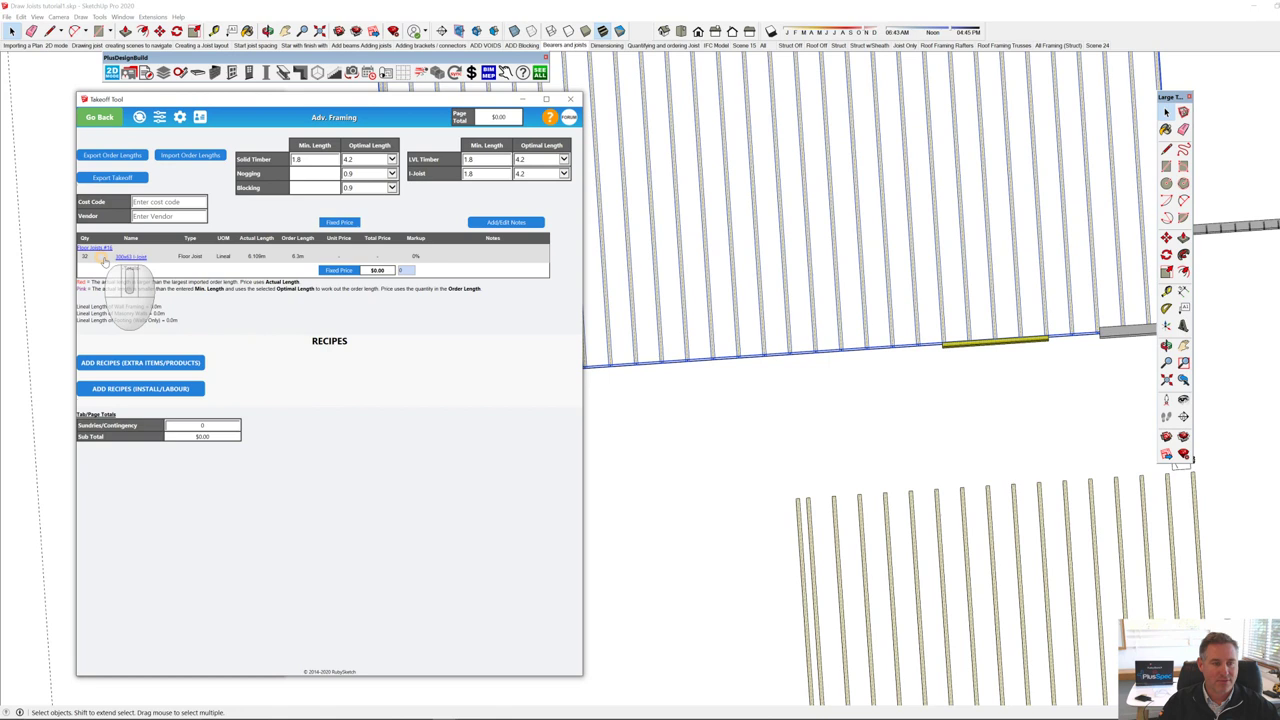
Step: Switch to Excel, examine the solid timber, LVL and I-joist lengths in frame-order-length.csv, and return to the SketchUp takeoff
scroll(815, 362, "down", 2)
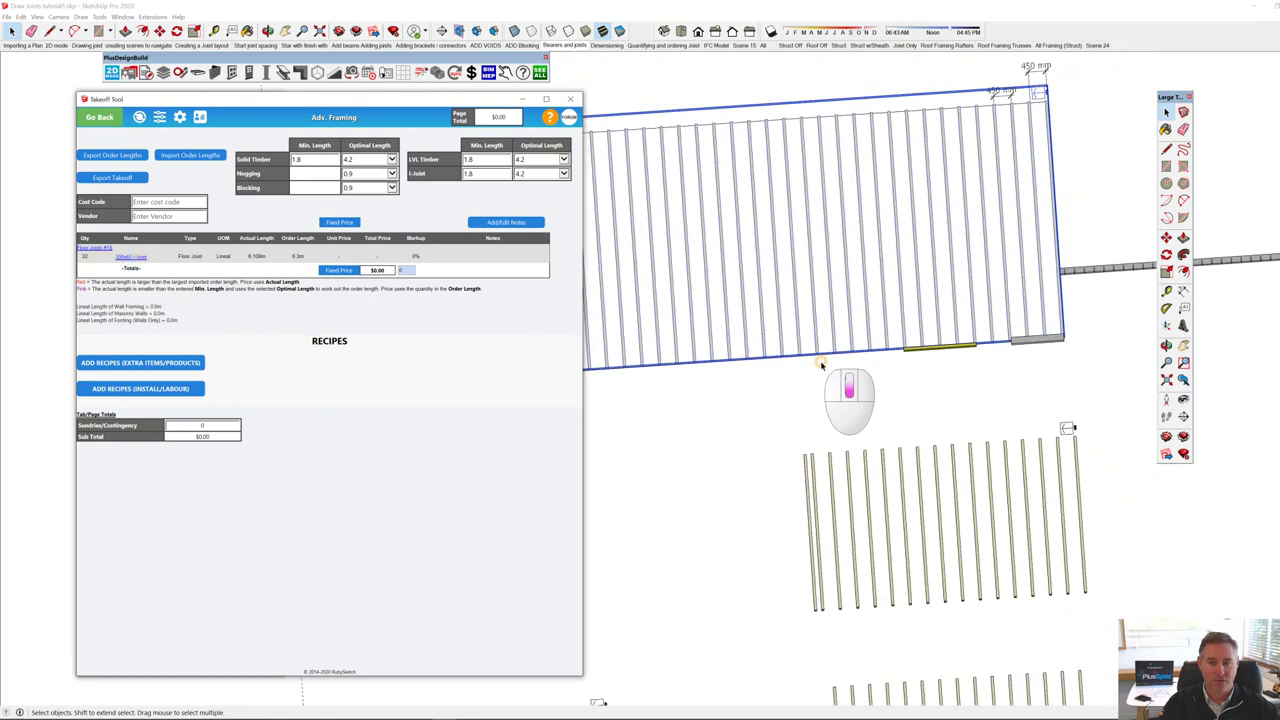
scroll(821, 365, "down", 2)
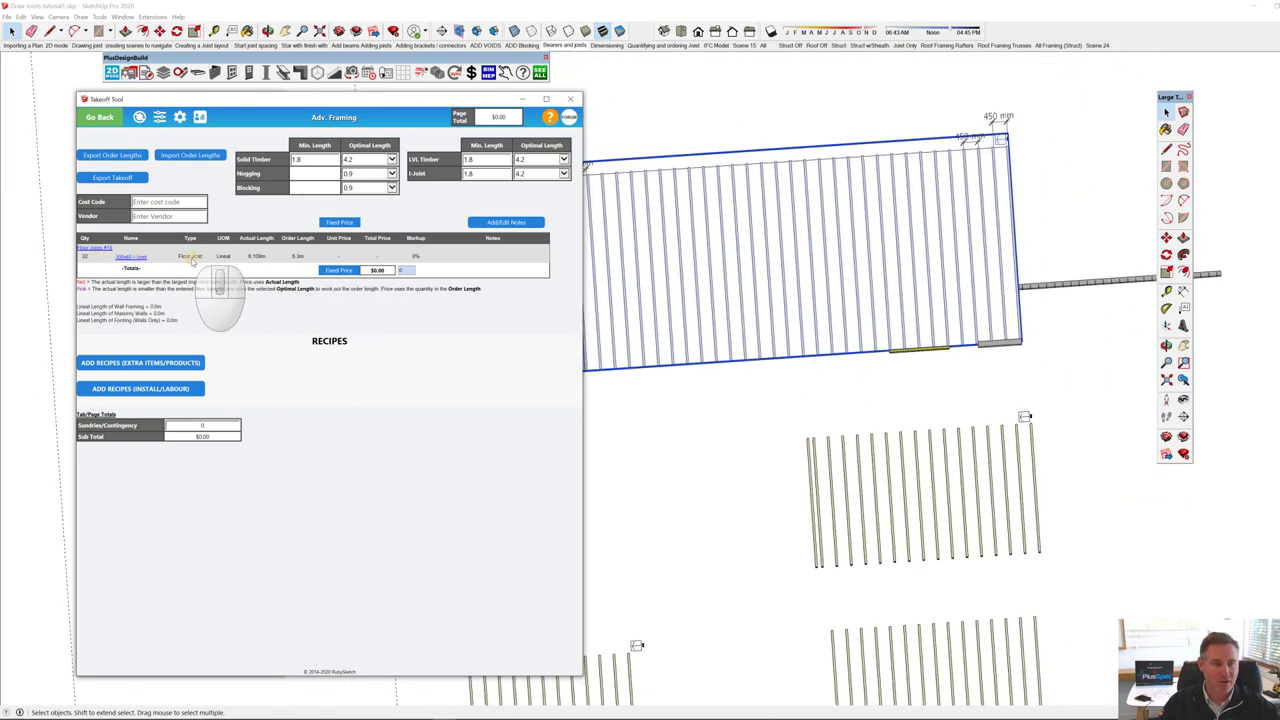
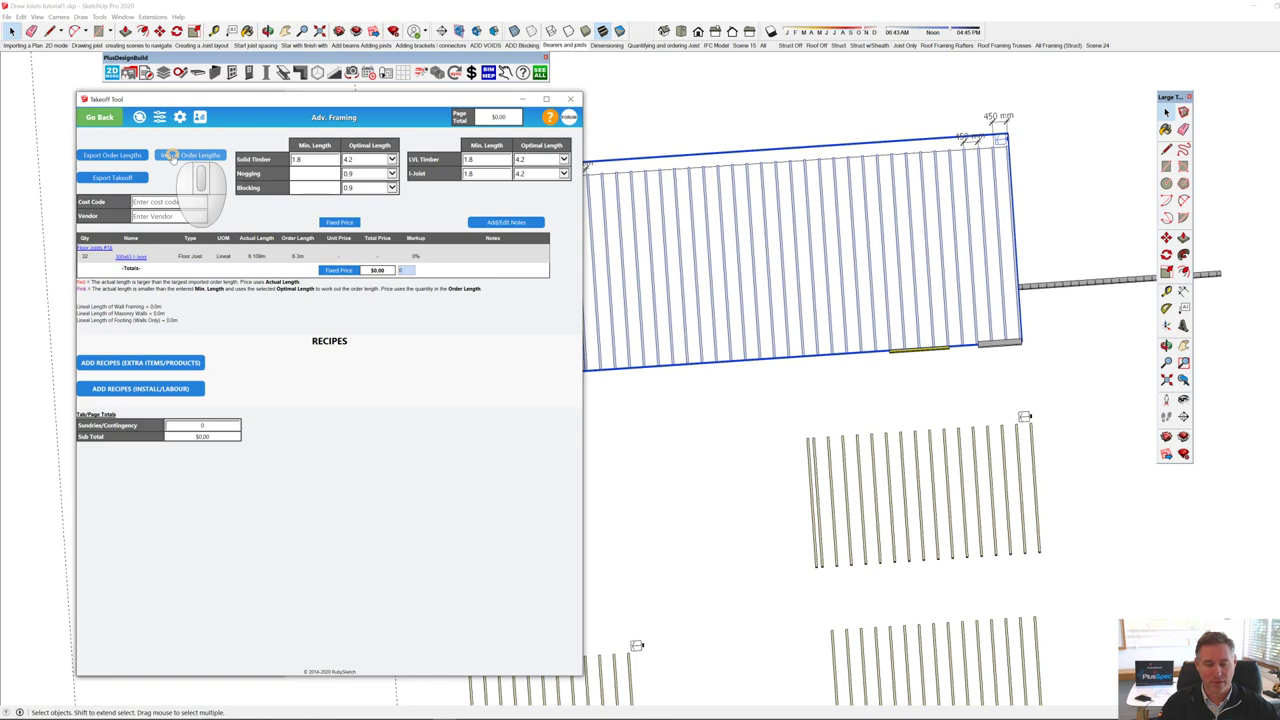
left_click(560, 710)
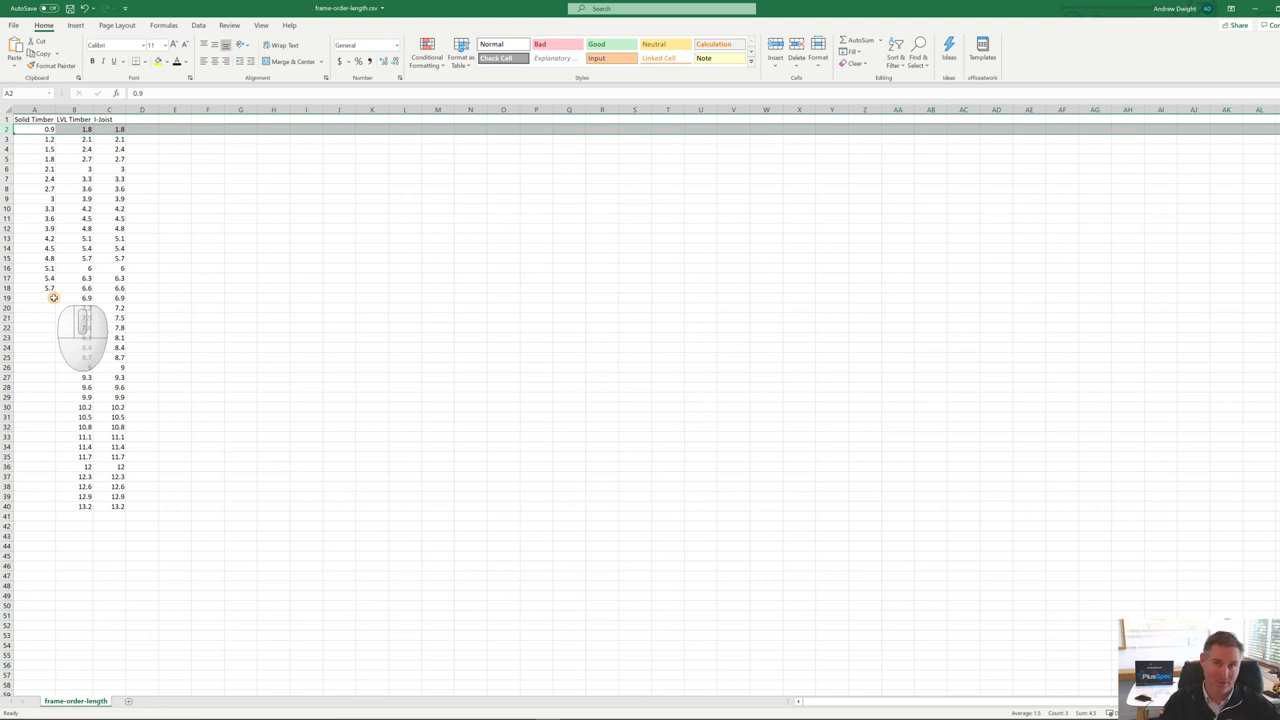
left_click_drag(53, 297, 53, 298)
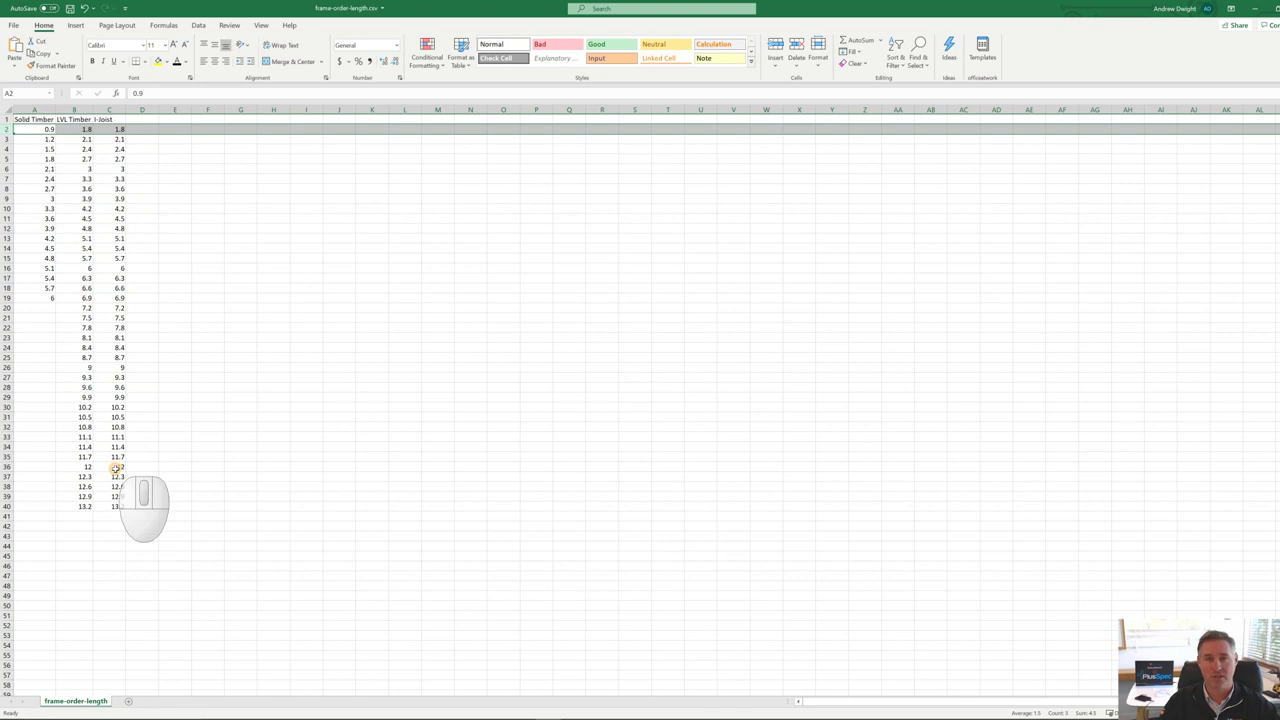
left_click(1253, 9)
scroll(657, 423, "down", 3)
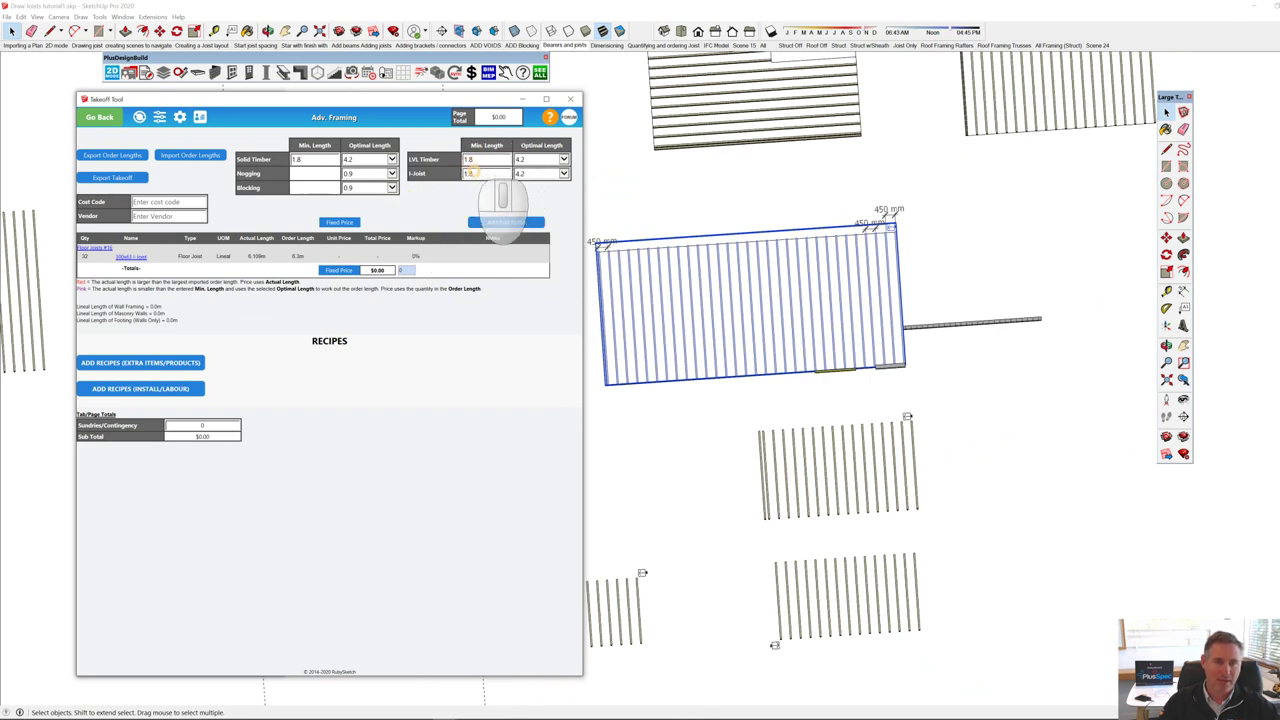
left_click(466, 174)
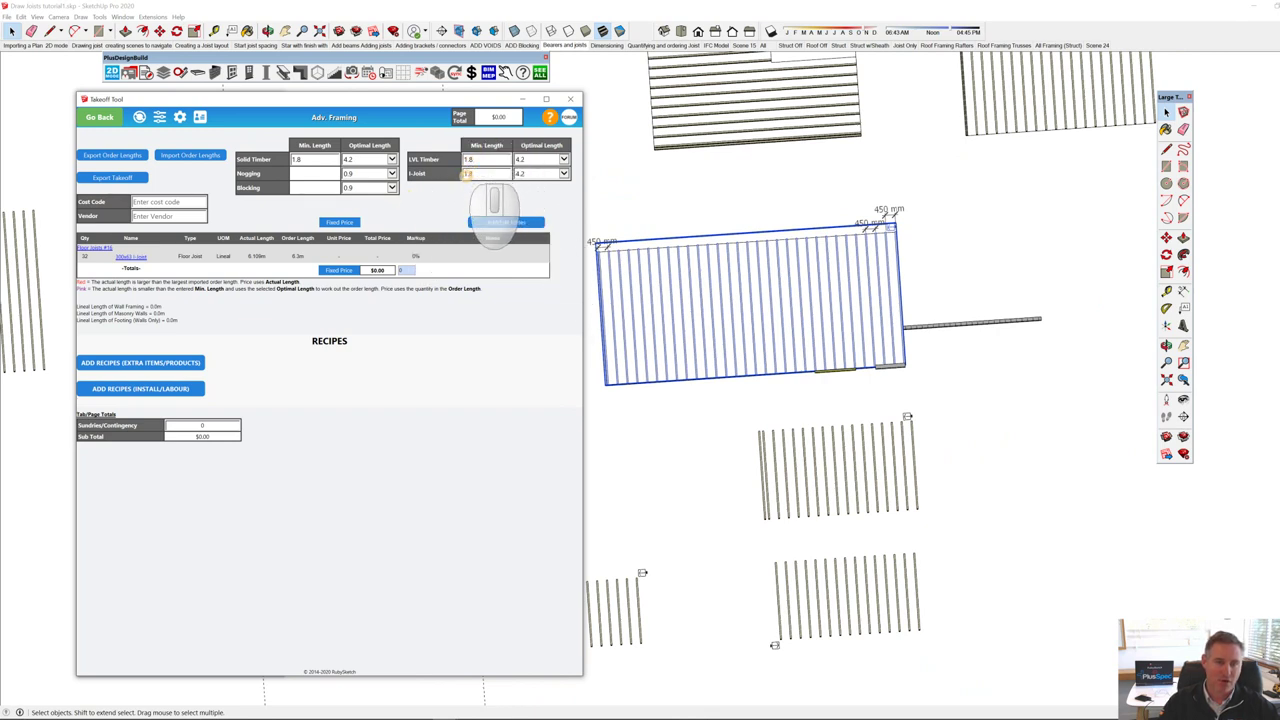
left_click(312, 187)
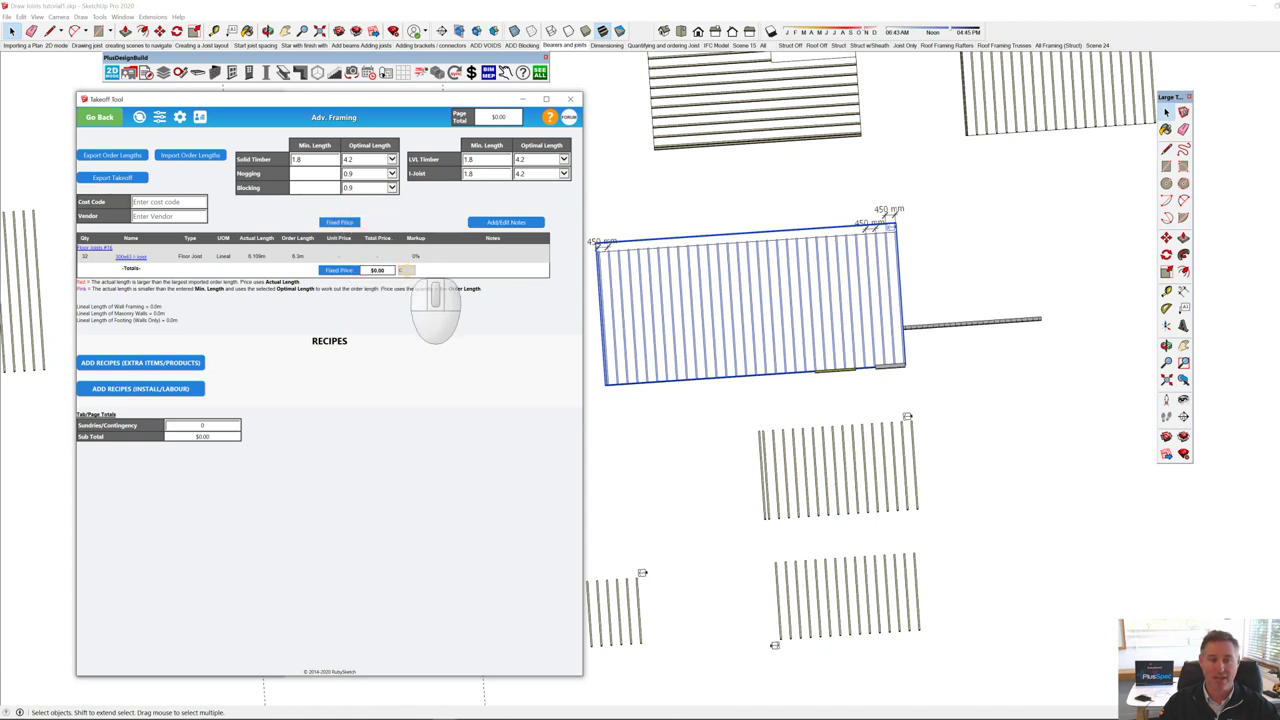
scroll(658, 370, "down", 2)
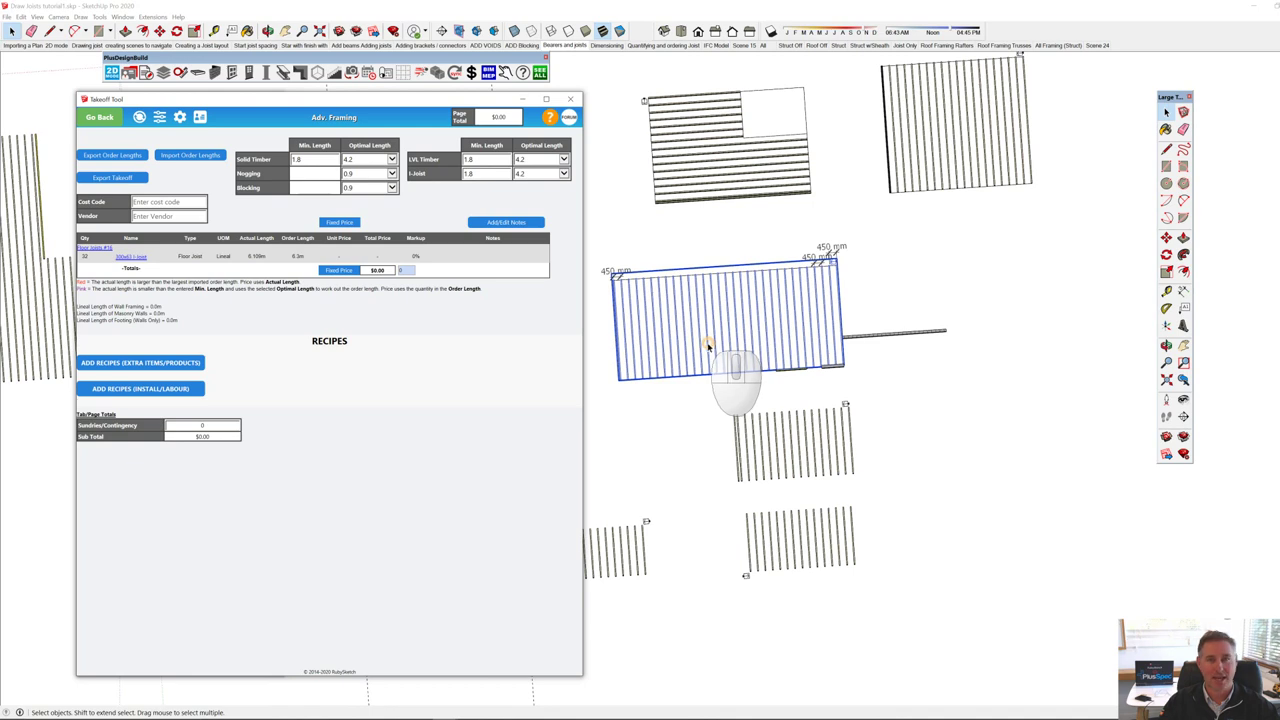
Step: Close the remaining takeoff report and the PlusSpec floor settings dialog to clear the model view
scroll(708, 345, "down", 3)
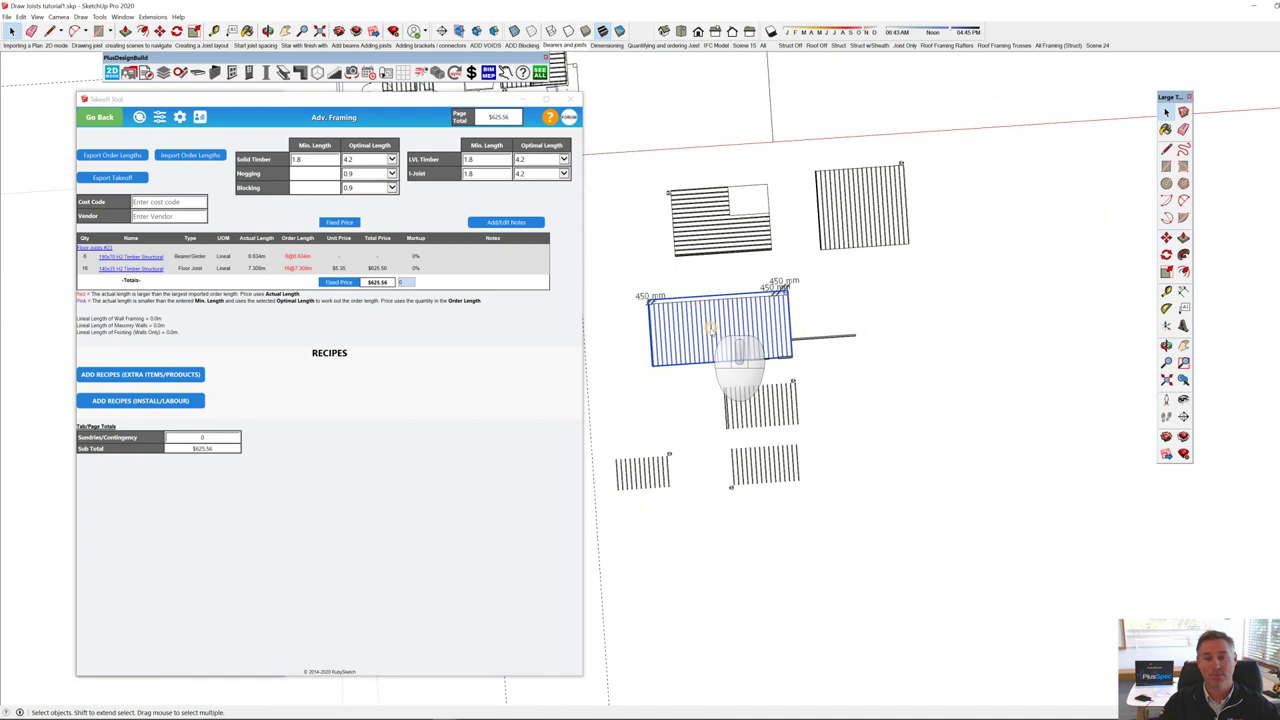
left_click(567, 98)
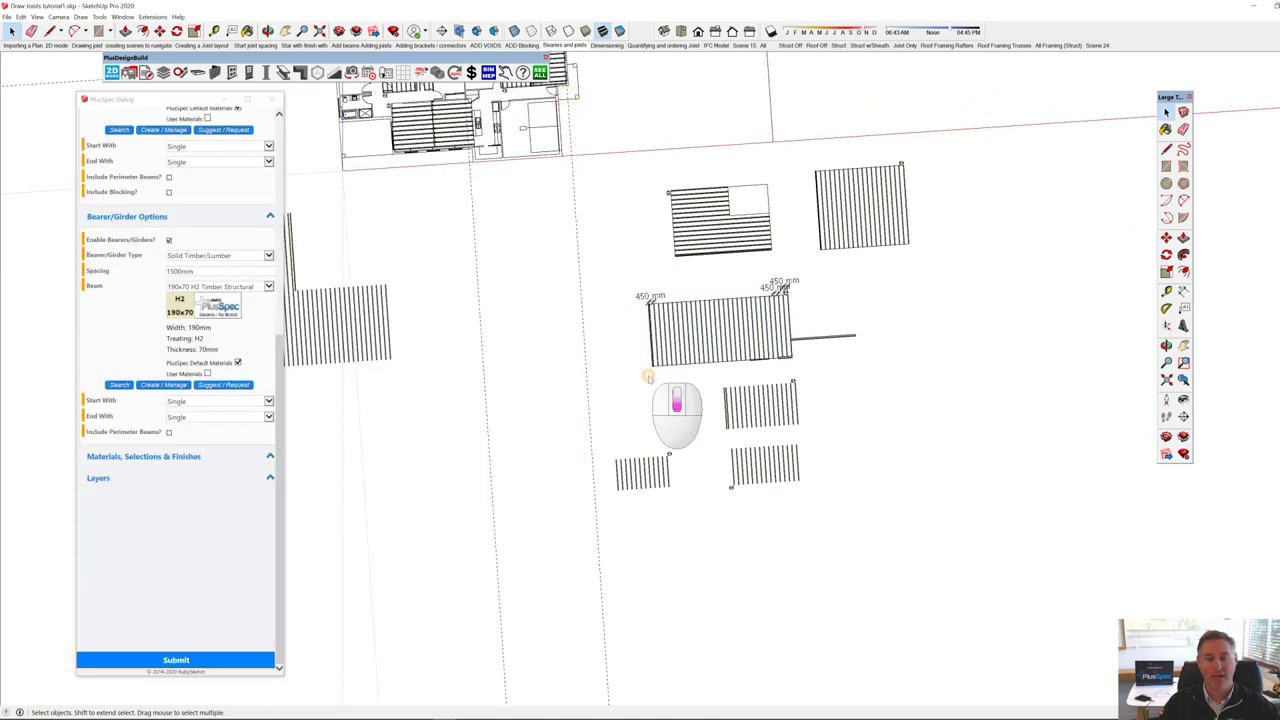
scroll(585, 297, "down", 1)
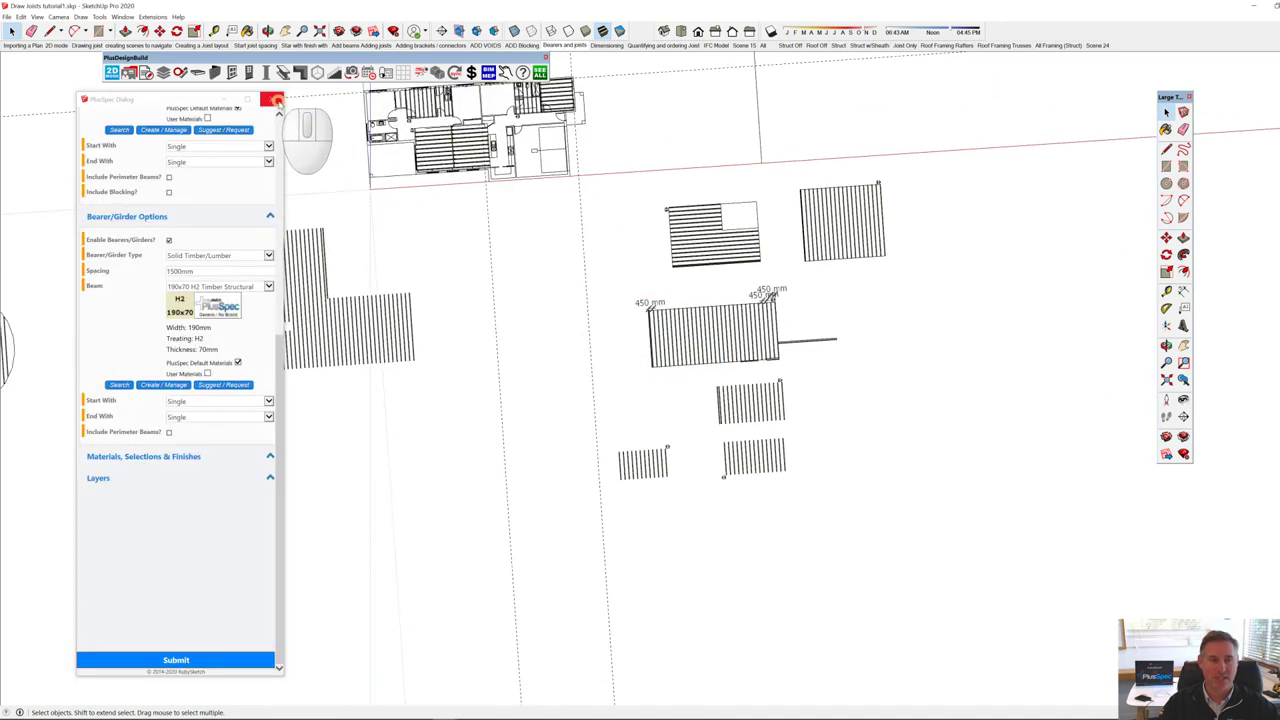
left_click(272, 99)
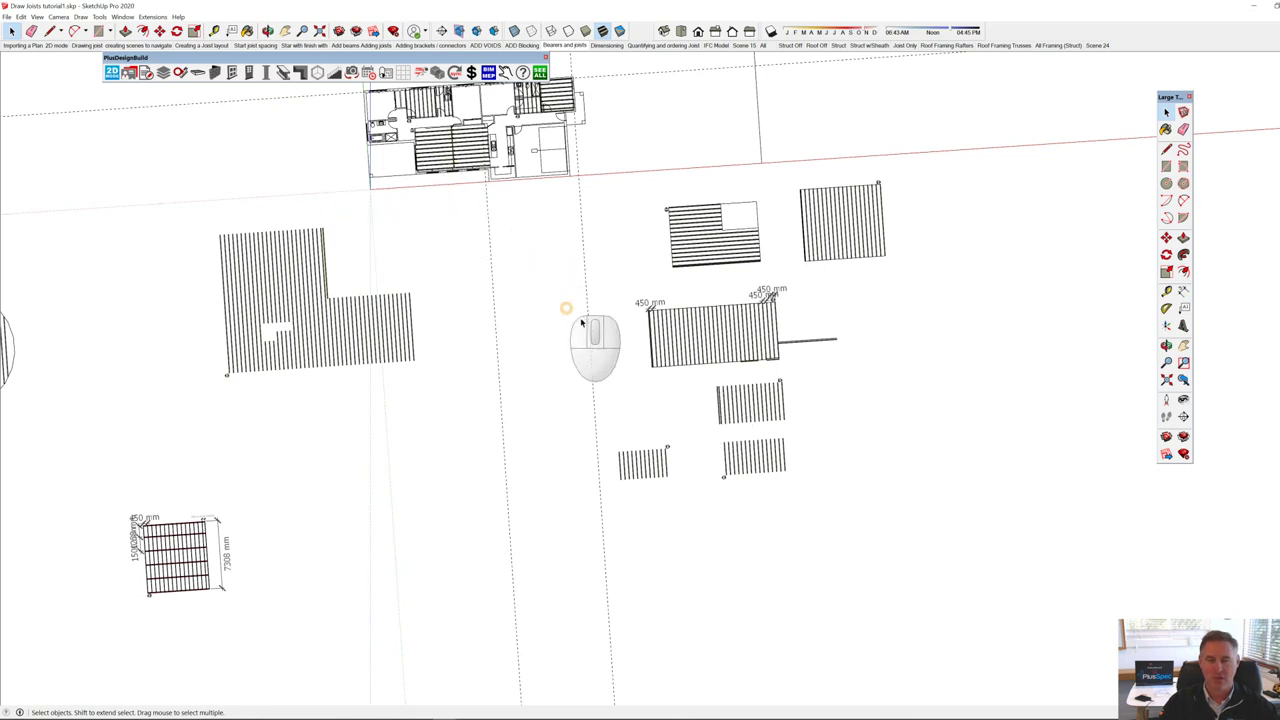
Step: Generate a General takeoff report of the entire model's visible geometry and open the joist hardware items under Framing
scroll(607, 341, "down", 5)
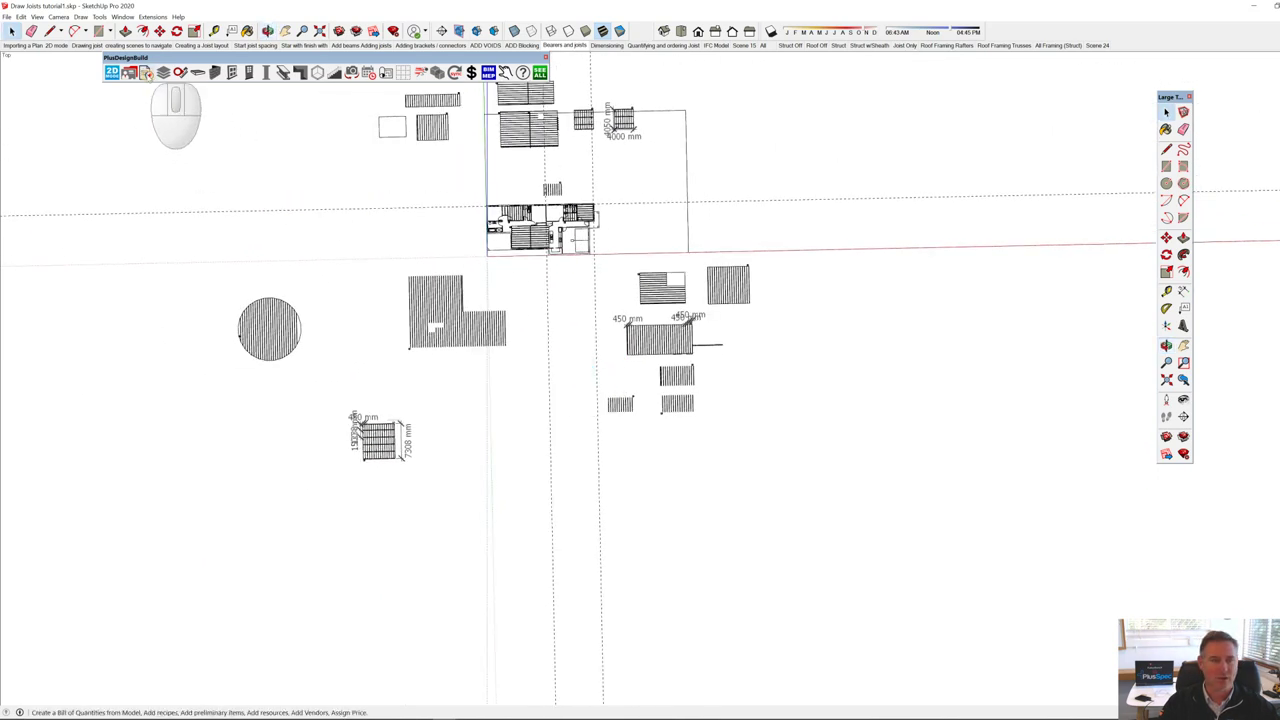
left_click(146, 73)
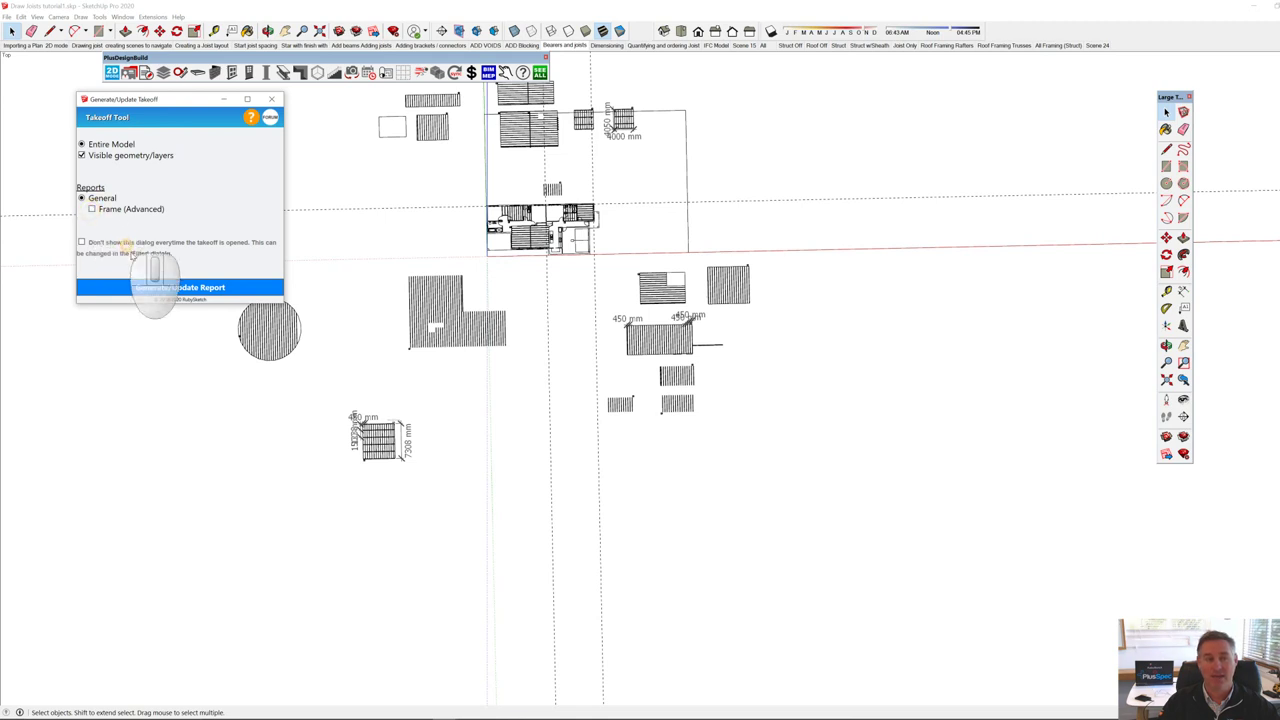
left_click(154, 287)
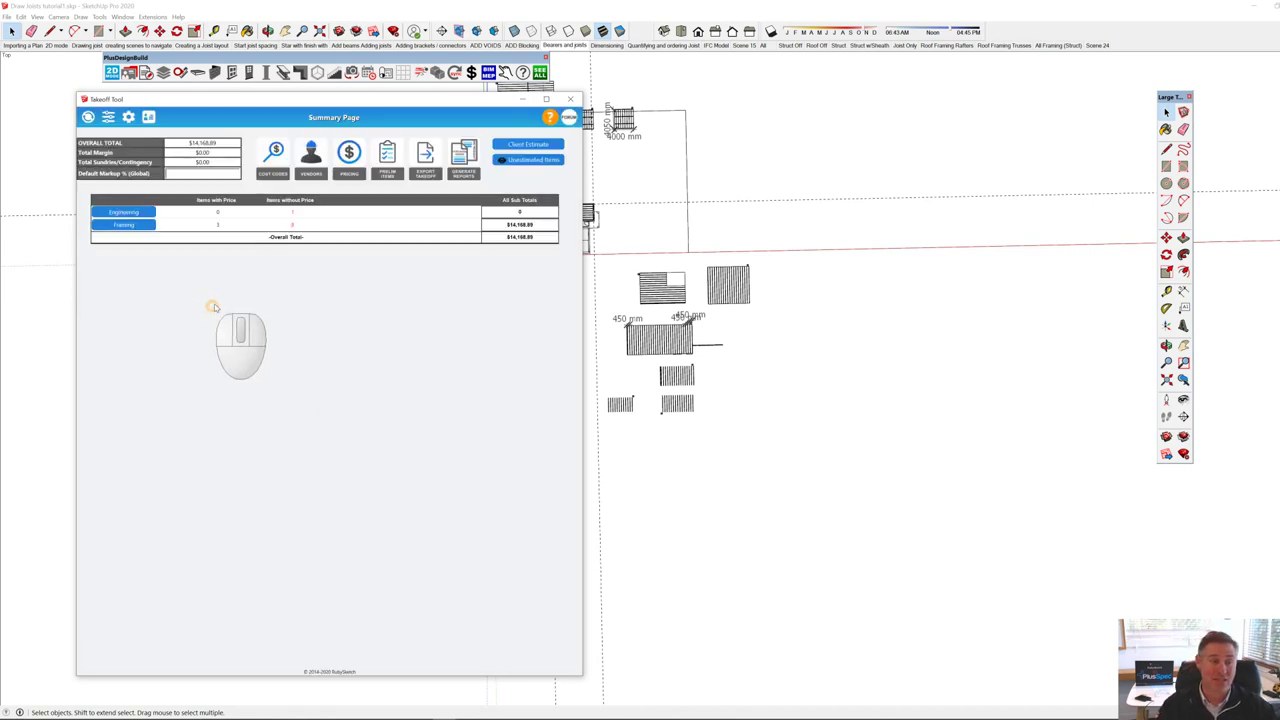
left_click(145, 224)
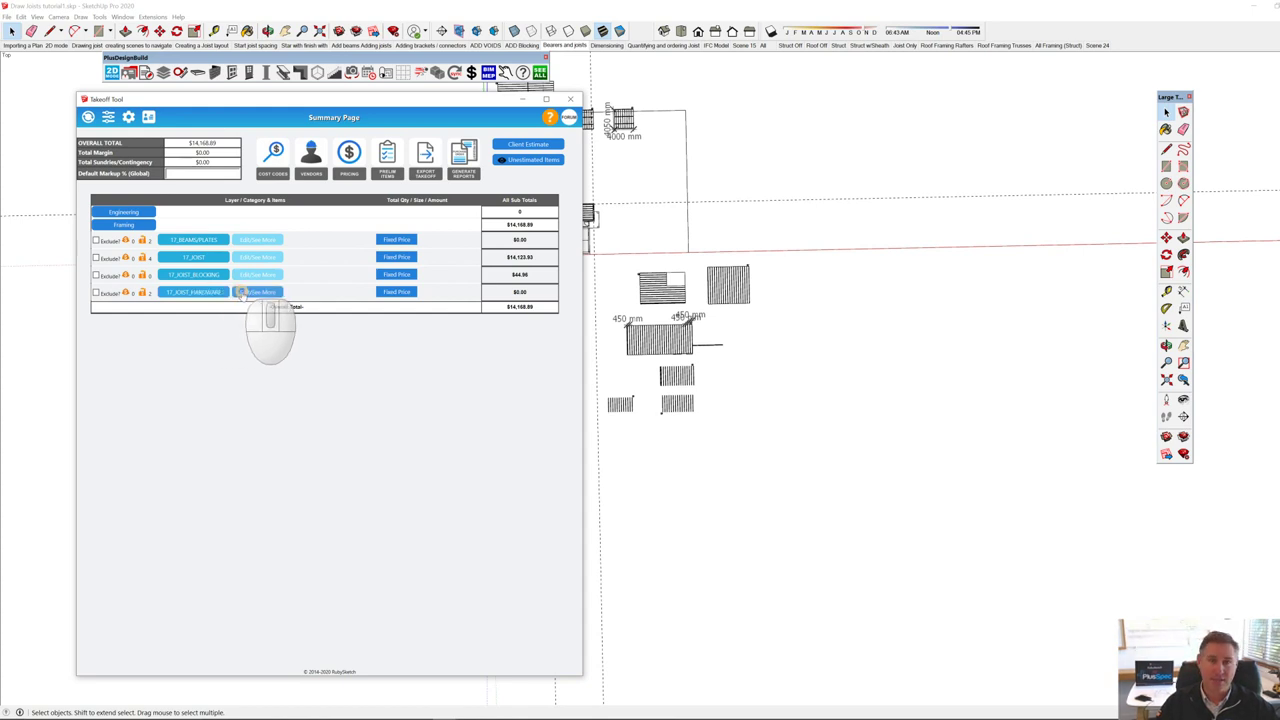
left_click(241, 291)
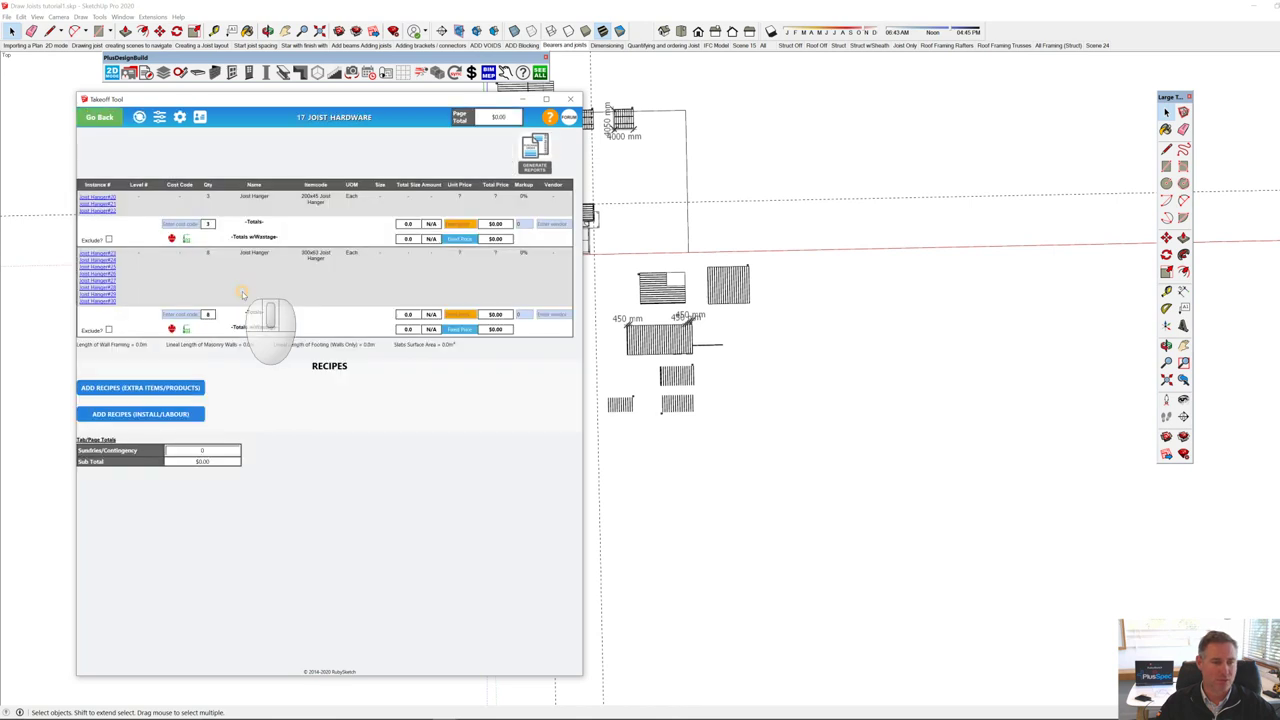
Step: Set the joist hanger unit prices to 5 for the 200x45 hangers and 7 for the 300x63 hangers
left_click(333, 205)
double_click(314, 254)
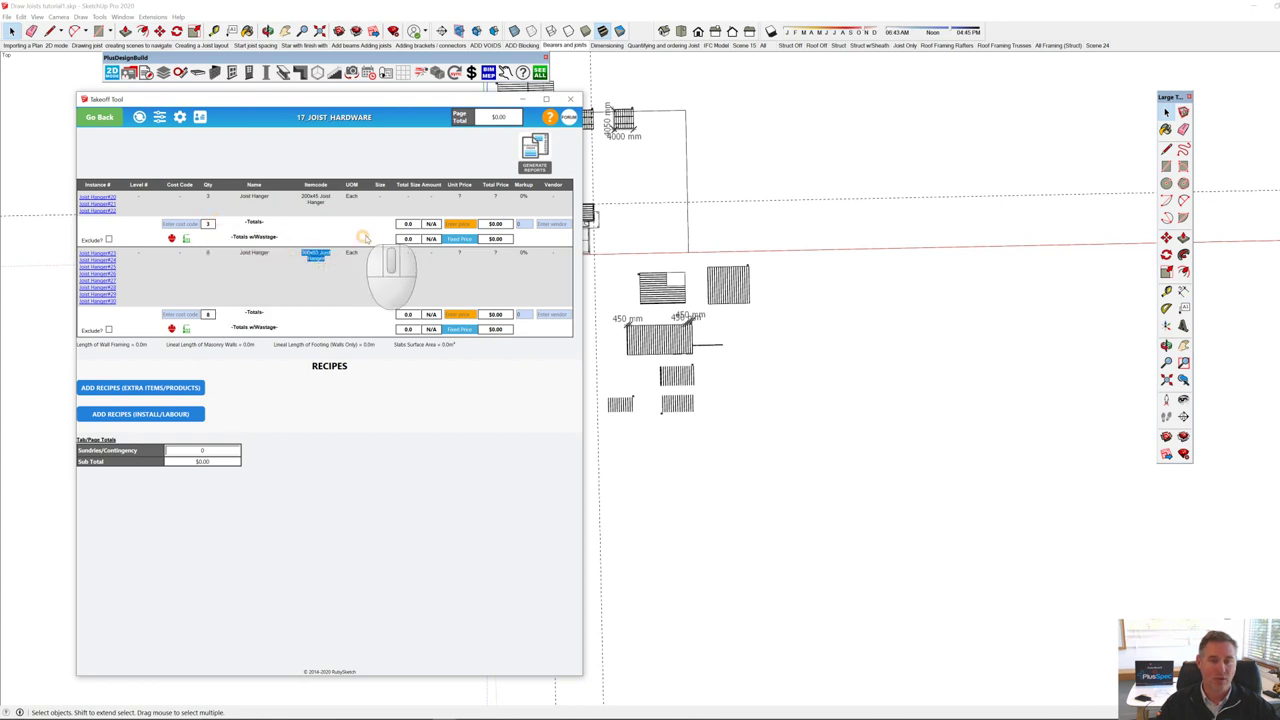
left_click(459, 224)
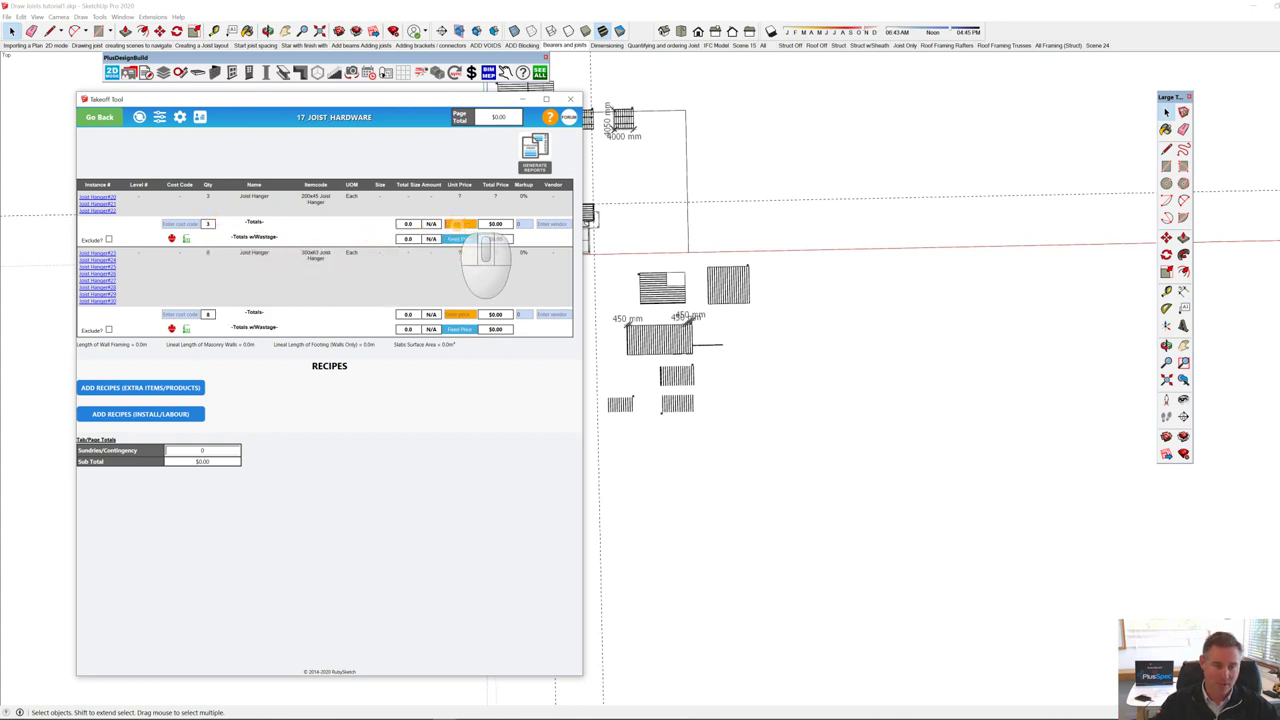
type("5")
key("Return")
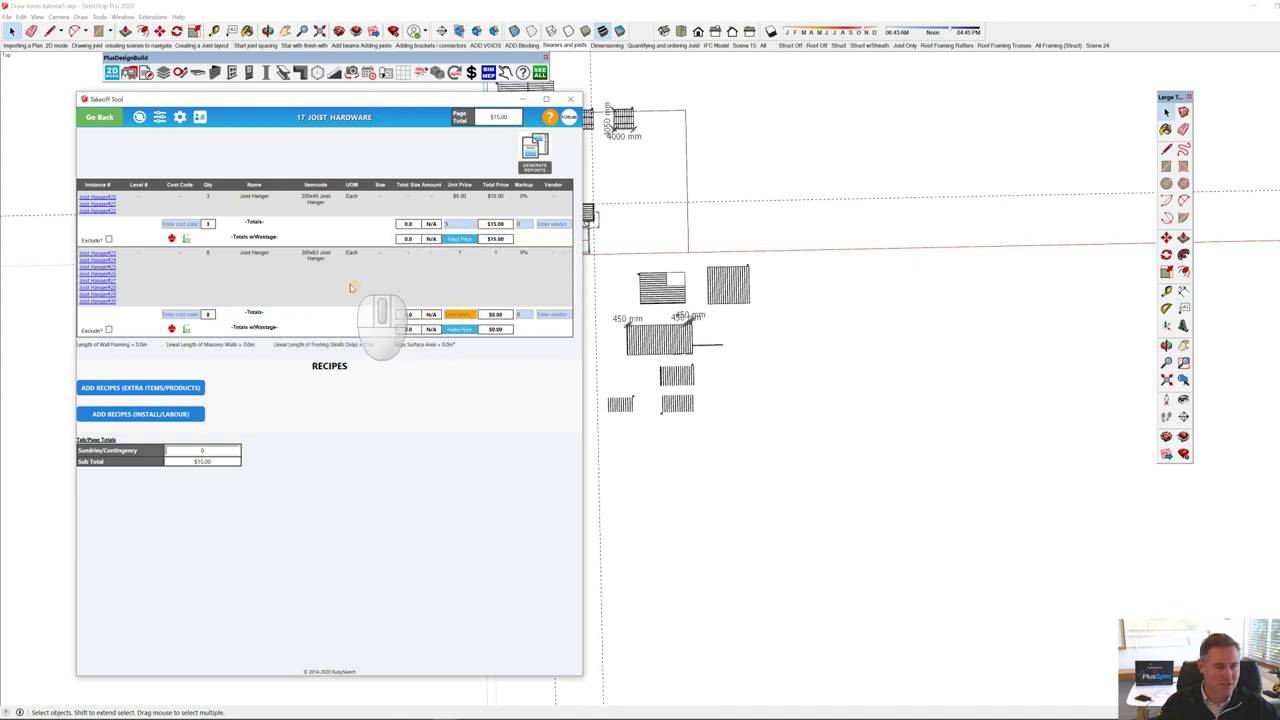
left_click(460, 316)
type("7")
left_click(466, 398)
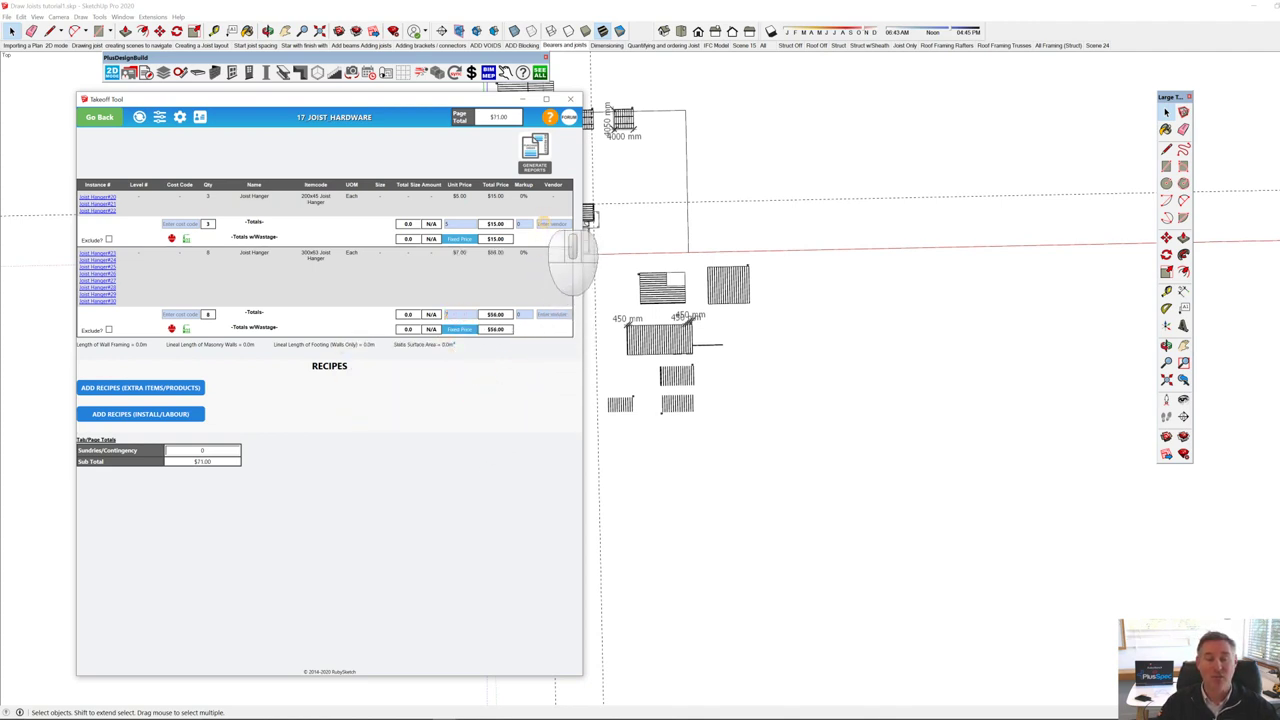
Step: Close the takeoff report and switch to the empty untitled model
mouse_move(553, 118)
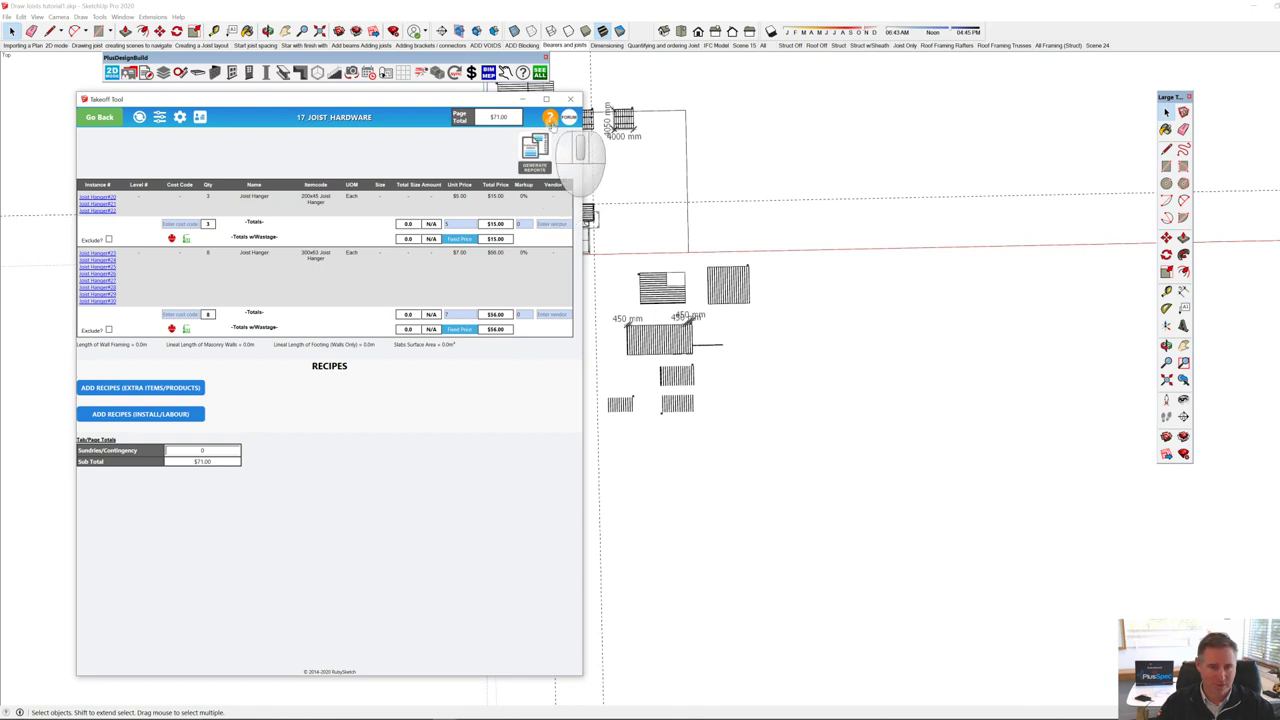
left_click(565, 101)
mouse_move(445, 712)
left_click(640, 695)
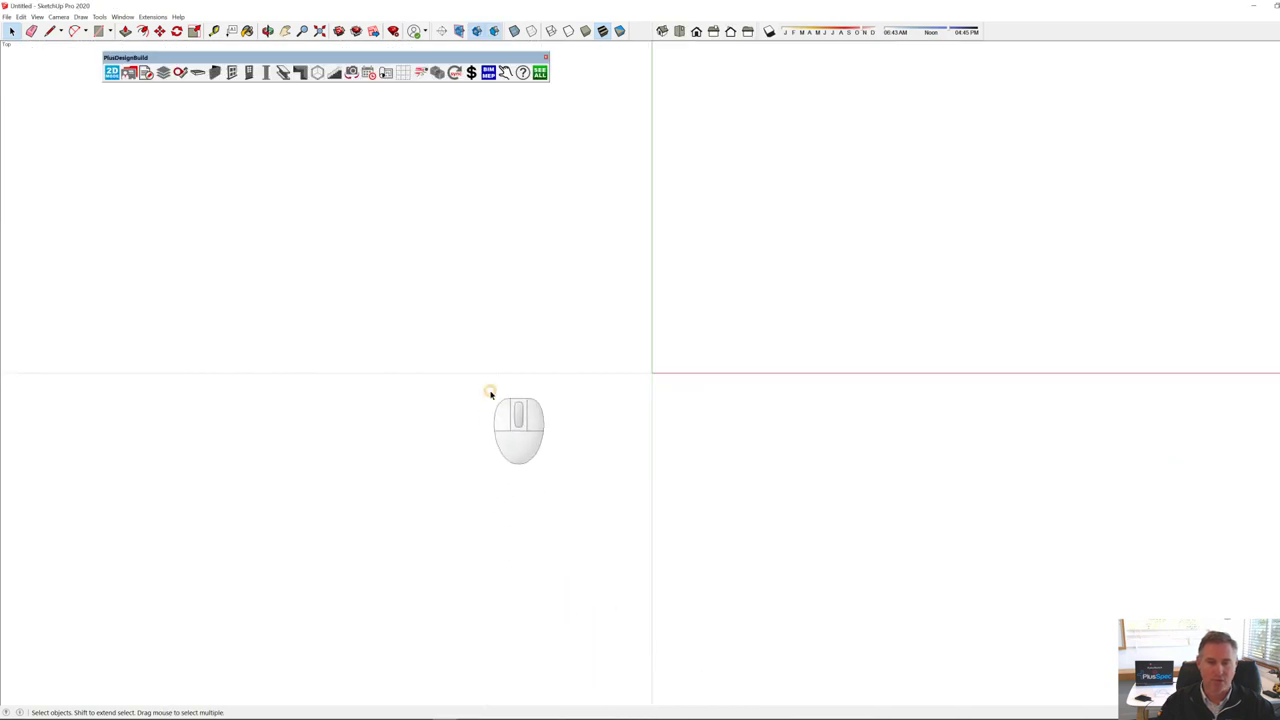
Step: Draw a 4700 mm by 4700 mm square on the ground plane, starting at the origin
key("r")
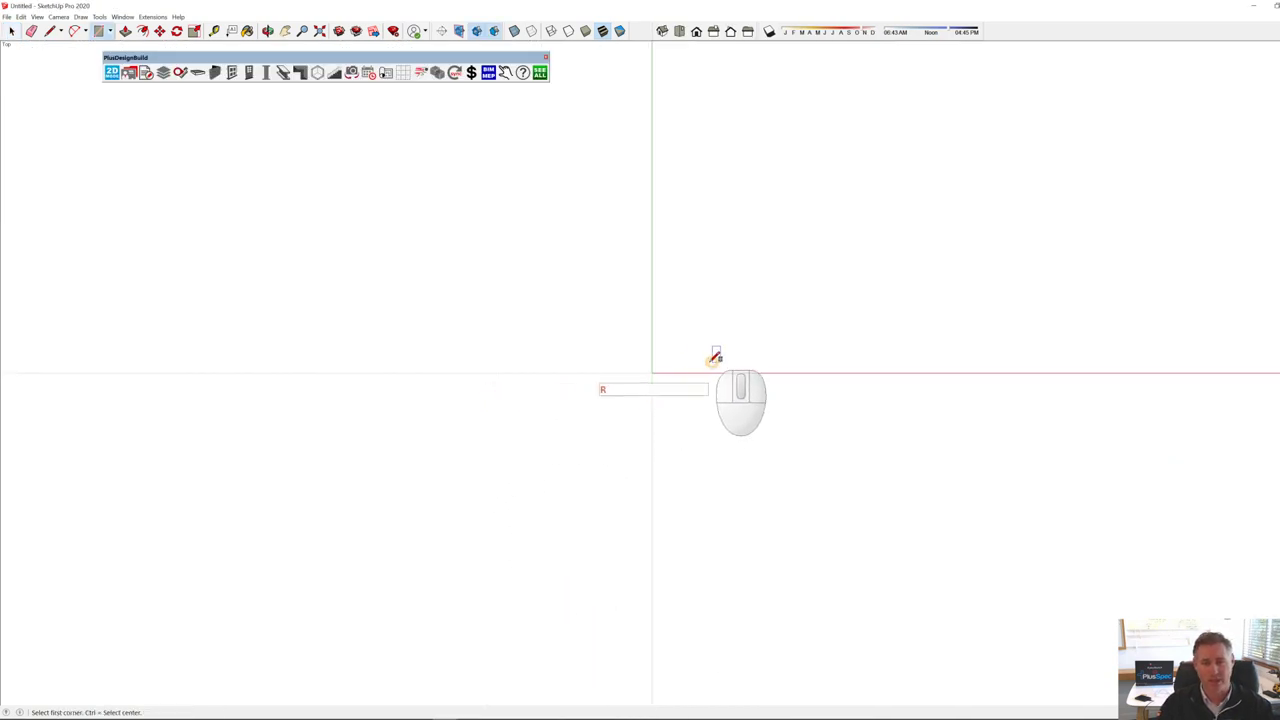
left_click(652, 372)
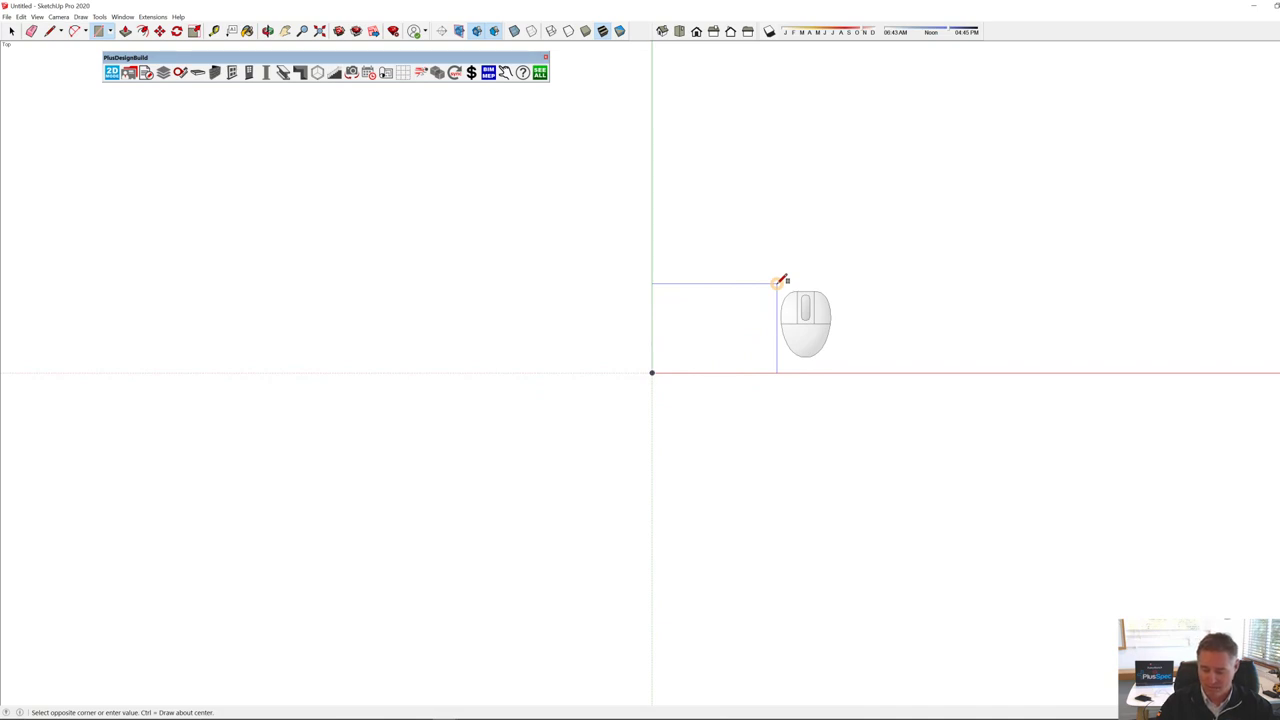
type("40")
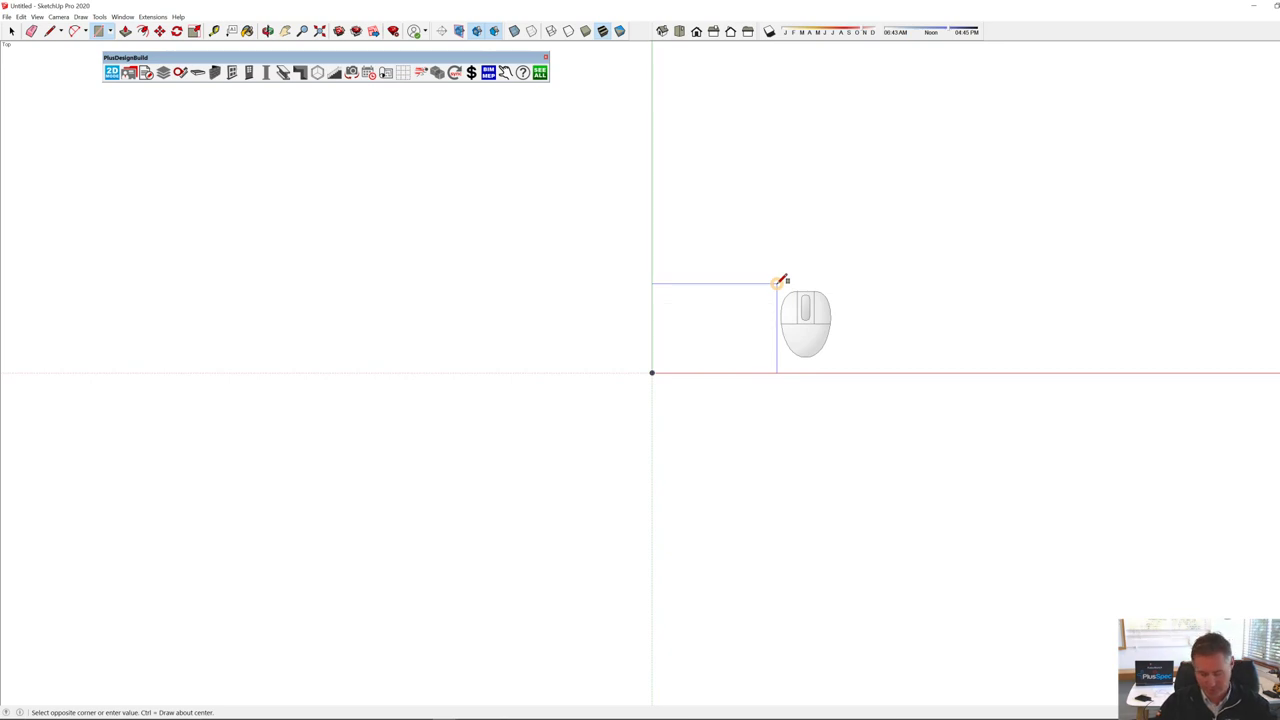
type("40")
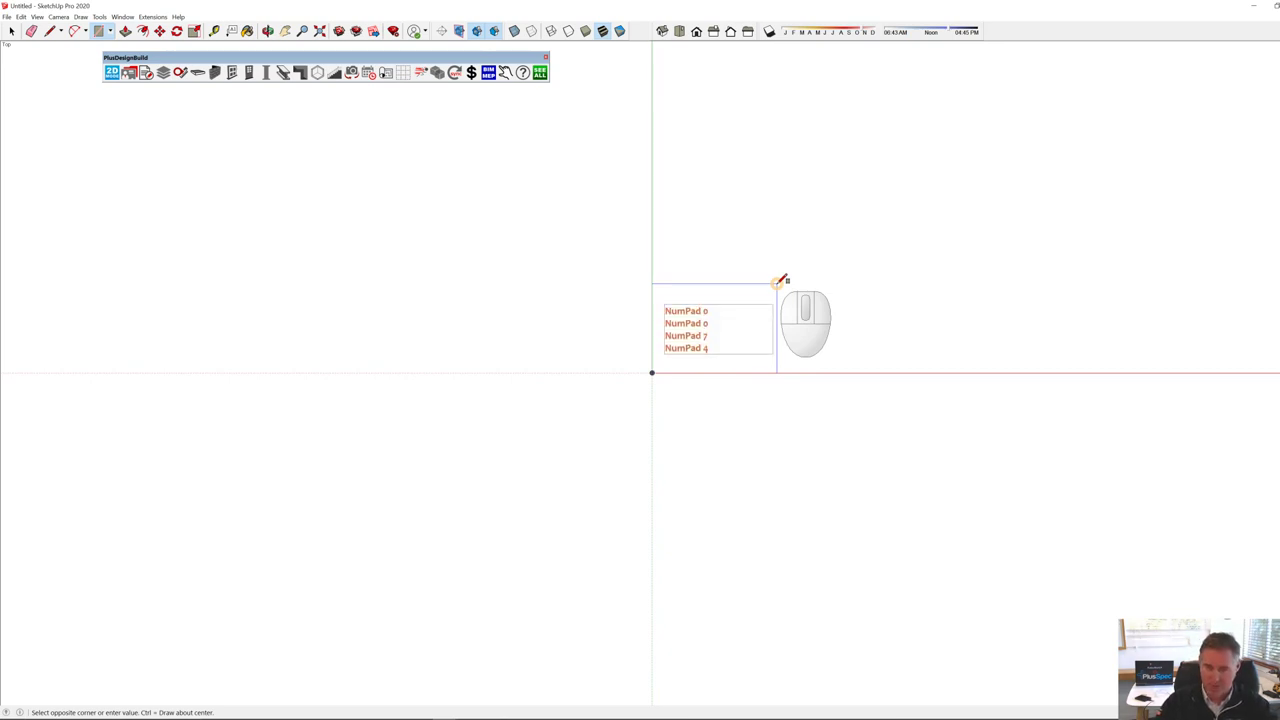
key("Return")
middle_click_drag(779, 280, 703, 343)
key("space")
Step: Dimension the square's edge opposite the green axis and its edge along the red axis, placing both dimensions outside the face
key("d")
left_click(699, 391)
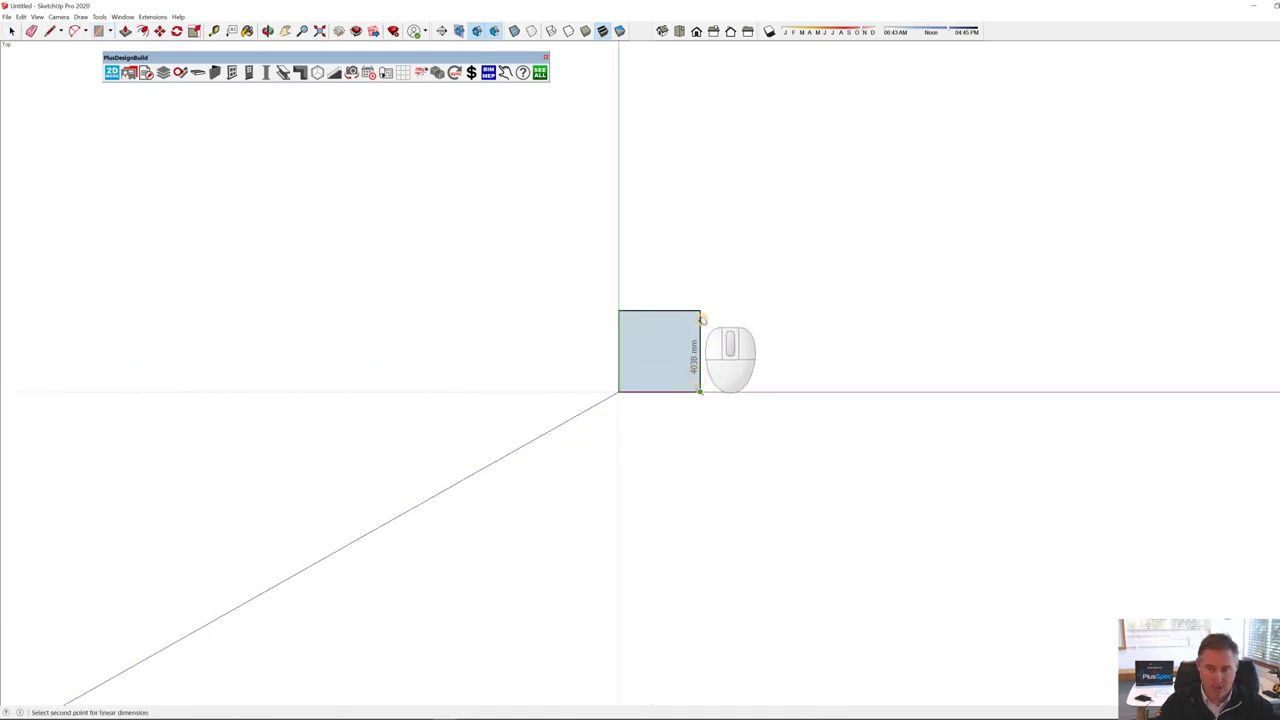
left_click(700, 311)
left_click(791, 312)
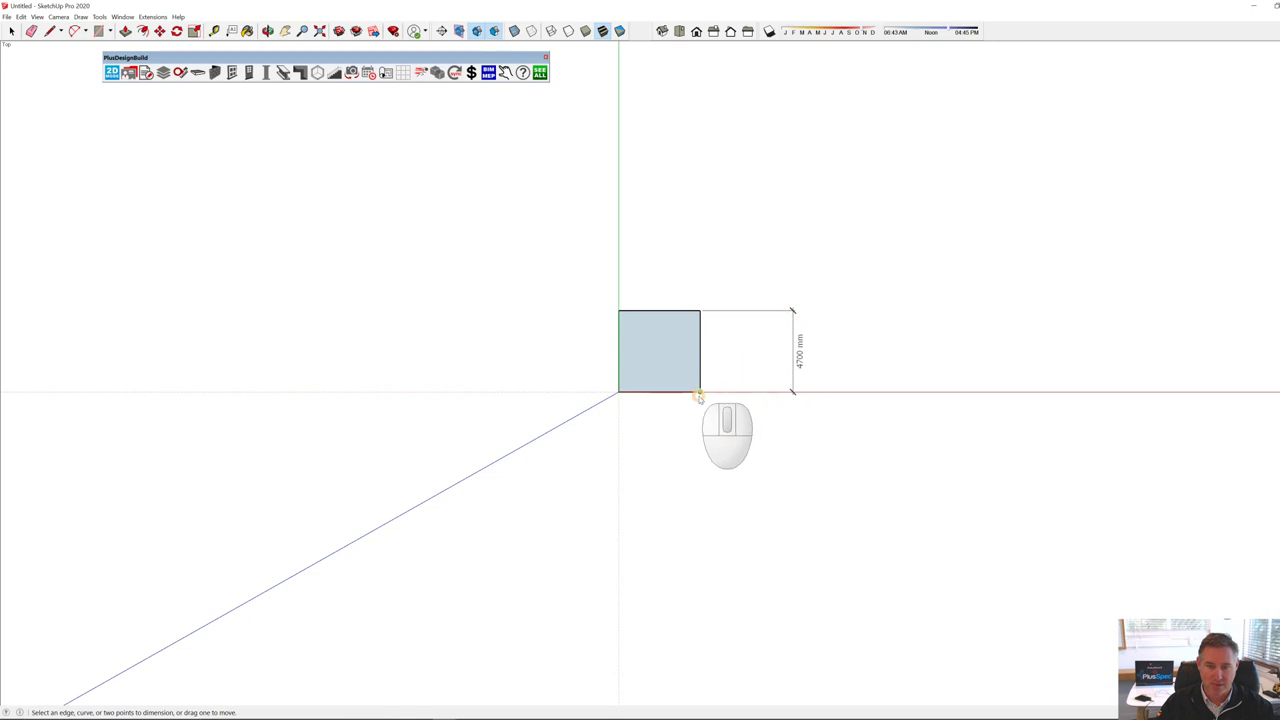
left_click(619, 391)
left_click(700, 390)
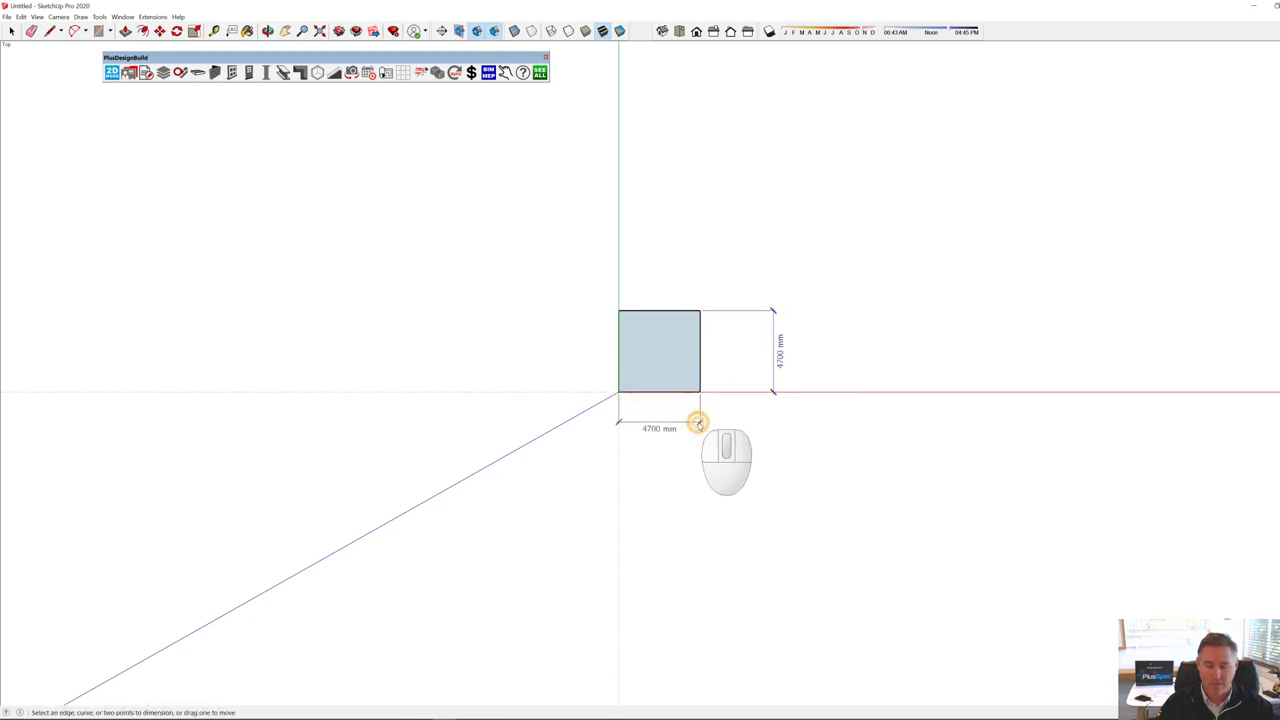
left_click(694, 423)
scroll(662, 364, "up", 3)
key("space")
Step: Start a floor joist layout on the square face and set the joist type to I-Joist
right_click(652, 345)
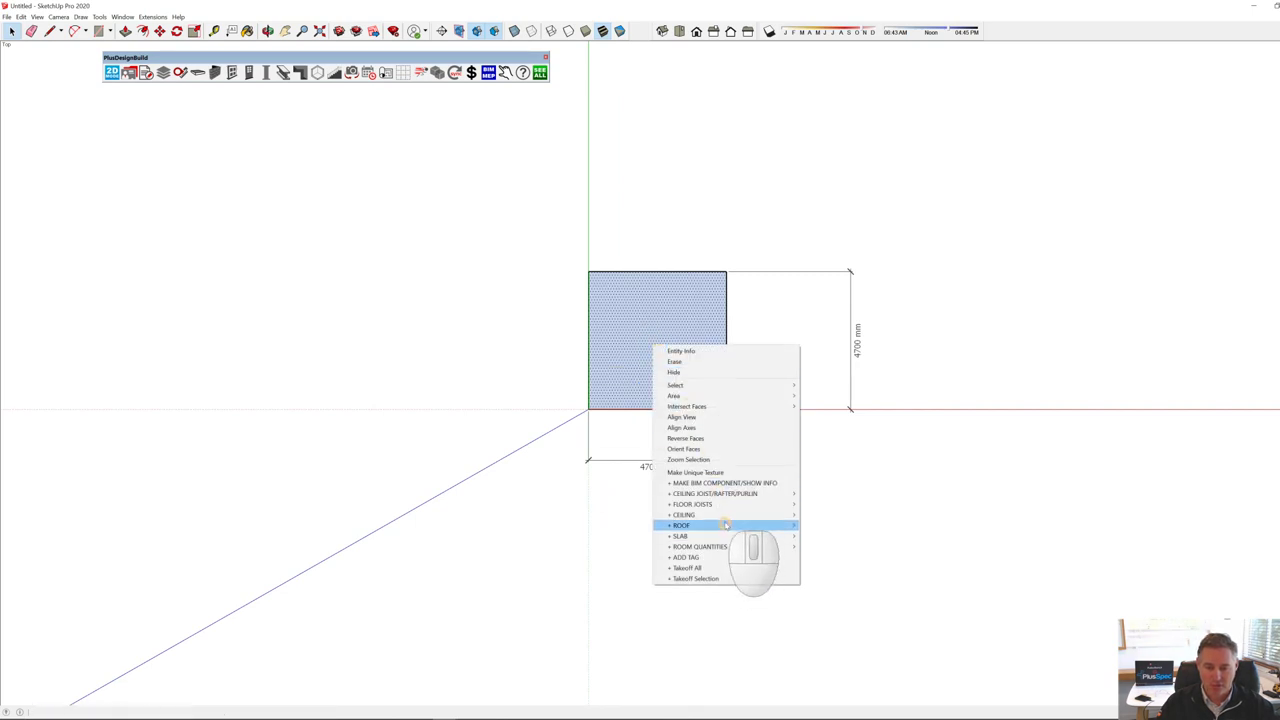
left_click(826, 504)
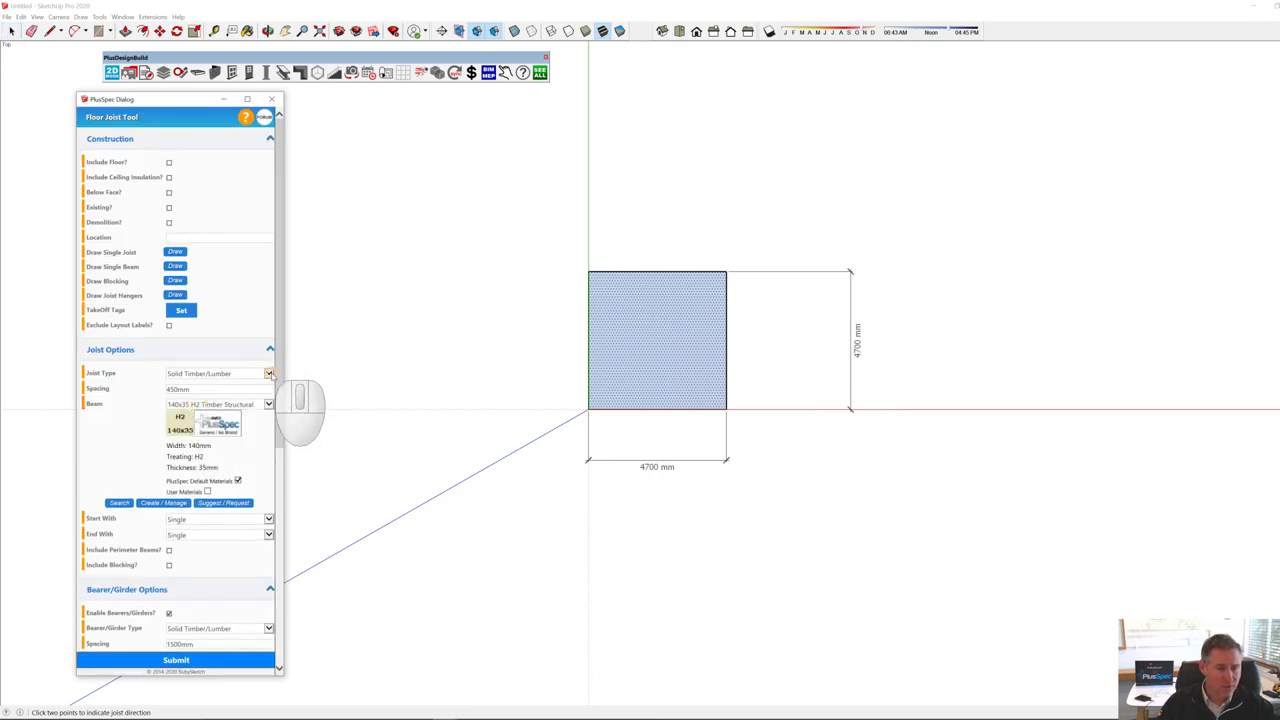
left_click(269, 374)
left_click(253, 391)
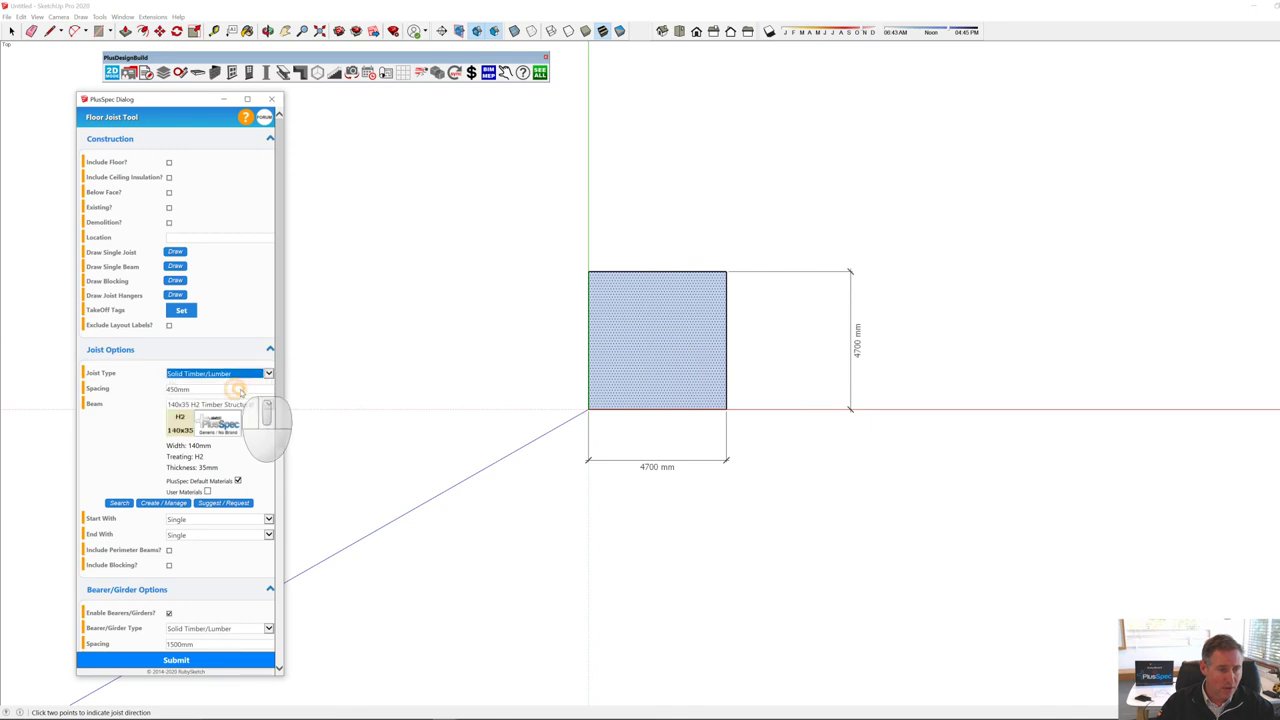
scroll(253, 391, "down", 3)
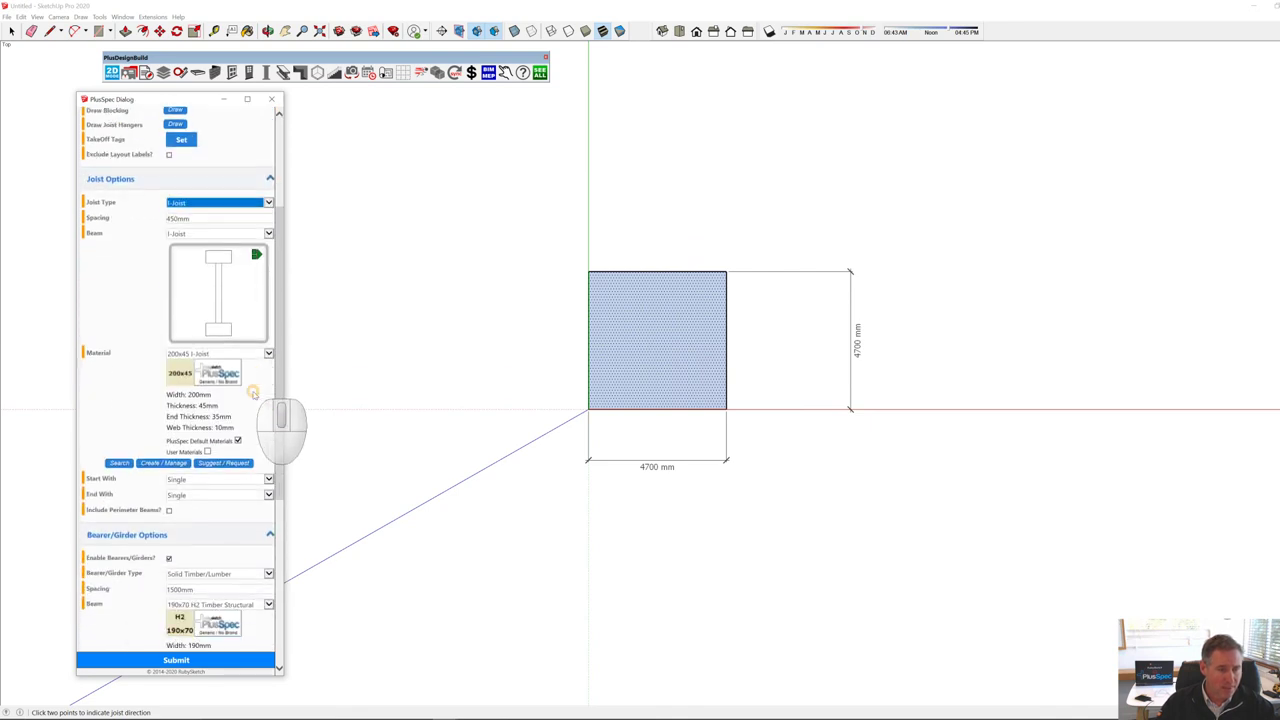
scroll(226, 592, "down", 2)
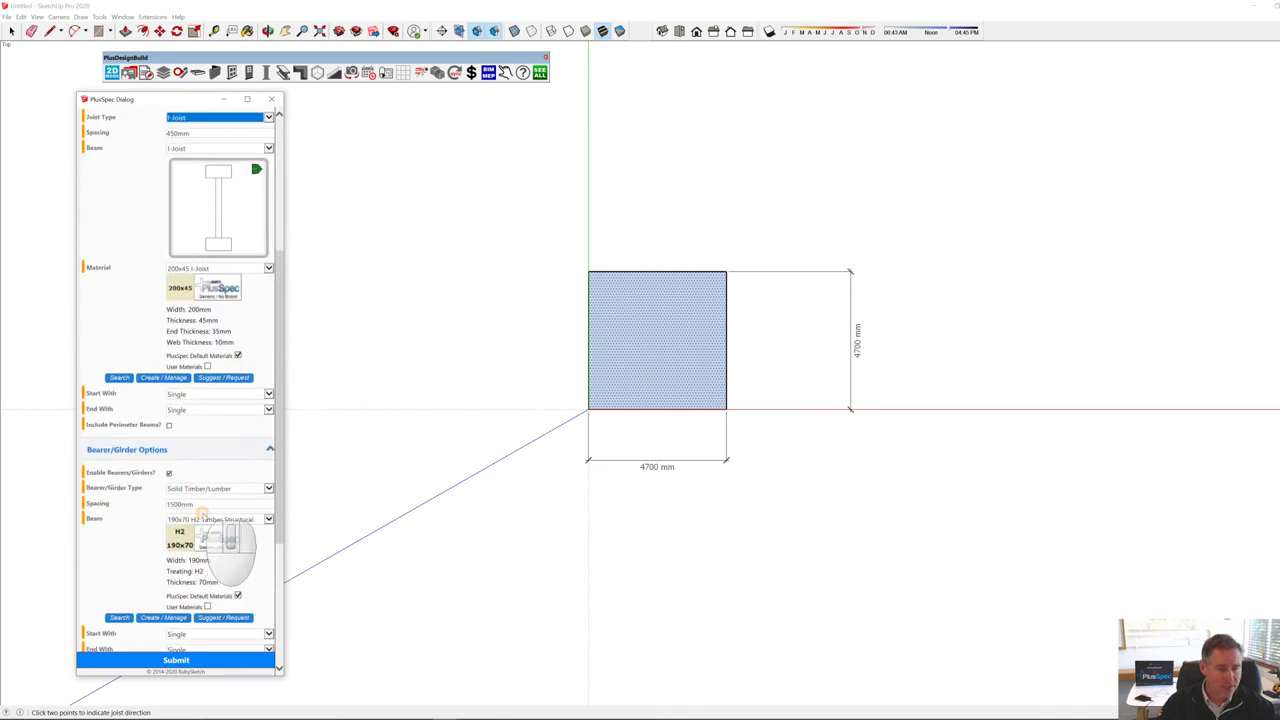
Step: Set the bearer spacing to 2500 and create the floor frame with joists running from the origin along the green axis
double_click(165, 503)
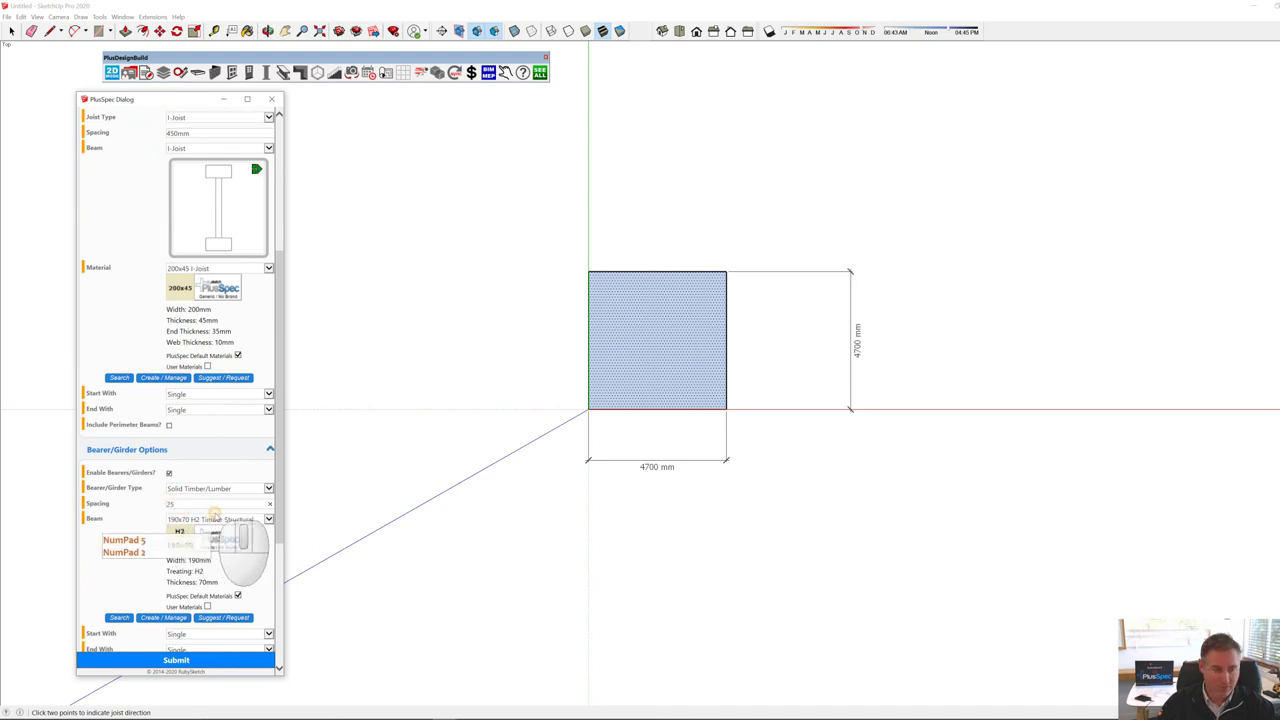
type("2500")
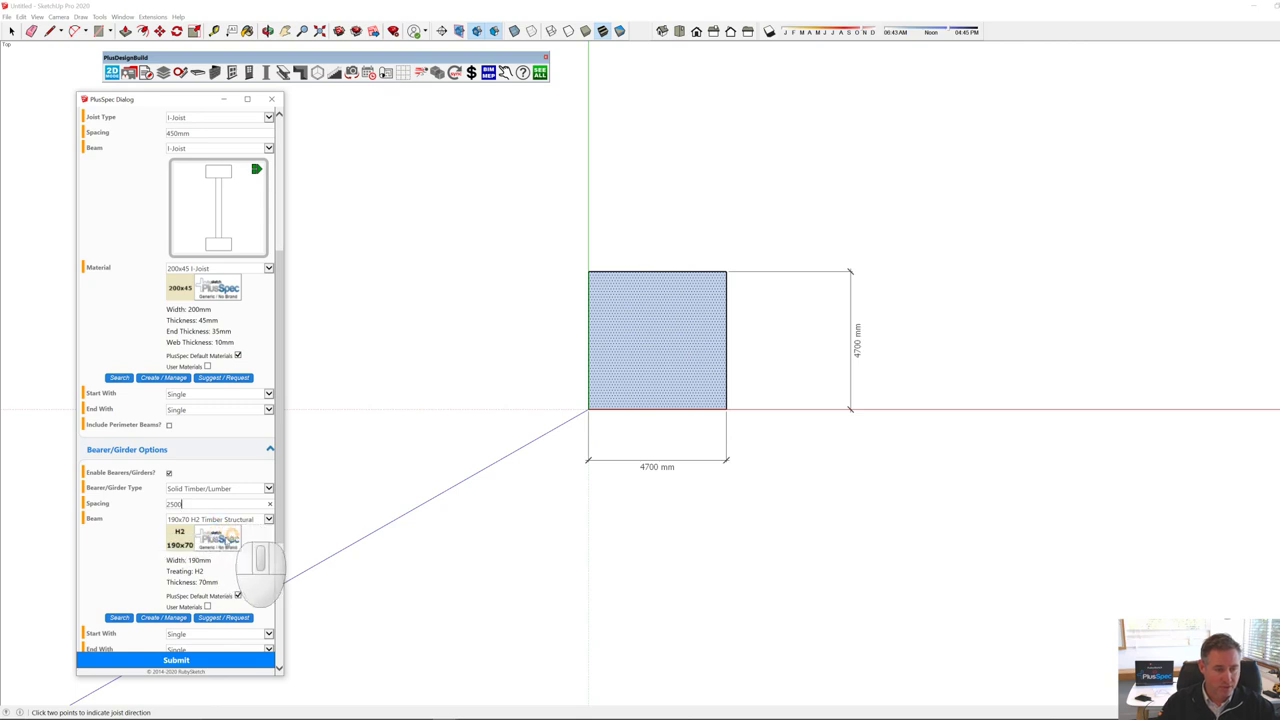
left_click(200, 660)
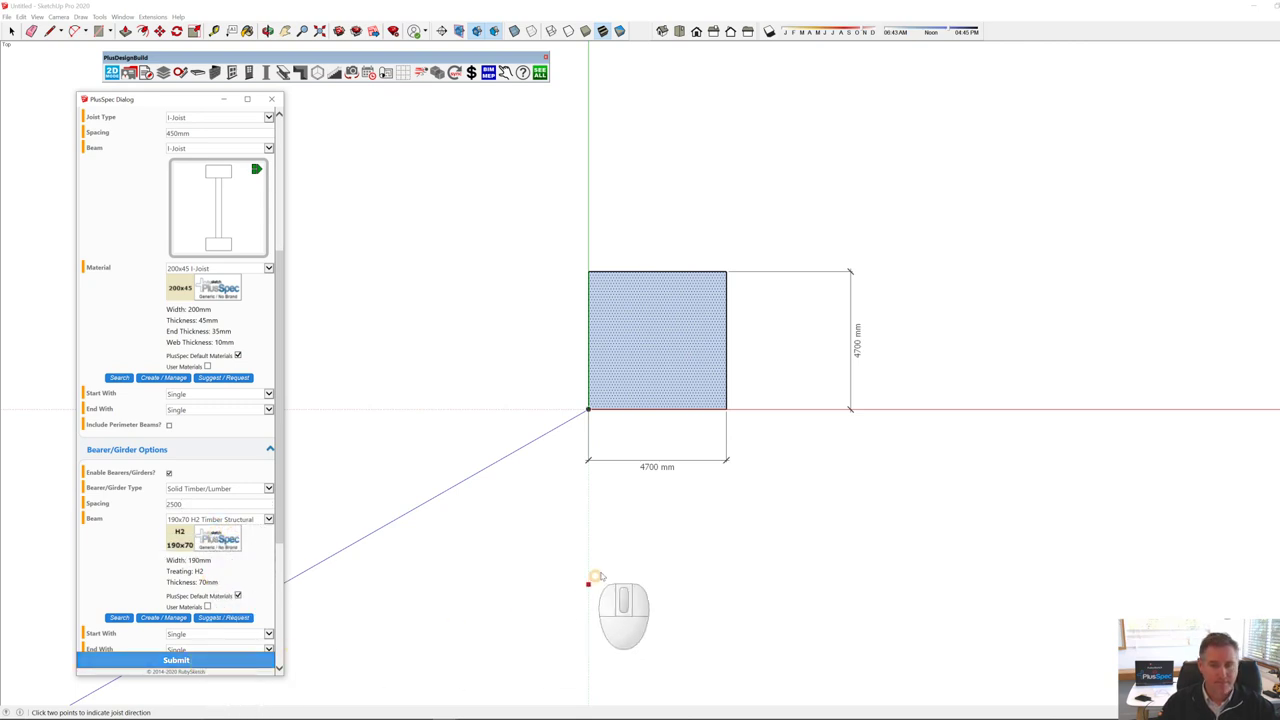
left_click(590, 410)
left_click(592, 362)
key("space")
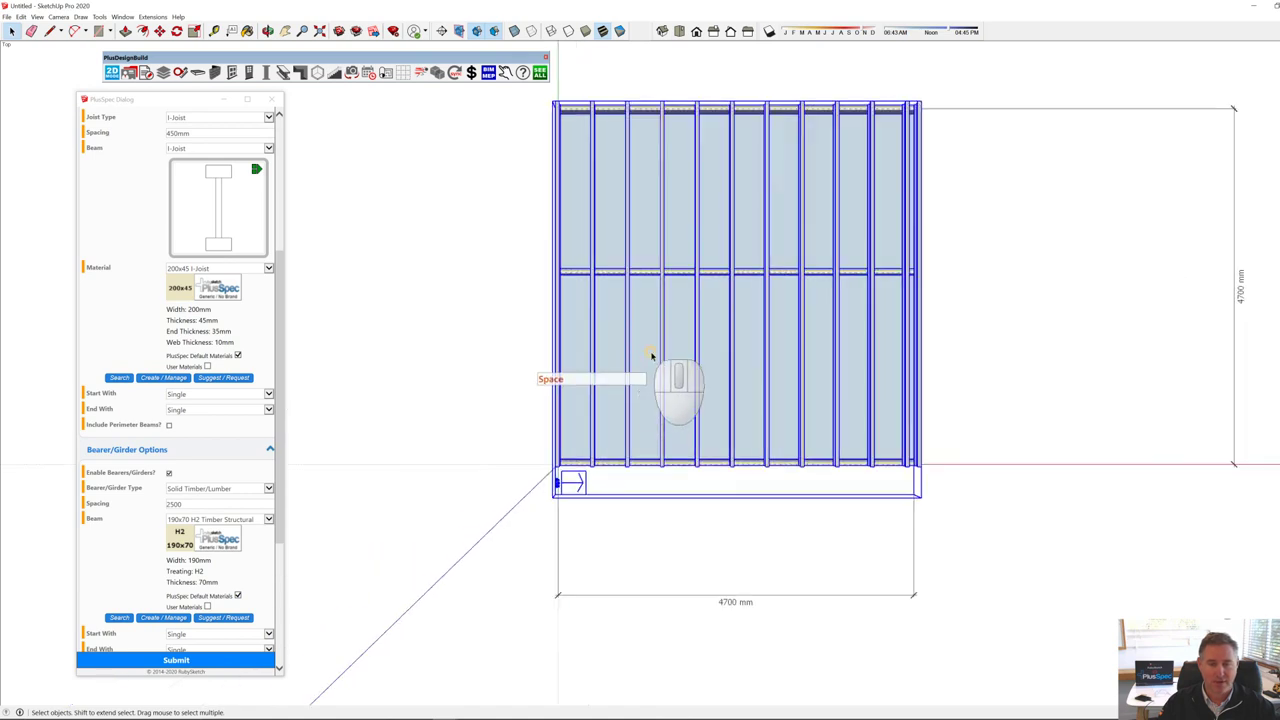
left_click(651, 354)
middle_click_drag(645, 358, 633, 291)
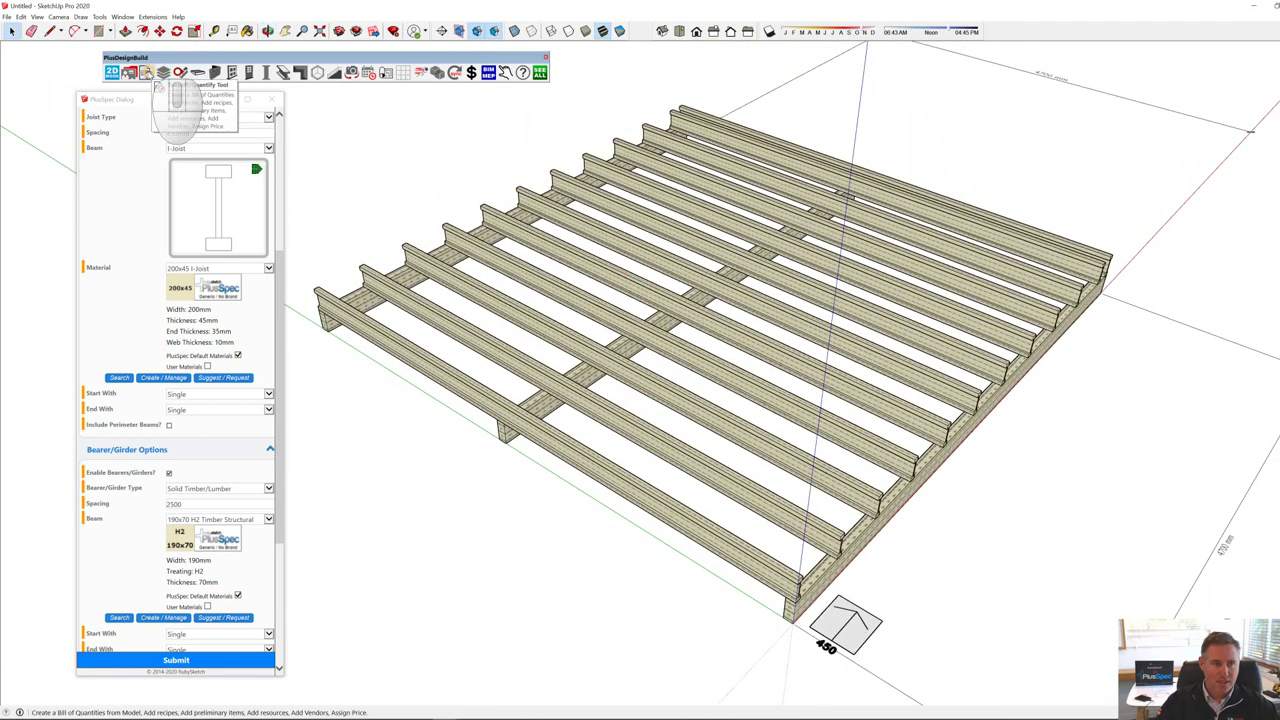
Step: Generate a general takeoff of the entire model and open the 17 Joist page under Framing
left_click(145, 74)
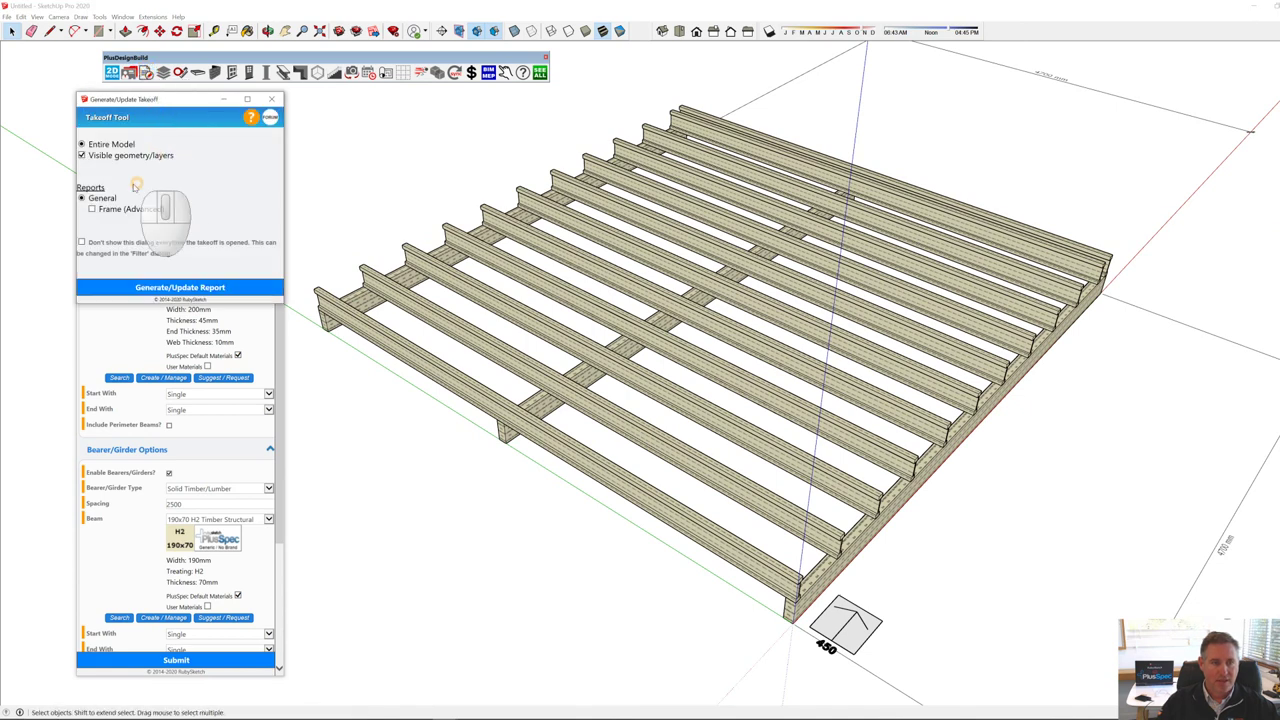
left_click(171, 287)
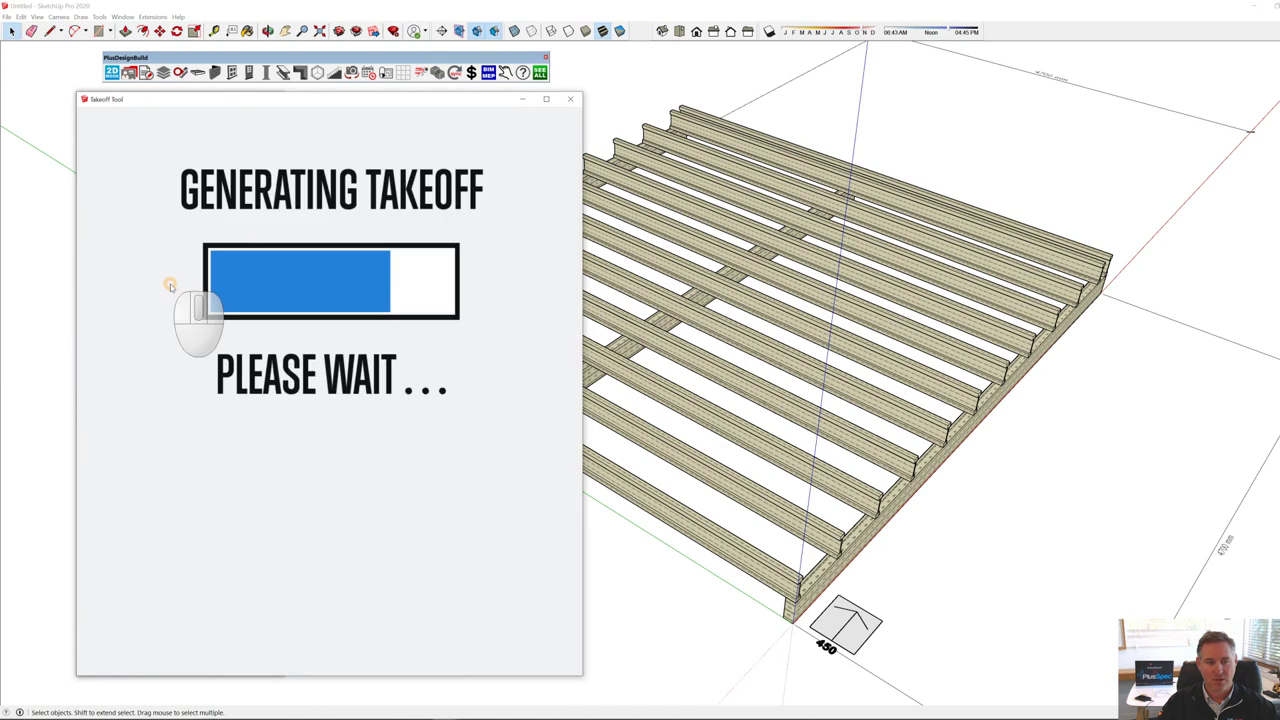
left_click(133, 213)
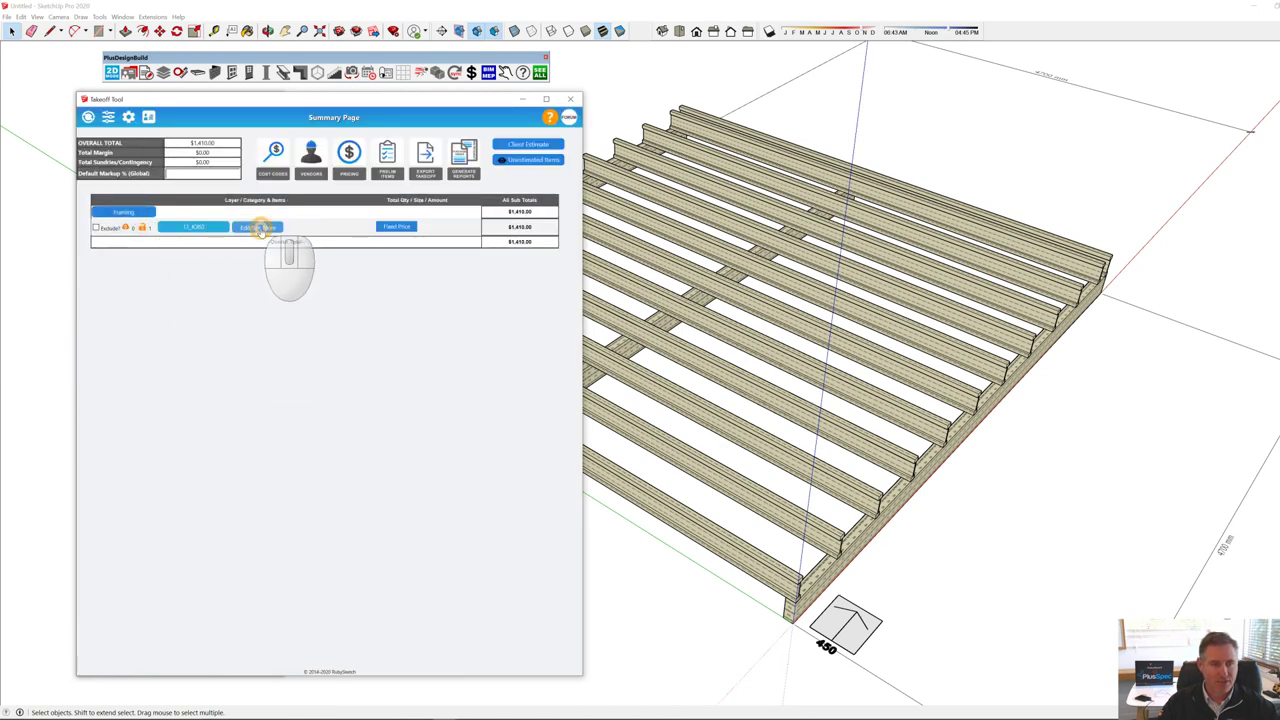
left_click(258, 228)
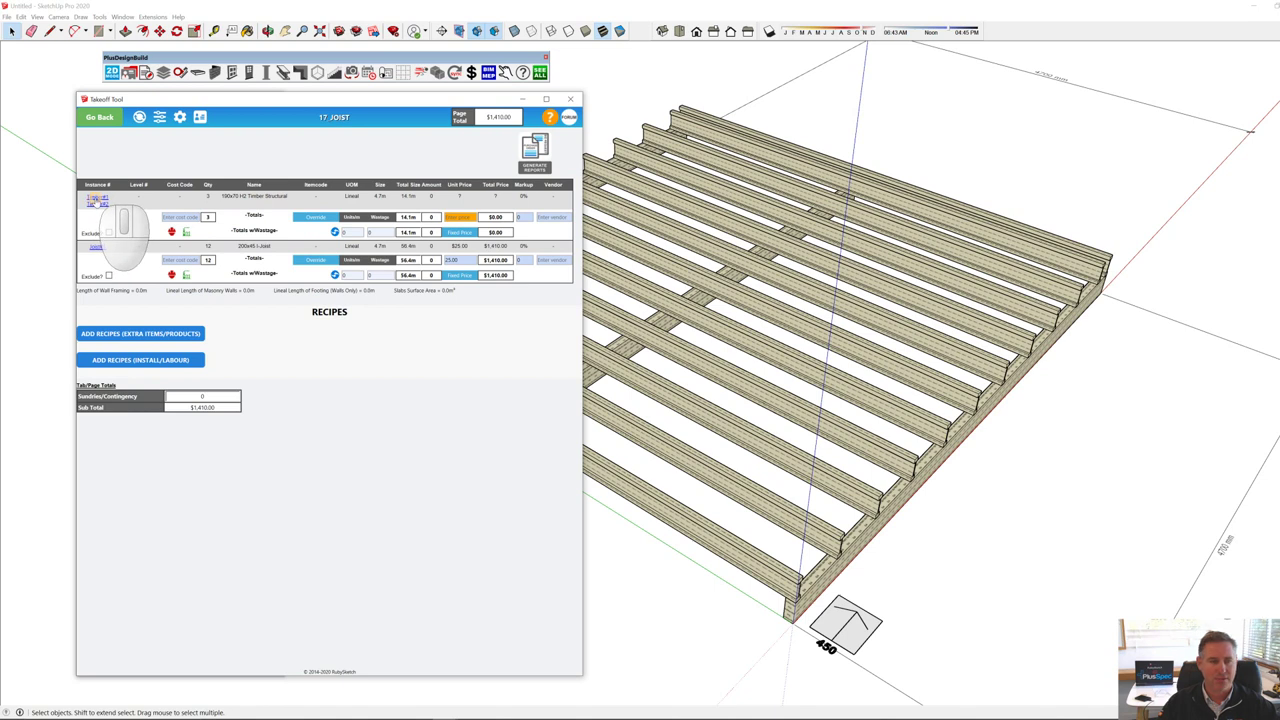
Step: Locate the 190x70 H2 timber bearer instances in the model from the takeoff, toggling isolation to inspect the frame
left_click(95, 200)
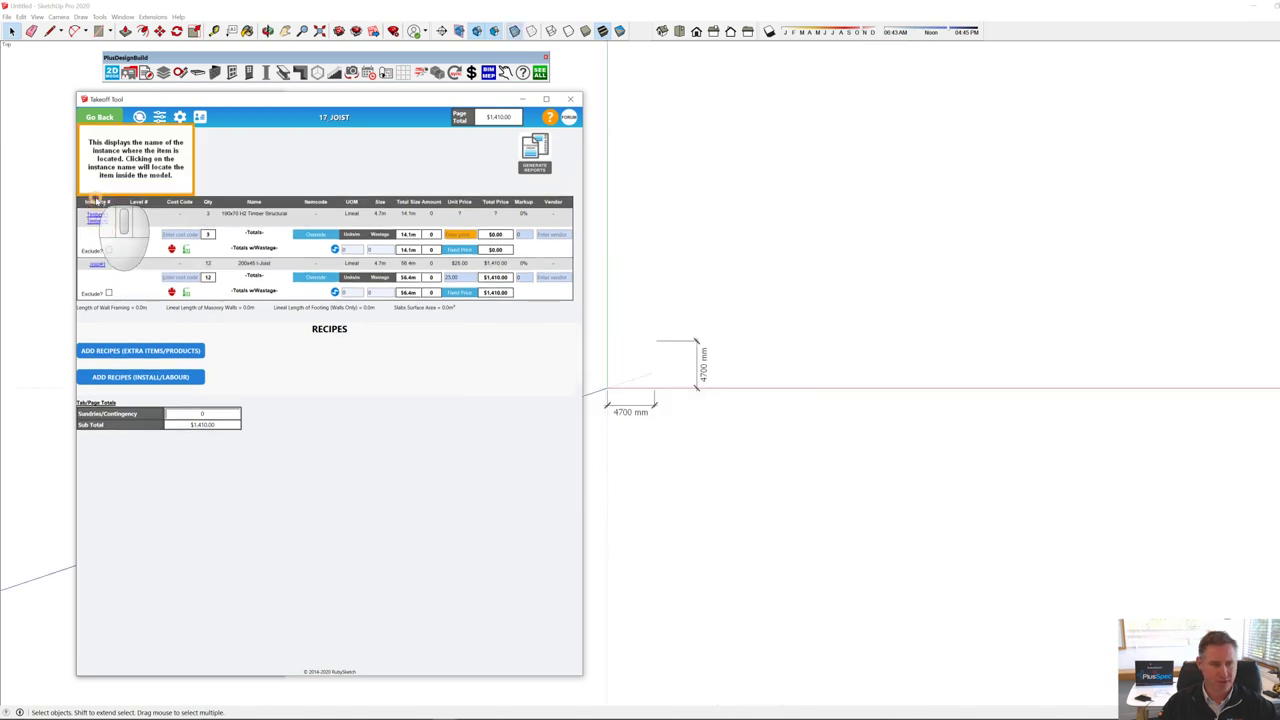
left_click(97, 216)
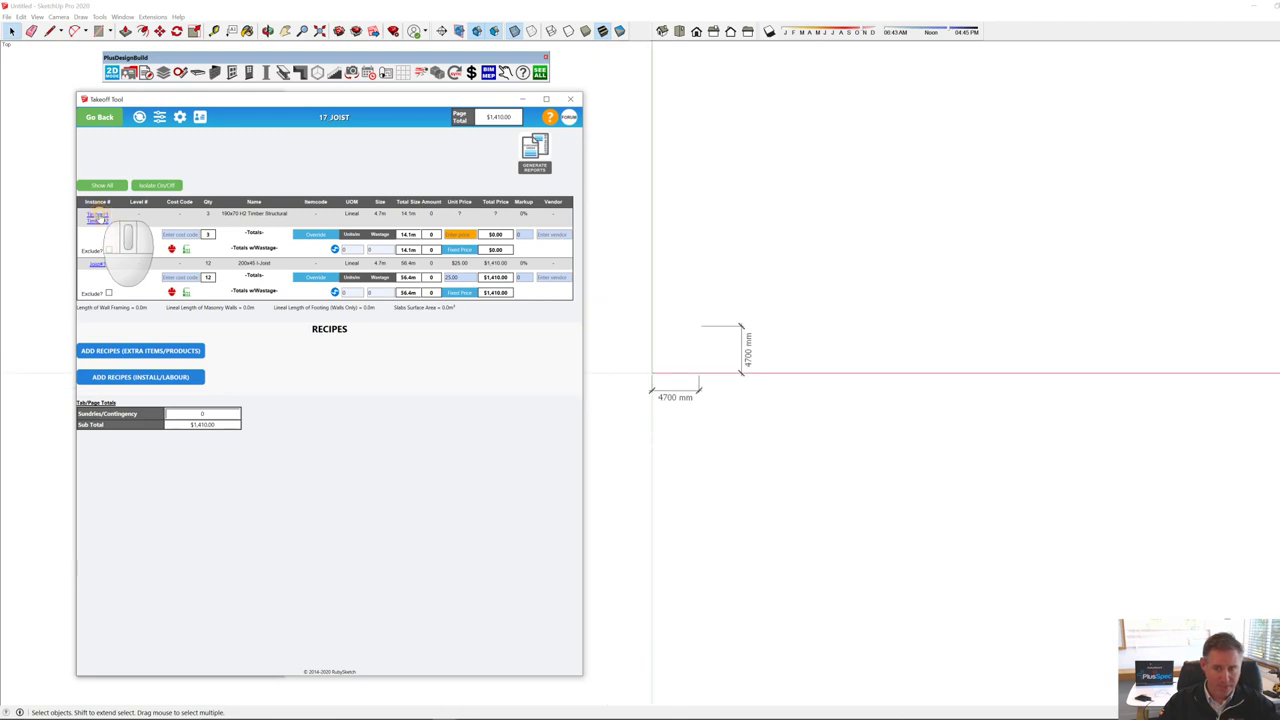
left_click(146, 186)
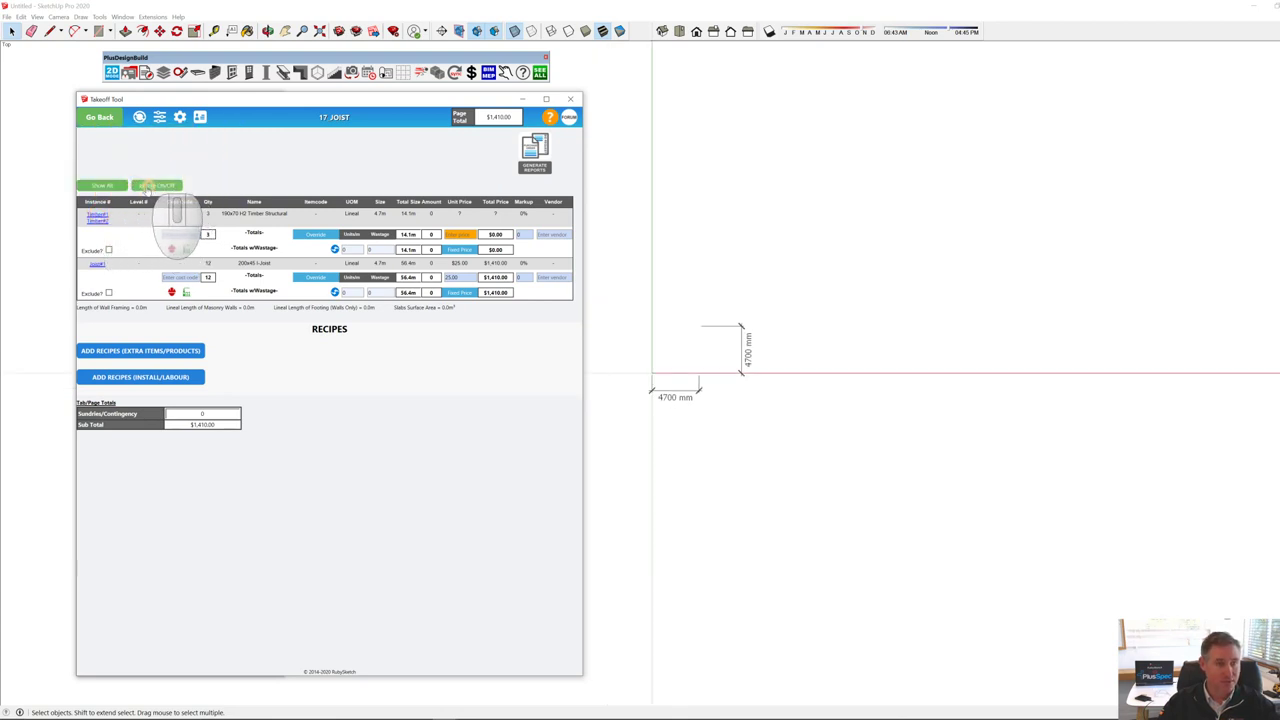
scroll(688, 390, "up", 6)
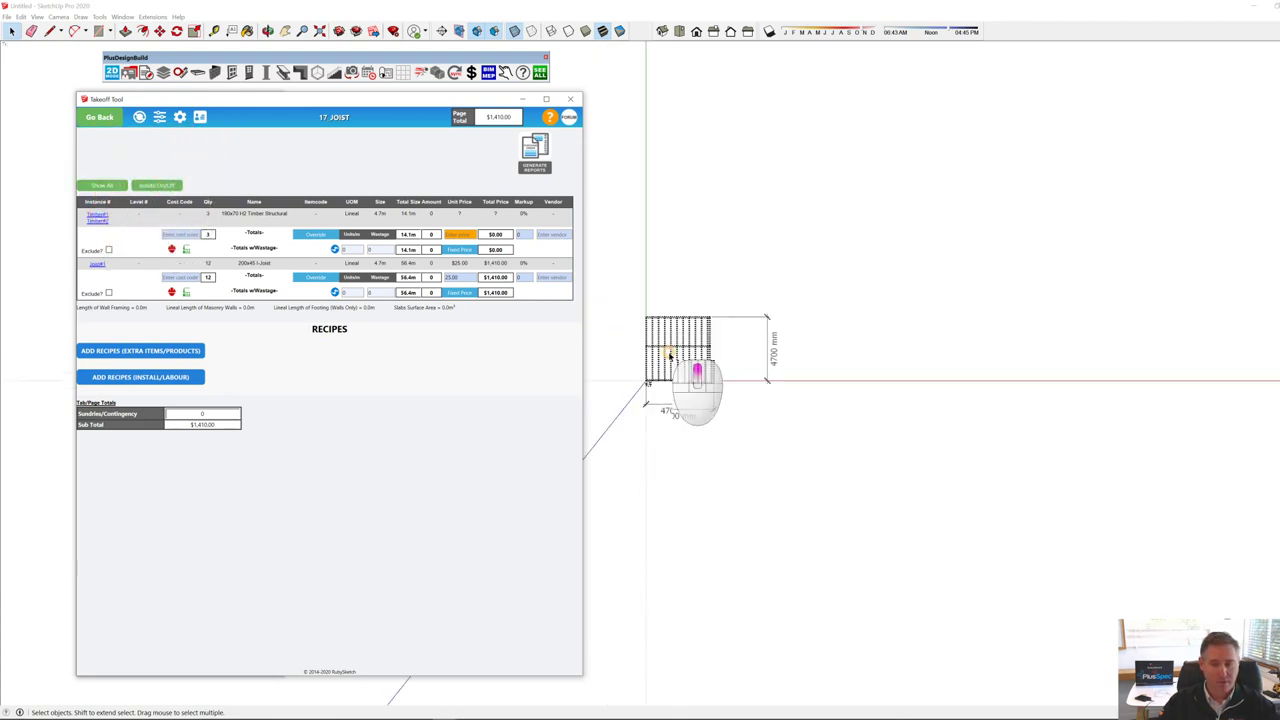
mouse_move(688, 386)
middle_mouse_down()
mouse_move(849, 234)
mouse_move(1040, 280)
mouse_move(1079, 217)
middle_mouse_up()
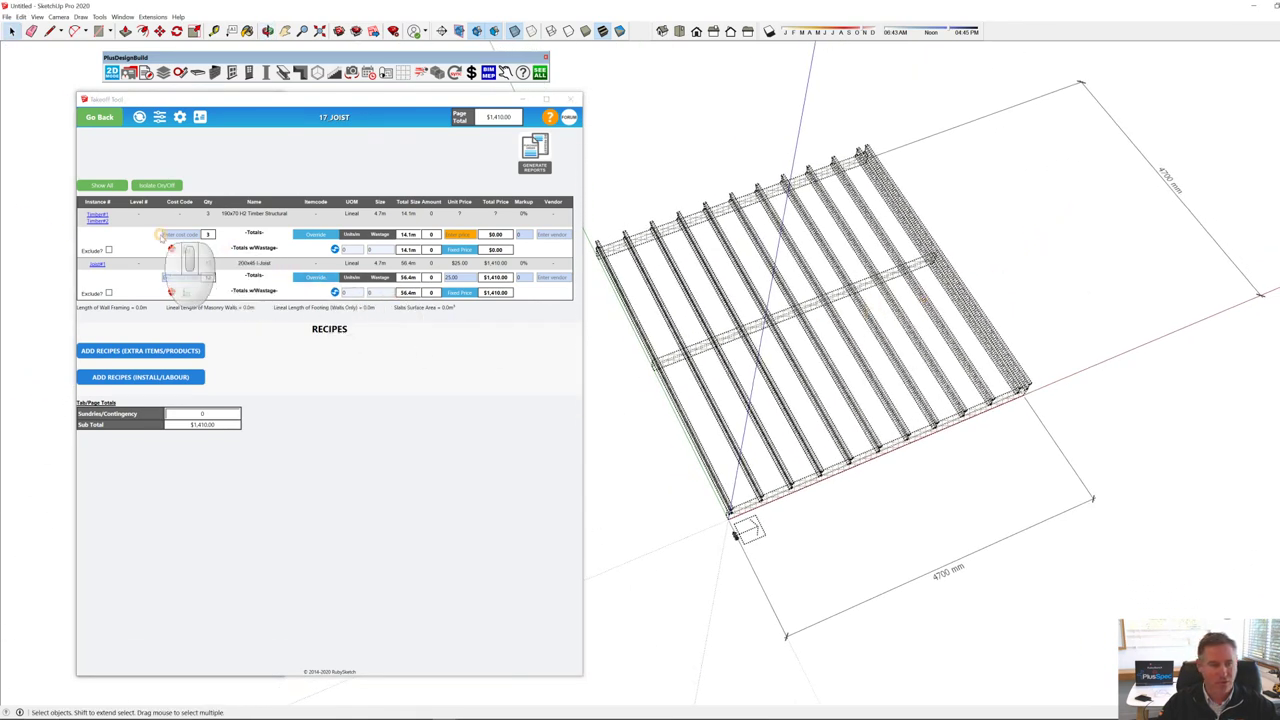
Step: Locate the 200x45 I-Joist instance in the model from the takeoff and toggle isolation to inspect the joists
left_click(97, 264)
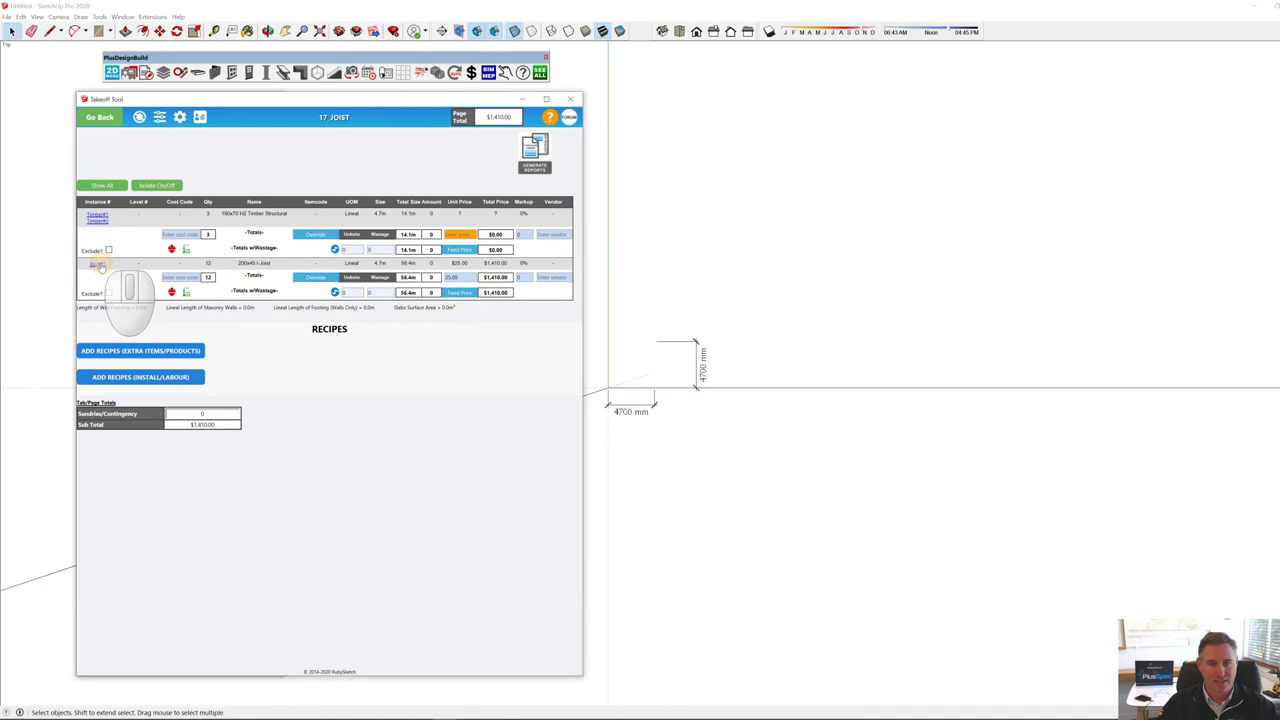
left_click(165, 186)
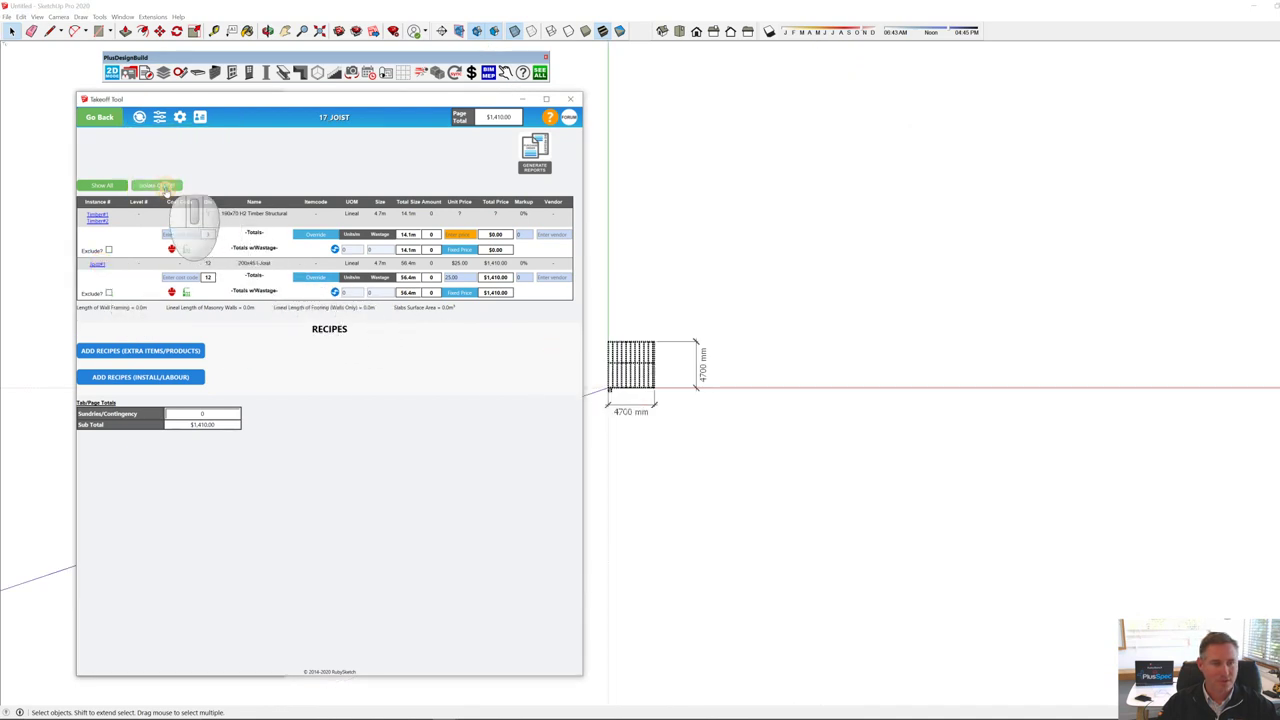
scroll(615, 390, "up", 5)
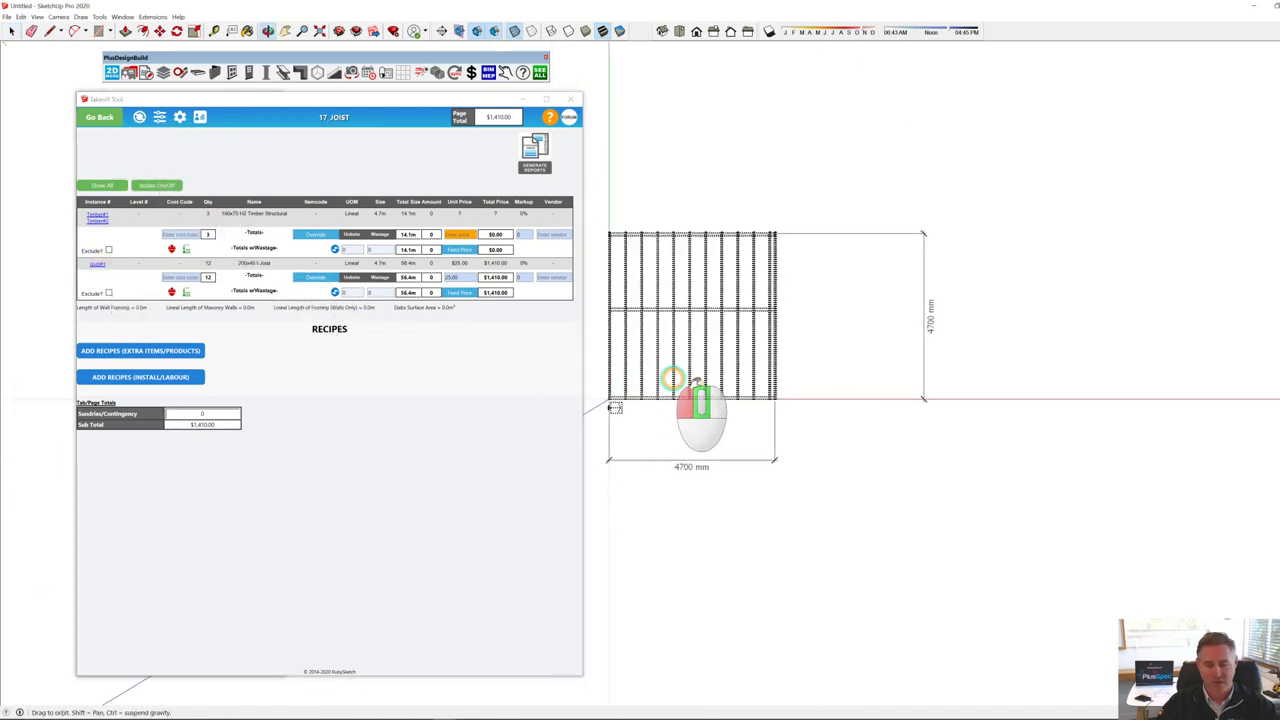
Step: Regenerate the takeoff for the entire model with the Frame (Advanced) report and open its Adv. Framing page
middle_click_drag(670, 380, 788, 410, "shift")
mouse_move(322, 187)
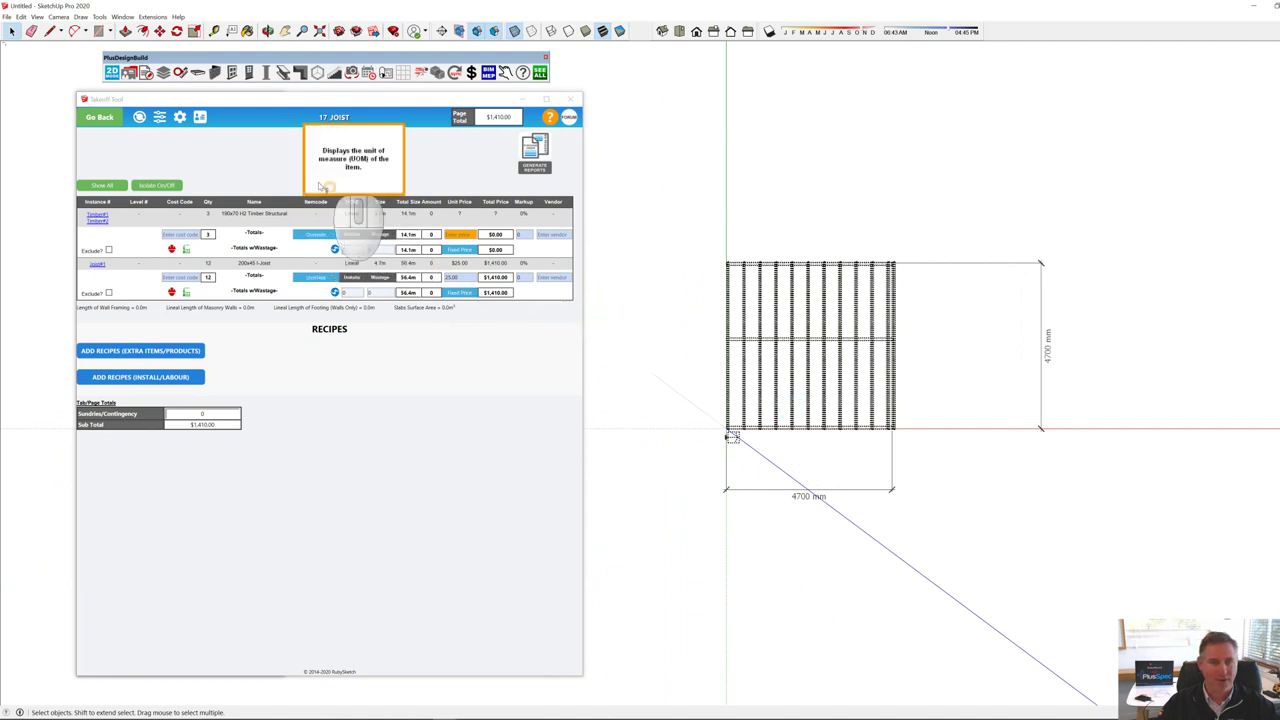
left_click(100, 117)
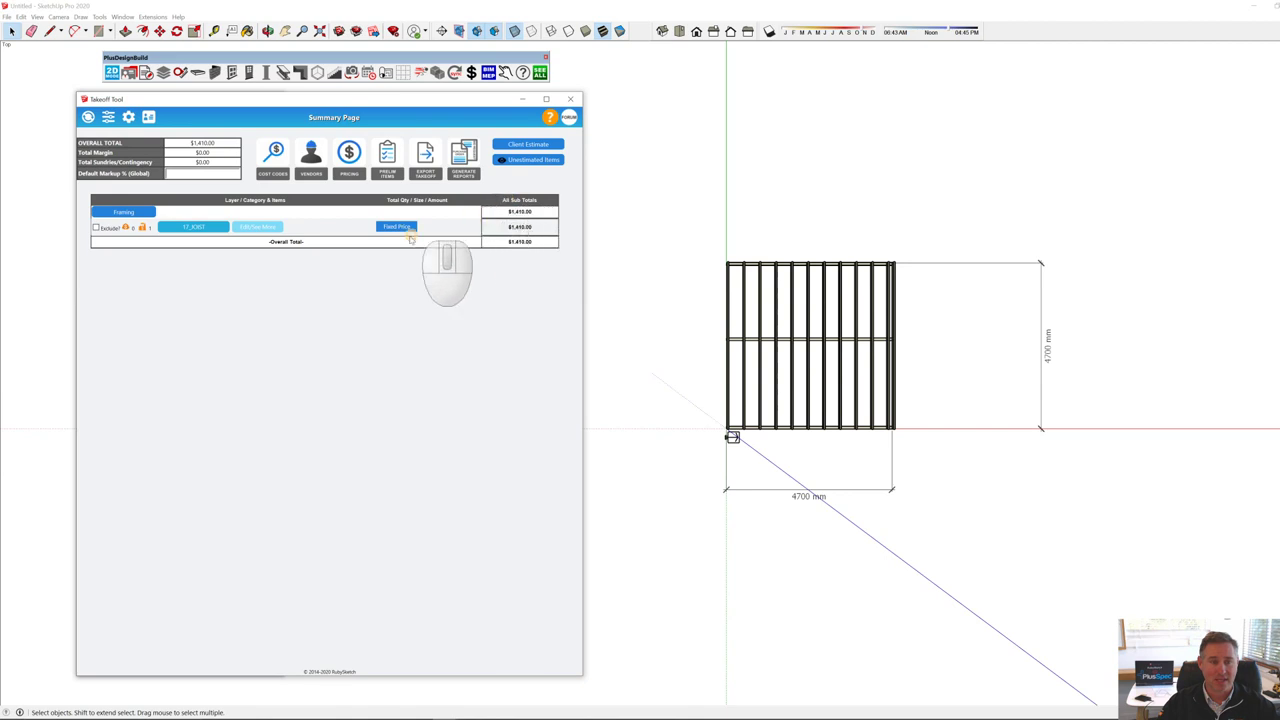
scroll(800, 400, "up", 5)
mouse_move(762, 427)
middle_mouse_down()
mouse_move(898, 189)
mouse_move(935, 281)
mouse_move(965, 237)
mouse_move(955, 262)
middle_mouse_up()
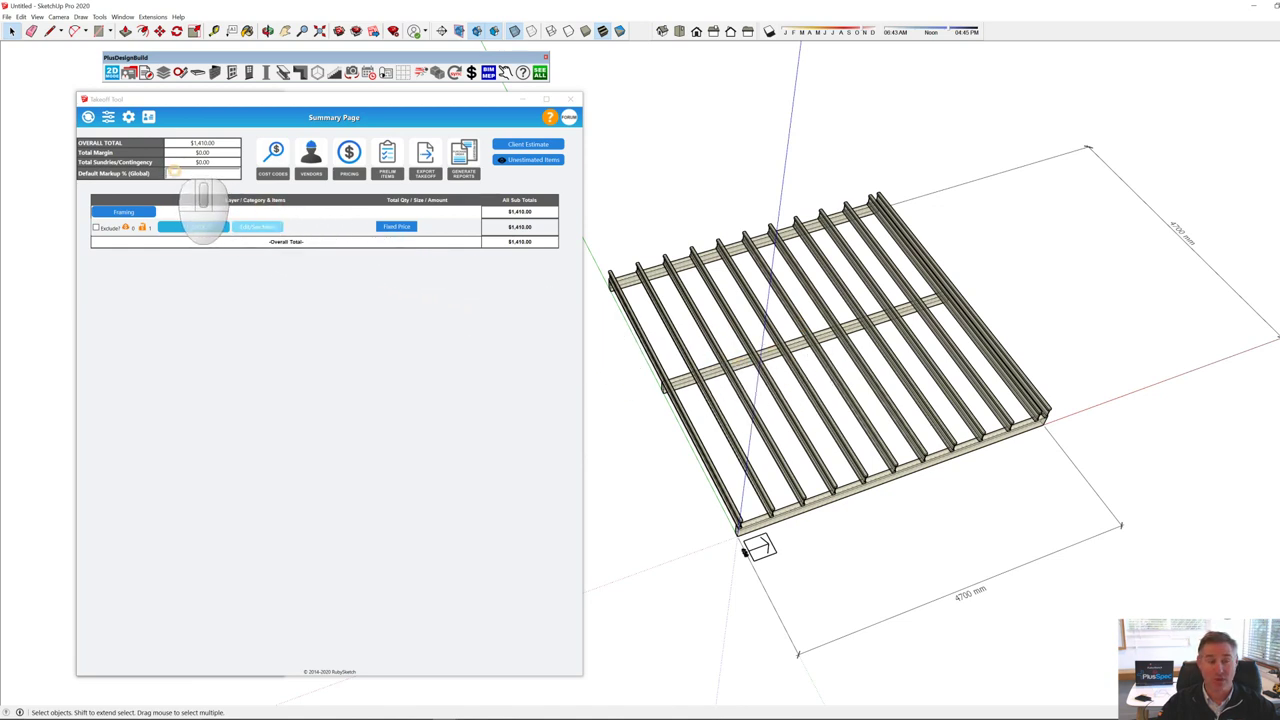
left_click(127, 118)
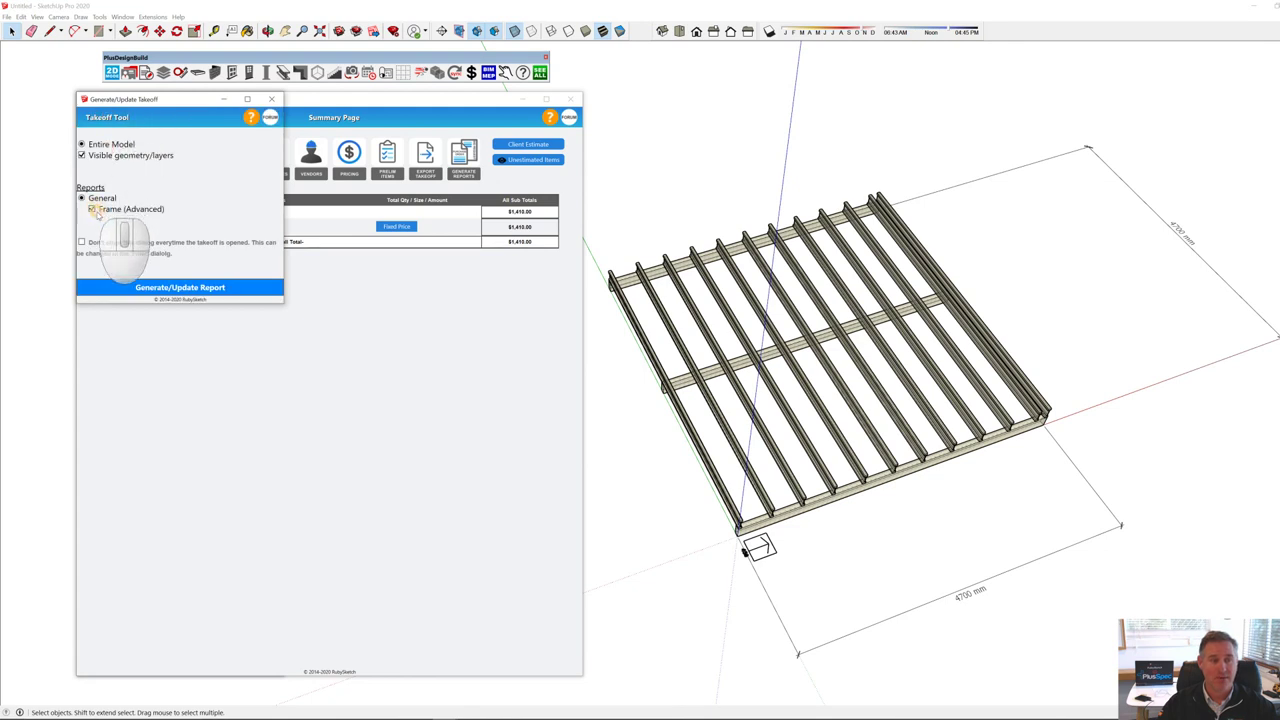
left_click(157, 288)
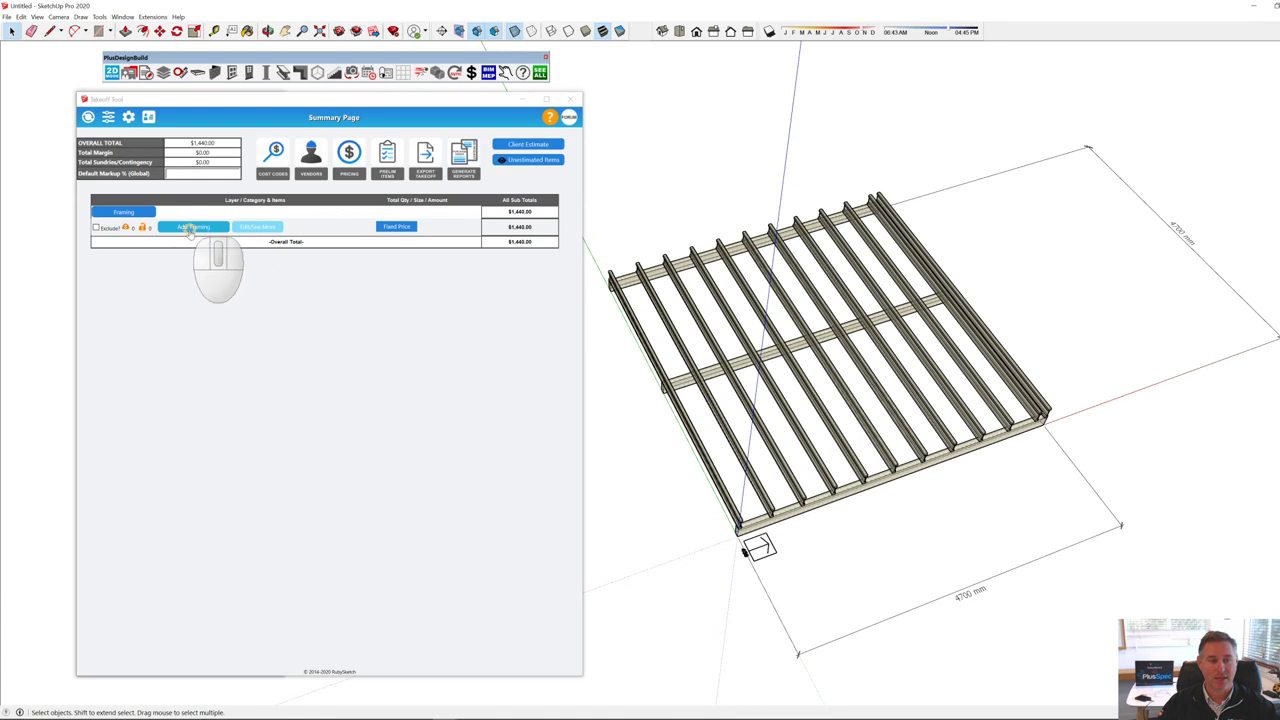
left_click(257, 227)
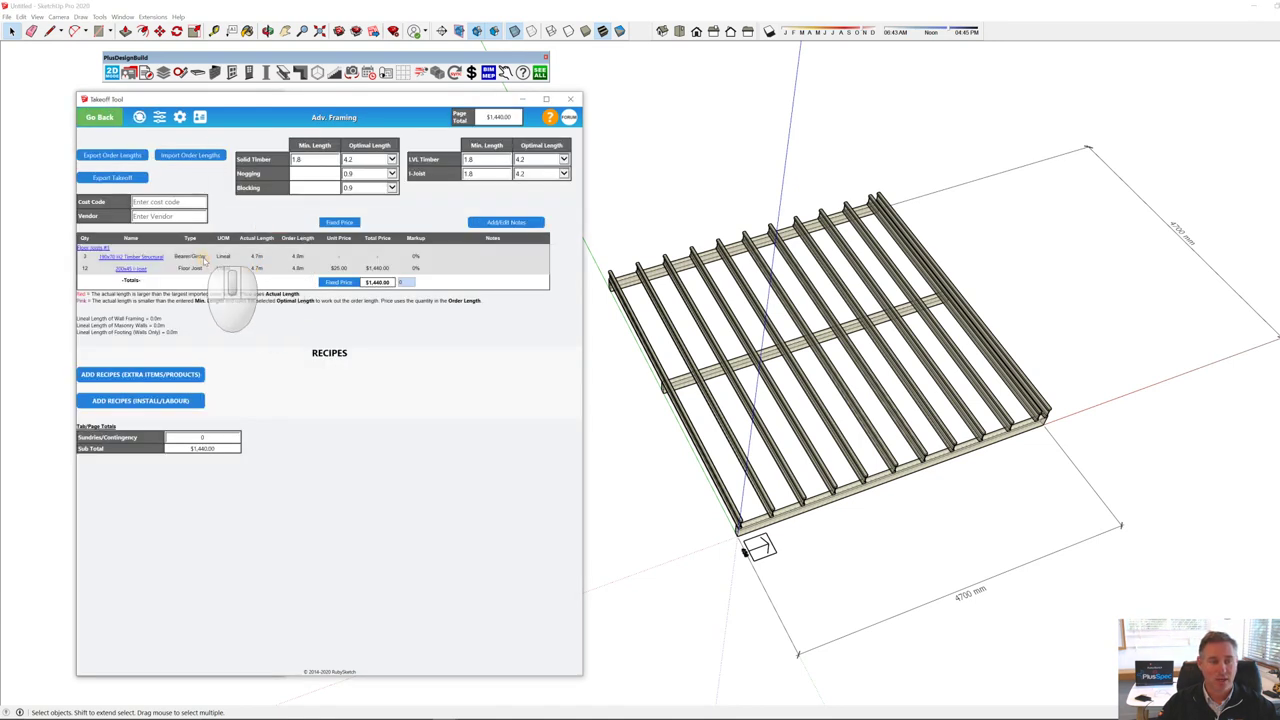
Step: Examine the bearer and floor joist types in the report and the TakeOff Floor Joist Tags names and labels in the settings
left_click(188, 256)
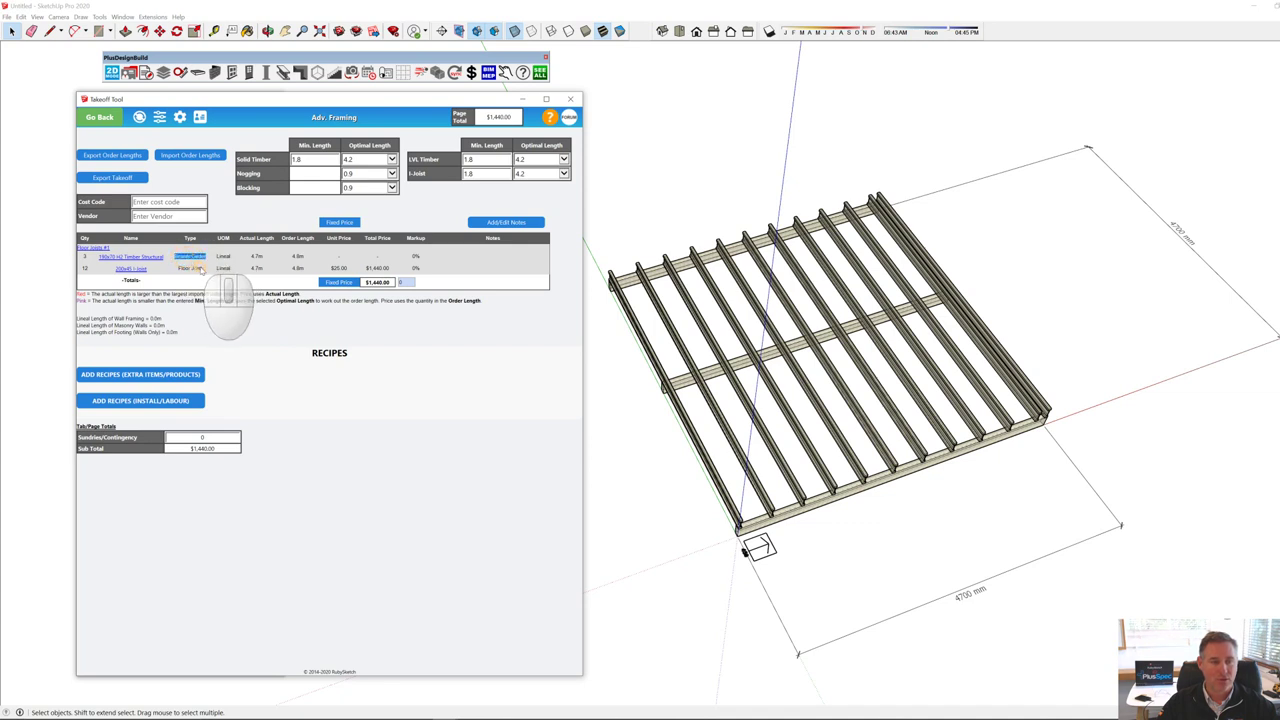
left_click(190, 268)
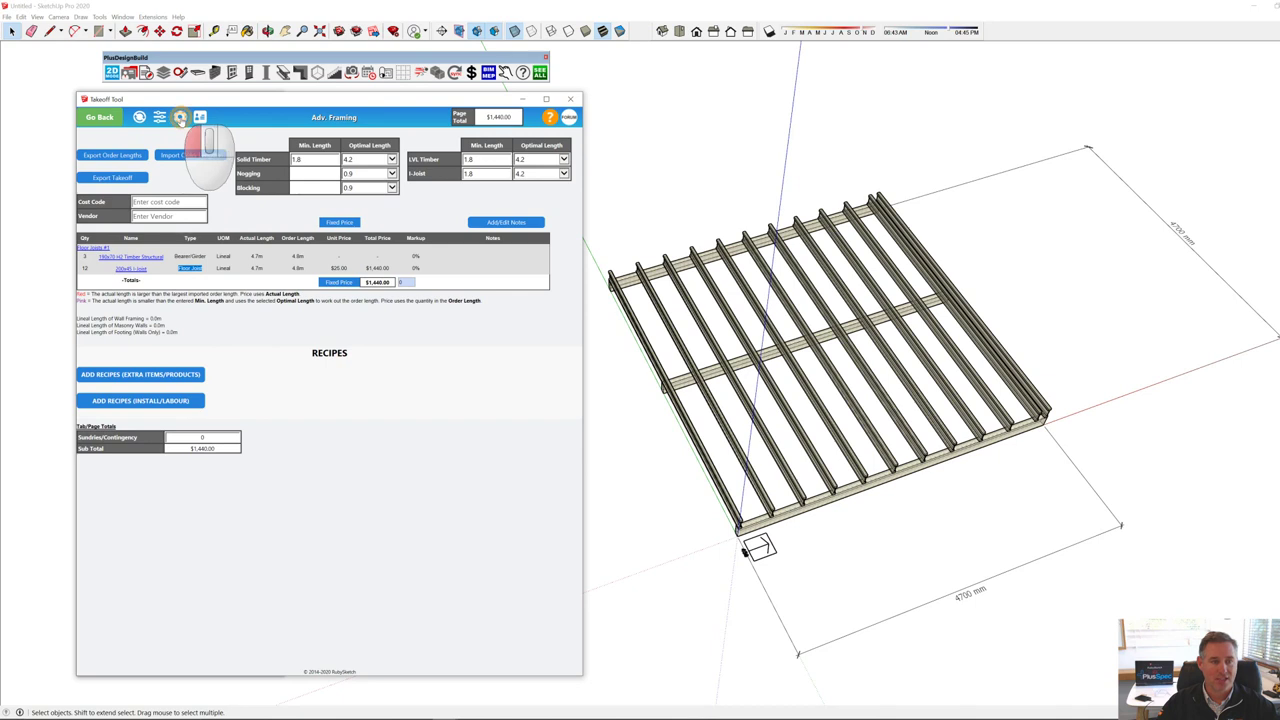
left_click(180, 117)
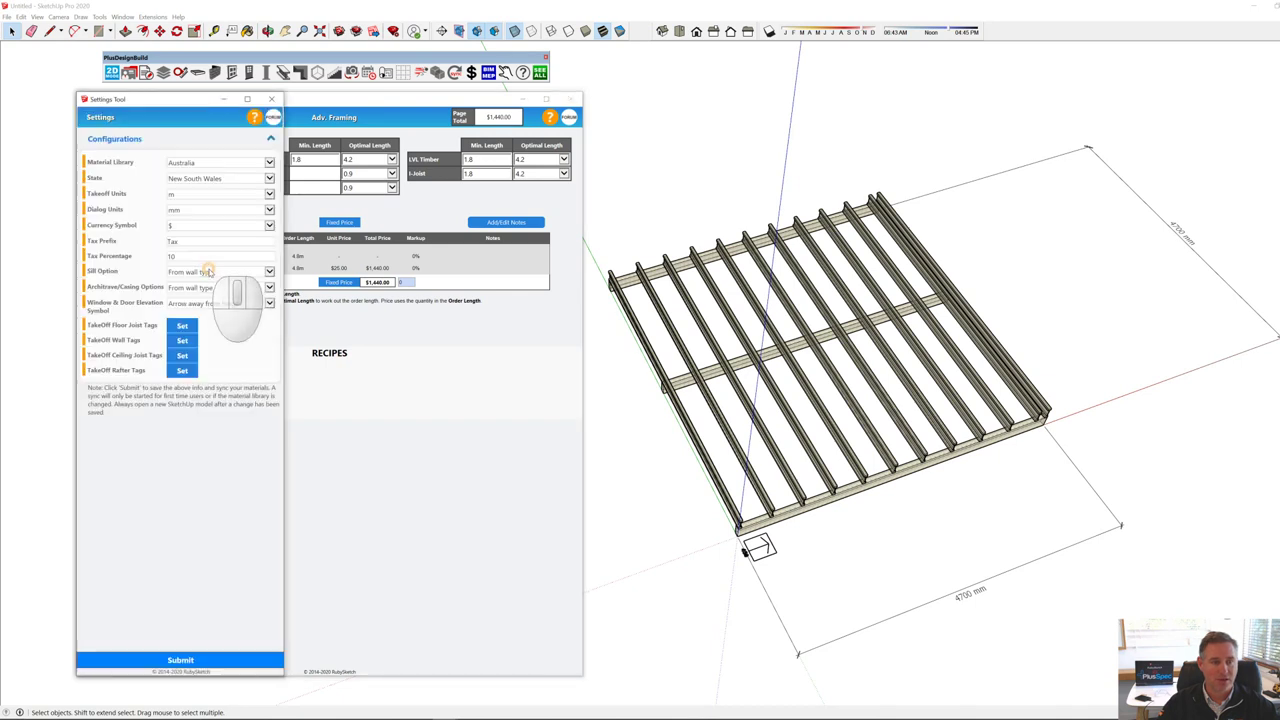
left_click(182, 329)
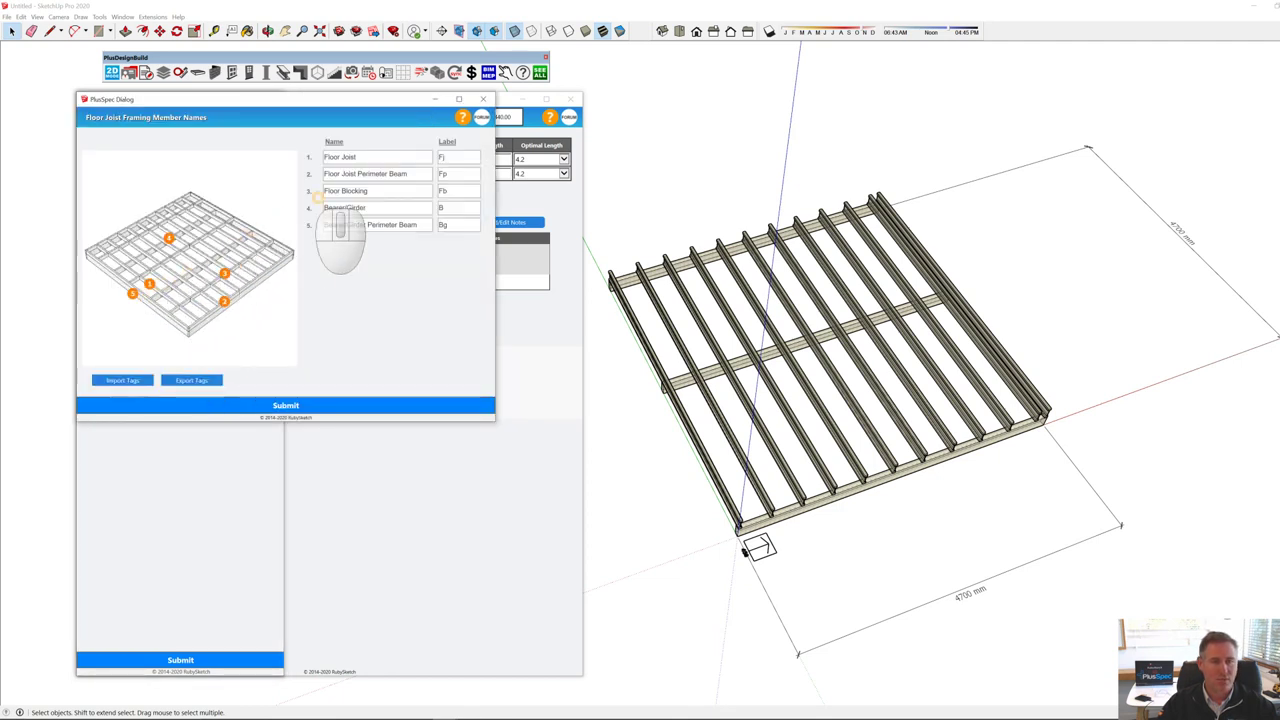
left_click_drag(326, 157, 356, 158)
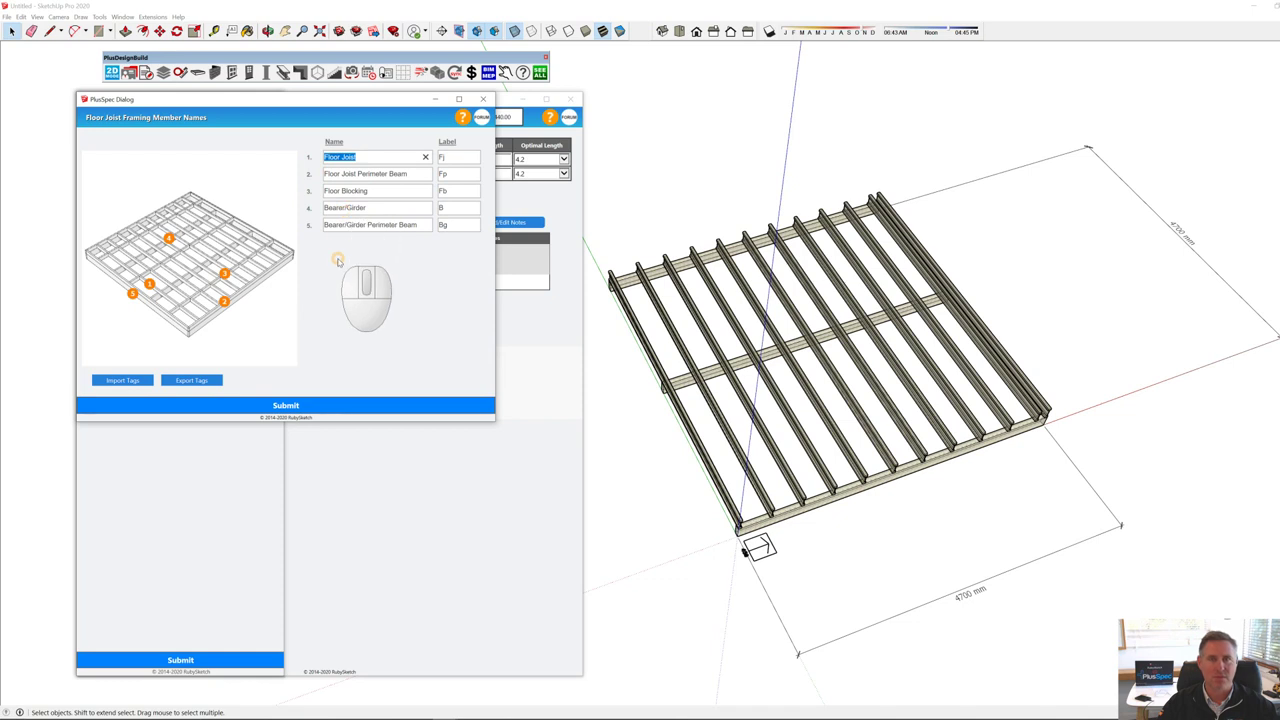
left_click(483, 99)
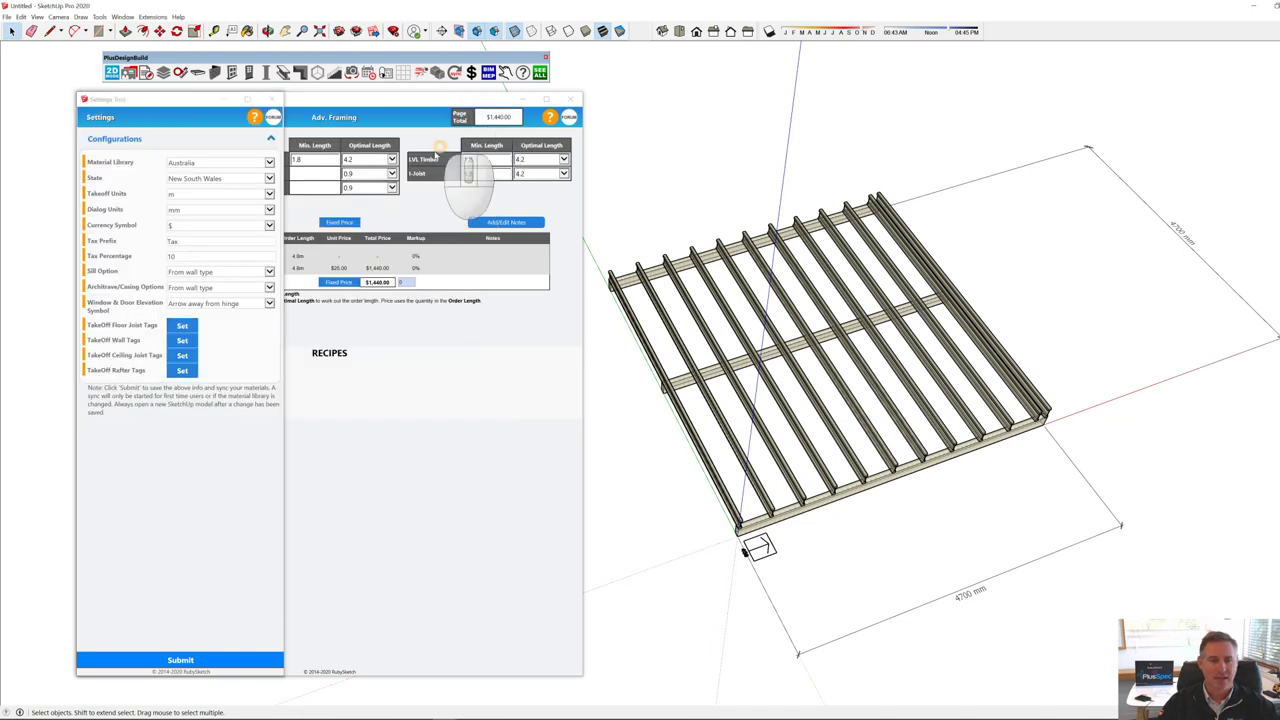
left_click(271, 100)
left_click(310, 294)
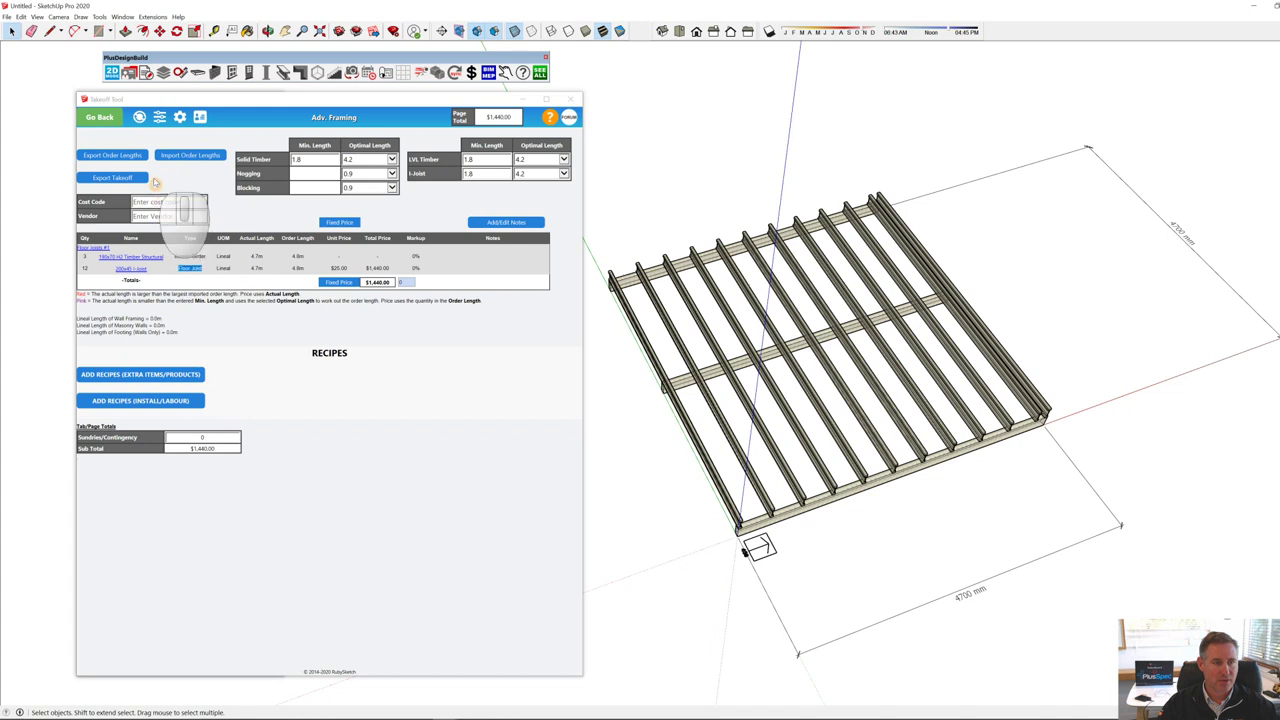
Step: Regenerate the takeoff as a general report without Frame (Advanced) and open the 17 Joist page under Framing
left_click(108, 117)
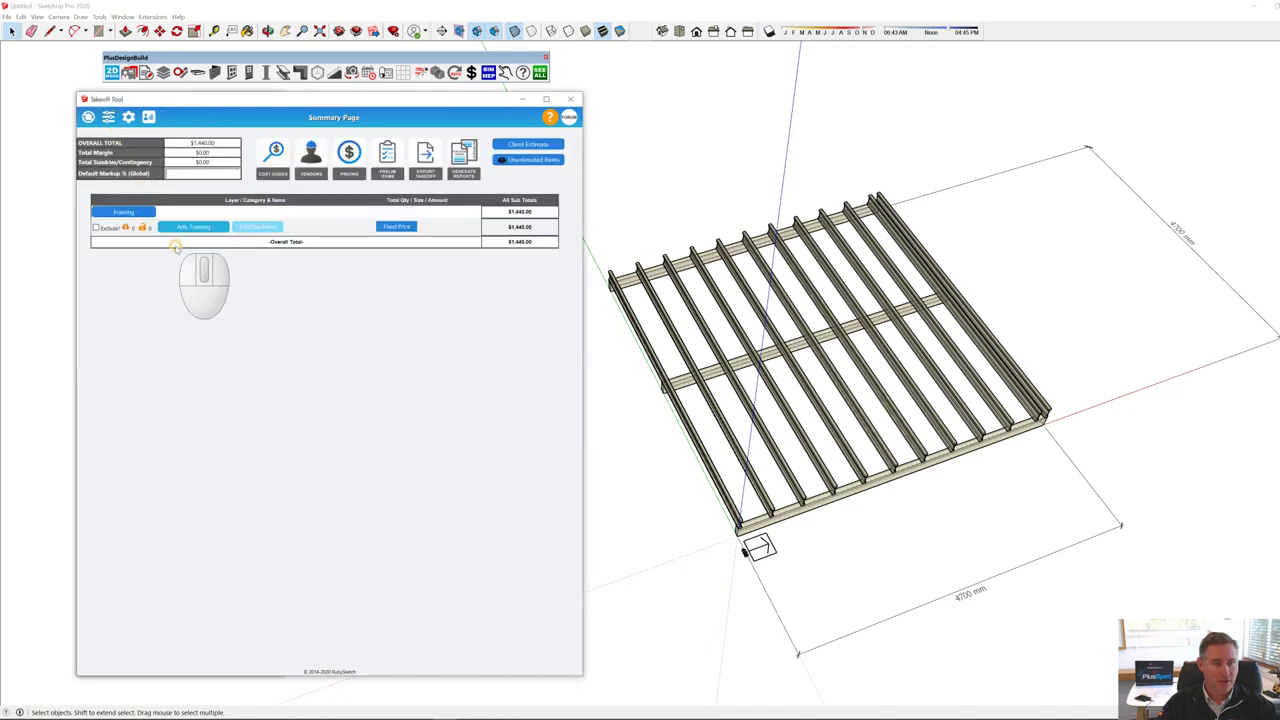
left_click(128, 117)
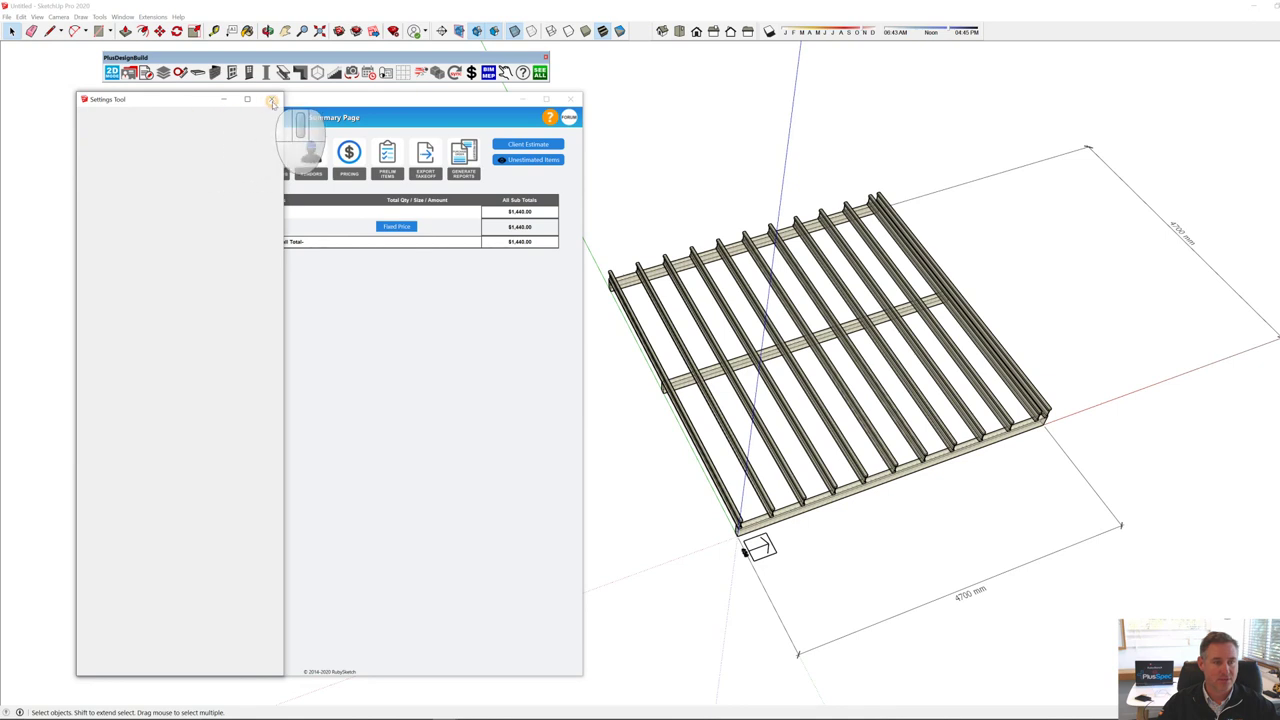
left_click(272, 102)
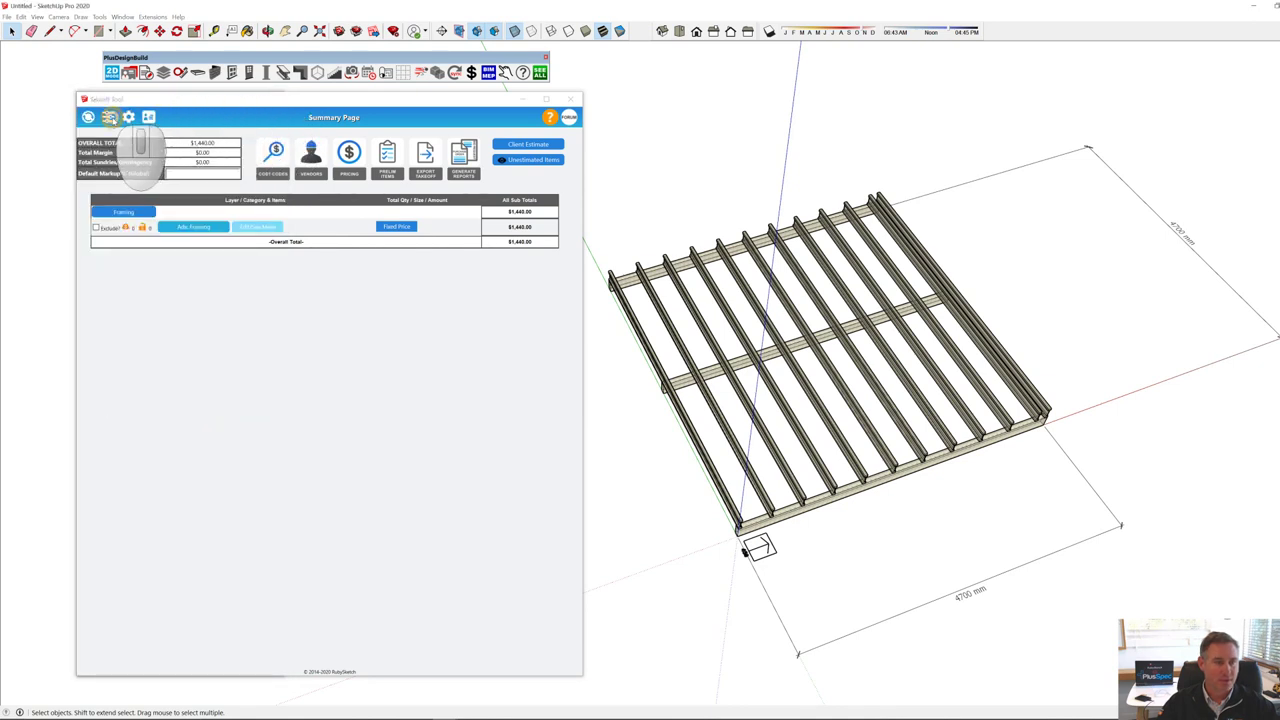
left_click(109, 117)
left_click(92, 208)
left_click(92, 209)
left_click(146, 290)
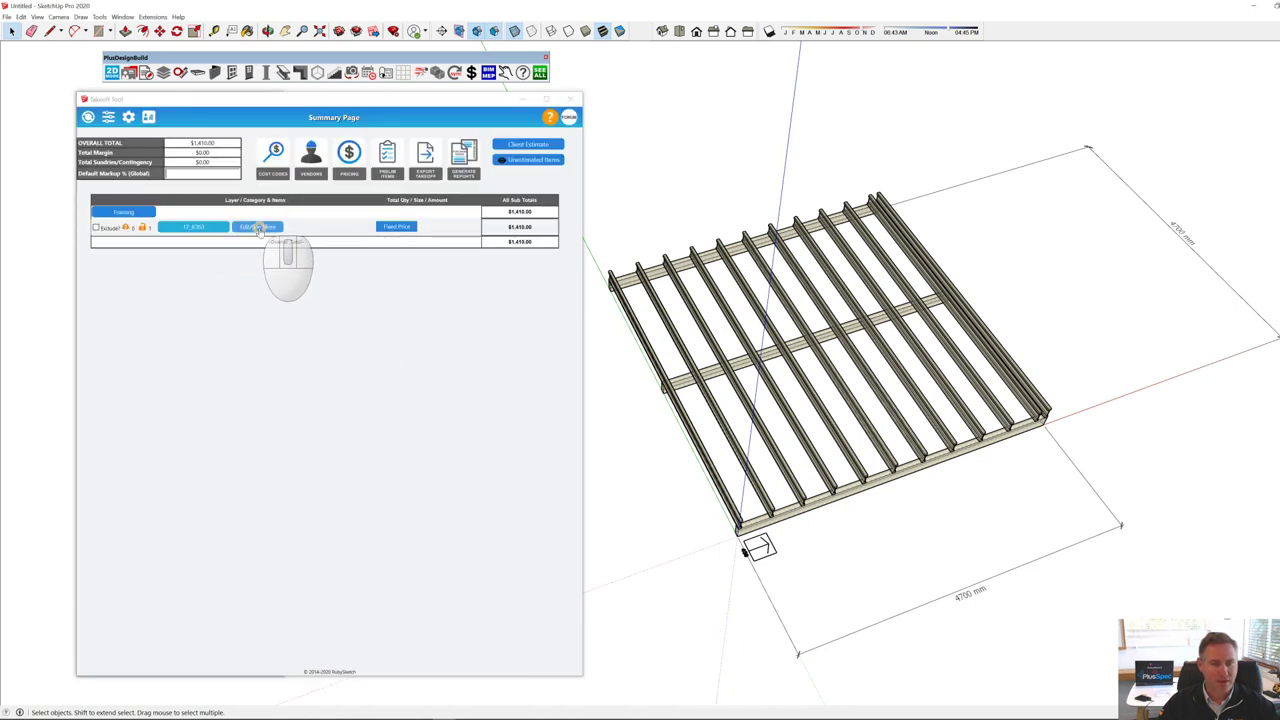
left_click(259, 228)
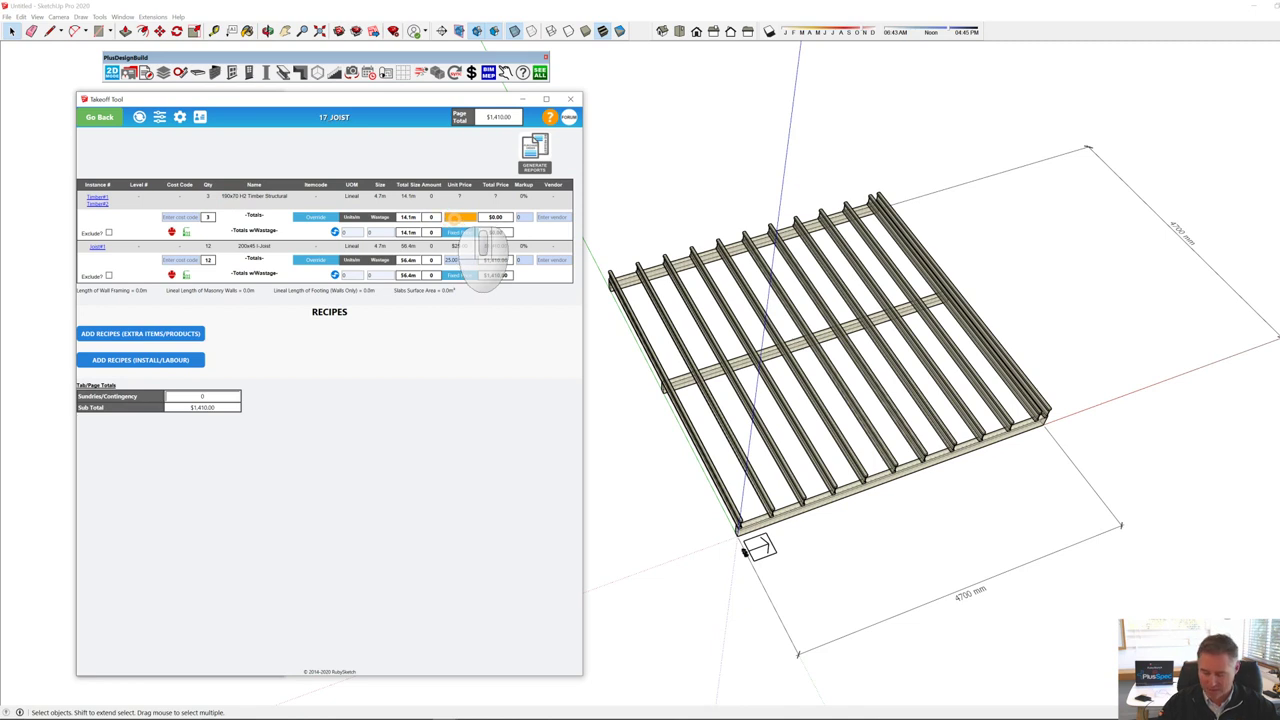
Step: Set the unit price of the 190x70 H2 Timber Structural to 15, check its vendor choices and close the takeoff
left_click(437, 314)
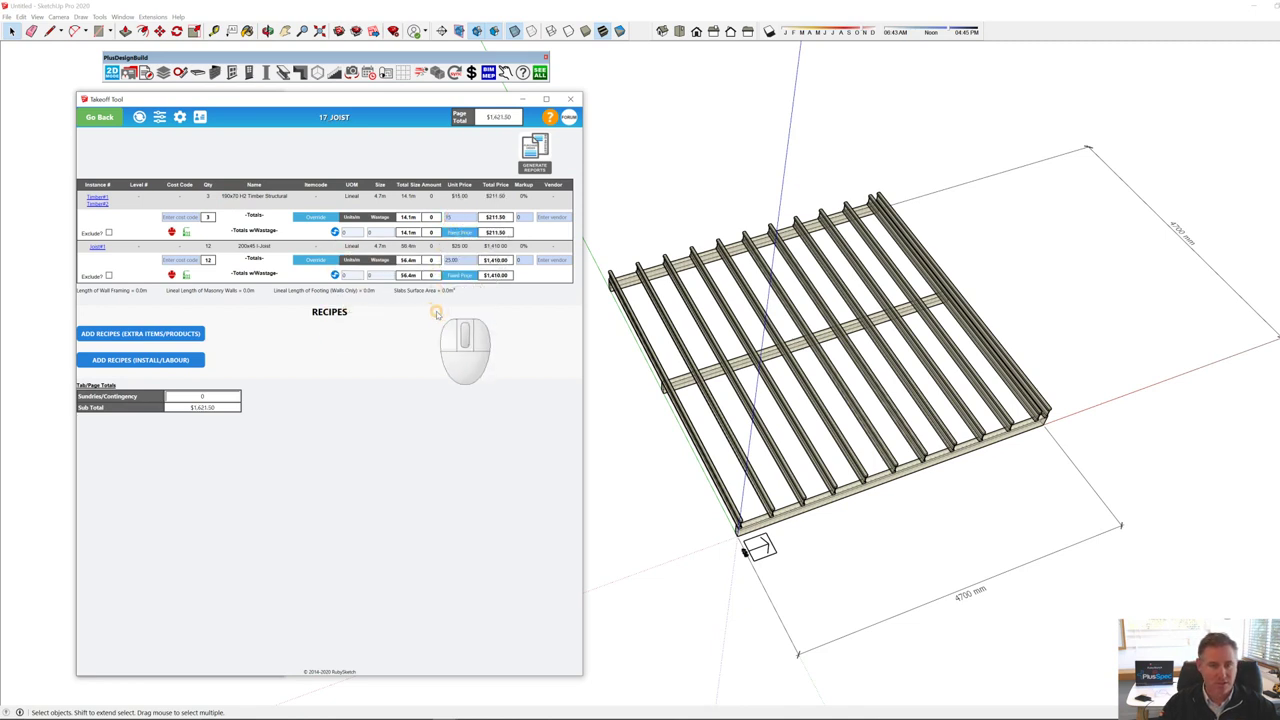
left_click(553, 216)
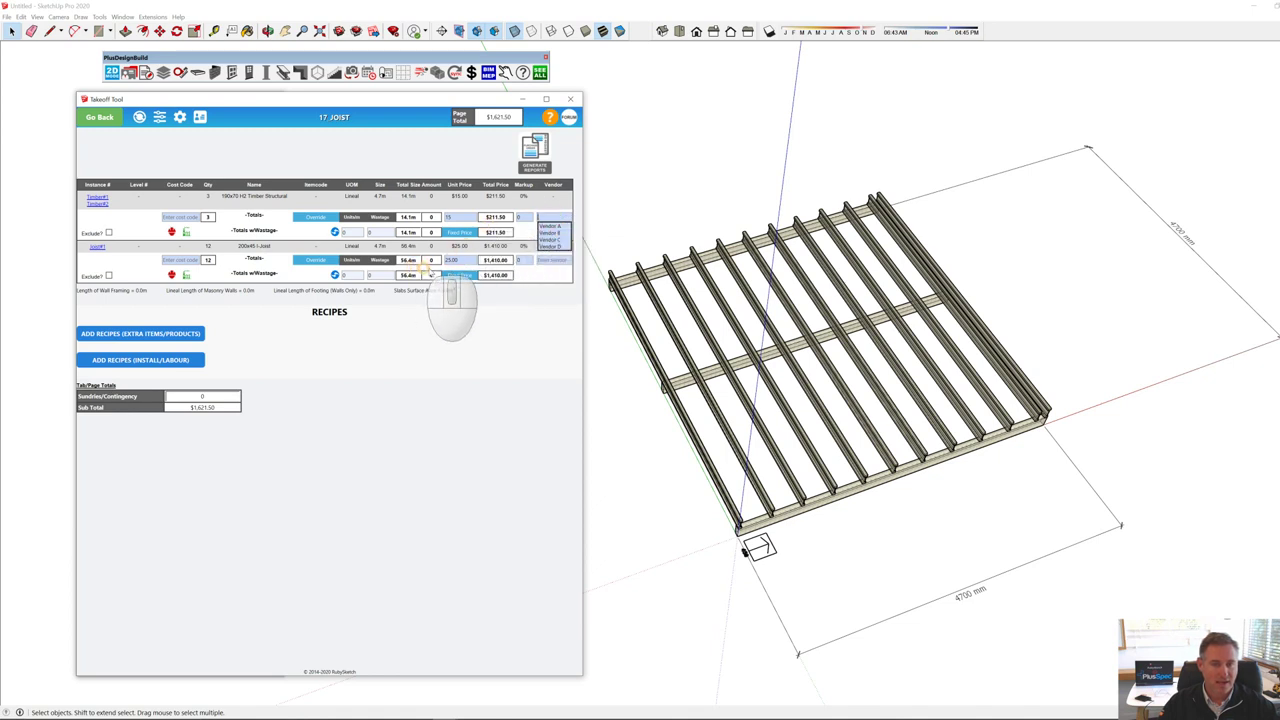
left_click(437, 304)
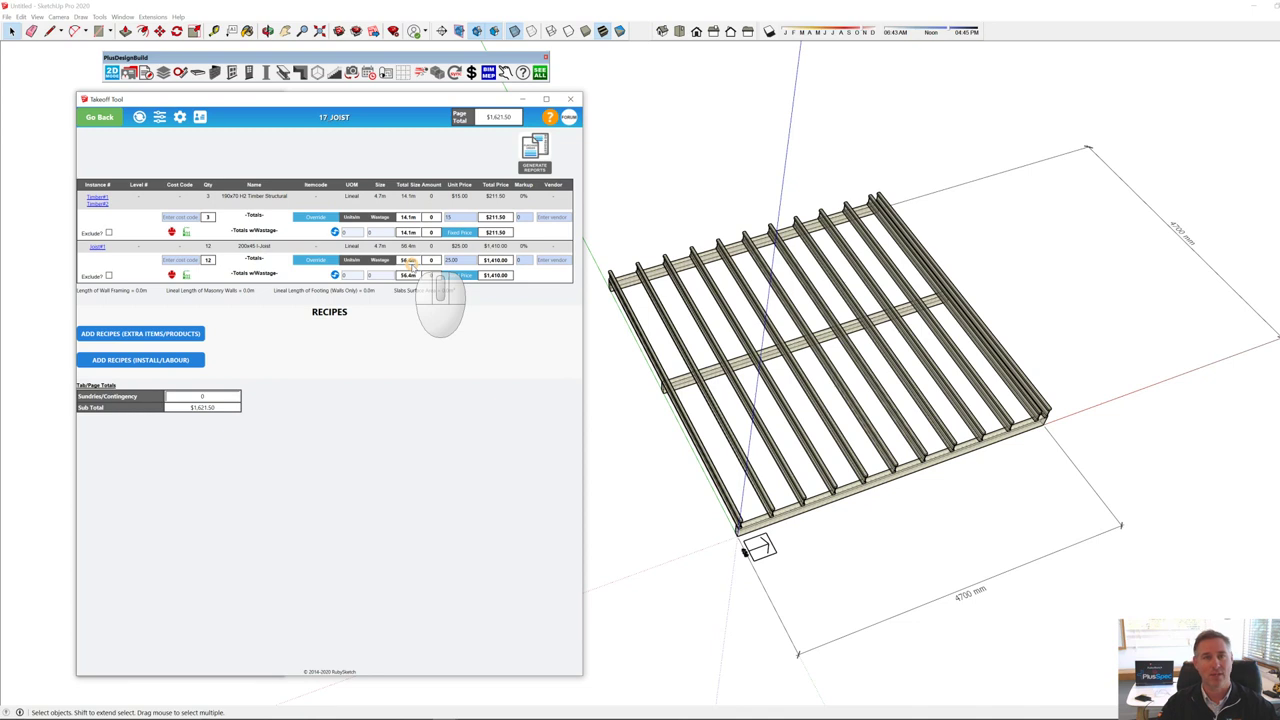
left_click(570, 98)
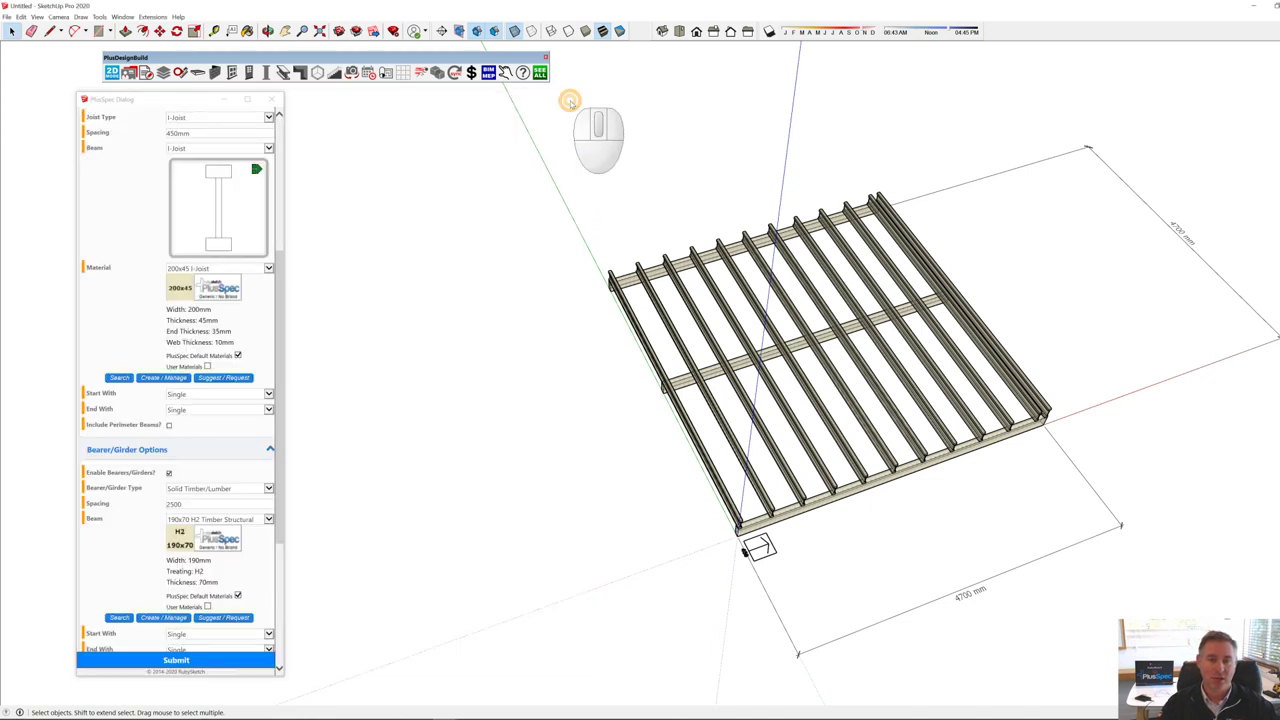
Step: Select the floor frame and review the price settings of its 190x70 H2 timber and 200x45 I-Joist, including the timber's layer
left_click(652, 290)
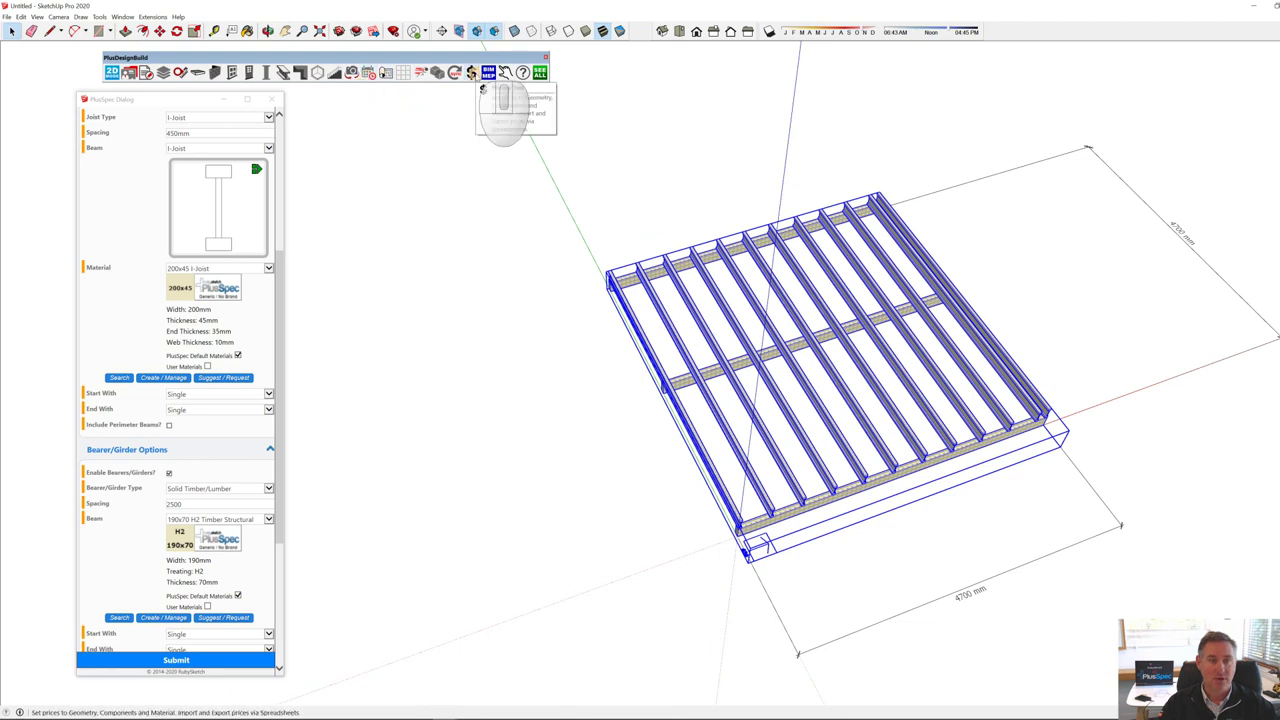
left_click(471, 72)
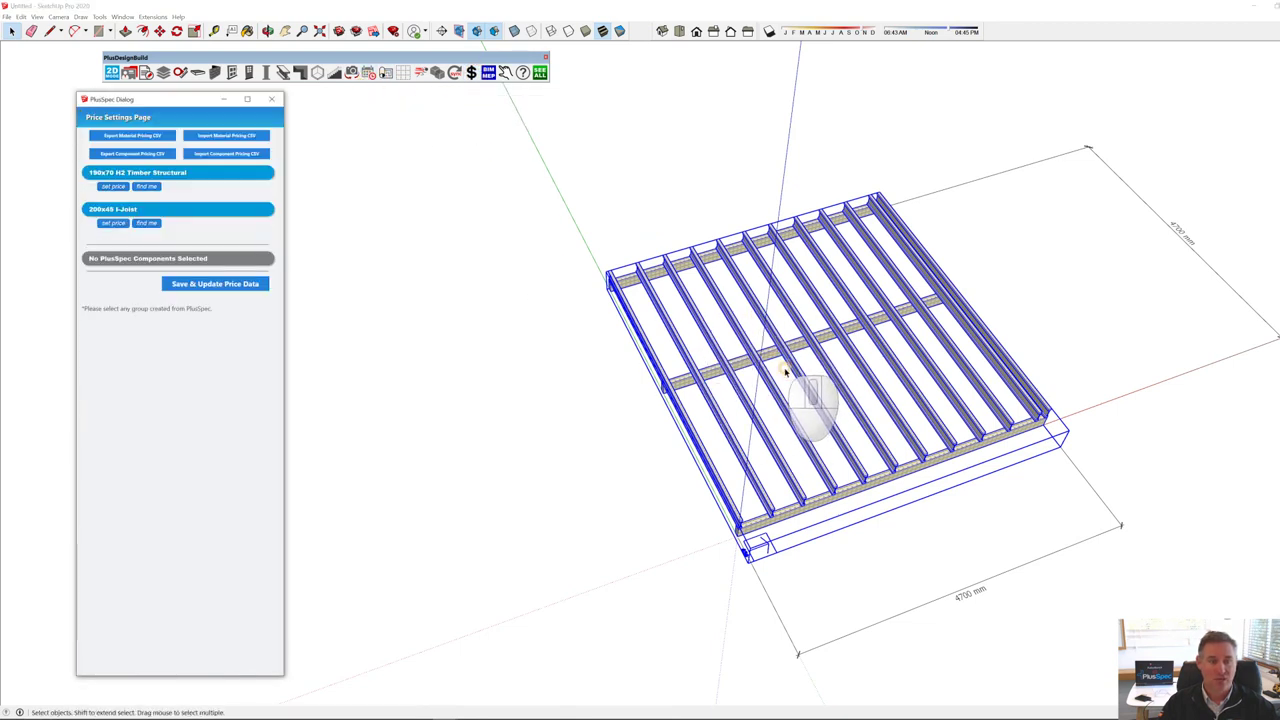
left_click(117, 188)
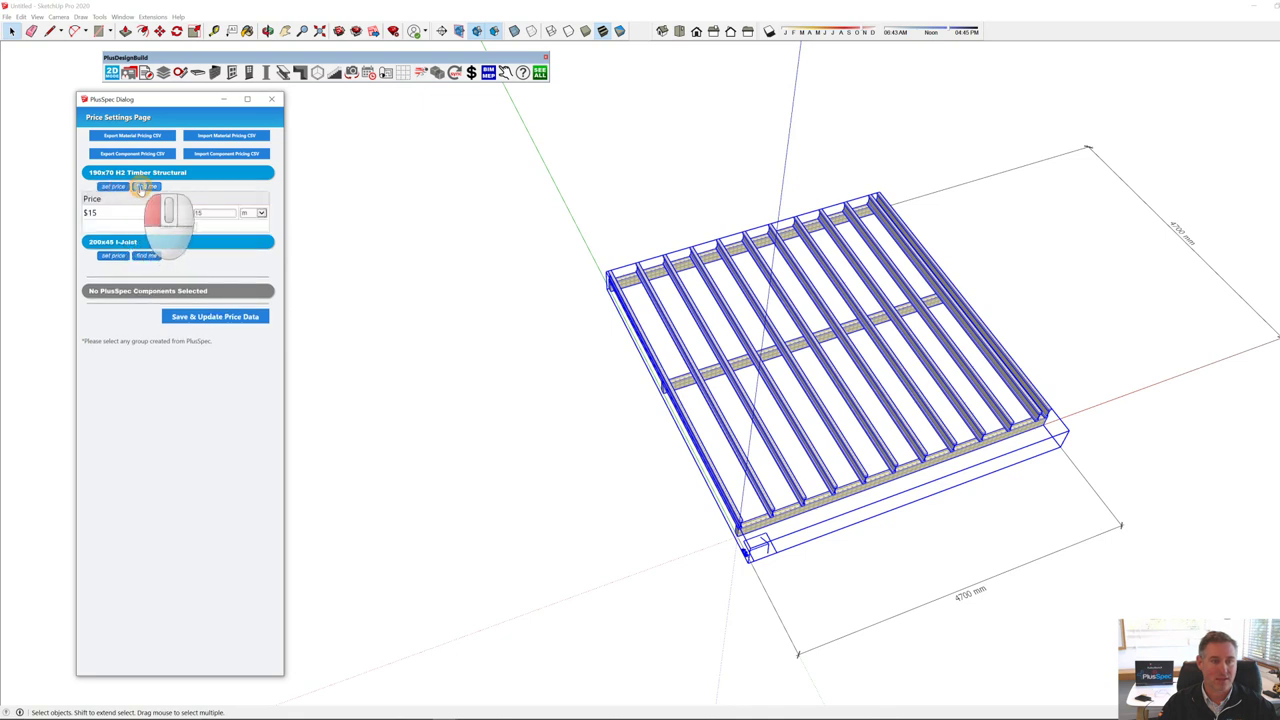
left_click(145, 187)
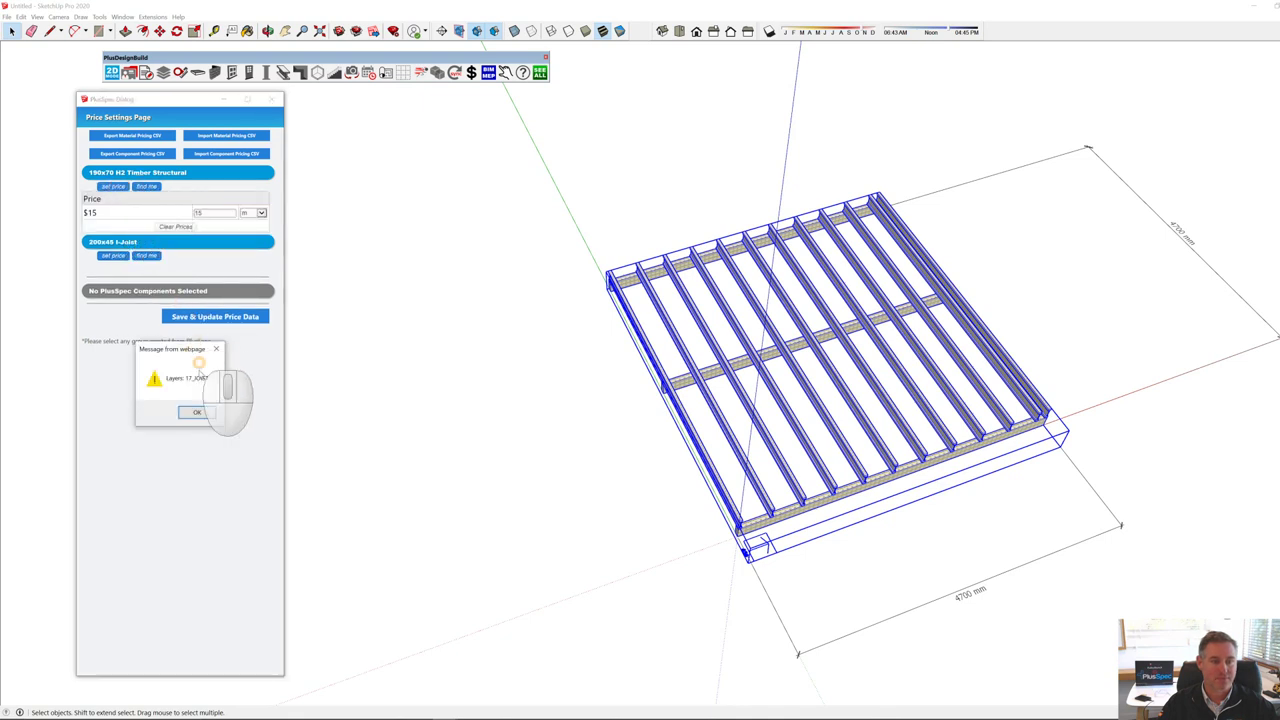
left_click(197, 412)
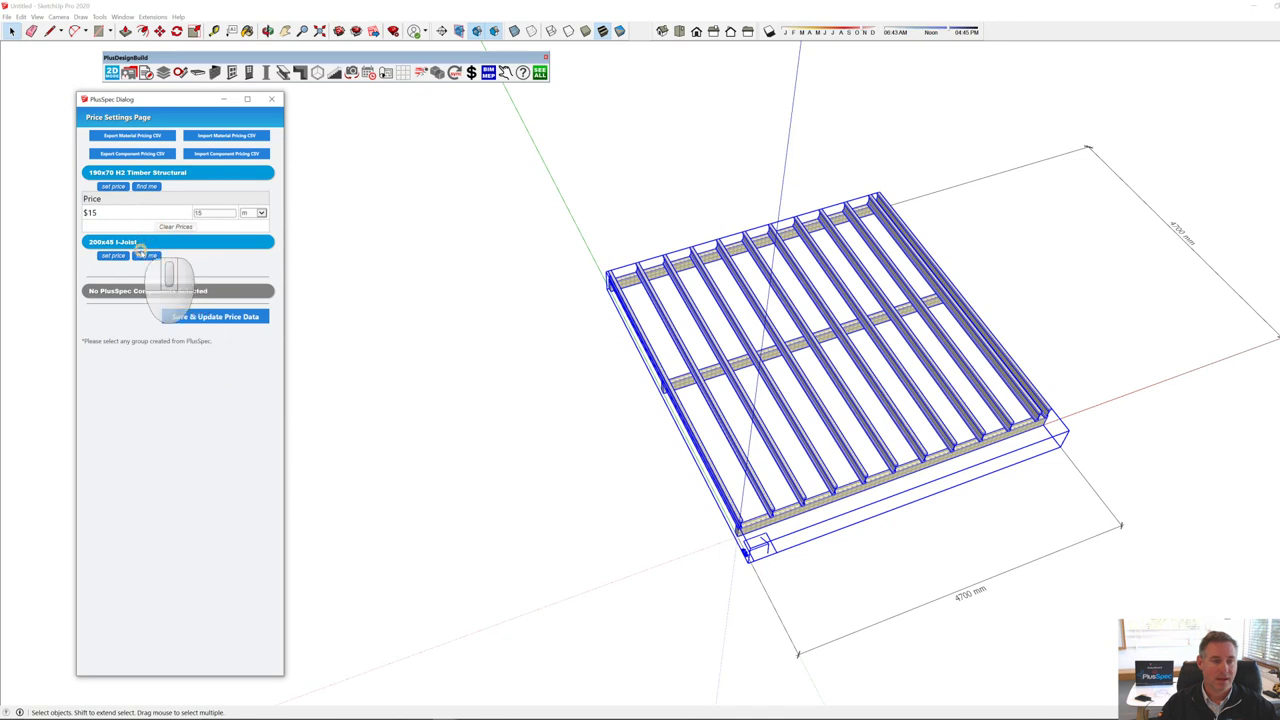
left_click(113, 255)
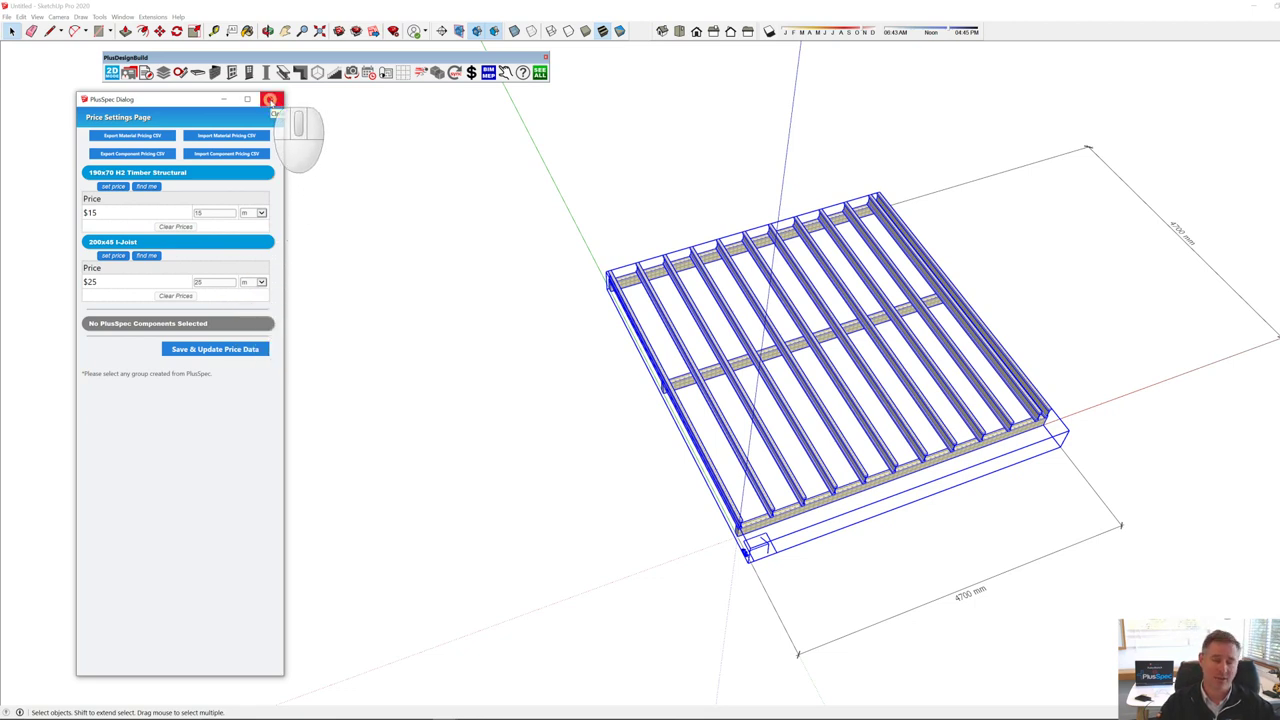
left_click(270, 100)
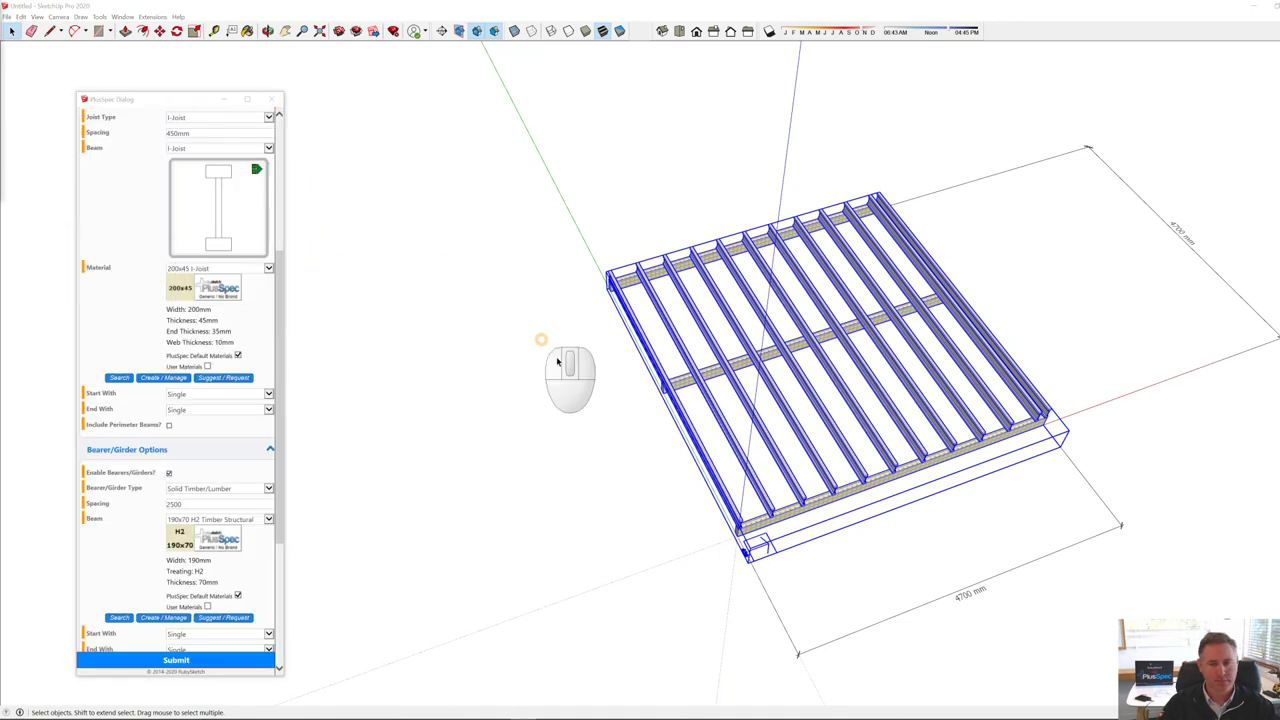
left_click(580, 515)
key("space")
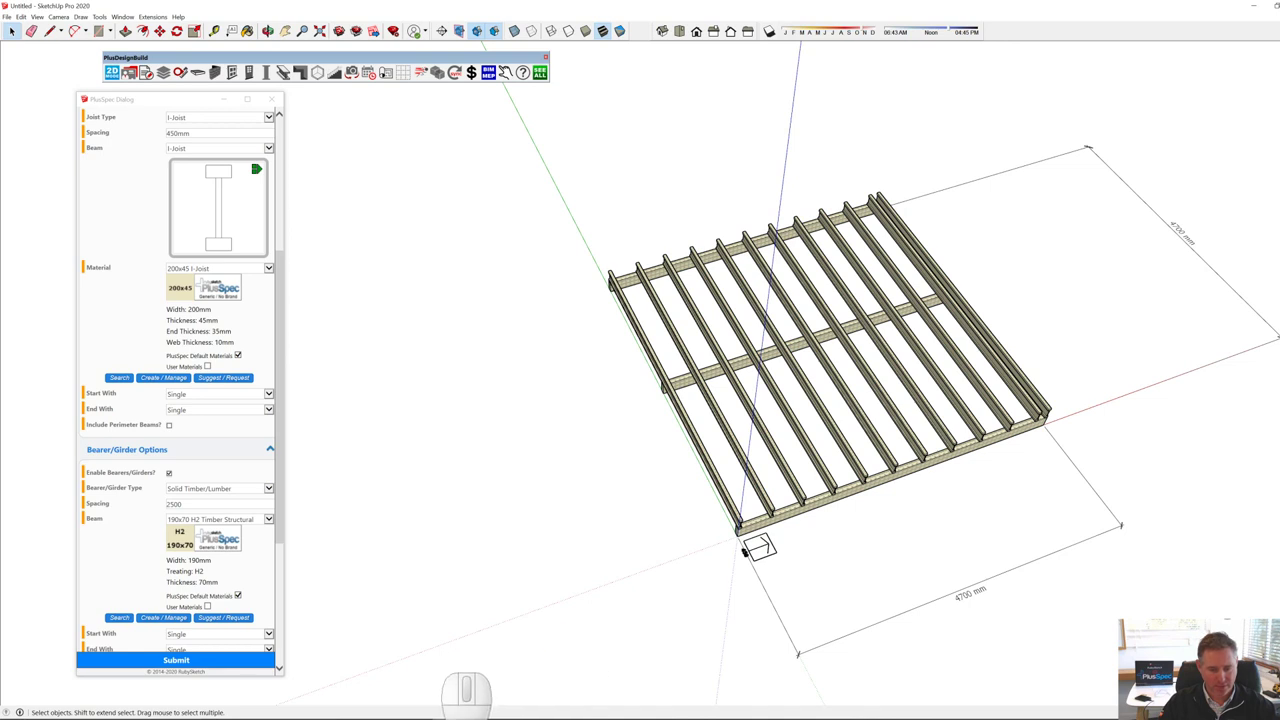
Step: Switch to the IFC import 2 storey for tutorial.skp model and close its Component Attributes window, with the whole house in view
mouse_move(445, 716)
left_click(575, 665)
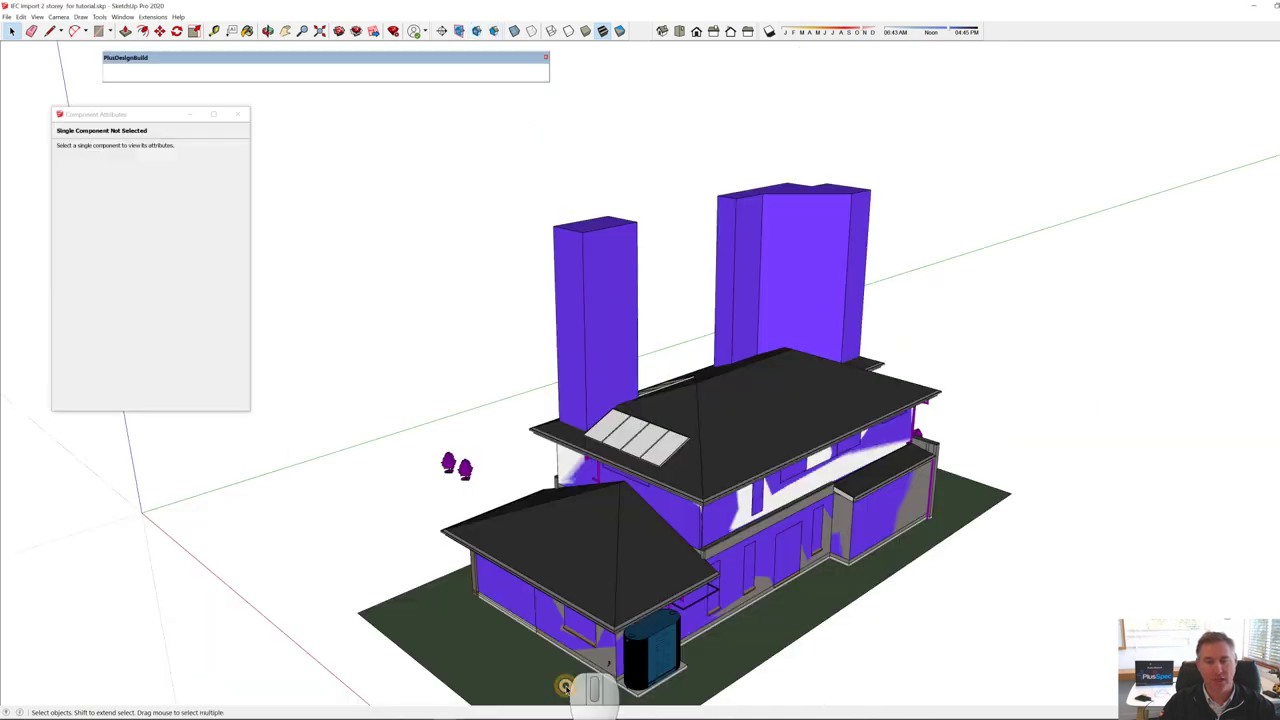
mouse_move(685, 444)
middle_mouse_down()
mouse_move(676, 400)
mouse_move(690, 380)
middle_mouse_up()
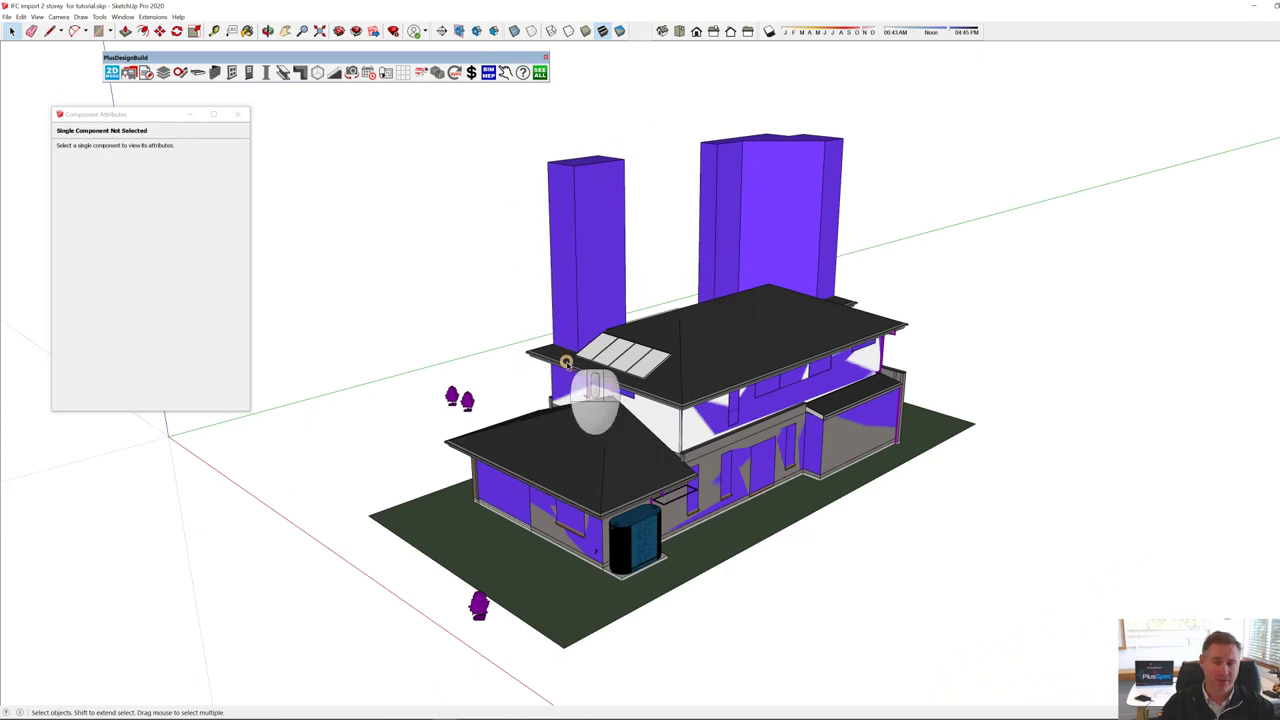
middle_click_drag(674, 378, 700, 410)
scroll(700, 410, "up", 2)
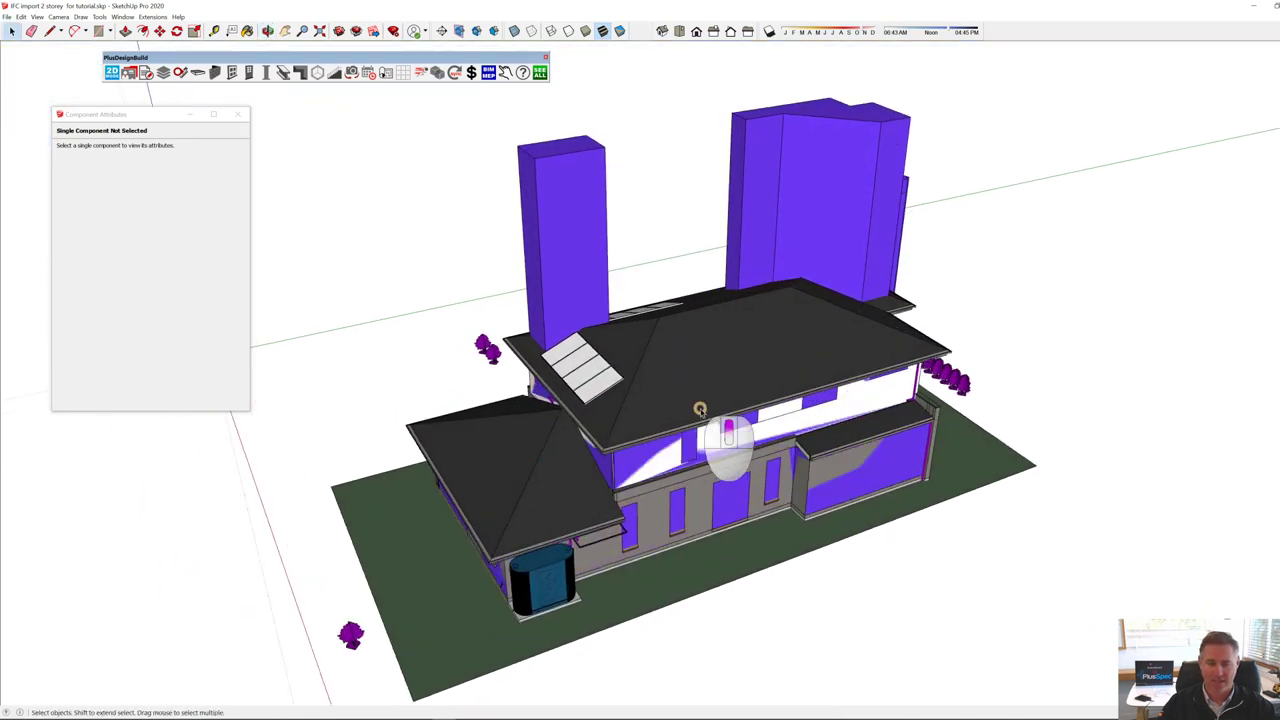
key("space")
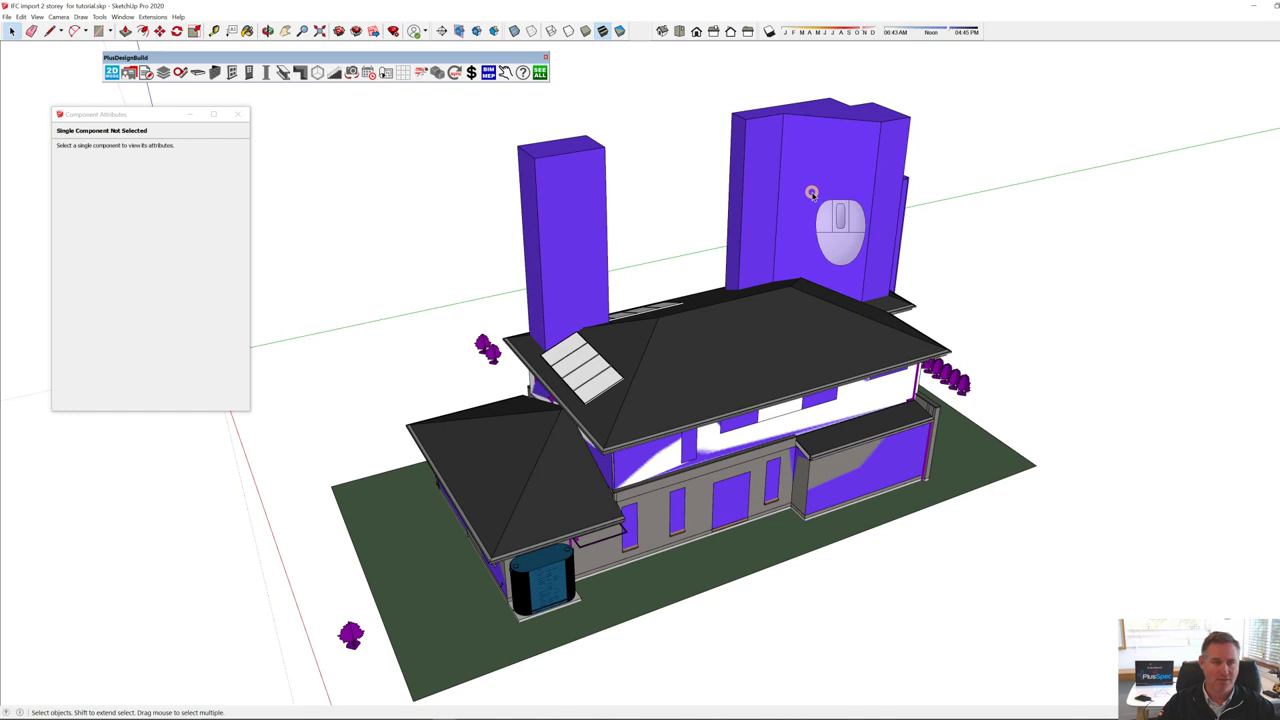
left_click(237, 113)
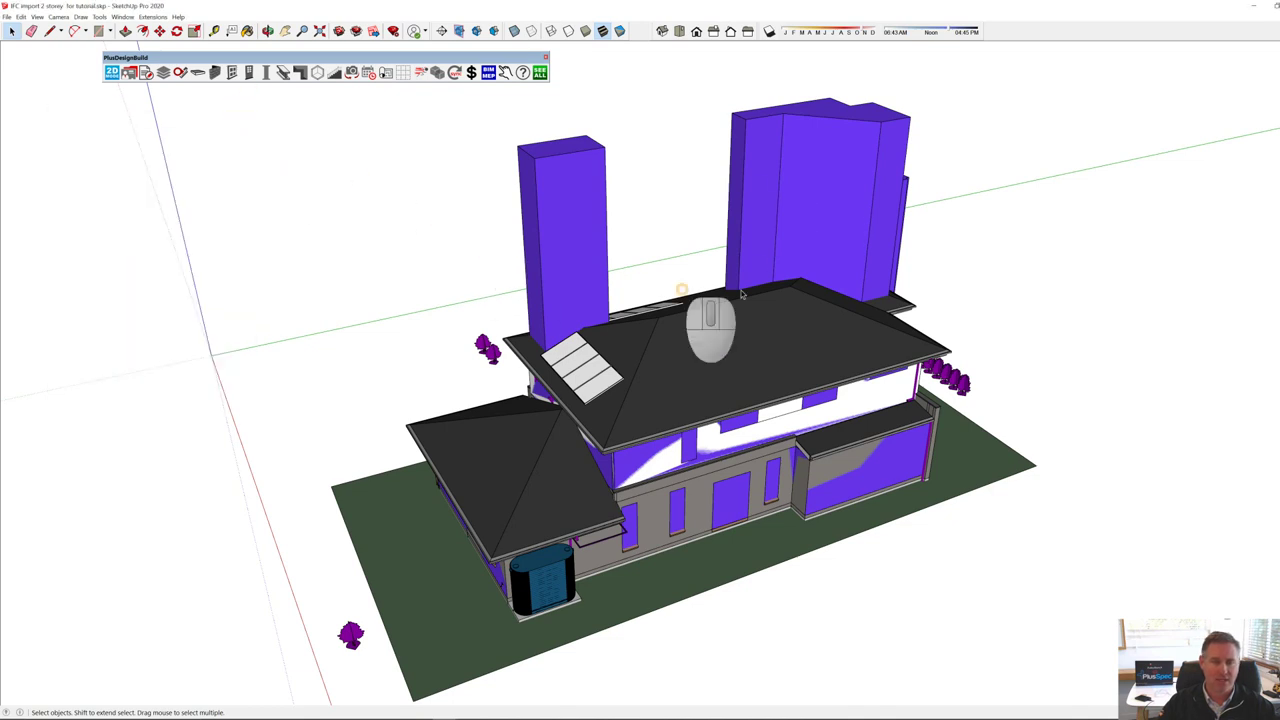
Step: Select the whole imported house component and open its dynamic Component Attributes
left_click(802, 234)
scroll(725, 432, "down", 3)
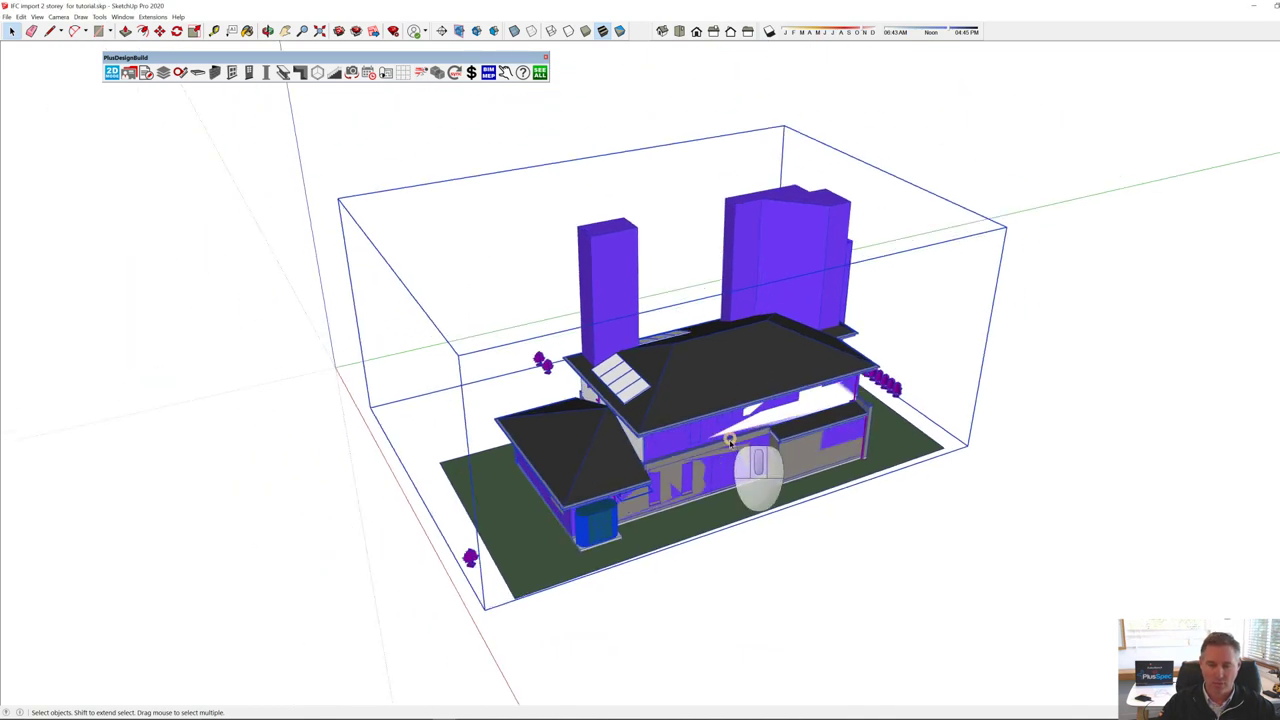
middle_click_drag(727, 454, 757, 467)
key("space")
key("Escape")
left_click(767, 519)
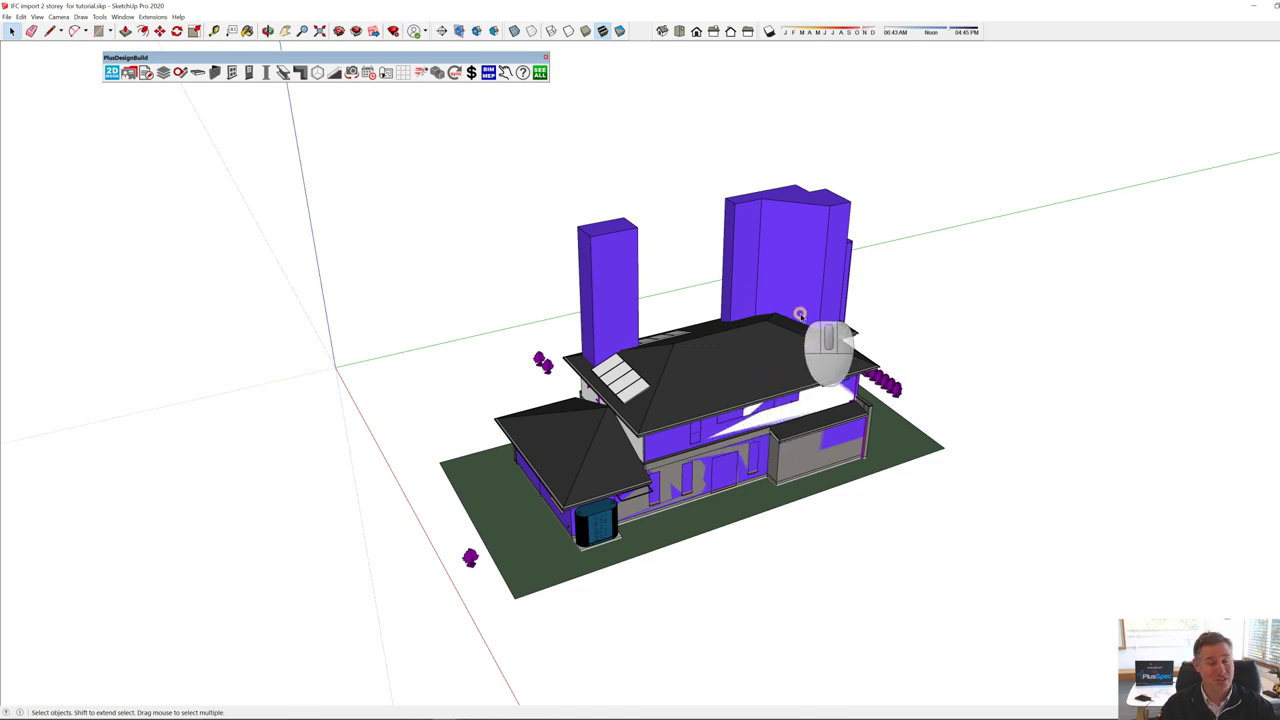
right_click(797, 257)
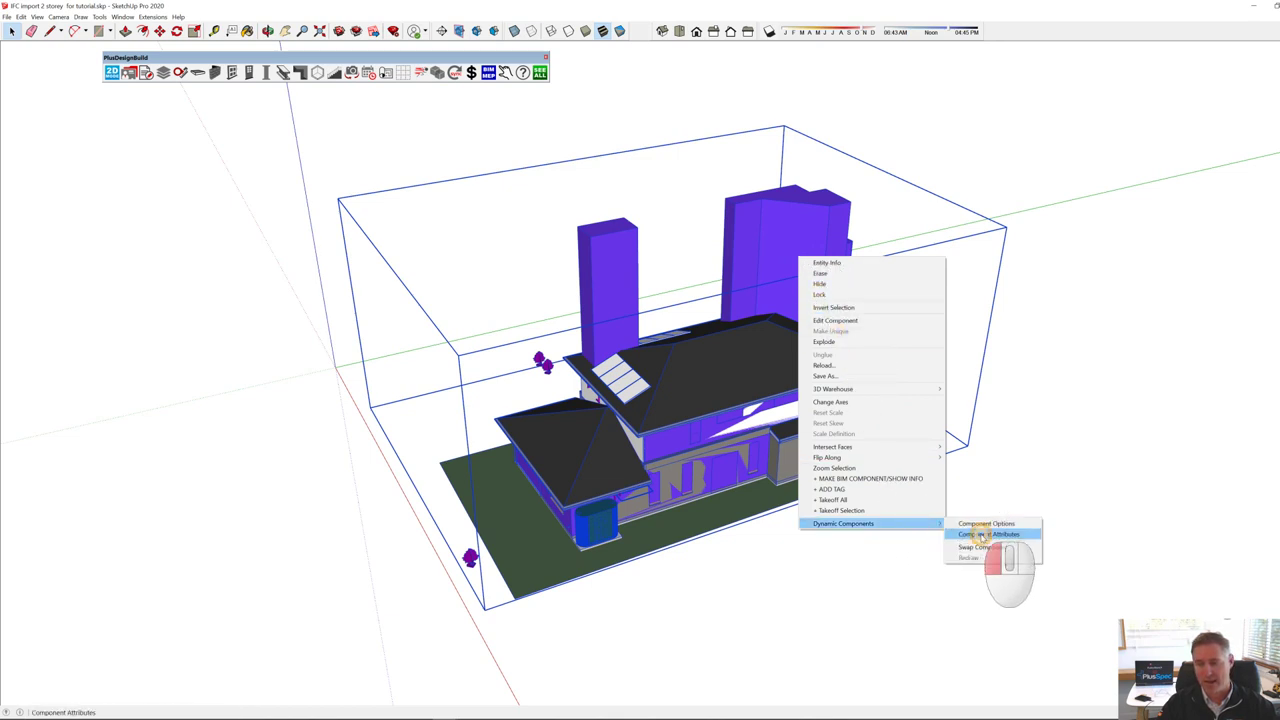
left_click(983, 535)
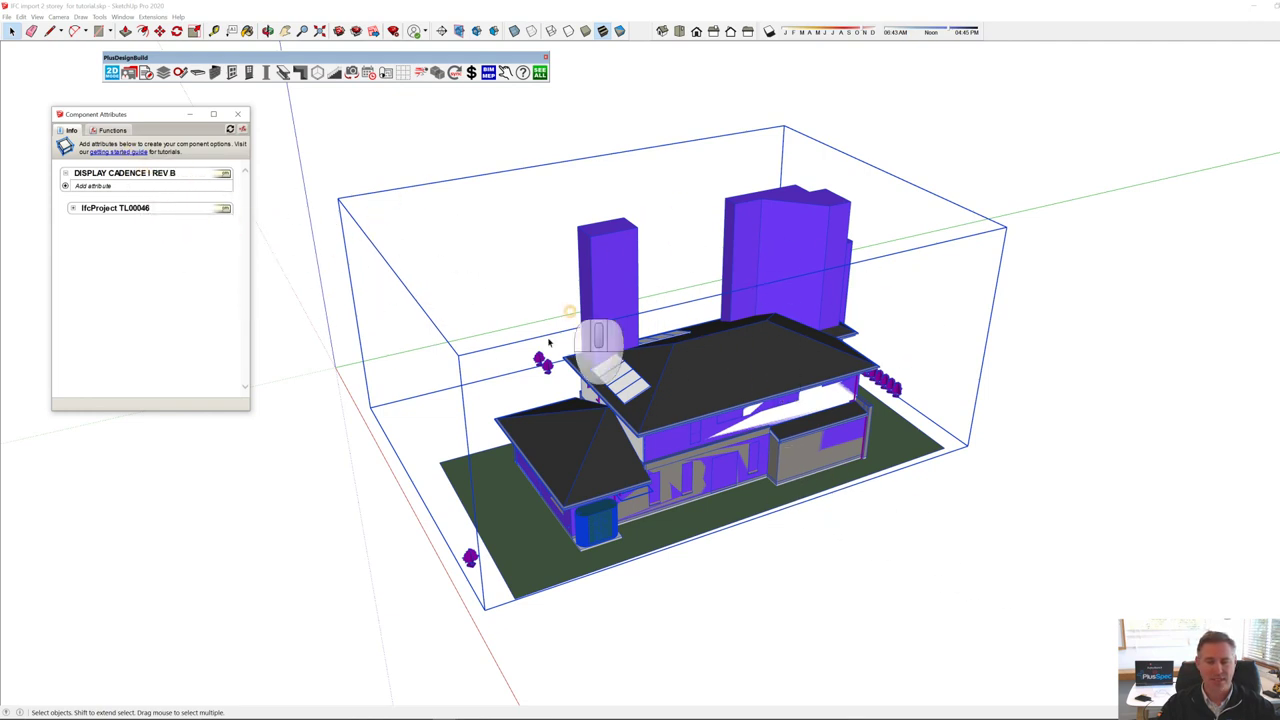
Step: Step into the nested IfcProject, IfcSite and IfcBuilding components to review the hierarchy, exit them and clear the selection
left_click(601, 268)
left_click(601, 268)
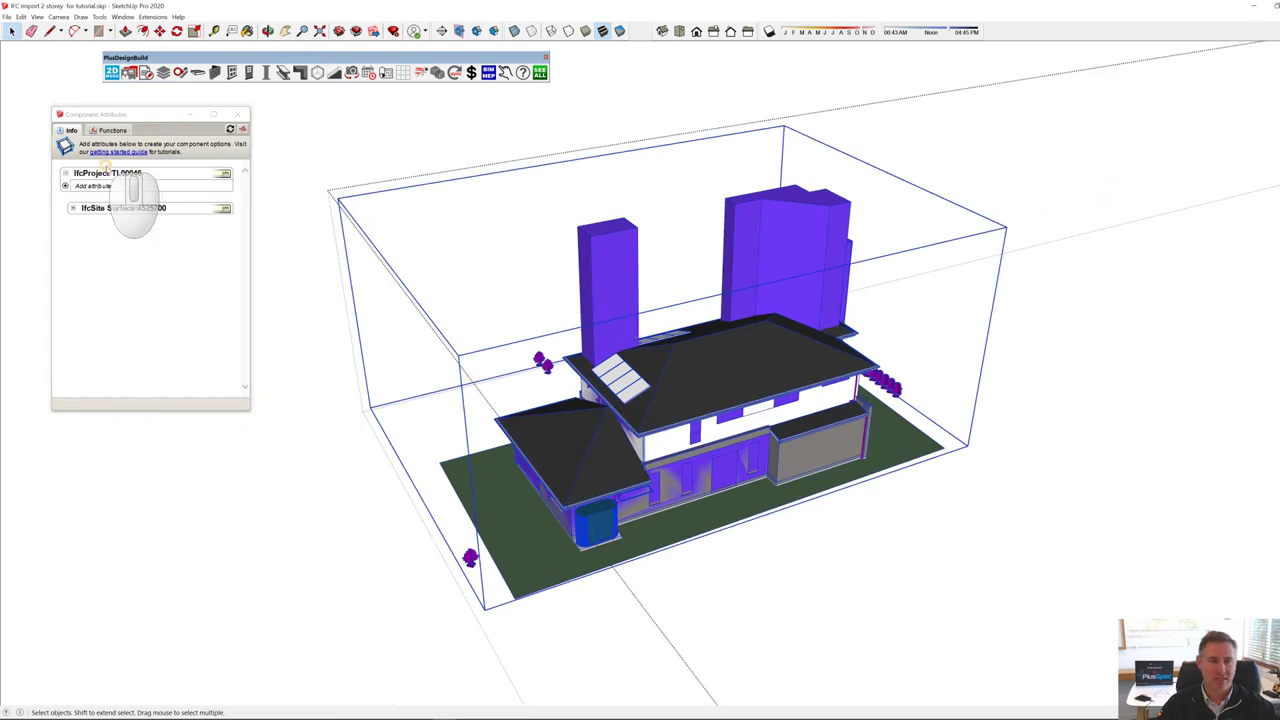
left_click(607, 286)
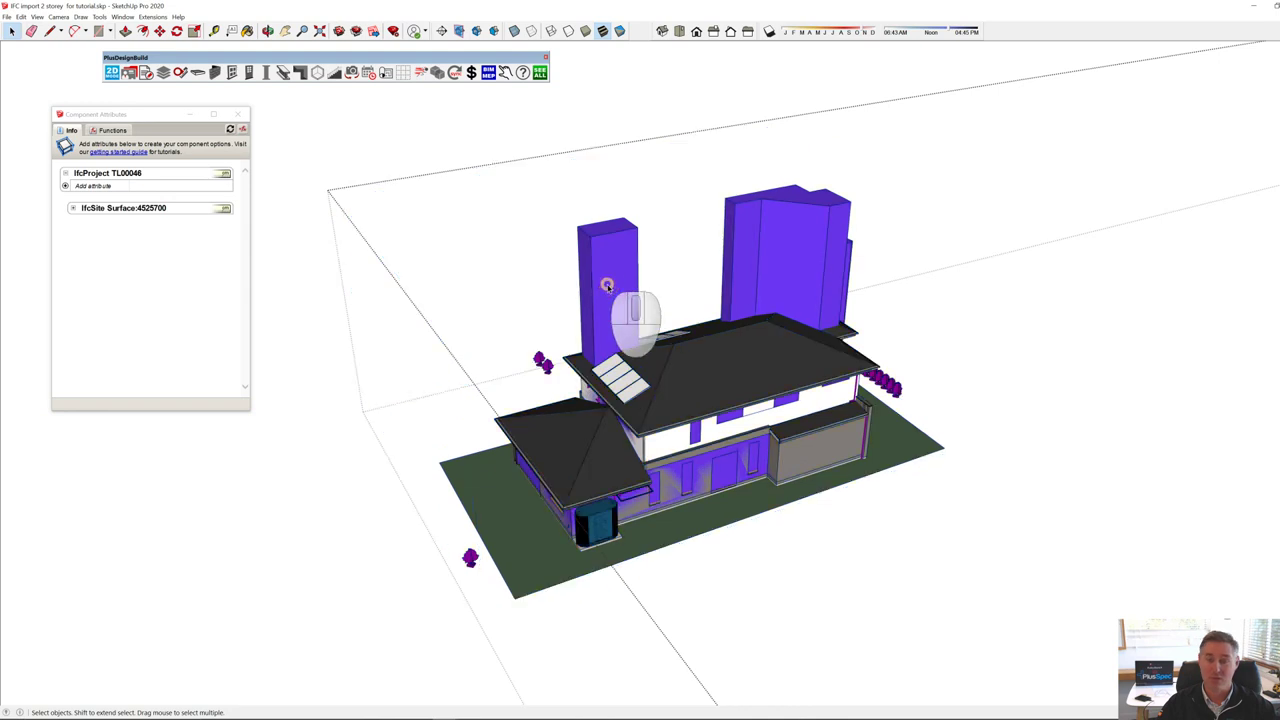
left_click(607, 286)
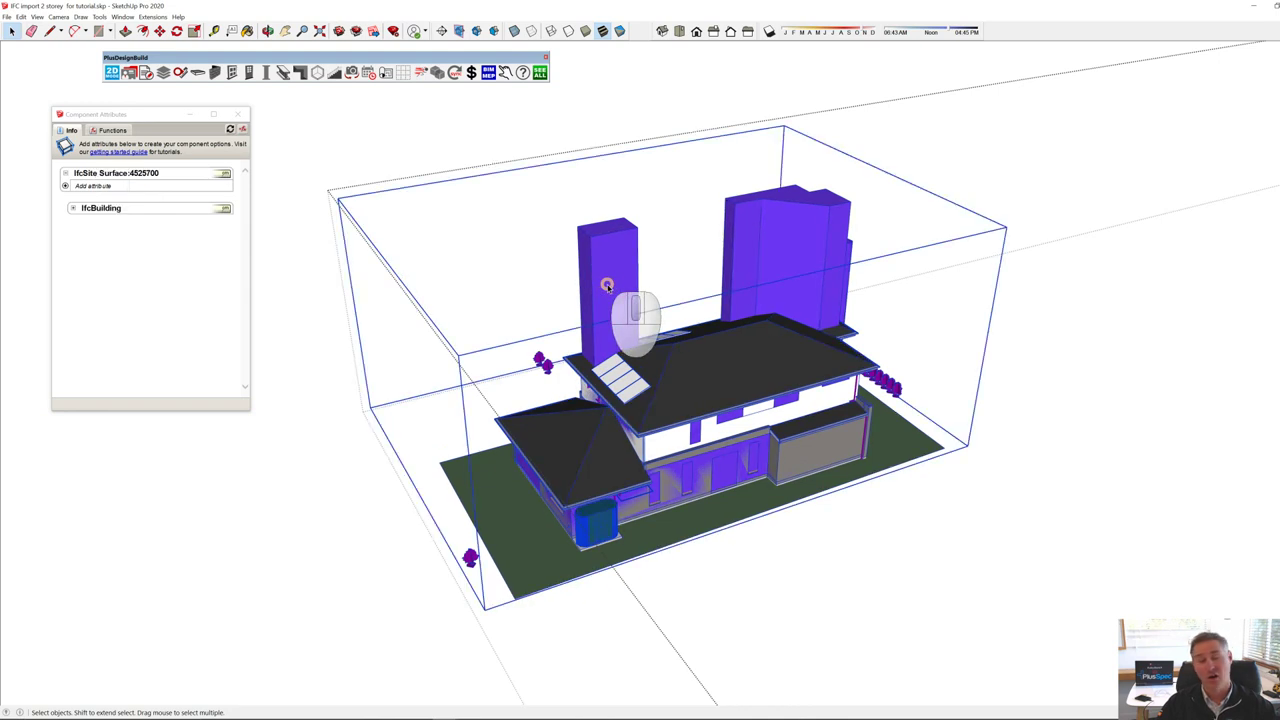
left_click(607, 286)
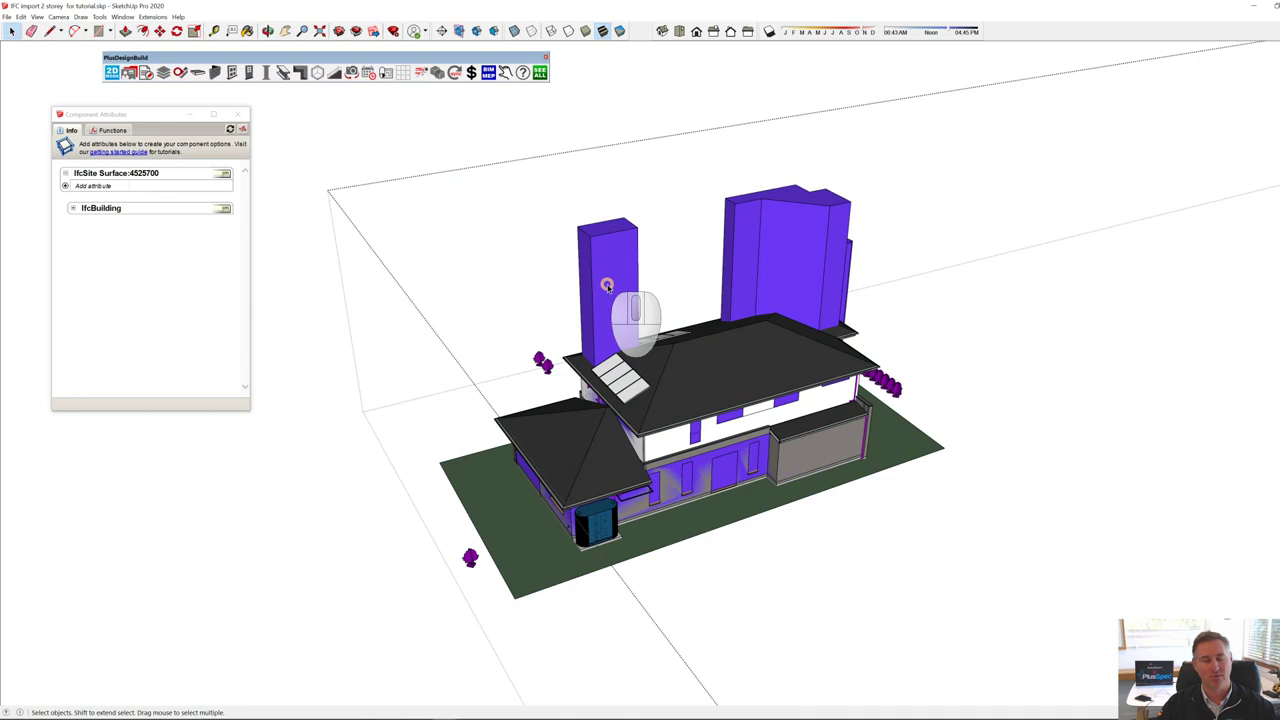
left_click(607, 286)
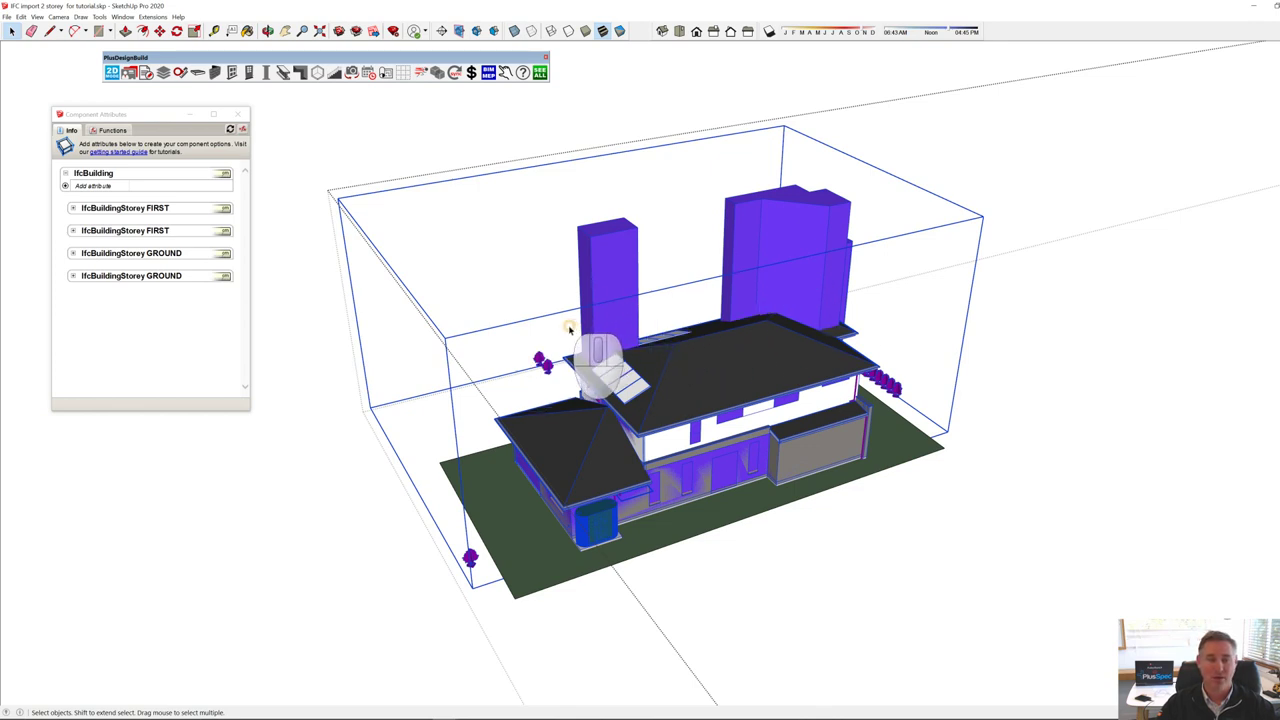
left_click(1053, 350)
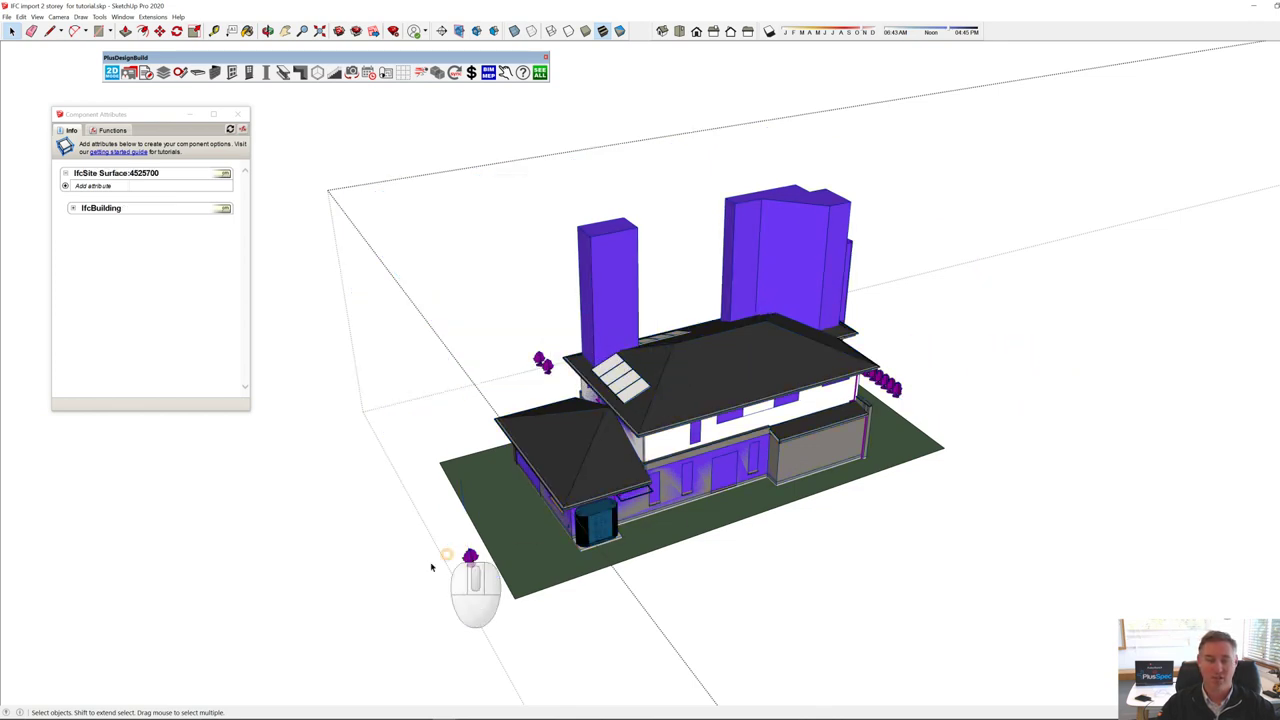
key("space")
key("space")
left_click(308, 601)
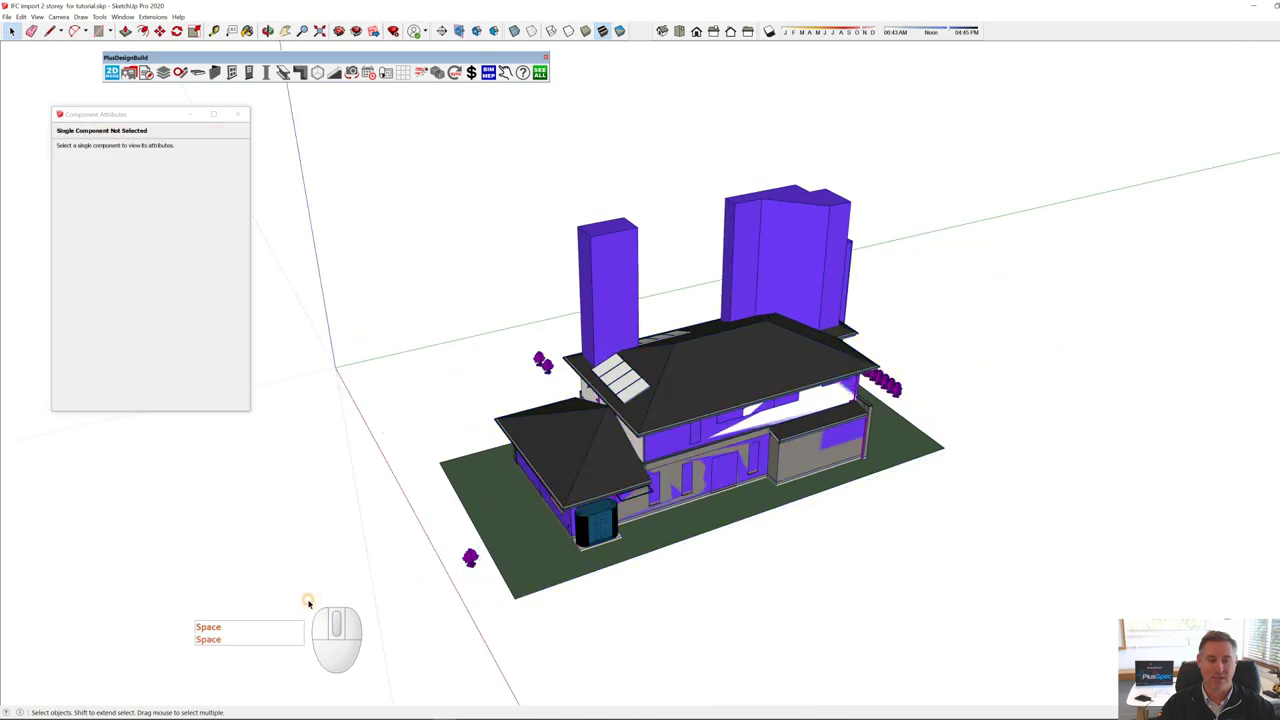
Step: Explode the outer DISPLAY CADENCE I REV B component and the IfcProject TL00046 component inside it
left_click(614, 287)
right_click(614, 287)
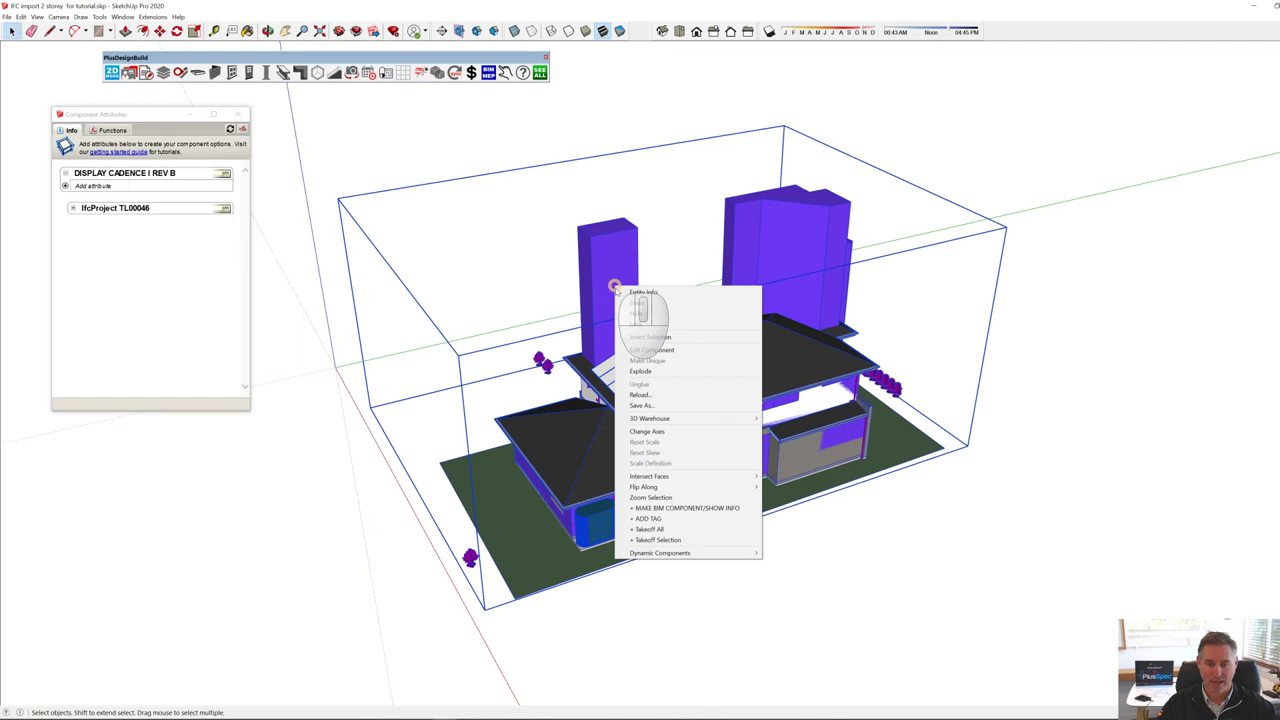
left_click(640, 371)
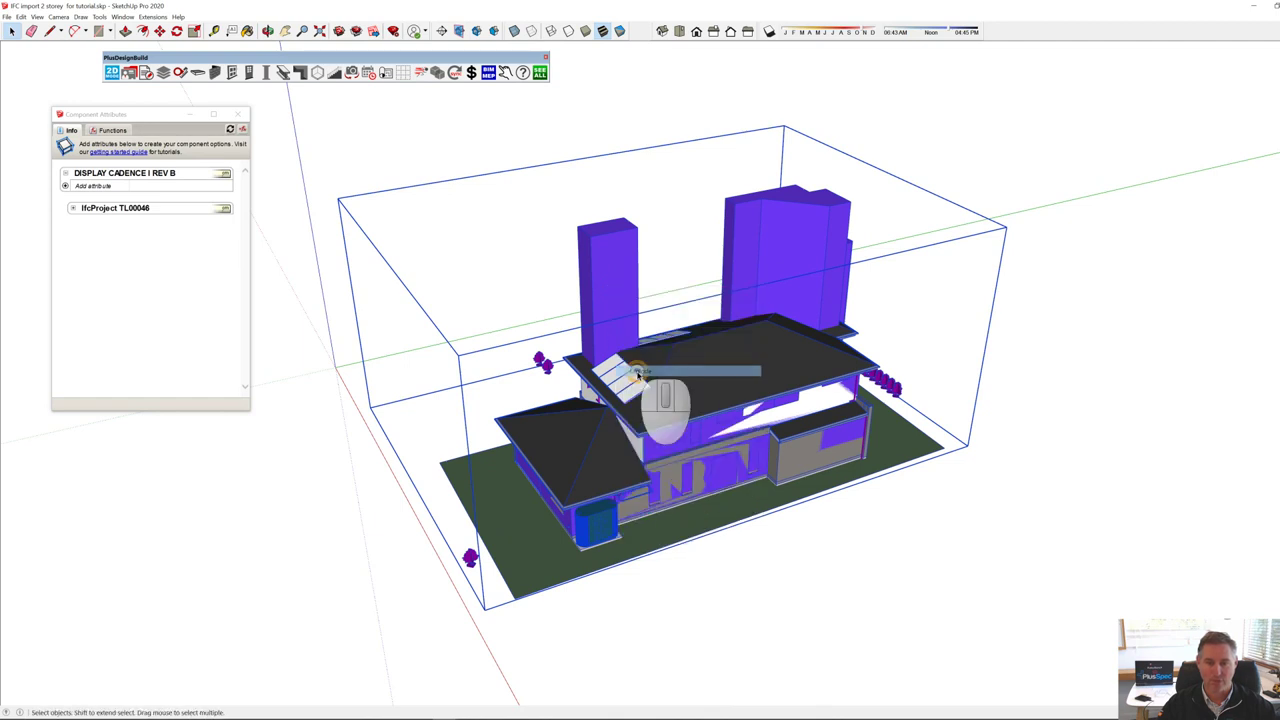
right_click(614, 287)
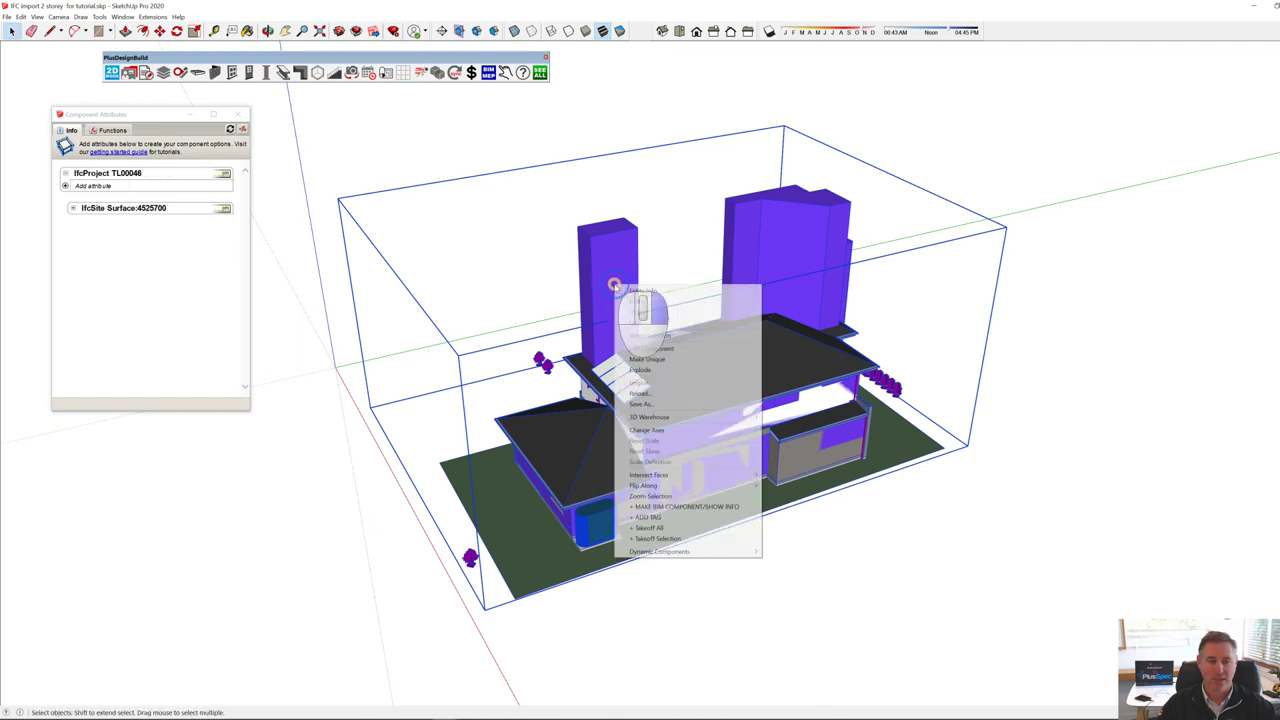
left_click(661, 371)
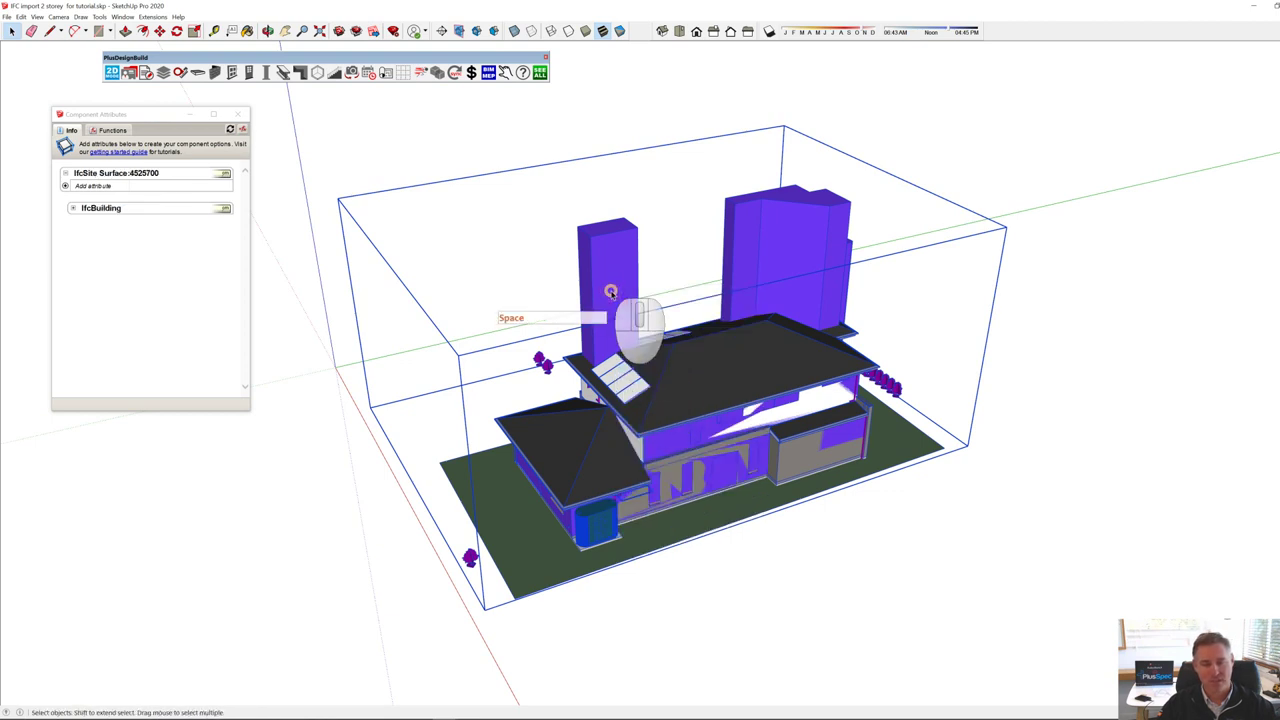
Step: Open the nested first-storey components down to the narrow tower above the front roof and delete that purple space volume
double_click(611, 291)
double_click(611, 291)
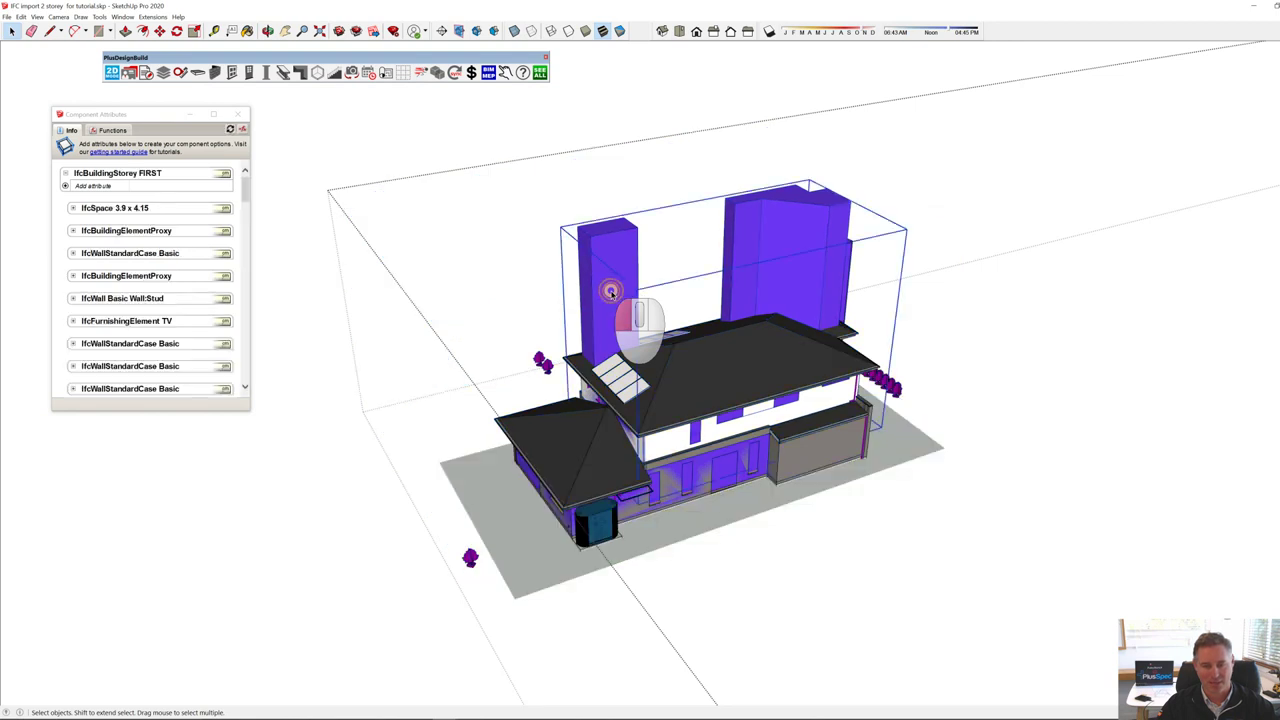
double_click(611, 291)
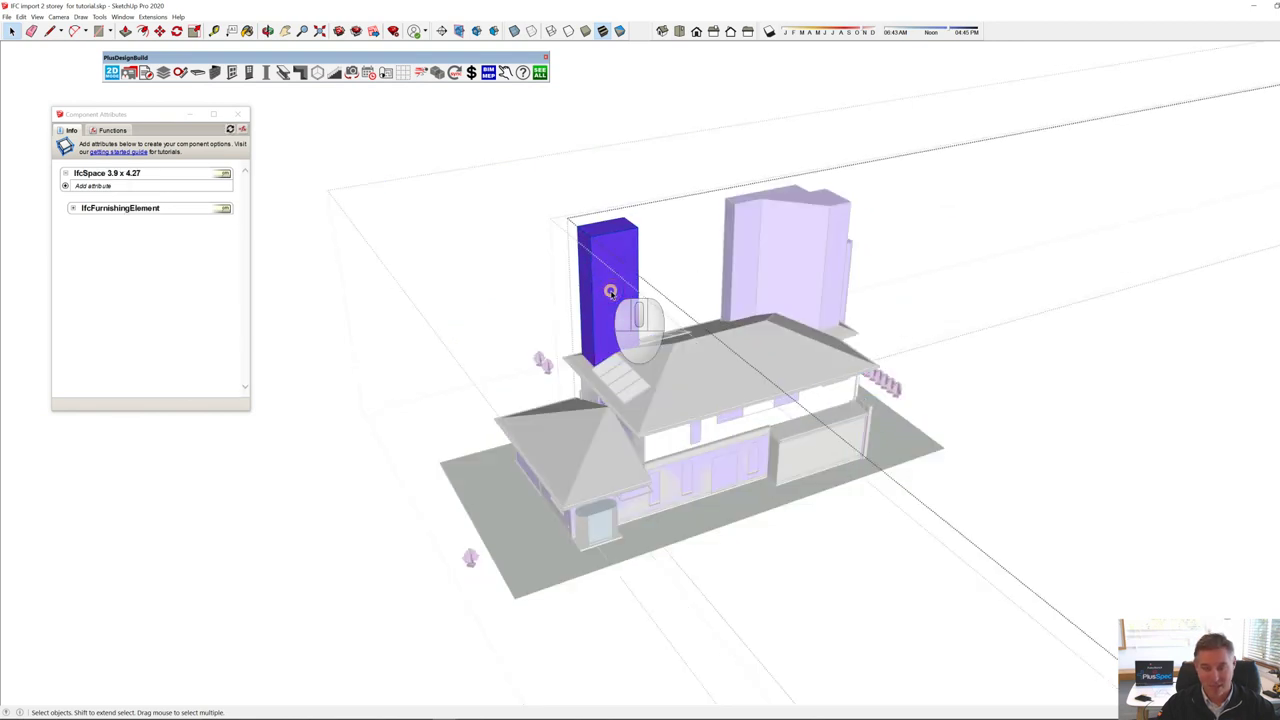
left_click(609, 290)
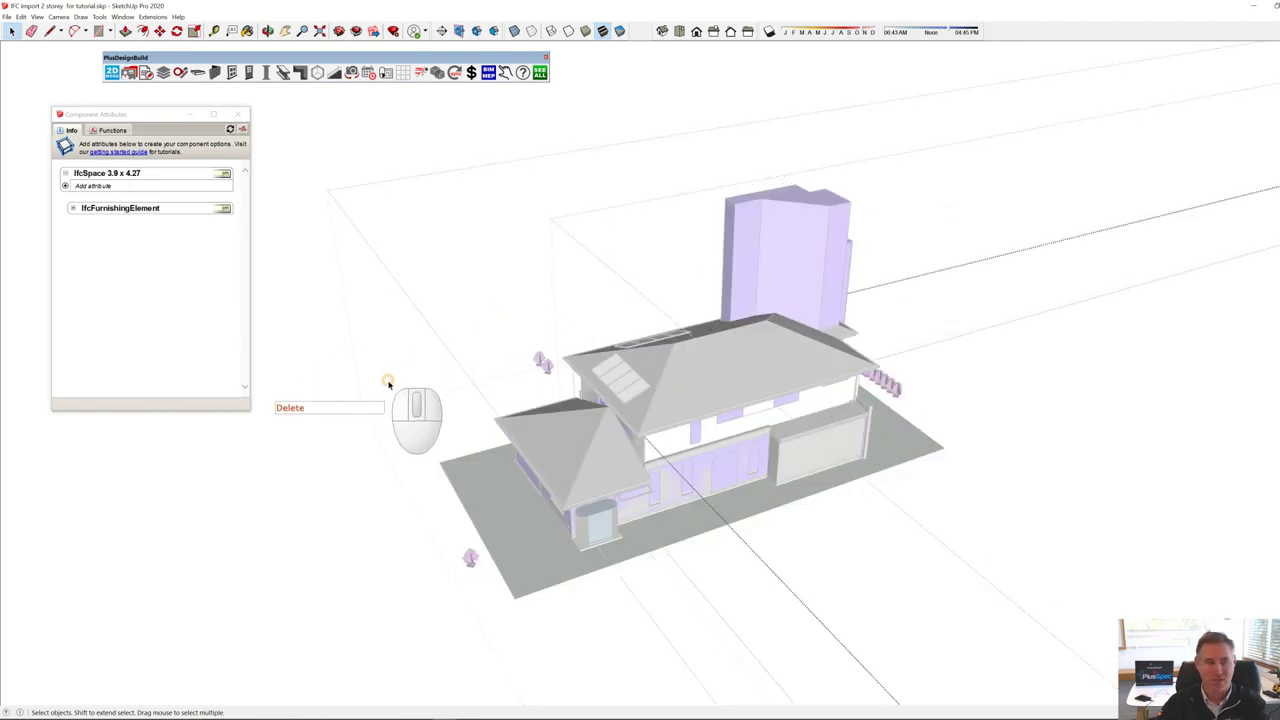
Step: Delete the remaining tall purple space volumes that project above the rear of the main roof
left_click(420, 375)
left_click(787, 253)
left_click(780, 265)
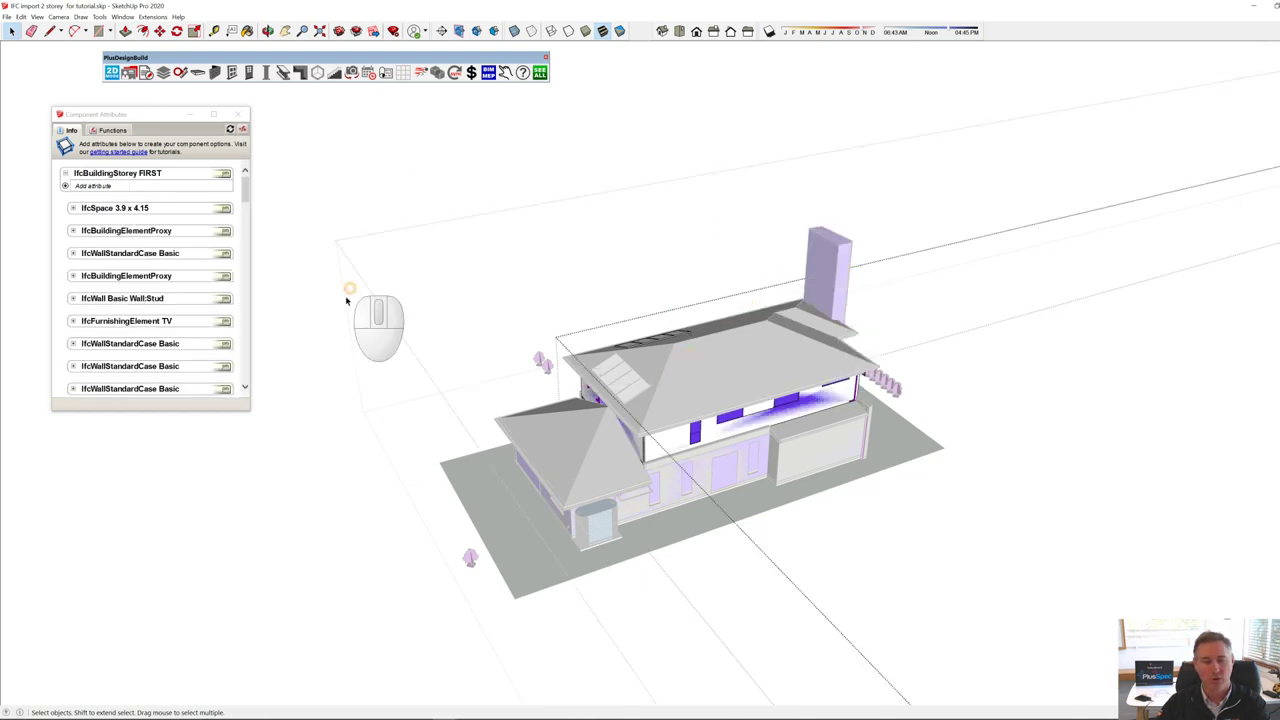
left_click(330, 410)
left_click(830, 264)
double_click(830, 264)
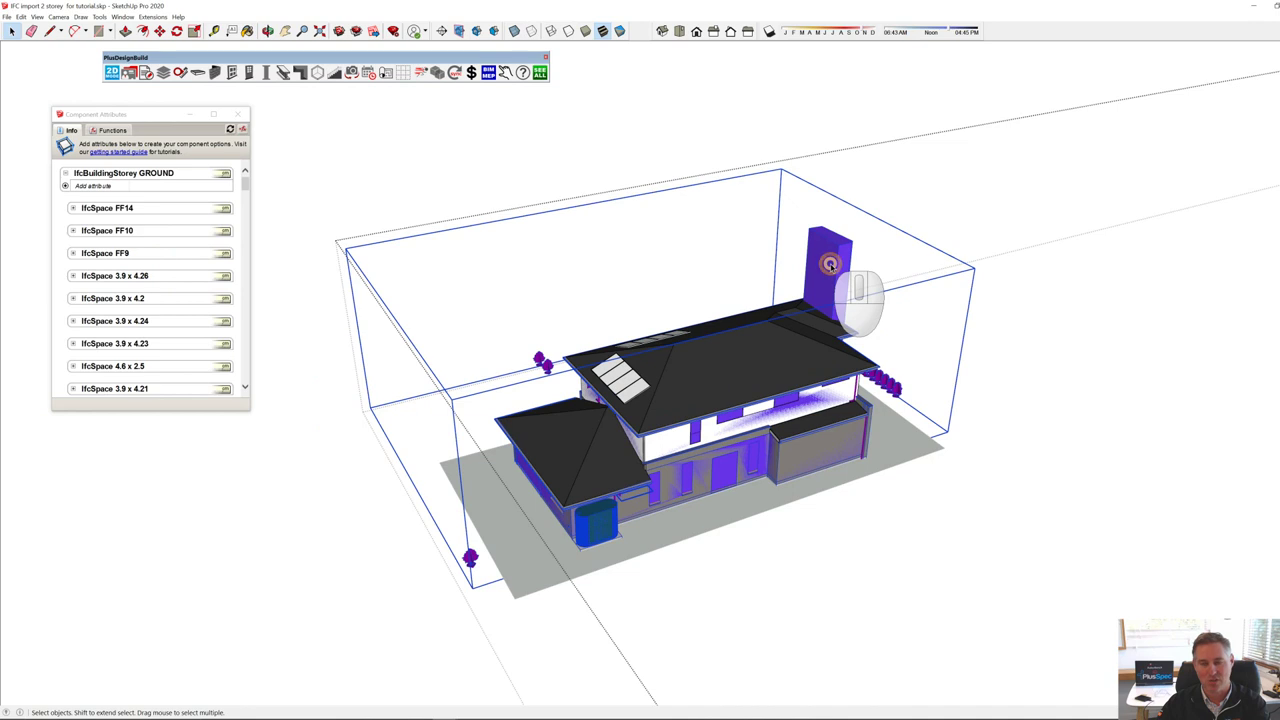
left_click(830, 264)
key("Delete")
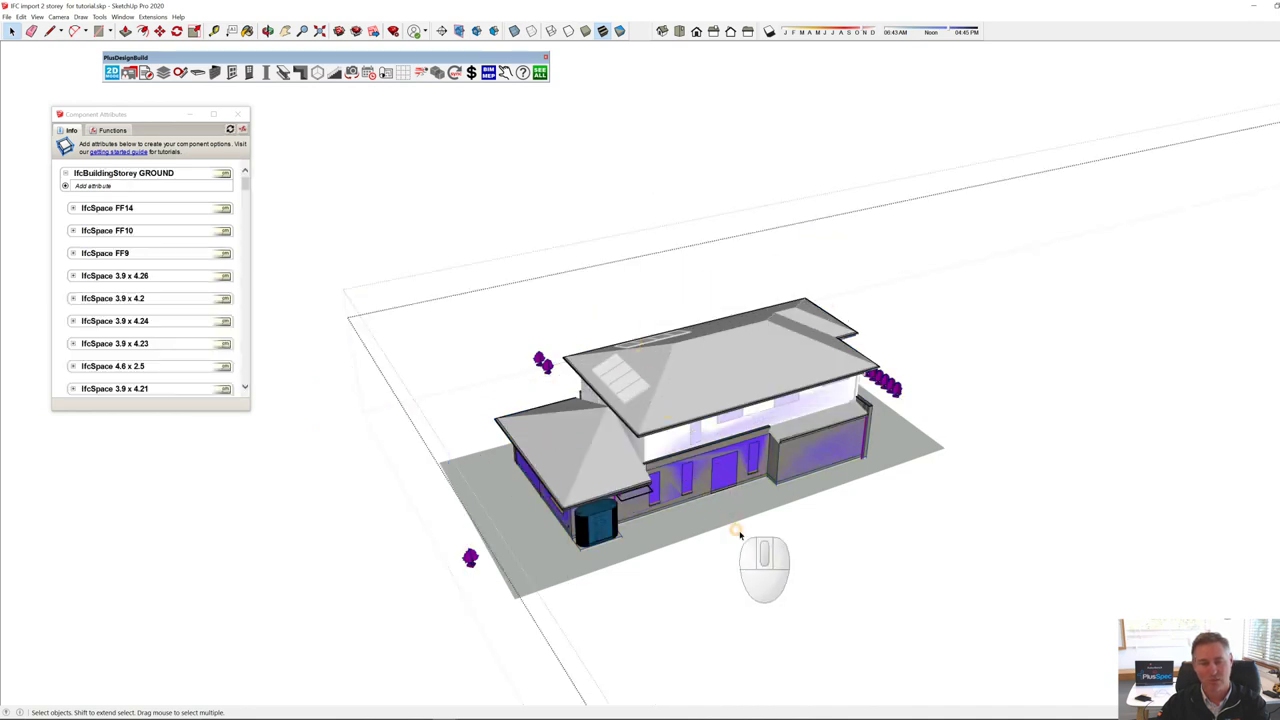
Step: Open IfcSpace FF10 and delete its purple faces behind the ground-floor side windows and sliding door
scroll(730, 500, "up", 5)
double_click(718, 457)
key("Delete")
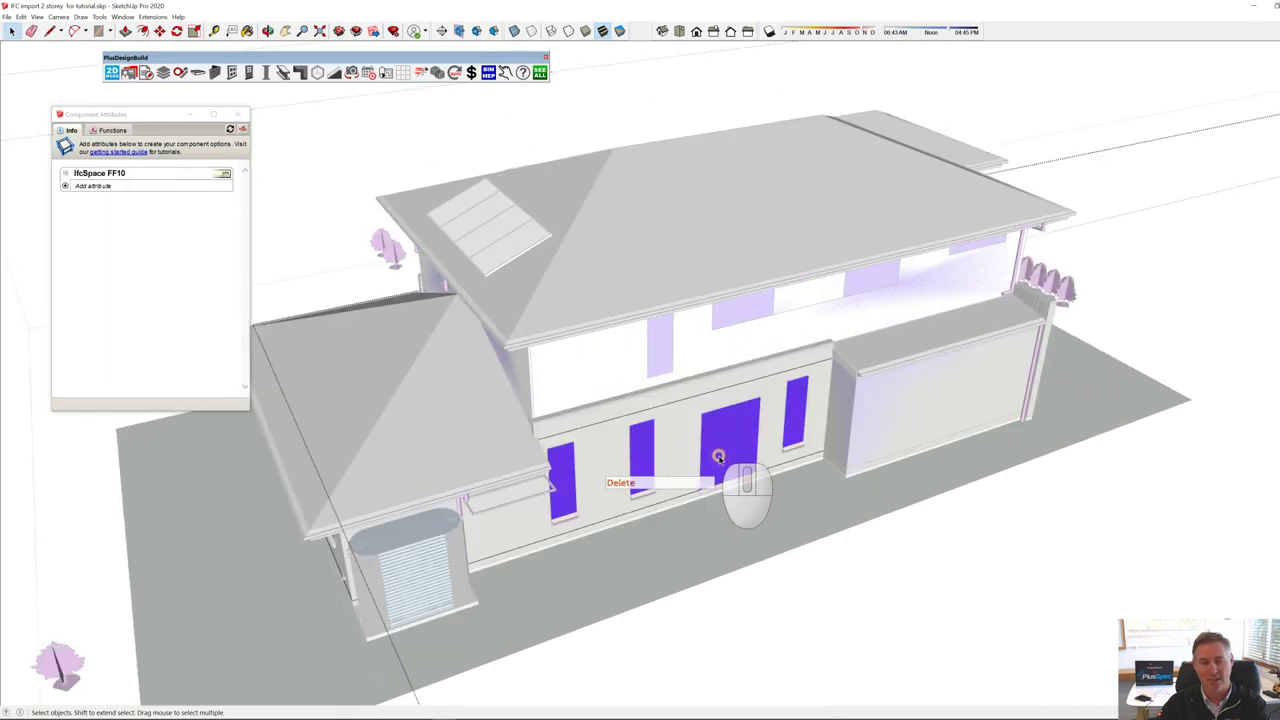
key("Delete")
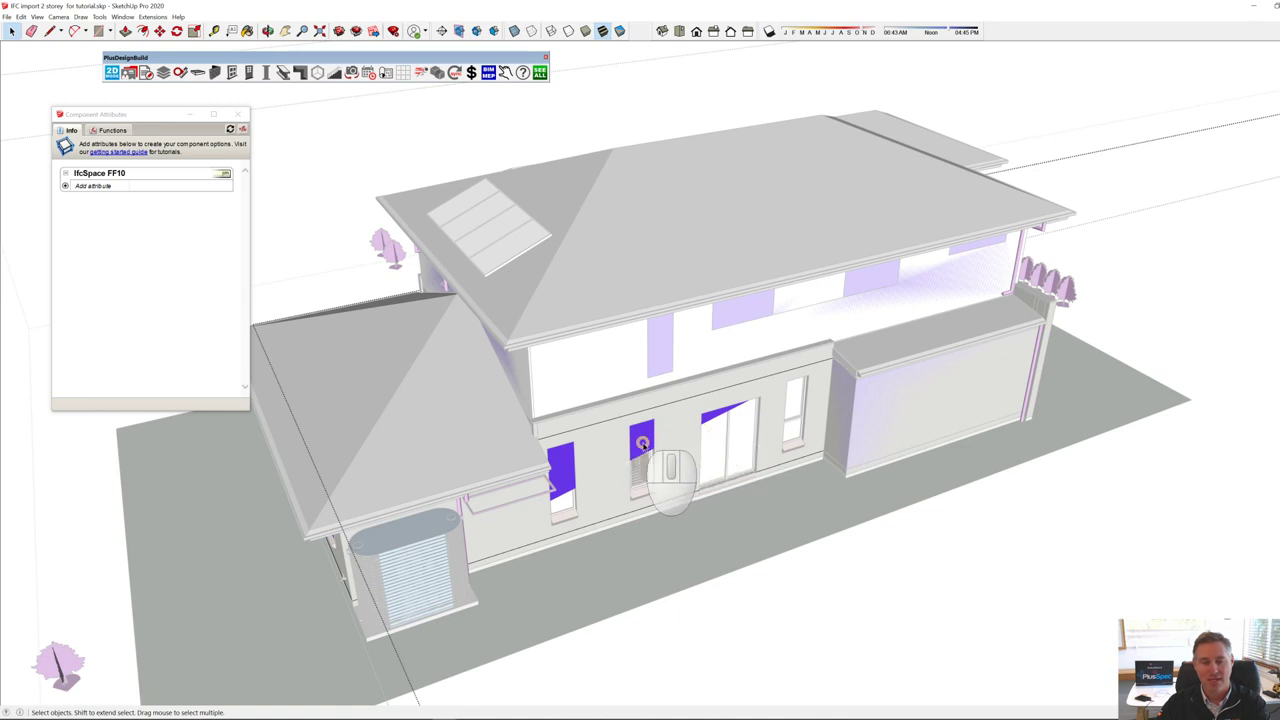
key("Delete")
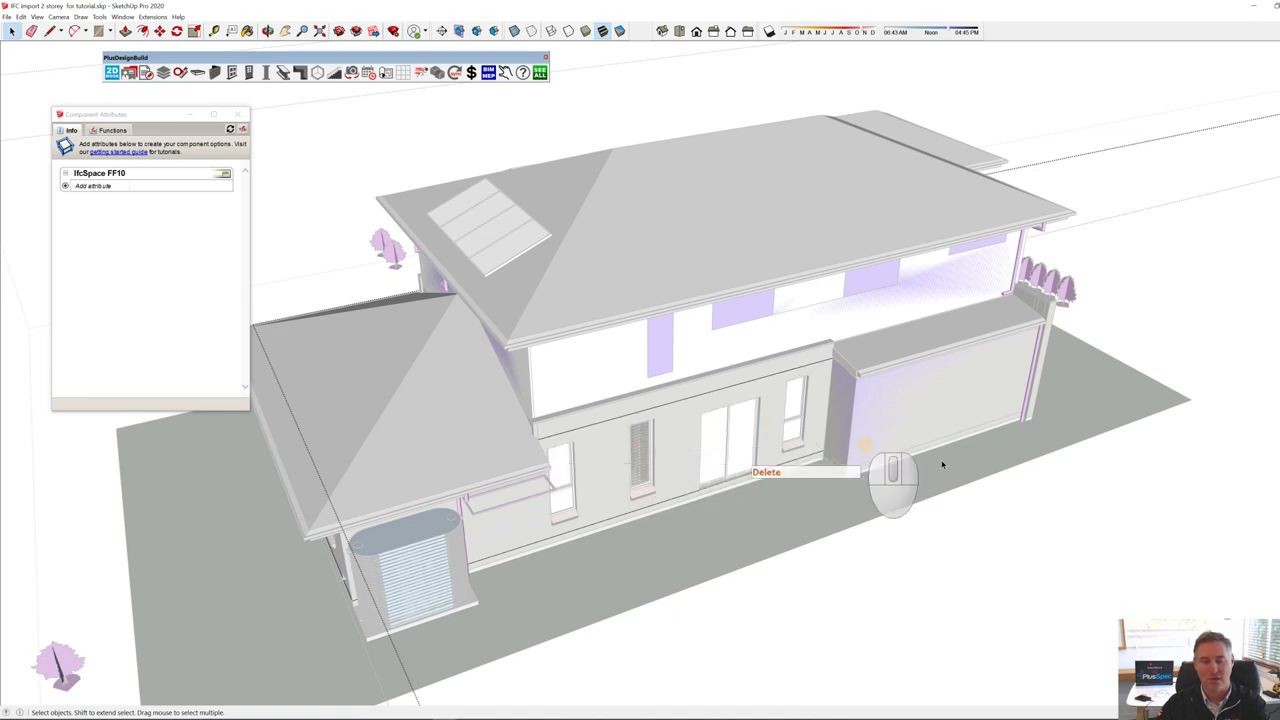
Step: Delete the purple space faces behind the front window and in the large opening of the single-storey front wing
scroll(965, 520, "down", 5)
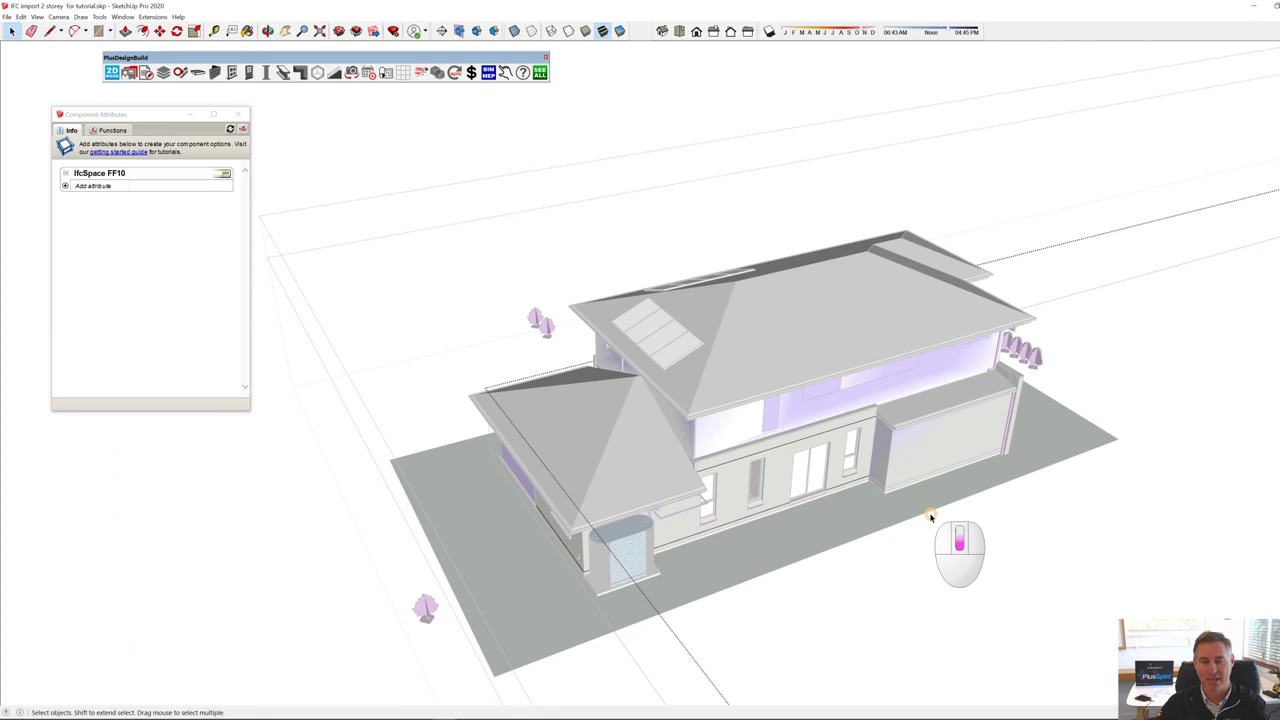
mouse_move(860, 485)
middle_mouse_down()
mouse_move(624, 500)
mouse_move(831, 417)
middle_mouse_up()
scroll(624, 500, "up", 3)
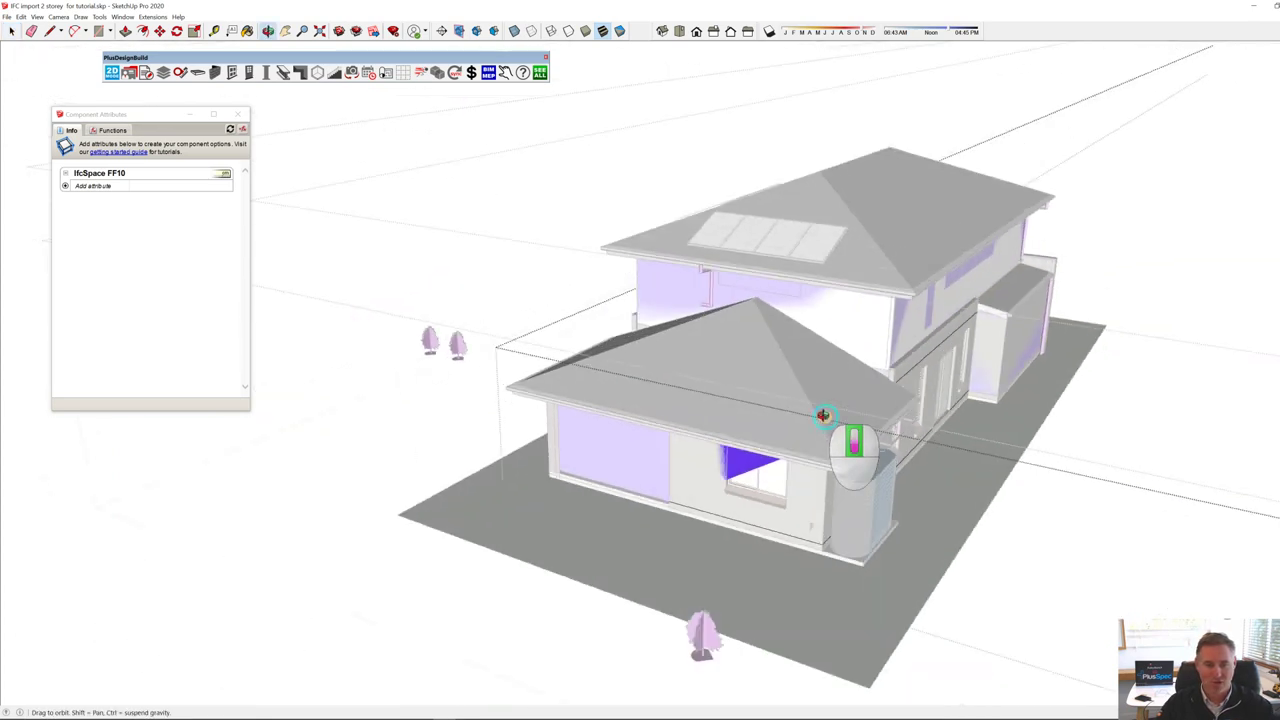
key("space")
left_click(755, 468)
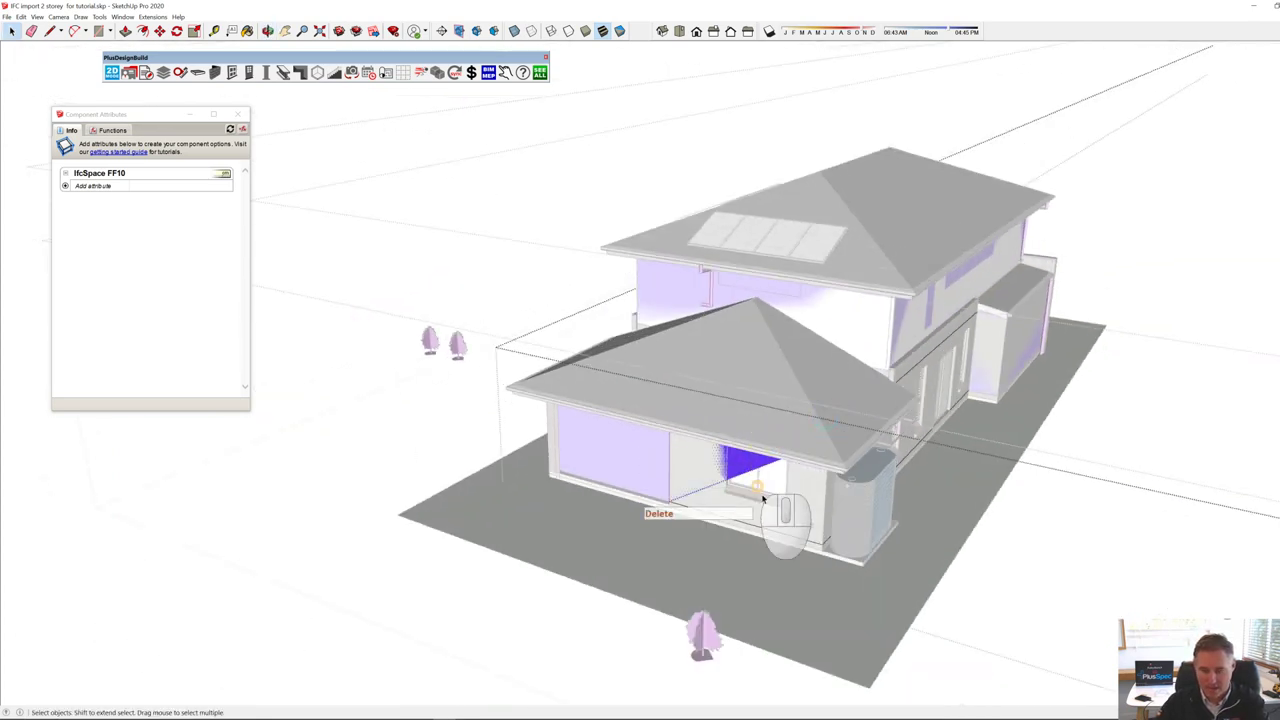
key("Delete")
left_click(700, 612)
double_click(607, 458)
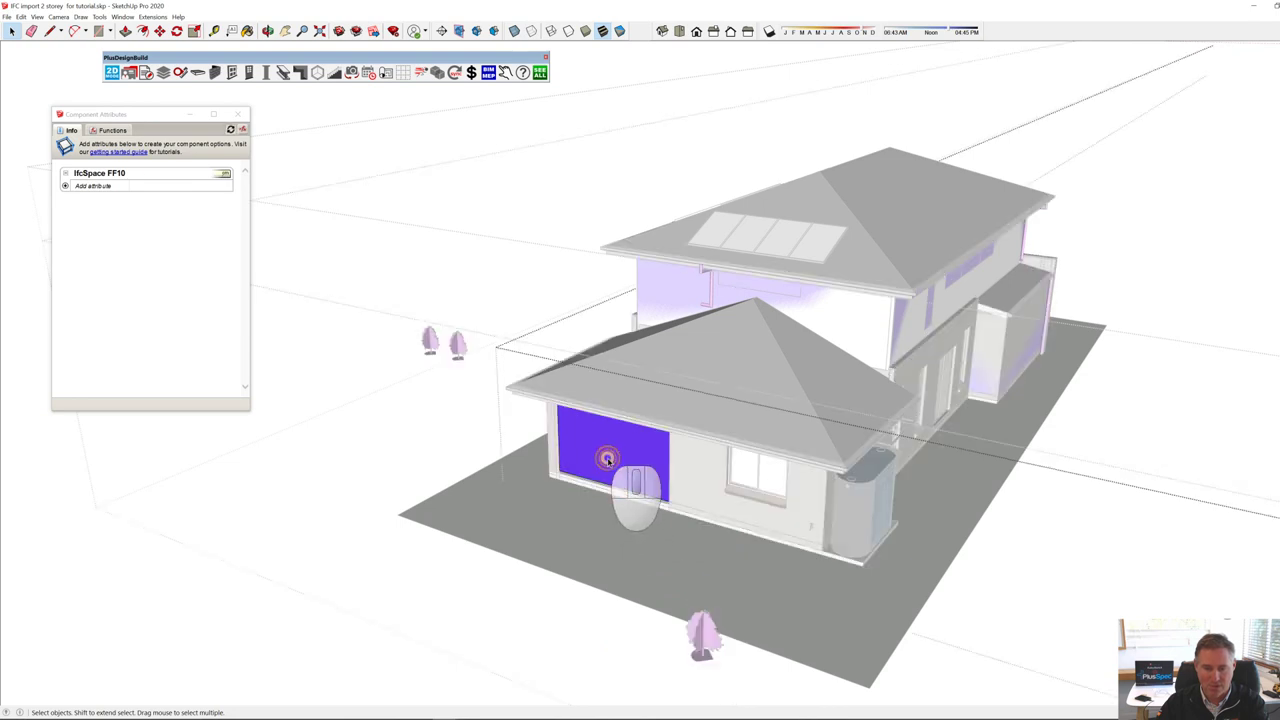
key("Delete")
Step: Hide the ground-floor brick wall (IfcWall Basic Wall:Brick) on the pergola side of the house
middle_click_drag(749, 320, 1134, 349)
scroll(766, 266, "up", 3)
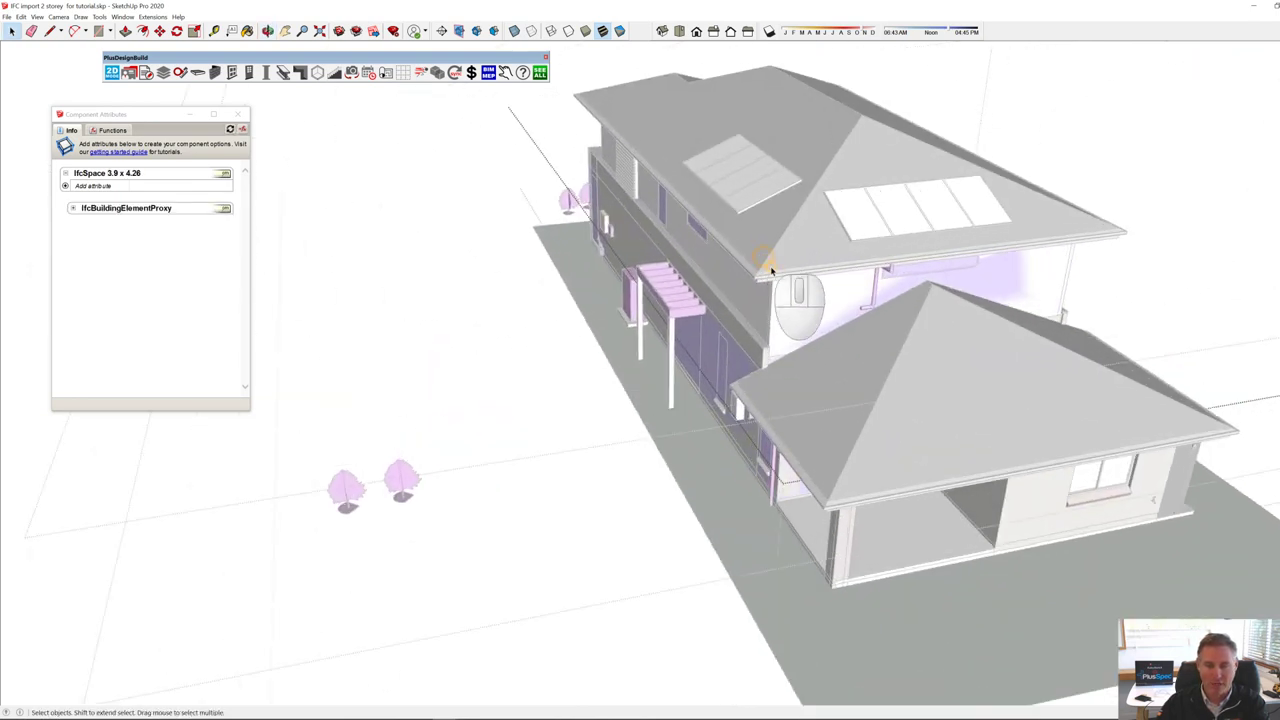
left_click(531, 479)
left_click(845, 252)
left_click(824, 254)
middle_click_drag(815, 268, 925, 282)
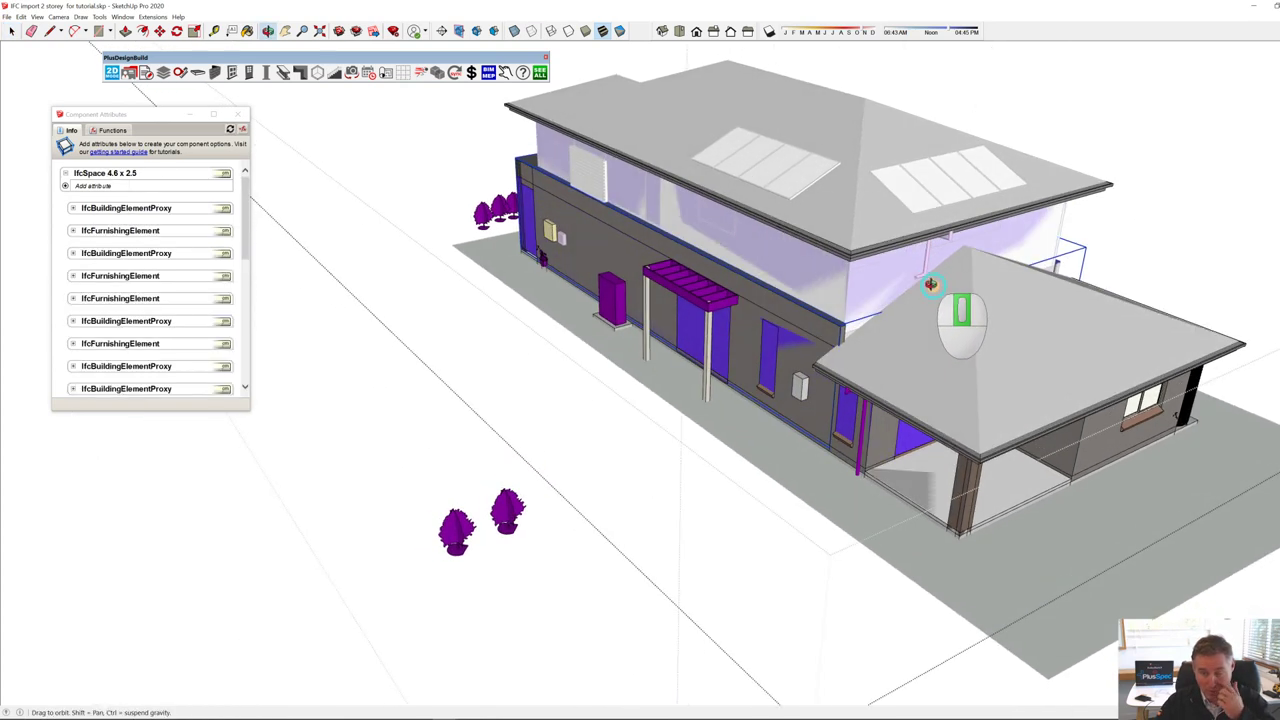
right_click(822, 293)
right_click(809, 317)
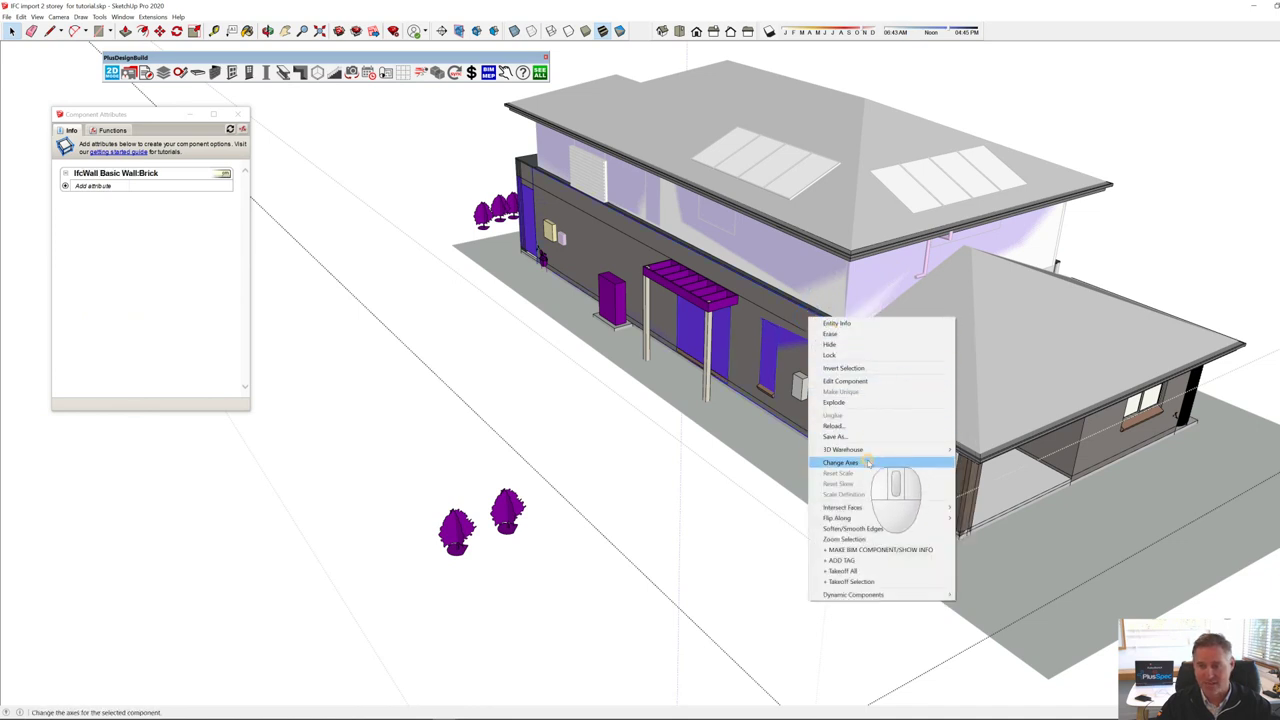
left_click(845, 344)
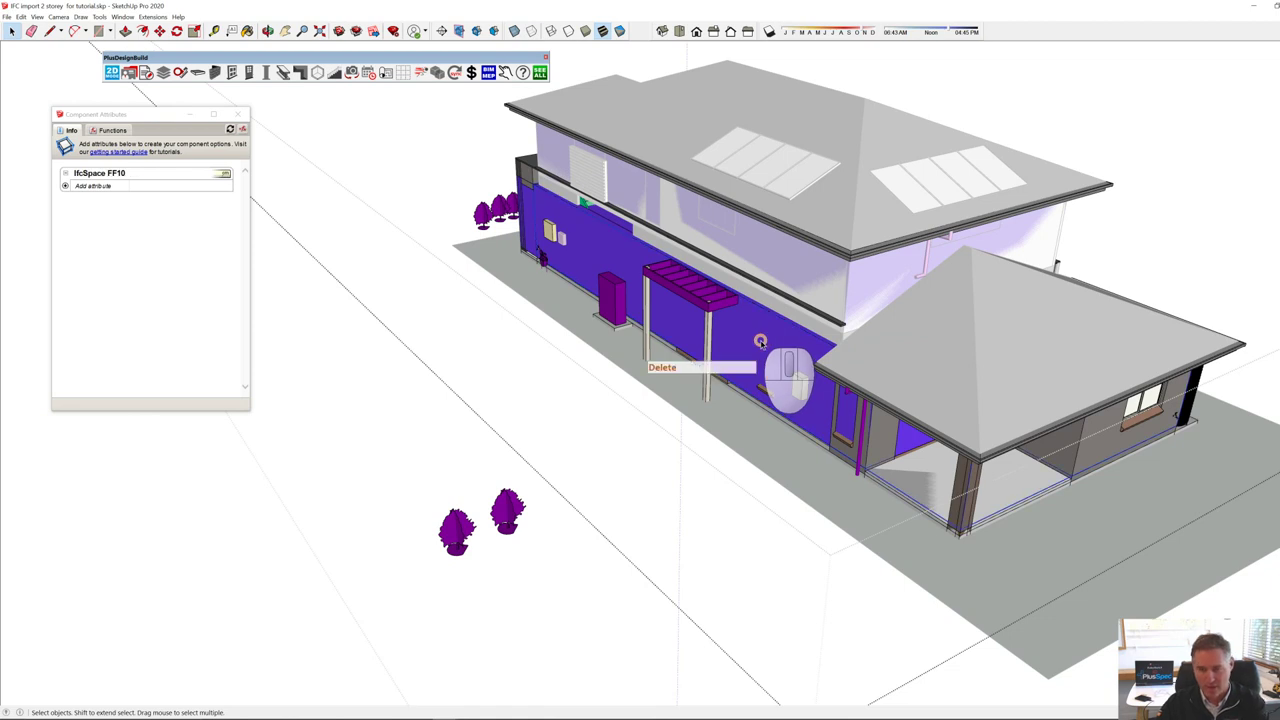
Step: Delete IfcSpace FF10 and the adjoining purple room volumes behind the hidden brick wall to expose the interior and staircase
key("Delete")
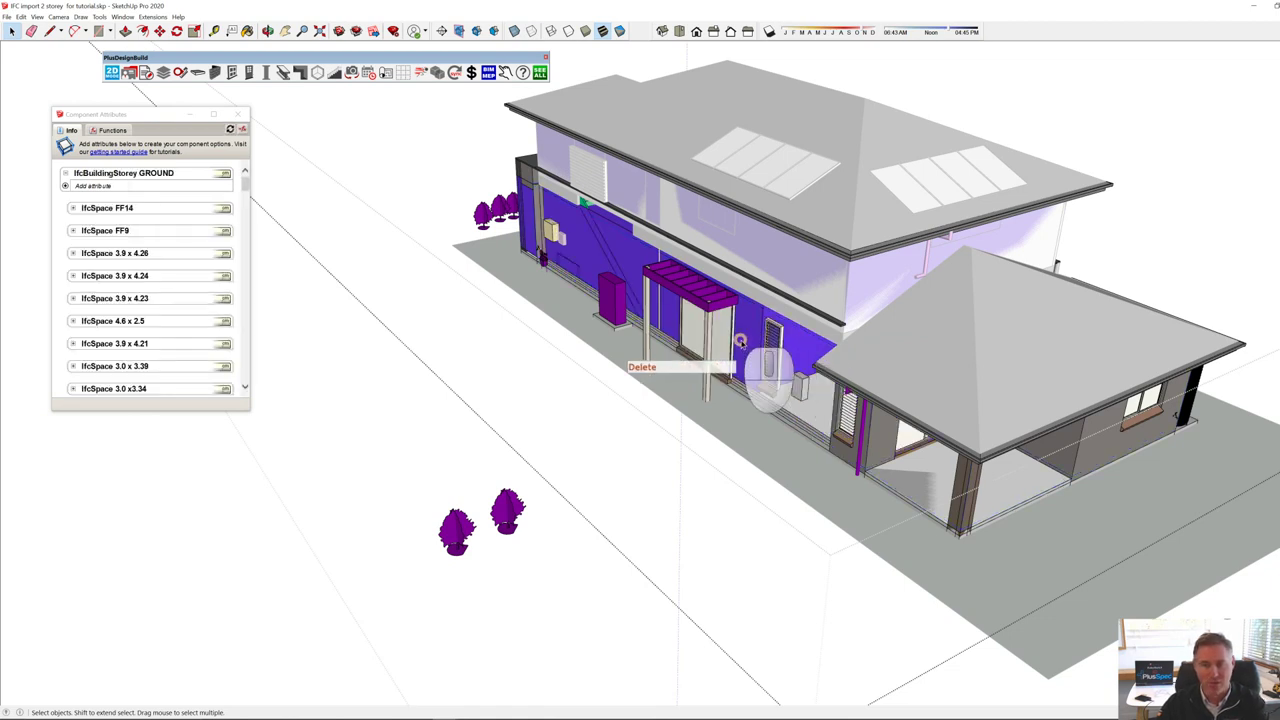
left_click(745, 342)
key("Delete")
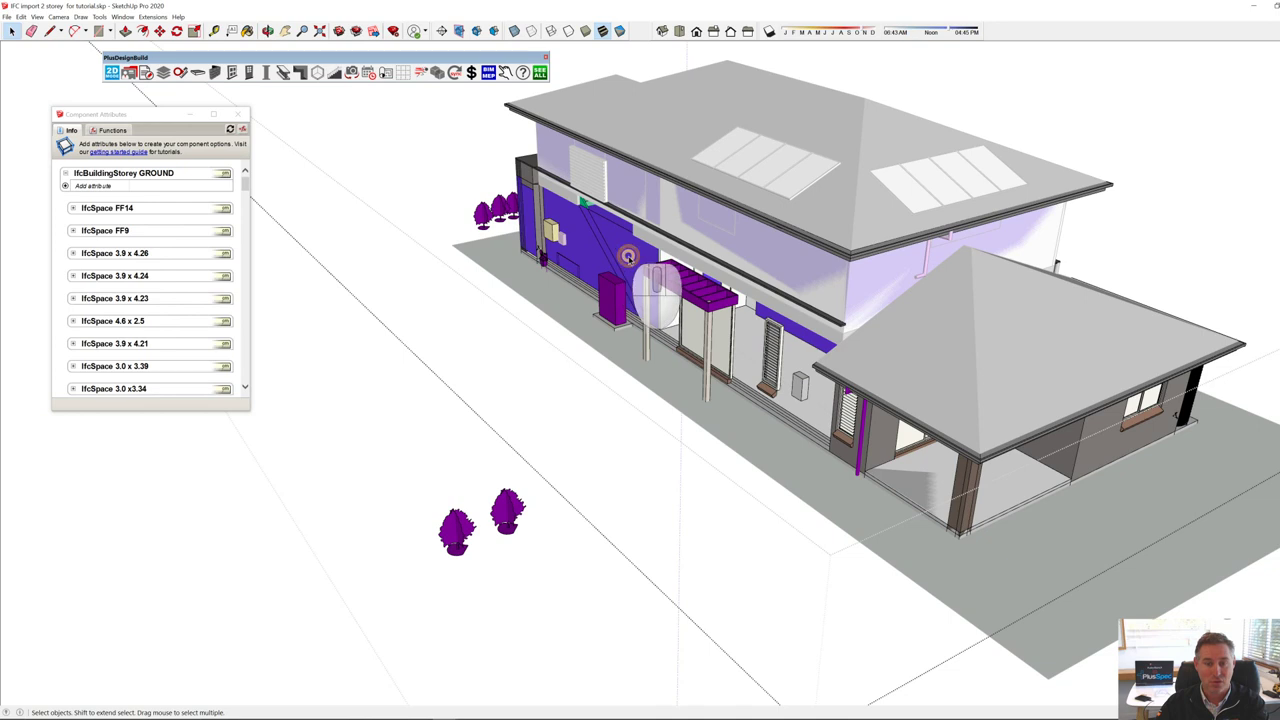
left_click(640, 288)
key("Delete")
left_click(797, 338)
key("Delete")
middle_click_drag(791, 342, 871, 243)
middle_click_drag(807, 280, 748, 378)
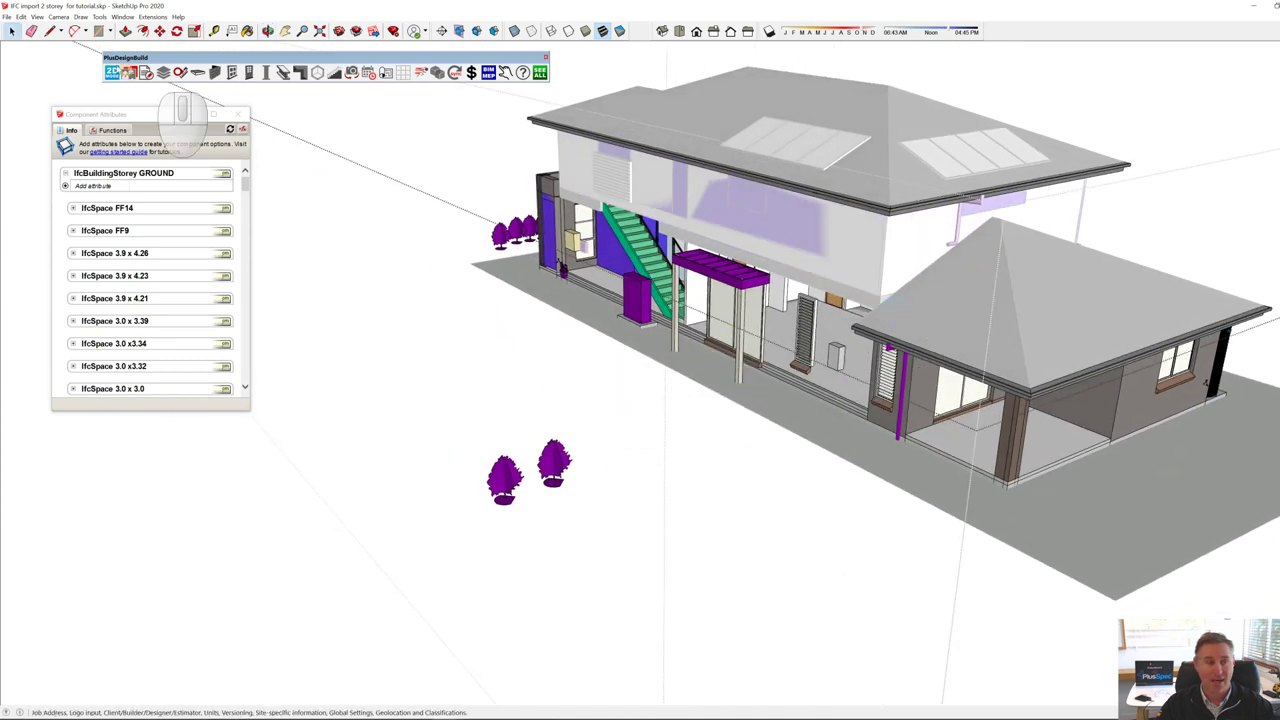
Step: Unhide the most recently hidden brick wall on the pergola side of the house
left_click(20, 17)
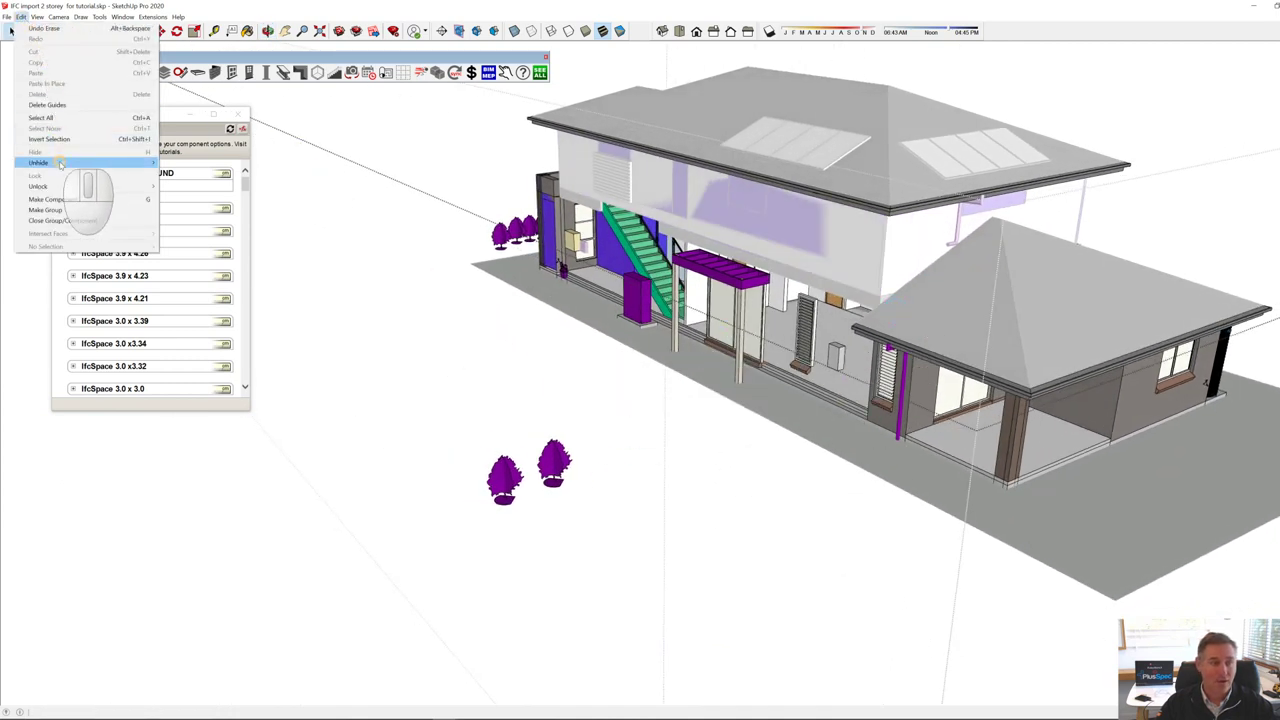
left_click(177, 173)
Step: Delete the purple volumes of IfcSpace FF9 and IfcSpace 5.5 x 5.5 in the low-roofed projection at the side of the house
middle_click_drag(830, 300, 269, 237)
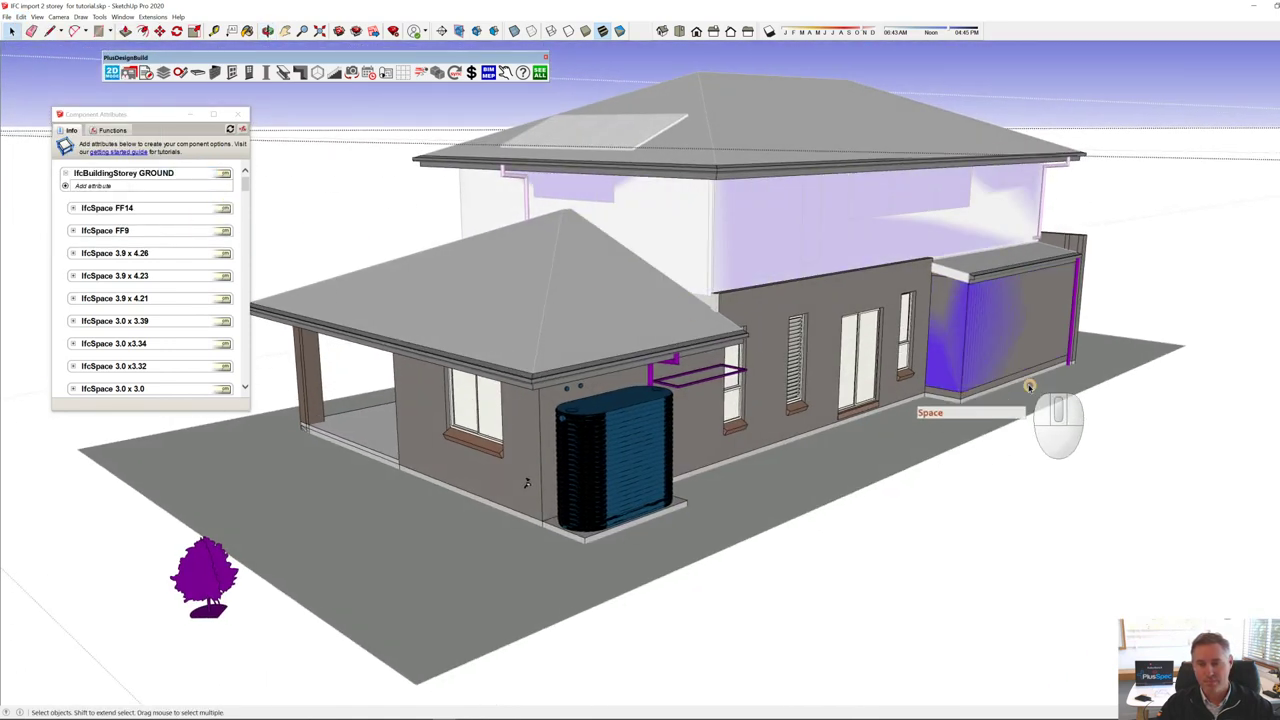
key("space")
left_click(960, 349)
scroll(962, 350, "up", 2)
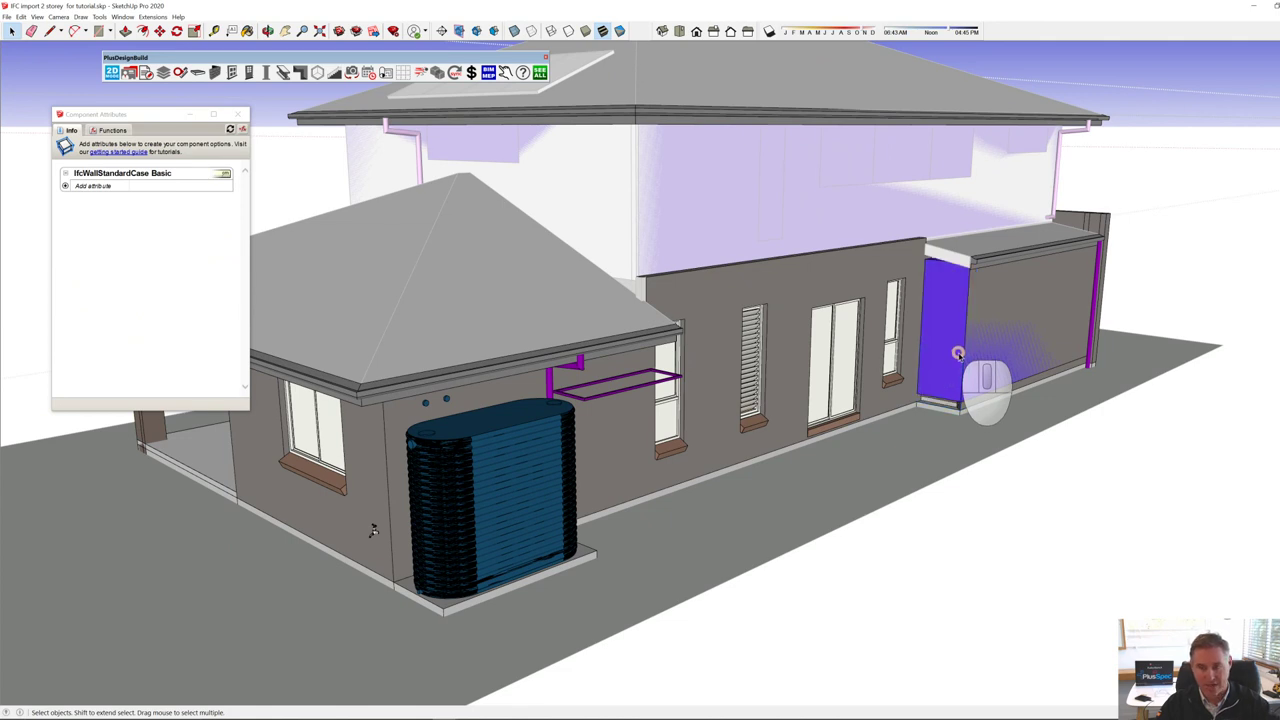
double_click(948, 333)
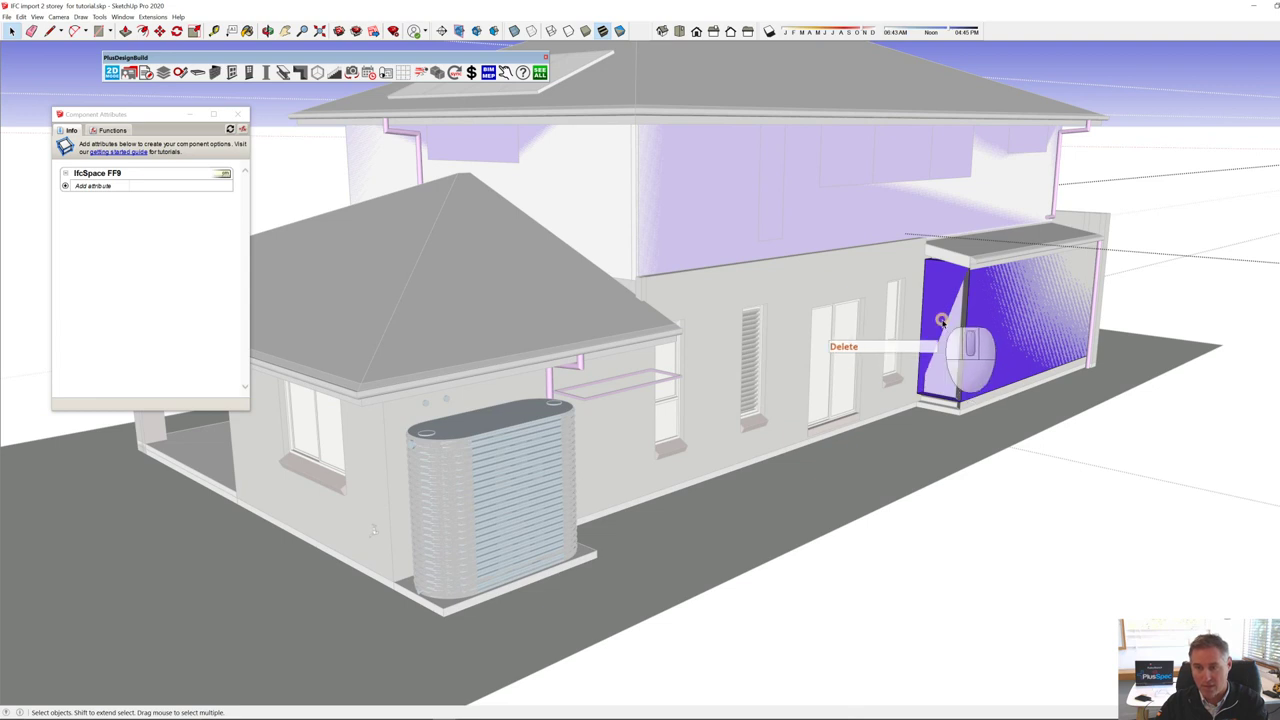
left_click(941, 320)
key("Delete")
key("Escape")
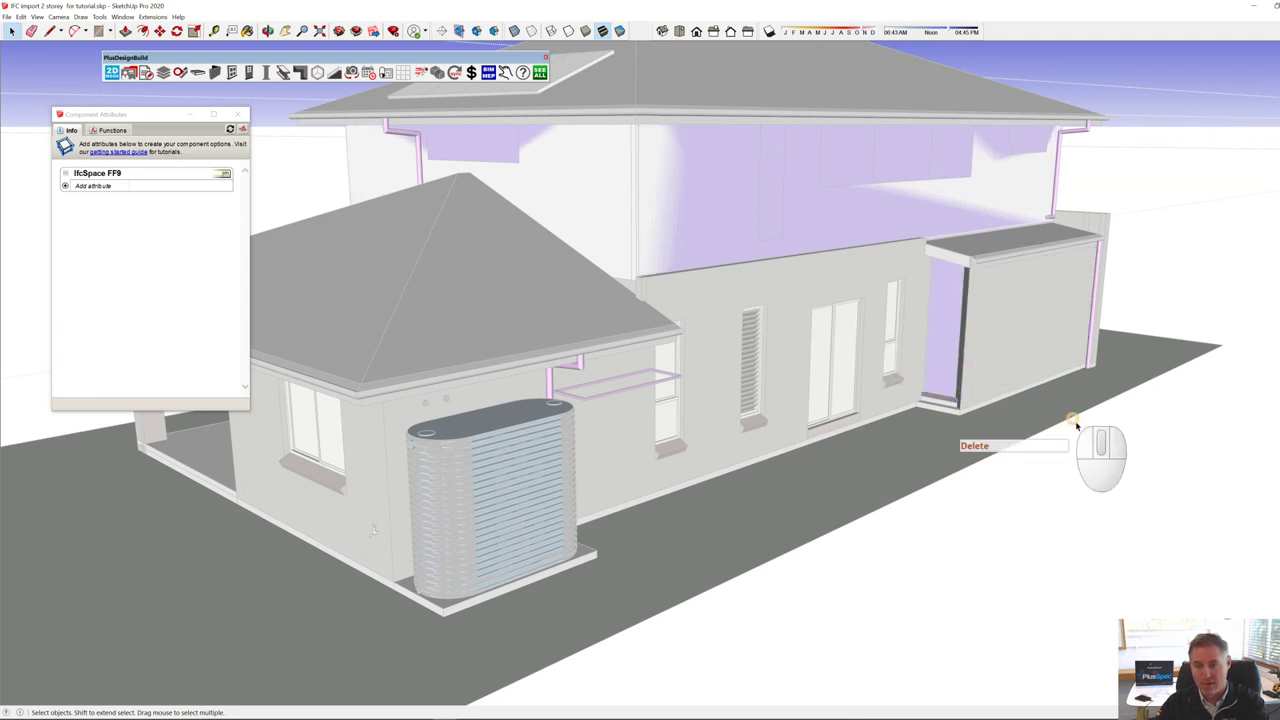
double_click(948, 348)
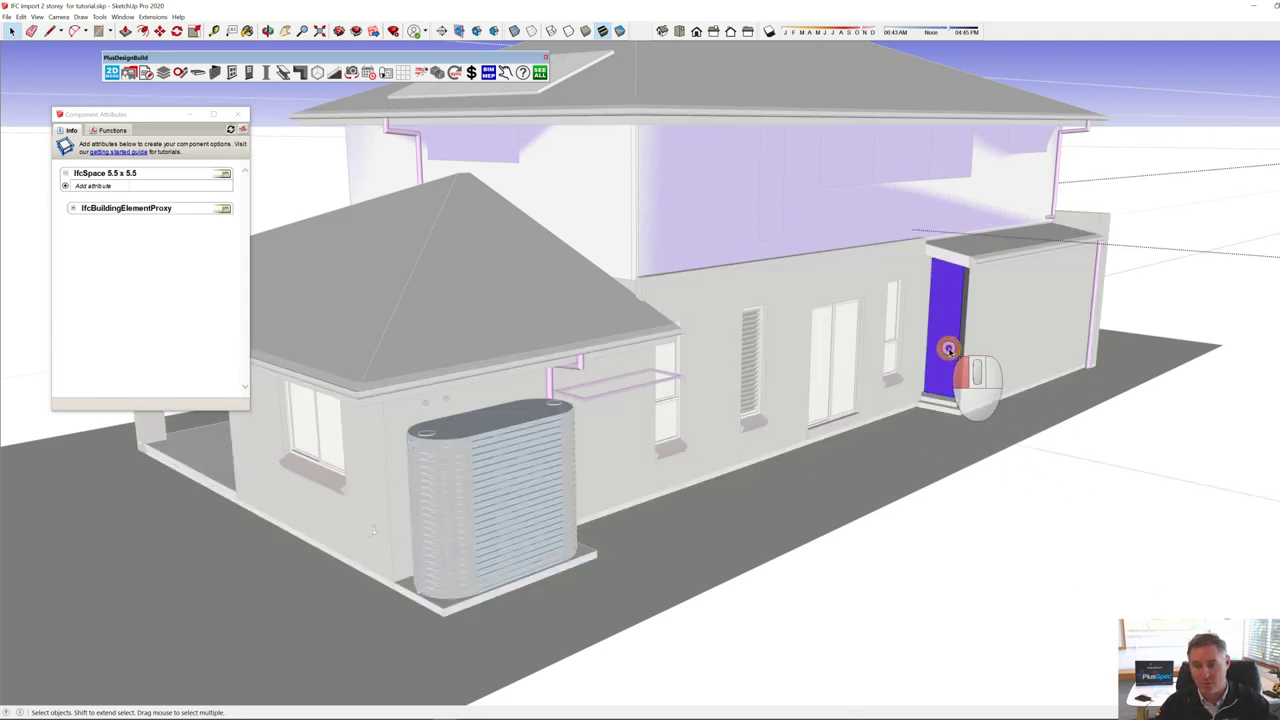
key("Delete")
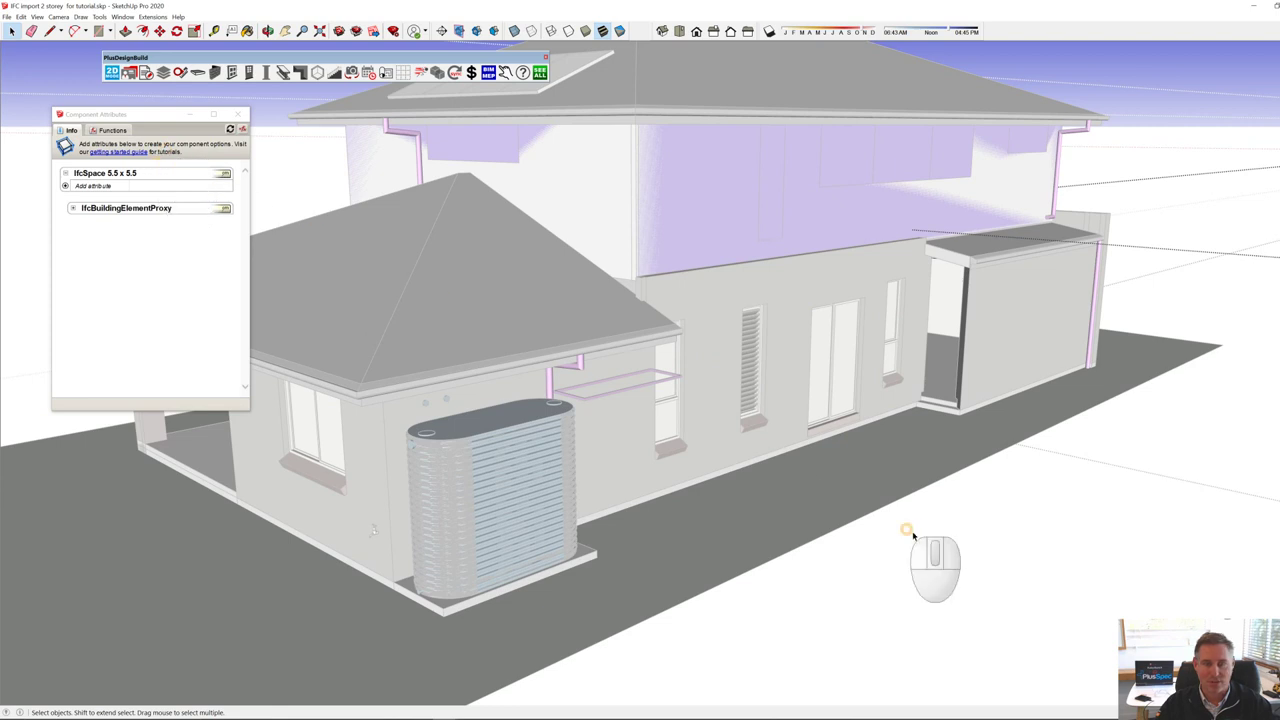
Step: Hide the main upper roof (IfcRoof Basic Roof:Generic) of the two-storey part
middle_click_drag(1023, 580, 809, 470)
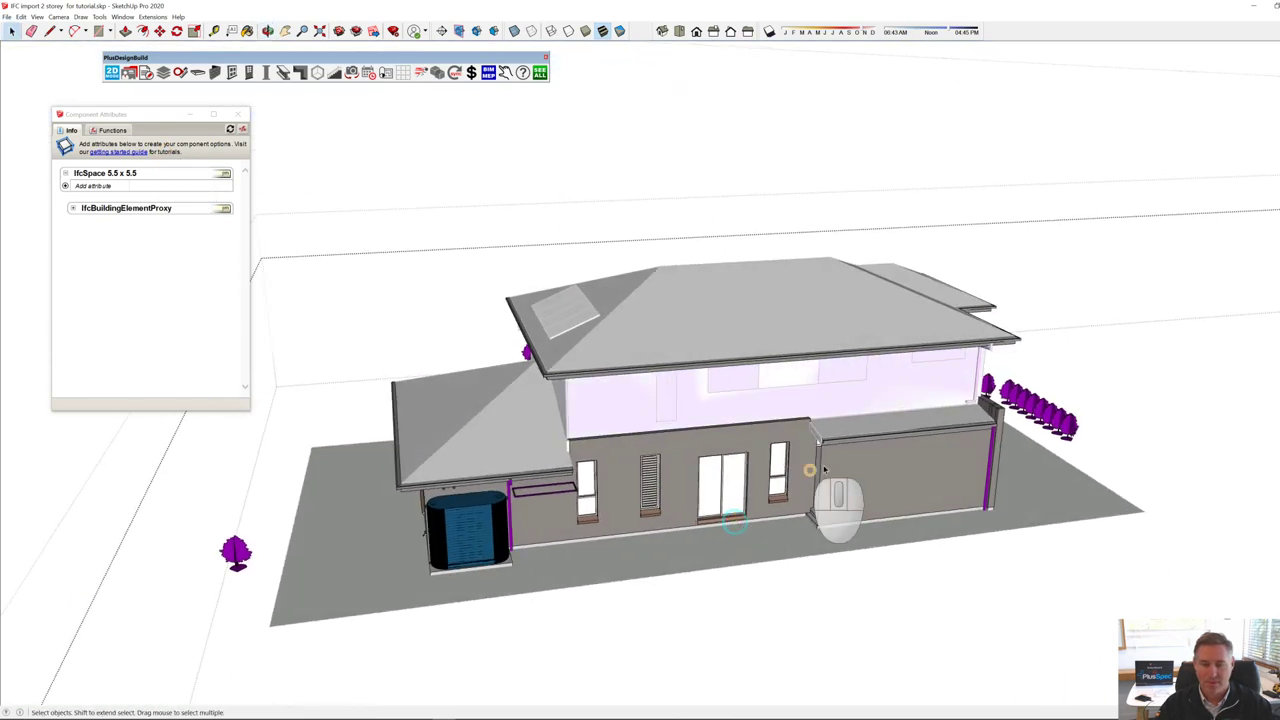
left_click(750, 335)
scroll(690, 340, "up", 4)
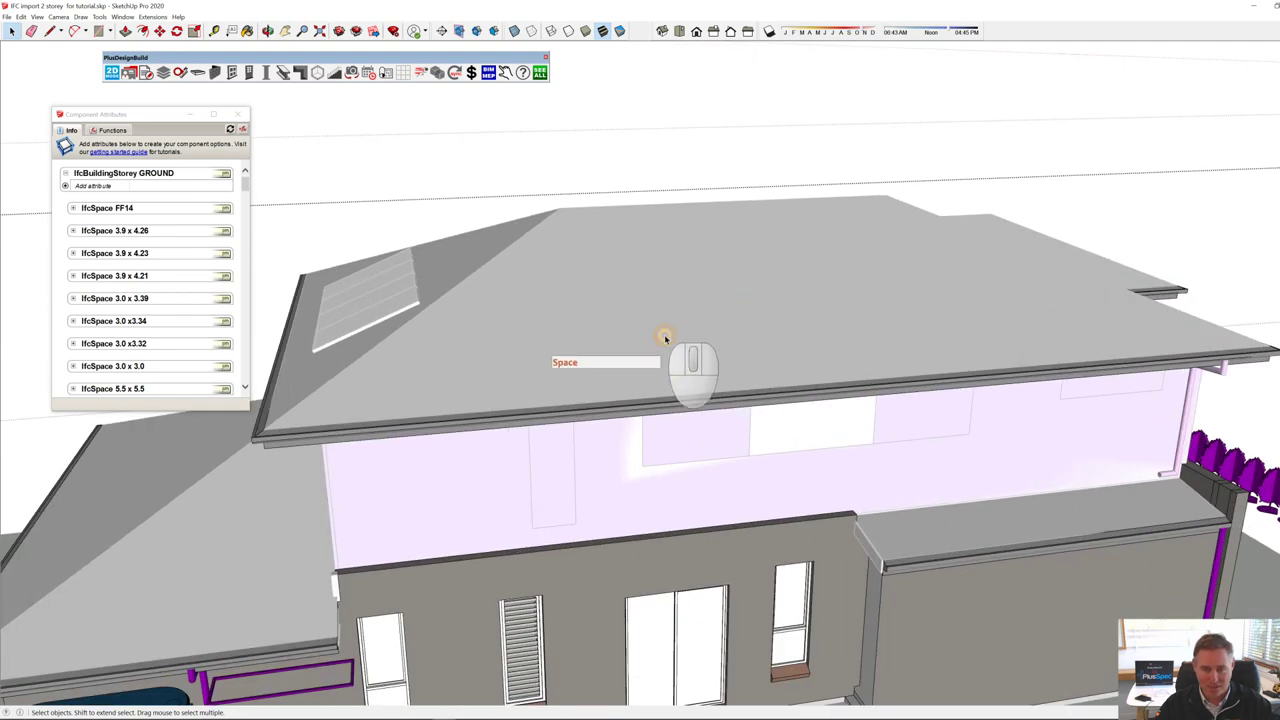
scroll(762, 376, "down", 3)
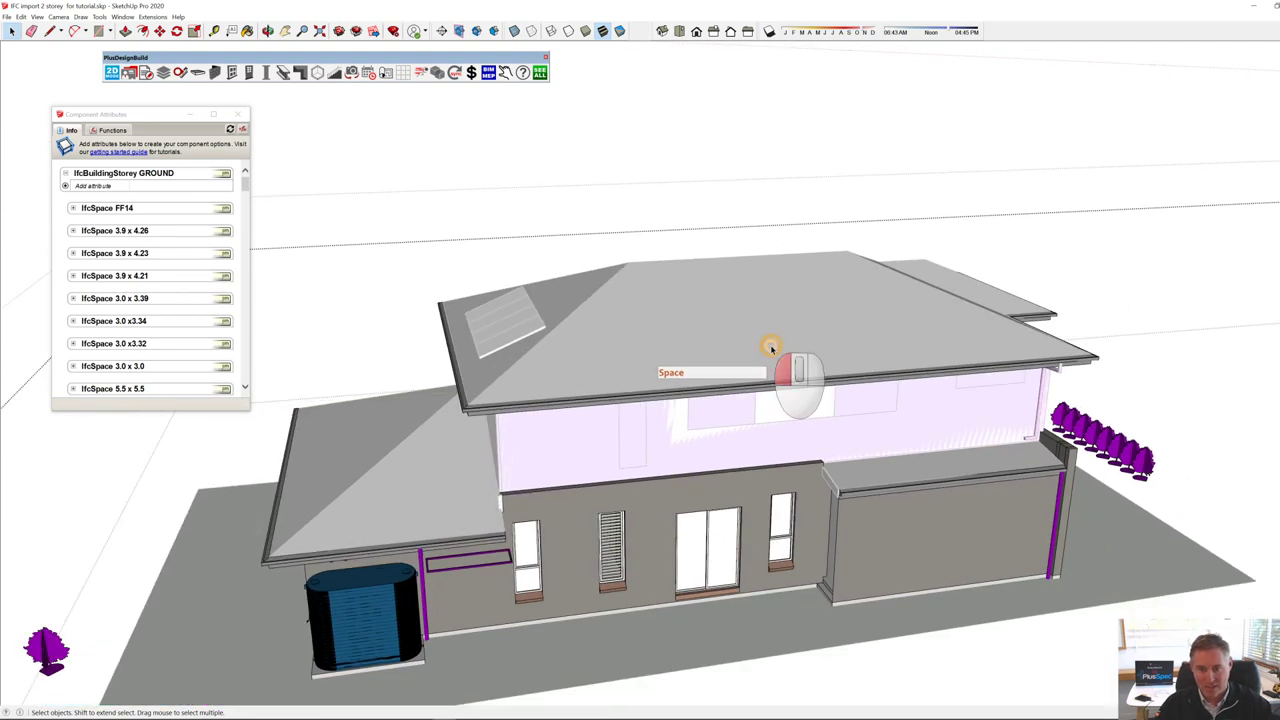
double_click(768, 345)
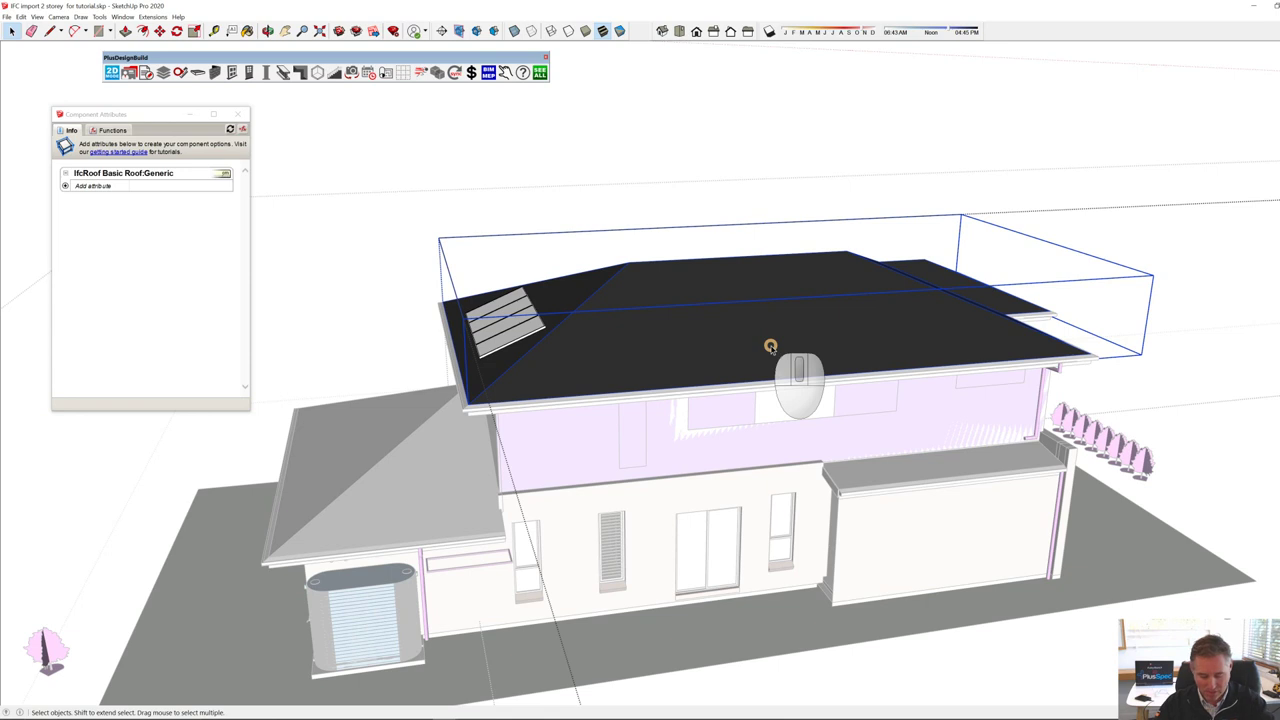
key("h")
Step: Hide the flat ceiling slab beneath the hidden roof to uncover the first-floor rooms
middle_click_drag(851, 337, 794, 466)
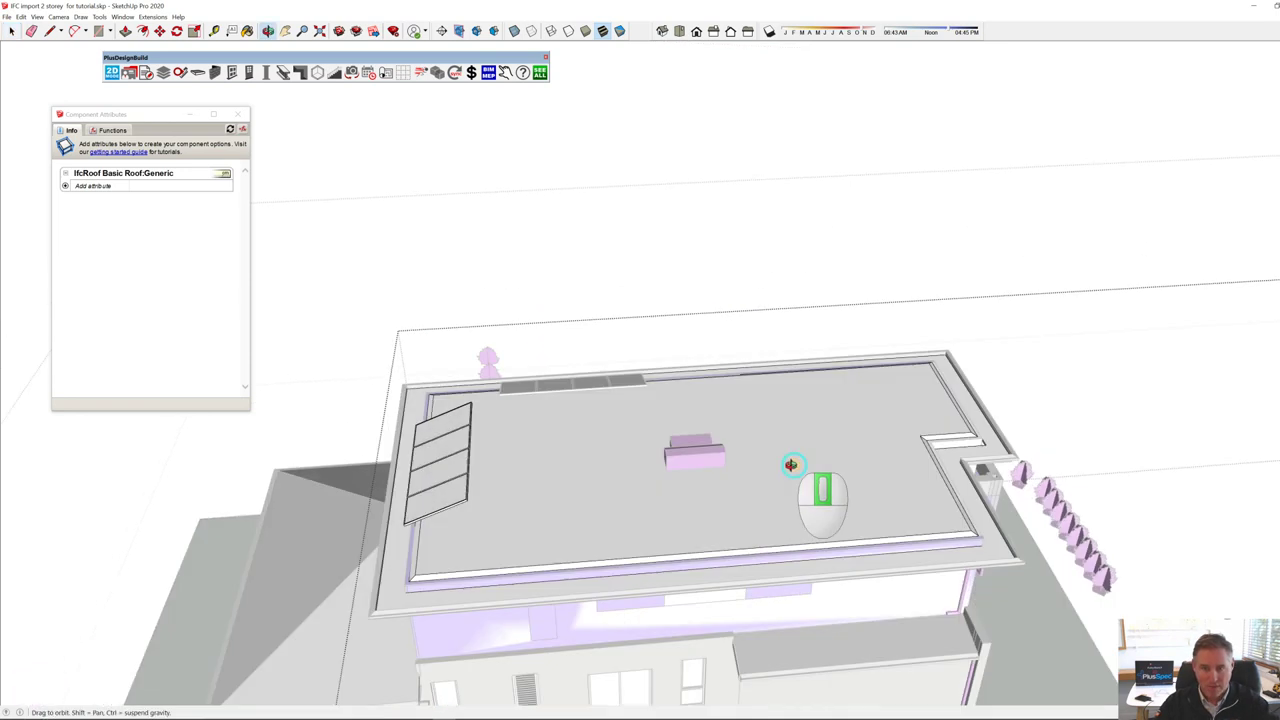
scroll(700, 490, "up", 3)
middle_click_drag(690, 490, 712, 357)
left_click(617, 442)
key("h")
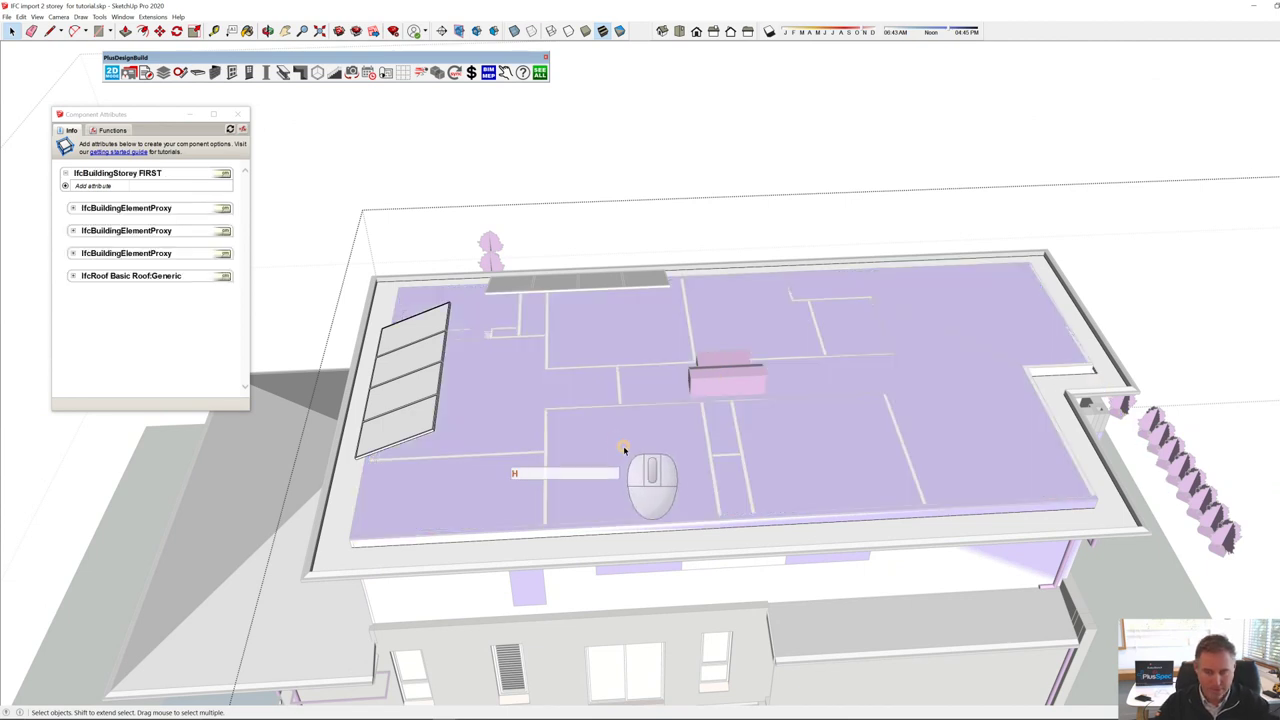
Step: Delete IfcSpace 3.0 x 3.0 and the neighbouring purple room volumes along the side facade of the first floor
left_click(642, 451)
double_click(642, 451)
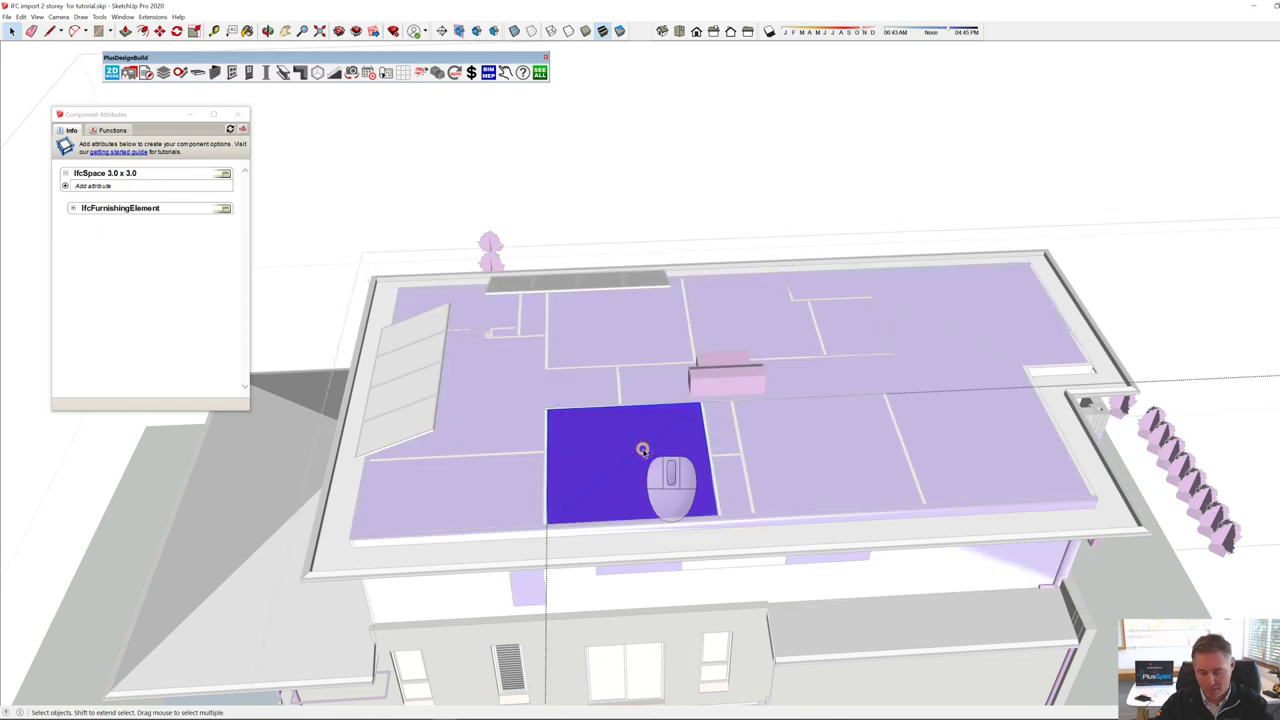
key("Delete")
left_click(770, 455)
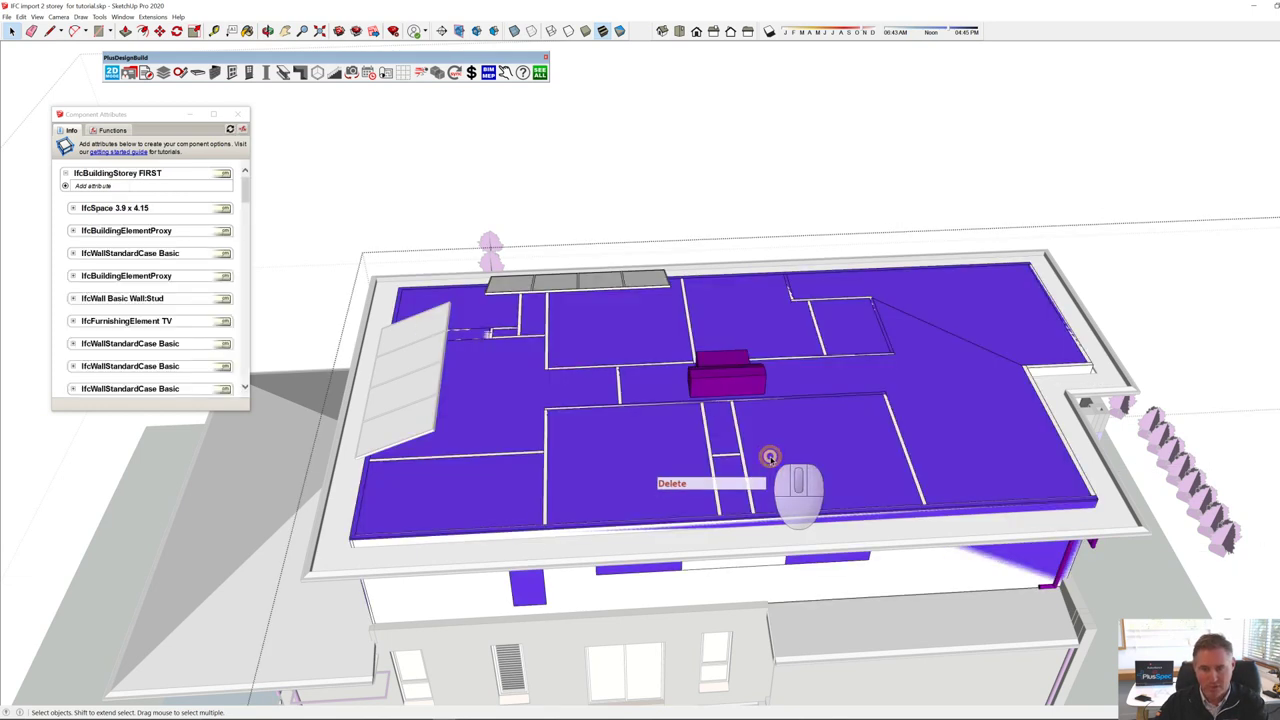
left_click(767, 453)
key("Delete")
left_click(950, 450)
key("Delete")
Step: Delete the first-floor purple volumes over the hallway, in the small enclosed room and in the corner recess of the large room
left_click(788, 352)
key("Delete")
left_click(855, 345)
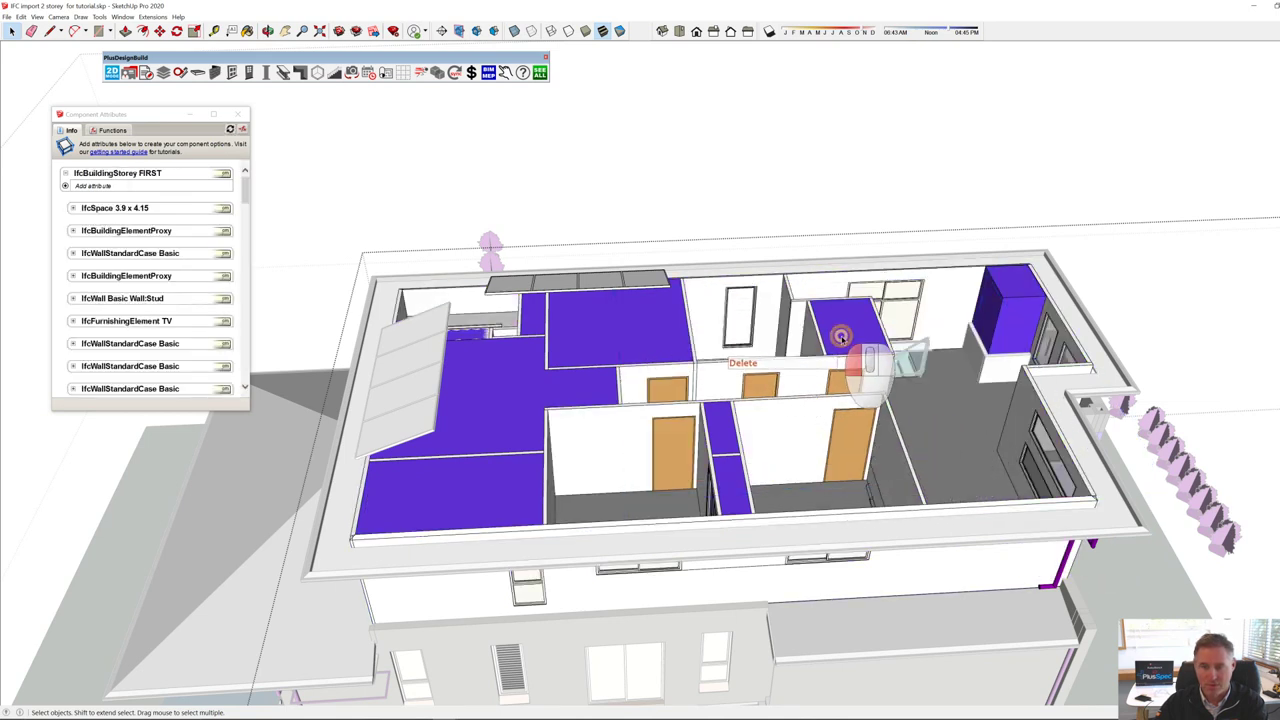
key("Delete")
left_click(1010, 297)
key("Delete")
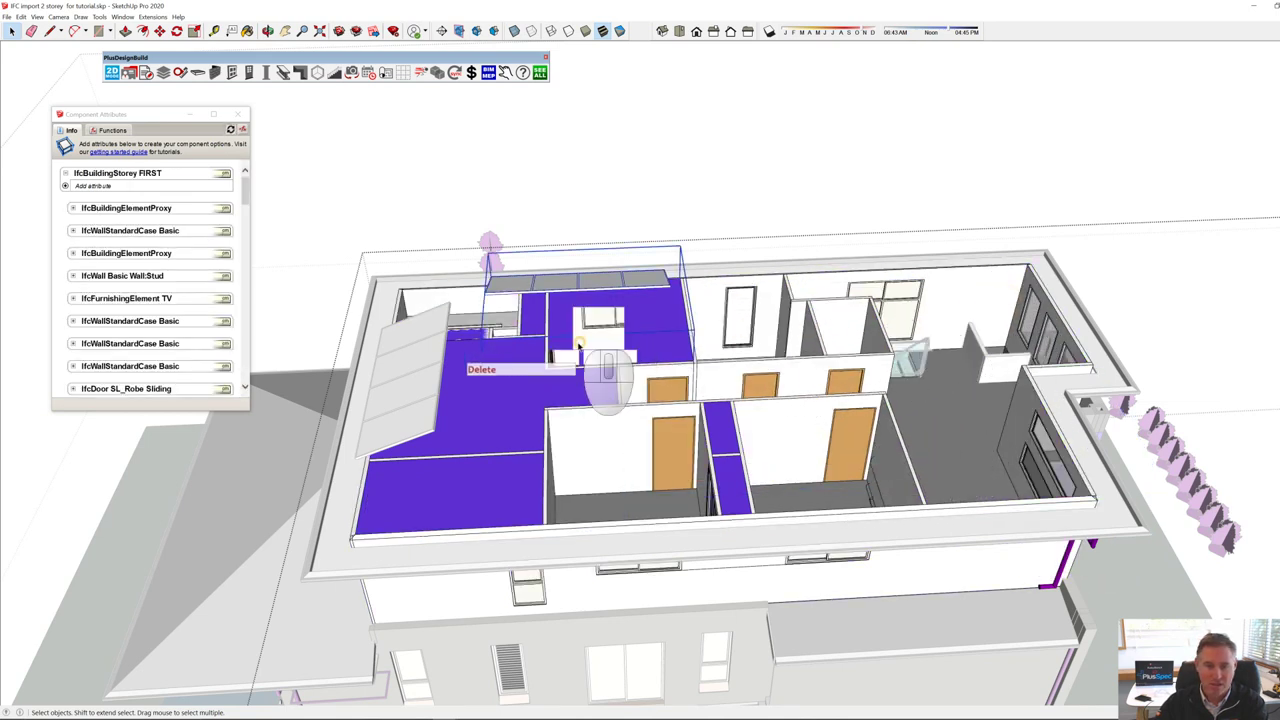
Step: Delete the remaining first-floor purple volumes at the solar-panel end and in the narrow closets between the rooms
left_click(523, 371)
key("Delete")
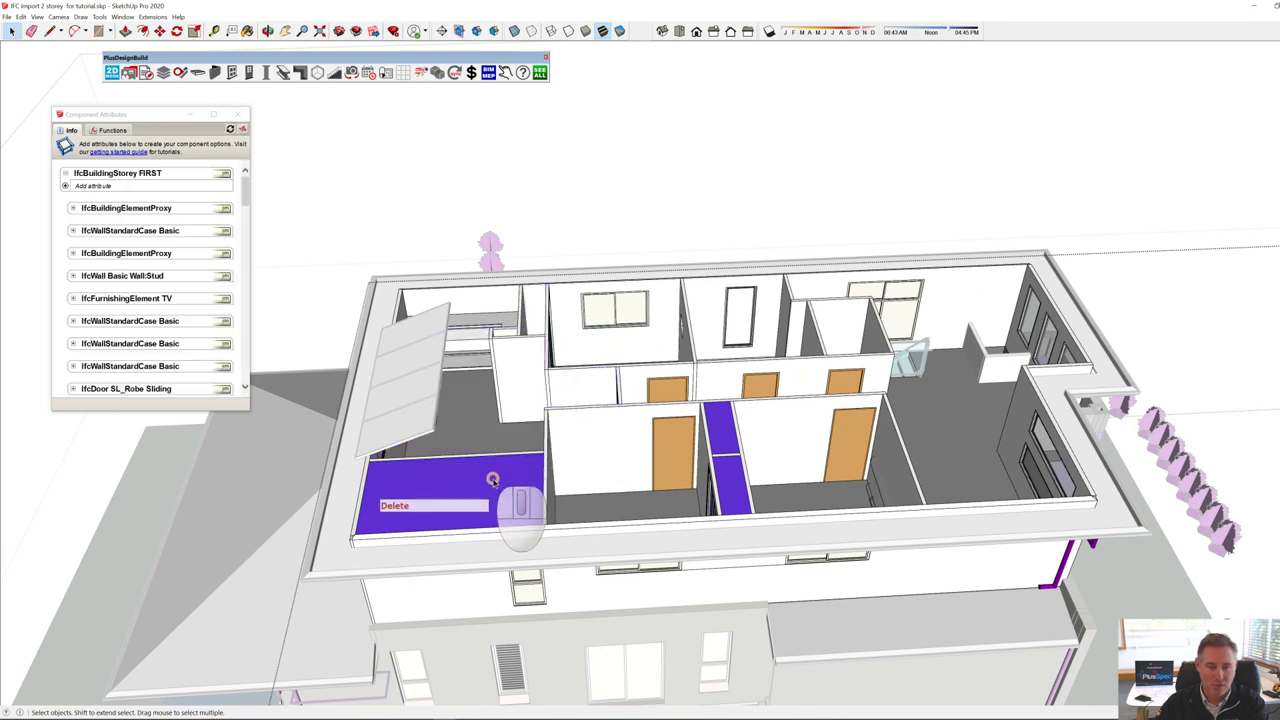
left_click(726, 480)
key("Delete")
Step: Open the ground storey and delete the three purple trees around the single-storey front wing
scroll(856, 428, "down", 5)
middle_click_drag(856, 428, 1093, 245)
scroll(695, 478, "up", 3)
scroll(695, 478, "up", 2)
left_click(857, 549)
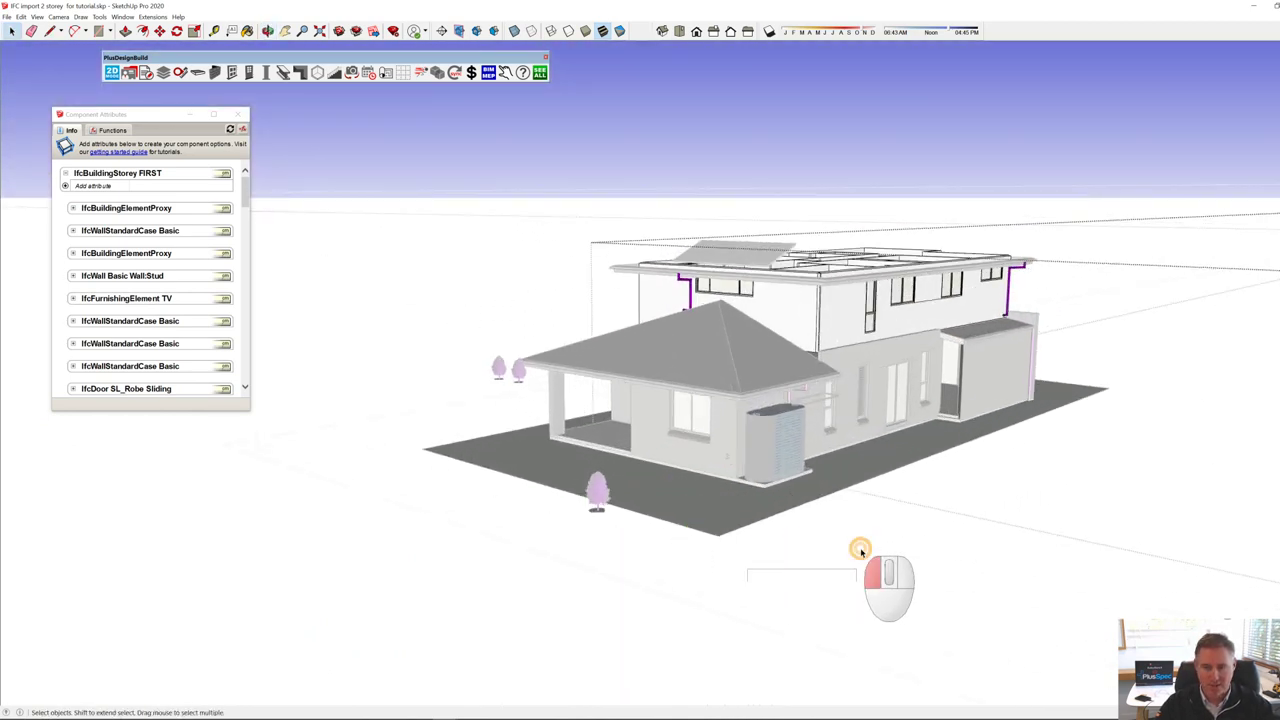
double_click(592, 494)
left_click(592, 494)
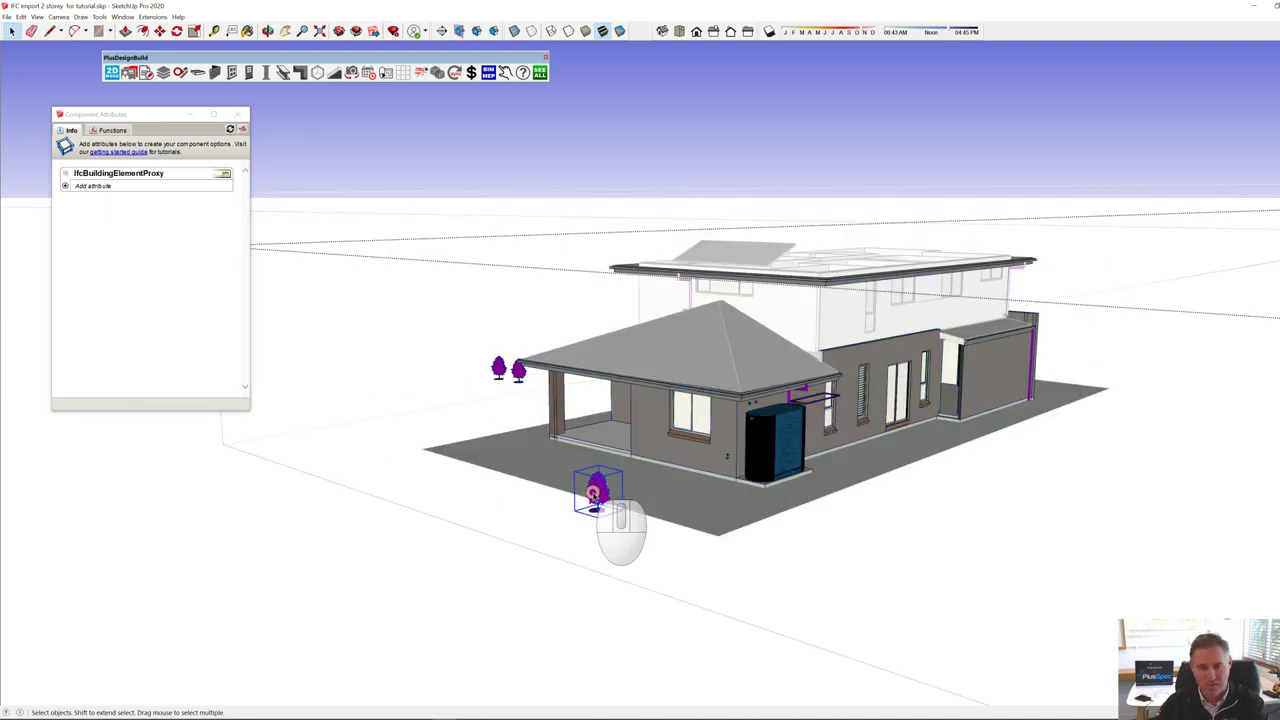
key("Delete")
left_click(520, 380)
key("Delete")
left_click(499, 368)
key("Delete")
middle_click_drag(1017, 571, 1023, 543)
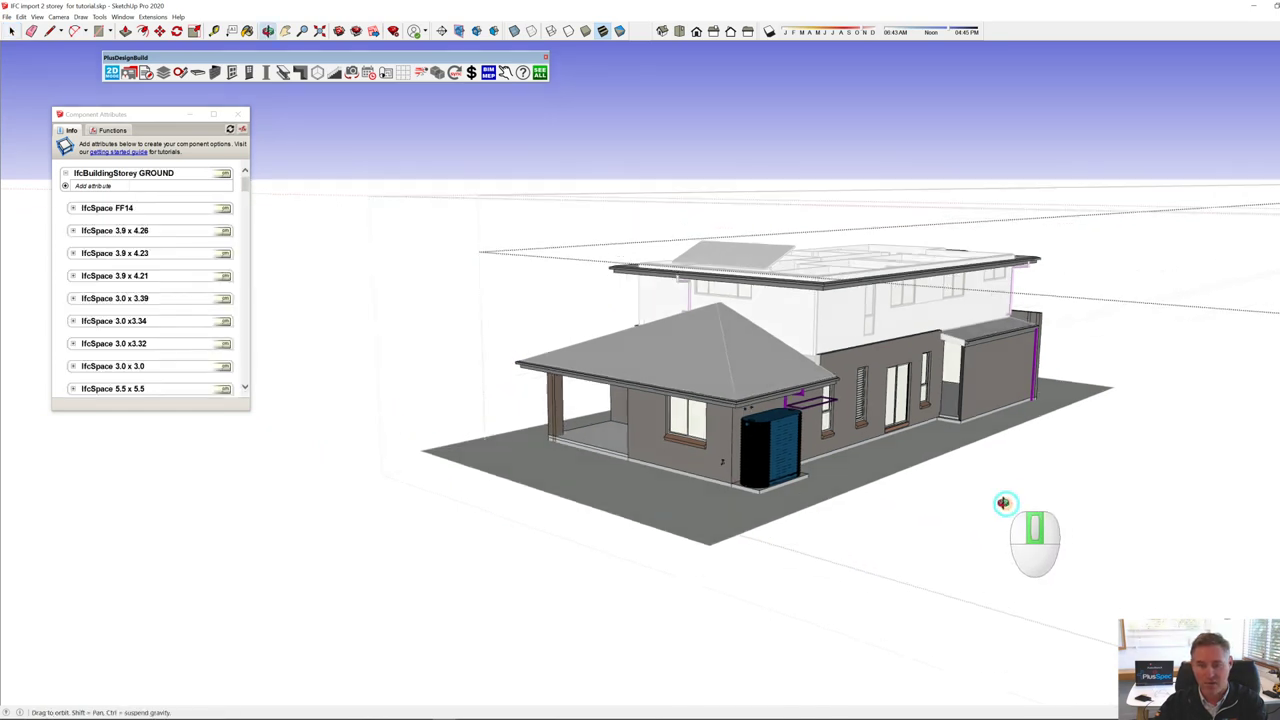
left_click(675, 468)
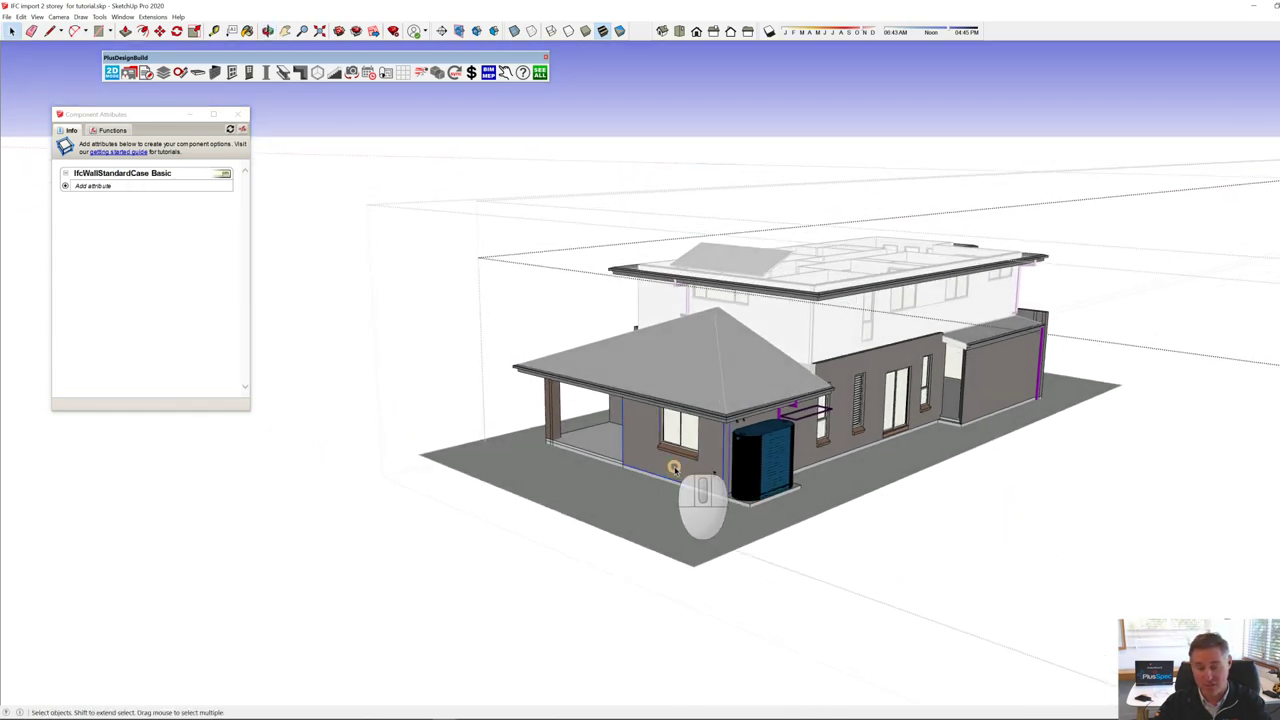
key("Delete")
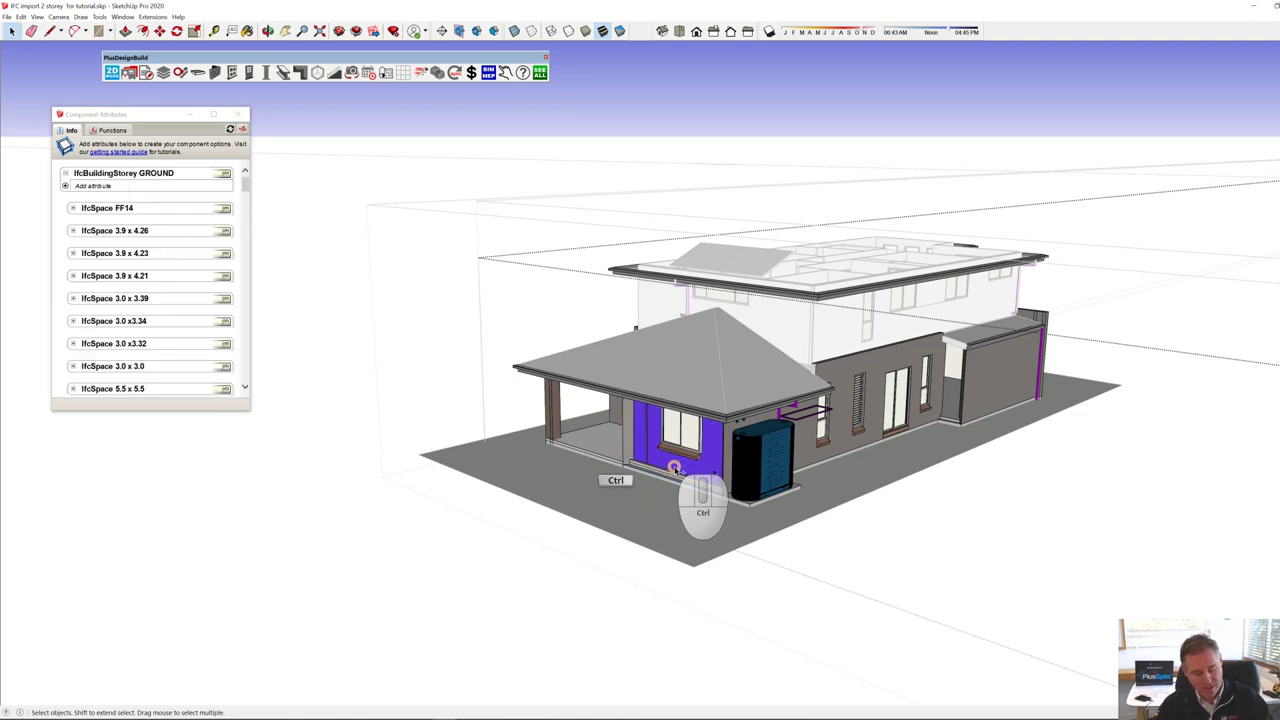
key("ctrl+z")
Step: Hide the front wing's window wall (IfcWallStandardCase Basic) and delete IfcSpace 3.0 x 3.0 and IfcSpace 3.0 x3.34 behind it
left_click(675, 468)
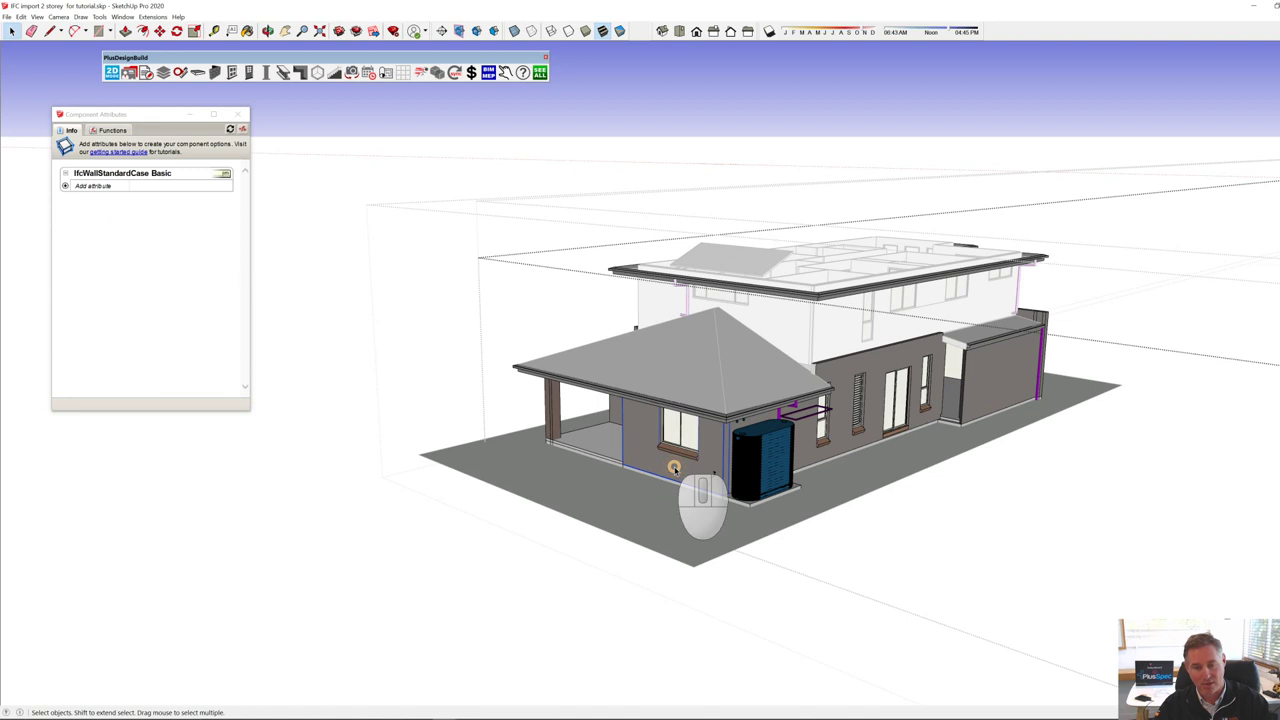
right_click(675, 468)
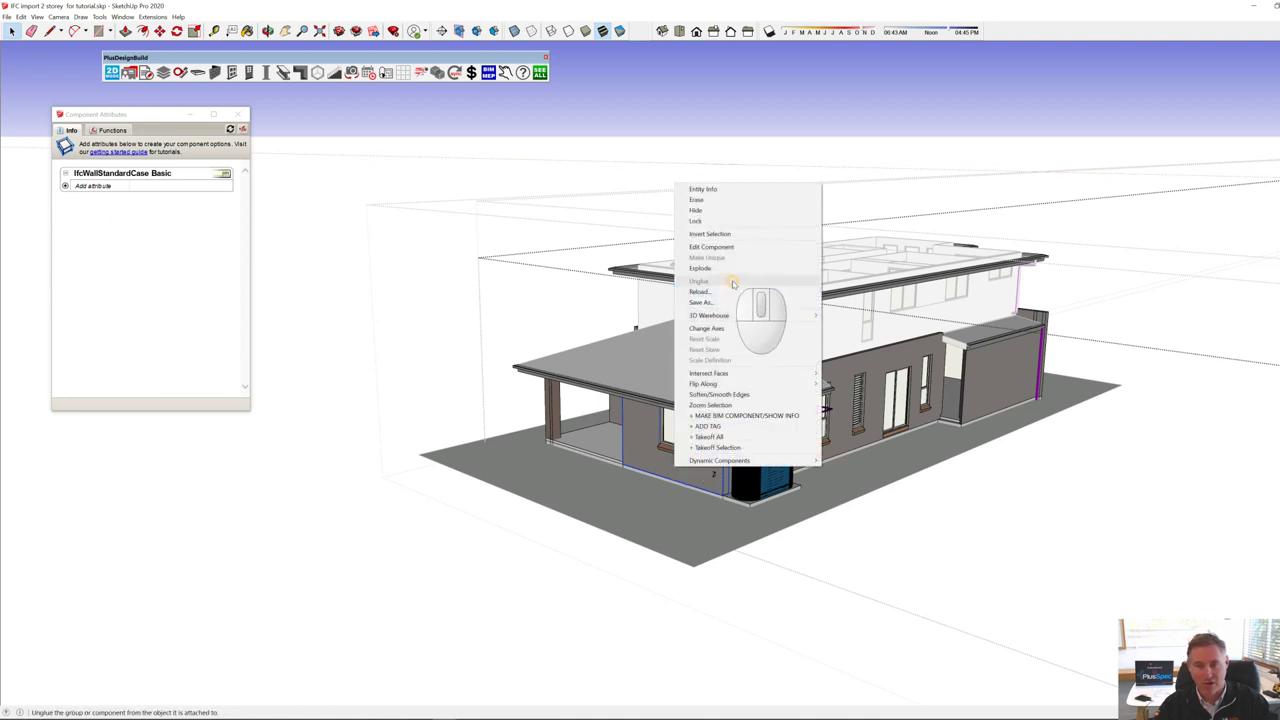
left_click(695, 210)
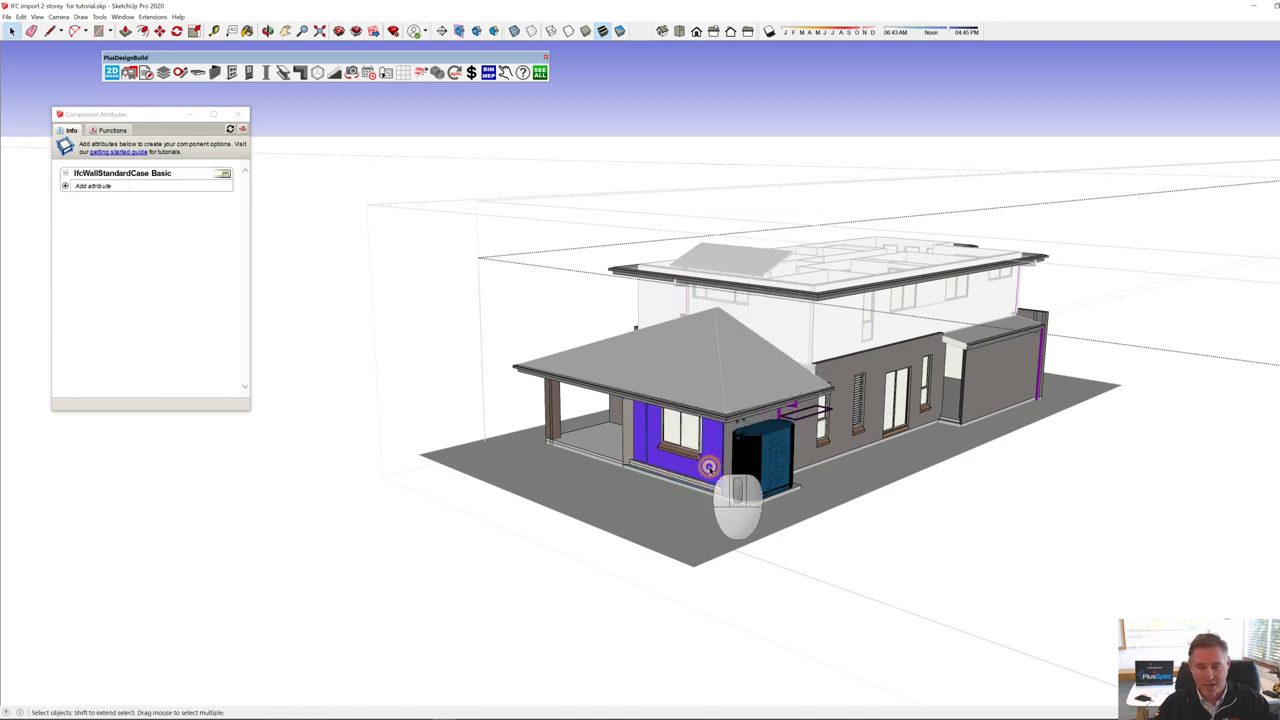
left_click(708, 467)
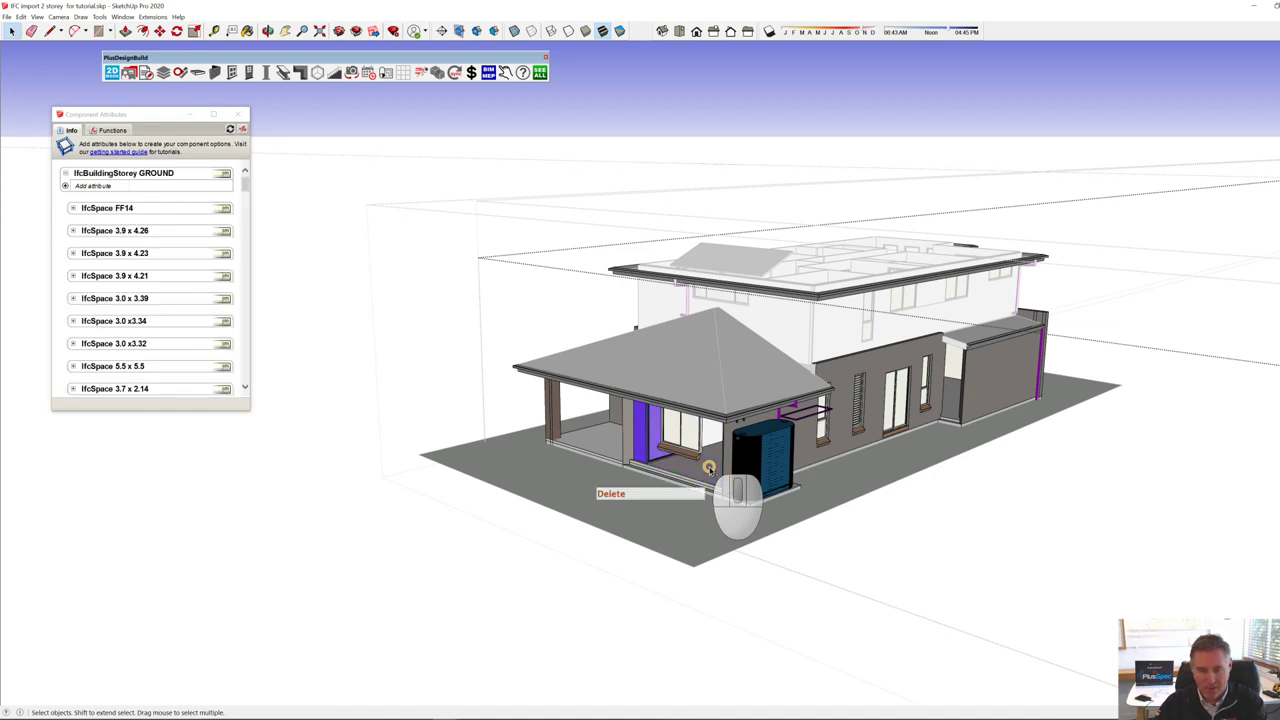
double_click(636, 443)
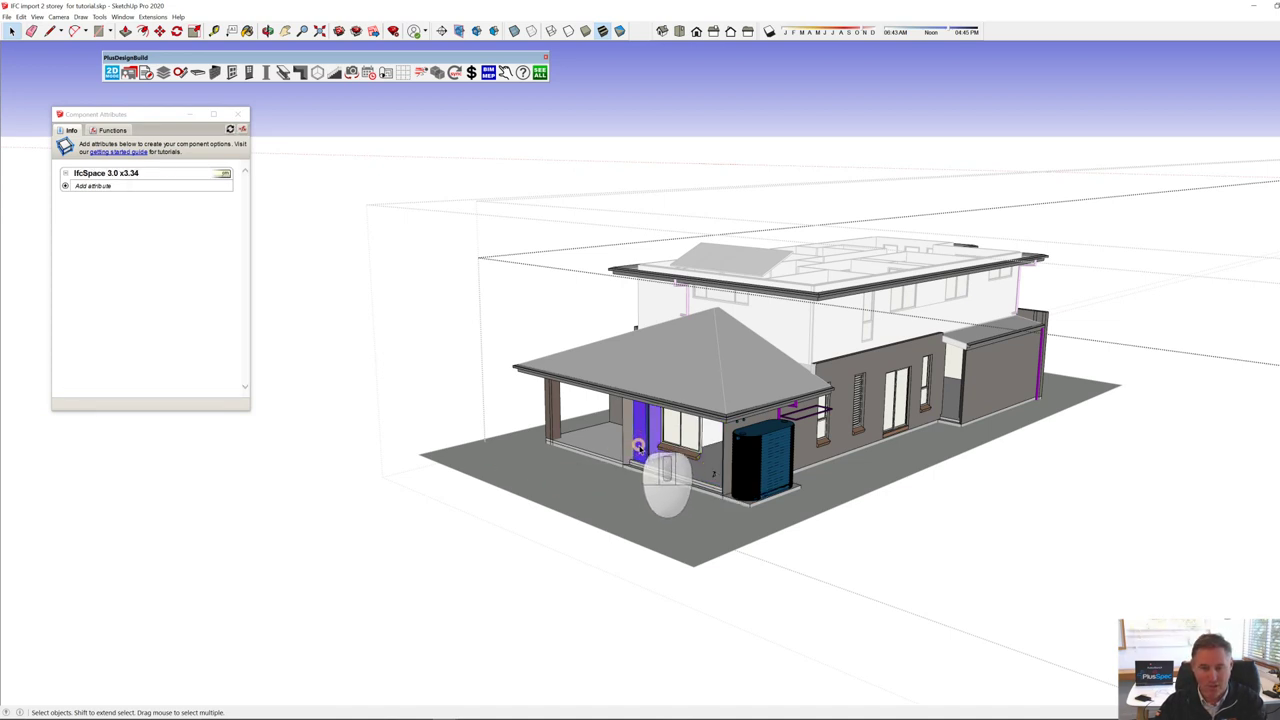
left_click(545, 500)
Step: Delete the purple IfcSpace FF14 volume filling the entry porch at the opposite end of the house
middle_click_drag(973, 449, 414, 489)
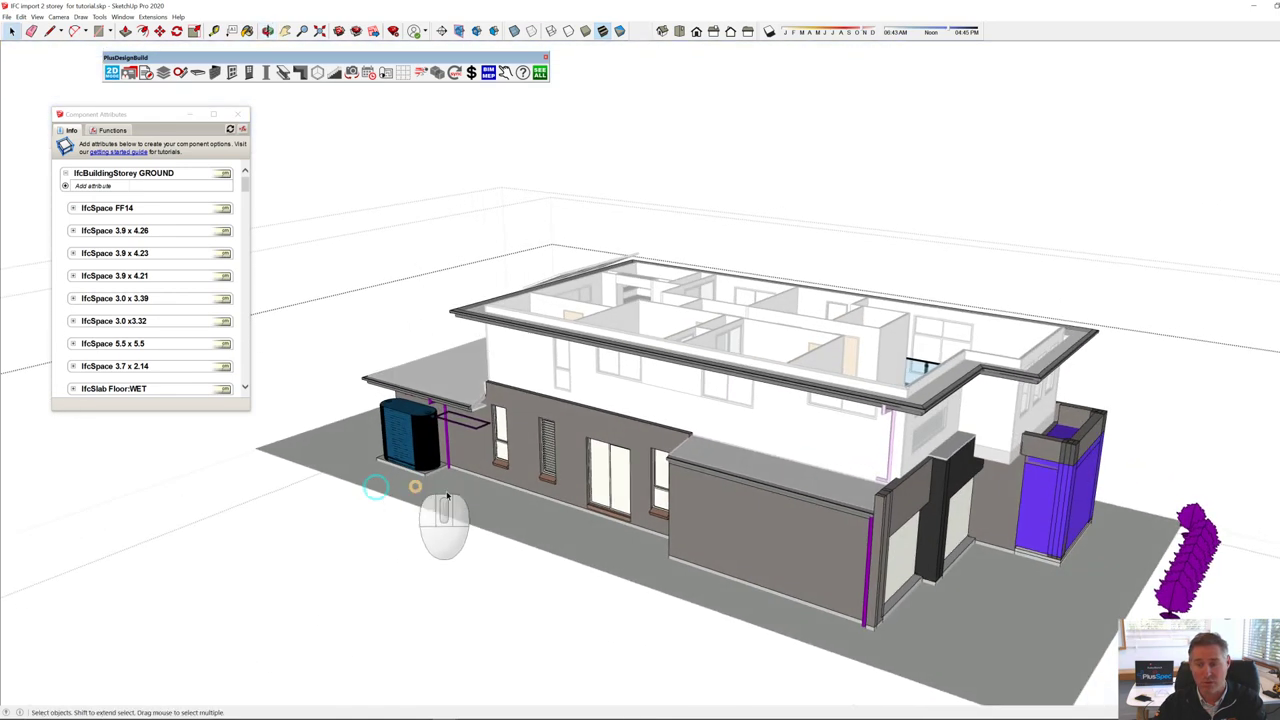
double_click(1042, 508)
key("Escape")
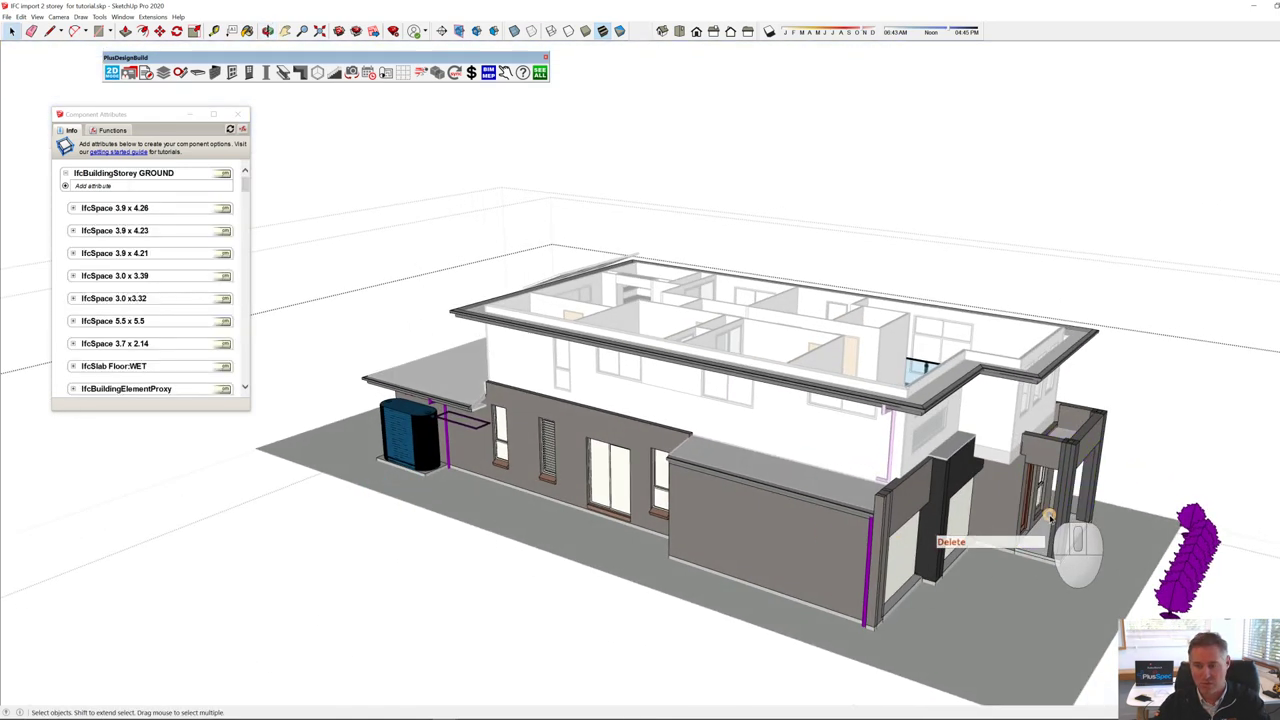
Step: Leave the ground storey and try to unhide all hidden elements of the building
scroll(913, 356, "down", 2)
middle_click_drag(914, 359, 843, 385)
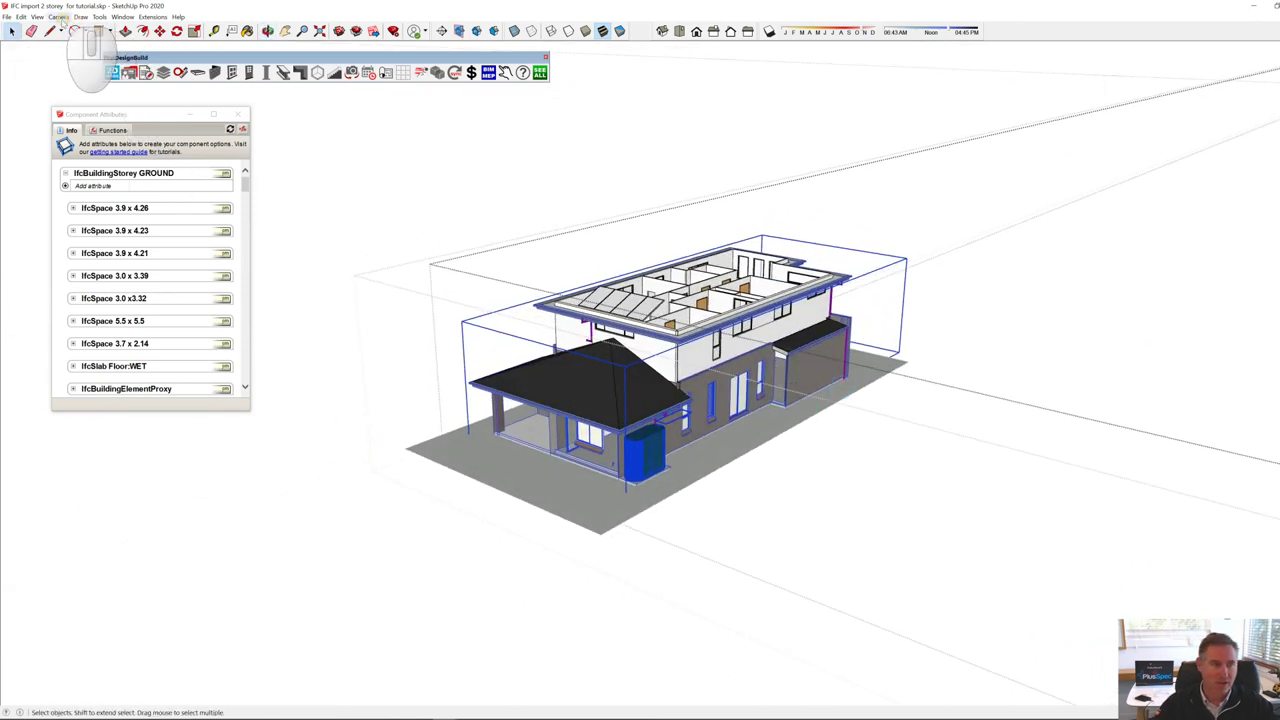
left_click(21, 17)
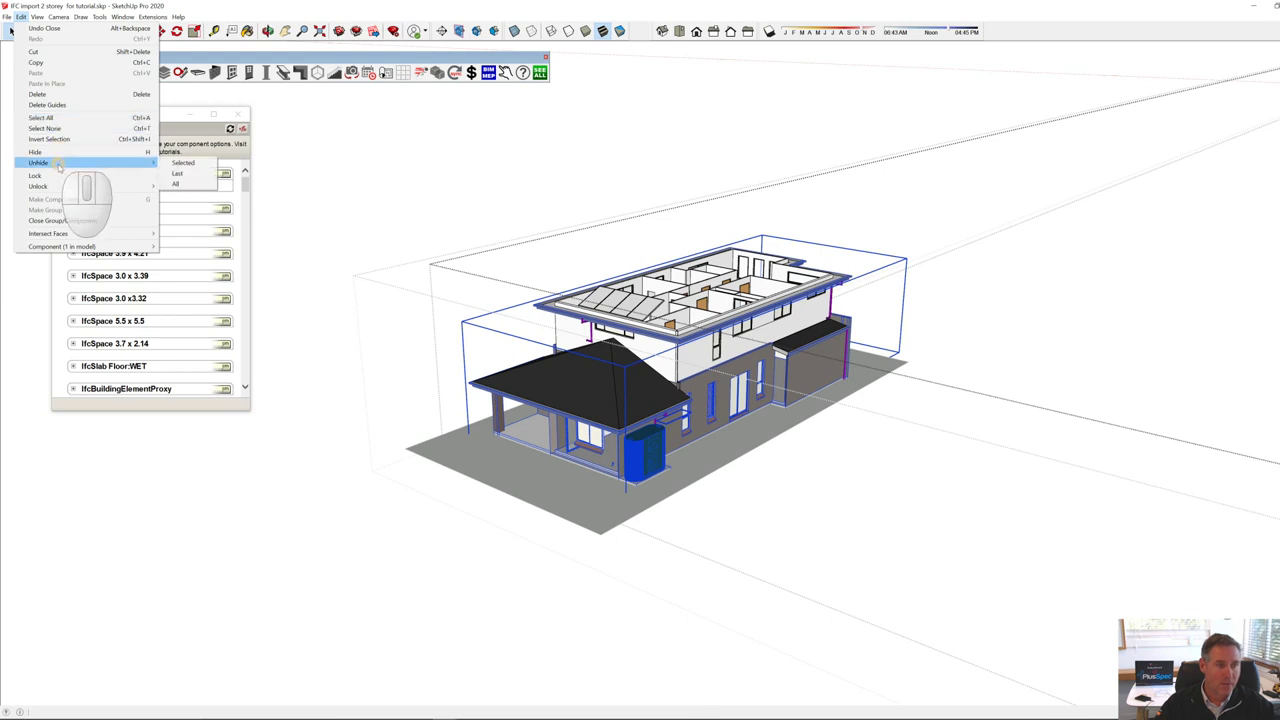
left_click(176, 184)
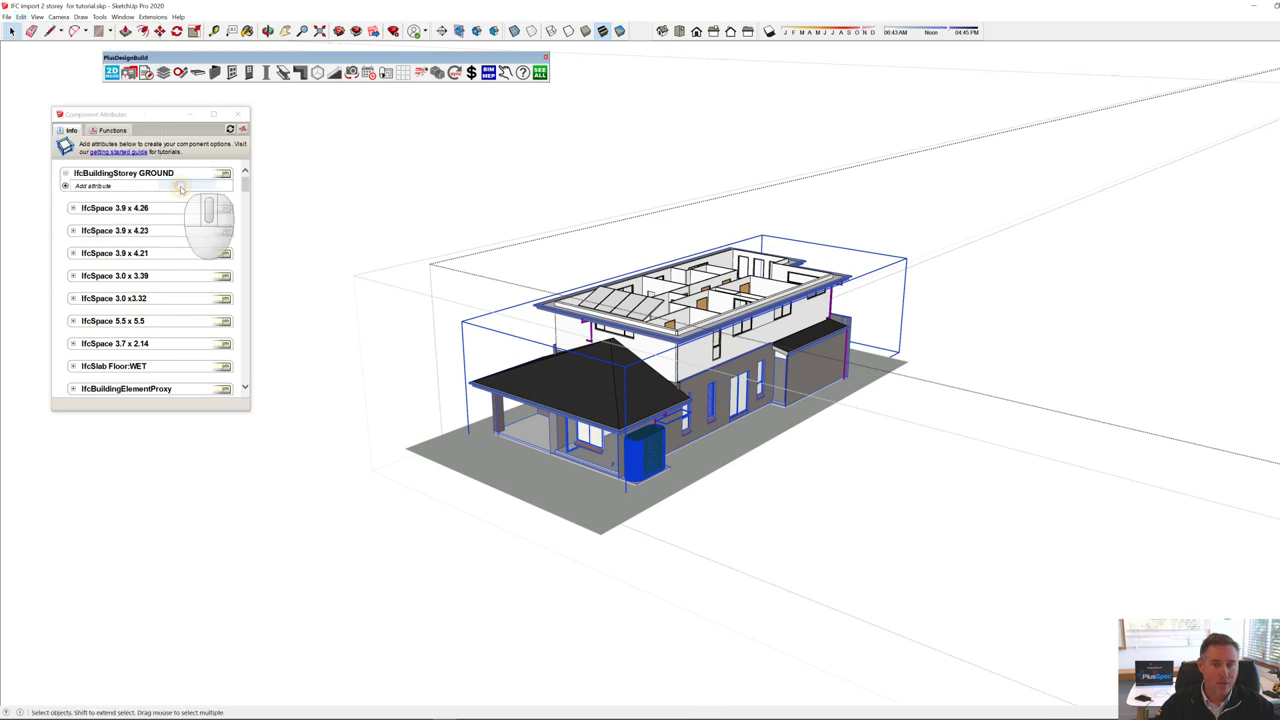
Step: Leave the open storey and explode the IfcBuilding wrapper component around the whole house
left_click(938, 550)
middle_click_drag(677, 443, 600, 415)
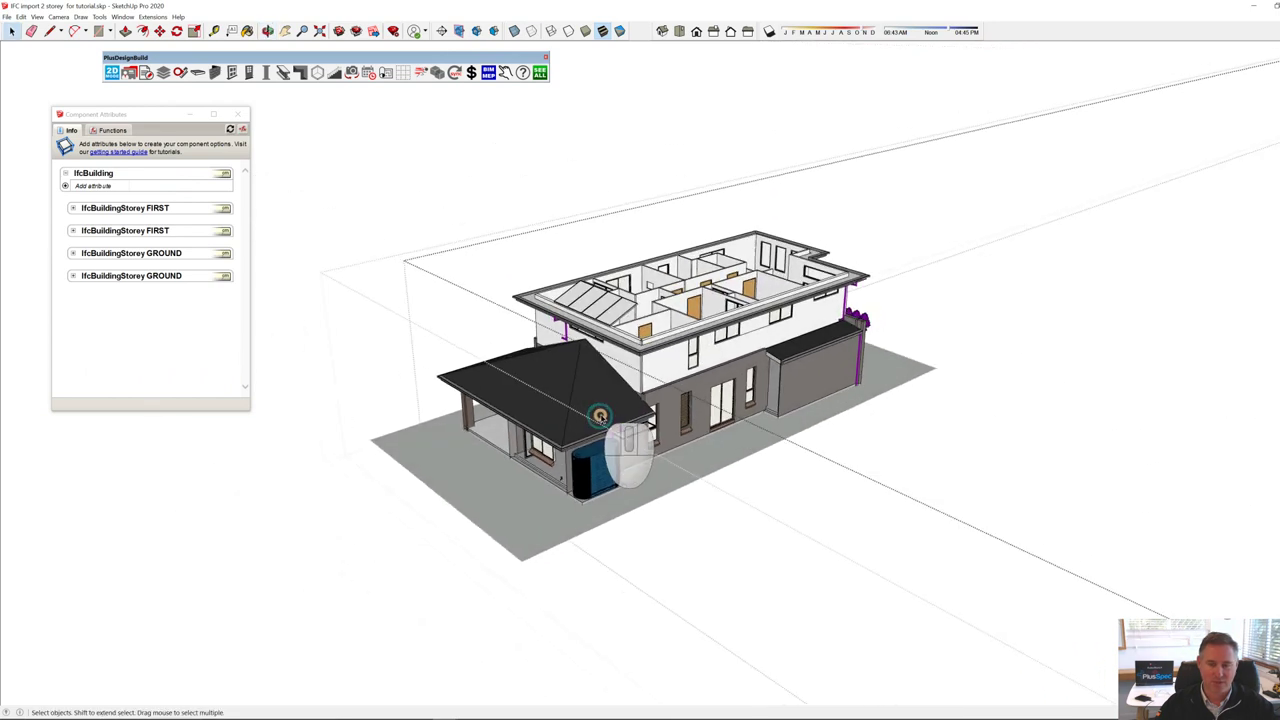
scroll(600, 420, "down", 4)
left_click_drag(532, 520, 745, 394)
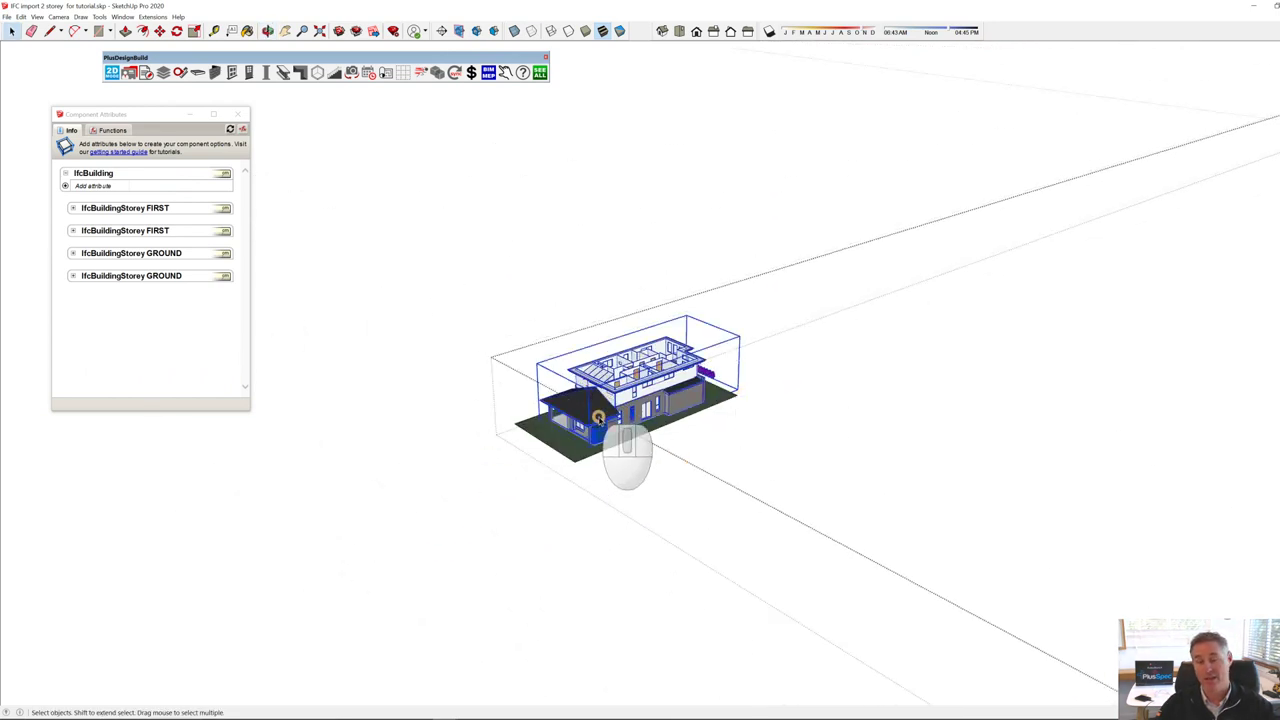
scroll(617, 408, "up", 5)
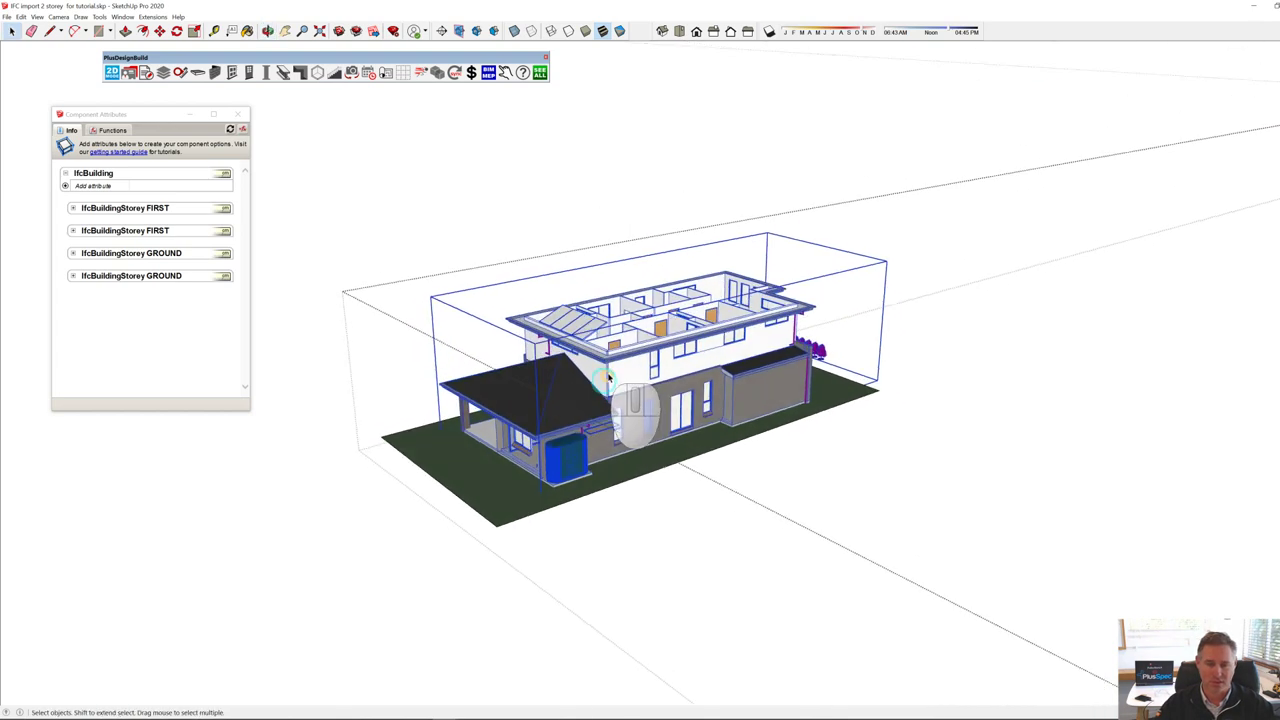
right_click(607, 376)
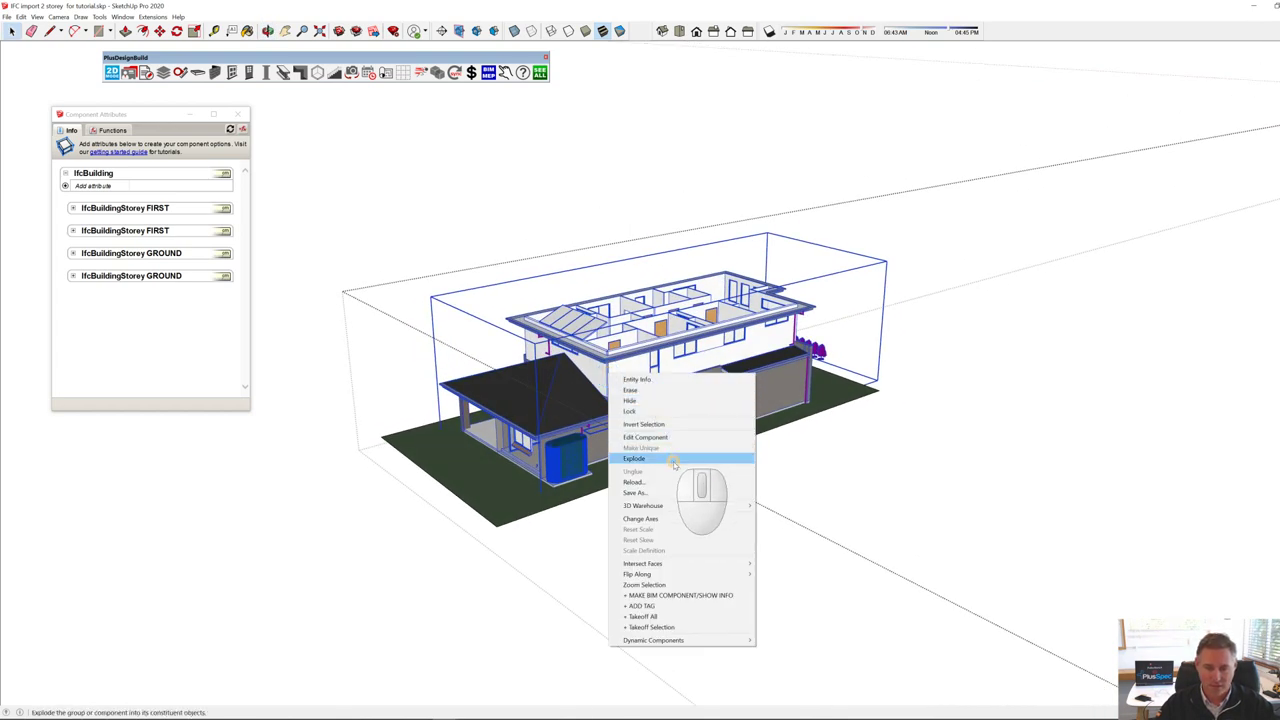
left_click(634, 459)
Step: Explode the IfcSite Surface wrapper so that the four building storeys become separate components
key("space")
left_click(503, 520)
scroll(600, 486, "down", 3)
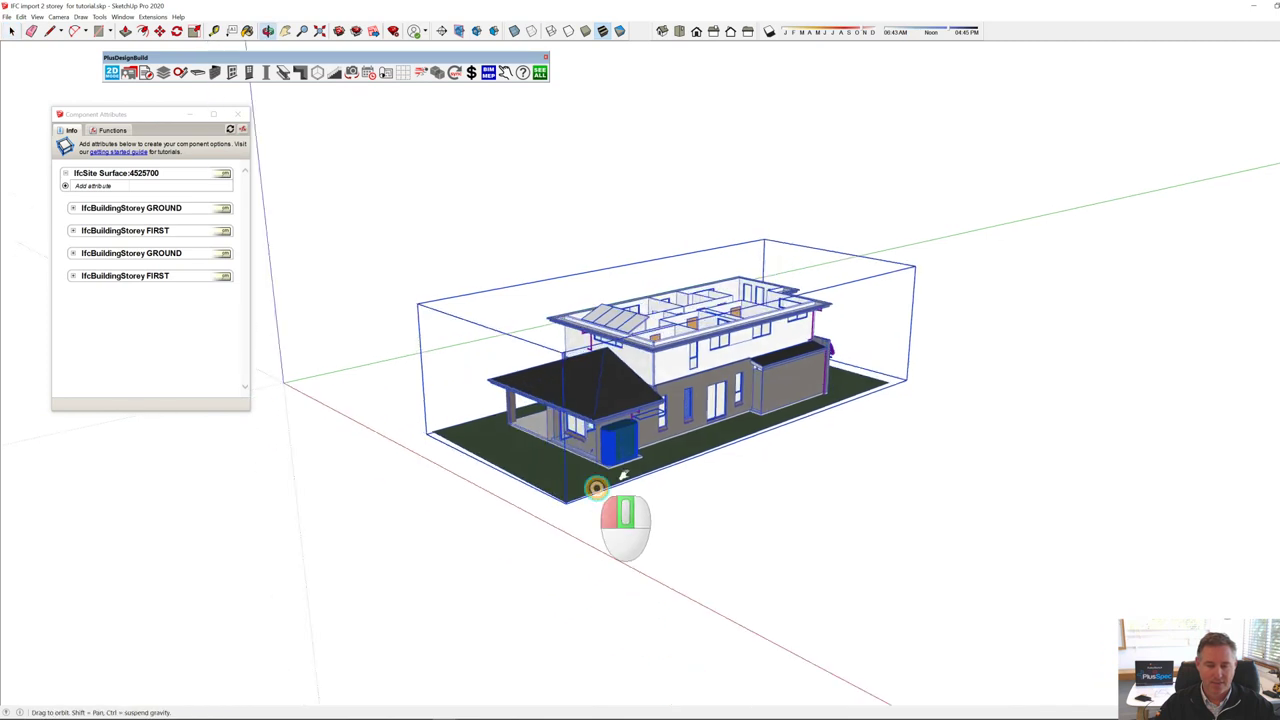
scroll(701, 432, "up", 5)
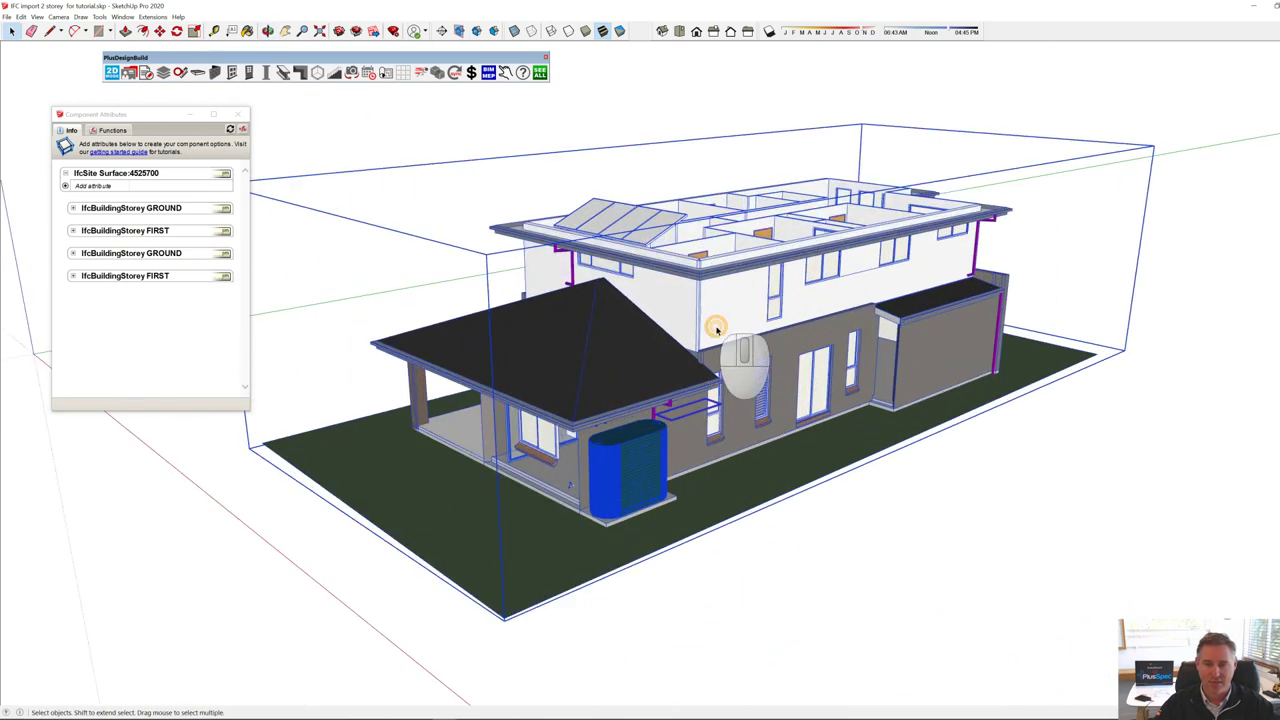
left_click_drag(716, 326, 745, 328)
key("space")
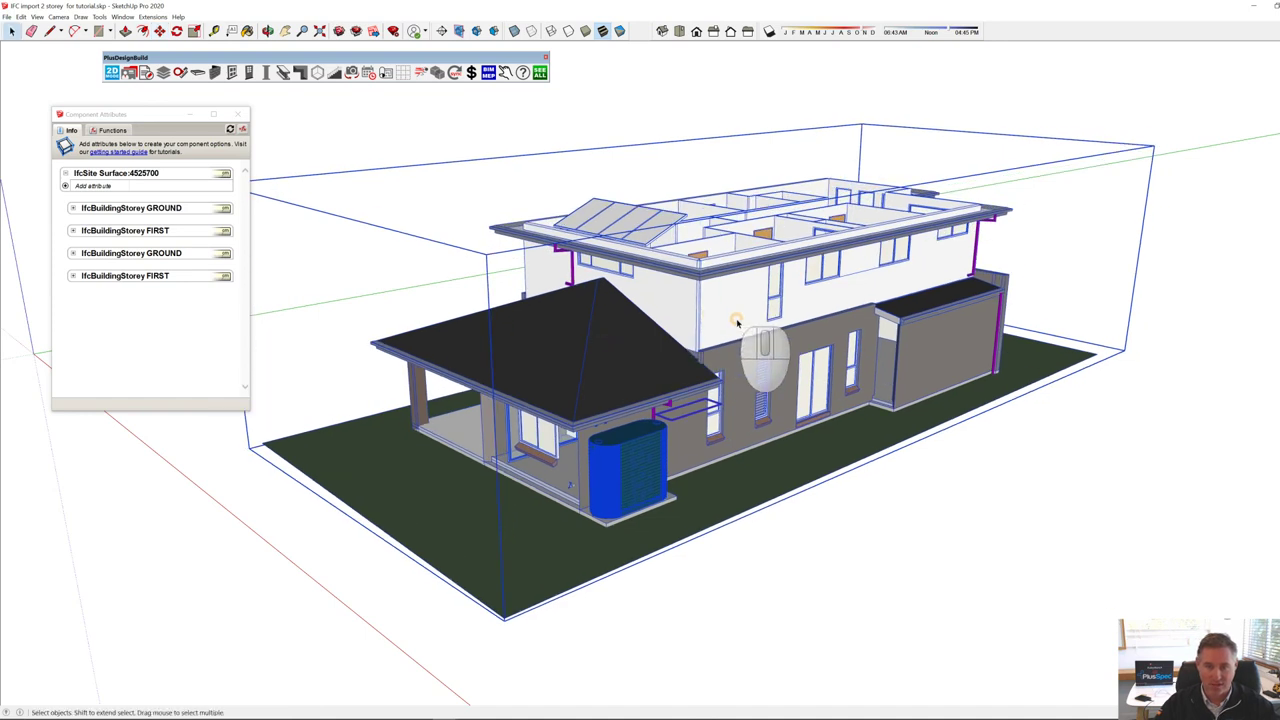
right_click(735, 323)
left_click(762, 404)
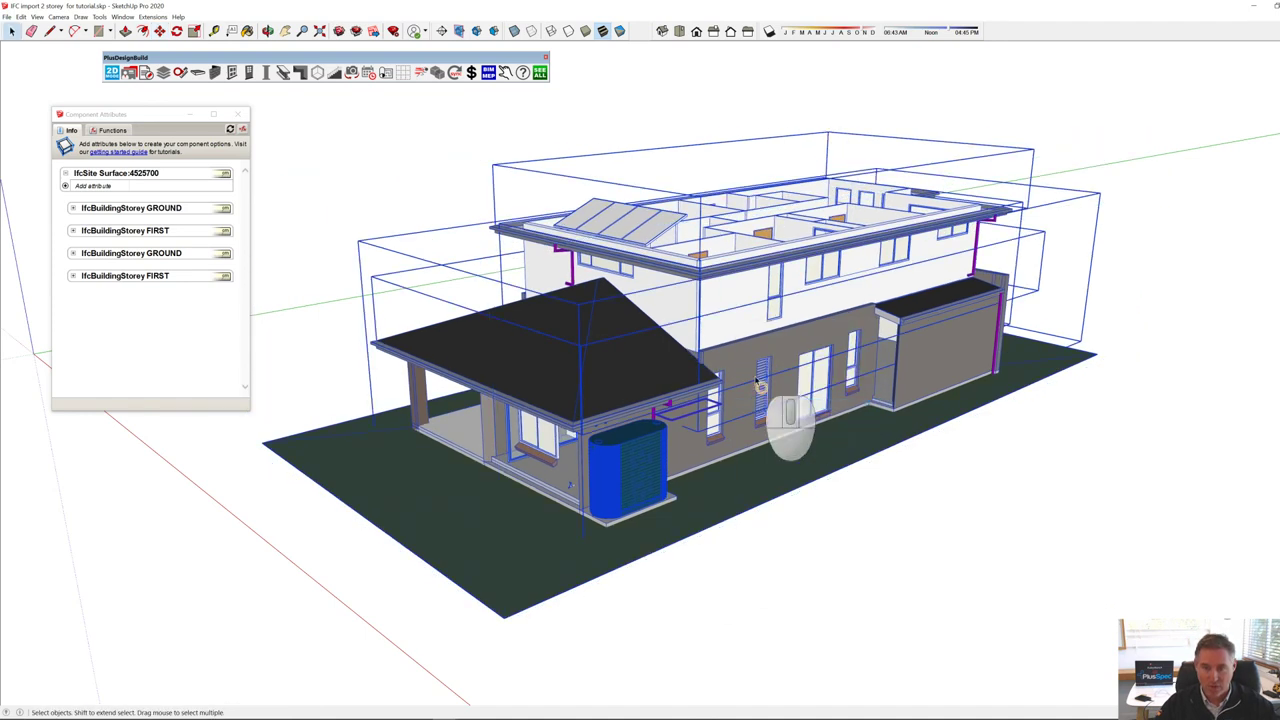
Step: Select the first-floor walls storey, switch the selection to the lower roof storey, and close the Component Attributes window
left_click(738, 325)
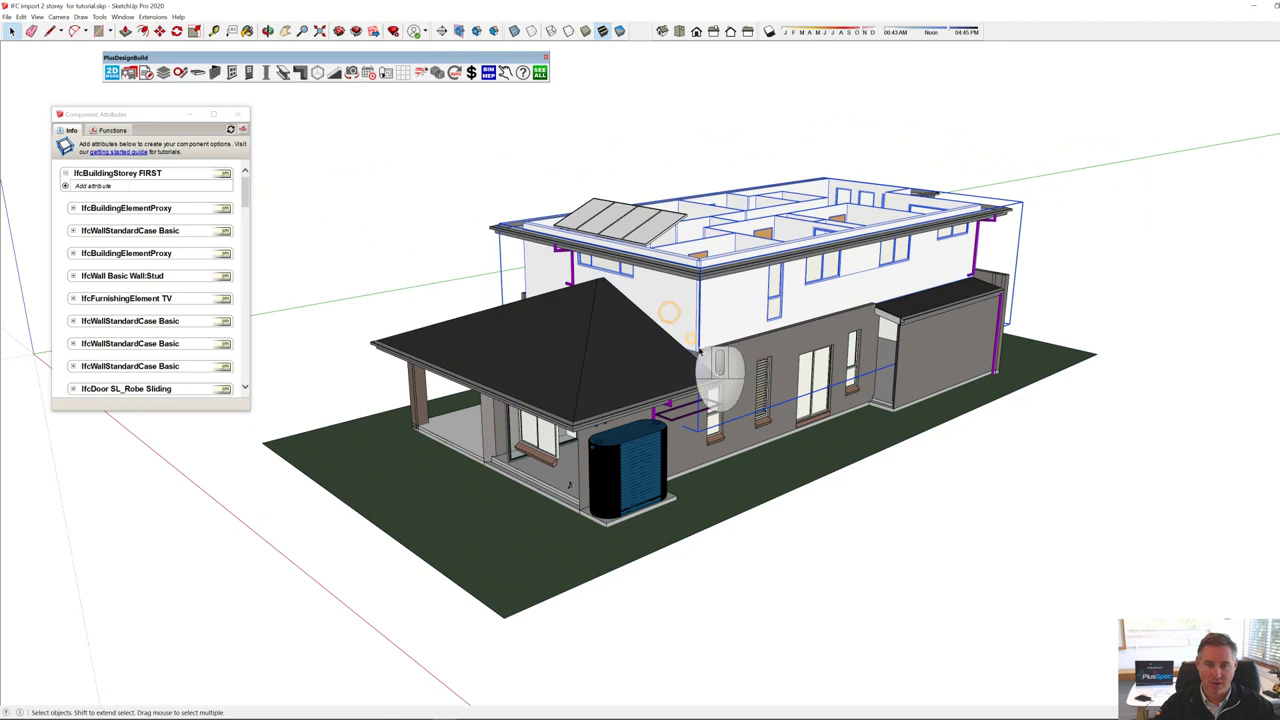
left_click(598, 382)
middle_click_drag(773, 404, 334, 264)
left_click(238, 114)
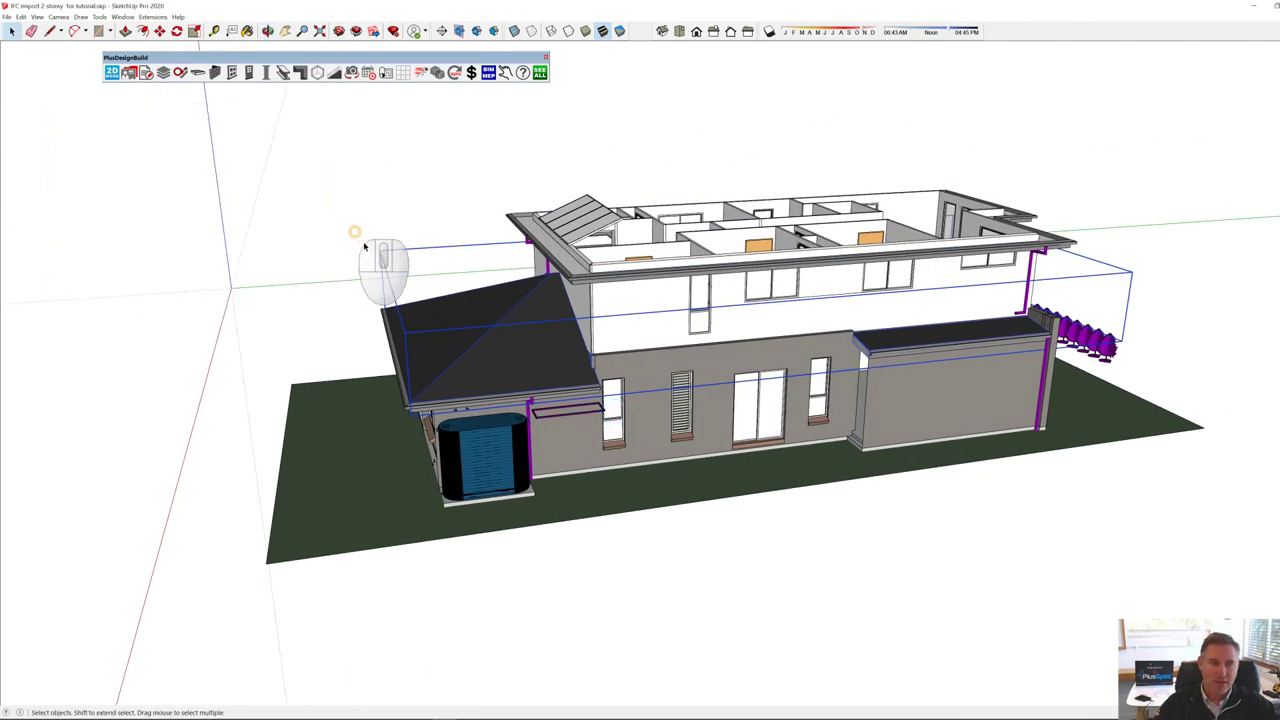
middle_click_drag(737, 290, 545, 236)
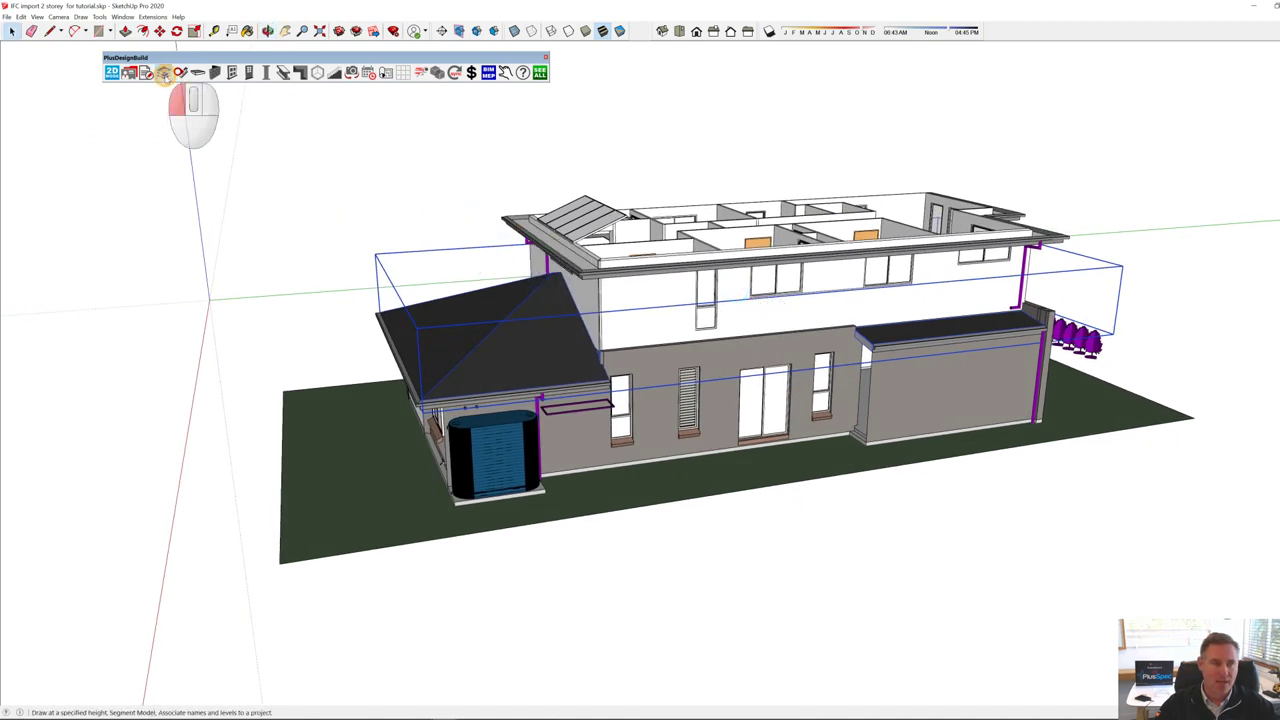
Step: Set up and save five levels named slab, GF walls, Floor, FF walls and roof in the Levels & Layers Tool
left_click(163, 73)
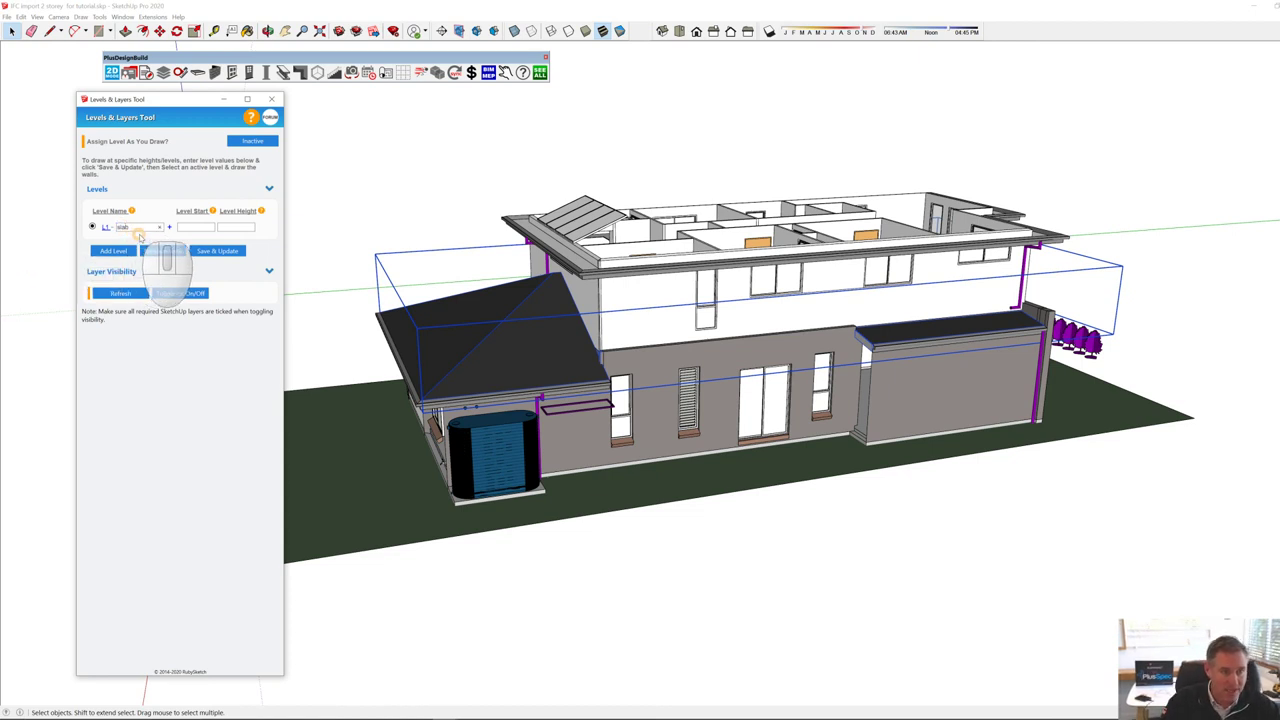
left_click(113, 252)
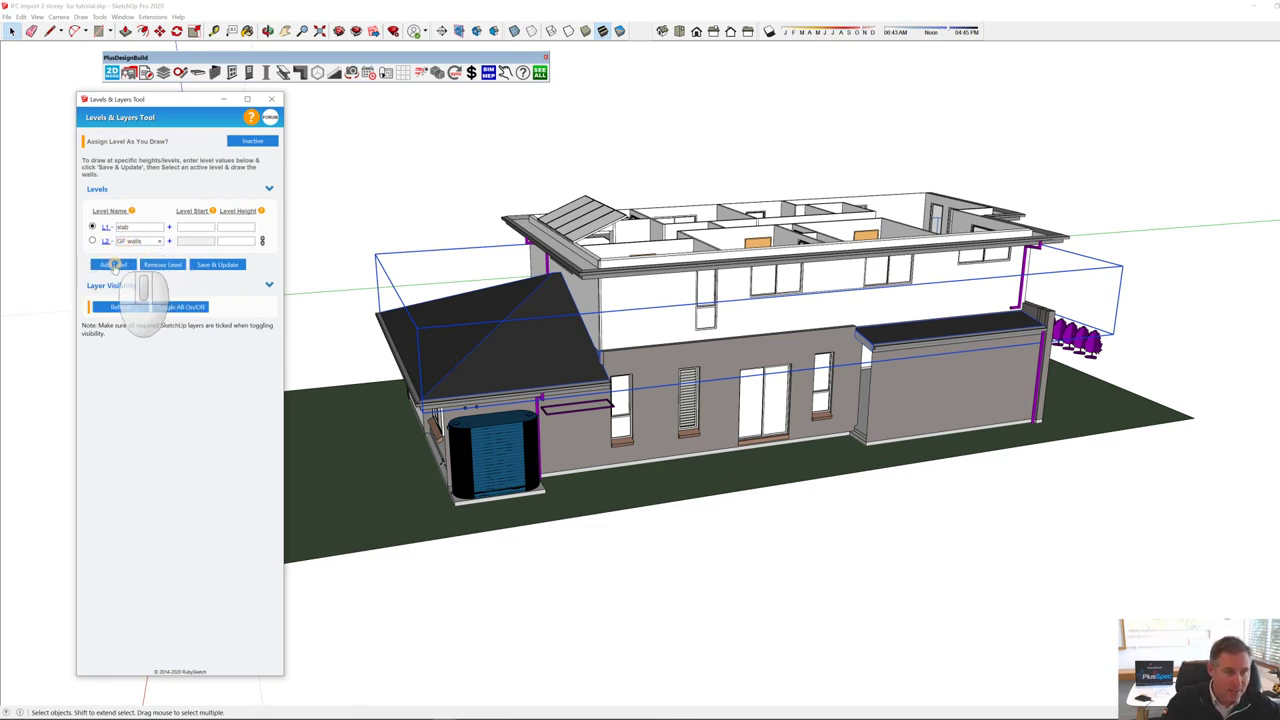
left_click(113, 265)
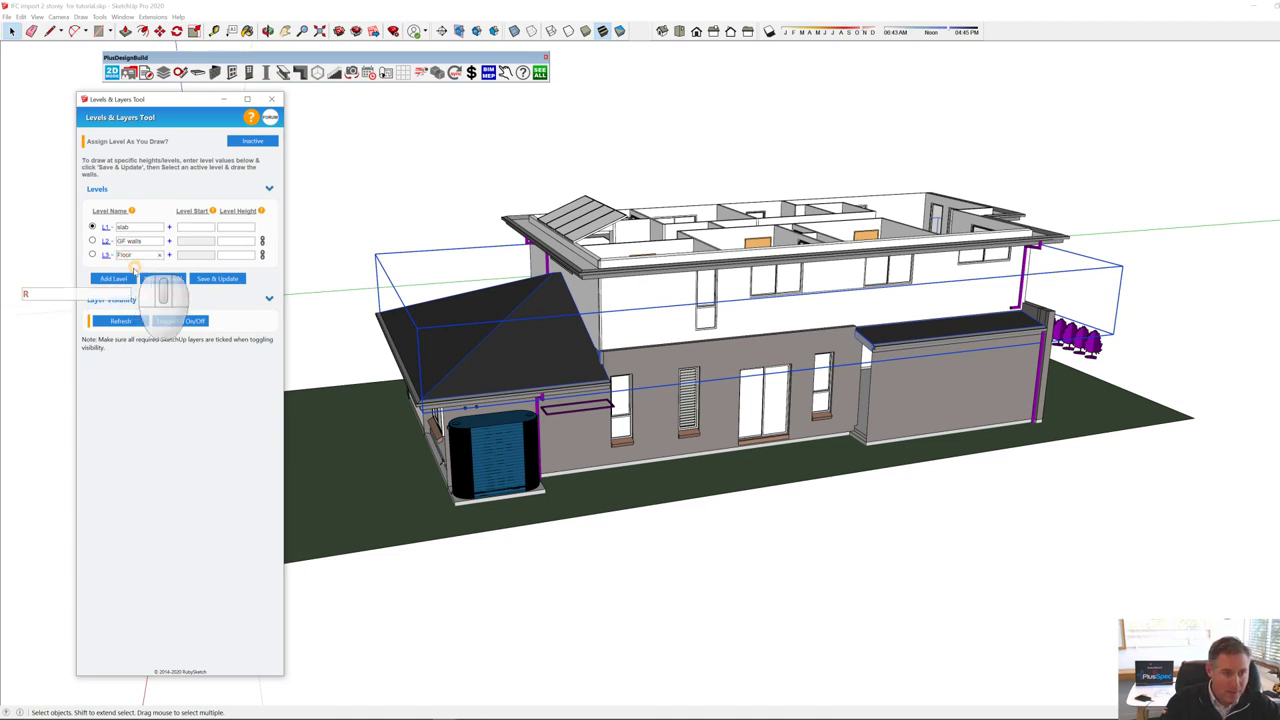
left_click(119, 279)
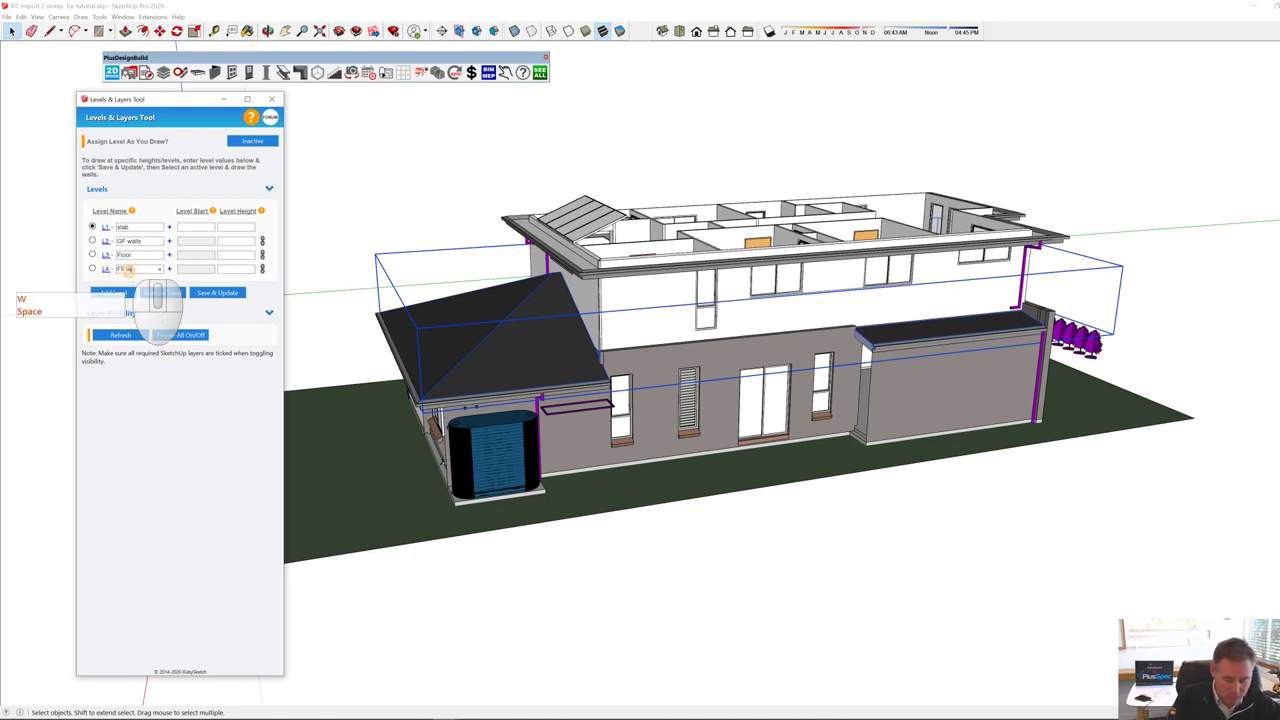
left_click(118, 291)
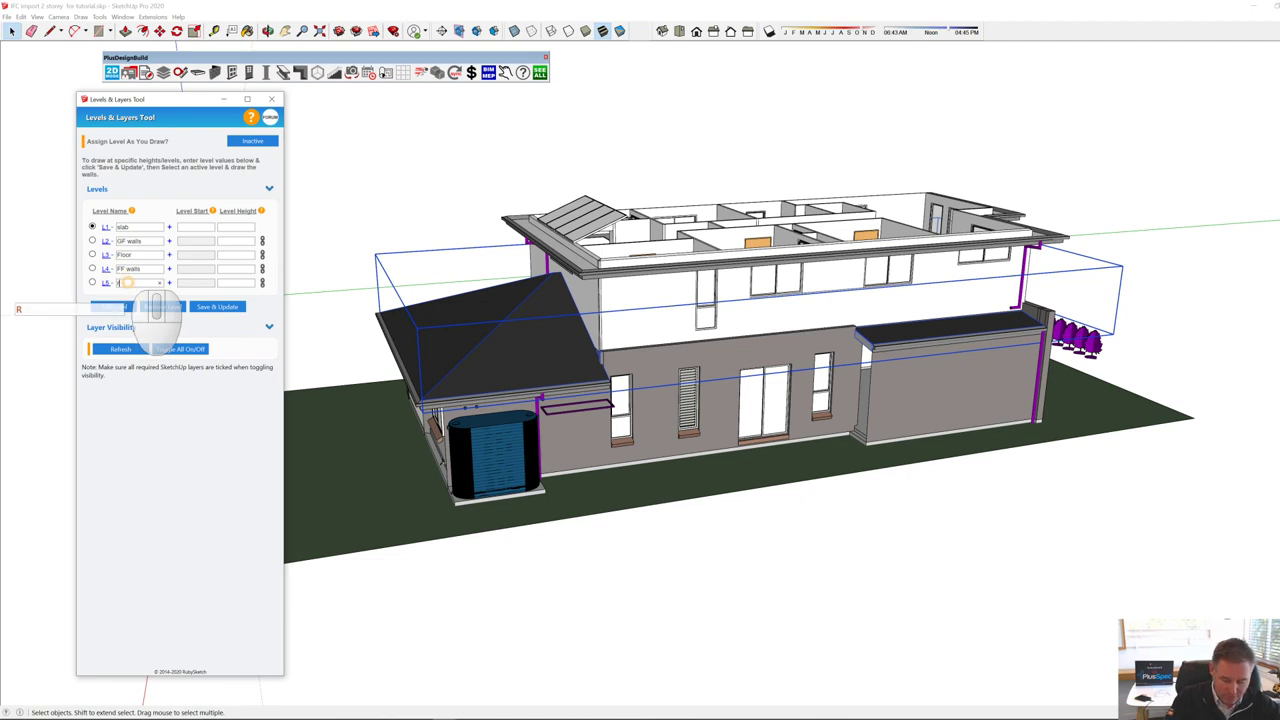
left_click(298, 330)
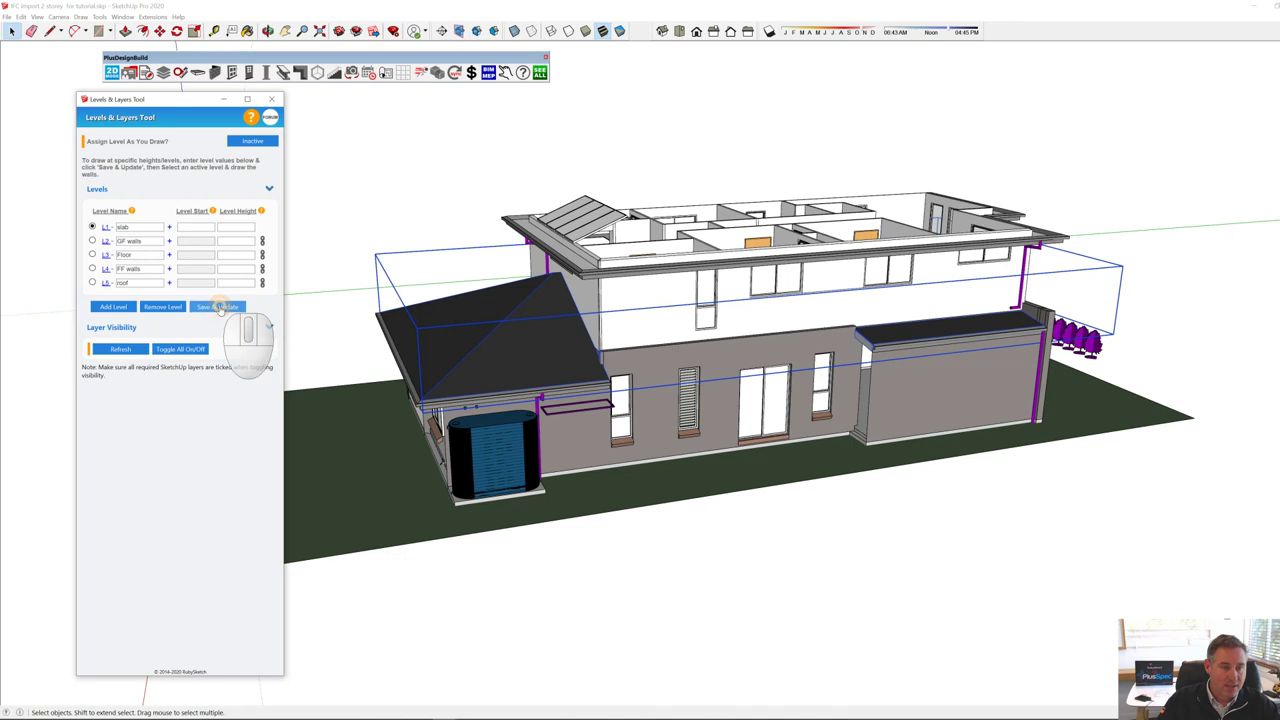
Step: Assign the lower roof component to level L5 - roof
middle_click_drag(525, 374, 513, 303)
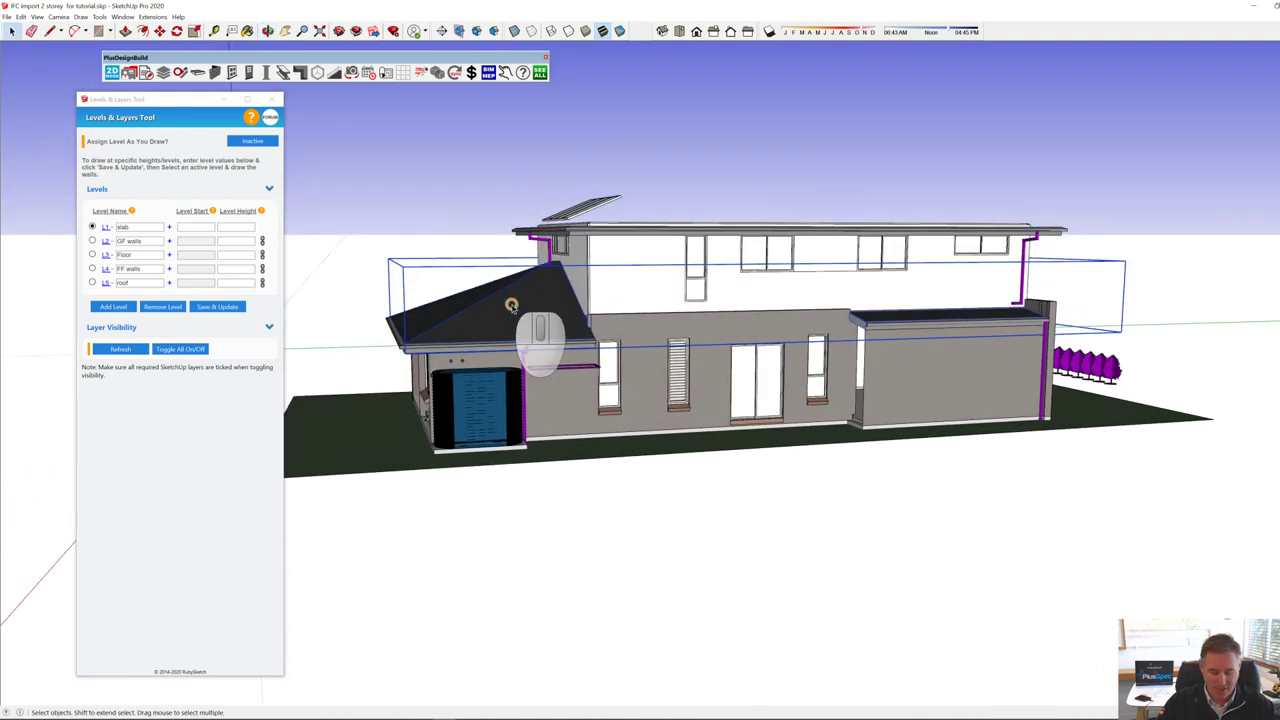
left_click(511, 303)
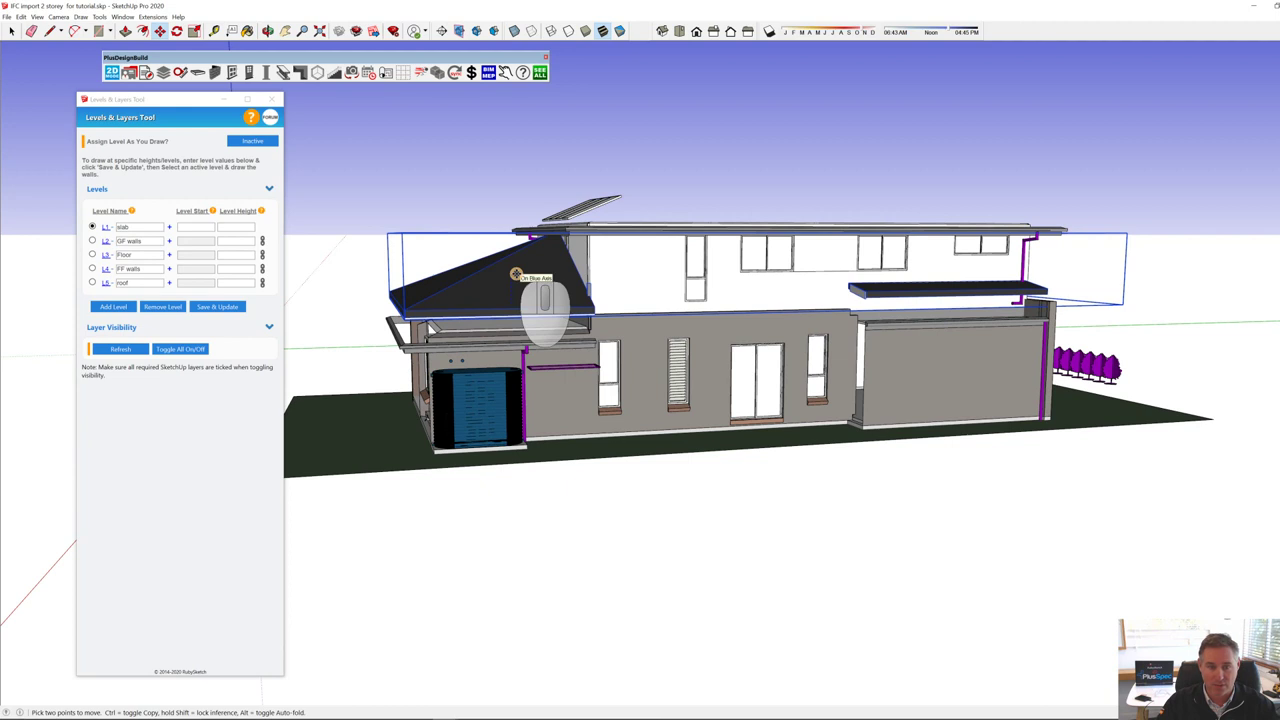
key("Escape")
right_click(513, 301)
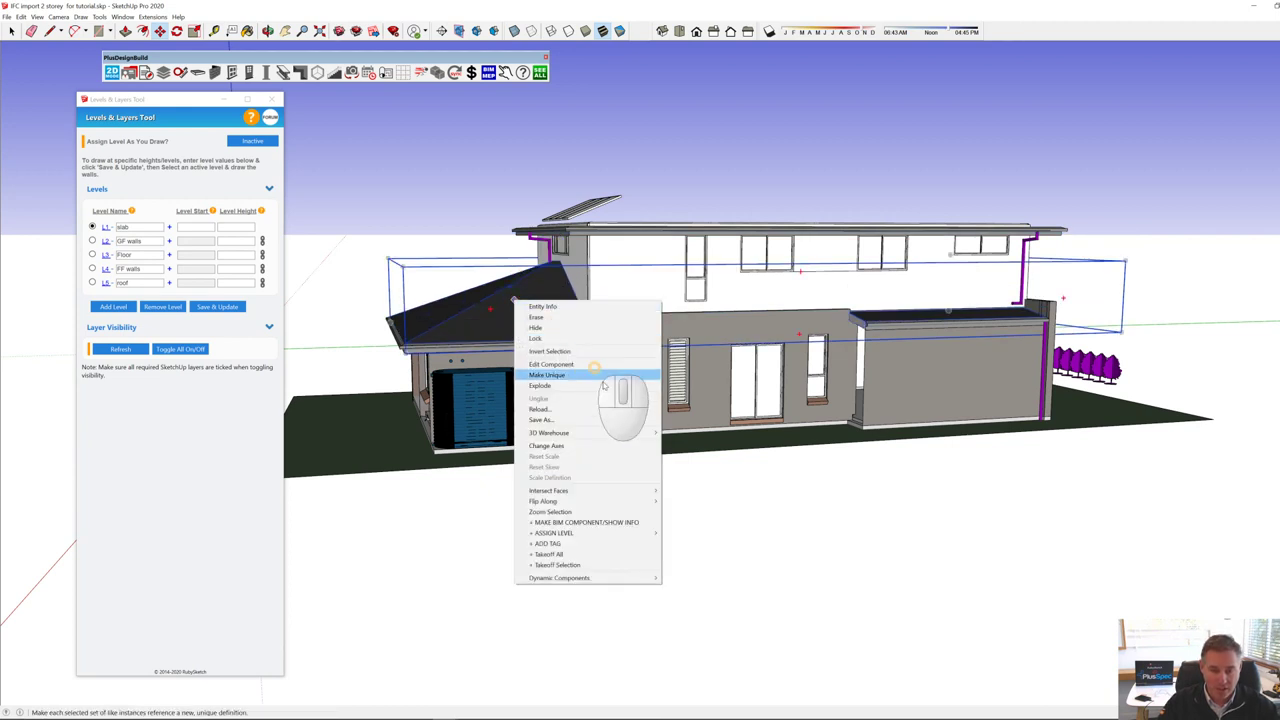
mouse_move(618, 534)
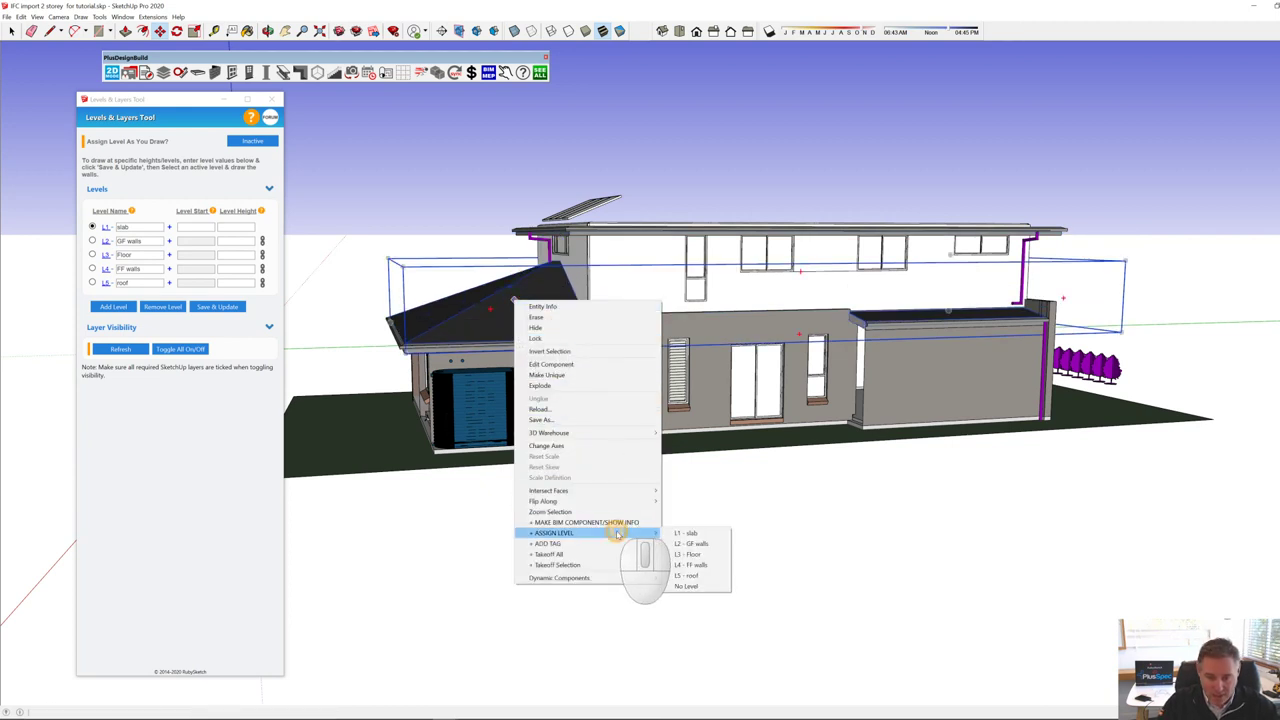
left_click(689, 576)
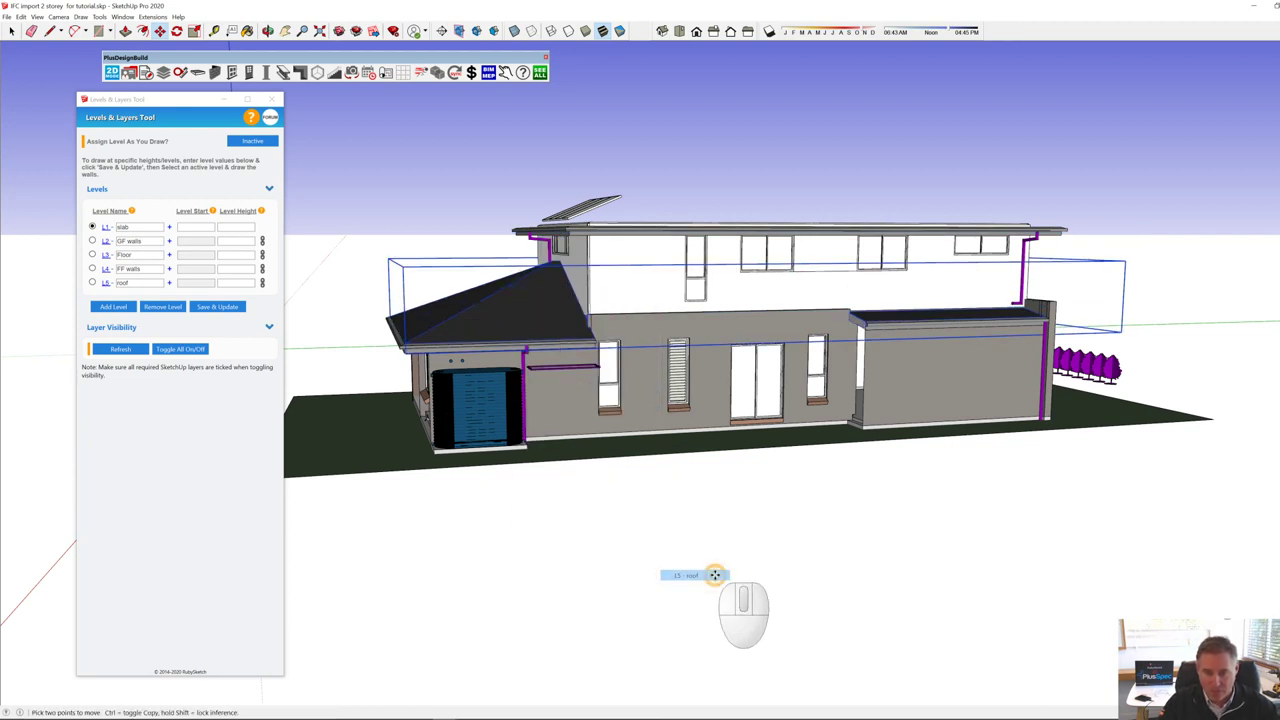
Step: Refresh the layer visibility list, hide level L5 - roof, and inspect the front wing beneath the lower roof
left_click(120, 349)
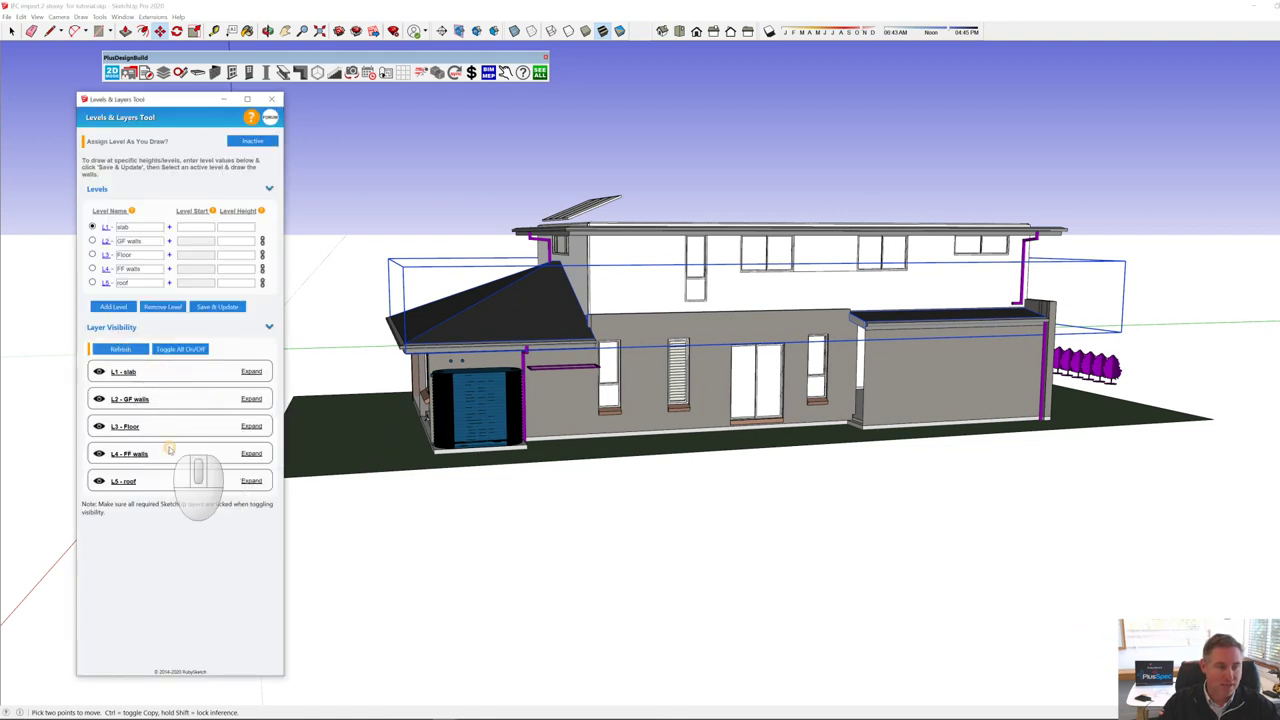
left_click(99, 481)
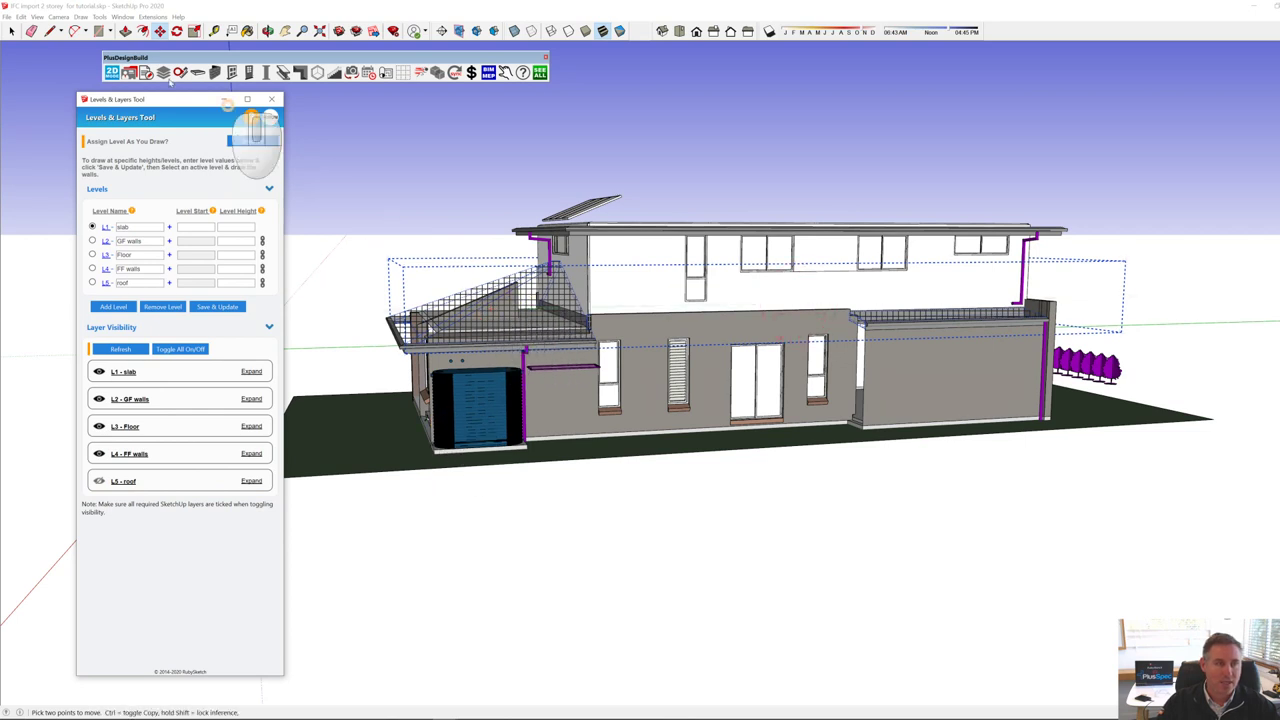
left_click(37, 17)
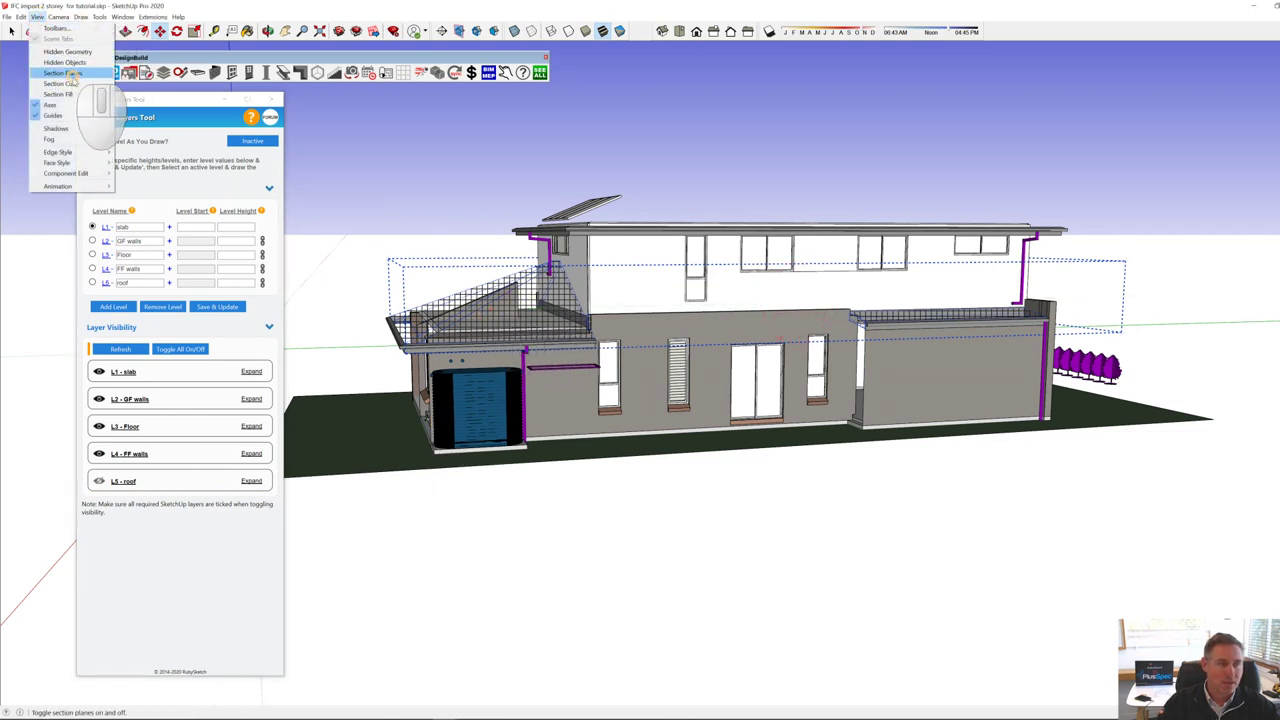
left_click(418, 180)
key("space")
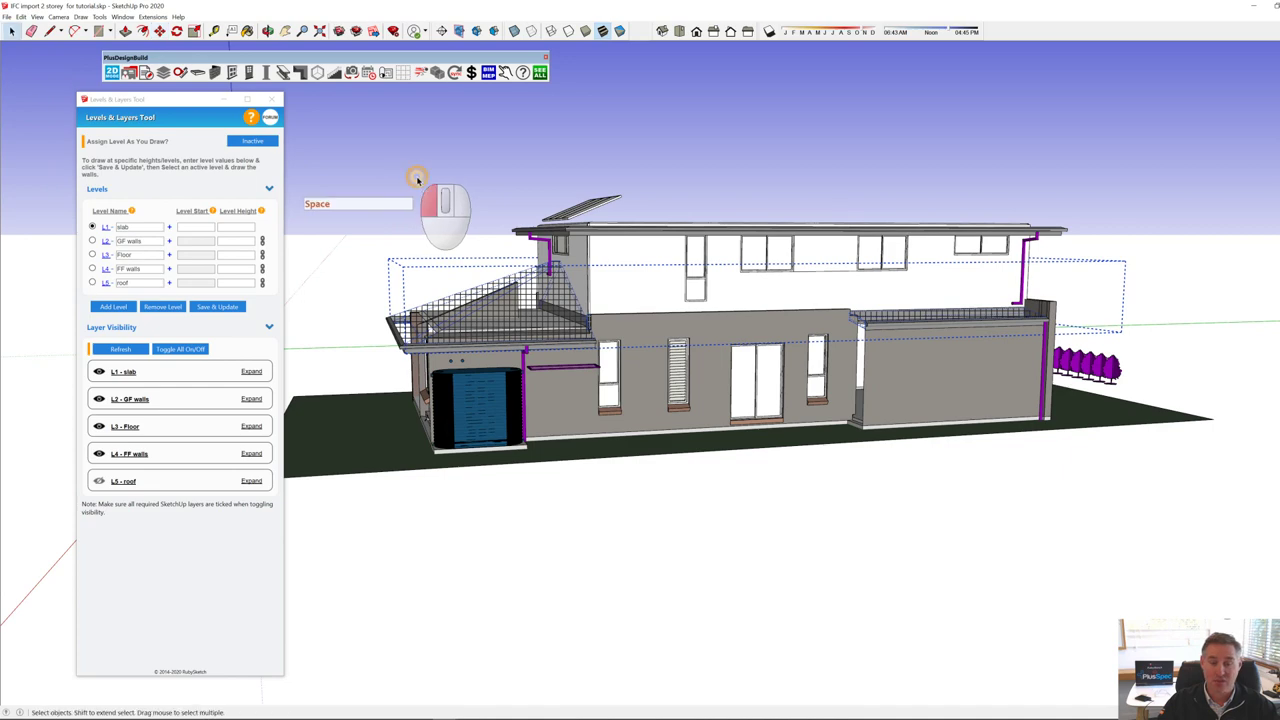
middle_click_drag(701, 252, 557, 366)
scroll(510, 350, "up", 6)
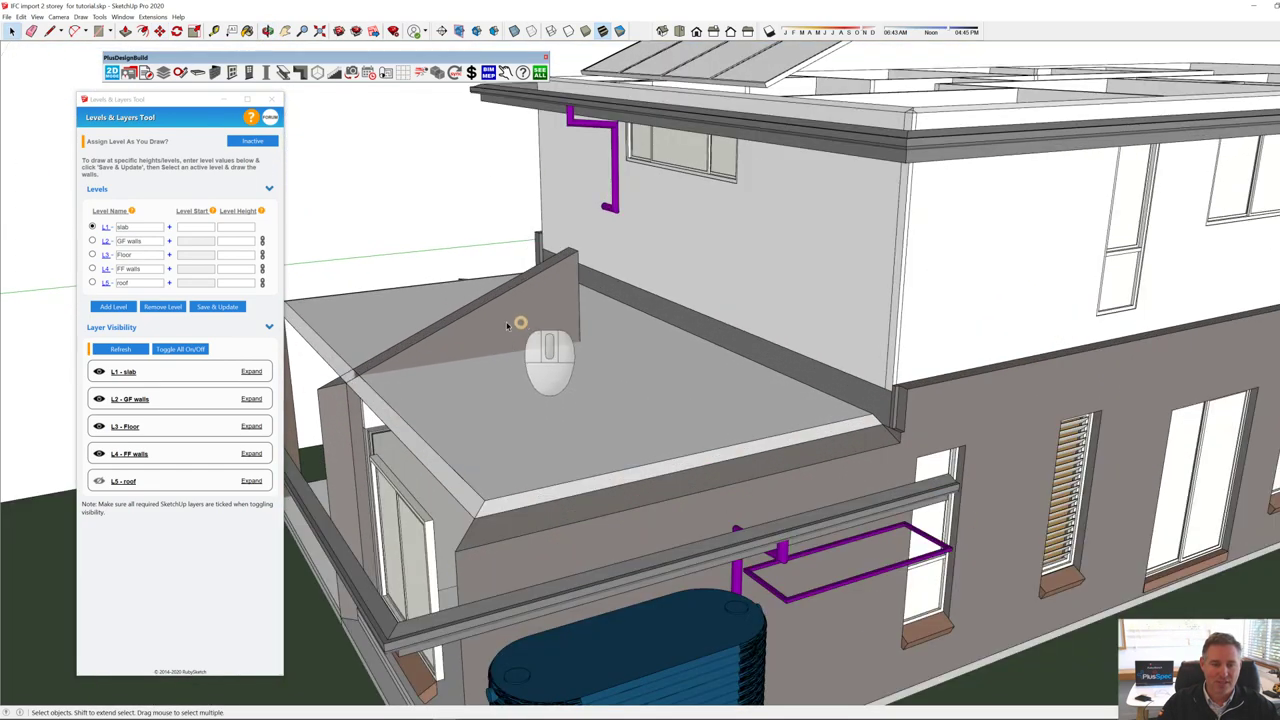
scroll(524, 329, "down", 3)
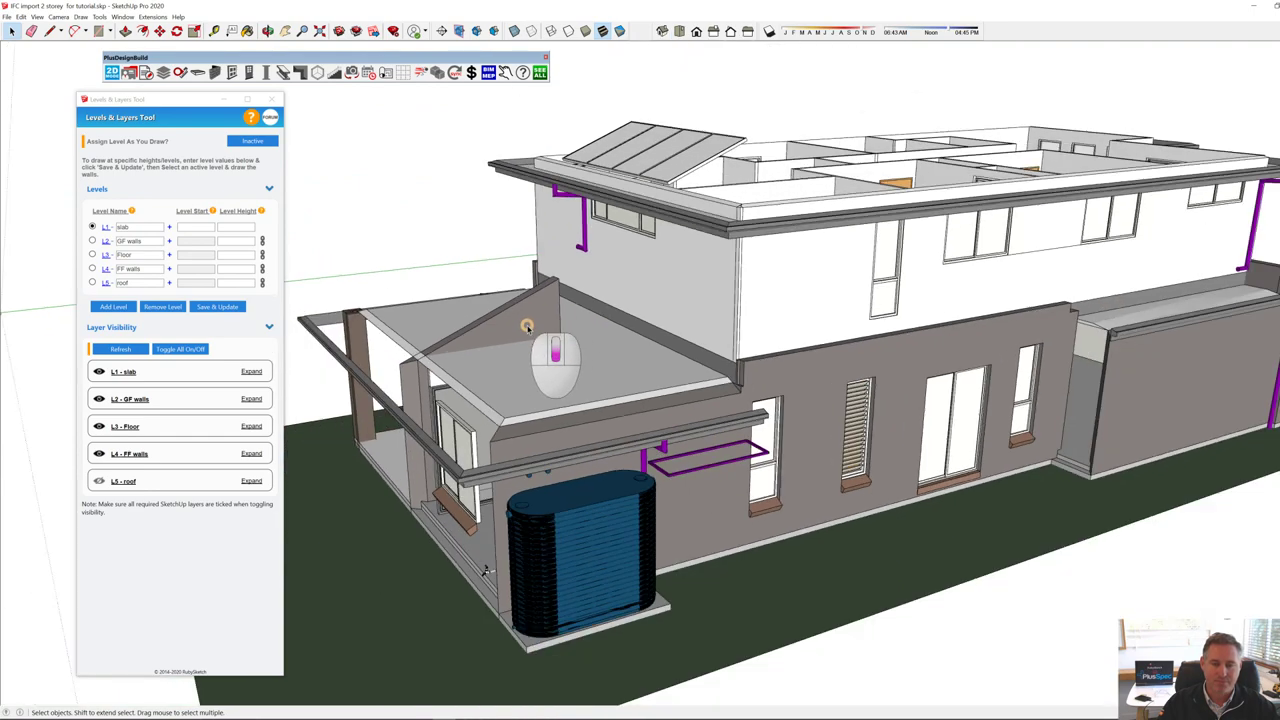
scroll(526, 327, "down", 3)
middle_click_drag(526, 327, 430, 376)
Step: Select the upper roof component together with the component holding the ground-floor walls and explode both
key("space")
left_click(1124, 296)
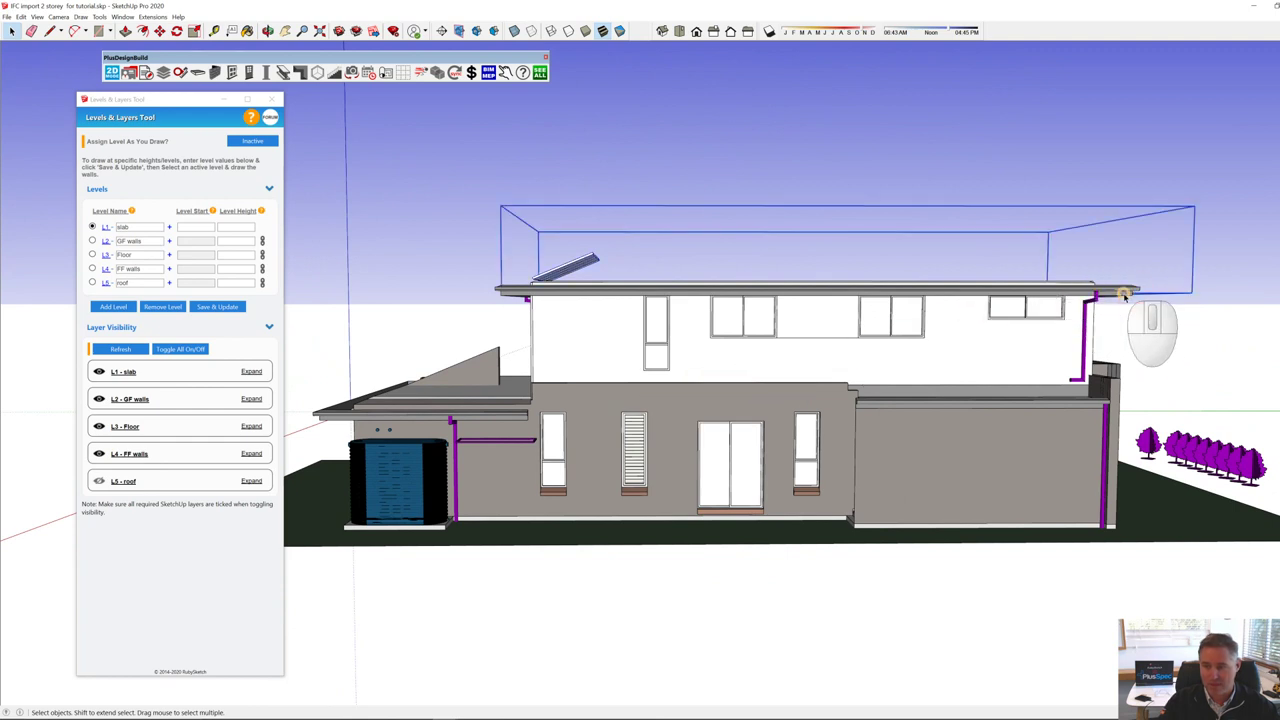
middle_click_drag(1124, 296, 1142, 376)
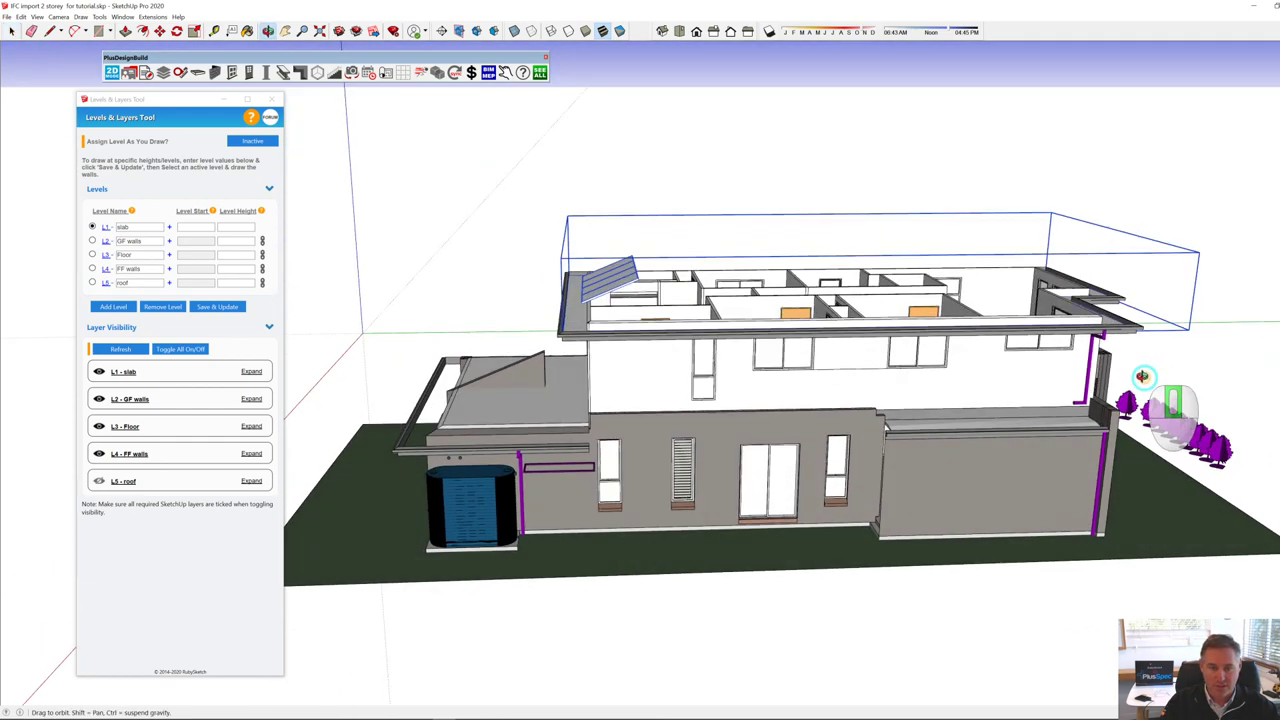
scroll(1143, 350, "up", 5)
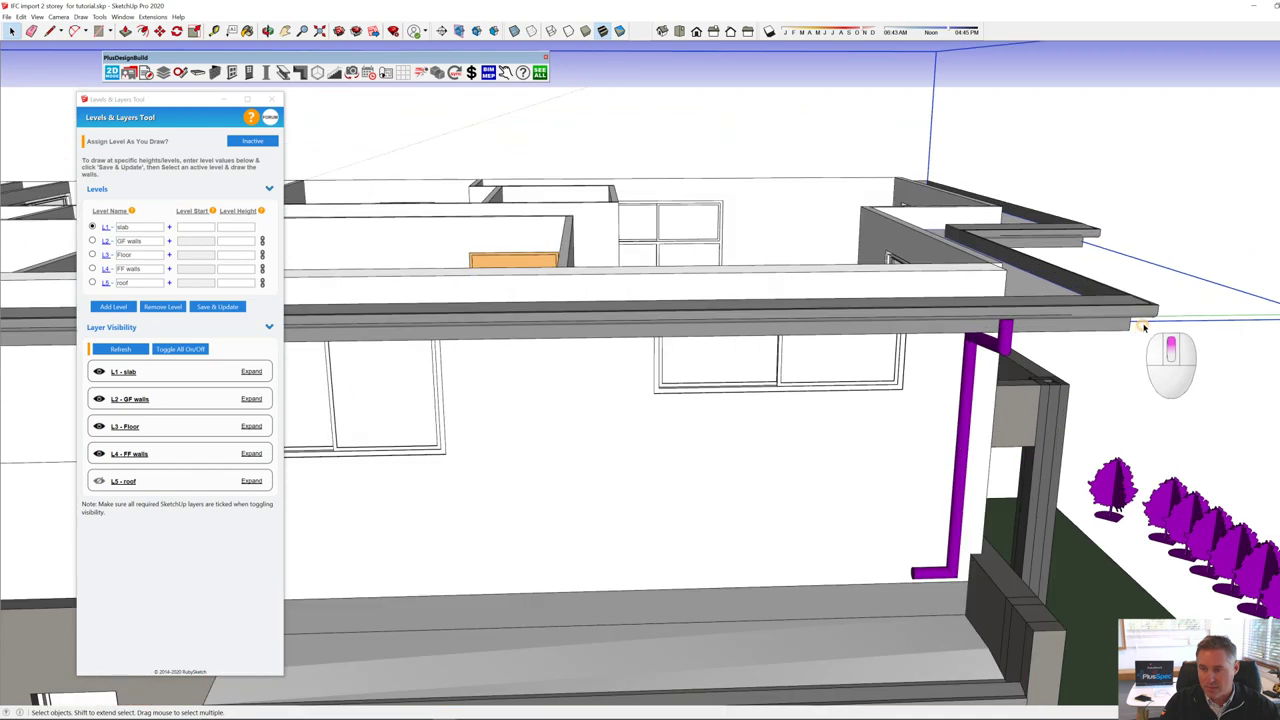
left_click(1147, 313, "shift")
scroll(1147, 313, "down", 5)
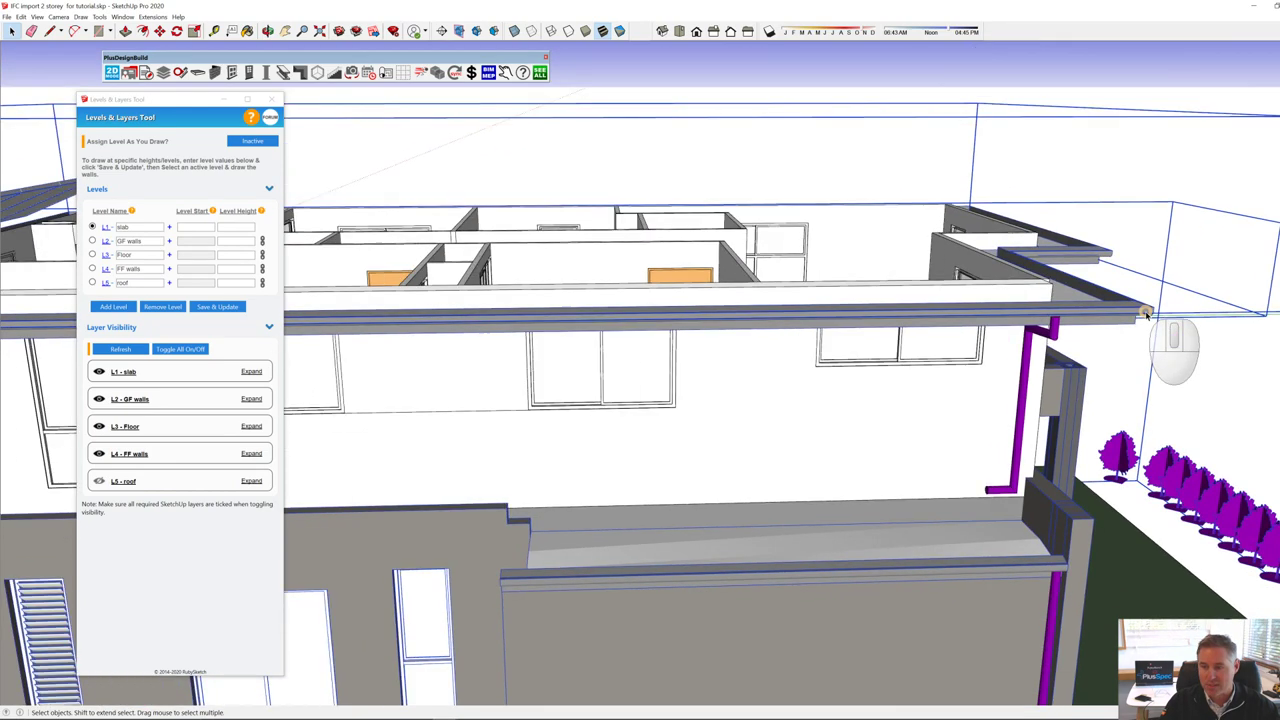
middle_click_drag(1147, 311, 963, 269)
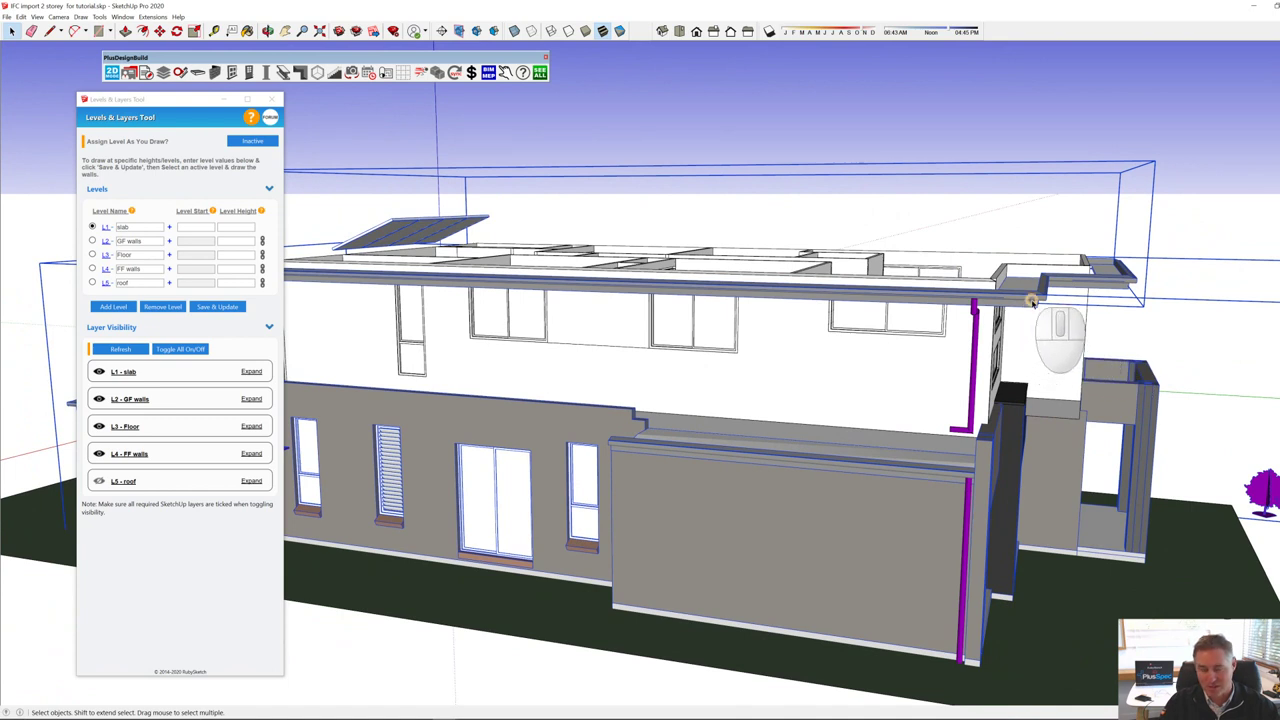
right_click(1032, 302)
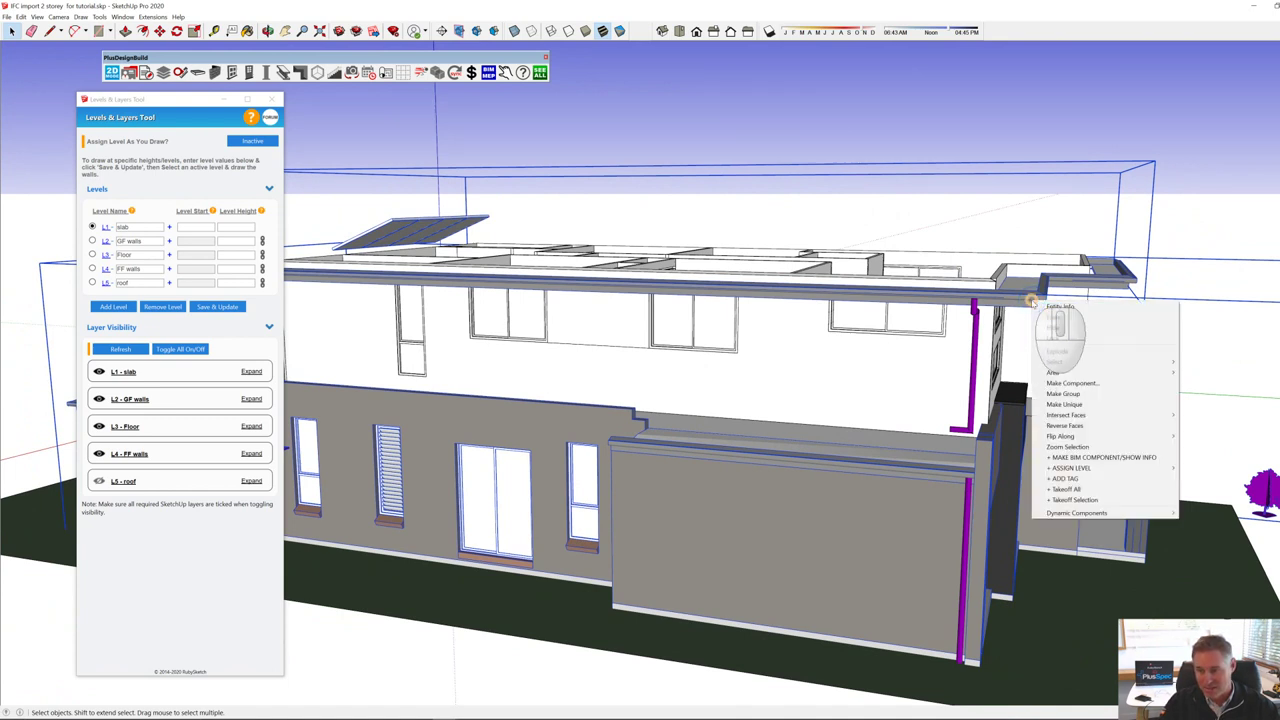
left_click(1060, 352)
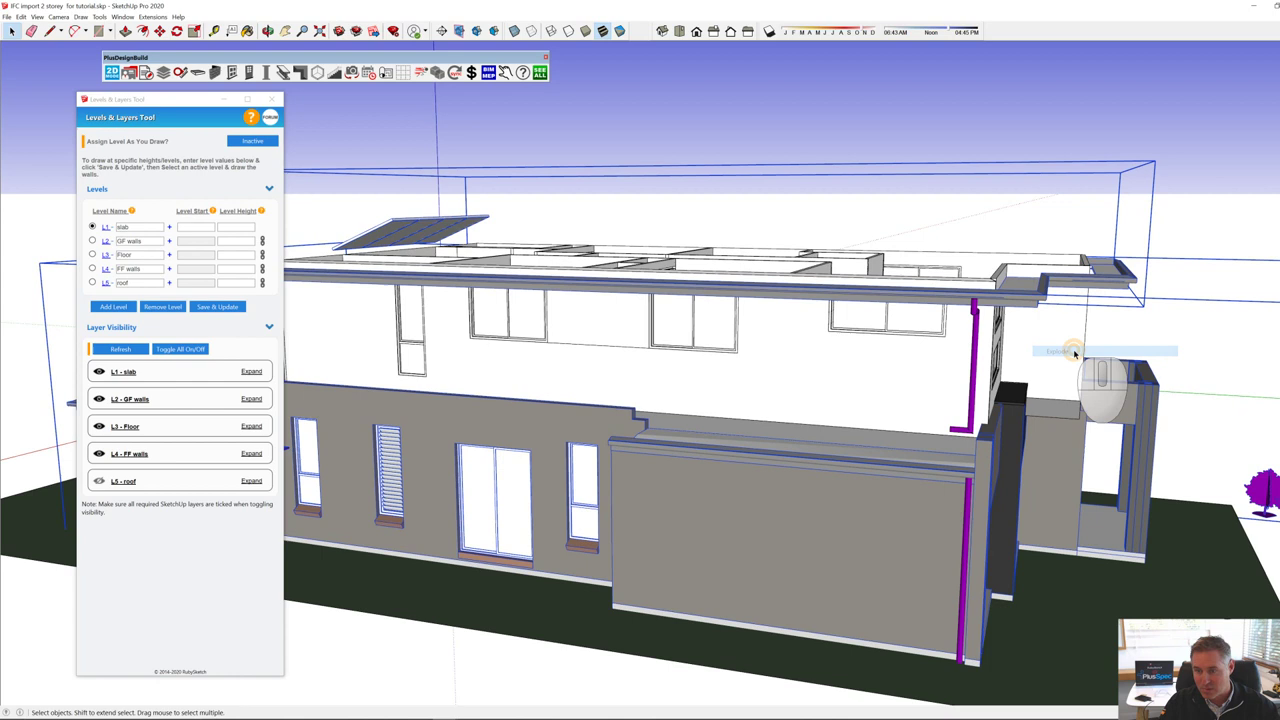
Step: Assign the upper roof component to level L5 - roof and toggle that level's visibility on and off to check it
left_click(1041, 300)
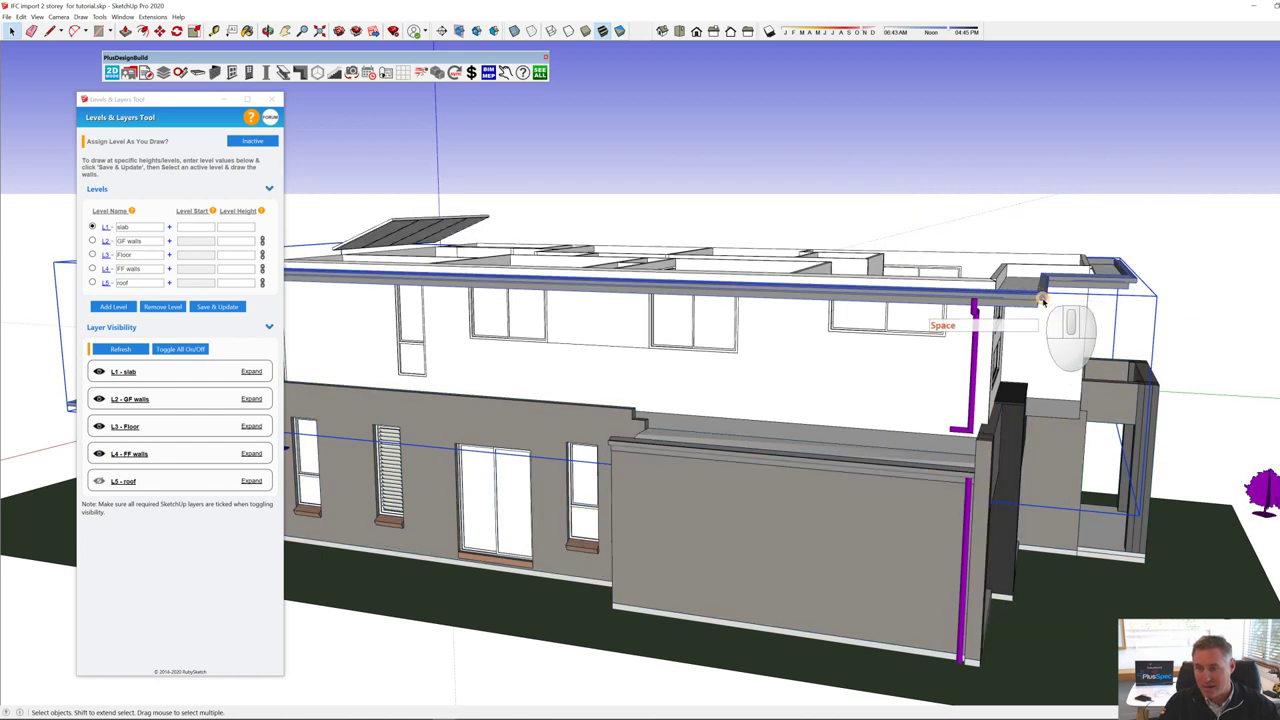
right_click(1041, 300)
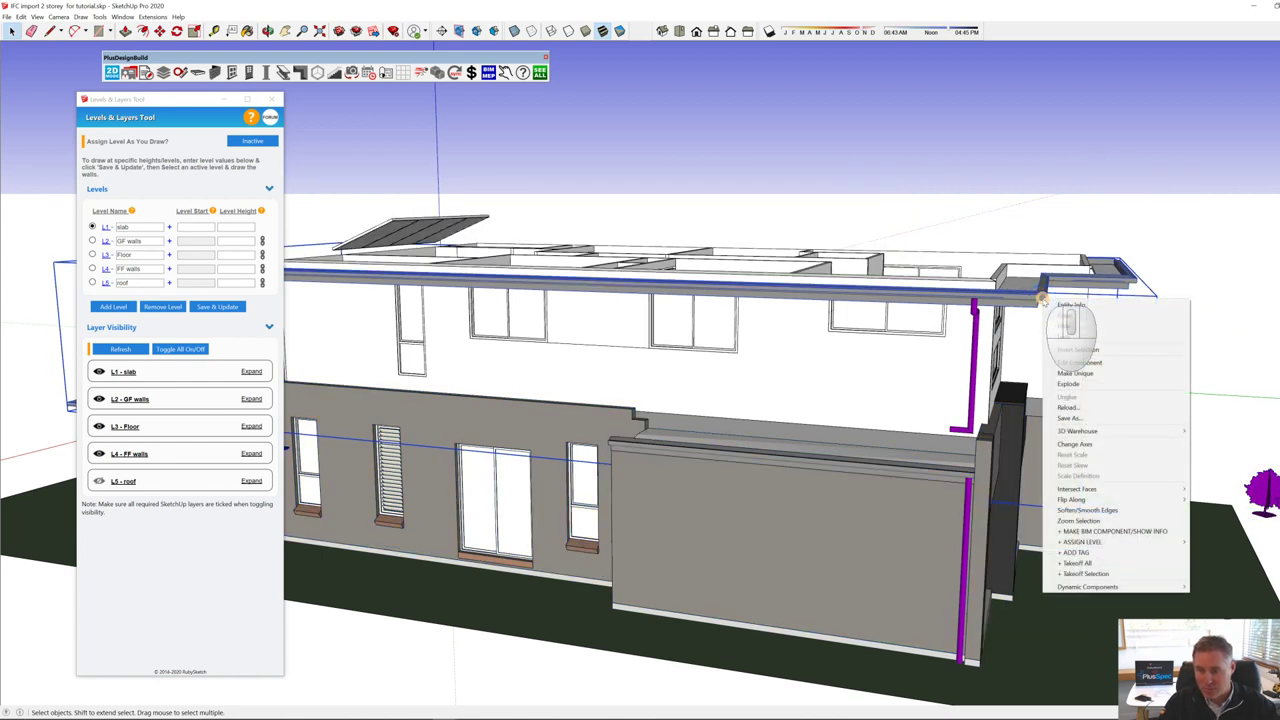
left_click(1113, 541)
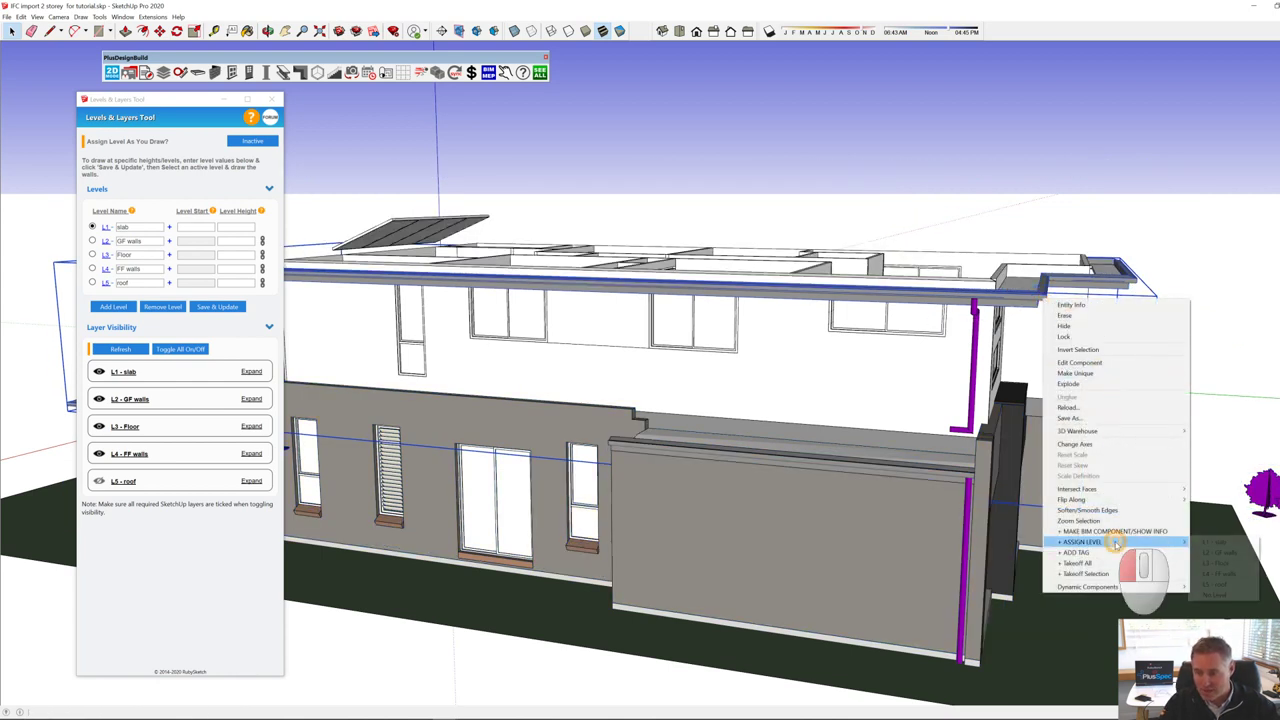
left_click(1236, 584)
middle_click_drag(760, 600, 620, 615)
key("space")
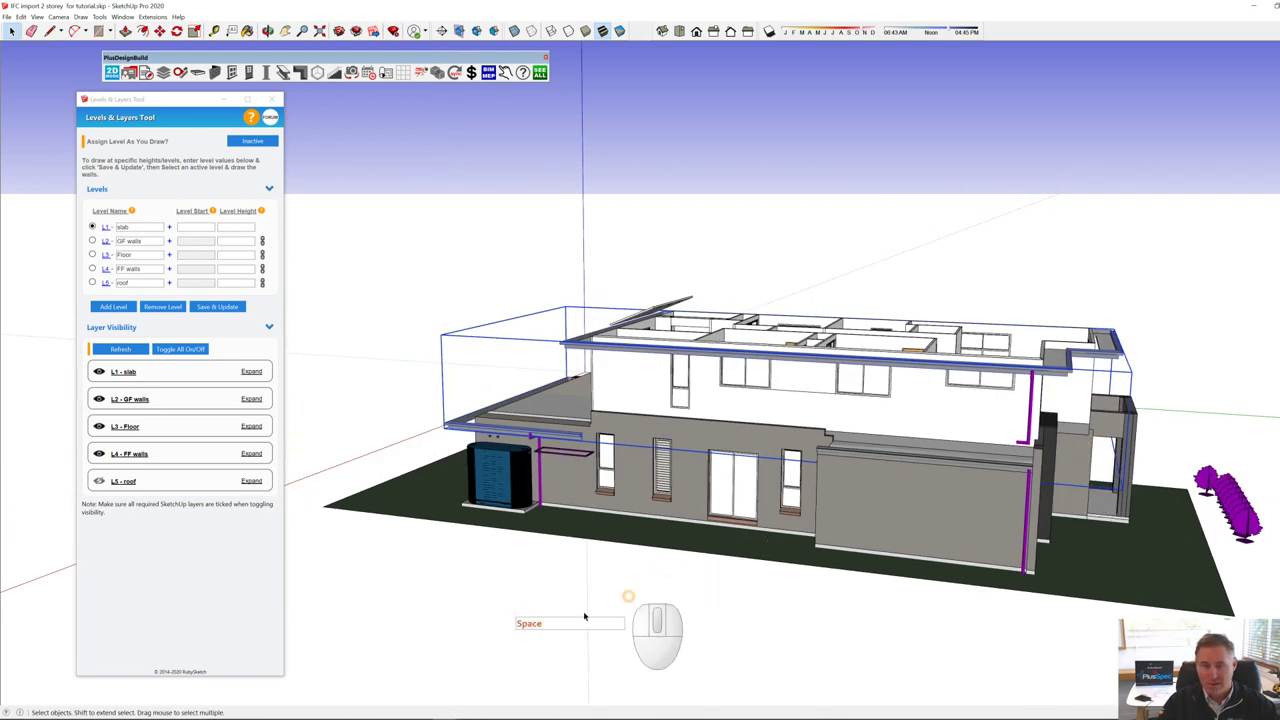
left_click(101, 483)
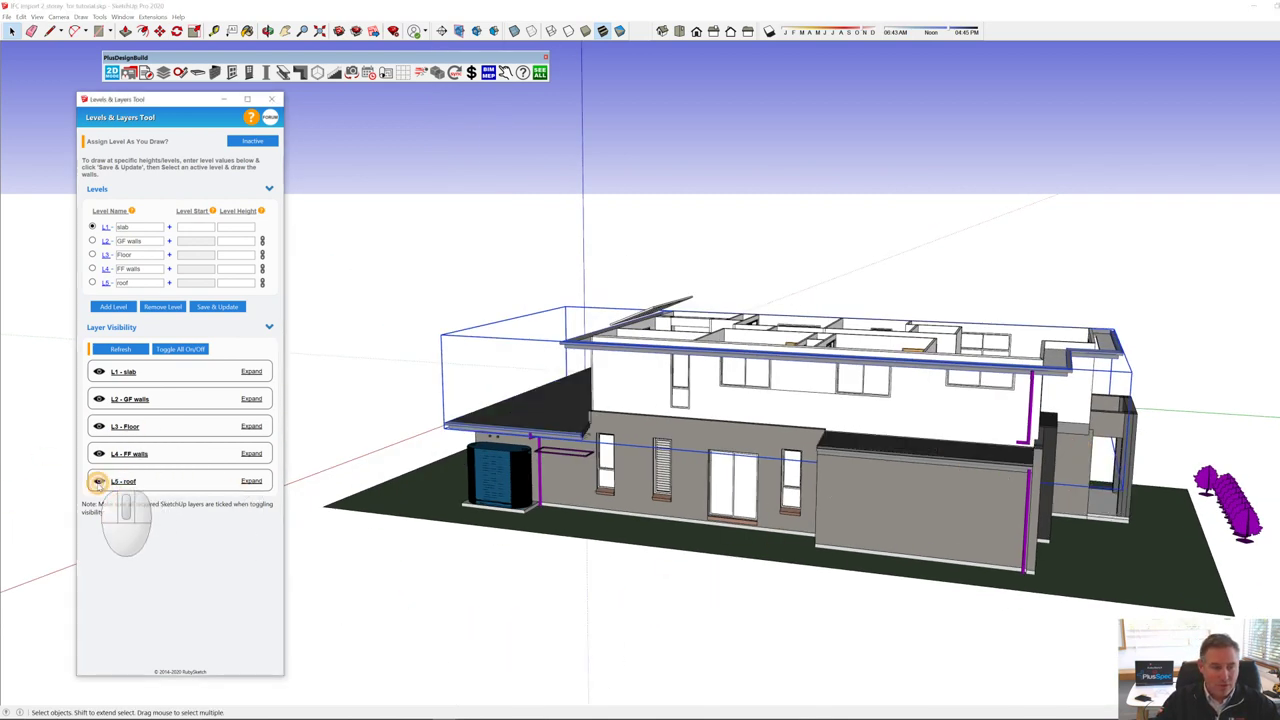
left_click(101, 483)
Step: Assign the remaining upper eaves component to level L5 - roof and toggle that level visible again
middle_click_drag(646, 437, 743, 368)
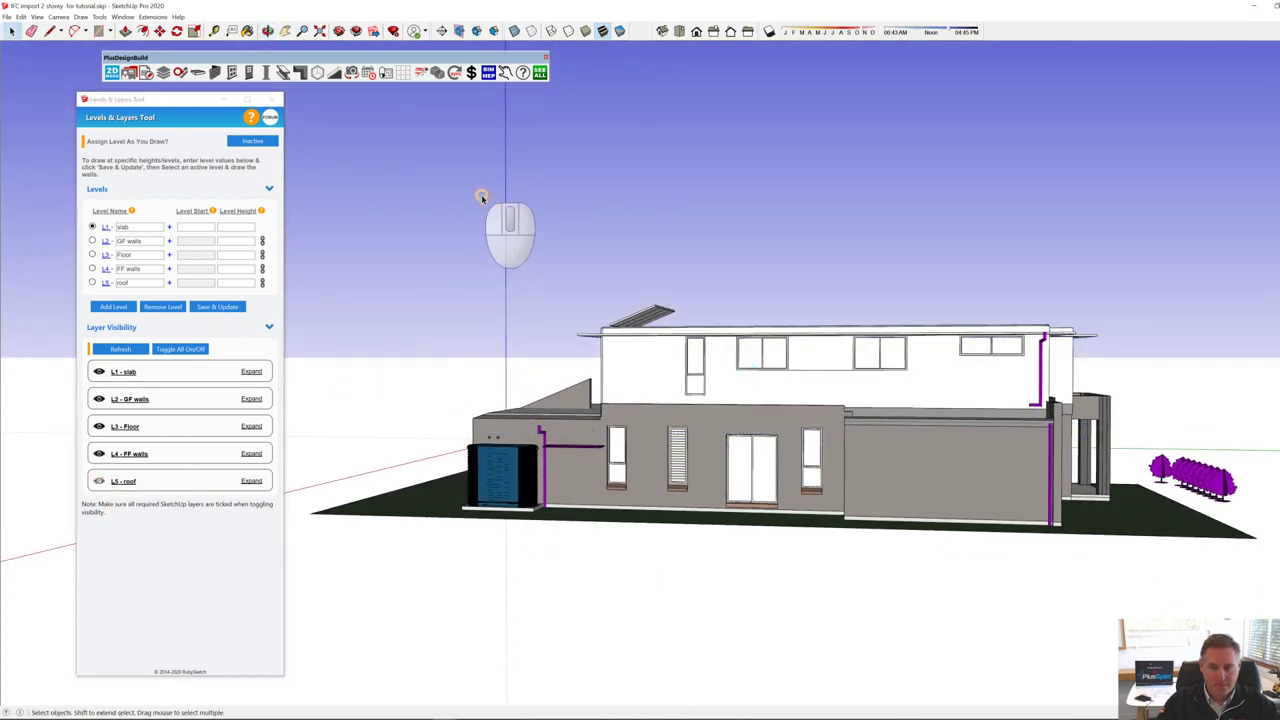
middle_click_drag(903, 414, 928, 443)
scroll(585, 349, "up", 3)
scroll(583, 346, "up", 2)
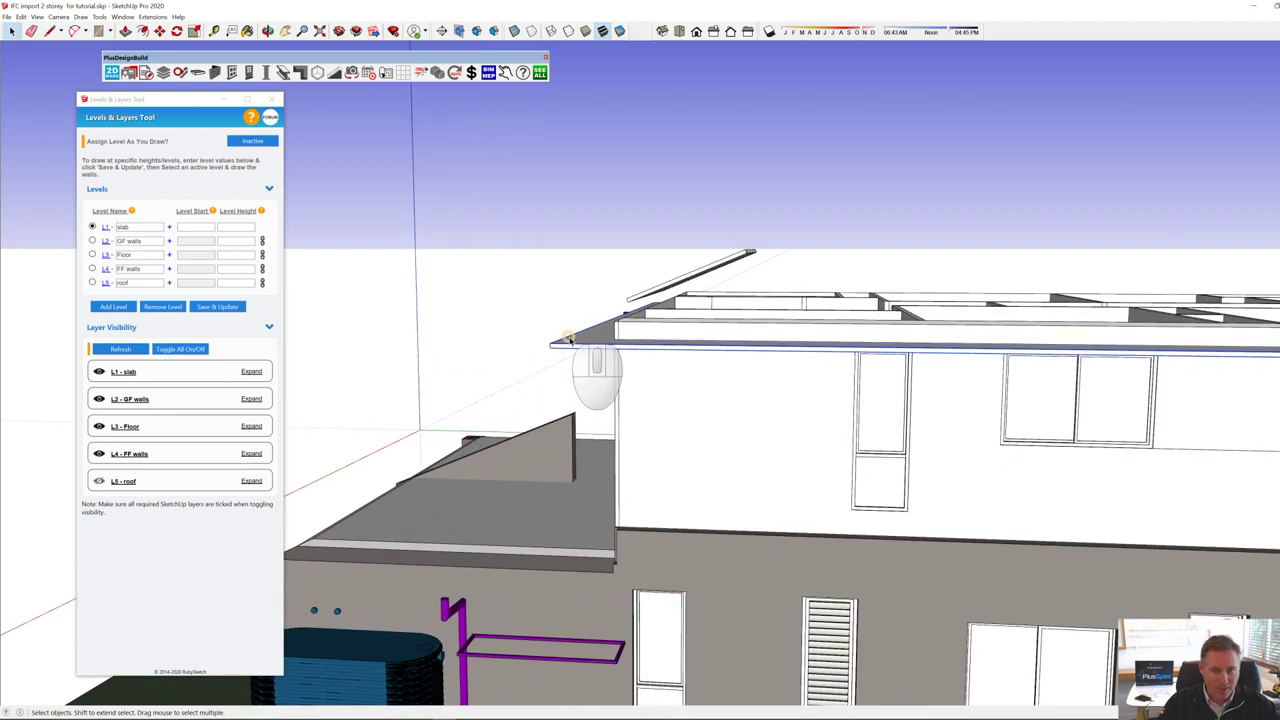
right_click(572, 343)
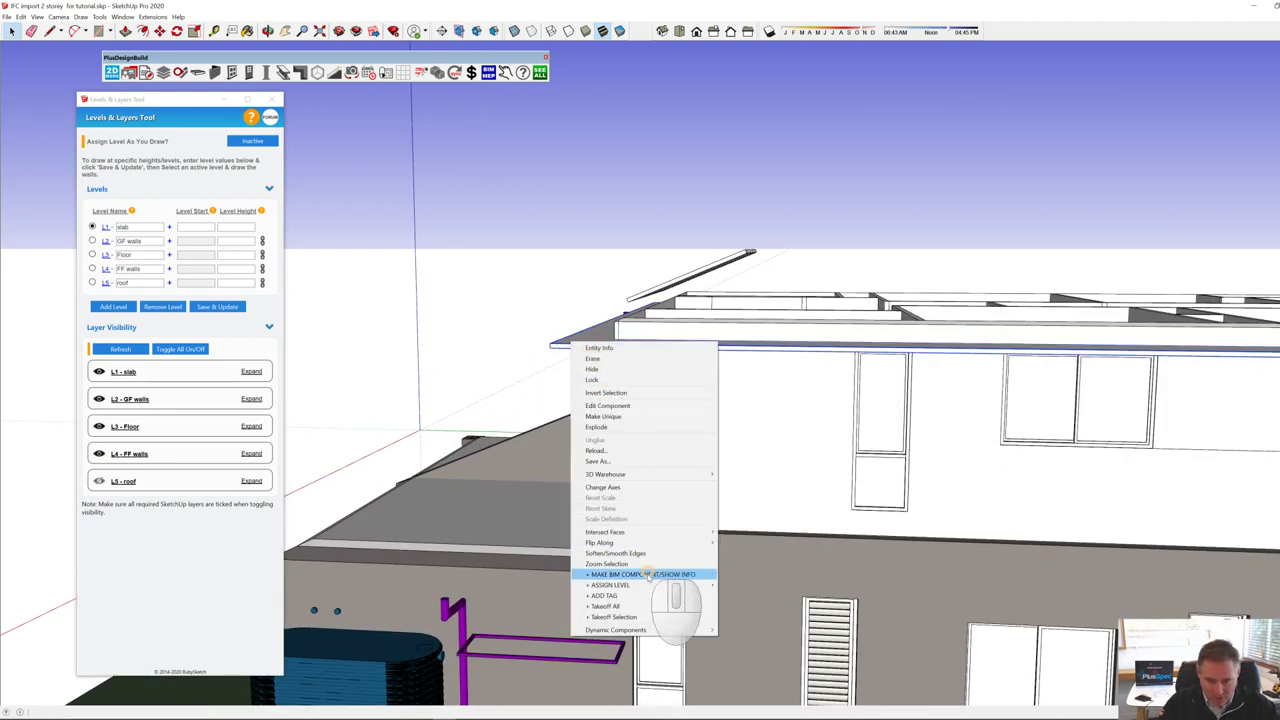
mouse_move(644, 587)
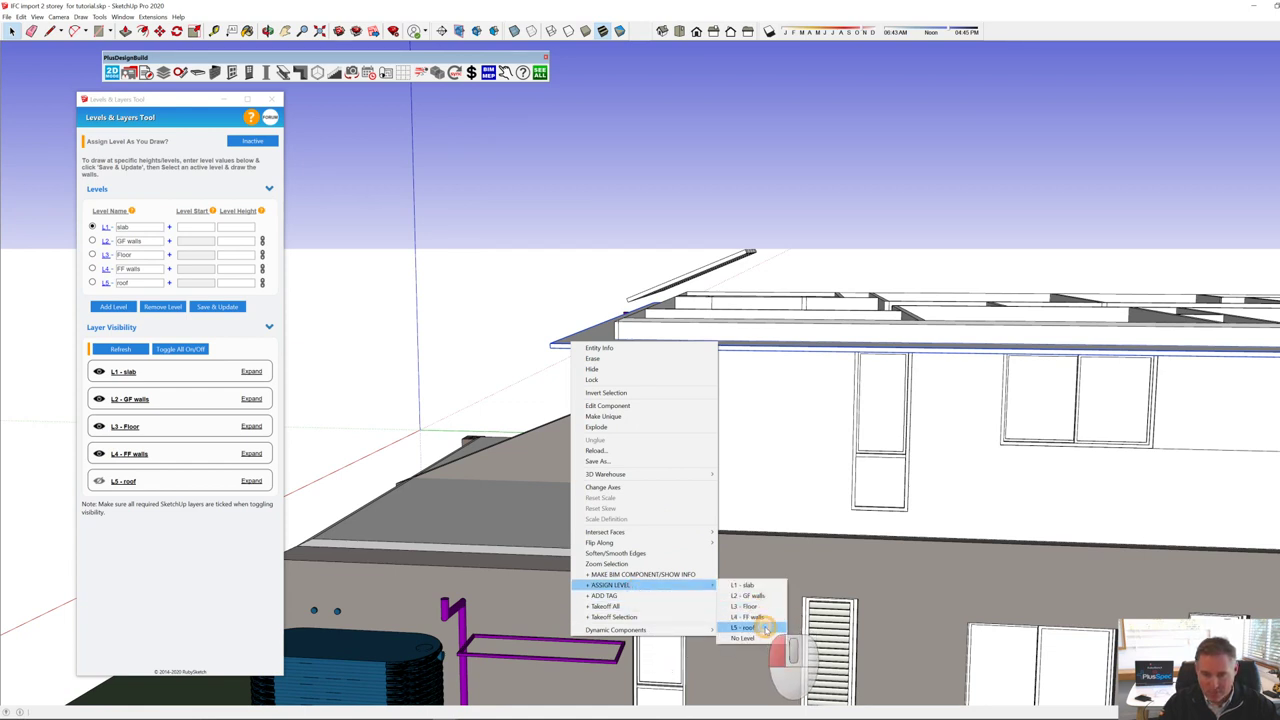
left_click(765, 628)
left_click(99, 481)
left_click(99, 481)
Step: Remove the tilted panel component sitting above the upper roof
middle_click_drag(114, 490, 426, 514)
key("space")
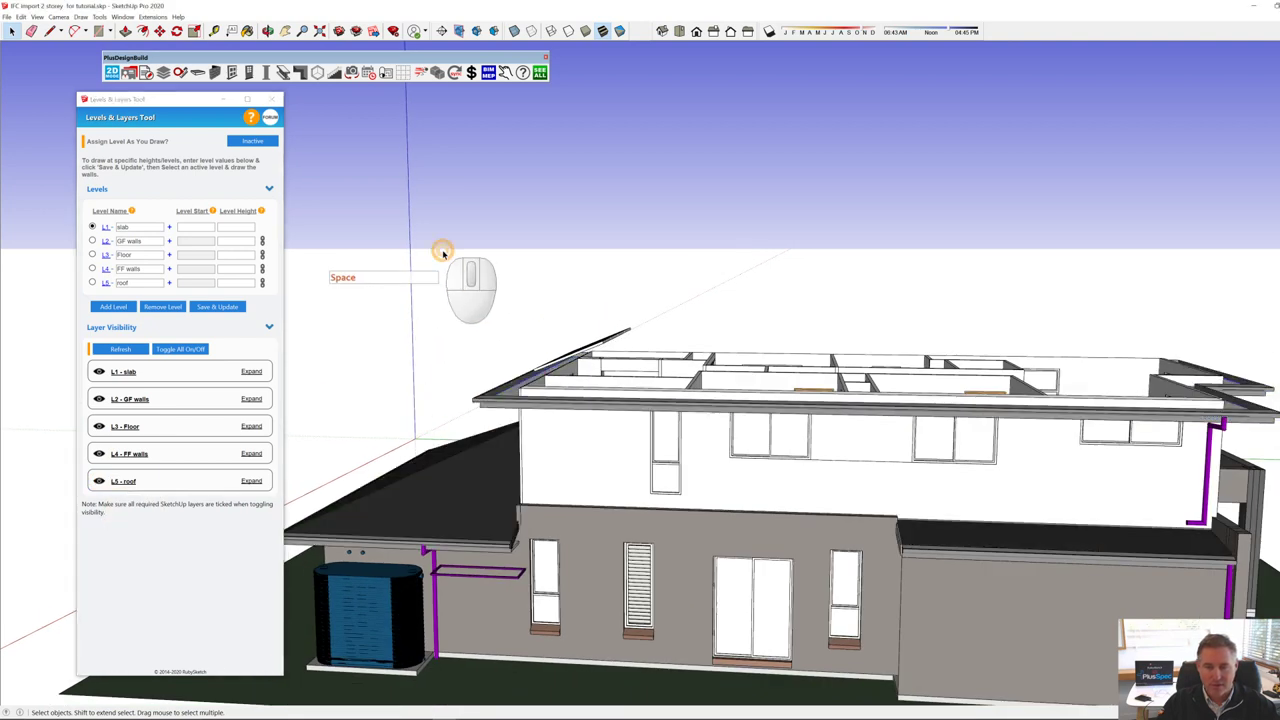
scroll(540, 415, "down", 3)
scroll(575, 368, "up", 5)
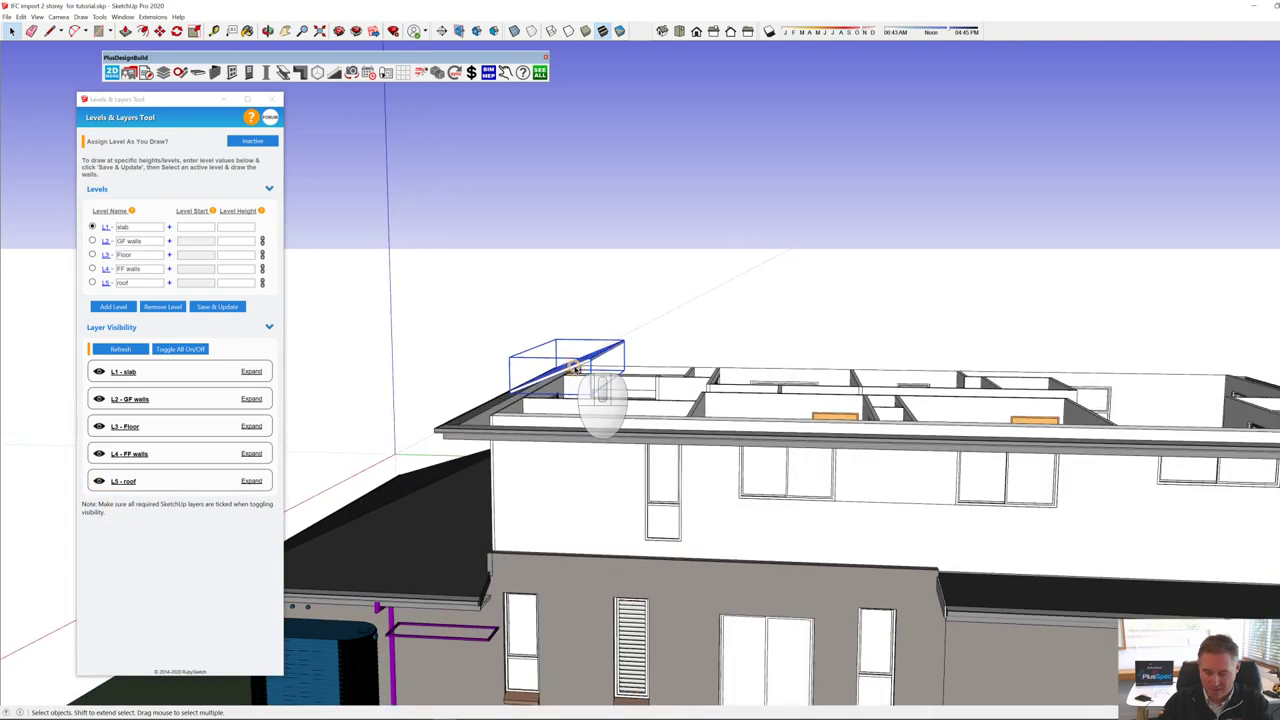
scroll(575, 368, "down", 5)
middle_click_drag(780, 443, 800, 372)
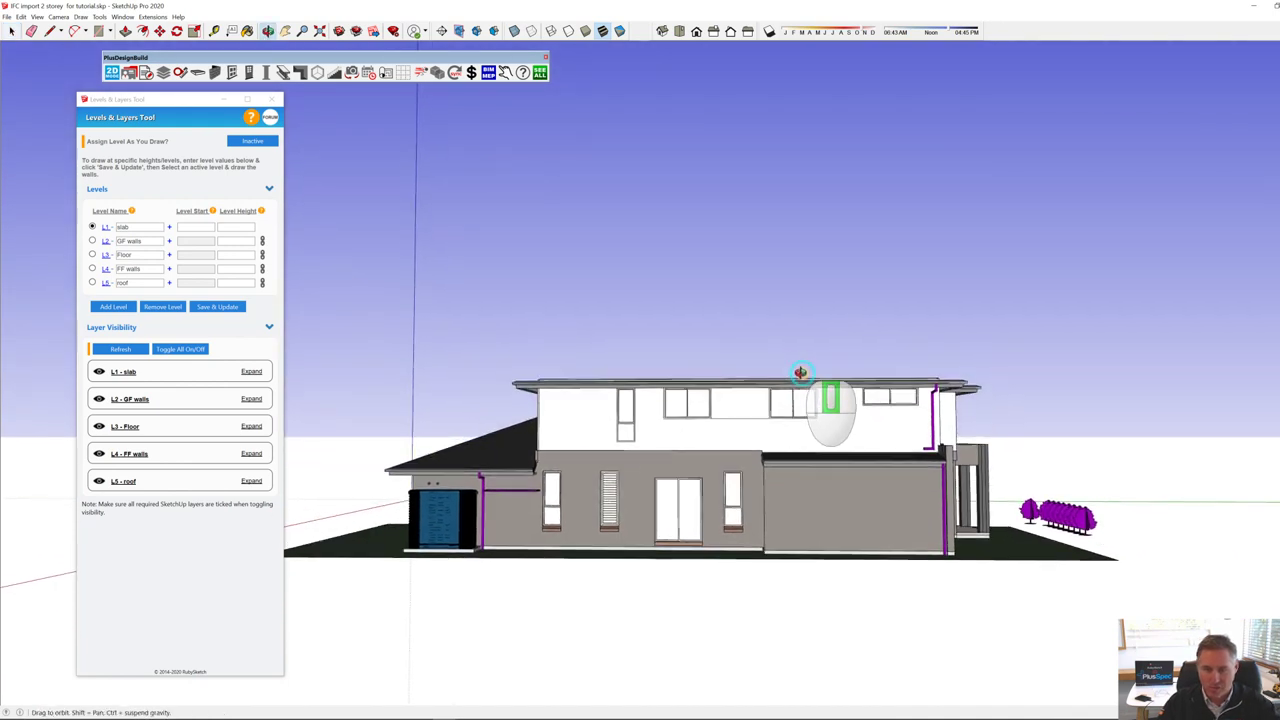
Step: Select the upper eaves component, hide level L5 - roof and clear the selection
scroll(985, 385, "up", 4)
left_click(984, 380)
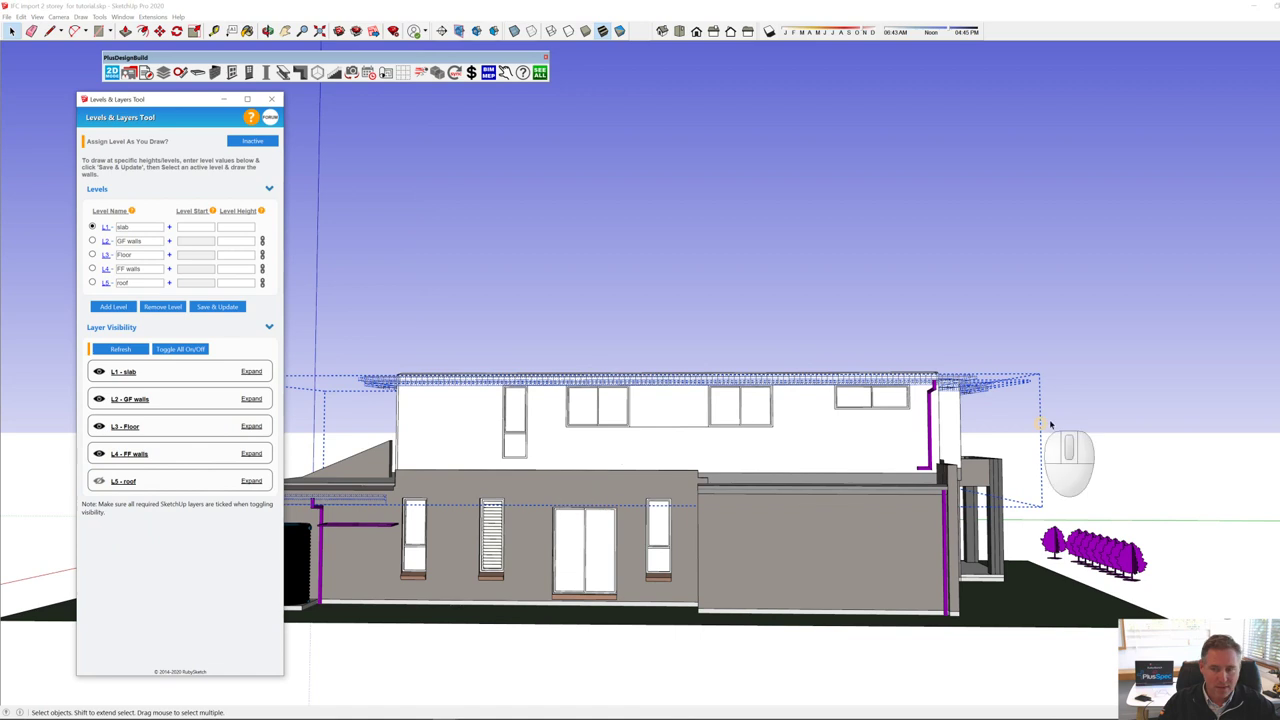
left_click(1130, 405)
Step: Window-select the first-floor walls and windows and assign them to level L4 - FF walls
mouse_move(1012, 420)
middle_mouse_down()
mouse_move(998, 478)
mouse_move(976, 432)
mouse_move(1008, 418)
mouse_move(991, 414)
middle_mouse_up()
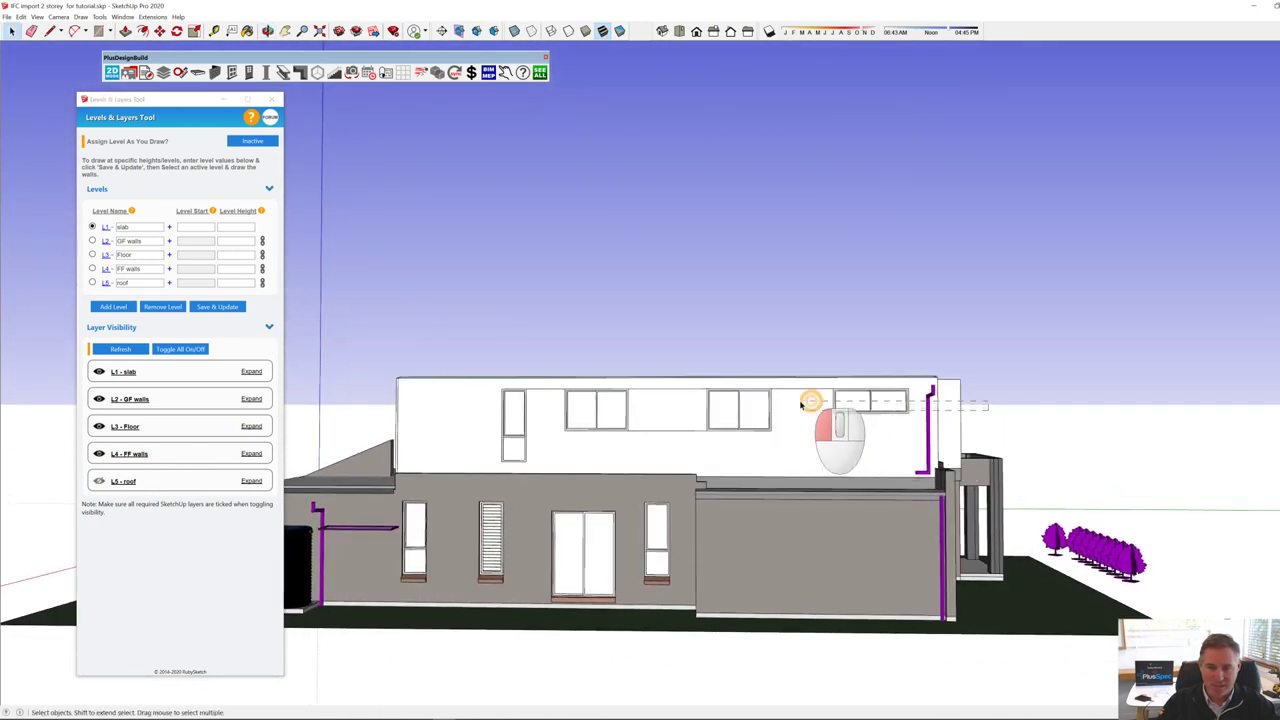
left_click(464, 390)
middle_click_drag(520, 404, 845, 442)
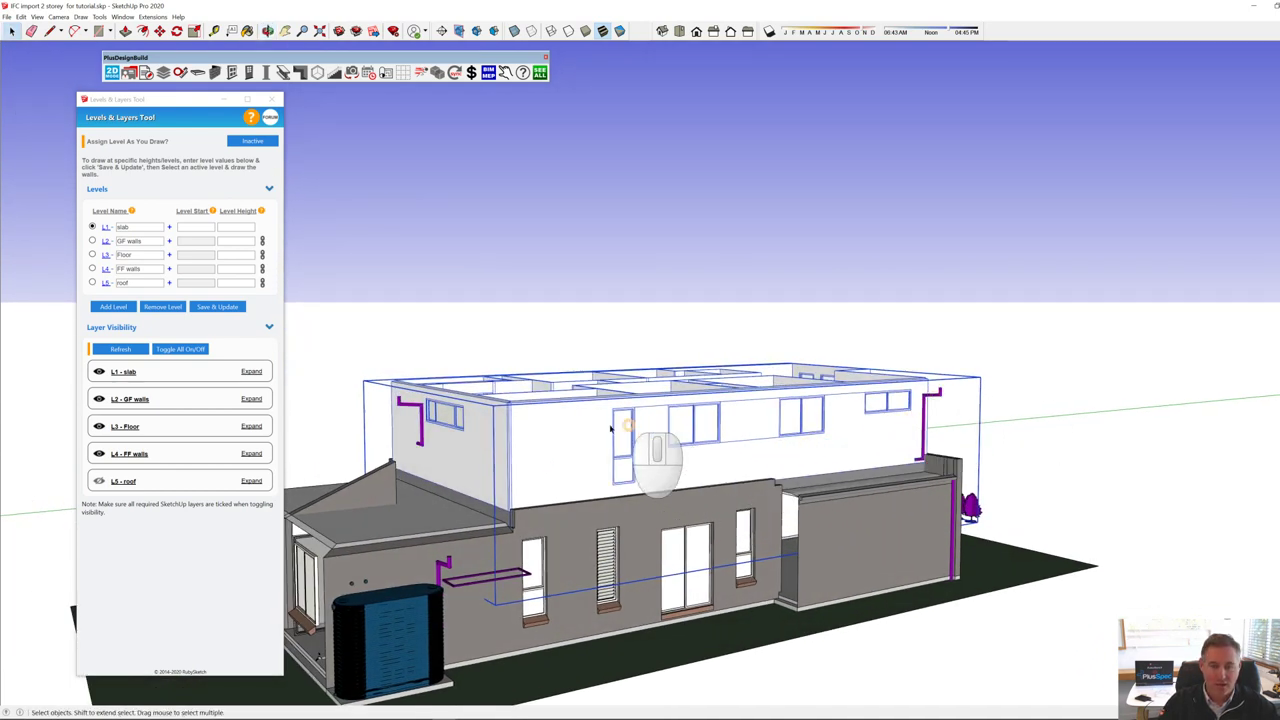
right_click(580, 427)
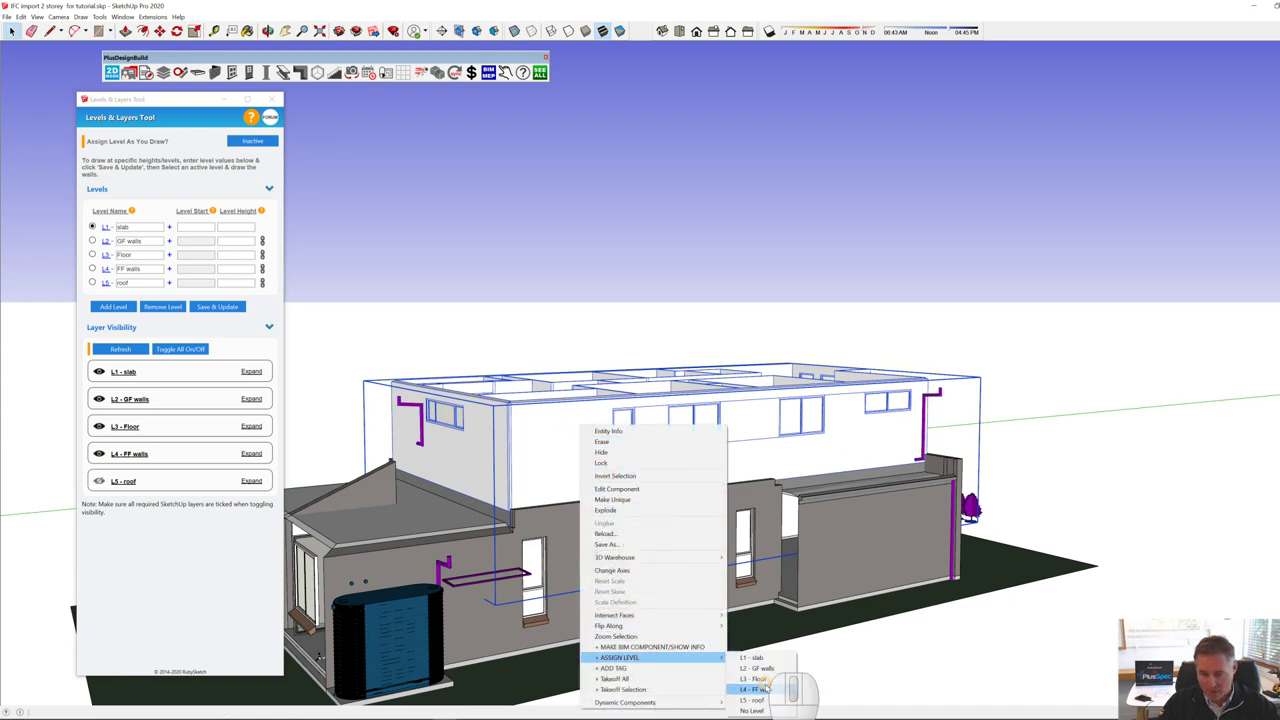
left_click(766, 689)
Step: Check levels L4 - FF walls and L5 - roof, leave both hidden, and inspect the exposed ground-floor rooms
scroll(790, 378, "down", 3)
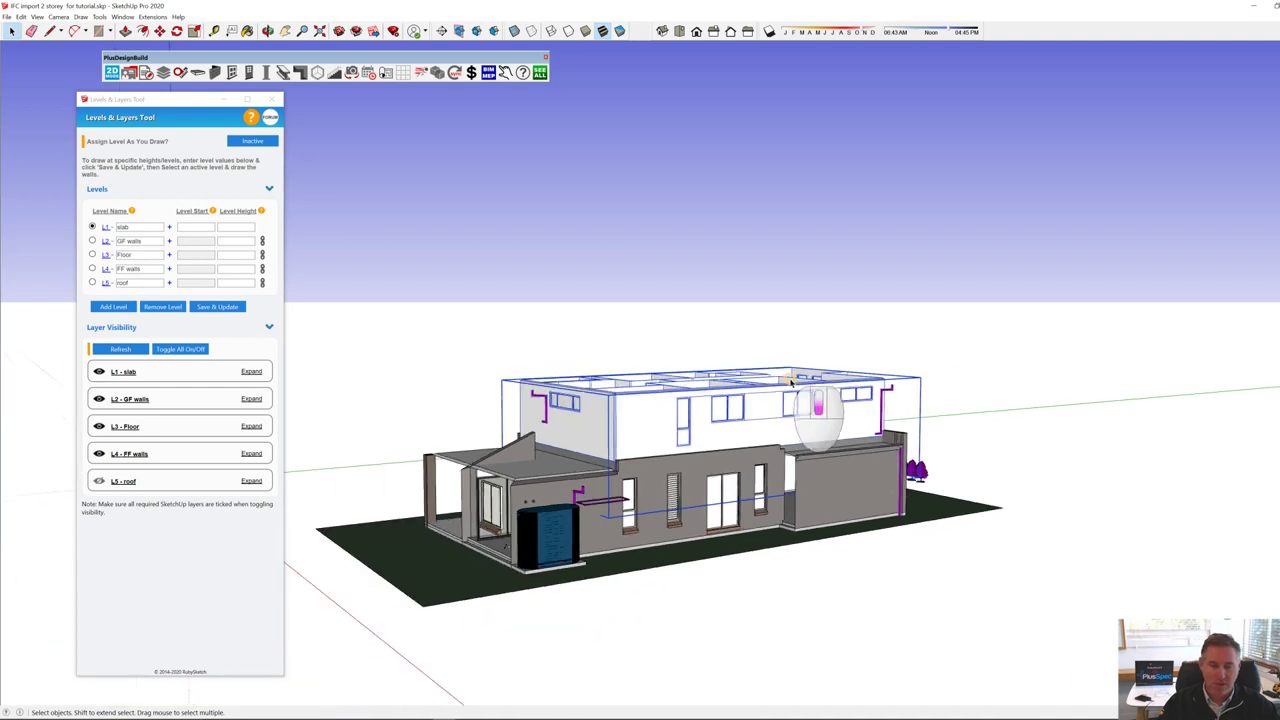
middle_click_drag(782, 403, 812, 428)
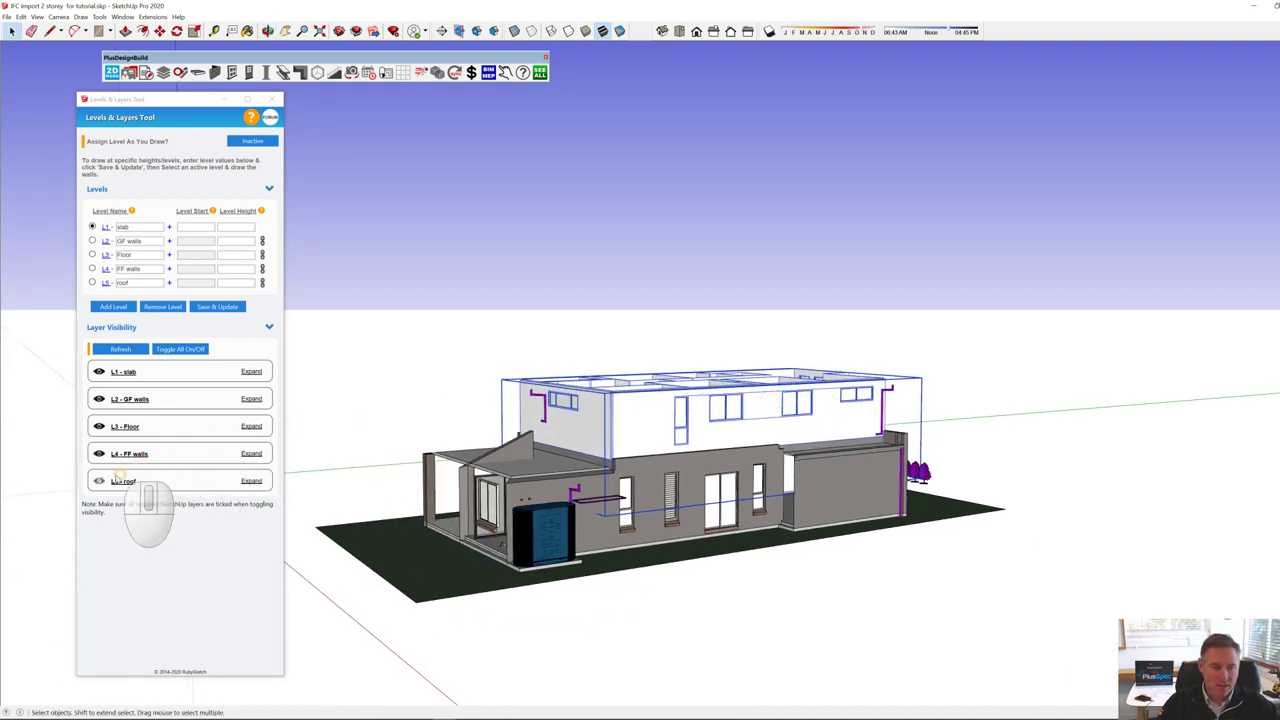
left_click(99, 481)
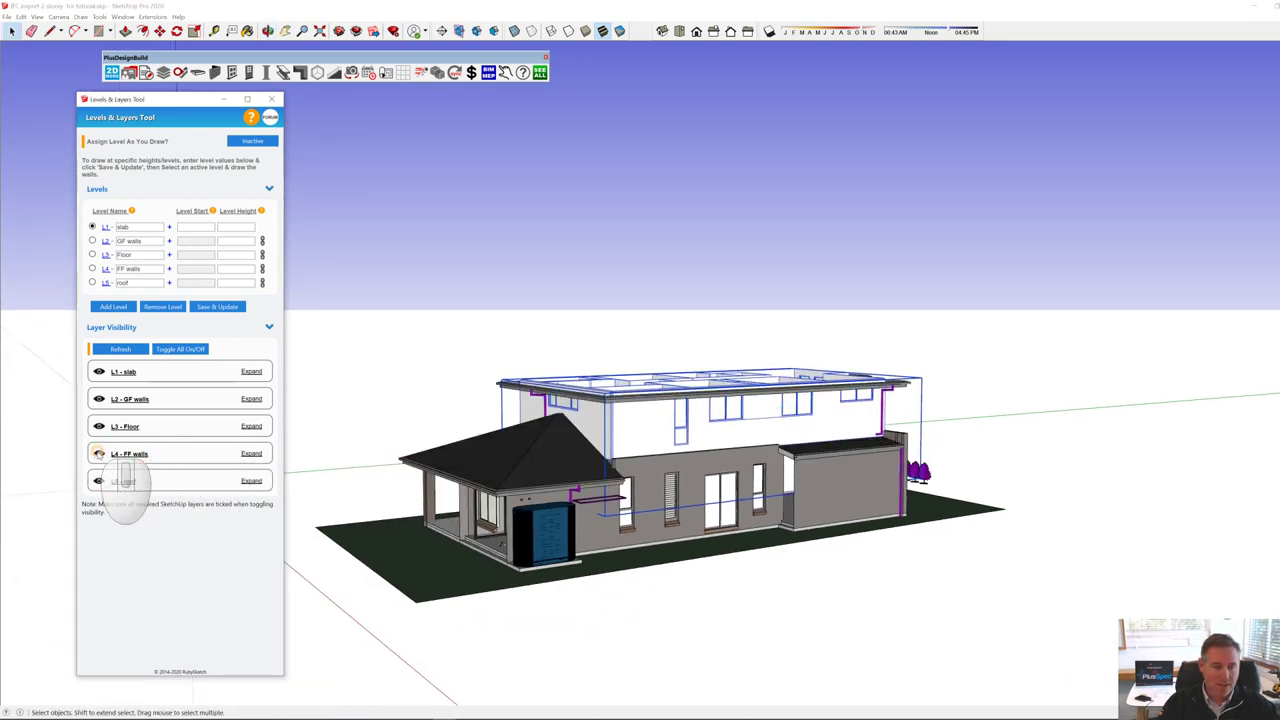
left_click(99, 454)
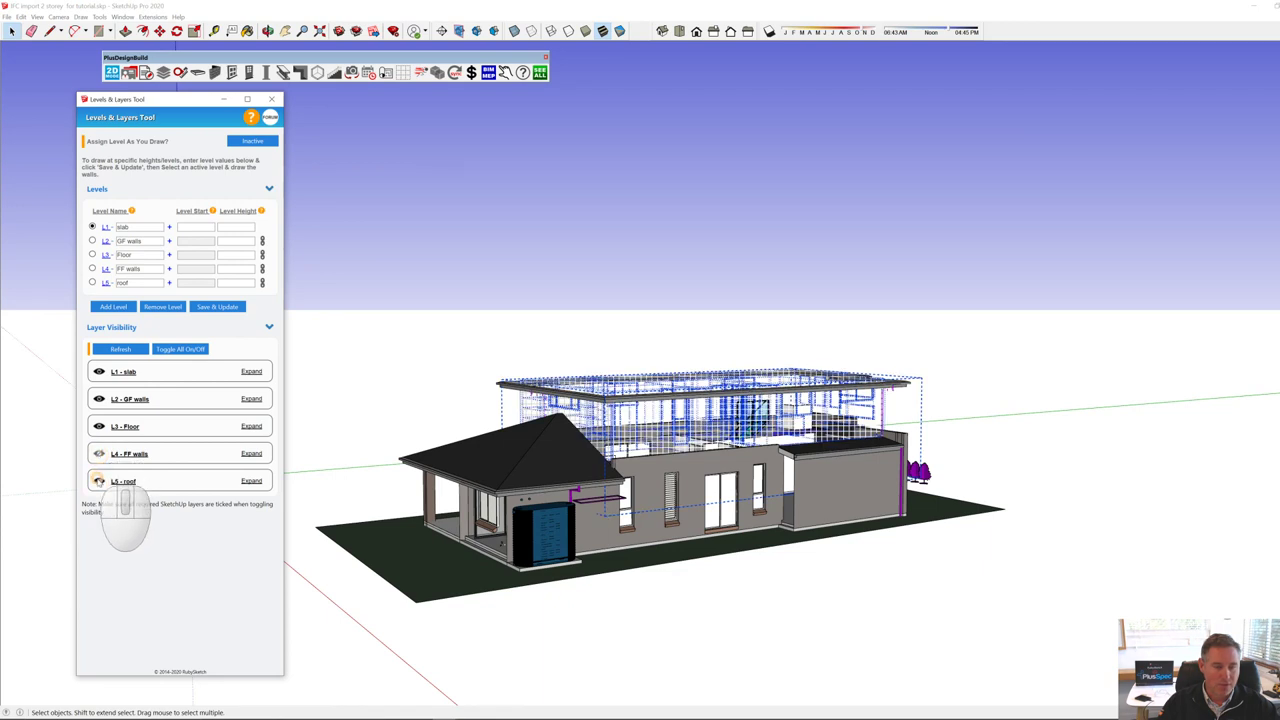
left_click(99, 481)
left_click(405, 349)
middle_click_drag(746, 457, 760, 645)
scroll(775, 465, "up", 5)
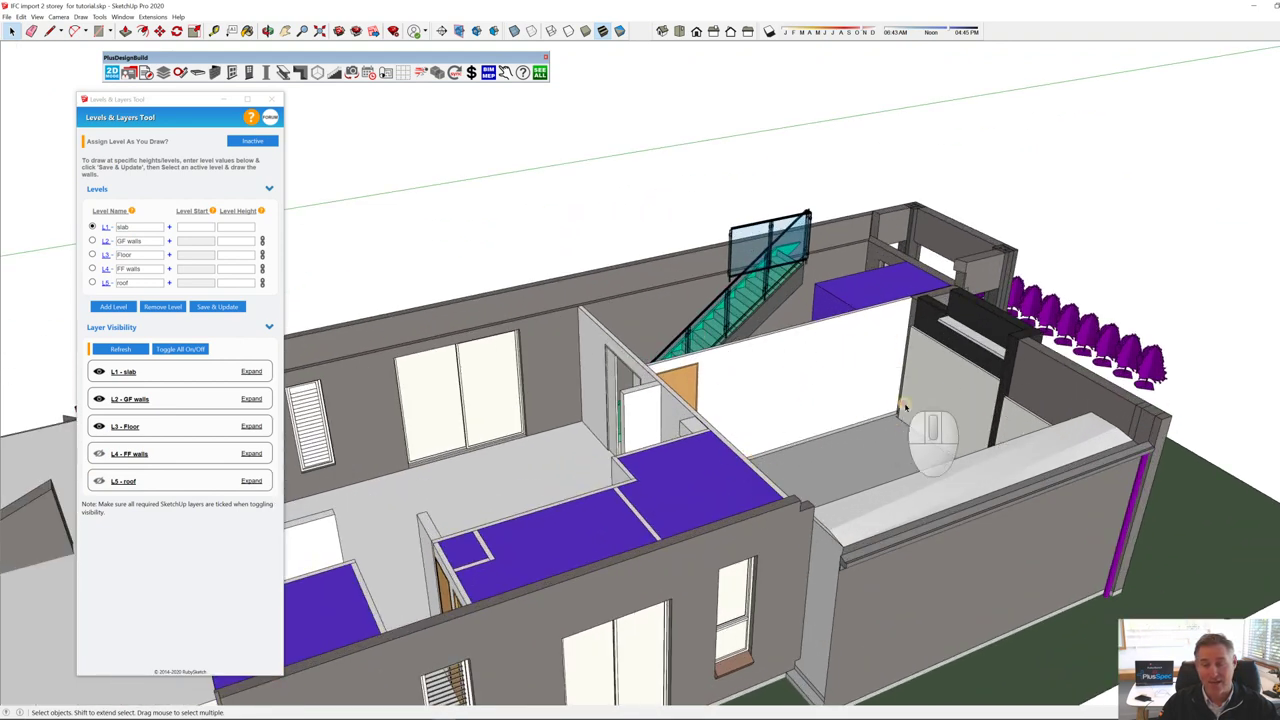
scroll(751, 410, "down", 5)
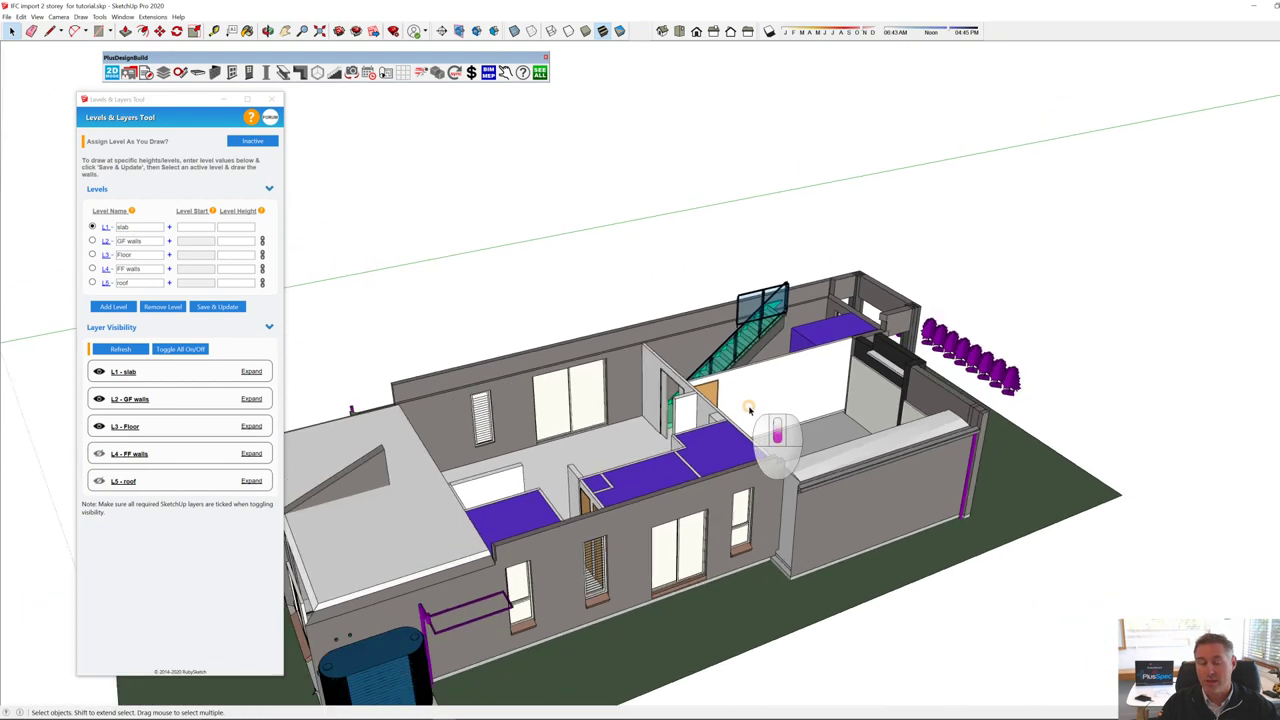
Step: Delete the blue water tank beside the single-storey wing
middle_click_drag(521, 512, 684, 391)
left_click(632, 519)
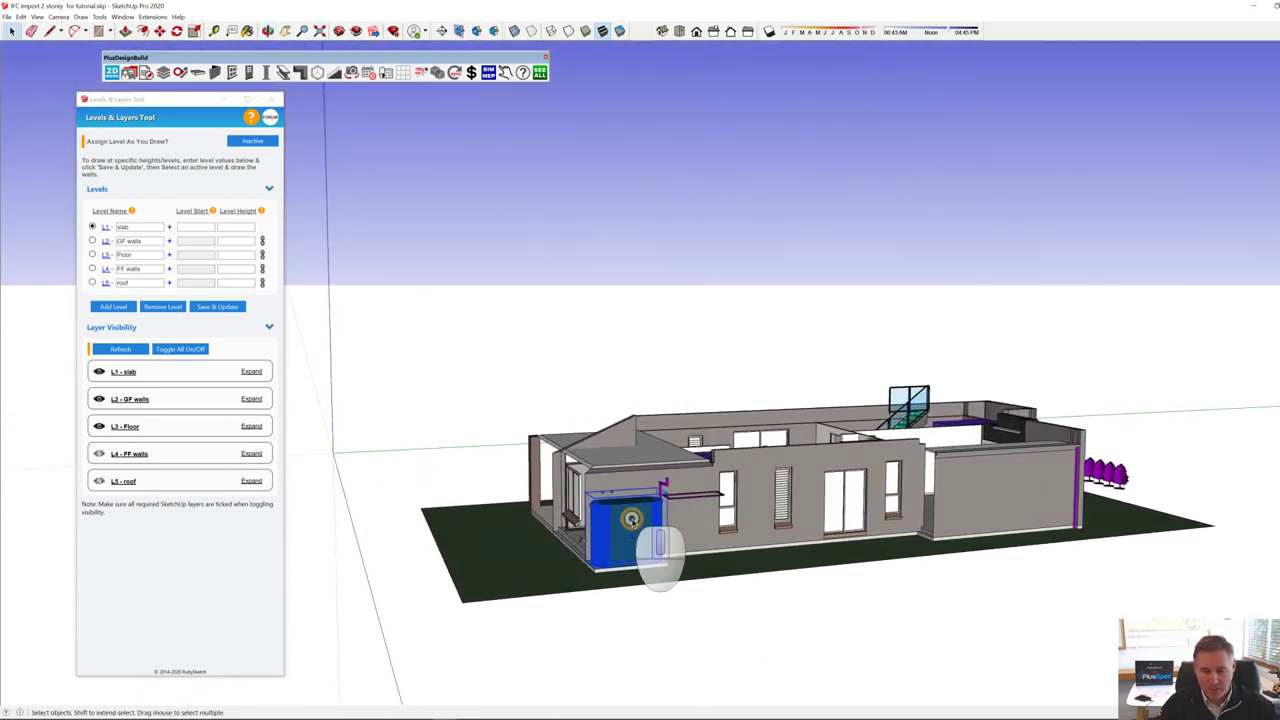
key("Delete")
Step: Delete the row of purple shrubs beyond the garage end of the house
scroll(1143, 510, "up", 5)
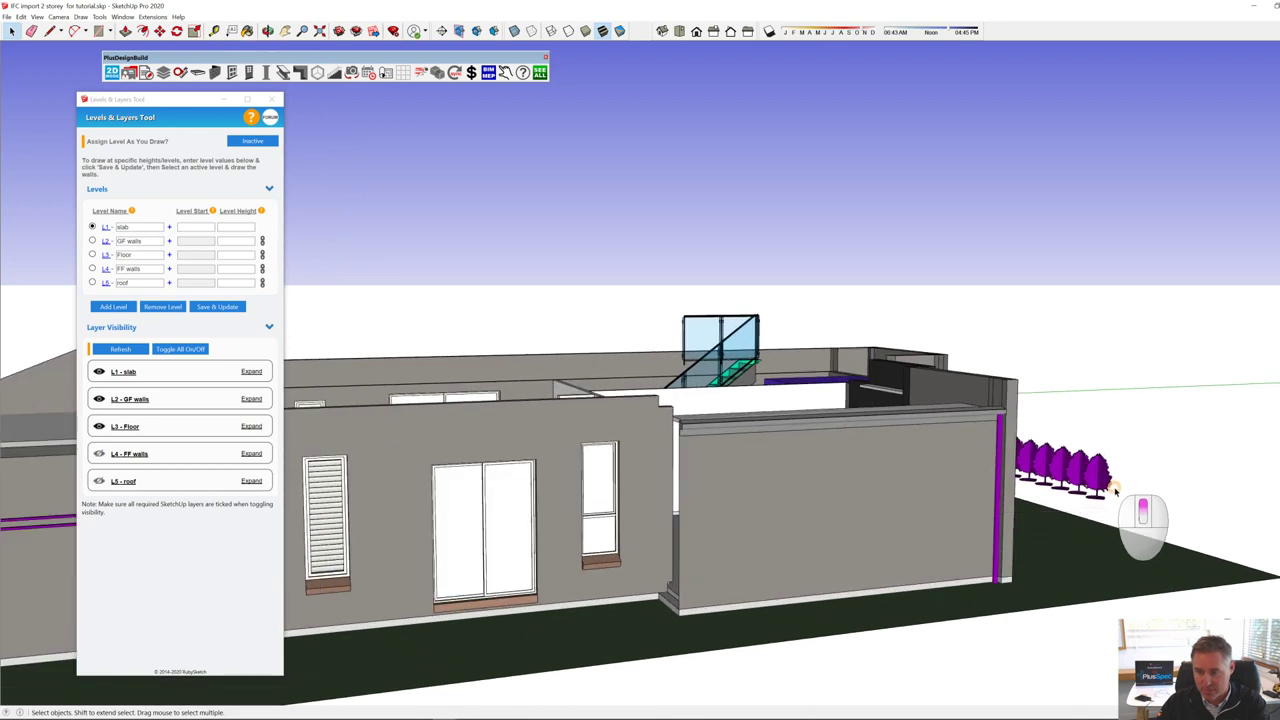
middle_click_drag(1123, 496, 1000, 480)
left_click_drag(1120, 515, 1035, 420)
key("Delete")
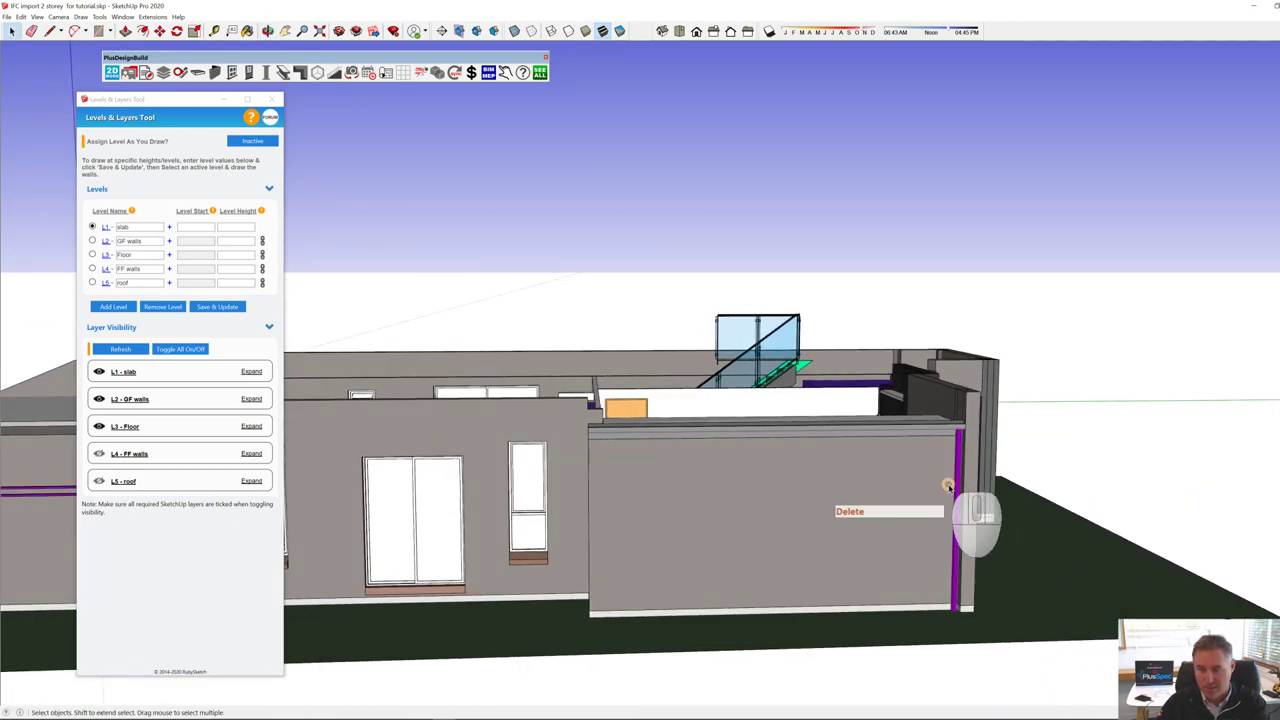
Step: Hide the flat ceiling over the single-storey wing to expose the rooms beneath it
scroll(935, 505, "down", 8)
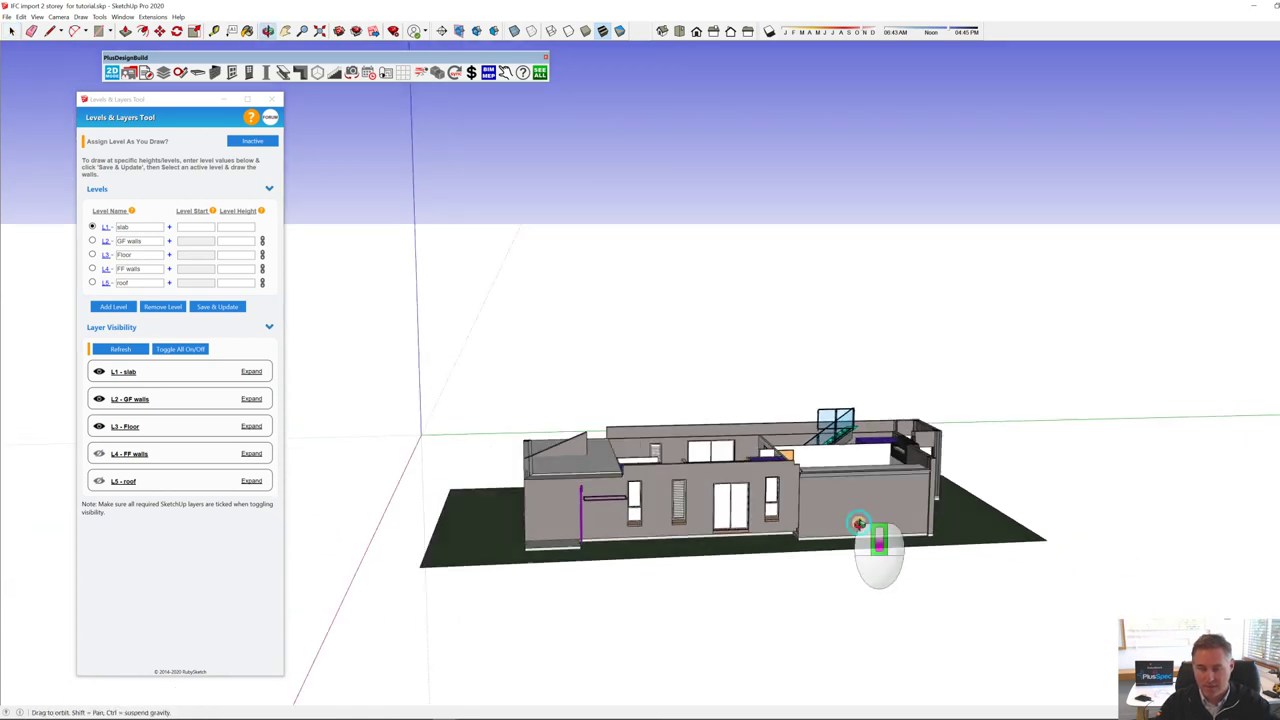
middle_click_drag(843, 520, 1056, 622)
scroll(670, 525, "up", 8)
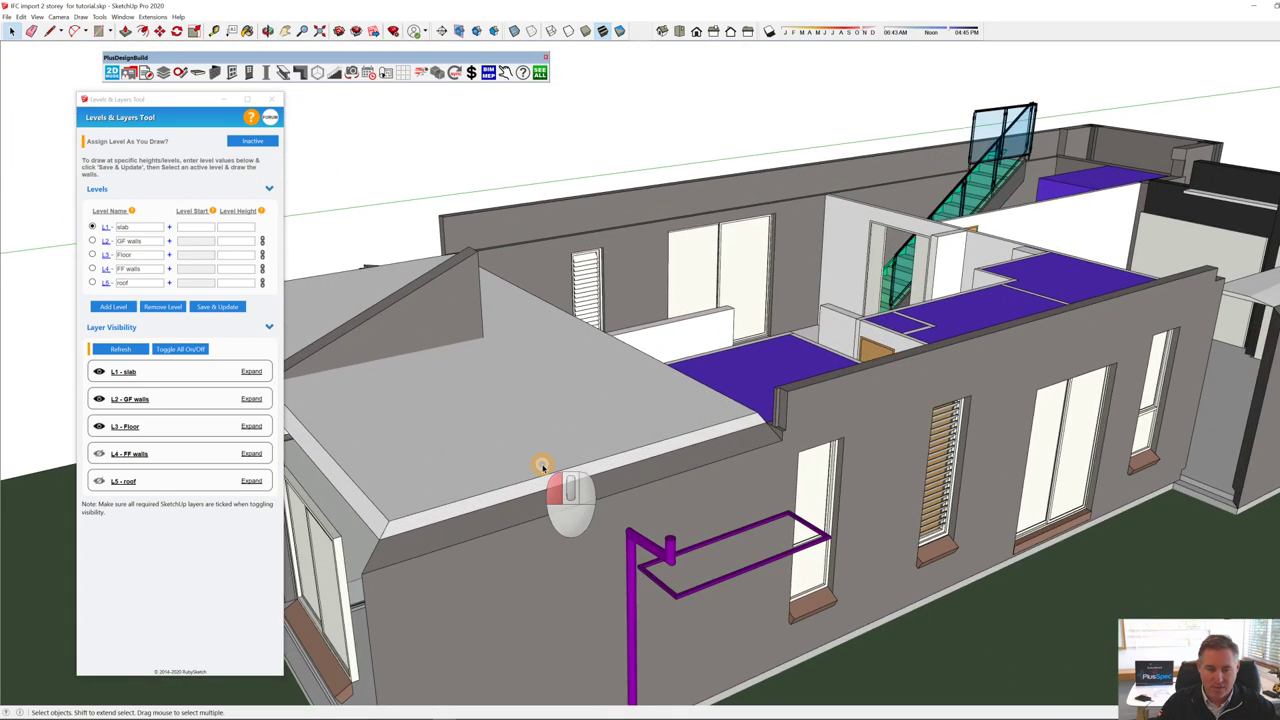
scroll(541, 467, "down", 6)
middle_click_drag(665, 481, 865, 405)
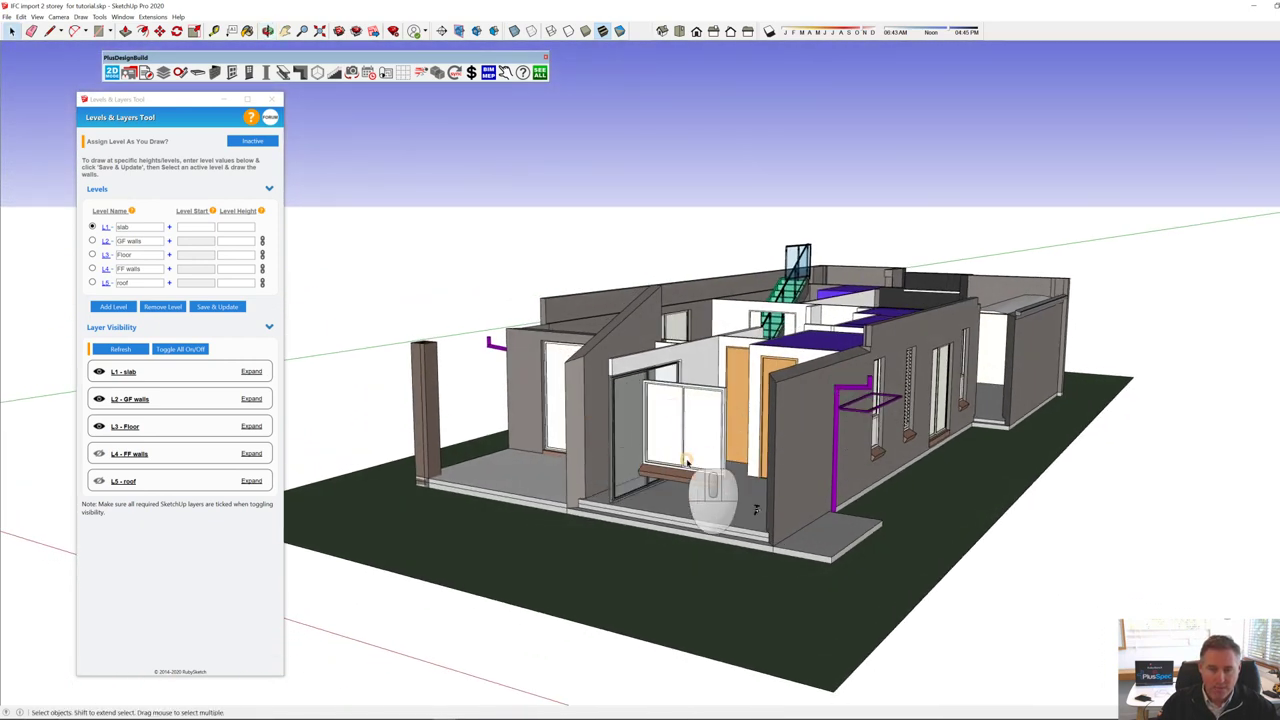
Step: Display hidden objects to unhide the single-storey wing's end wall, and turn the hidden-object display off again
left_click(36, 17)
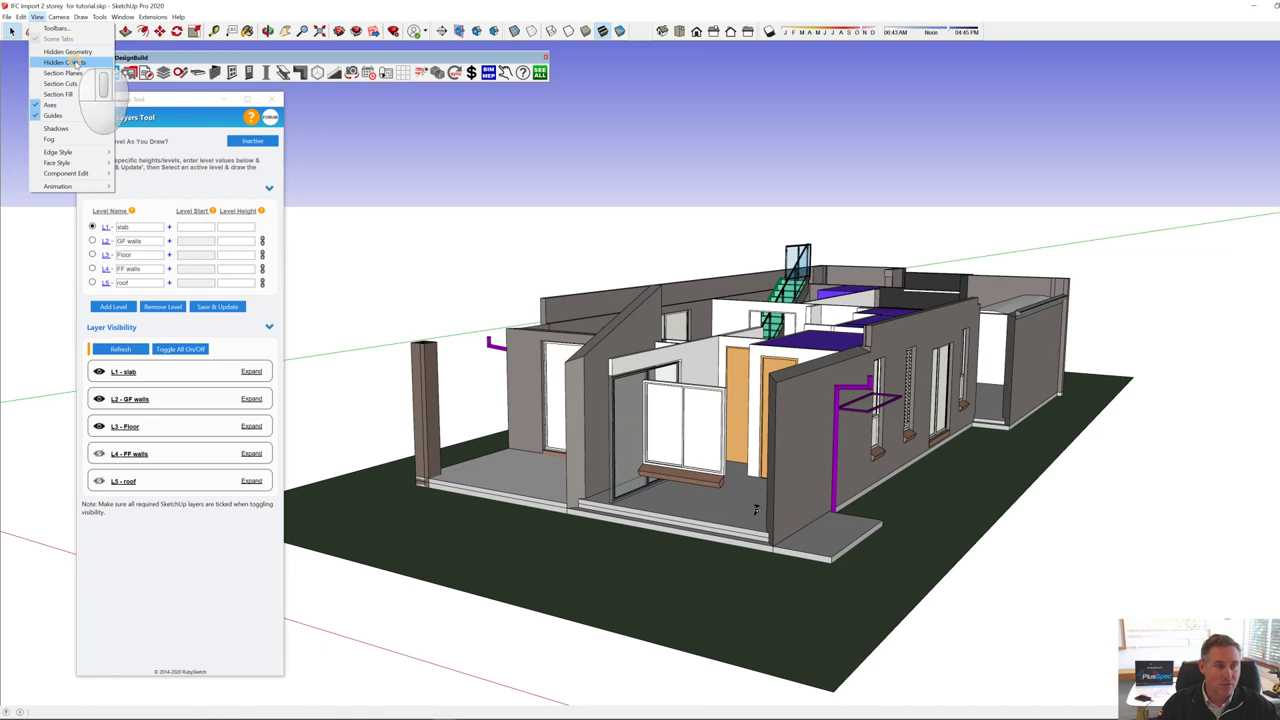
left_click(76, 62)
right_click(611, 459)
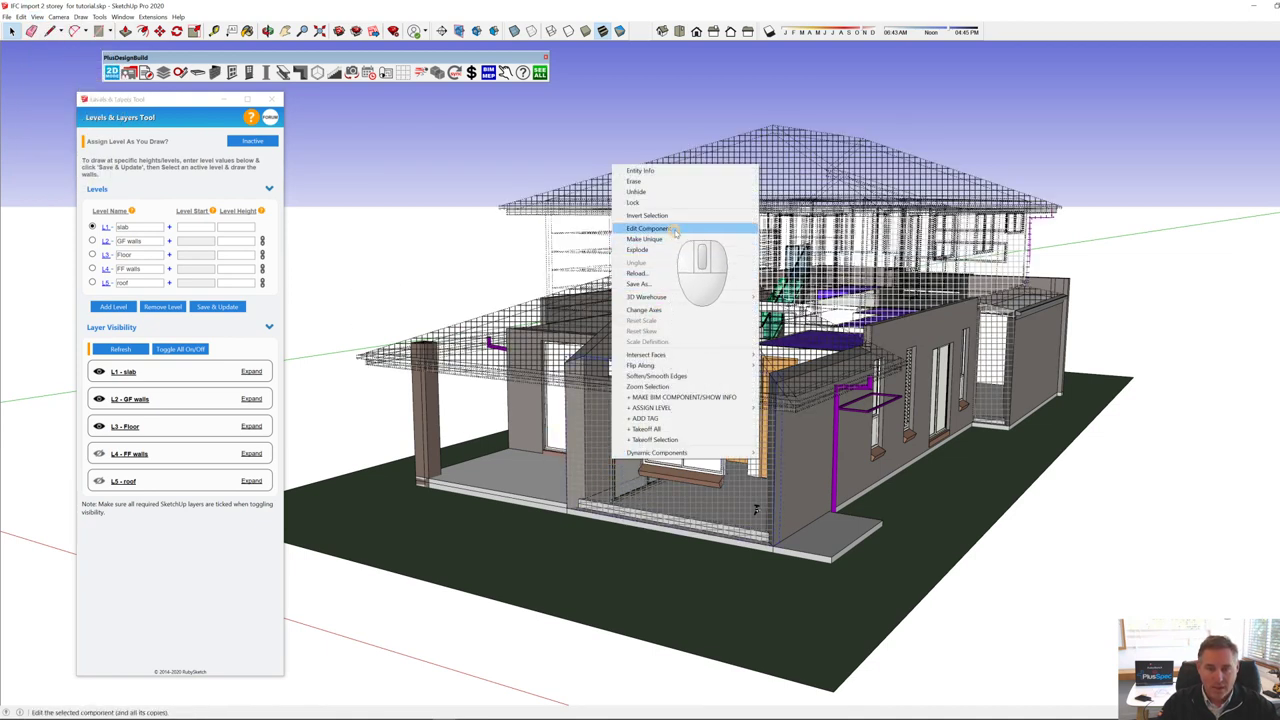
left_click(660, 191)
middle_click_drag(789, 437, 512, 424)
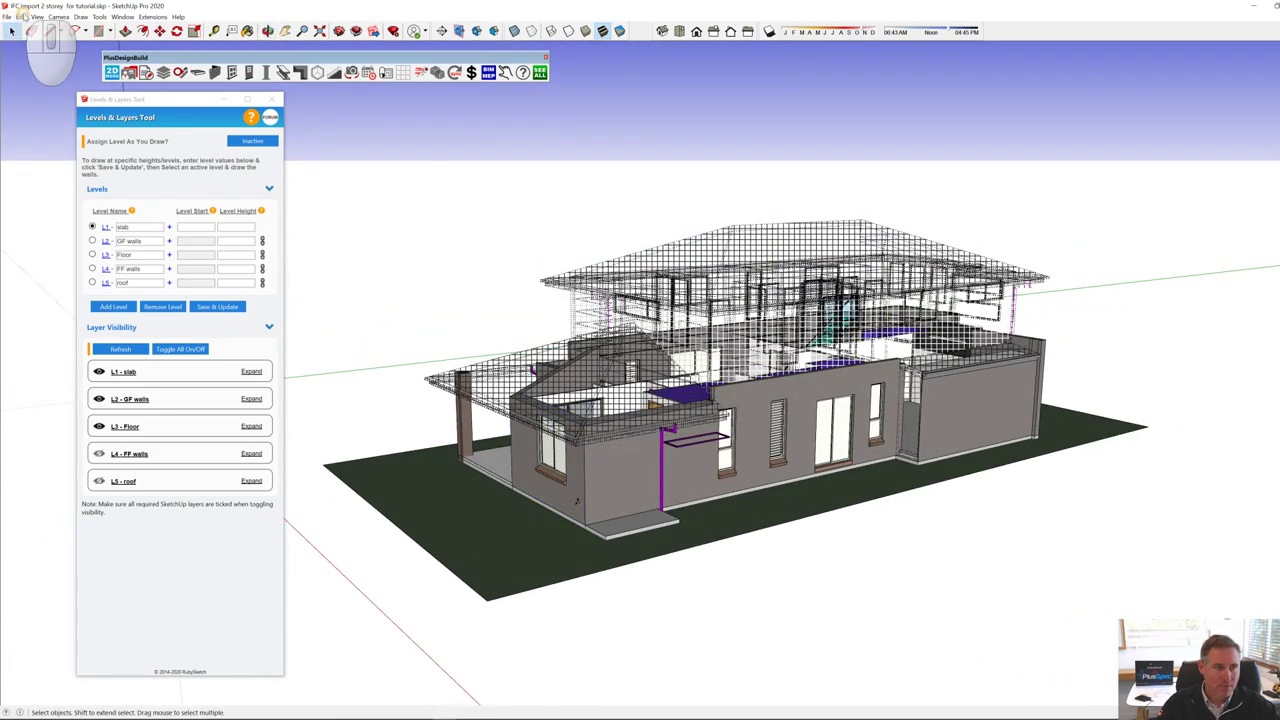
left_click(37, 17)
left_click(64, 62)
Step: Assign the ground-floor walls and their windows, excluding the stair's glass balustrade, to level L2 - GF walls
middle_click_drag(770, 428, 766, 303)
scroll(643, 567, "up", 3)
scroll(643, 567, "down", 4)
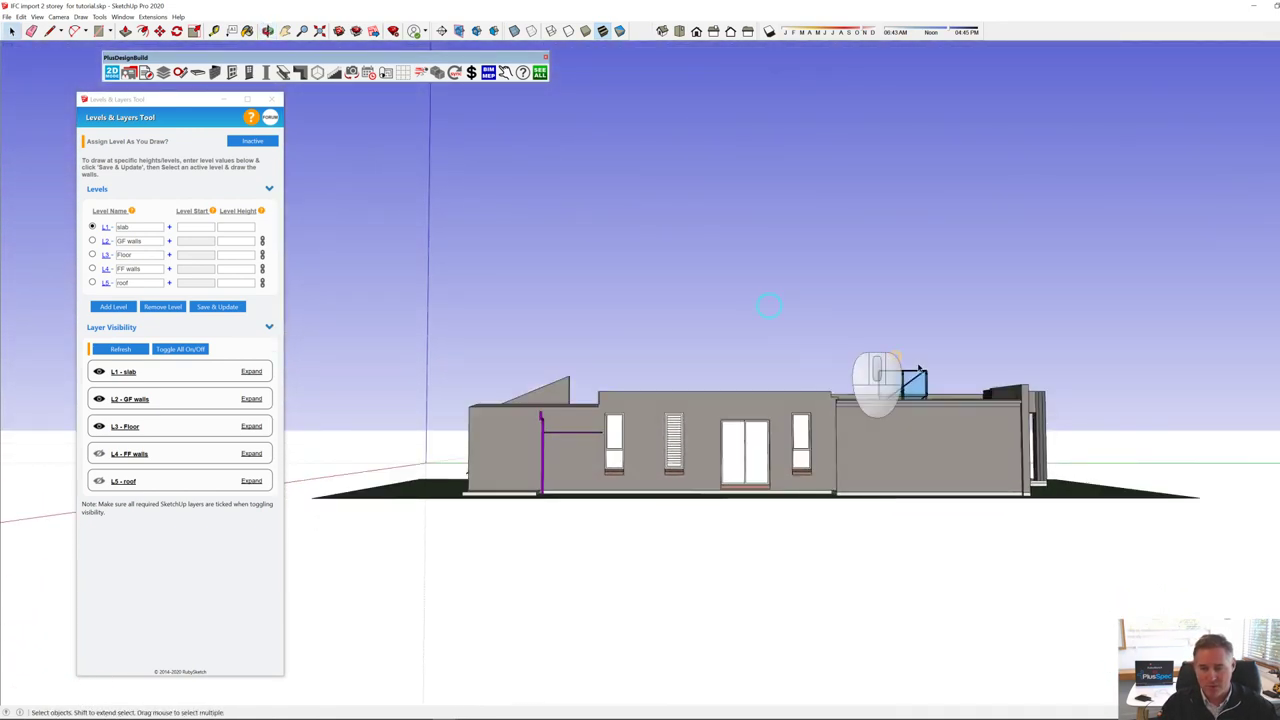
left_click(826, 403)
left_click(532, 399)
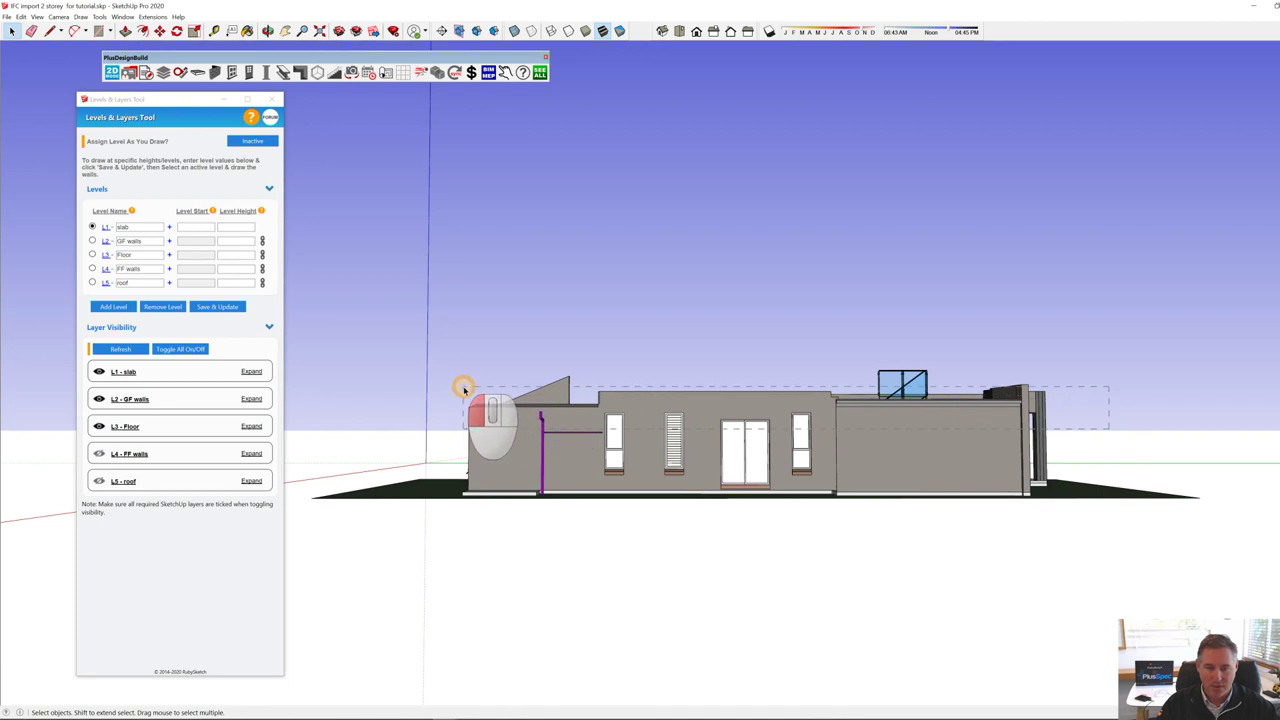
left_click_drag(464, 388, 464, 388)
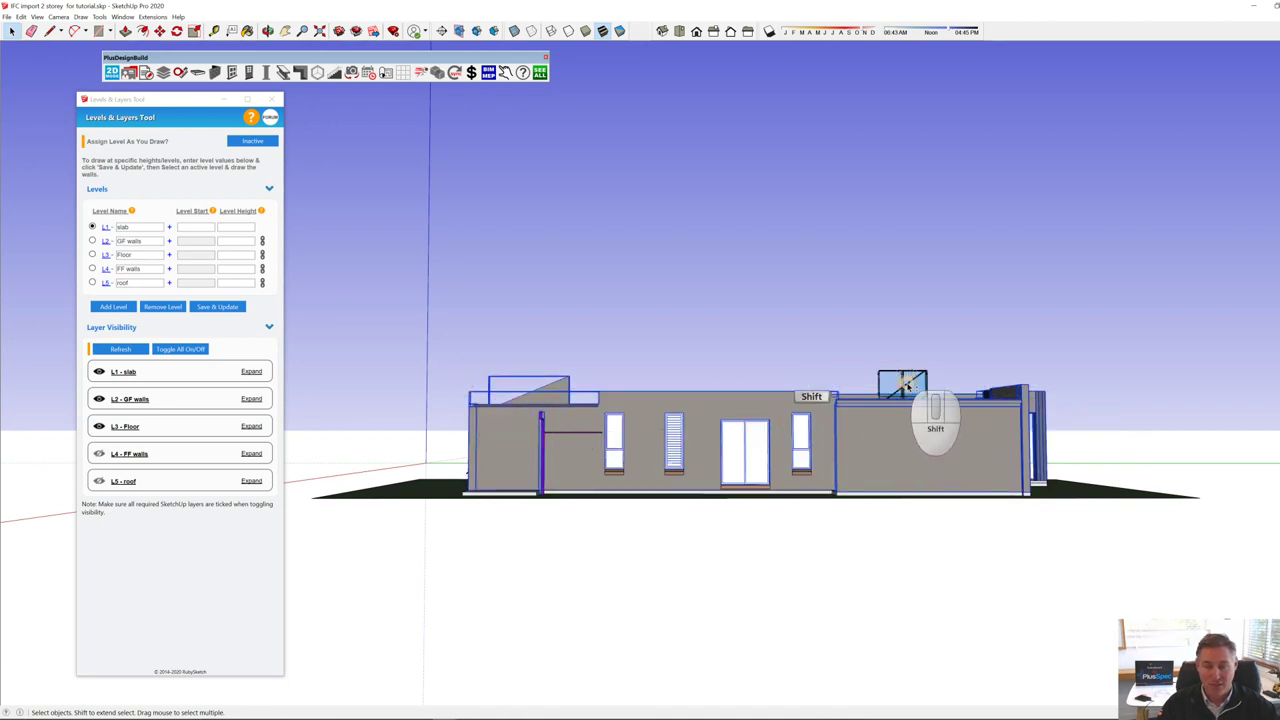
left_click(905, 383, "shift")
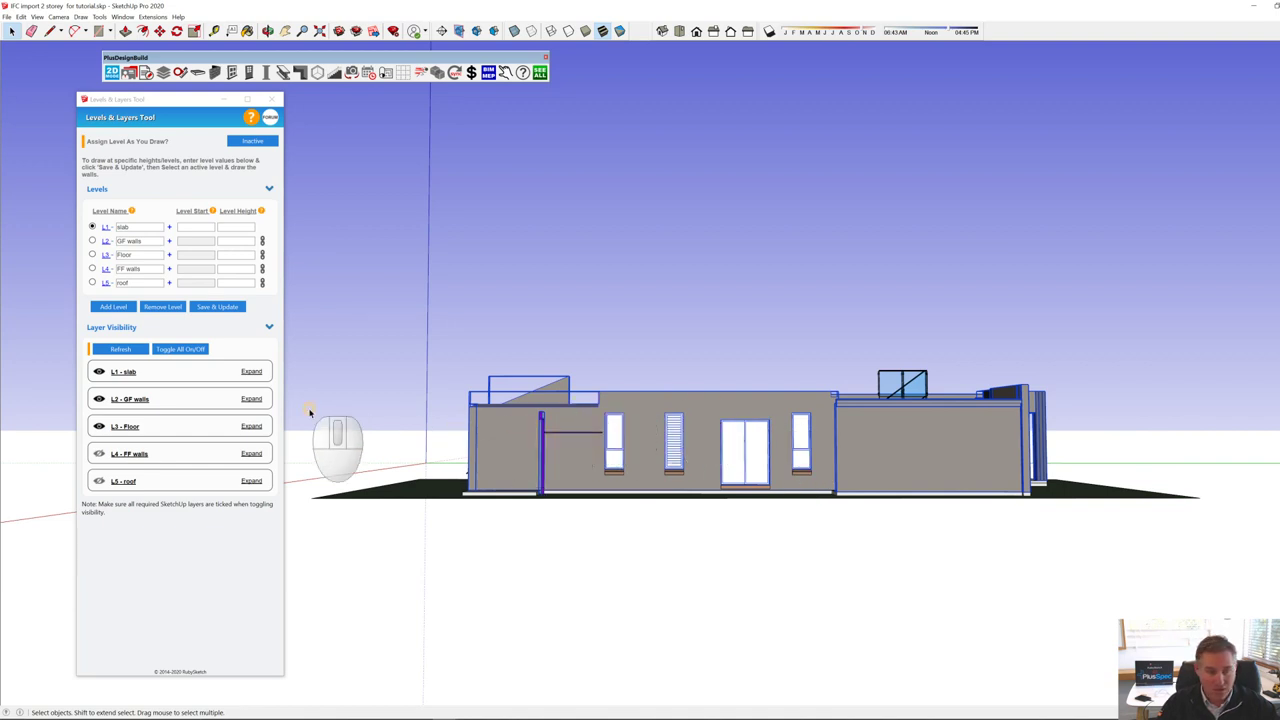
right_click(646, 414)
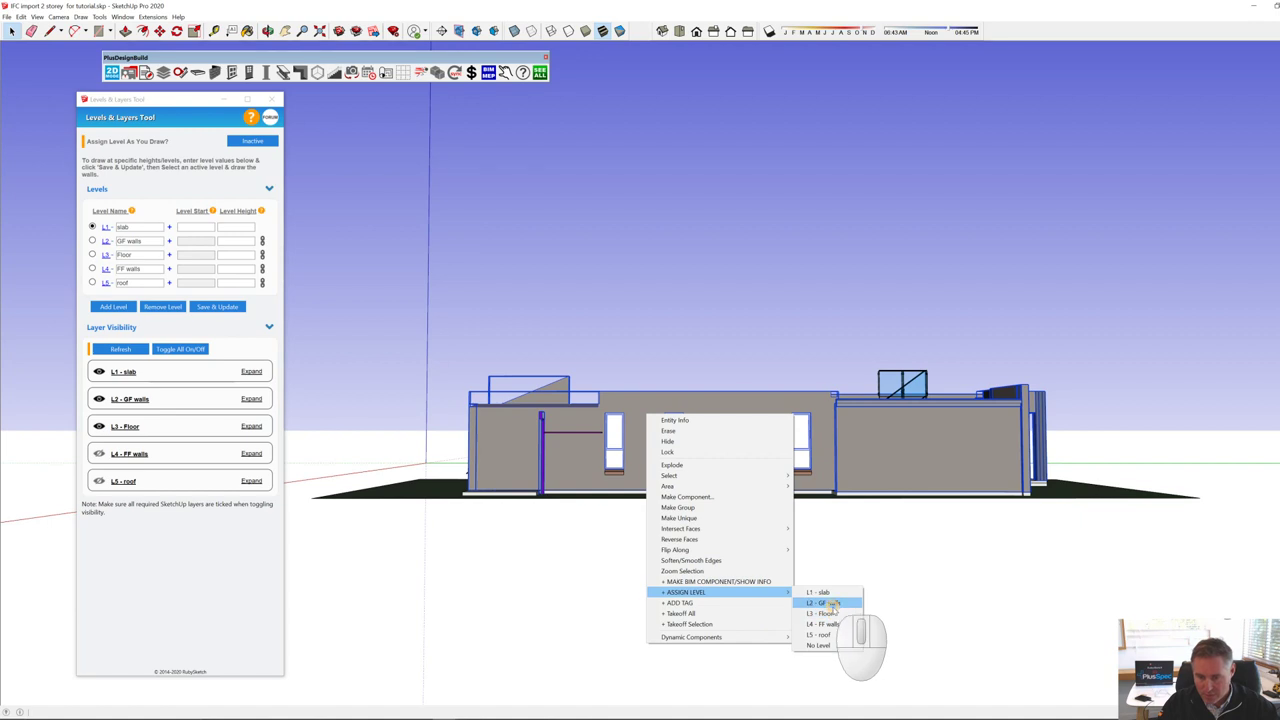
left_click(825, 603)
Step: Hide the L2 - GF walls level and show the L4 - FF walls level
middle_click_drag(640, 523, 481, 526)
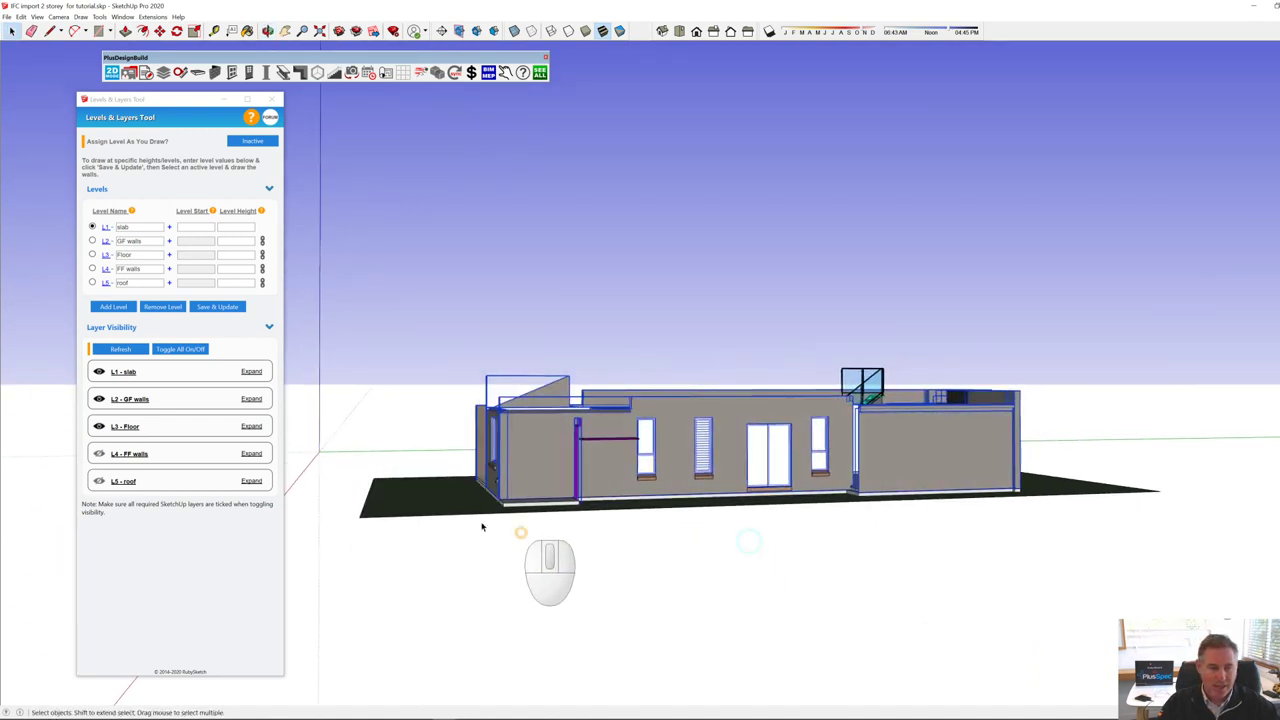
left_click(100, 399)
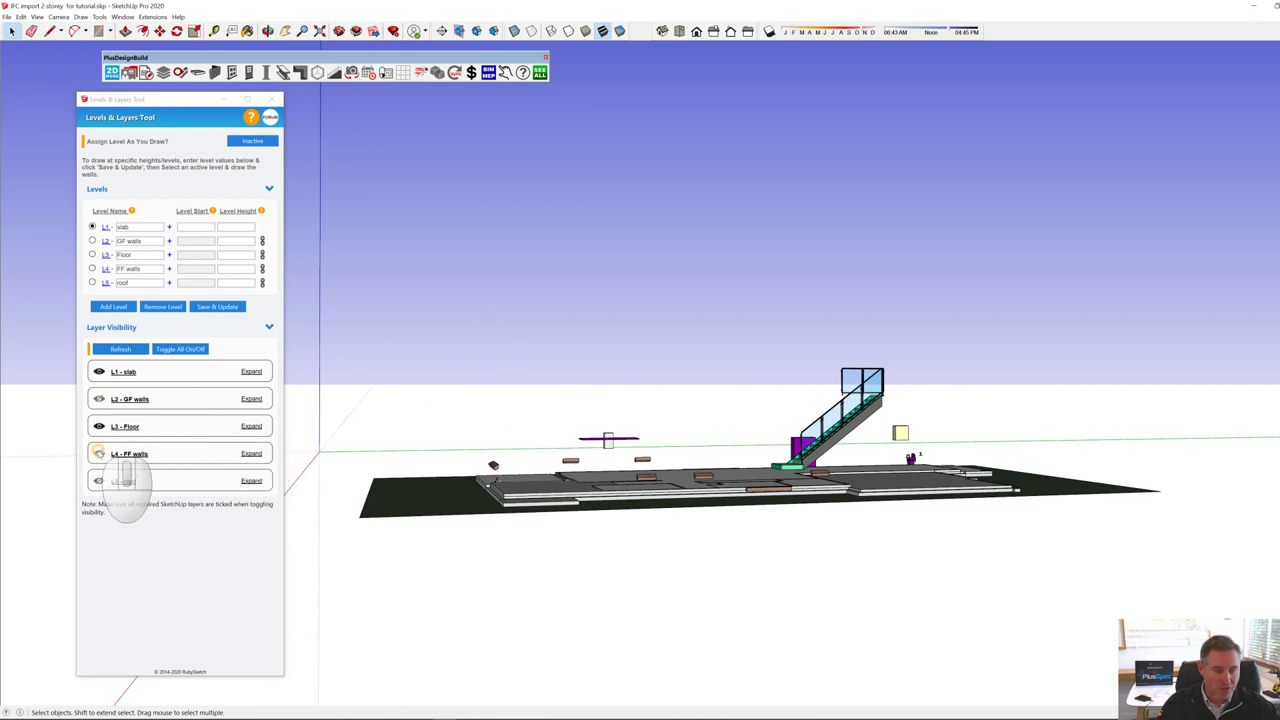
left_click(98, 453)
middle_click_drag(733, 428, 738, 372)
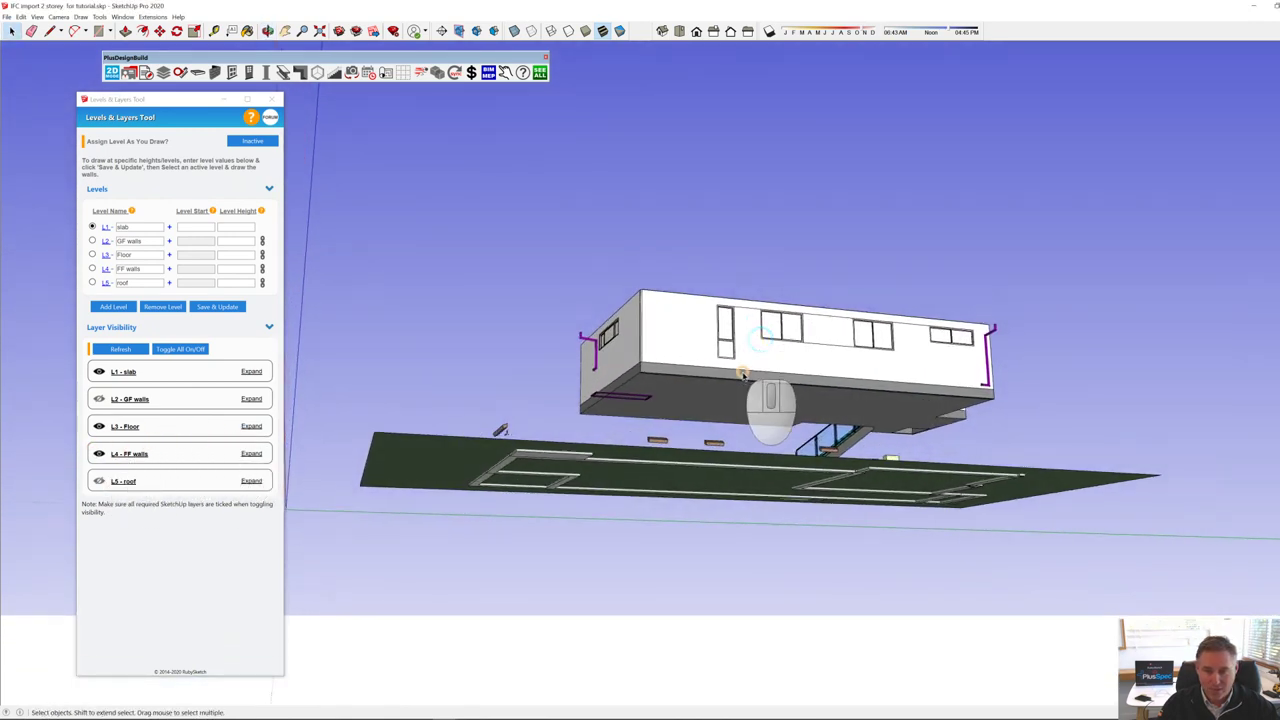
scroll(738, 372, "up", 5)
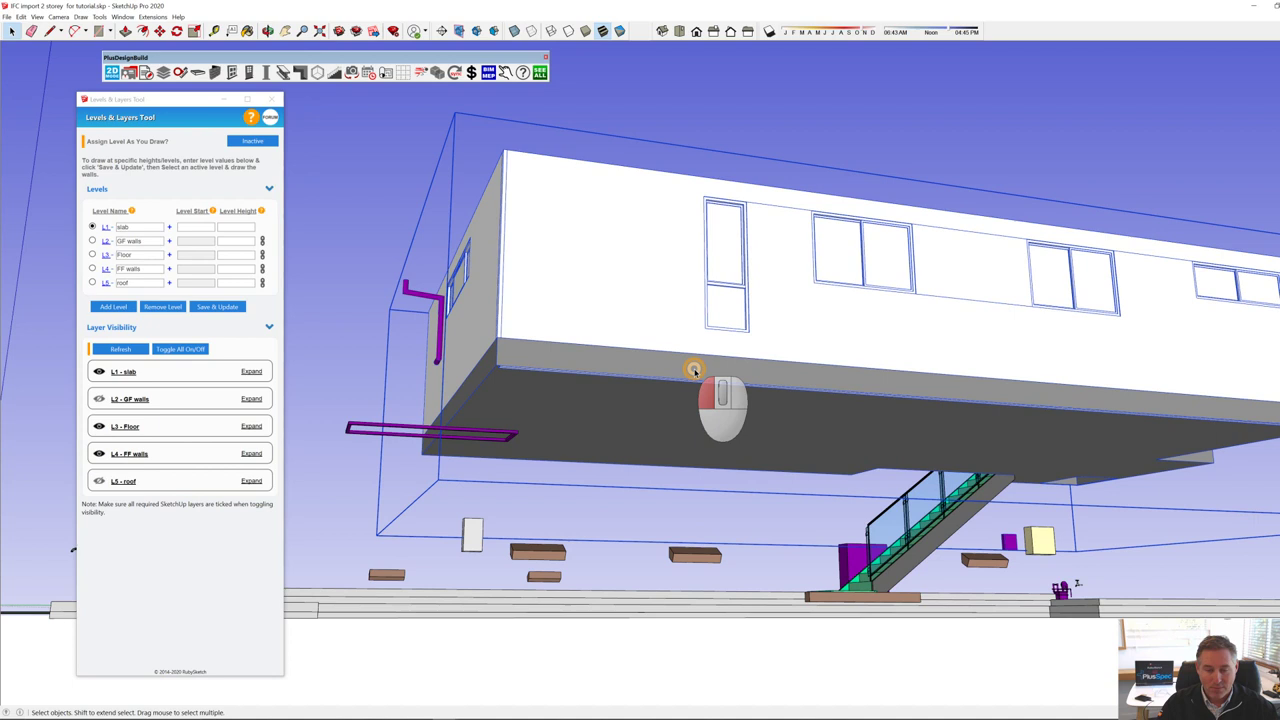
double_click(694, 370)
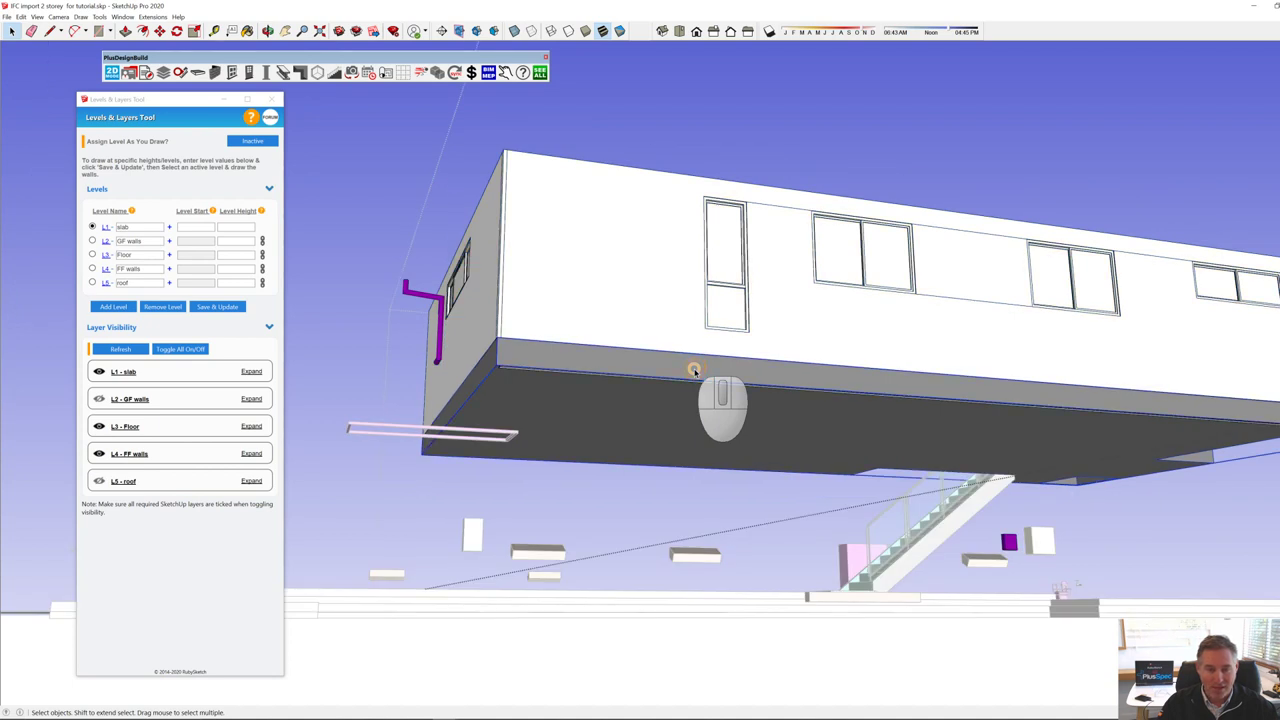
middle_click_drag(694, 370, 615, 402)
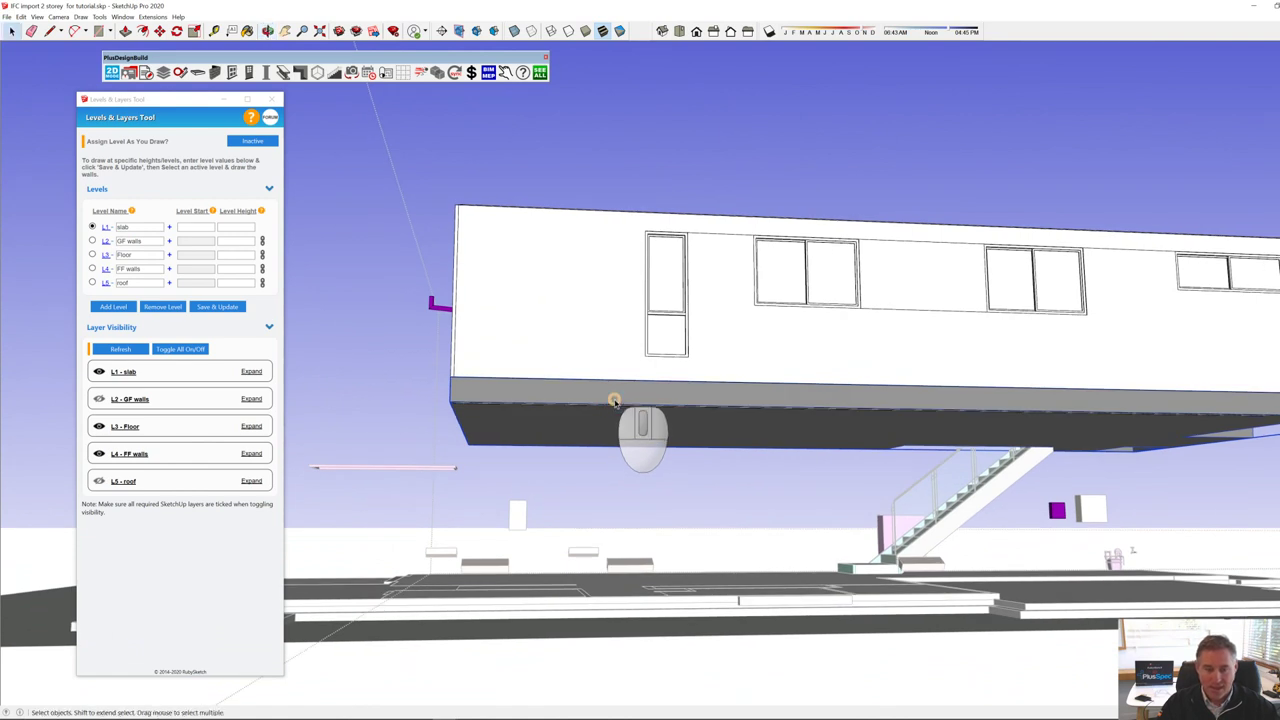
scroll(615, 402, "down", 3)
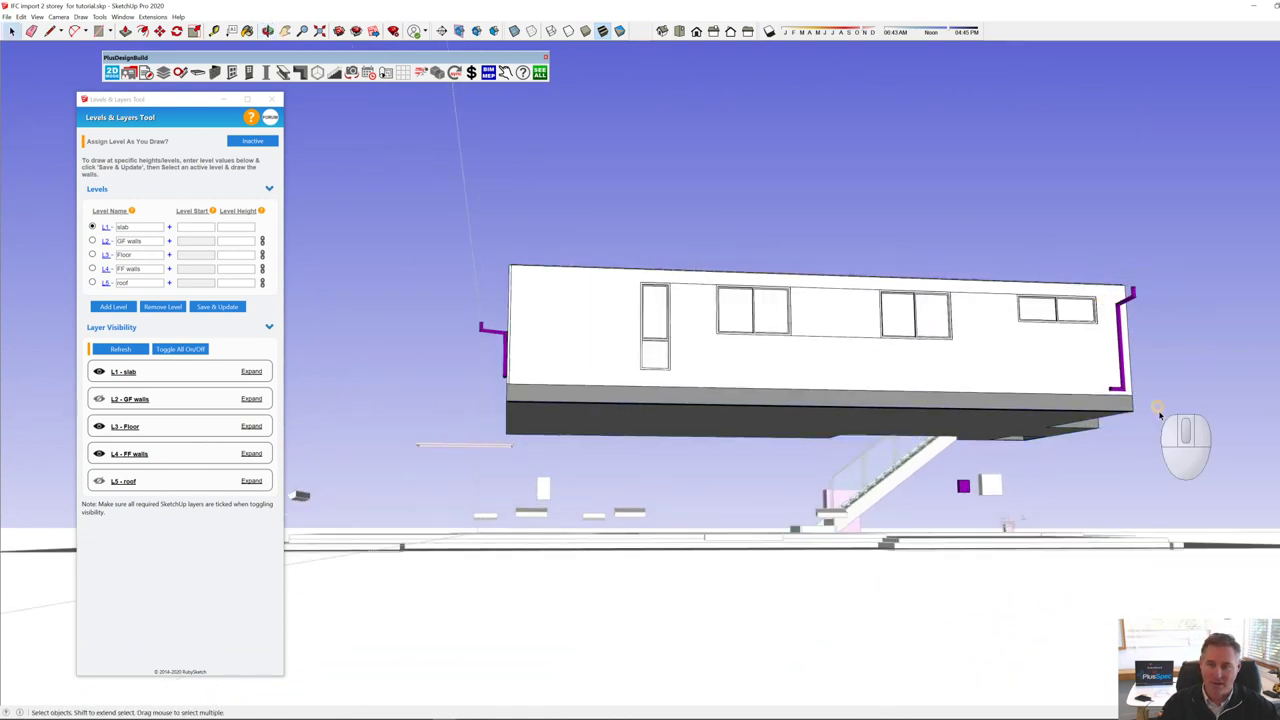
key("space")
Step: Explode the upper-storey component containing the first-floor walls and floor slab
middle_click_drag(523, 400, 606, 474)
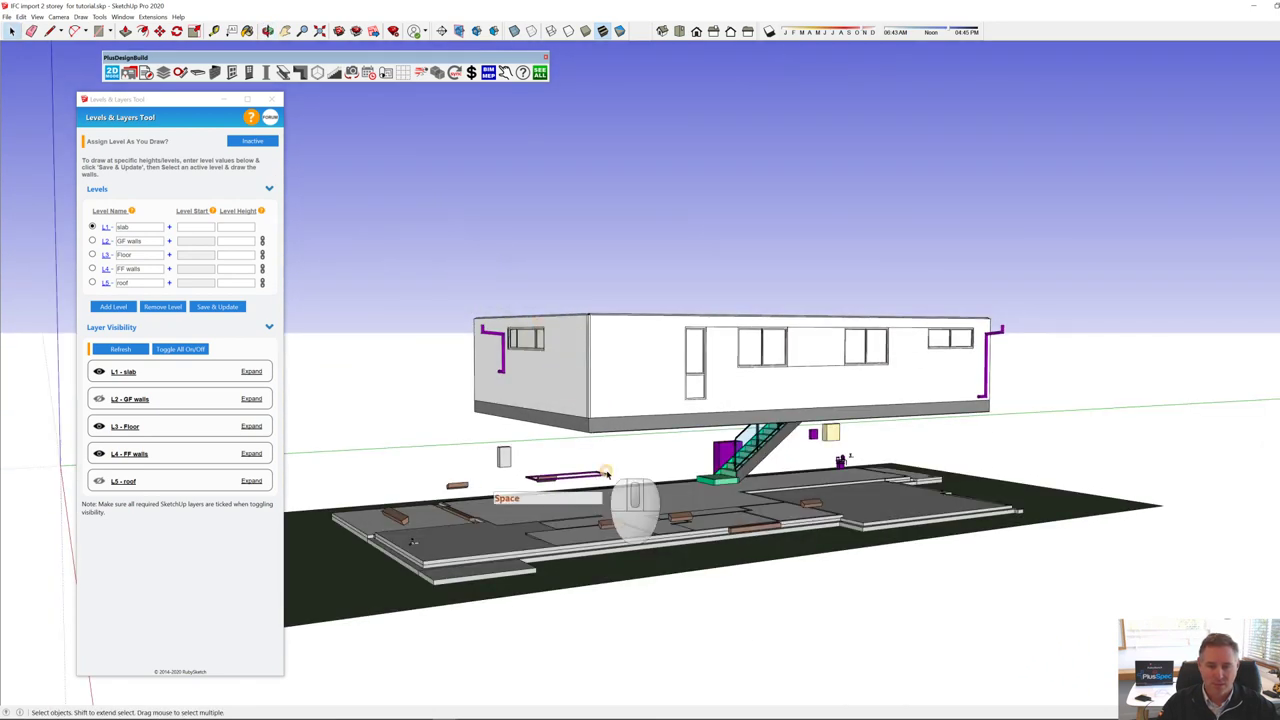
scroll(606, 474, "up", 5)
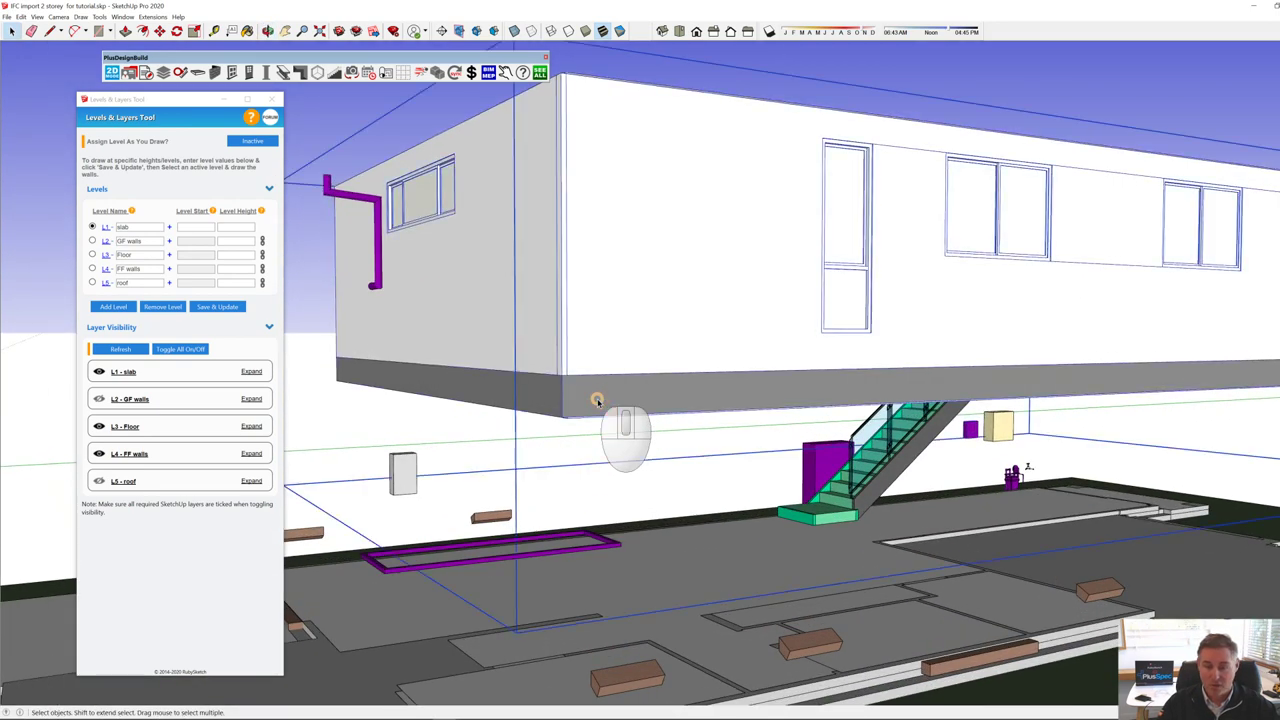
right_click(660, 394)
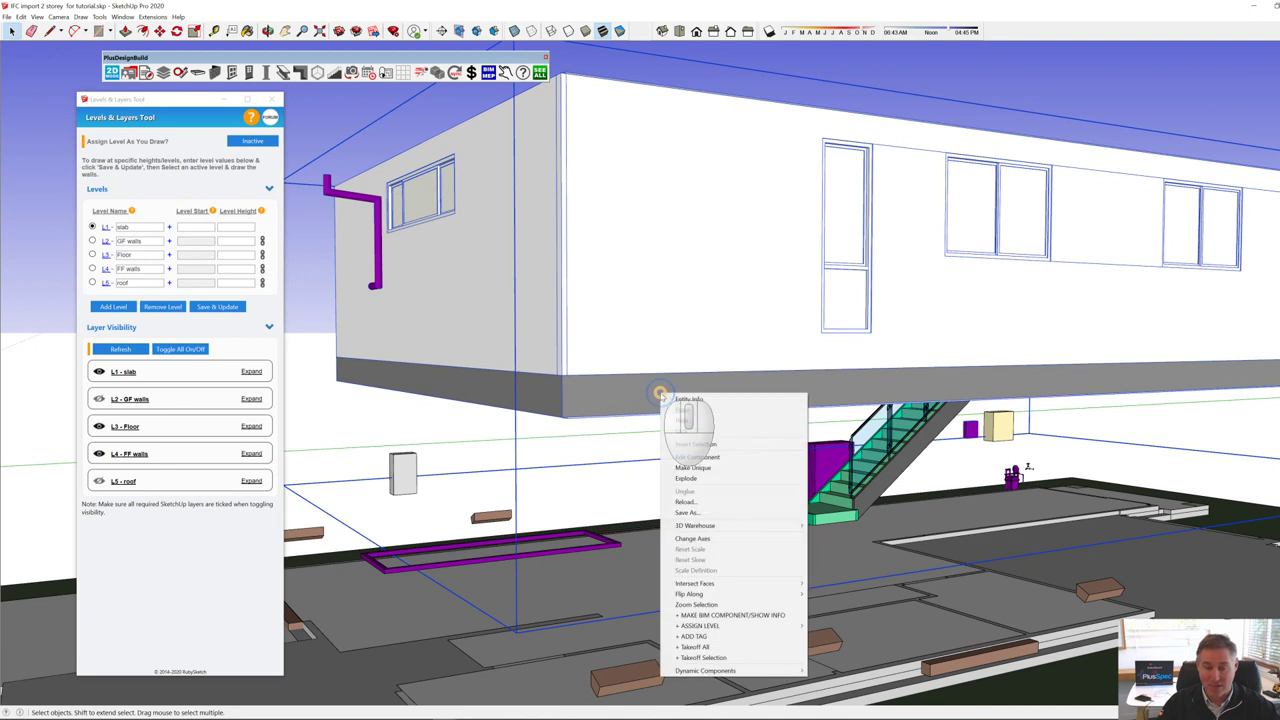
left_click(714, 478)
Step: Assign the floor slab beneath the first-floor walls to level L3 - Floor and hide that level
scroll(622, 406, "down", 2)
middle_click_drag(622, 406, 558, 347)
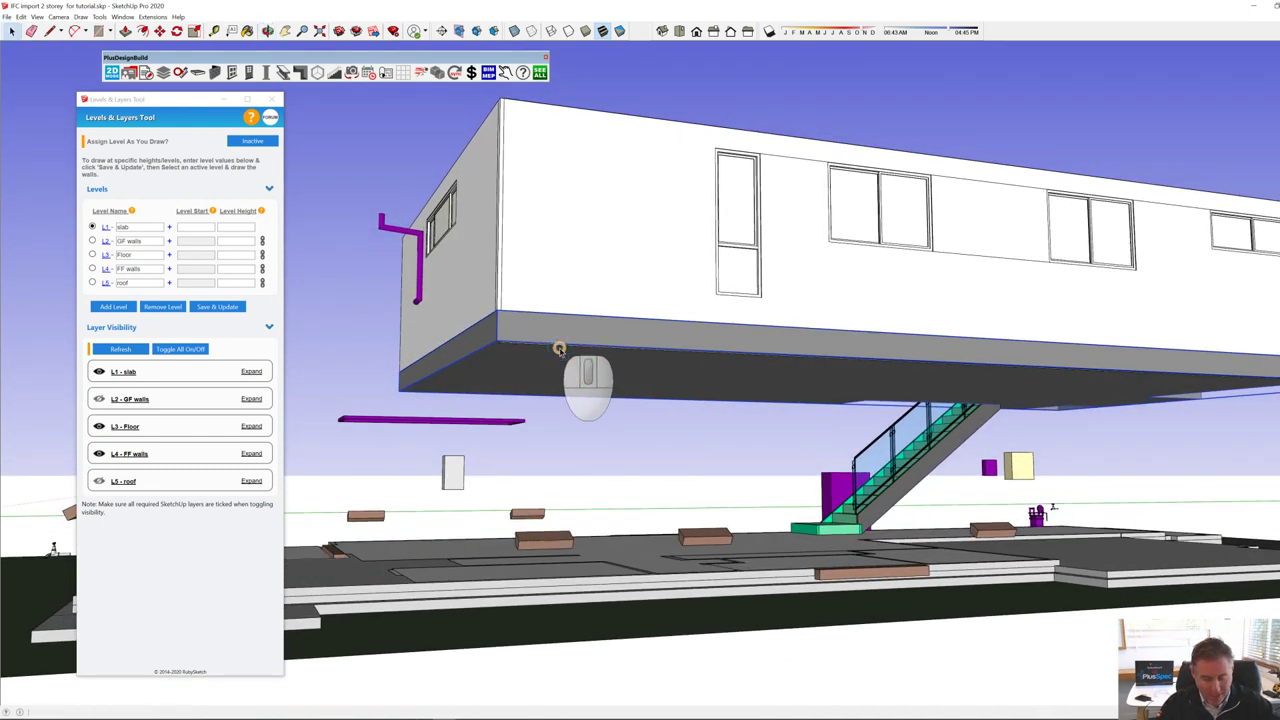
right_click(547, 339)
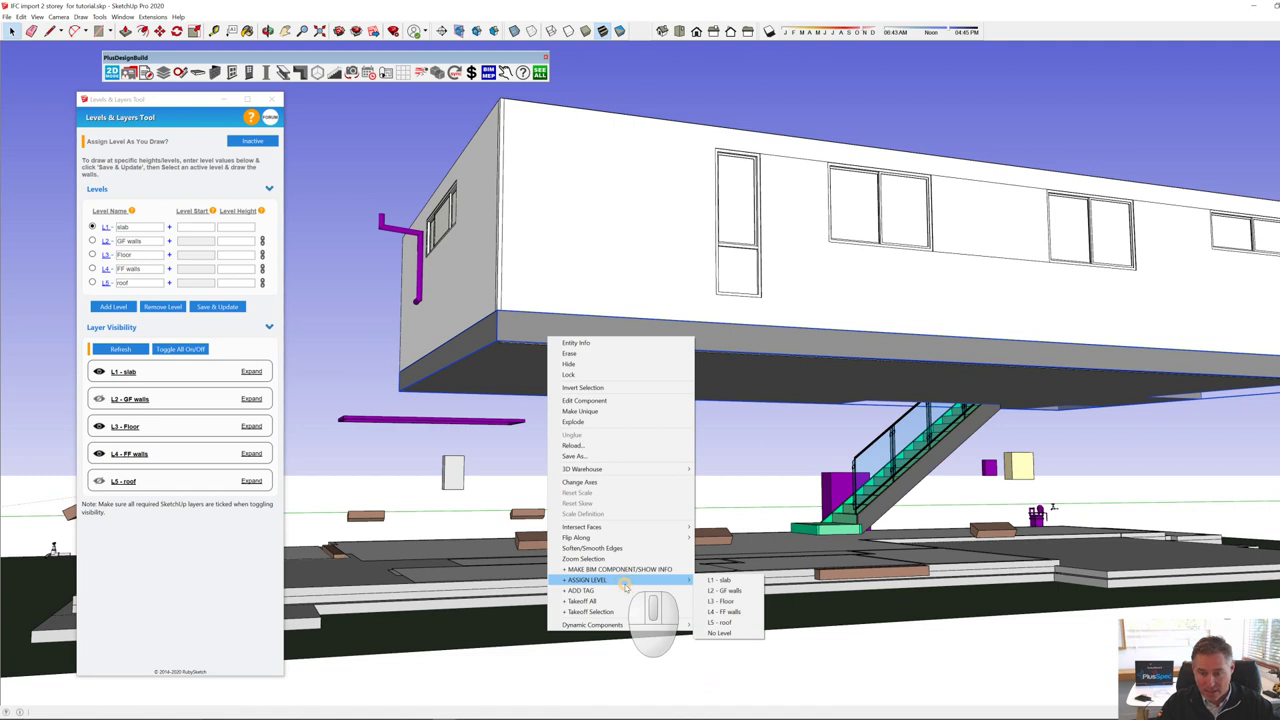
left_click(720, 601)
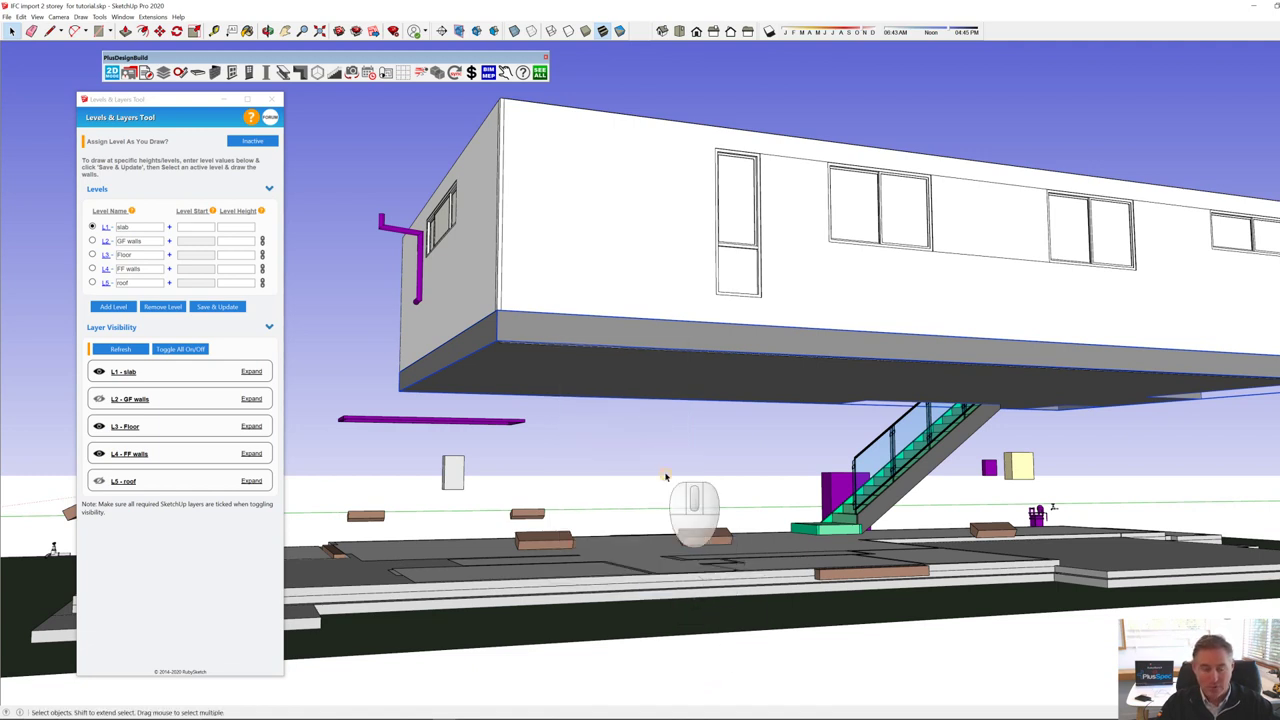
scroll(600, 364, "down", 2)
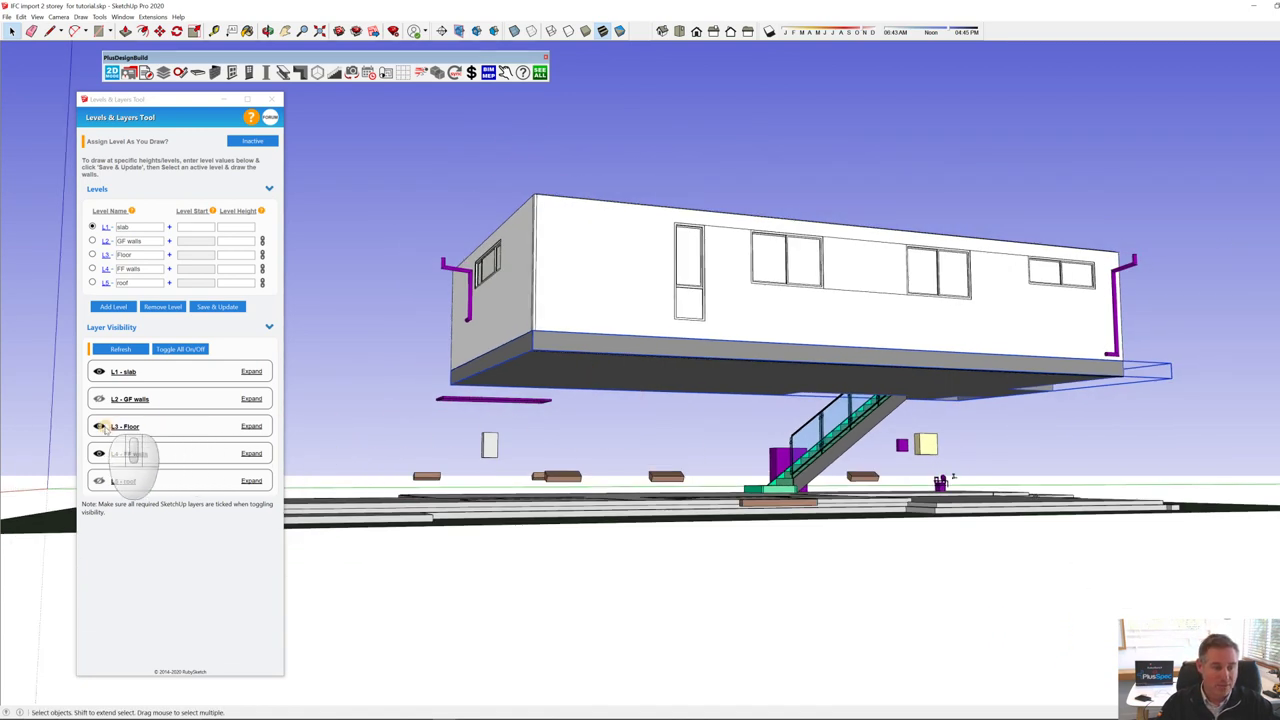
left_click(99, 426)
Step: Select the ground slabs and the low base pieces around their edges, and assign them to level L1 - slab
middle_click_drag(722, 352, 705, 470)
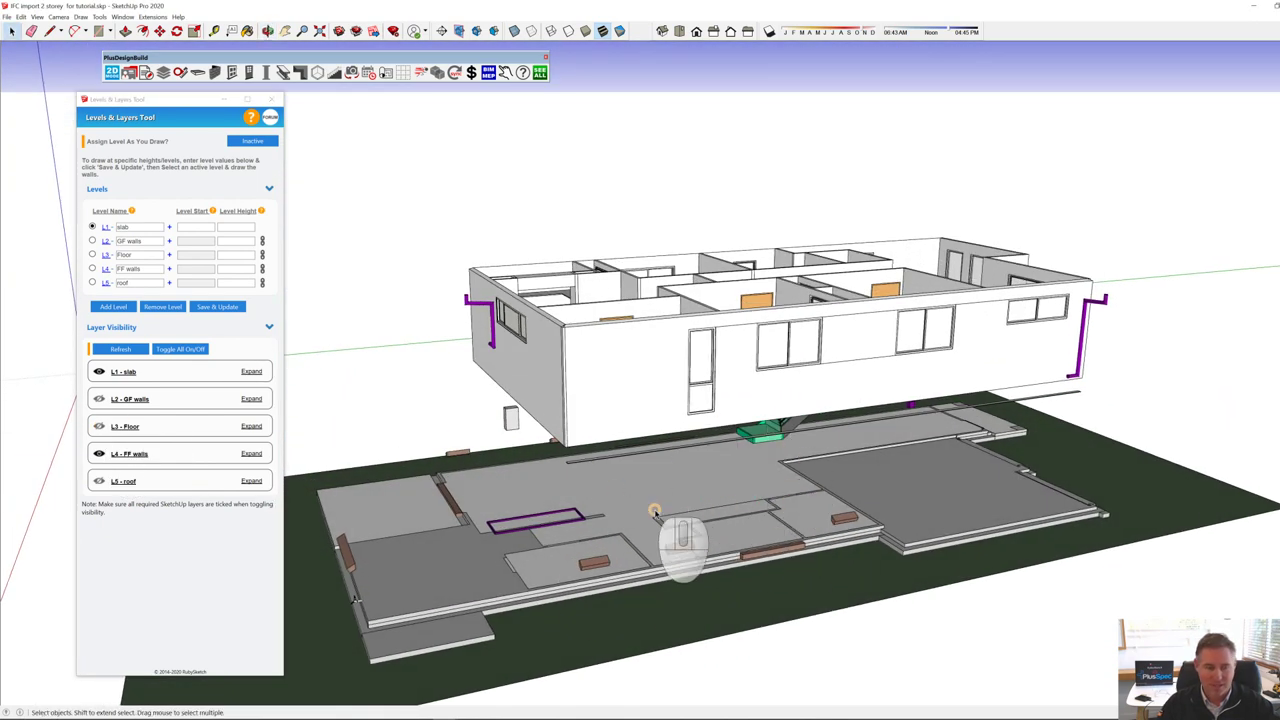
key("space")
scroll(442, 634, "down", 1)
middle_click_drag(450, 632, 552, 494)
left_click_drag(355, 487, 1022, 526)
middle_click_drag(1022, 526, 855, 583)
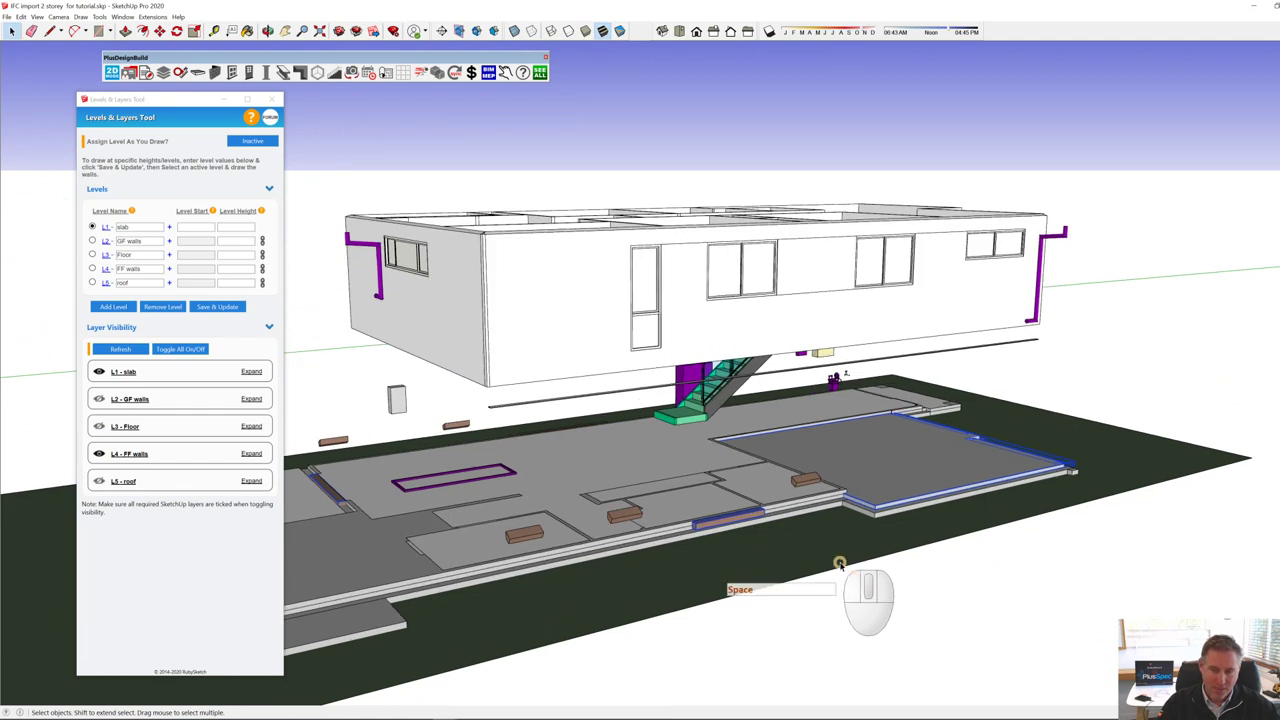
left_click(771, 519, "shift")
scroll(630, 525, "down", 3, "shift")
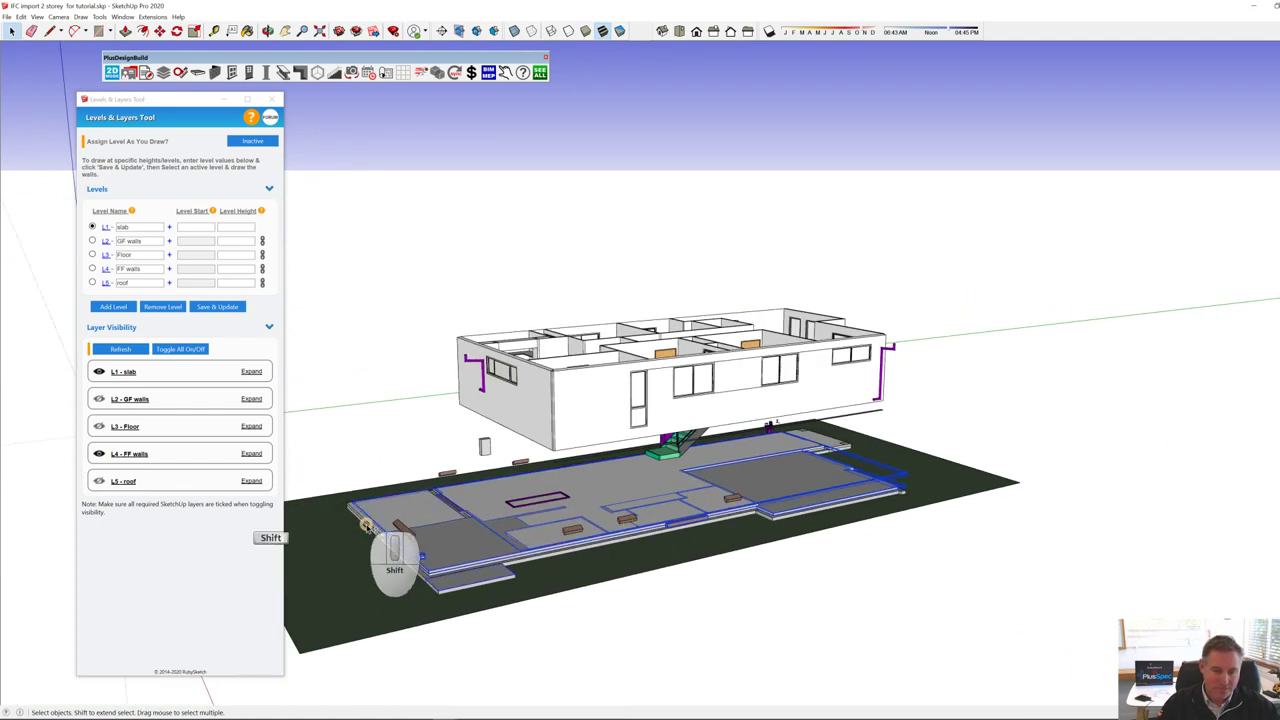
scroll(388, 545, "up", 5, "shift")
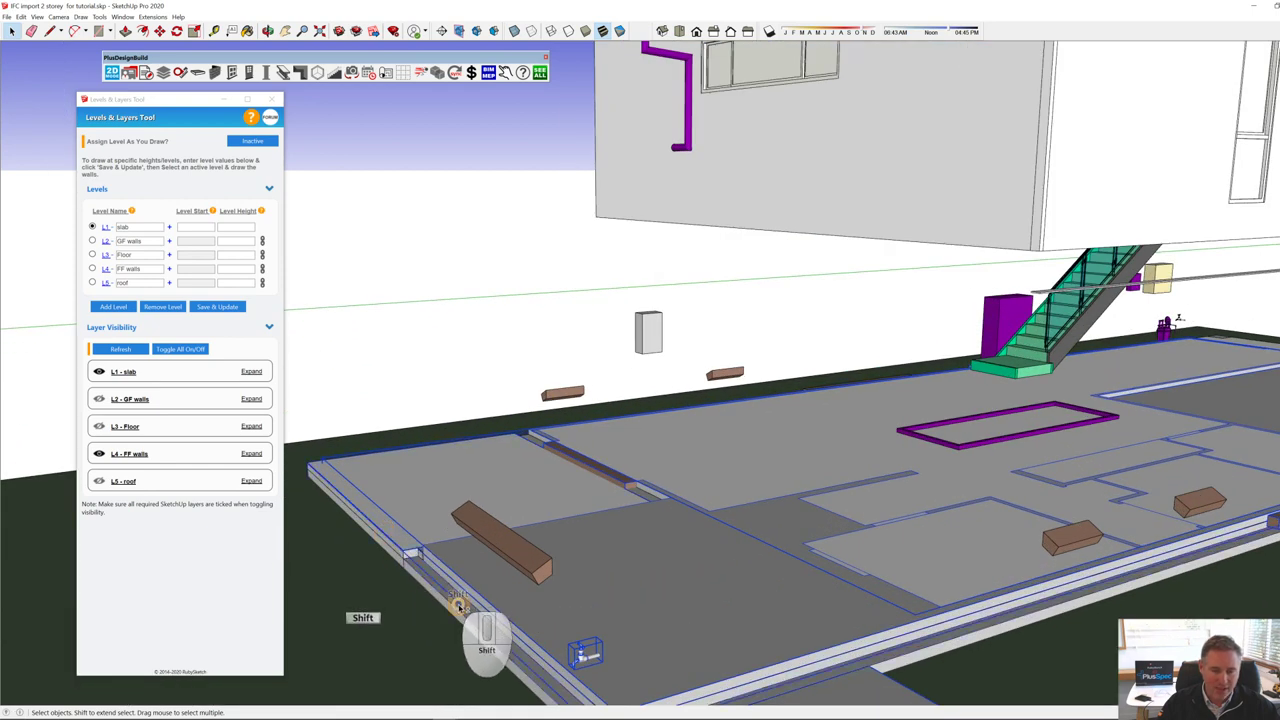
scroll(523, 609, "down", 8)
middle_click_drag(820, 573, 516, 577)
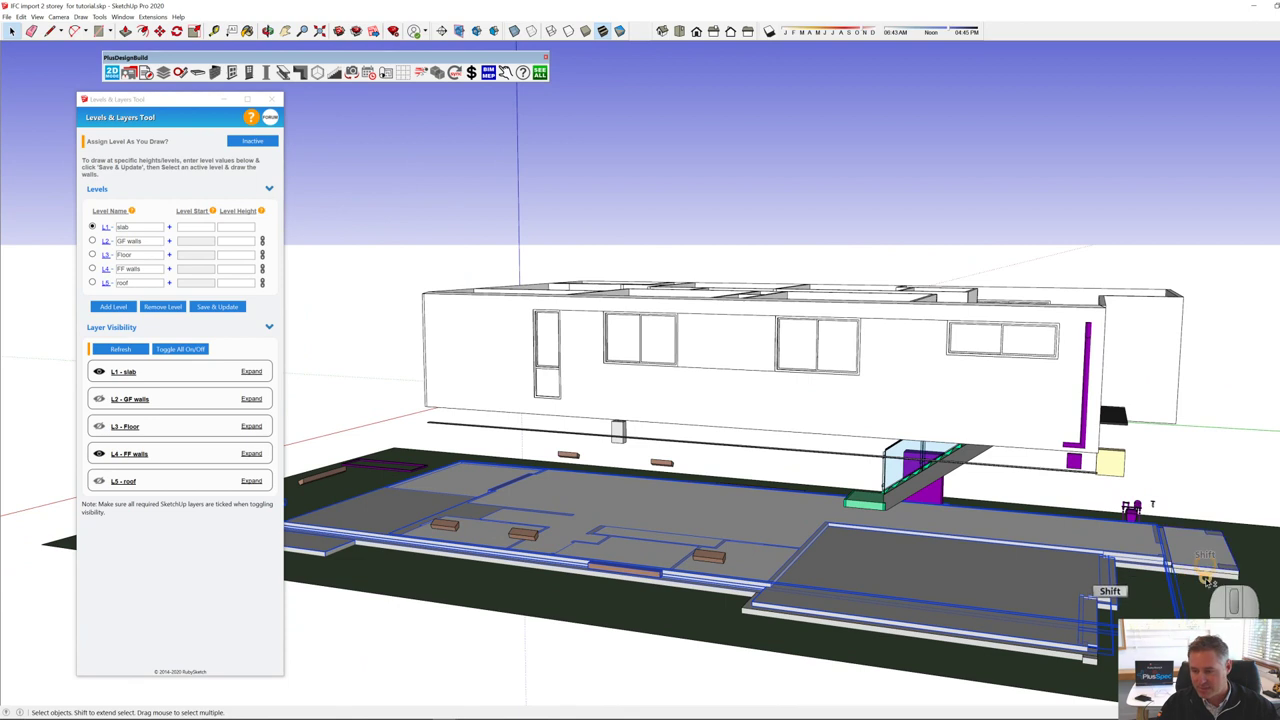
scroll(1141, 583, "down", 2)
scroll(1071, 600, "up", 10)
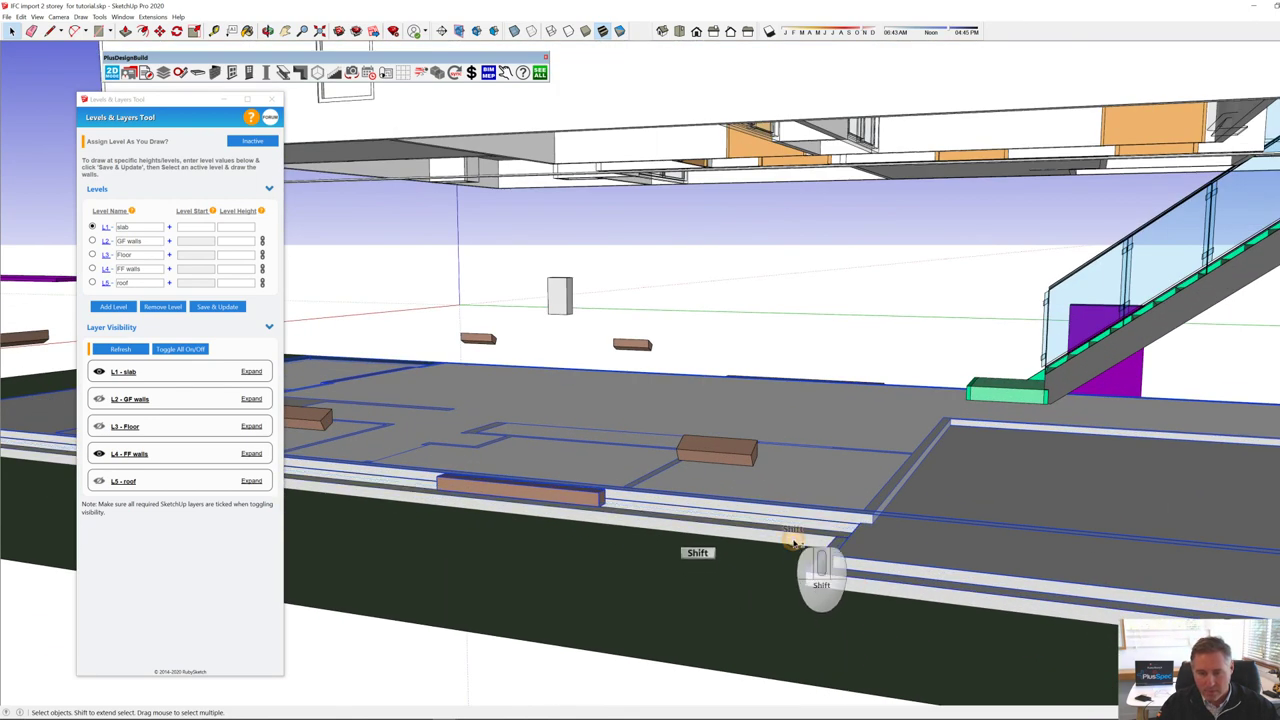
middle_click_drag(795, 545, 957, 563)
scroll(1240, 525, "down", 3)
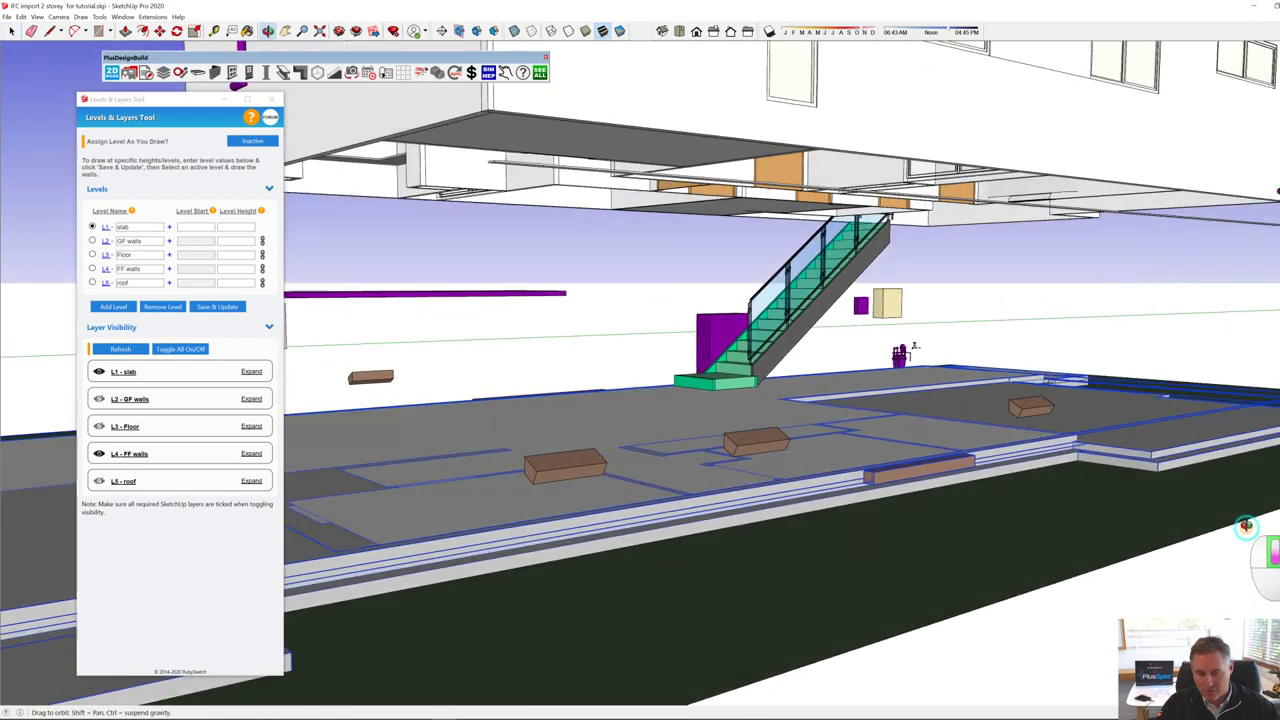
middle_click_drag(1240, 525, 1060, 560)
scroll(907, 556, "down", 5)
middle_click_drag(849, 563, 1268, 555)
scroll(760, 520, "up", 5)
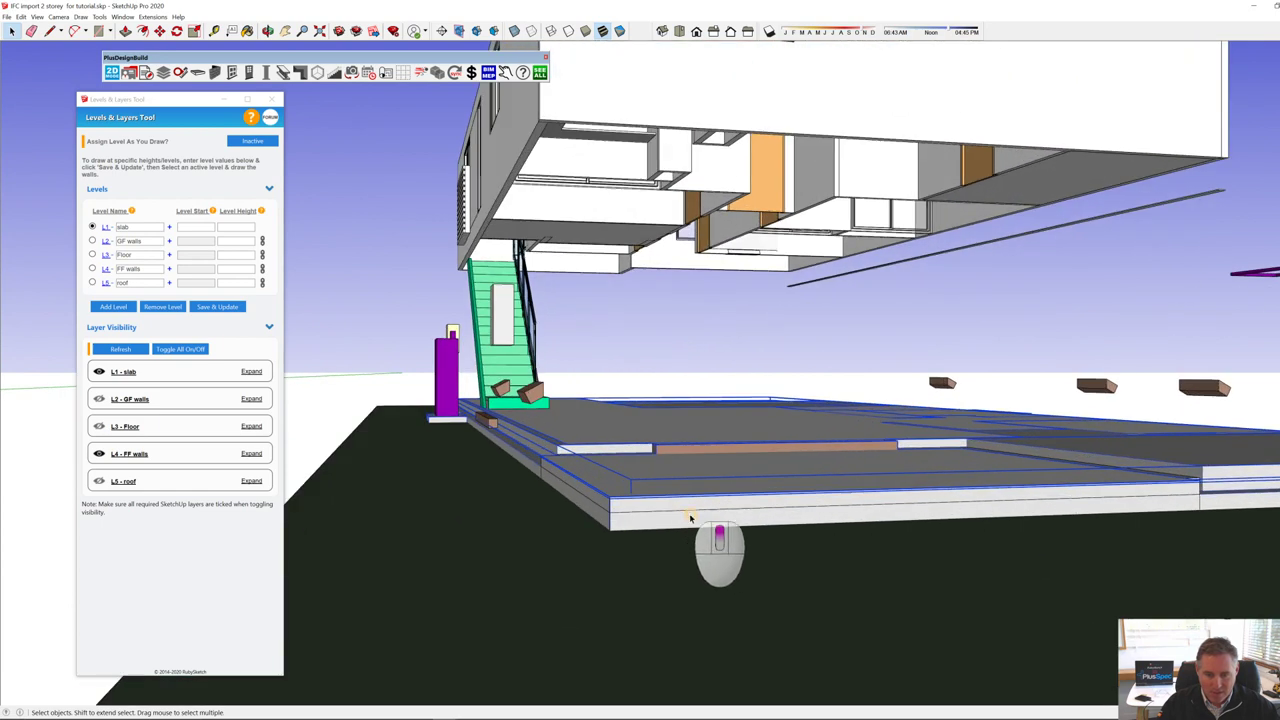
middle_click_drag(507, 470, 795, 484)
right_click(795, 484)
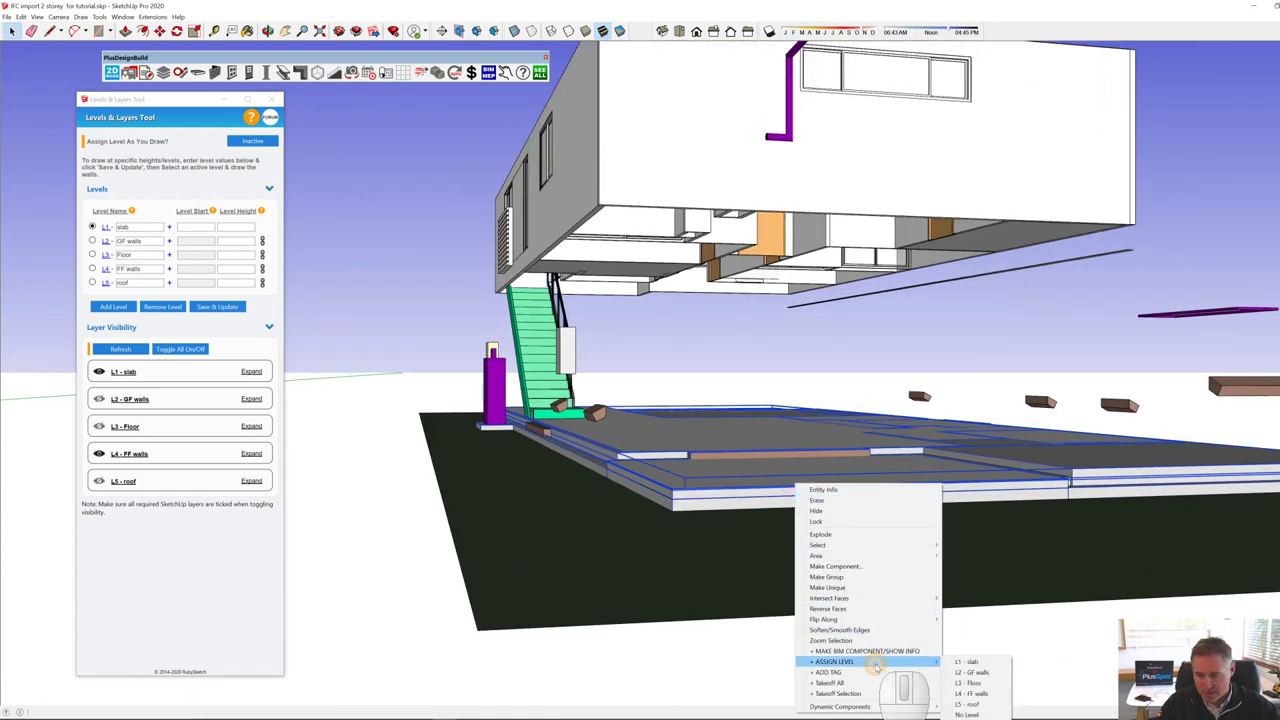
left_click(968, 662)
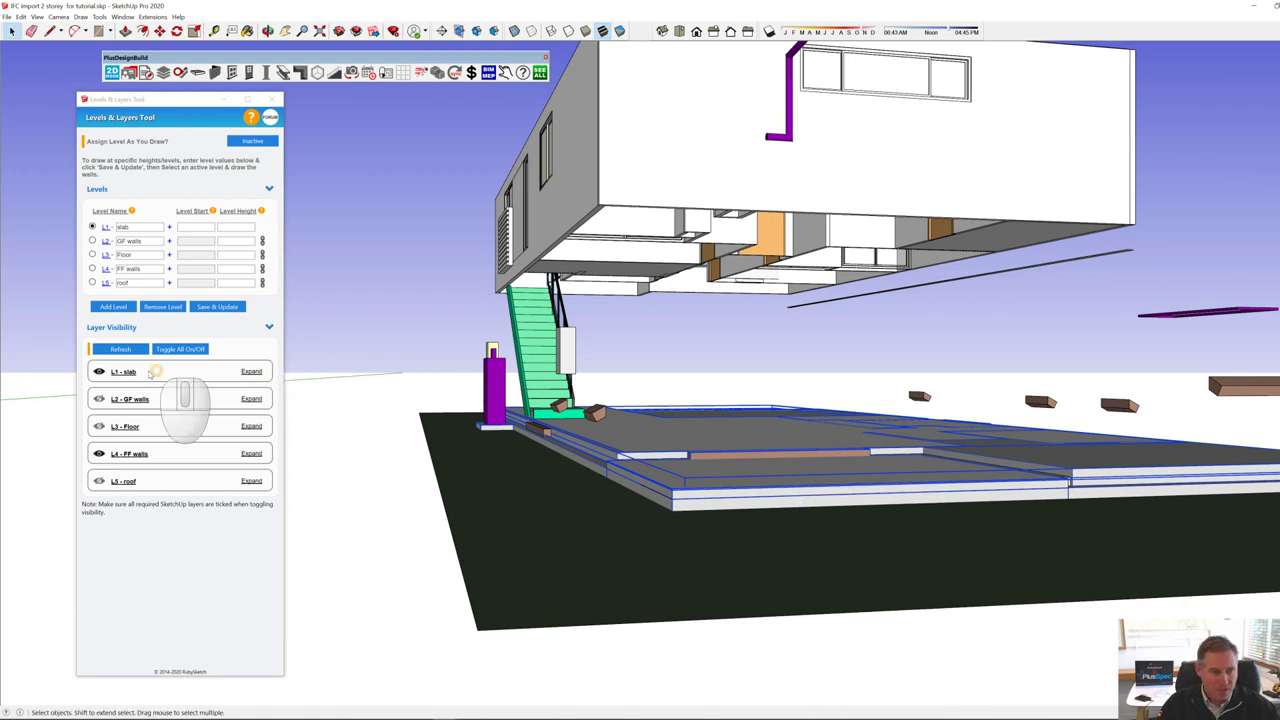
Step: Hide the L1 - slab level and assign the single slab left over at the end of the house to it
left_click(100, 372)
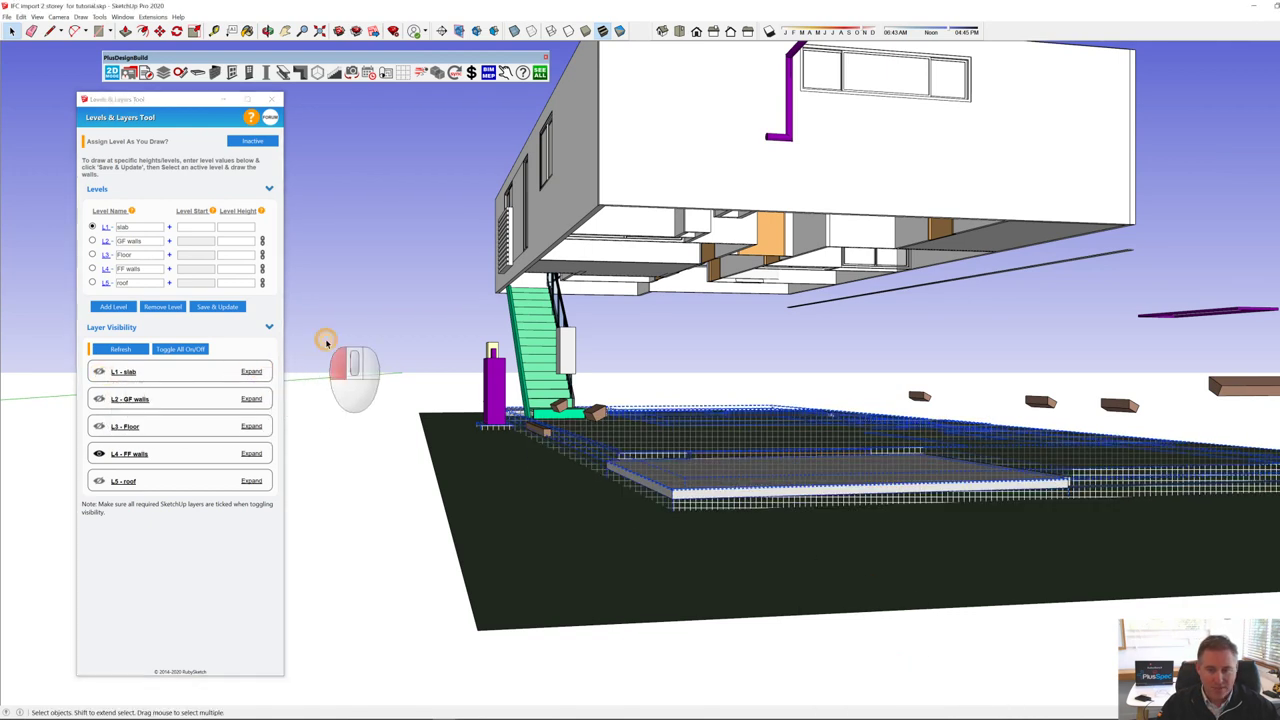
middle_click_drag(613, 476, 745, 482)
right_click(745, 482)
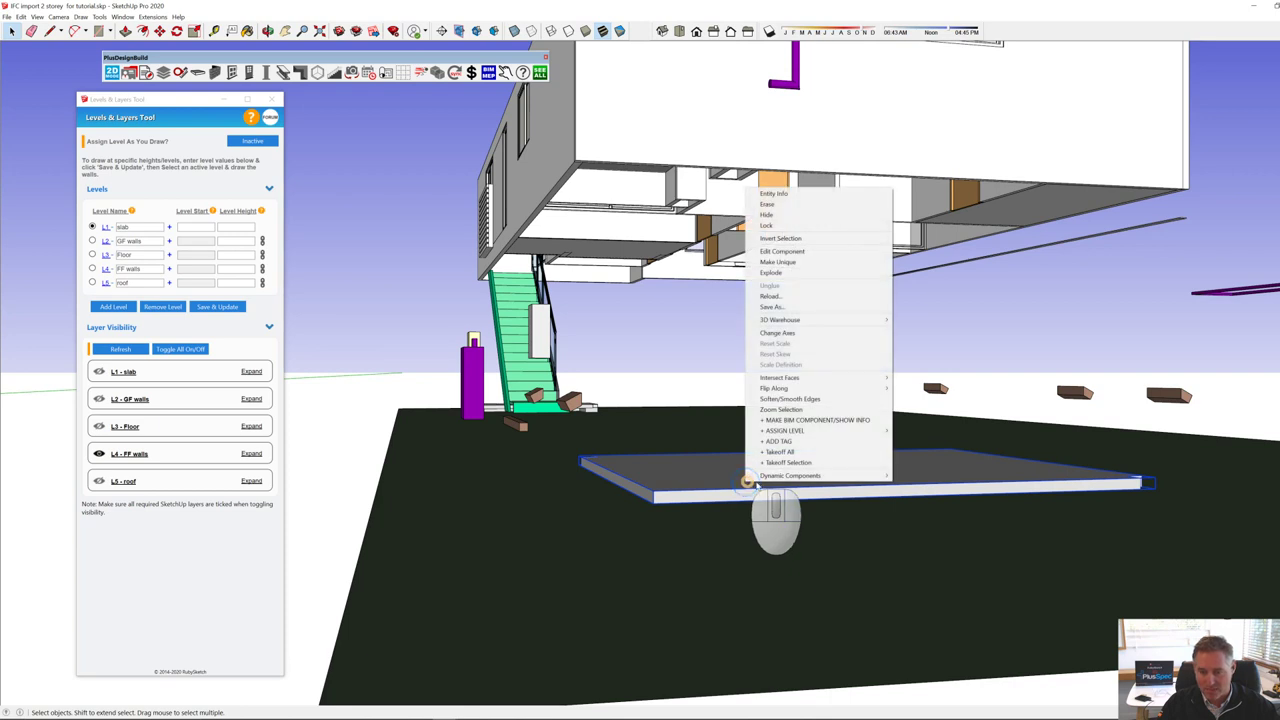
left_click(815, 430)
left_click(920, 432)
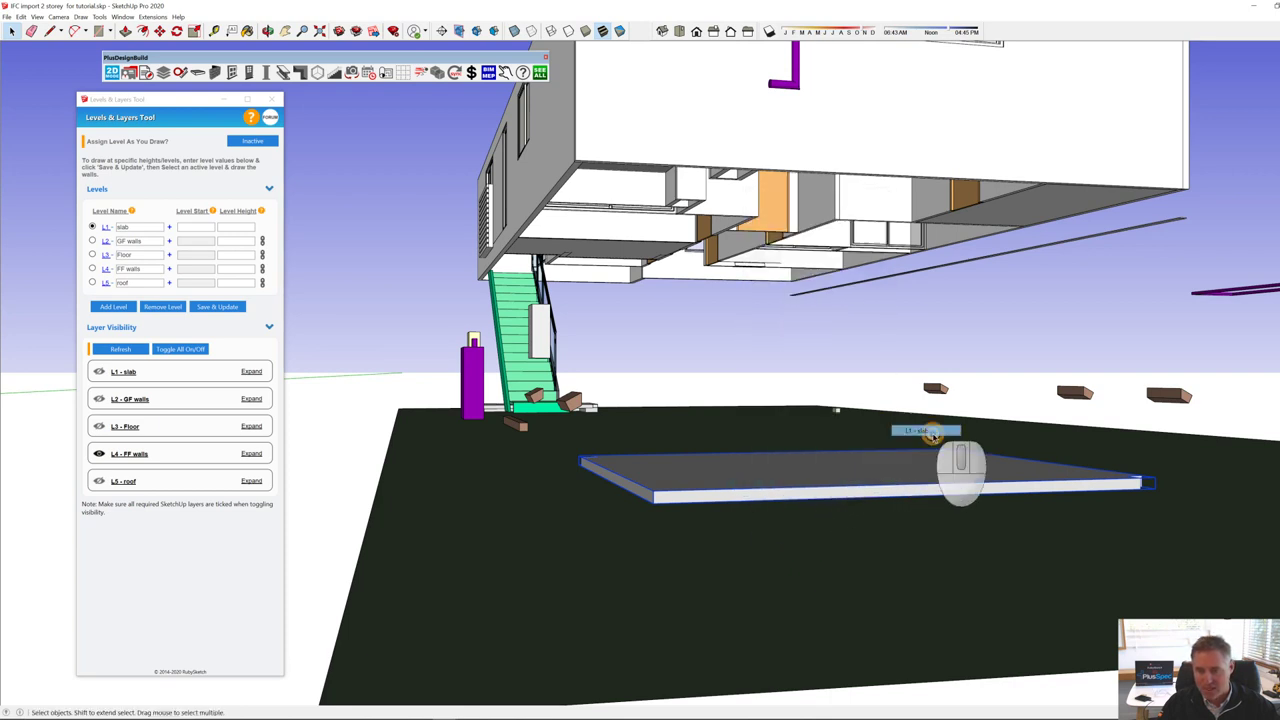
Step: Show the L1 - slab level again, clear the selection and hide the L4 - FF walls level
left_click(99, 373)
left_click(386, 334)
key("space")
middle_click_drag(443, 380, 543, 400)
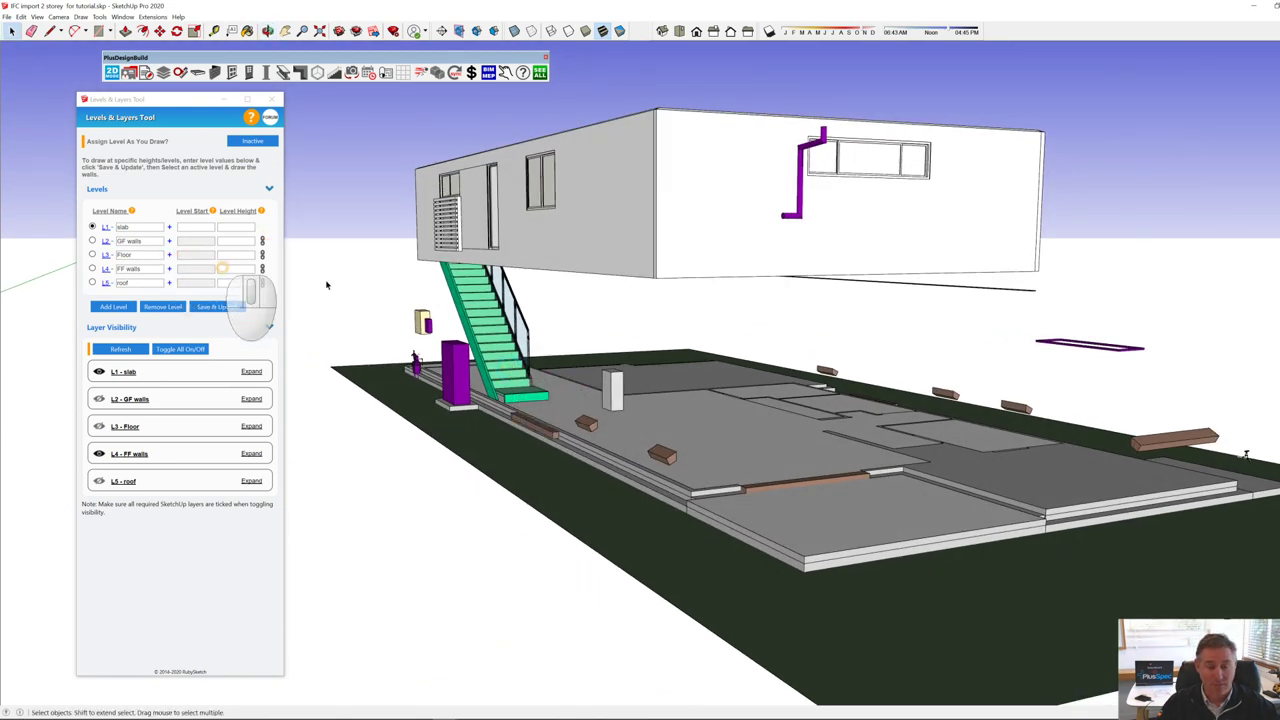
middle_click_drag(510, 308, 470, 385)
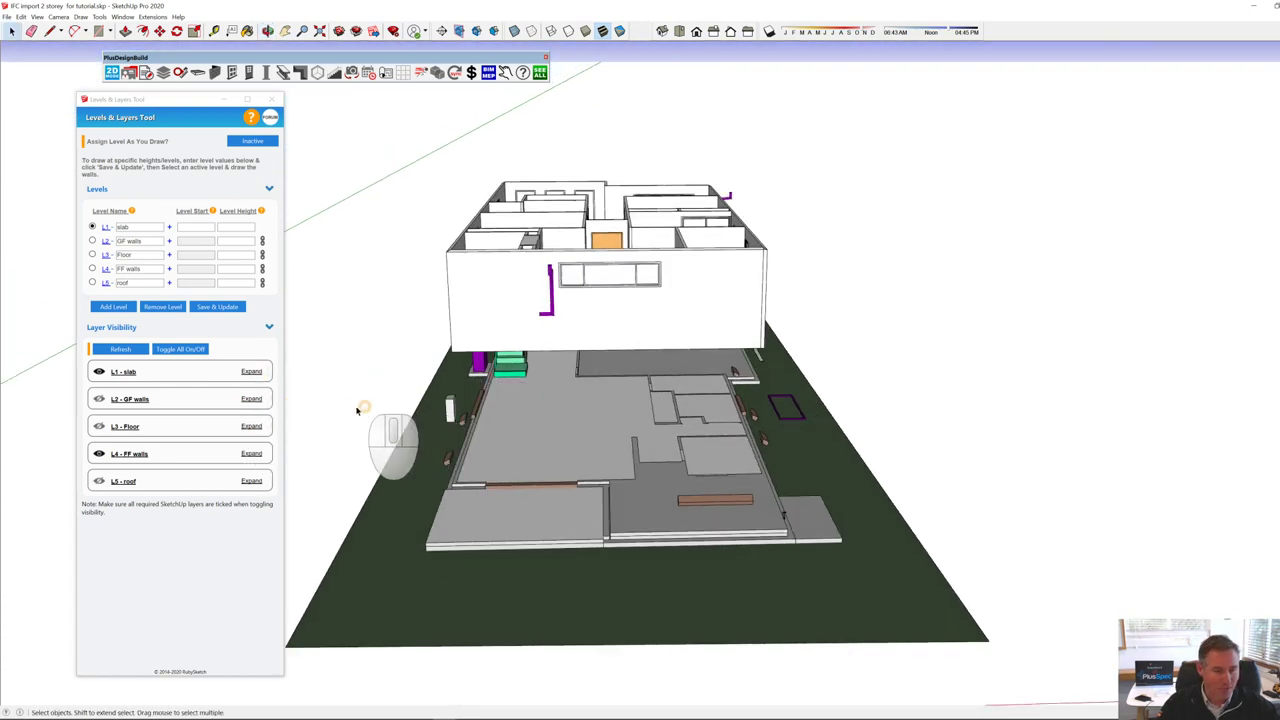
left_click(99, 454)
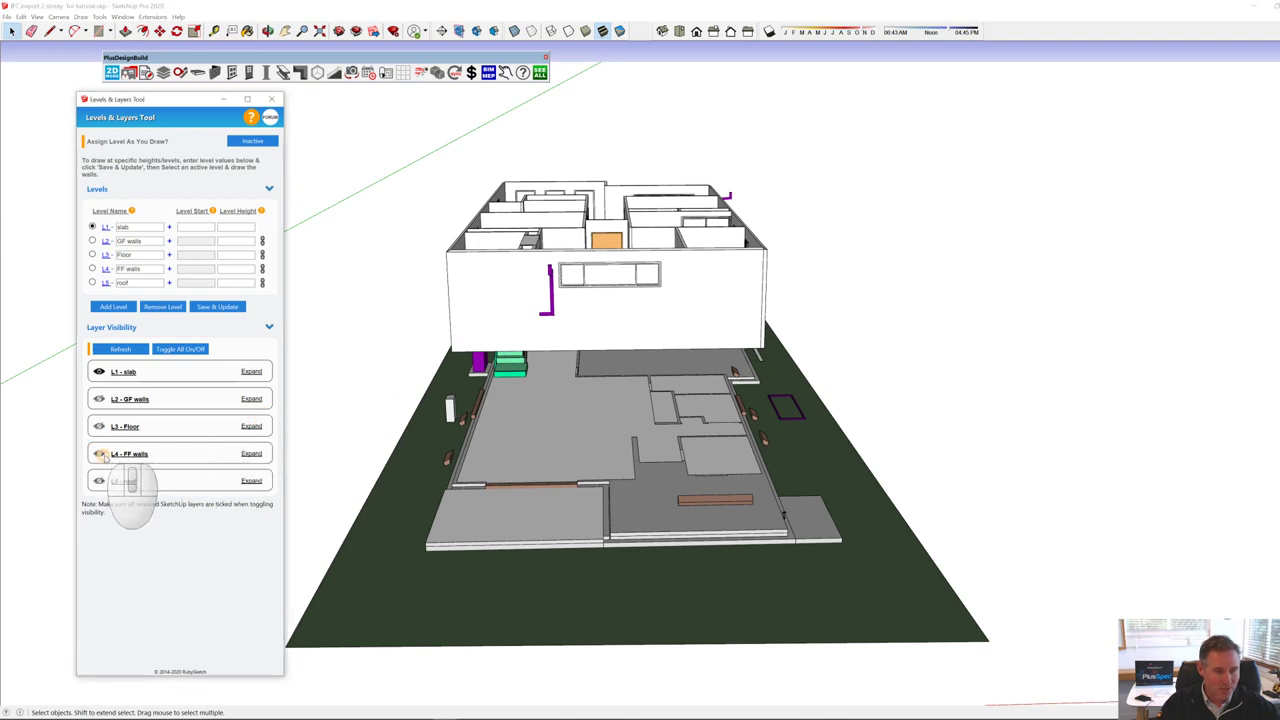
Step: Show the L2 - GF walls level, then assign the first-floor walls still visible to level L4 - FF walls and hide them
left_click(99, 400)
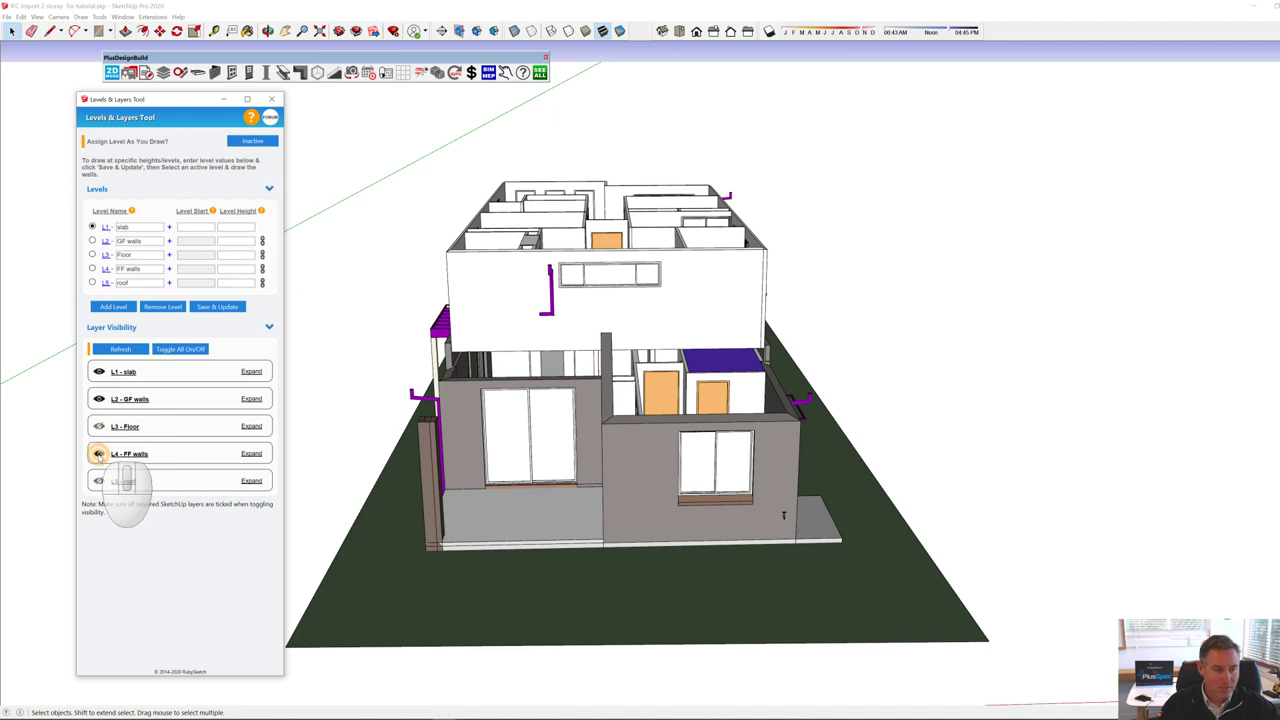
middle_click_drag(700, 446, 723, 300)
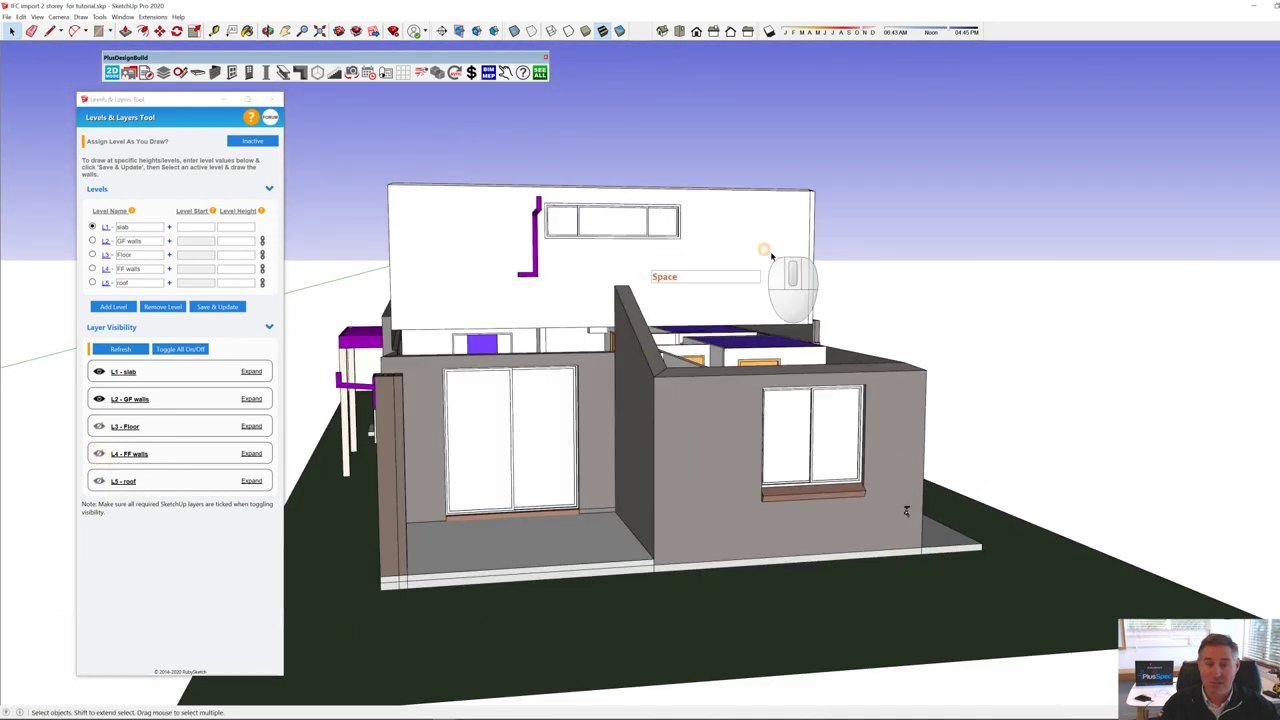
middle_click_drag(766, 251, 853, 279)
left_click(666, 214)
mouse_move(449, 171)
middle_mouse_down()
mouse_move(540, 234)
mouse_move(925, 268)
mouse_move(642, 200)
middle_mouse_up()
right_click(643, 203)
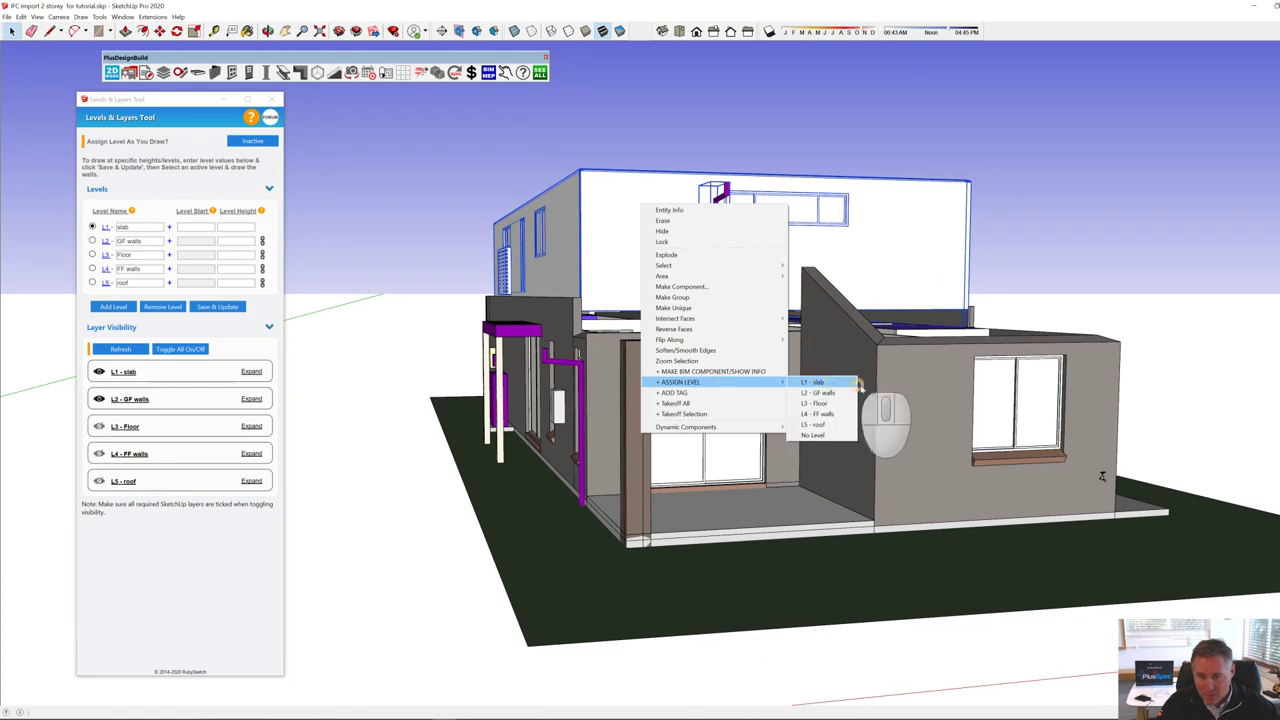
left_click(838, 414)
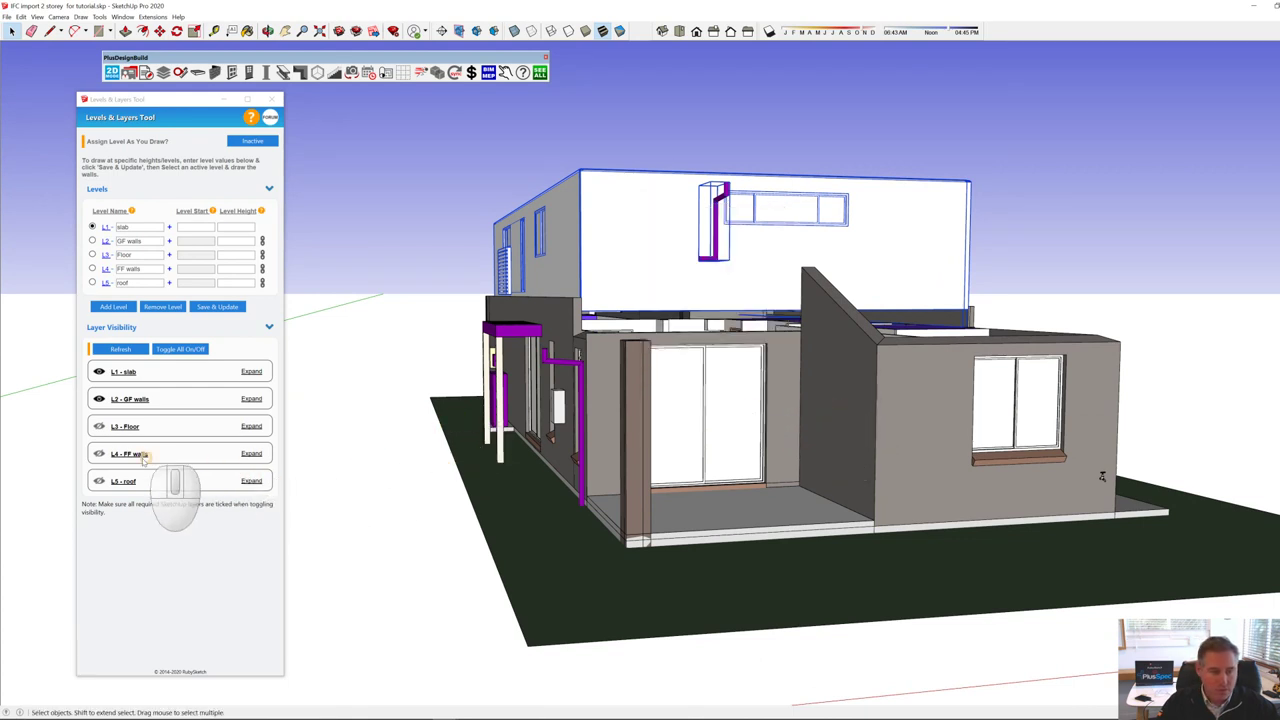
left_click(99, 453)
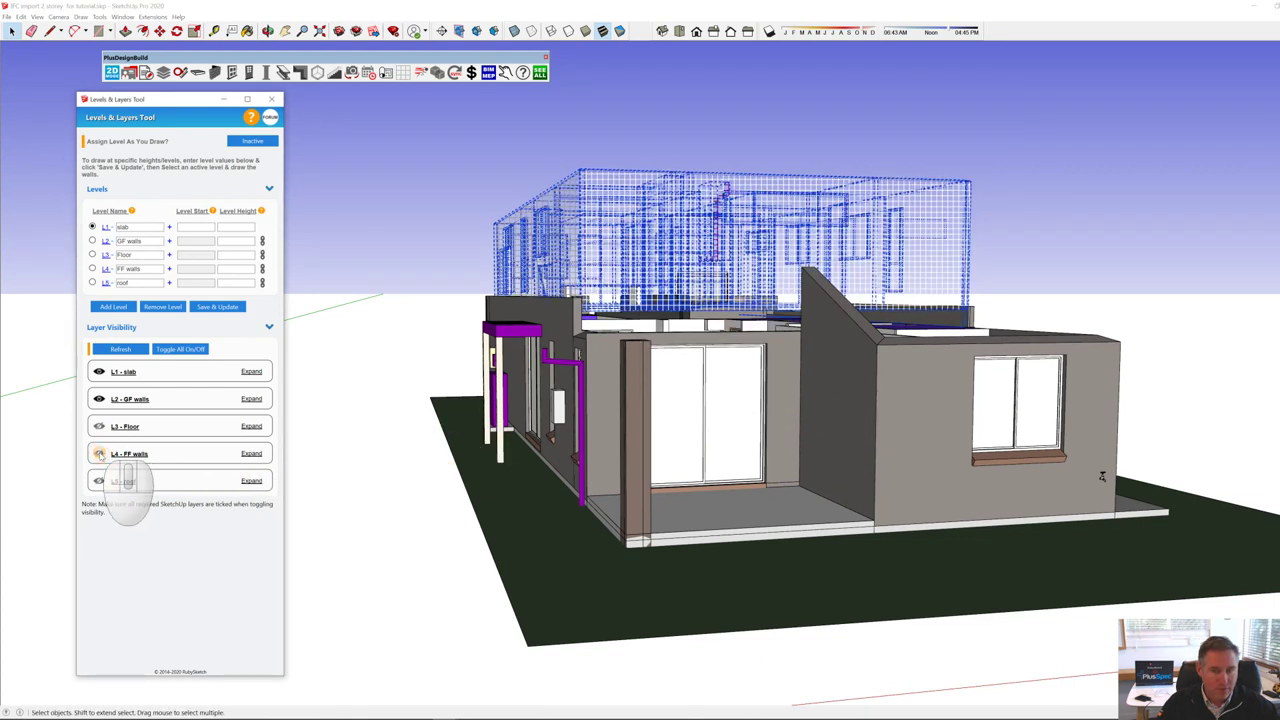
Step: Delete the white ceiling panel over the hallway, the purple box beside it and the purple ceiling panels over the adjacent ground-floor rooms
left_click(329, 409)
middle_click_drag(329, 409, 726, 400)
left_click(688, 308)
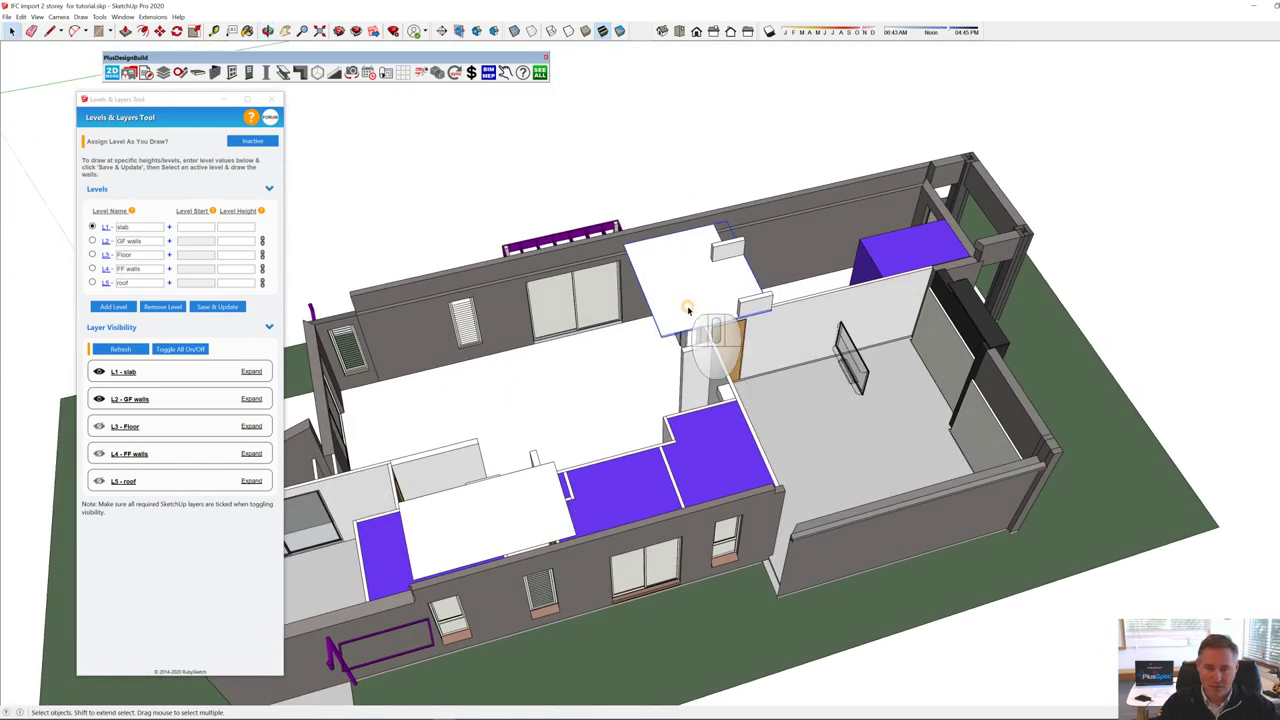
middle_click_drag(688, 308, 679, 308)
scroll(799, 308, "up", 6)
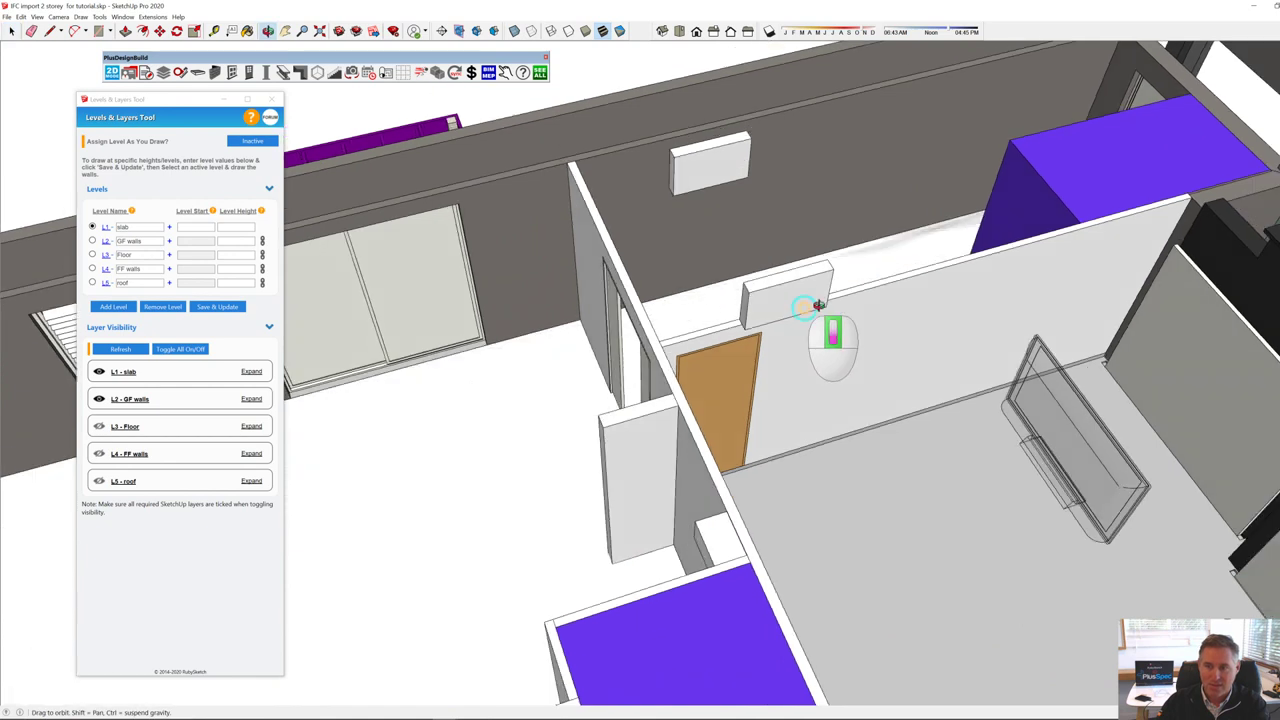
scroll(818, 305, "down", 5)
left_click(986, 168)
key("Delete")
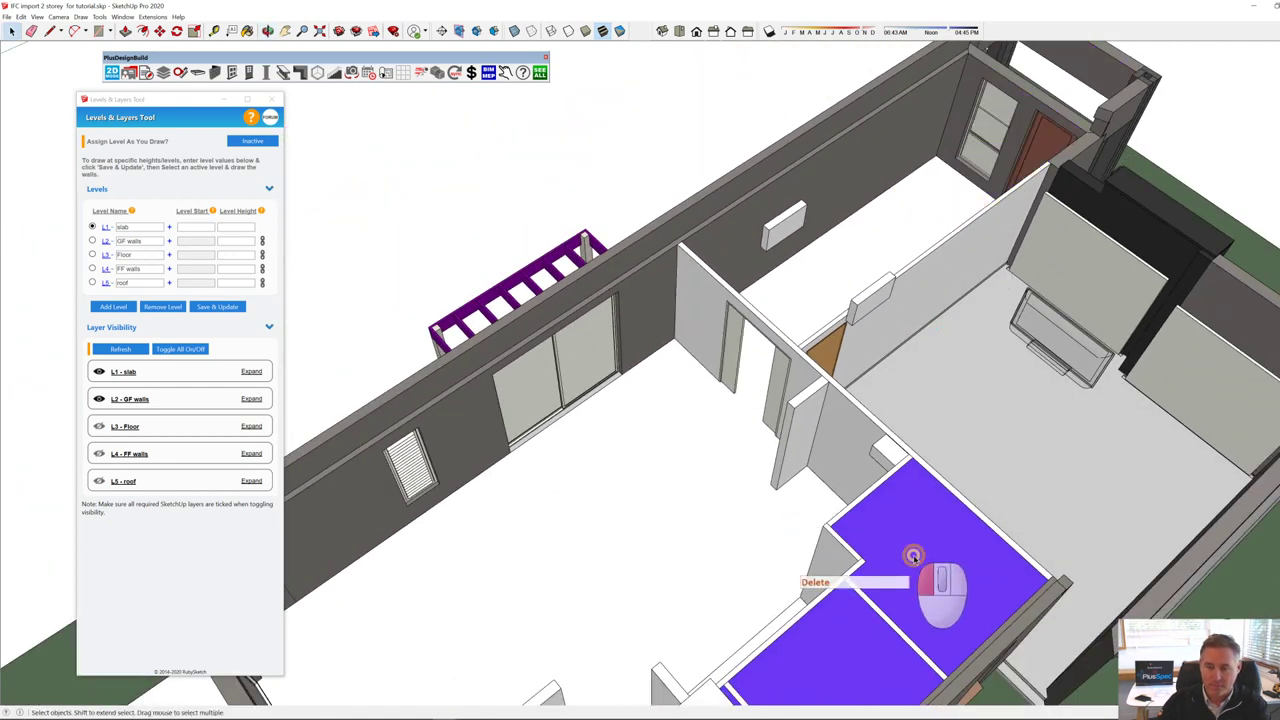
key("Delete")
Step: Delete the remaining large white and purple ceiling panels over the ground-floor rooms near the end of the house
middle_click_drag(857, 672, 495, 295)
scroll(898, 410, "down", 5)
scroll(537, 400, "up", 5)
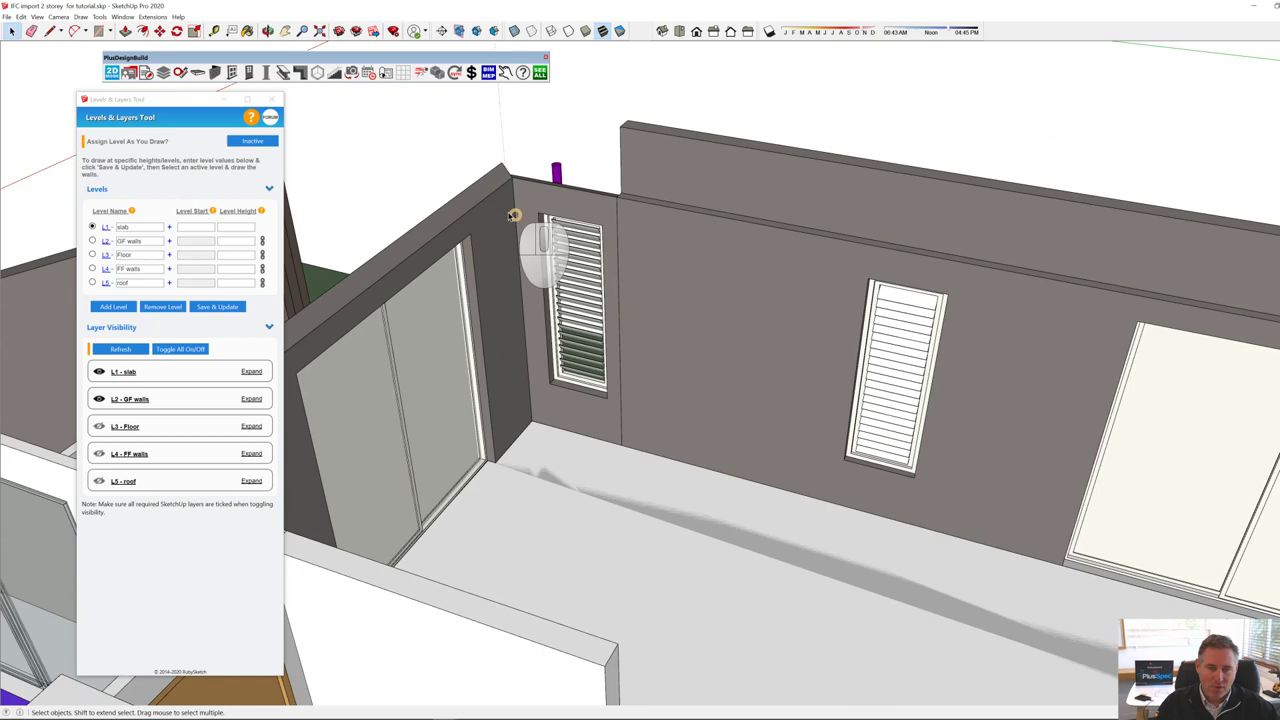
scroll(600, 286, "down", 2)
mouse_move(600, 286)
middle_mouse_down()
mouse_move(752, 300)
mouse_move(655, 288)
mouse_move(866, 254)
mouse_move(1037, 249)
mouse_move(920, 271)
mouse_move(1014, 277)
mouse_move(520, 335)
mouse_move(821, 281)
mouse_move(972, 282)
mouse_move(737, 320)
mouse_move(340, 357)
mouse_move(825, 384)
mouse_move(620, 357)
mouse_move(607, 375)
middle_mouse_up()
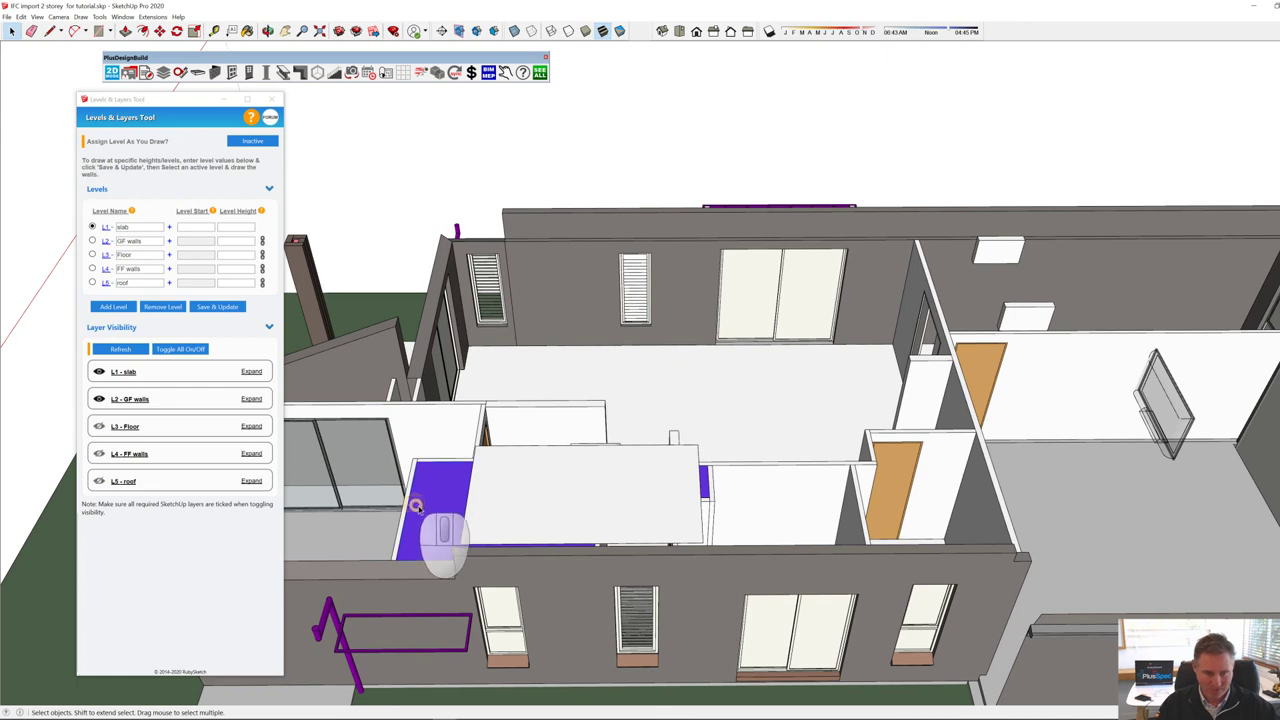
middle_click_drag(640, 455, 707, 426)
left_click(679, 487)
scroll(679, 487, "down", 5)
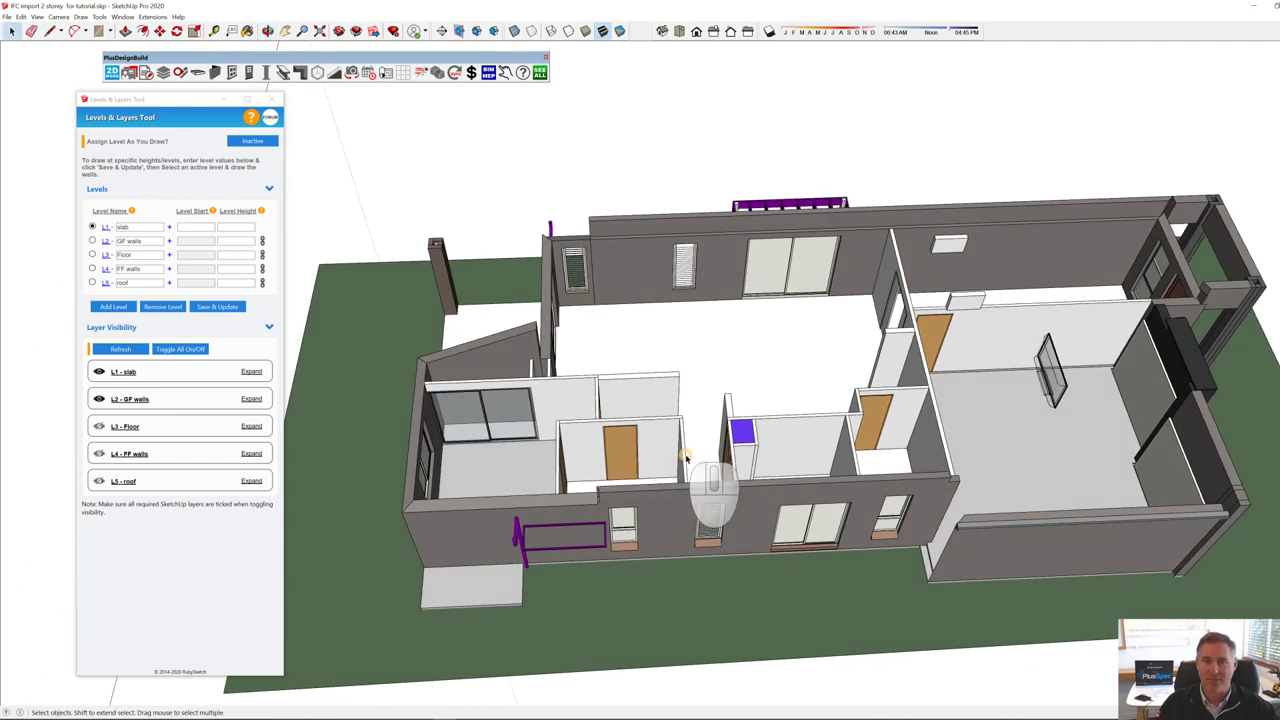
middle_click_drag(690, 453, 666, 418)
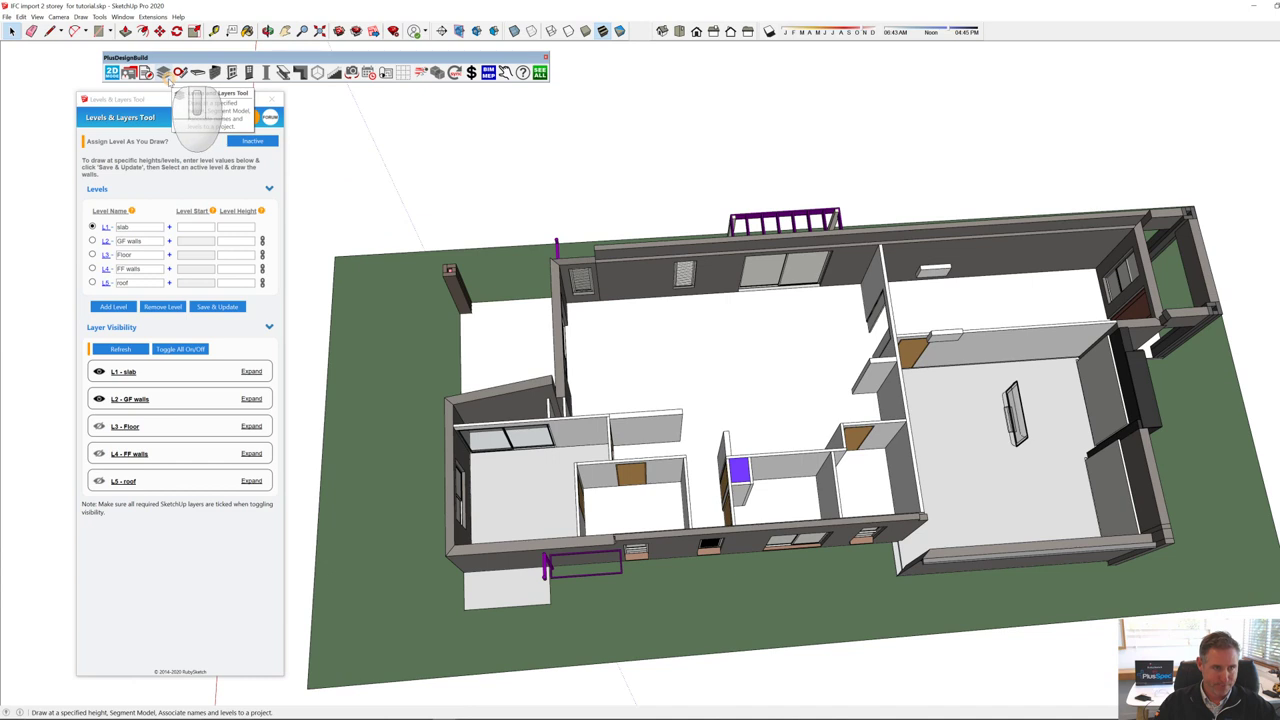
Step: Start a Floor Joist layout using 200x45 I-Joist members at 450mm spacing
left_click(195, 75)
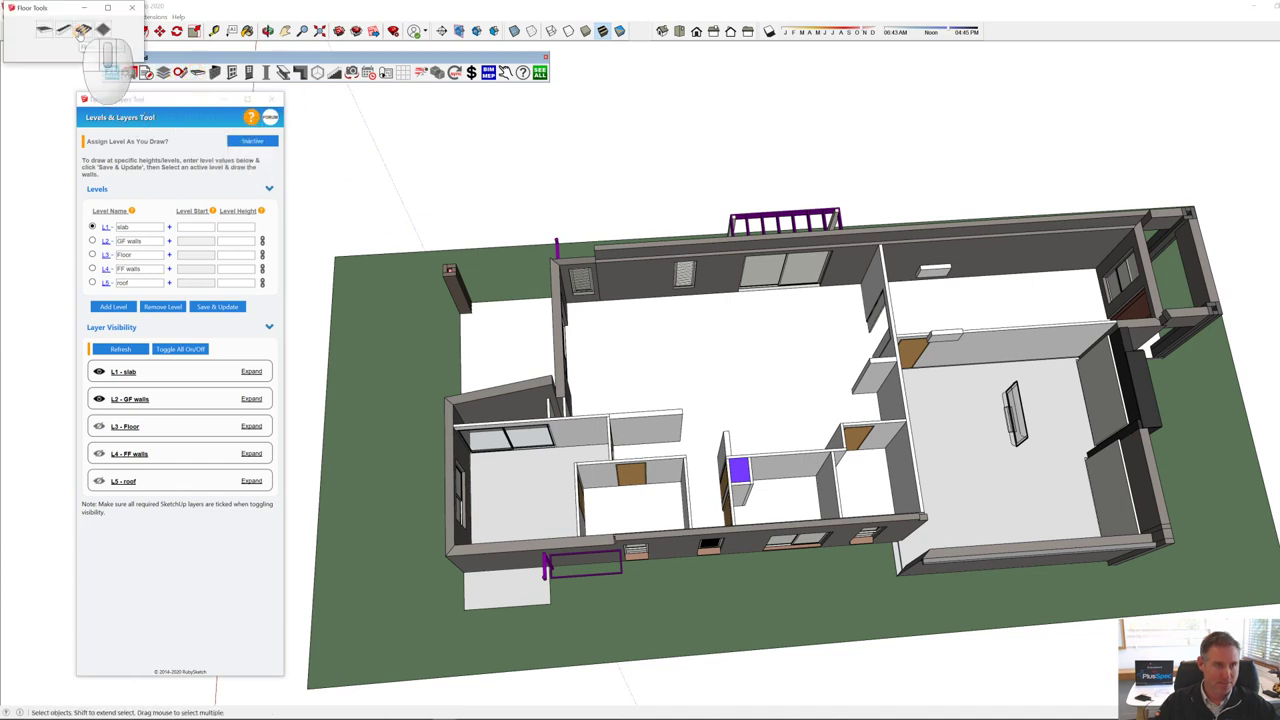
left_click(82, 30)
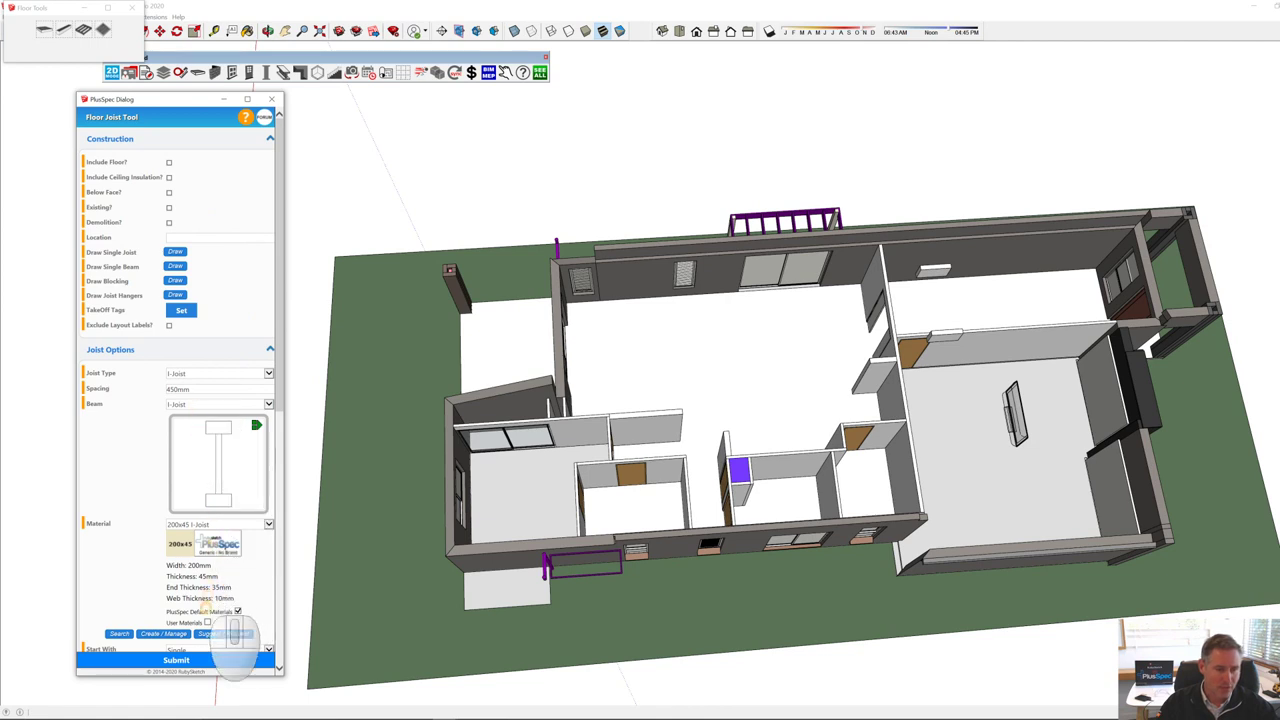
left_click(190, 661)
Step: Outline the floor joist area over the ground-floor rooms, from the inner wall junction across to the outer wall and along its length
middle_click_drag(652, 499, 609, 514)
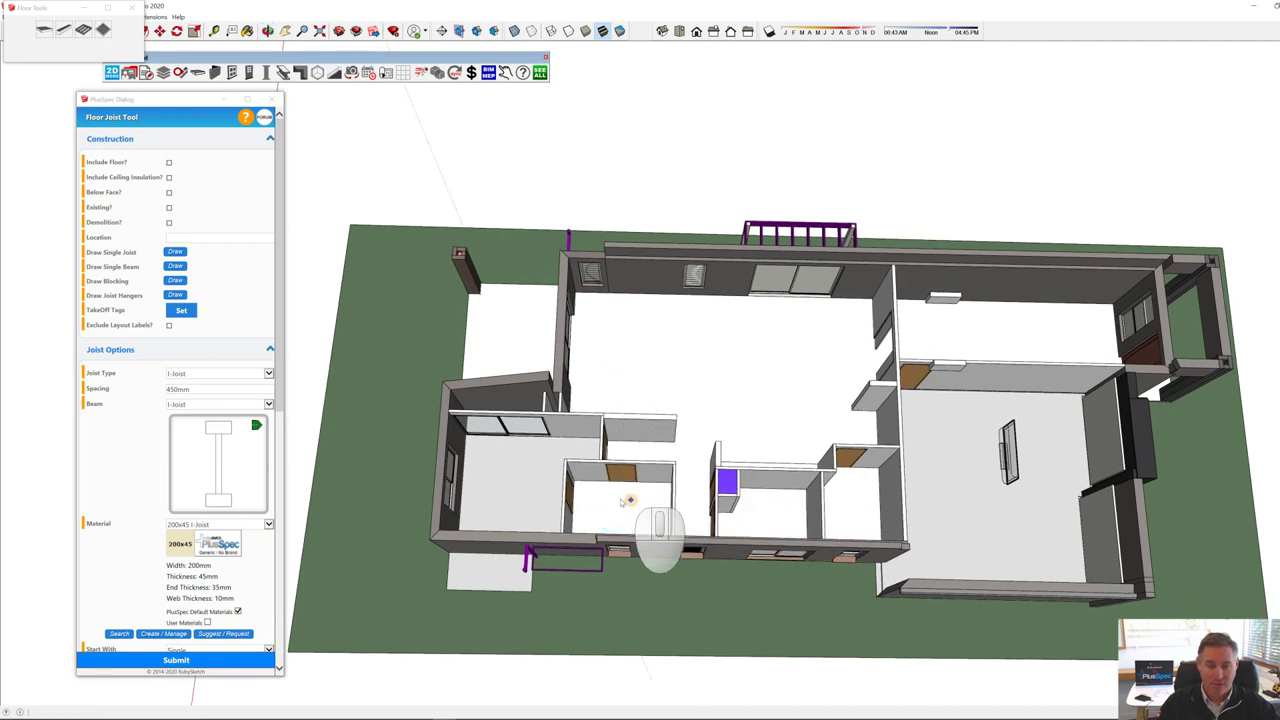
scroll(586, 523, "up", 10)
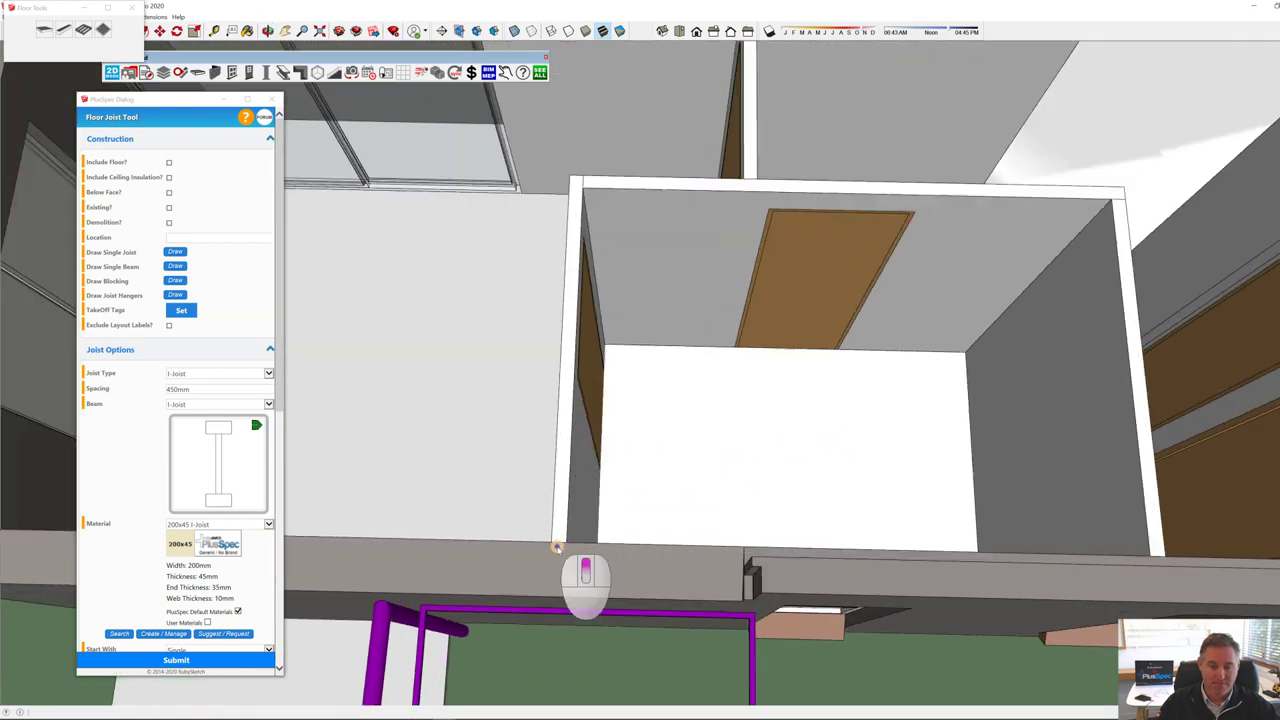
scroll(557, 547, "up", 2)
middle_click_drag(557, 537, 1006, 394)
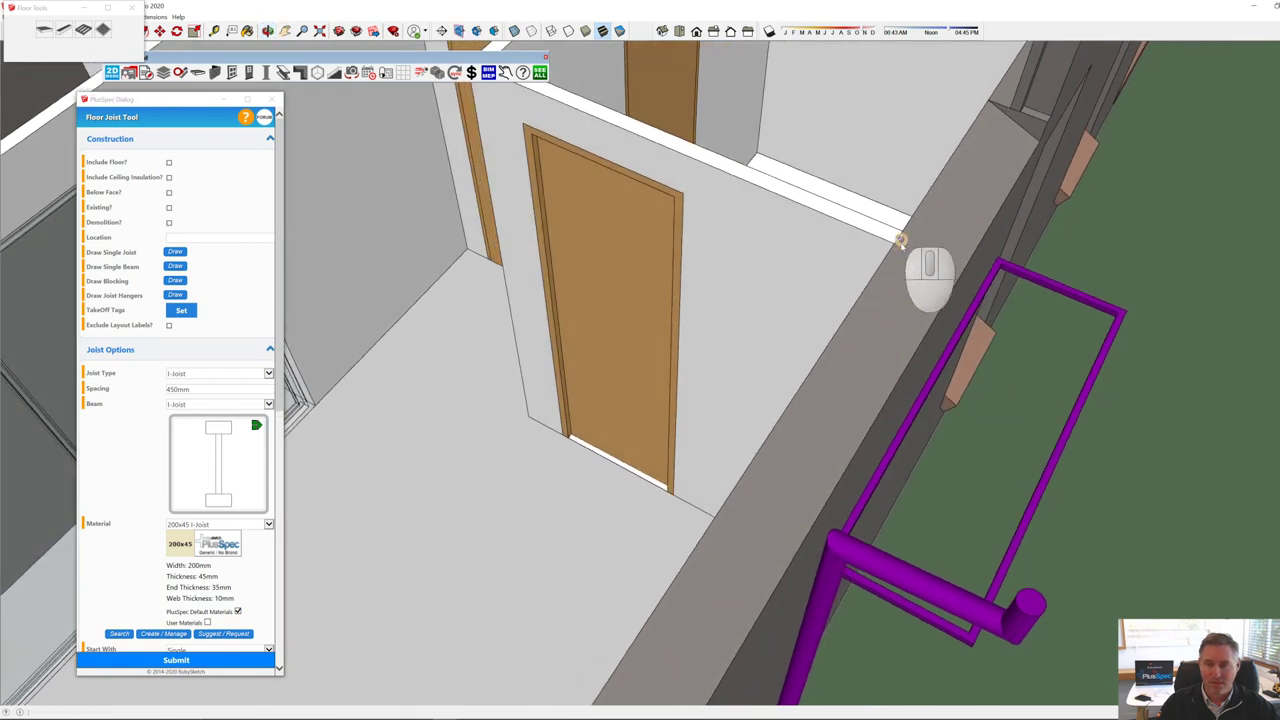
scroll(908, 280, "down", 4)
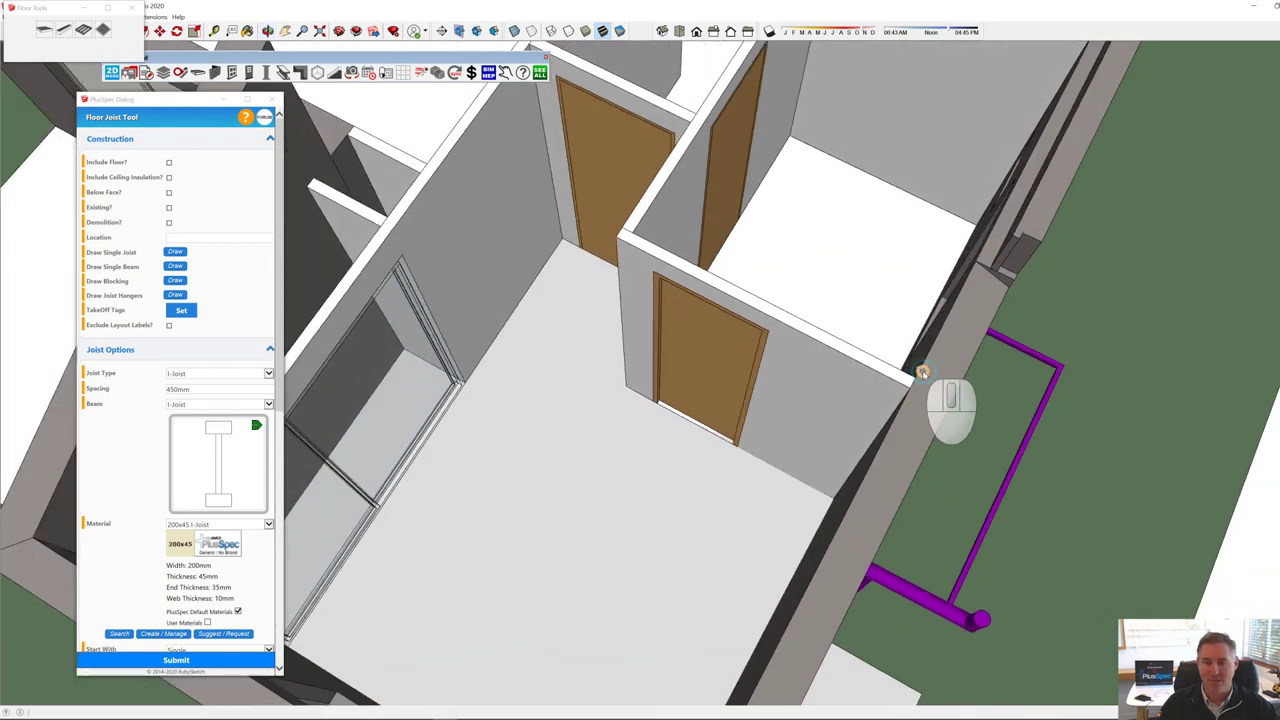
scroll(922, 372, "down", 5)
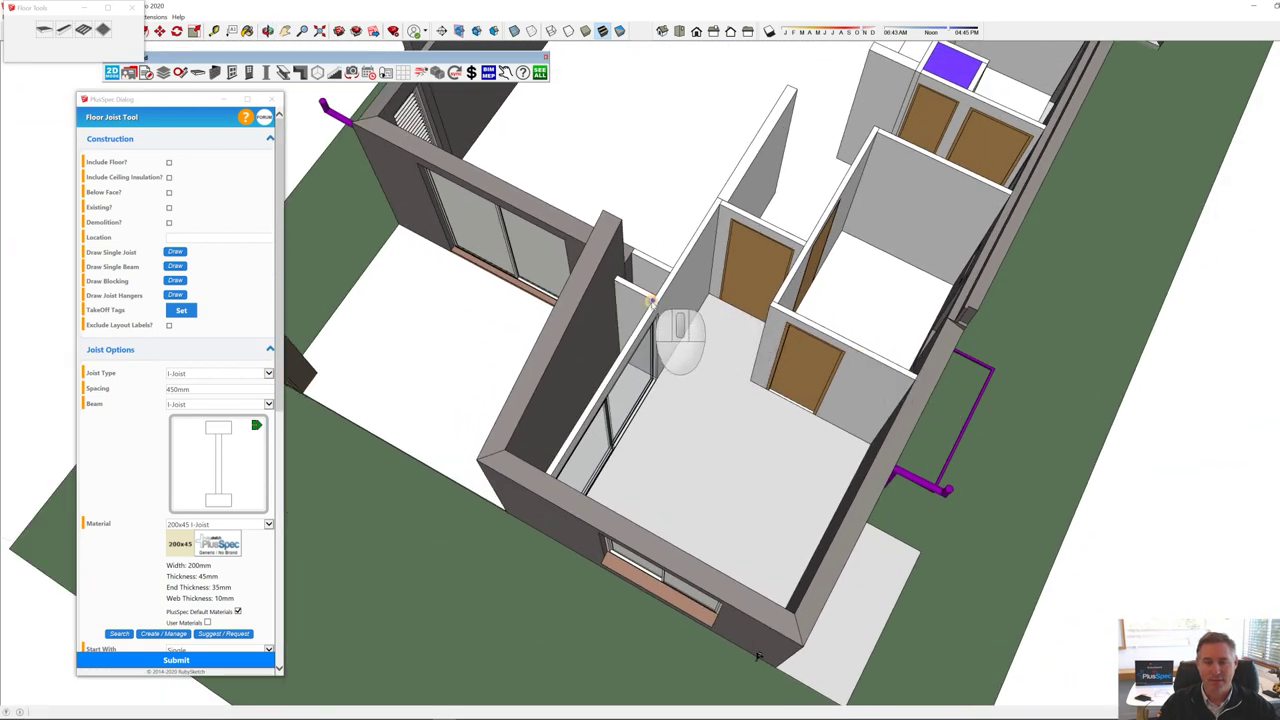
left_click(650, 300)
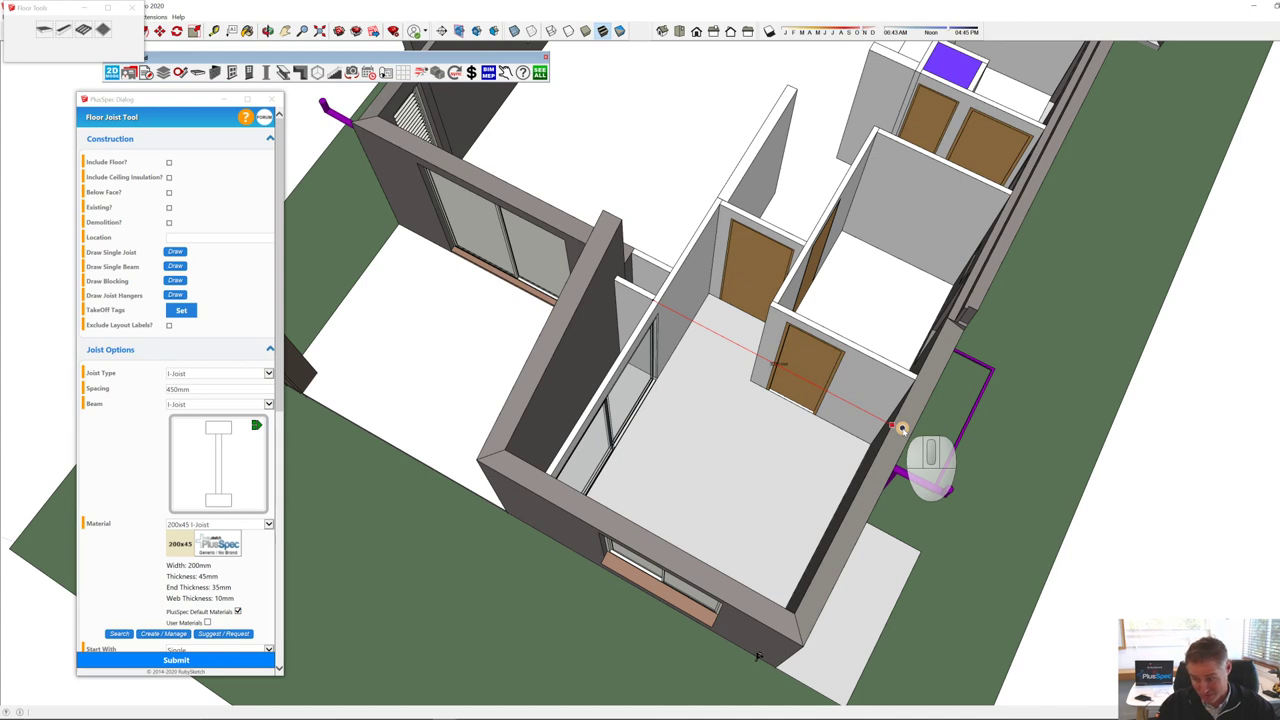
scroll(900, 428, "up", 5)
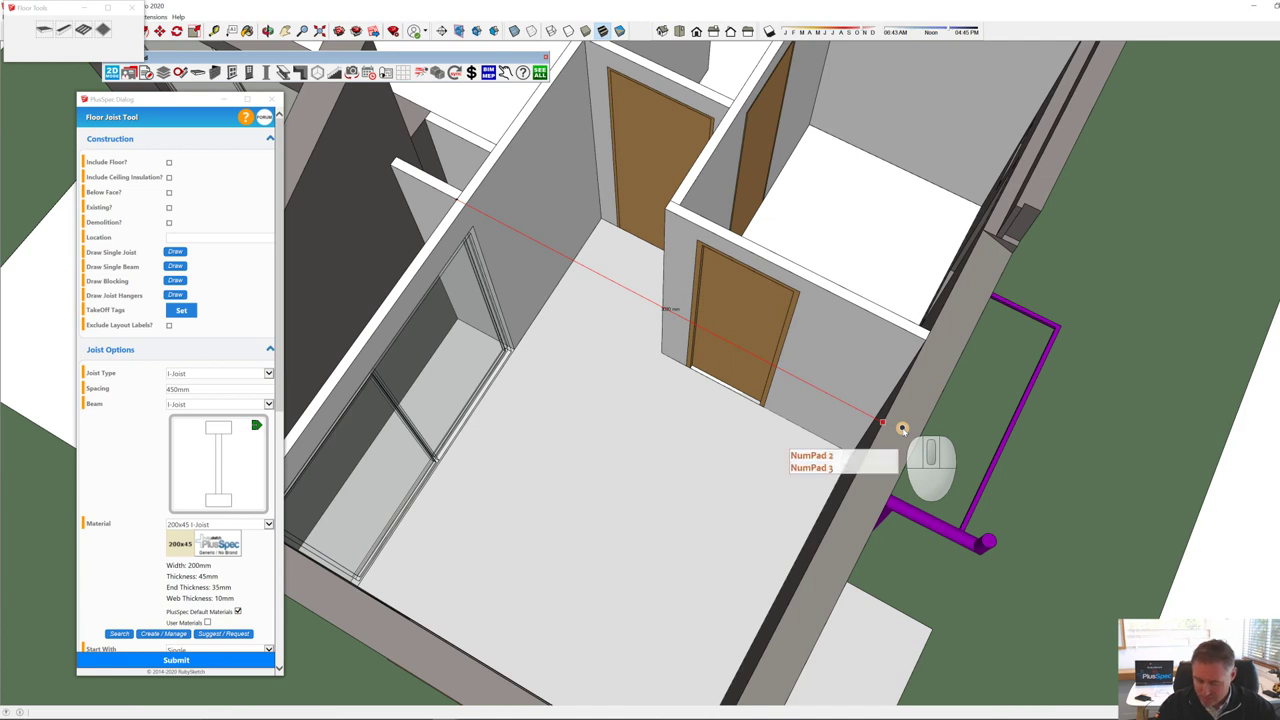
scroll(901, 428, "down", 8)
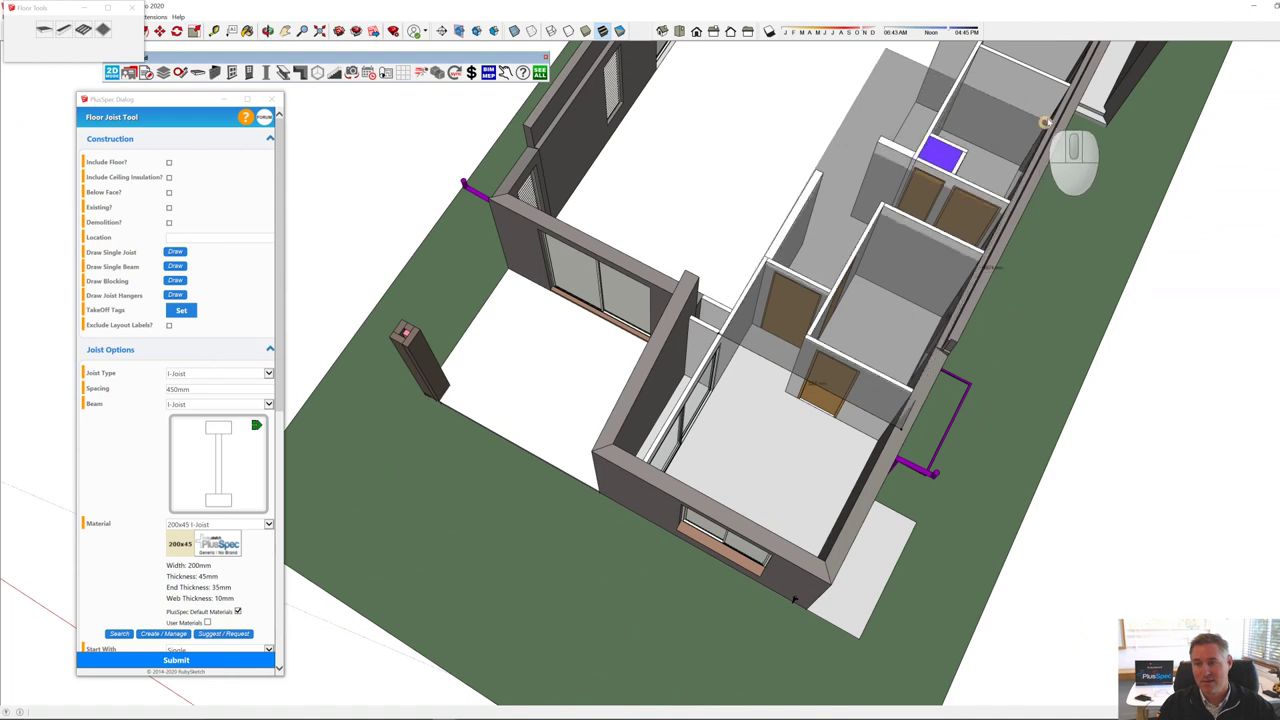
scroll(1072, 87, "down", 4)
left_click_drag(905, 460, 755, 690)
middle_click_drag(829, 686, 812, 375)
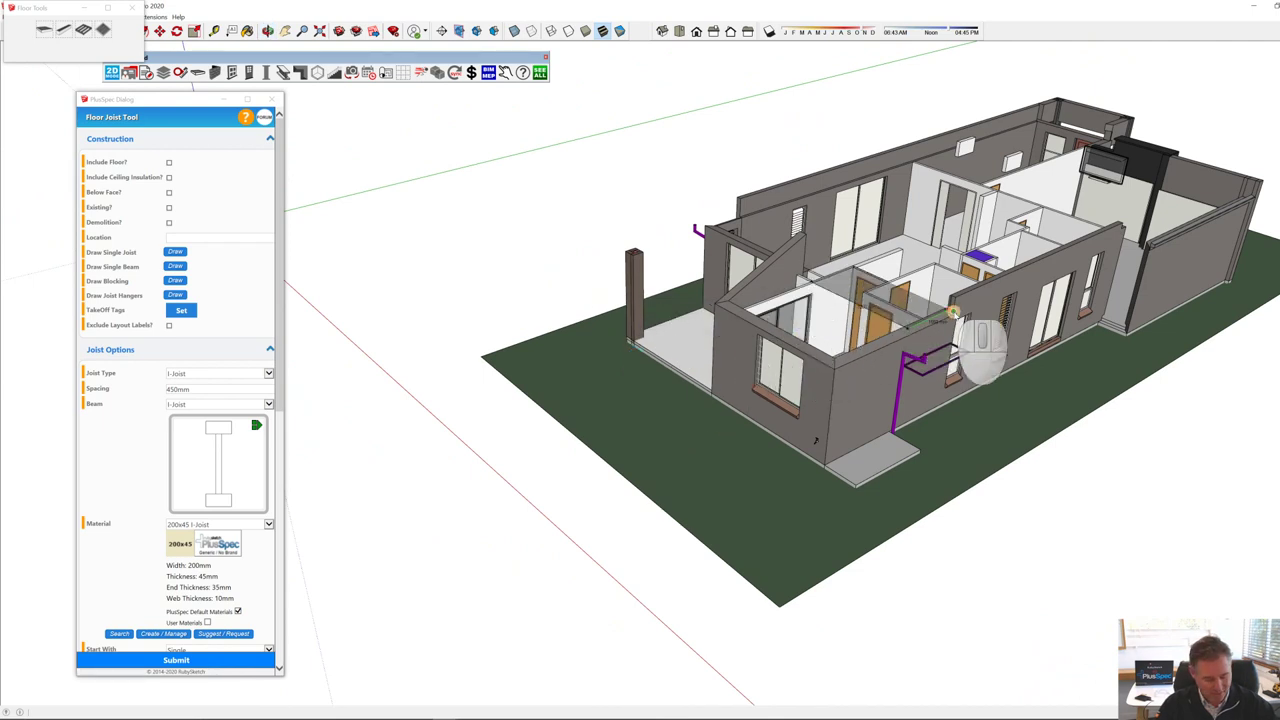
scroll(1150, 275, "up", 5)
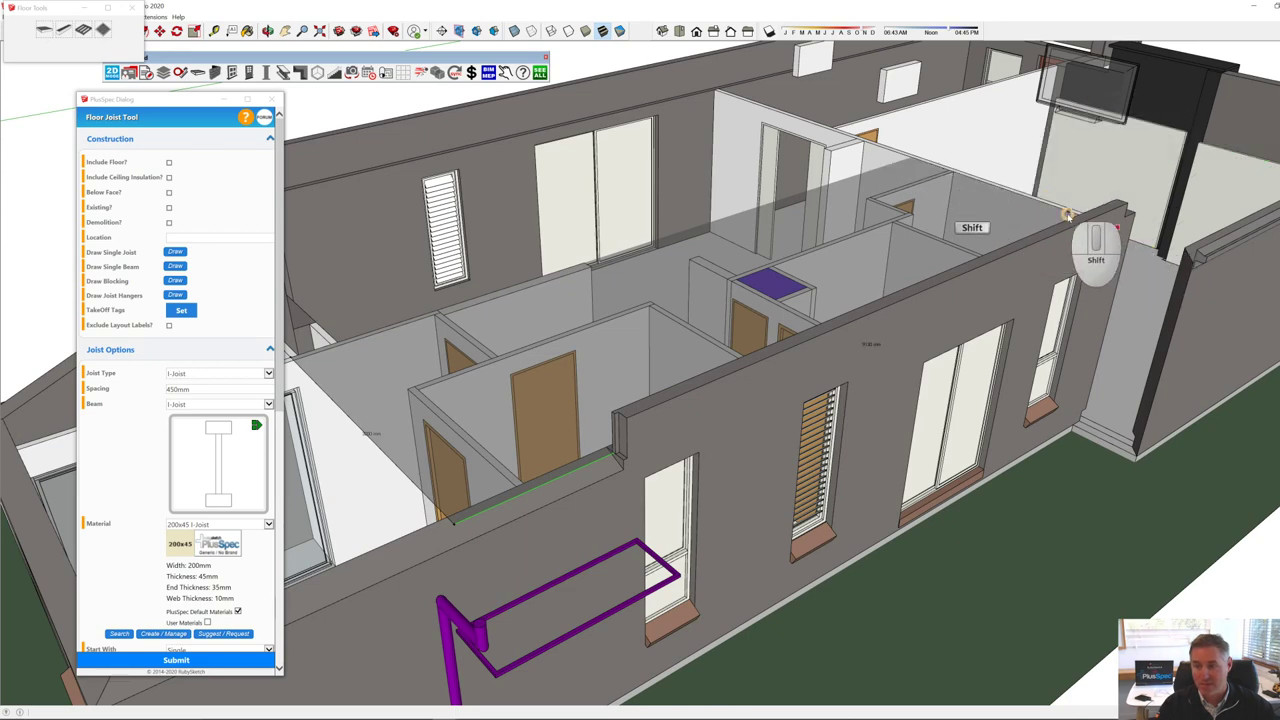
middle_click_drag(863, 307, 666, 468)
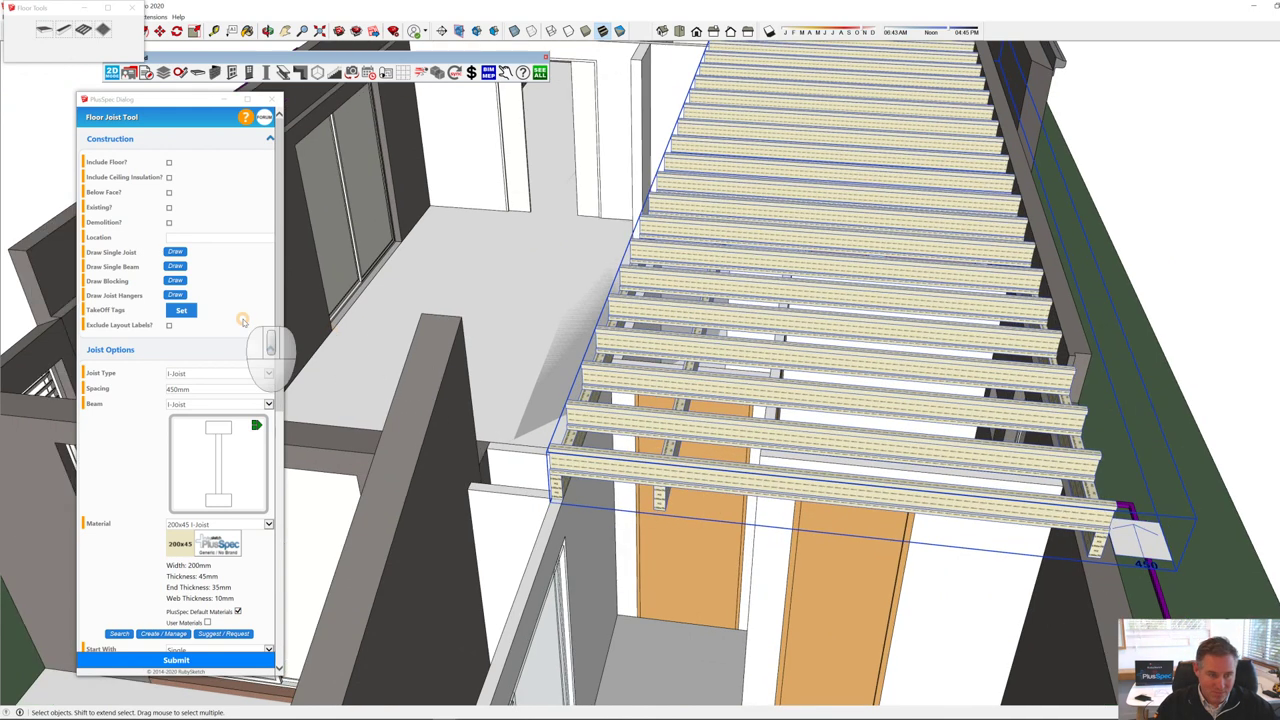
Step: Update the joist layout without perimeter beams or bearers, picking the joist direction along the first joist
scroll(242, 320, "down", 5)
left_click(168, 389)
left_click(168, 389)
left_click(200, 662)
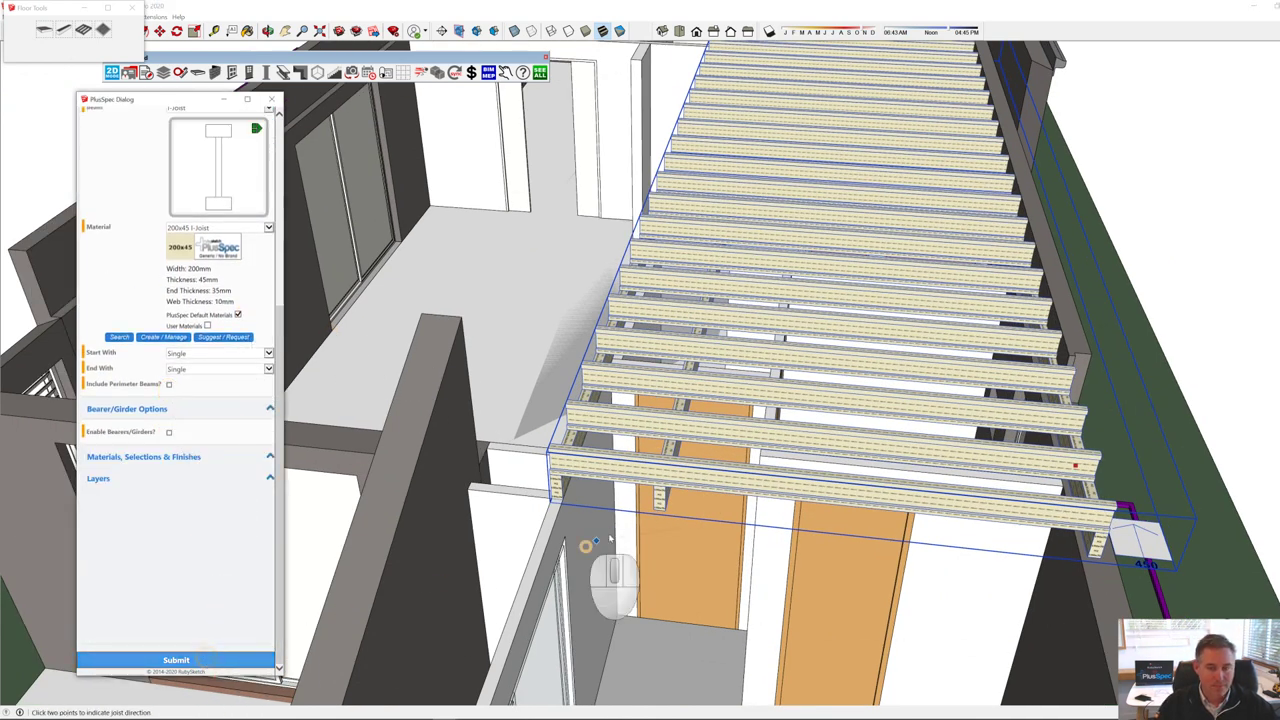
left_click(637, 456)
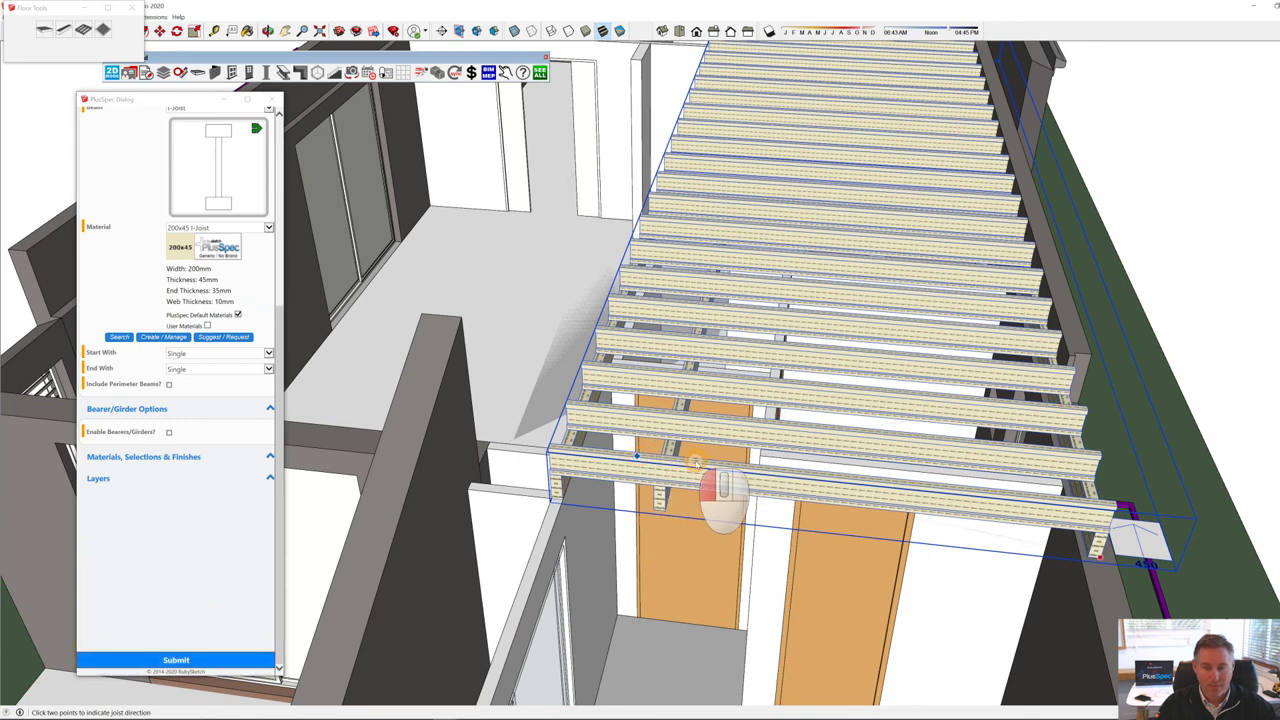
scroll(734, 520, "down", 2)
scroll(734, 520, "up", 2)
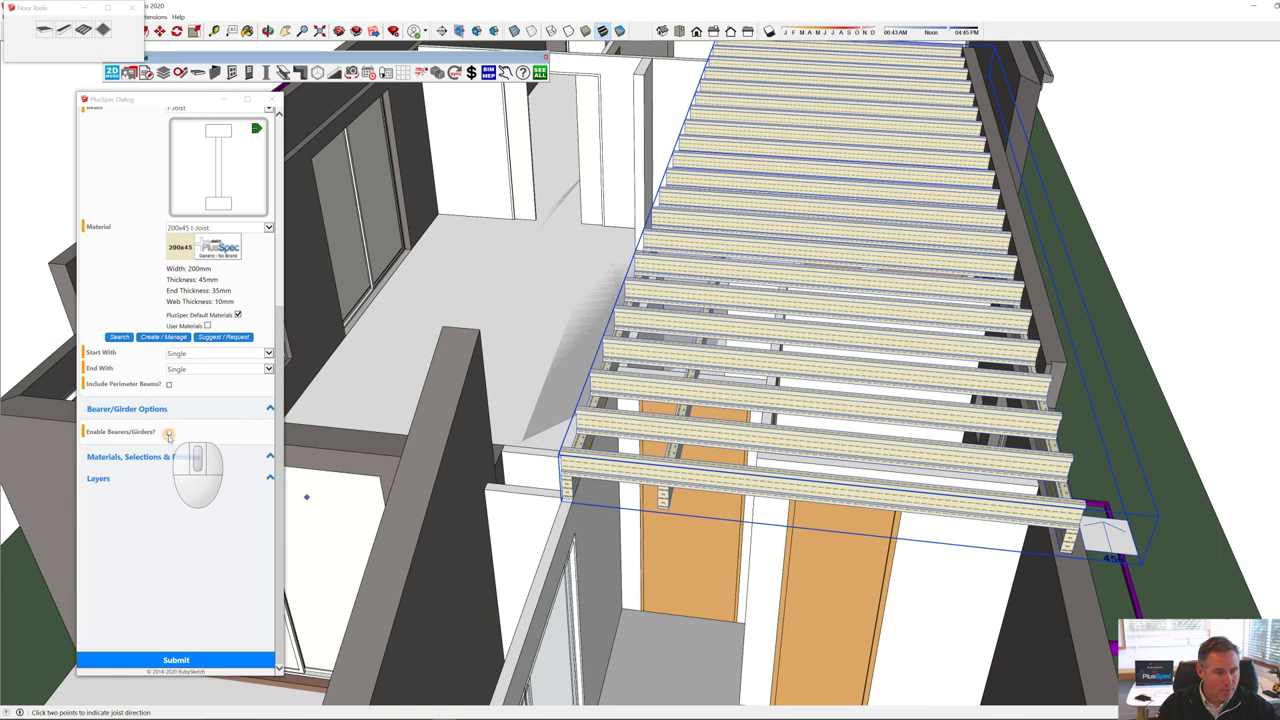
left_click(208, 659)
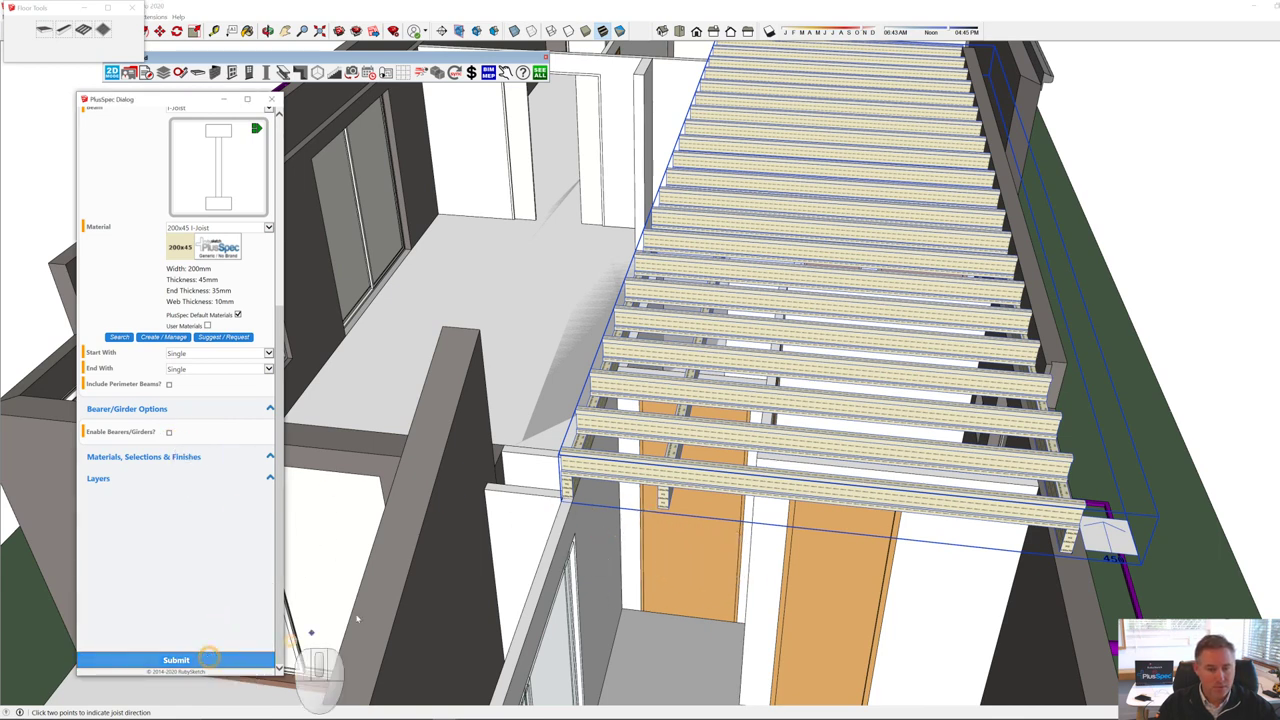
left_click(636, 476)
left_click(708, 475)
middle_click_drag(708, 475, 895, 436)
middle_click_drag(783, 352, 868, 480)
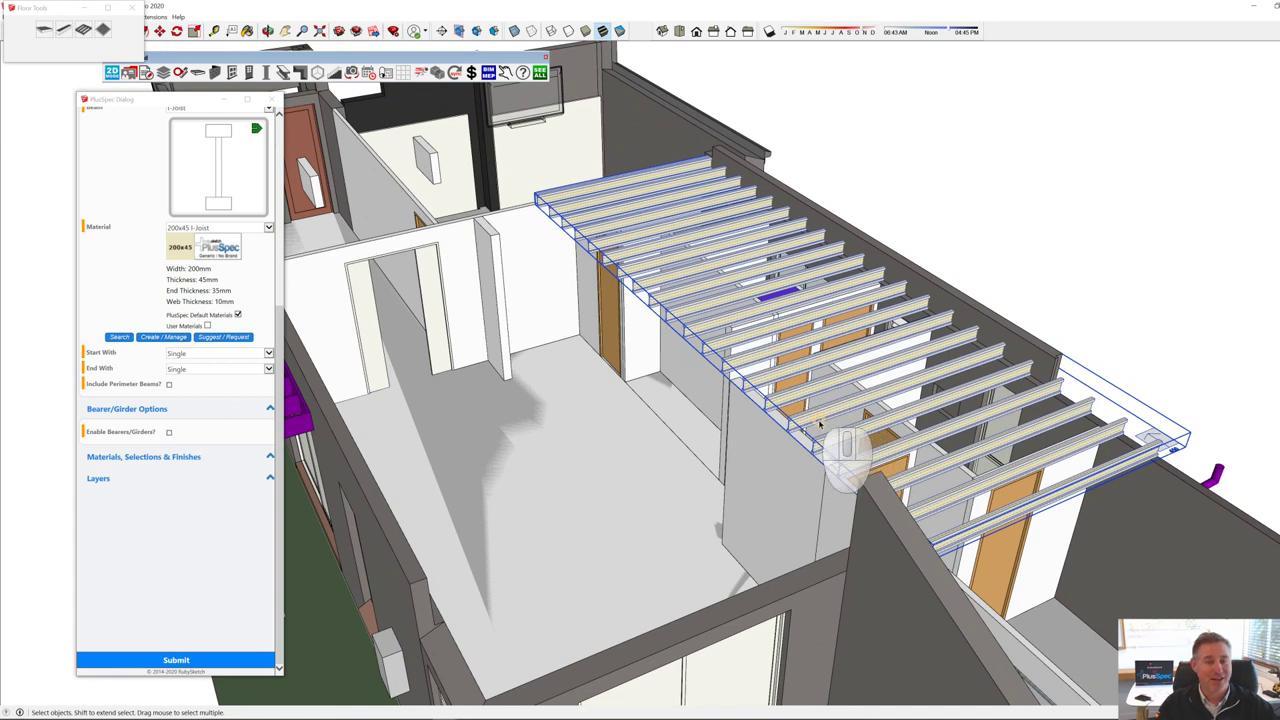
Step: Close the floor tools window and examine how the joist ends sit against the outer wall
scroll(820, 425, "down", 10)
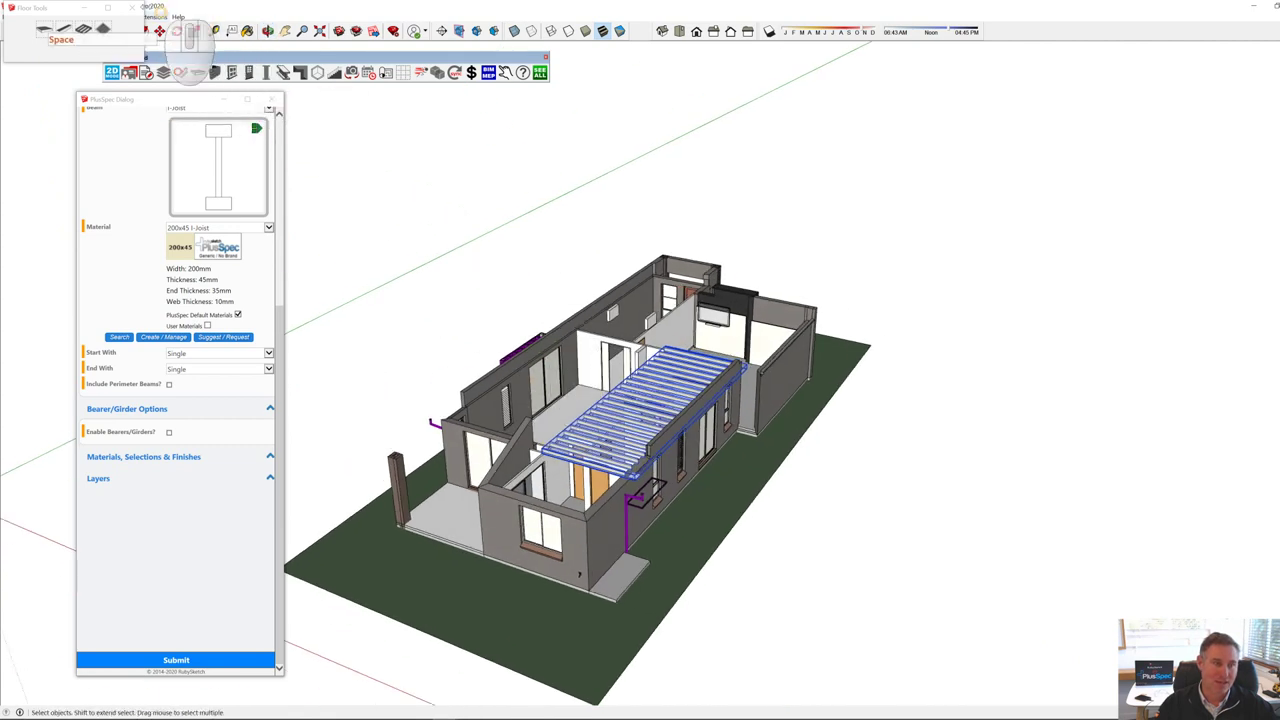
left_click(131, 7)
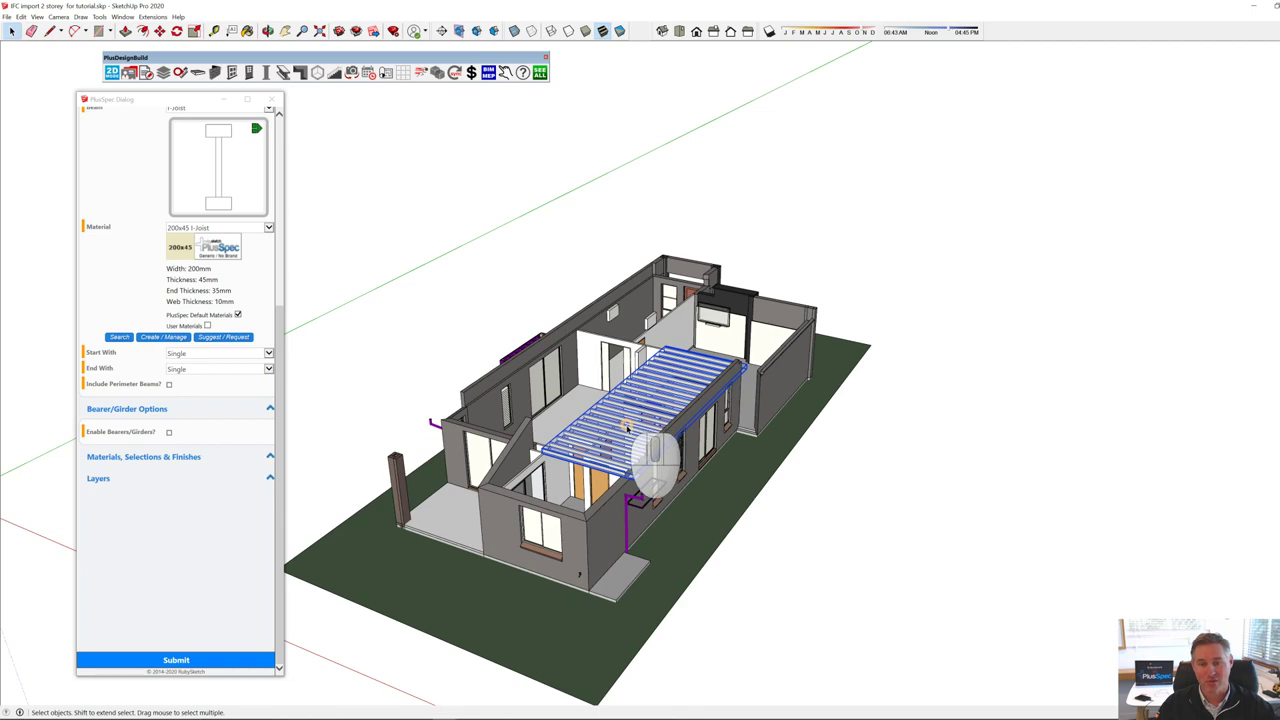
scroll(628, 428, "up", 10)
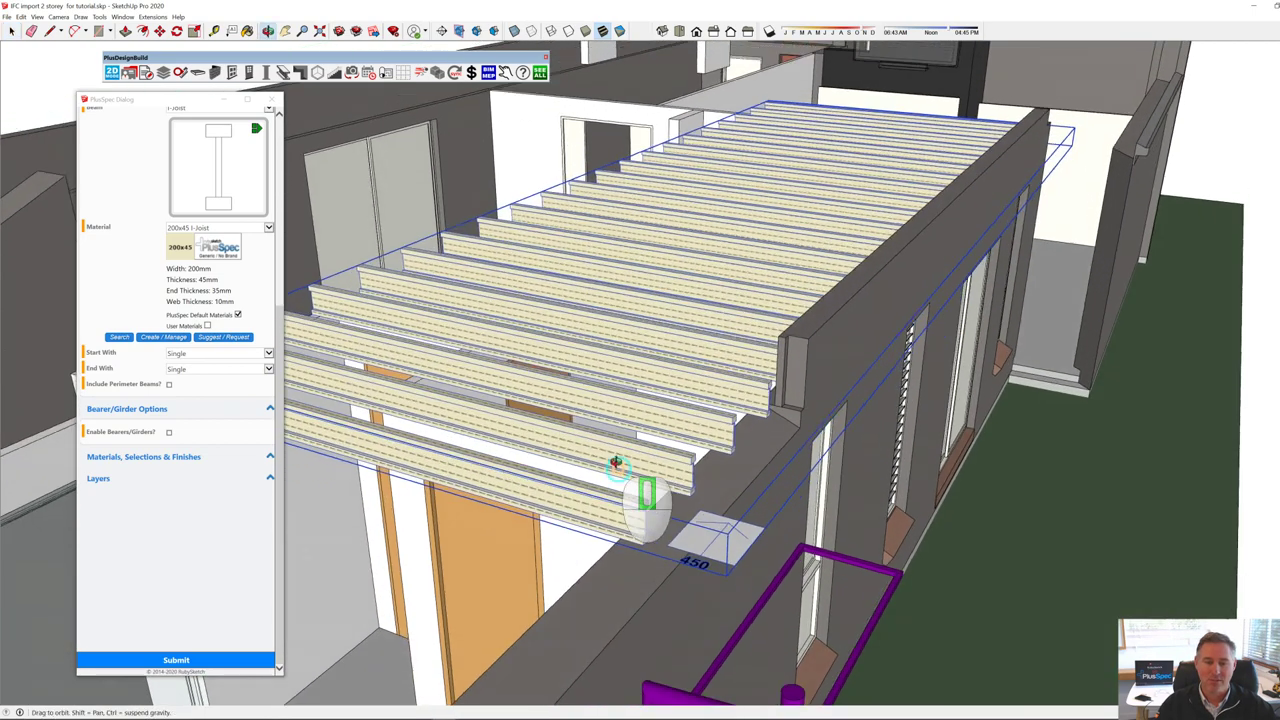
middle_click_drag(616, 463, 640, 452)
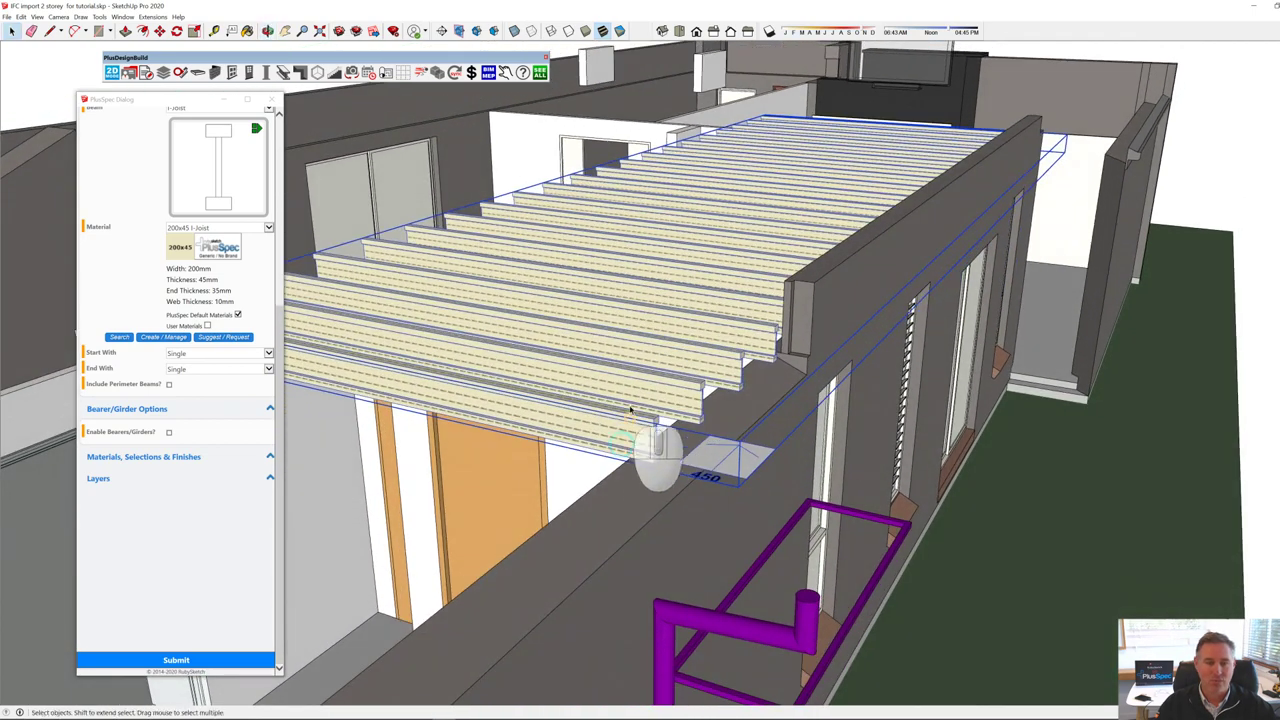
left_click(671, 444)
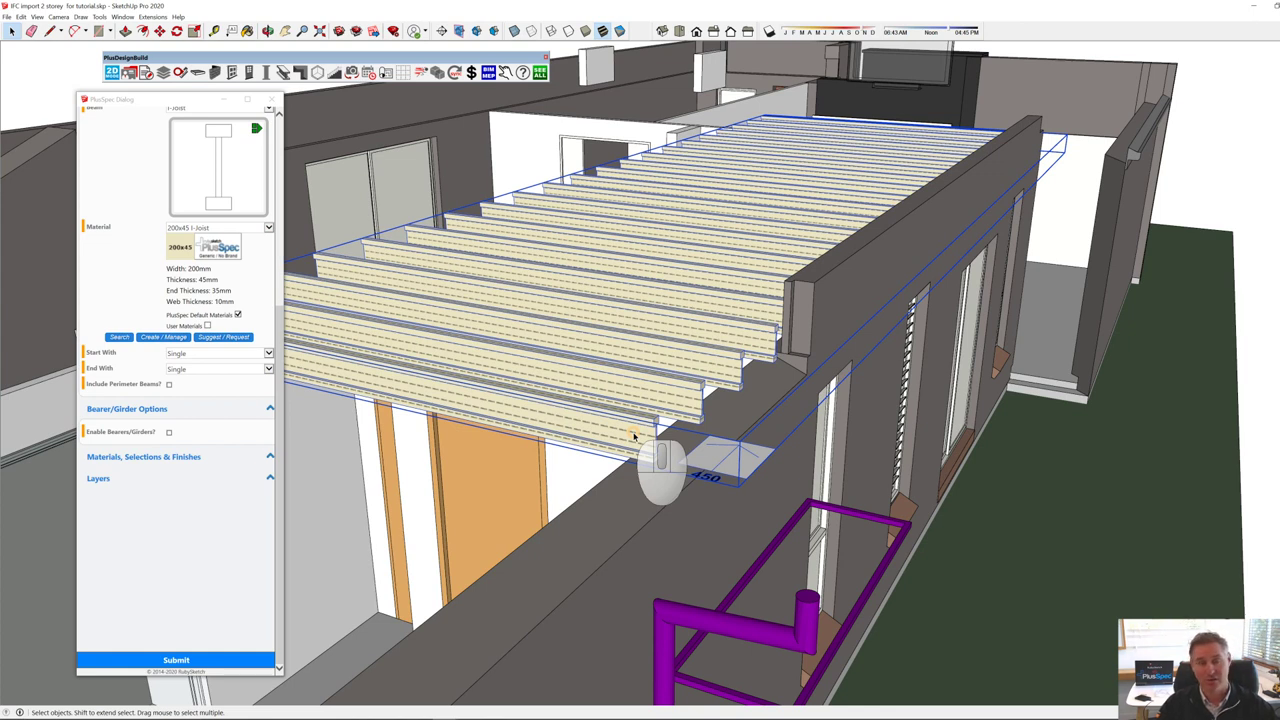
Step: Examine the finished joist layout from farther out and close up, relative to the surrounding ground-floor walls
scroll(633, 435, "down", 1)
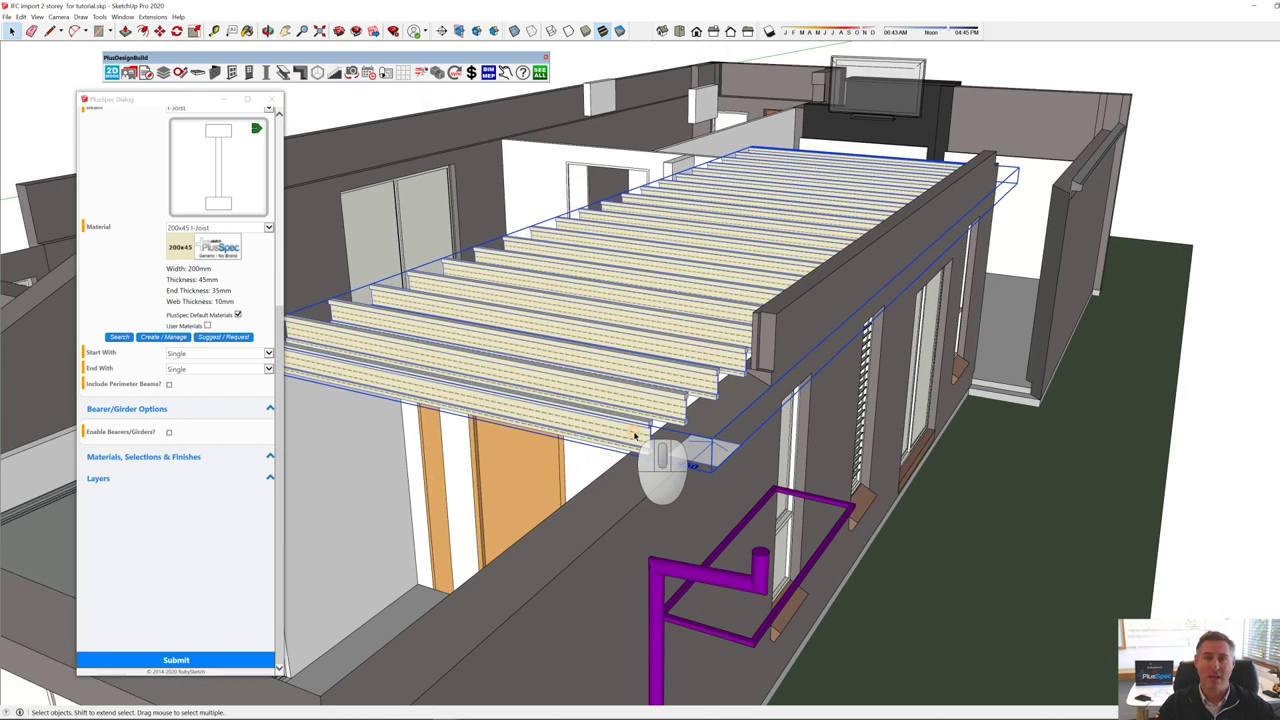
scroll(633, 435, "down", 2)
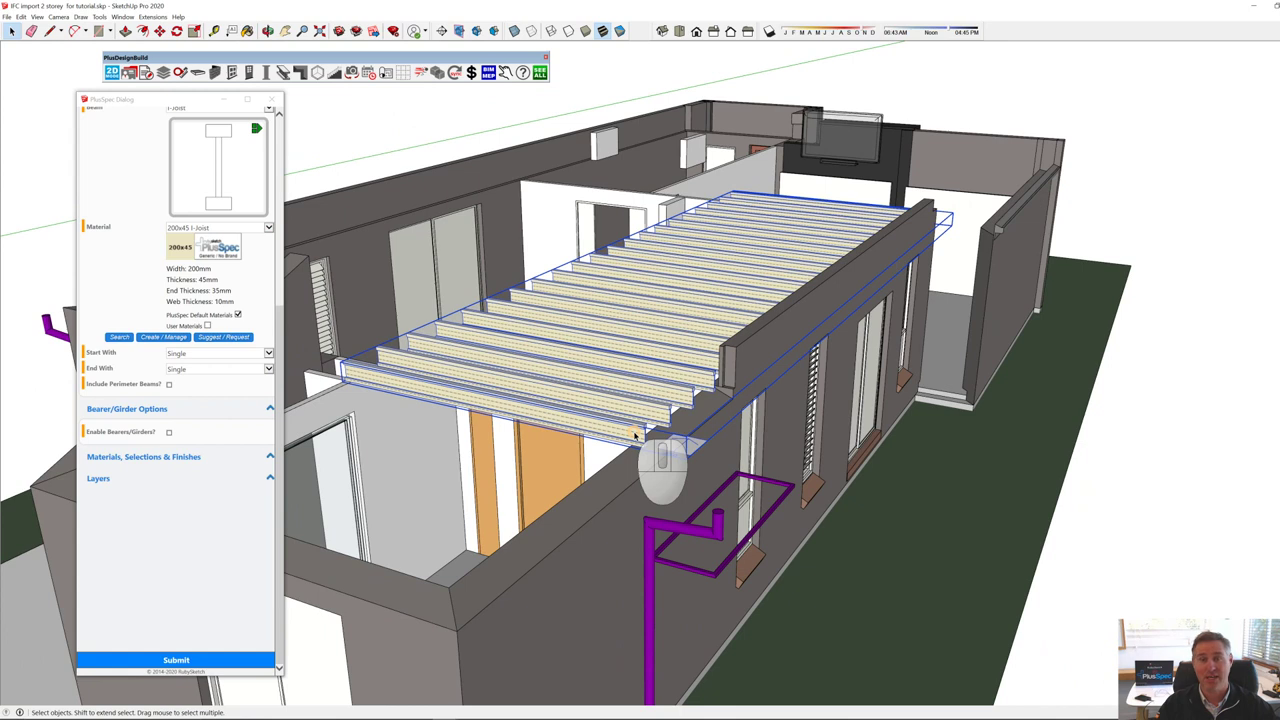
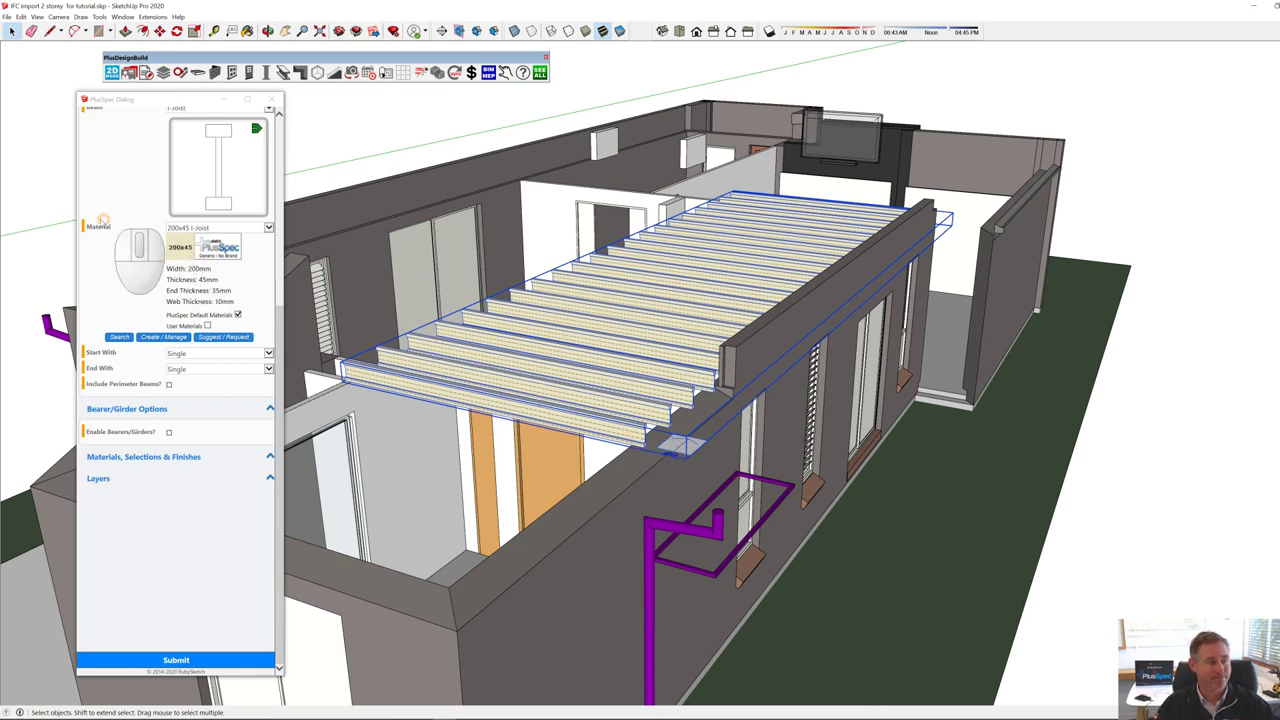
scroll(15, 185, "down", 6)
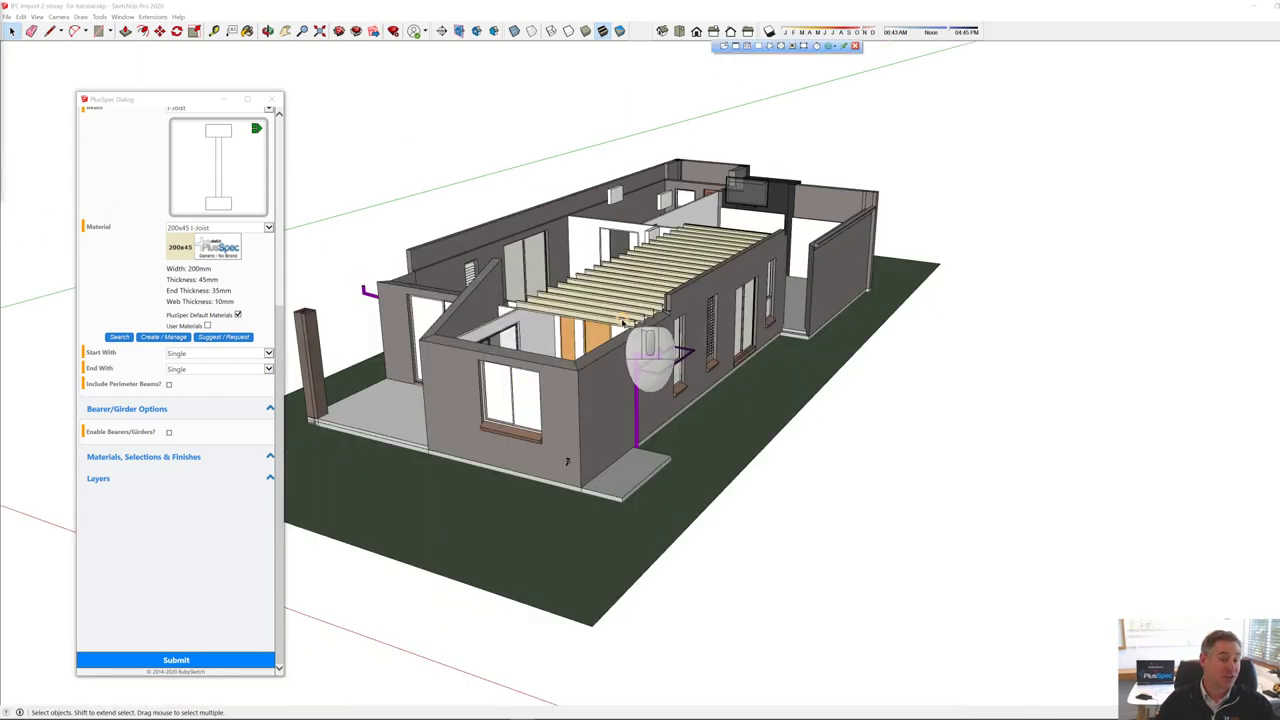
scroll(622, 322, "up", 5)
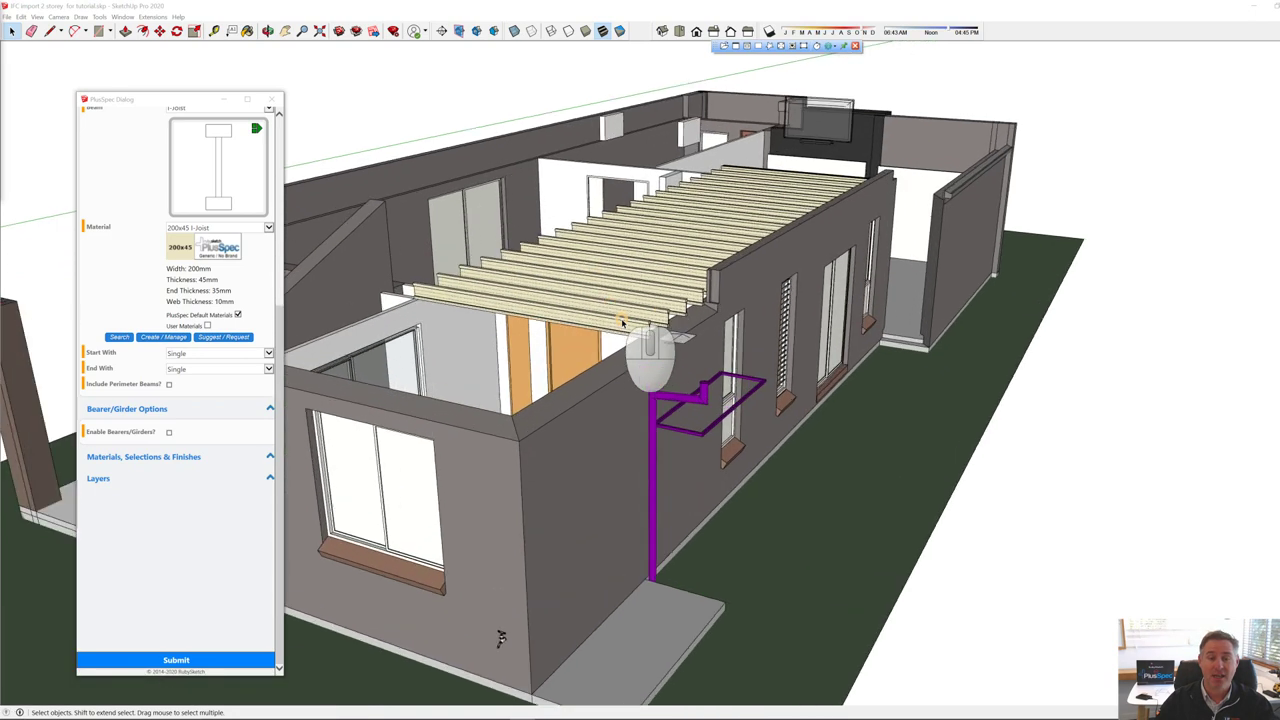
scroll(622, 322, "down", 3)
scroll(622, 320, "up", 4)
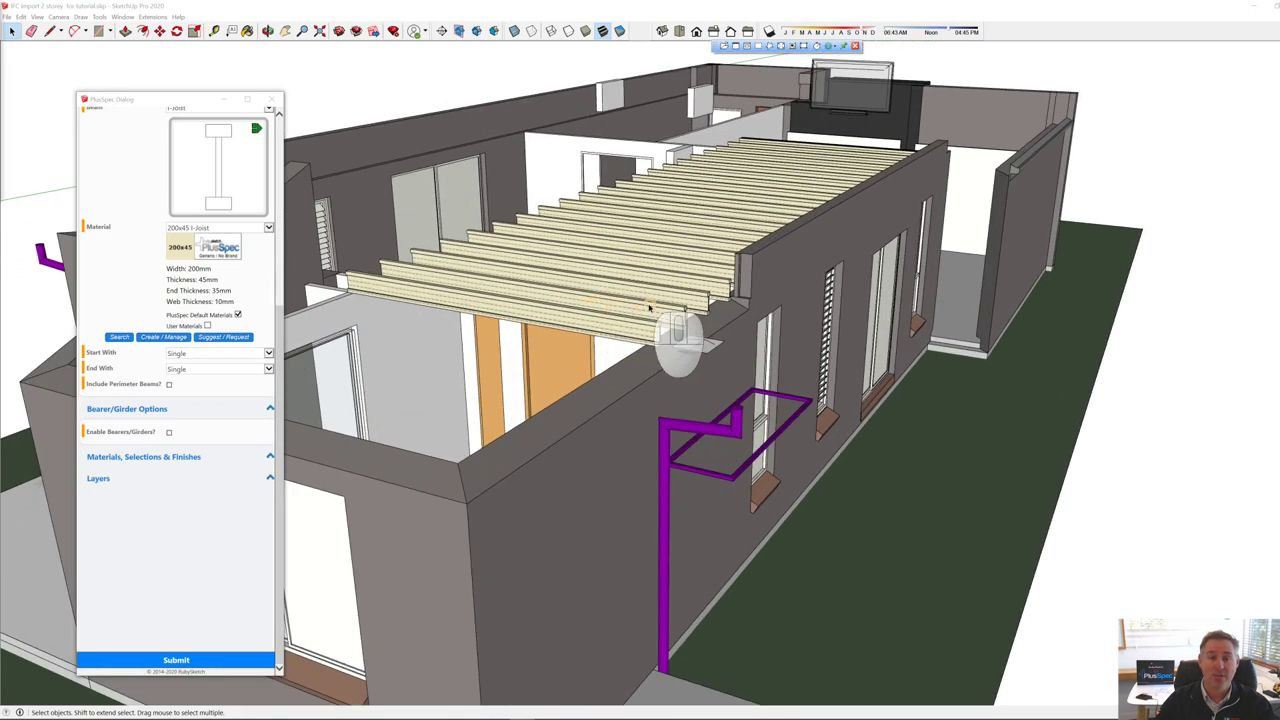
scroll(622, 318, "down", 2)
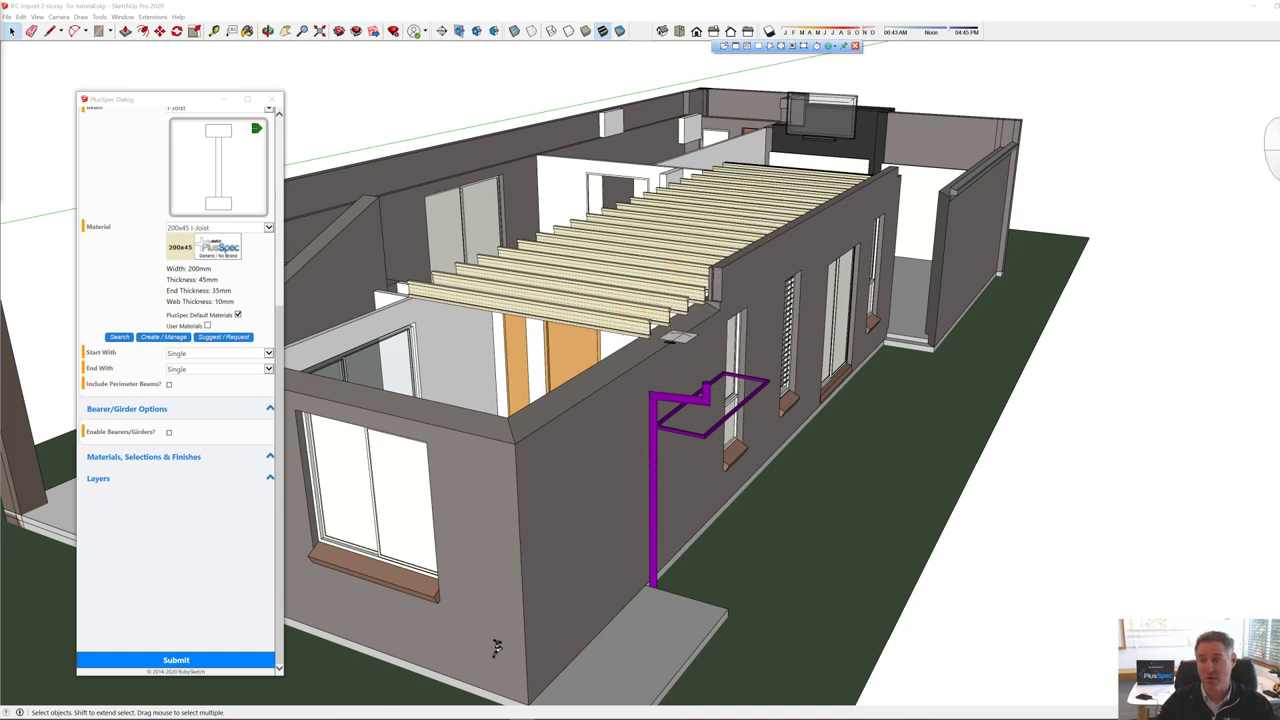
Step: Show the Materials panel in the default tray and check the list of available tray panels
mouse_move(1274, 110)
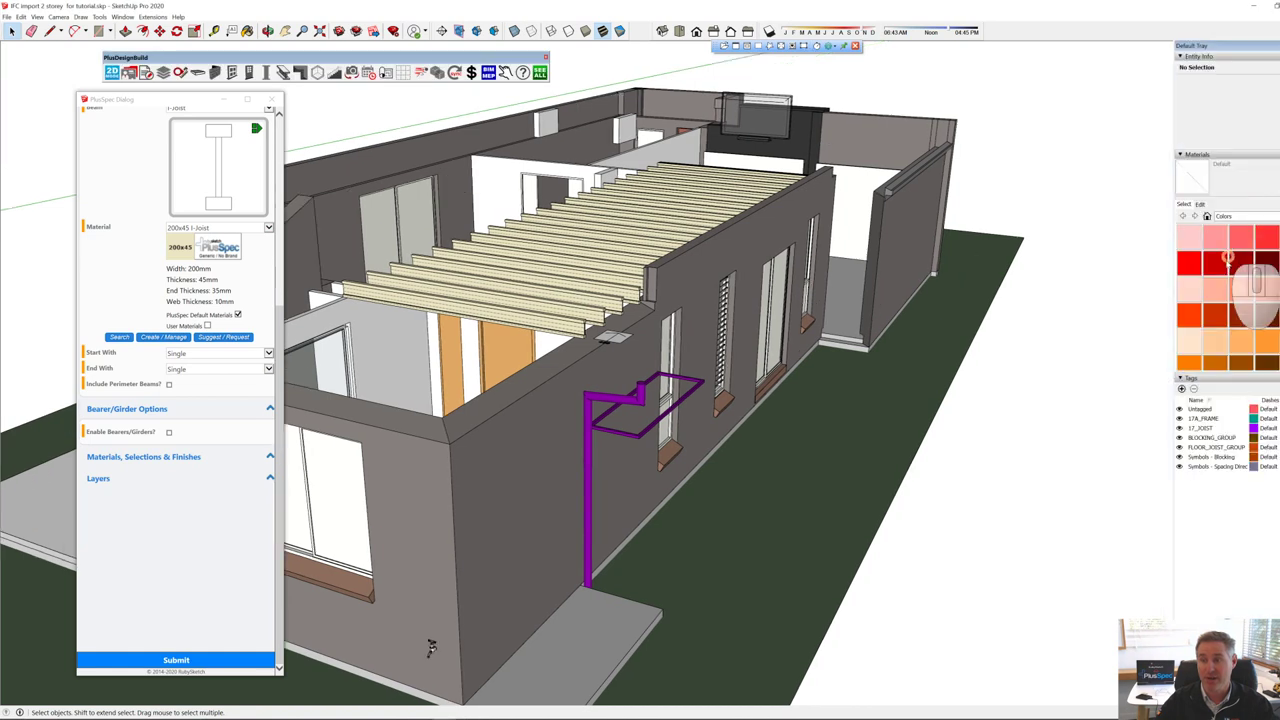
left_click(1268, 46)
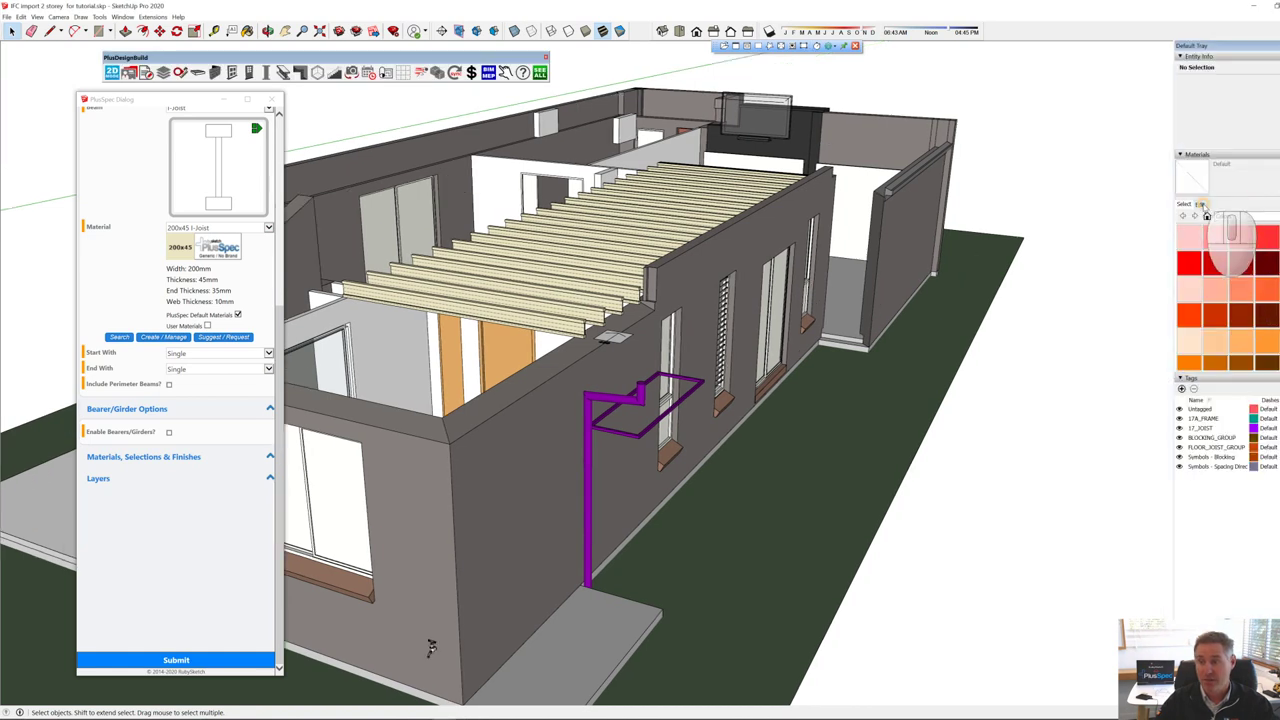
left_click(1201, 204)
left_click(1185, 204)
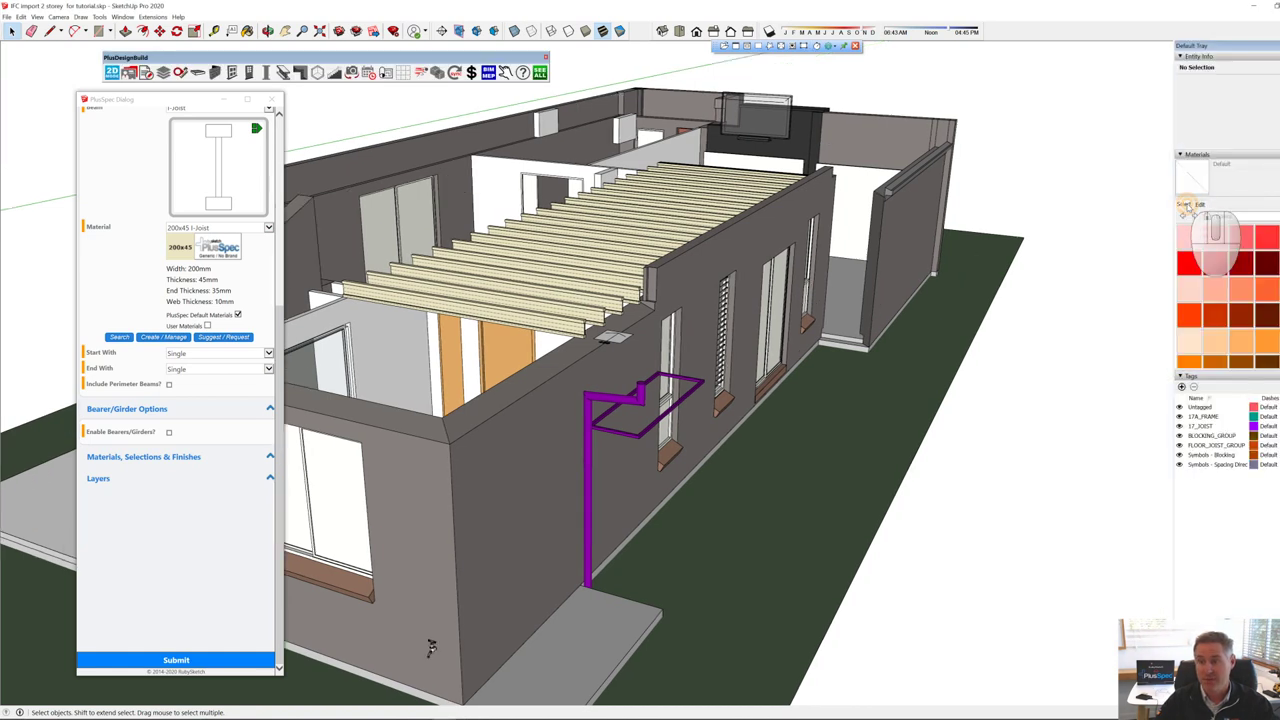
left_click(1196, 154)
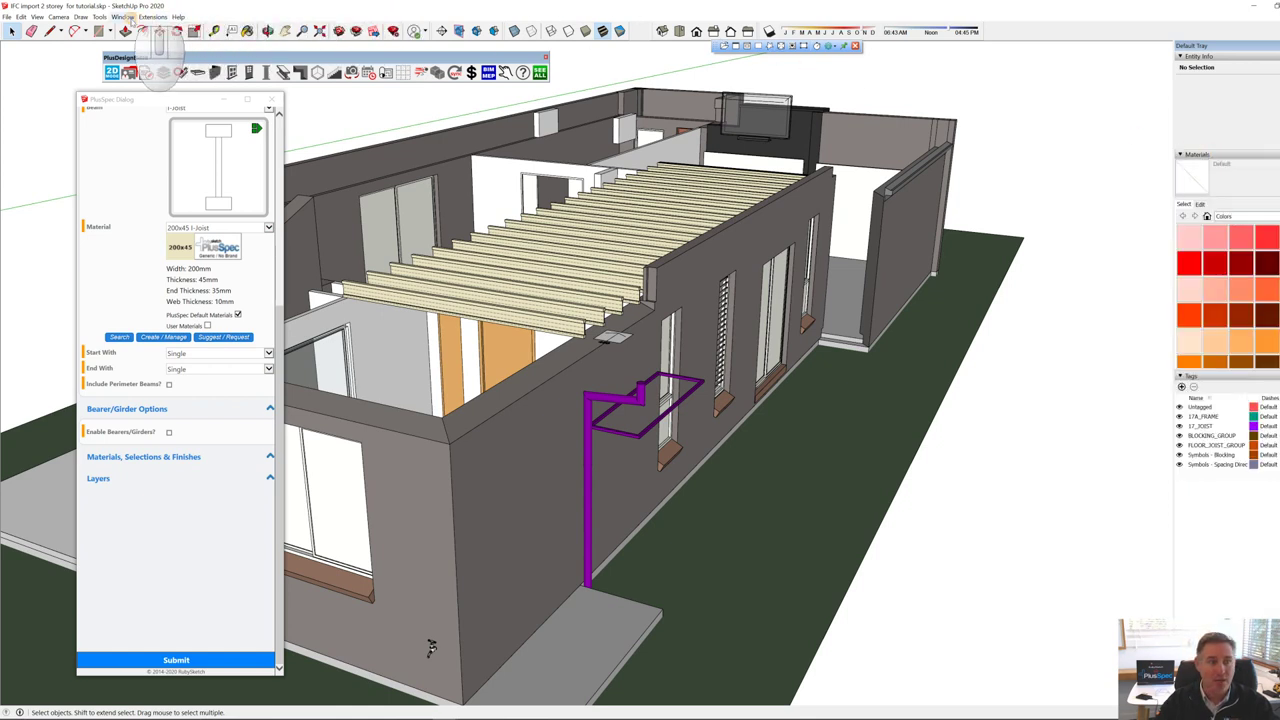
left_click(125, 17)
mouse_move(136, 29)
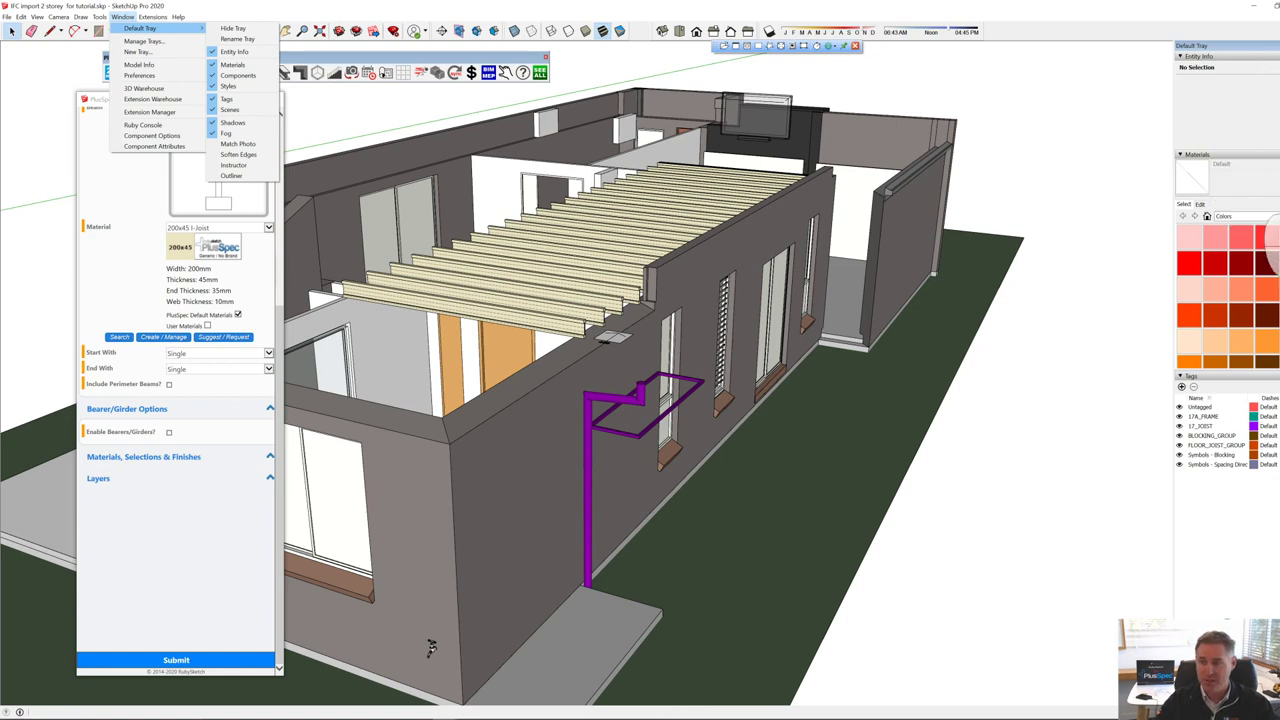
Step: Sample the 200x45 I-Joist material from the joists and recolour it turquoise with the colour wheel
key("alt")
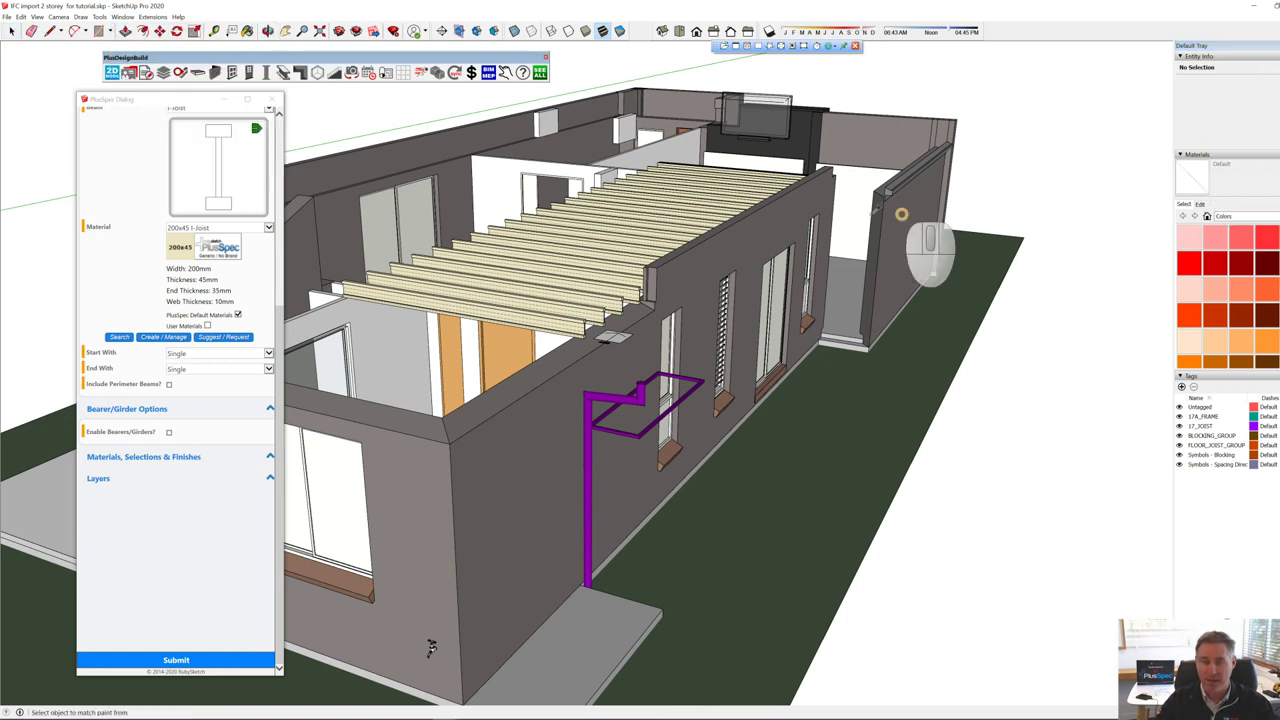
left_click(598, 283, "alt")
left_click(1200, 205)
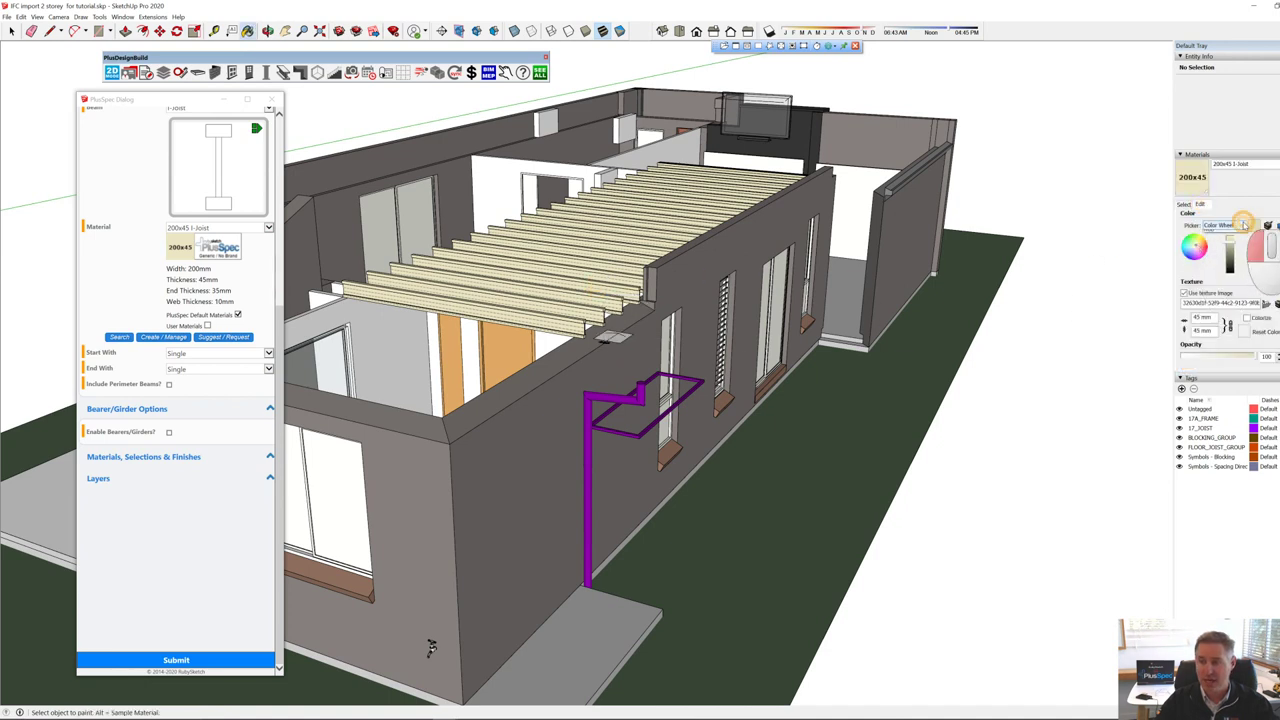
left_click(1243, 225)
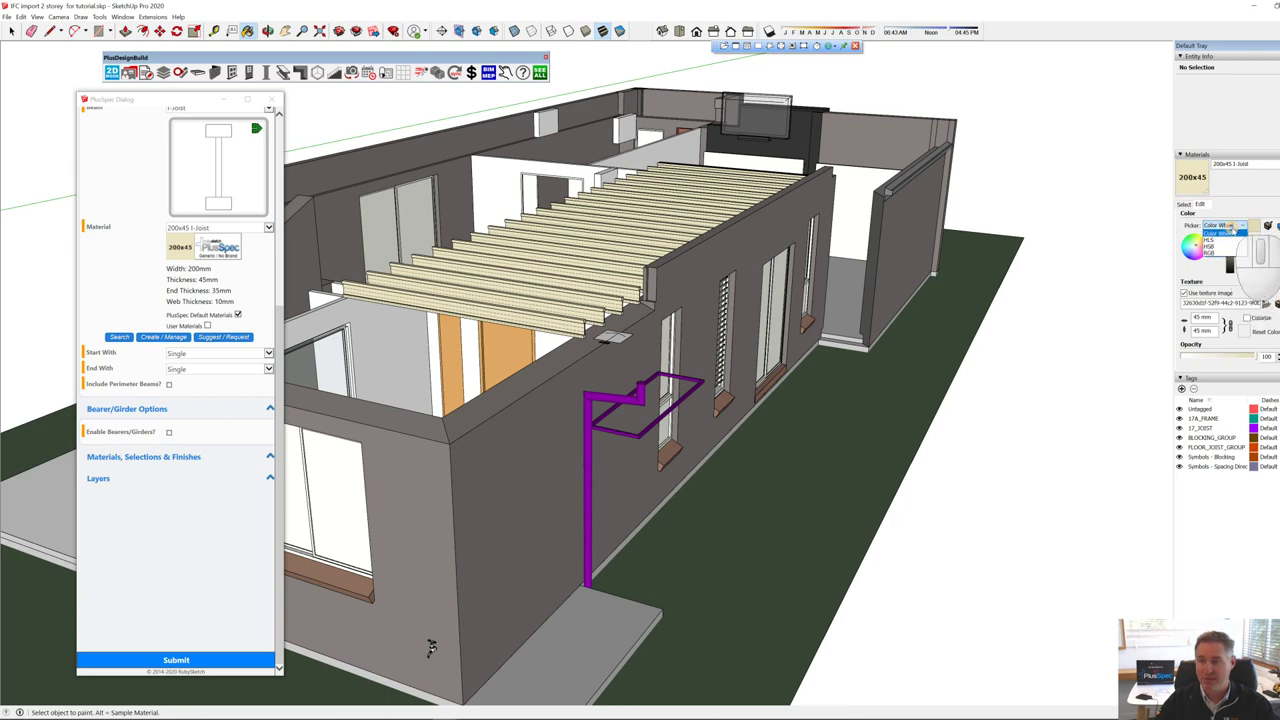
left_click_drag(1200, 240, 1194, 248)
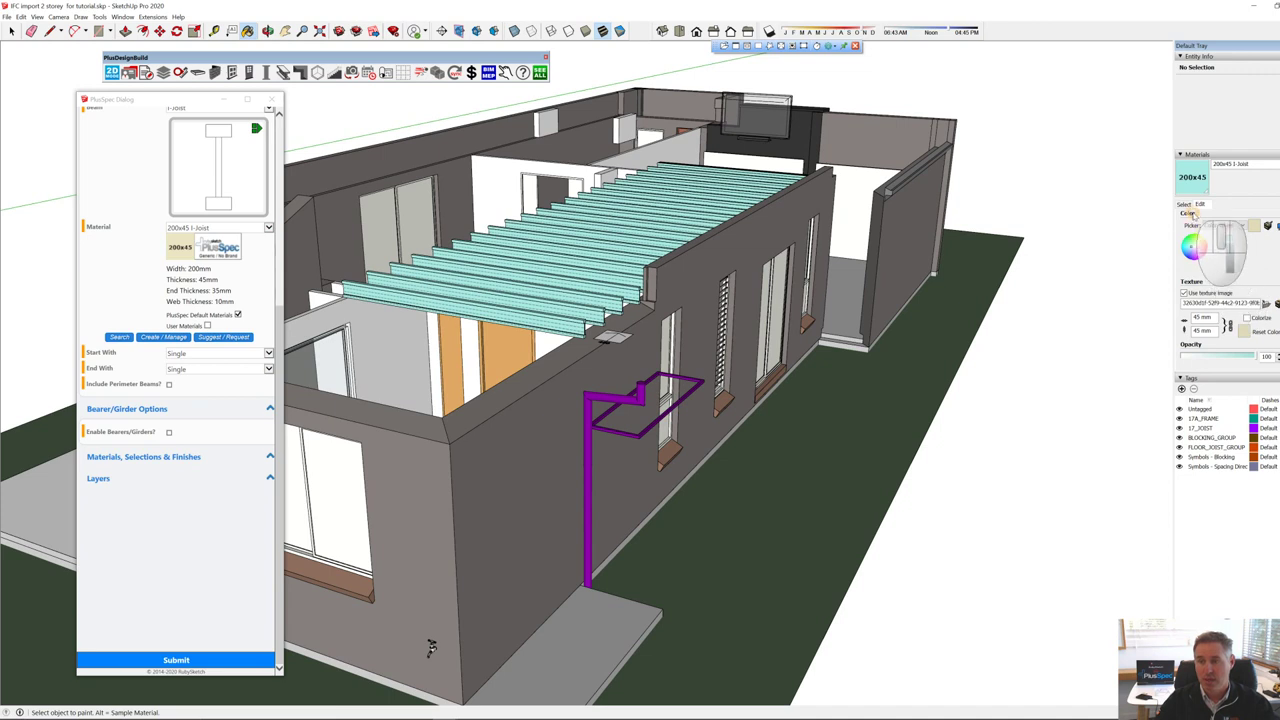
Step: Sample the grey material of the outer walls and recolour it dark red
left_click(1185, 204)
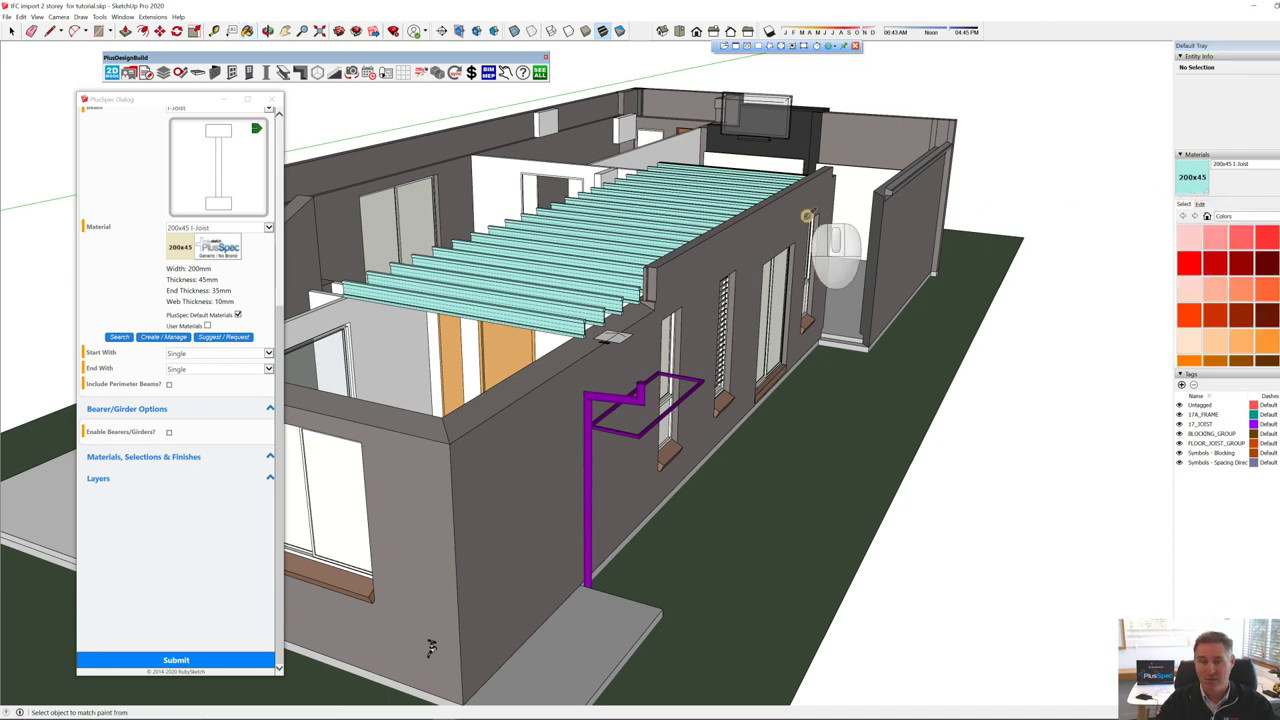
left_click(808, 218, "alt")
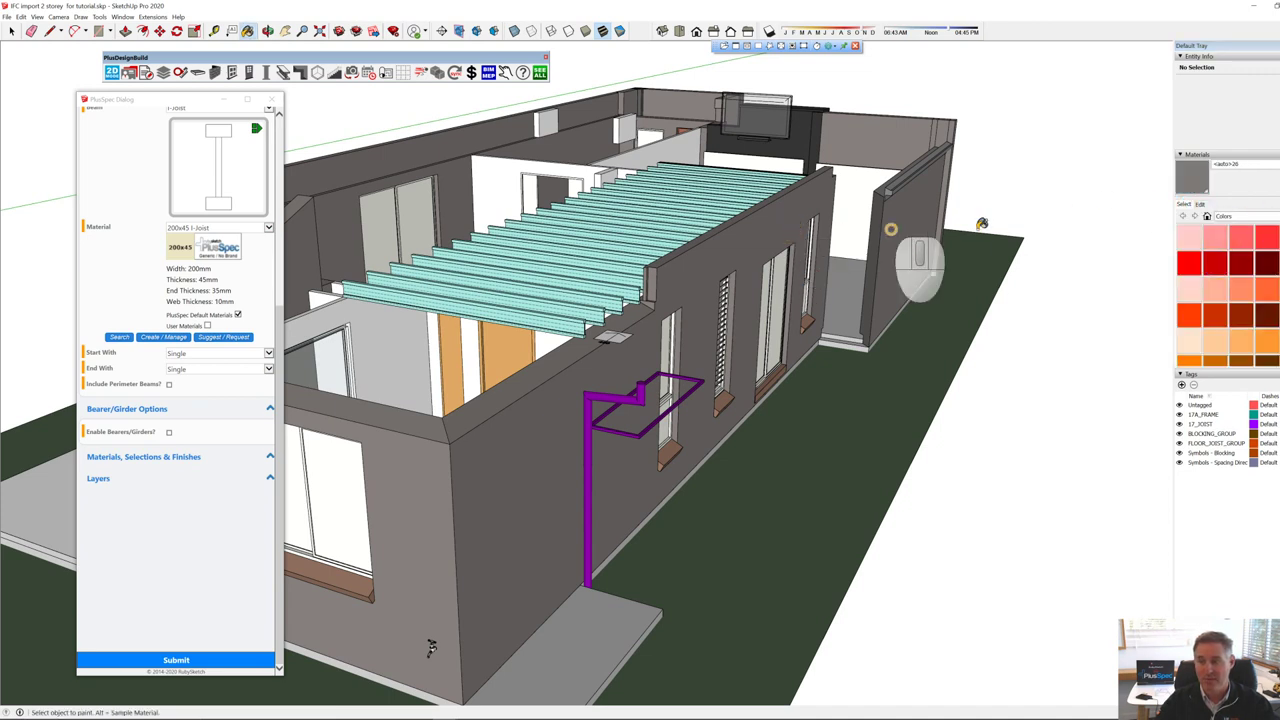
left_click(1199, 204)
left_click(1205, 250)
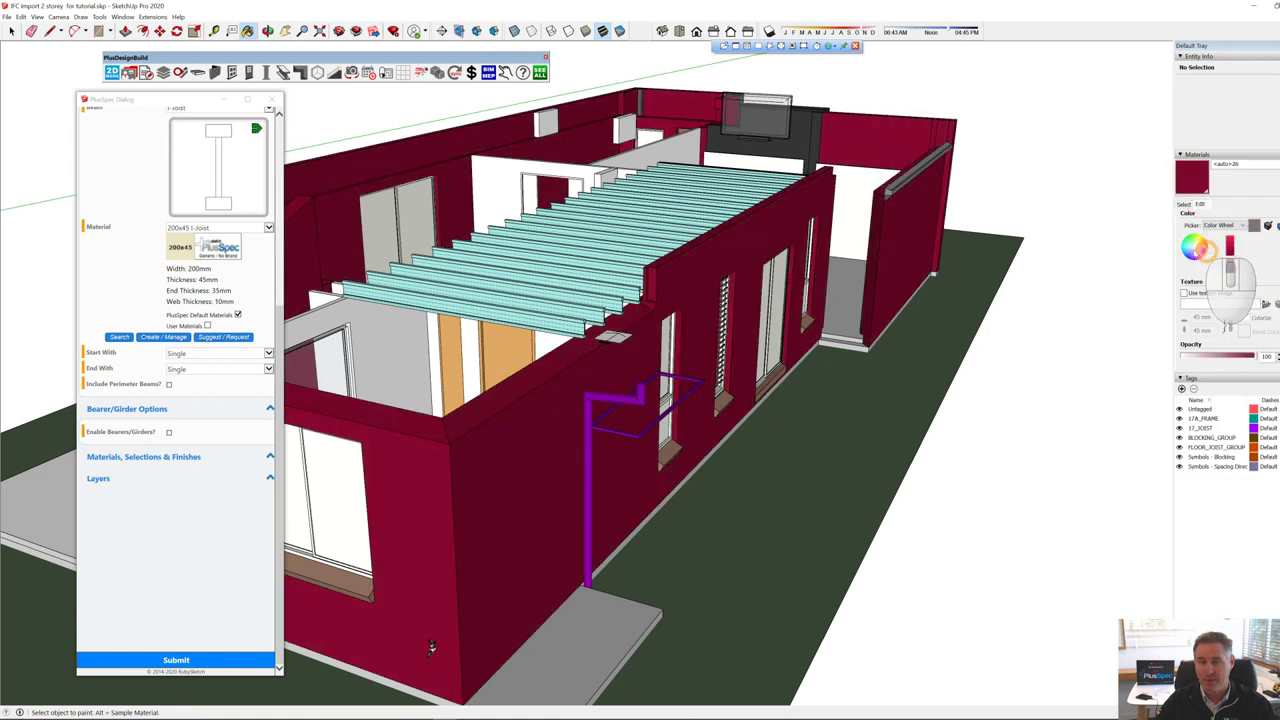
scroll(886, 300, "down", 3)
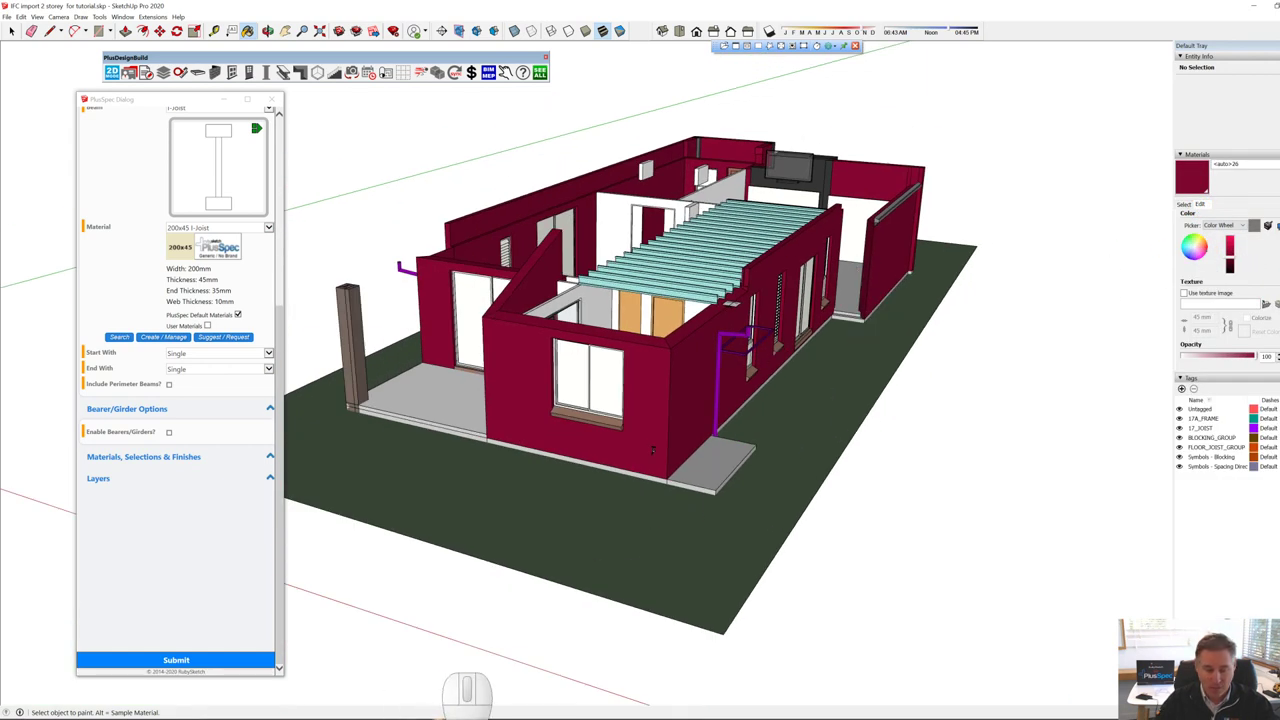
Step: Switch to the "contours Trace plans speed draw PART feasibility Floor and FF walls" model and recolour its 90x45 H2 timber material bright green
mouse_move(467, 712)
left_click(333, 680)
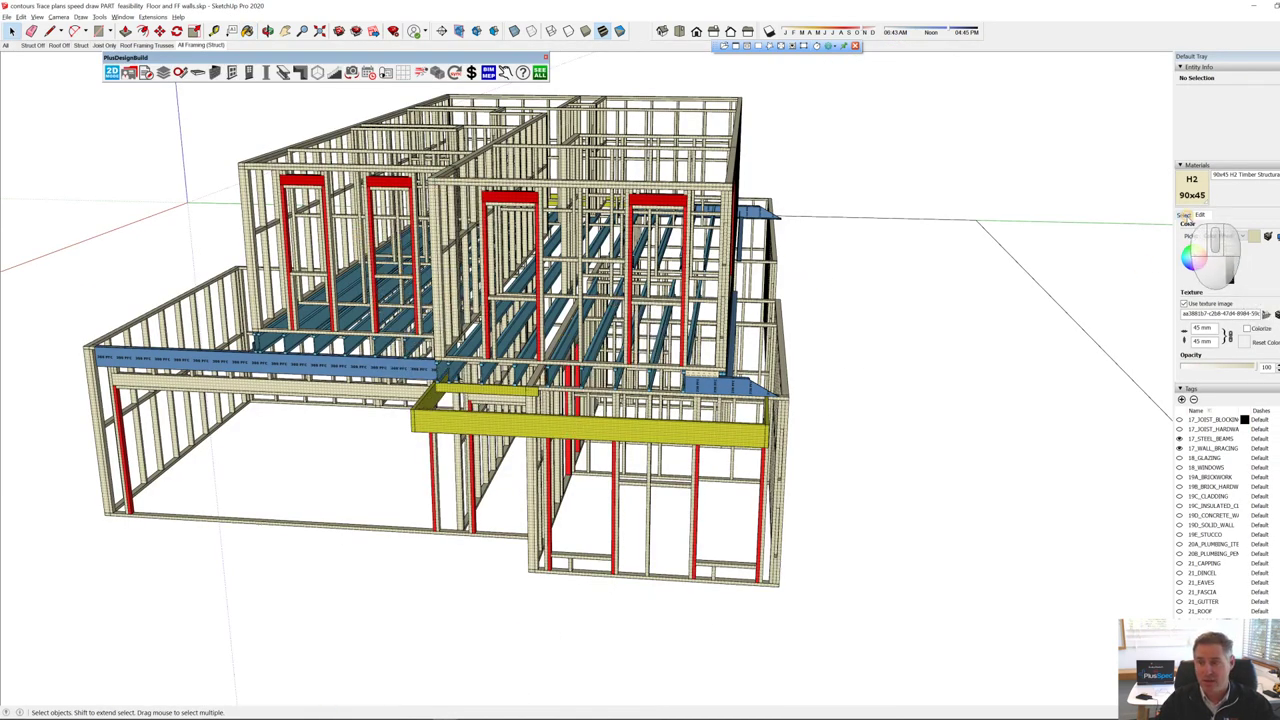
left_click(1184, 214)
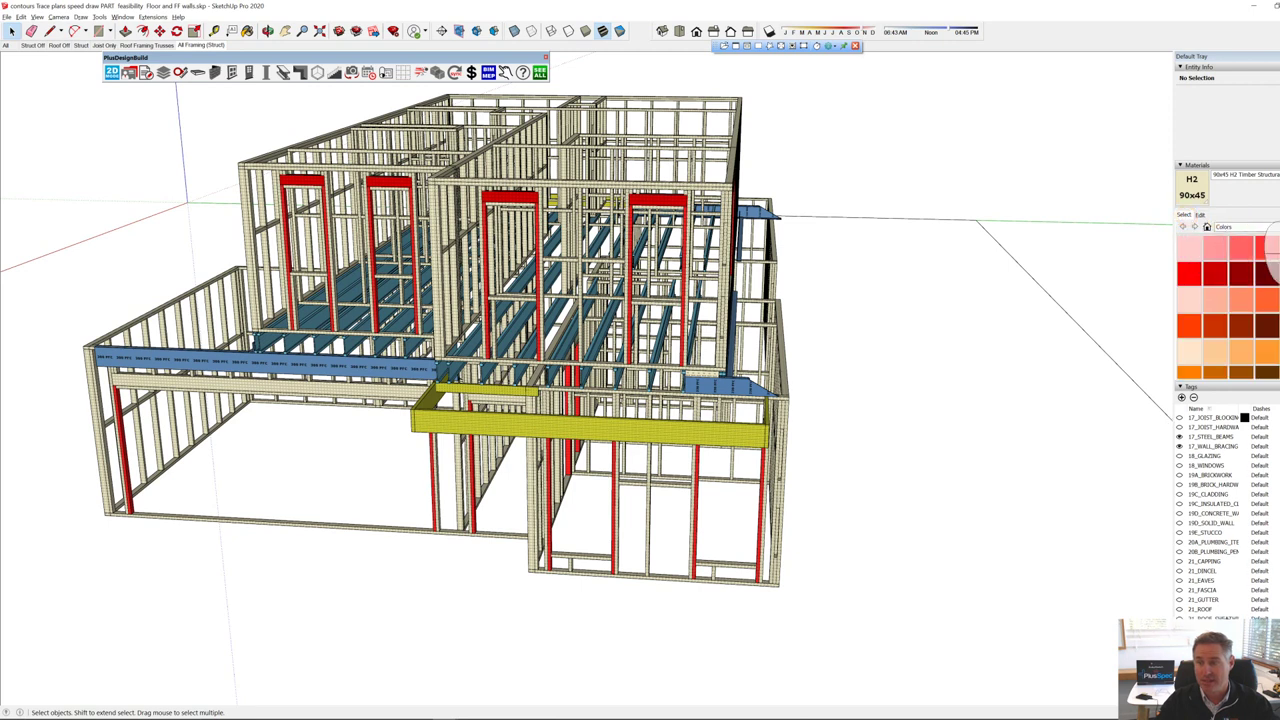
key("b")
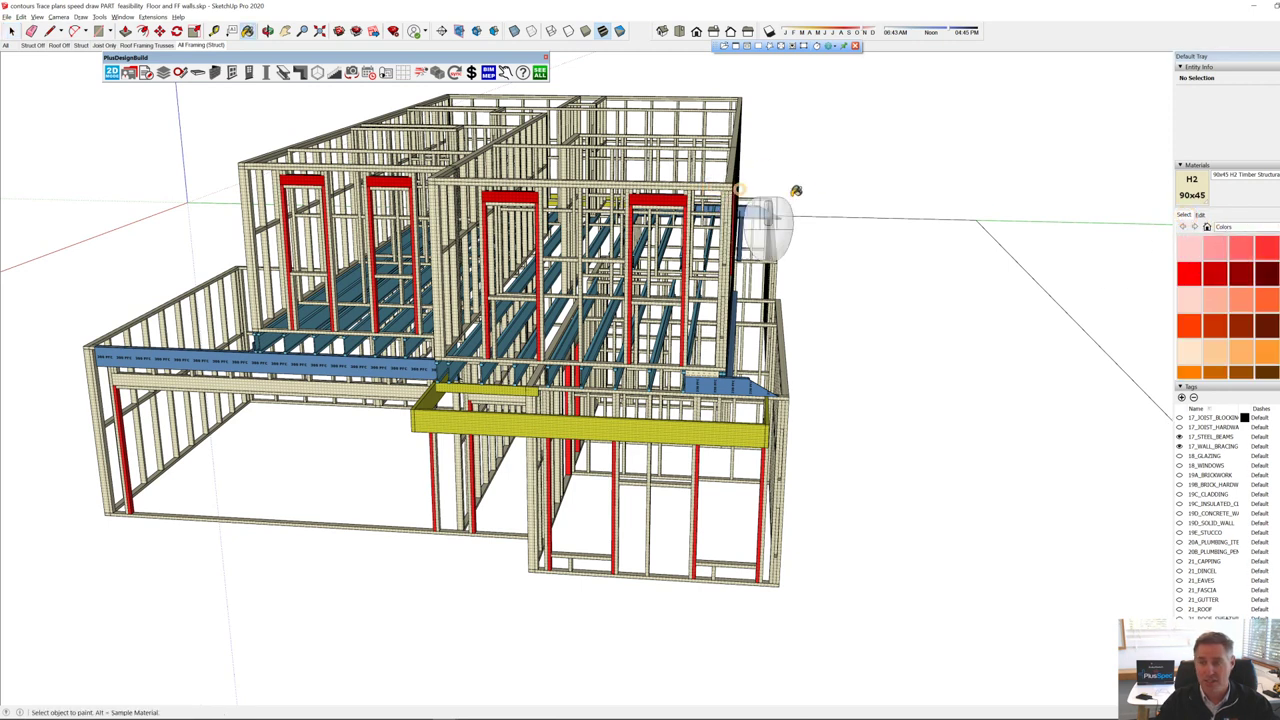
left_click(1199, 214)
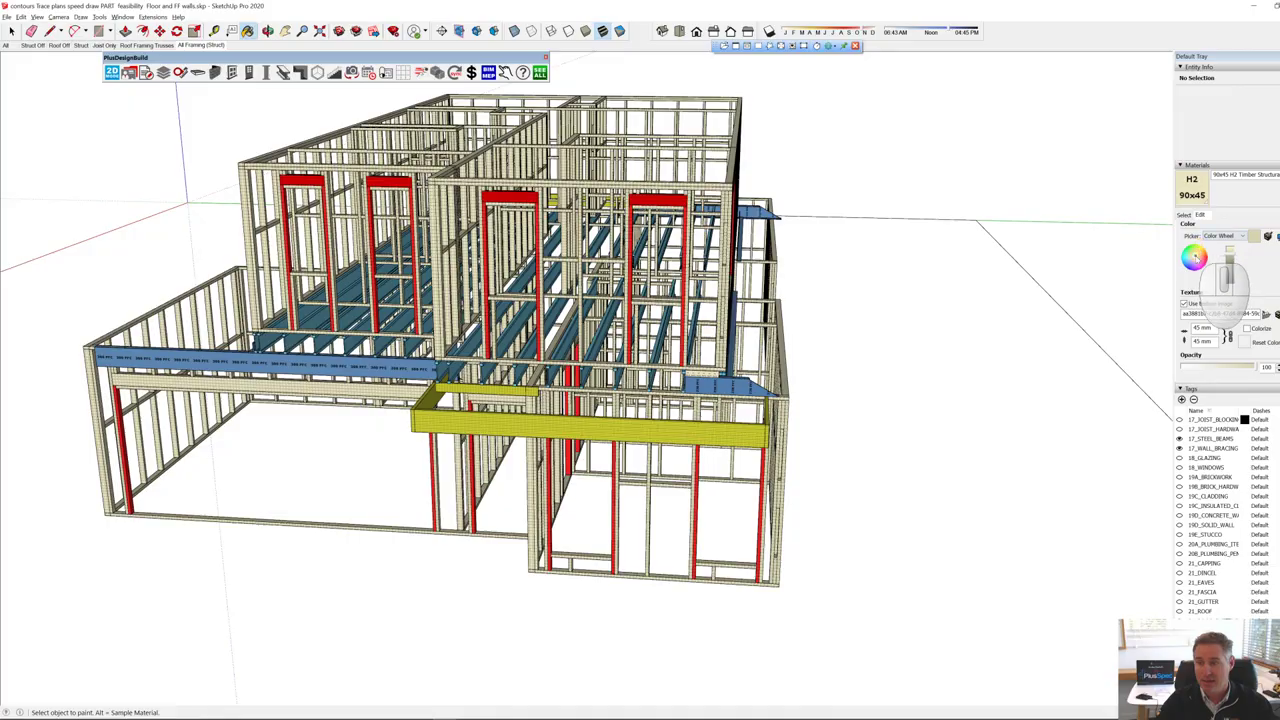
left_click(1189, 247)
middle_click_drag(630, 305, 745, 295)
scroll(575, 175, "up", 10)
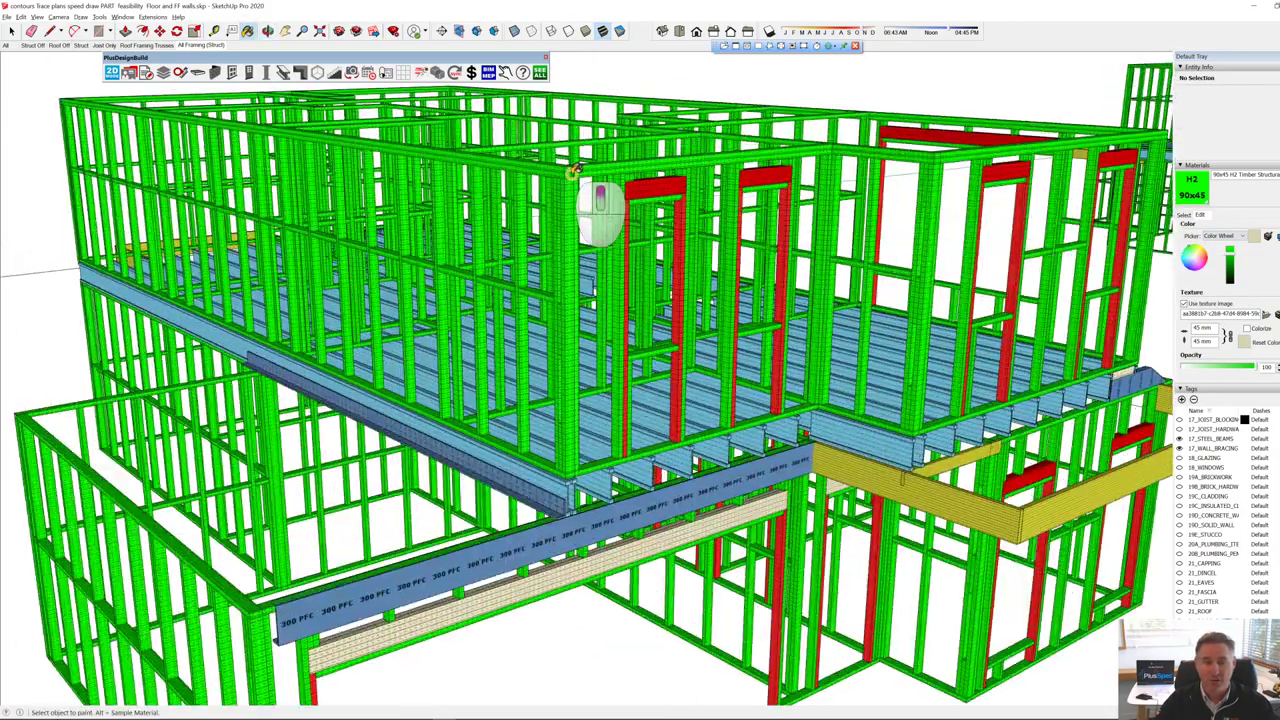
scroll(575, 170, "down", 10)
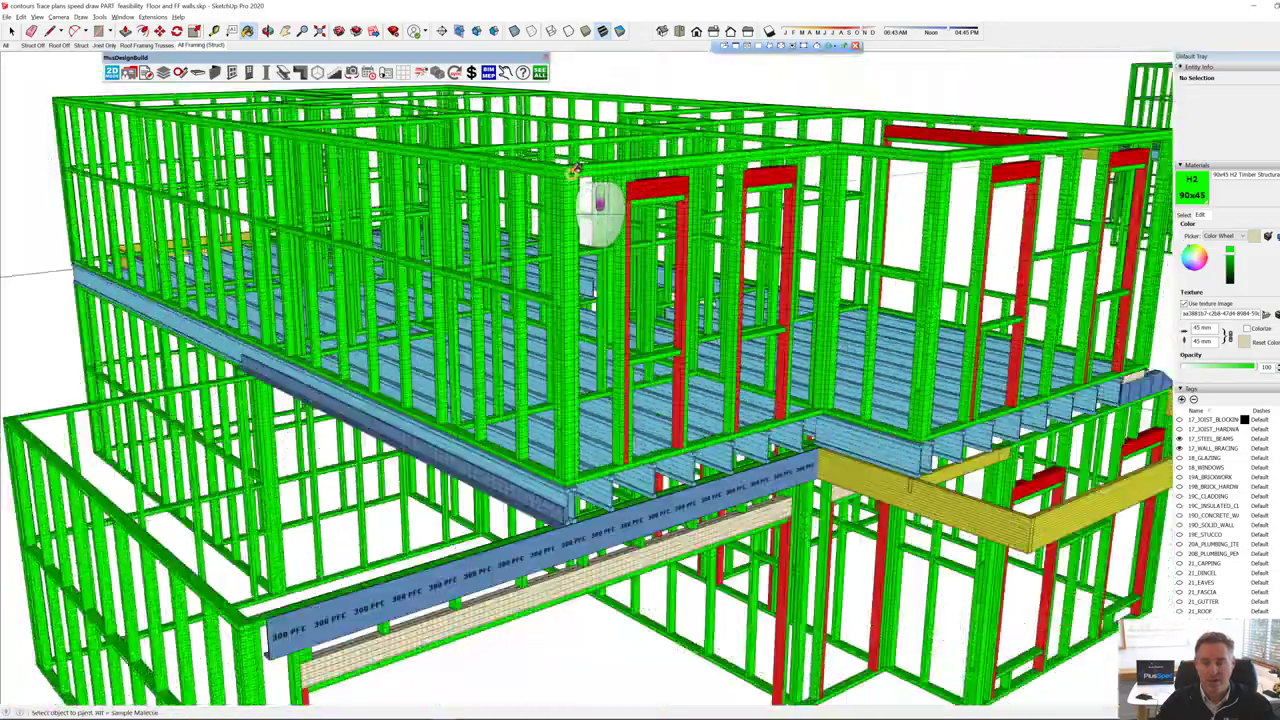
scroll(575, 172, "down", 5)
mouse_move(575, 180)
middle_mouse_down()
mouse_move(596, 232)
mouse_move(610, 216)
middle_mouse_up()
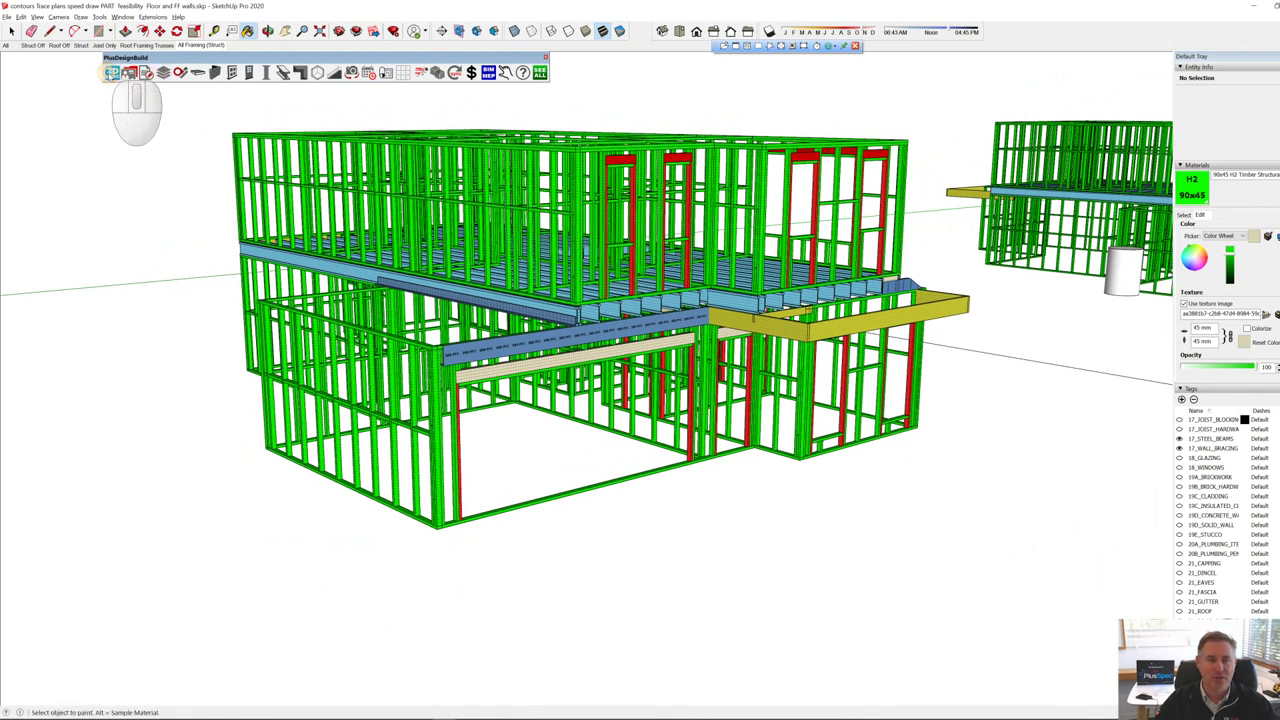
Step: Show the framing in 2D plan view, sample the 300x45 I-Joist material and recolour it magenta
left_click(112, 72)
scroll(183, 240, "up", 6)
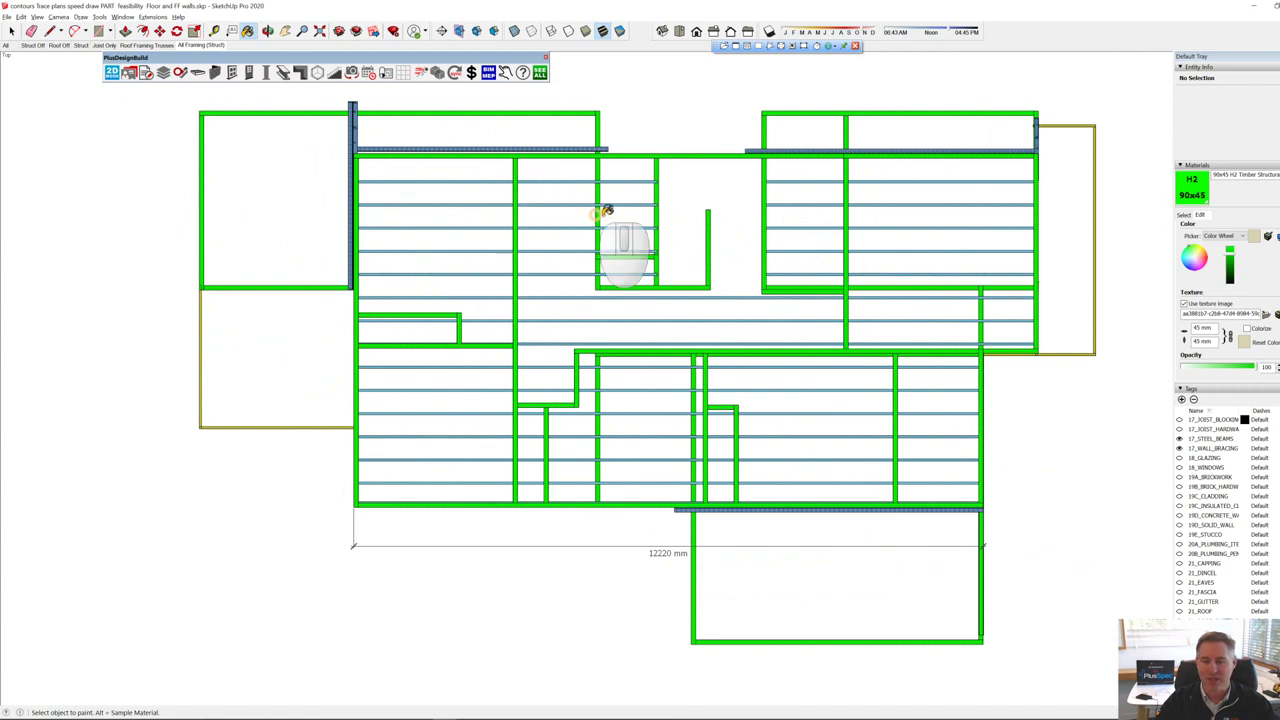
left_click(1184, 214)
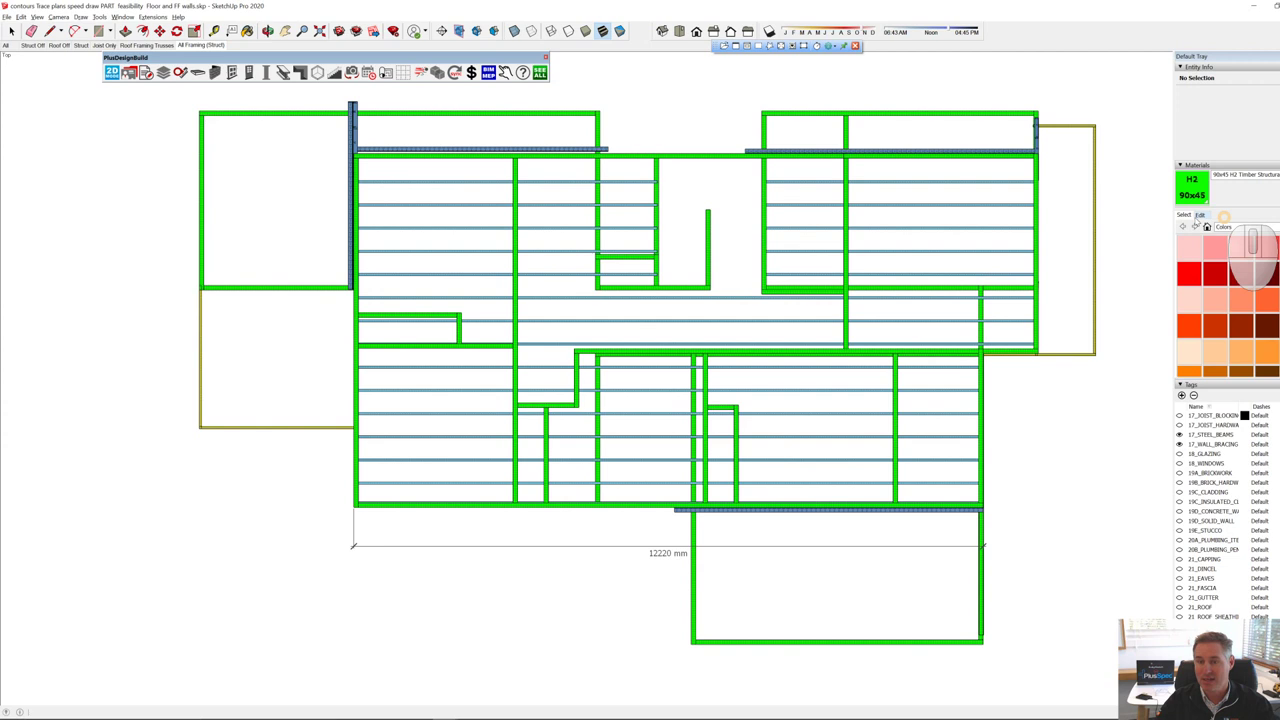
left_click(978, 205, "alt")
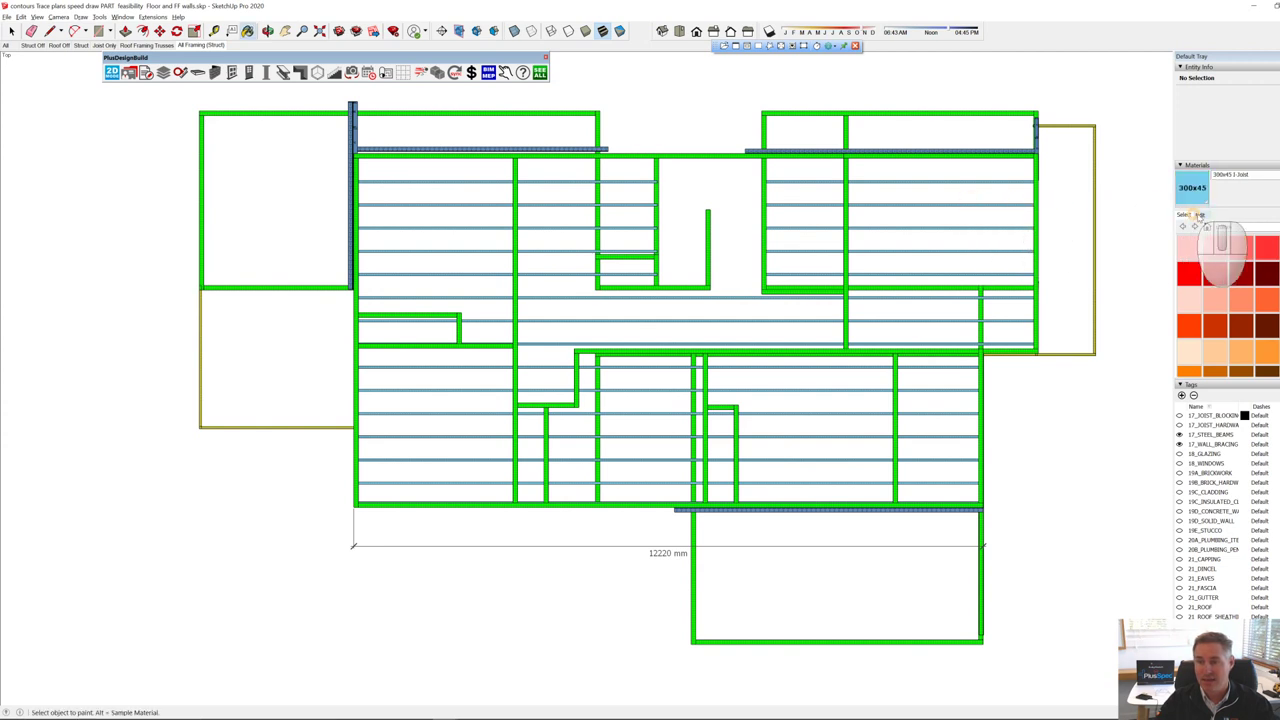
left_click(1200, 214)
left_click_drag(1190, 262, 1206, 272)
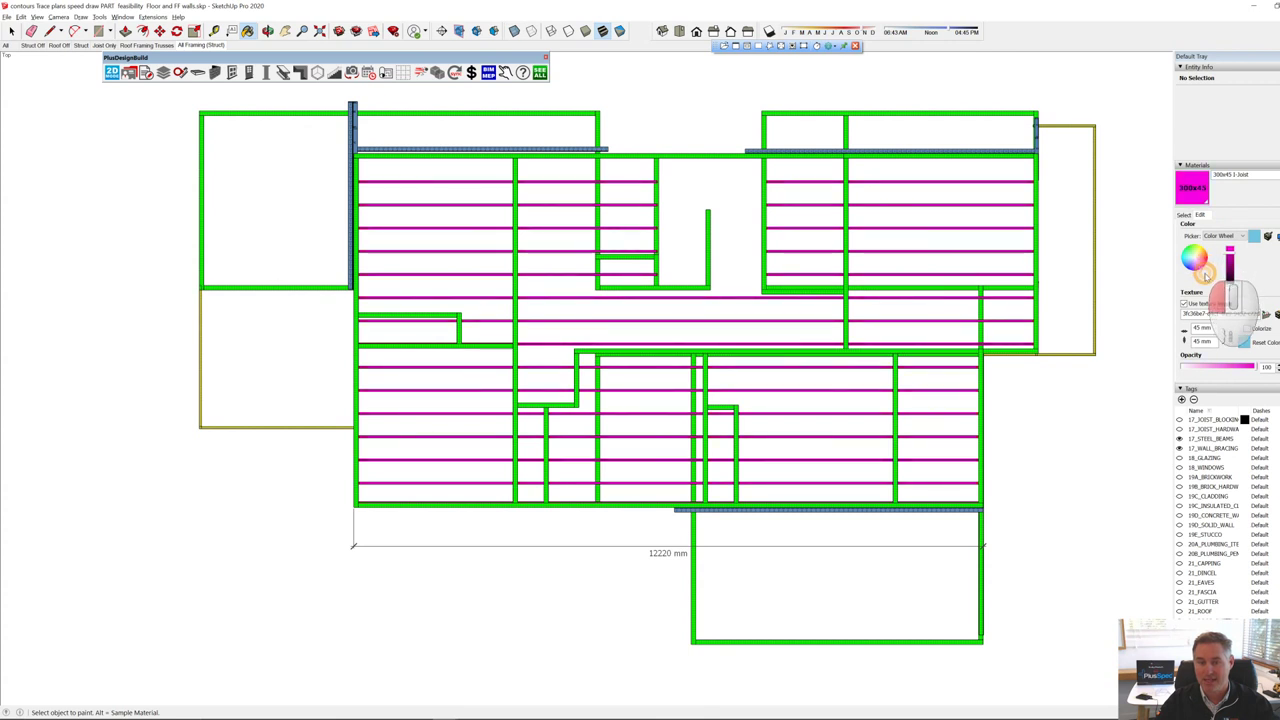